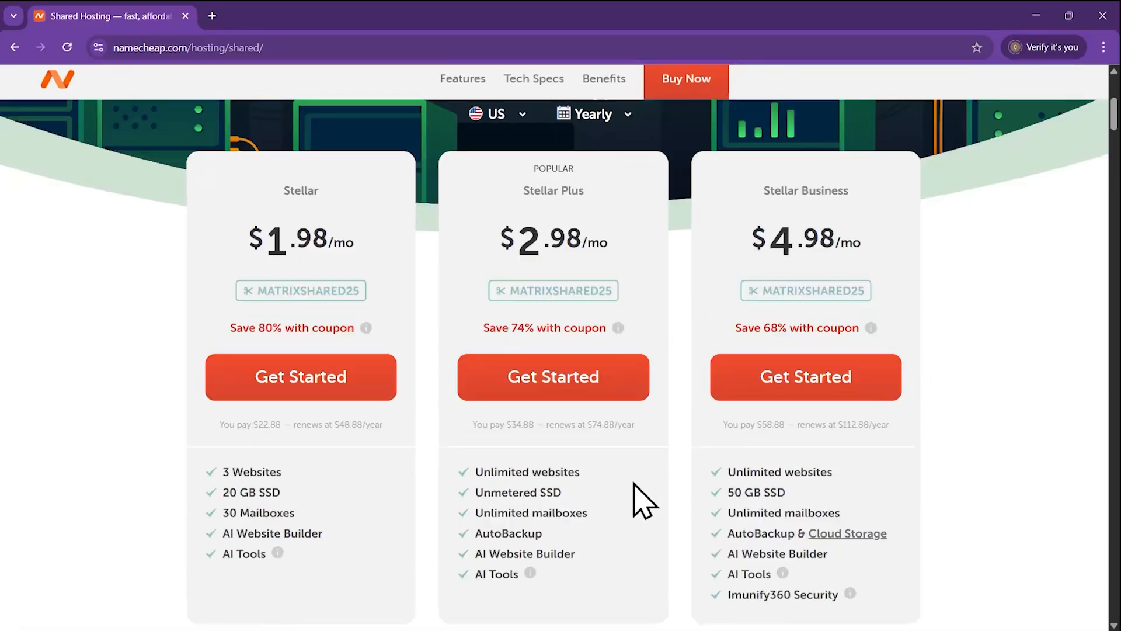
Start a Stellar hosting order and search for the domain name xerco
{"action": "scroll", "coordinate": [479, 476], "scroll_direction": "down", "scroll_amount": 1}
{"action": "left_click", "coordinate": [263, 329]}
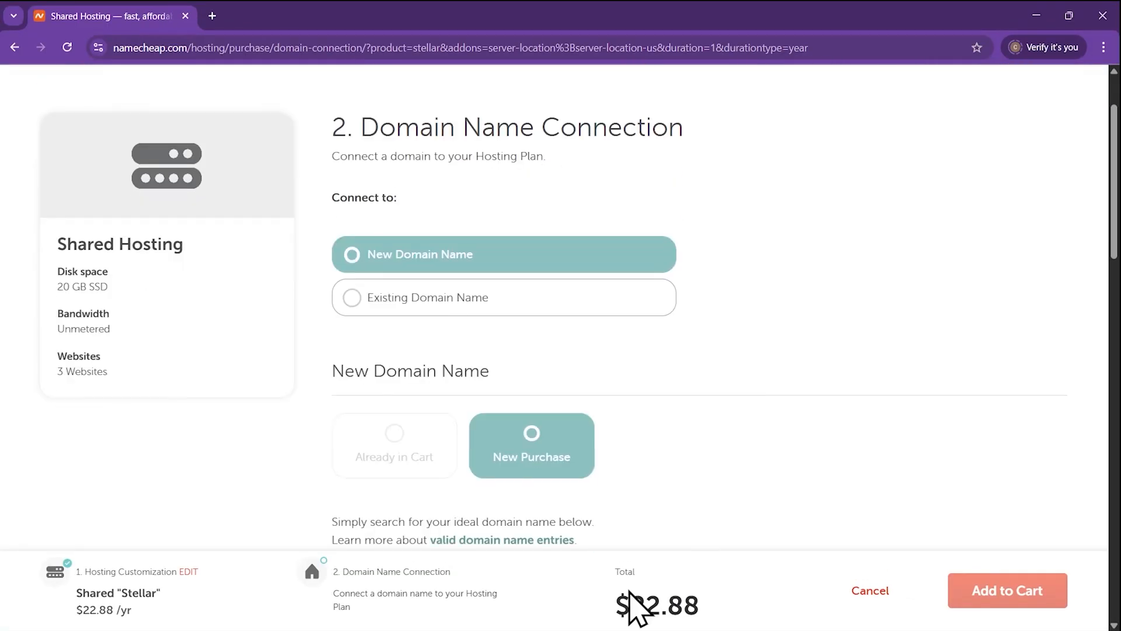
{"action": "scroll", "coordinate": [723, 327], "scroll_direction": "down", "scroll_amount": 4}
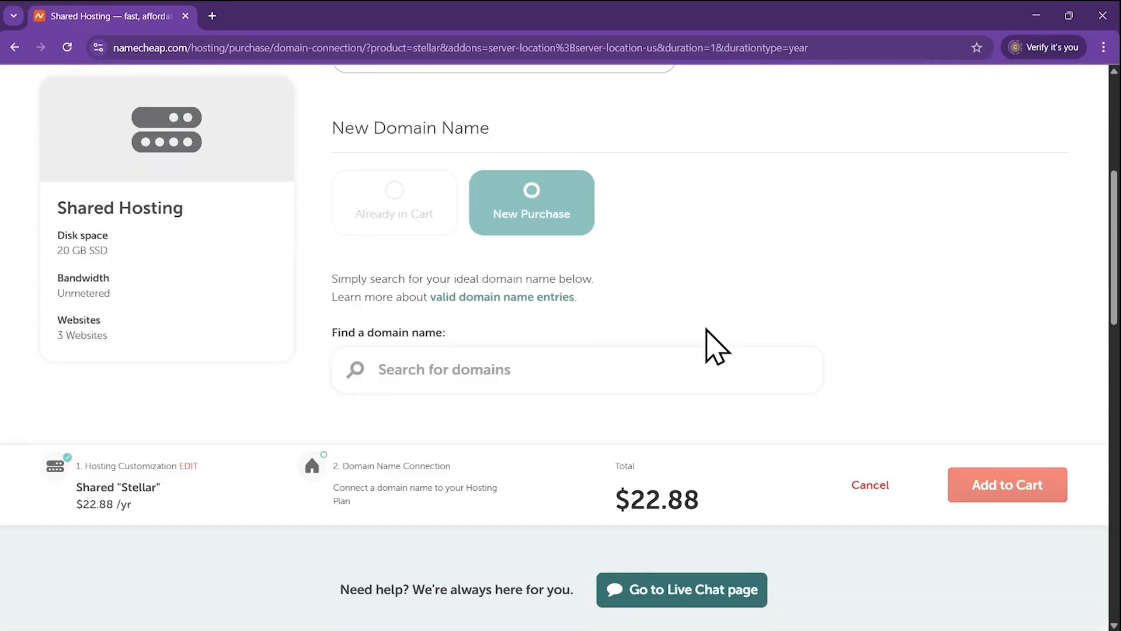
{"action": "type", "text": "erco"}
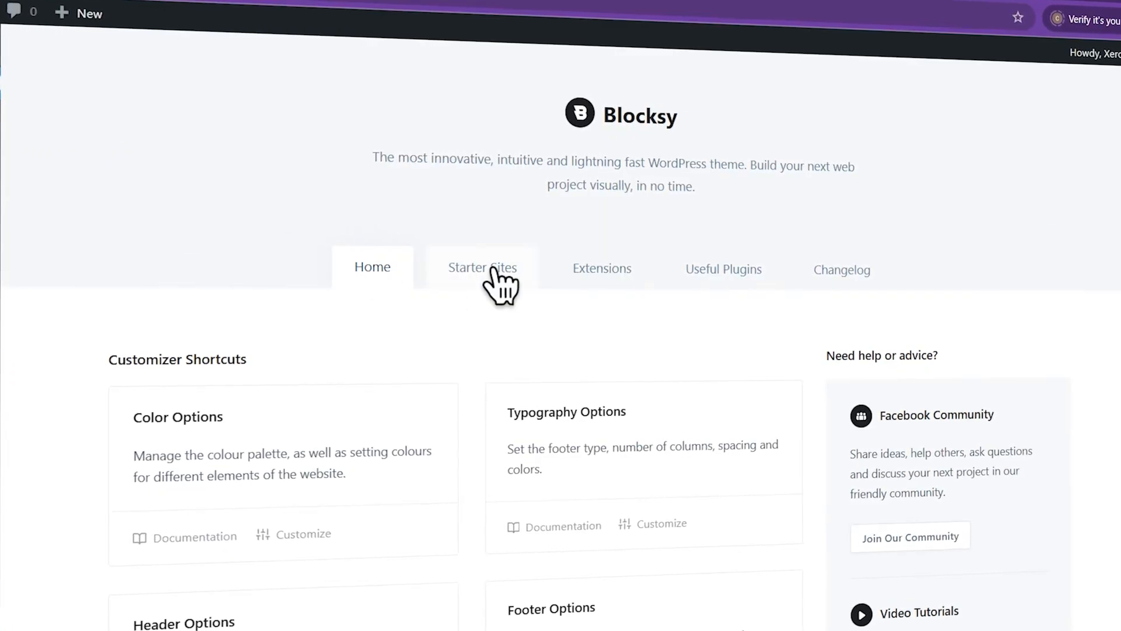
Send ChatGPT the homepage content prompt with the template, then collapse Elementor's widgets panel
{"action": "scroll", "coordinate": [726, 270], "scroll_direction": "down", "scroll_amount": 12}
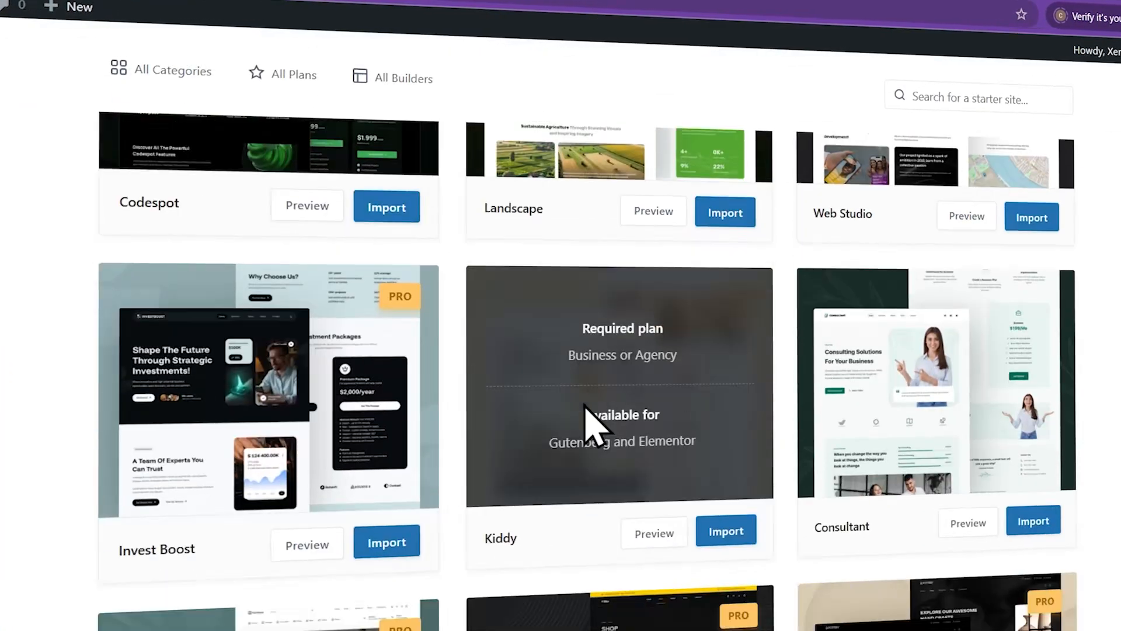
{"action": "scroll", "coordinate": [323, 426], "scroll_direction": "up", "scroll_amount": 2}
{"action": "scroll", "coordinate": [801, 313], "scroll_direction": "up", "scroll_amount": 1}
{"action": "scroll", "coordinate": [608, 405], "scroll_direction": "down", "scroll_amount": 3}
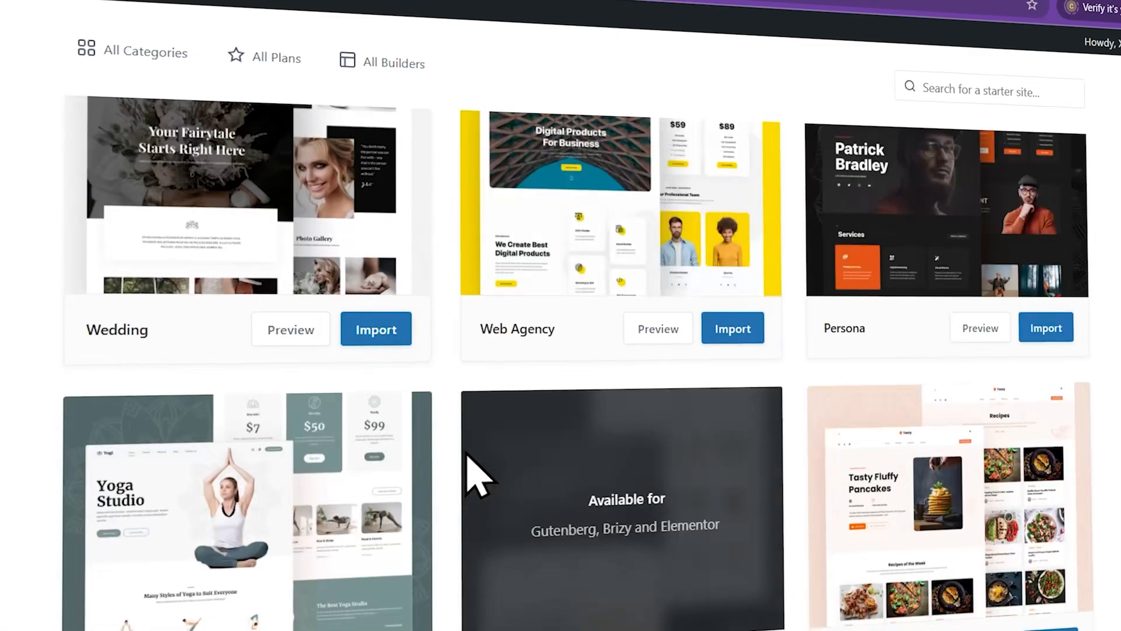
{"action": "scroll", "coordinate": [474, 467], "scroll_direction": "down", "scroll_amount": 5}
{"action": "scroll", "coordinate": [458, 442], "scroll_direction": "up", "scroll_amount": 1}
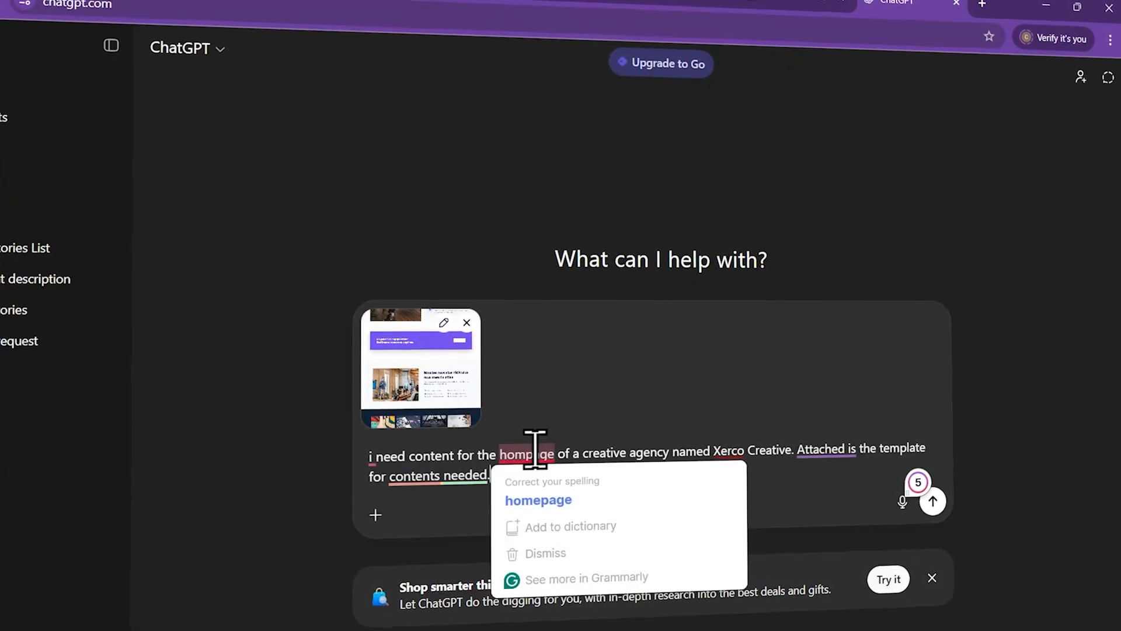
{"action": "left_click", "coordinate": [934, 504]}
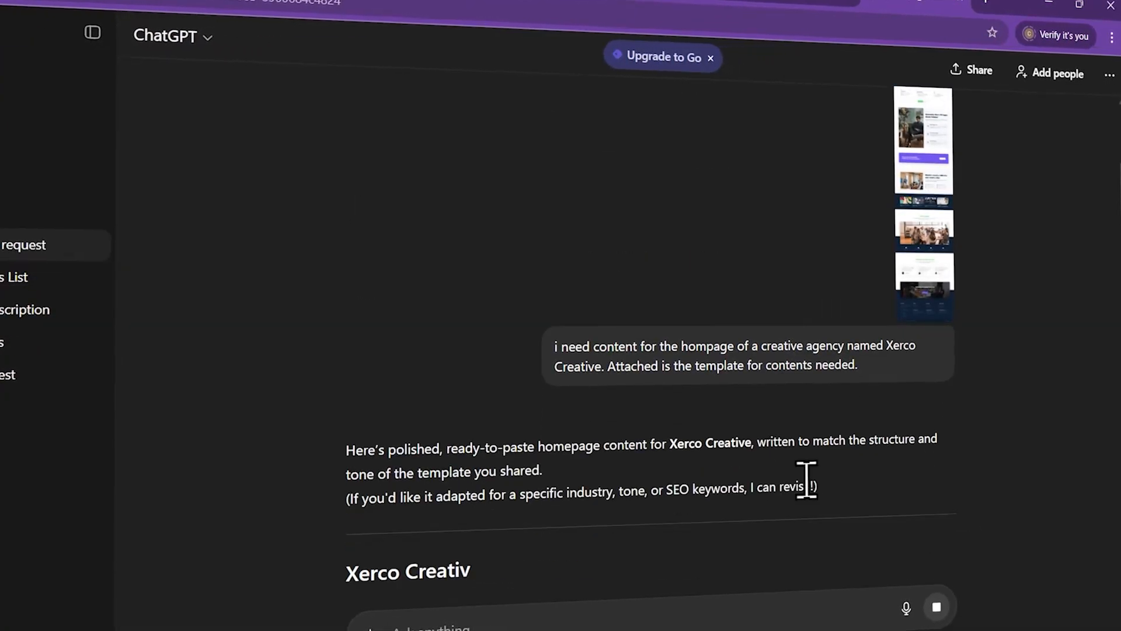
{"action": "scroll", "coordinate": [806, 484], "scroll_direction": "down", "scroll_amount": 8}
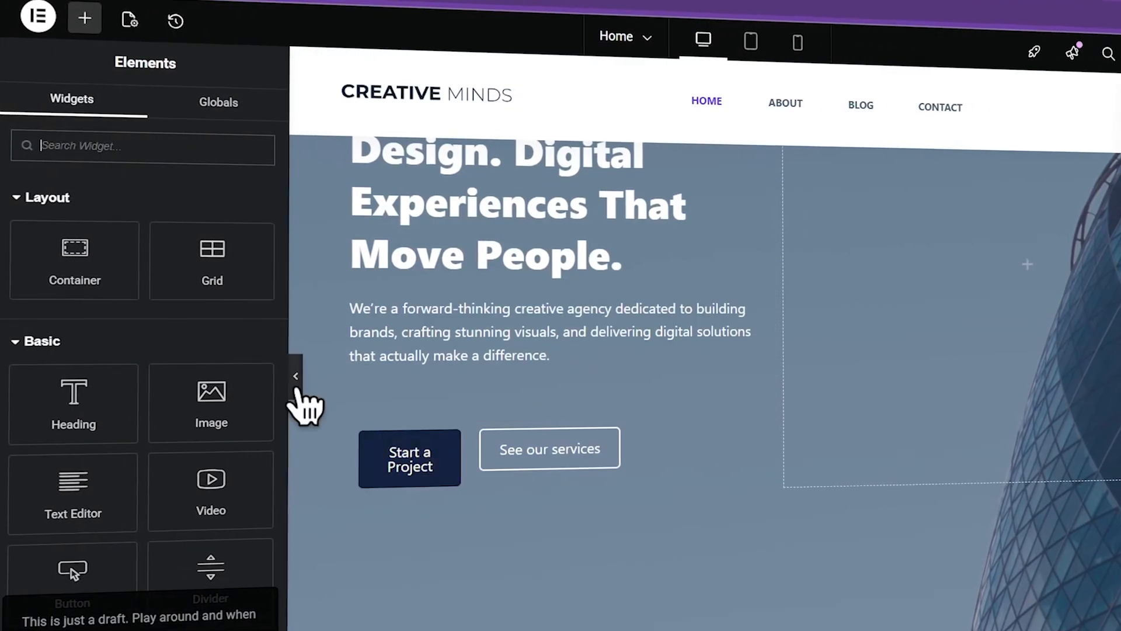
{"action": "left_click", "coordinate": [299, 383]}
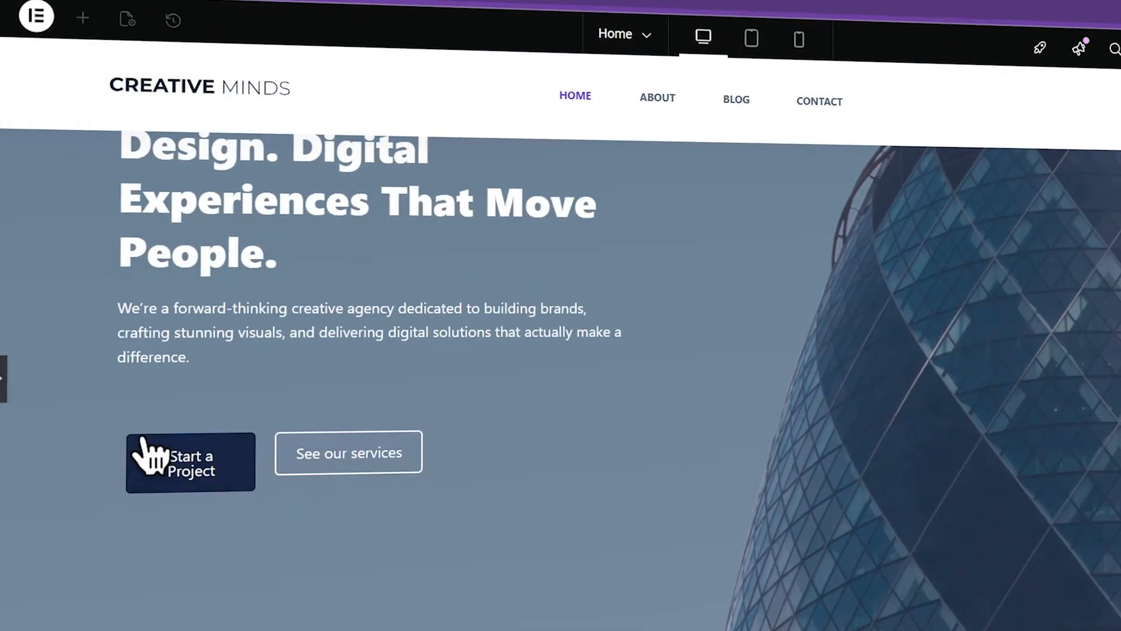
Insert the saved testimonials section from the template library into the page
{"action": "left_click", "coordinate": [4, 379]}
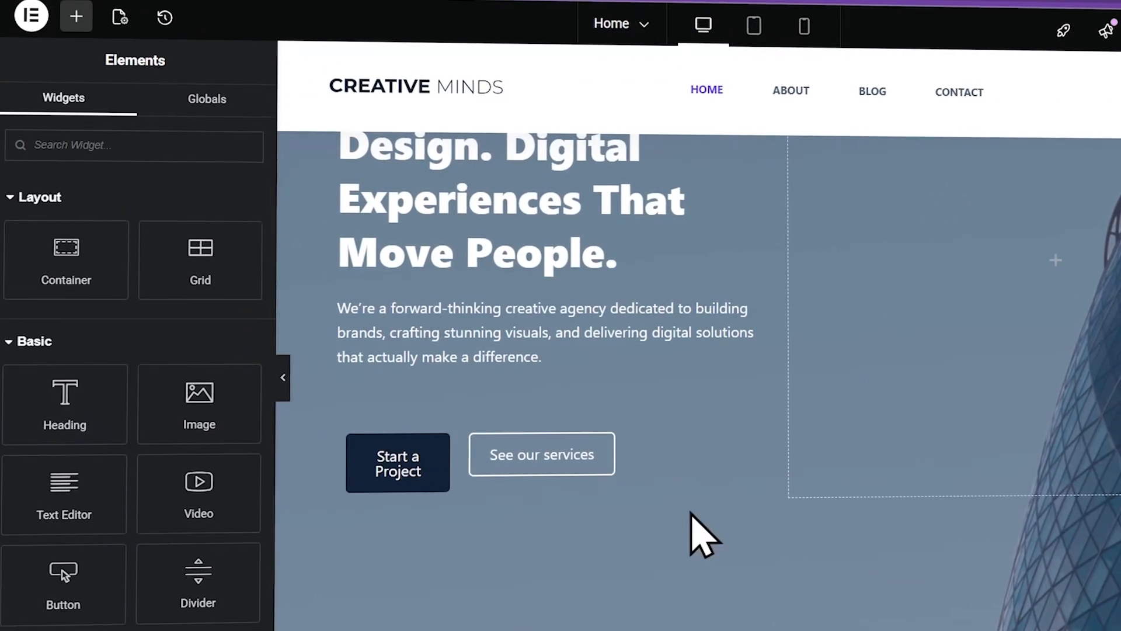
{"action": "scroll", "coordinate": [736, 478], "scroll_direction": "up", "scroll_amount": 4}
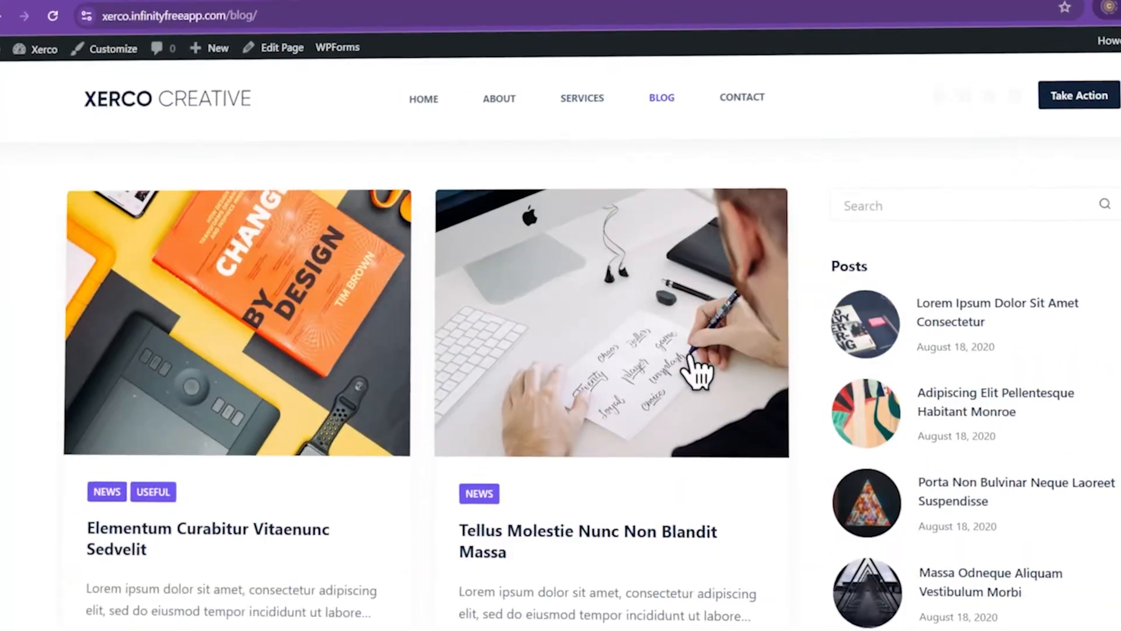
{"action": "scroll", "coordinate": [696, 368], "scroll_direction": "down", "scroll_amount": 5}
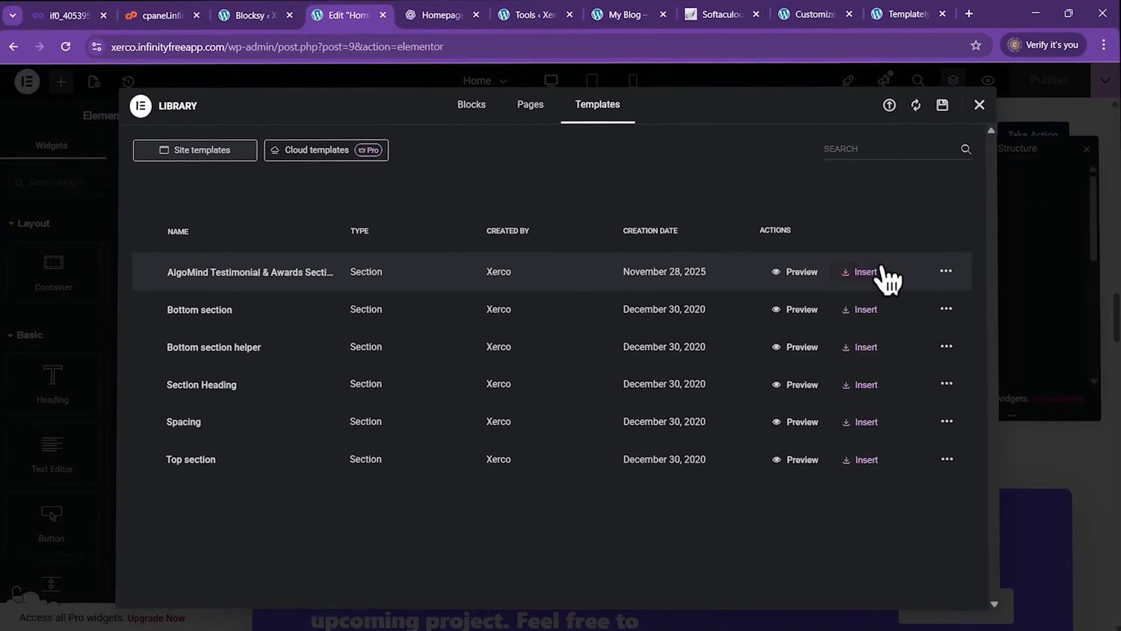
{"action": "left_click", "coordinate": [863, 272]}
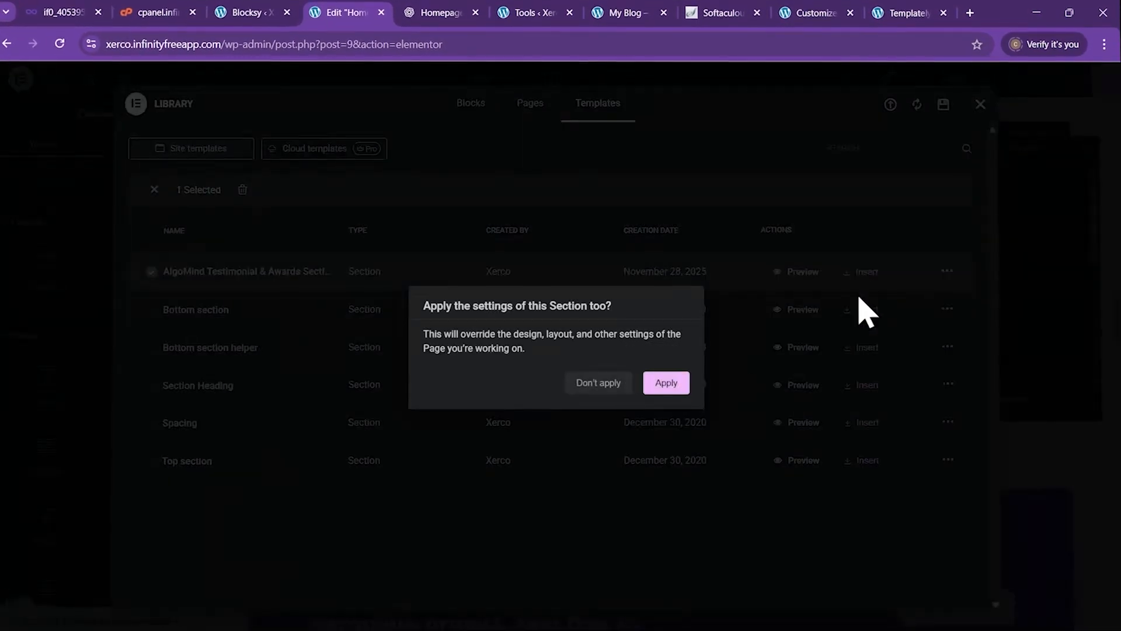
{"action": "left_click", "coordinate": [666, 382]}
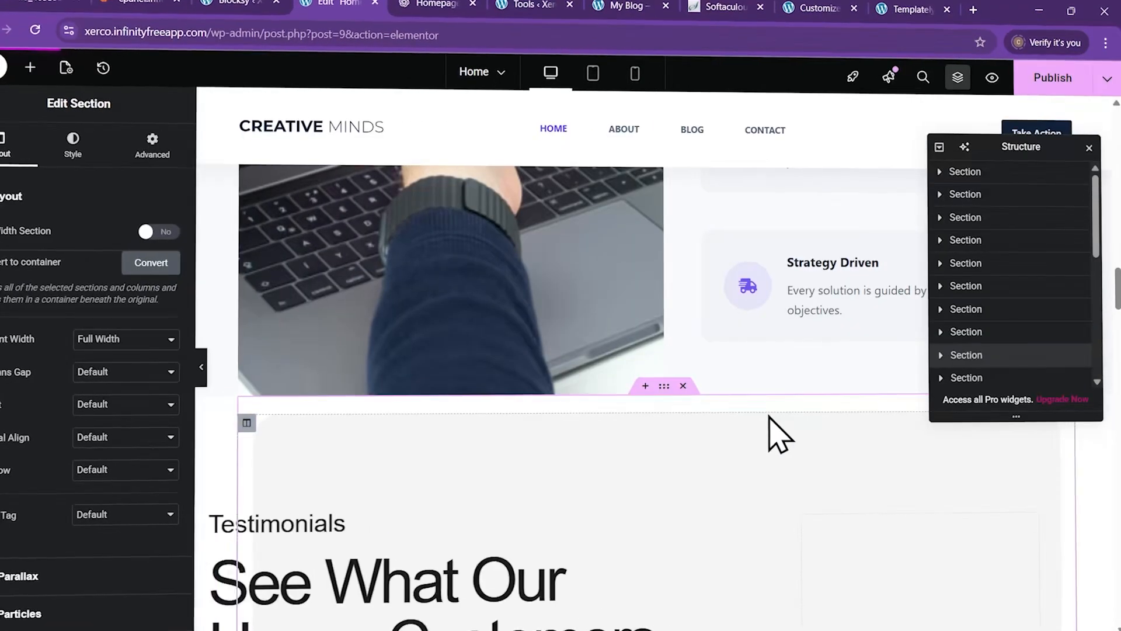
{"action": "scroll", "coordinate": [765, 418], "scroll_direction": "down", "scroll_amount": 5}
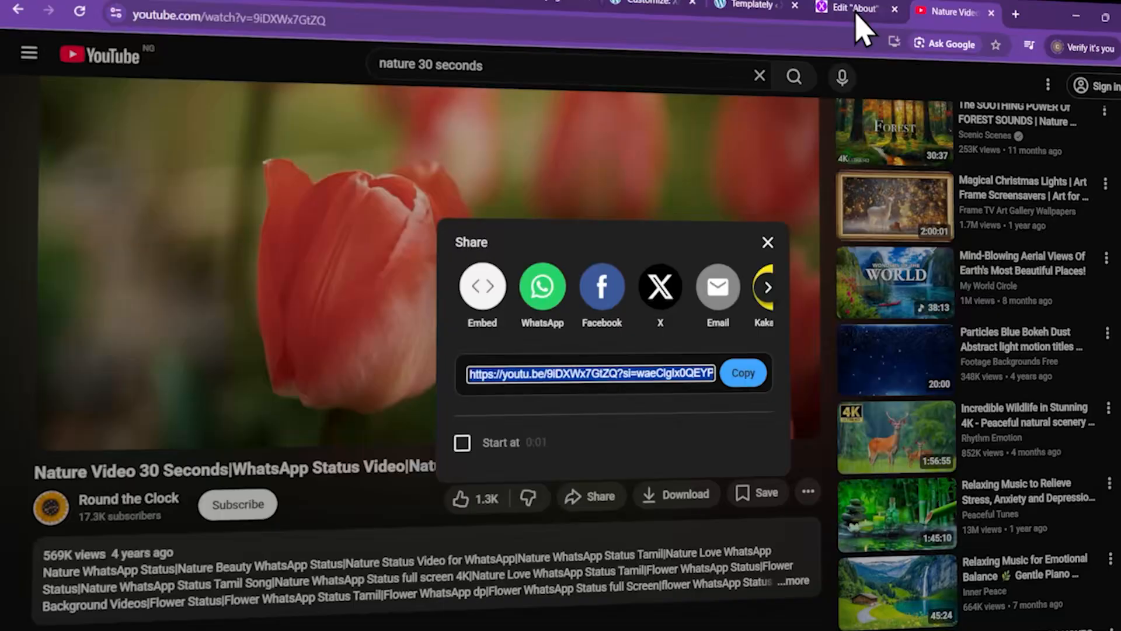
Paste the YouTube link as the About page hero's background video and preview it
{"action": "left_click", "coordinate": [859, 27]}
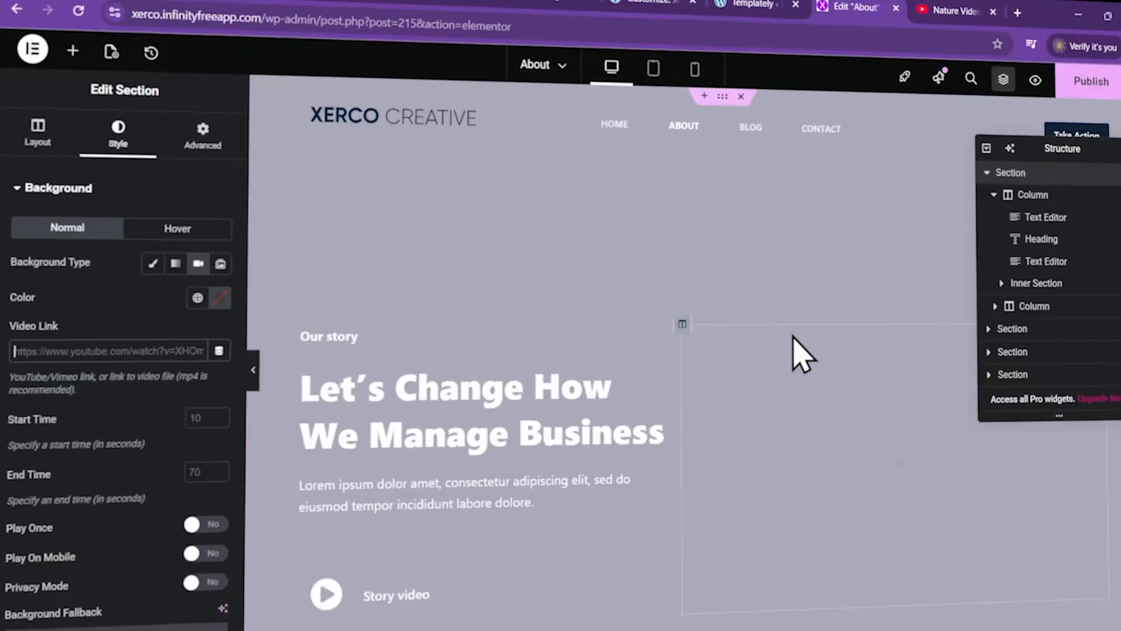
{"action": "type", "text": "https://youtu.be/9iDXWx7GtZQ?si=waeCIglx0QEYPQvD"}
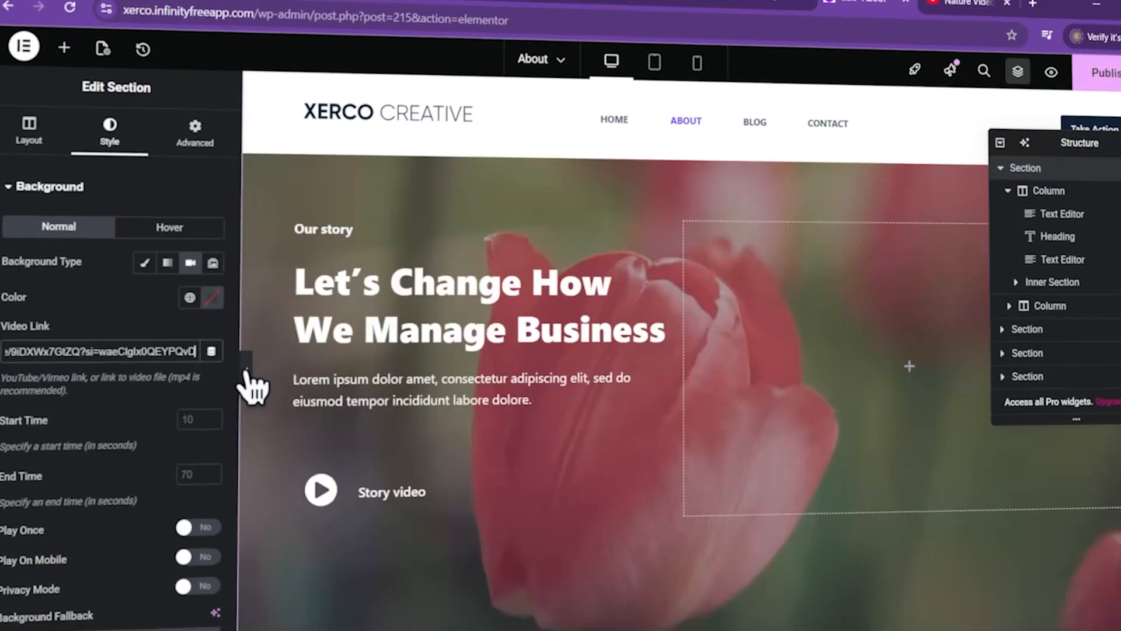
{"action": "left_click", "coordinate": [247, 370]}
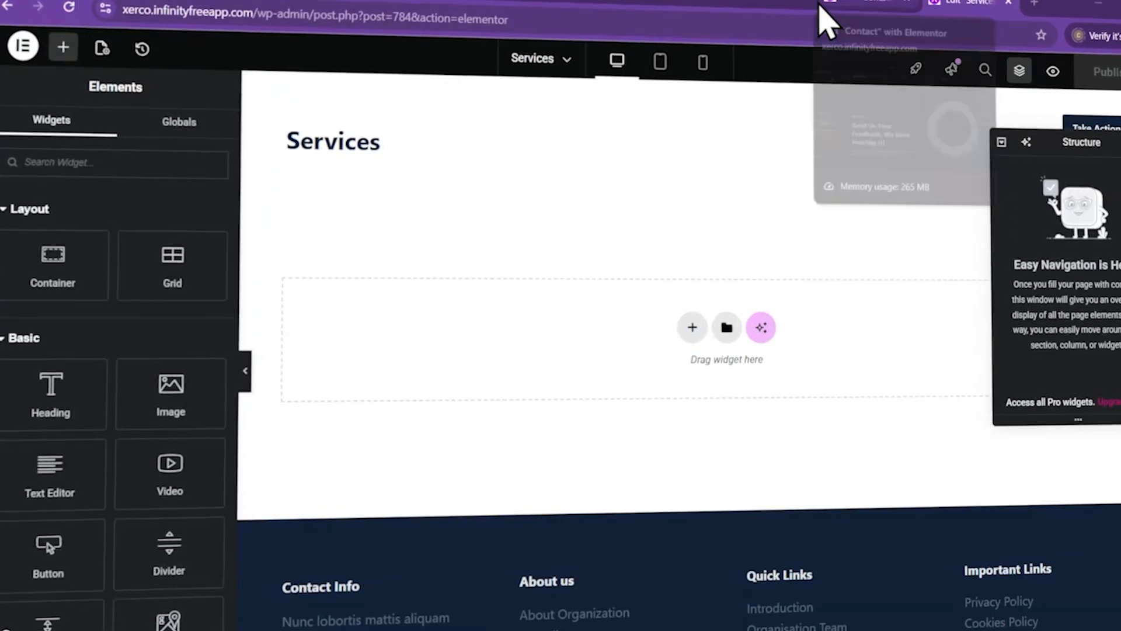
{"action": "left_click", "coordinate": [776, 13]}
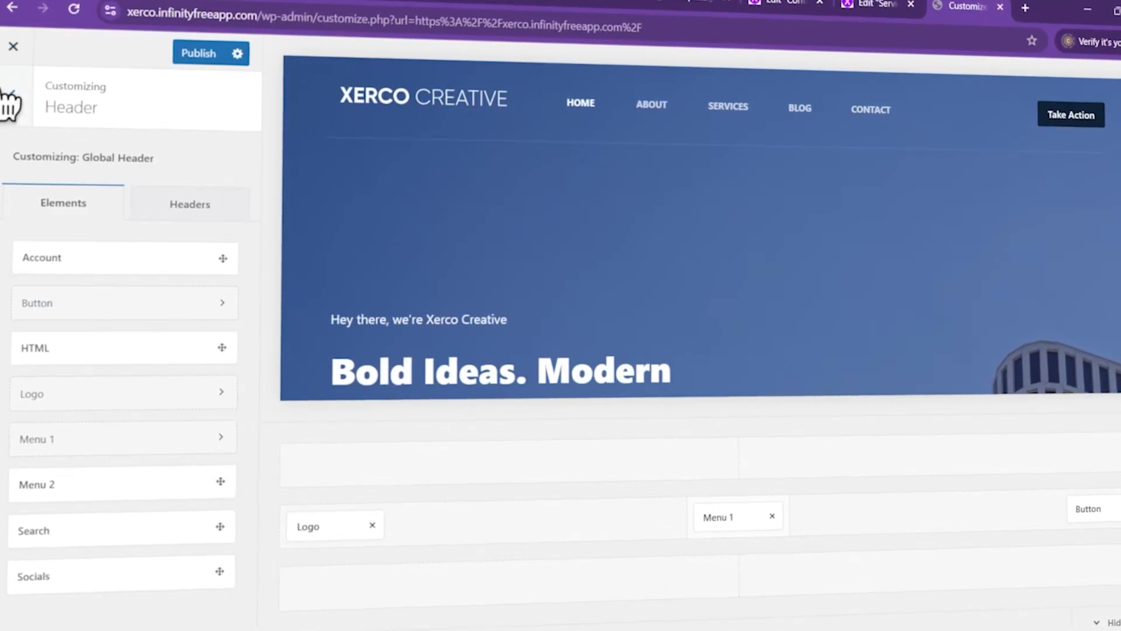
Add the Socials element to the header's main row beside the Take Action button
{"action": "left_click", "coordinate": [9, 98]}
{"action": "left_click", "coordinate": [70, 355]}
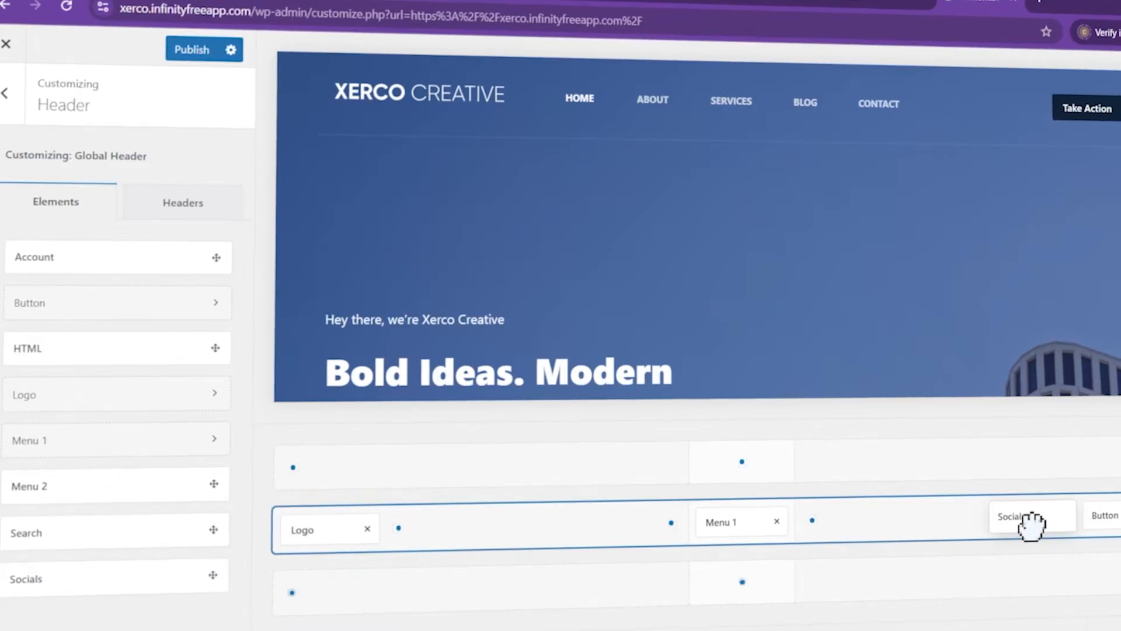
{"action": "left_click_drag", "start_coordinate": [1029, 528], "coordinate": [1026, 521]}
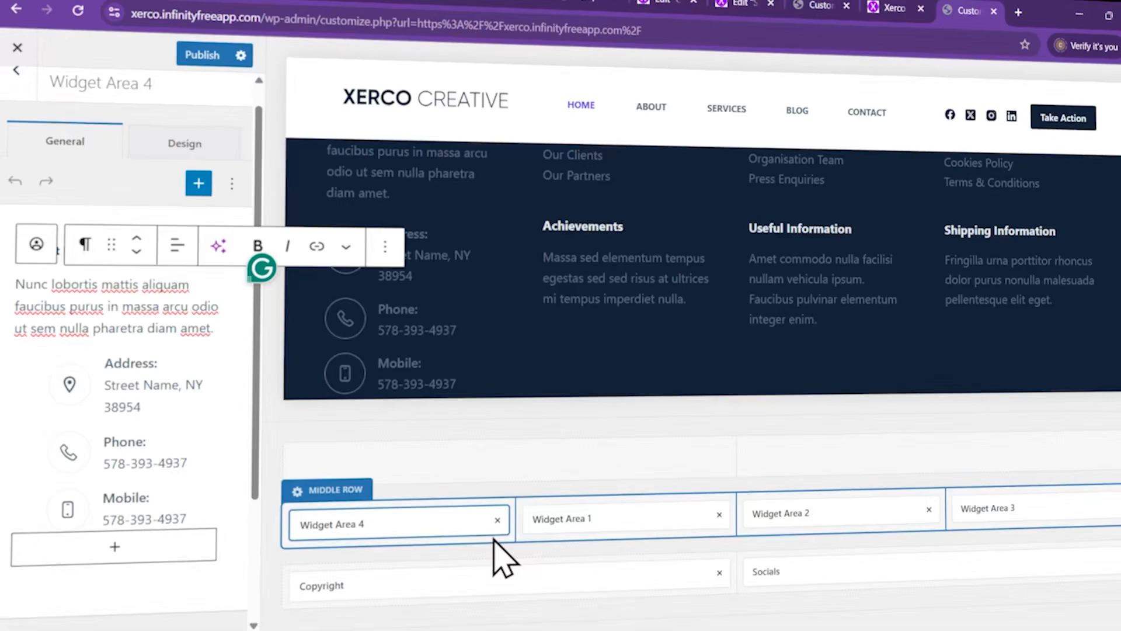
{"action": "scroll", "coordinate": [418, 328], "scroll_direction": "up", "scroll_amount": 2}
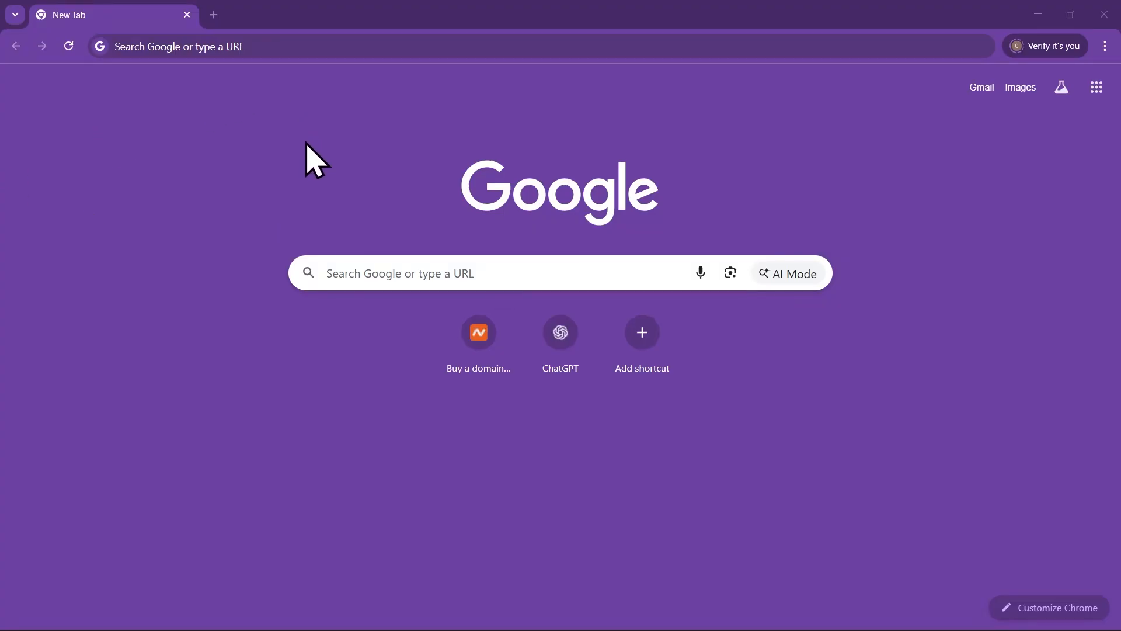
Go to namecheap.com in the new Chrome tab
{"action": "left_click", "coordinate": [288, 49]}
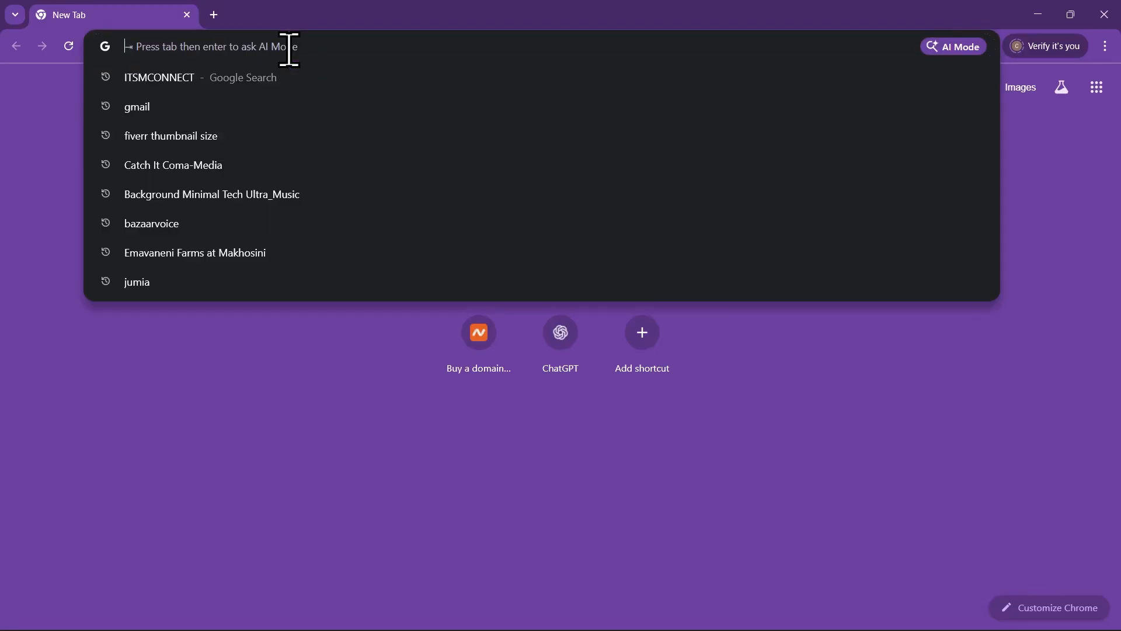
{"action": "left_click", "coordinate": [341, 444]}
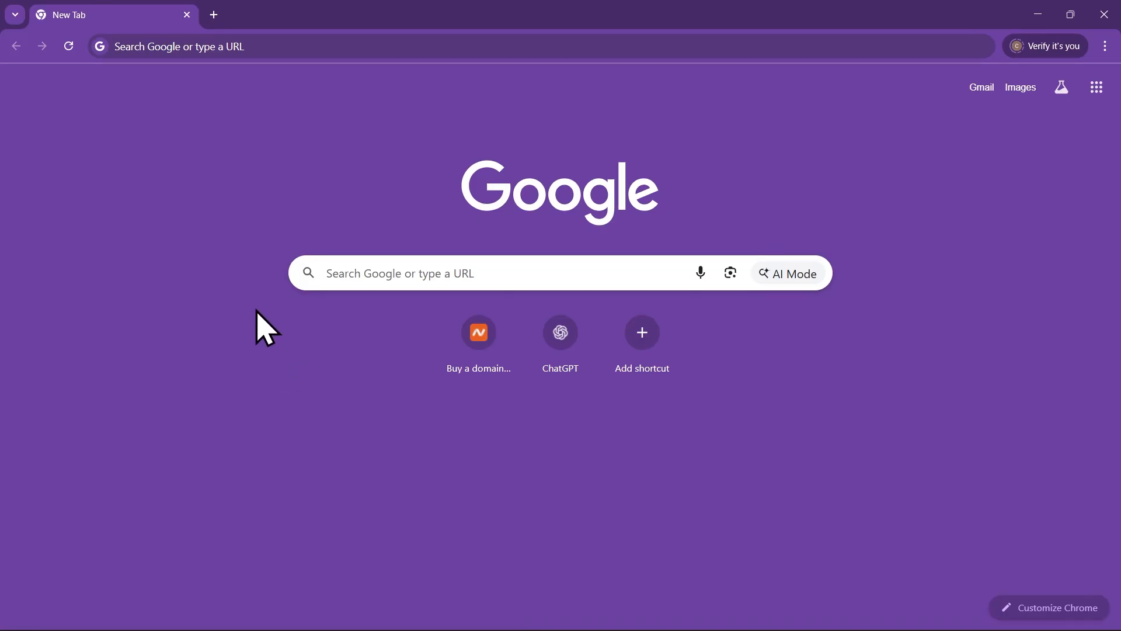
{"action": "left_click", "coordinate": [249, 45]}
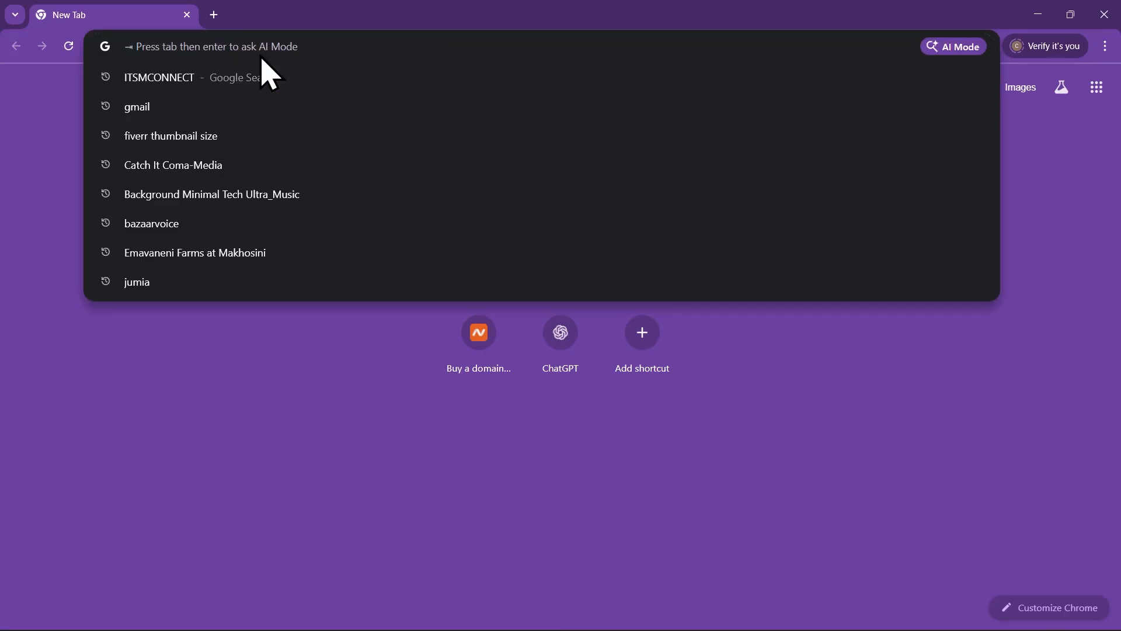
{"action": "type", "text": "nam"}
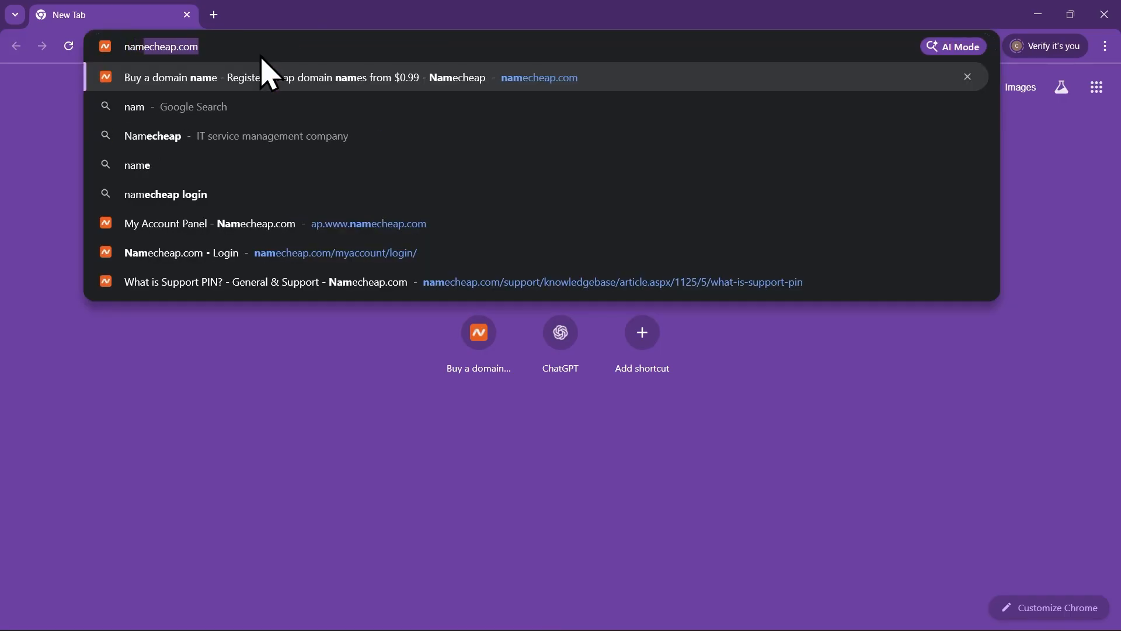
{"action": "key", "text": "Return"}
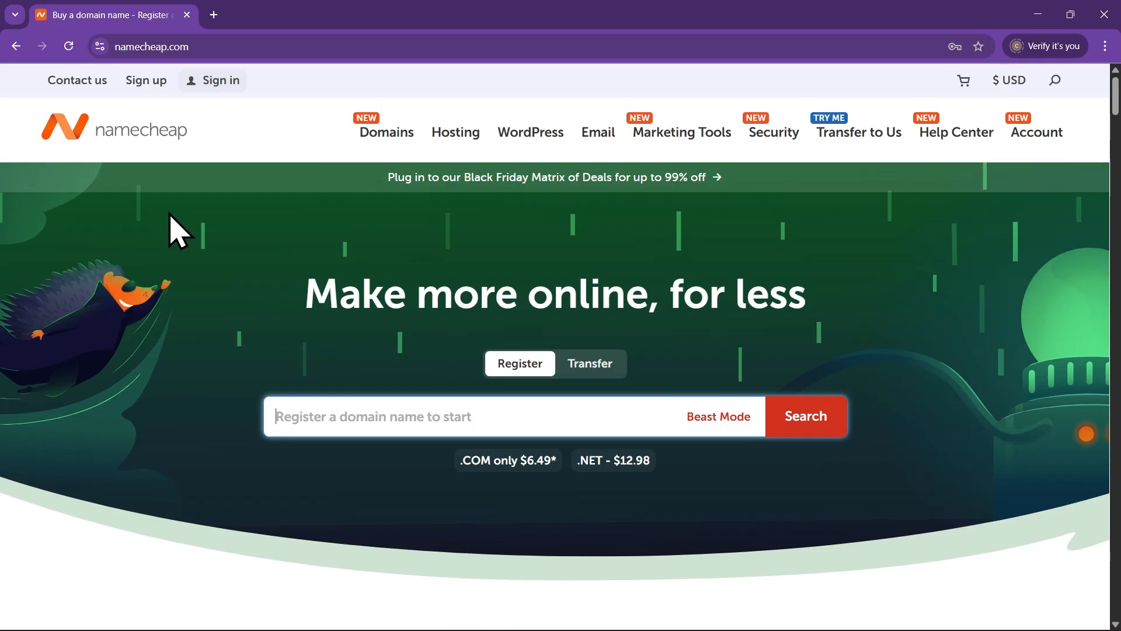
Open the Namecheap account signup page and look over the form
{"action": "left_click", "coordinate": [146, 80]}
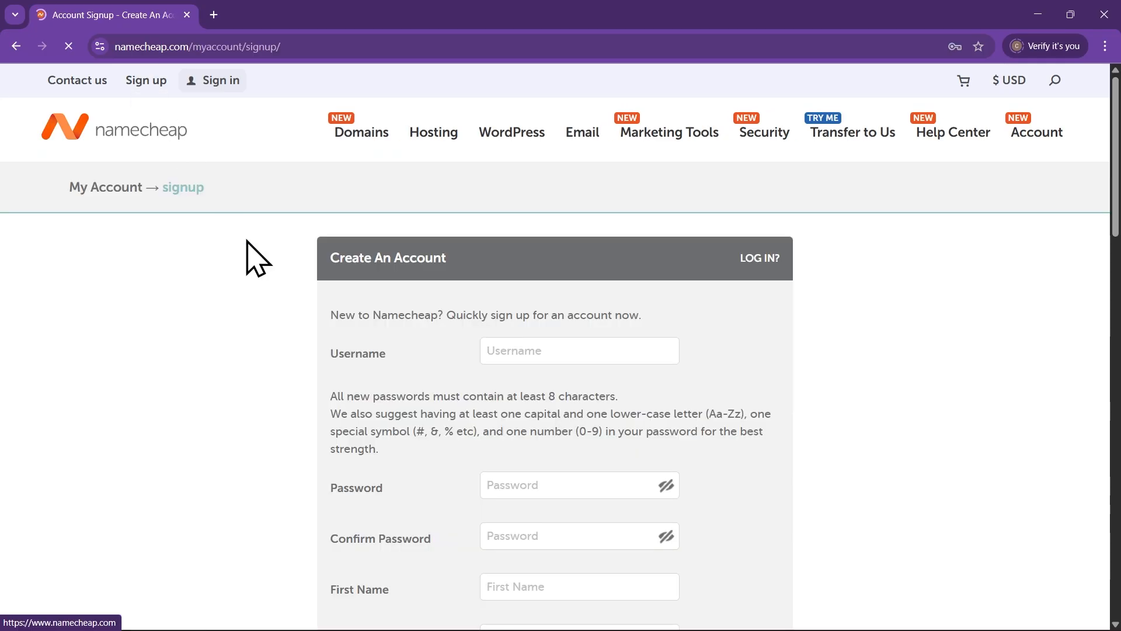
{"action": "scroll", "coordinate": [263, 283], "scroll_direction": "down", "scroll_amount": 2}
{"action": "scroll", "coordinate": [264, 284], "scroll_direction": "down", "scroll_amount": 2}
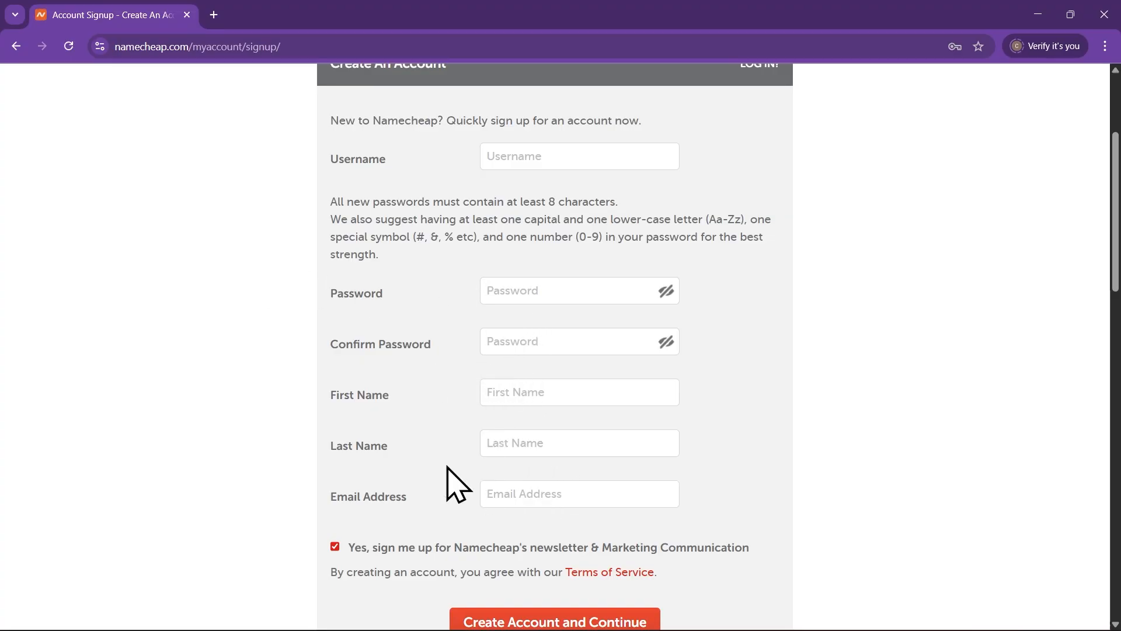
{"action": "scroll", "coordinate": [593, 458], "scroll_direction": "down", "scroll_amount": 1}
{"action": "scroll", "coordinate": [596, 454], "scroll_direction": "up", "scroll_amount": 1}
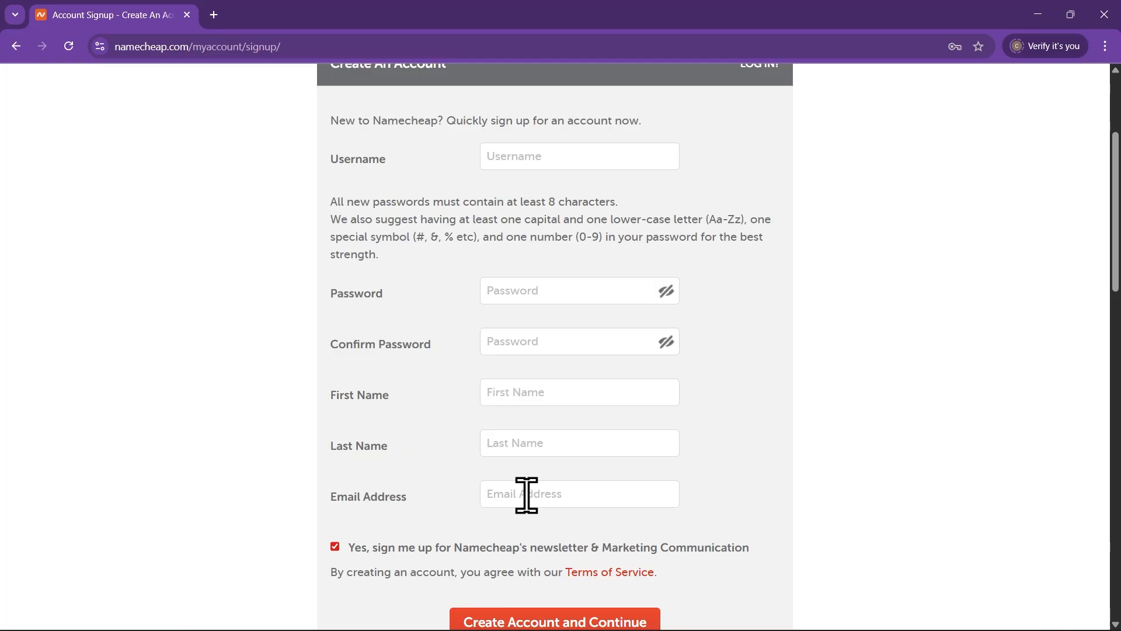
{"action": "scroll", "coordinate": [671, 544], "scroll_direction": "down", "scroll_amount": 1}
{"action": "scroll", "coordinate": [671, 540], "scroll_direction": "up", "scroll_amount": 2}
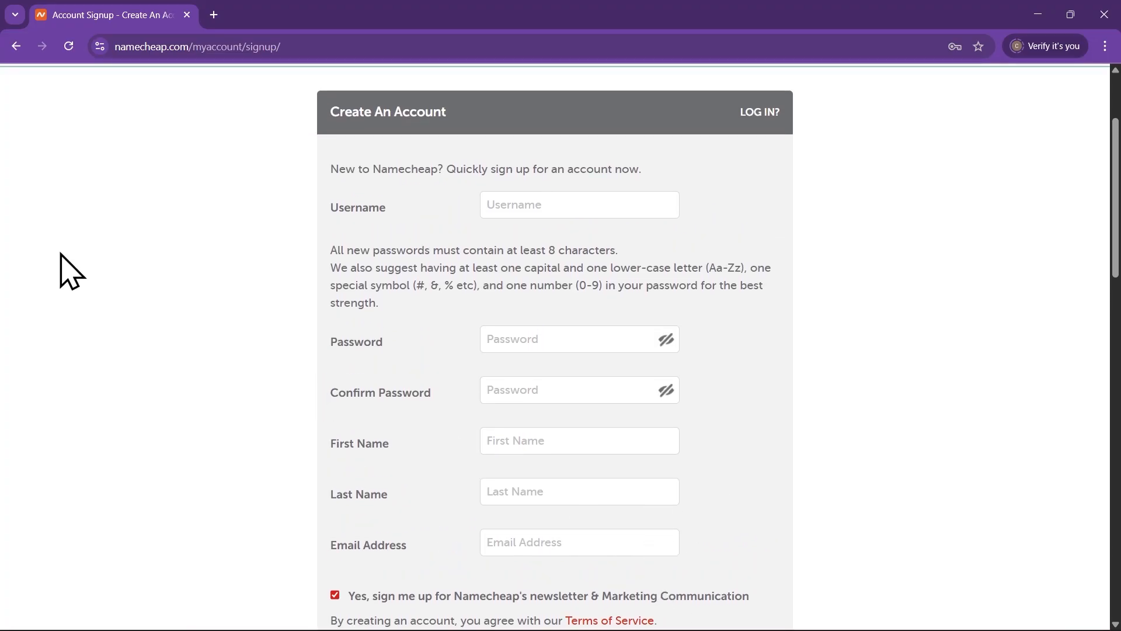
{"action": "scroll", "coordinate": [117, 245], "scroll_direction": "up", "scroll_amount": 1}
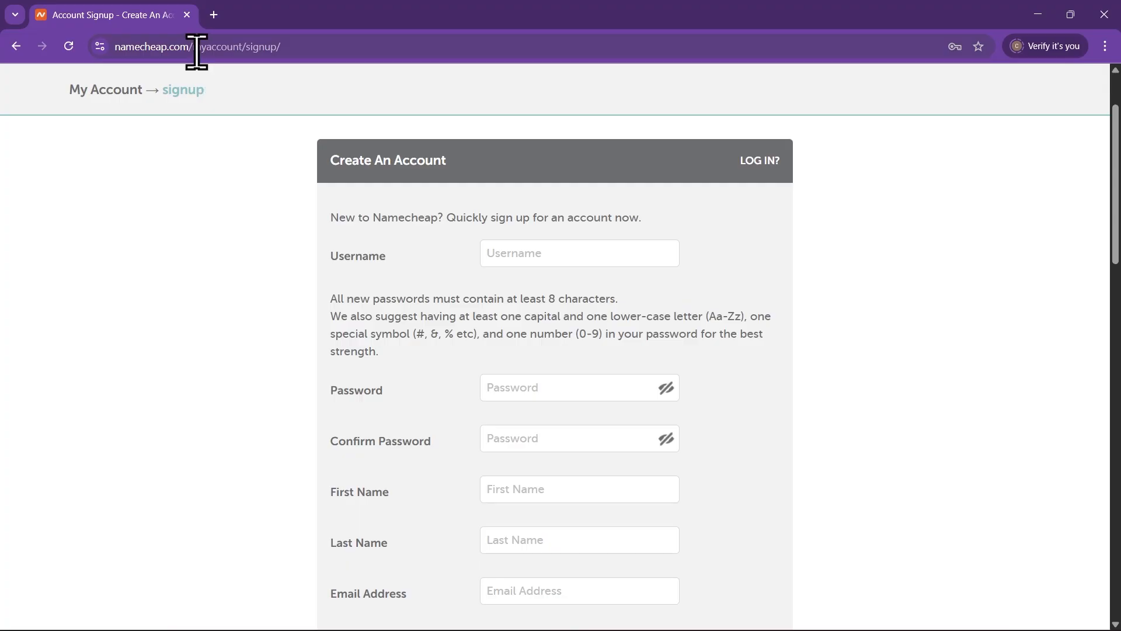
Return to the Namecheap homepage and sign in with the saved account credentials
{"action": "left_click_drag", "start_coordinate": [197, 47], "coordinate": [292, 51]}
{"action": "key", "text": "BackSpace"}
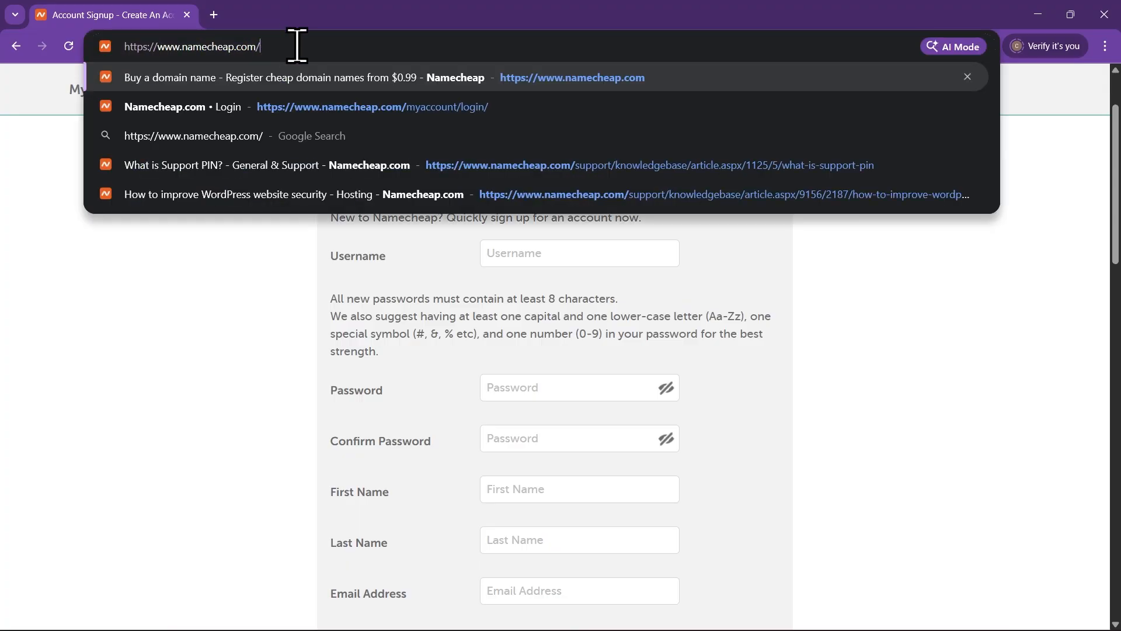
{"action": "key", "text": "Return"}
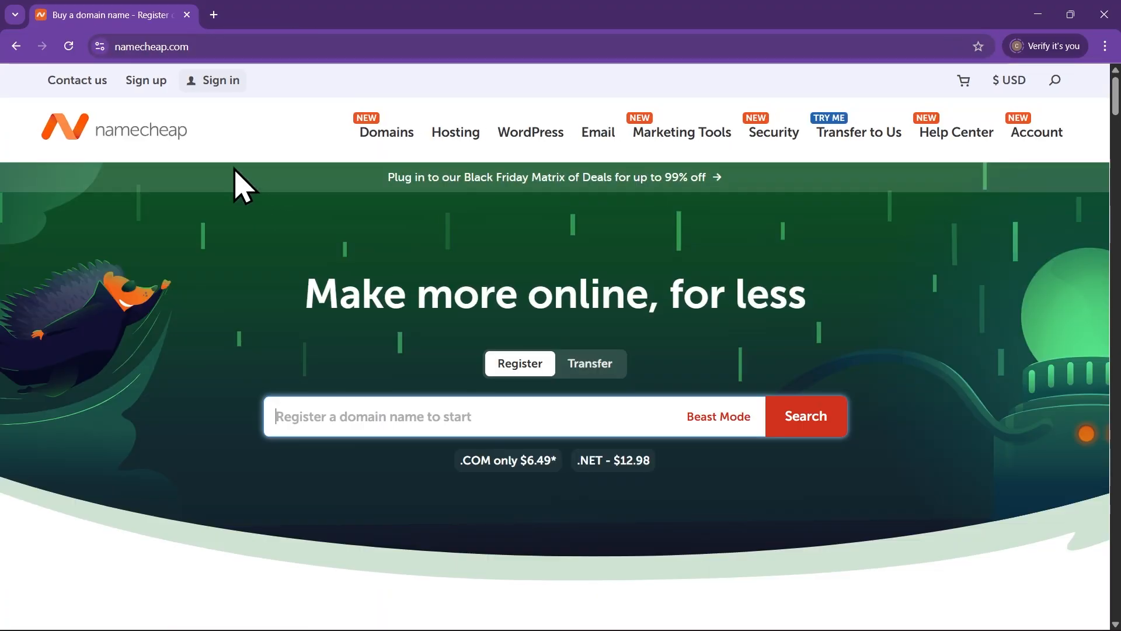
{"action": "mouse_move", "coordinate": [219, 79]}
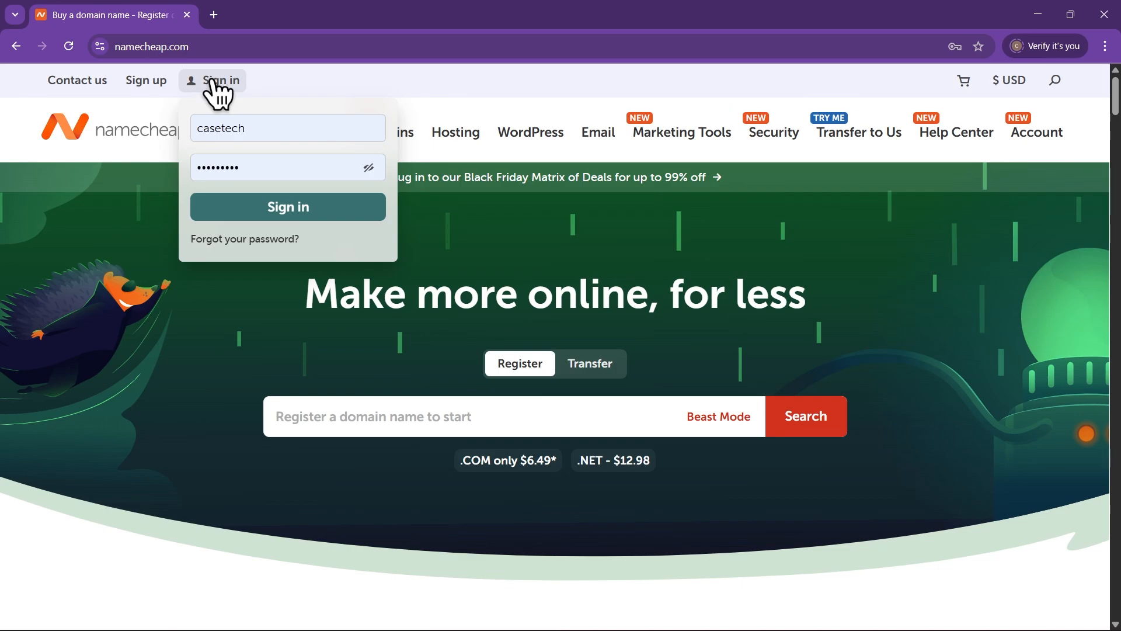
{"action": "left_click", "coordinate": [252, 210]}
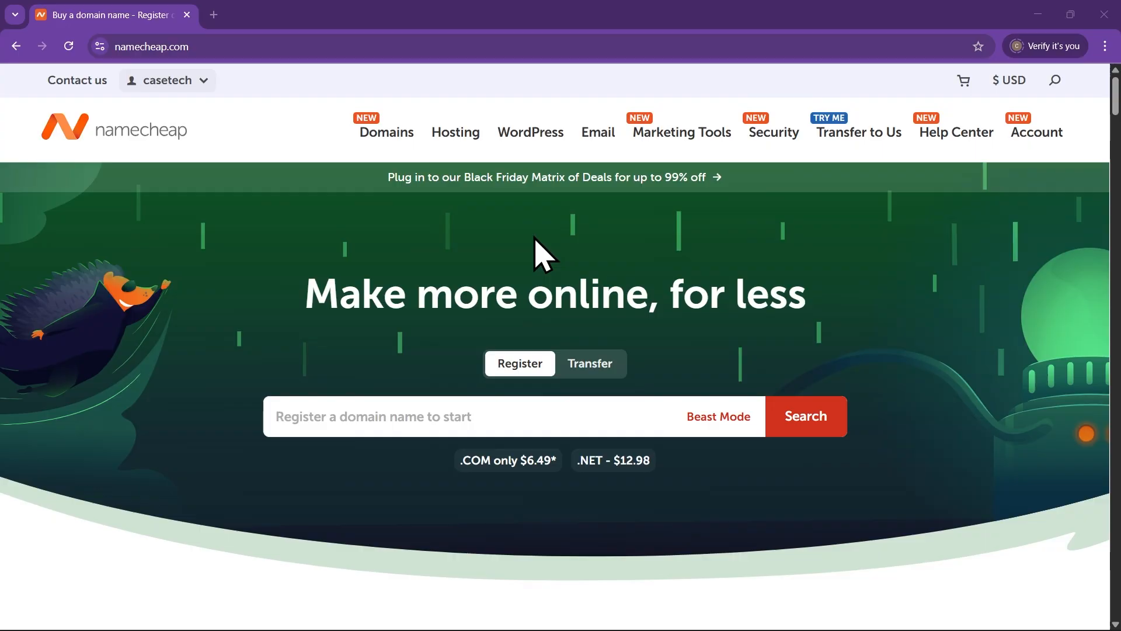
{"action": "mouse_move", "coordinate": [447, 135]}
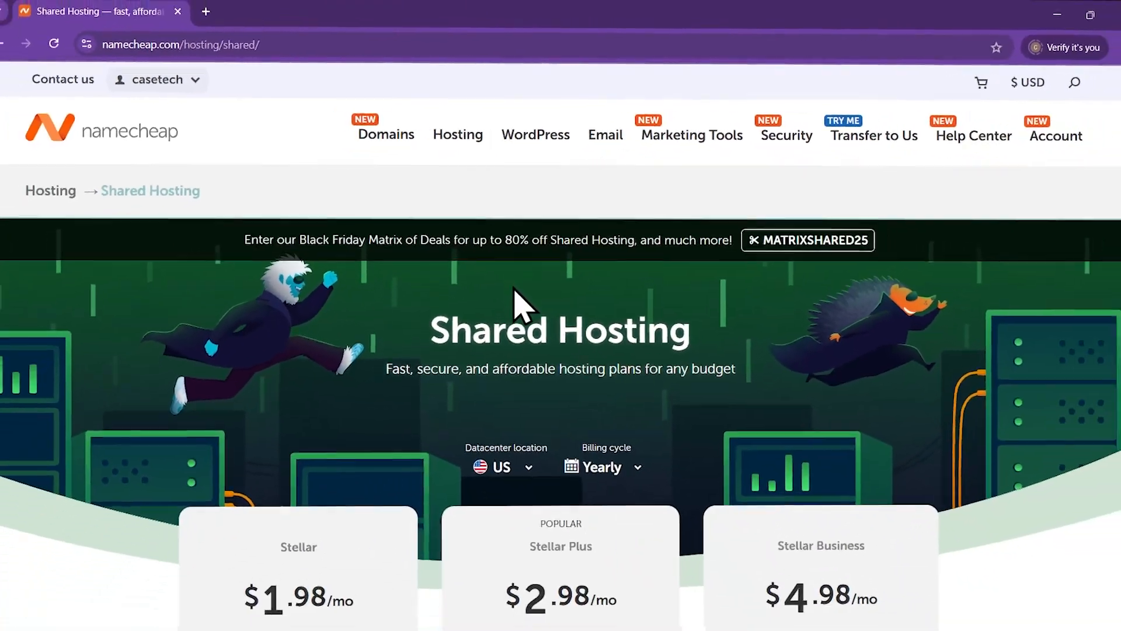
Compare the Stellar ($1.98/mo), Stellar Plus ($2.98/mo) and Stellar Business ($4.98/mo) plans
{"action": "scroll", "coordinate": [514, 289], "scroll_direction": "down", "scroll_amount": 8}
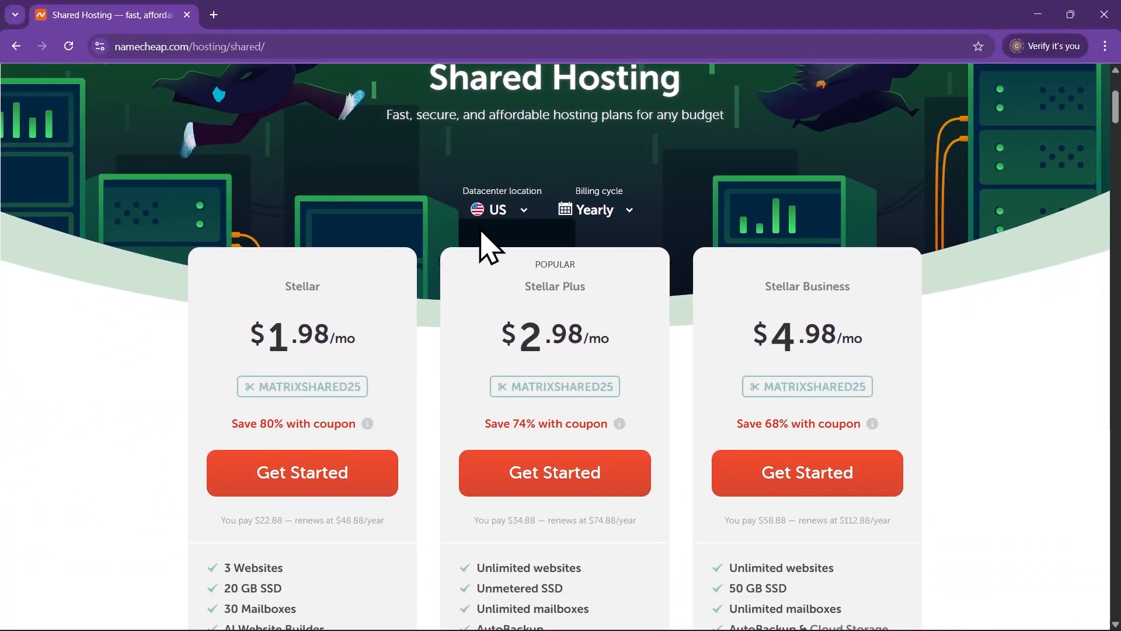
{"action": "scroll", "coordinate": [167, 292], "scroll_direction": "up", "scroll_amount": 2}
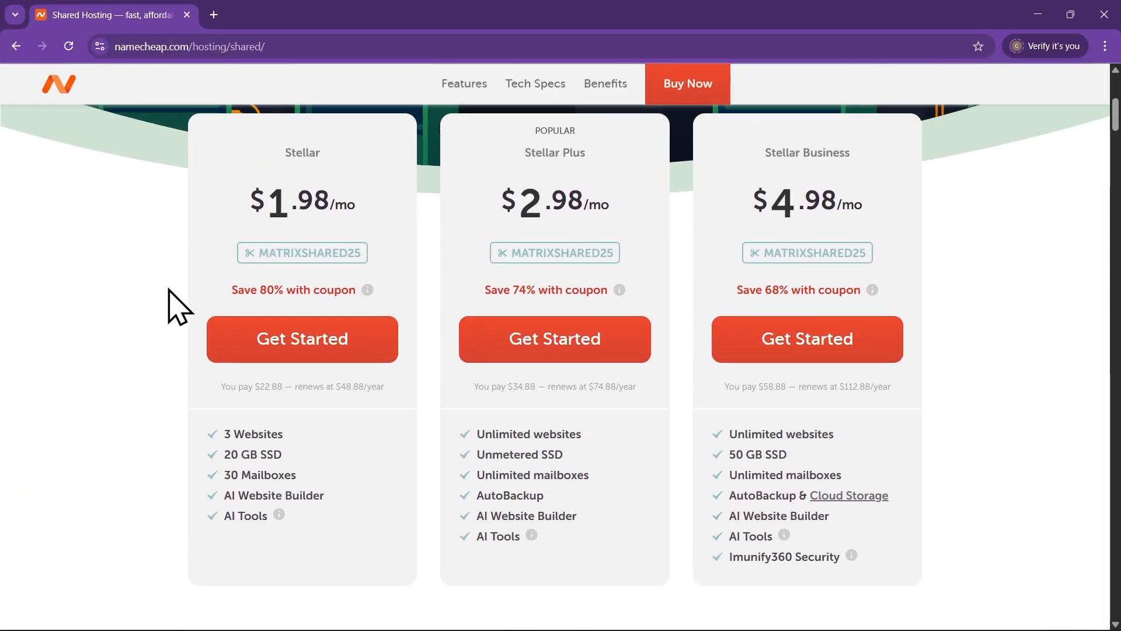
{"action": "scroll", "coordinate": [171, 290], "scroll_direction": "down", "scroll_amount": 1}
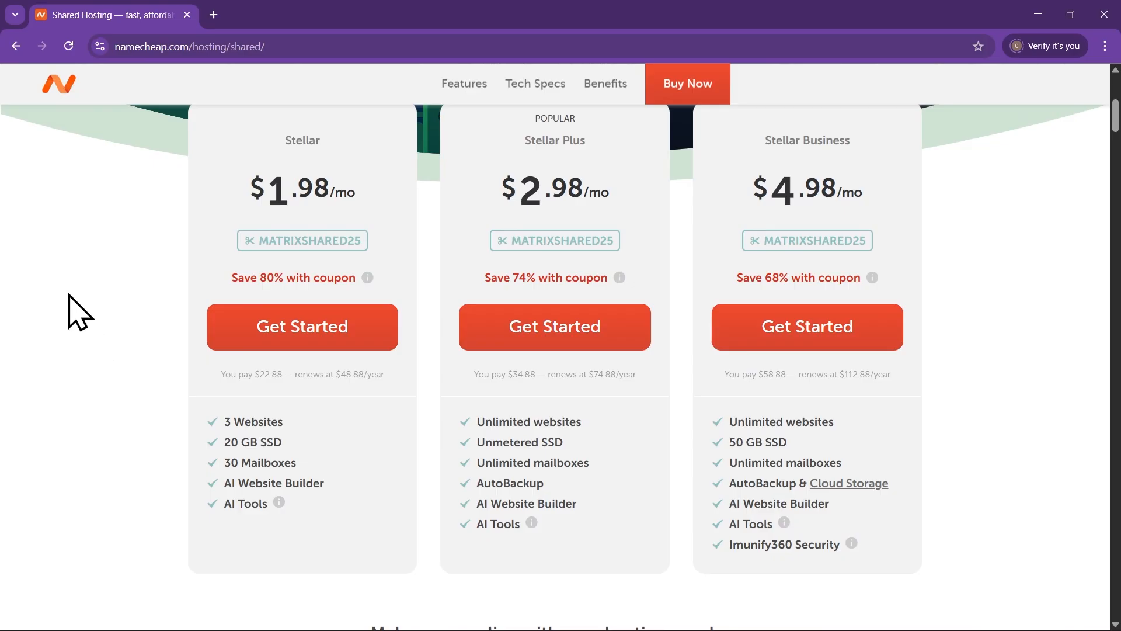
{"action": "scroll", "coordinate": [87, 263], "scroll_direction": "up", "scroll_amount": 1}
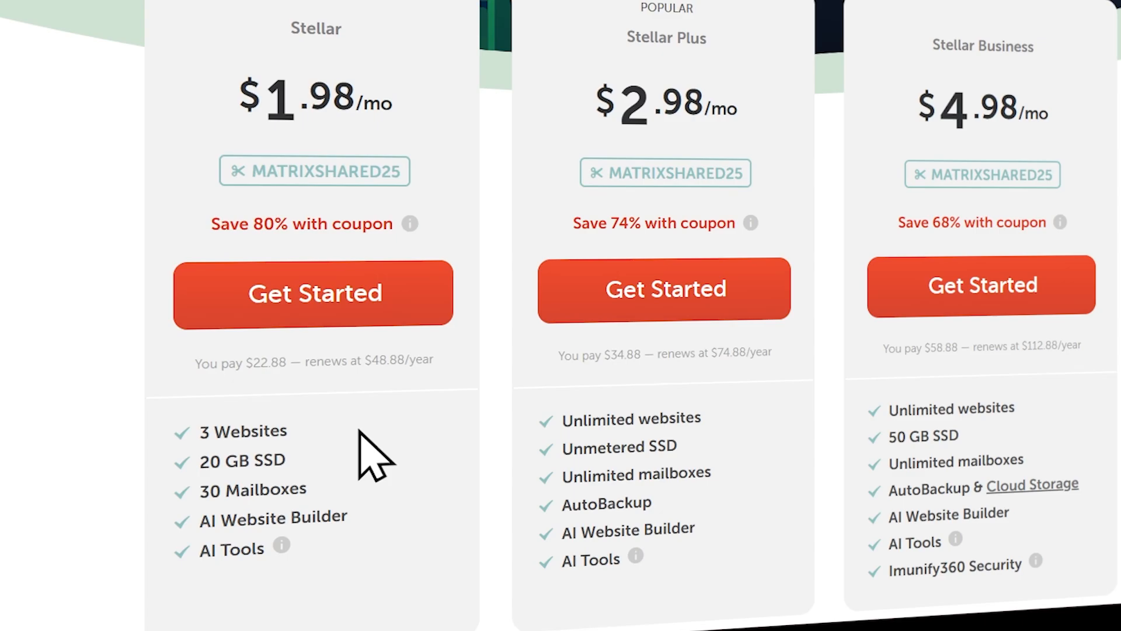
{"action": "scroll", "coordinate": [362, 431], "scroll_direction": "down", "scroll_amount": 1}
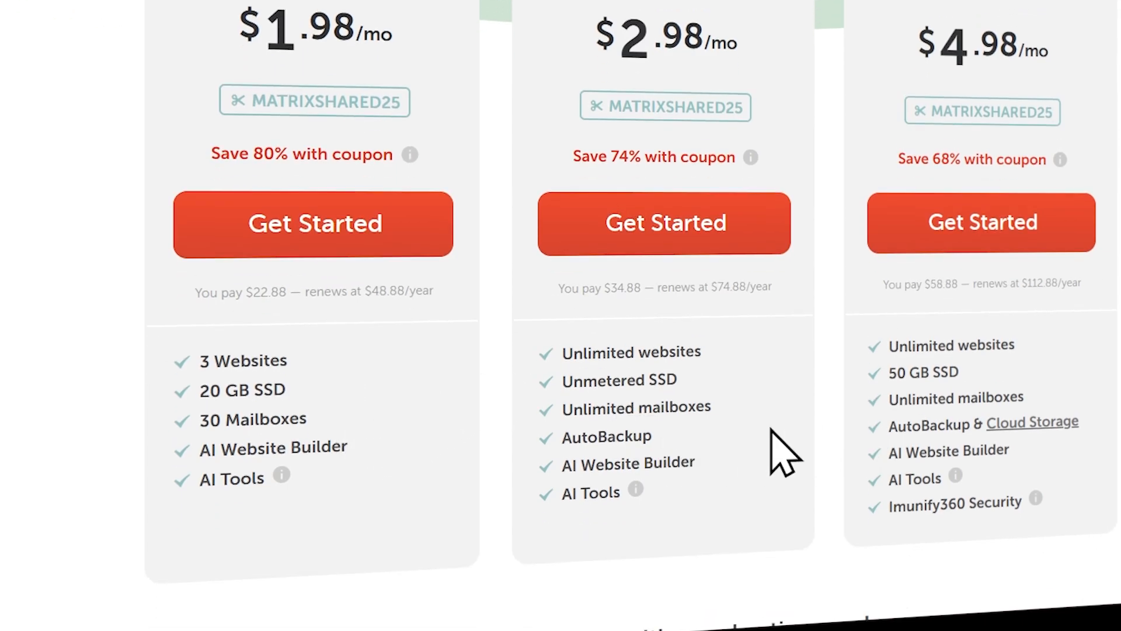
{"action": "scroll", "coordinate": [787, 441], "scroll_direction": "up", "scroll_amount": 1}
{"action": "scroll", "coordinate": [785, 444], "scroll_direction": "down", "scroll_amount": 1}
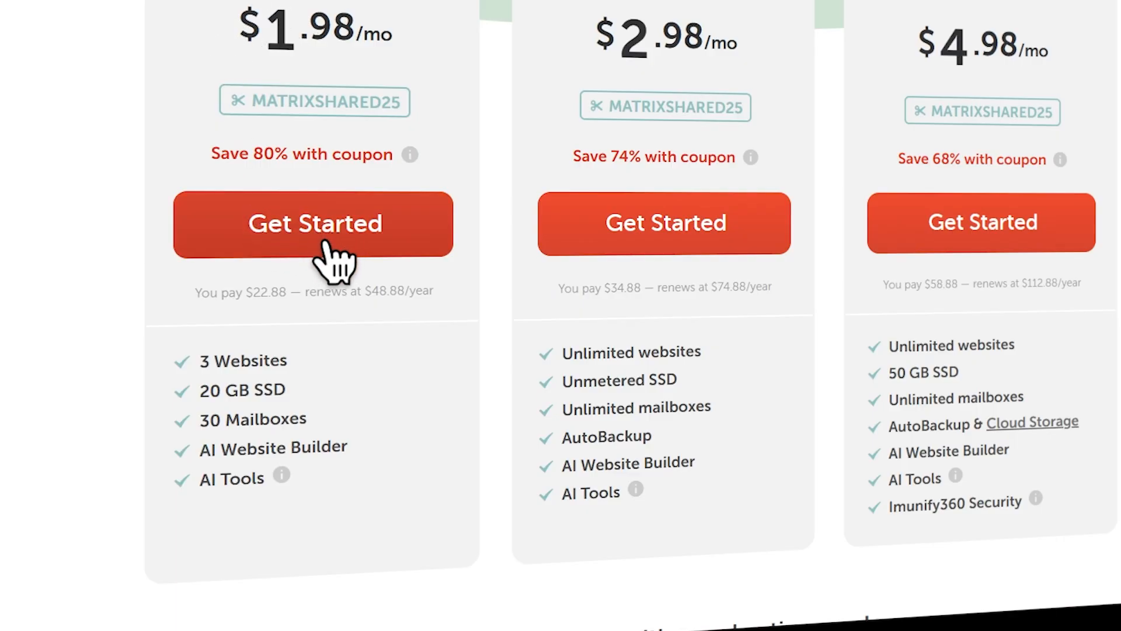
Choose the $1.98/mo Stellar shared hosting plan
{"action": "left_click", "coordinate": [343, 229]}
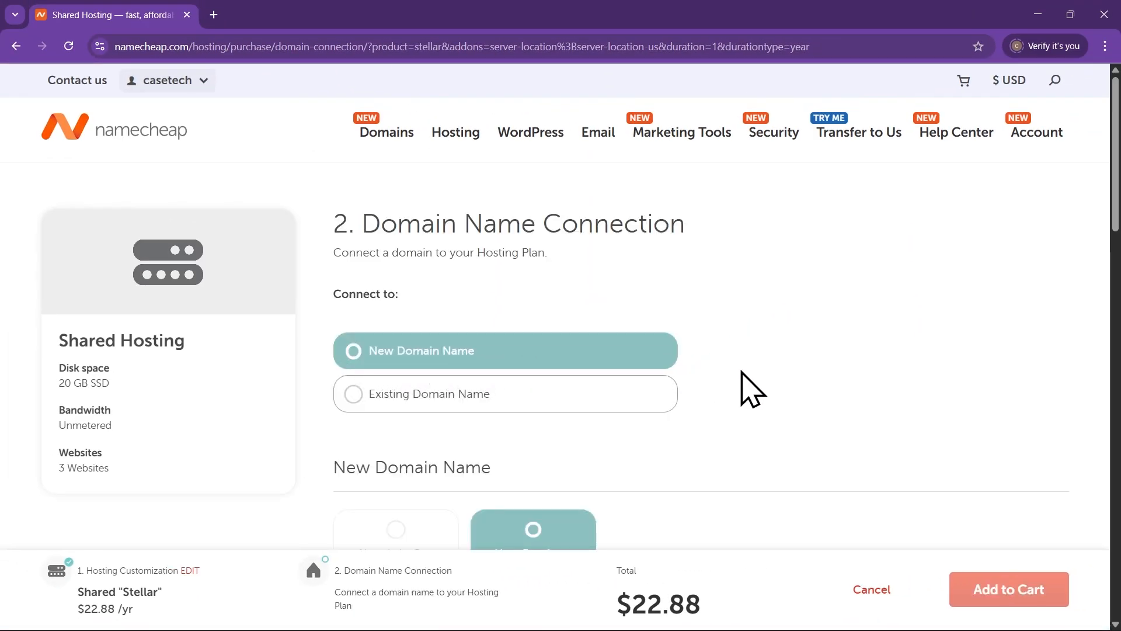
{"action": "scroll", "coordinate": [745, 386], "scroll_direction": "down", "scroll_amount": 2}
{"action": "scroll", "coordinate": [748, 390], "scroll_direction": "up", "scroll_amount": 1}
{"action": "scroll", "coordinate": [759, 432], "scroll_direction": "down", "scroll_amount": 1}
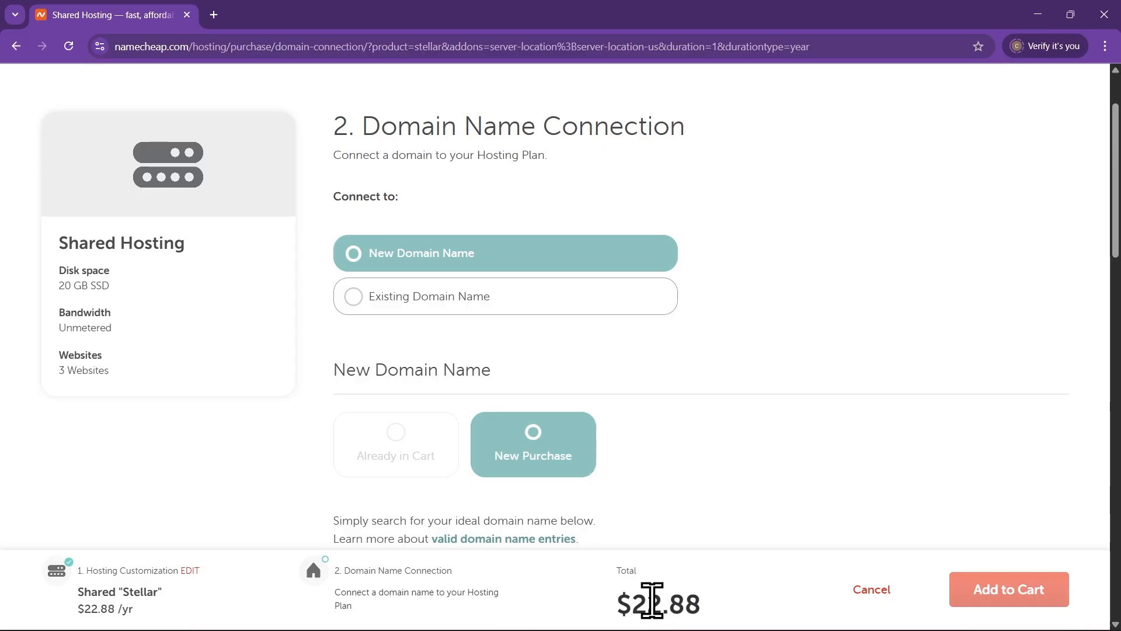
{"action": "scroll", "coordinate": [713, 318], "scroll_direction": "down", "scroll_amount": 1}
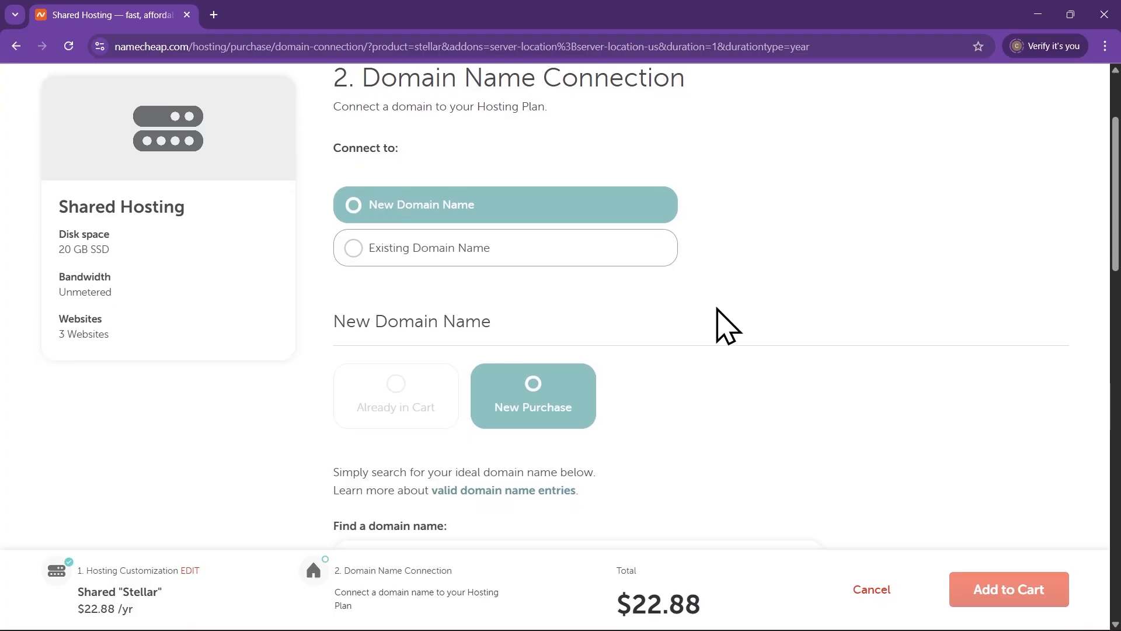
{"action": "scroll", "coordinate": [727, 330], "scroll_direction": "down", "scroll_amount": 3}
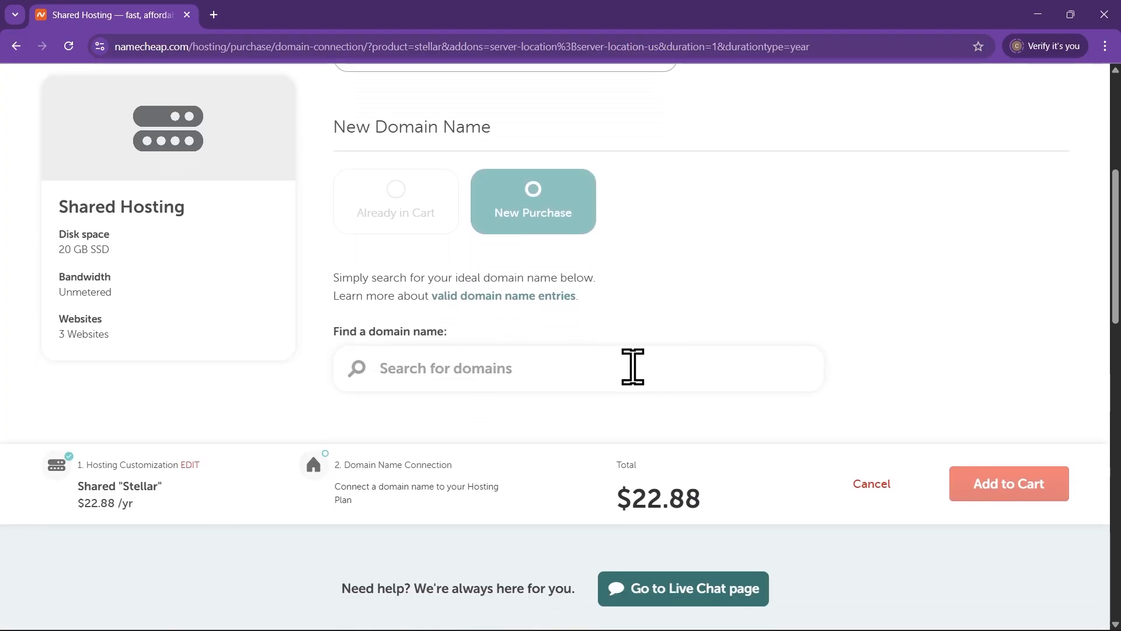
Search for xercocreative and connect xercocreatives.com to the hosting plan
{"action": "left_click", "coordinate": [510, 365]}
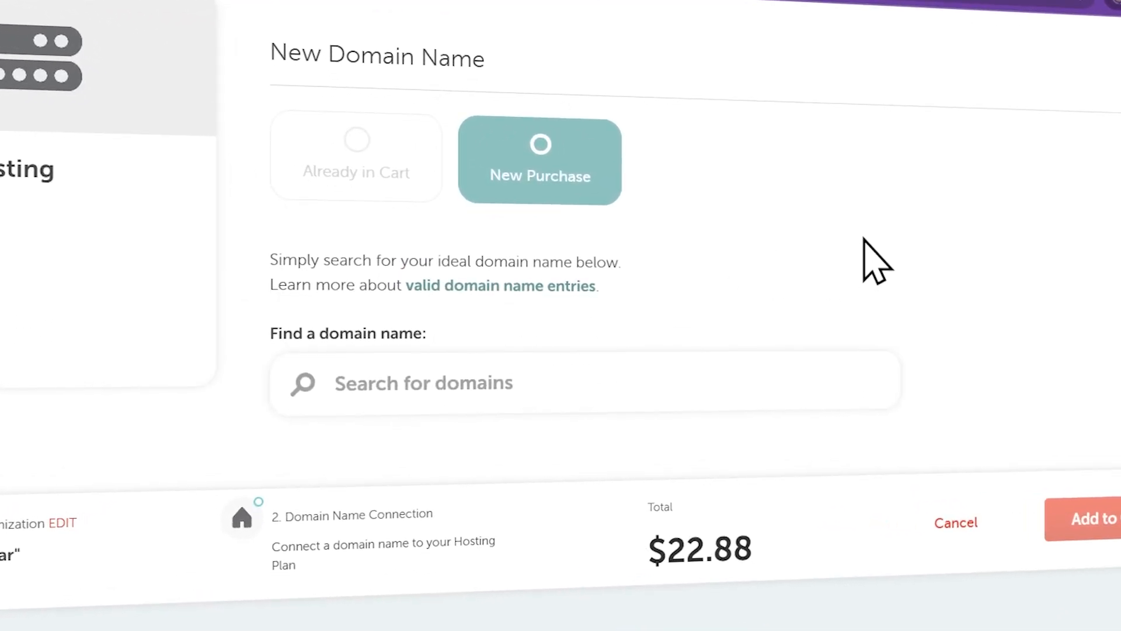
{"action": "type", "text": "xercocre"}
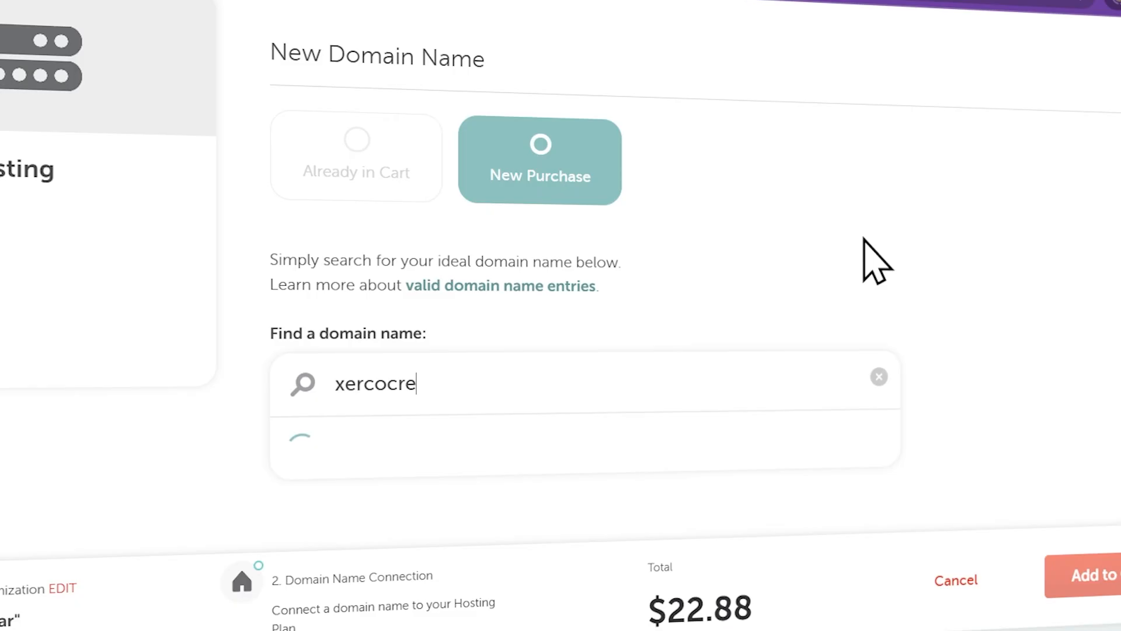
{"action": "type", "text": "atives"}
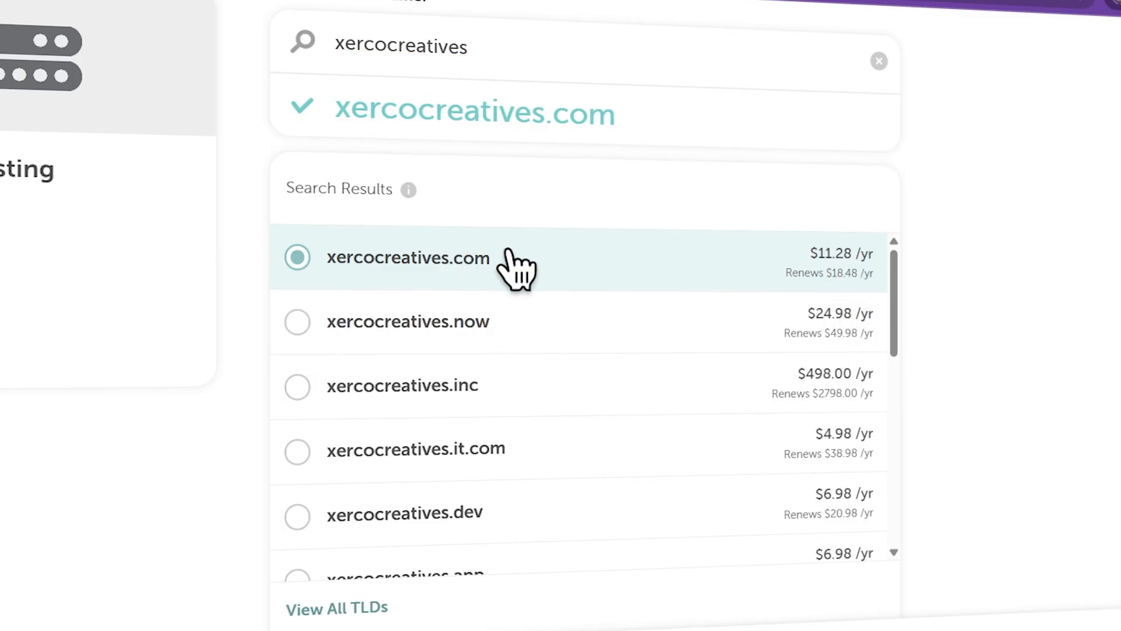
{"action": "scroll", "coordinate": [768, 368], "scroll_direction": "down", "scroll_amount": 1}
{"action": "scroll", "coordinate": [769, 367], "scroll_direction": "down", "scroll_amount": 3}
{"action": "scroll", "coordinate": [981, 421], "scroll_direction": "down", "scroll_amount": 4}
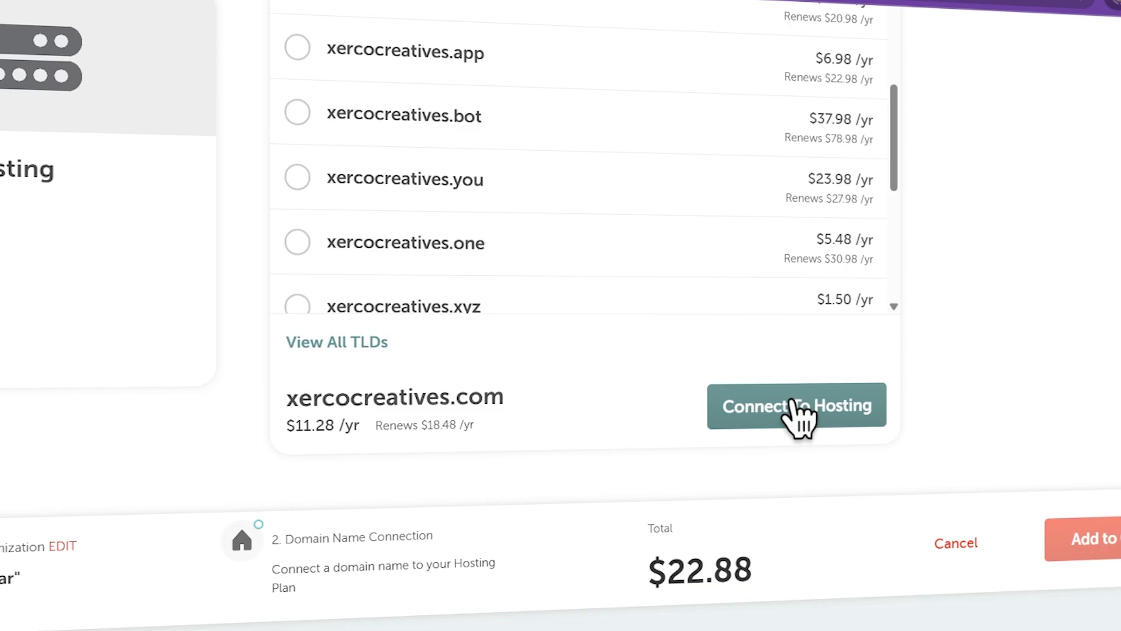
{"action": "left_click", "coordinate": [814, 401]}
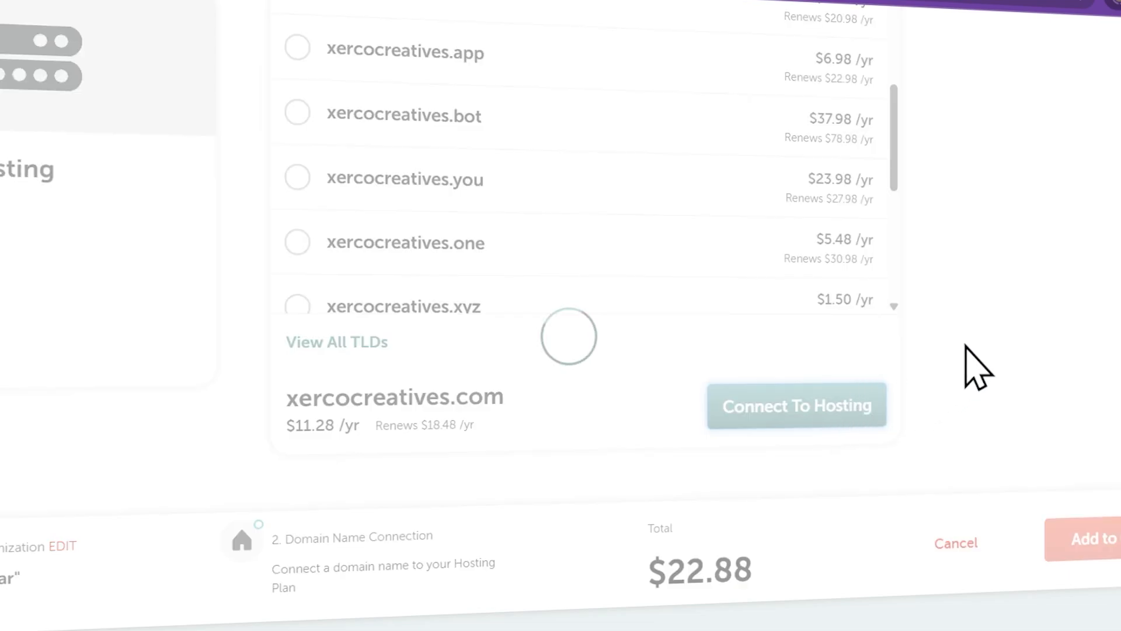
{"action": "scroll", "coordinate": [964, 346], "scroll_direction": "up", "scroll_amount": 3}
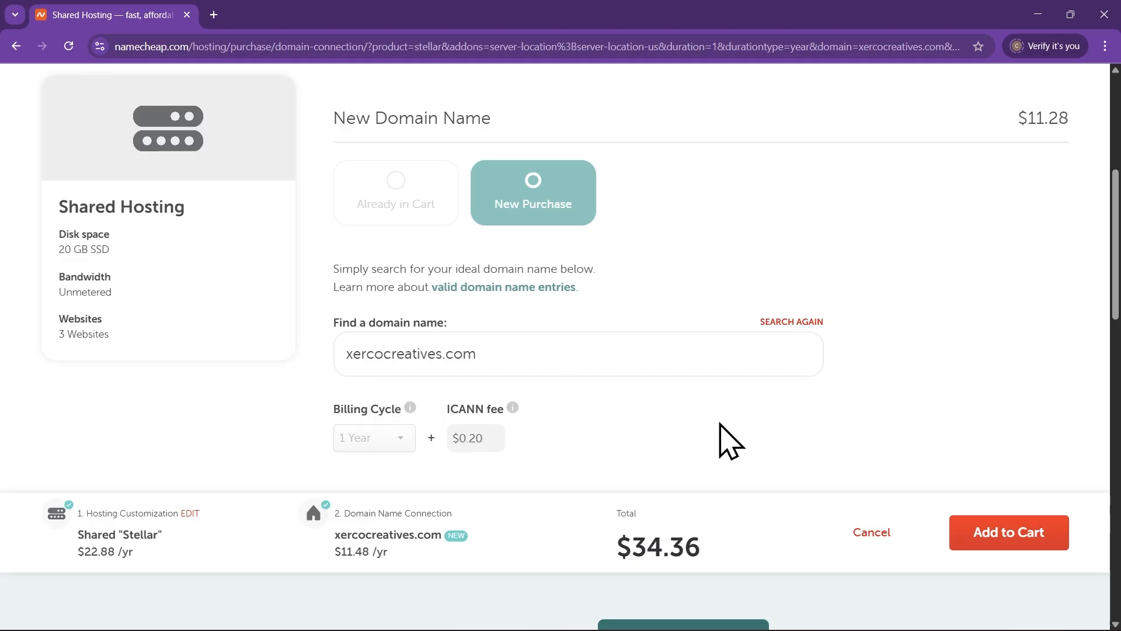
Add Stellar hosting and xercocreatives.com to the cart and confirm the $34.36 order
{"action": "left_click", "coordinate": [996, 536]}
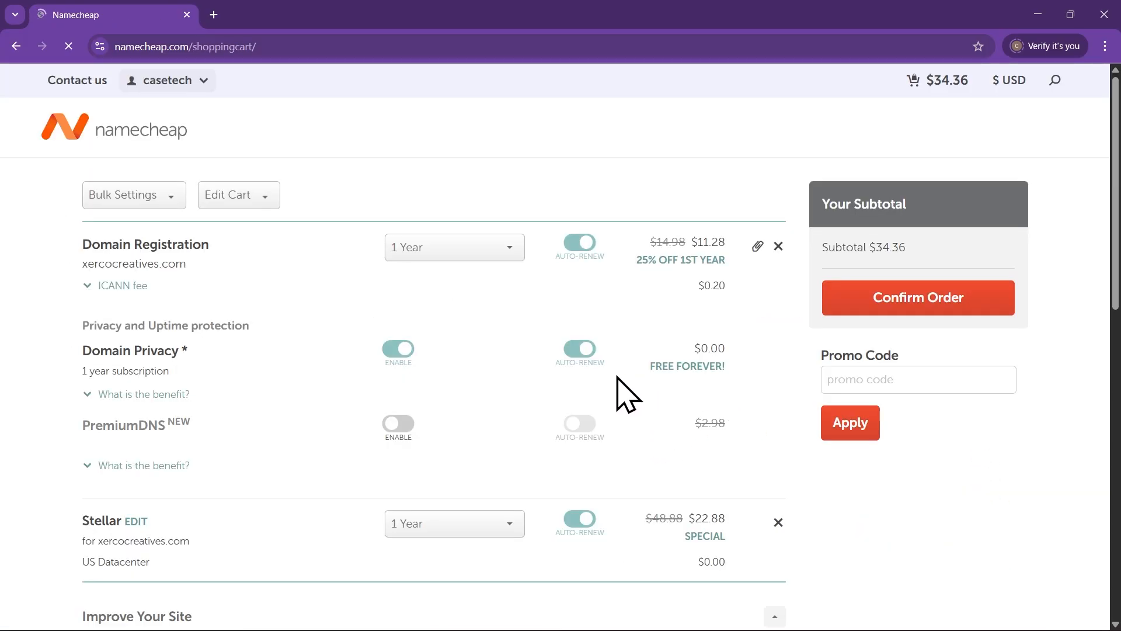
{"action": "scroll", "coordinate": [118, 298], "scroll_direction": "down", "scroll_amount": 1}
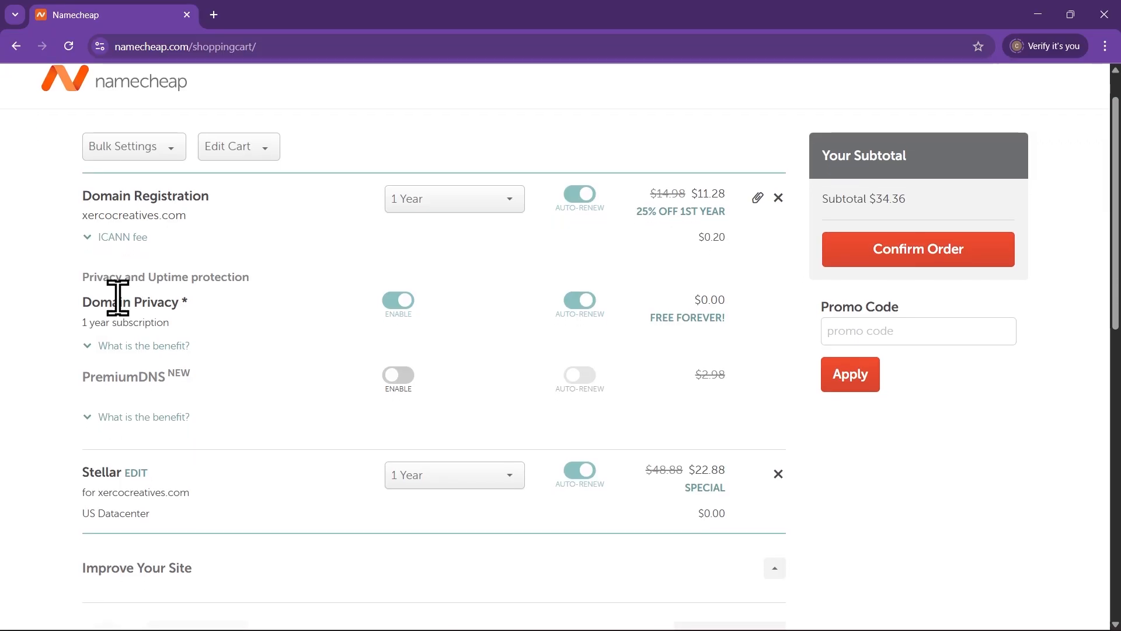
{"action": "scroll", "coordinate": [194, 329], "scroll_direction": "up", "scroll_amount": 1}
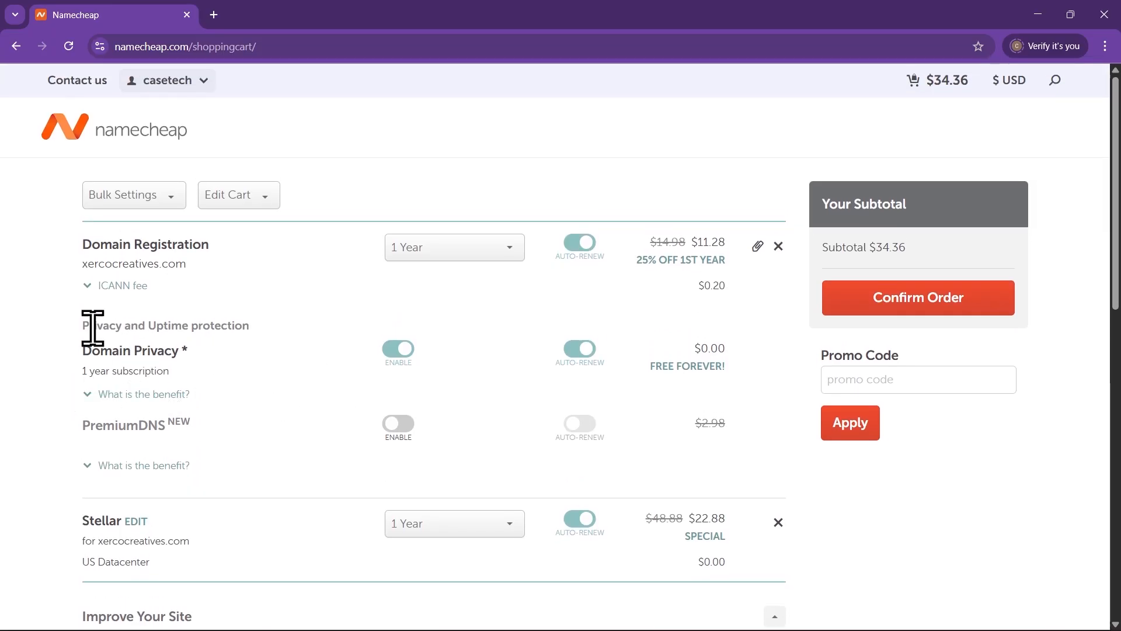
{"action": "scroll", "coordinate": [243, 420], "scroll_direction": "down", "scroll_amount": 1}
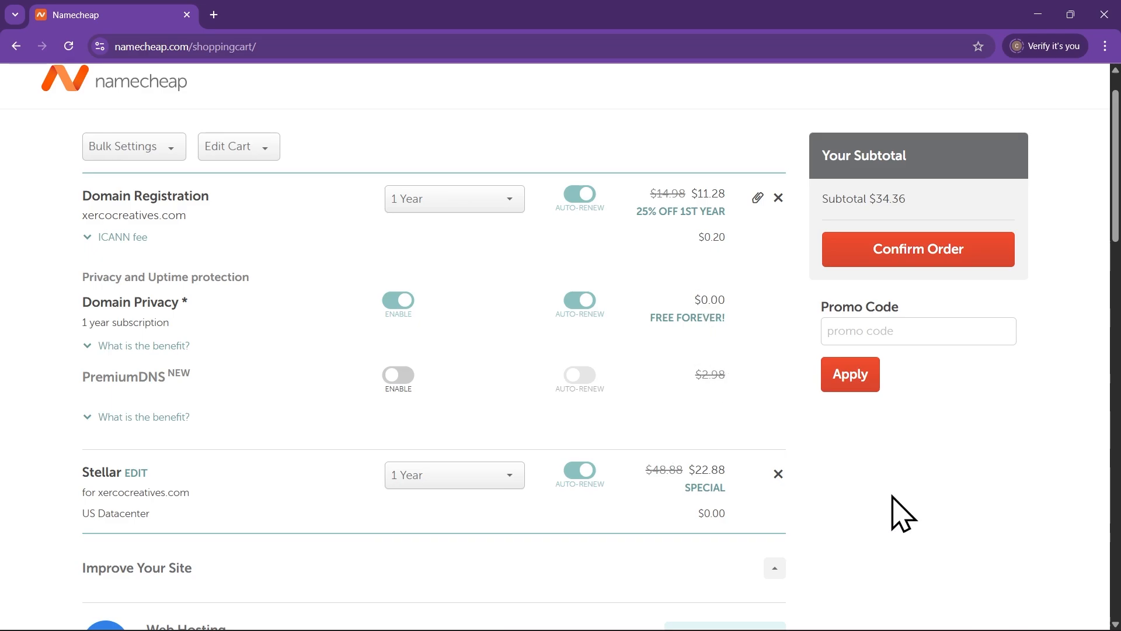
{"action": "scroll", "coordinate": [904, 514], "scroll_direction": "down", "scroll_amount": 3}
{"action": "scroll", "coordinate": [904, 514], "scroll_direction": "up", "scroll_amount": 4}
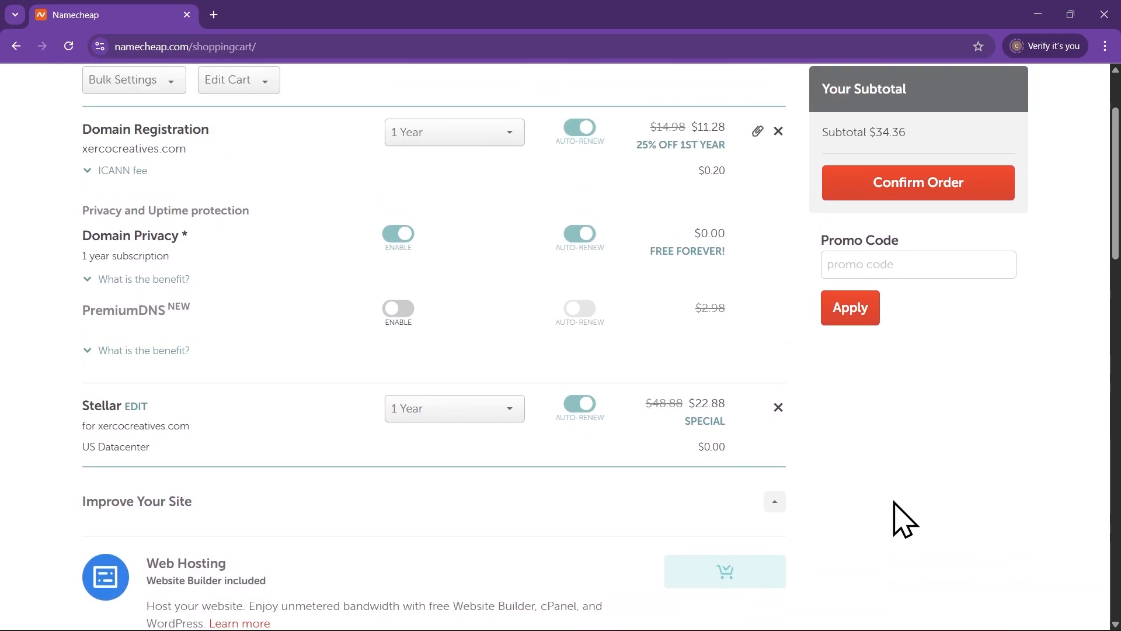
{"action": "left_click", "coordinate": [901, 310]}
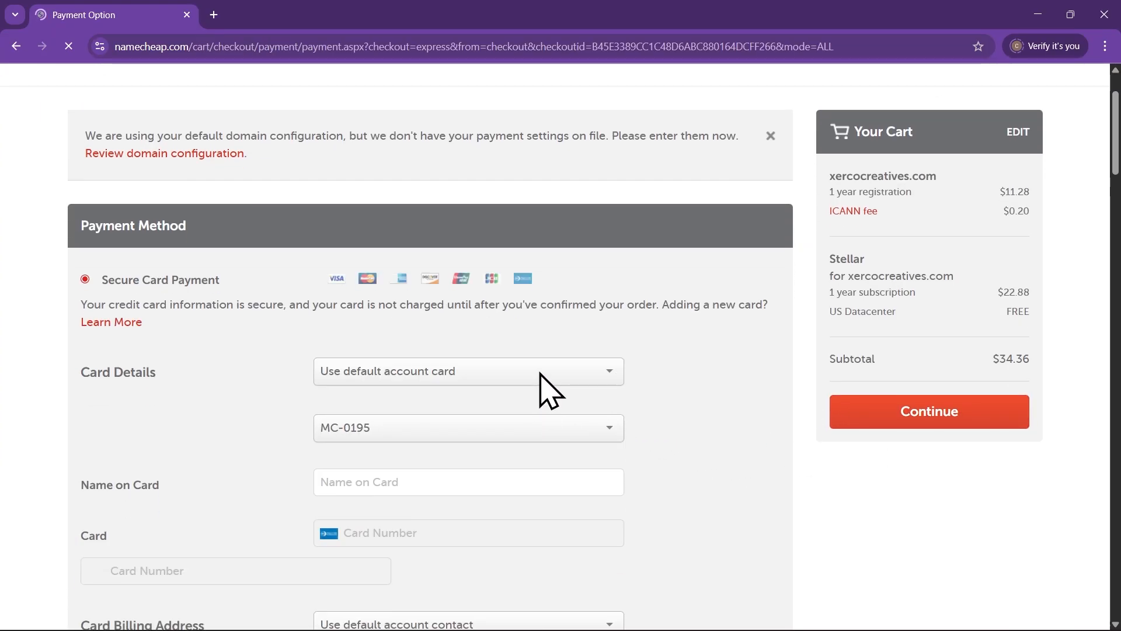
Keep the default account card as the payment method and continue to order review
{"action": "left_click", "coordinate": [560, 371]}
{"action": "scroll", "coordinate": [690, 391], "scroll_direction": "down", "scroll_amount": 2}
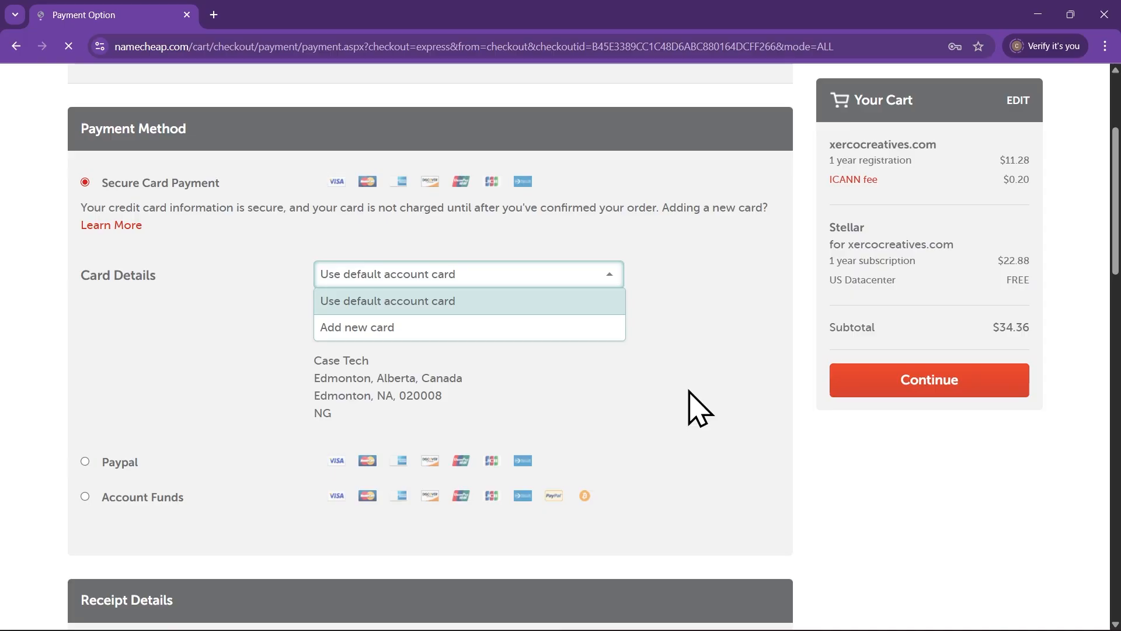
{"action": "left_click", "coordinate": [356, 301]}
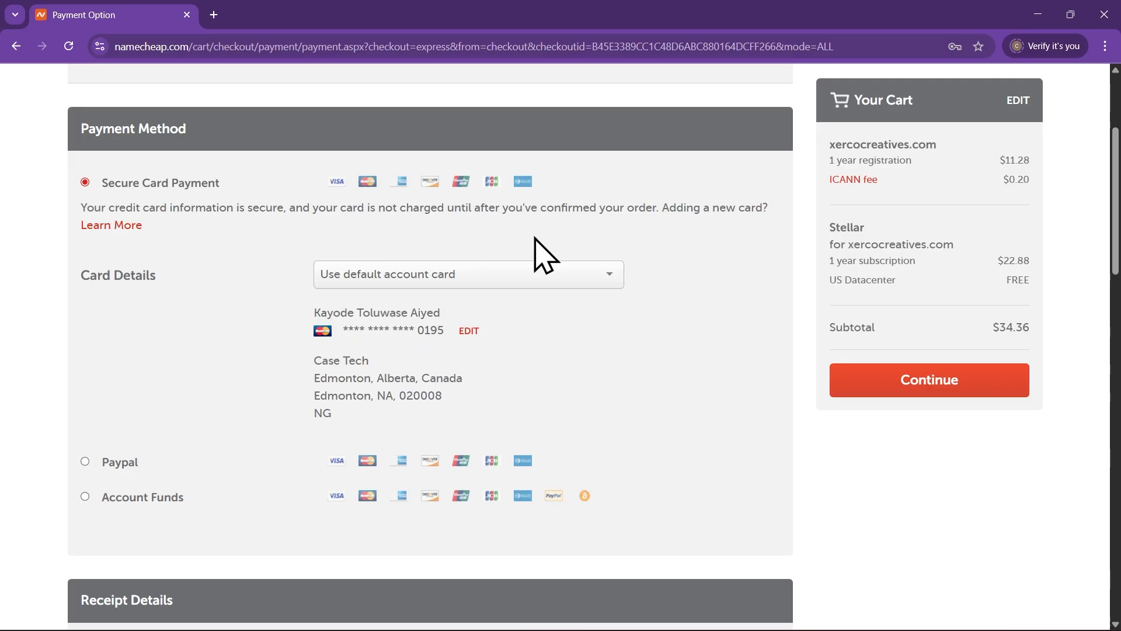
{"action": "scroll", "coordinate": [619, 322], "scroll_direction": "down", "scroll_amount": 1}
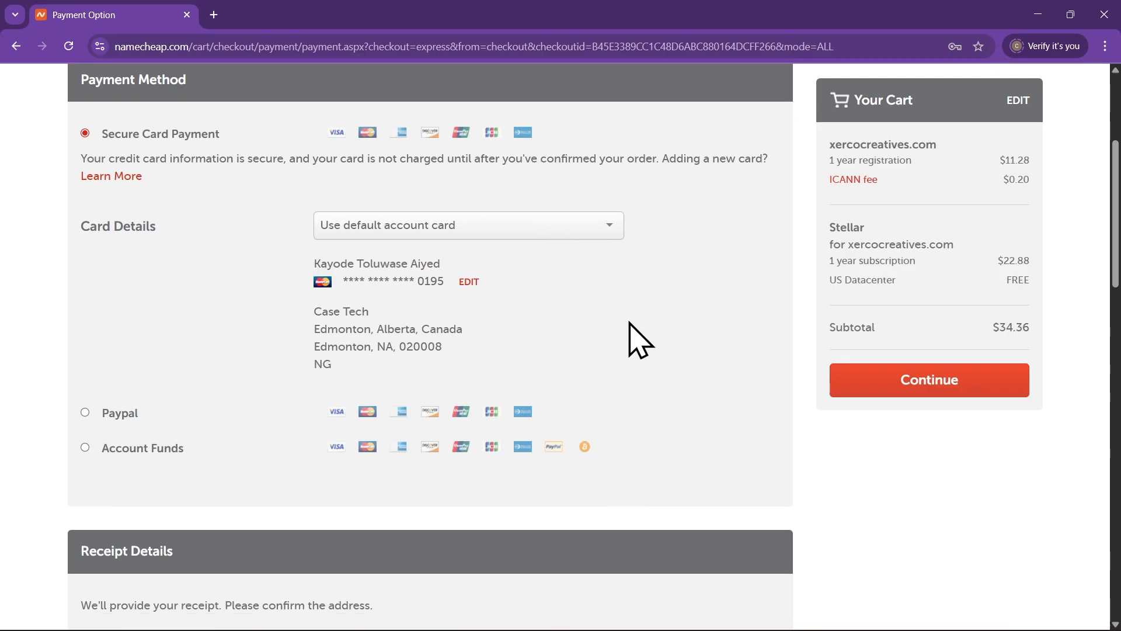
{"action": "scroll", "coordinate": [630, 339], "scroll_direction": "down", "scroll_amount": 7}
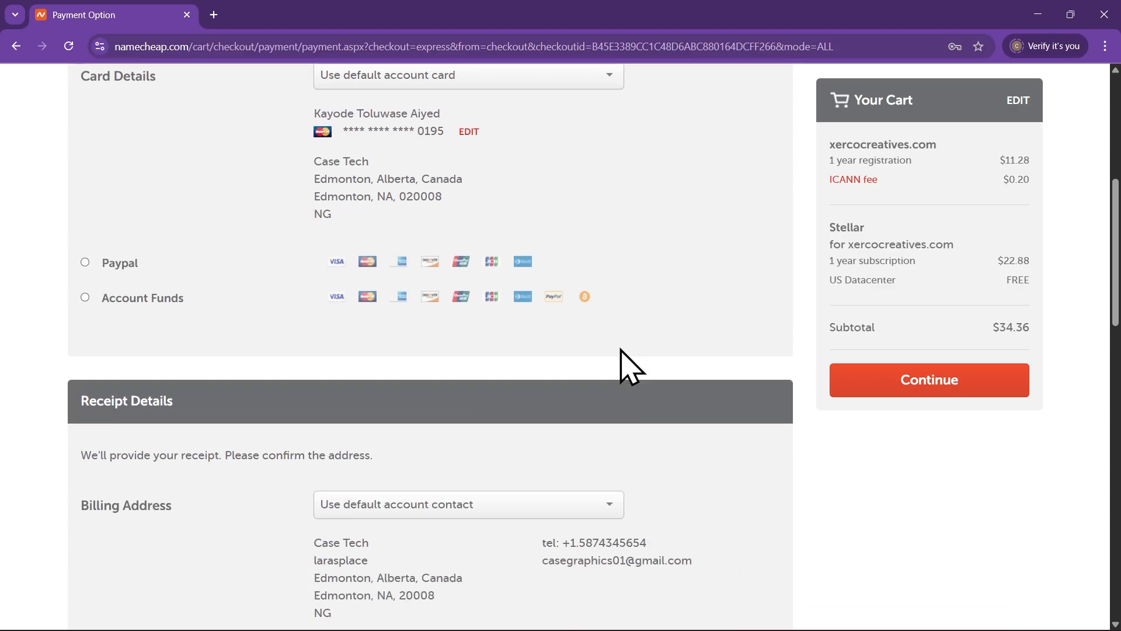
{"action": "scroll", "coordinate": [625, 366], "scroll_direction": "down", "scroll_amount": 6}
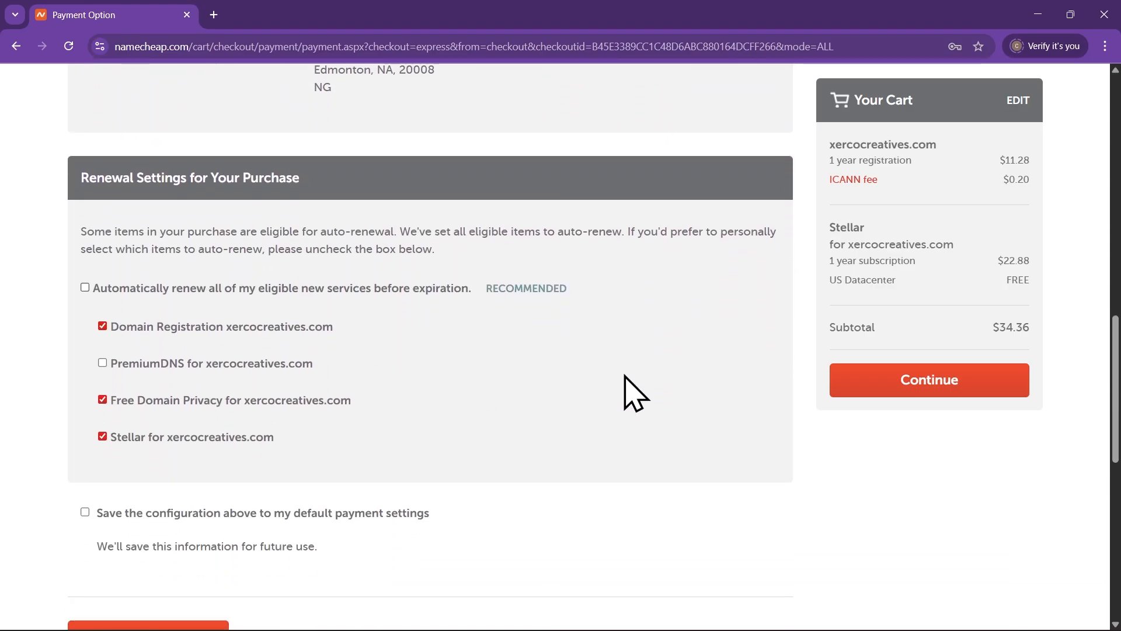
{"action": "scroll", "coordinate": [628, 403], "scroll_direction": "up", "scroll_amount": 4}
{"action": "scroll", "coordinate": [496, 467], "scroll_direction": "down", "scroll_amount": 4}
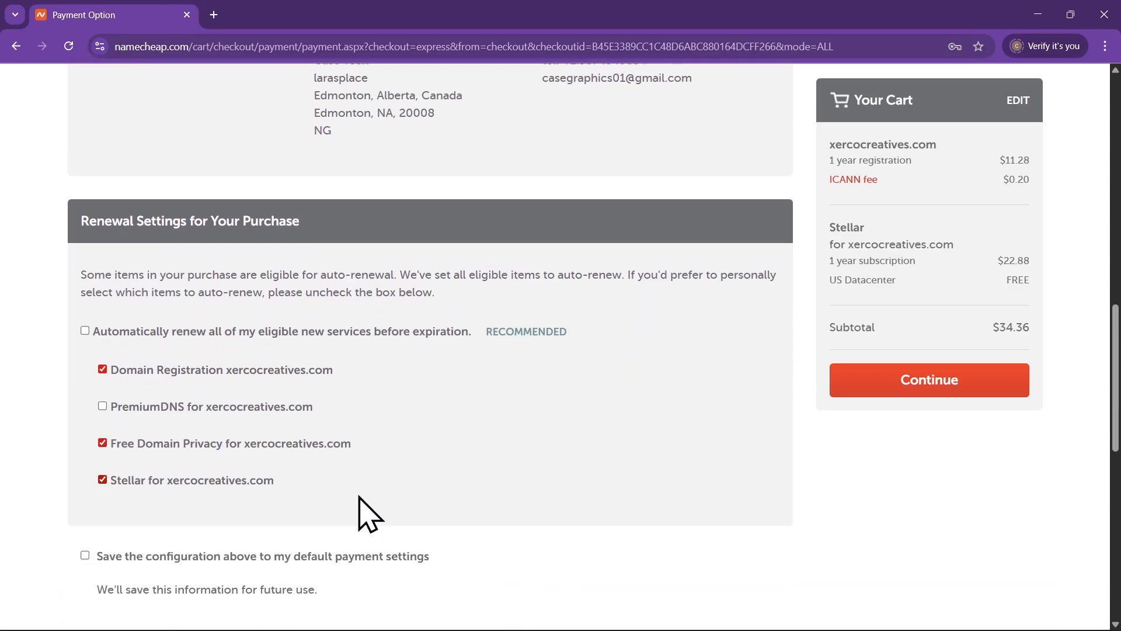
{"action": "left_click", "coordinate": [928, 380]}
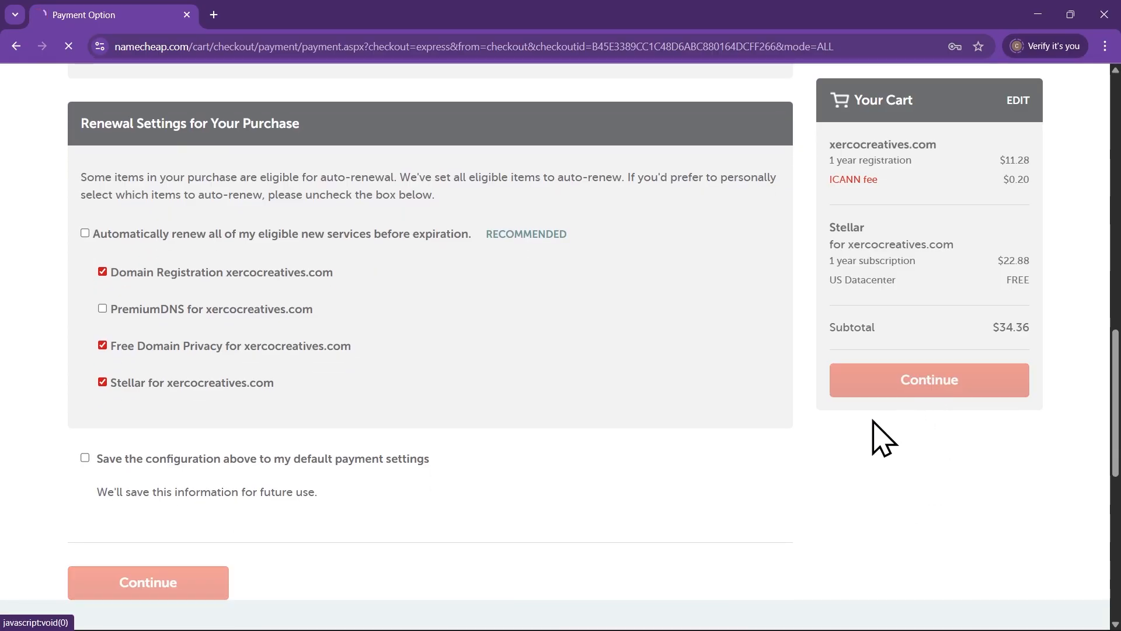
{"action": "scroll", "coordinate": [809, 455], "scroll_direction": "down", "scroll_amount": 6}
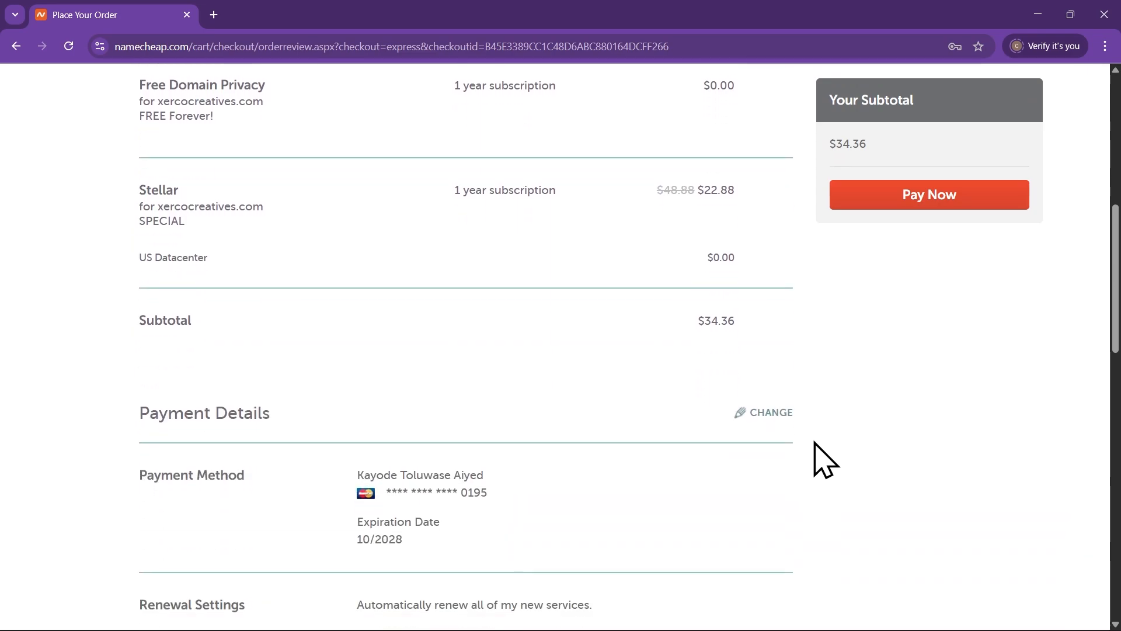
Review the Place Your Order page, accept the Terms and Agreements, and pay the $34.36 order
{"action": "scroll", "coordinate": [816, 447], "scroll_direction": "down", "scroll_amount": 6}
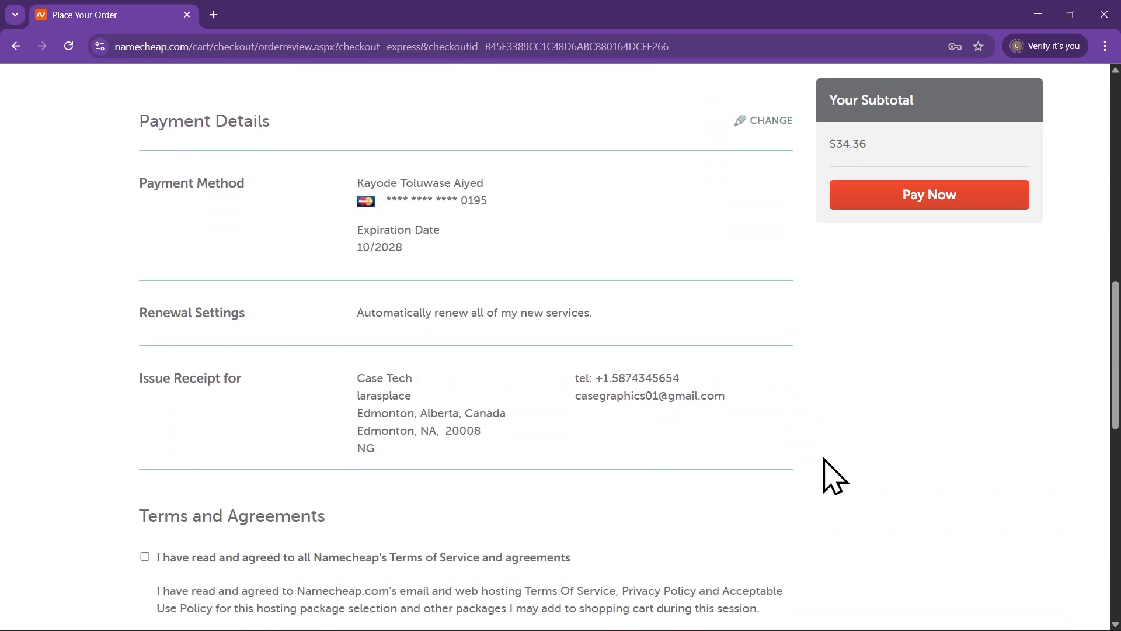
{"action": "scroll", "coordinate": [444, 481], "scroll_direction": "down", "scroll_amount": 1}
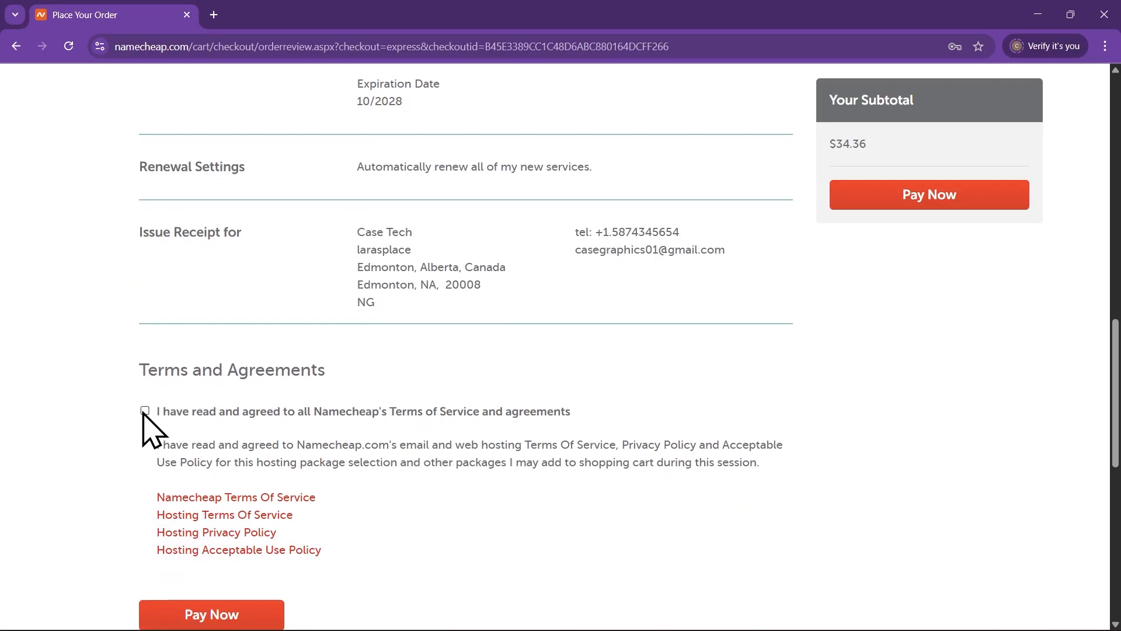
{"action": "scroll", "coordinate": [484, 493], "scroll_direction": "up", "scroll_amount": 12}
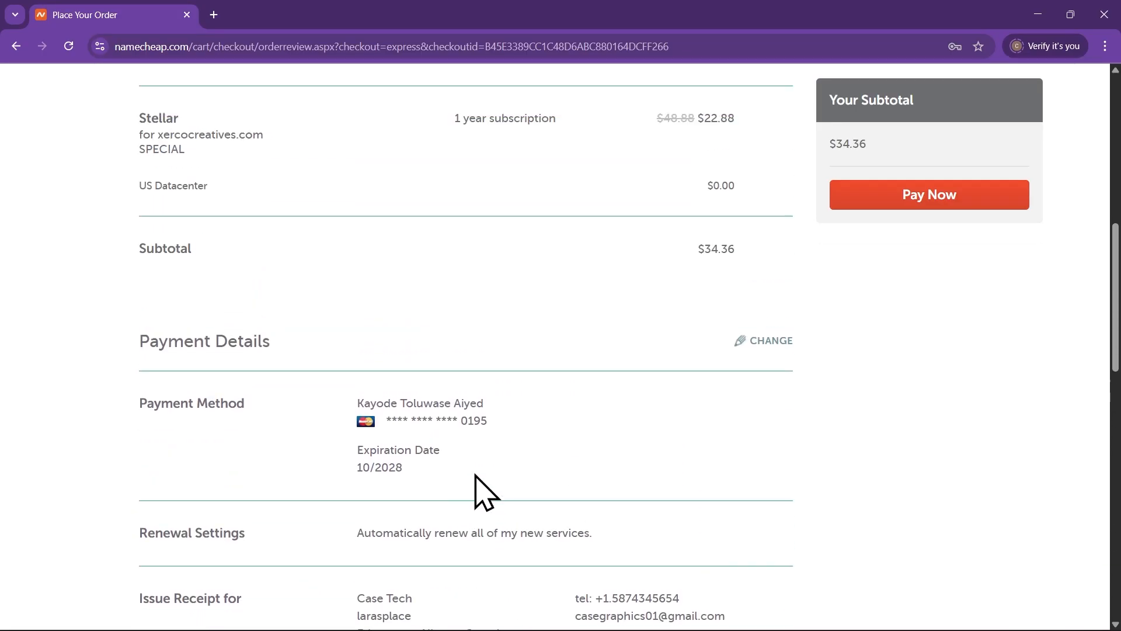
{"action": "scroll", "coordinate": [482, 496], "scroll_direction": "up", "scroll_amount": 2}
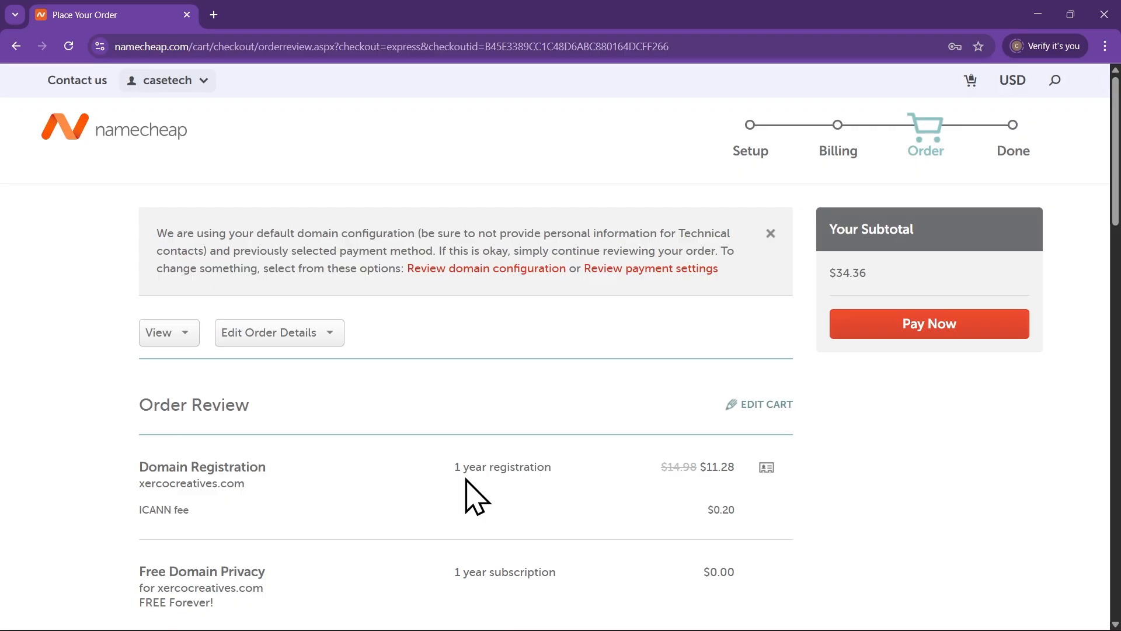
{"action": "scroll", "coordinate": [476, 496], "scroll_direction": "down", "scroll_amount": 7}
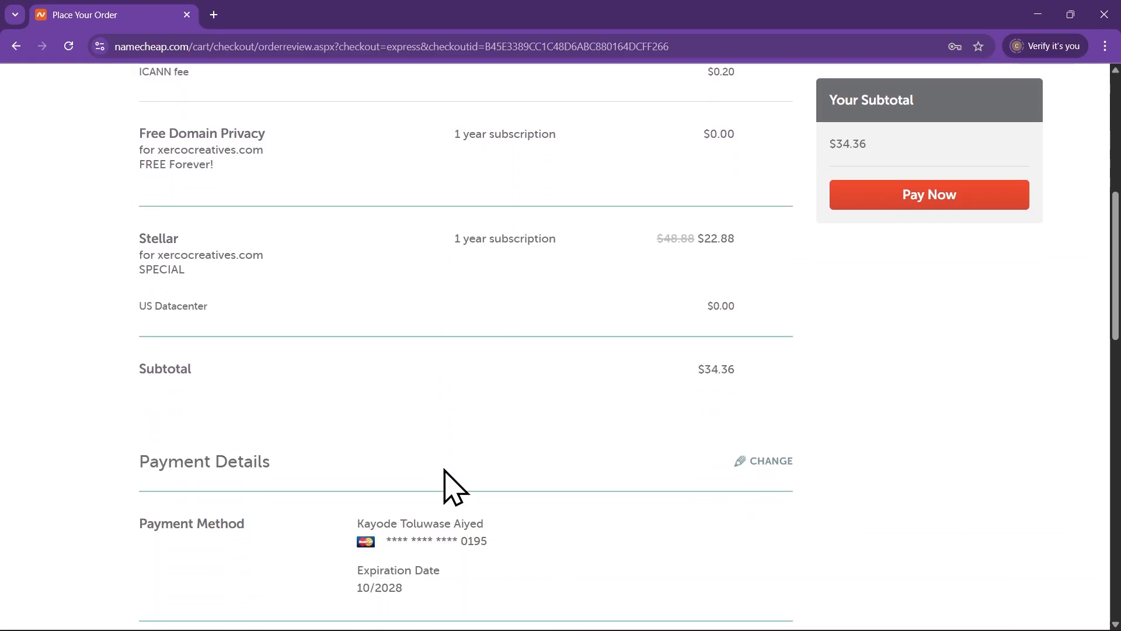
{"action": "scroll", "coordinate": [444, 470], "scroll_direction": "down", "scroll_amount": 5}
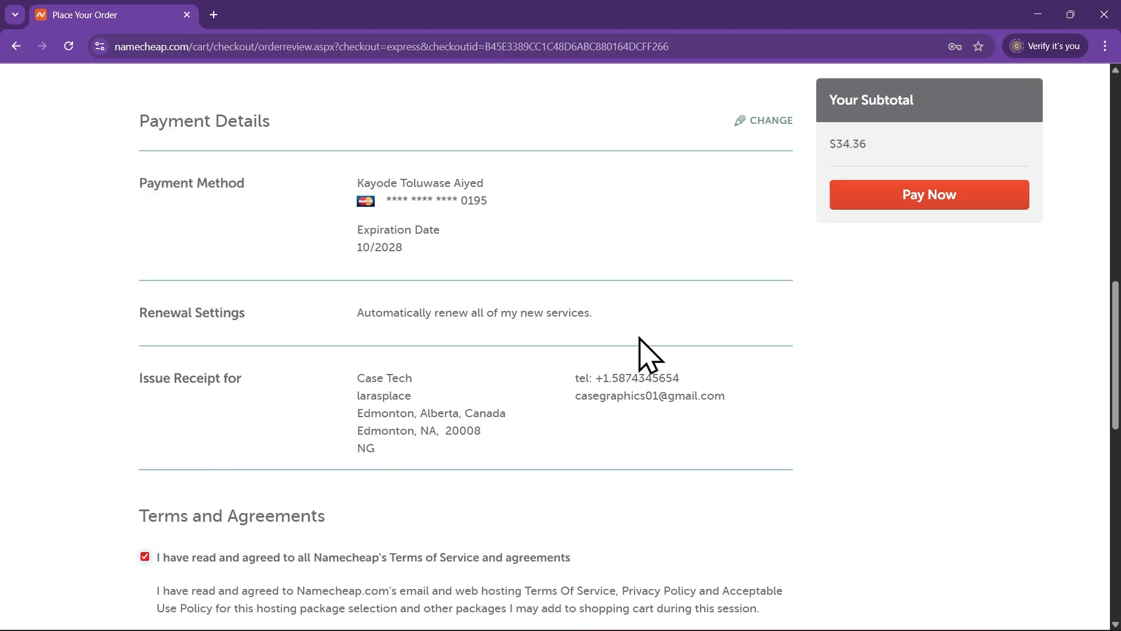
{"action": "scroll", "coordinate": [631, 381], "scroll_direction": "down", "scroll_amount": 5}
{"action": "scroll", "coordinate": [613, 420], "scroll_direction": "up", "scroll_amount": 5}
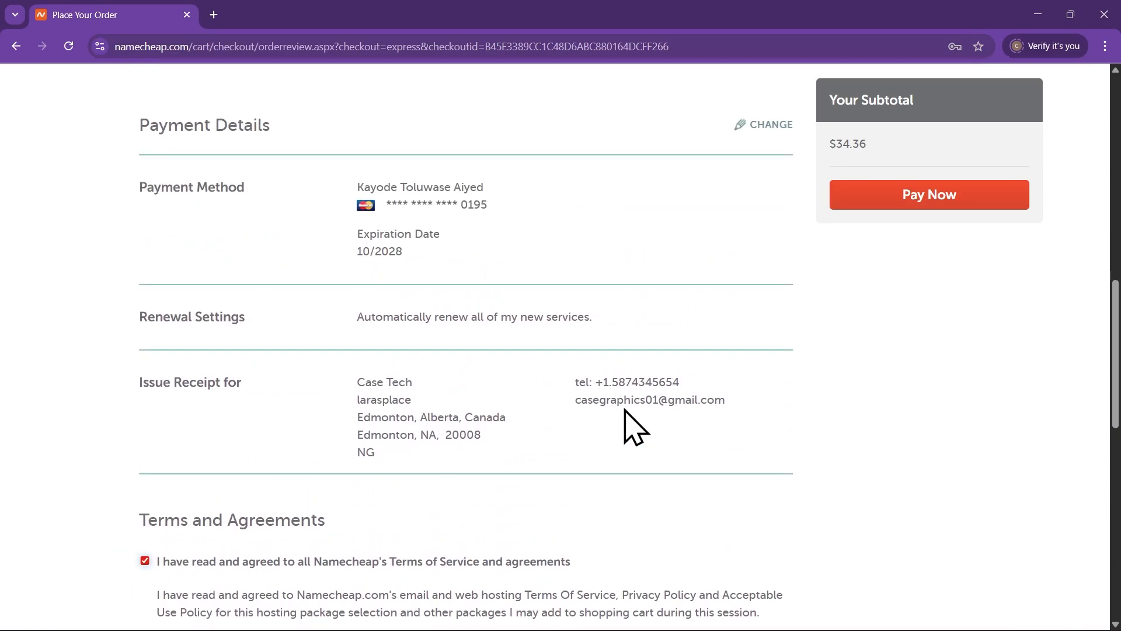
{"action": "scroll", "coordinate": [627, 433], "scroll_direction": "up", "scroll_amount": 10}
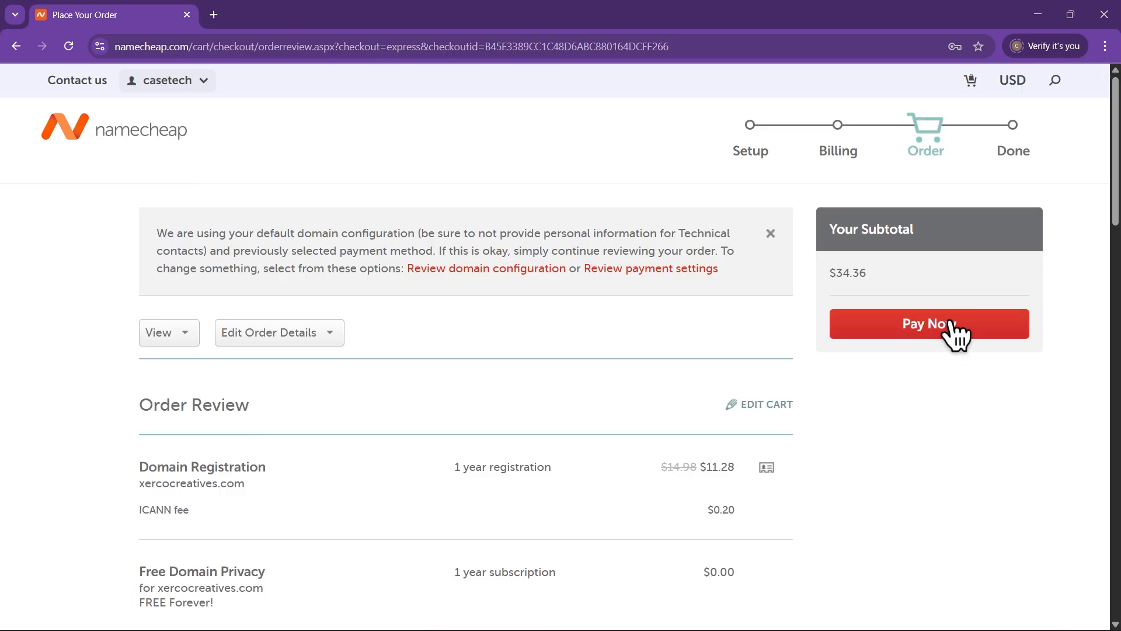
{"action": "left_click", "coordinate": [976, 334]}
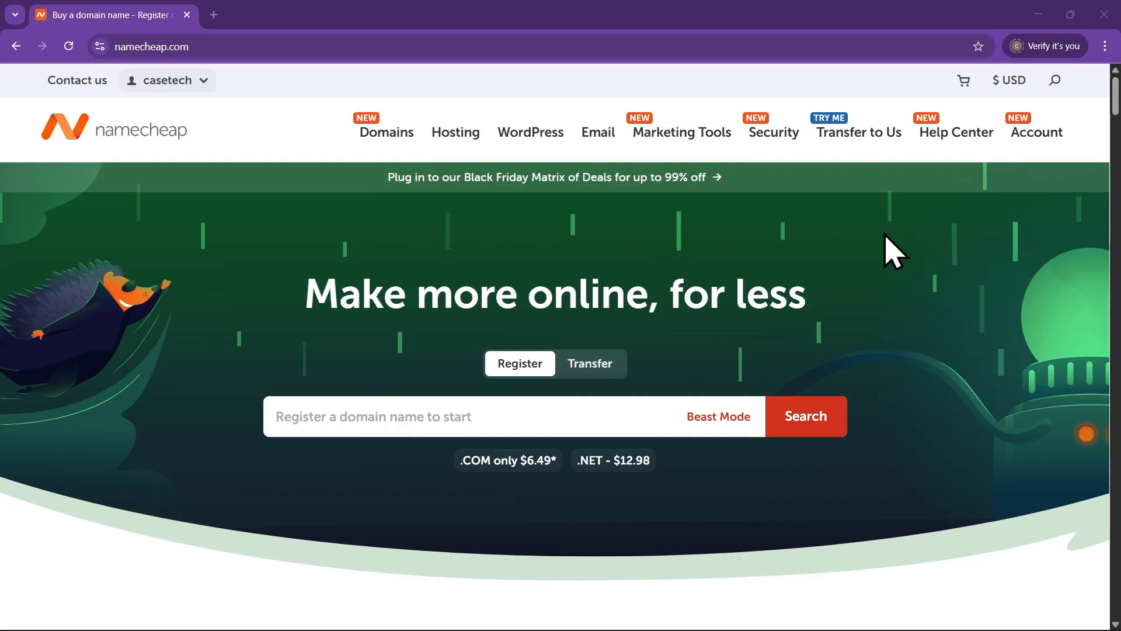
From the Namecheap Dashboard's Hosting List, open cPanel for the Stellar subscription in a new tab
{"action": "mouse_move", "coordinate": [1036, 134]}
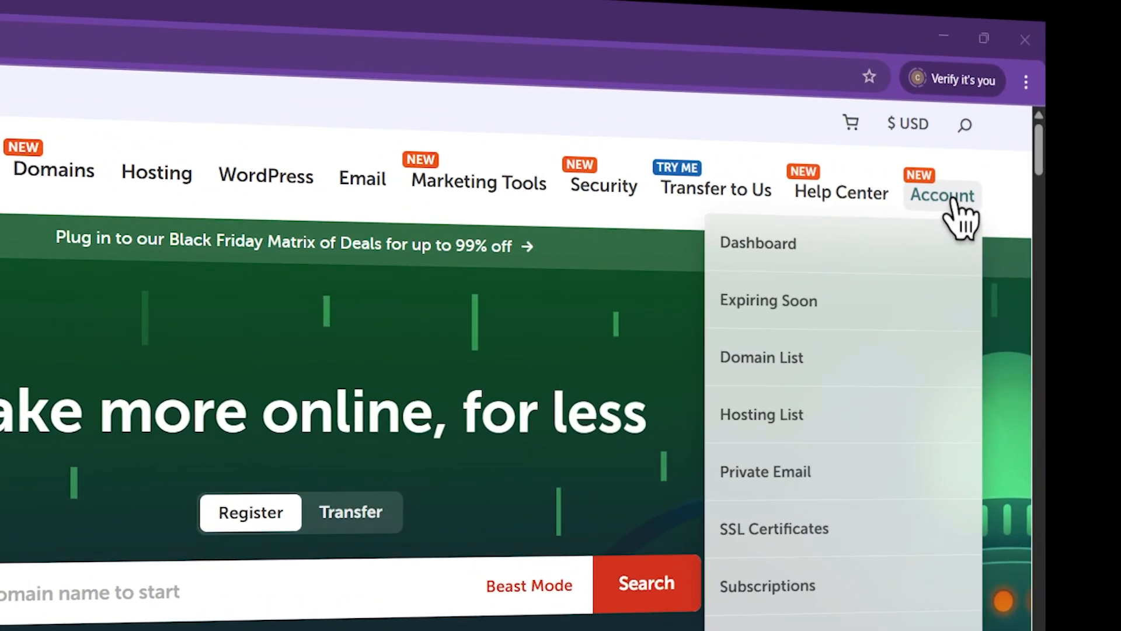
{"action": "left_click", "coordinate": [774, 243]}
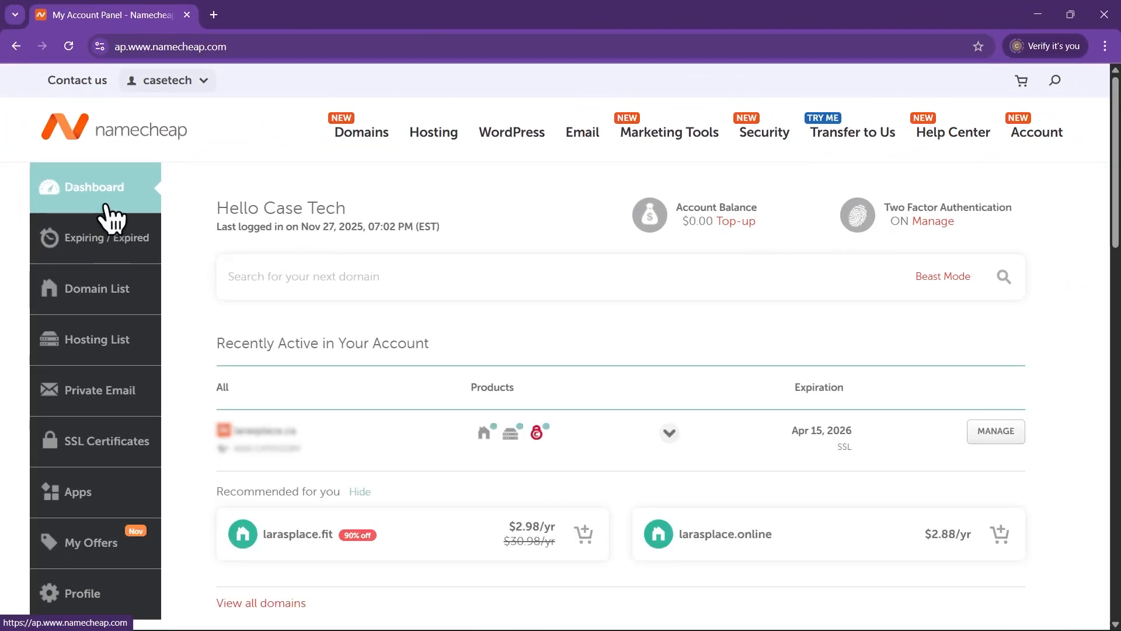
{"action": "left_click", "coordinate": [104, 351]}
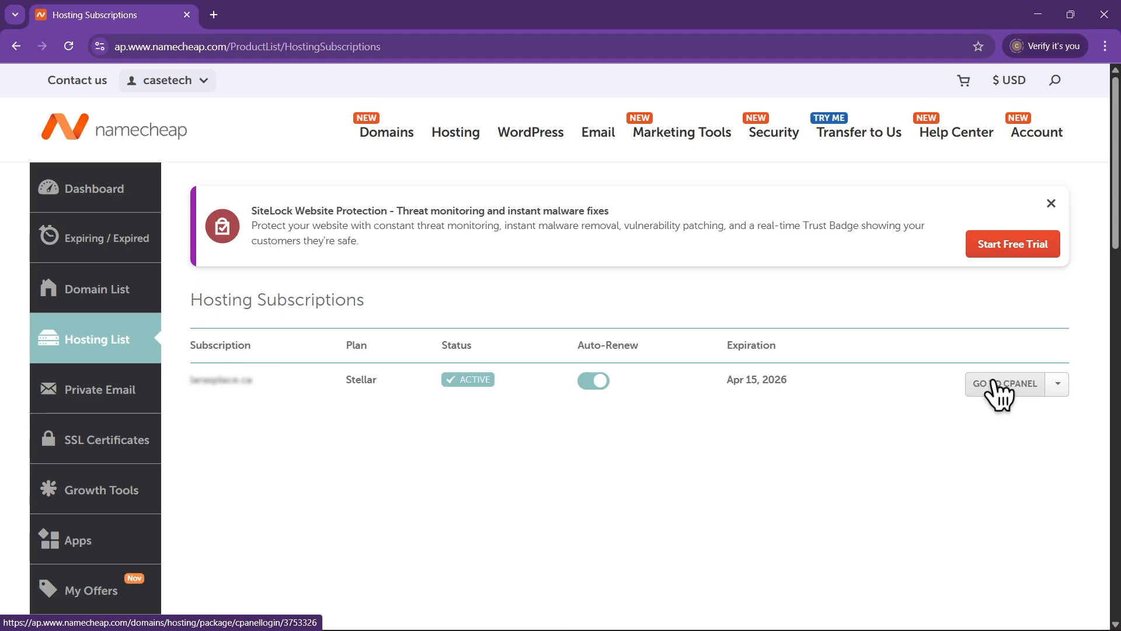
{"action": "left_click", "coordinate": [1002, 387]}
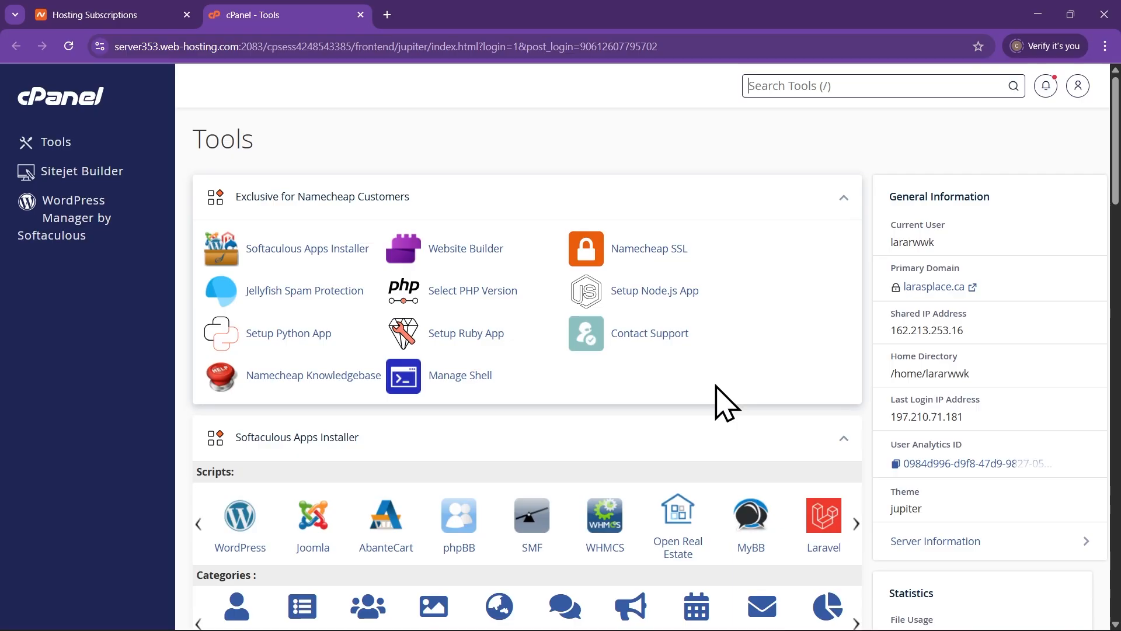
Scroll the cPanel Tools page to reach Softaculous Apps Installer's WordPress entry
{"action": "scroll", "coordinate": [722, 401], "scroll_direction": "down", "scroll_amount": 3}
{"action": "scroll", "coordinate": [672, 400], "scroll_direction": "up", "scroll_amount": 2}
{"action": "scroll", "coordinate": [375, 333], "scroll_direction": "up", "scroll_amount": 2}
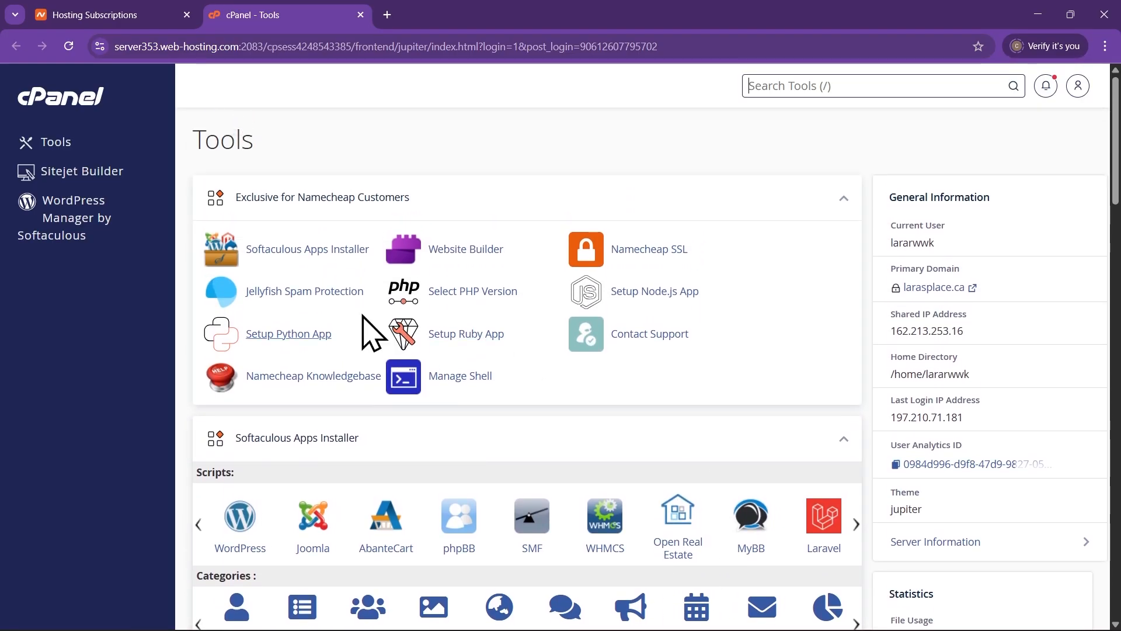
{"action": "scroll", "coordinate": [358, 388], "scroll_direction": "down", "scroll_amount": 4}
{"action": "scroll", "coordinate": [310, 321], "scroll_direction": "up", "scroll_amount": 3}
{"action": "scroll", "coordinate": [408, 344], "scroll_direction": "up", "scroll_amount": 1}
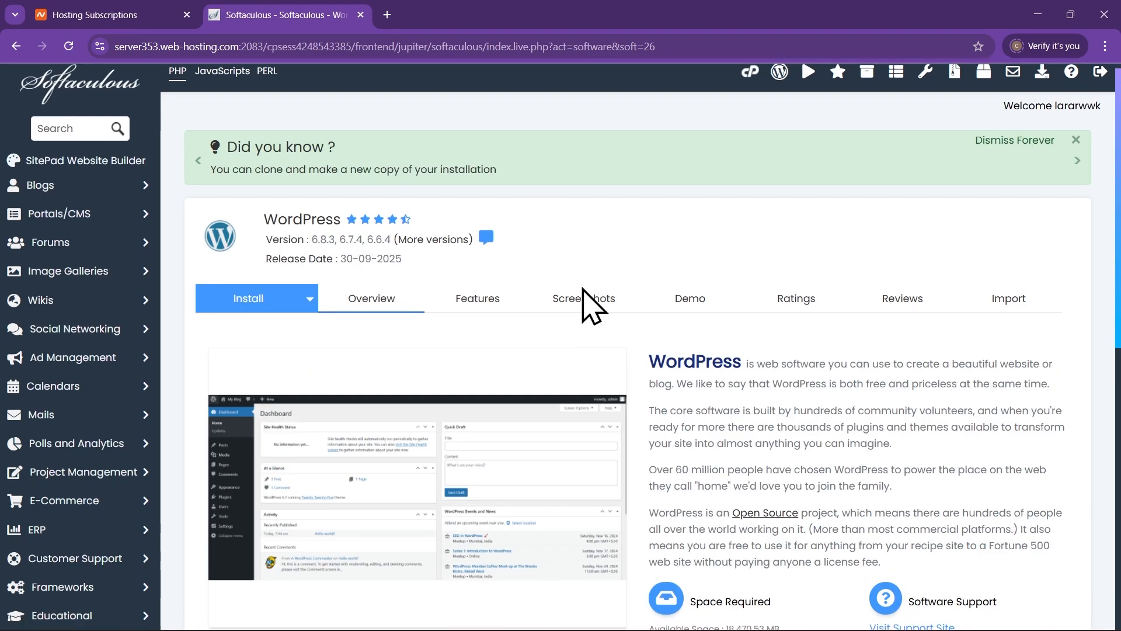
Open Softaculous's WordPress Install dropdown and bring up the Software Setup form
{"action": "scroll", "coordinate": [584, 304], "scroll_direction": "down", "scroll_amount": 7}
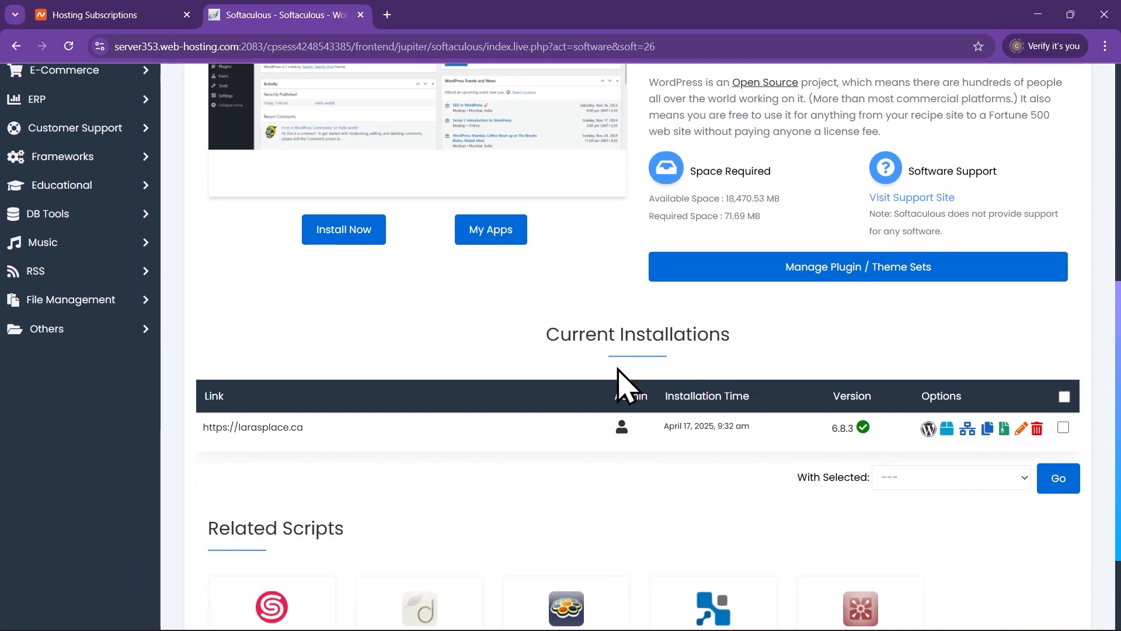
{"action": "scroll", "coordinate": [619, 382], "scroll_direction": "down", "scroll_amount": 3}
{"action": "scroll", "coordinate": [620, 388], "scroll_direction": "up", "scroll_amount": 10}
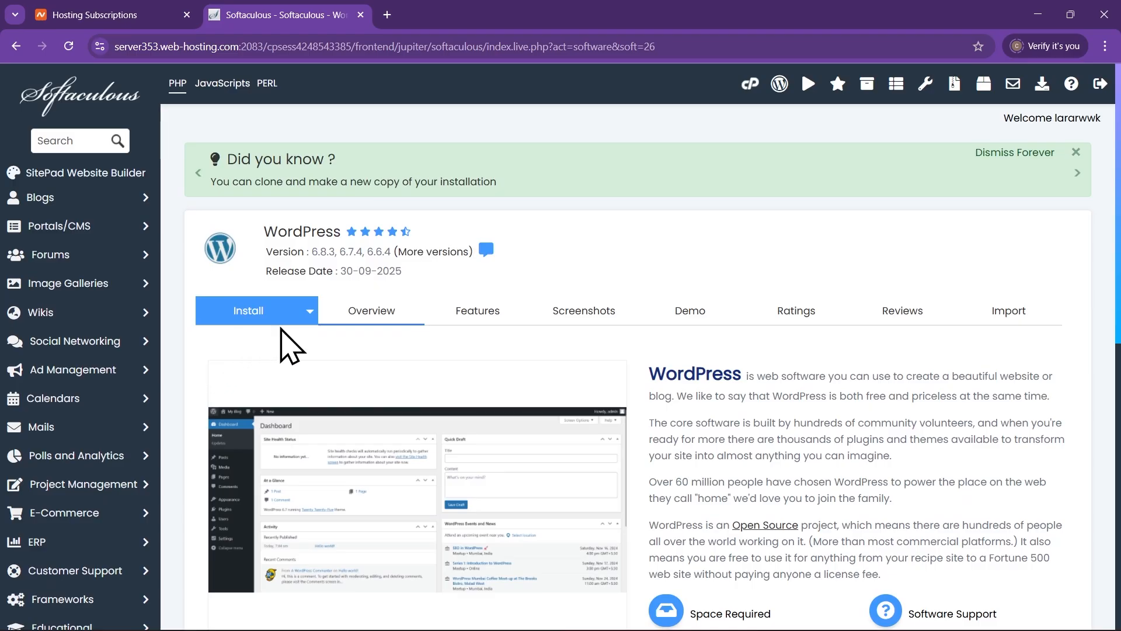
{"action": "left_click", "coordinate": [310, 311]}
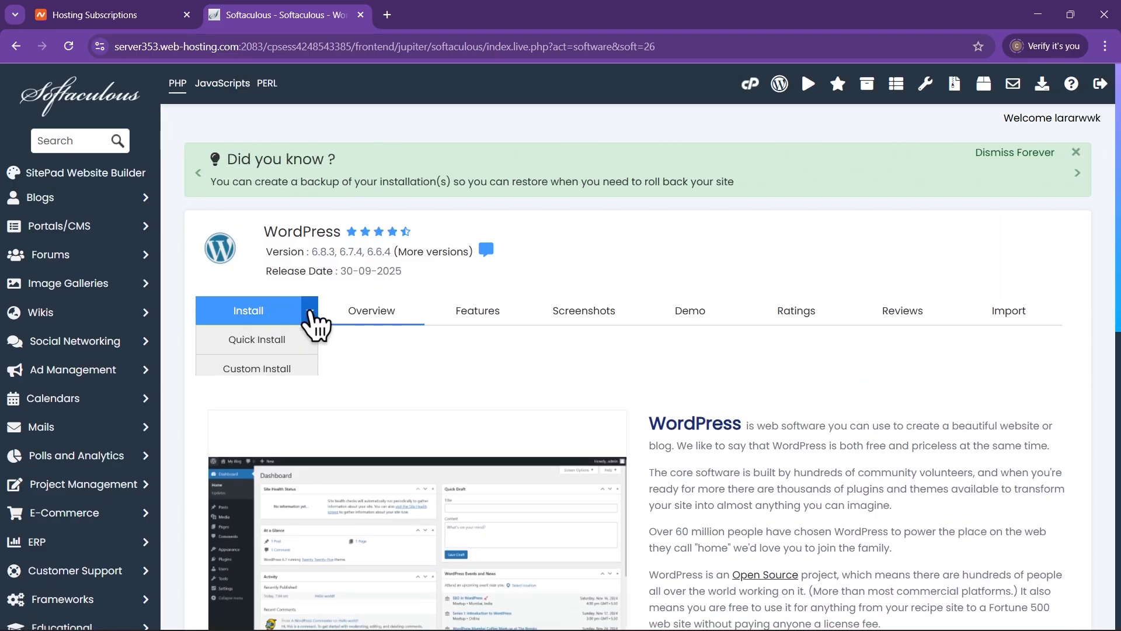
{"action": "left_click", "coordinate": [263, 315]}
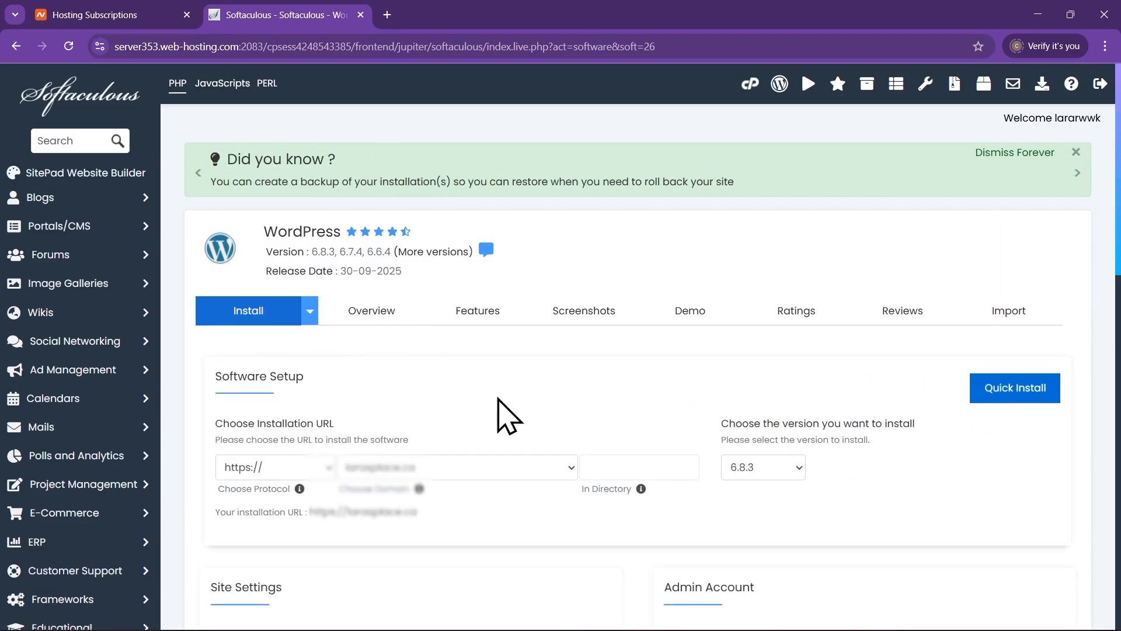
{"action": "scroll", "coordinate": [497, 416], "scroll_direction": "down", "scroll_amount": 2}
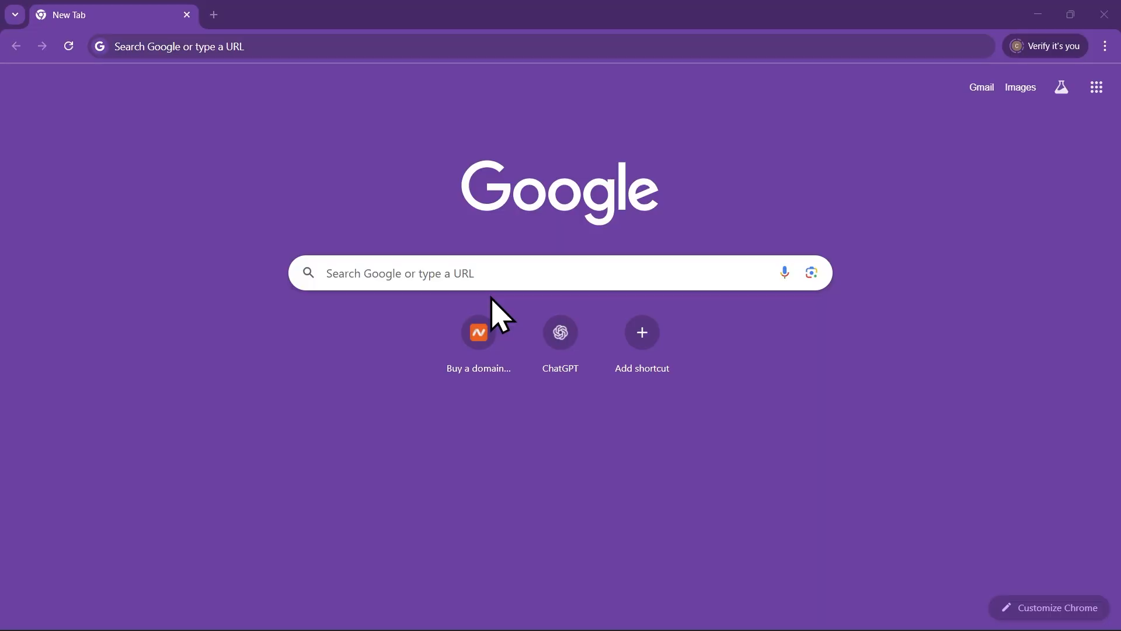
Load infinityfree.com in Chrome by accepting the address bar's autocomplete suggestion
{"action": "left_click", "coordinate": [304, 45]}
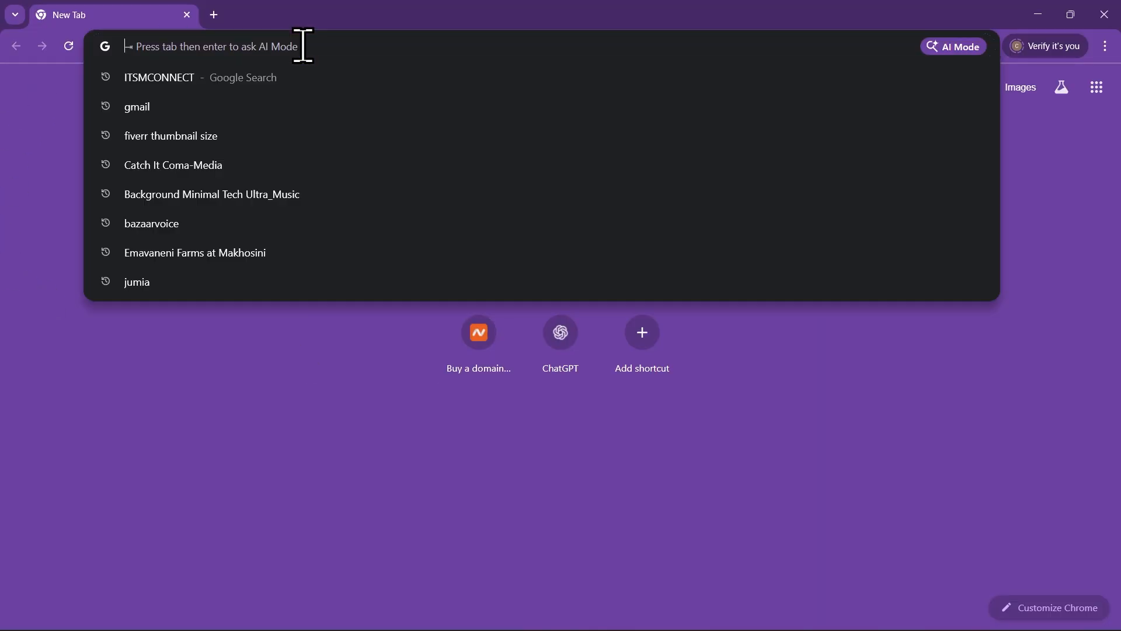
{"action": "type", "text": "infinityfree.com"}
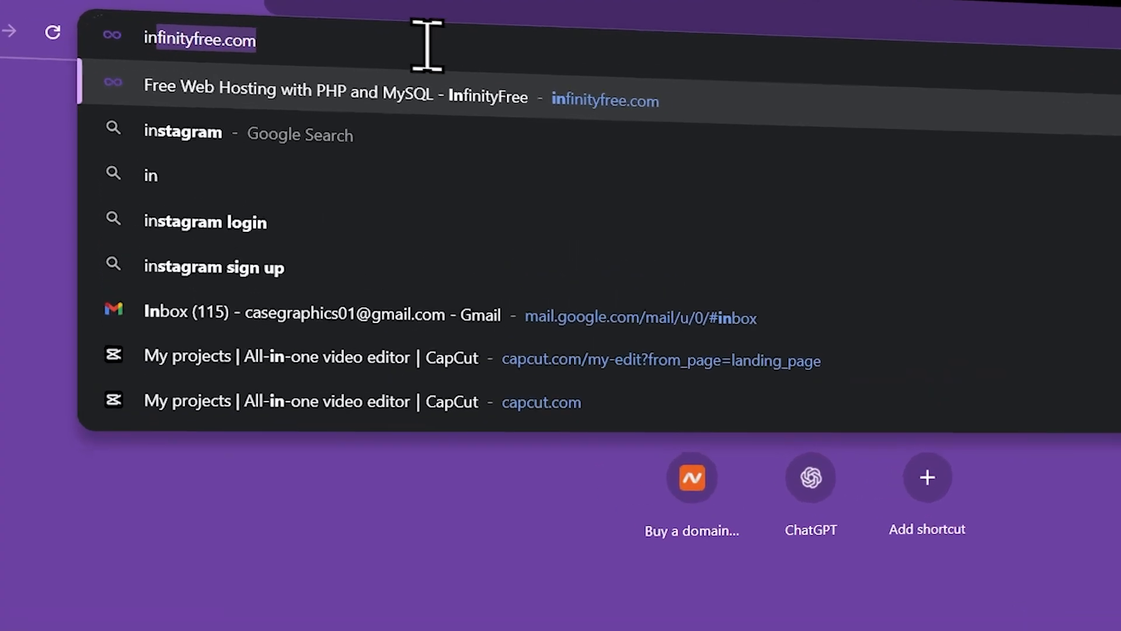
{"action": "key", "text": "Right"}
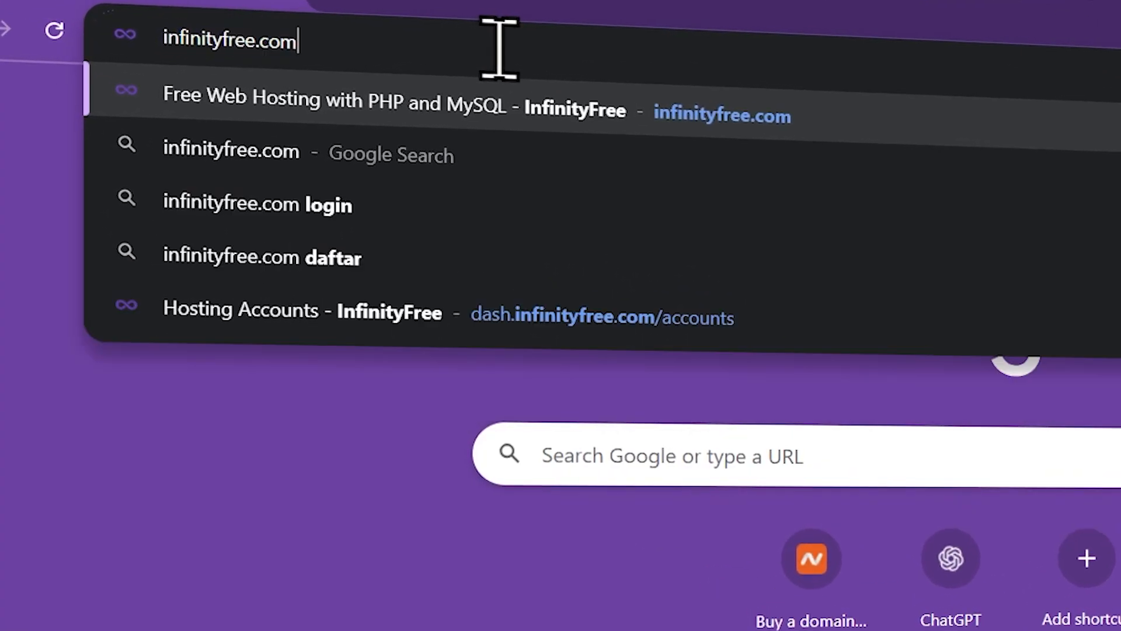
{"action": "key", "text": "Return"}
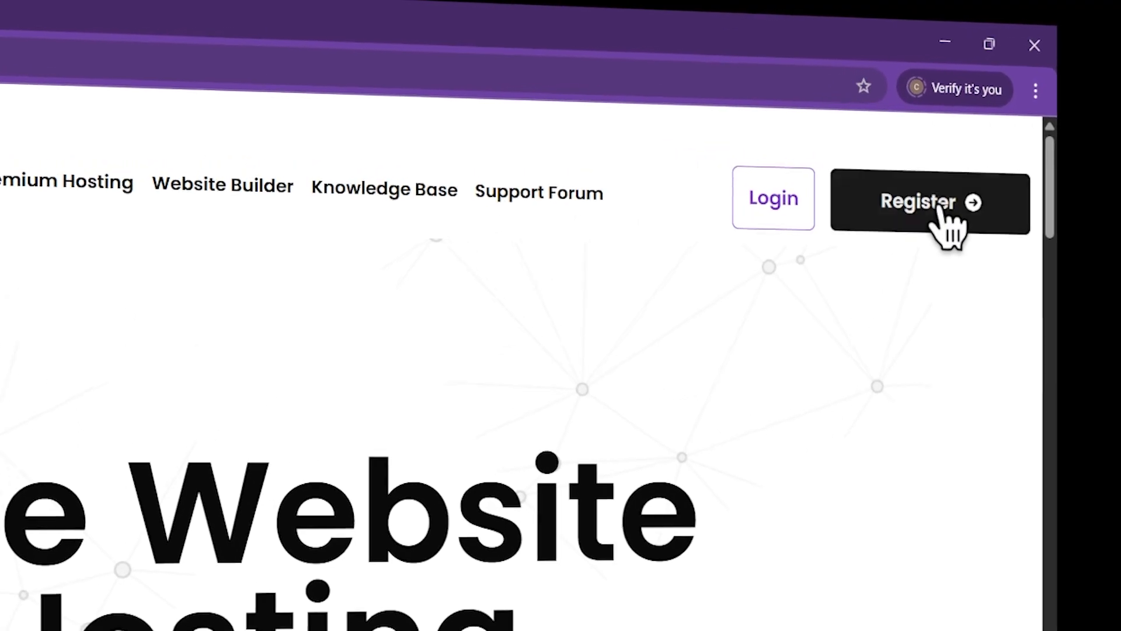
Open the InfinityFree registration form and enter the account e-mail address and password twice
{"action": "left_click", "coordinate": [940, 211]}
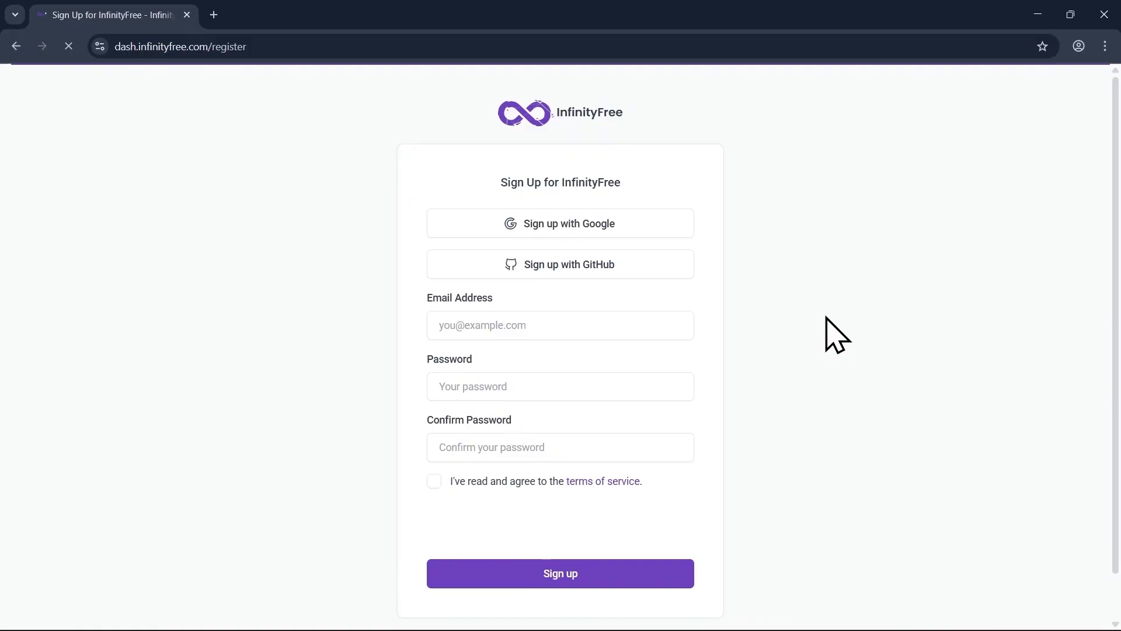
{"action": "left_click", "coordinate": [586, 325]}
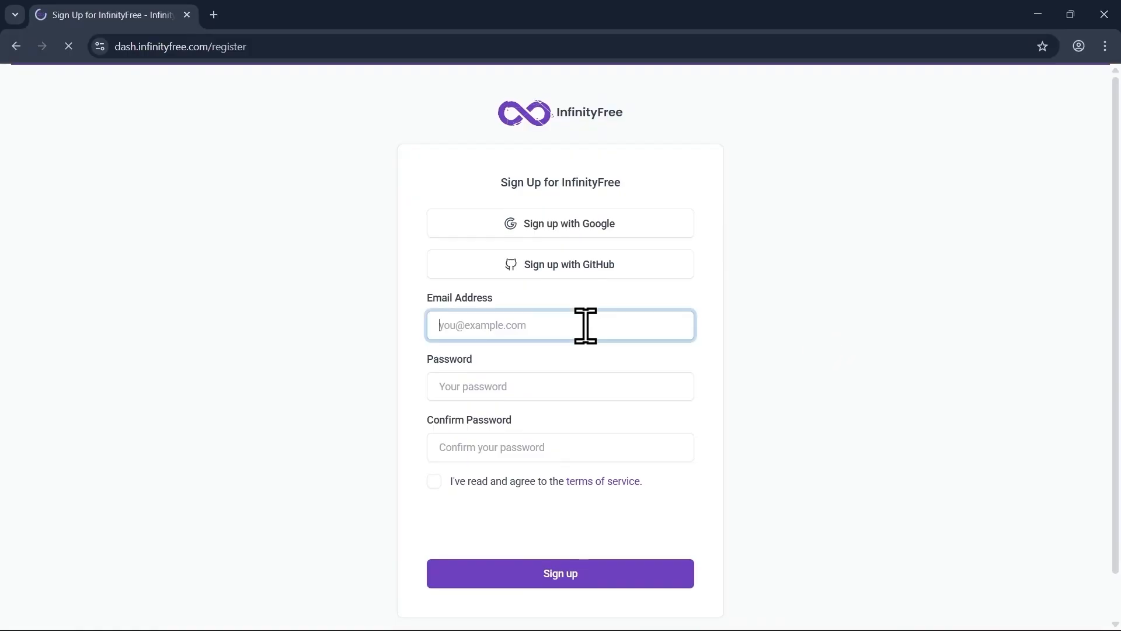
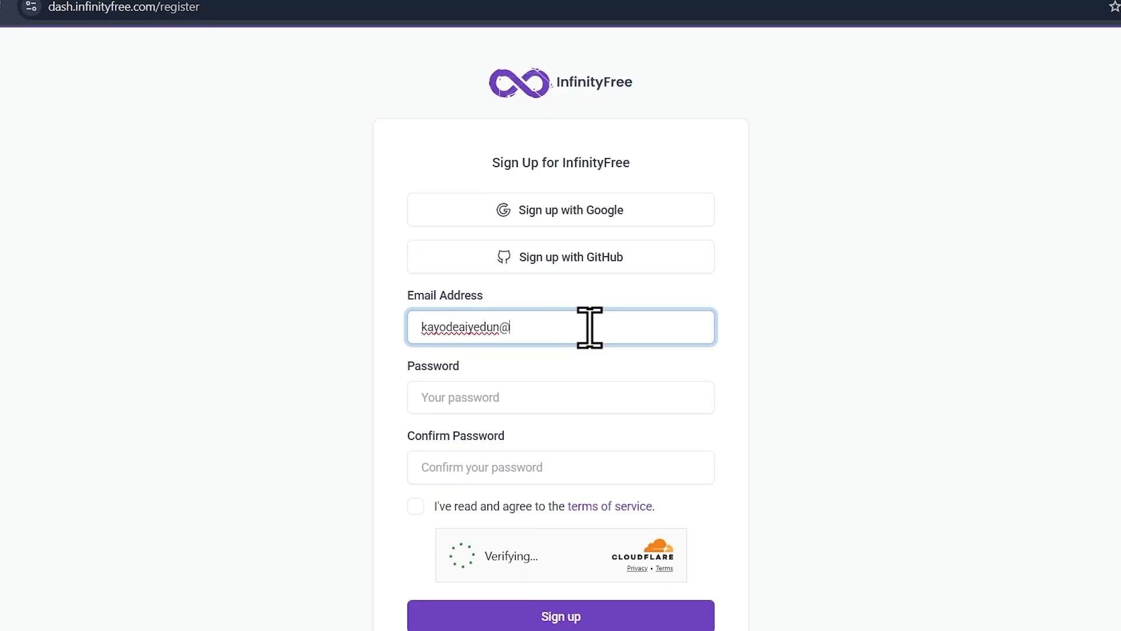
{"action": "left_click", "coordinate": [538, 394]}
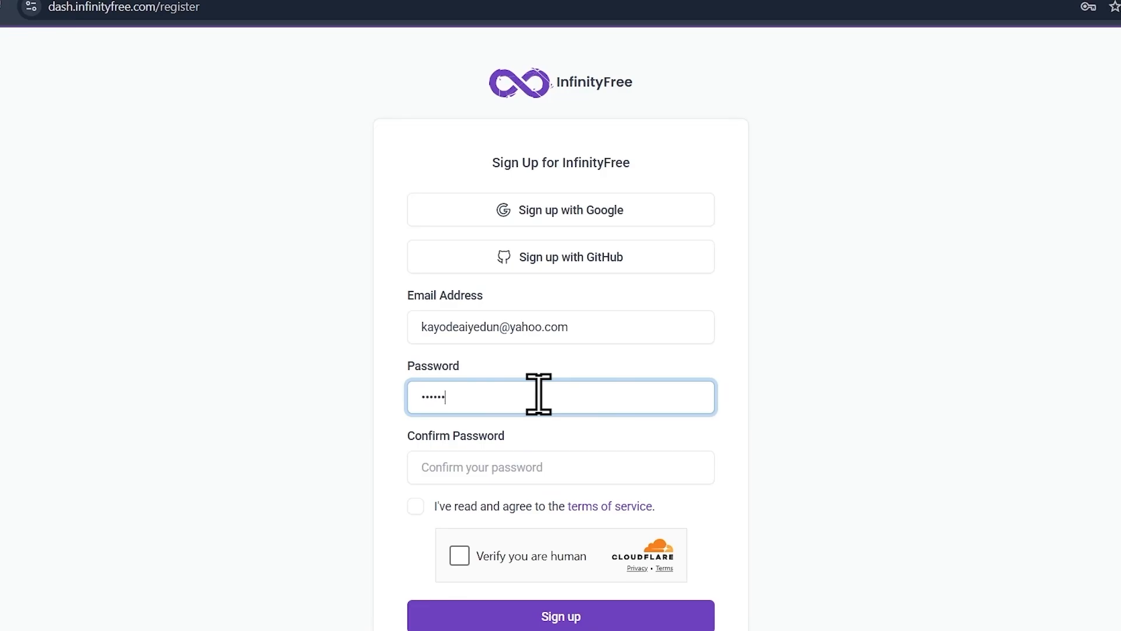
{"action": "type", "text": "***"}
{"action": "left_click", "coordinate": [537, 466]}
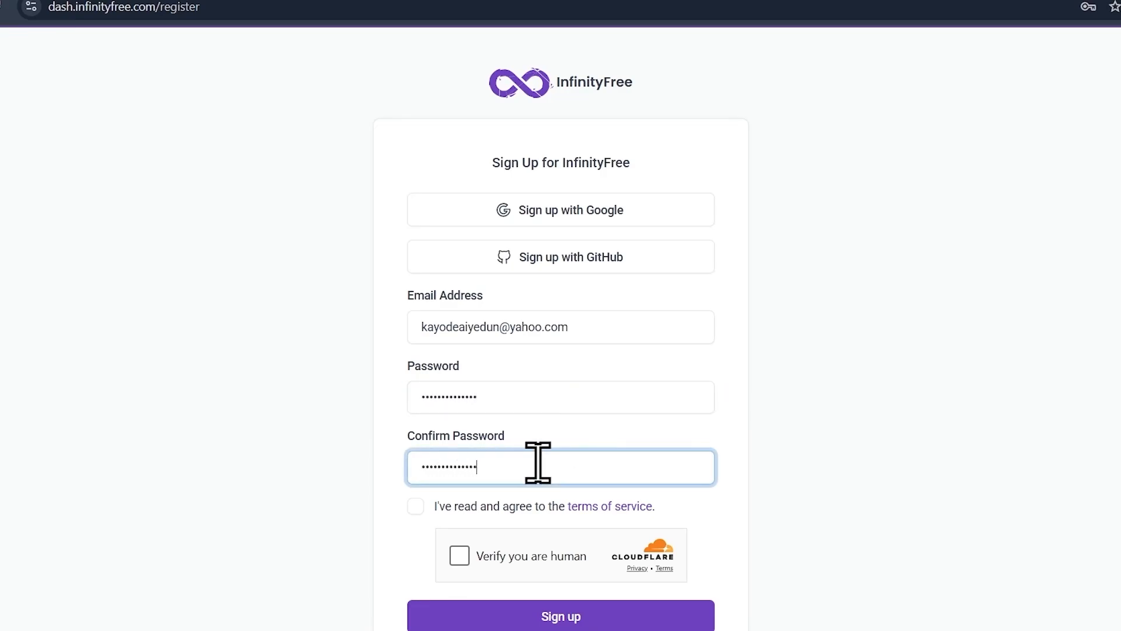
Accept the terms, pass the Cloudflare check, submit the sign-up, and save the password in Chrome
{"action": "left_click", "coordinate": [418, 508]}
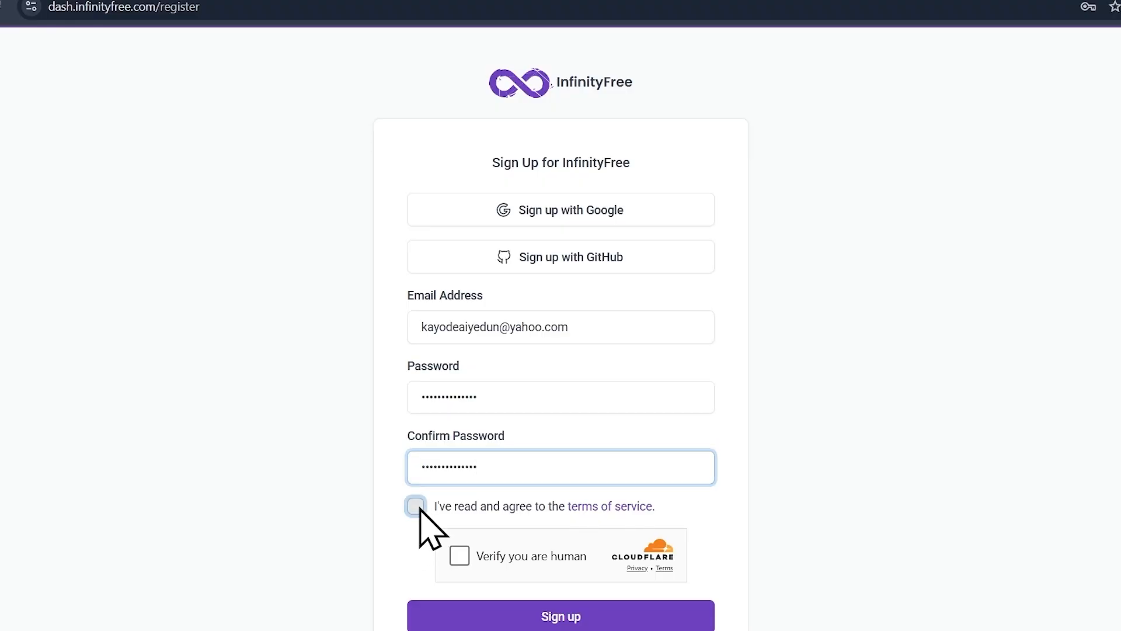
{"action": "scroll", "coordinate": [464, 525], "scroll_direction": "down", "scroll_amount": 1}
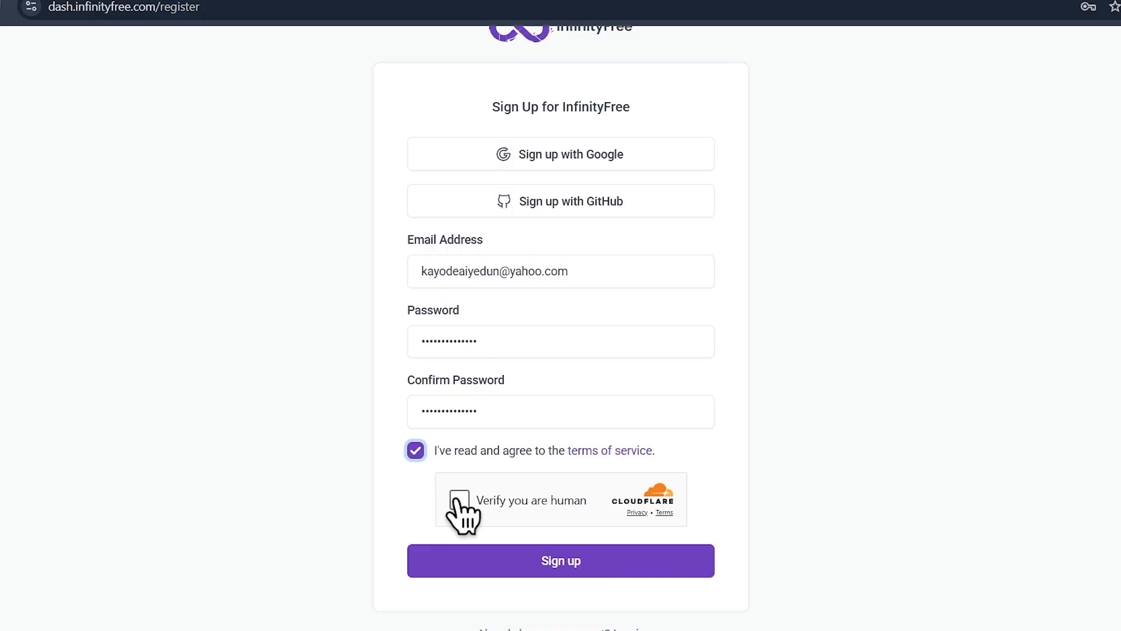
{"action": "left_click", "coordinate": [459, 499]}
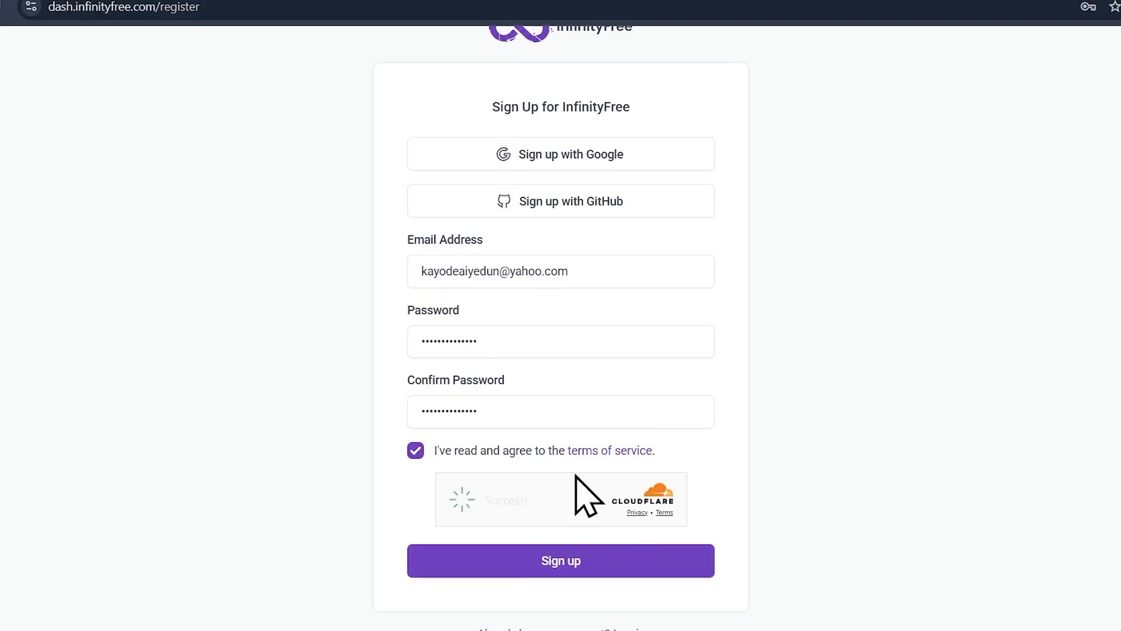
{"action": "left_click", "coordinate": [559, 566]}
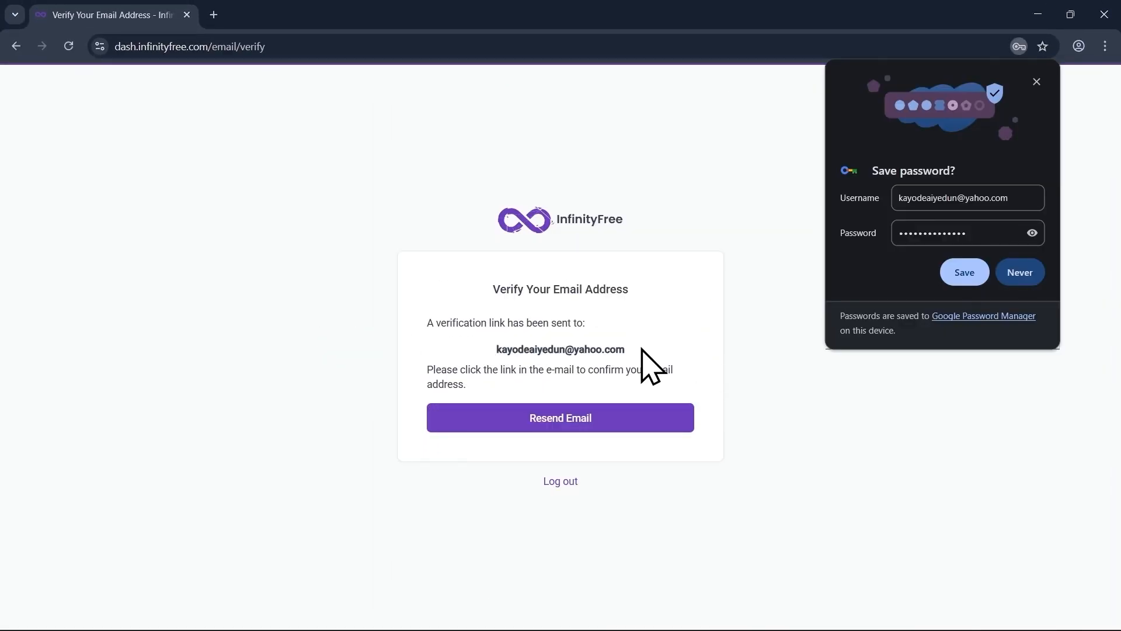
{"action": "left_click", "coordinate": [964, 273]}
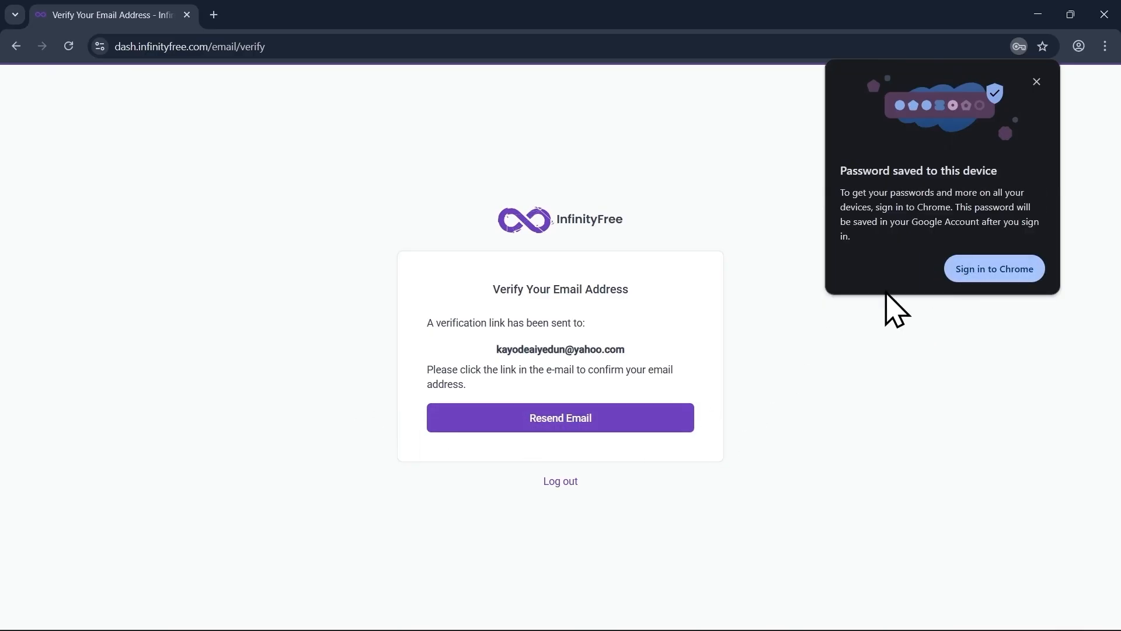
In a new tab, open Yahoo Mail's InfinityFree message and follow its Verify Email Address link
{"action": "left_click", "coordinate": [214, 14]}
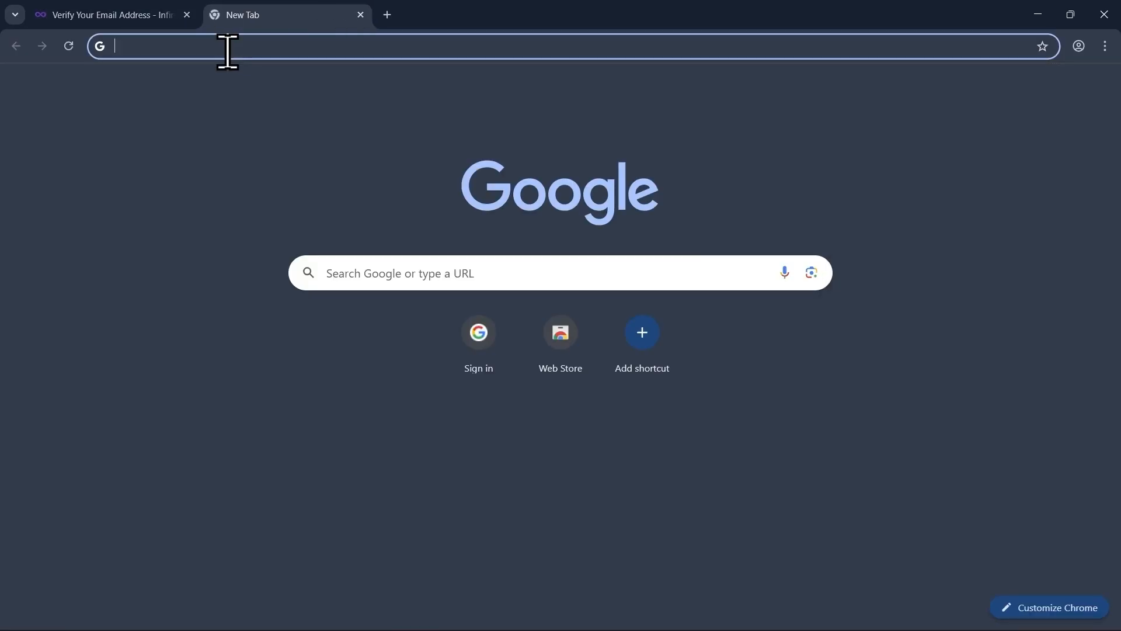
{"action": "type", "text": "yah"}
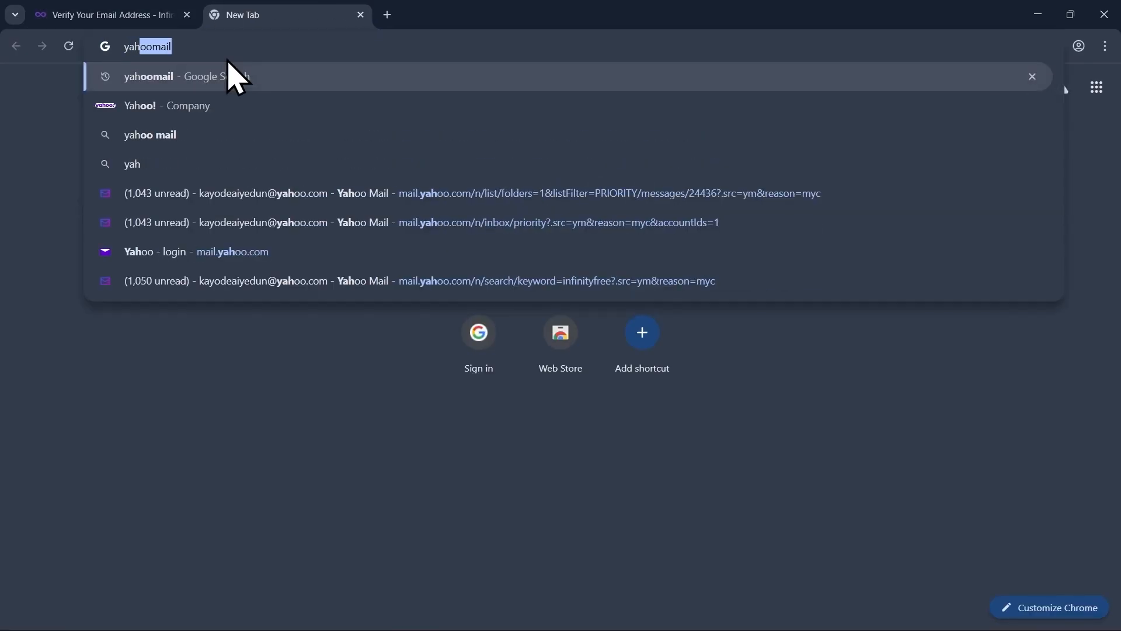
{"action": "left_click", "coordinate": [211, 194]}
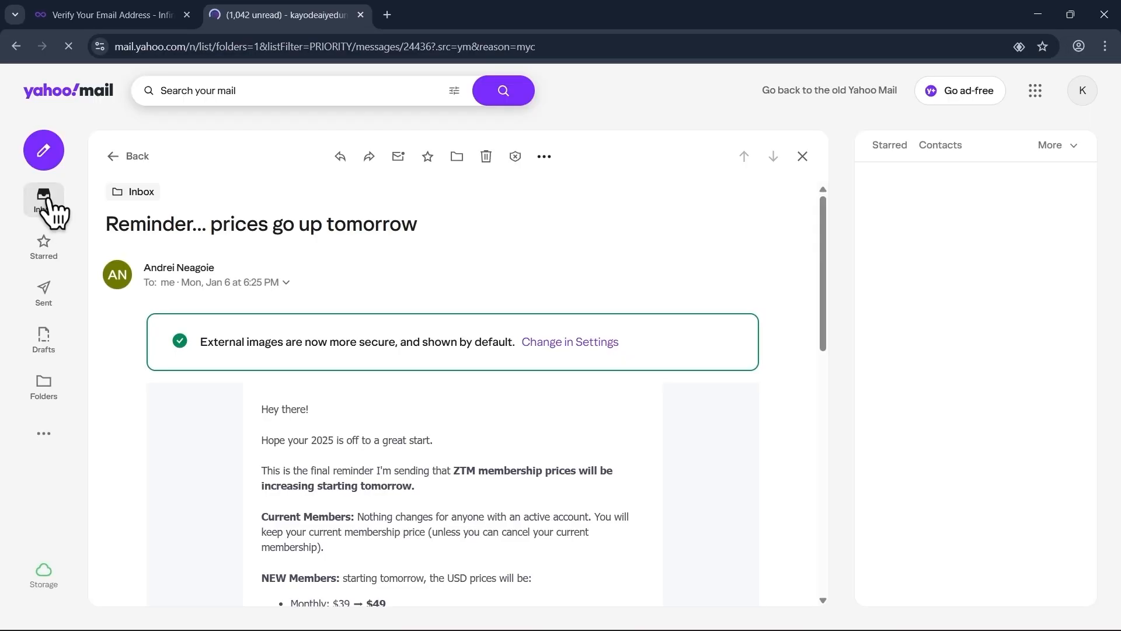
{"action": "left_click", "coordinate": [48, 211]}
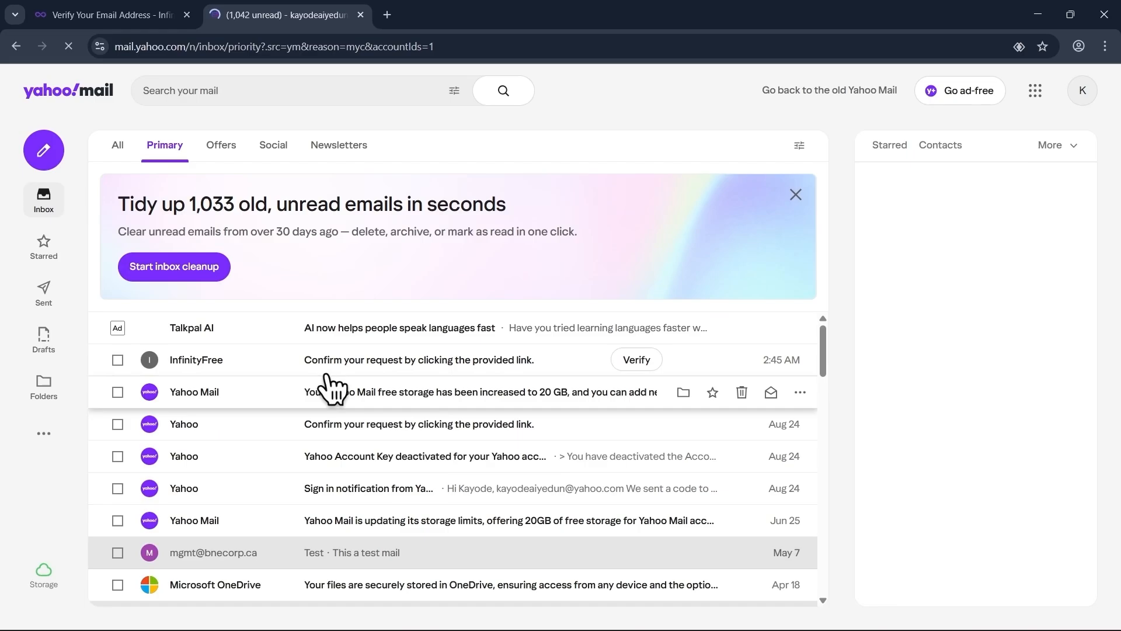
{"action": "left_click", "coordinate": [257, 364]}
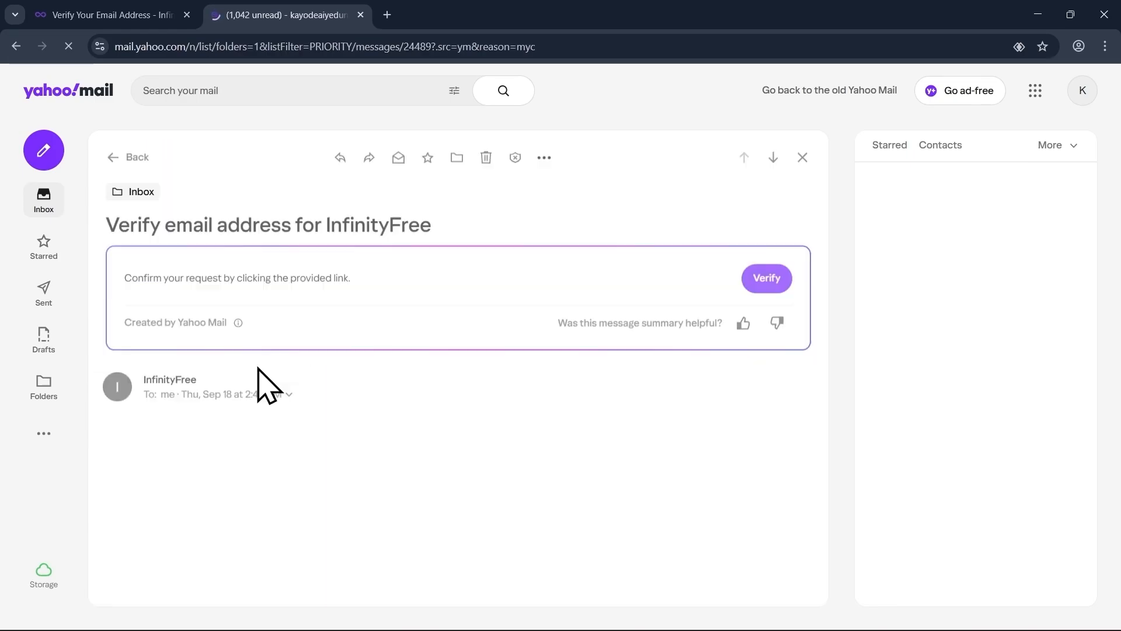
{"action": "scroll", "coordinate": [289, 336], "scroll_direction": "down", "scroll_amount": 3}
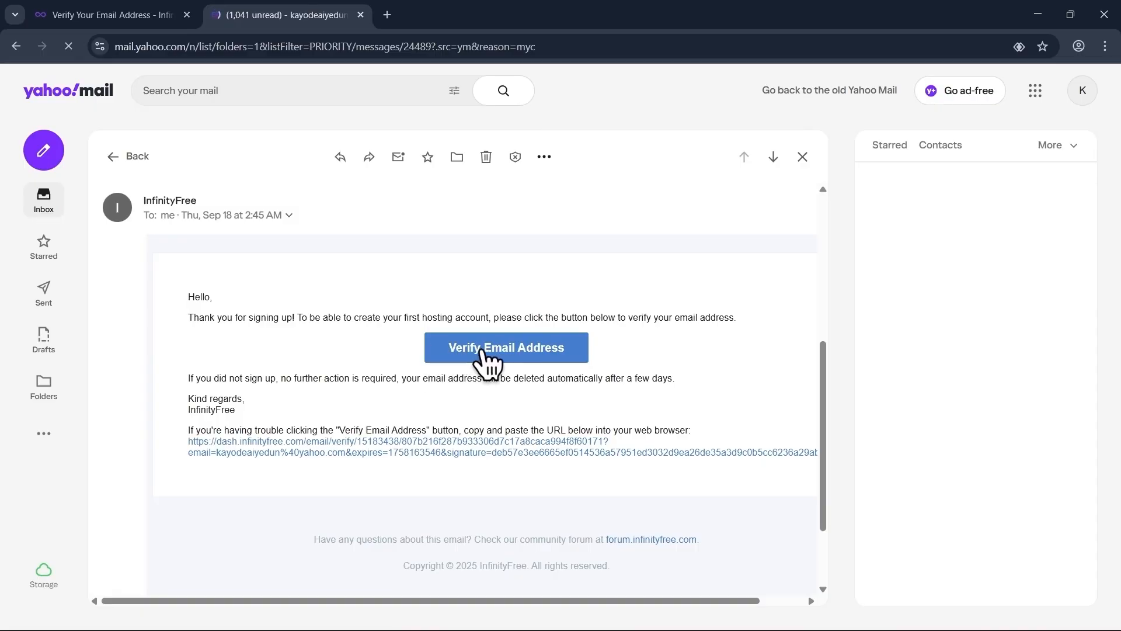
{"action": "left_click", "coordinate": [503, 348]}
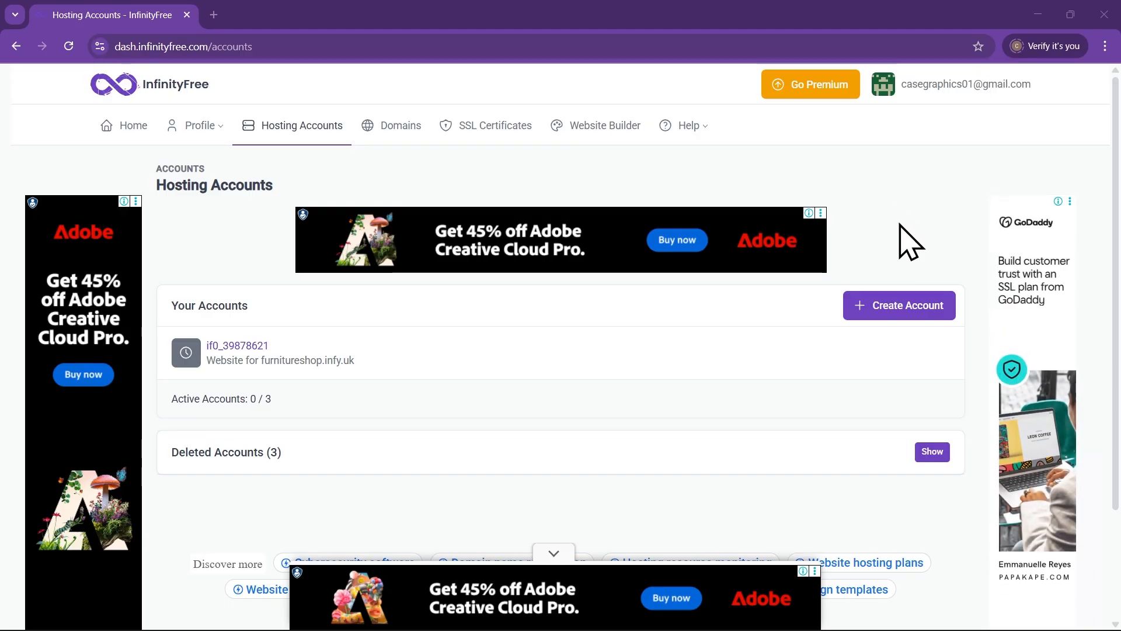
Start Create Account, pick the $0 InfinityFree plan, and tick Cloudflare's 'Verify you are human' box
{"action": "left_click", "coordinate": [918, 308]}
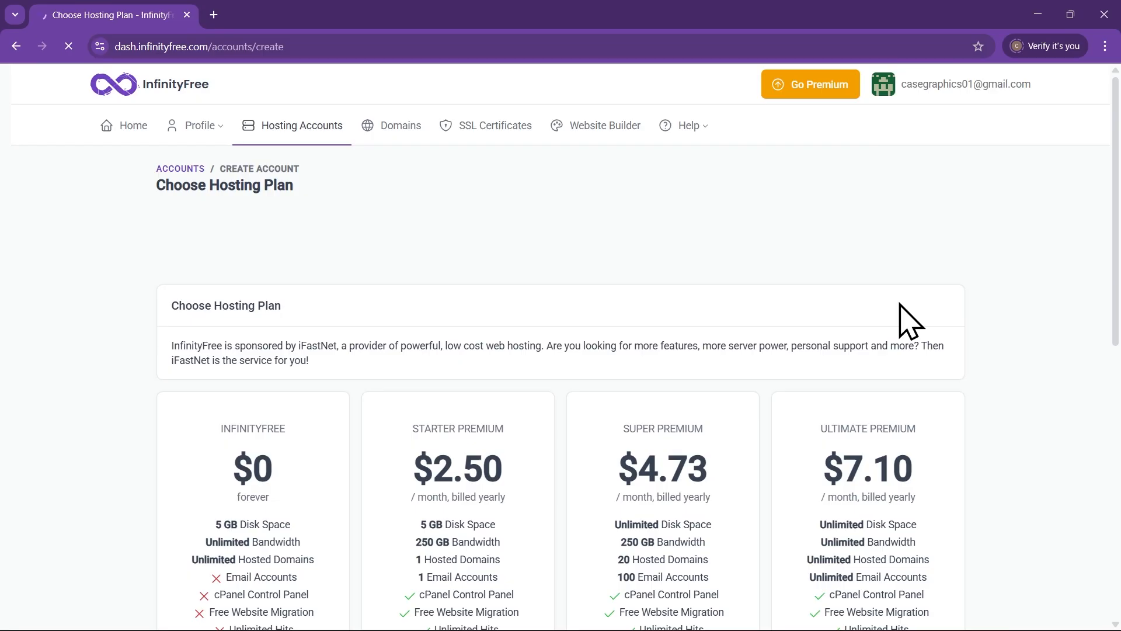
{"action": "scroll", "coordinate": [222, 269], "scroll_direction": "down", "scroll_amount": 5}
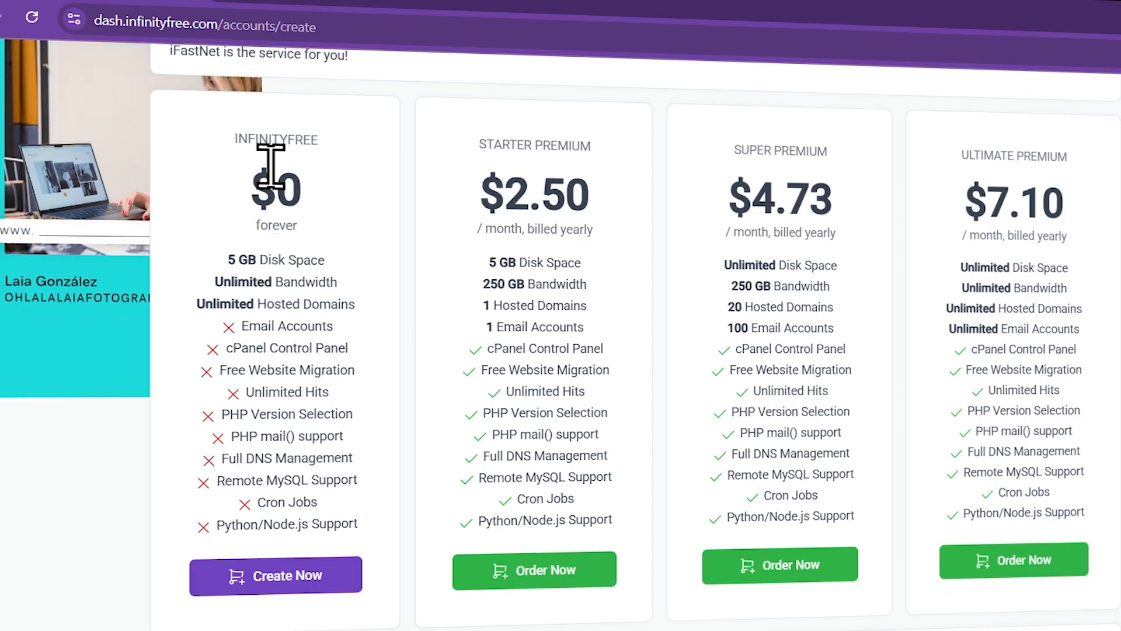
{"action": "scroll", "coordinate": [260, 140], "scroll_direction": "up", "scroll_amount": 1}
{"action": "scroll", "coordinate": [265, 156], "scroll_direction": "down", "scroll_amount": 1}
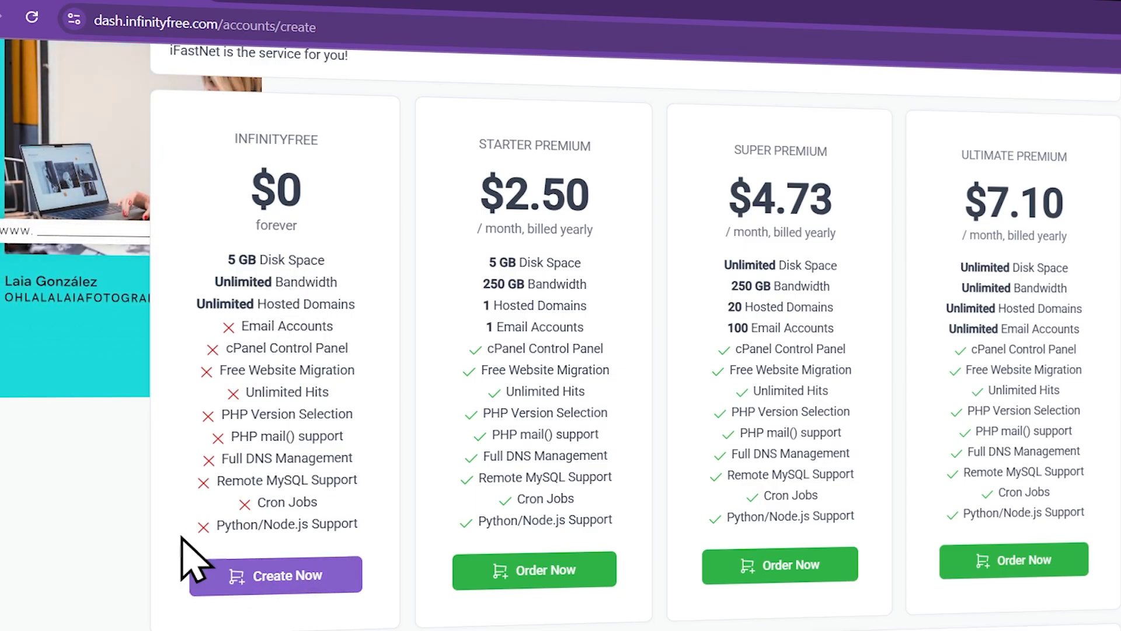
{"action": "left_click", "coordinate": [304, 578]}
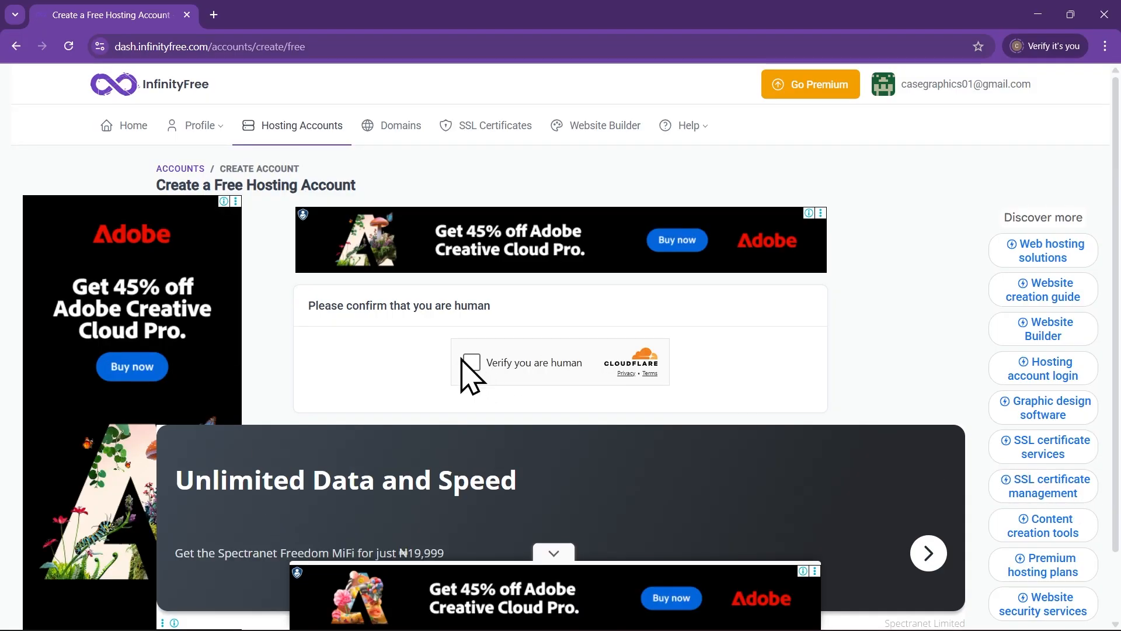
{"action": "left_click", "coordinate": [472, 362]}
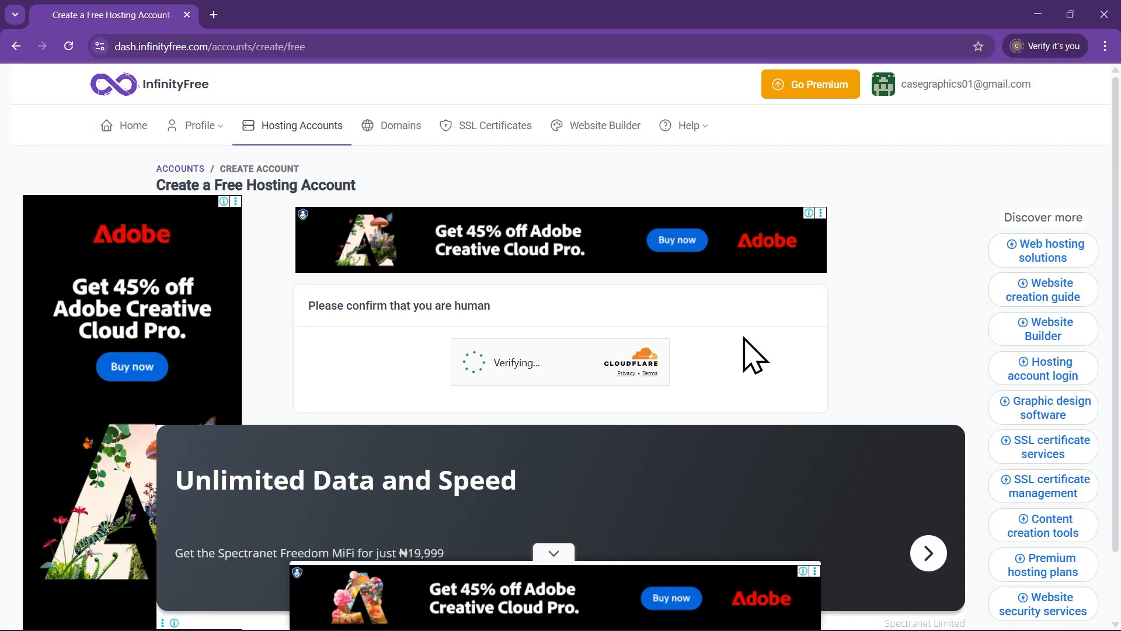
{"action": "scroll", "coordinate": [471, 370], "scroll_direction": "down", "scroll_amount": 2}
Enter subdomain Xerco with the infinityfreeapp.com extension and check its availability
{"action": "left_click", "coordinate": [456, 316]}
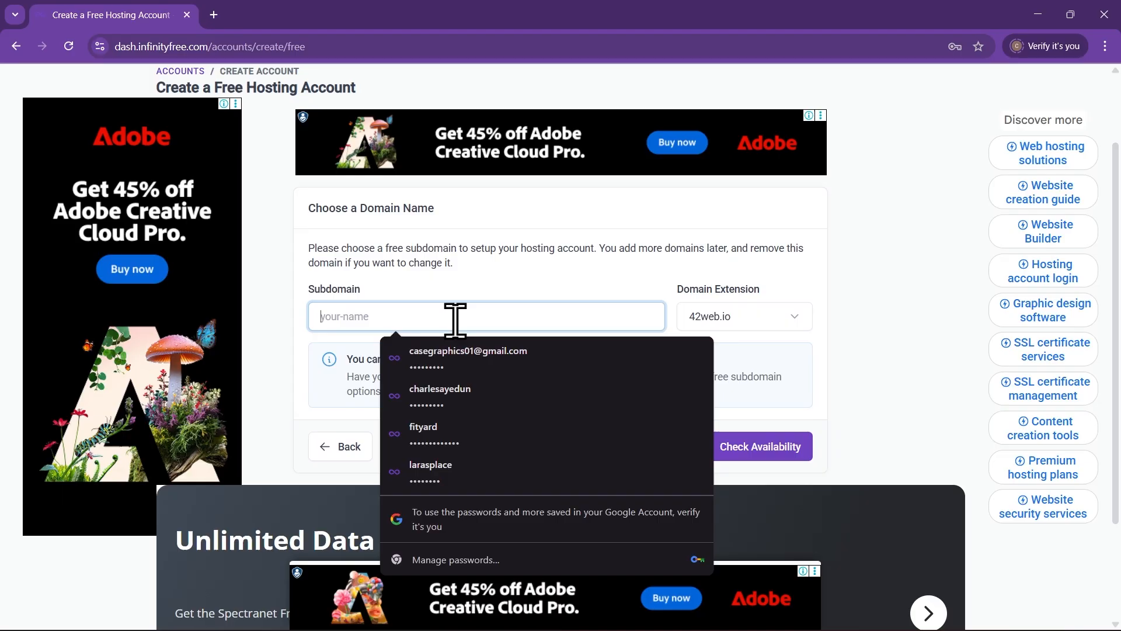
{"action": "left_click", "coordinate": [537, 283]}
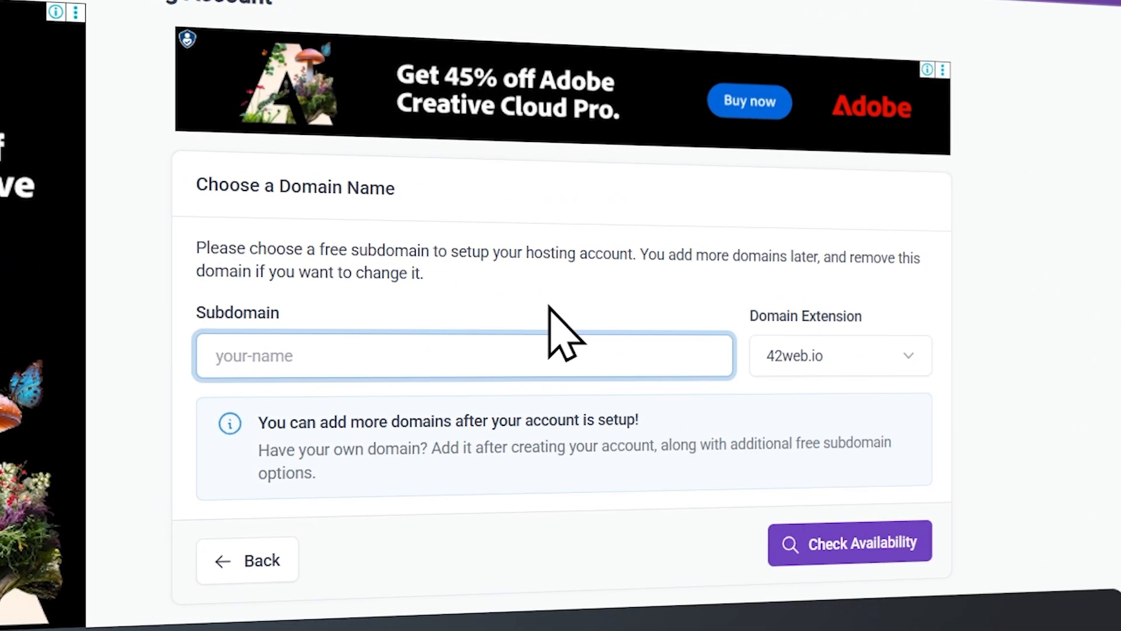
{"action": "left_click", "coordinate": [546, 344]}
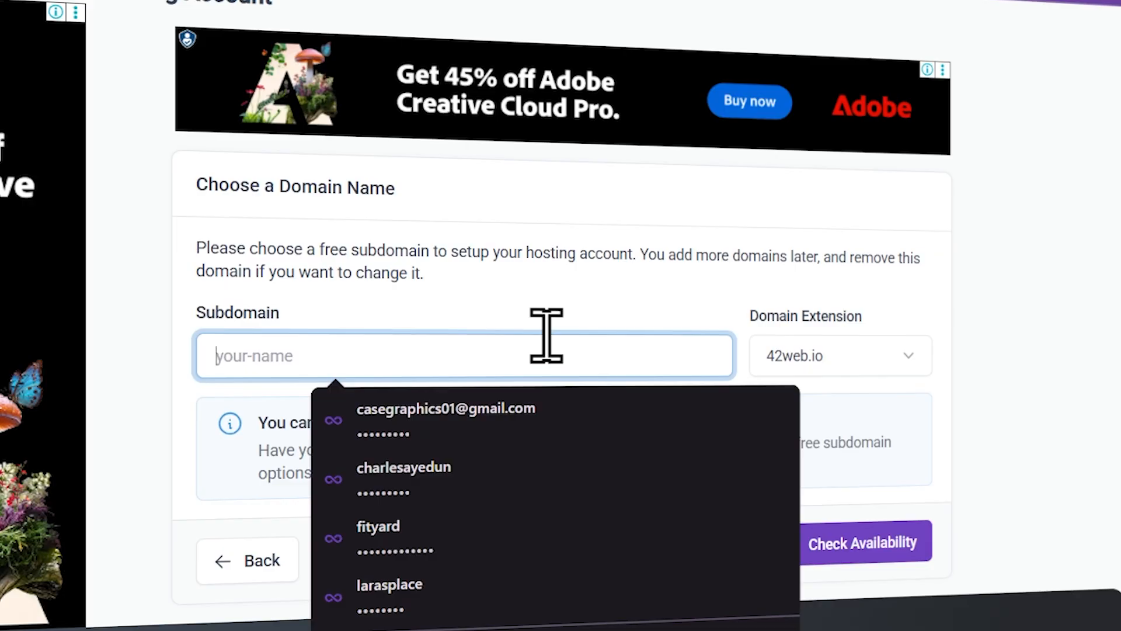
{"action": "type", "text": "XercoCreatives"}
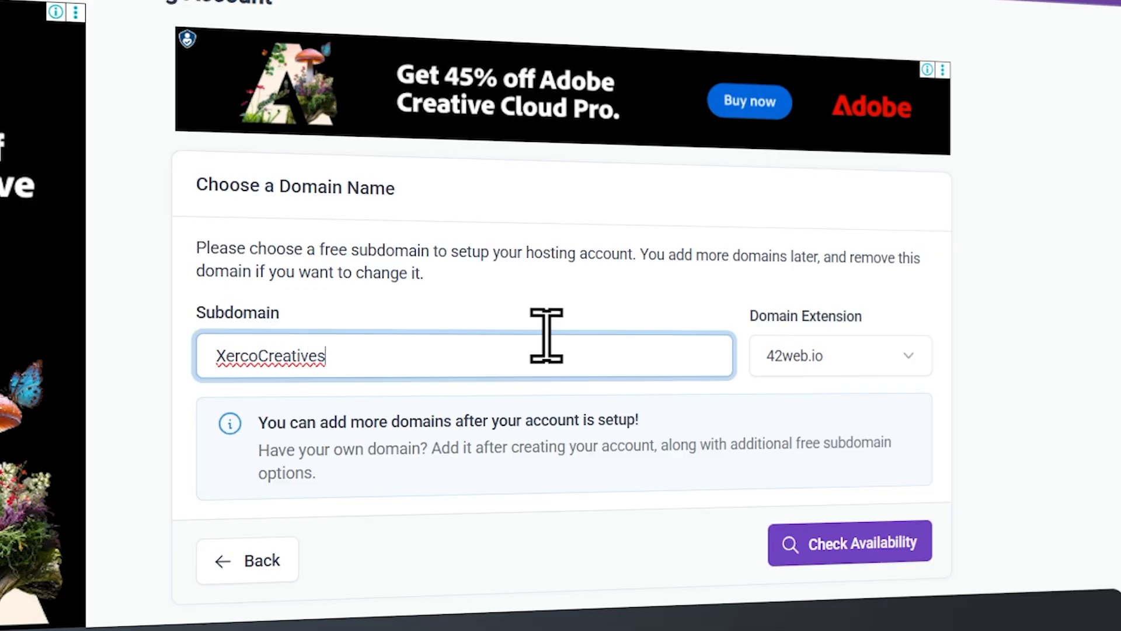
{"action": "key", "text": "BackSpace"}
{"action": "key", "text": "BackSpace"}
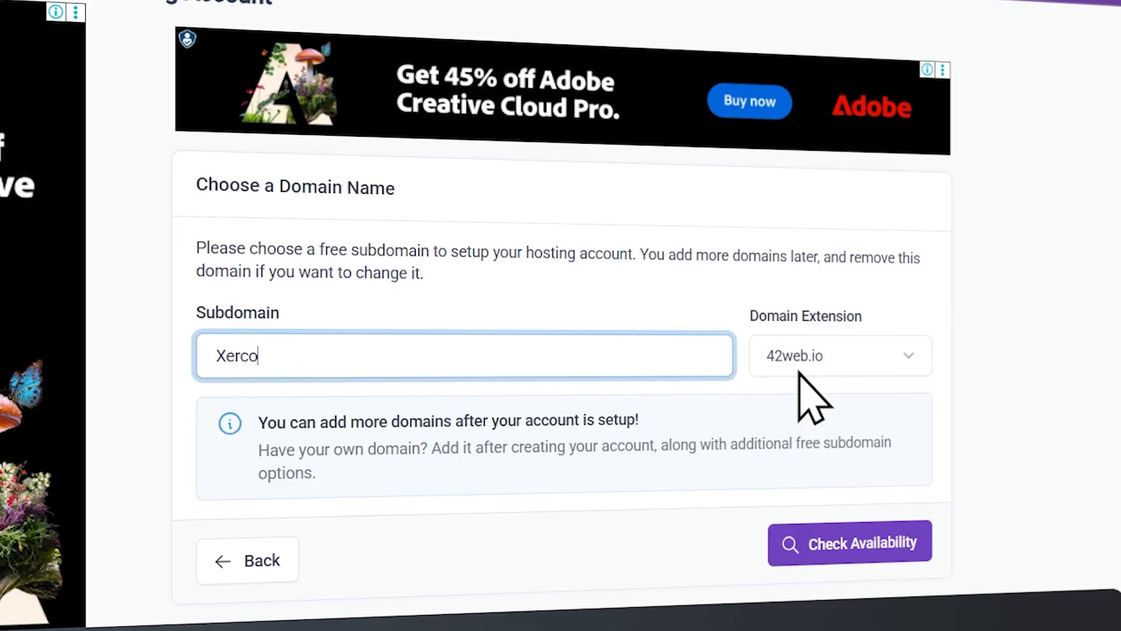
{"action": "left_click", "coordinate": [860, 339]}
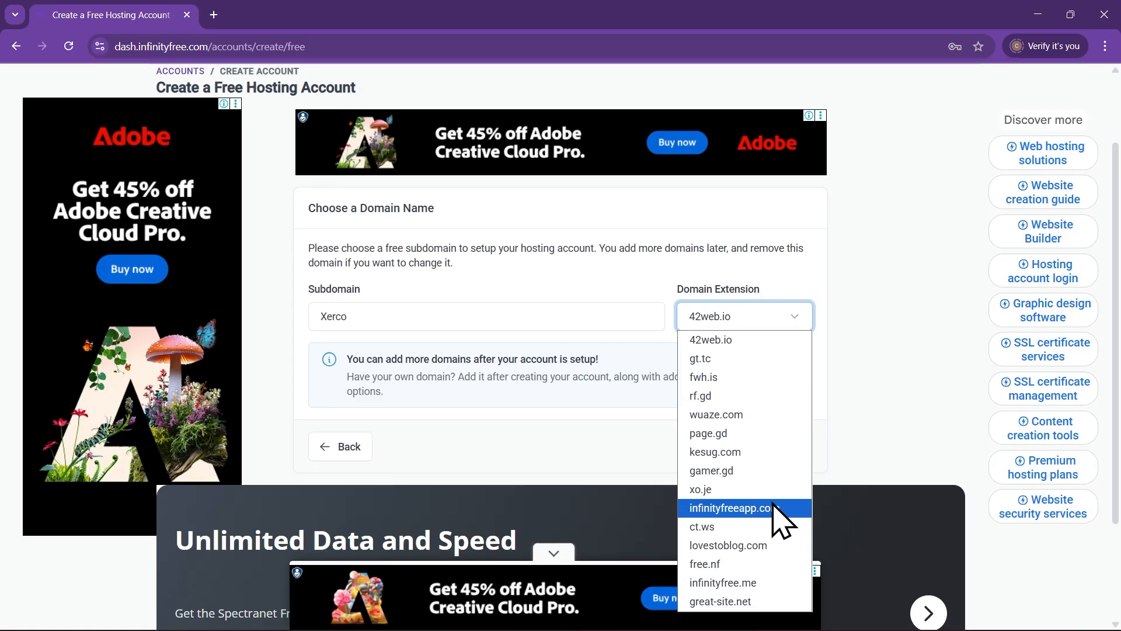
{"action": "left_click", "coordinate": [778, 521]}
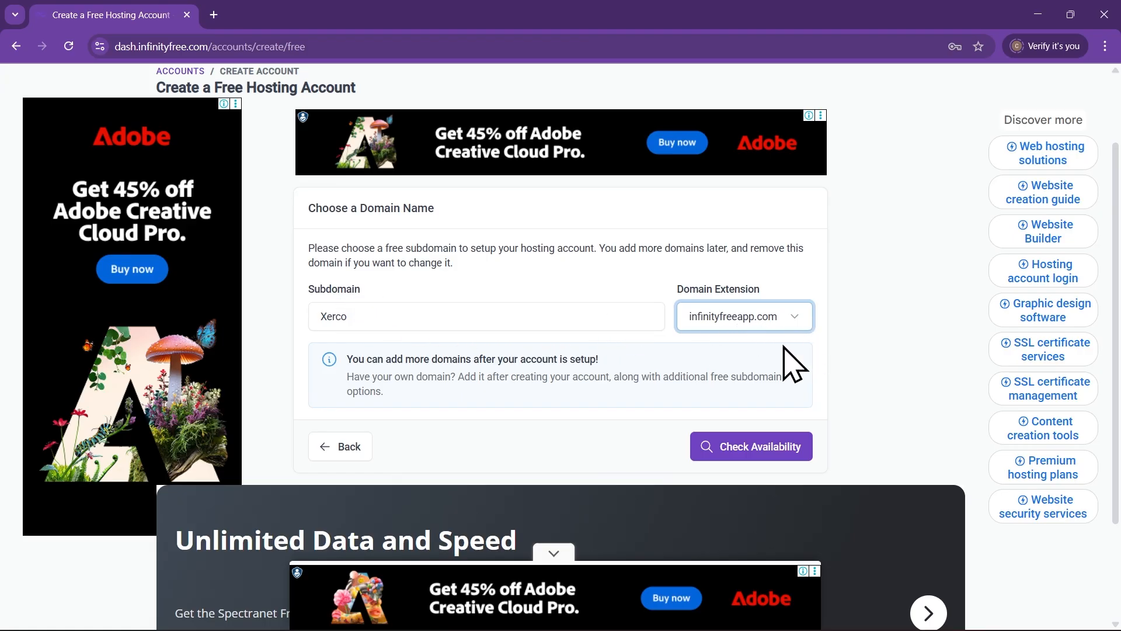
{"action": "left_click", "coordinate": [540, 315]}
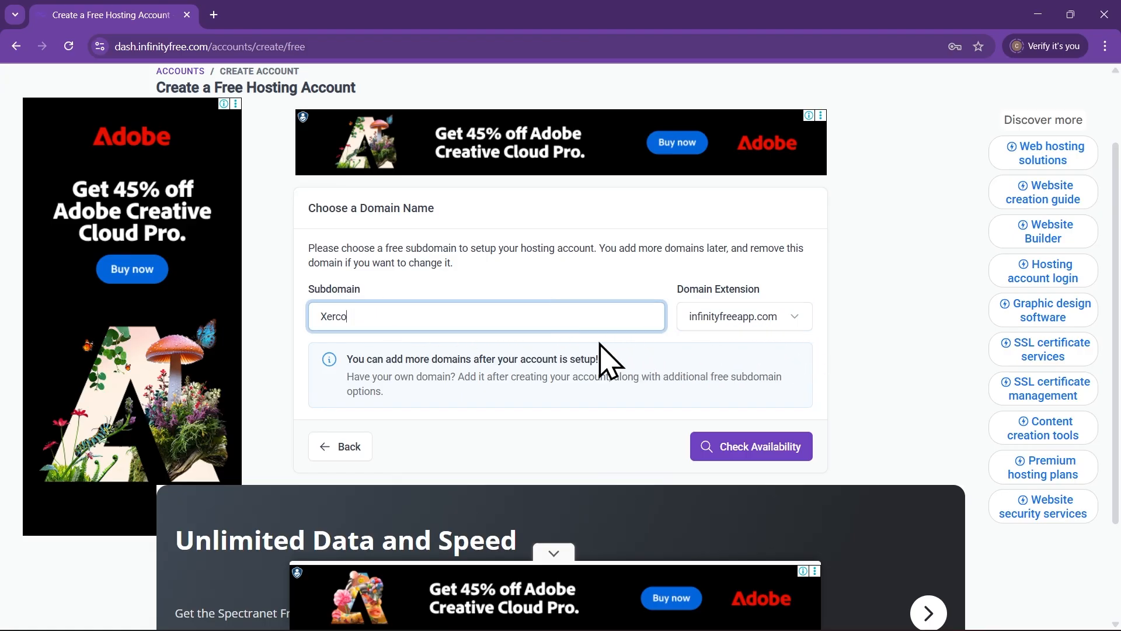
{"action": "left_click", "coordinate": [790, 456]}
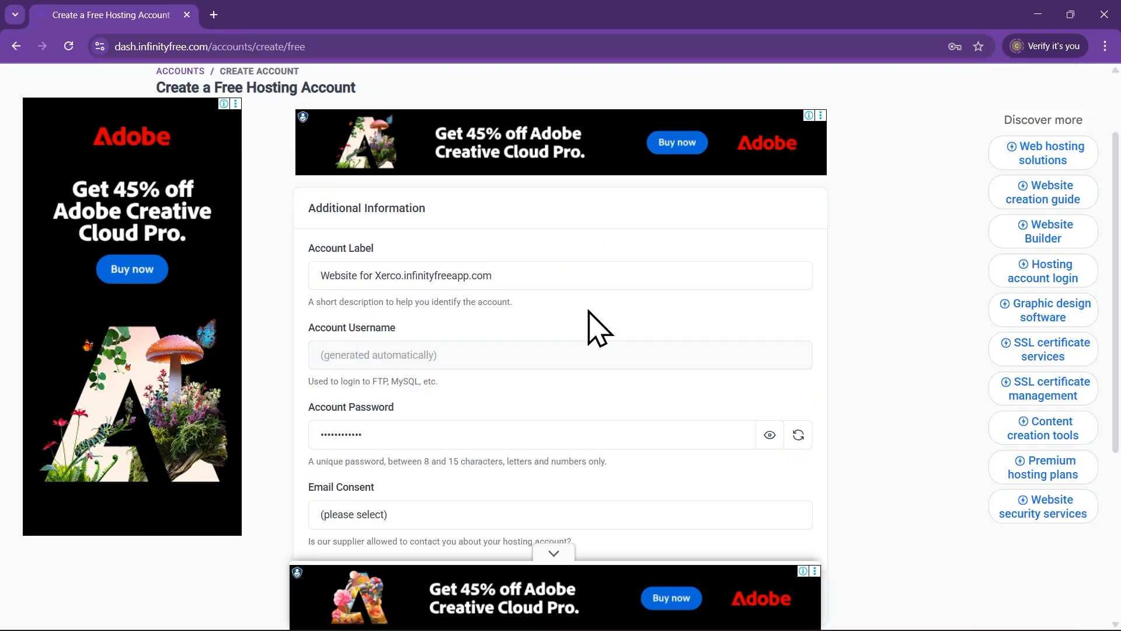
Set Email Consent to I Do Not Approve for supplier e-mails
{"action": "scroll", "coordinate": [588, 325], "scroll_direction": "down", "scroll_amount": 2}
{"action": "scroll", "coordinate": [573, 341], "scroll_direction": "up", "scroll_amount": 2}
{"action": "scroll", "coordinate": [543, 420], "scroll_direction": "up", "scroll_amount": 1}
{"action": "scroll", "coordinate": [584, 432], "scroll_direction": "down", "scroll_amount": 3}
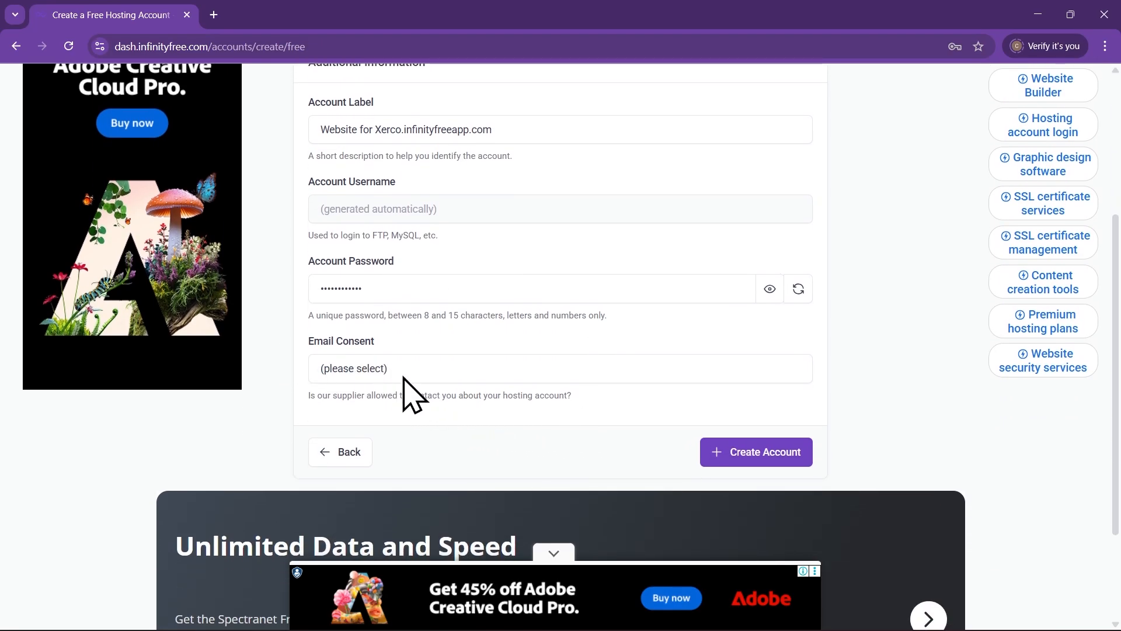
{"action": "left_click", "coordinate": [407, 374]}
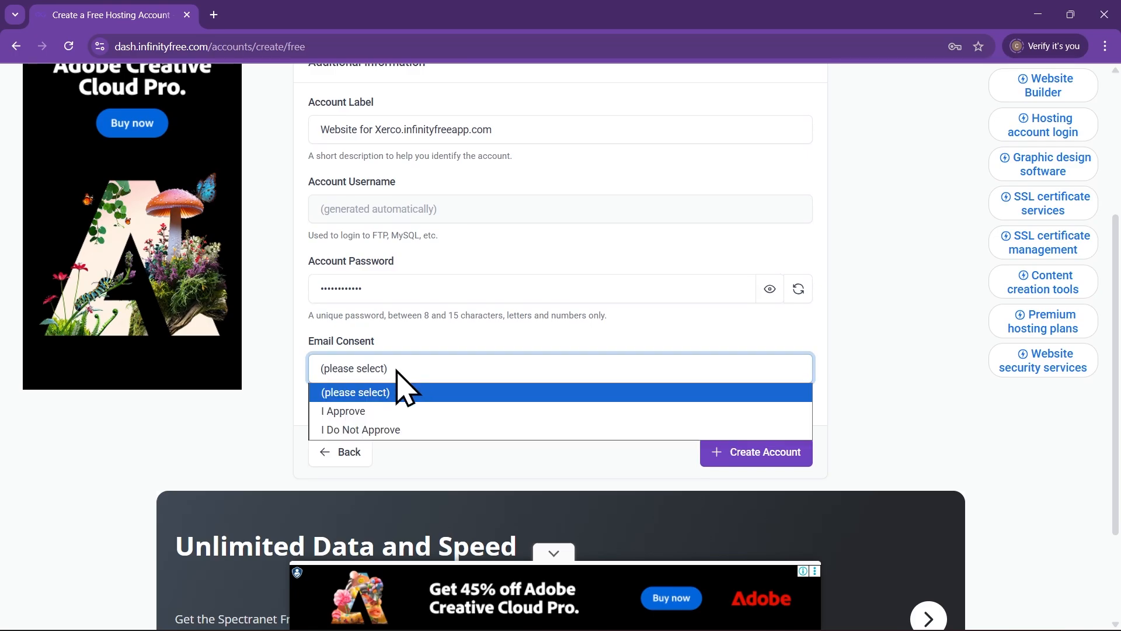
{"action": "left_click", "coordinate": [360, 431]}
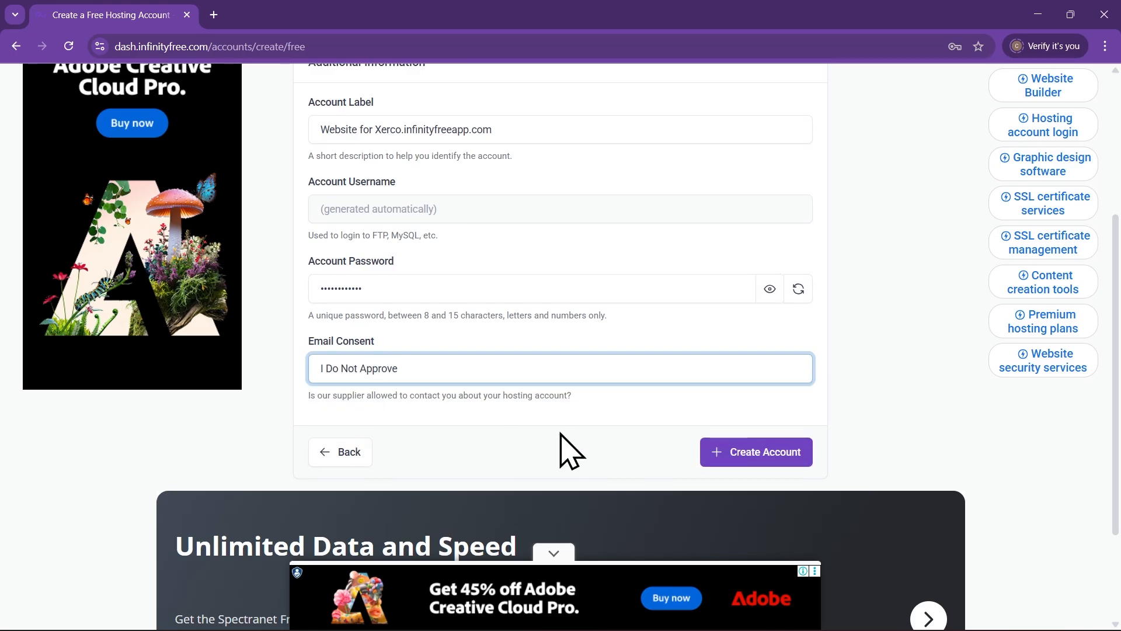
Create the free hosting account for Xerco.infinityfreeapp.com and wait for it to become Active
{"action": "scroll", "coordinate": [564, 451], "scroll_direction": "up", "scroll_amount": 3}
{"action": "scroll", "coordinate": [580, 442], "scroll_direction": "down", "scroll_amount": 4}
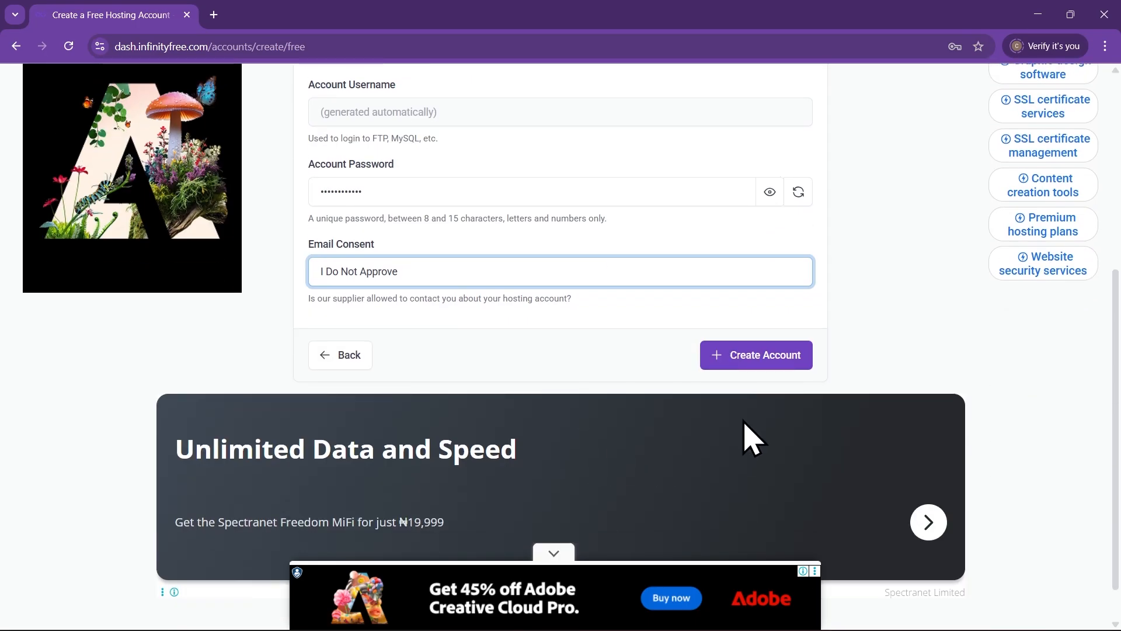
{"action": "left_click", "coordinate": [759, 357]}
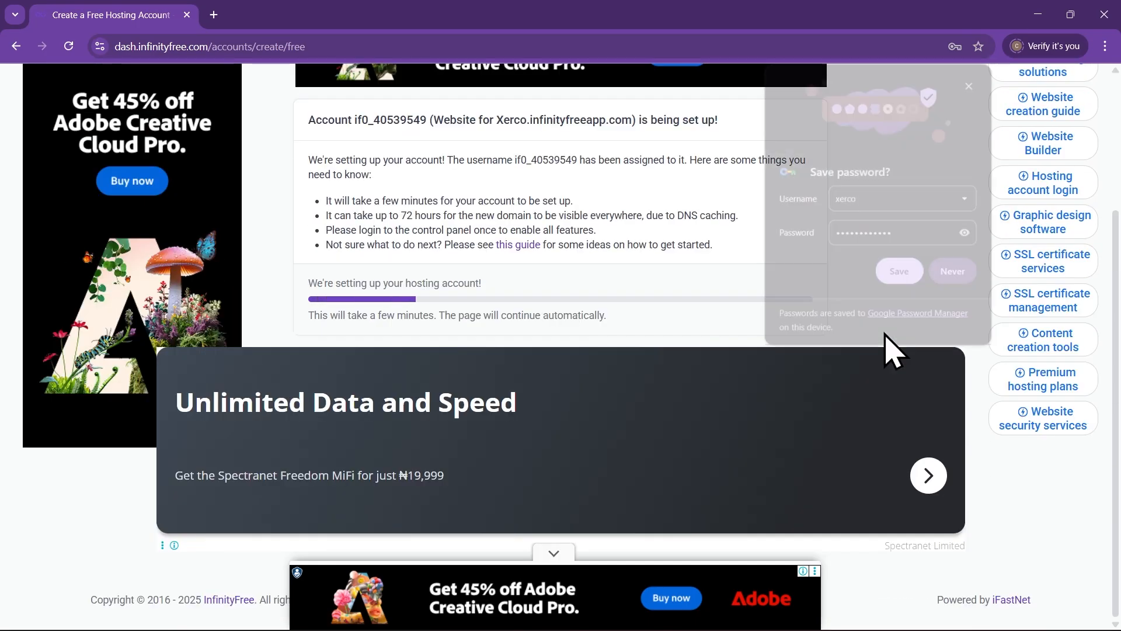
{"action": "scroll", "coordinate": [865, 351], "scroll_direction": "up", "scroll_amount": 3}
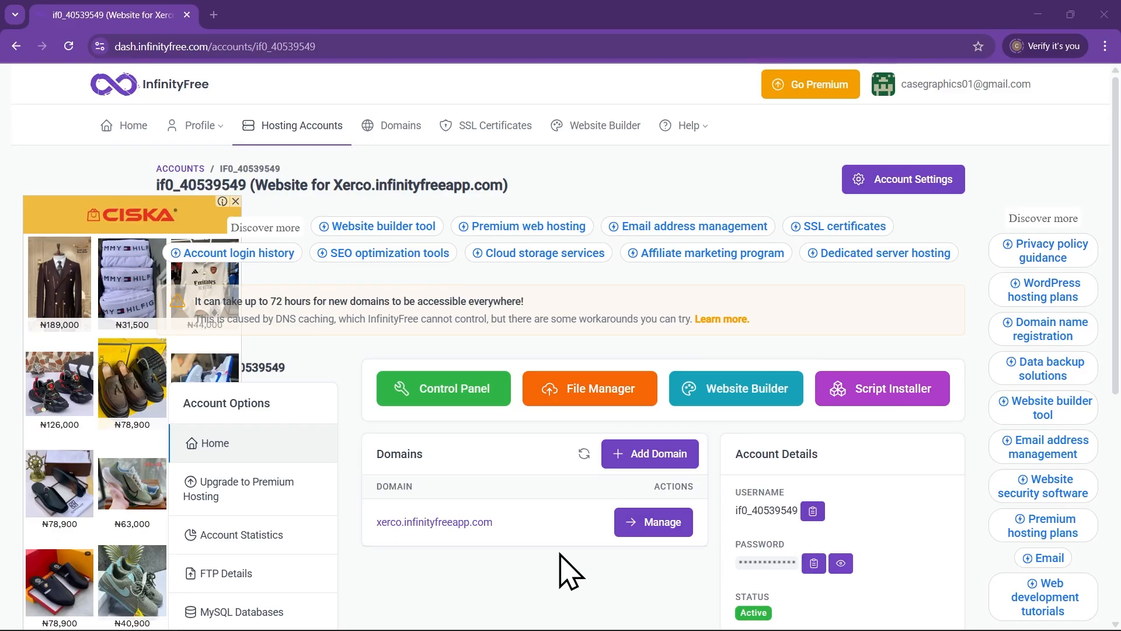
Launch the account's Script Installer to open Softaculous Top Scripts in a new tab
{"action": "scroll", "coordinate": [569, 572], "scroll_direction": "down", "scroll_amount": 1}
{"action": "left_click", "coordinate": [891, 348]}
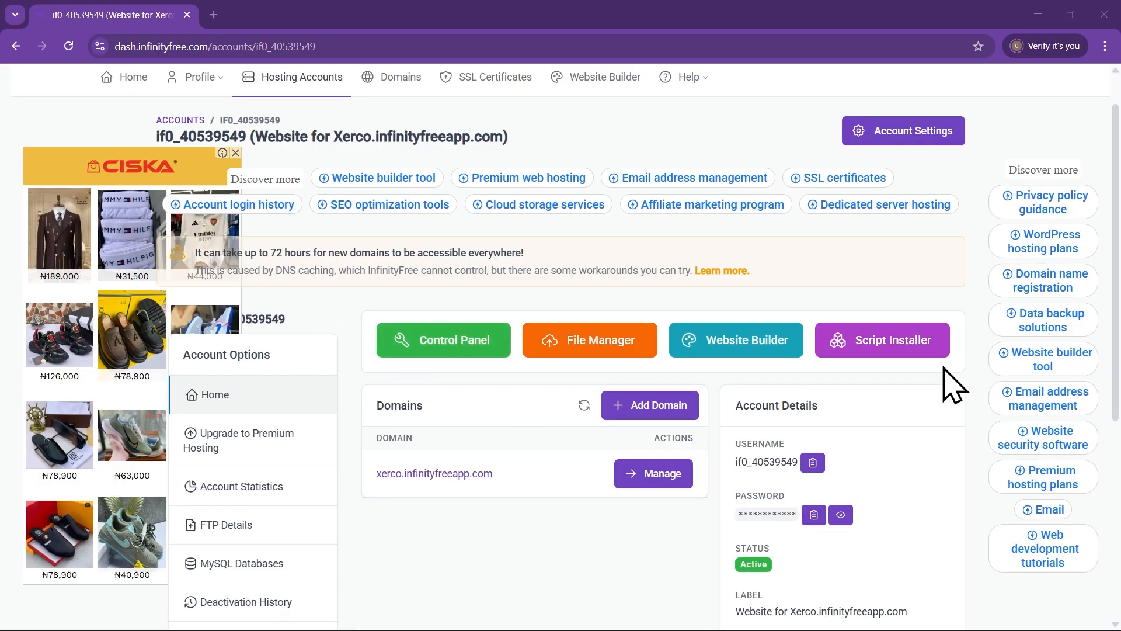
{"action": "left_click", "coordinate": [904, 352]}
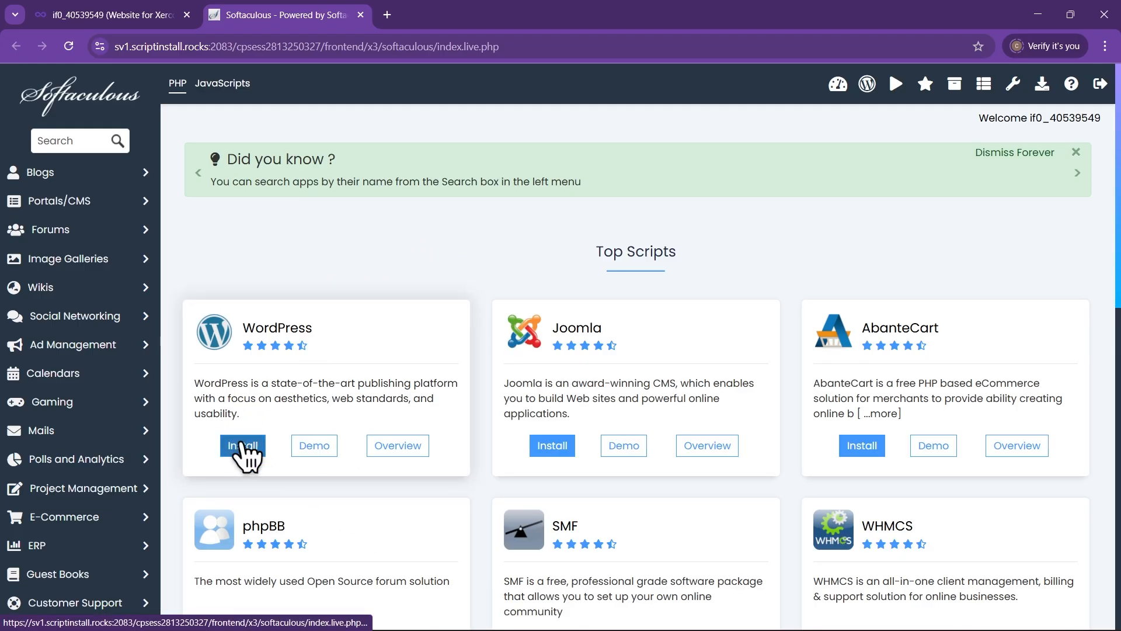
Start a Softaculous WordPress installation and edit the site name
{"action": "left_click", "coordinate": [244, 449]}
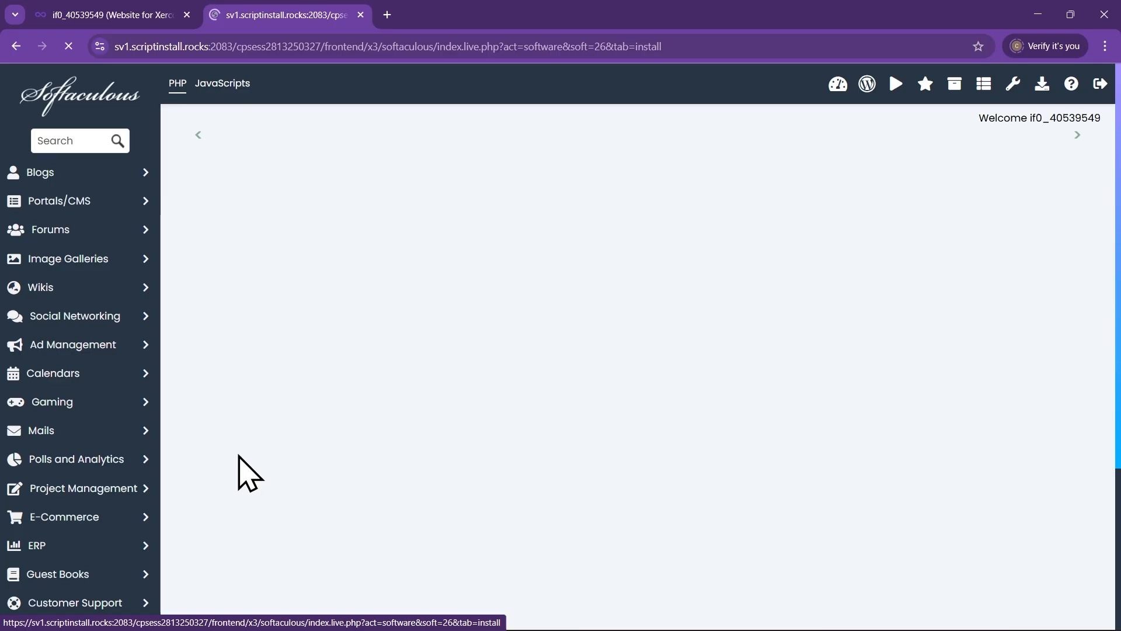
{"action": "scroll", "coordinate": [624, 266], "scroll_direction": "down", "scroll_amount": 2}
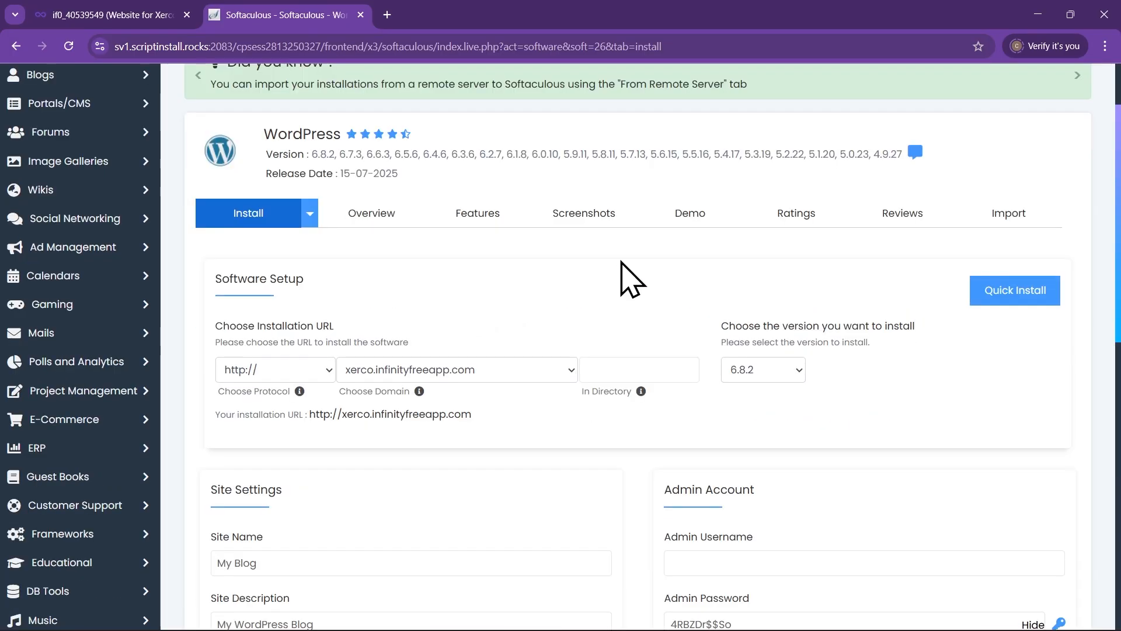
{"action": "scroll", "coordinate": [621, 273], "scroll_direction": "down", "scroll_amount": 1}
{"action": "scroll", "coordinate": [543, 239], "scroll_direction": "up", "scroll_amount": 2}
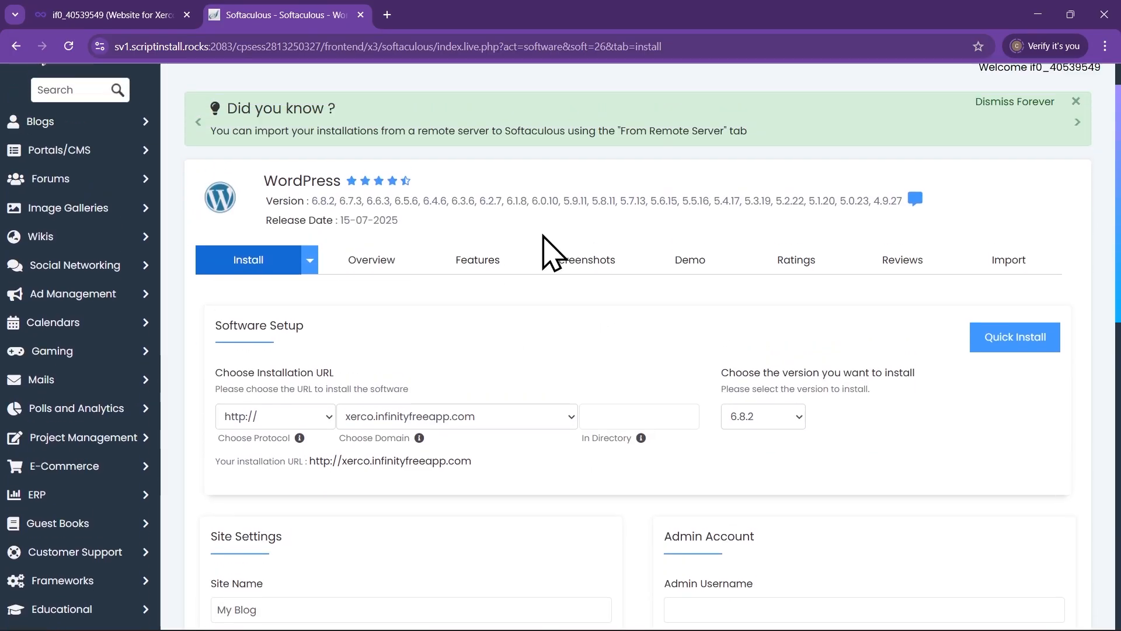
{"action": "scroll", "coordinate": [611, 296], "scroll_direction": "down", "scroll_amount": 5}
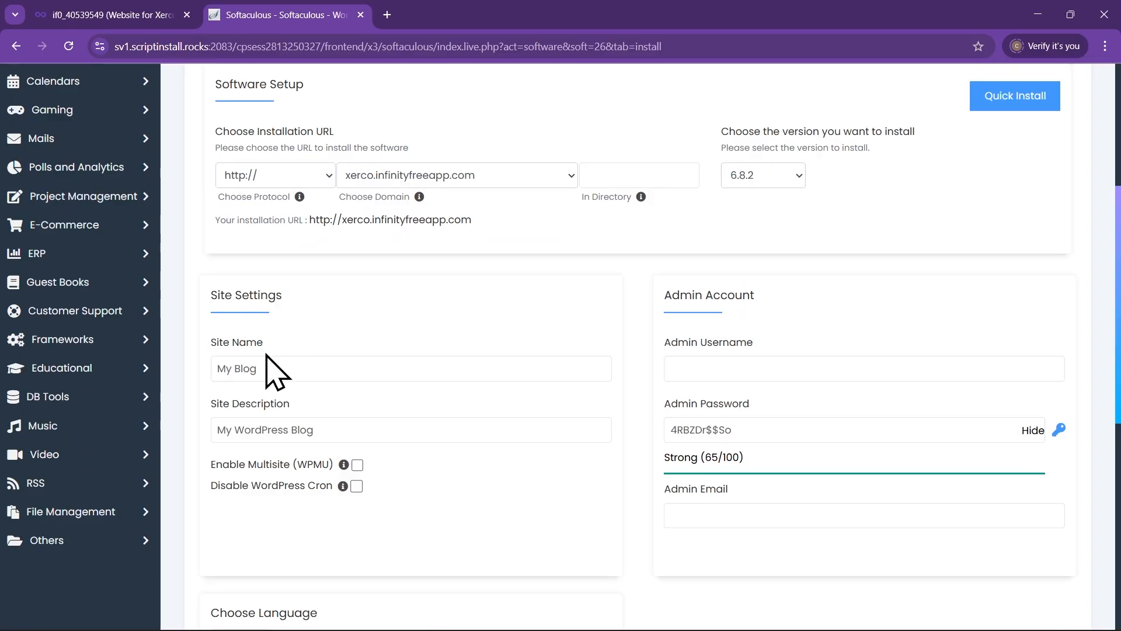
{"action": "left_click", "coordinate": [261, 345]}
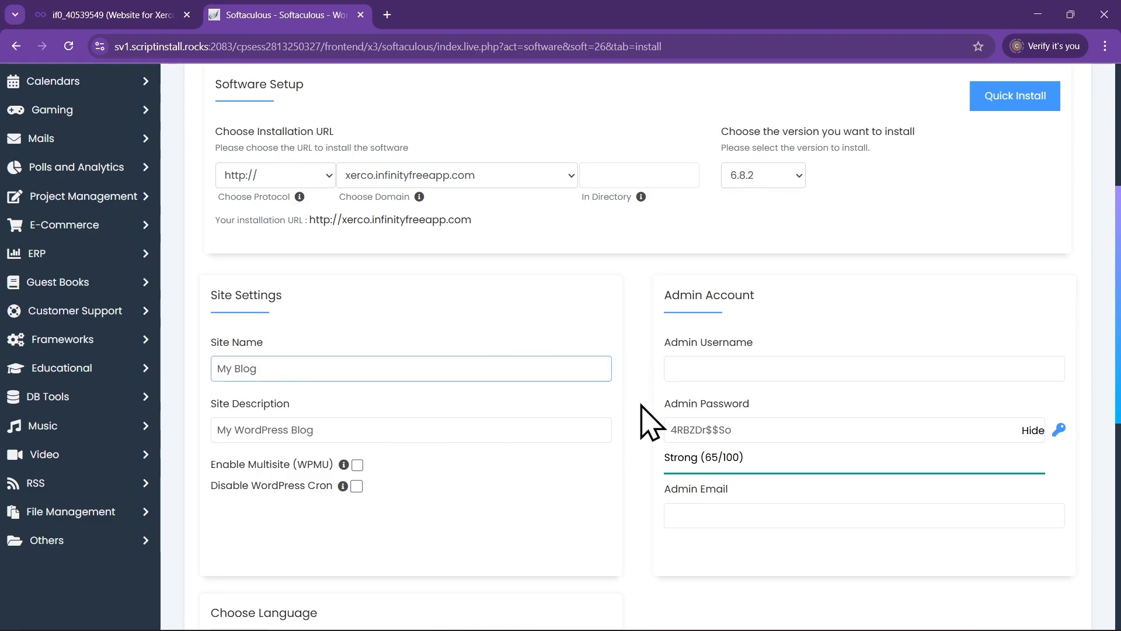
Fill in the admin username and replace the generated admin password with a new one
{"action": "left_click", "coordinate": [748, 365]}
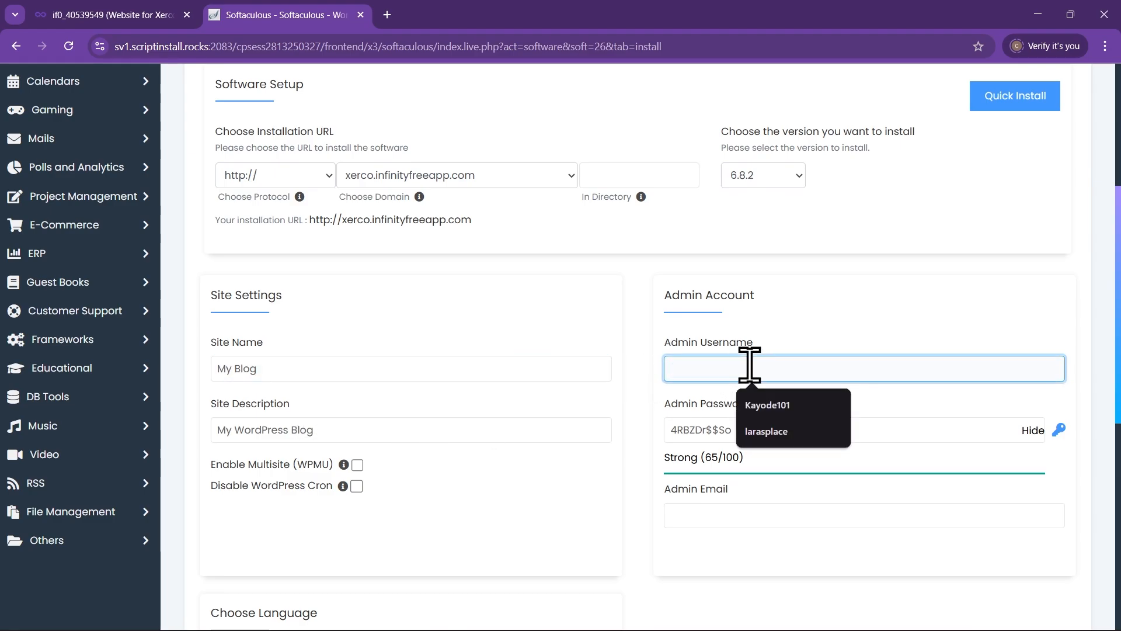
{"action": "scroll", "coordinate": [820, 327], "scroll_direction": "up", "scroll_amount": 1}
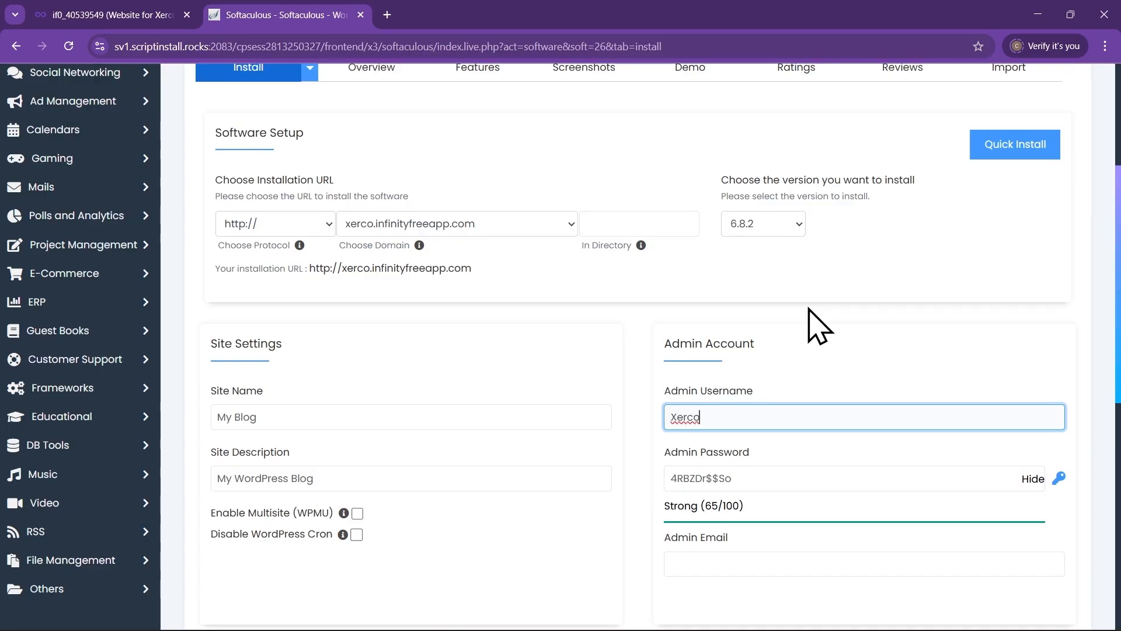
{"action": "left_click", "coordinate": [856, 354]}
{"action": "scroll", "coordinate": [689, 485], "scroll_direction": "down", "scroll_amount": 2}
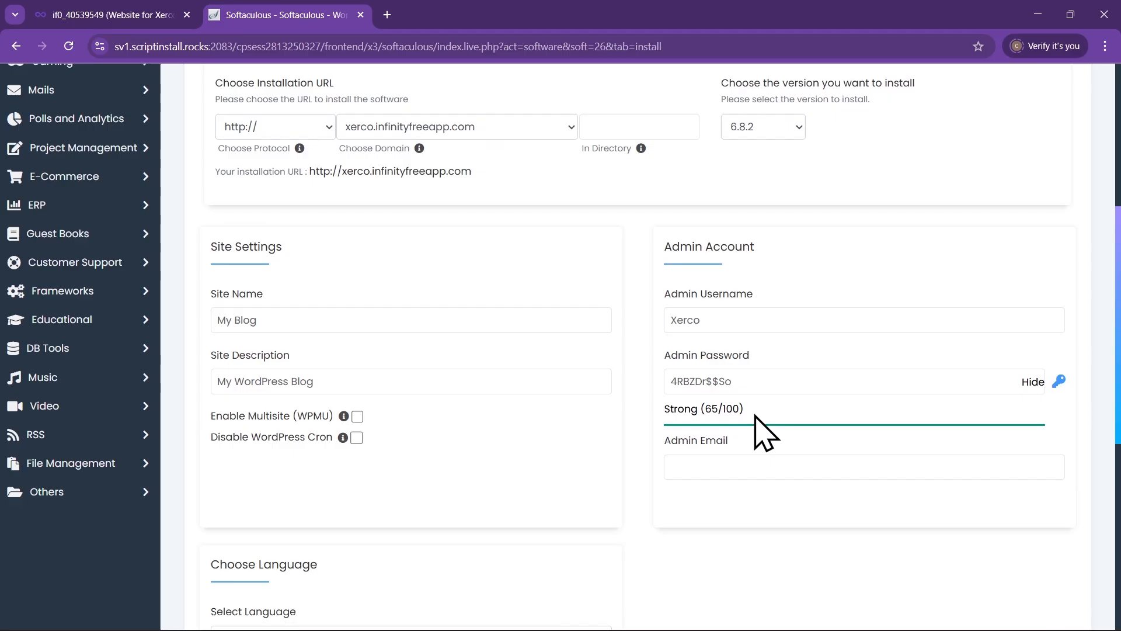
{"action": "left_click", "coordinate": [764, 387]}
{"action": "left_click_drag", "start_coordinate": [788, 376], "coordinate": [648, 391]}
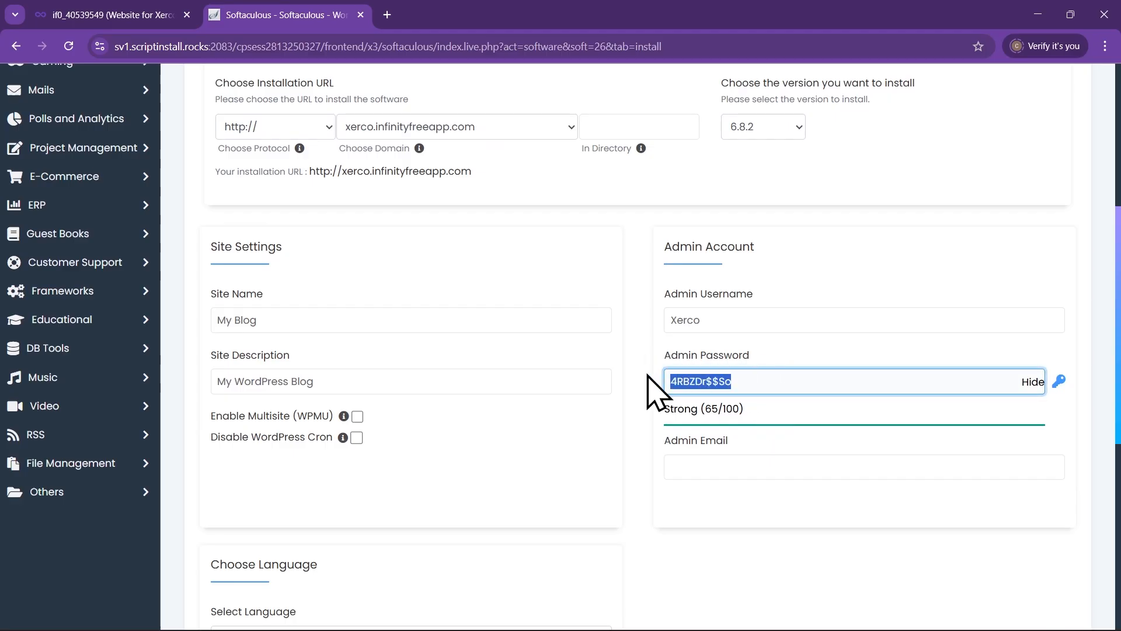
{"action": "left_click", "coordinate": [1031, 382]}
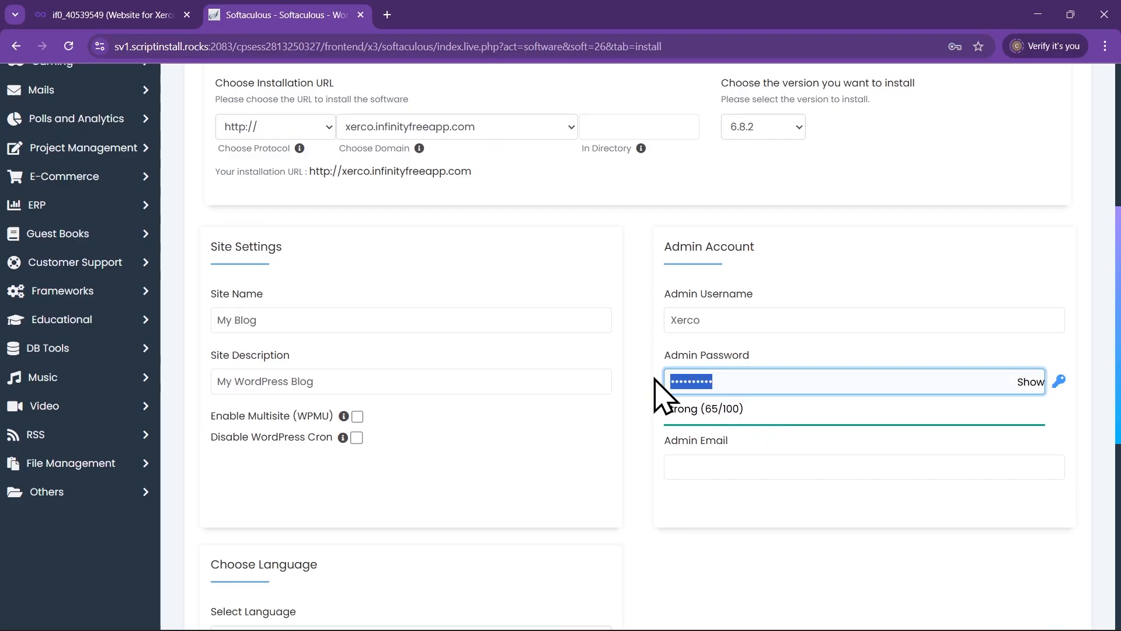
{"action": "key", "text": "BackSpace"}
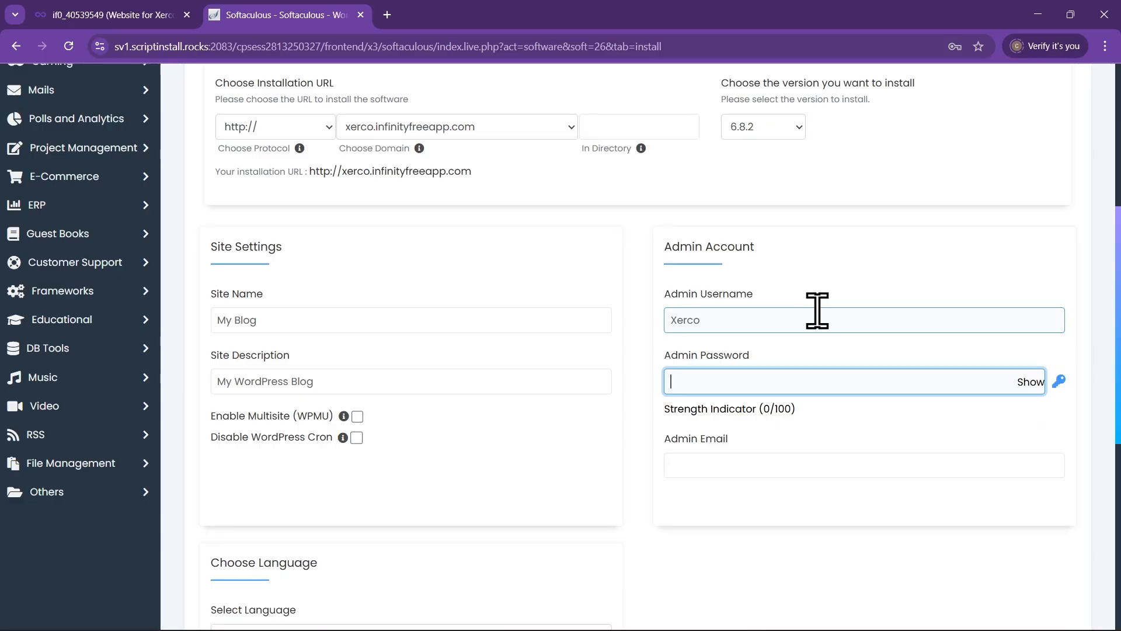
{"action": "type", "text": "•"}
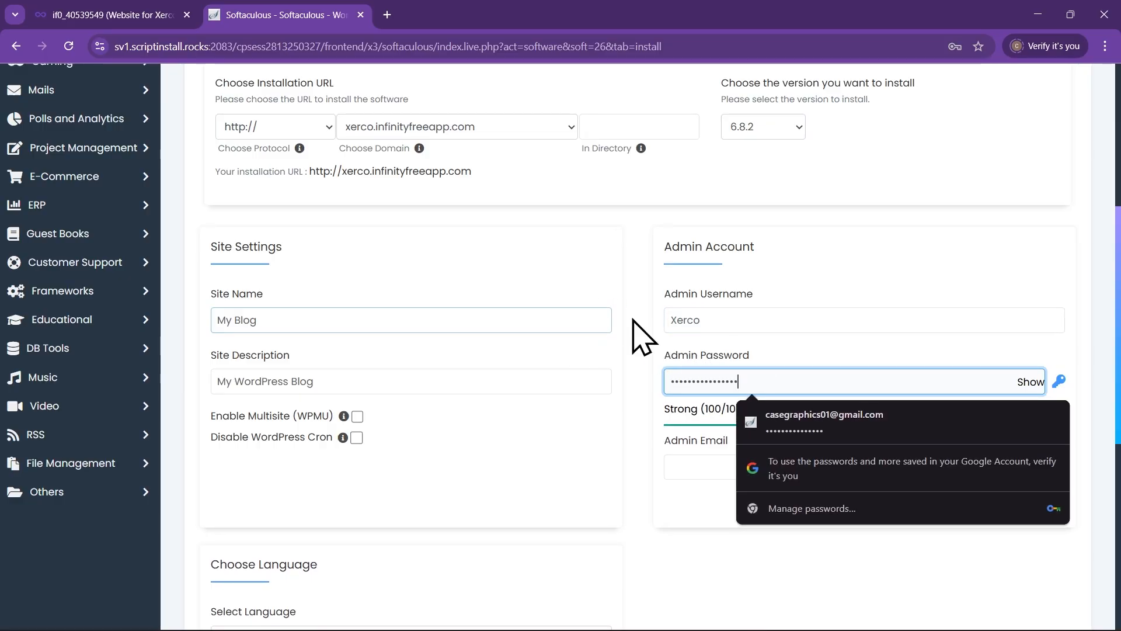
{"action": "left_click", "coordinate": [633, 320]}
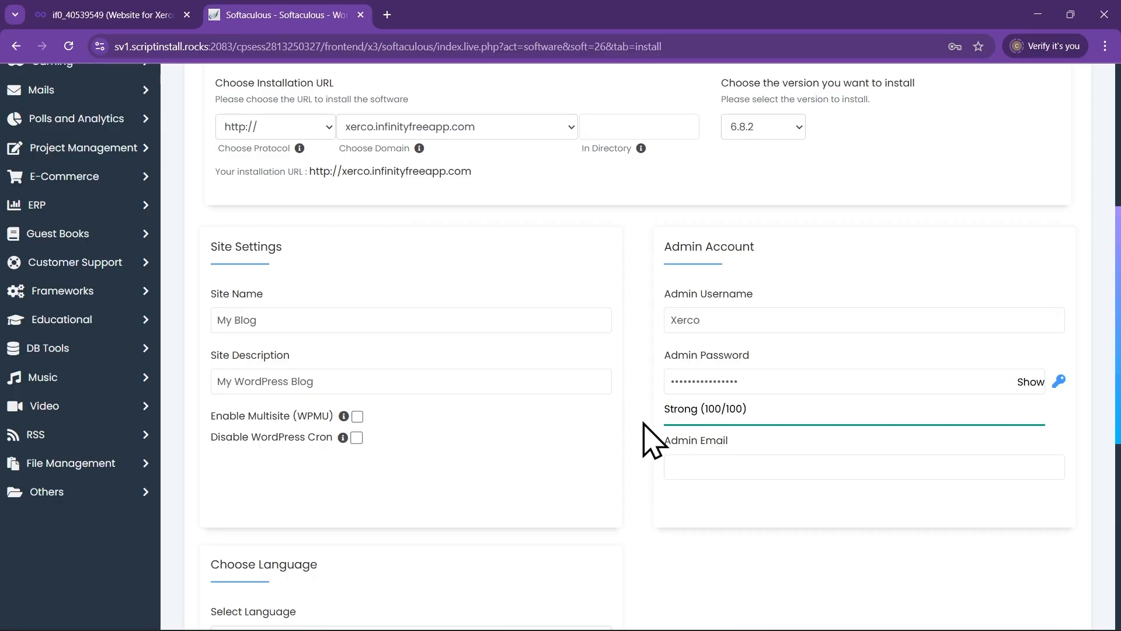
Fill the admin e-mail from a saved address and install WordPress at xerco.infinityfreeapp.com
{"action": "scroll", "coordinate": [648, 426], "scroll_direction": "down", "scroll_amount": 1}
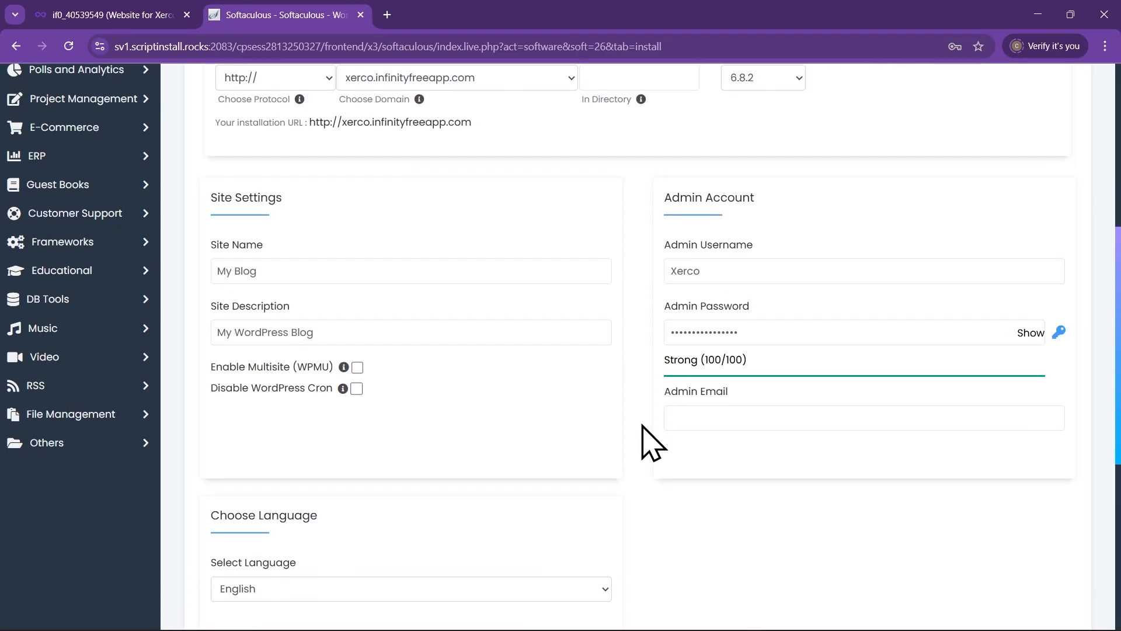
{"action": "left_click", "coordinate": [695, 416]}
{"action": "left_click", "coordinate": [697, 413]}
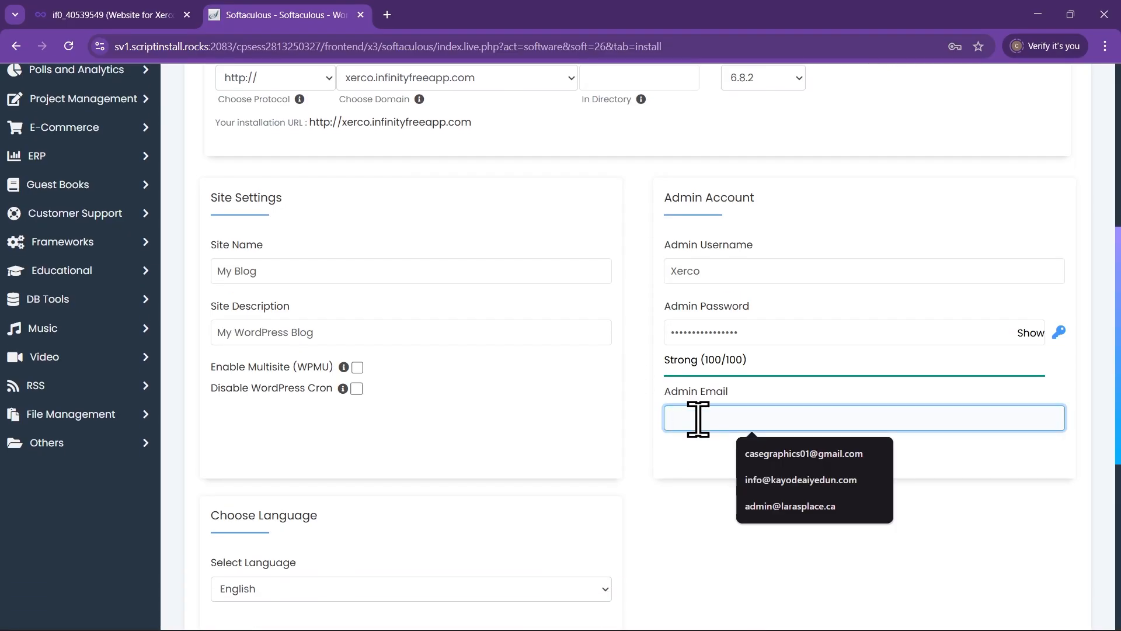
{"action": "left_click", "coordinate": [759, 453]}
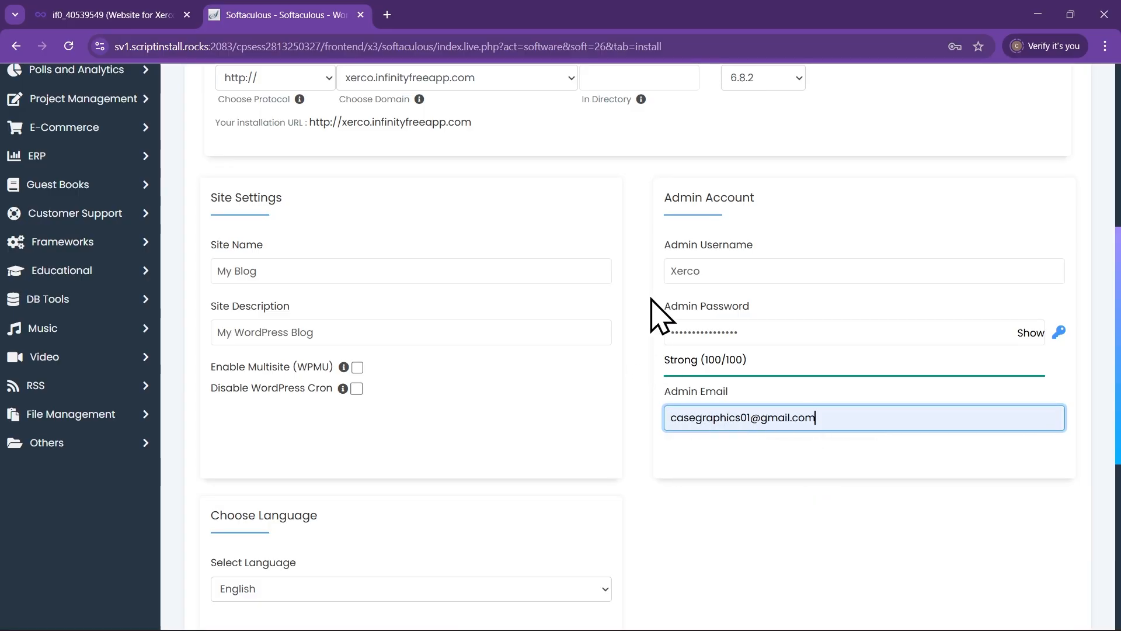
{"action": "scroll", "coordinate": [648, 327], "scroll_direction": "down", "scroll_amount": 3}
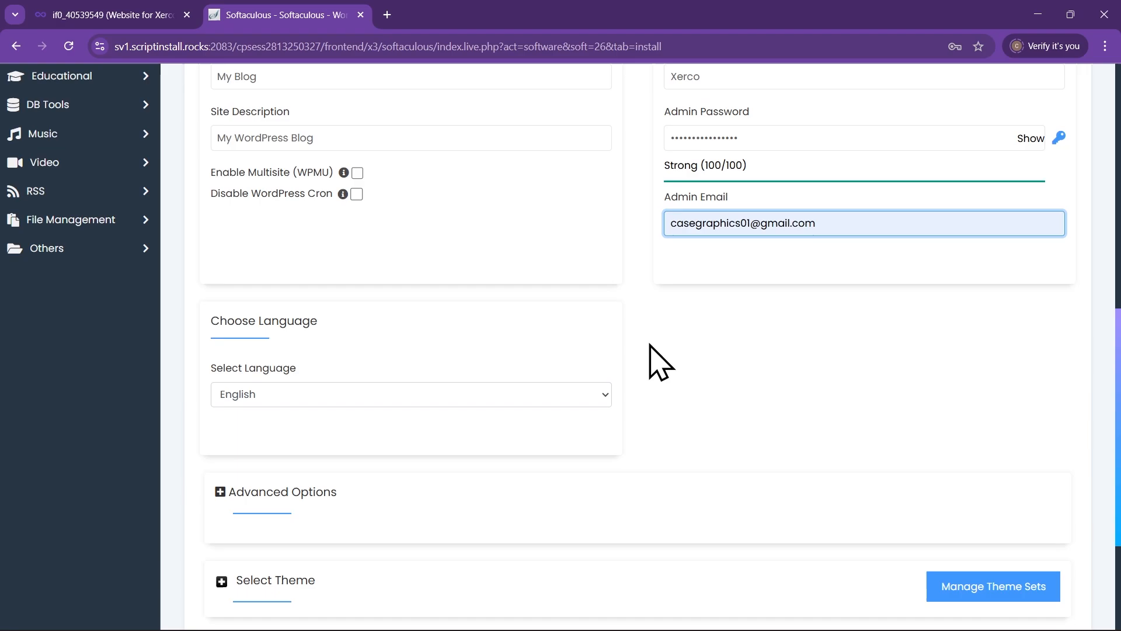
{"action": "scroll", "coordinate": [660, 363], "scroll_direction": "up", "scroll_amount": 7}
{"action": "scroll", "coordinate": [646, 375], "scroll_direction": "down", "scroll_amount": 11}
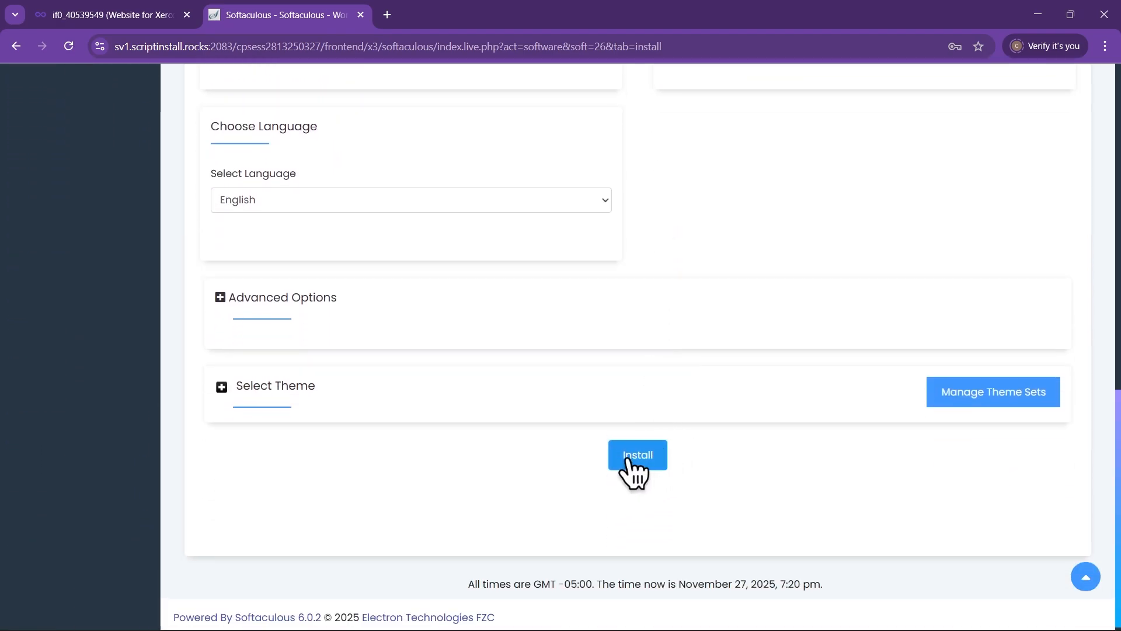
{"action": "left_click", "coordinate": [638, 461]}
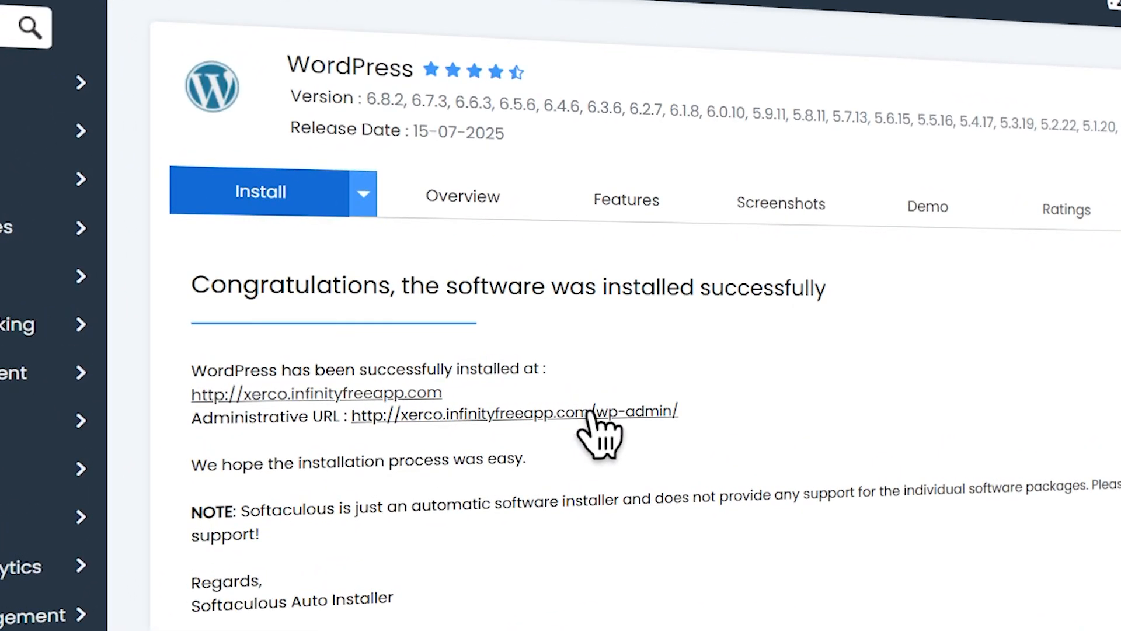
Open the new site's admin dashboard and a new tab placed before Softaculous
{"action": "left_click", "coordinate": [551, 412]}
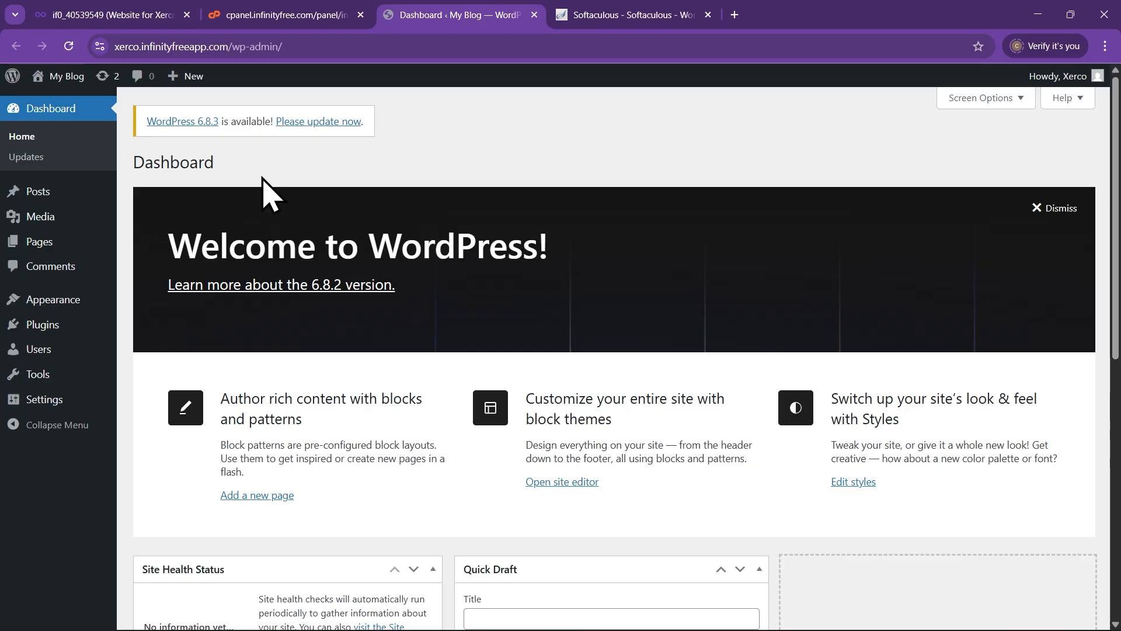
{"action": "left_click", "coordinate": [735, 15]}
{"action": "left_click_drag", "start_coordinate": [752, 16], "coordinate": [643, 27]}
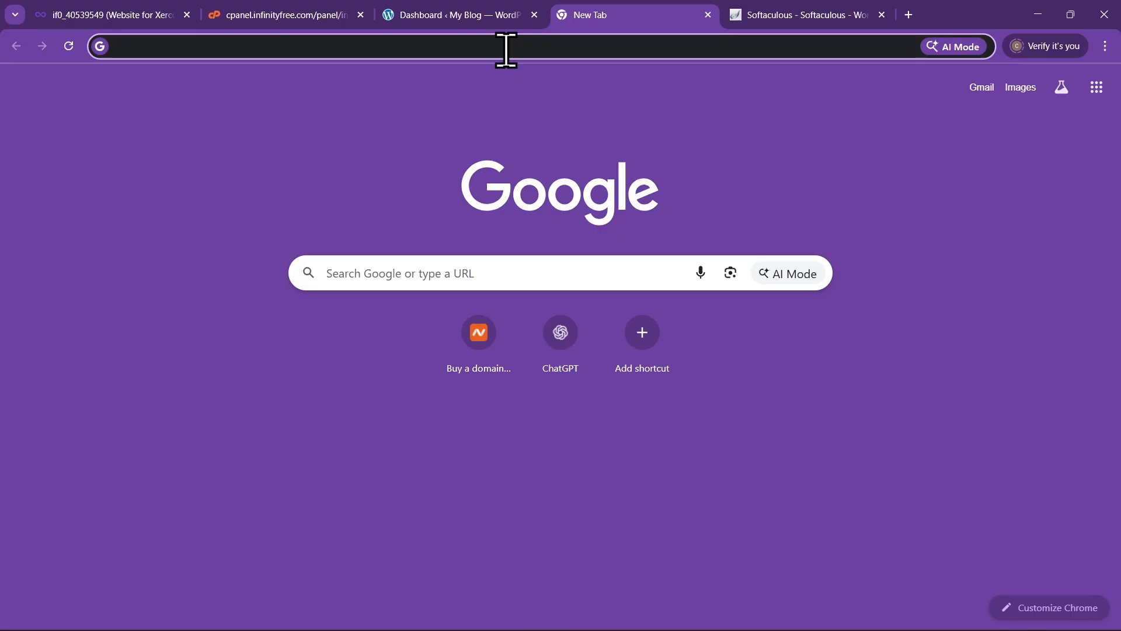
{"action": "left_click", "coordinate": [508, 48]}
{"action": "type", "text": "xer"}
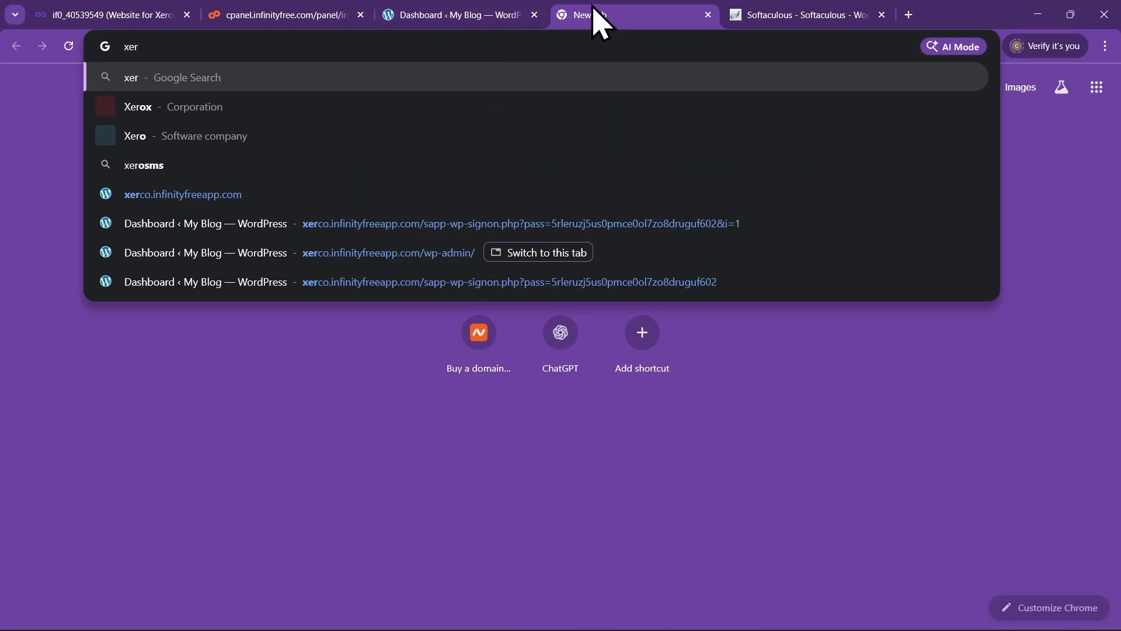
{"action": "left_click", "coordinate": [440, 12]}
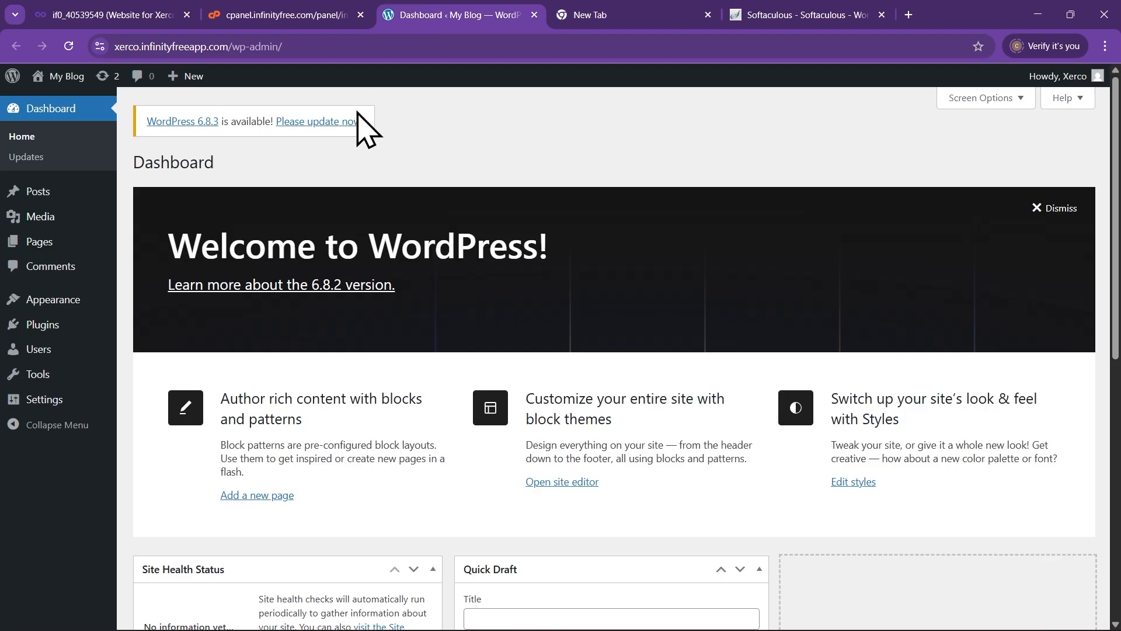
{"action": "left_click", "coordinate": [227, 46]}
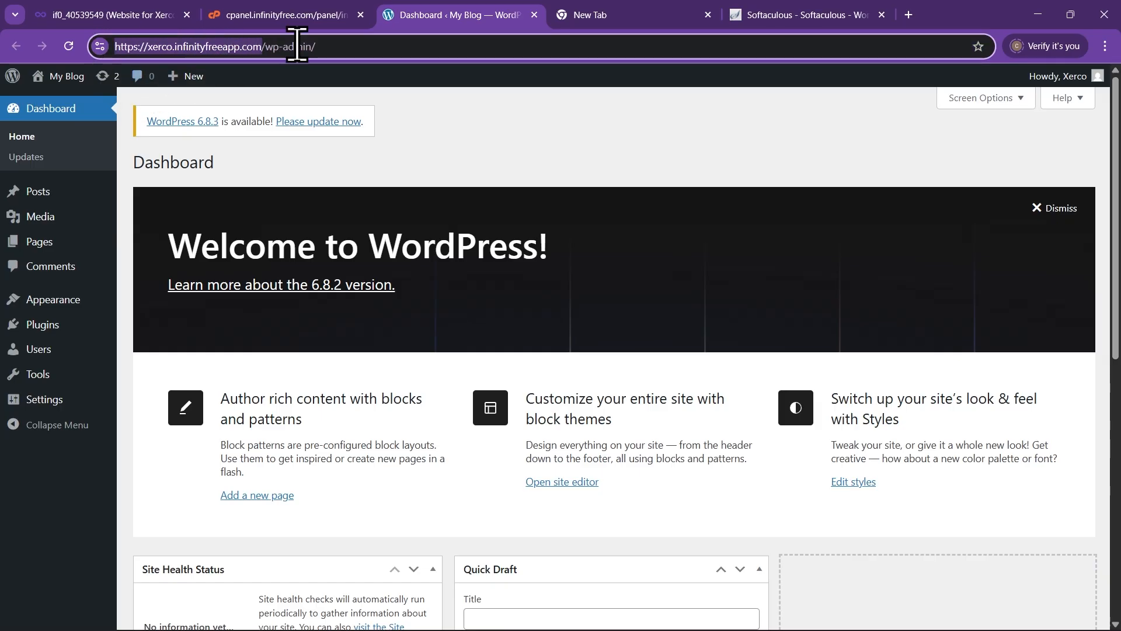
{"action": "left_click", "coordinate": [613, 16]}
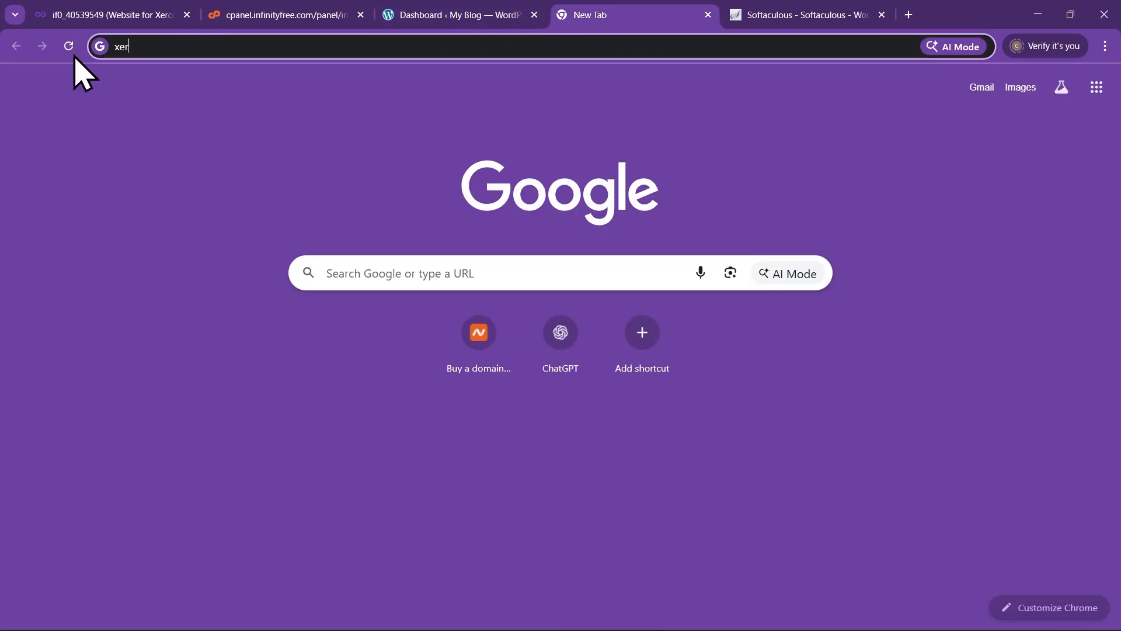
{"action": "left_click_drag", "start_coordinate": [137, 46], "coordinate": [105, 59]}
{"action": "type", "text": "https://xerco.infinityfreeapp.com/"}
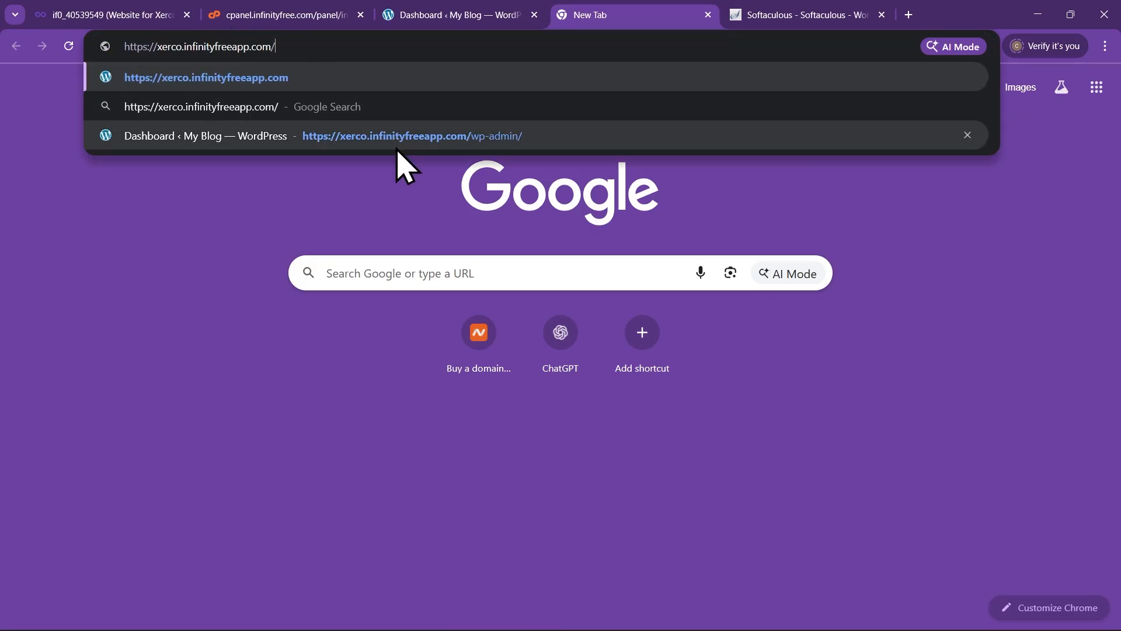
{"action": "key", "text": "Return"}
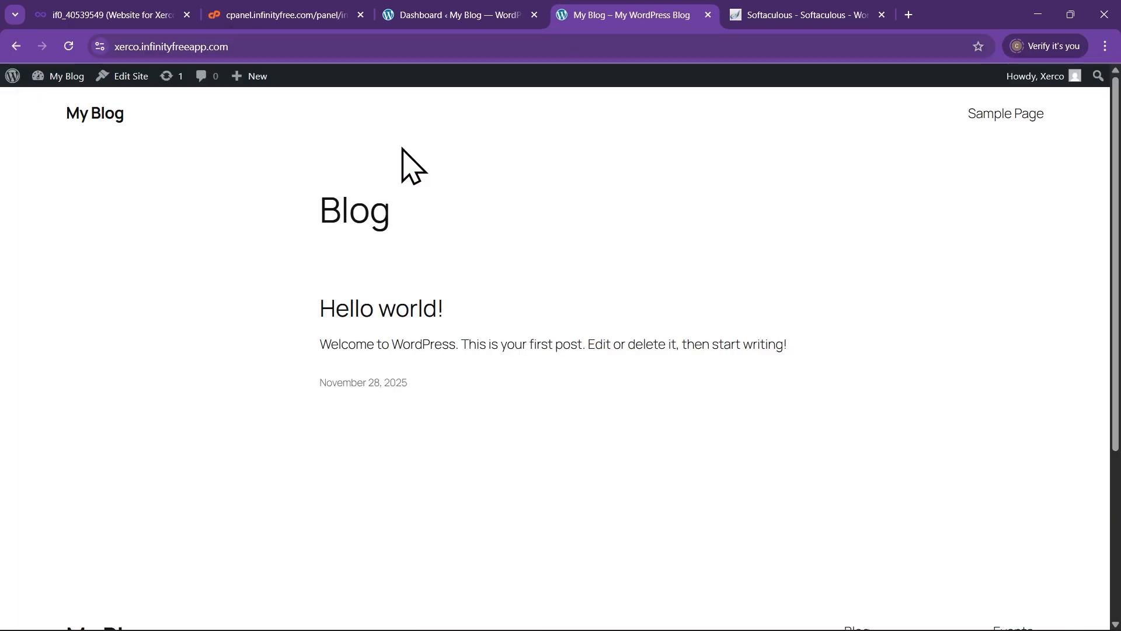
Look over the live homepage, then return to the Dashboard tab
{"action": "scroll", "coordinate": [598, 220], "scroll_direction": "down", "scroll_amount": 5}
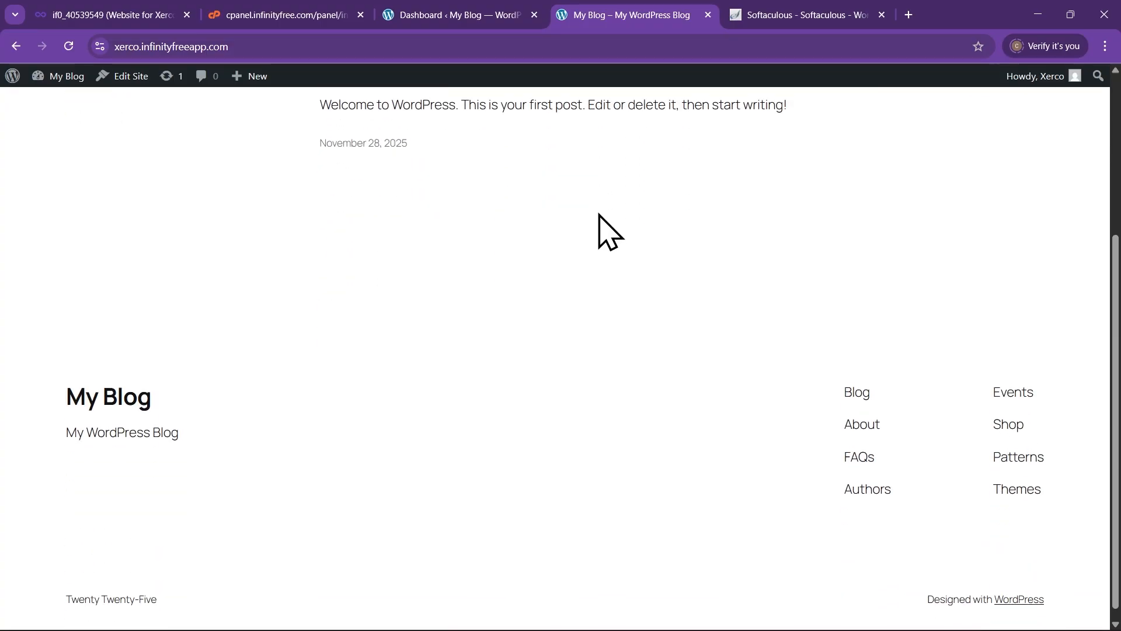
{"action": "scroll", "coordinate": [604, 252], "scroll_direction": "up", "scroll_amount": 5}
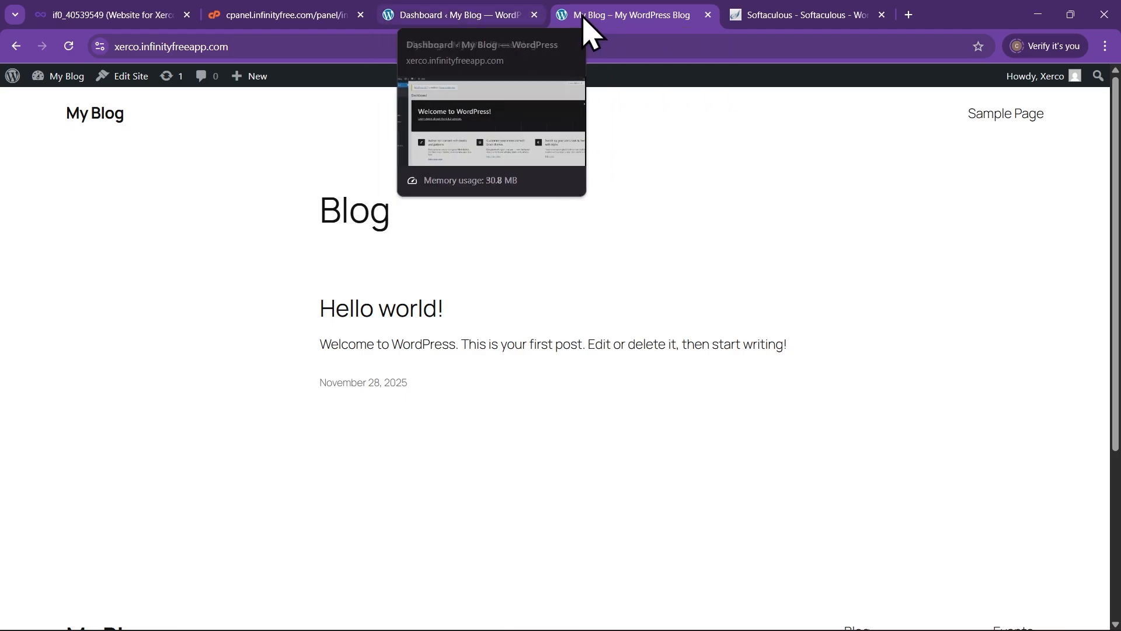
{"action": "left_click", "coordinate": [450, 18]}
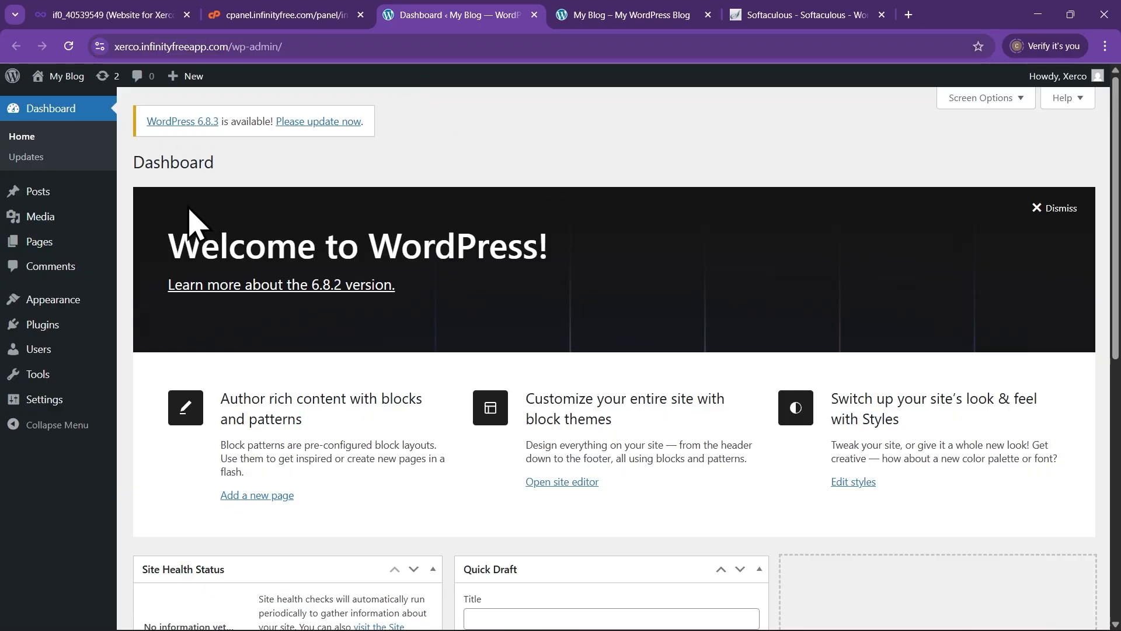
{"action": "left_click", "coordinate": [305, 46]}
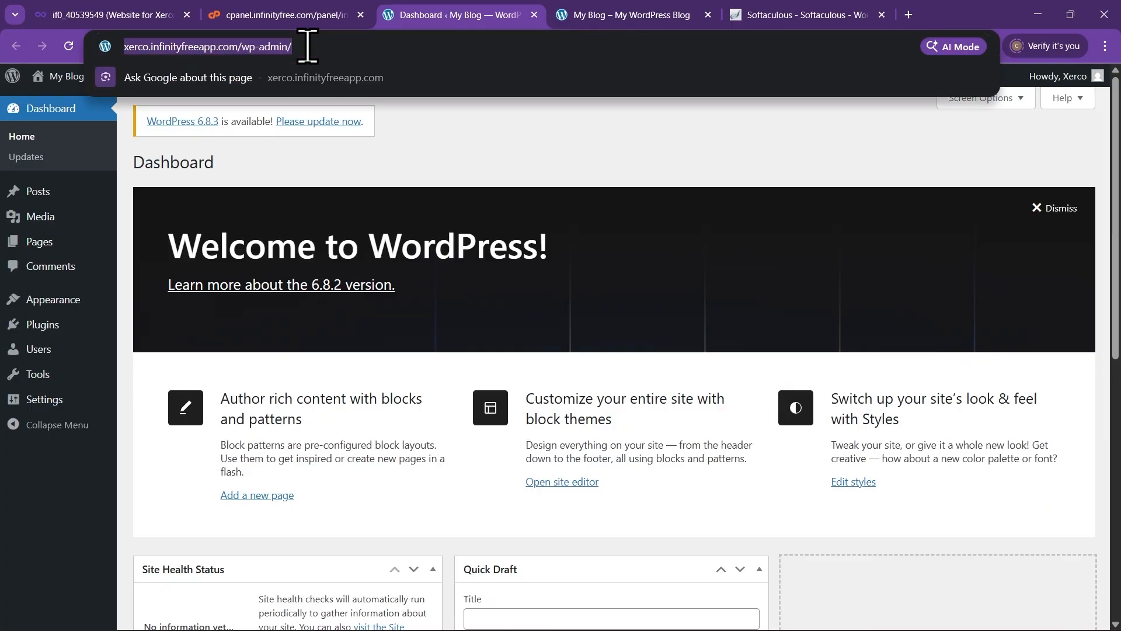
{"action": "left_click", "coordinate": [339, 47]}
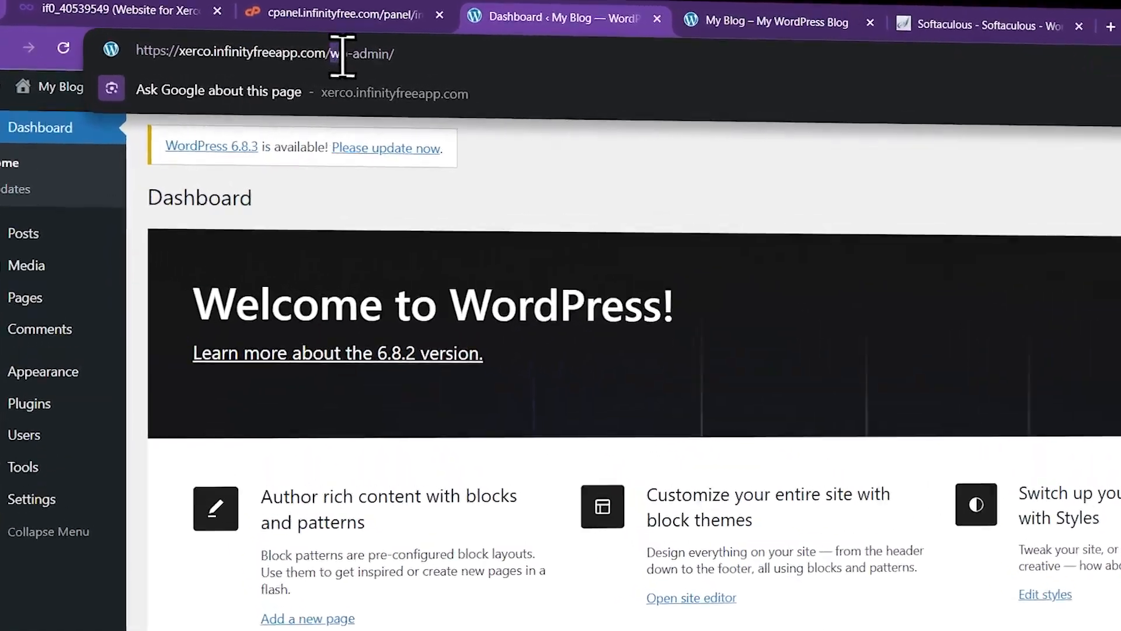
{"action": "left_click_drag", "start_coordinate": [274, 46], "coordinate": [330, 47]}
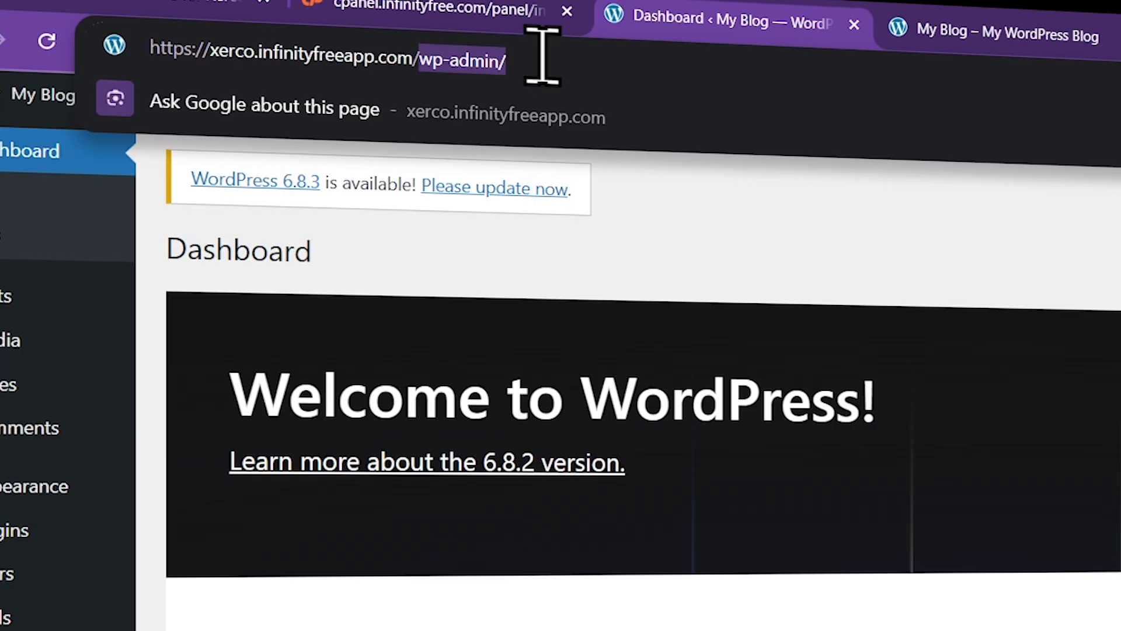
{"action": "key", "text": "BackSpace"}
{"action": "type", "text": "w"}
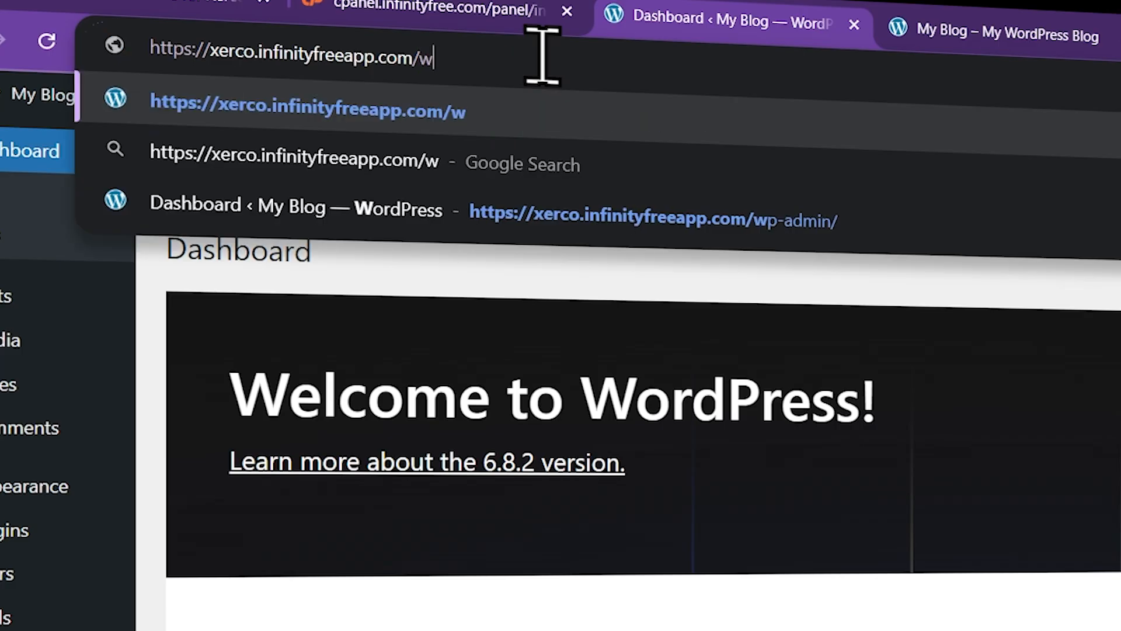
{"action": "type", "text": "p-ad"}
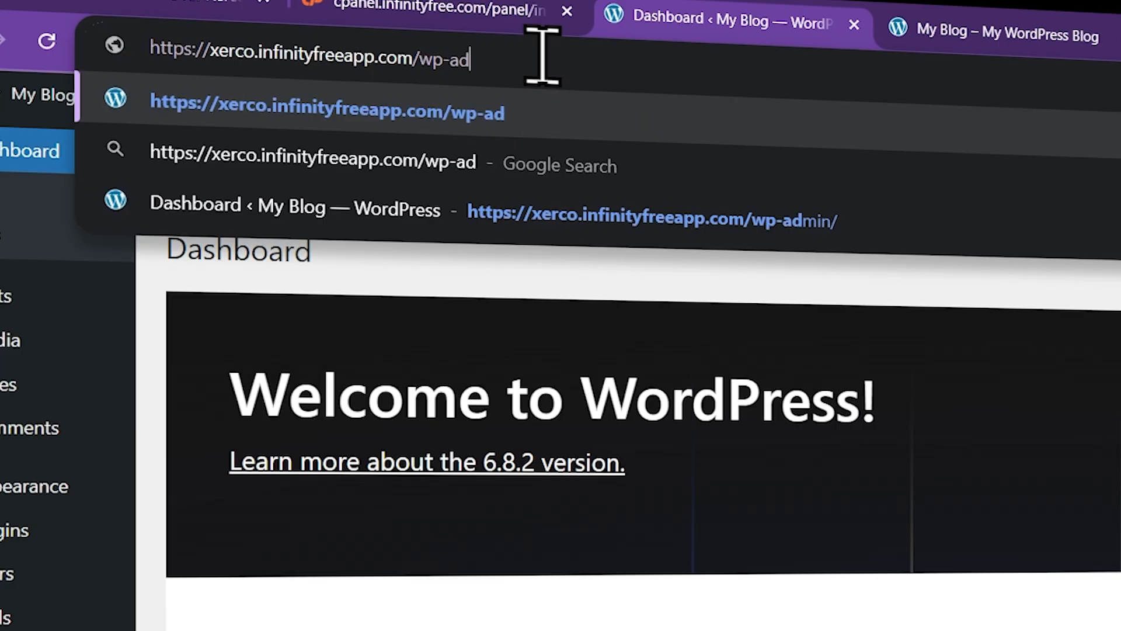
{"action": "type", "text": "min"}
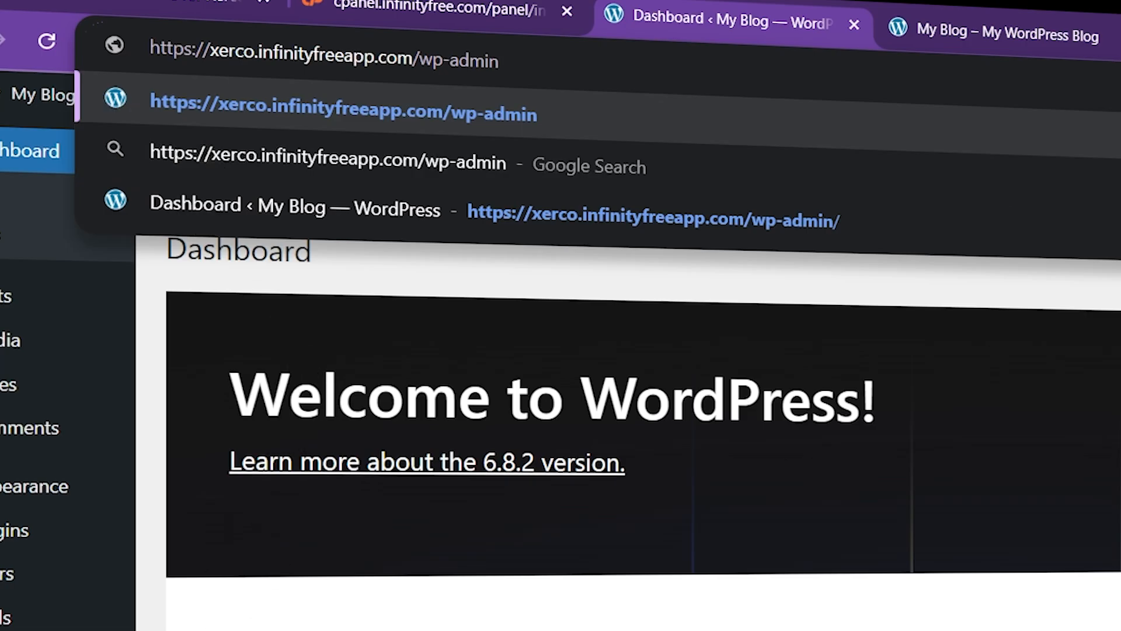
{"action": "key", "text": "Return"}
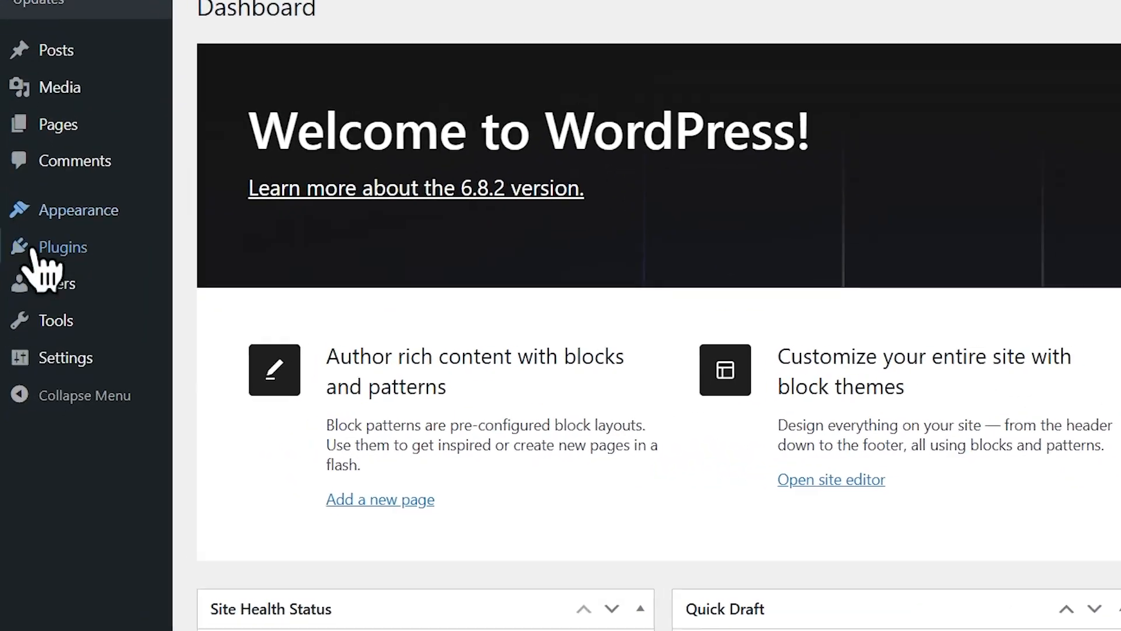
{"action": "mouse_move", "coordinate": [51, 326]}
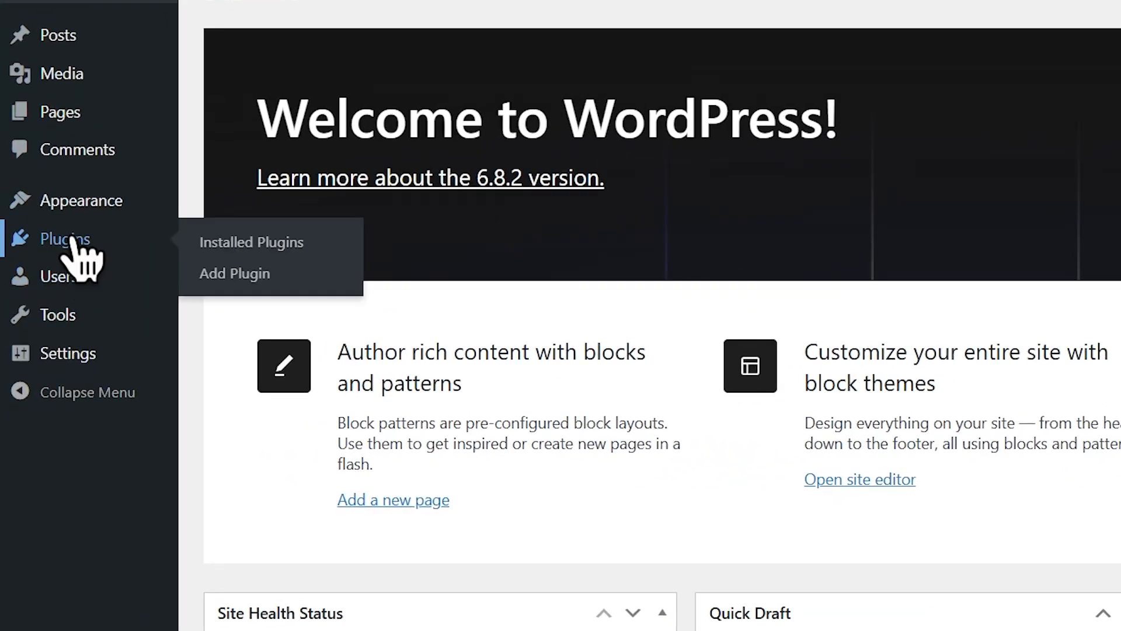
Bulk-delete Akismet Anti-spam and Hello Dolly from Installed Plugins and confirm
{"action": "left_click", "coordinate": [75, 244]}
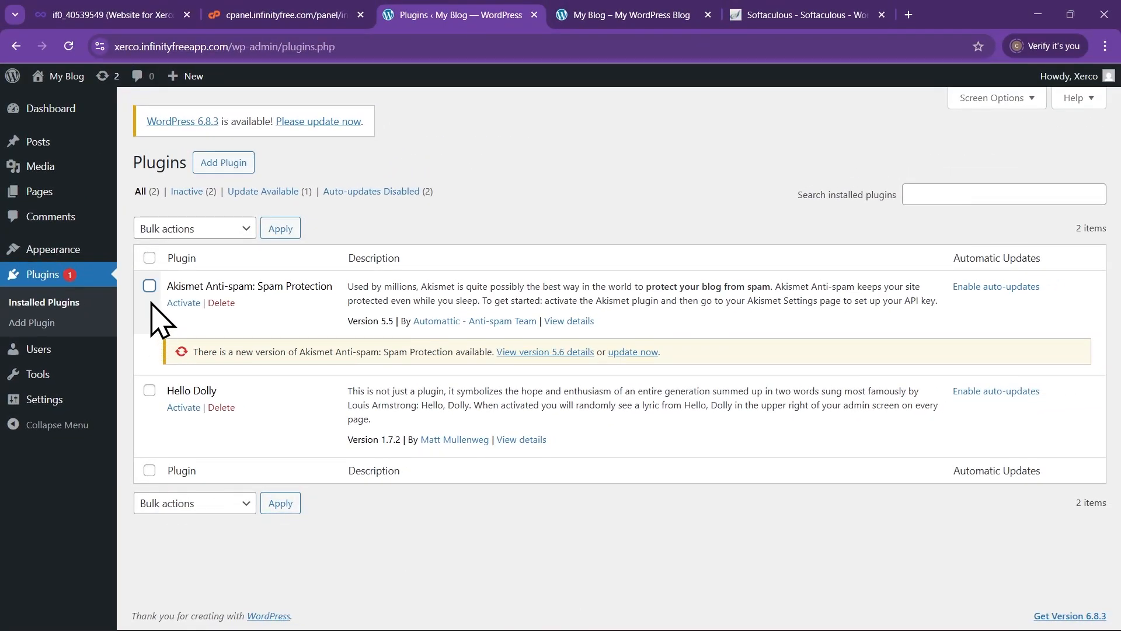
{"action": "left_click", "coordinate": [150, 286]}
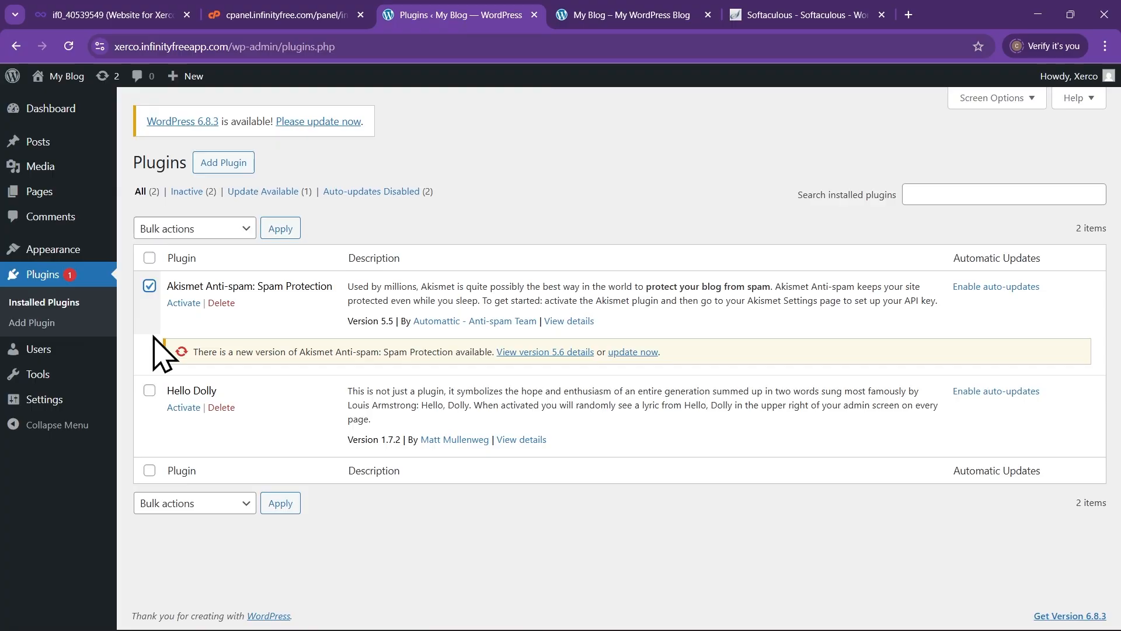
{"action": "left_click", "coordinate": [149, 390]}
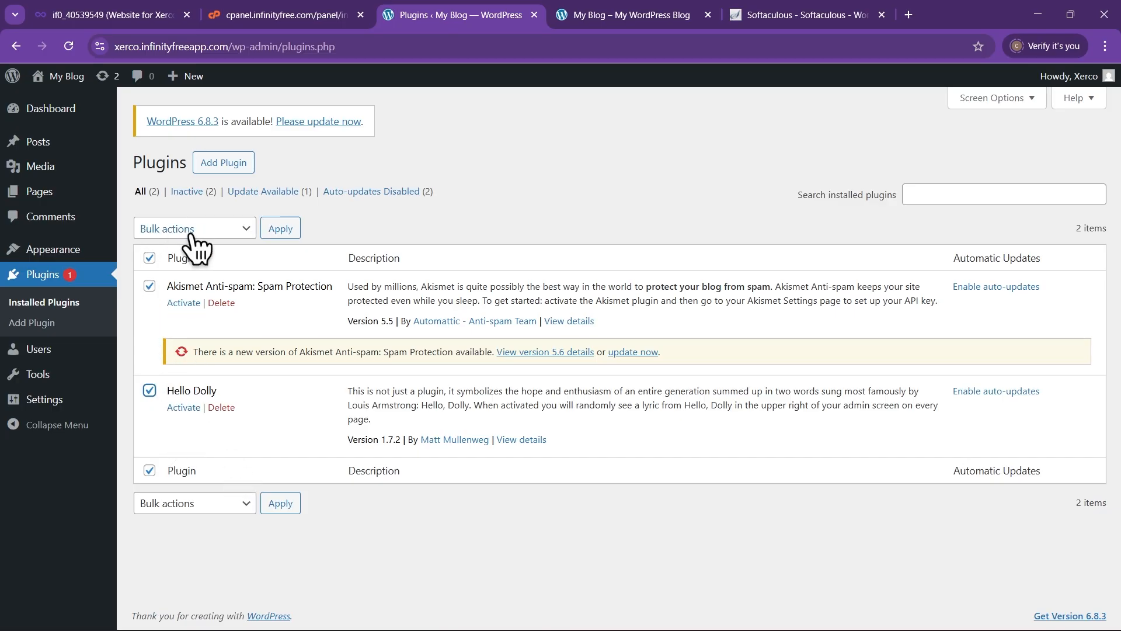
{"action": "left_click", "coordinate": [229, 231]}
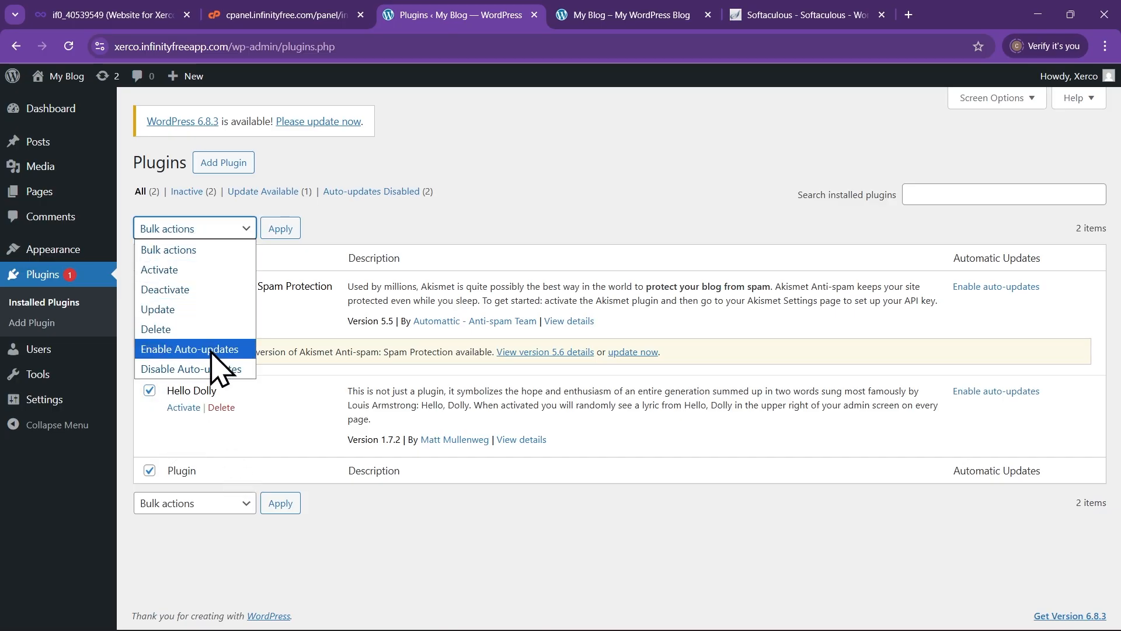
{"action": "left_click", "coordinate": [206, 330]}
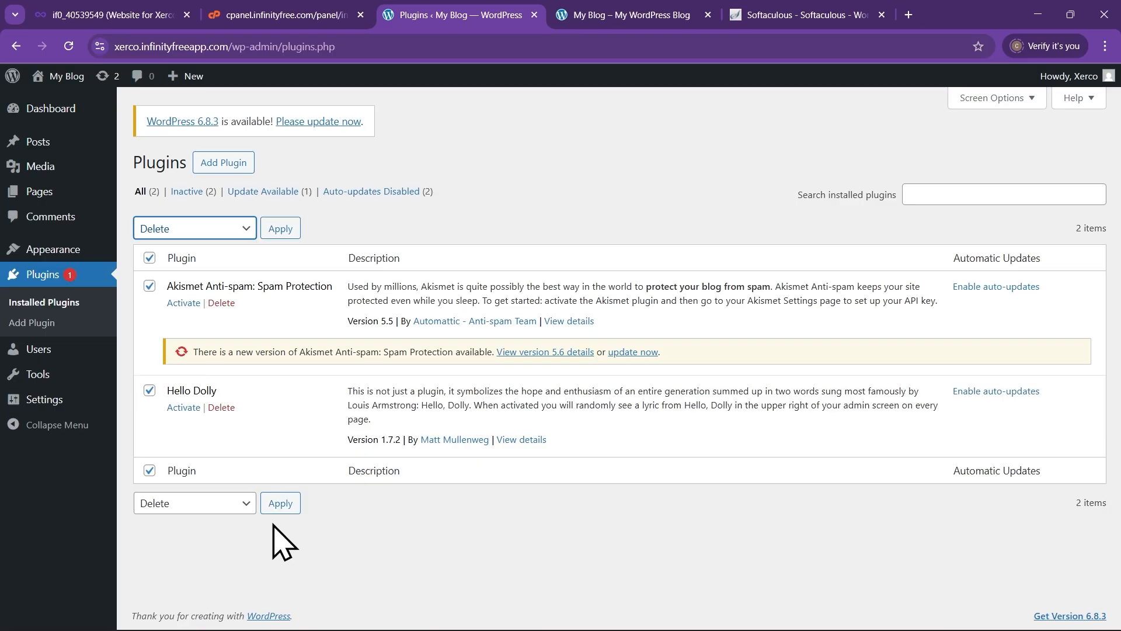
{"action": "left_click", "coordinate": [273, 235]}
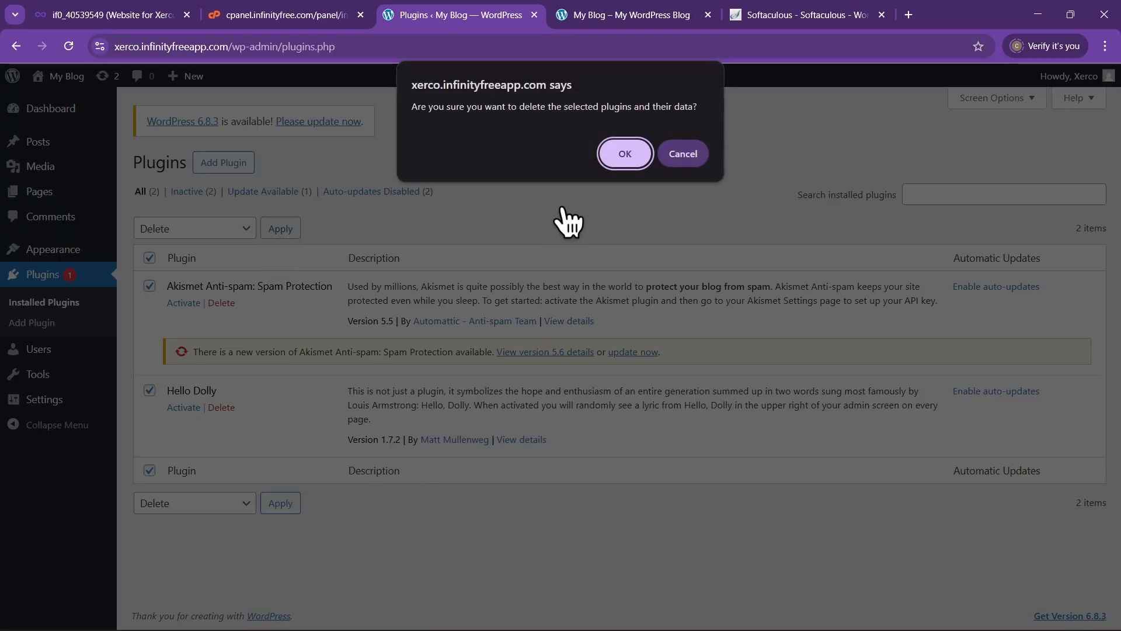
{"action": "left_click", "coordinate": [631, 151]}
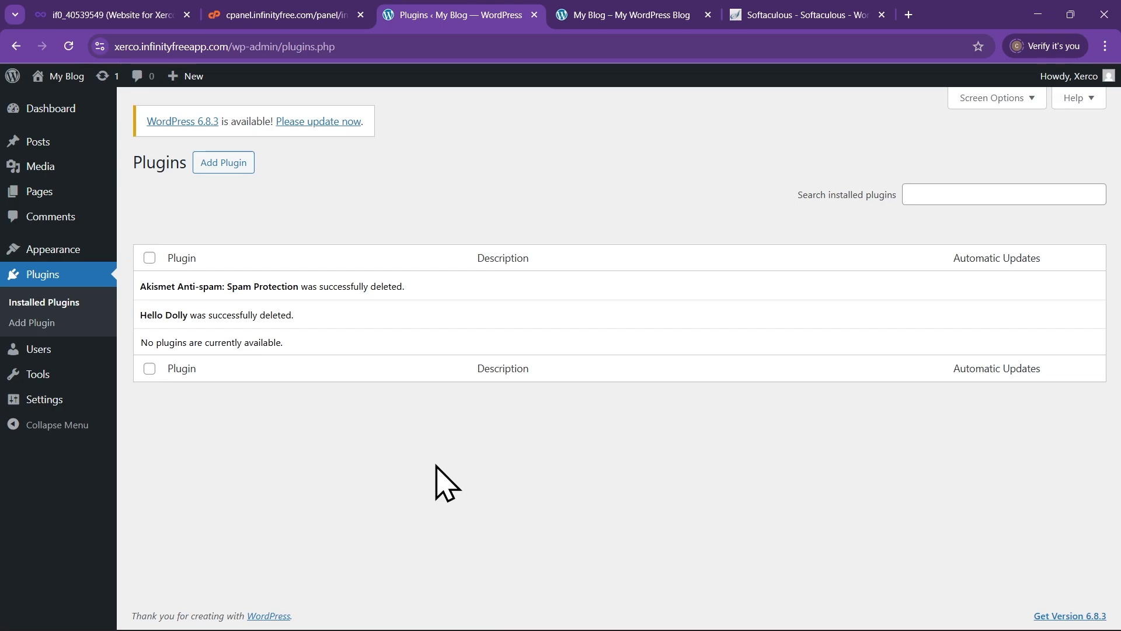
In General Settings, change the Site Title from My Blog to Xerco
{"action": "left_click", "coordinate": [51, 401]}
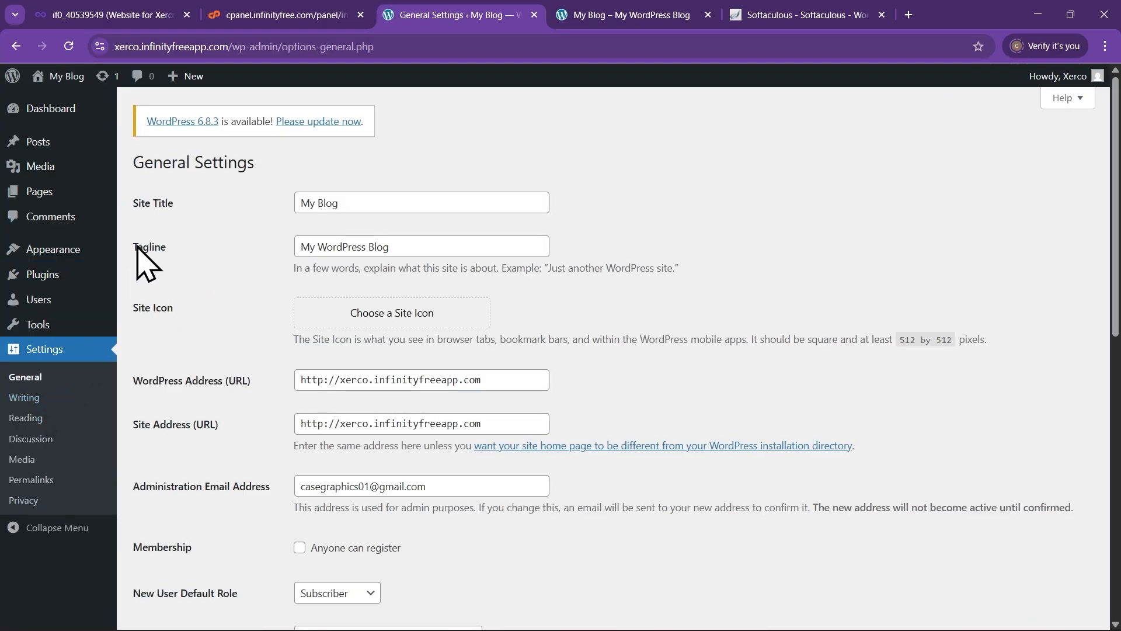
{"action": "left_click", "coordinate": [394, 207]}
{"action": "left_click_drag", "start_coordinate": [380, 208], "coordinate": [273, 195]}
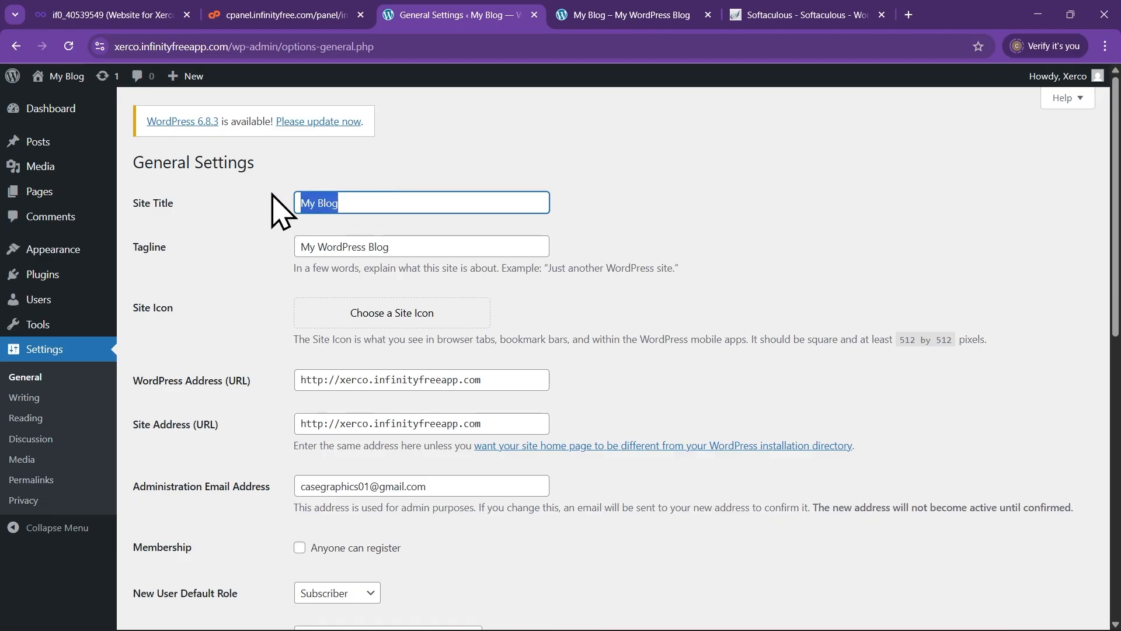
{"action": "type", "text": "X"}
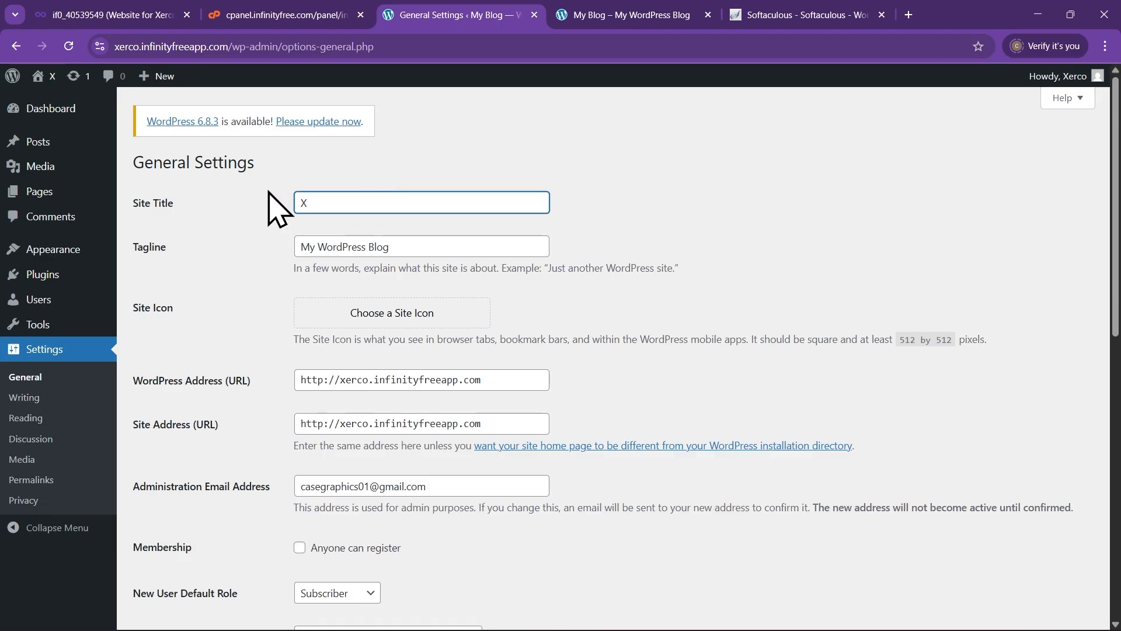
{"action": "type", "text": "er"}
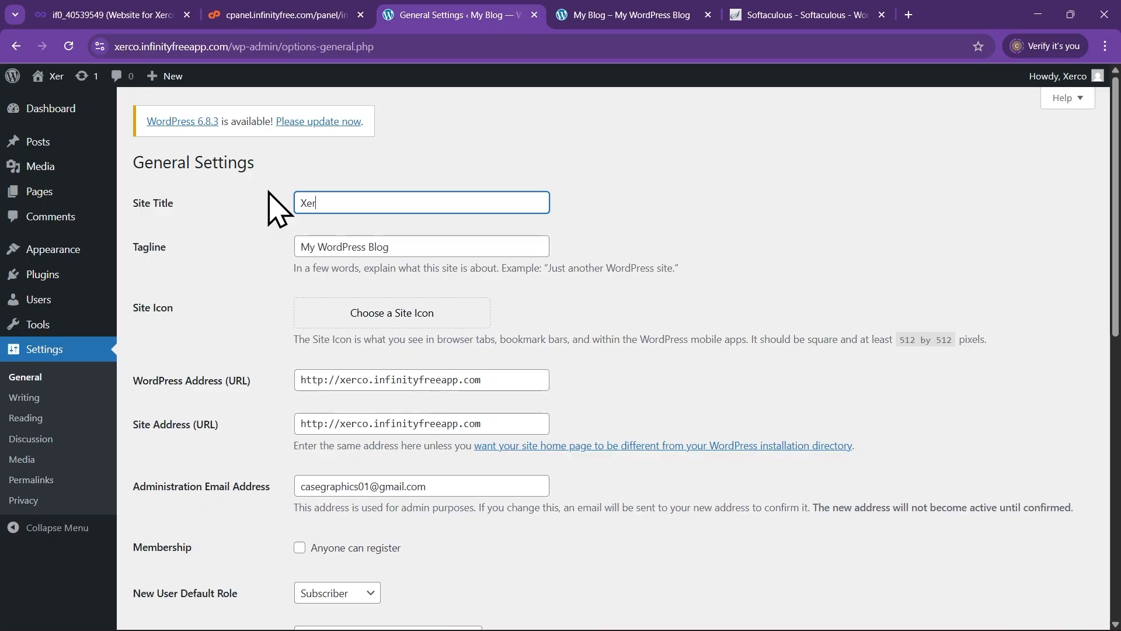
{"action": "type", "text": "co"}
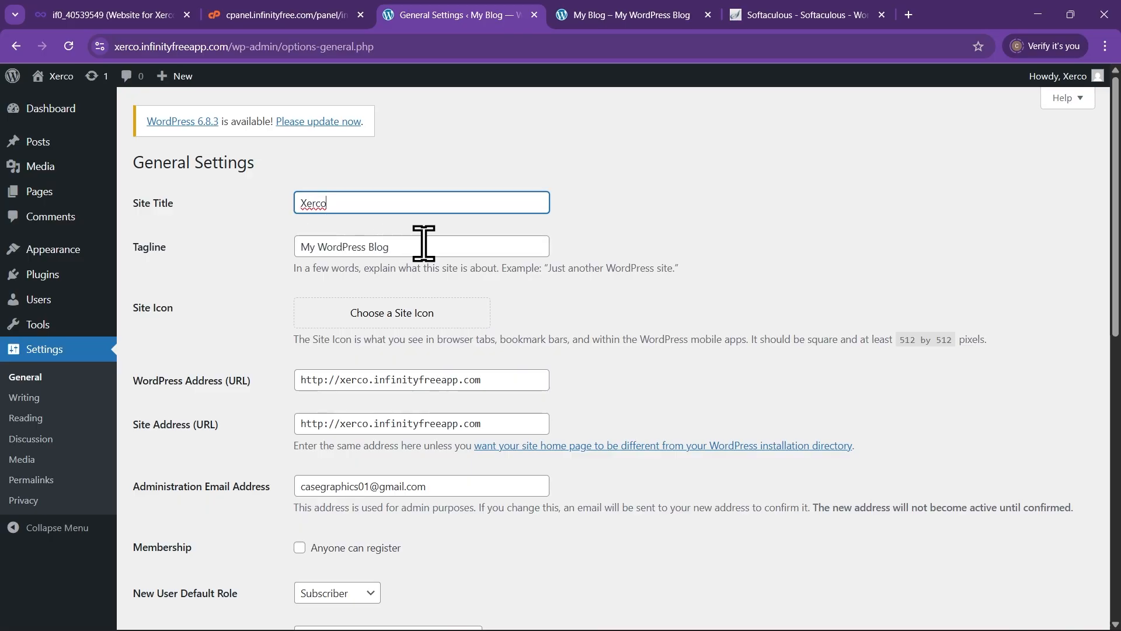
Set the tagline to 'Creative Agency | Branding | Web design Agency' and save
{"action": "left_click", "coordinate": [432, 245]}
{"action": "left_click_drag", "start_coordinate": [430, 245], "coordinate": [310, 243]}
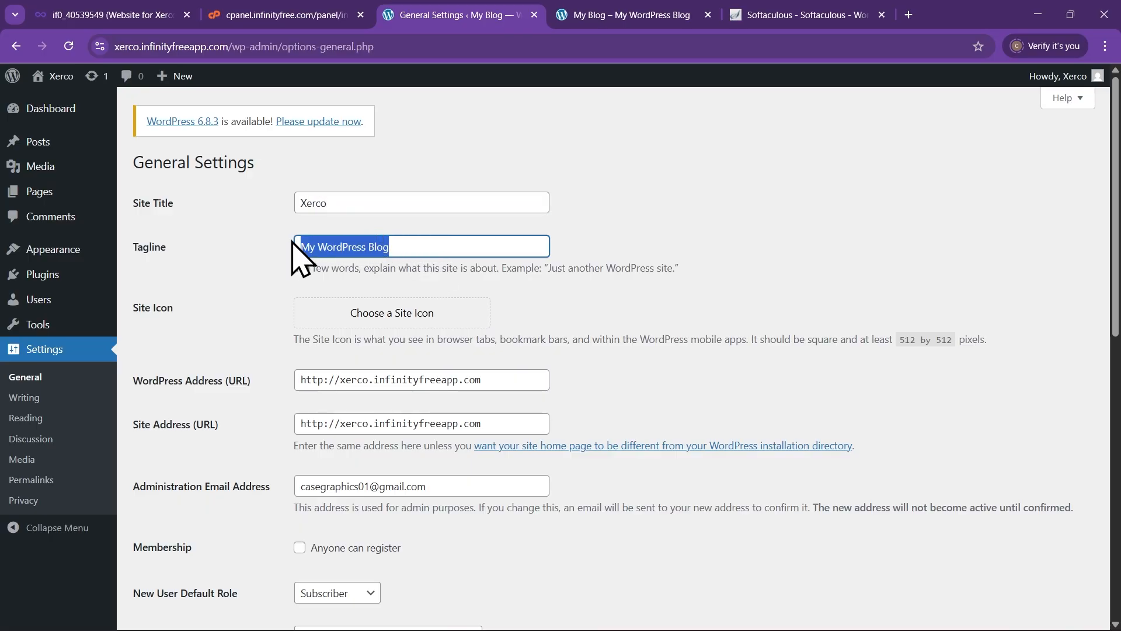
{"action": "key", "text": "BackSpace"}
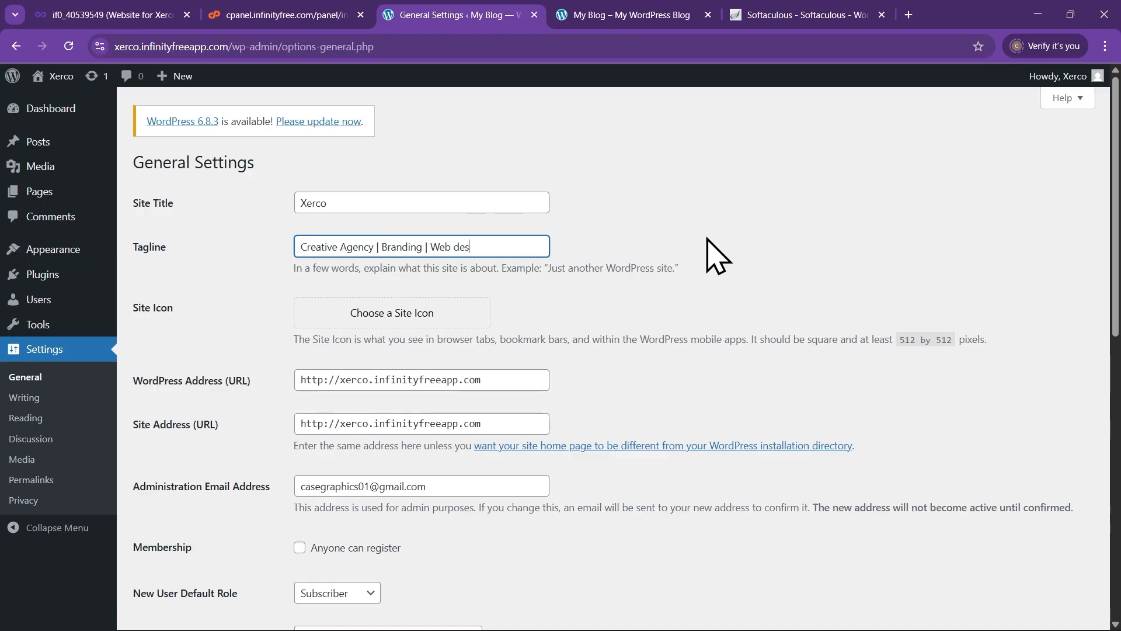
{"action": "type", "text": "ign Agency"}
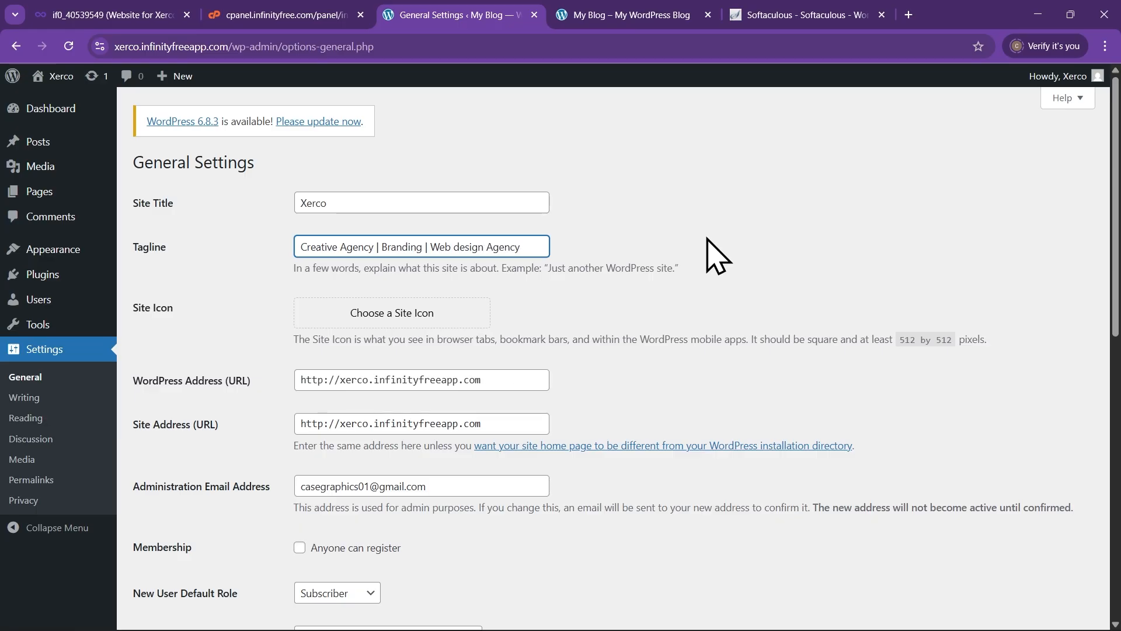
{"action": "left_click", "coordinate": [779, 194]}
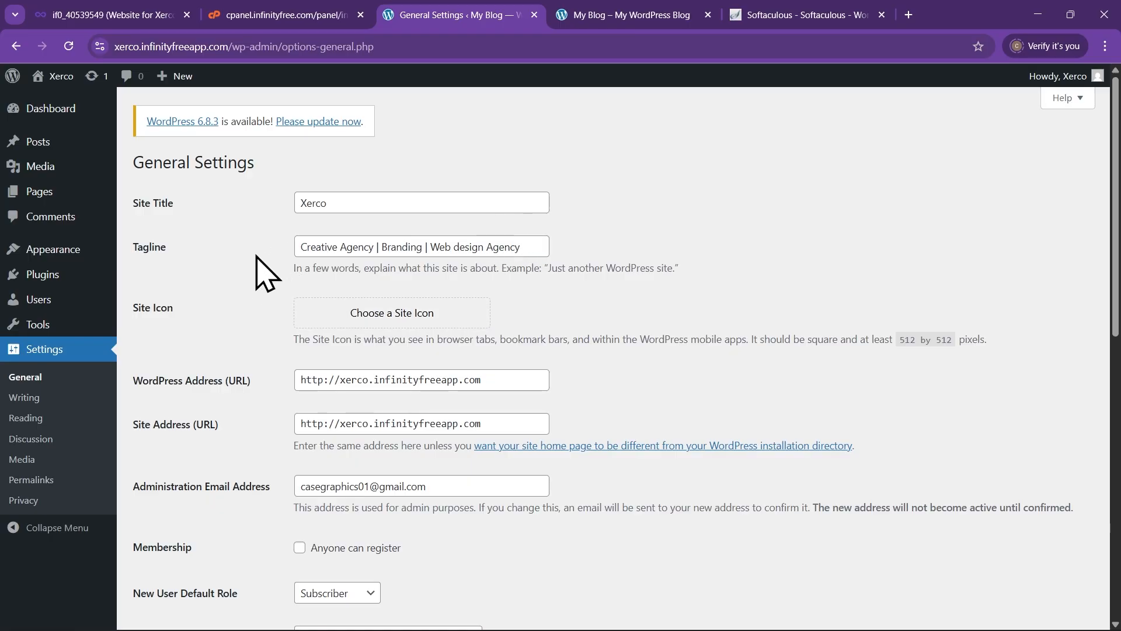
{"action": "scroll", "coordinate": [362, 230], "scroll_direction": "down", "scroll_amount": 1}
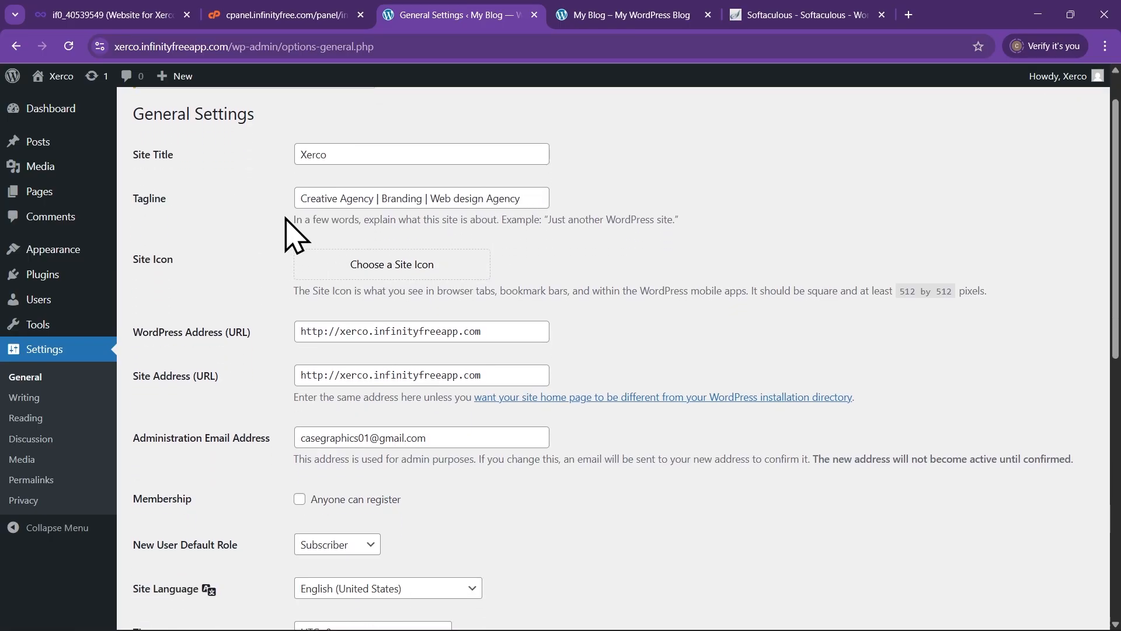
{"action": "scroll", "coordinate": [281, 304], "scroll_direction": "down", "scroll_amount": 10}
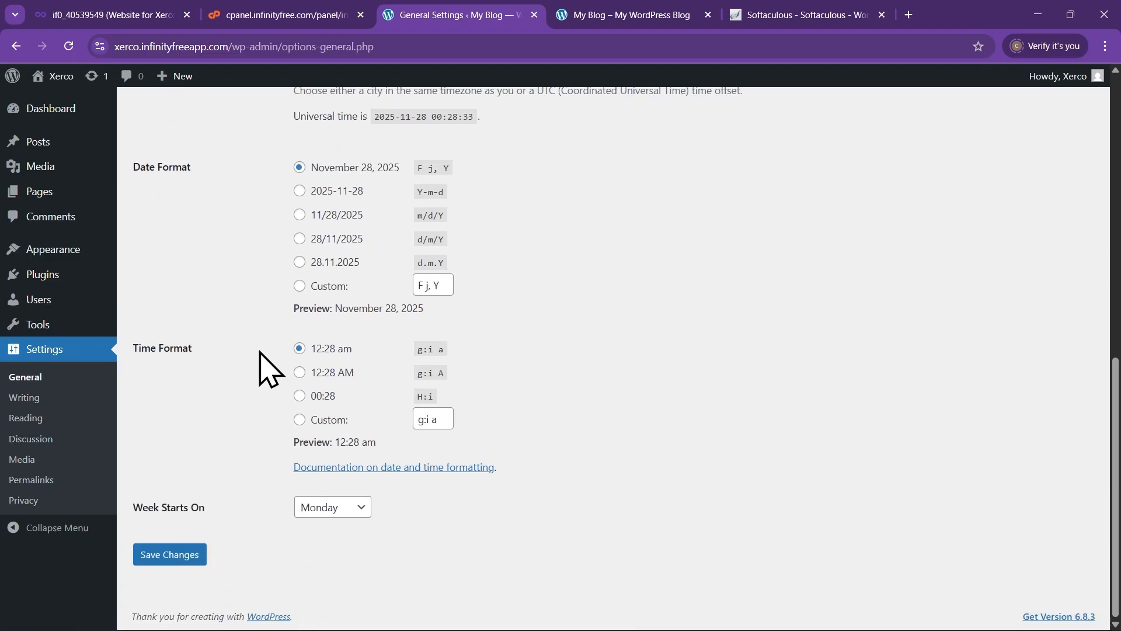
{"action": "left_click", "coordinate": [192, 561]}
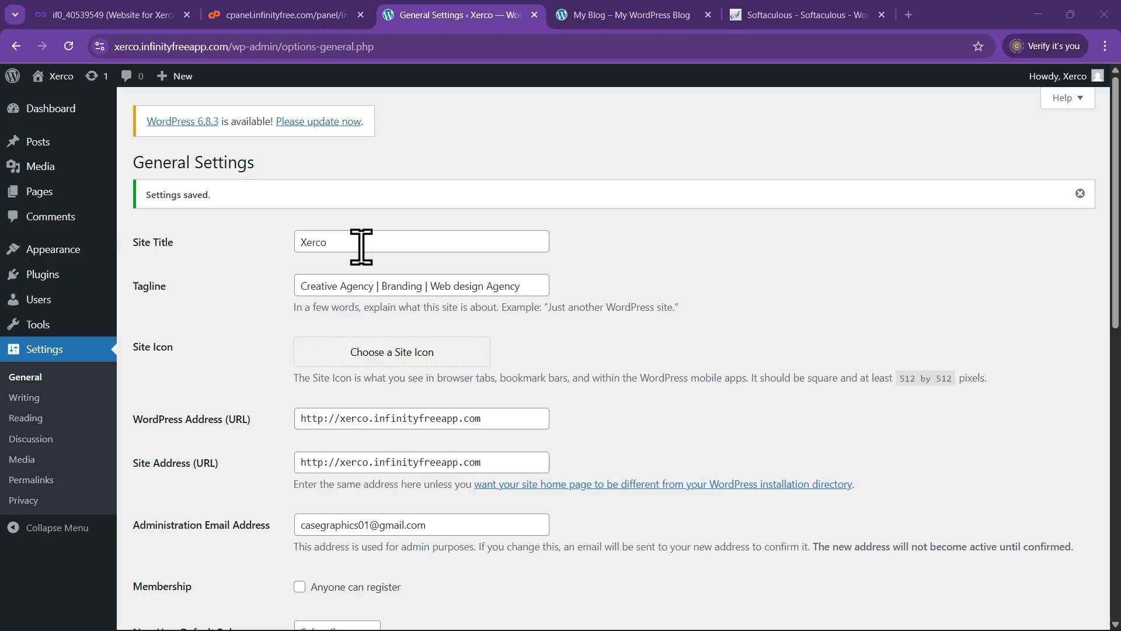
{"action": "mouse_move", "coordinate": [98, 258]}
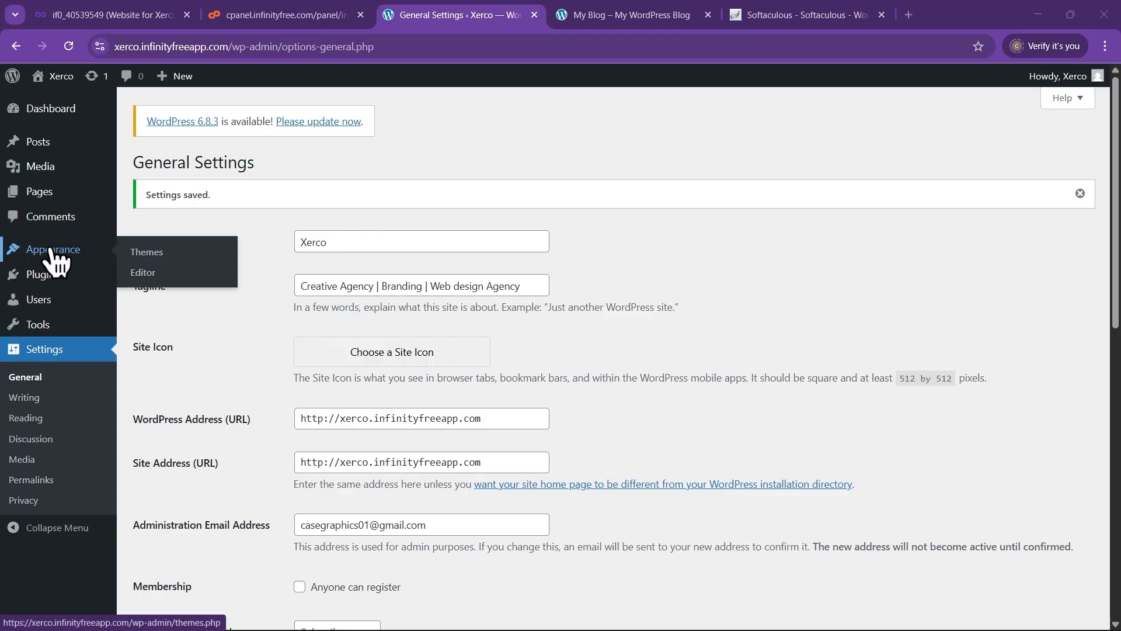
Search Add Themes for 'Blocksy' and install the Blocksy theme
{"action": "left_click", "coordinate": [157, 256]}
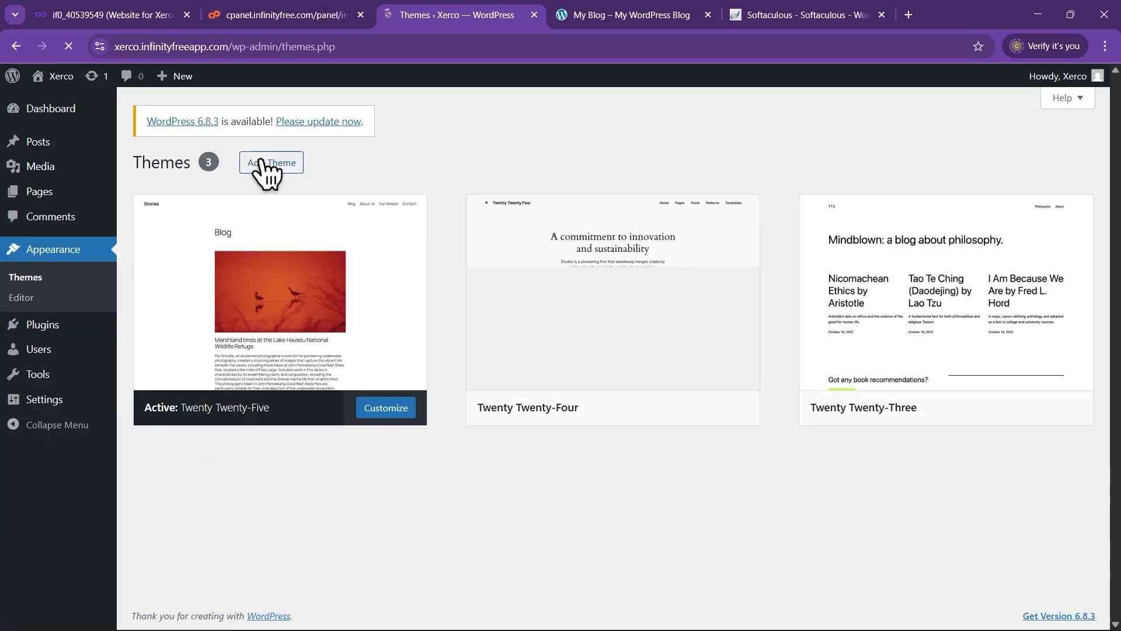
{"action": "left_click", "coordinate": [279, 170]}
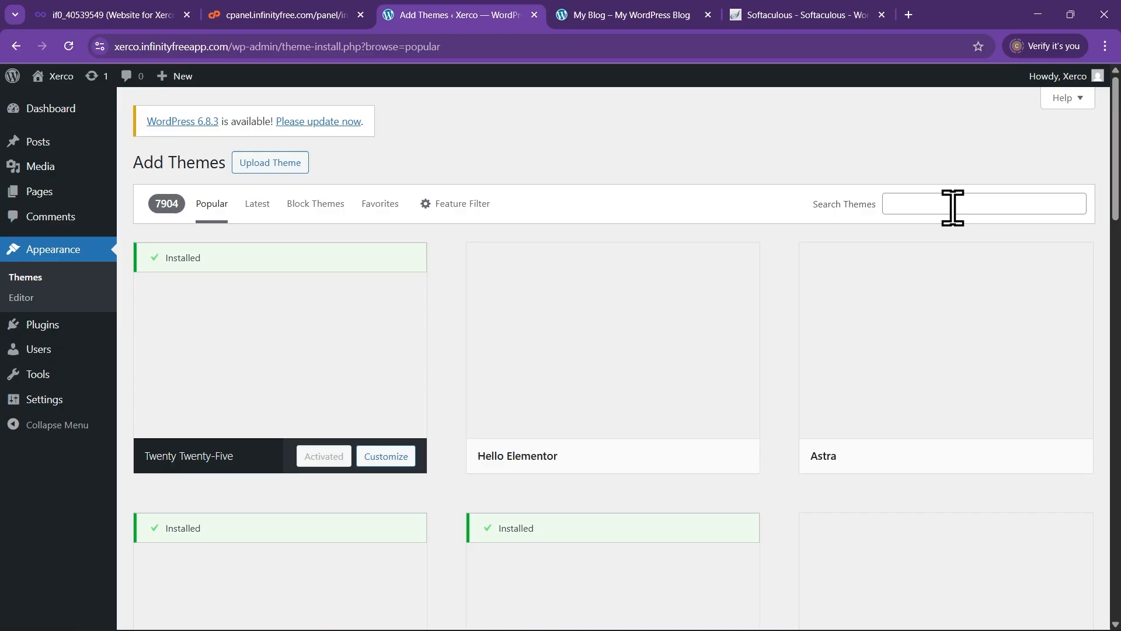
{"action": "left_click", "coordinate": [955, 208]}
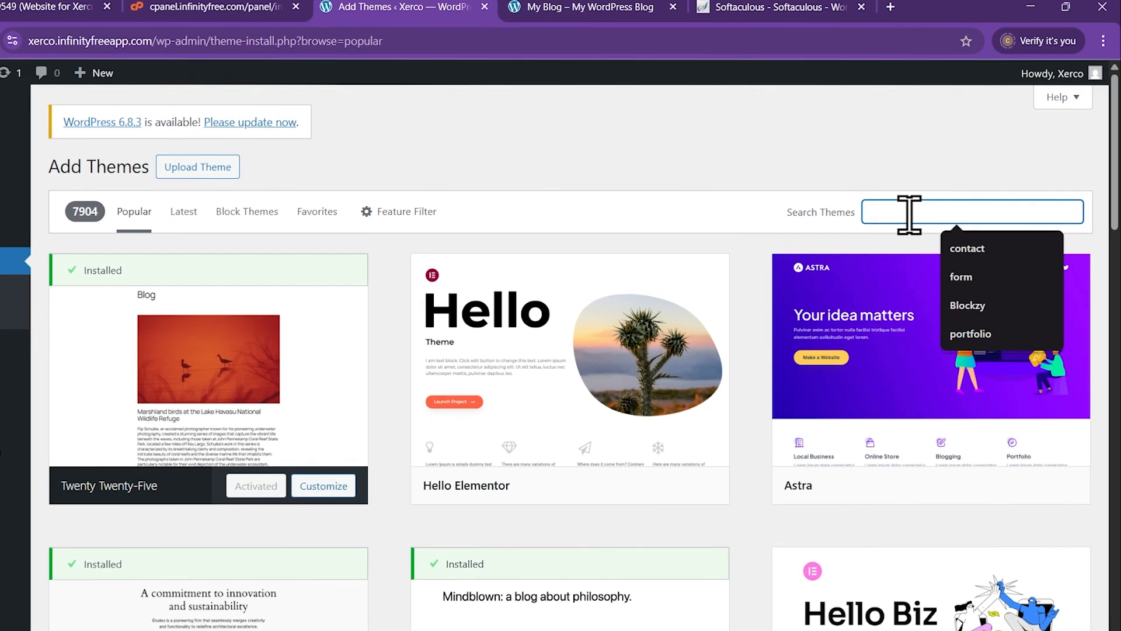
{"action": "type", "text": "Bloc"}
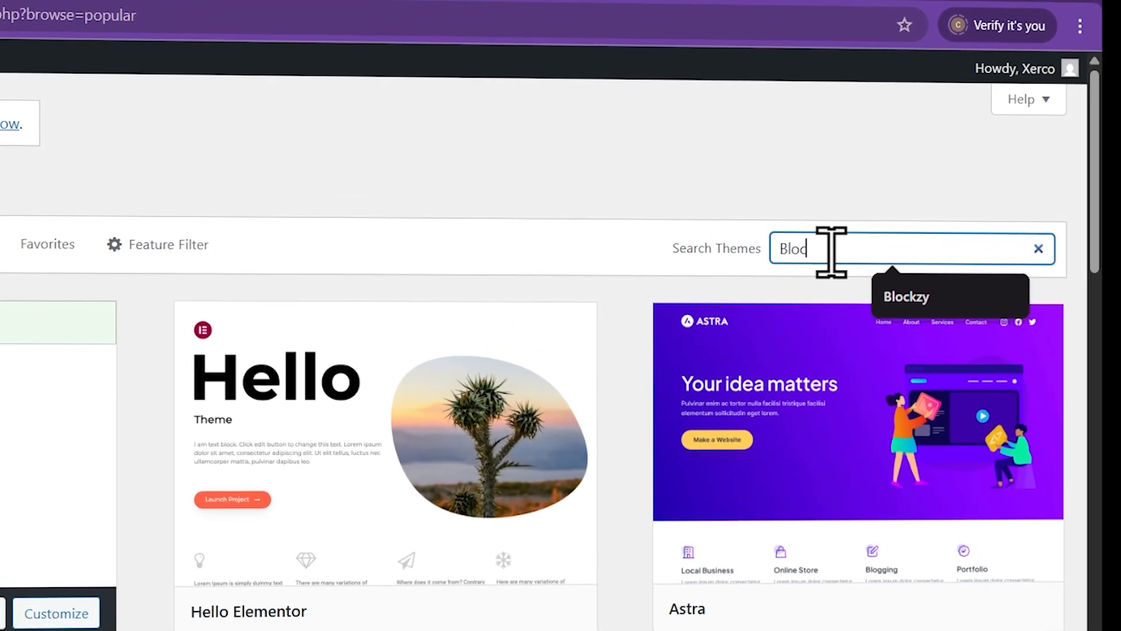
{"action": "type", "text": "ksy"}
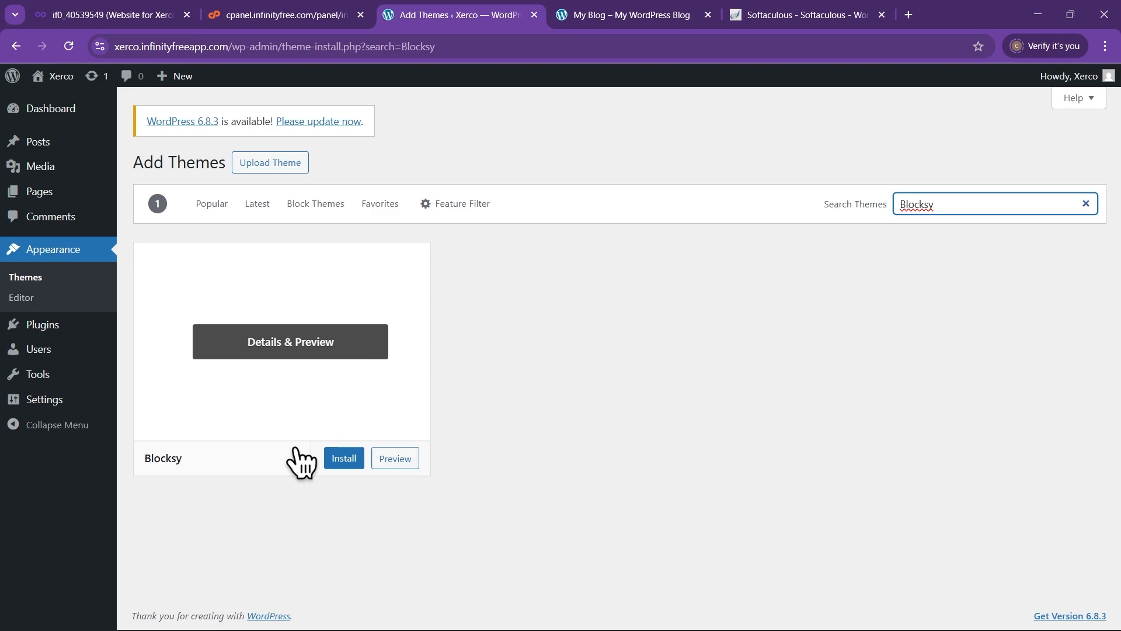
{"action": "left_click", "coordinate": [340, 461]}
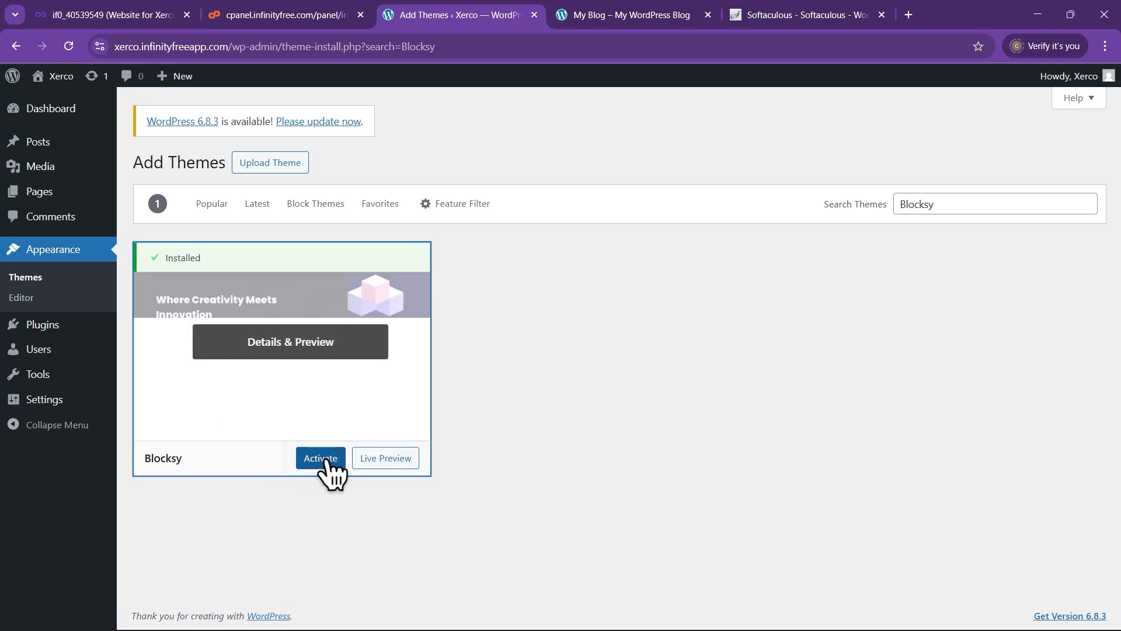
Activate the installed Blocksy theme
{"action": "left_click", "coordinate": [325, 461]}
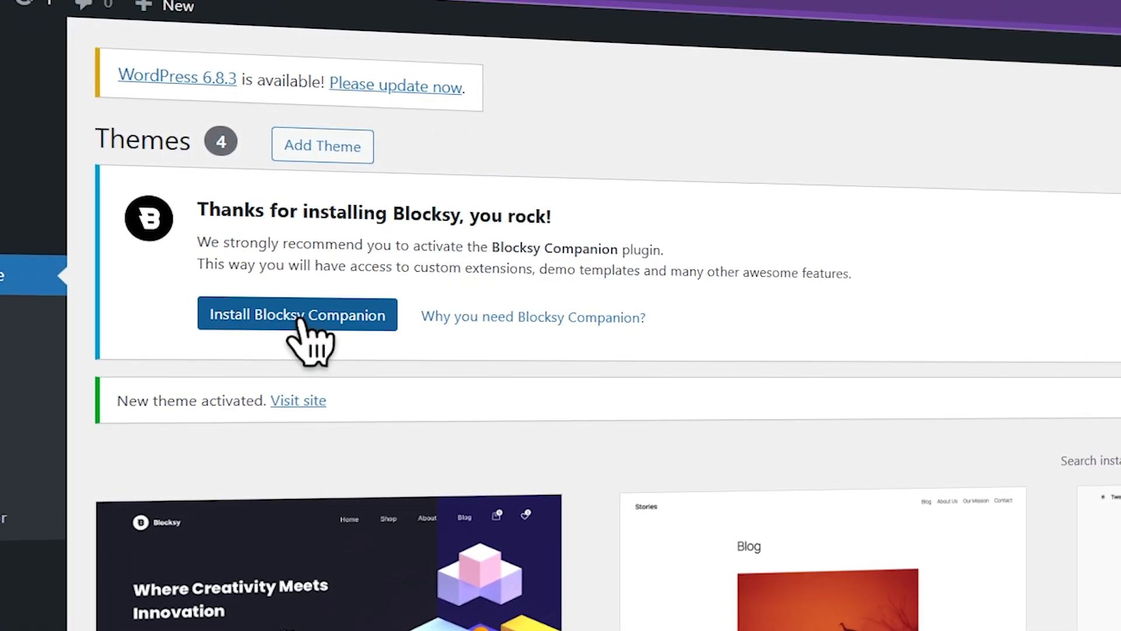
Install Blocksy Companion from the welcome notice to reach the Blocksy dashboard
{"action": "left_click", "coordinate": [328, 310]}
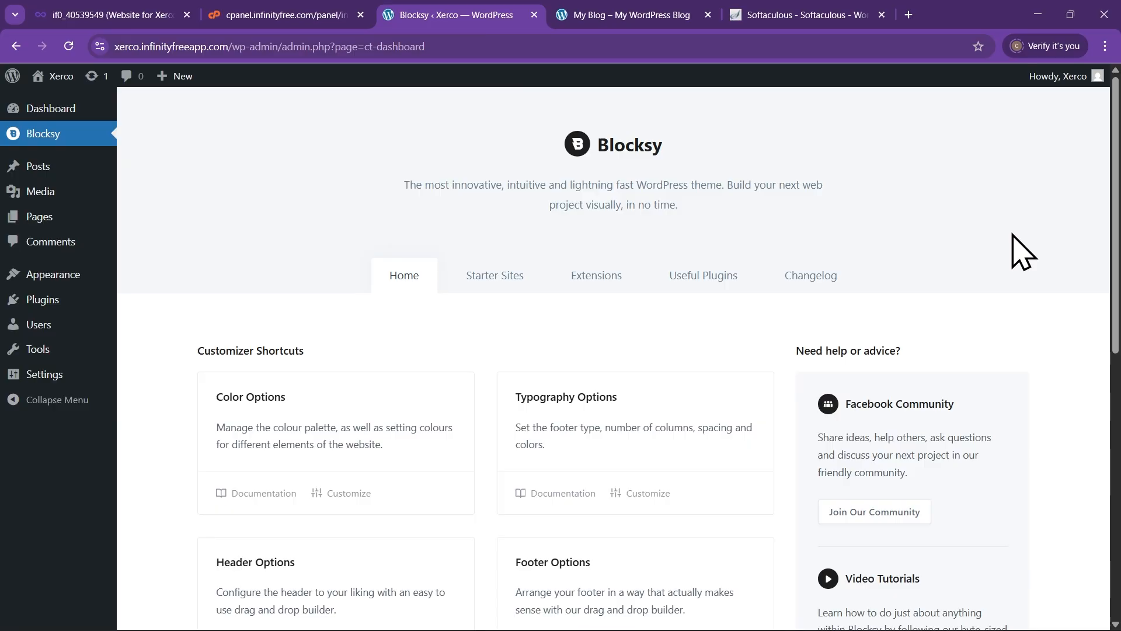
Open Starter Sites and scroll past Yogi, Homi and Tasty to the Business demo
{"action": "left_click", "coordinate": [498, 278]}
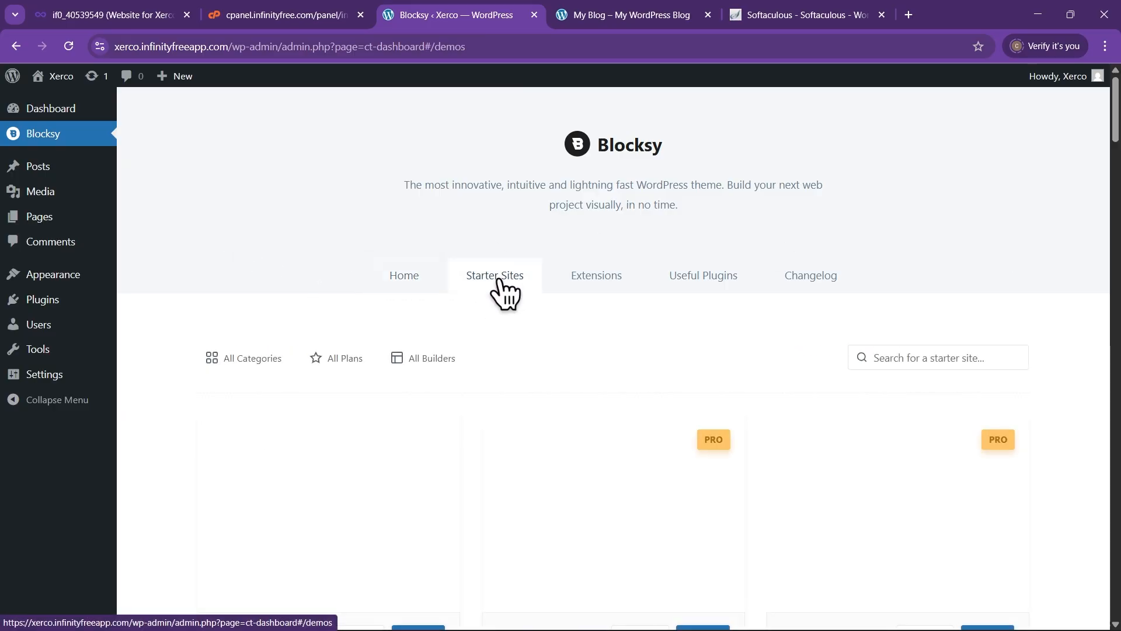
{"action": "scroll", "coordinate": [718, 257], "scroll_direction": "down", "scroll_amount": 4}
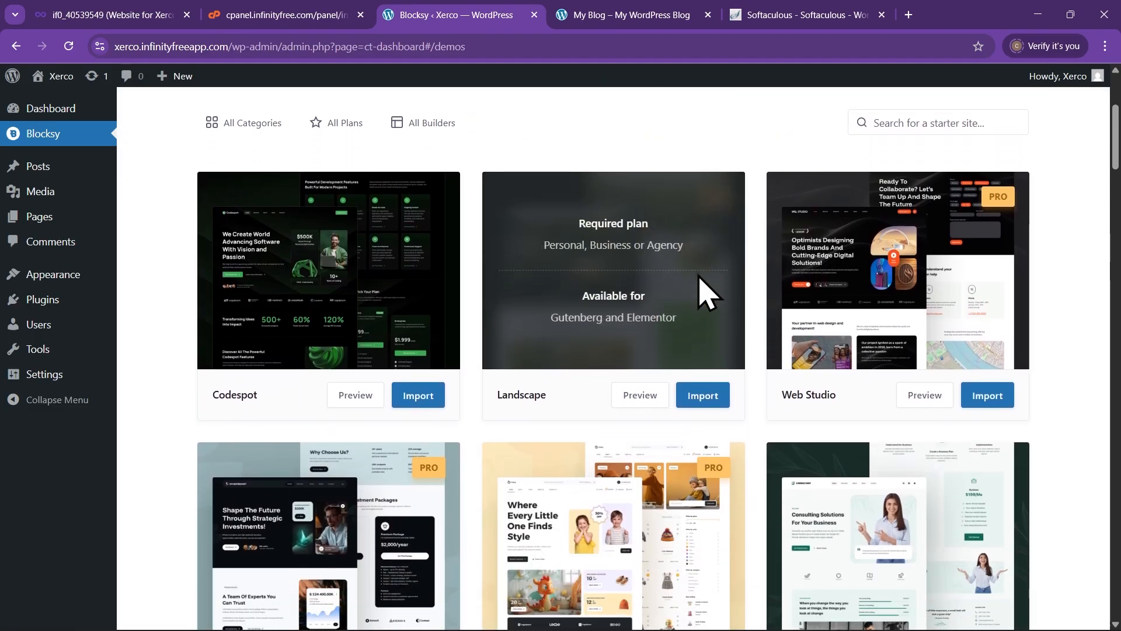
{"action": "scroll", "coordinate": [705, 290], "scroll_direction": "down", "scroll_amount": 7}
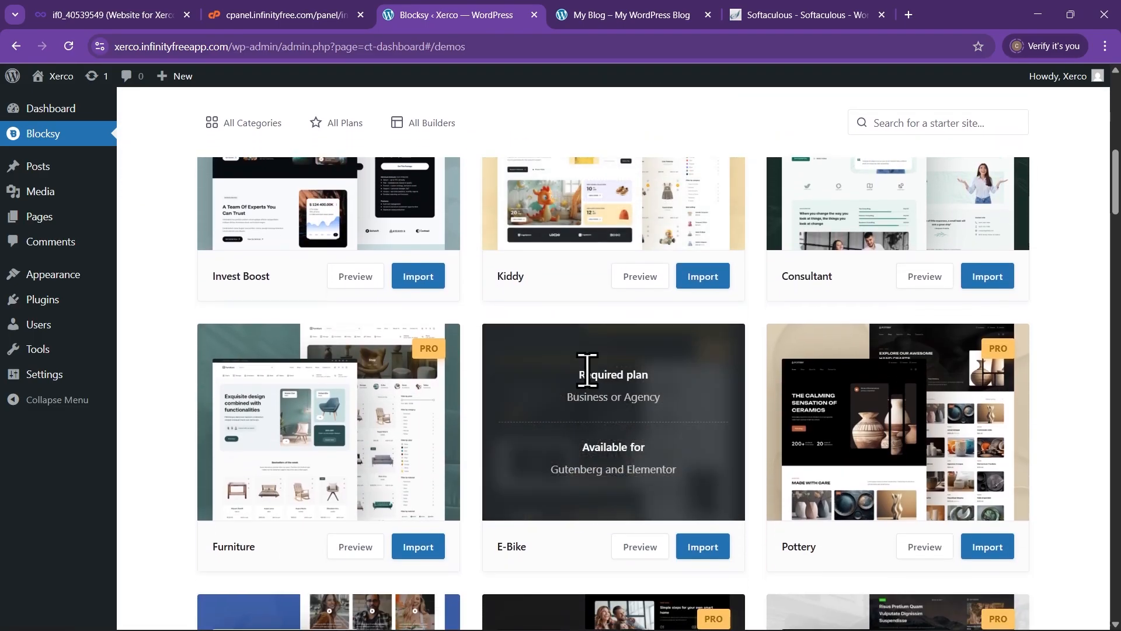
{"action": "scroll", "coordinate": [361, 396], "scroll_direction": "up", "scroll_amount": 1}
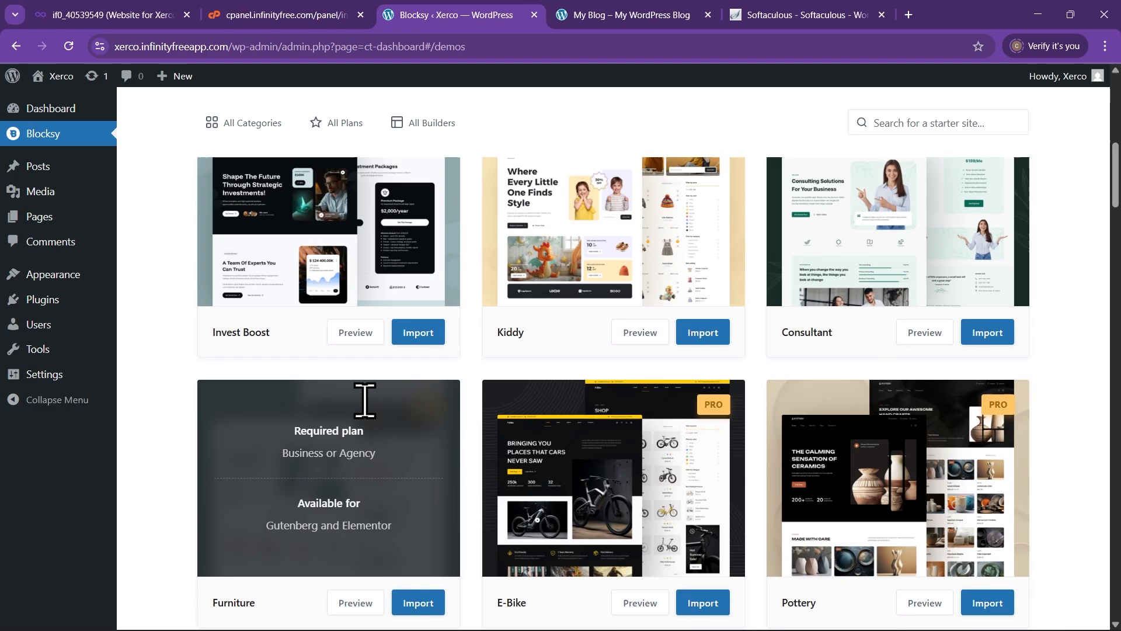
{"action": "scroll", "coordinate": [666, 420], "scroll_direction": "up", "scroll_amount": 2}
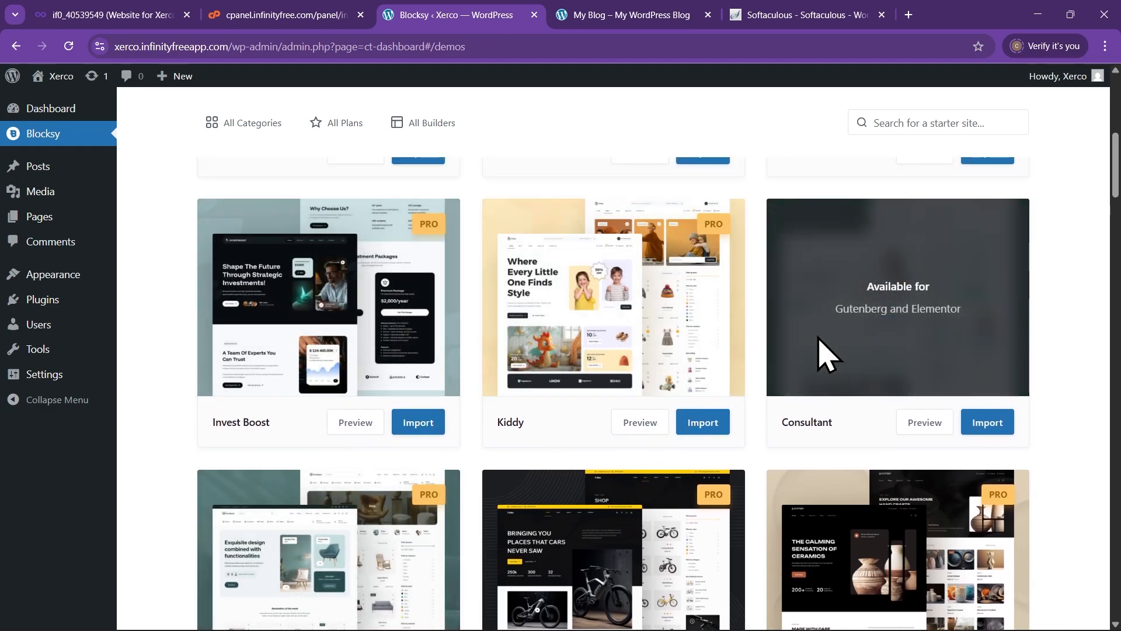
{"action": "scroll", "coordinate": [643, 403], "scroll_direction": "down", "scroll_amount": 3}
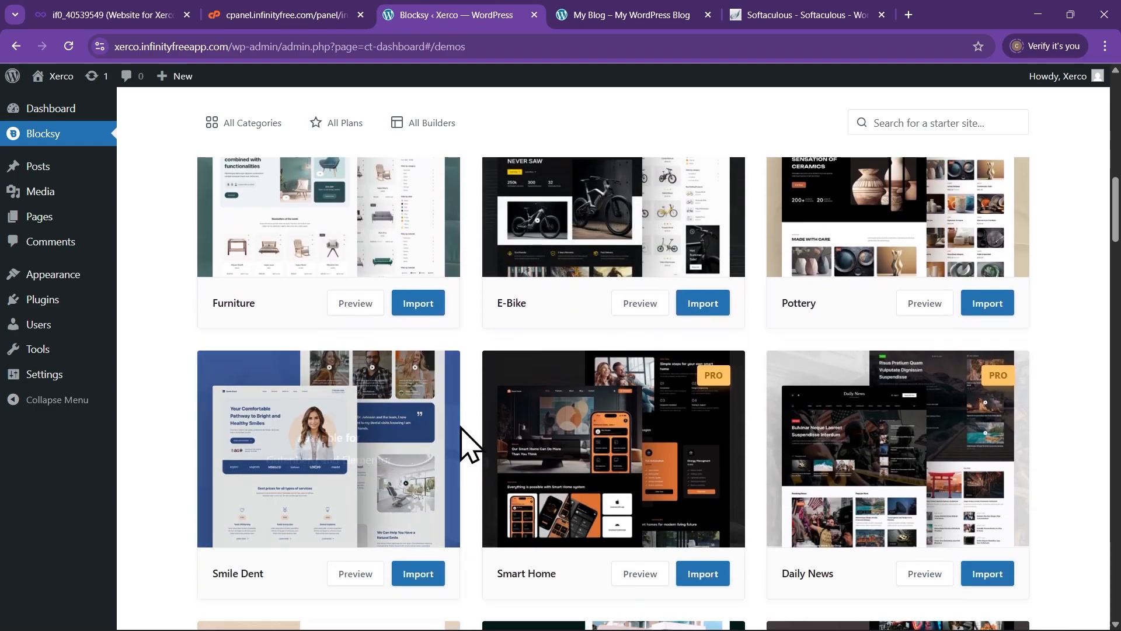
{"action": "scroll", "coordinate": [467, 444], "scroll_direction": "down", "scroll_amount": 3}
{"action": "scroll", "coordinate": [456, 441], "scroll_direction": "down", "scroll_amount": 2}
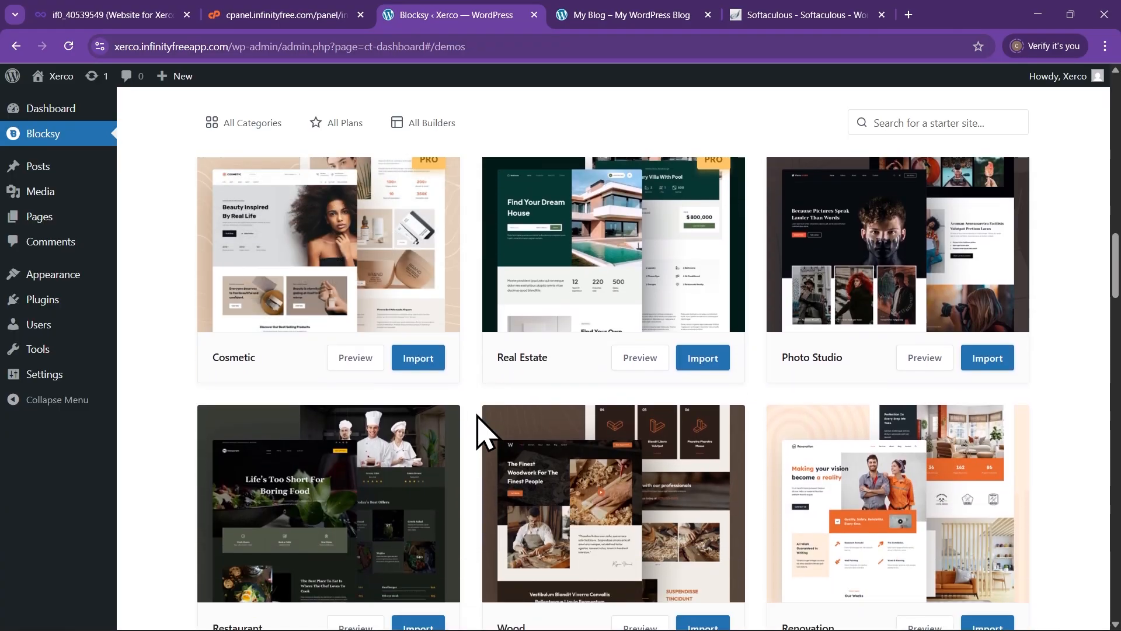
{"action": "scroll", "coordinate": [473, 420], "scroll_direction": "down", "scroll_amount": 2}
{"action": "scroll", "coordinate": [478, 442], "scroll_direction": "down", "scroll_amount": 2}
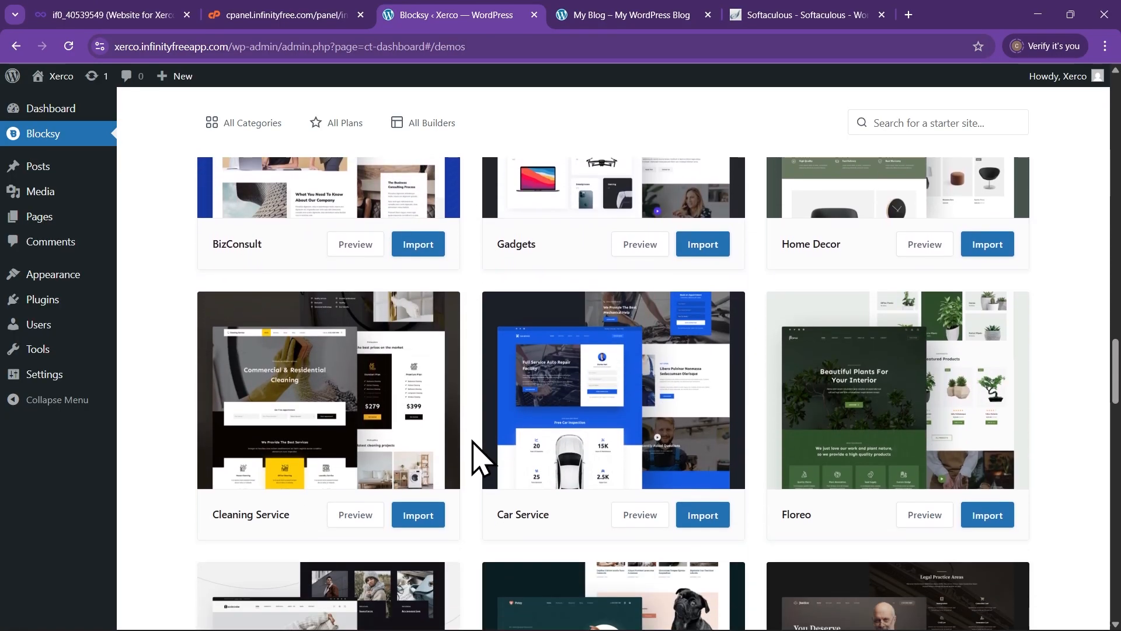
{"action": "scroll", "coordinate": [483, 457], "scroll_direction": "down", "scroll_amount": 2}
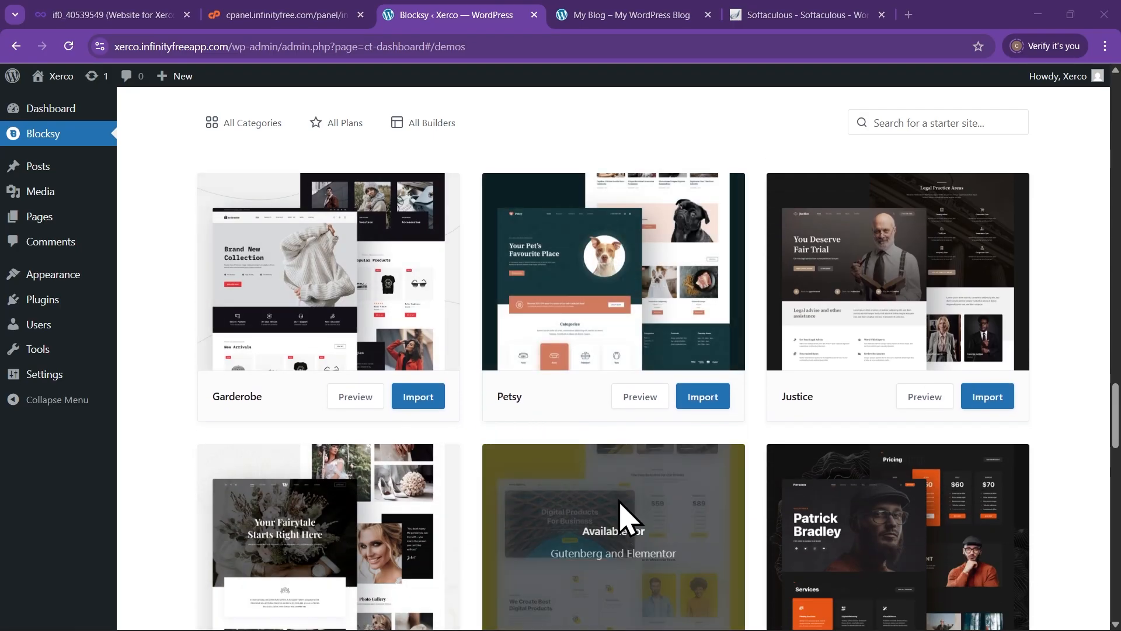
{"action": "scroll", "coordinate": [621, 513], "scroll_direction": "down", "scroll_amount": 9}
{"action": "scroll", "coordinate": [472, 410], "scroll_direction": "down", "scroll_amount": 5}
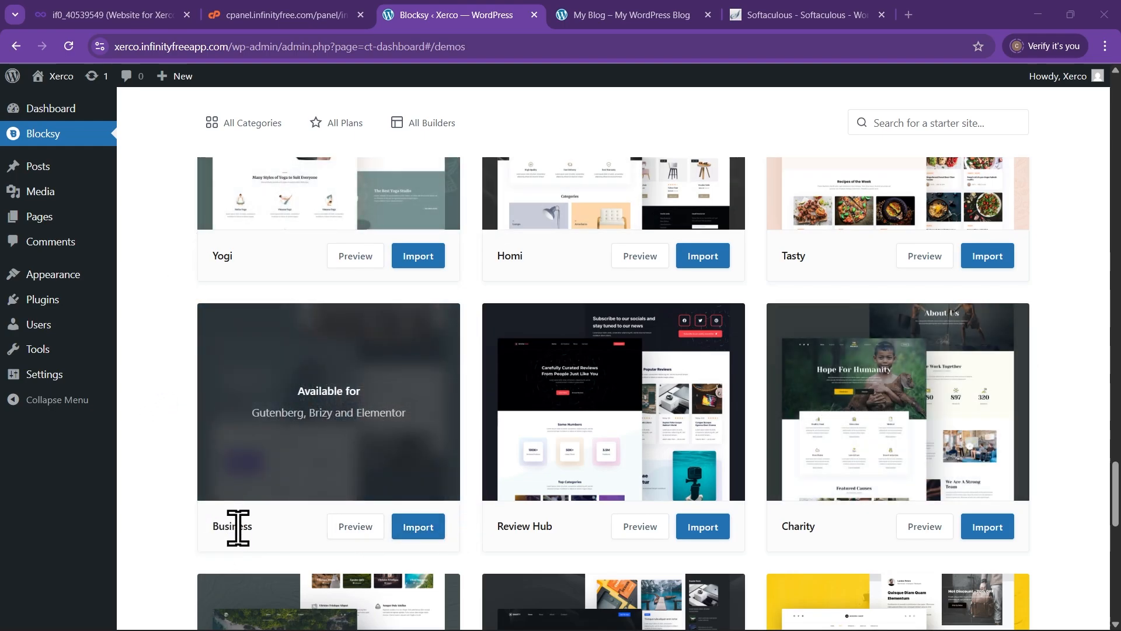
Import Business with Elementor, keeping all content and installing Elementor and WPForms
{"action": "left_click", "coordinate": [418, 527]}
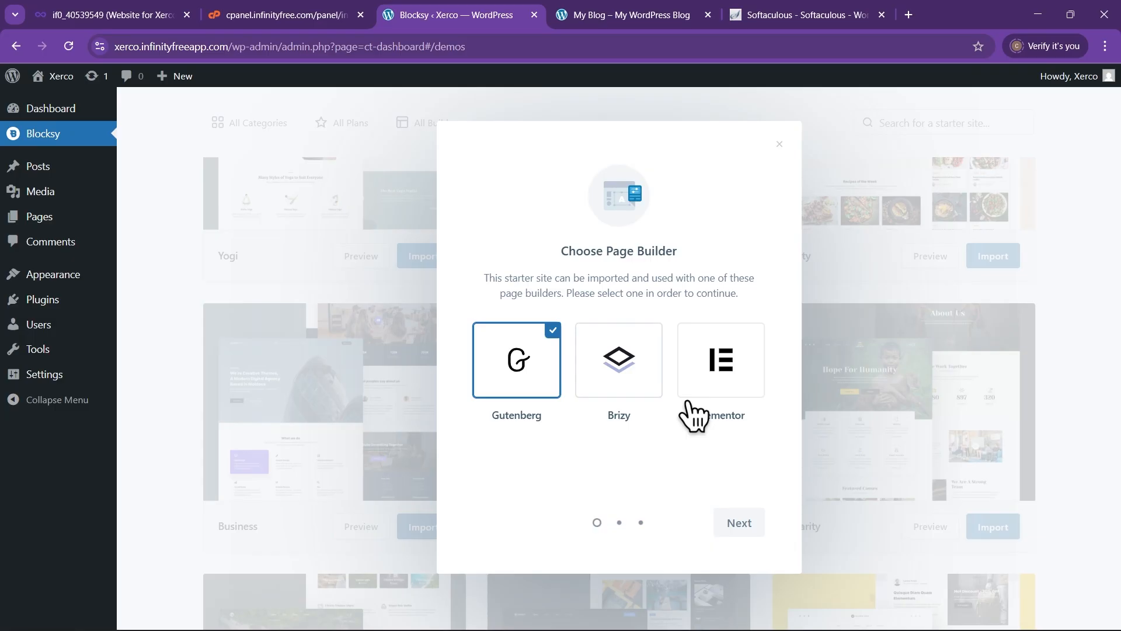
{"action": "left_click", "coordinate": [733, 367]}
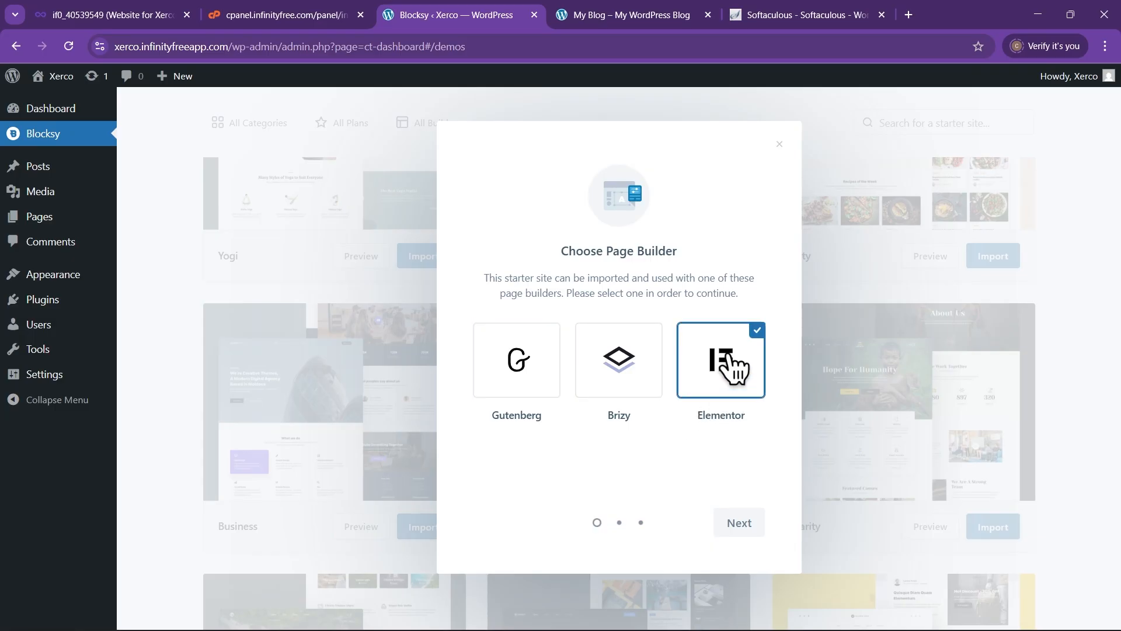
{"action": "left_click", "coordinate": [740, 524]}
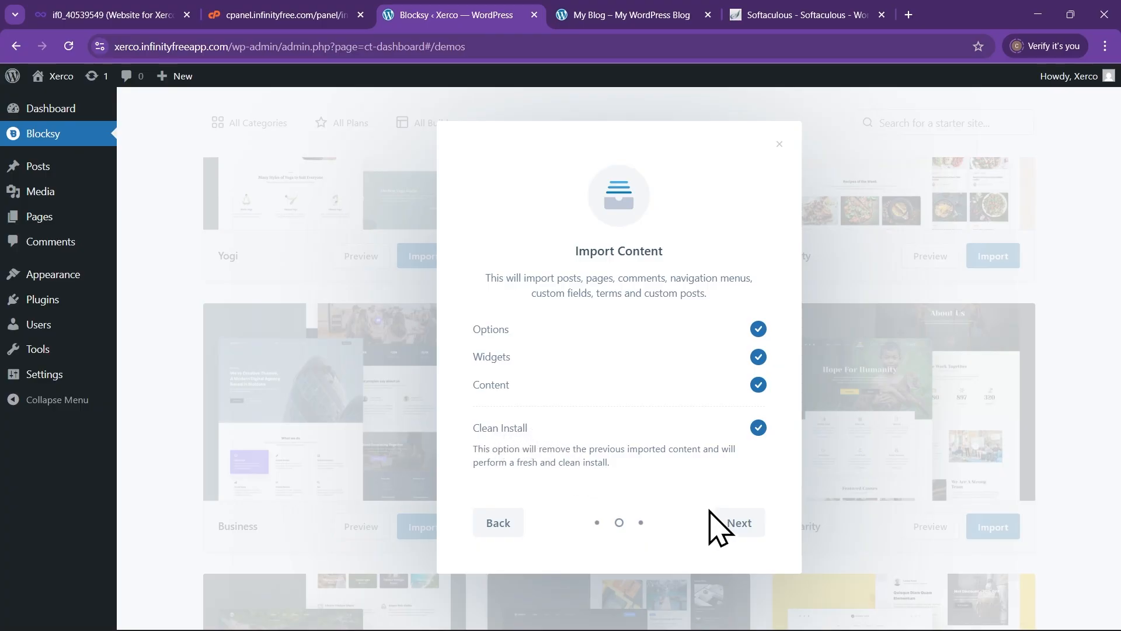
{"action": "left_click", "coordinate": [739, 523]}
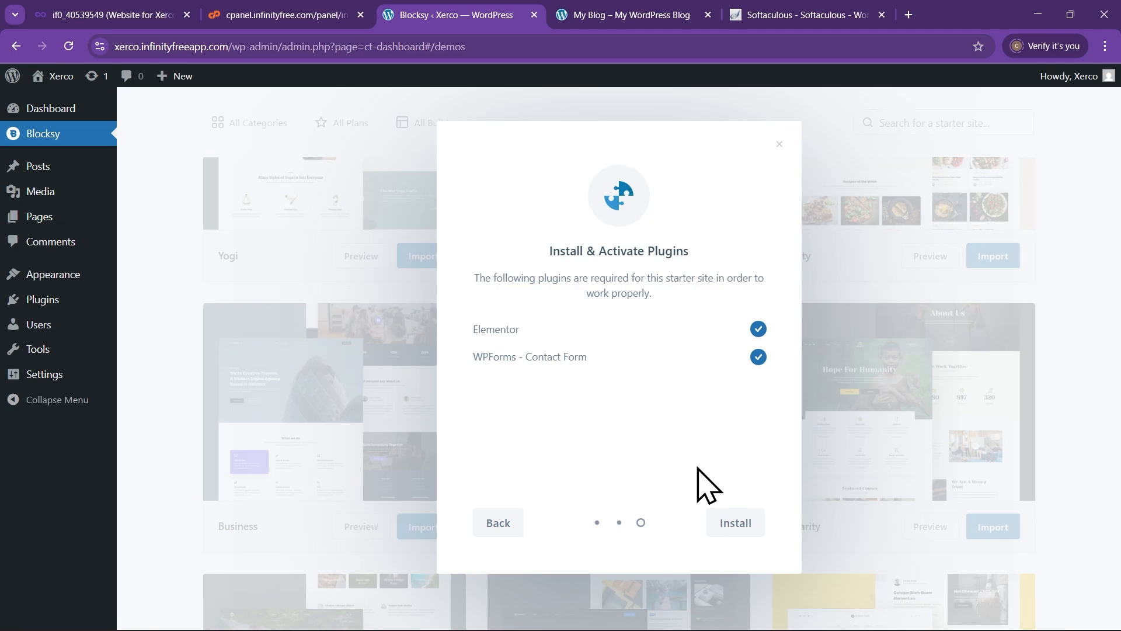
{"action": "left_click", "coordinate": [739, 526]}
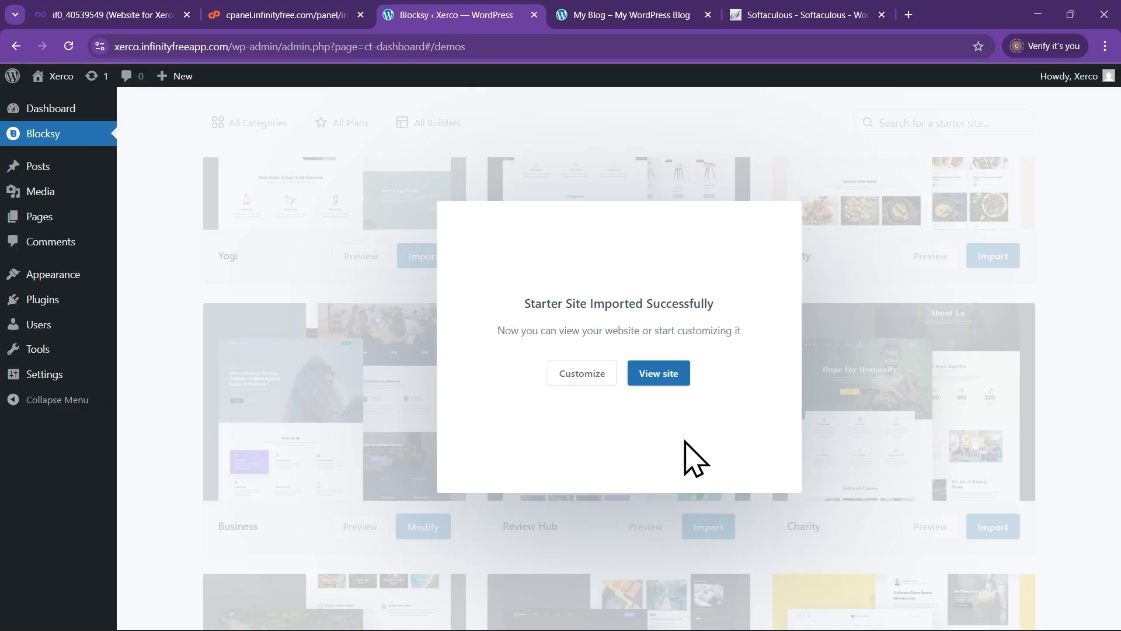
Open the finished Creative Minds homepage of the live Xerco site in a new tab
{"action": "left_click", "coordinate": [671, 377]}
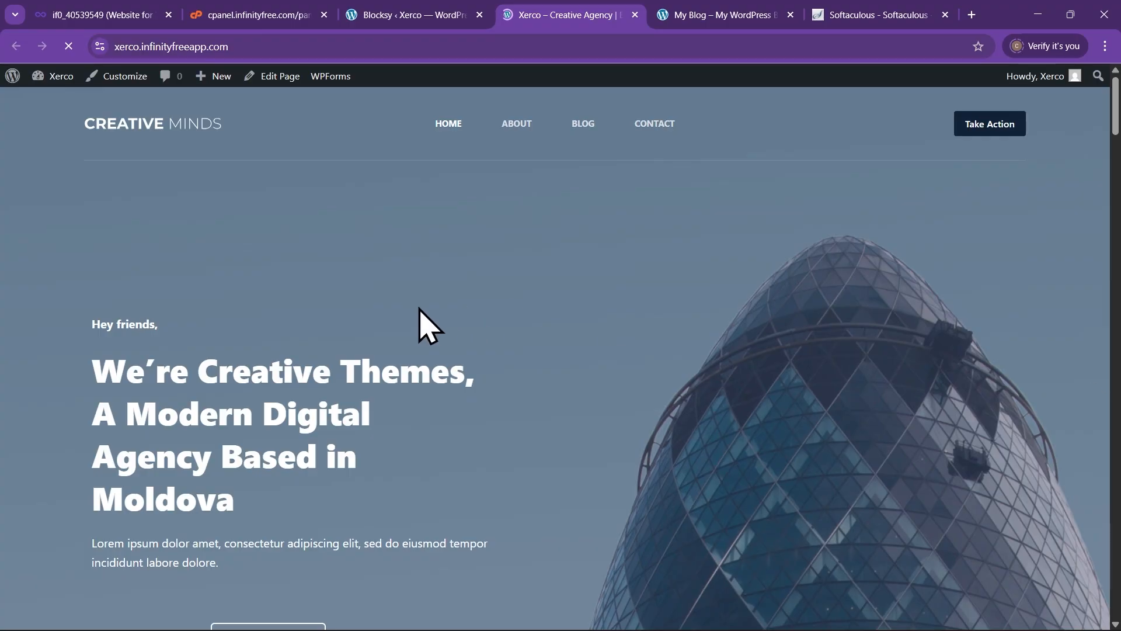
{"action": "scroll", "coordinate": [391, 294], "scroll_direction": "down", "scroll_amount": 2}
{"action": "scroll", "coordinate": [392, 295], "scroll_direction": "up", "scroll_amount": 2}
{"action": "scroll", "coordinate": [470, 311], "scroll_direction": "down", "scroll_amount": 3}
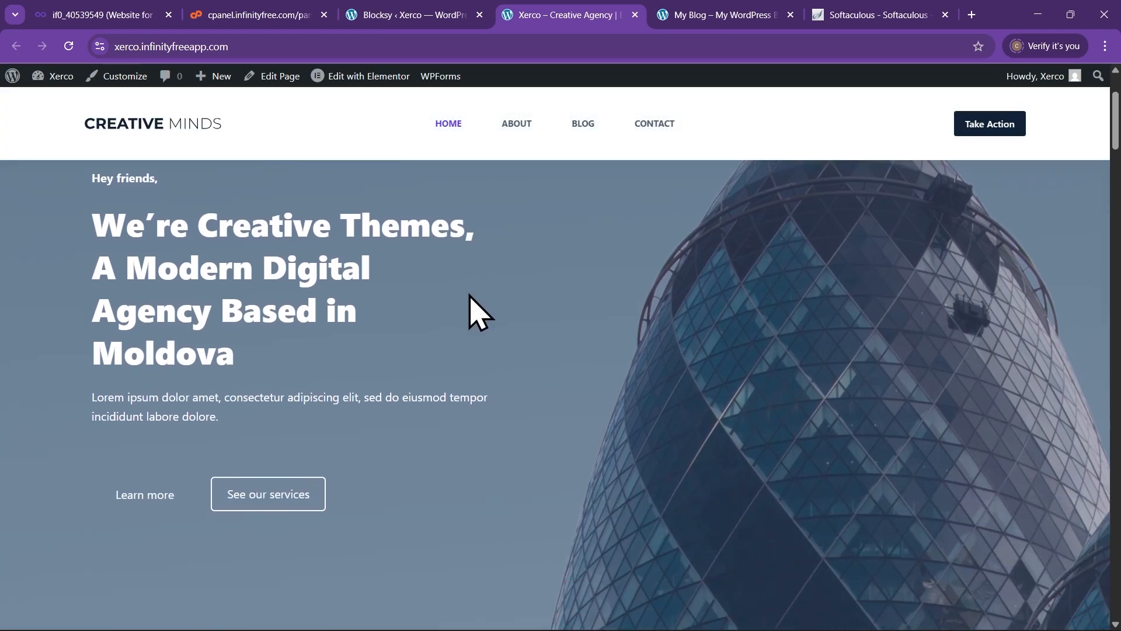
{"action": "scroll", "coordinate": [478, 313], "scroll_direction": "up", "scroll_amount": 3}
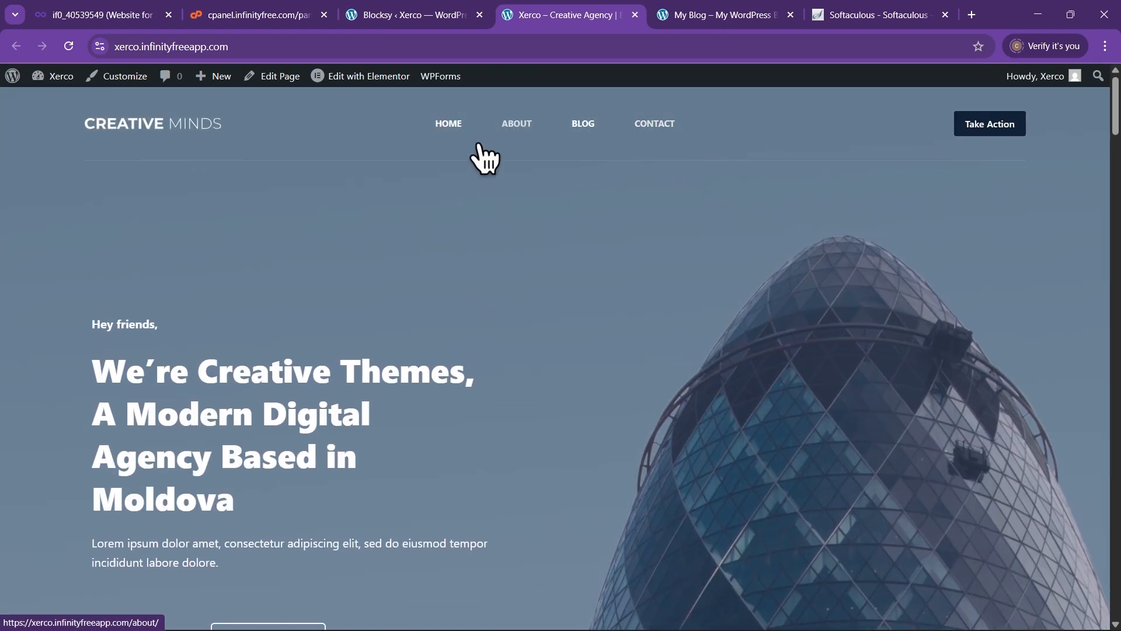
Scroll down through the imported homepage sections, then partway back up
{"action": "scroll", "coordinate": [522, 215], "scroll_direction": "down", "scroll_amount": 1}
{"action": "scroll", "coordinate": [517, 219], "scroll_direction": "down", "scroll_amount": 3}
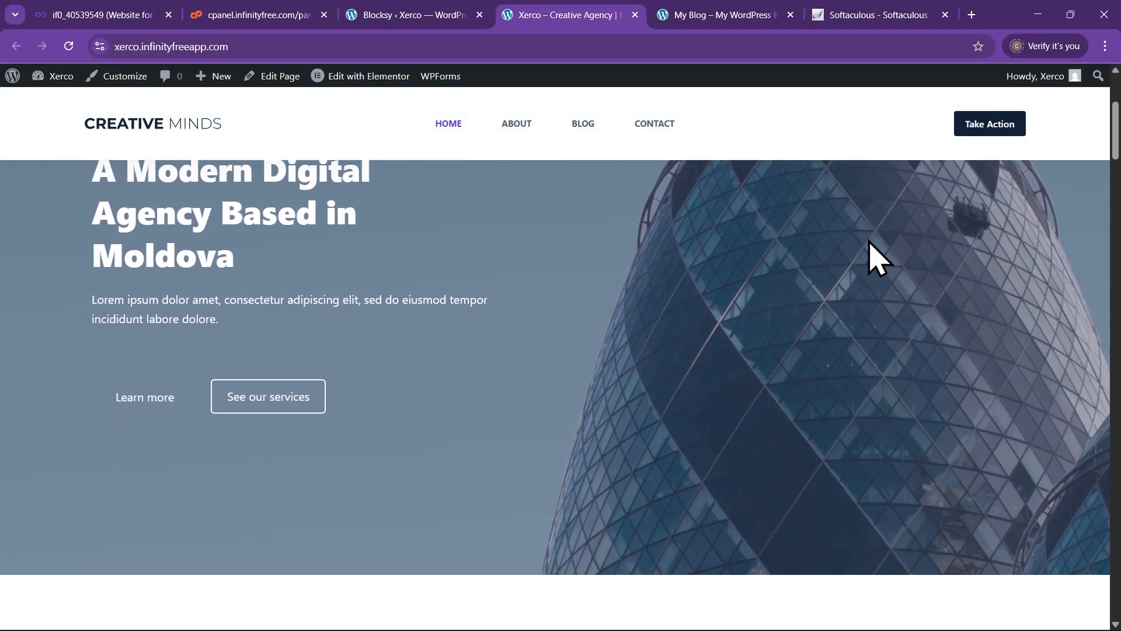
{"action": "scroll", "coordinate": [523, 479], "scroll_direction": "down", "scroll_amount": 3}
{"action": "scroll", "coordinate": [503, 286], "scroll_direction": "down", "scroll_amount": 6}
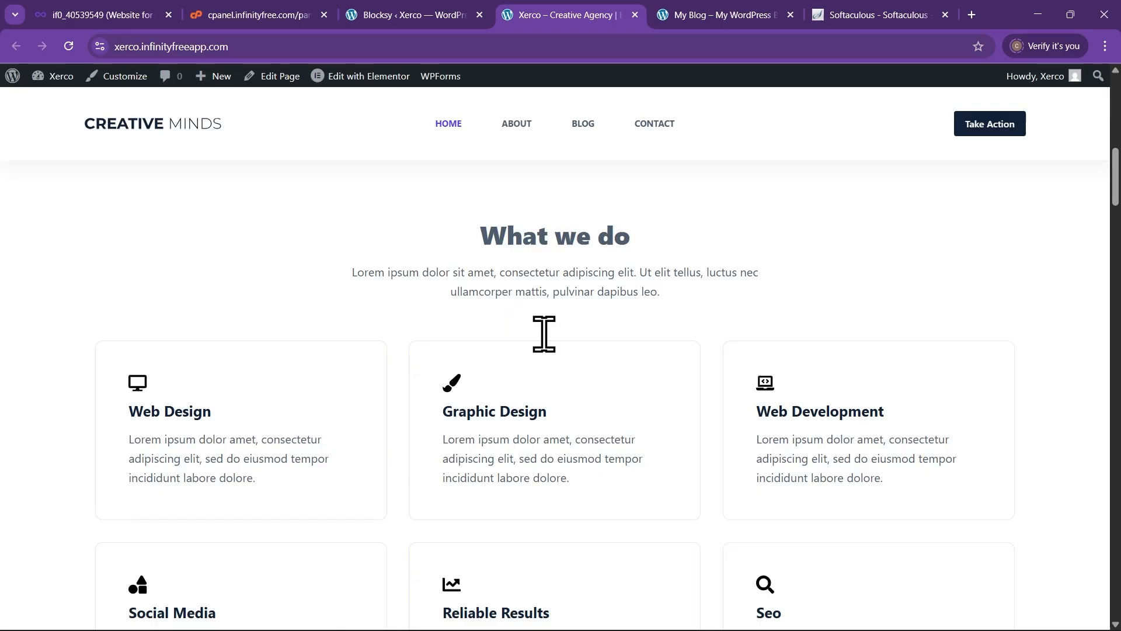
{"action": "scroll", "coordinate": [561, 403], "scroll_direction": "down", "scroll_amount": 2}
{"action": "scroll", "coordinate": [303, 444], "scroll_direction": "down", "scroll_amount": 10}
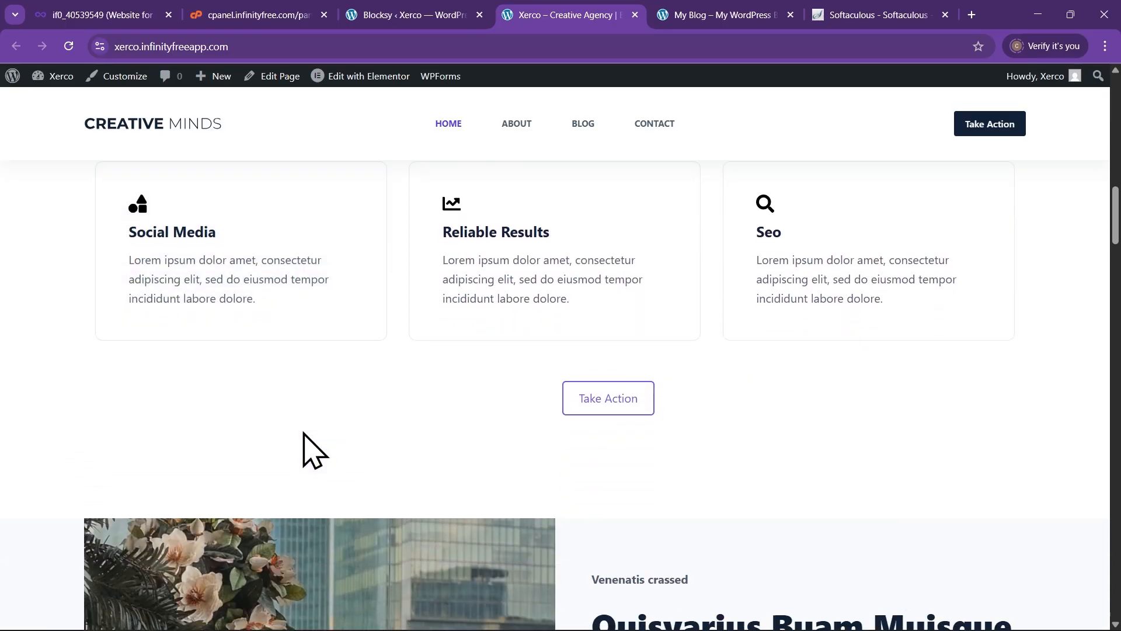
{"action": "scroll", "coordinate": [304, 453], "scroll_direction": "down", "scroll_amount": 12}
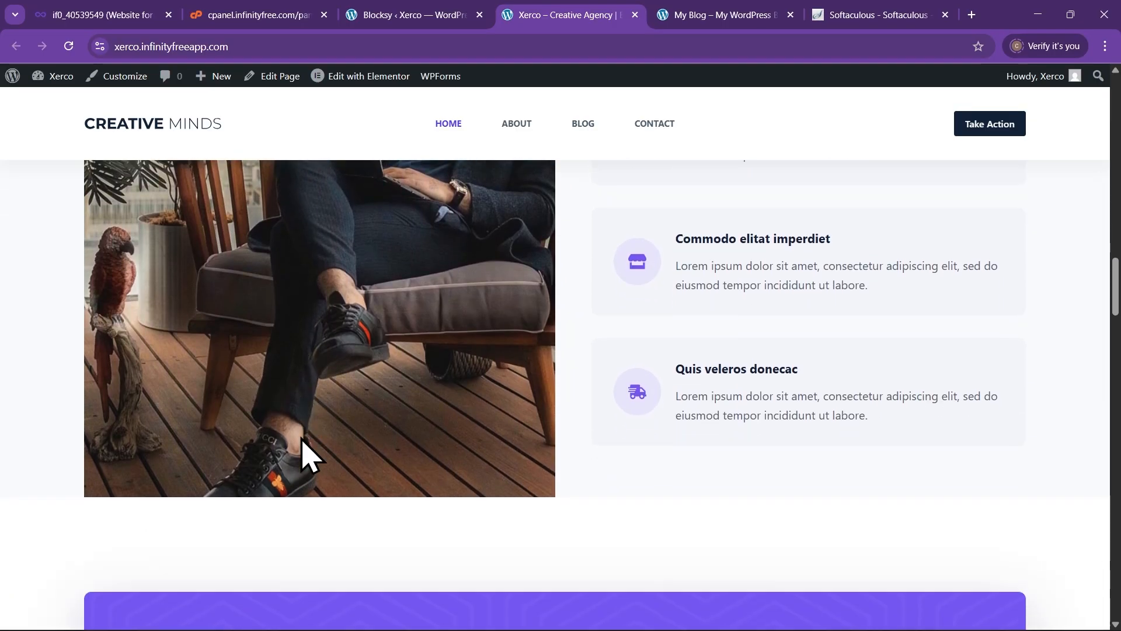
{"action": "scroll", "coordinate": [316, 450], "scroll_direction": "down", "scroll_amount": 14}
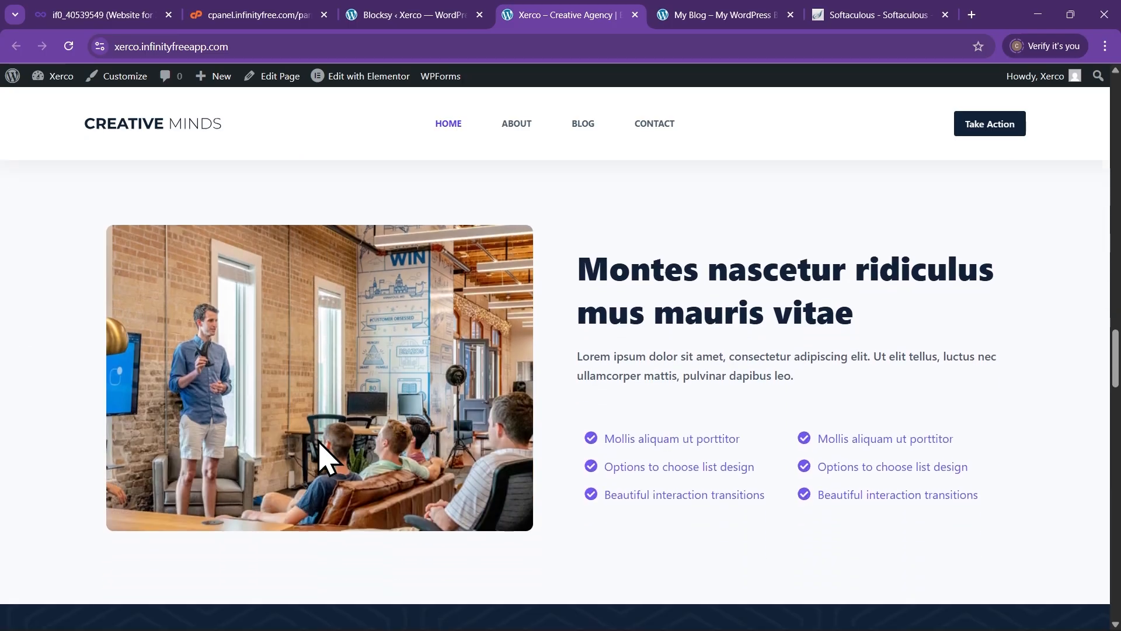
{"action": "scroll", "coordinate": [322, 446], "scroll_direction": "down", "scroll_amount": 6}
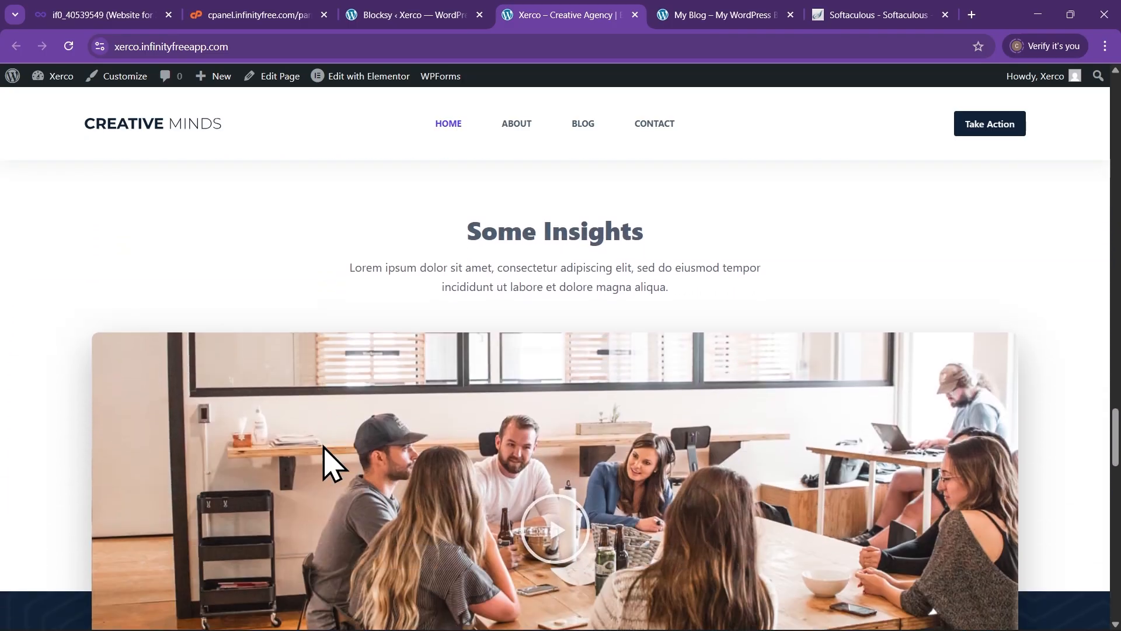
{"action": "scroll", "coordinate": [330, 455], "scroll_direction": "up", "scroll_amount": 15}
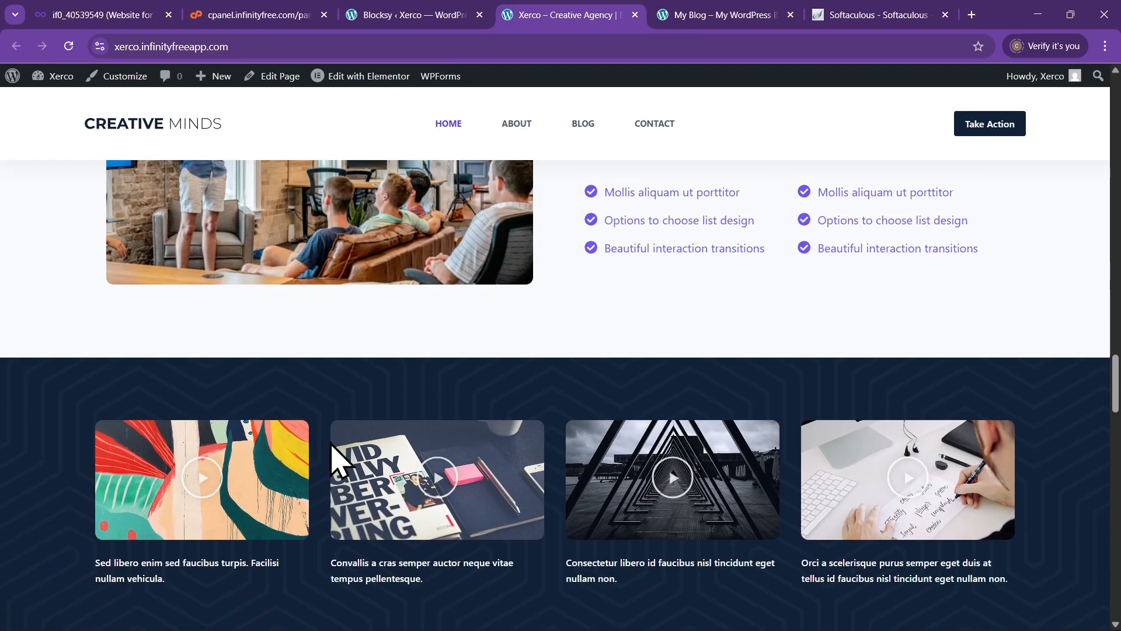
{"action": "scroll", "coordinate": [330, 452], "scroll_direction": "up", "scroll_amount": 20}
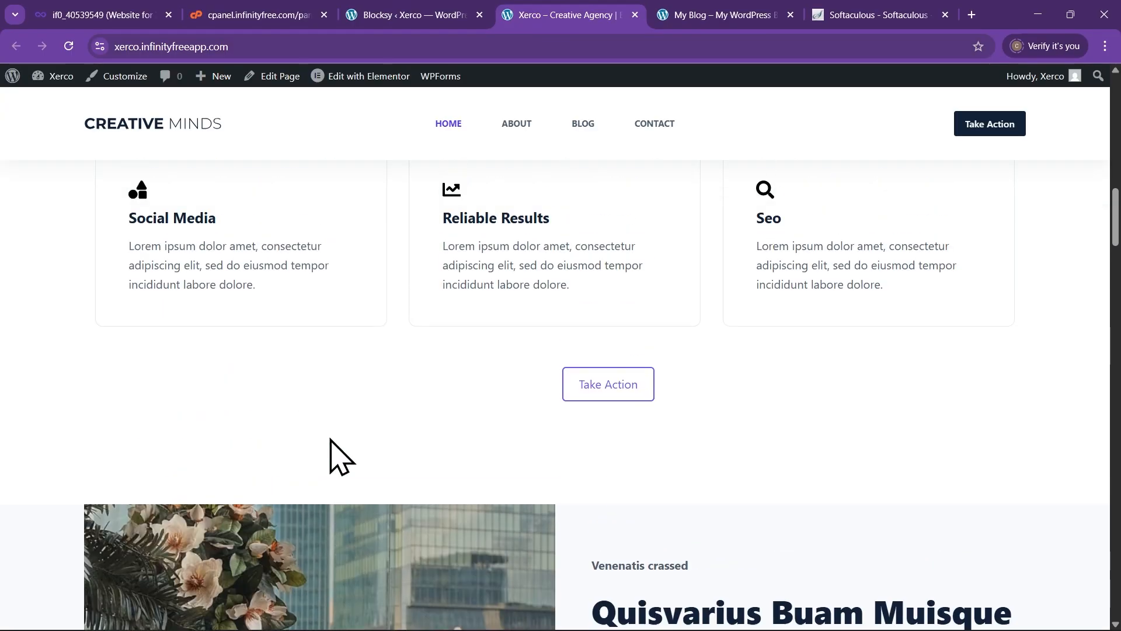
{"action": "scroll", "coordinate": [351, 415], "scroll_direction": "up", "scroll_amount": 5}
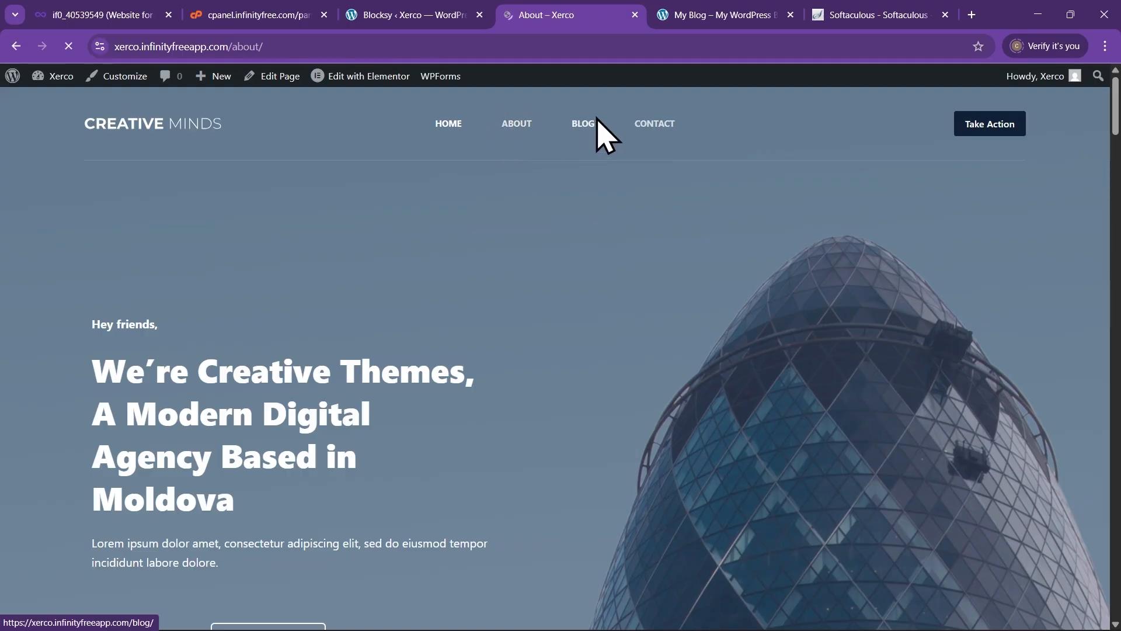
{"action": "scroll", "coordinate": [601, 245], "scroll_direction": "down", "scroll_amount": 5}
{"action": "scroll", "coordinate": [602, 245], "scroll_direction": "down", "scroll_amount": 15}
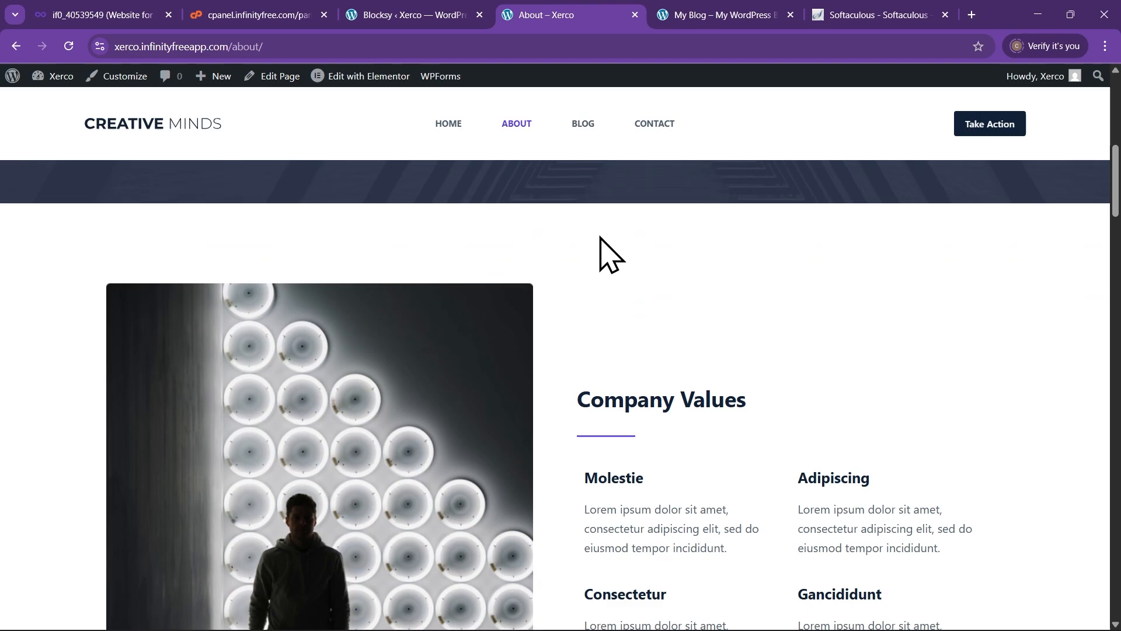
{"action": "scroll", "coordinate": [313, 370], "scroll_direction": "down", "scroll_amount": 15}
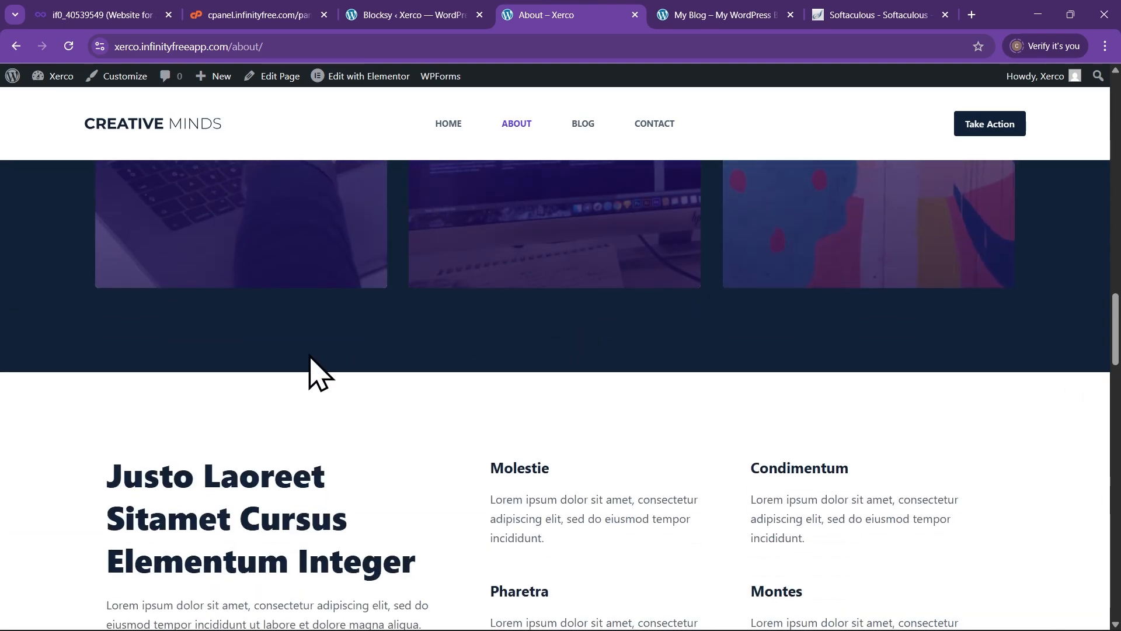
{"action": "scroll", "coordinate": [367, 393], "scroll_direction": "down", "scroll_amount": 3}
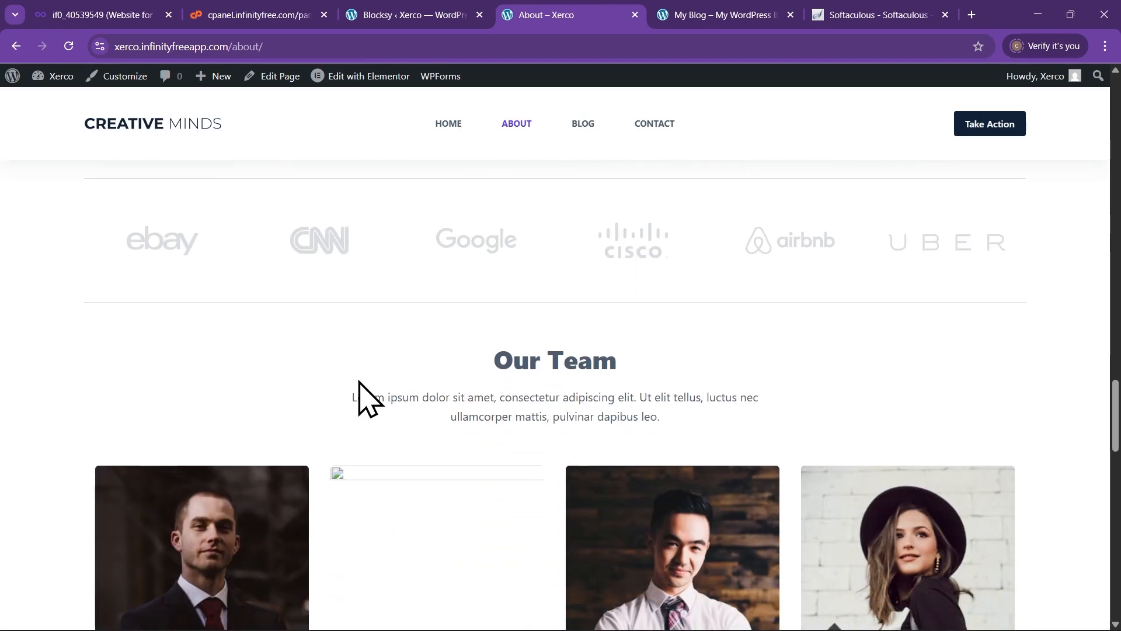
{"action": "scroll", "coordinate": [436, 397], "scroll_direction": "down", "scroll_amount": 3}
{"action": "scroll", "coordinate": [438, 394], "scroll_direction": "up", "scroll_amount": 13}
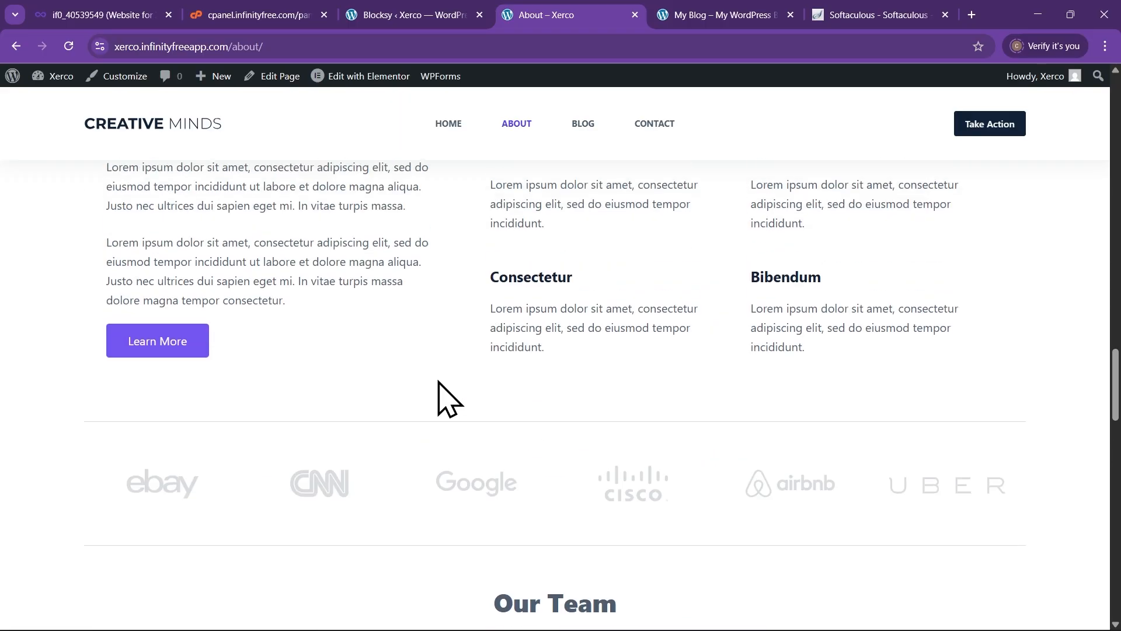
{"action": "scroll", "coordinate": [437, 379], "scroll_direction": "up", "scroll_amount": 15}
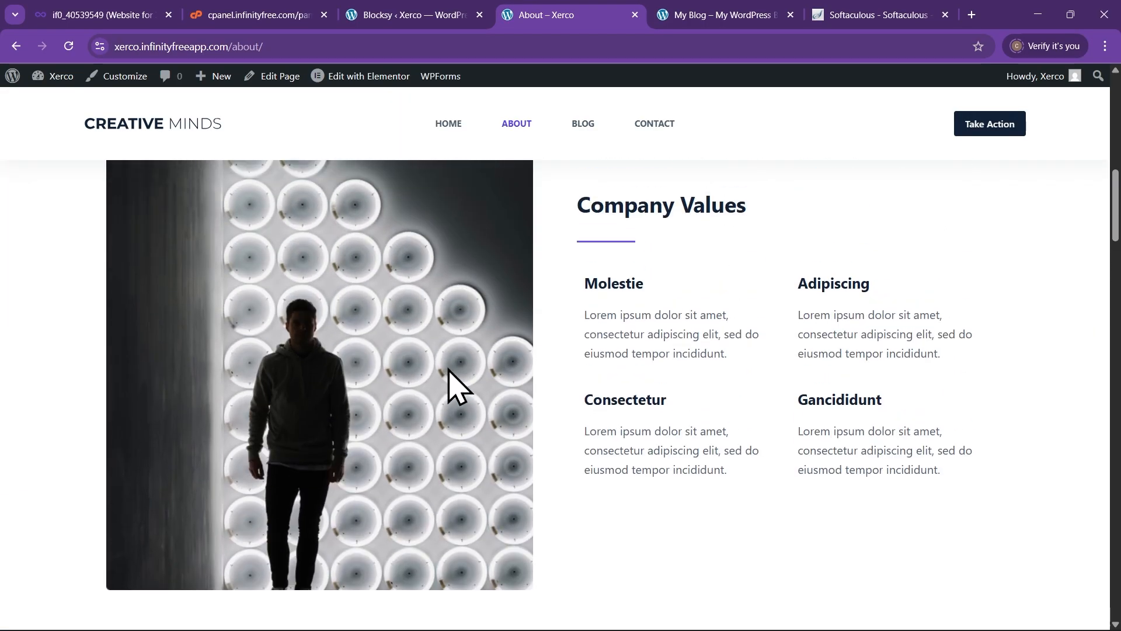
{"action": "scroll", "coordinate": [438, 351], "scroll_direction": "up", "scroll_amount": 8}
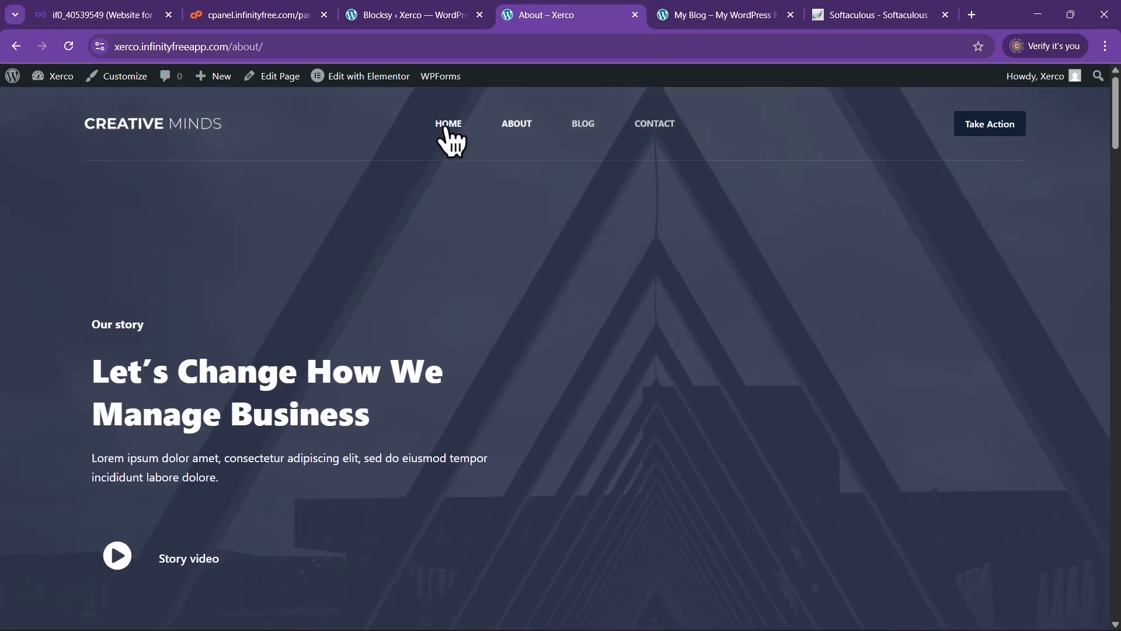
Return to the Creative Minds homepage and review the 'We're Creative Themes' hero and What we do services
{"action": "left_click", "coordinate": [447, 125]}
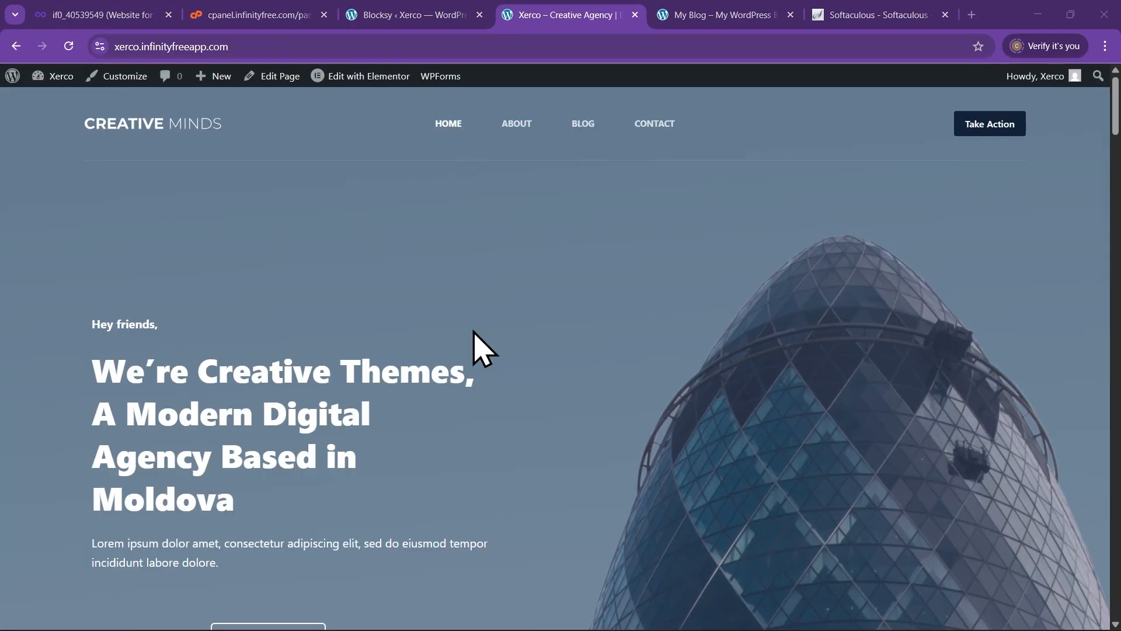
{"action": "scroll", "coordinate": [479, 350], "scroll_direction": "down", "scroll_amount": 4}
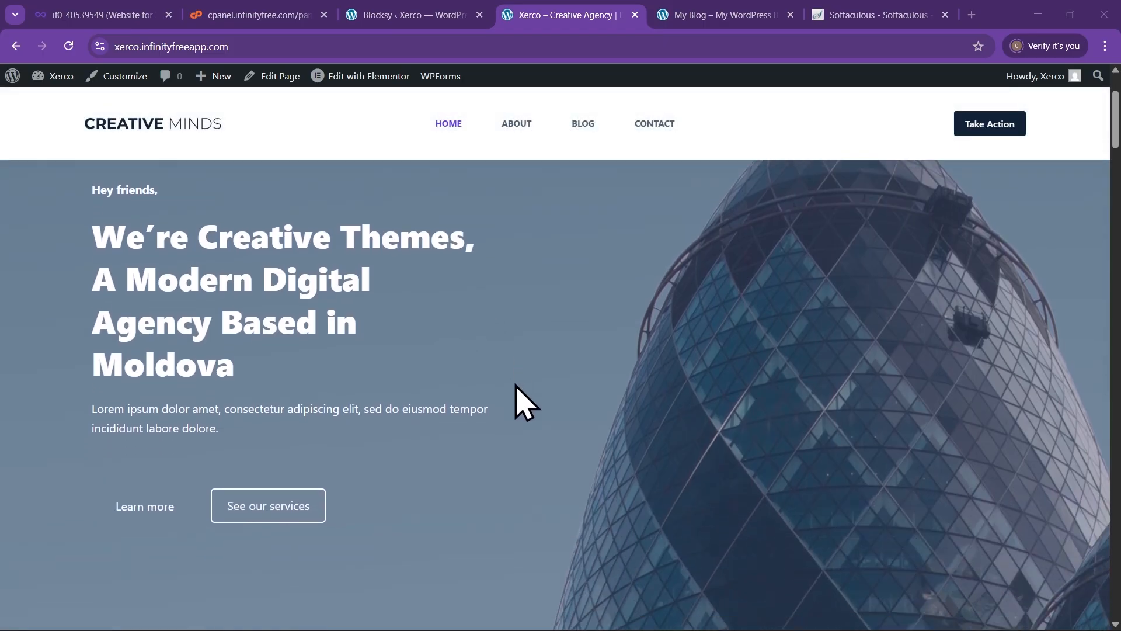
{"action": "scroll", "coordinate": [517, 387], "scroll_direction": "down", "scroll_amount": 6}
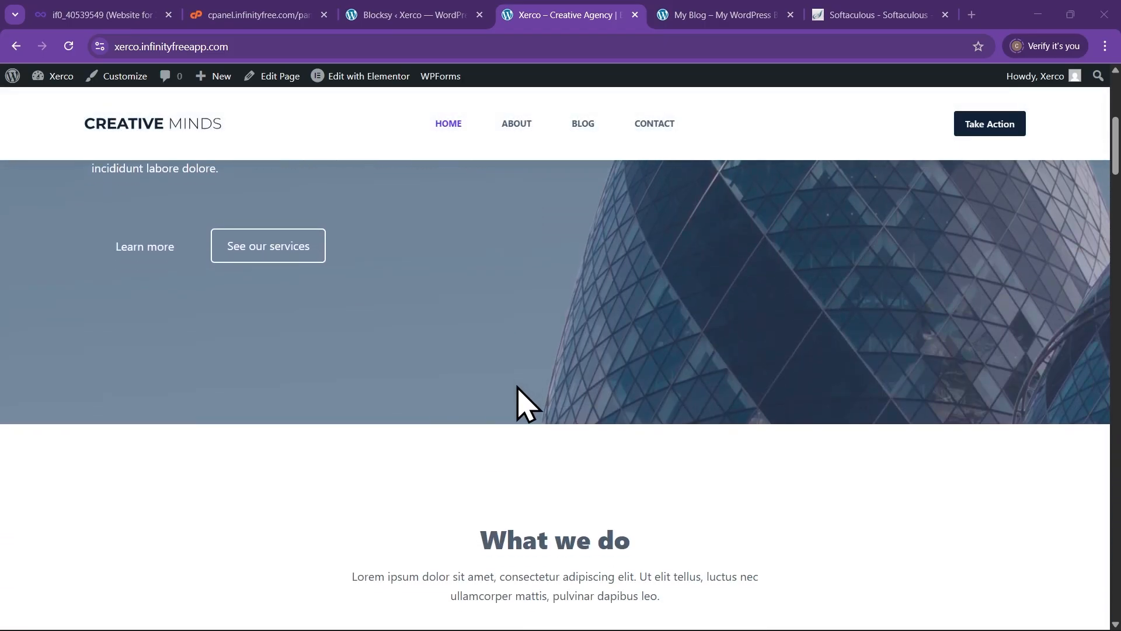
{"action": "scroll", "coordinate": [517, 388], "scroll_direction": "up", "scroll_amount": 6}
{"action": "scroll", "coordinate": [517, 388], "scroll_direction": "up", "scroll_amount": 4}
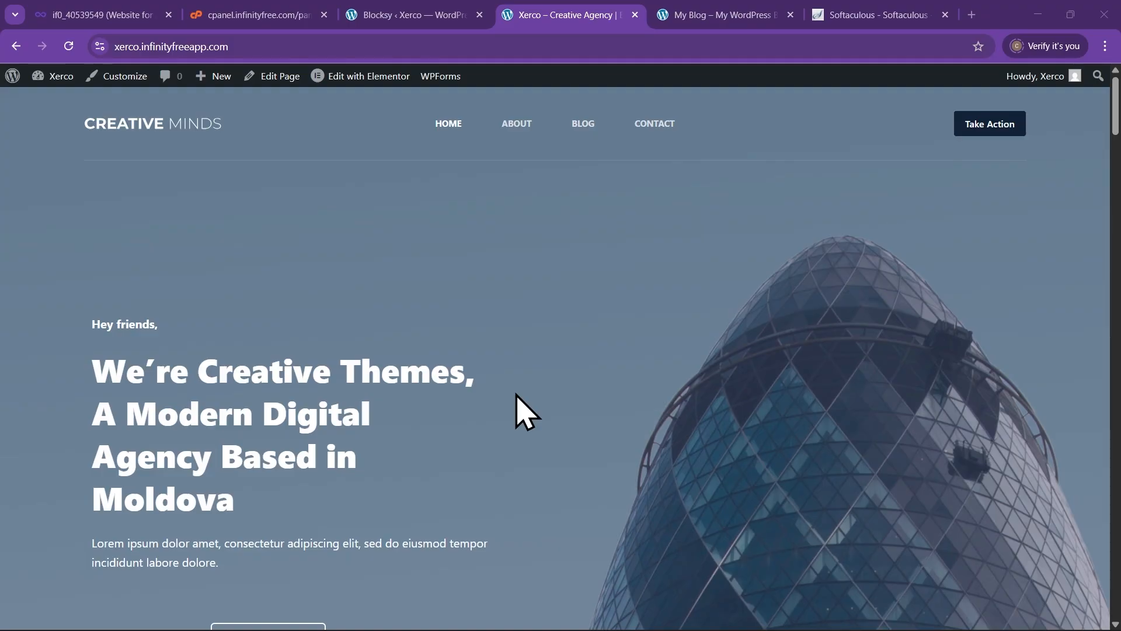
{"action": "scroll", "coordinate": [516, 395], "scroll_direction": "down", "scroll_amount": 10}
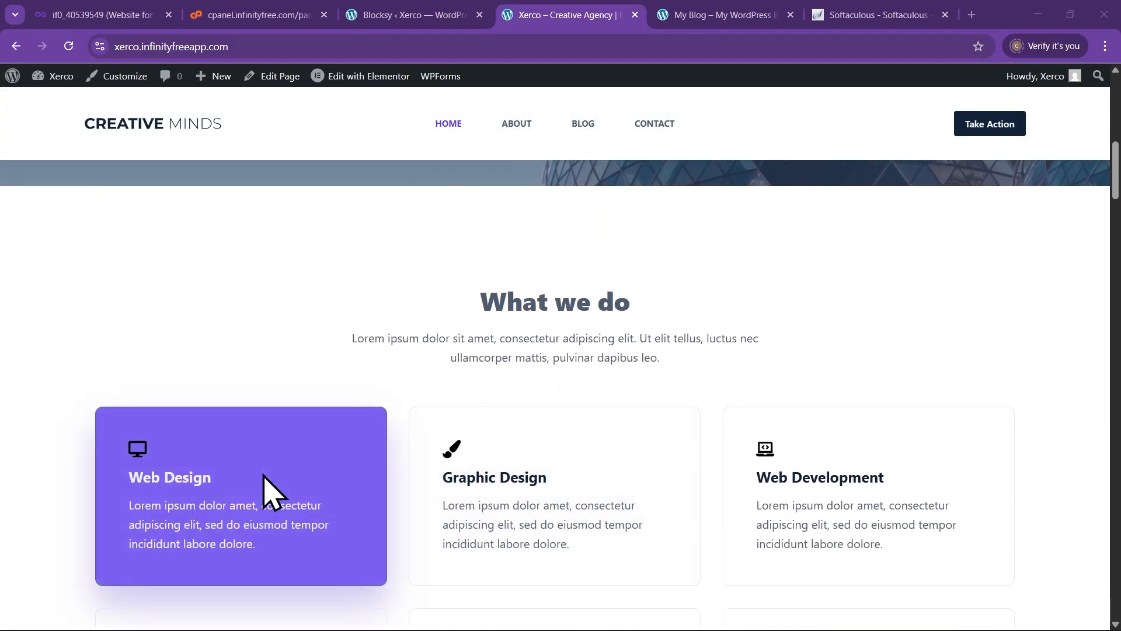
{"action": "scroll", "coordinate": [817, 505], "scroll_direction": "up", "scroll_amount": 2}
{"action": "scroll", "coordinate": [811, 490], "scroll_direction": "up", "scroll_amount": 6}
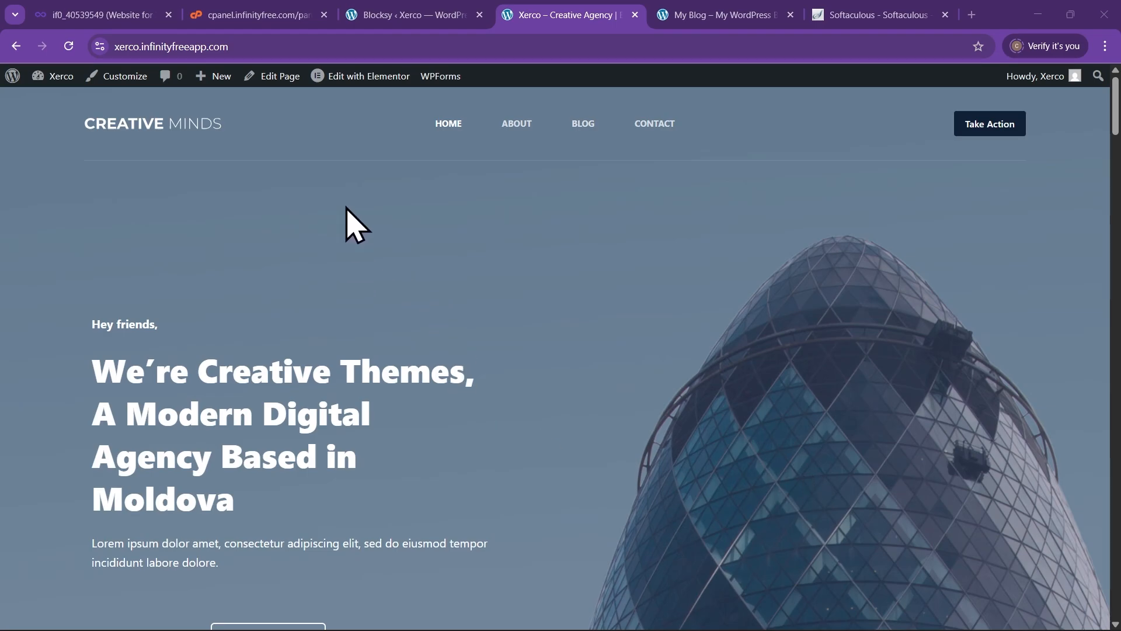
Launch the Xerco Home page in Elementor via 'Edit with Elementor' in the admin bar
{"action": "mouse_move", "coordinate": [365, 77]}
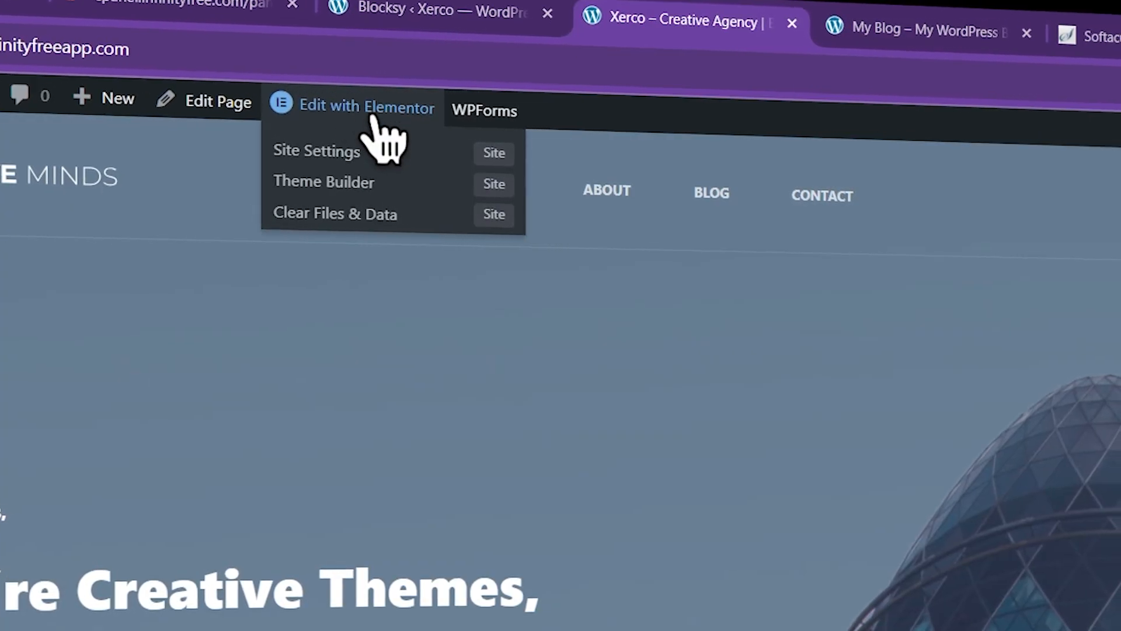
{"action": "left_click", "coordinate": [372, 110]}
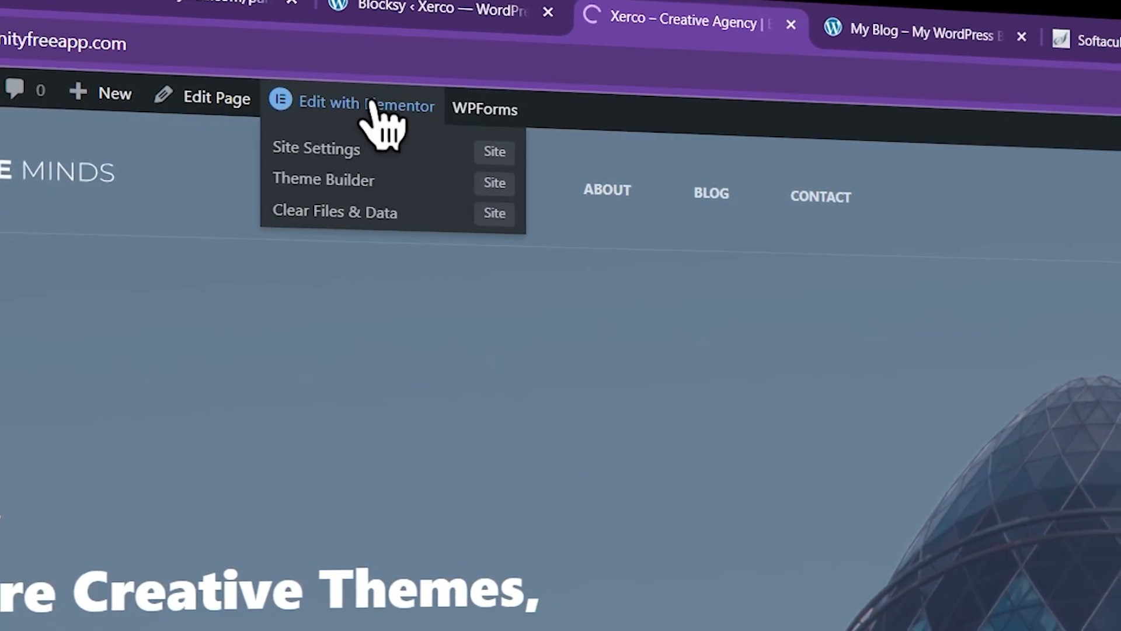
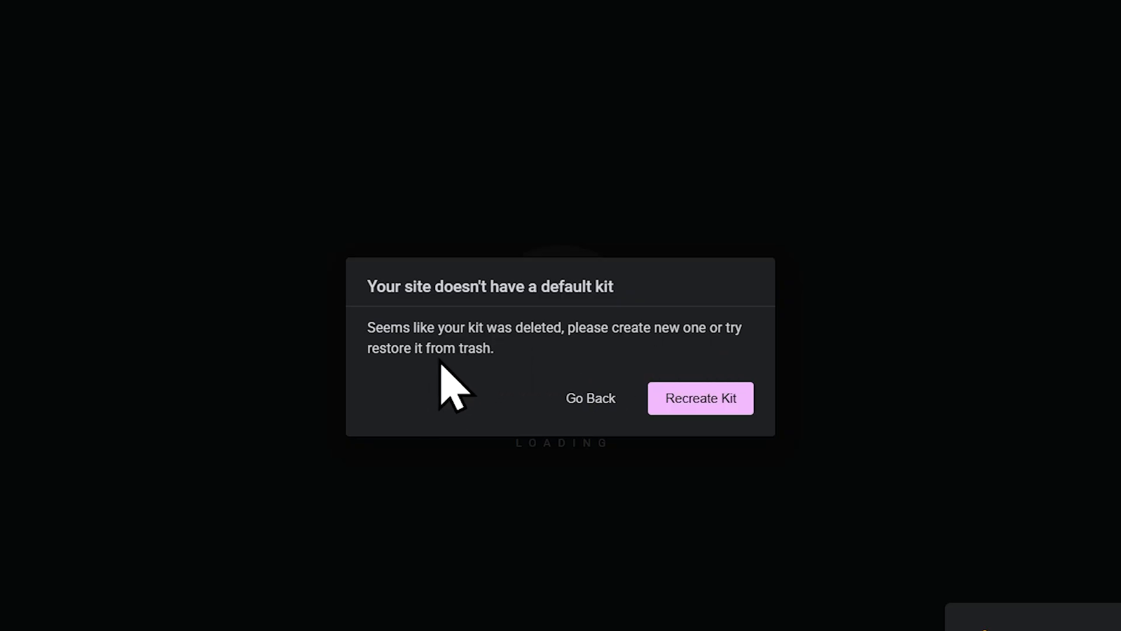
Recreate the missing default kit under Elementor > Tools, then go back to the Edit 'Home' tab
{"action": "left_click", "coordinate": [708, 399]}
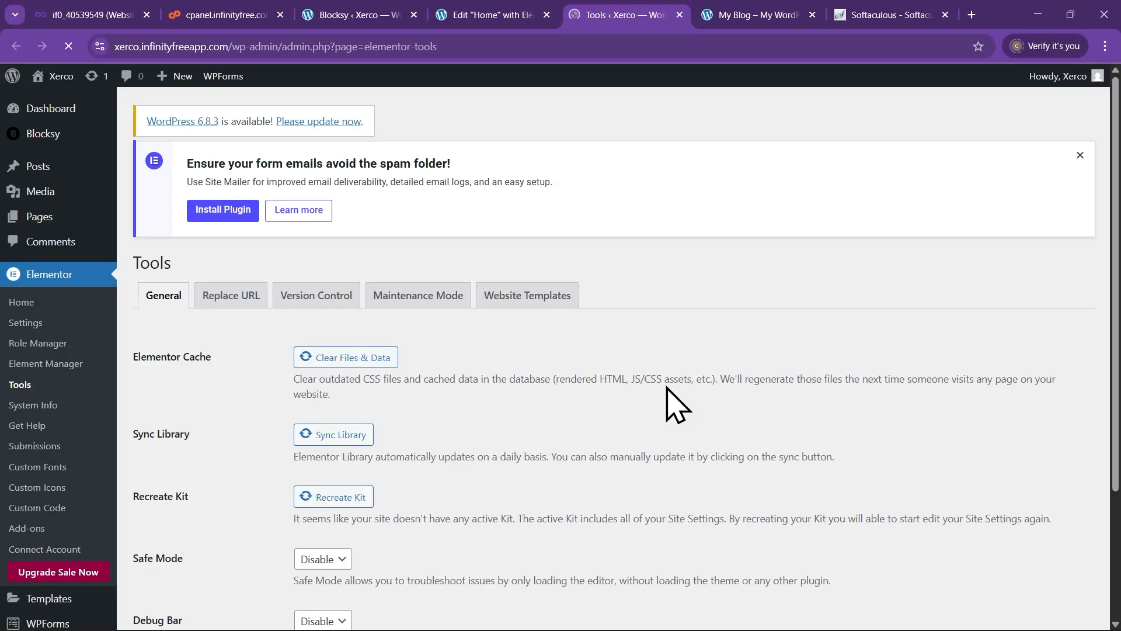
{"action": "scroll", "coordinate": [486, 350], "scroll_direction": "down", "scroll_amount": 2}
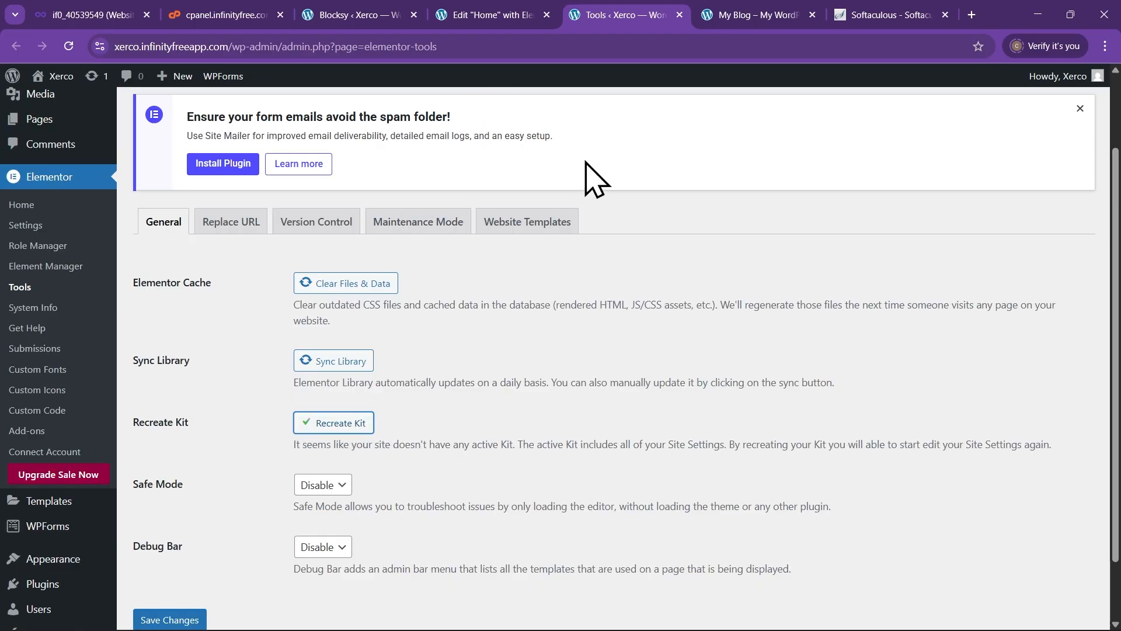
{"action": "left_click", "coordinate": [497, 10]}
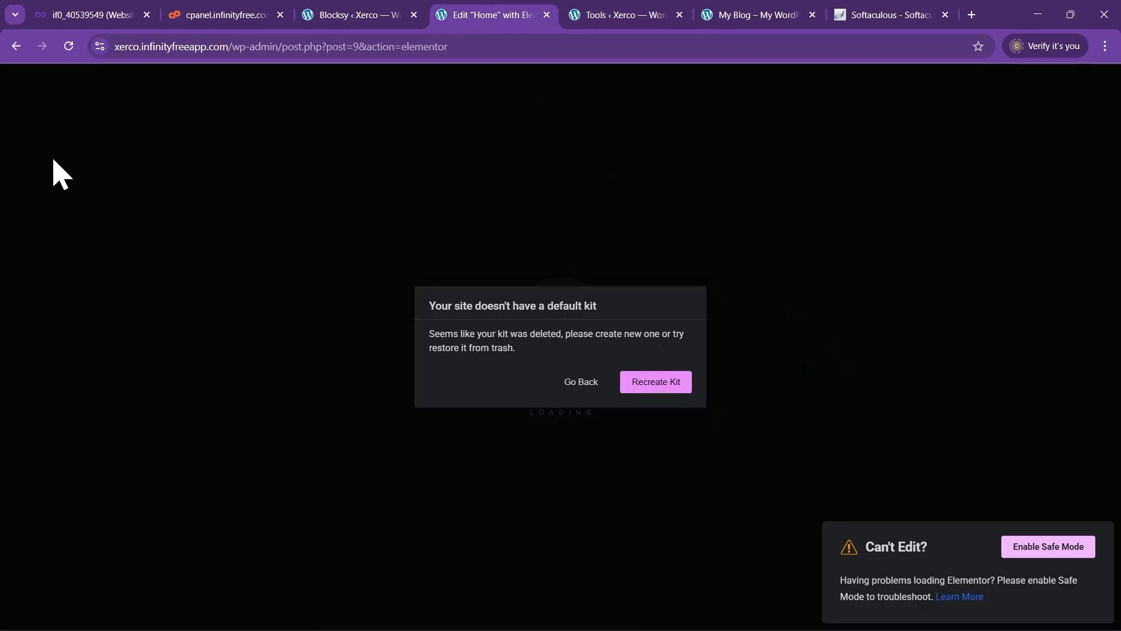
Reload the Edit 'Home' tab until Elementor shows the 'We're Creative Themes' hero
{"action": "left_click", "coordinate": [68, 48]}
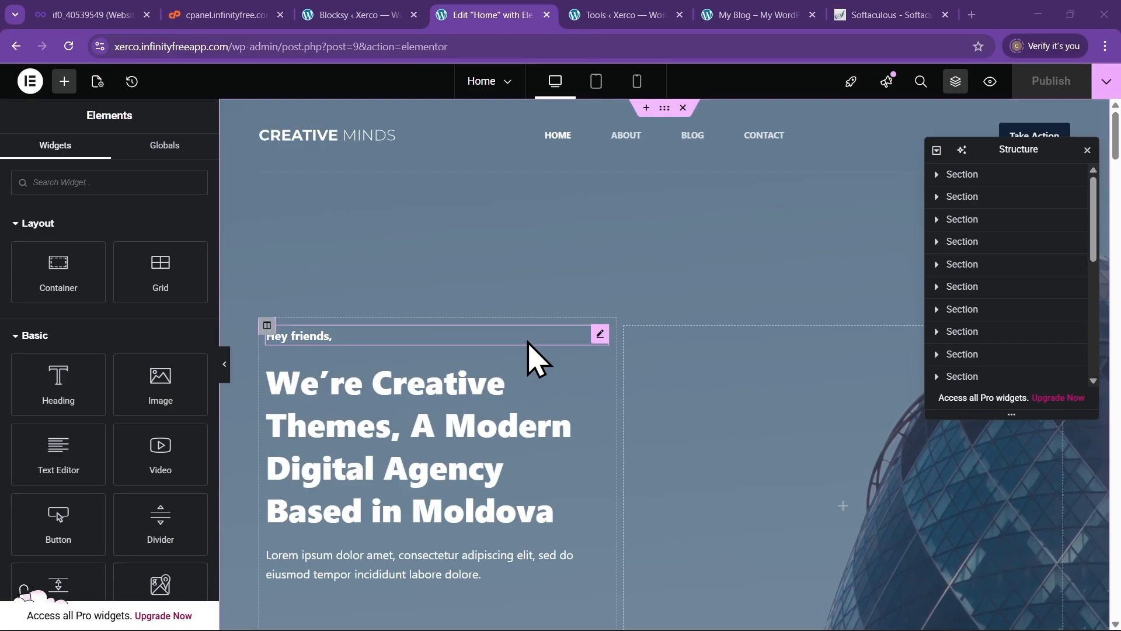
{"action": "scroll", "coordinate": [532, 359], "scroll_direction": "down", "scroll_amount": 5}
{"action": "scroll", "coordinate": [538, 418], "scroll_direction": "up", "scroll_amount": 2}
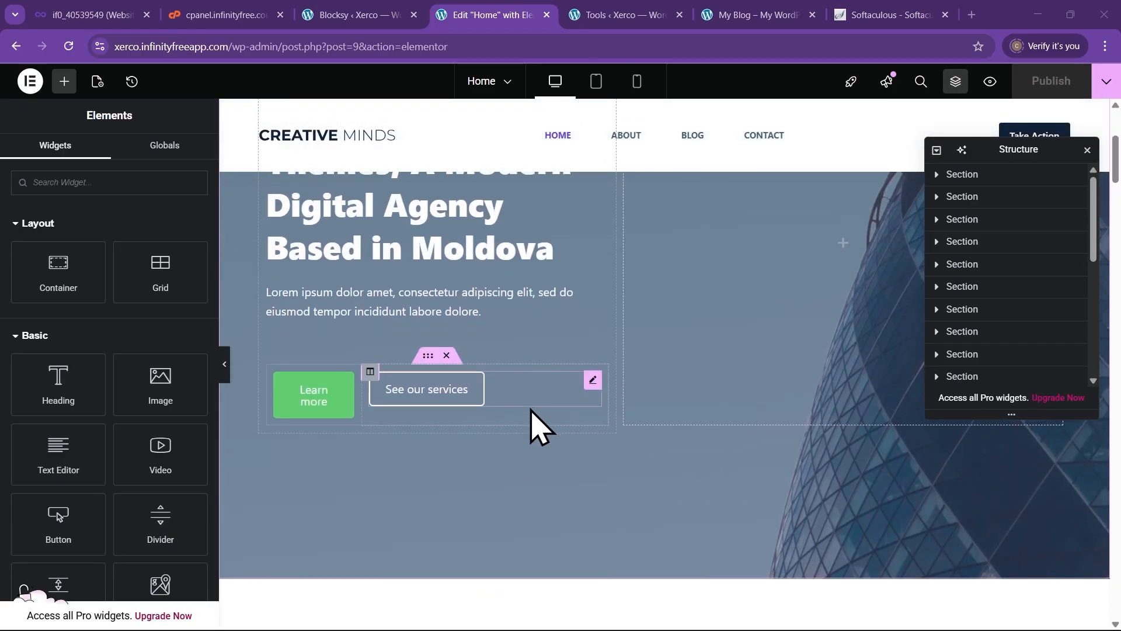
{"action": "scroll", "coordinate": [533, 426], "scroll_direction": "down", "scroll_amount": 7}
{"action": "scroll", "coordinate": [523, 432], "scroll_direction": "up", "scroll_amount": 9}
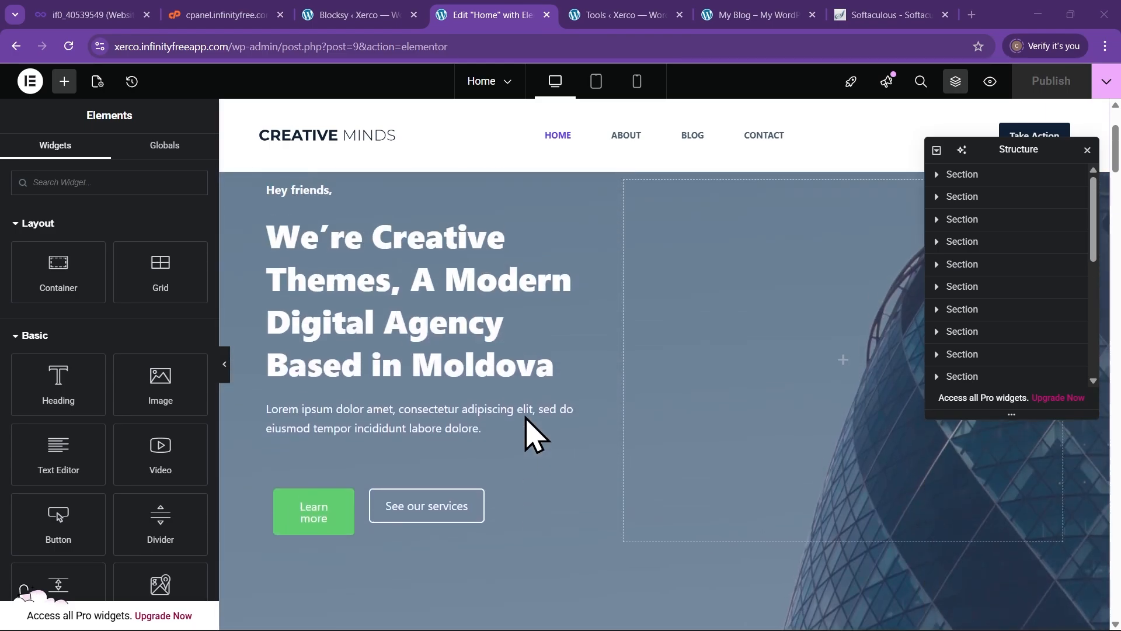
{"action": "scroll", "coordinate": [529, 423], "scroll_direction": "up", "scroll_amount": 2}
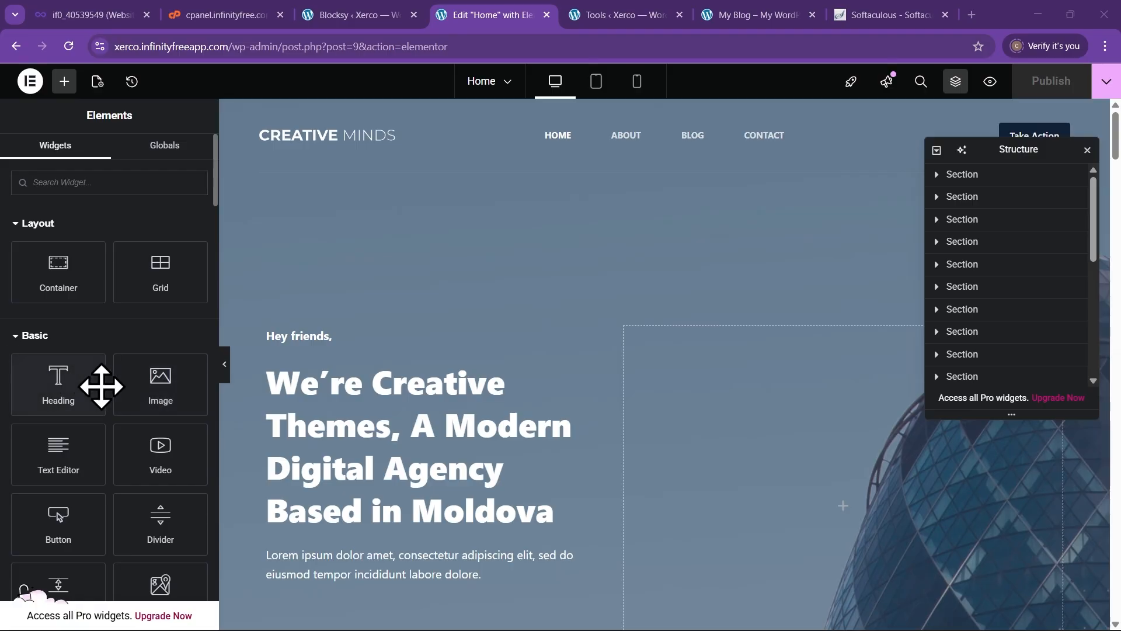
{"action": "left_click_drag", "start_coordinate": [48, 393], "coordinate": [409, 382]}
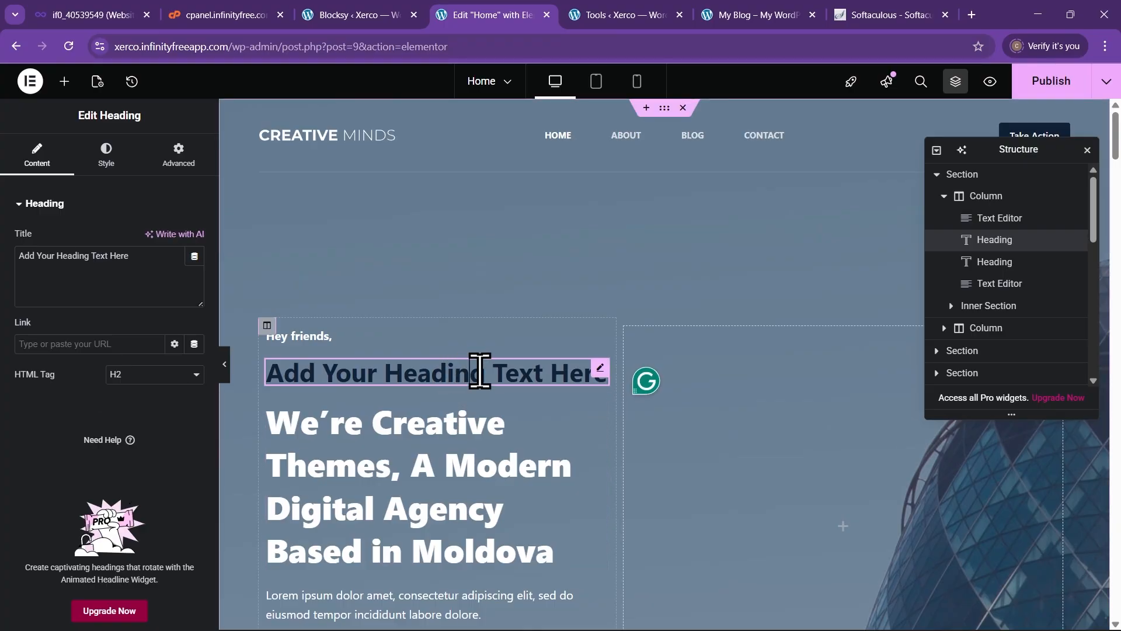
{"action": "left_click", "coordinate": [480, 370]}
{"action": "key", "text": "BackSpace"}
{"action": "key", "text": "BackSpace"}
{"action": "key", "text": "BackSpace"}
{"action": "key", "text": "BackSpace"}
{"action": "key", "text": "BackSpace"}
{"action": "key", "text": "BackSpace"}
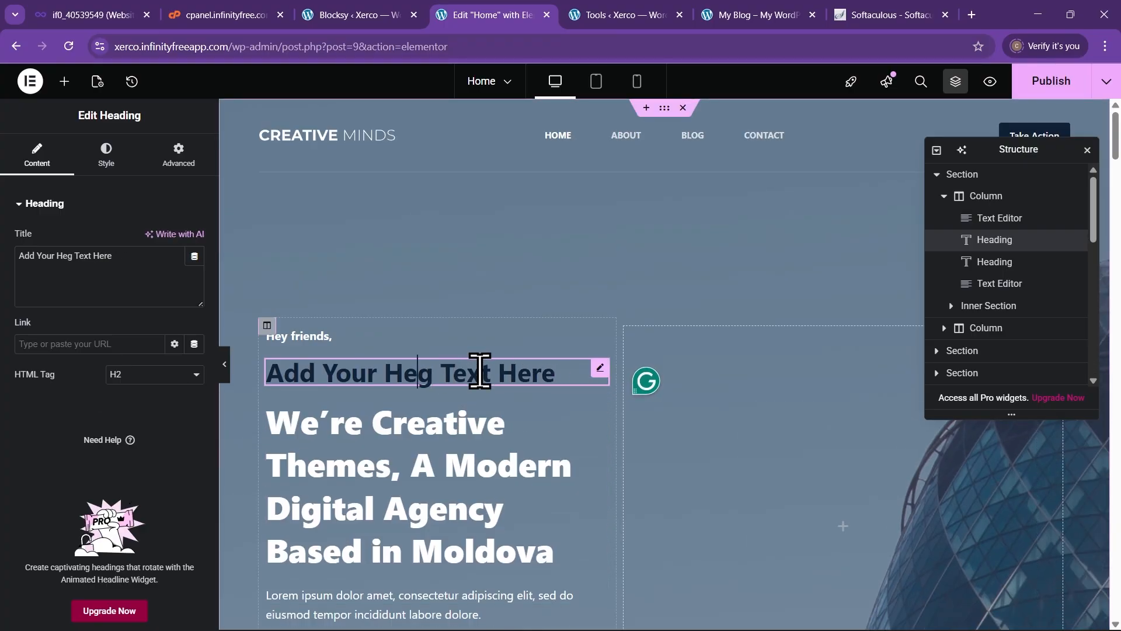
{"action": "key", "text": "BackSpace"}
{"action": "key", "text": "BackSpace"}
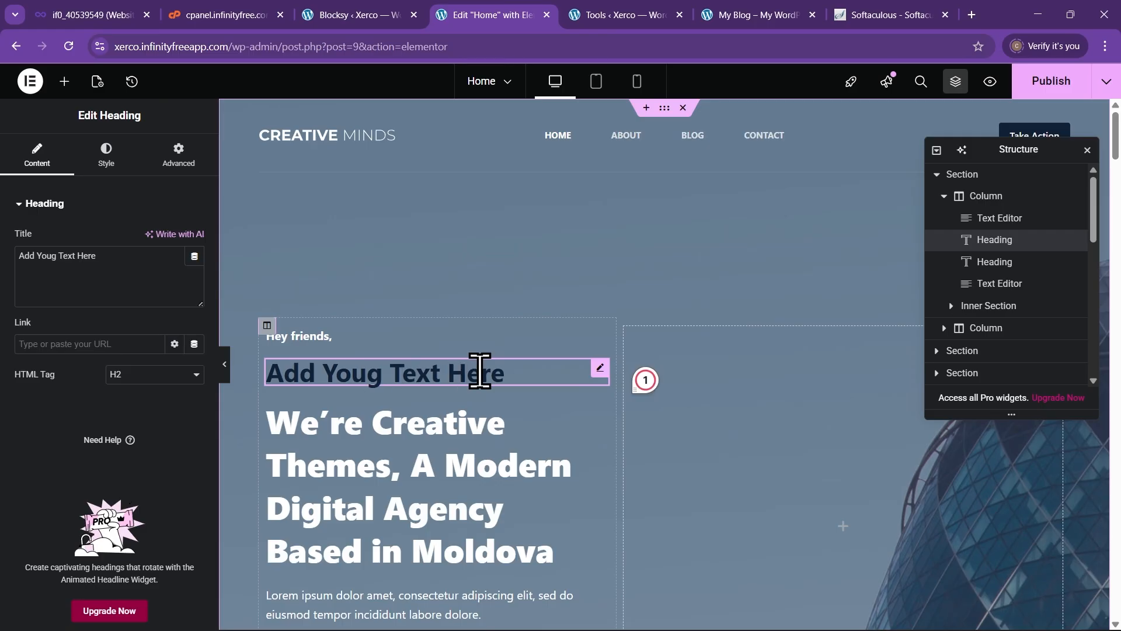
{"action": "type", "text": "hrhrhhedbbdxb"}
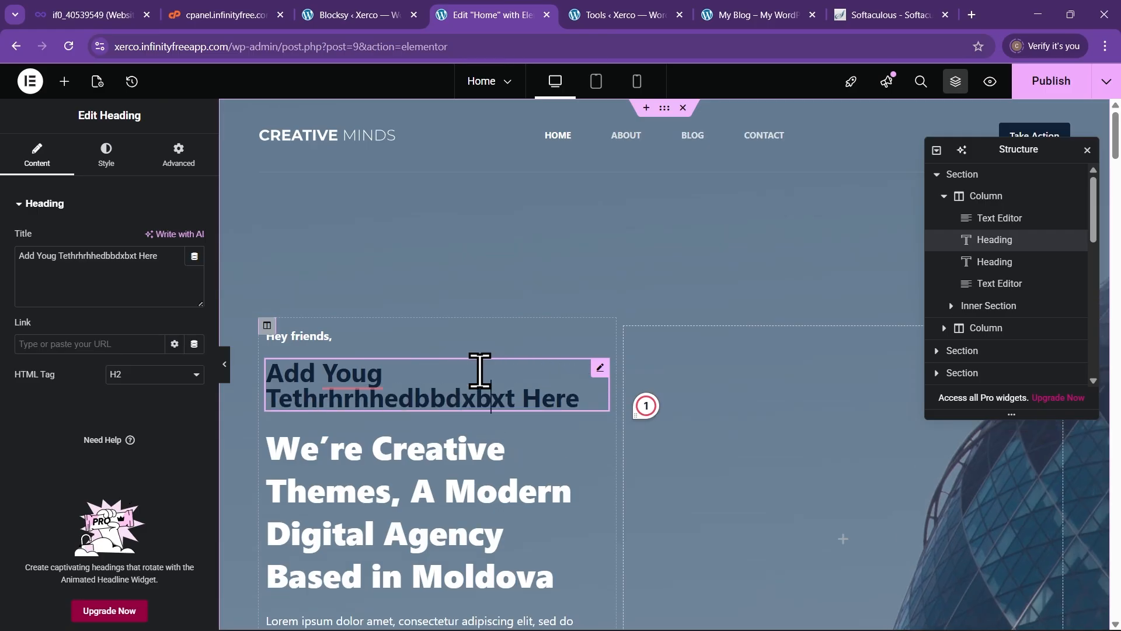
{"action": "type", "text": "da"}
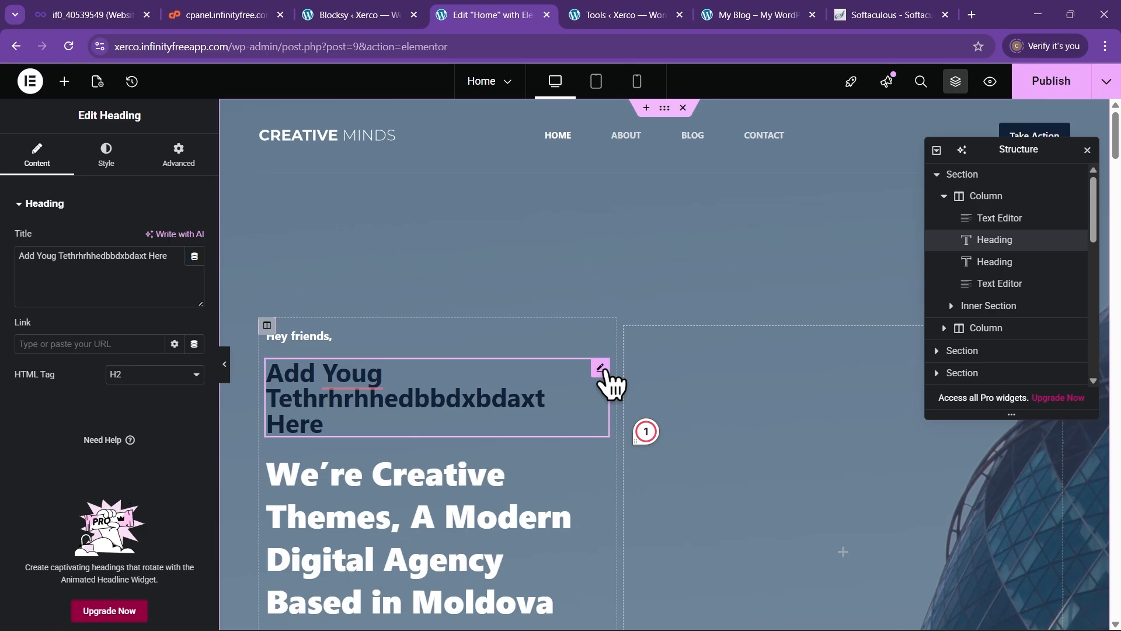
{"action": "right_click", "coordinate": [600, 374]}
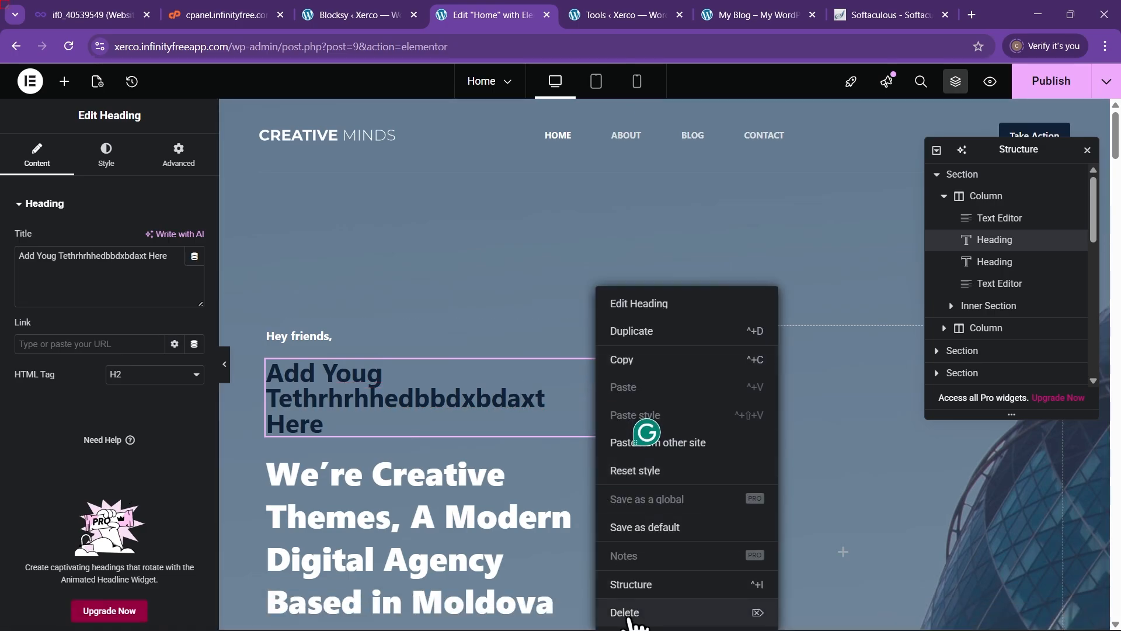
{"action": "left_click", "coordinate": [629, 618]}
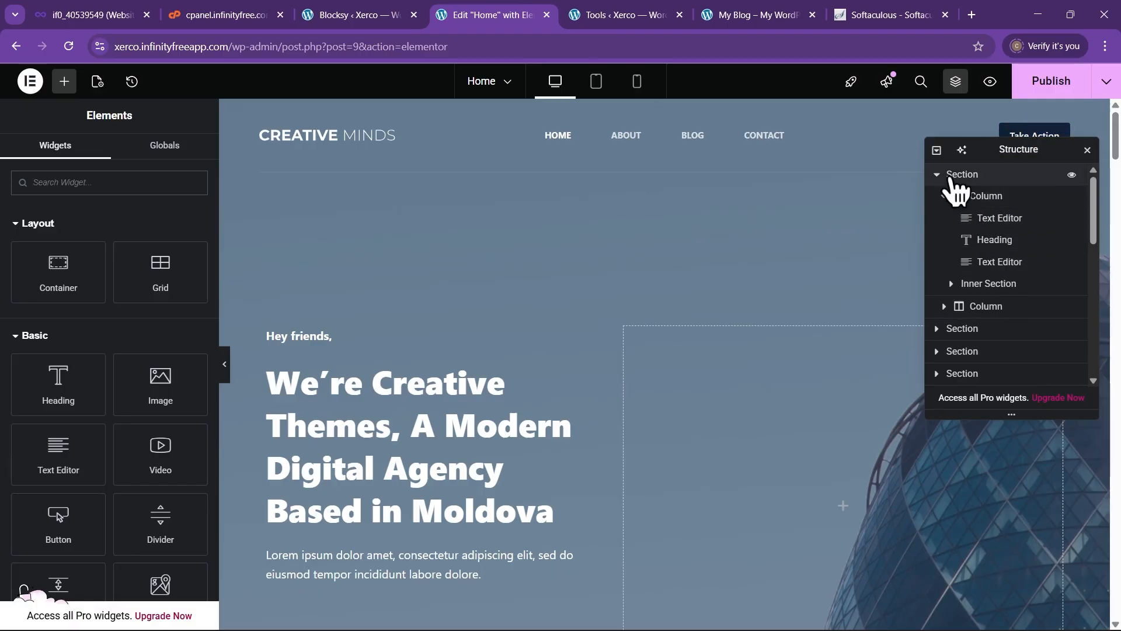
{"action": "left_click", "coordinate": [937, 174]}
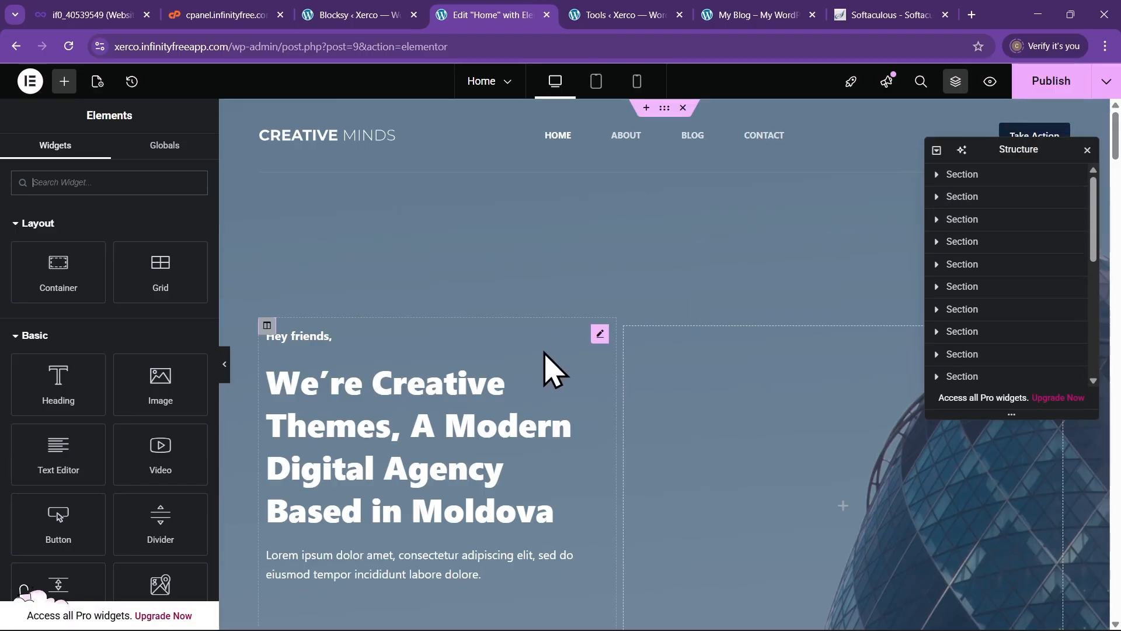
{"action": "scroll", "coordinate": [549, 373], "scroll_direction": "down", "scroll_amount": 3}
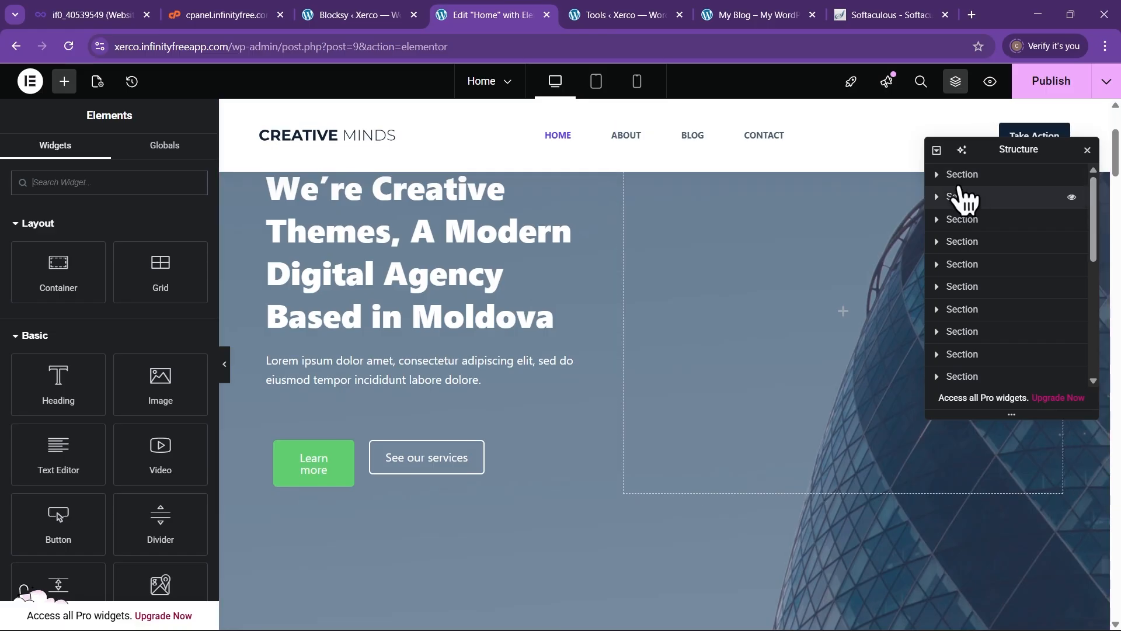
{"action": "scroll", "coordinate": [601, 338], "scroll_direction": "up", "scroll_amount": 3}
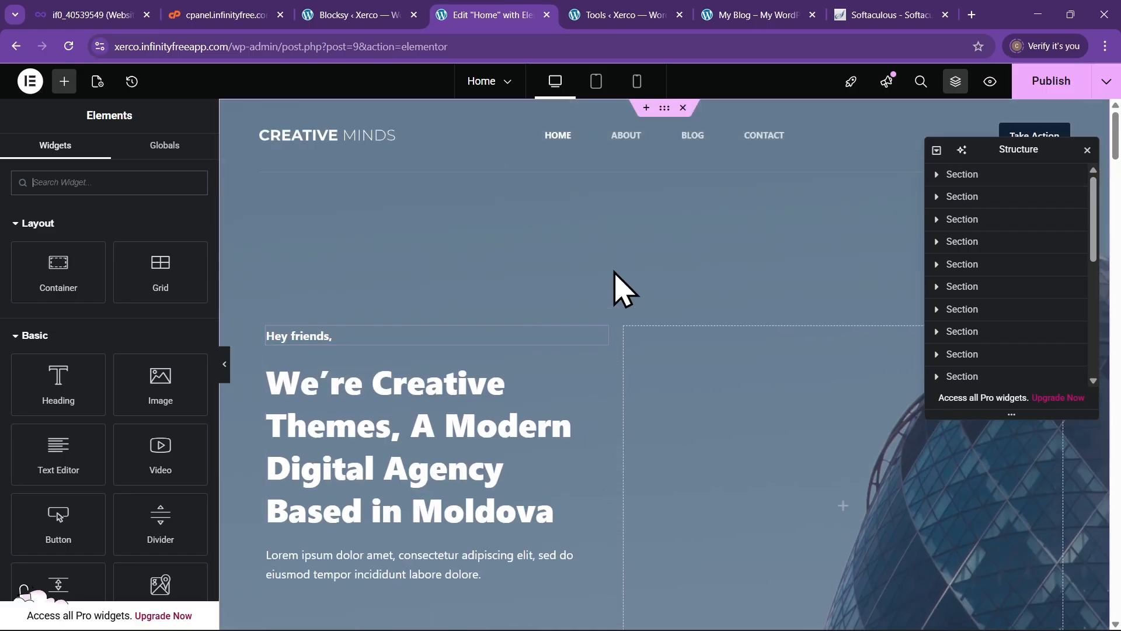
{"action": "scroll", "coordinate": [622, 260], "scroll_direction": "down", "scroll_amount": 3}
{"action": "scroll", "coordinate": [609, 255], "scroll_direction": "up", "scroll_amount": 2}
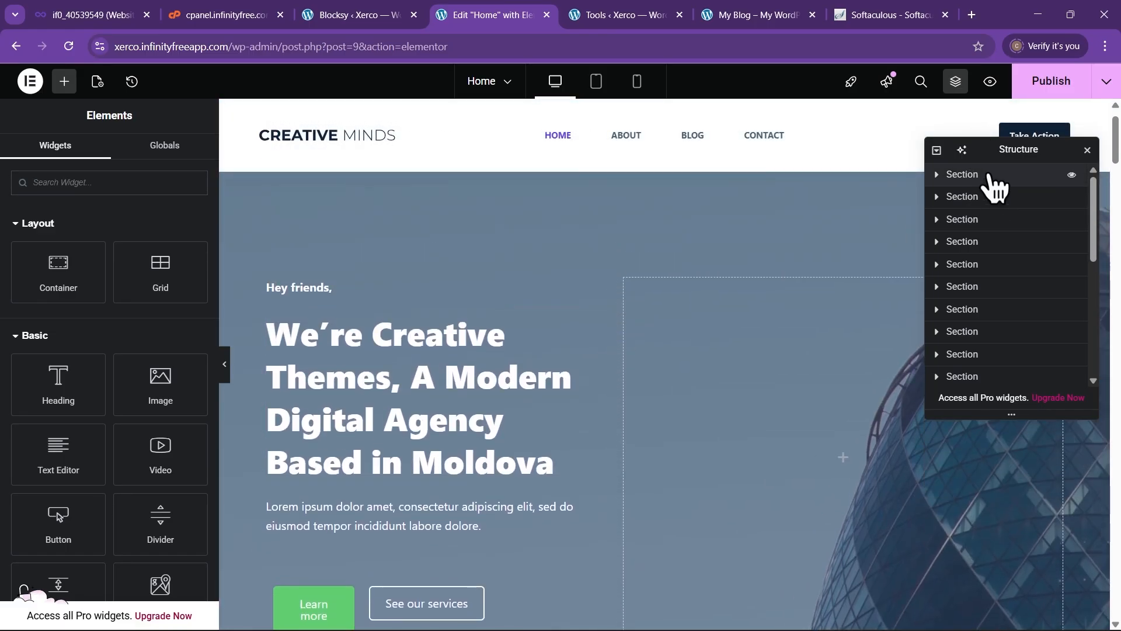
{"action": "left_click", "coordinate": [990, 175]}
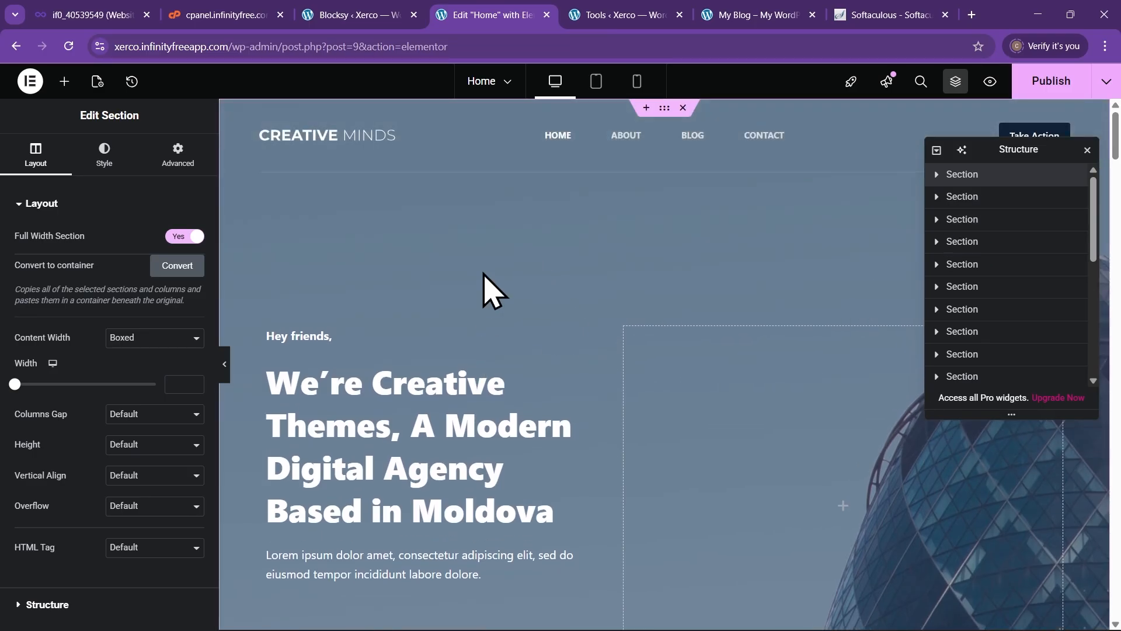
{"action": "left_click", "coordinate": [938, 175]}
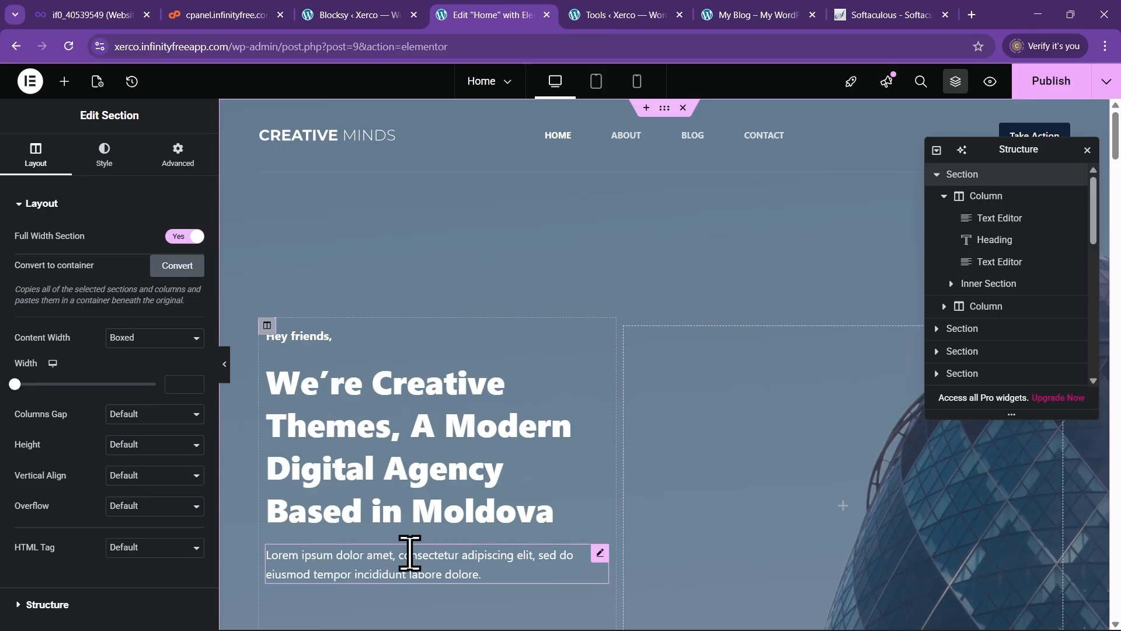
{"action": "left_click", "coordinate": [1072, 264]}
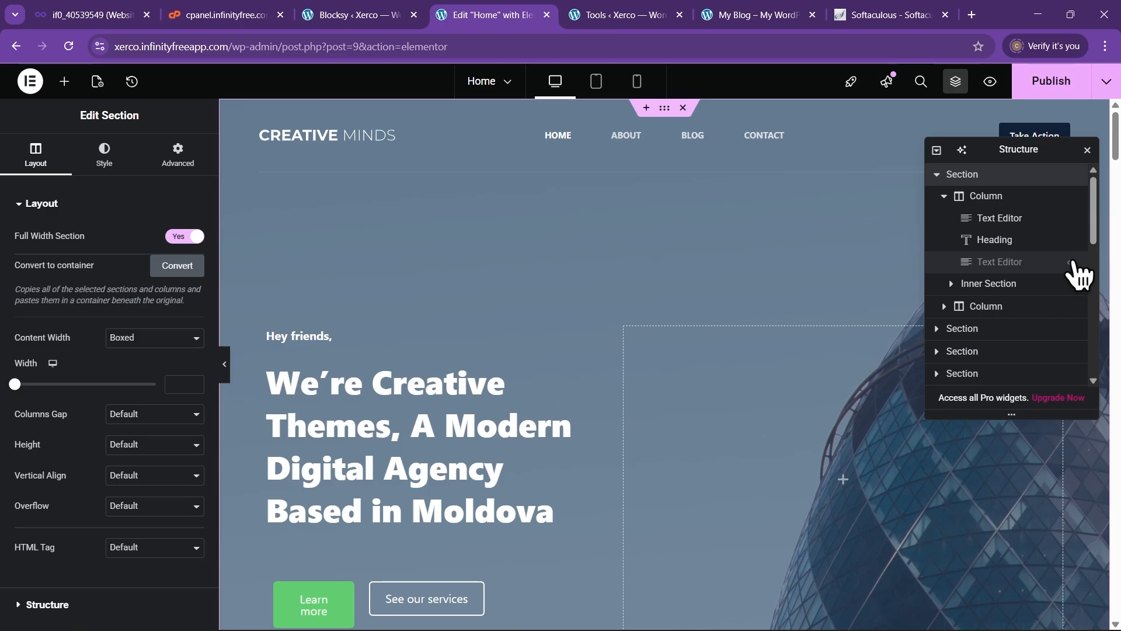
{"action": "left_click", "coordinate": [1072, 264]}
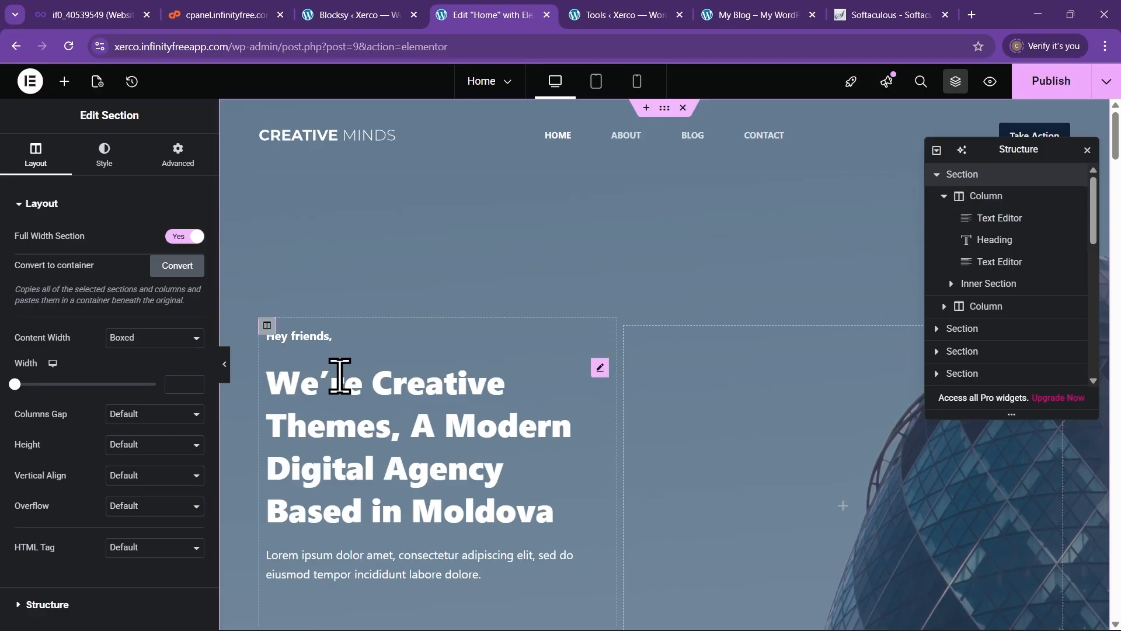
{"action": "scroll", "coordinate": [393, 370], "scroll_direction": "down", "scroll_amount": 8}
{"action": "scroll", "coordinate": [408, 409], "scroll_direction": "up", "scroll_amount": 3}
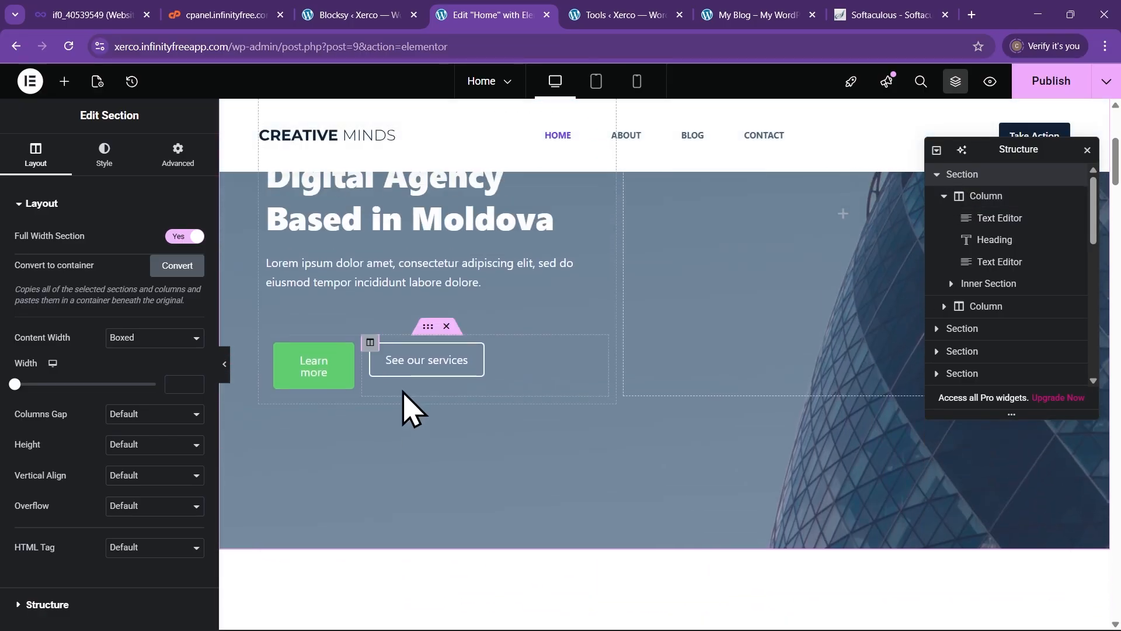
{"action": "scroll", "coordinate": [407, 409], "scroll_direction": "up", "scroll_amount": 3}
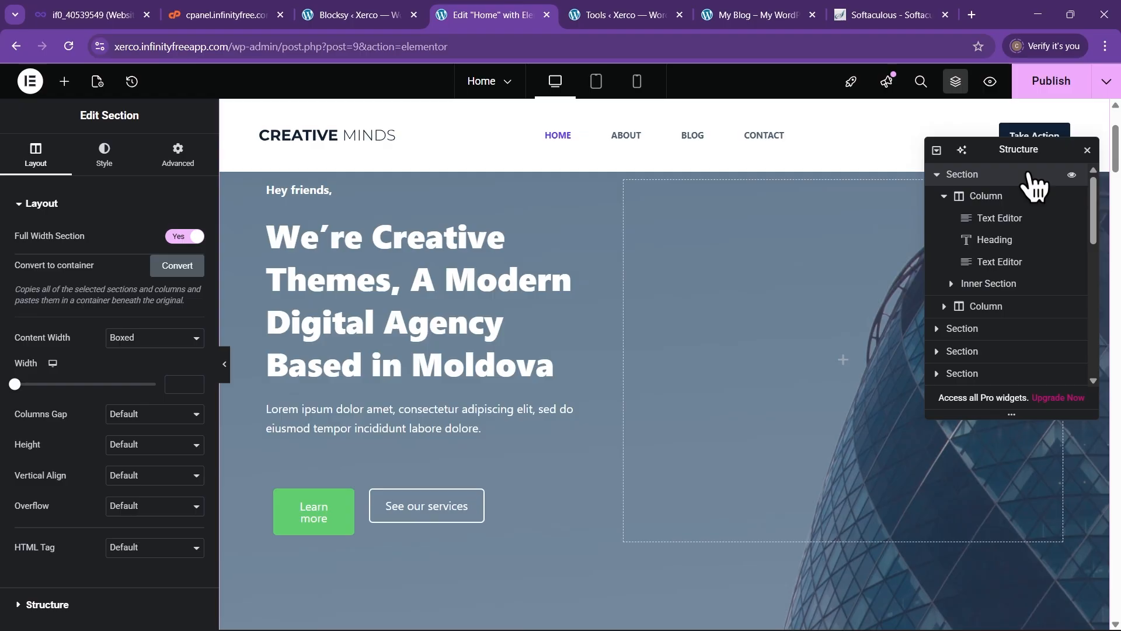
{"action": "left_click", "coordinate": [1087, 150]}
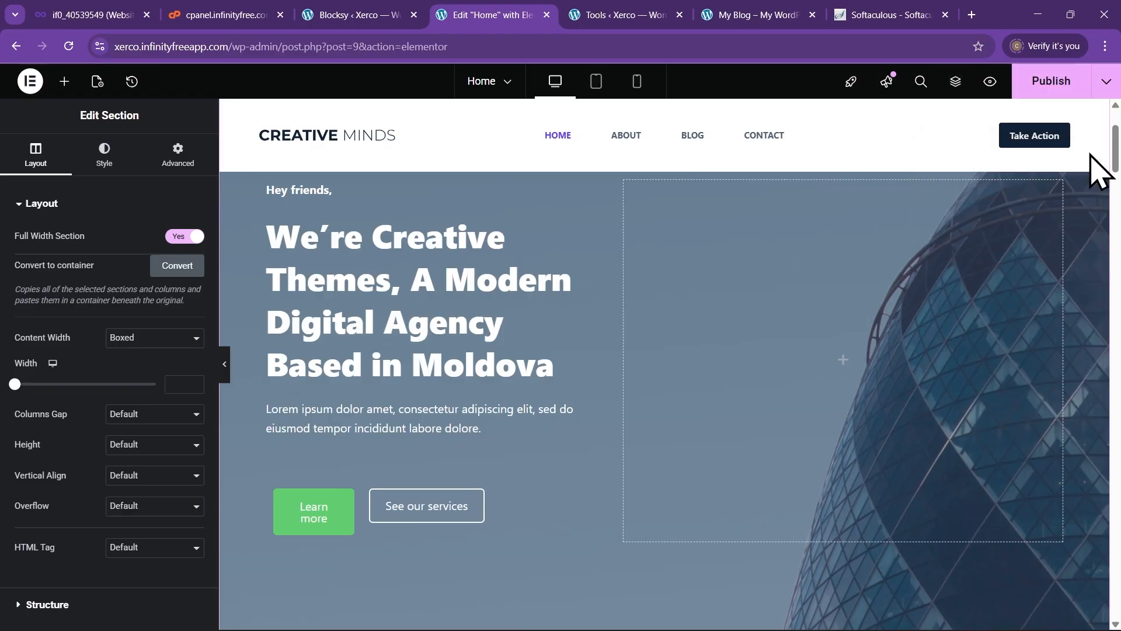
{"action": "left_click", "coordinate": [957, 85]}
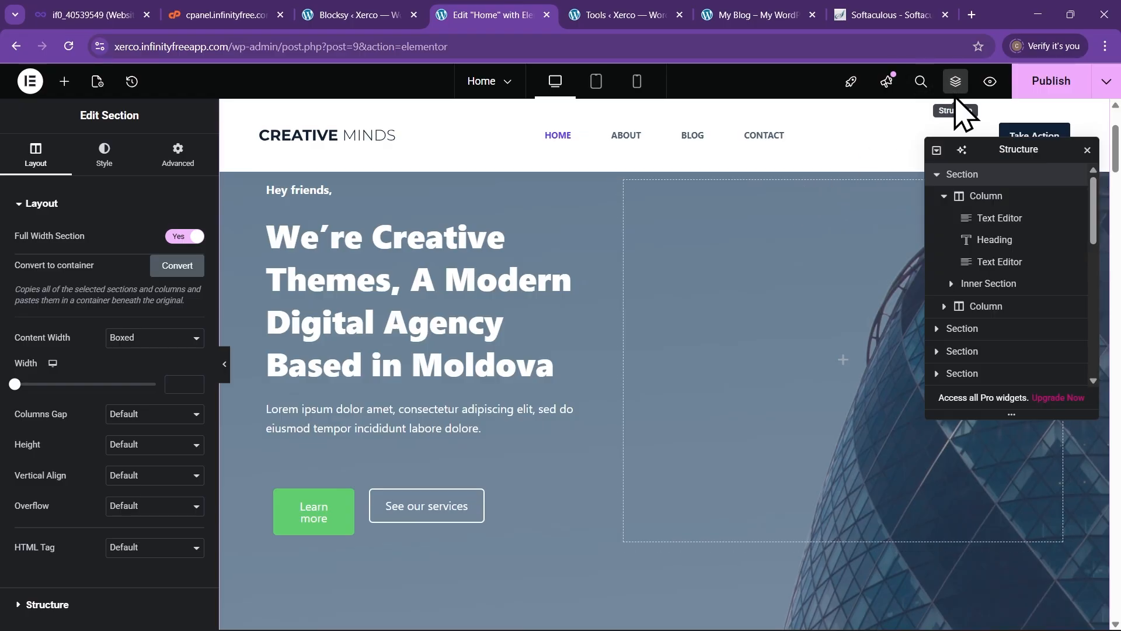
{"action": "scroll", "coordinate": [564, 311], "scroll_direction": "up", "scroll_amount": 3}
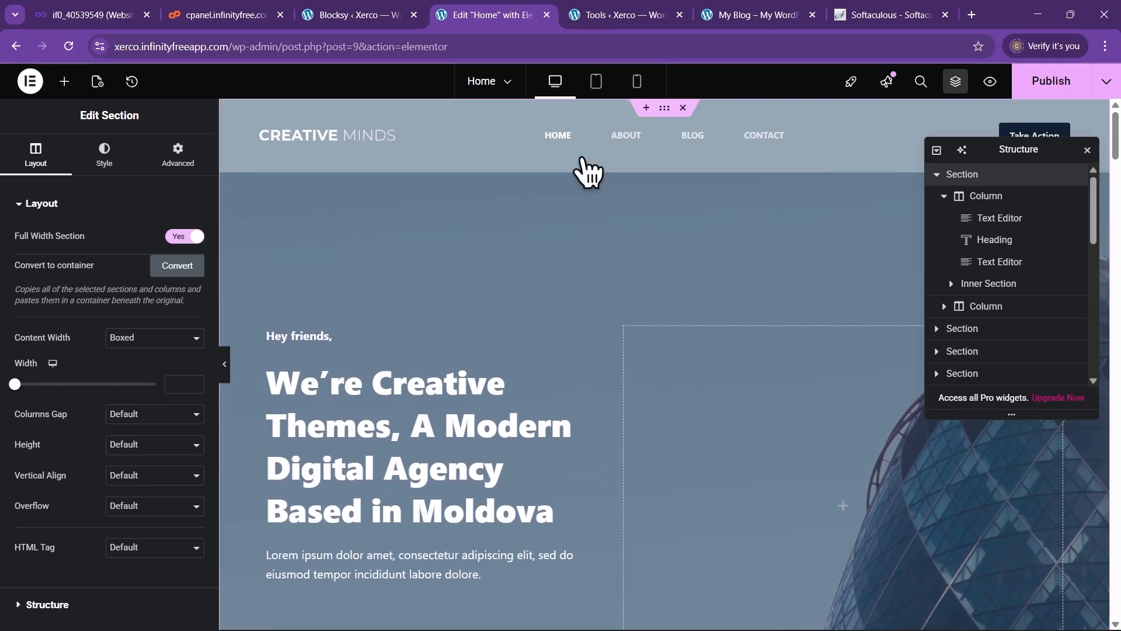
{"action": "left_click", "coordinate": [64, 82]}
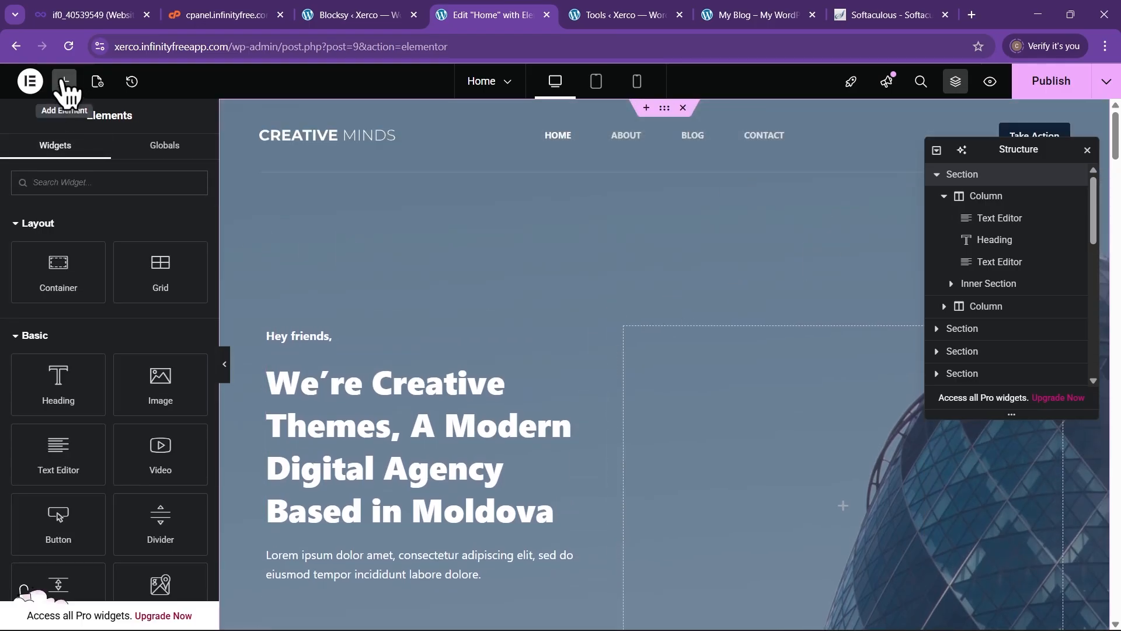
{"action": "scroll", "coordinate": [81, 341], "scroll_direction": "down", "scroll_amount": 6}
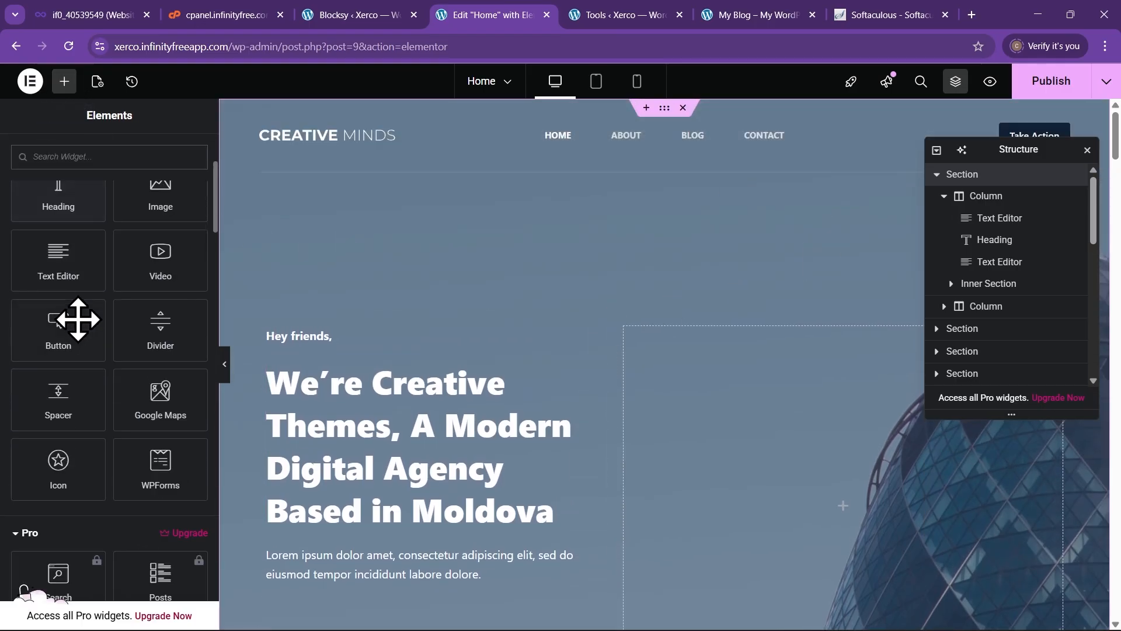
{"action": "scroll", "coordinate": [99, 368], "scroll_direction": "up", "scroll_amount": 7}
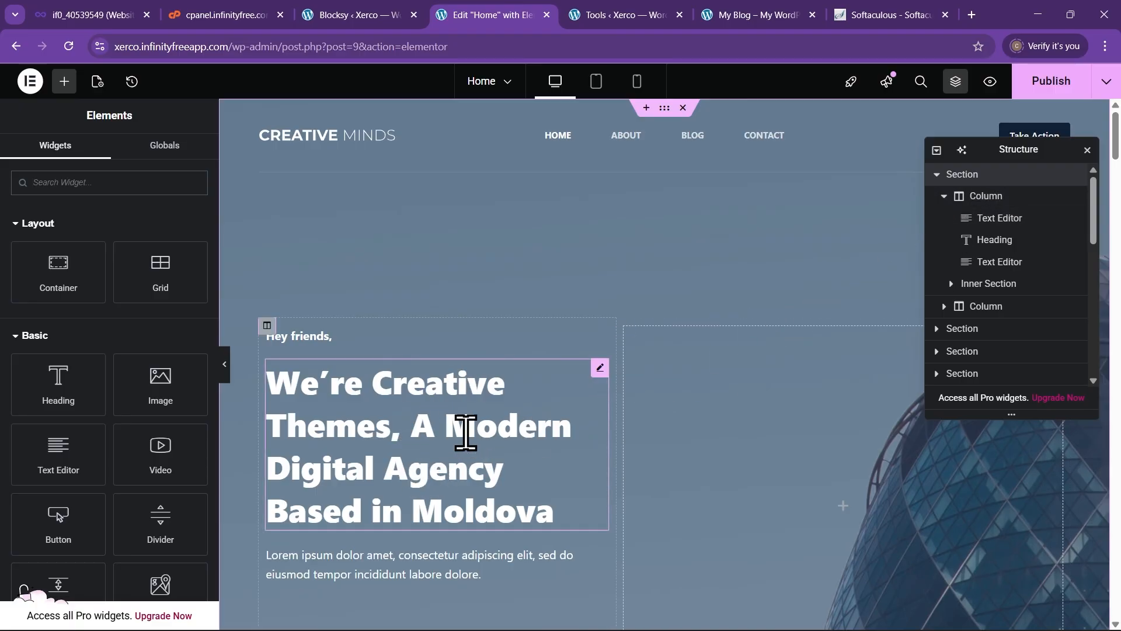
Select the hero headline widget and inspect its title text in the Content tab
{"action": "left_click", "coordinate": [465, 433]}
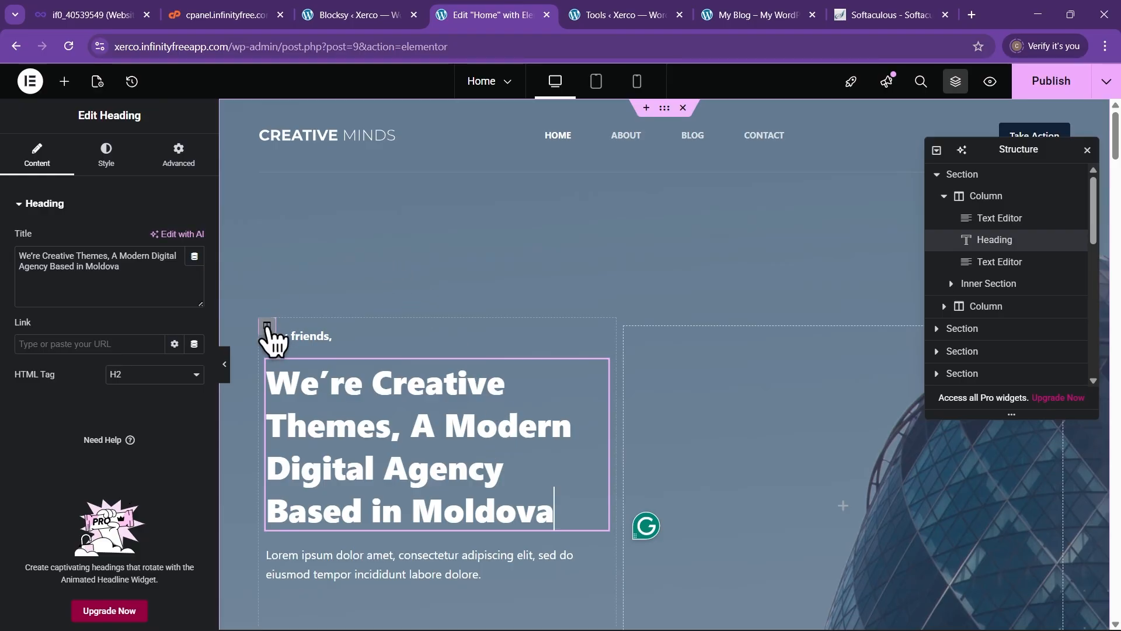
{"action": "left_click", "coordinate": [266, 326]}
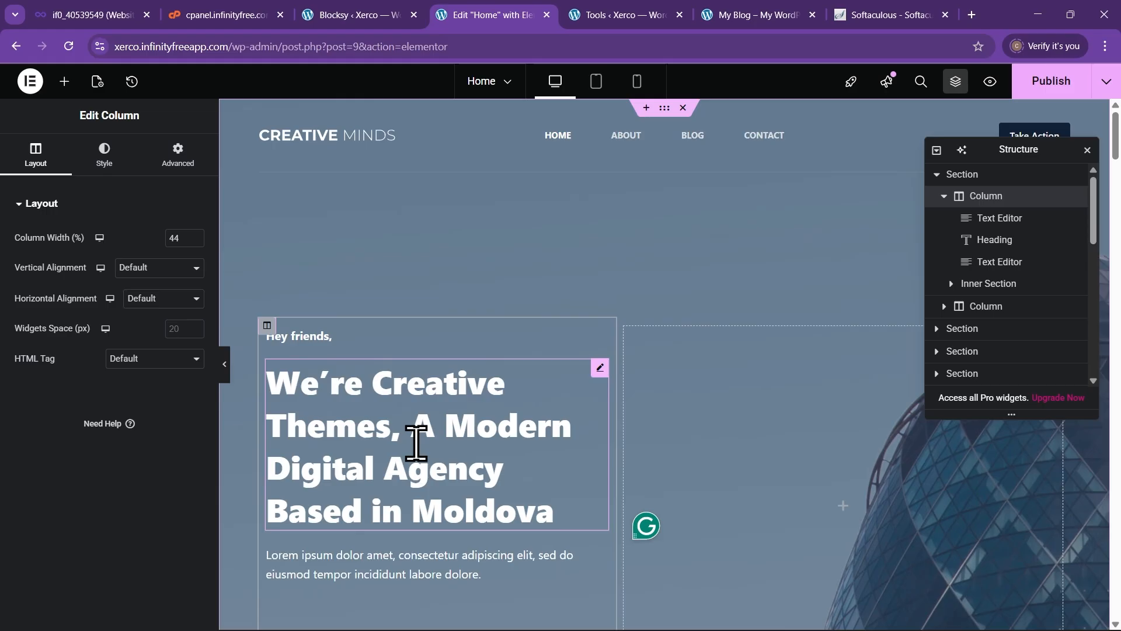
{"action": "left_click", "coordinate": [402, 438]}
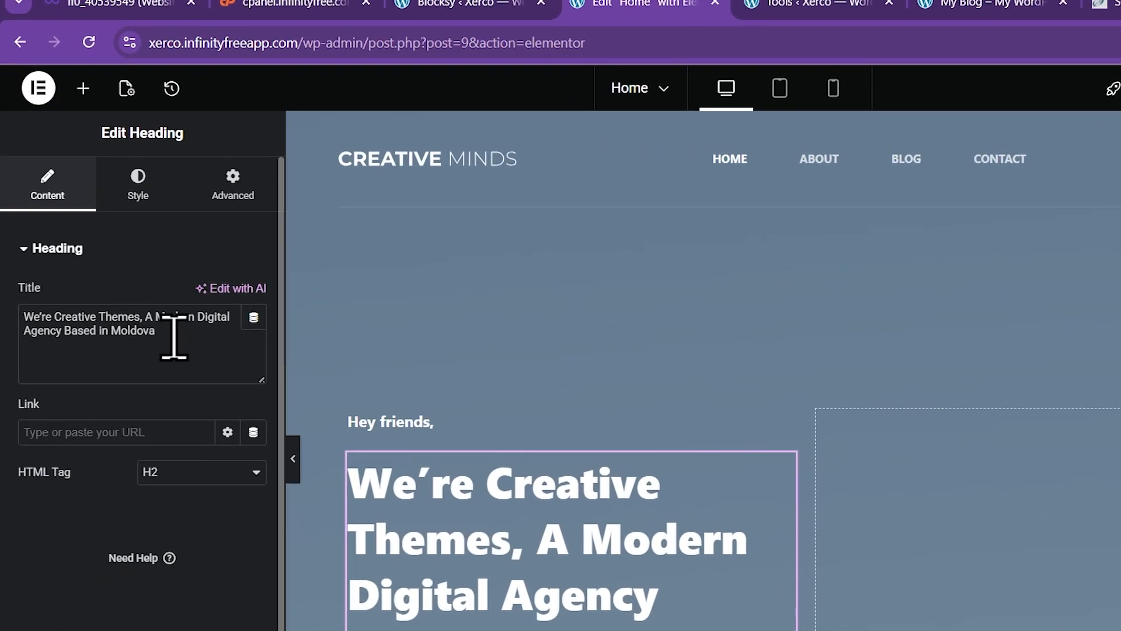
{"action": "left_click_drag", "start_coordinate": [174, 337], "coordinate": [40, 310]}
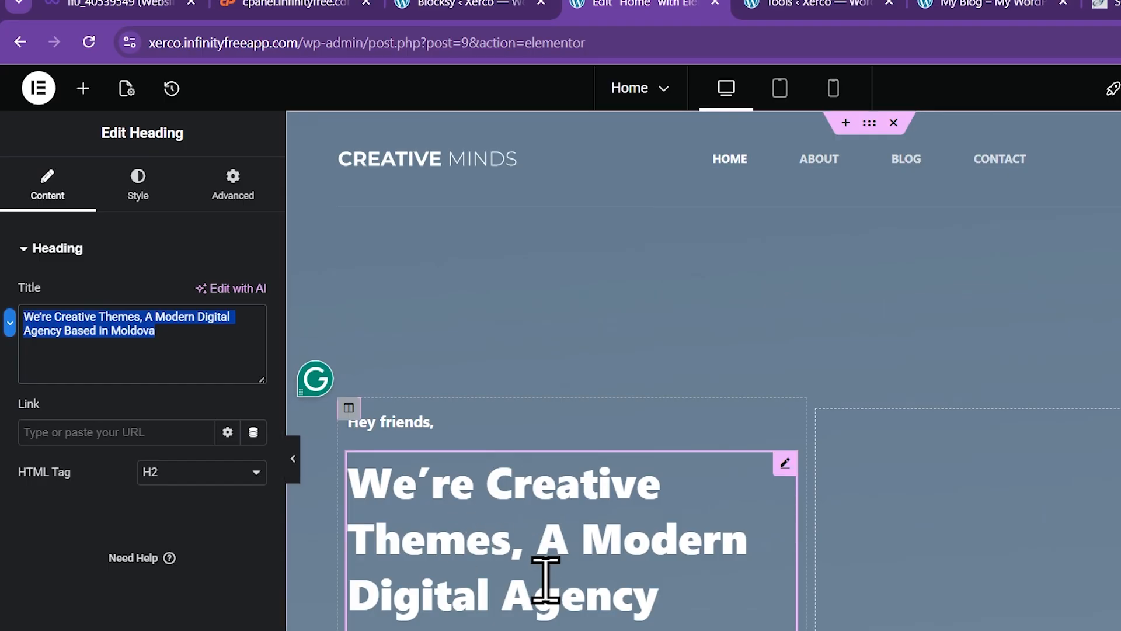
{"action": "left_click", "coordinate": [50, 554]}
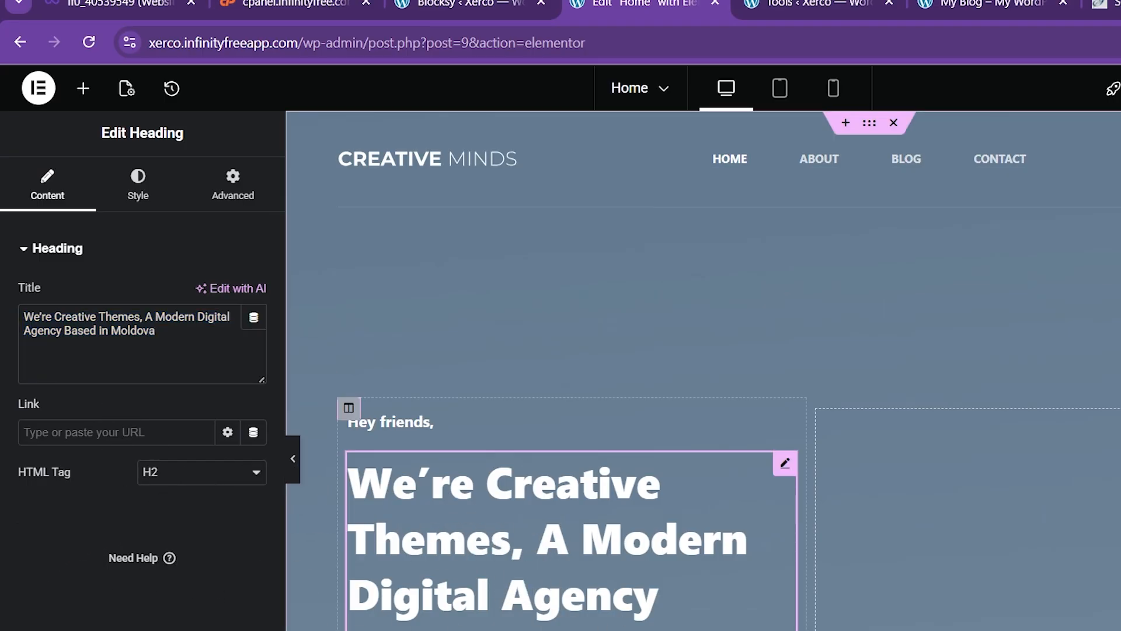
Review the heading's Style and Advanced tabs, checking its Padding Top value
{"action": "left_click", "coordinate": [141, 187]}
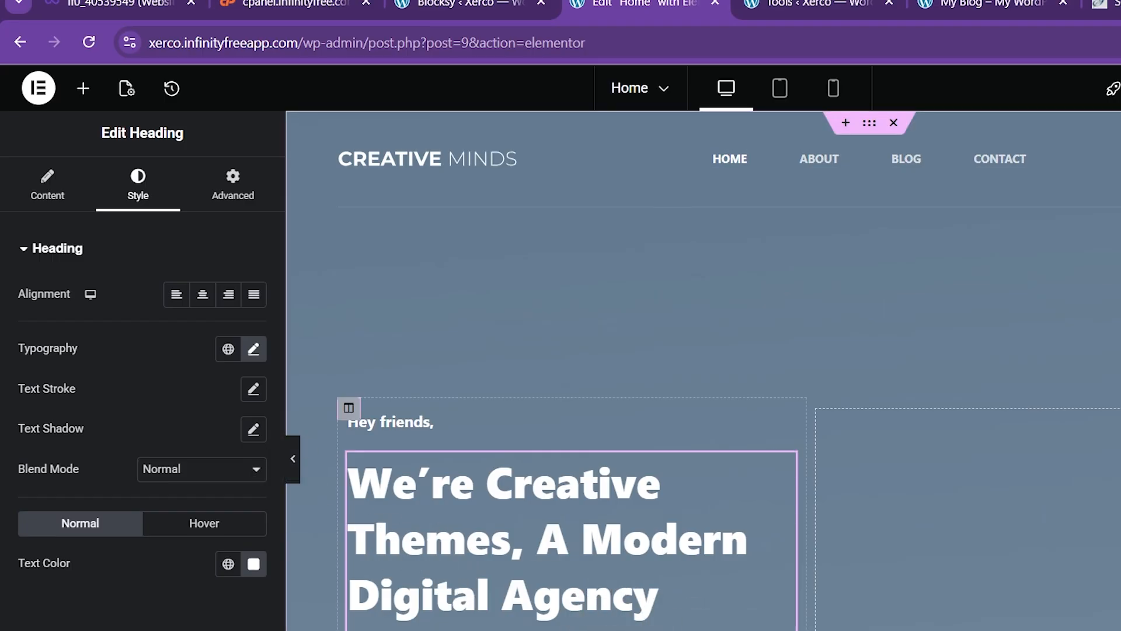
{"action": "left_click", "coordinate": [233, 192]}
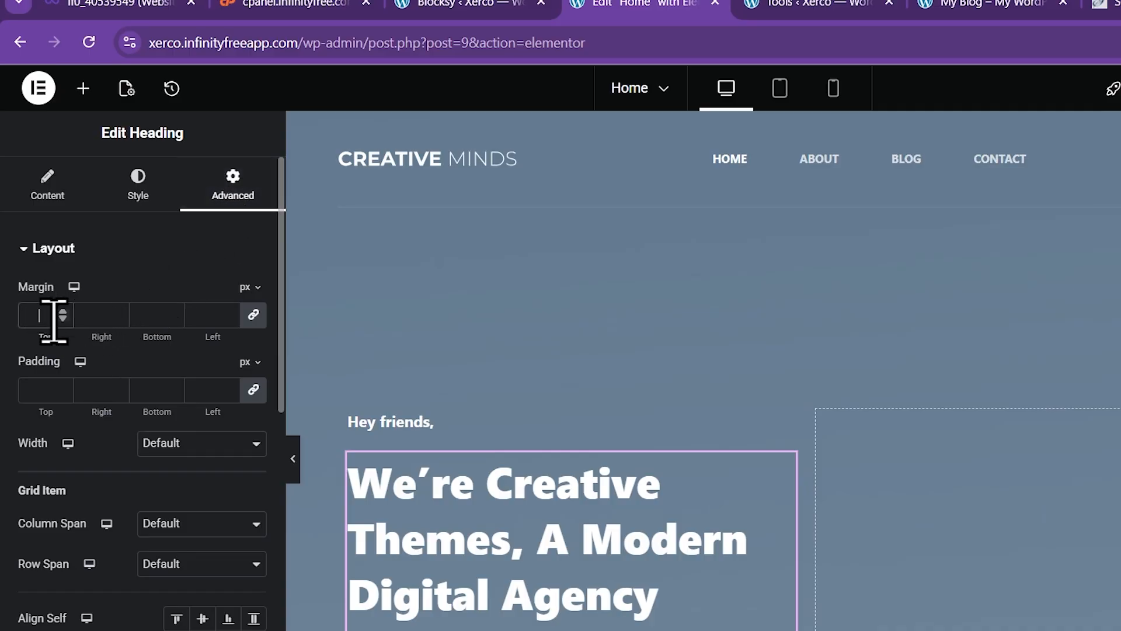
{"action": "left_click", "coordinate": [42, 388]}
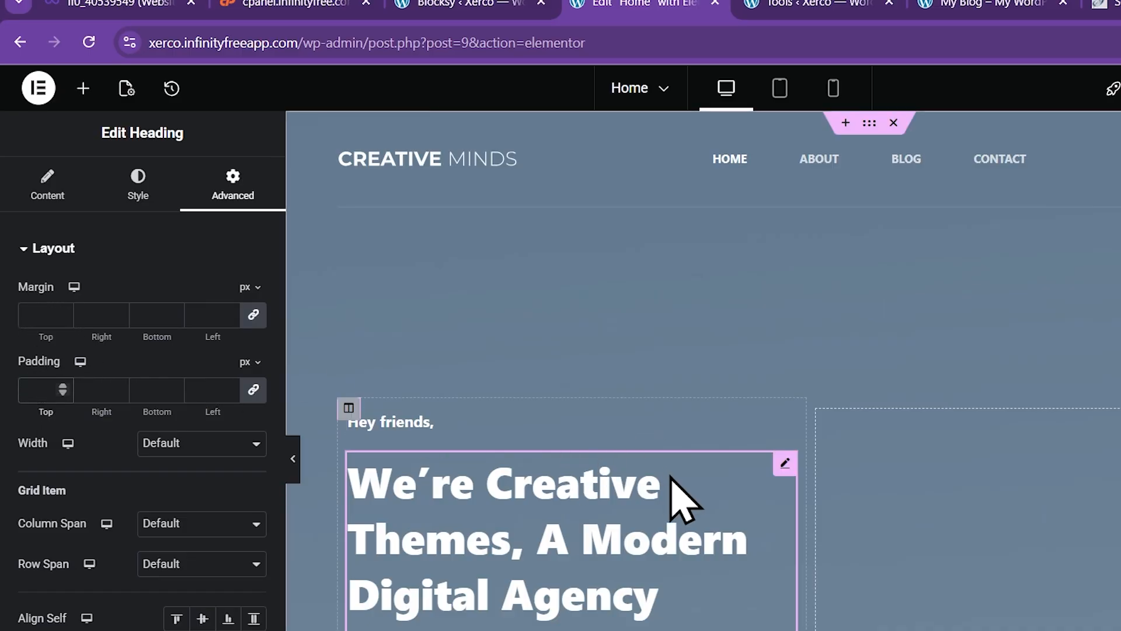
{"action": "key", "text": "ctrl+i"}
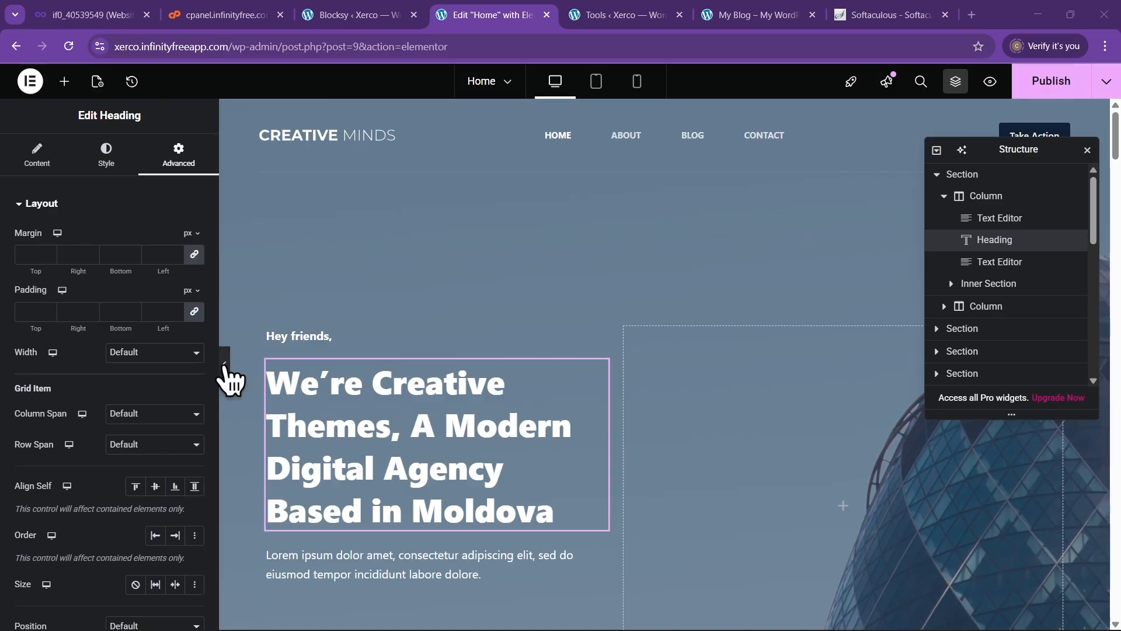
Collapse the editor panel and preview the hero and six 'What we do' service cards full-width
{"action": "left_click", "coordinate": [224, 365]}
{"action": "scroll", "coordinate": [353, 303], "scroll_direction": "down", "scroll_amount": 10}
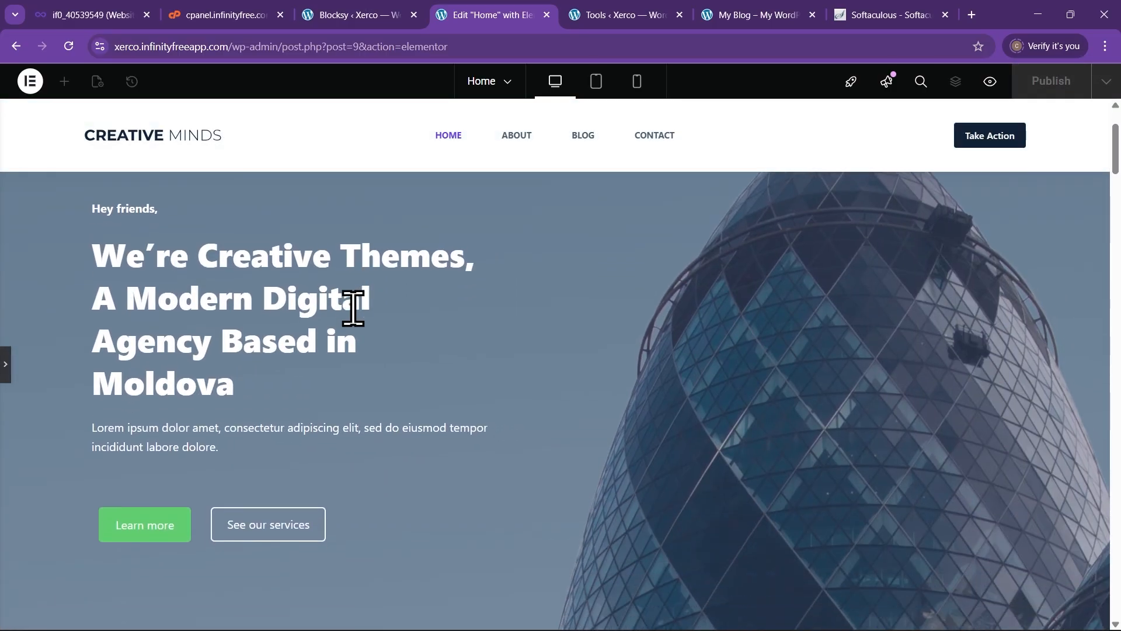
{"action": "scroll", "coordinate": [354, 332], "scroll_direction": "down", "scroll_amount": 3}
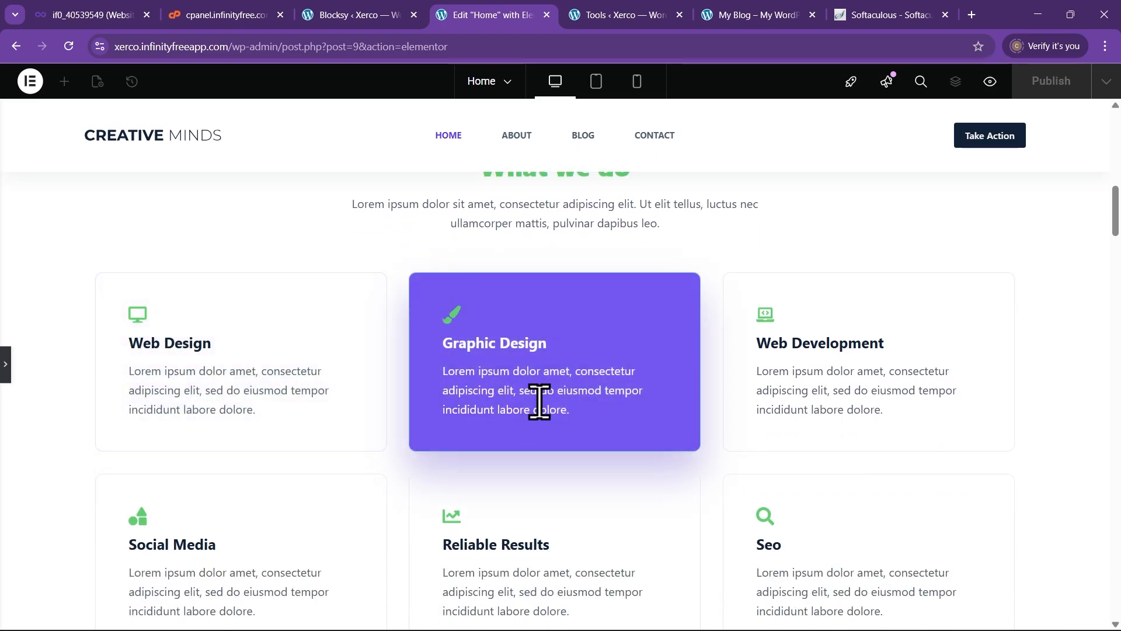
{"action": "scroll", "coordinate": [803, 409], "scroll_direction": "down", "scroll_amount": 3}
{"action": "scroll", "coordinate": [531, 440], "scroll_direction": "up", "scroll_amount": 10}
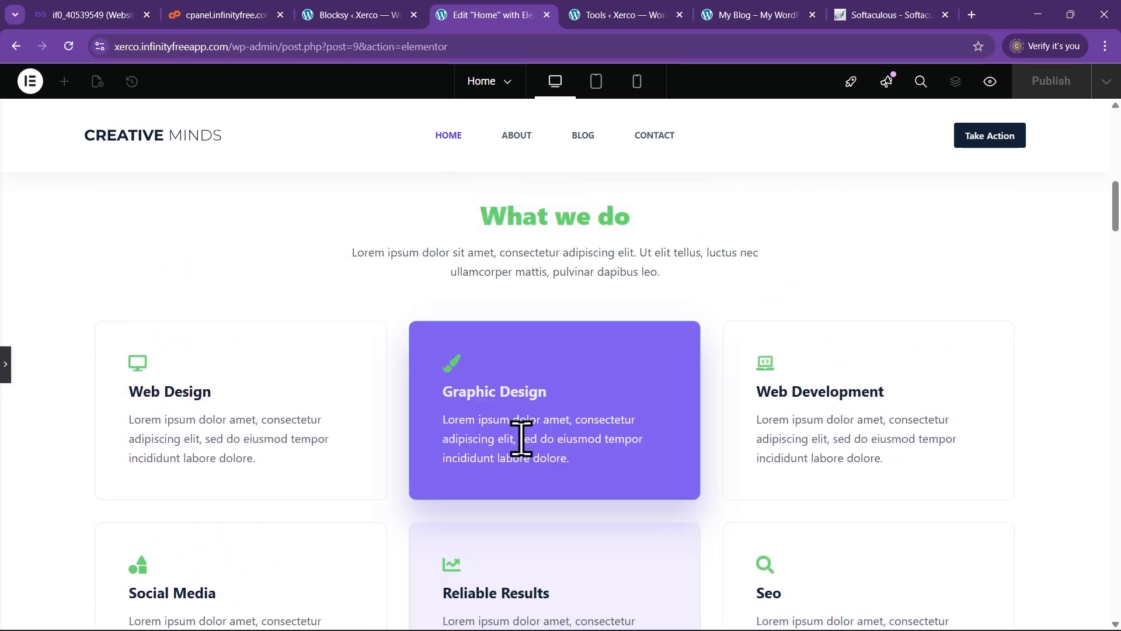
{"action": "scroll", "coordinate": [490, 449], "scroll_direction": "up", "scroll_amount": 5}
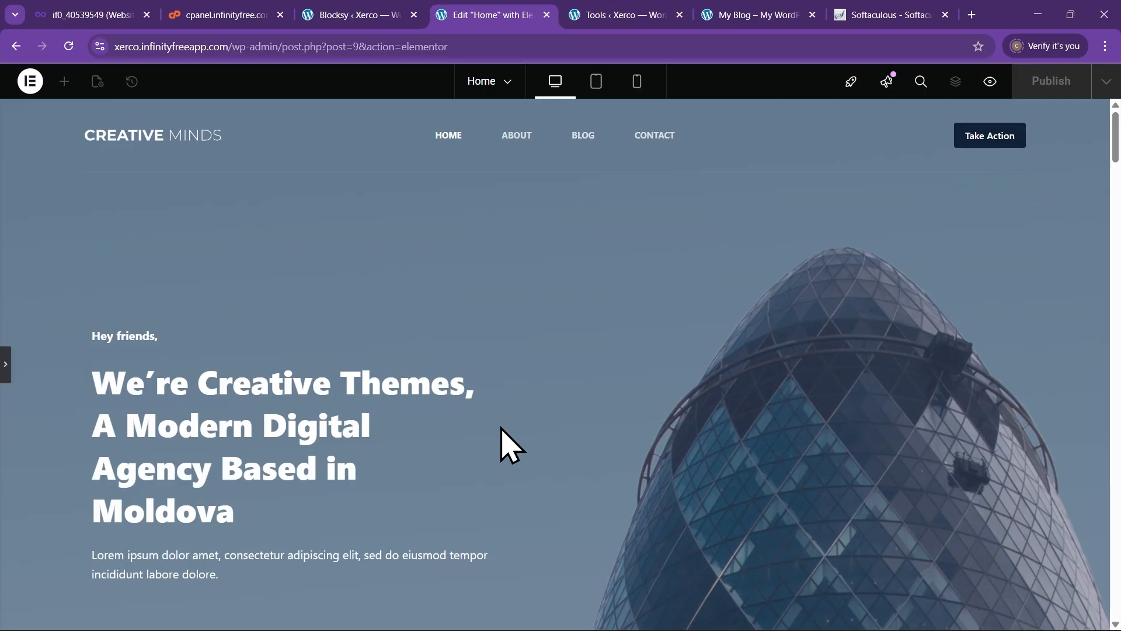
{"action": "scroll", "coordinate": [514, 452], "scroll_direction": "down", "scroll_amount": 3}
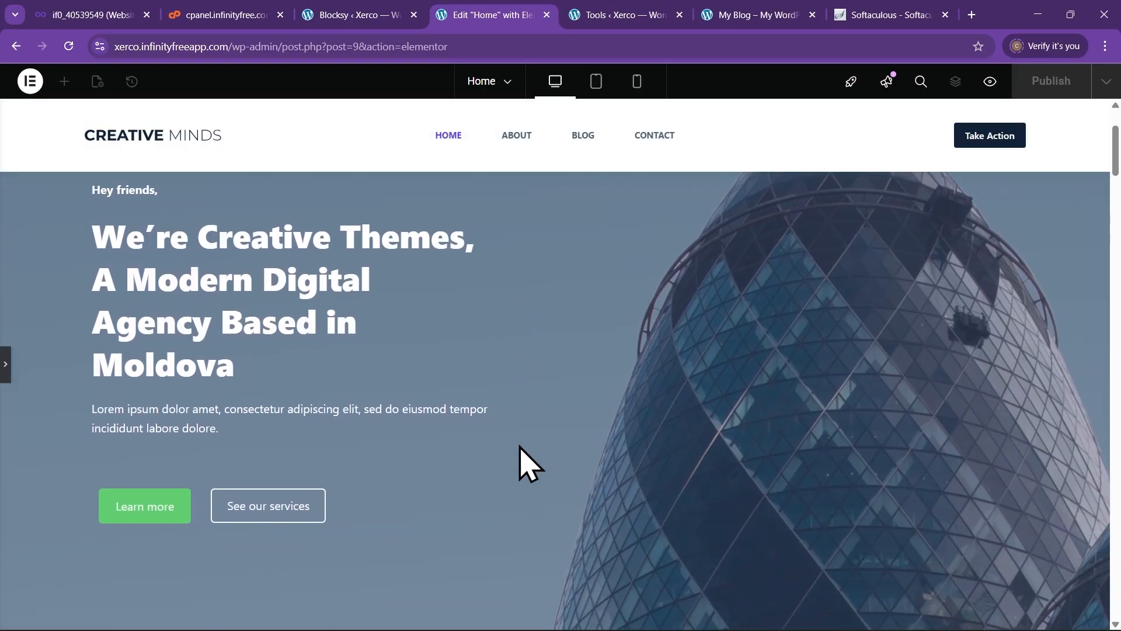
{"action": "scroll", "coordinate": [503, 421], "scroll_direction": "down", "scroll_amount": 10}
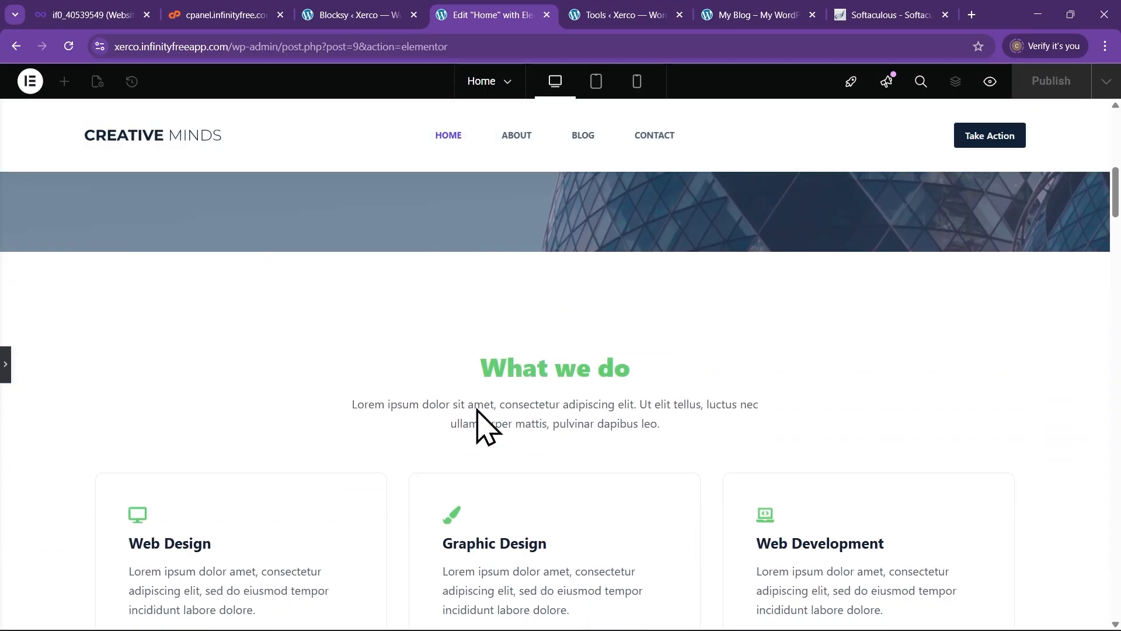
{"action": "scroll", "coordinate": [473, 438], "scroll_direction": "down", "scroll_amount": 2}
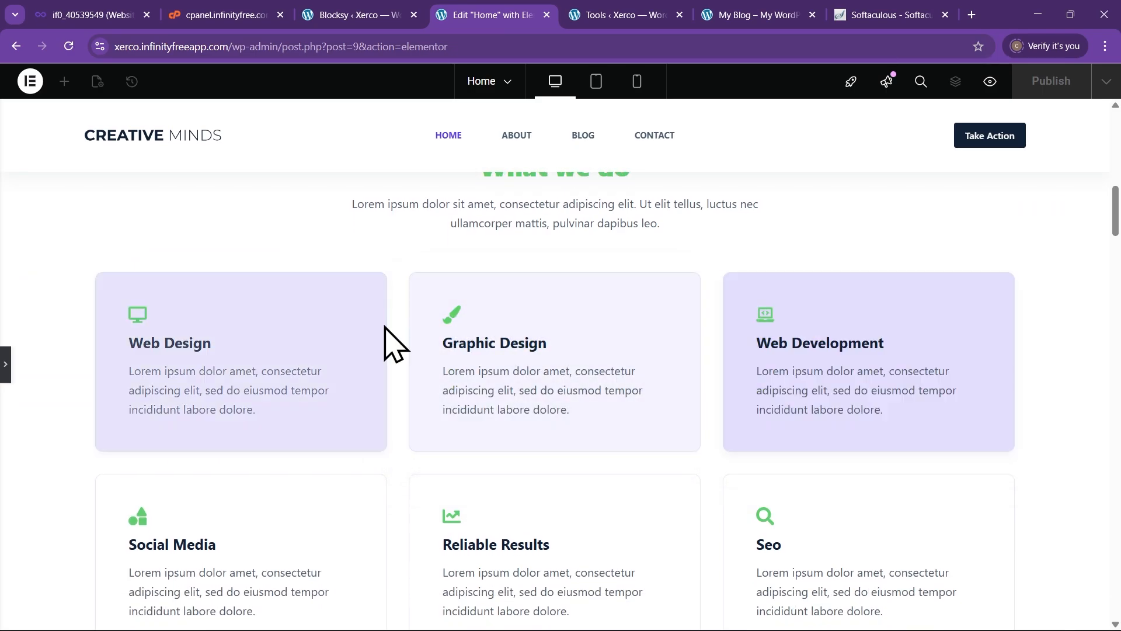
{"action": "scroll", "coordinate": [283, 365], "scroll_direction": "down", "scroll_amount": 2}
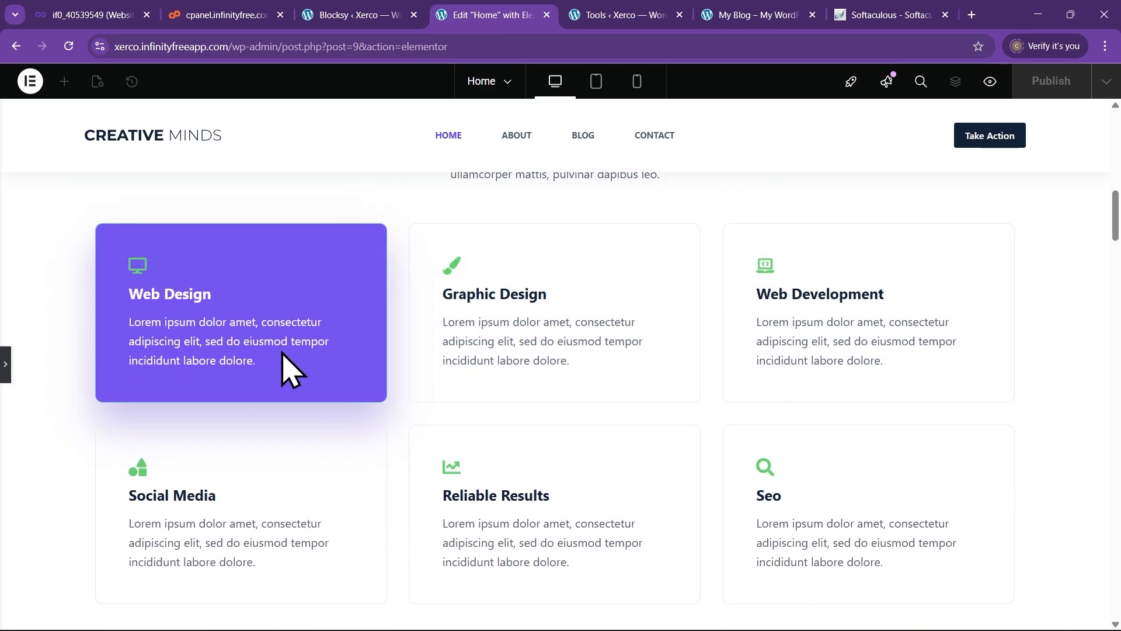
Scroll the Home canvas, then drag the Edge new-tab window over the editor
{"action": "scroll", "coordinate": [818, 485], "scroll_direction": "down", "scroll_amount": 9}
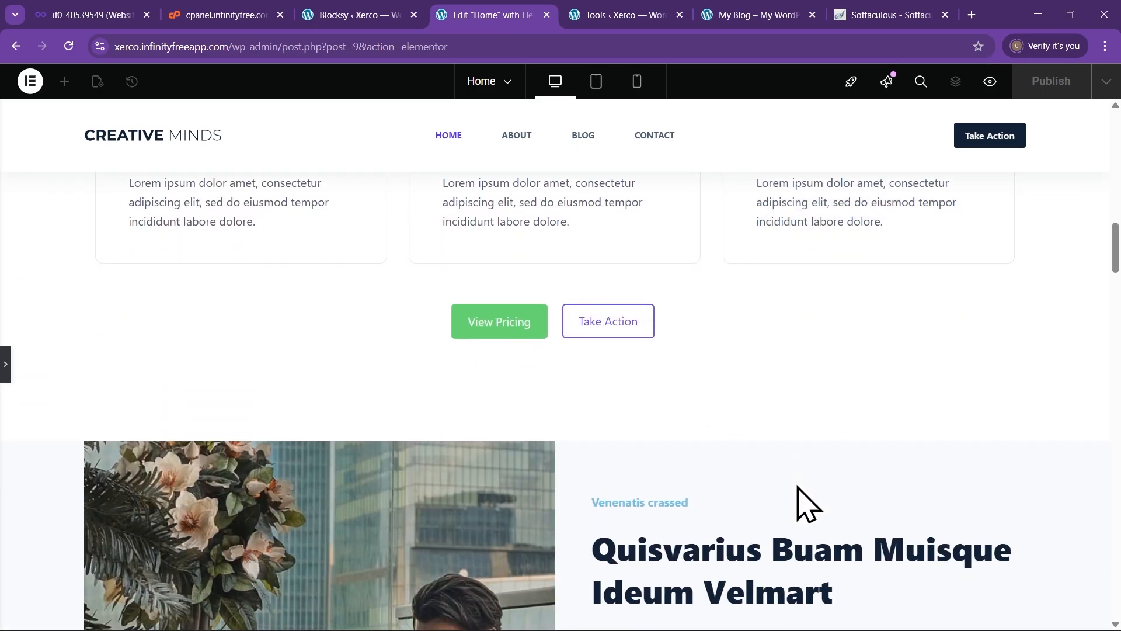
{"action": "scroll", "coordinate": [787, 486], "scroll_direction": "down", "scroll_amount": 3}
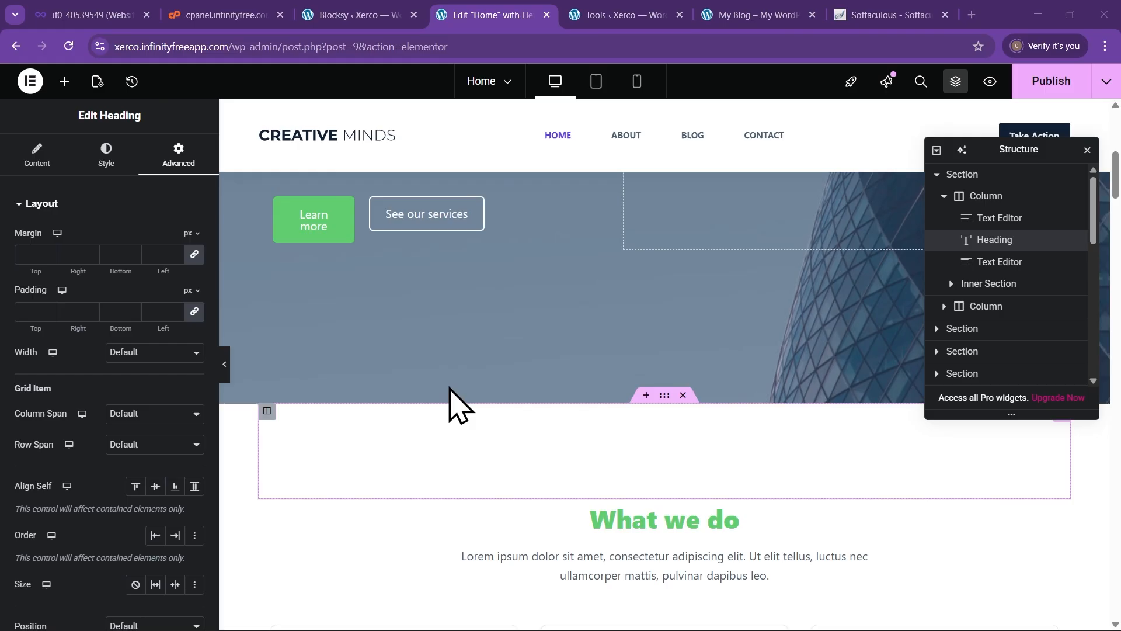
{"action": "scroll", "coordinate": [426, 409], "scroll_direction": "up", "scroll_amount": 3}
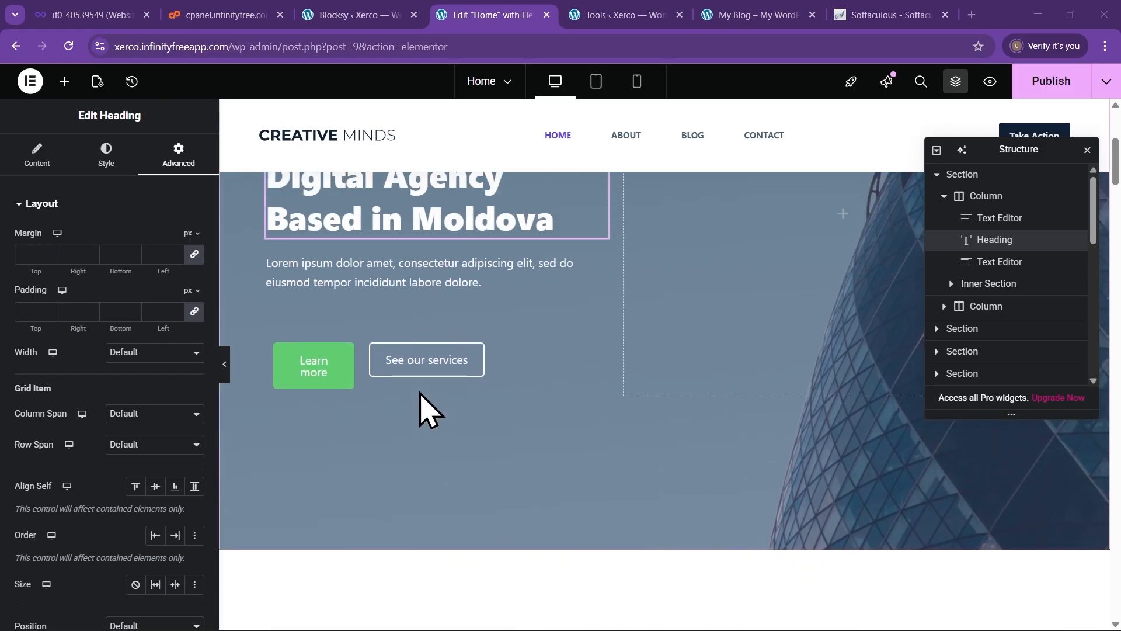
{"action": "scroll", "coordinate": [430, 415], "scroll_direction": "down", "scroll_amount": 6}
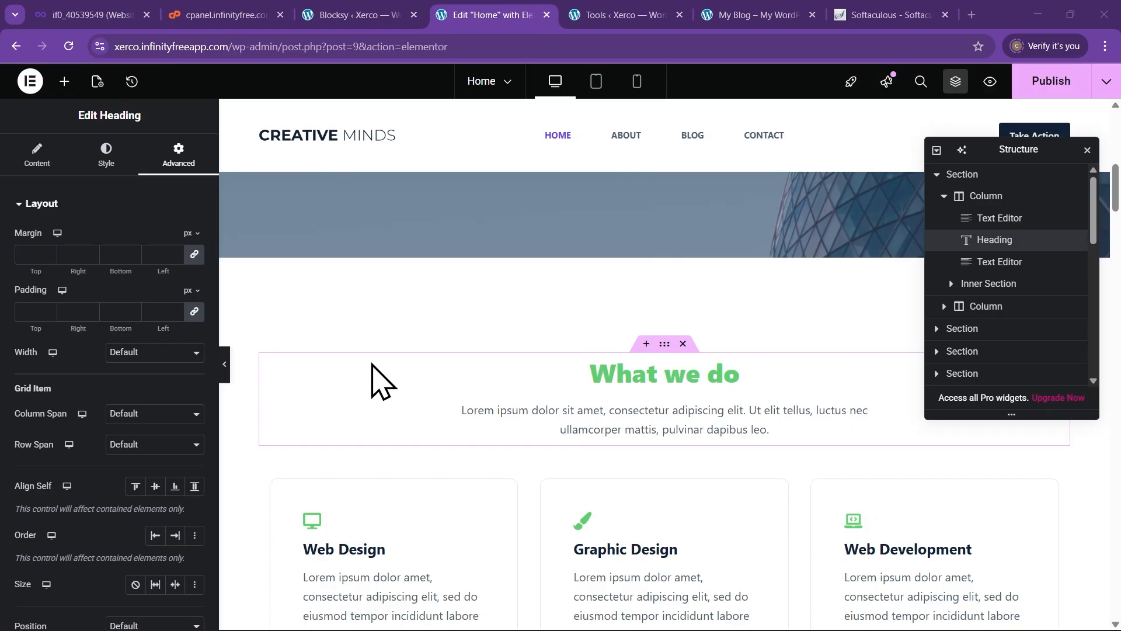
{"action": "scroll", "coordinate": [386, 371], "scroll_direction": "down", "scroll_amount": 4}
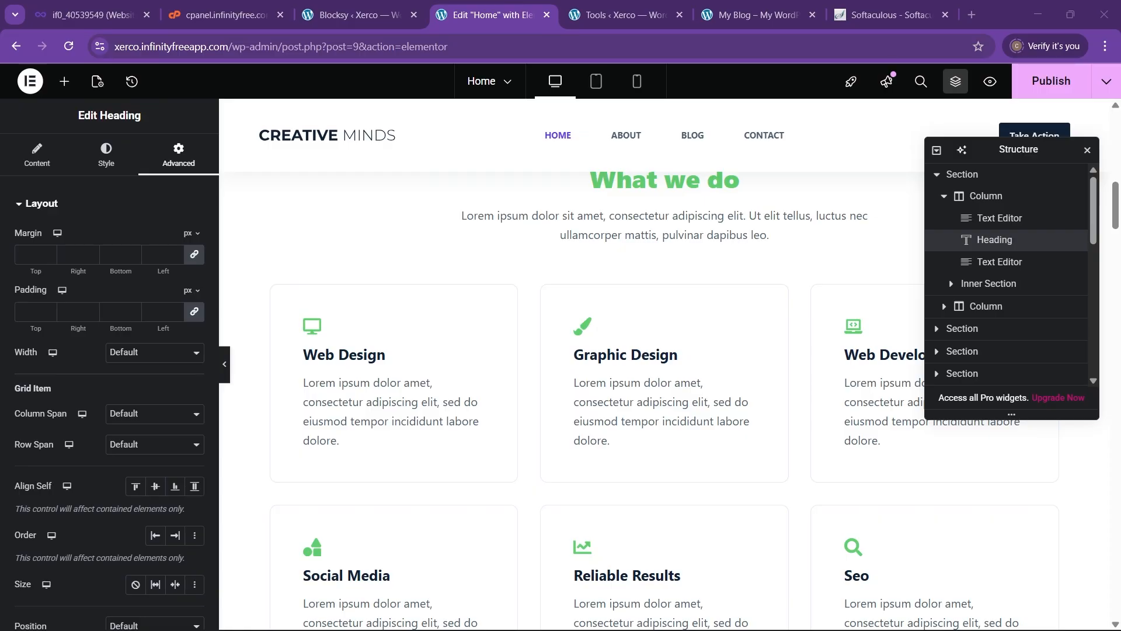
{"action": "left_click_drag", "start_coordinate": [1120, 155], "coordinate": [473, 130]}
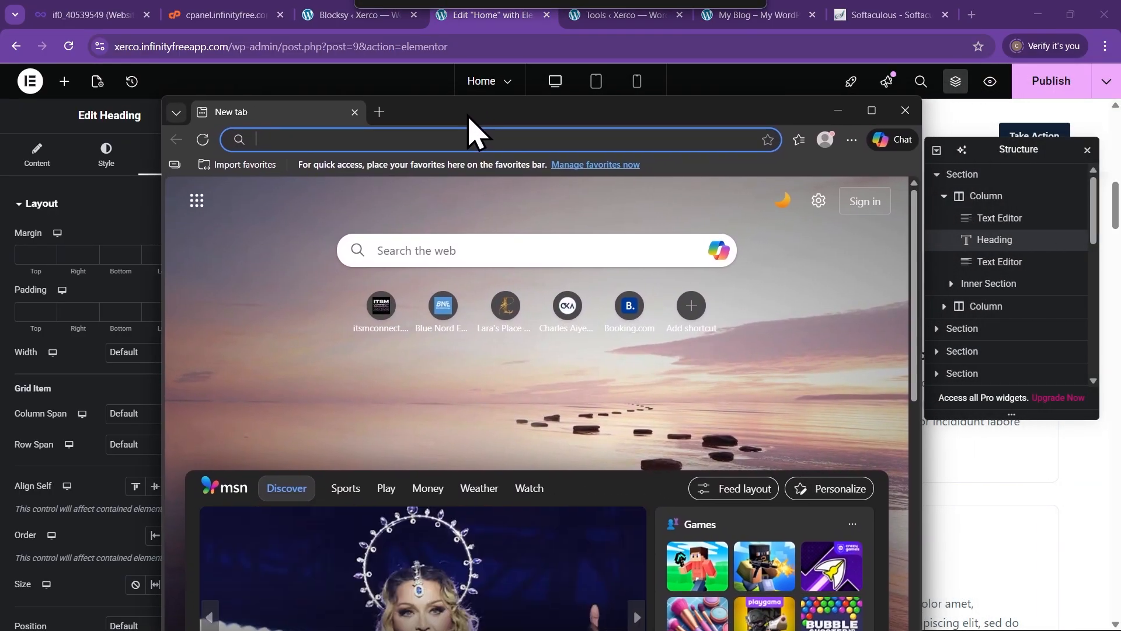
Select the site address in the editor's address bar and maximize the Edge window
{"action": "left_click", "coordinate": [224, 47]}
{"action": "left_click", "coordinate": [224, 47]}
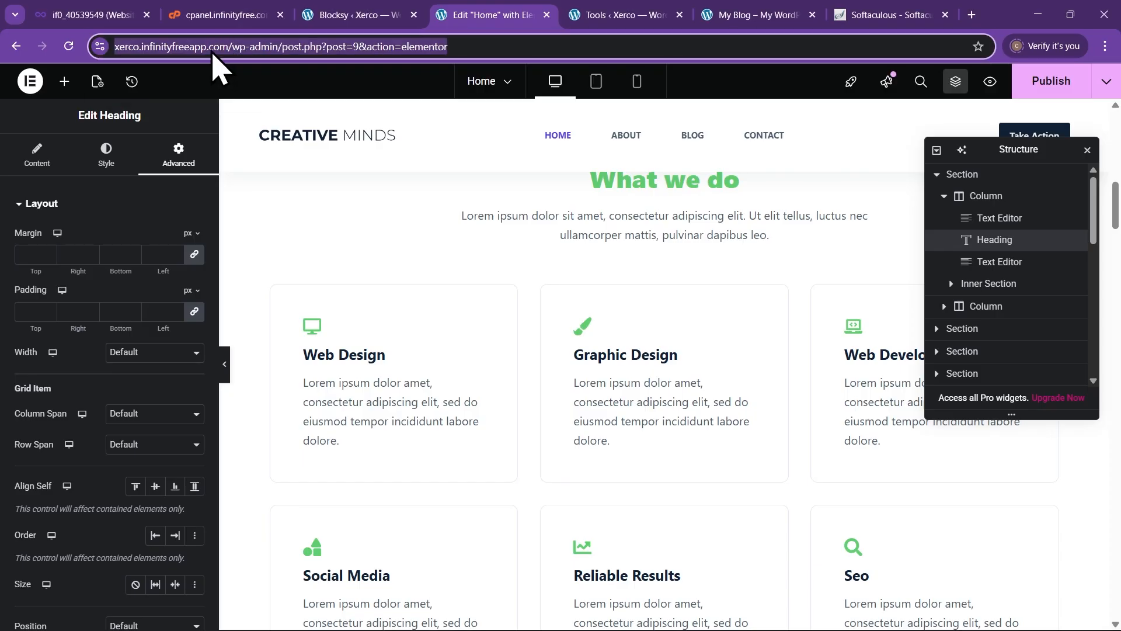
{"action": "left_click", "coordinate": [229, 47]}
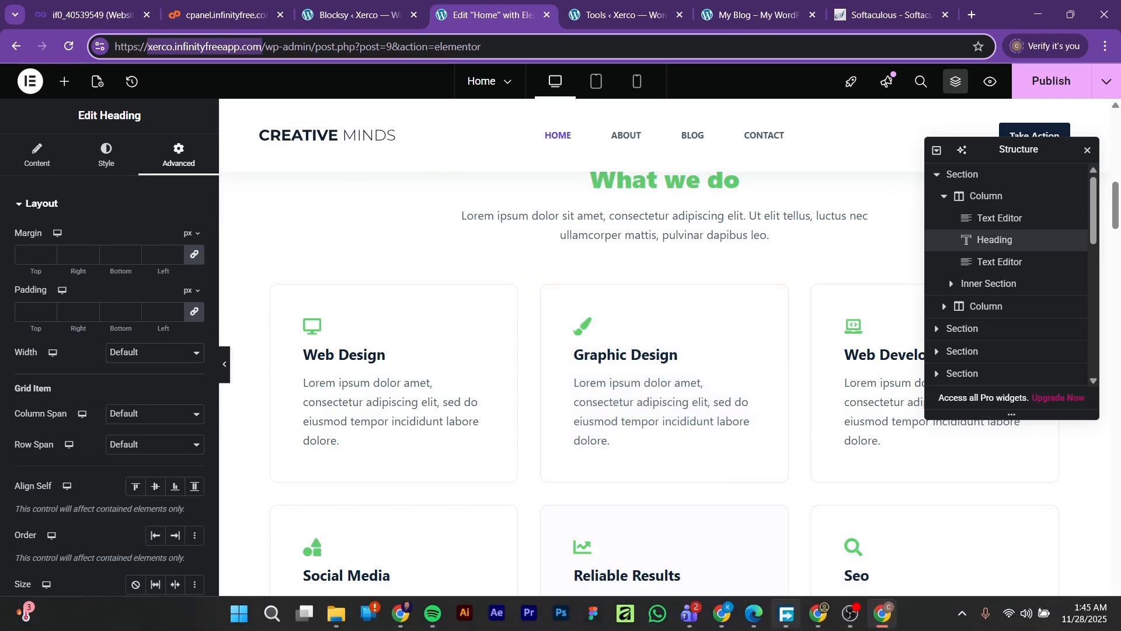
{"action": "mouse_move", "coordinate": [775, 620]}
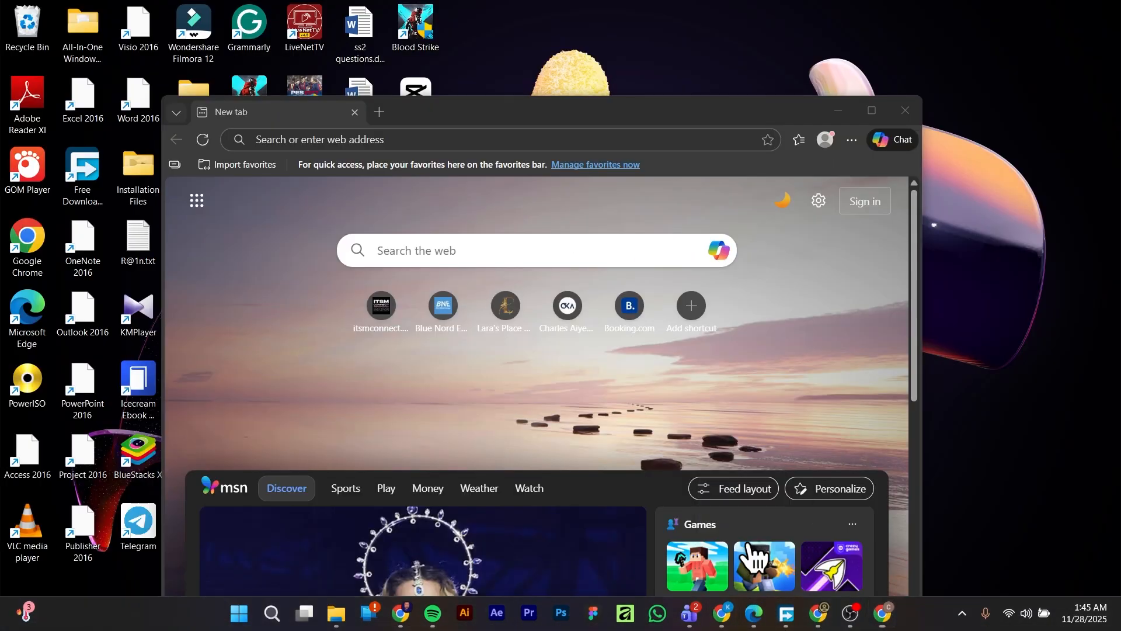
{"action": "left_click", "coordinate": [759, 534]}
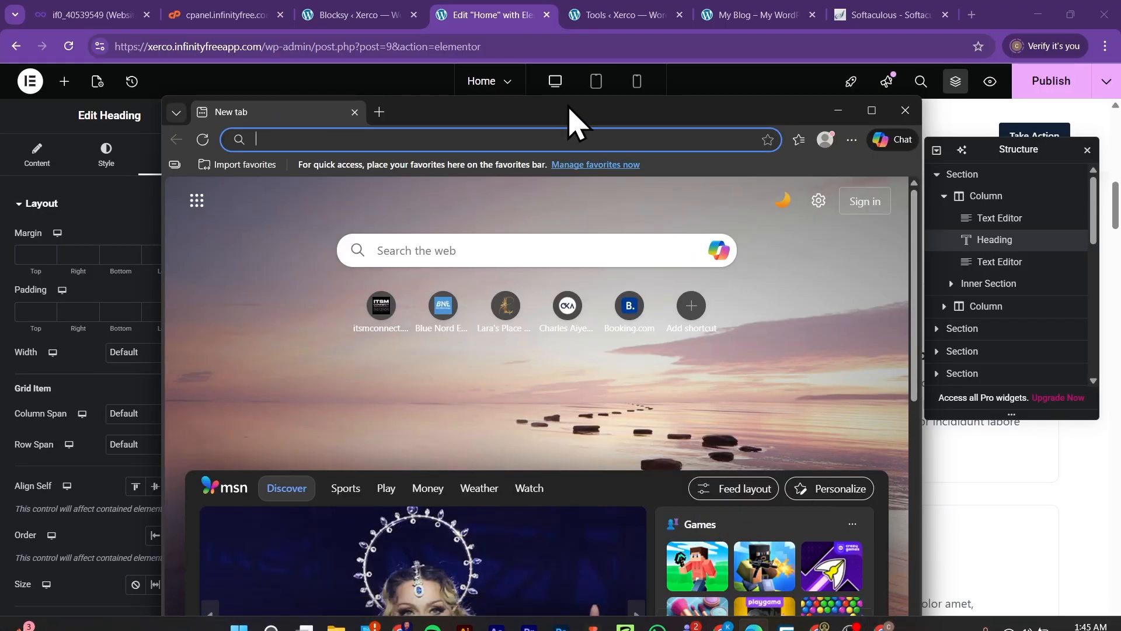
{"action": "left_click_drag", "start_coordinate": [576, 117], "coordinate": [638, 91]}
{"action": "left_click", "coordinate": [872, 80]}
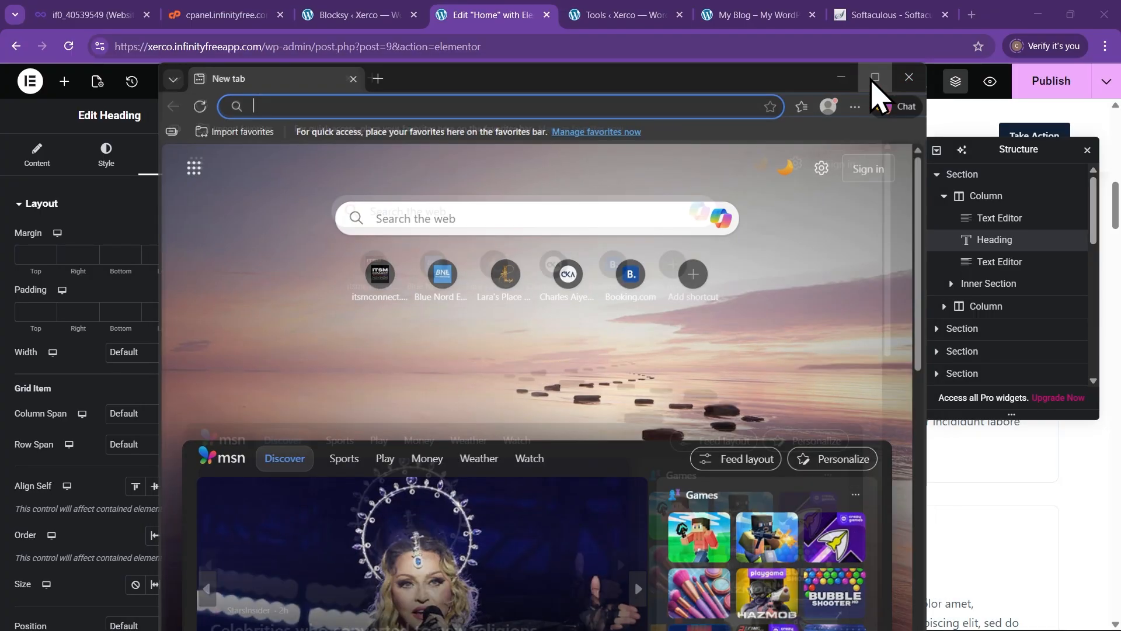
Load xerco.infinityfreeapp.com in Edge and scroll through the live homepage
{"action": "left_click", "coordinate": [408, 38]}
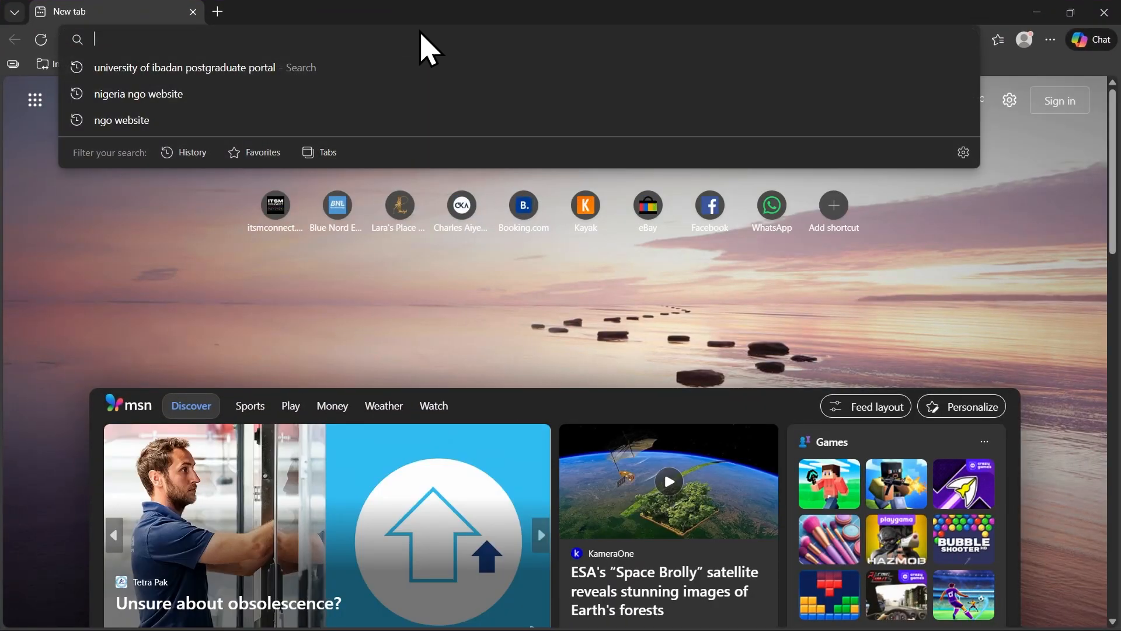
{"action": "type", "text": "xerco.infinityfreeapp.com"}
{"action": "key", "text": "Return"}
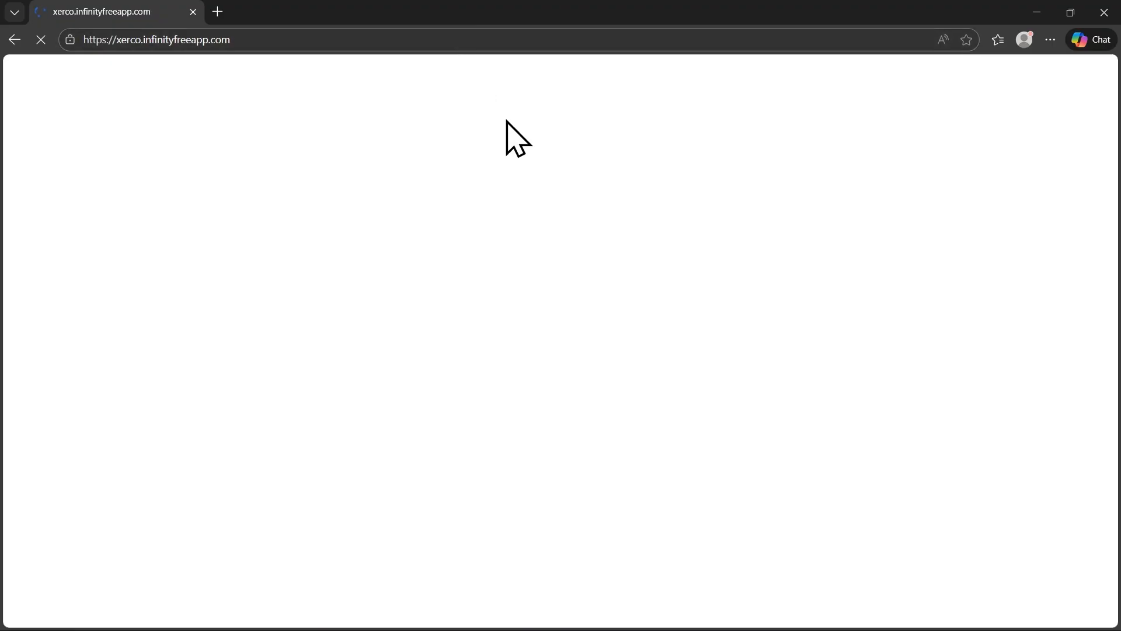
{"action": "scroll", "coordinate": [571, 358], "scroll_direction": "down", "scroll_amount": 10}
{"action": "scroll", "coordinate": [576, 339], "scroll_direction": "down", "scroll_amount": 15}
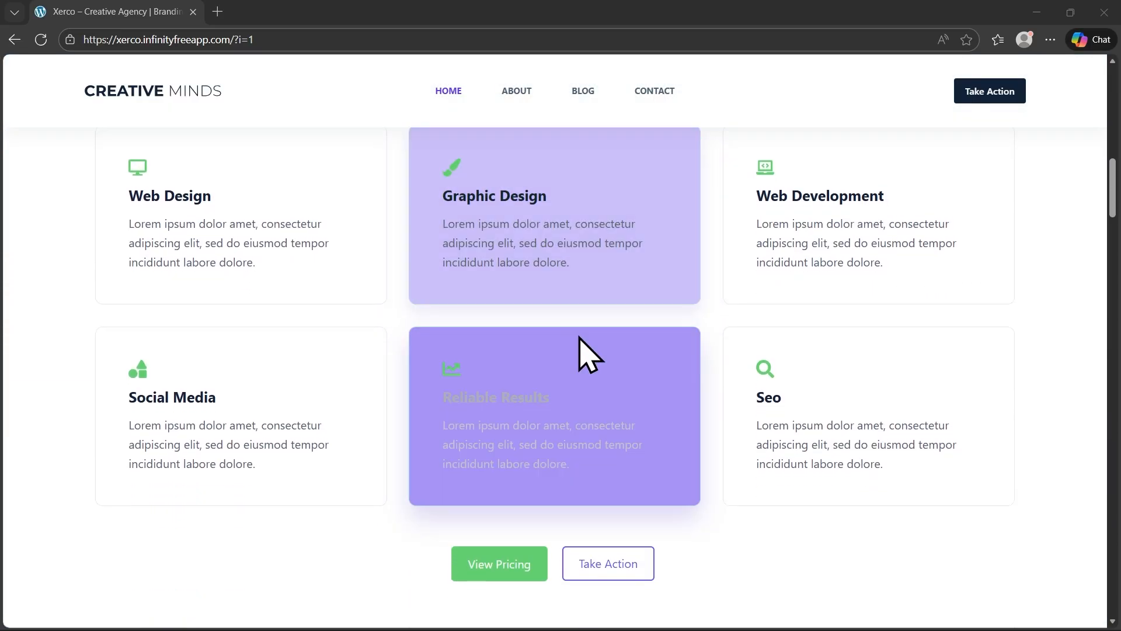
{"action": "scroll", "coordinate": [589, 356], "scroll_direction": "down", "scroll_amount": 10}
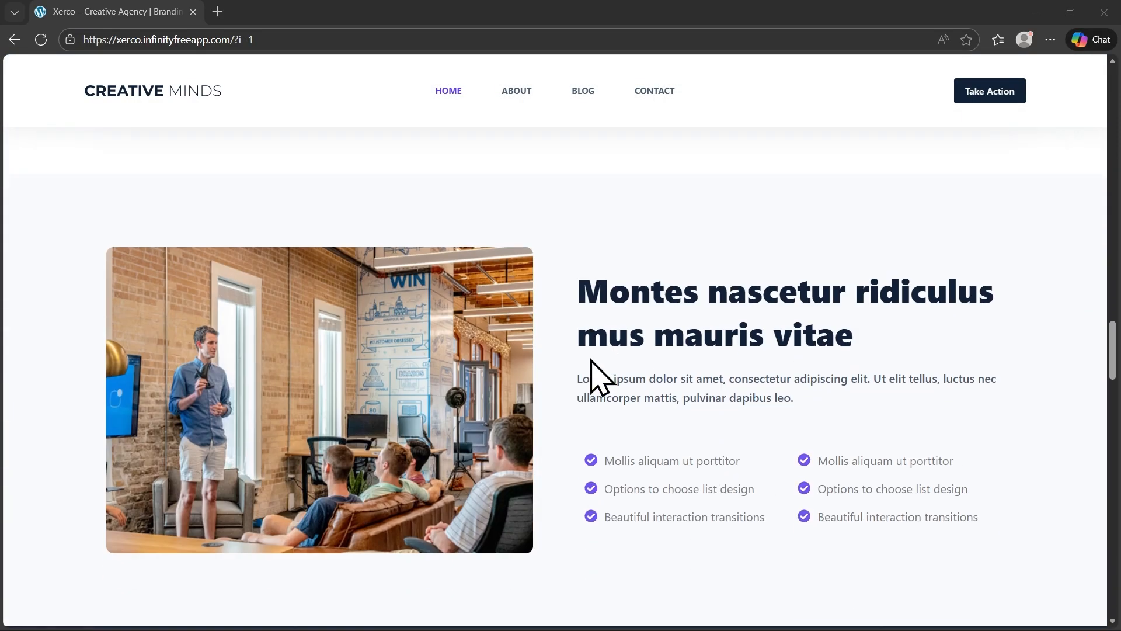
{"action": "scroll", "coordinate": [588, 355], "scroll_direction": "up", "scroll_amount": 15}
{"action": "scroll", "coordinate": [590, 374], "scroll_direction": "up", "scroll_amount": 15}
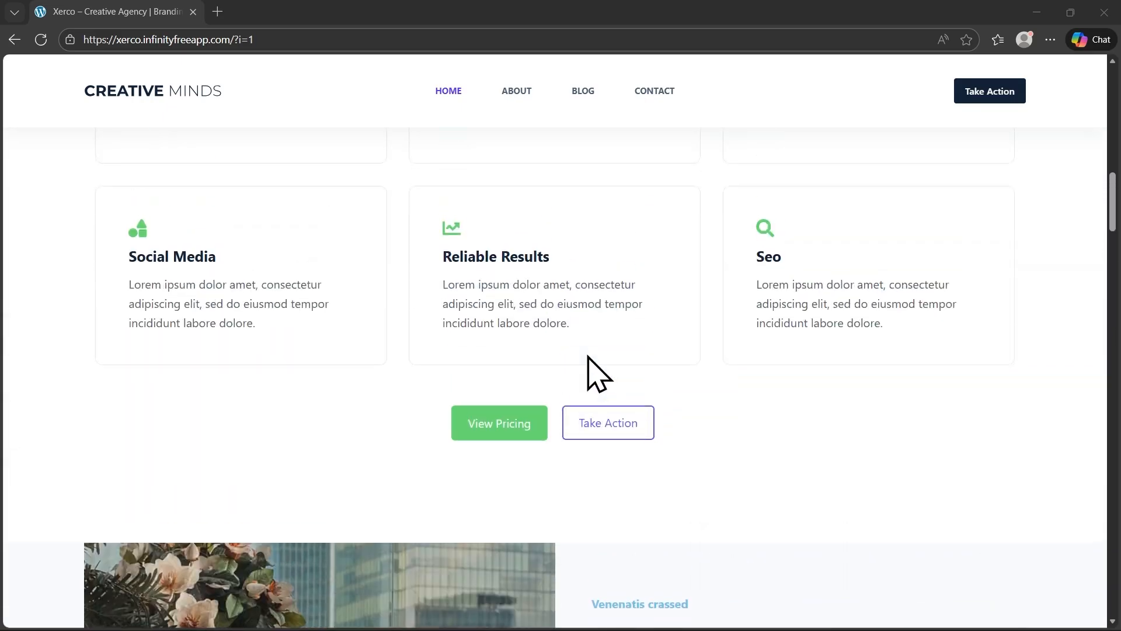
{"action": "scroll", "coordinate": [578, 362], "scroll_direction": "up", "scroll_amount": 5}
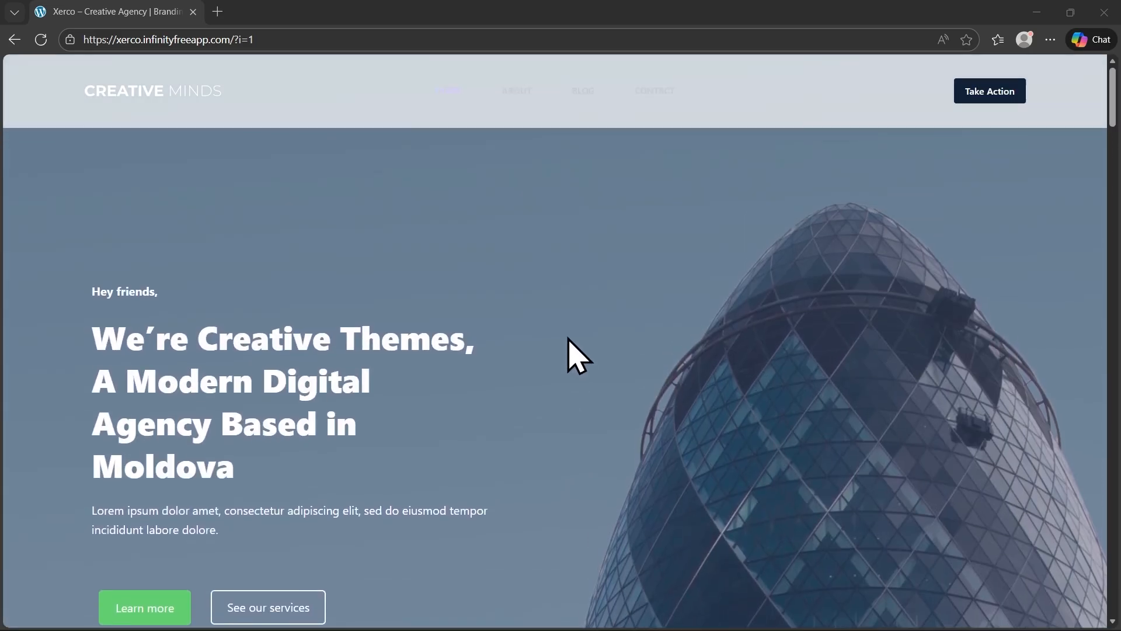
{"action": "scroll", "coordinate": [514, 301], "scroll_direction": "down", "scroll_amount": 8}
{"action": "scroll", "coordinate": [543, 324], "scroll_direction": "up", "scroll_amount": 9}
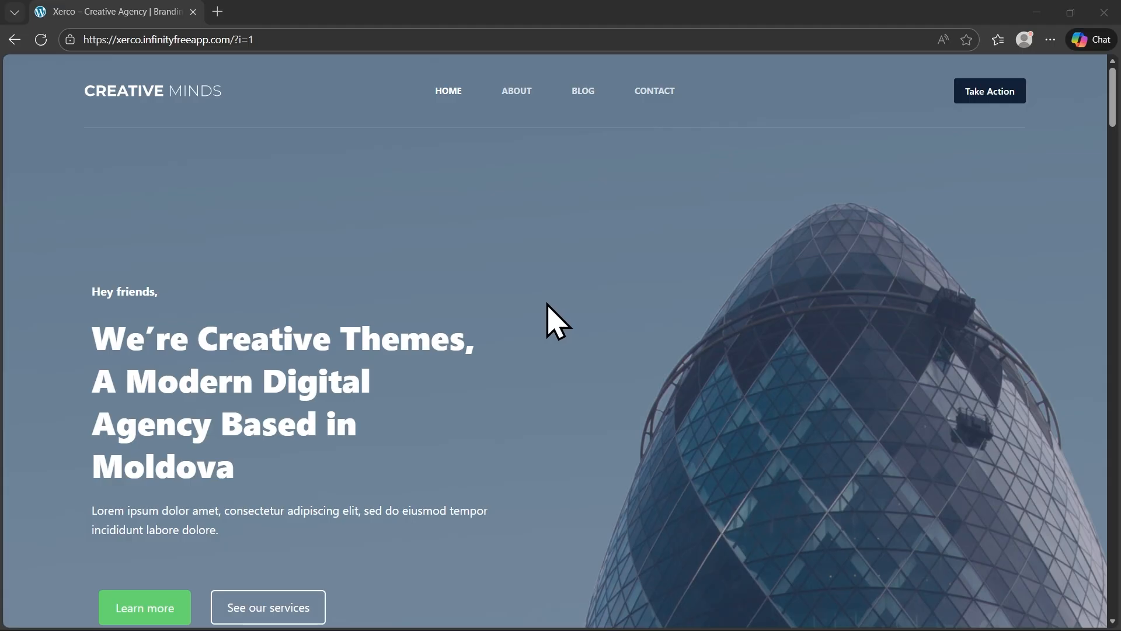
Capture and copy a full-page screenshot of the live Xerco homepage, then minimize Edge
{"action": "right_click", "coordinate": [528, 233]}
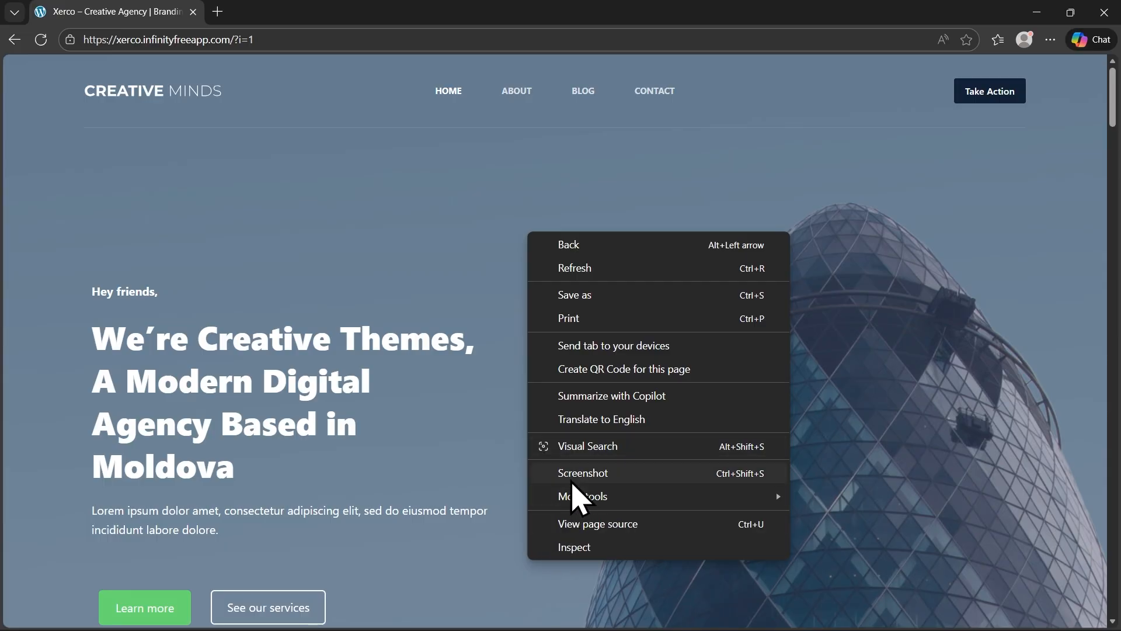
{"action": "left_click", "coordinate": [587, 475]}
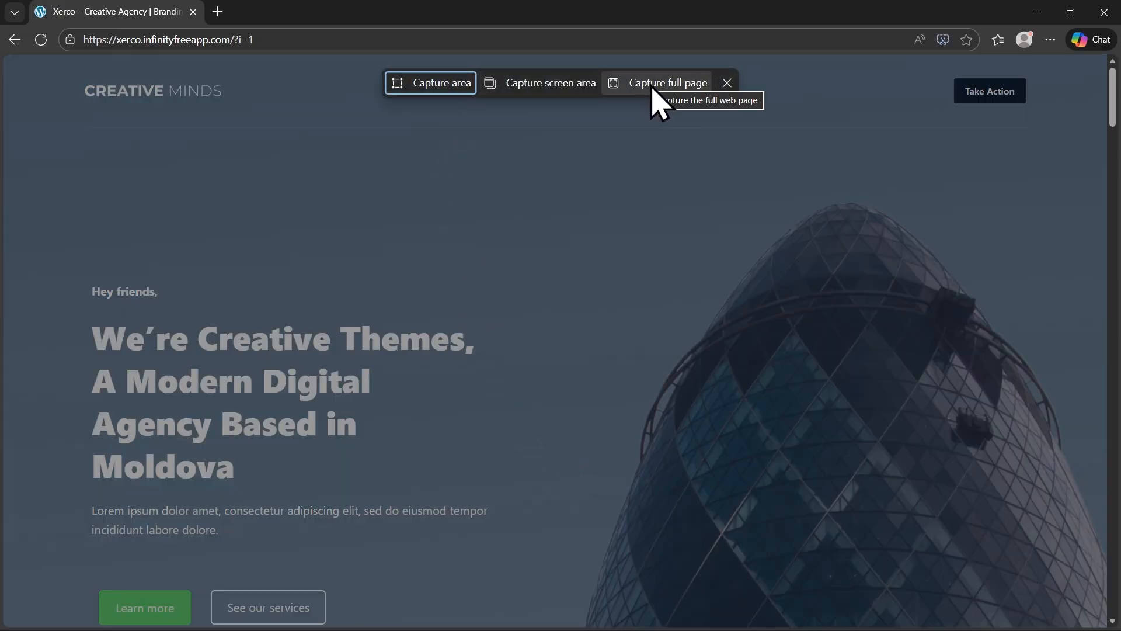
{"action": "left_click", "coordinate": [652, 90]}
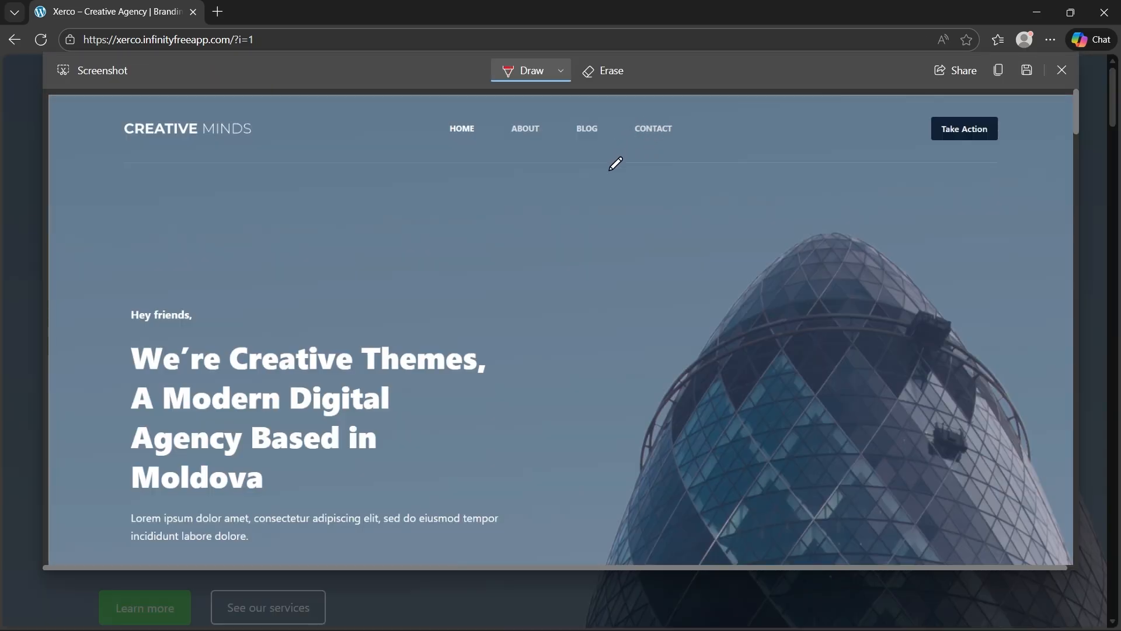
{"action": "scroll", "coordinate": [562, 411], "scroll_direction": "down", "scroll_amount": 20}
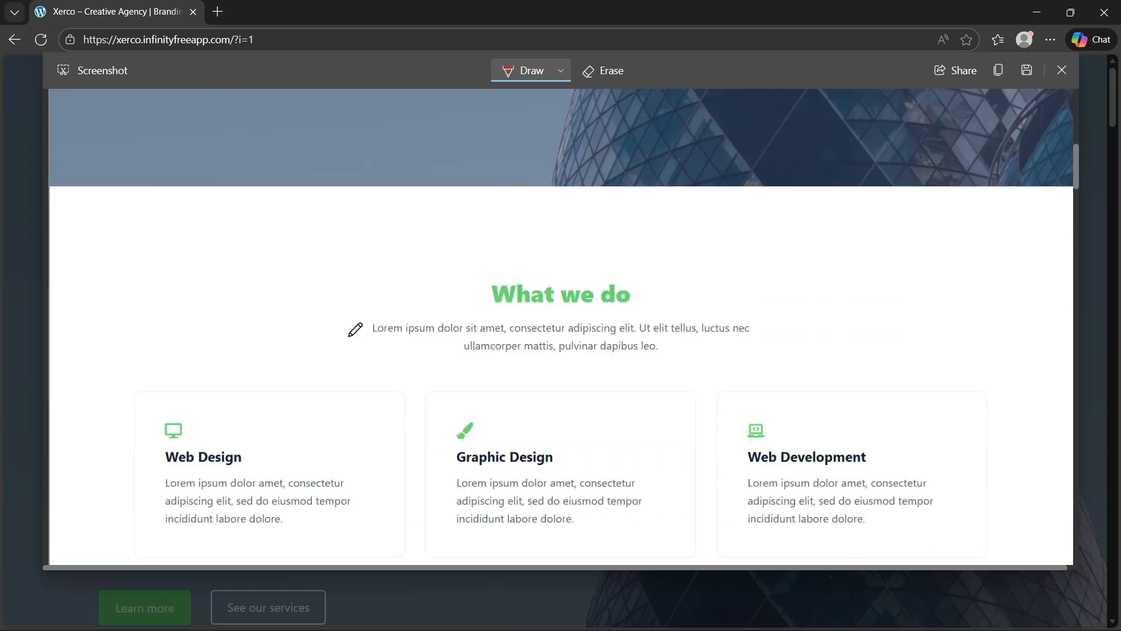
{"action": "scroll", "coordinate": [384, 334], "scroll_direction": "down", "scroll_amount": 5}
{"action": "scroll", "coordinate": [696, 325], "scroll_direction": "up", "scroll_amount": 15}
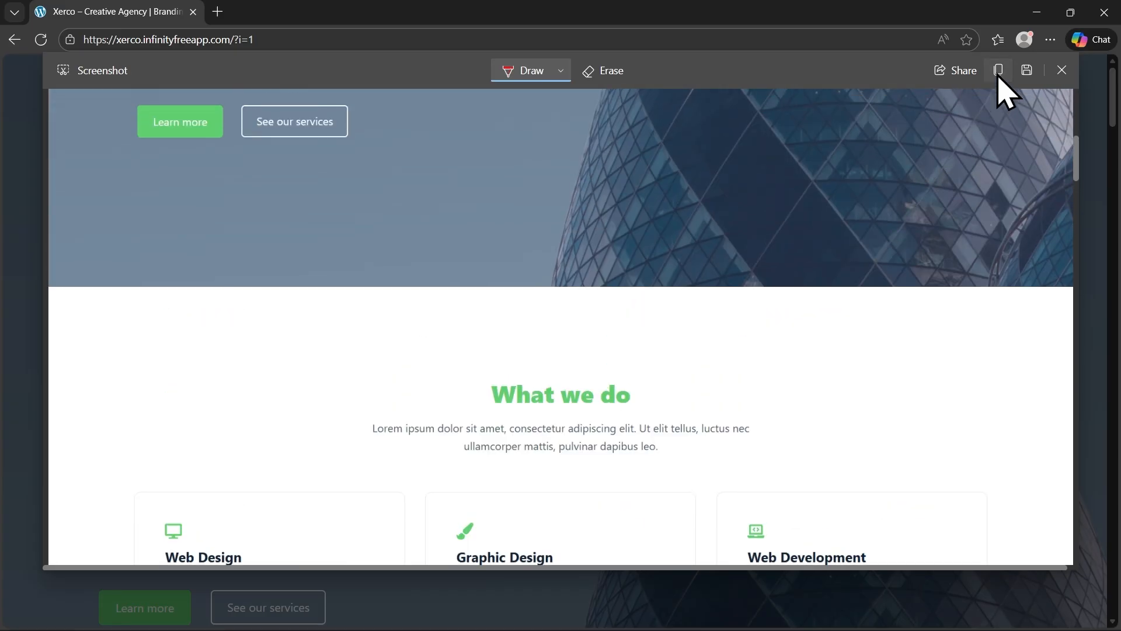
{"action": "left_click", "coordinate": [999, 71]}
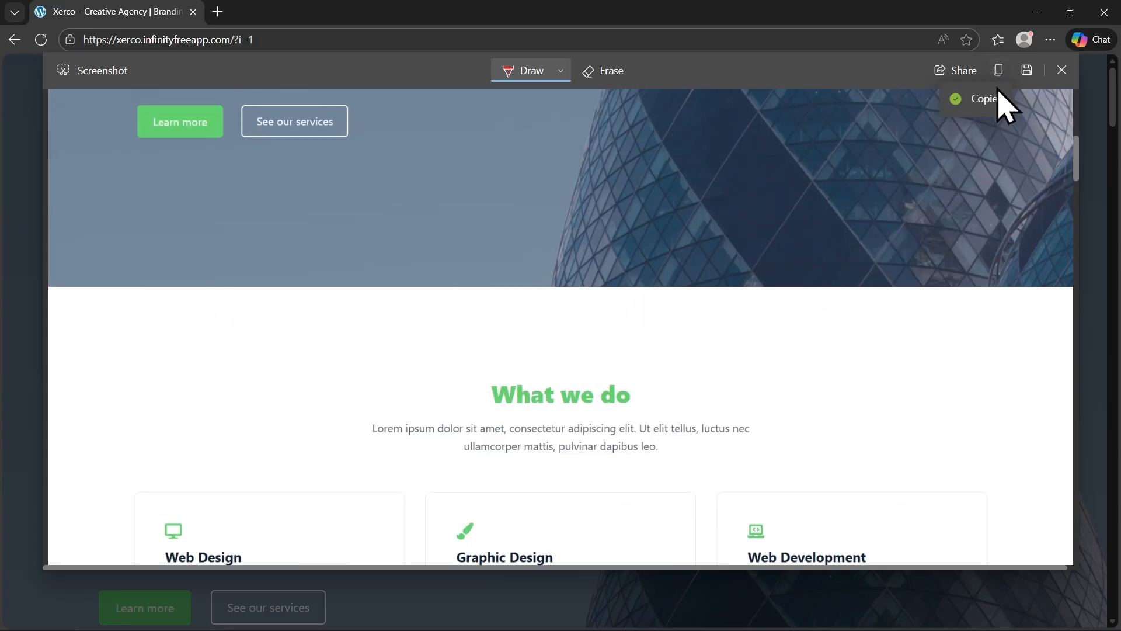
{"action": "left_click", "coordinate": [1037, 11]}
{"action": "left_click", "coordinate": [972, 14]}
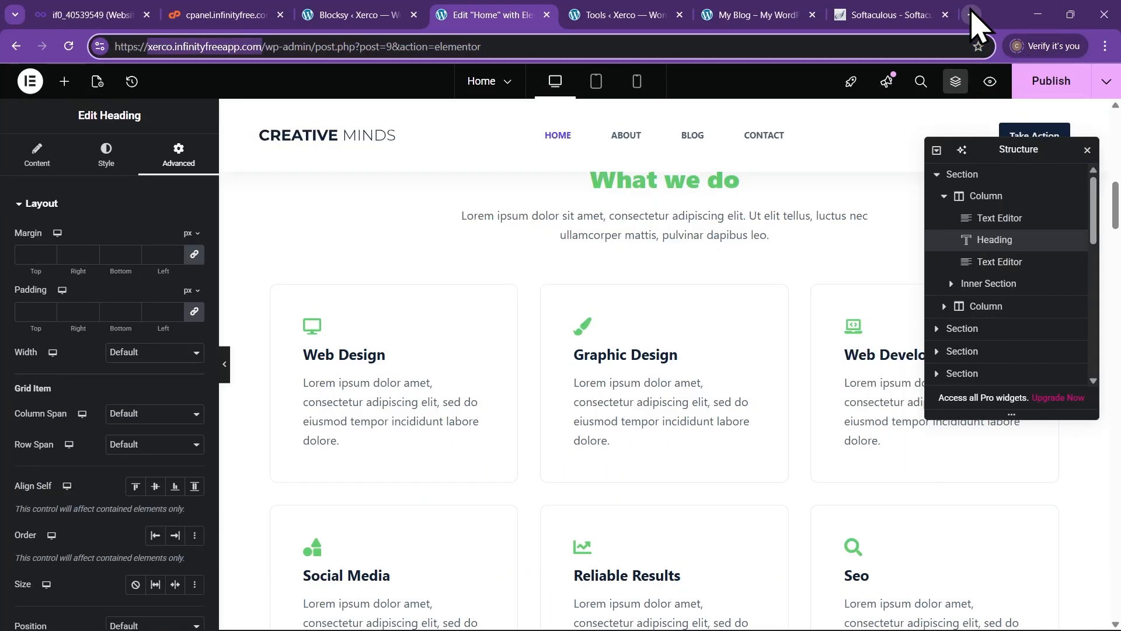
On chatgpt.com, send the pasted screenshot with a request for Xerco Creative homepage content
{"action": "type", "text": "chatgpt.com"}
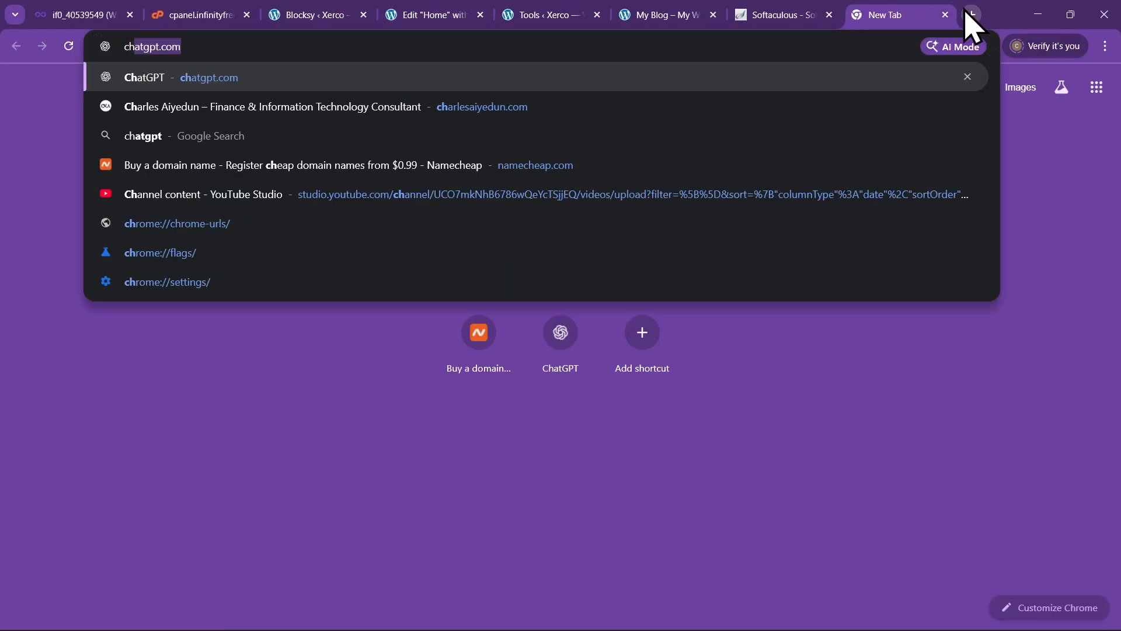
{"action": "key", "text": "Return"}
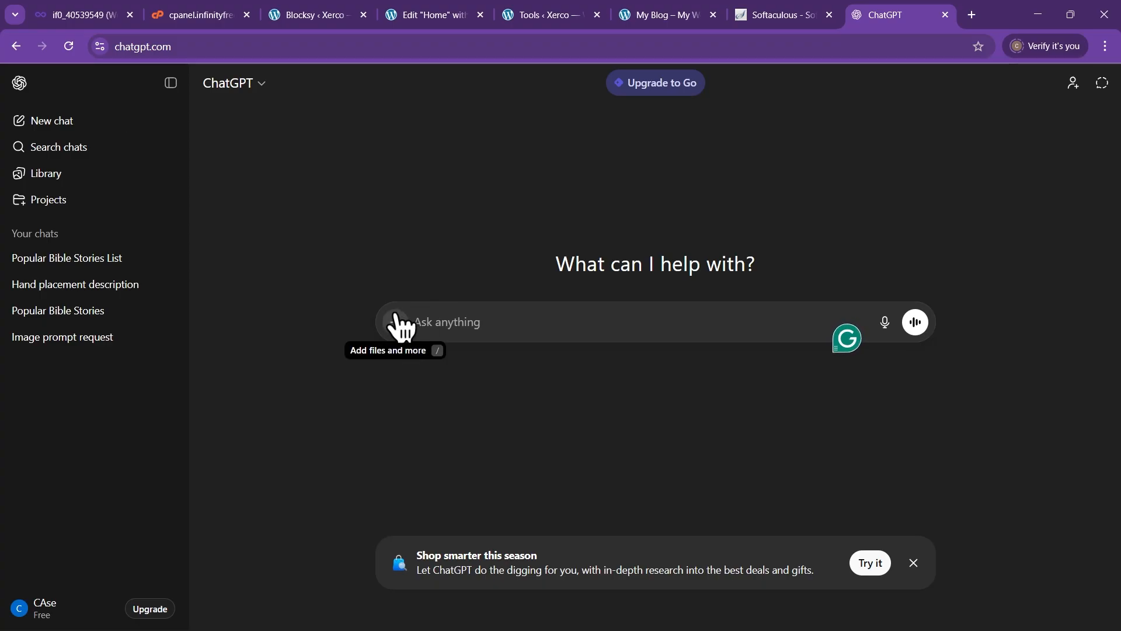
{"action": "key", "text": "ctrl+v"}
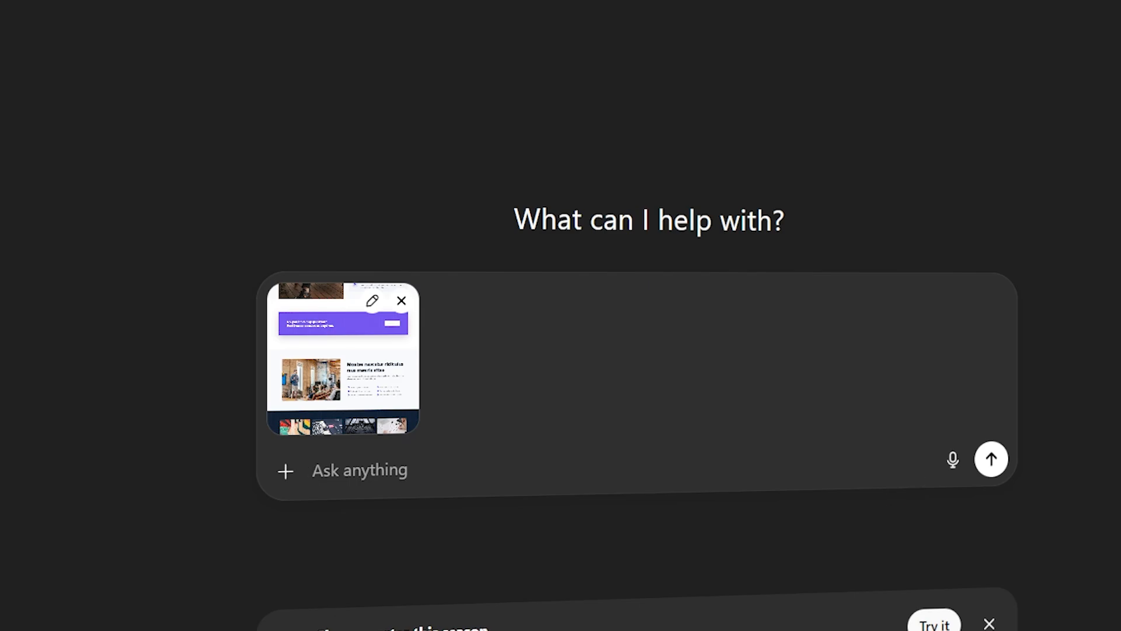
{"action": "key", "text": "ctrl+v"}
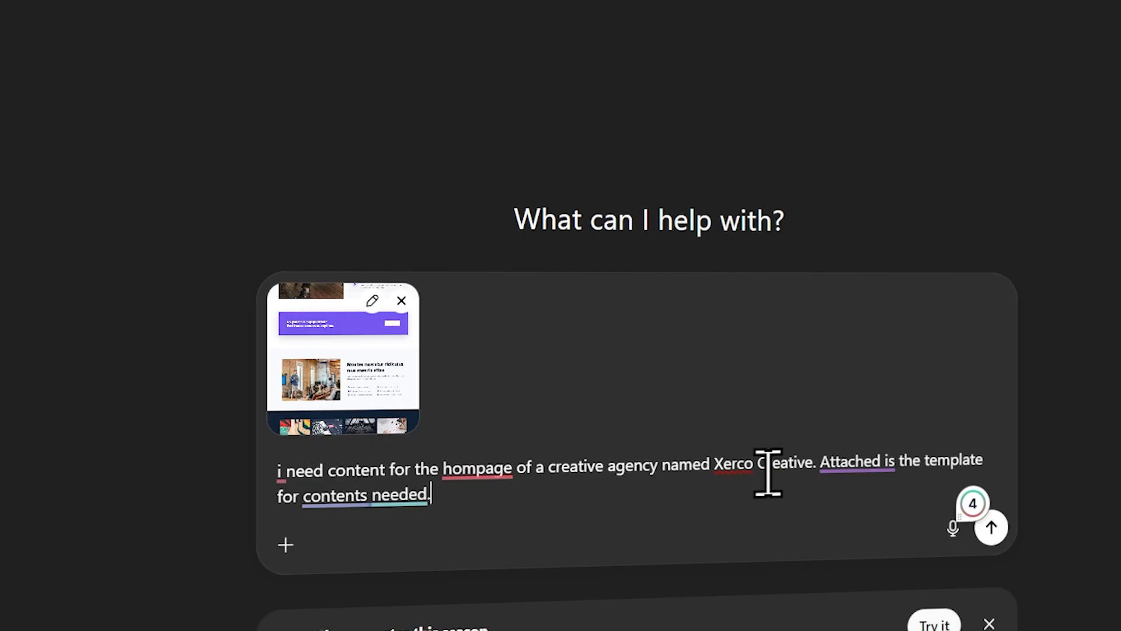
{"action": "mouse_move", "coordinate": [879, 458]}
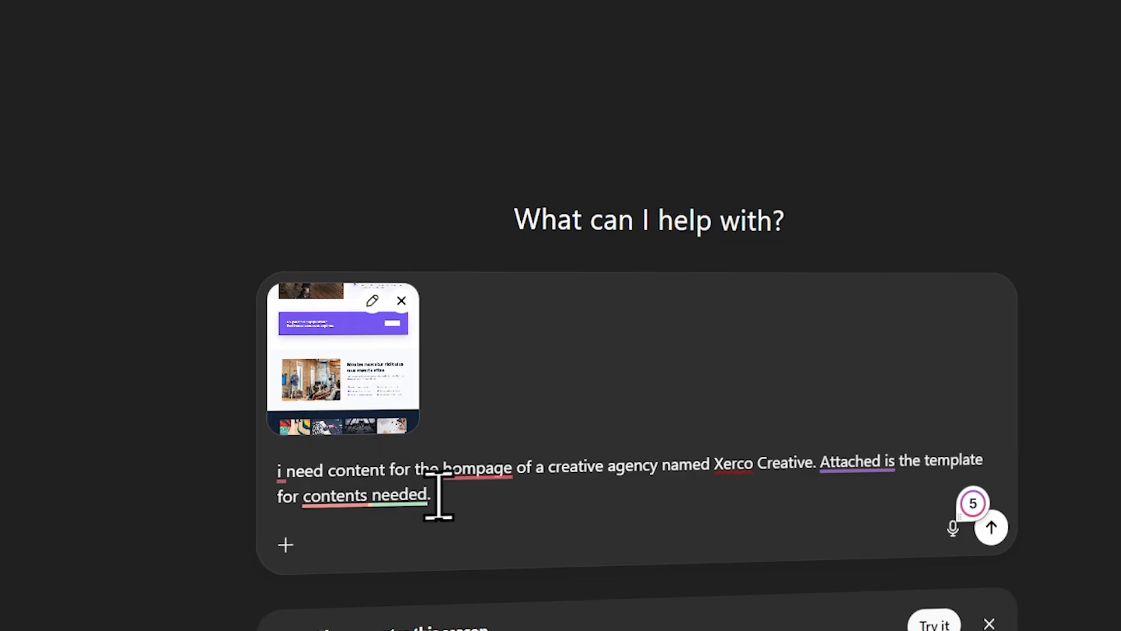
{"action": "left_click", "coordinate": [488, 462]}
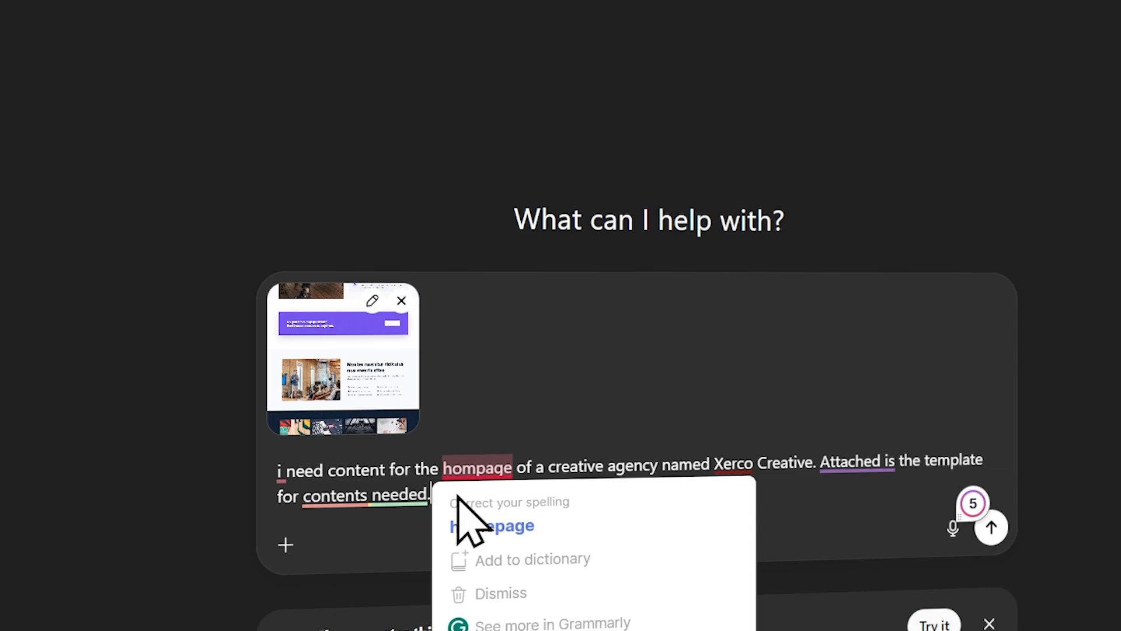
{"action": "left_click", "coordinate": [342, 495]}
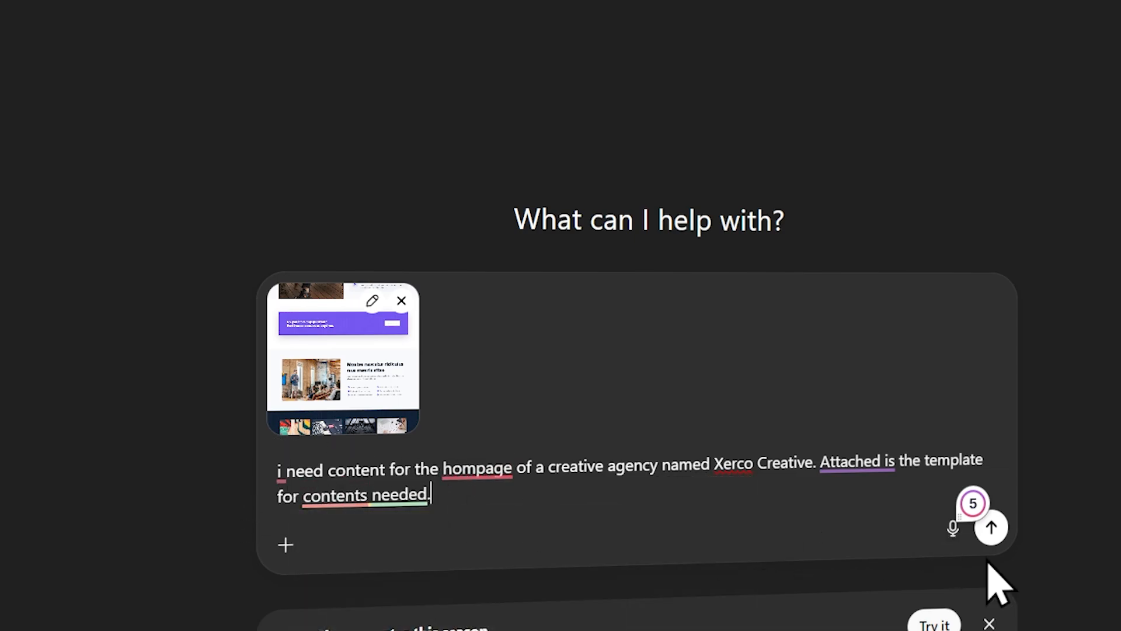
{"action": "left_click", "coordinate": [992, 528]}
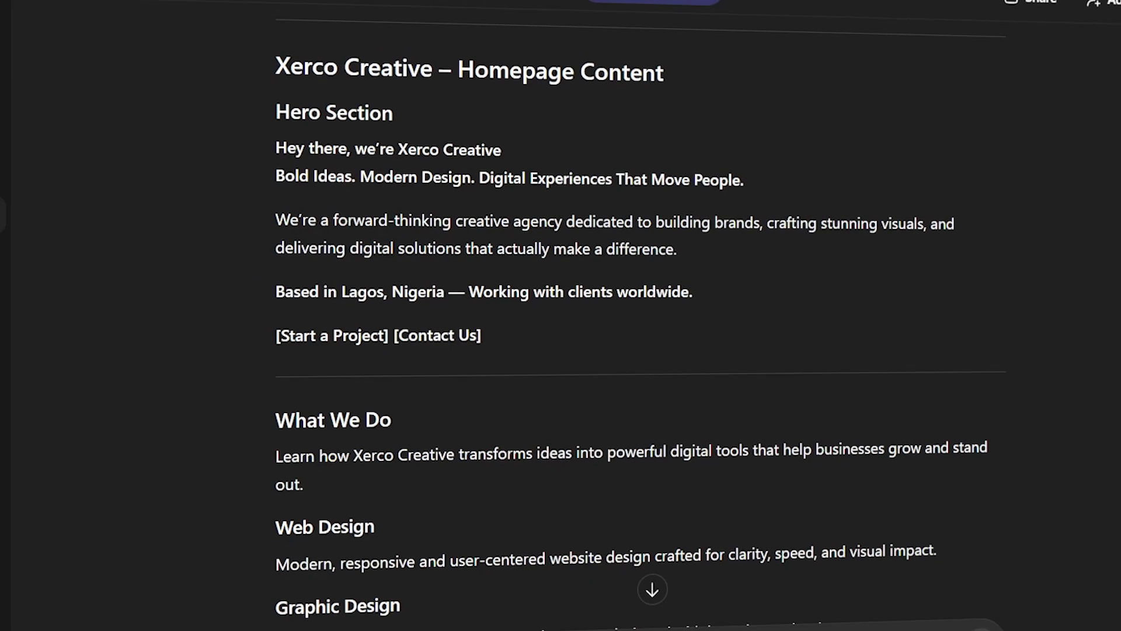
Open xerco.infinityfreeapp.com in a new tab after the Home editor tab
{"action": "left_click", "coordinate": [649, 14]}
{"action": "left_click", "coordinate": [533, 8]}
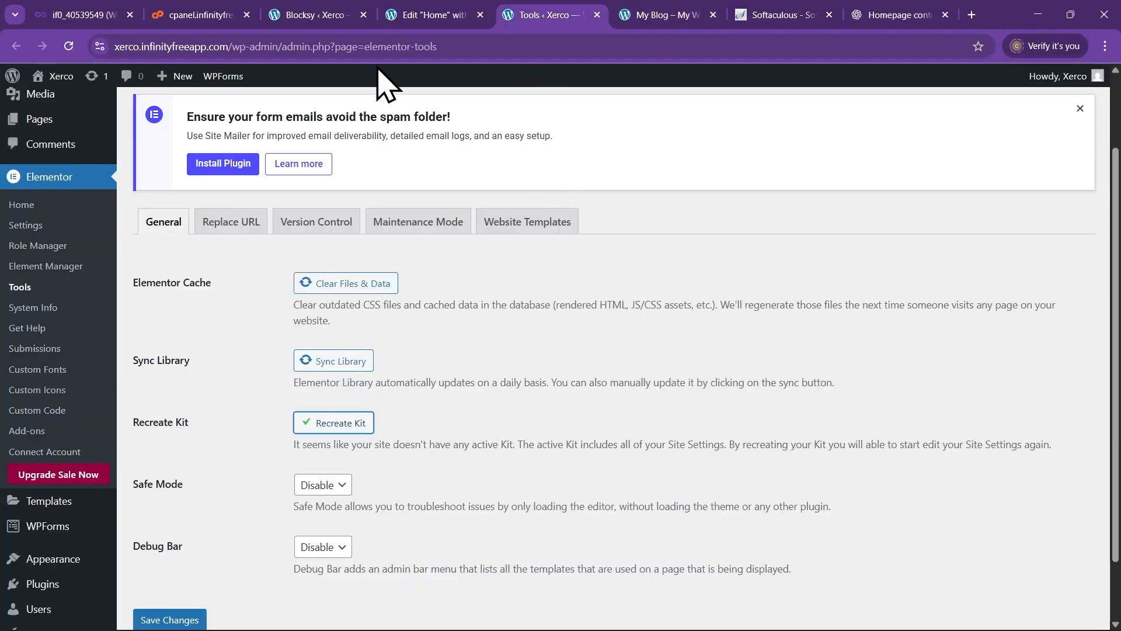
{"action": "left_click", "coordinate": [433, 15]}
{"action": "left_click", "coordinate": [972, 14]}
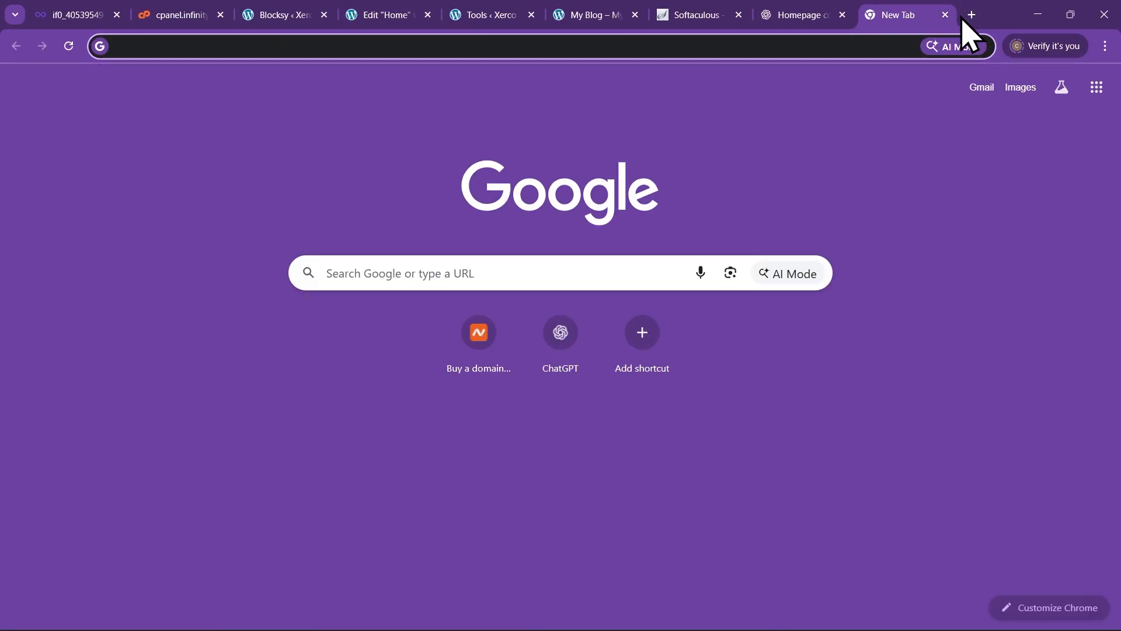
{"action": "type", "text": "xer"}
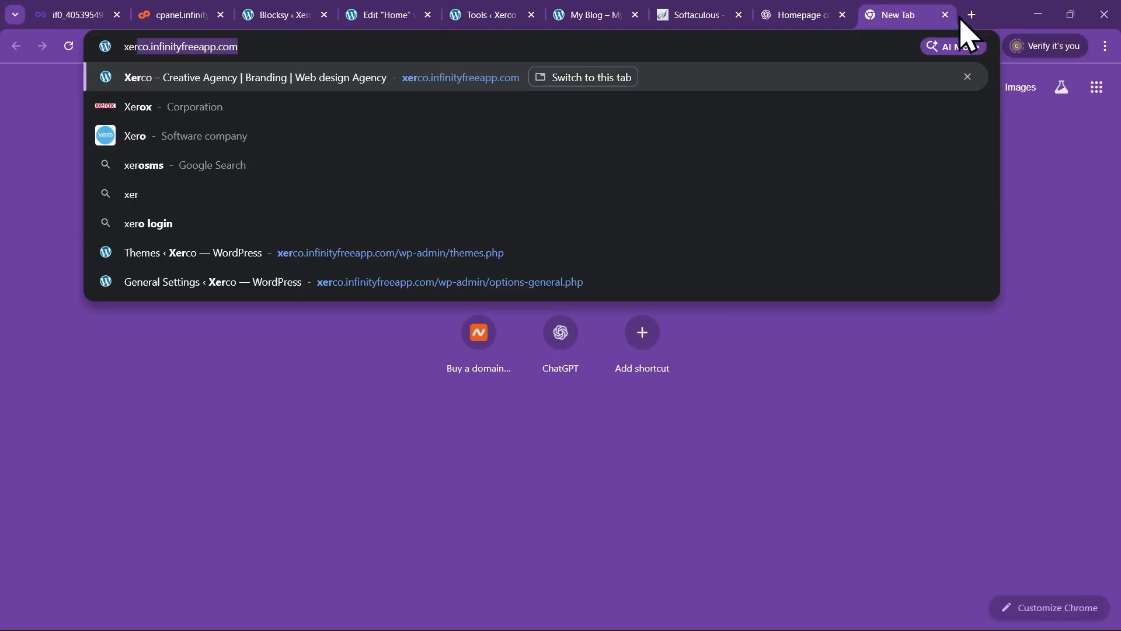
{"action": "key", "text": "Return"}
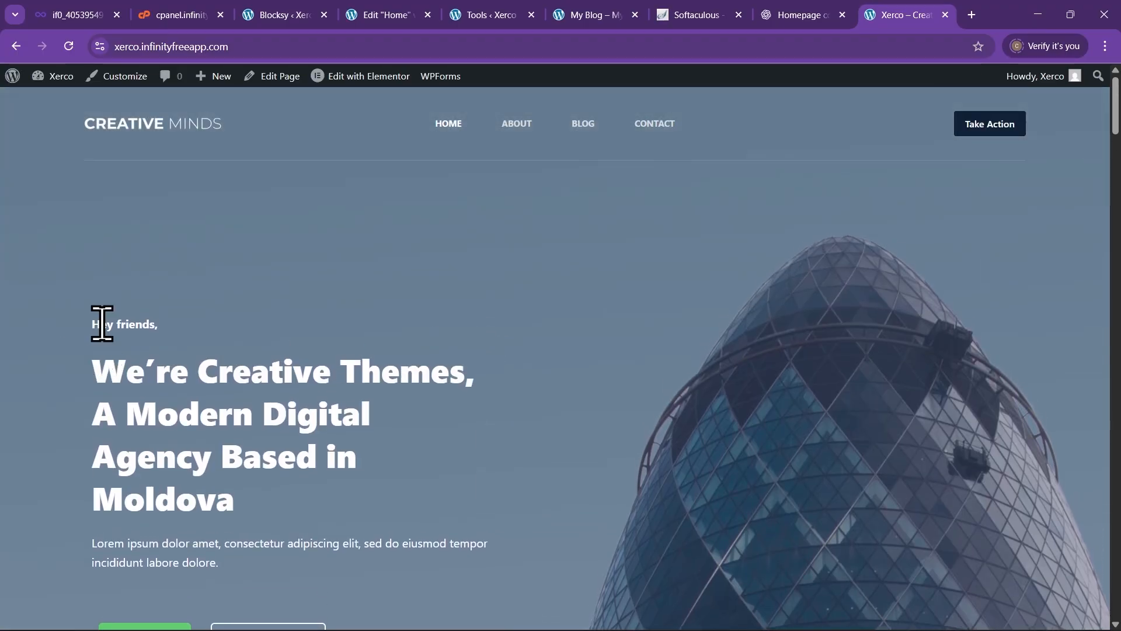
Read ChatGPT's generated hero tagline and service blurbs in the chat tab
{"action": "left_click", "coordinate": [797, 15]}
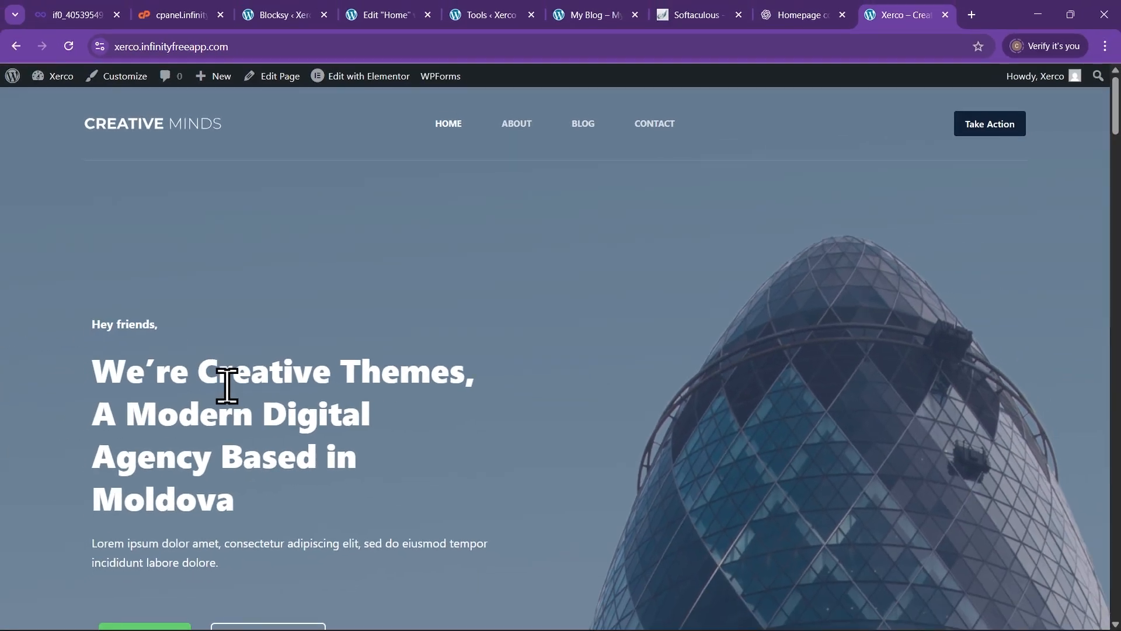
{"action": "scroll", "coordinate": [108, 438], "scroll_direction": "down", "scroll_amount": 2}
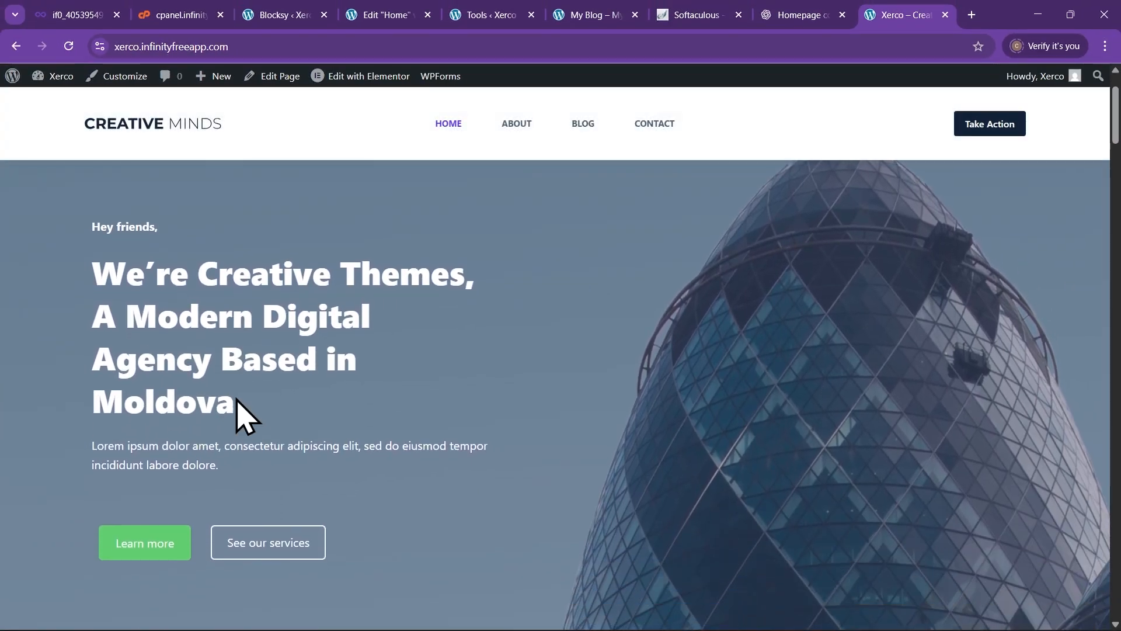
{"action": "scroll", "coordinate": [151, 492], "scroll_direction": "down", "scroll_amount": 1}
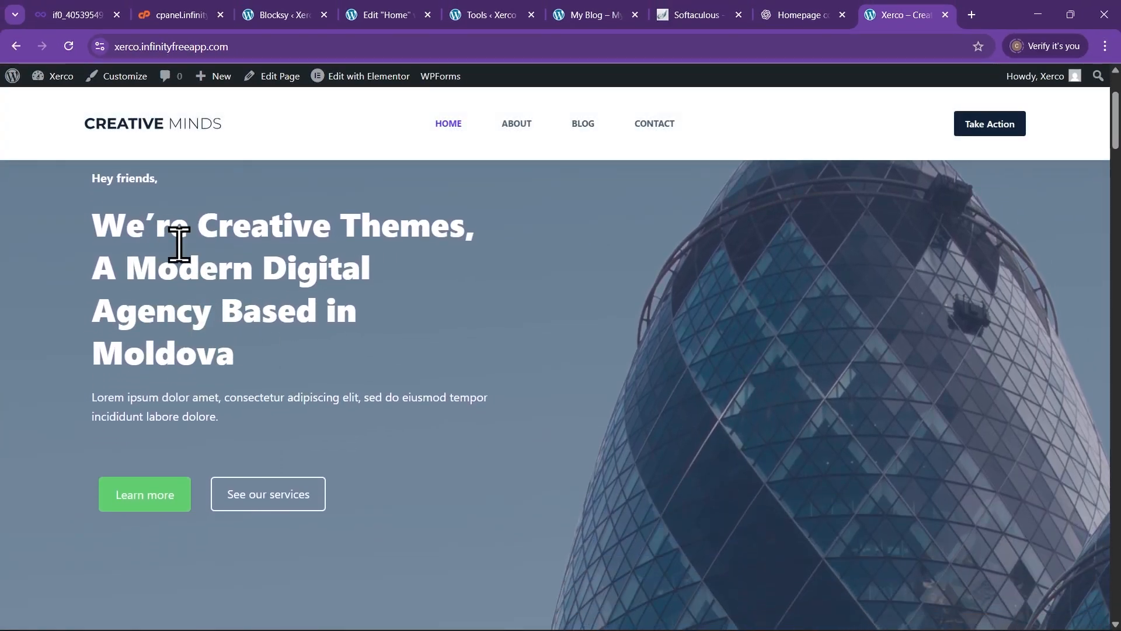
{"action": "scroll", "coordinate": [201, 320], "scroll_direction": "down", "scroll_amount": 6}
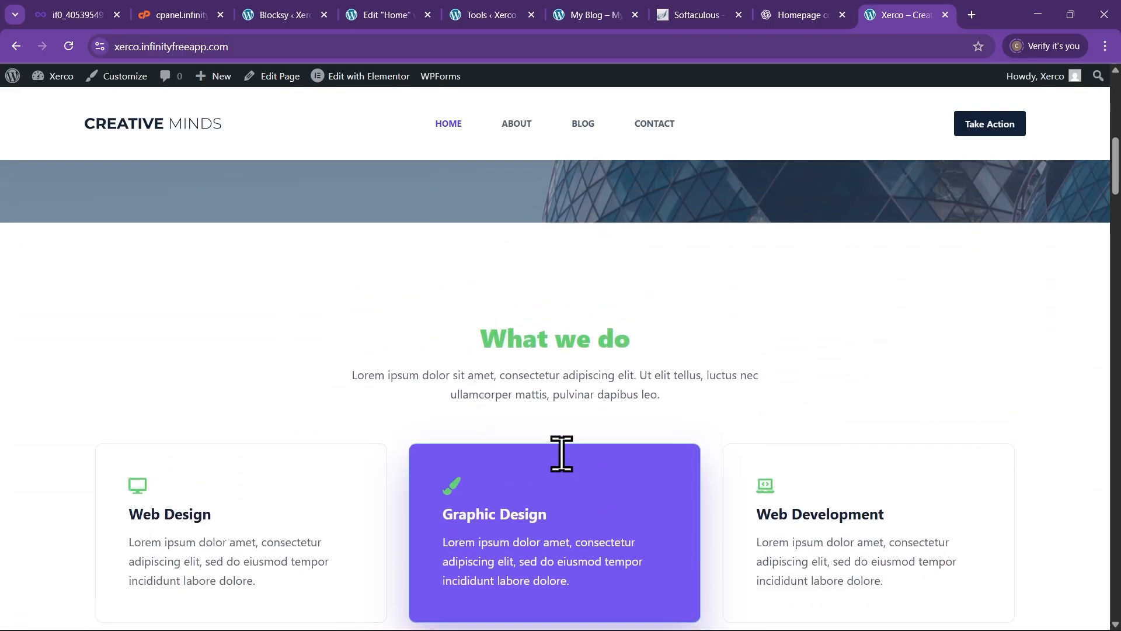
{"action": "scroll", "coordinate": [747, 409], "scroll_direction": "up", "scroll_amount": 6}
{"action": "left_click", "coordinate": [777, 18]}
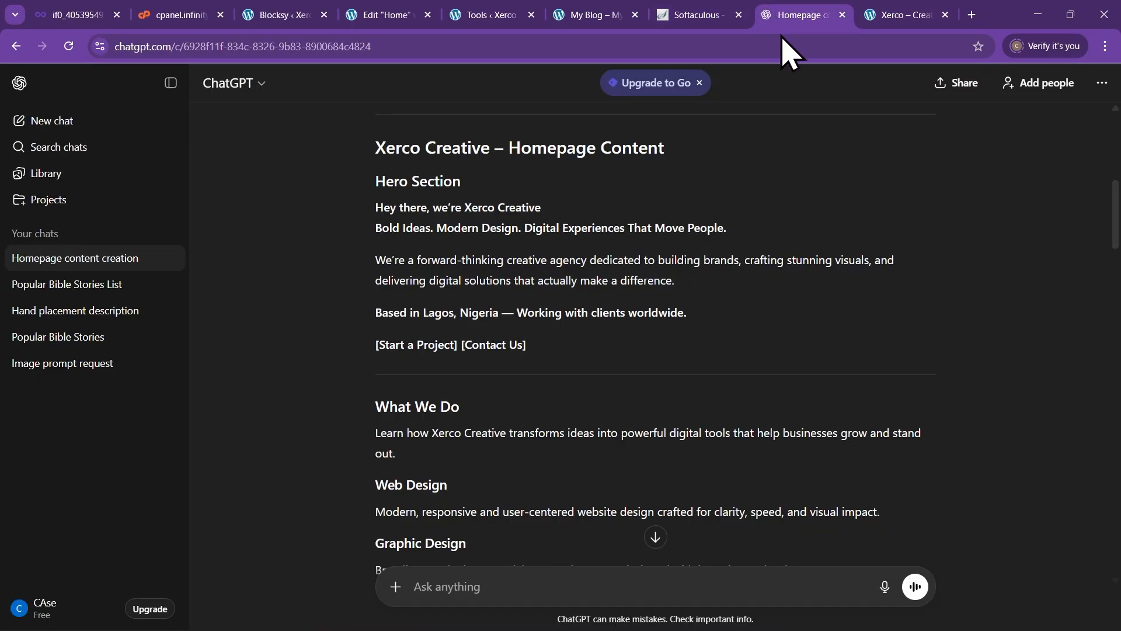
Scroll through the 'Xerco Creative – Homepage Content' response, then return to the Edit 'Home' tab
{"action": "scroll", "coordinate": [578, 391], "scroll_direction": "down", "scroll_amount": 3}
{"action": "scroll", "coordinate": [569, 371], "scroll_direction": "down", "scroll_amount": 6}
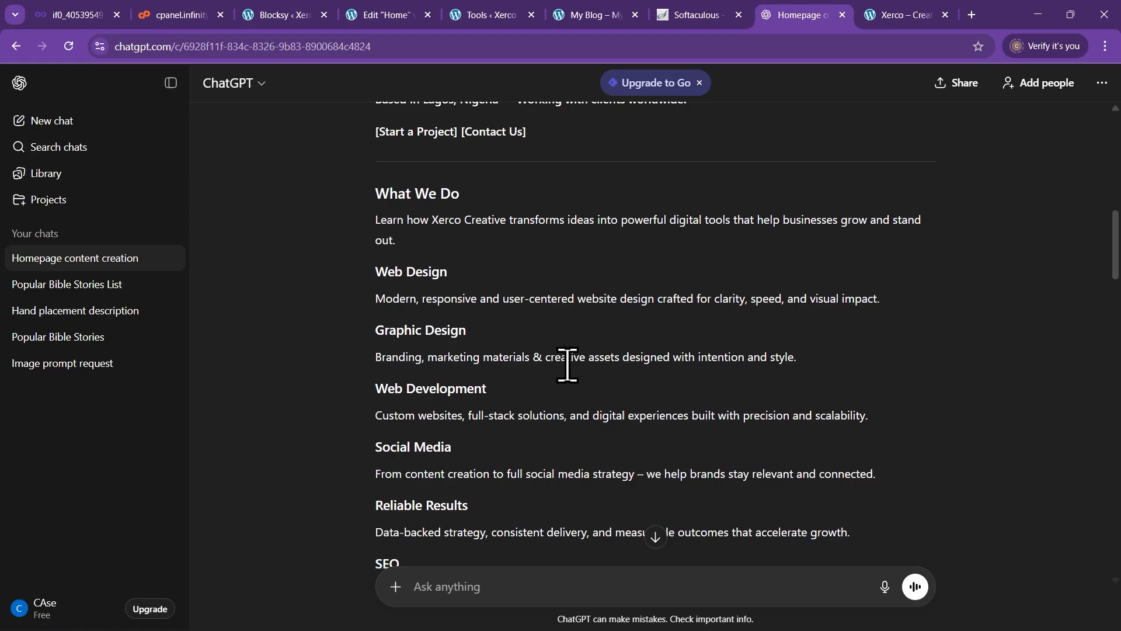
{"action": "scroll", "coordinate": [544, 383], "scroll_direction": "down", "scroll_amount": 5}
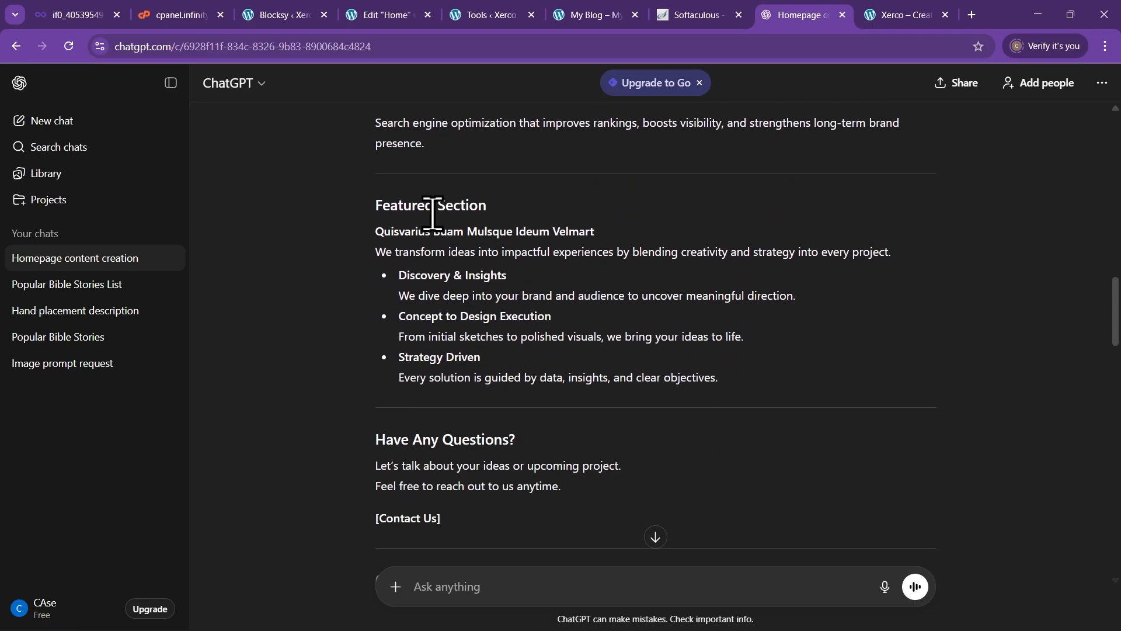
{"action": "scroll", "coordinate": [352, 307], "scroll_direction": "down", "scroll_amount": 6}
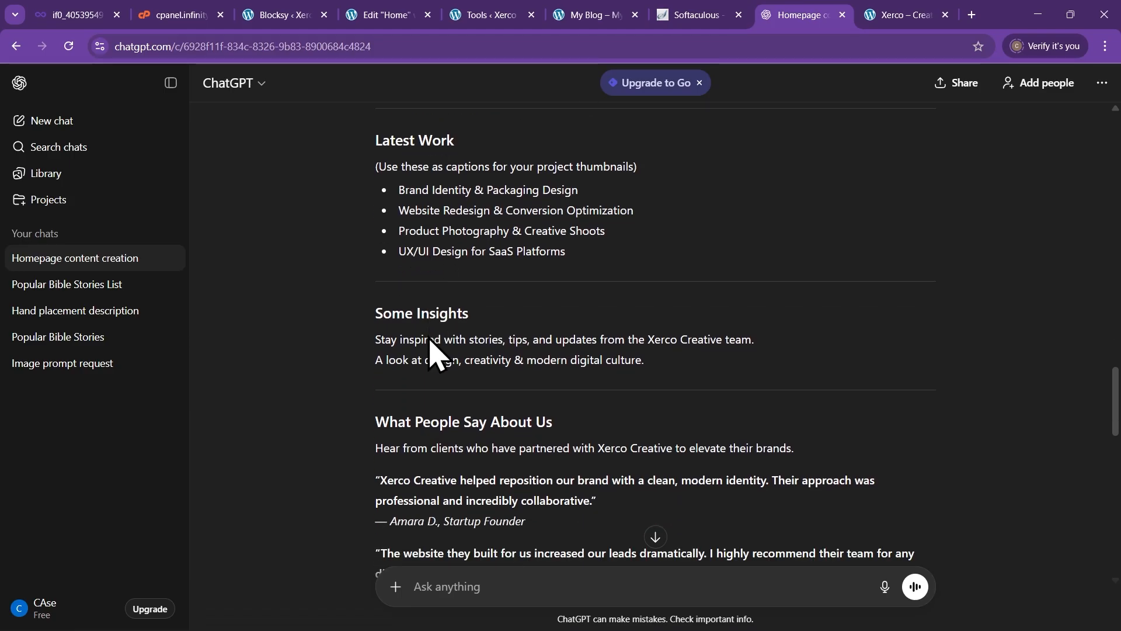
{"action": "scroll", "coordinate": [440, 338], "scroll_direction": "up", "scroll_amount": 15}
{"action": "scroll", "coordinate": [418, 318], "scroll_direction": "up", "scroll_amount": 5}
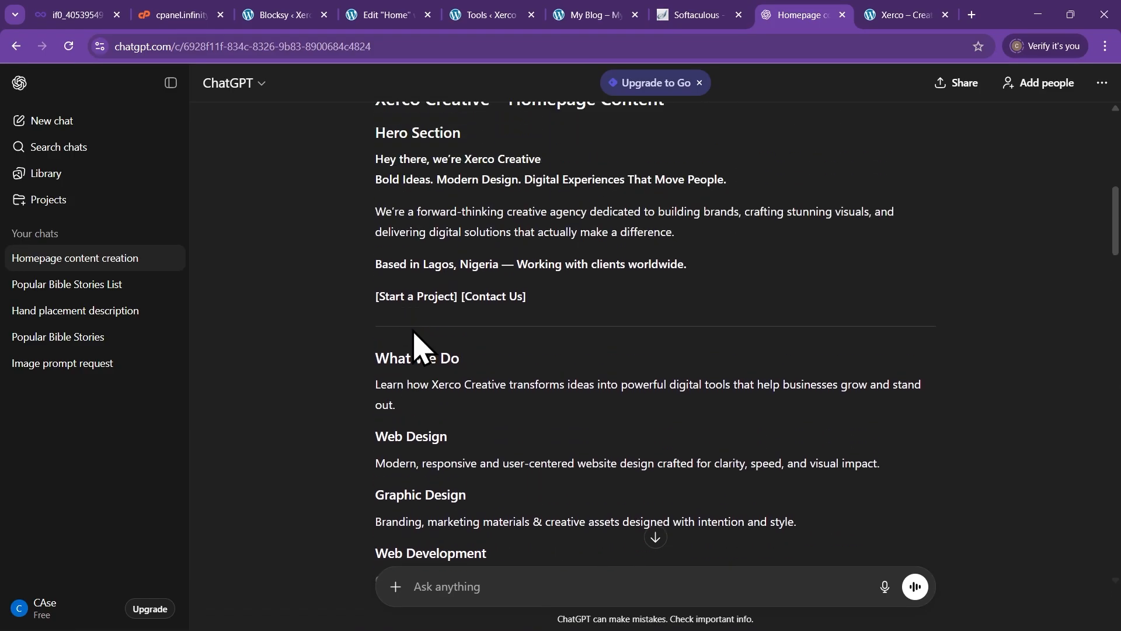
{"action": "left_click", "coordinate": [390, 16]}
{"action": "scroll", "coordinate": [543, 318], "scroll_direction": "up", "scroll_amount": 6}
{"action": "scroll", "coordinate": [553, 313], "scroll_direction": "up", "scroll_amount": 4}
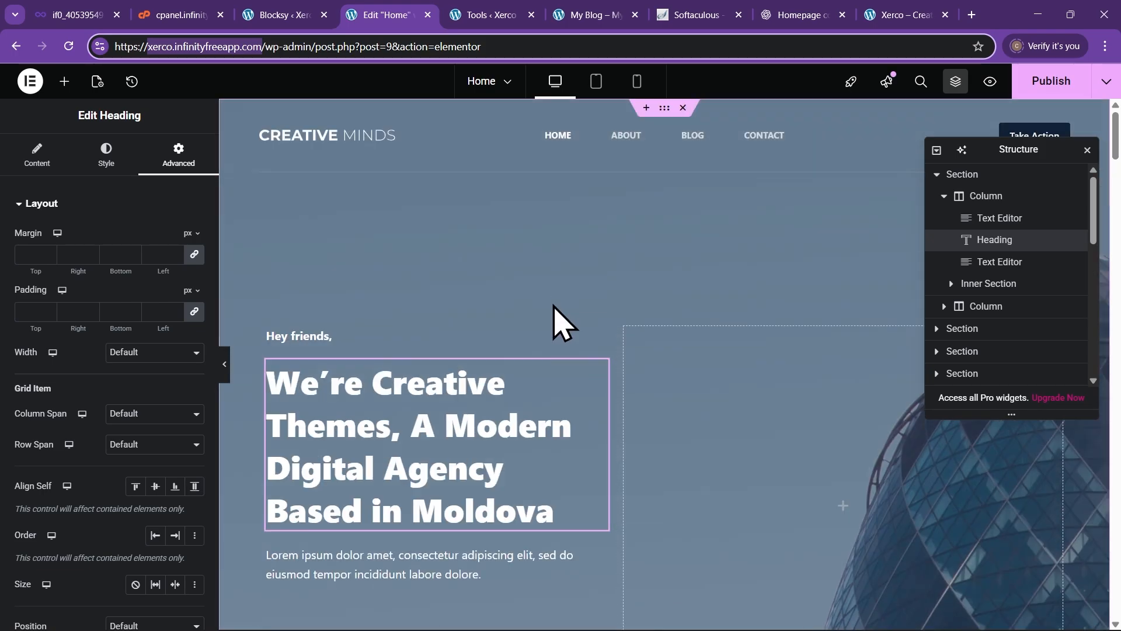
Replace the 'Hey friends,' greeting with 'Hey there, we're Xerco Creative' from the ChatGPT draft
{"action": "scroll", "coordinate": [388, 452], "scroll_direction": "down", "scroll_amount": 2}
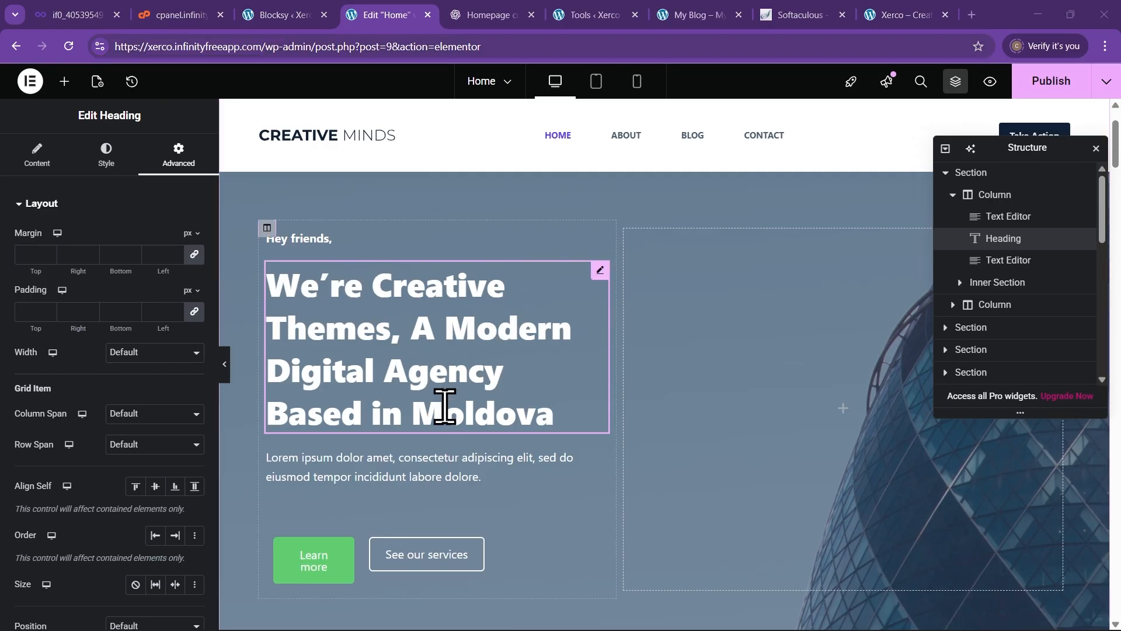
{"action": "left_click", "coordinate": [490, 15]}
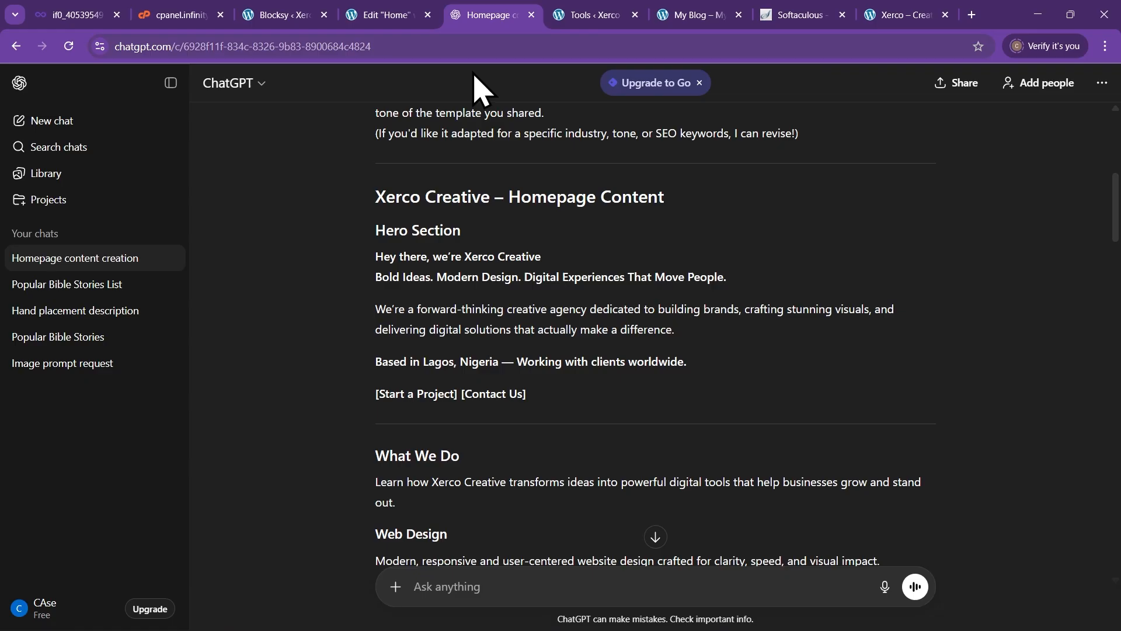
{"action": "left_click_drag", "start_coordinate": [408, 255], "coordinate": [545, 254]}
{"action": "key", "text": "ctrl+c"}
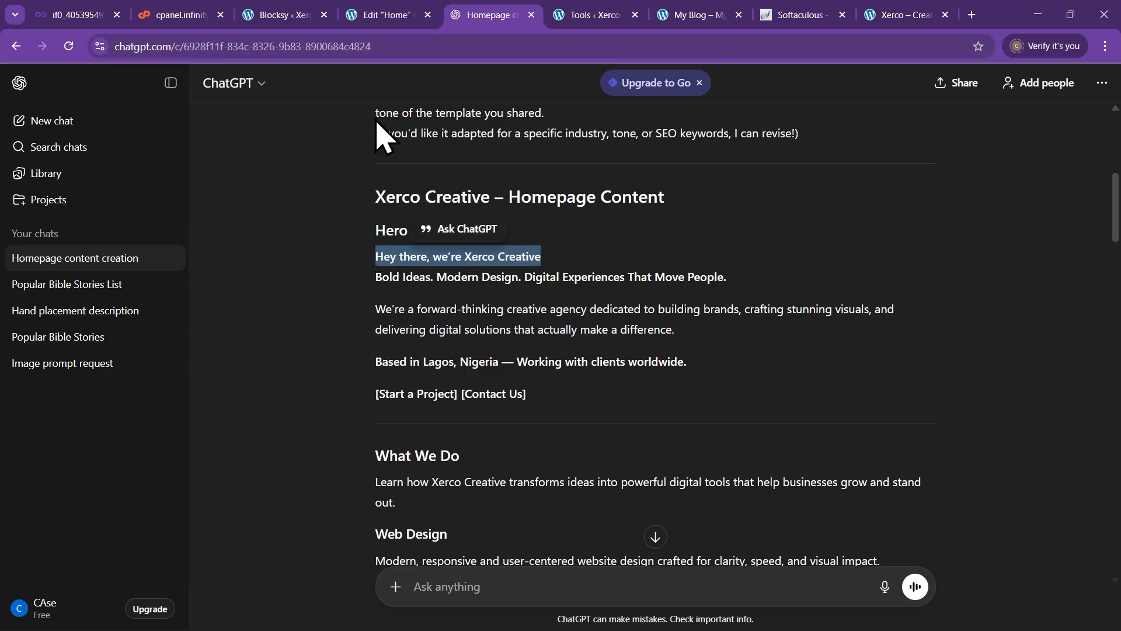
{"action": "left_click", "coordinate": [380, 14]}
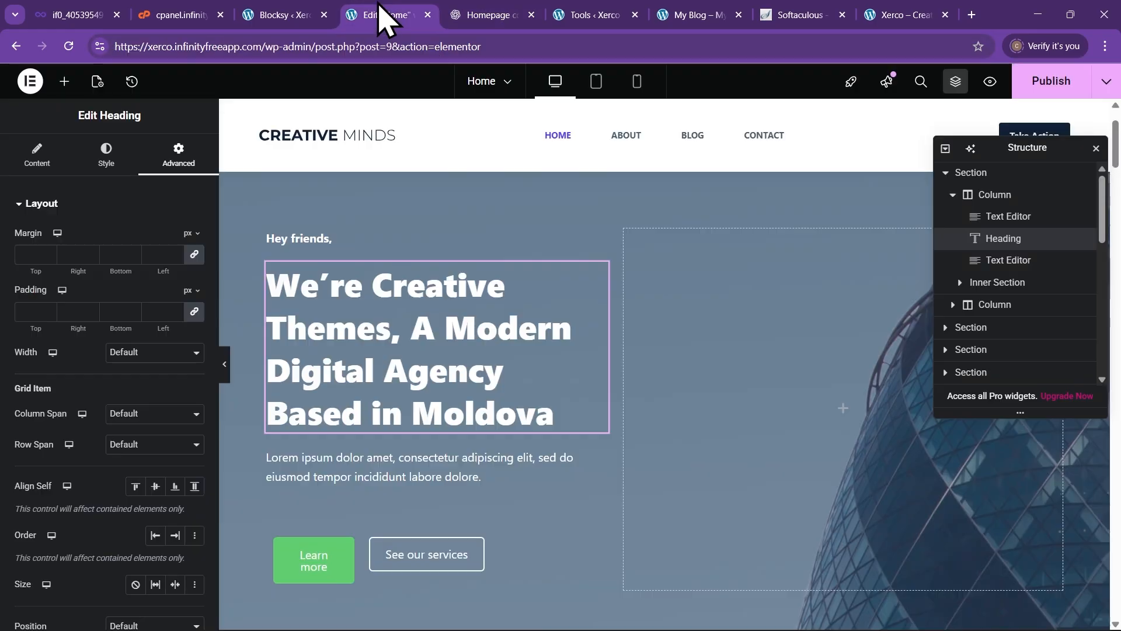
{"action": "left_click", "coordinate": [345, 241]}
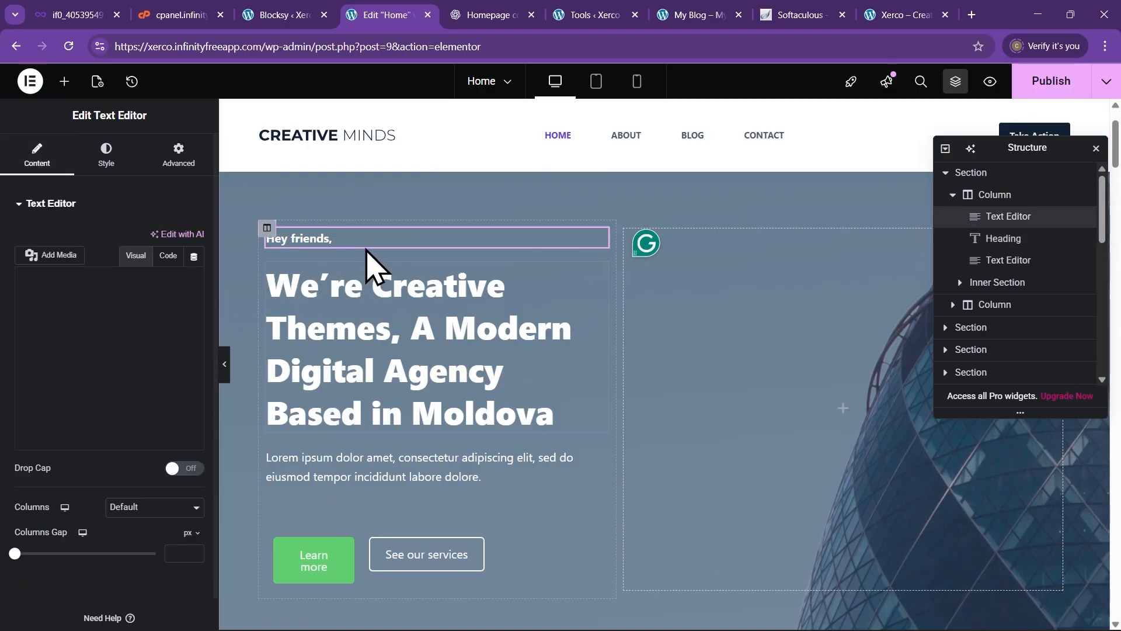
{"action": "left_click_drag", "start_coordinate": [102, 328], "coordinate": [17, 330]}
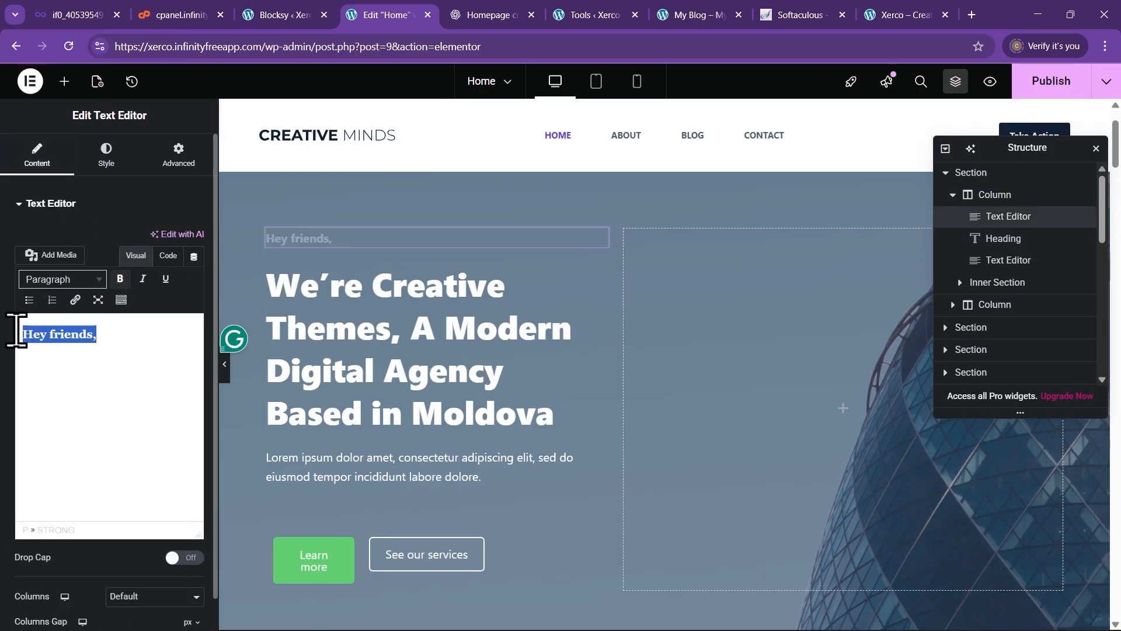
{"action": "key", "text": "ctrl+v"}
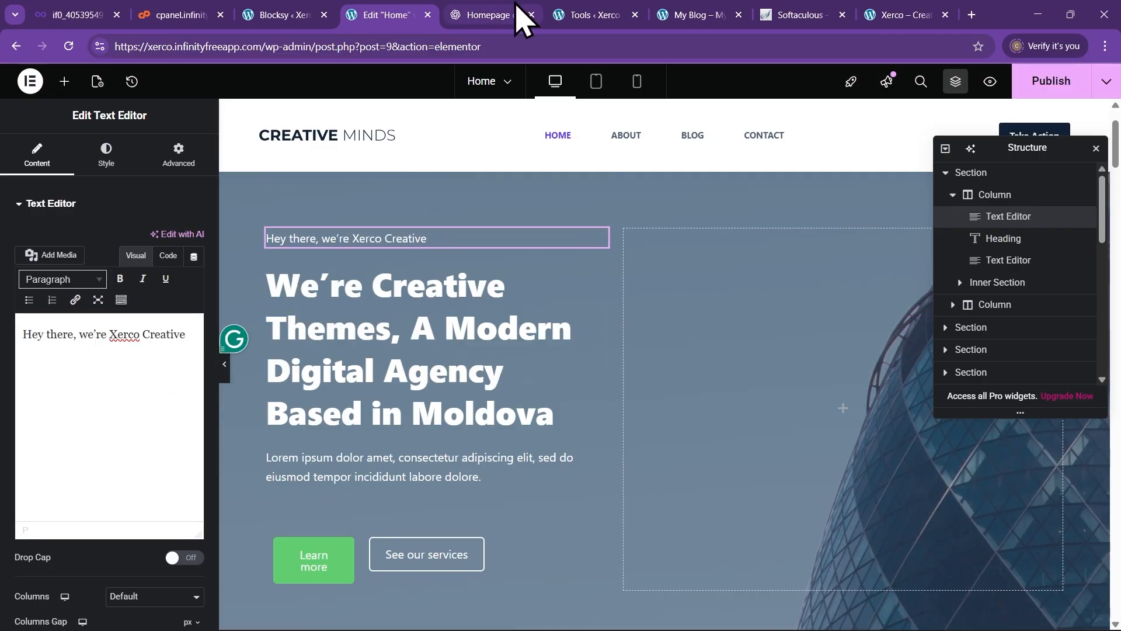
Replace the hero heading with 'Bold Ideas. Modern Design. Digital Experiences That Move People.'
{"action": "left_click", "coordinate": [483, 16]}
{"action": "left_click", "coordinate": [367, 292]}
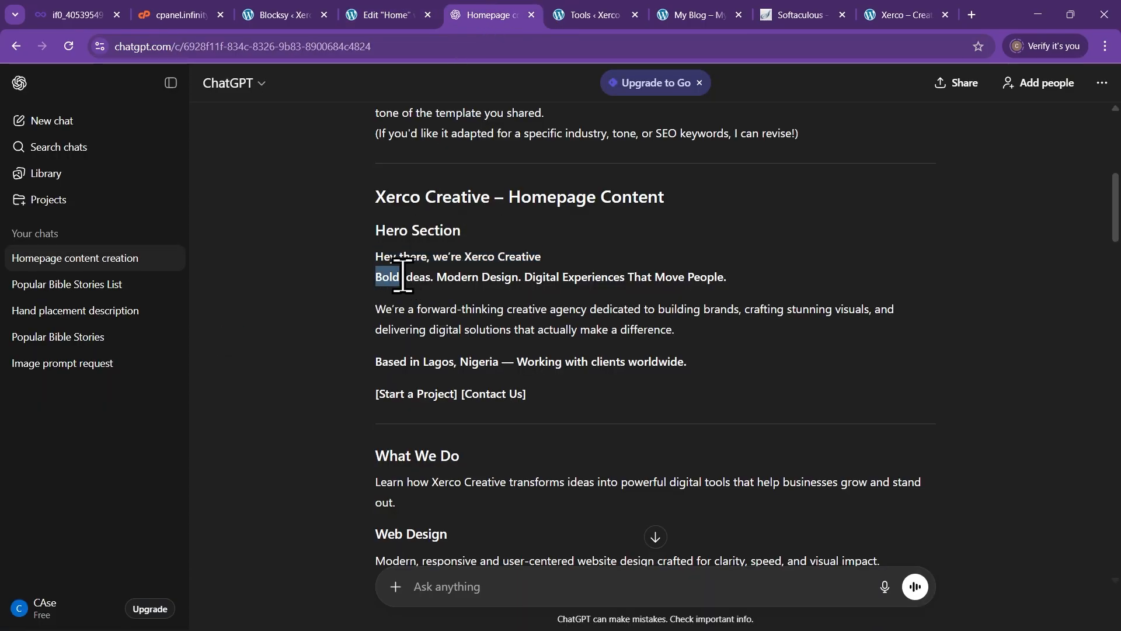
{"action": "left_click_drag", "start_coordinate": [403, 277], "coordinate": [743, 285]}
{"action": "key", "text": "ctrl+c"}
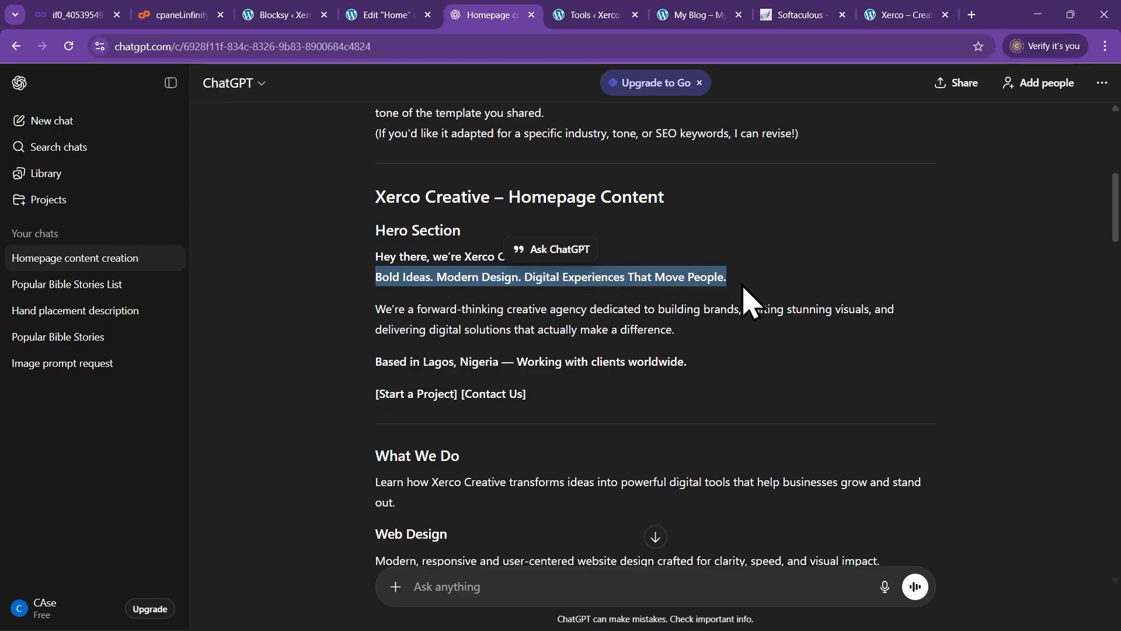
{"action": "left_click", "coordinate": [389, 15]}
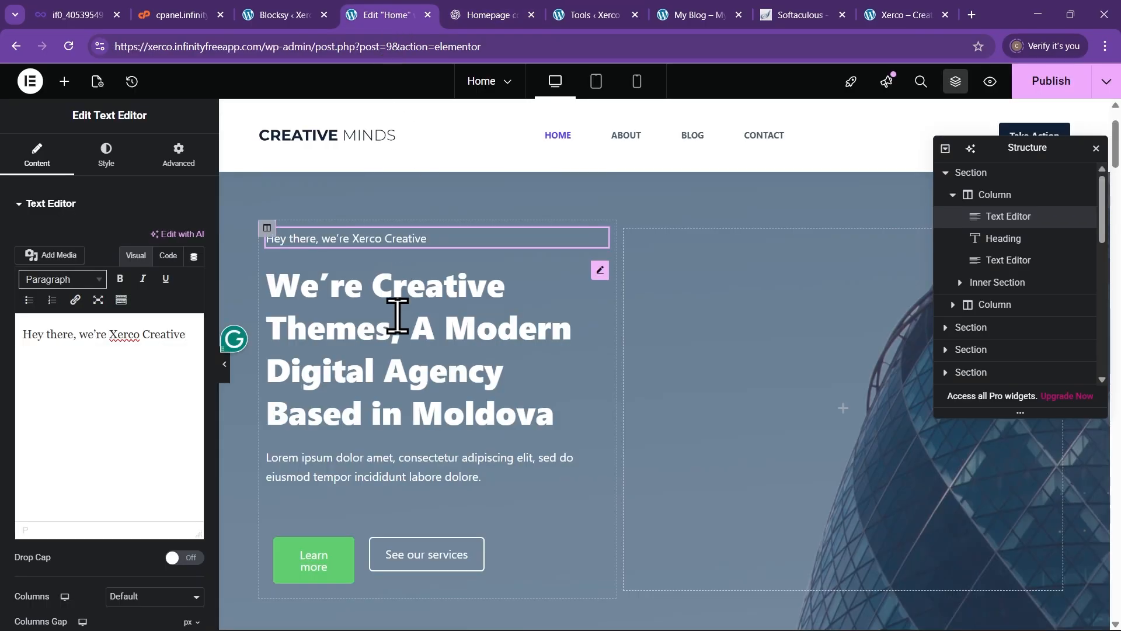
{"action": "left_click", "coordinate": [386, 354]}
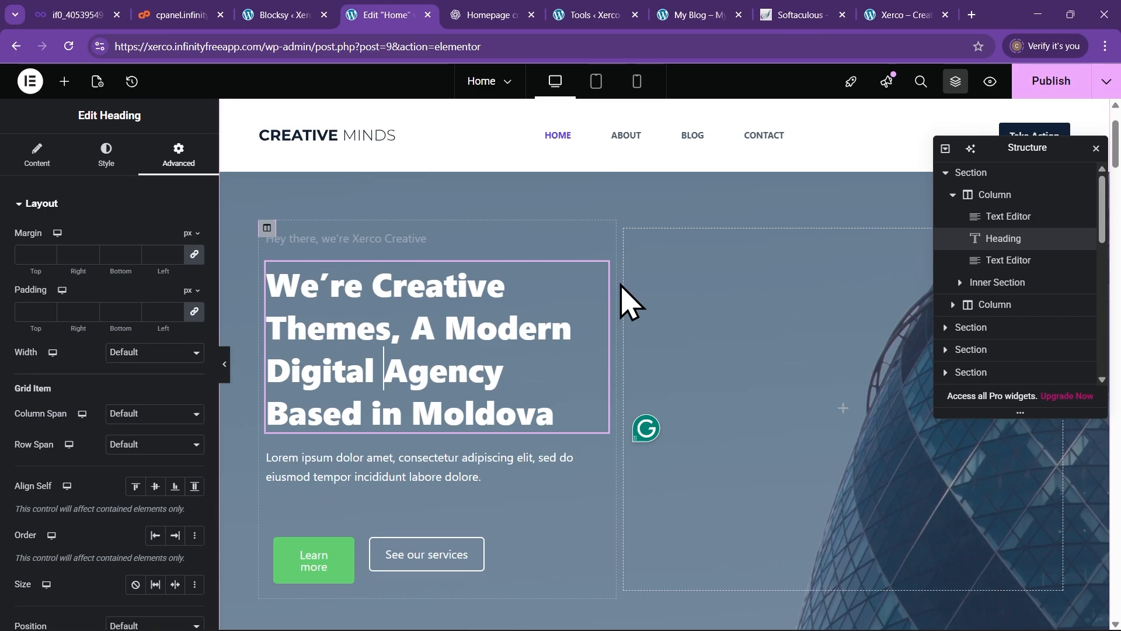
{"action": "left_click", "coordinate": [36, 156]}
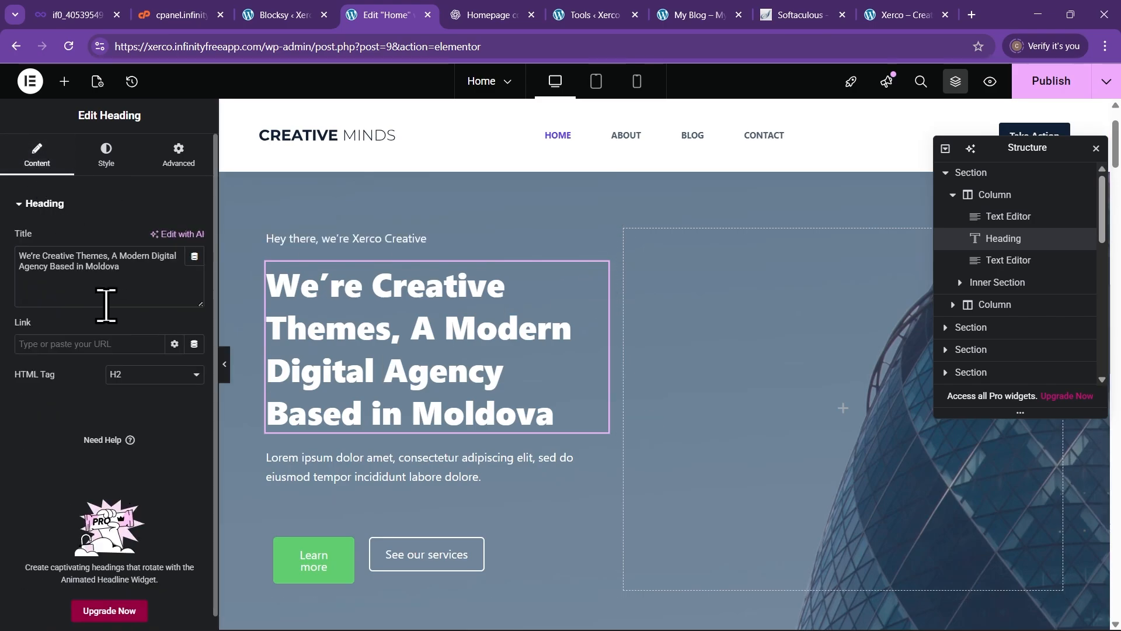
{"action": "left_click_drag", "start_coordinate": [134, 274], "coordinate": [47, 260]}
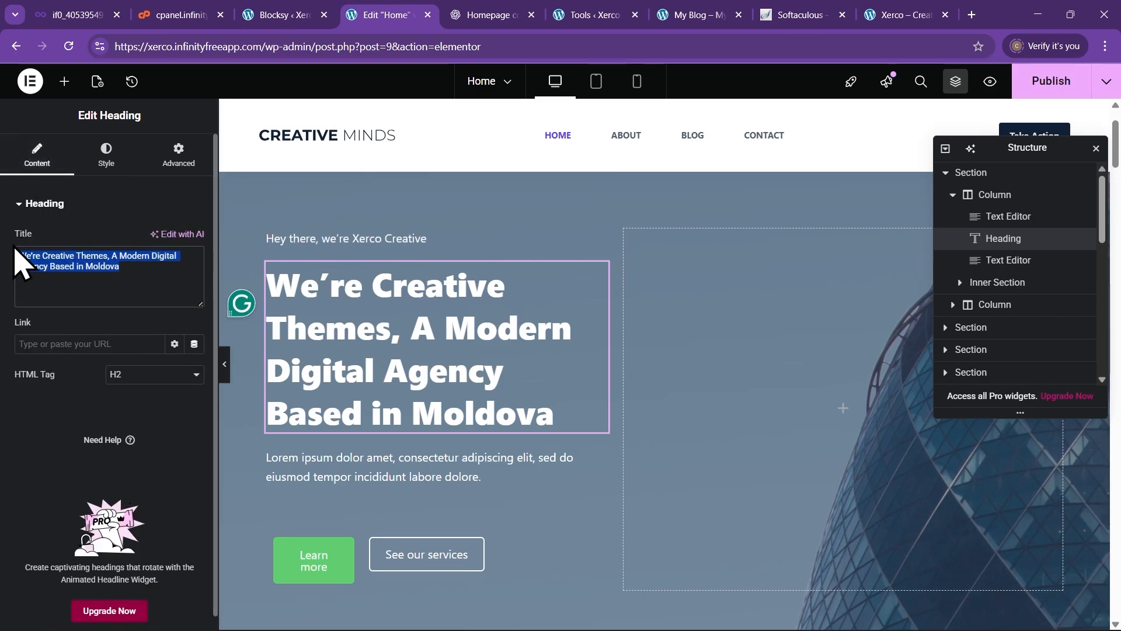
{"action": "key", "text": "ctrl+v"}
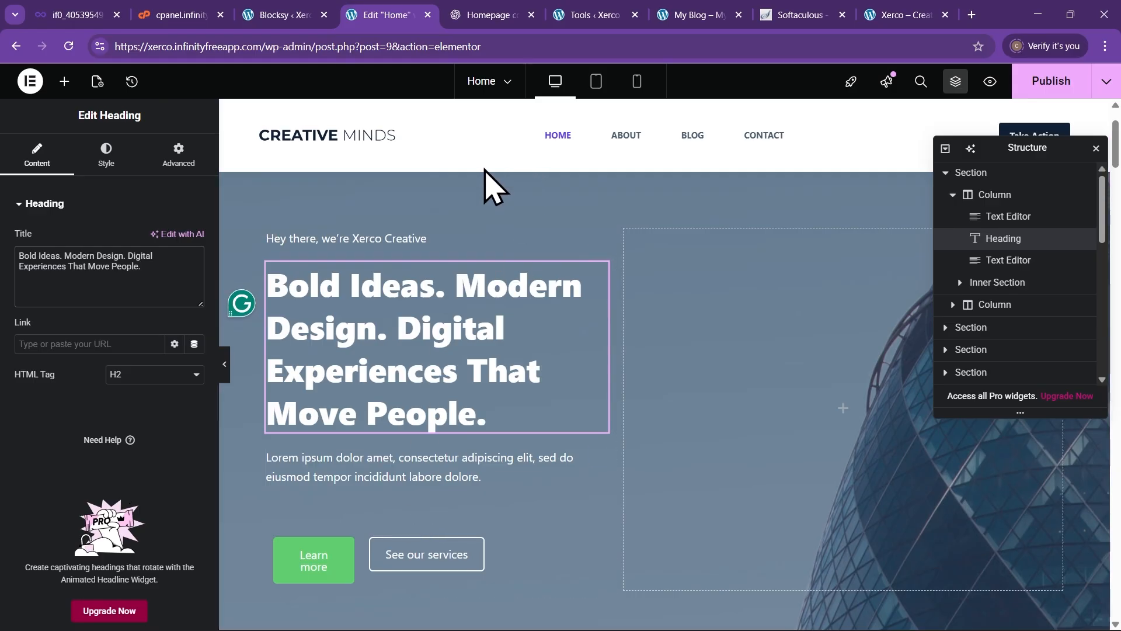
Copy the hero description paragraph from the ChatGPT homepage draft
{"action": "left_click", "coordinate": [473, 16]}
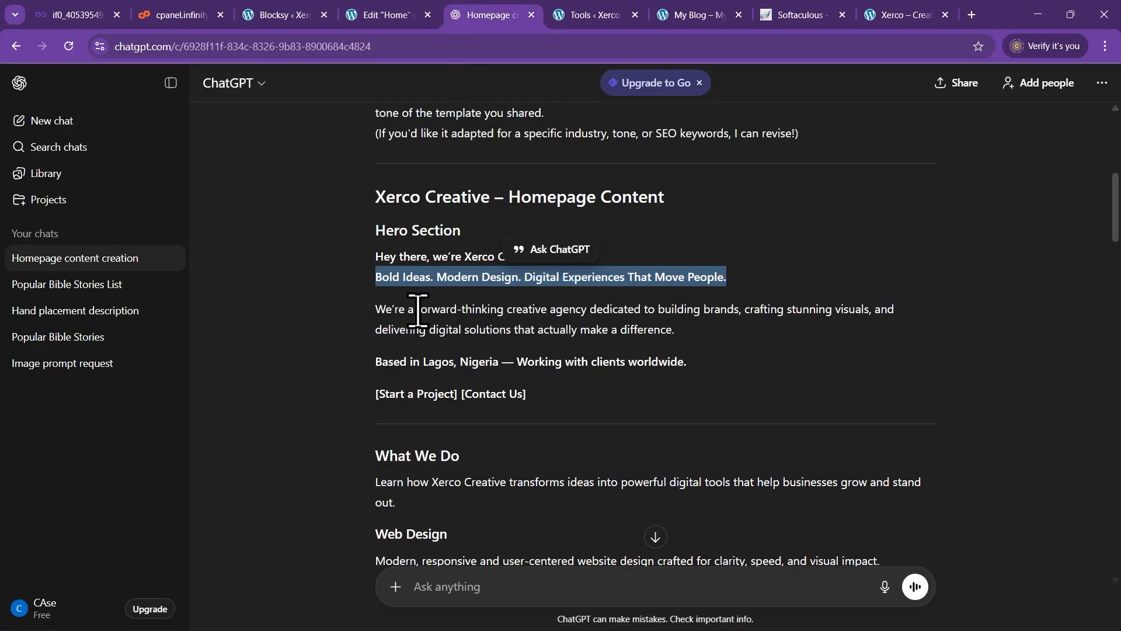
{"action": "left_click", "coordinate": [374, 340]}
{"action": "left_click_drag", "start_coordinate": [366, 309], "coordinate": [681, 345]}
{"action": "key", "text": "ctrl+c"}
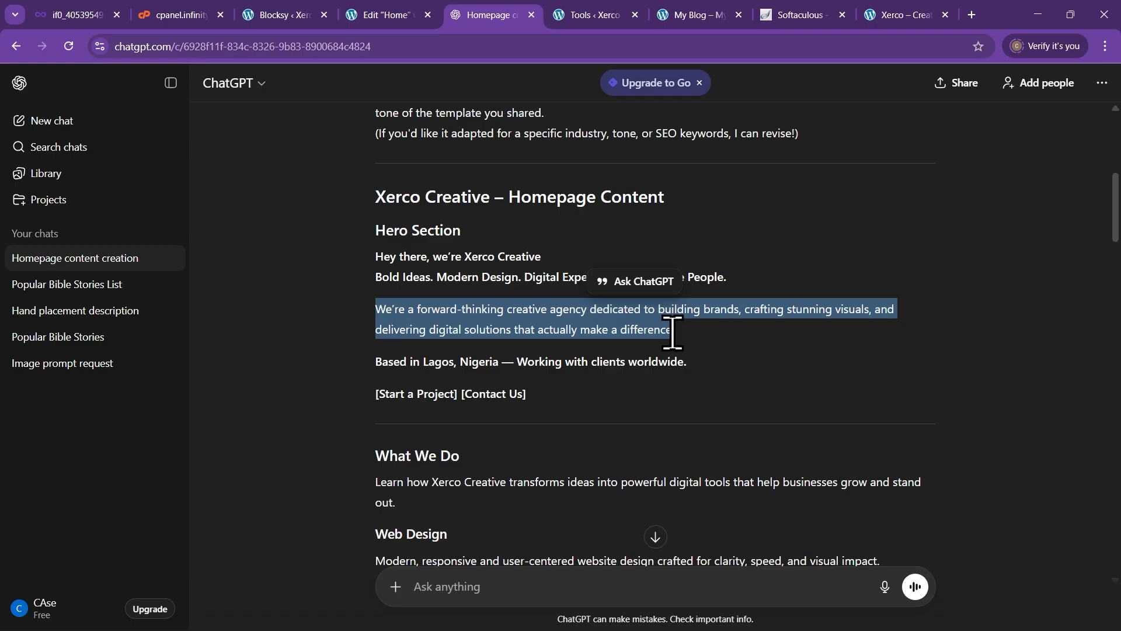
Paste the forward-thinking creative agency description over the lorem ipsum text and preview the hero
{"action": "left_click", "coordinate": [388, 15]}
{"action": "left_click", "coordinate": [372, 470]}
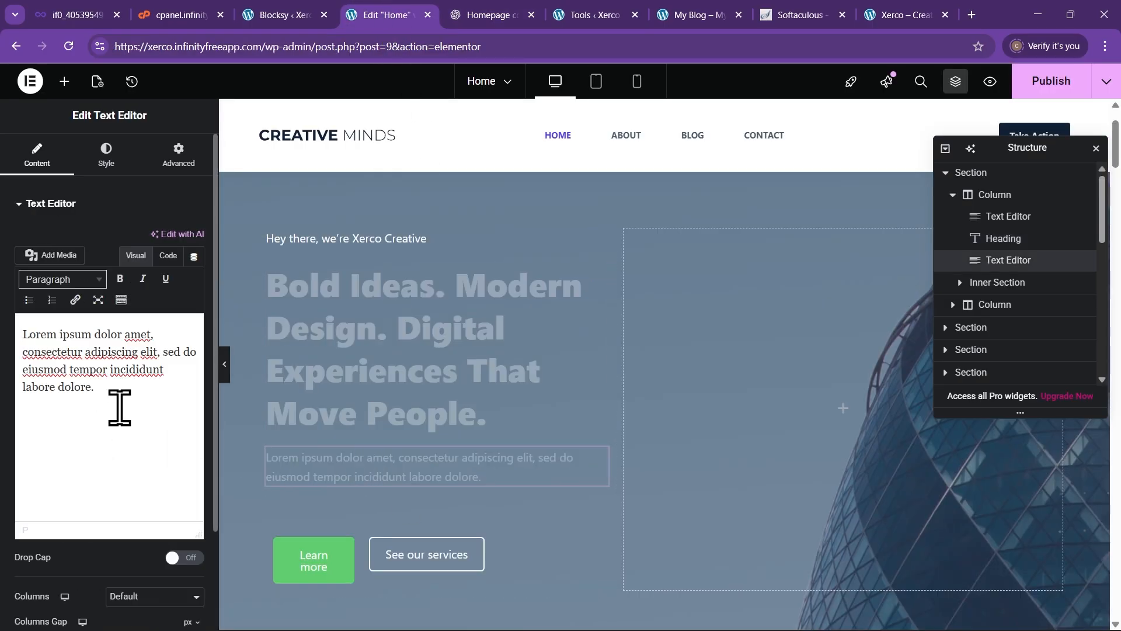
{"action": "left_click_drag", "start_coordinate": [81, 372], "coordinate": [23, 335]}
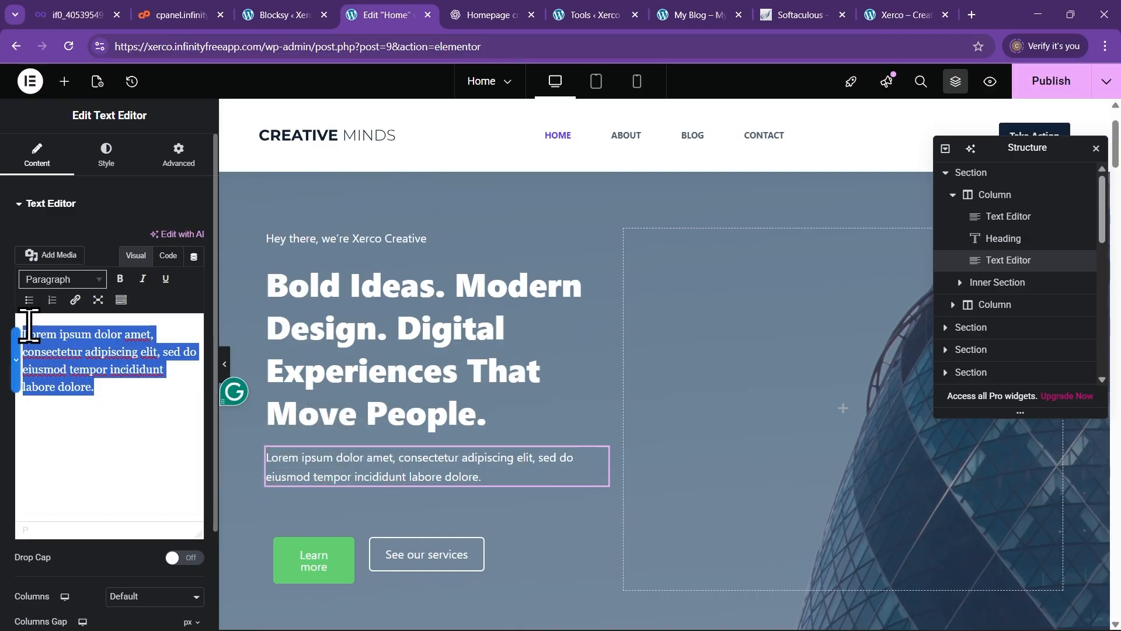
{"action": "key", "text": "ctrl+v"}
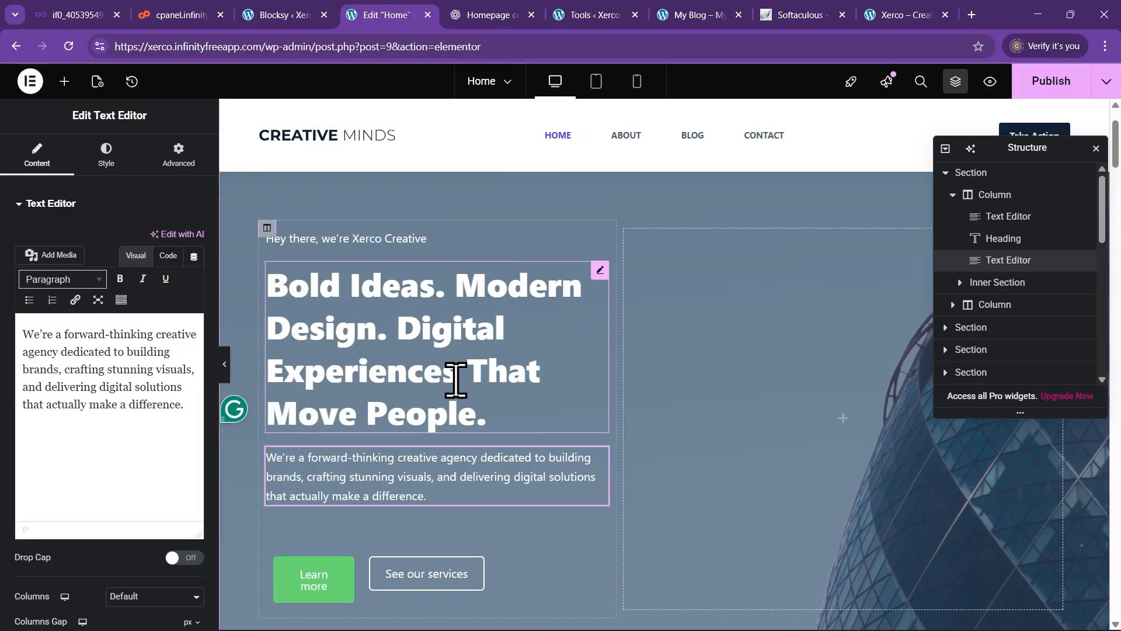
{"action": "left_click", "coordinate": [225, 367]}
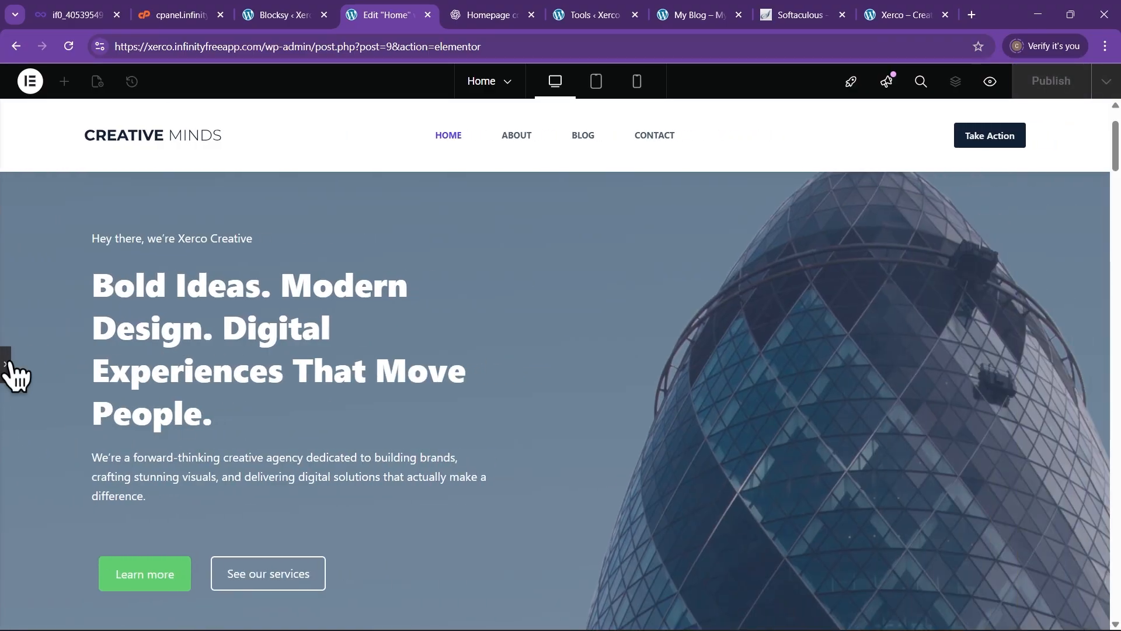
{"action": "left_click", "coordinate": [7, 365]}
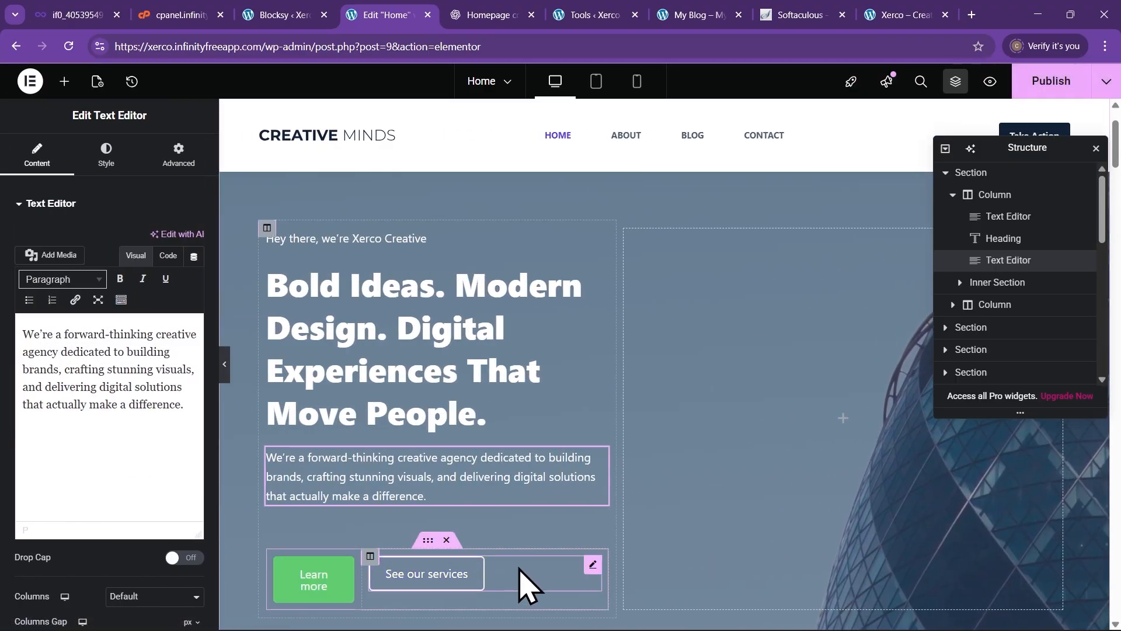
Copy the 'Start a Project' button label from the ChatGPT draft
{"action": "left_click", "coordinate": [469, 12]}
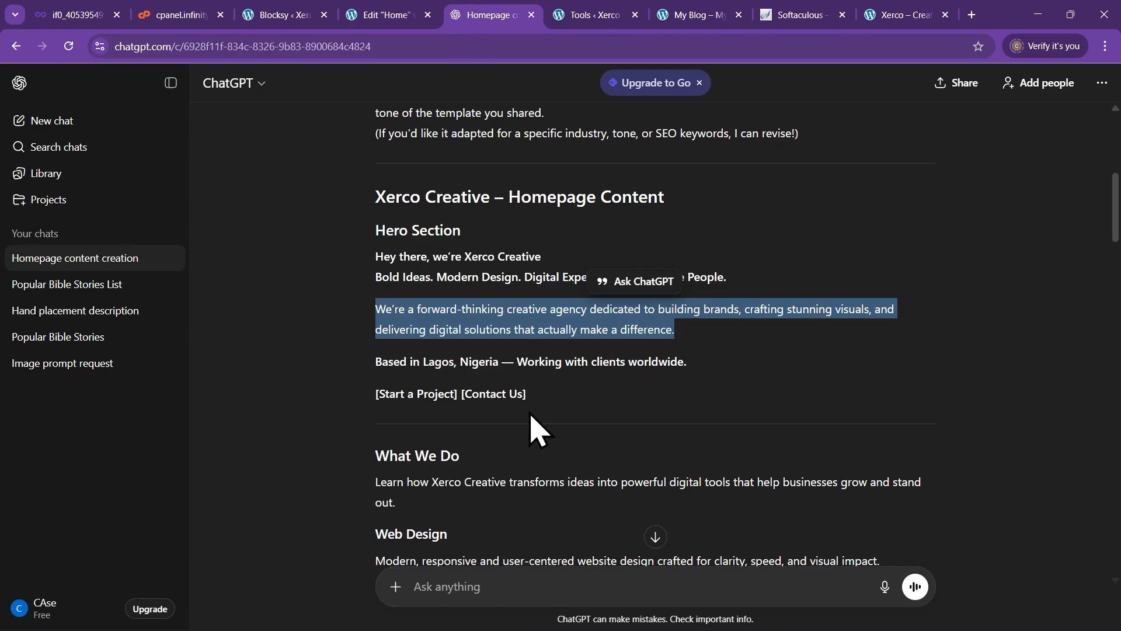
{"action": "left_click", "coordinate": [358, 365]}
{"action": "left_click_drag", "start_coordinate": [374, 362], "coordinate": [486, 372]}
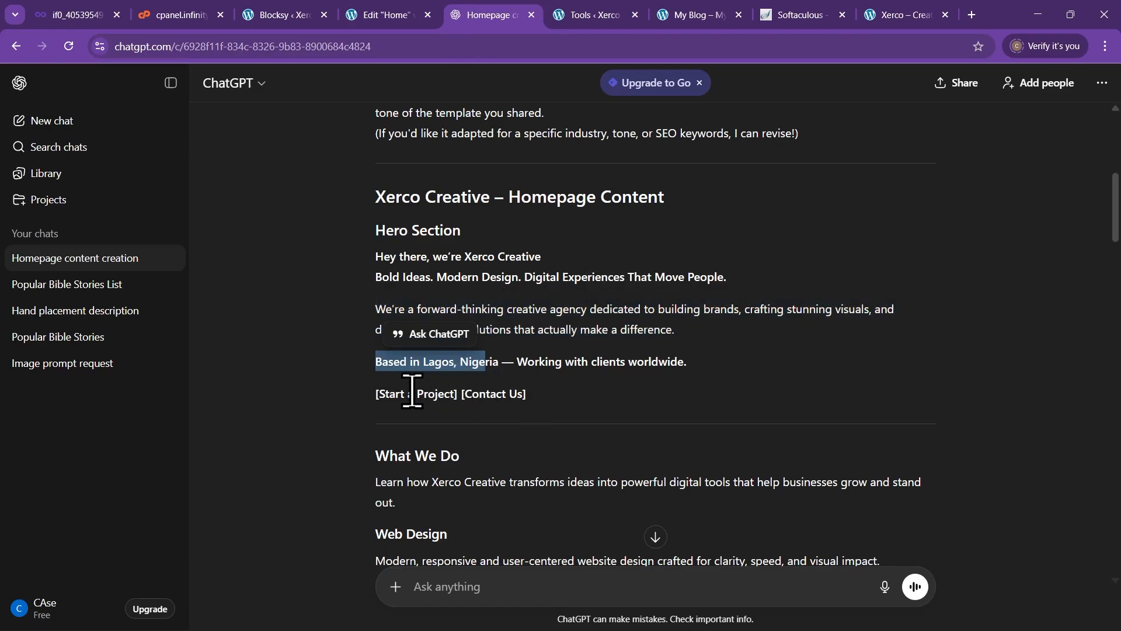
{"action": "left_click", "coordinate": [344, 378]}
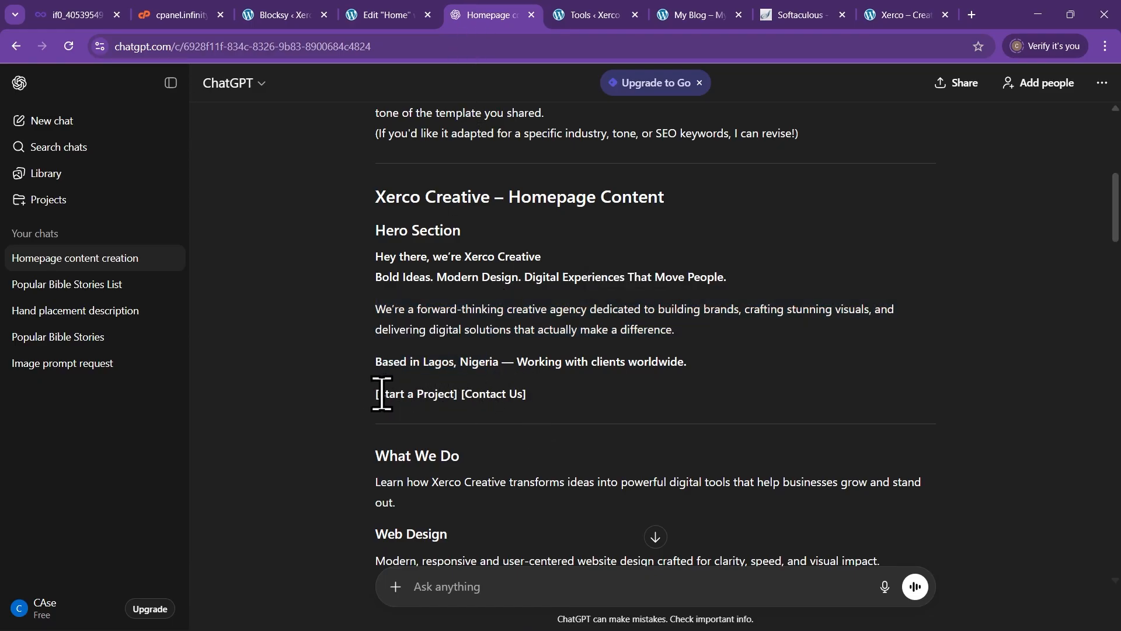
{"action": "left_click_drag", "start_coordinate": [452, 395], "coordinate": [456, 394]}
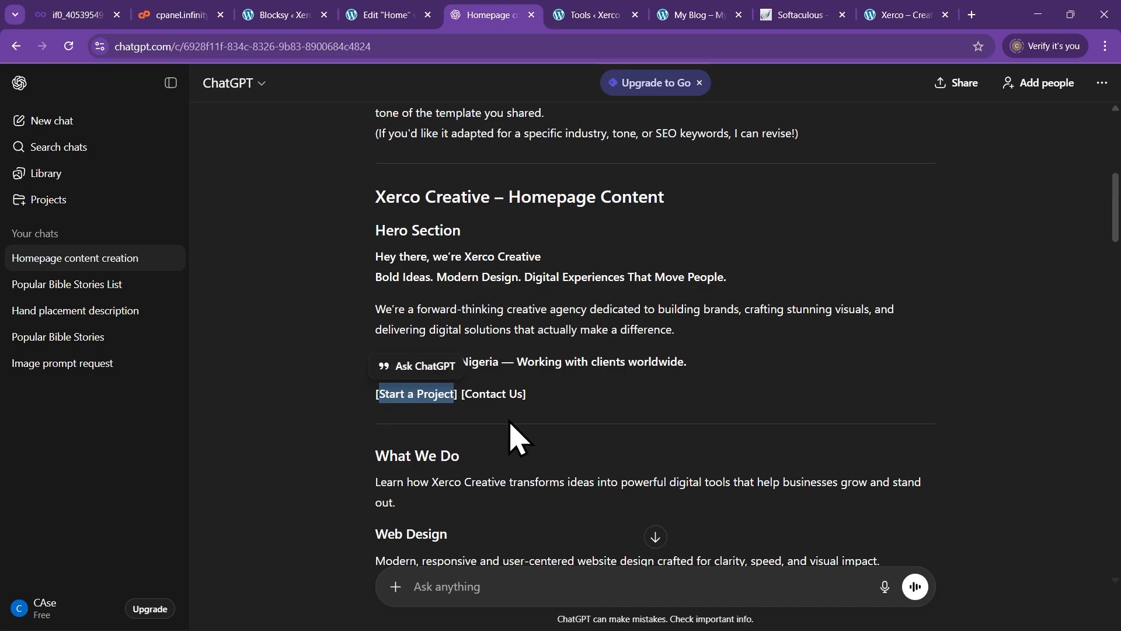
{"action": "left_click", "coordinate": [373, 16]}
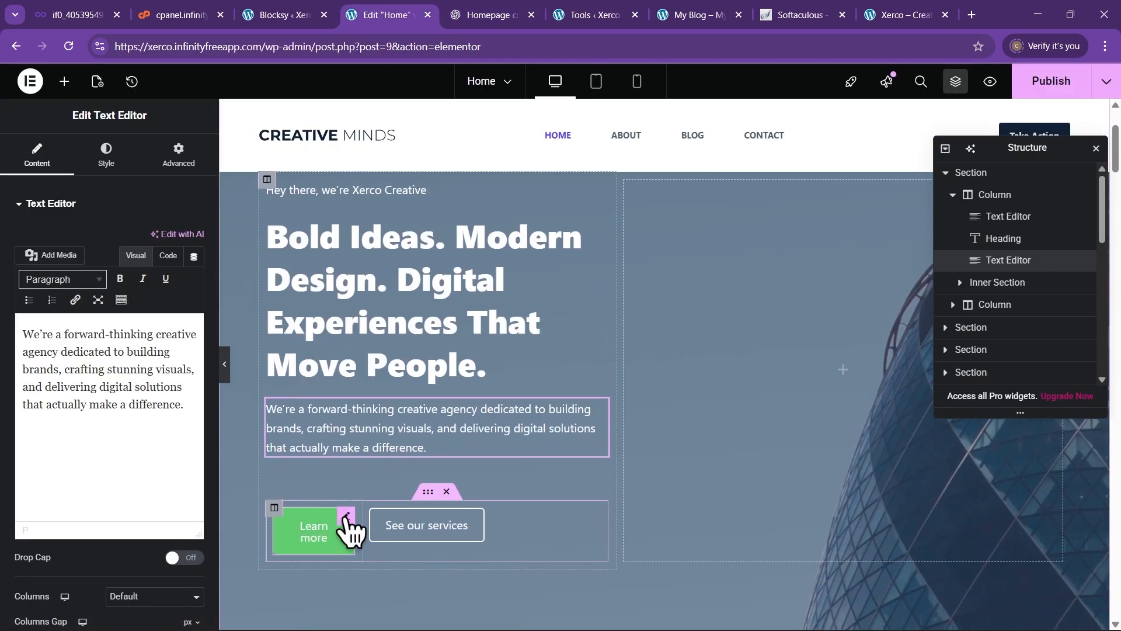
Relabel the Learn more button 'Start a Project' and preview it beside 'See our services'
{"action": "left_click", "coordinate": [342, 529]}
{"action": "left_click_drag", "start_coordinate": [162, 270], "coordinate": [119, 270]}
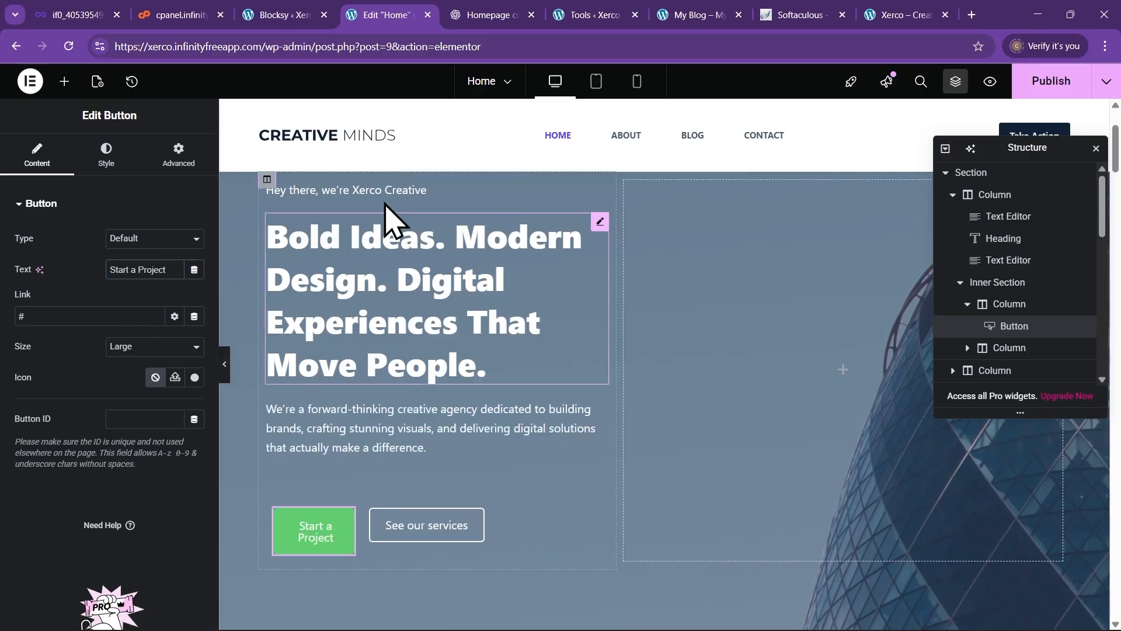
{"action": "left_click", "coordinate": [478, 15]}
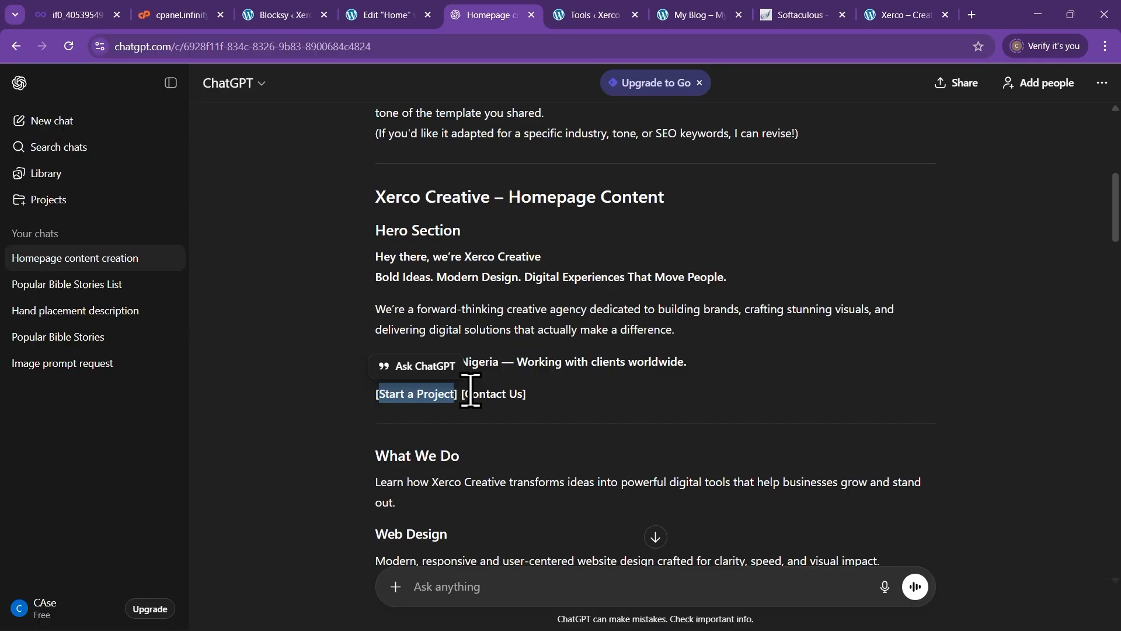
{"action": "left_click_drag", "start_coordinate": [524, 394], "coordinate": [525, 395]}
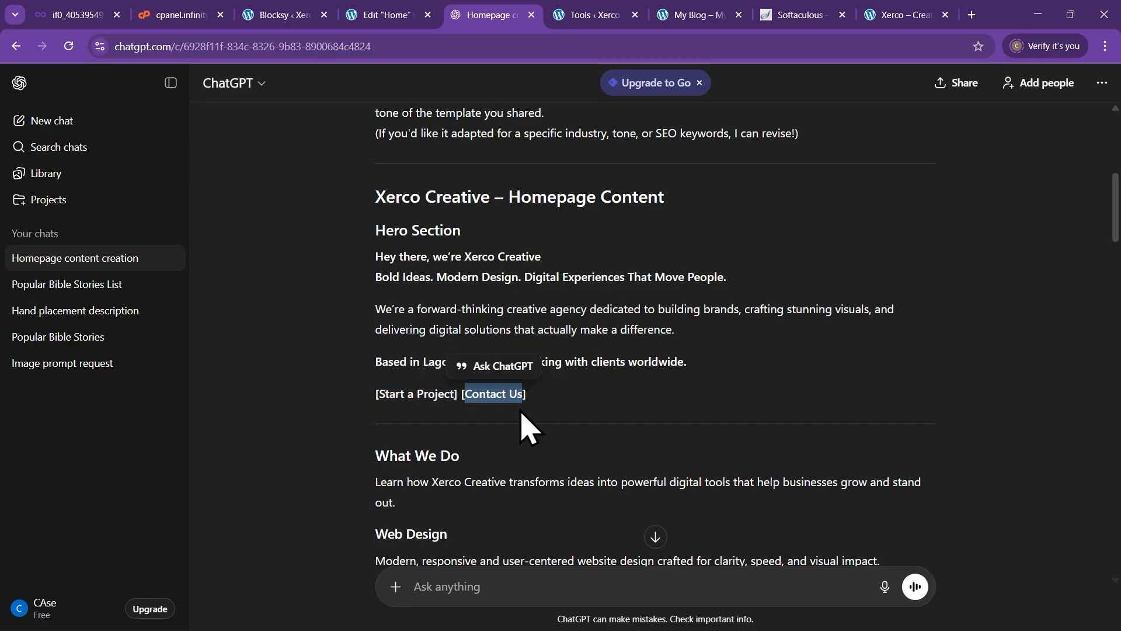
{"action": "left_click", "coordinate": [400, 16]}
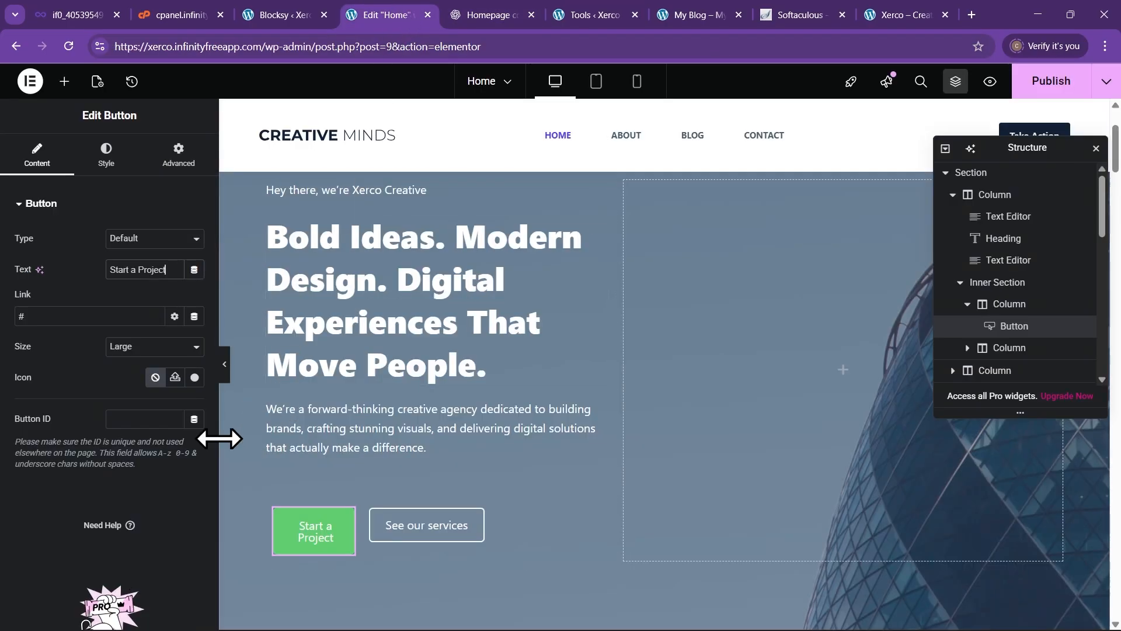
{"action": "left_click", "coordinate": [435, 527]}
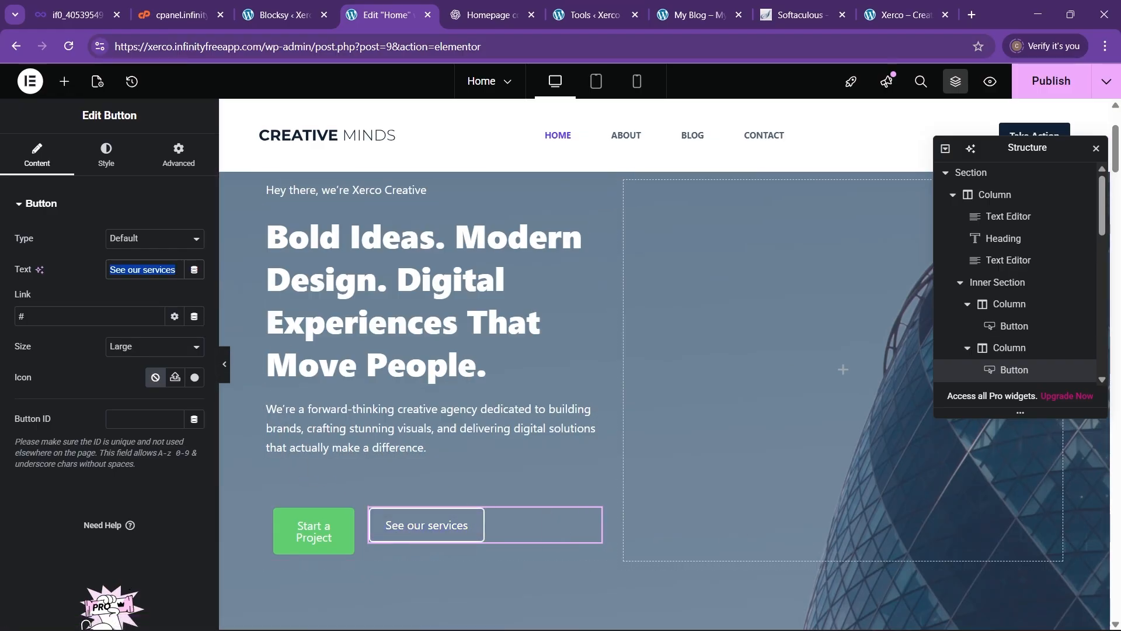
{"action": "left_click", "coordinate": [226, 368]}
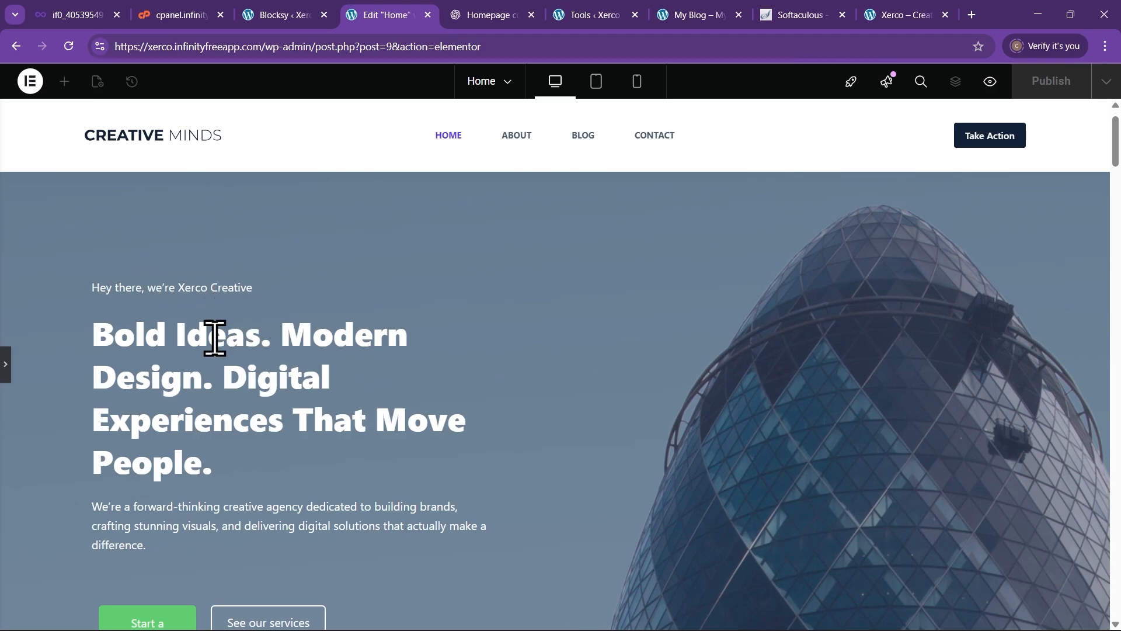
Paste the ChatGPT What We Do paragraph over the intro placeholder text
{"action": "scroll", "coordinate": [130, 341], "scroll_direction": "down", "scroll_amount": 1}
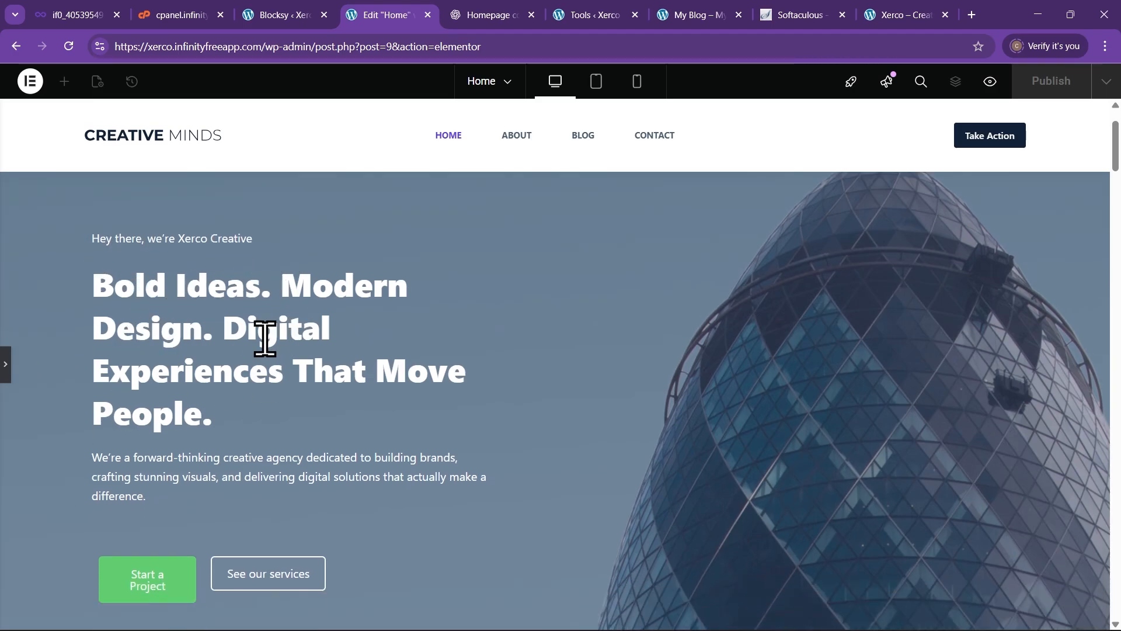
{"action": "scroll", "coordinate": [265, 373], "scroll_direction": "down", "scroll_amount": 1}
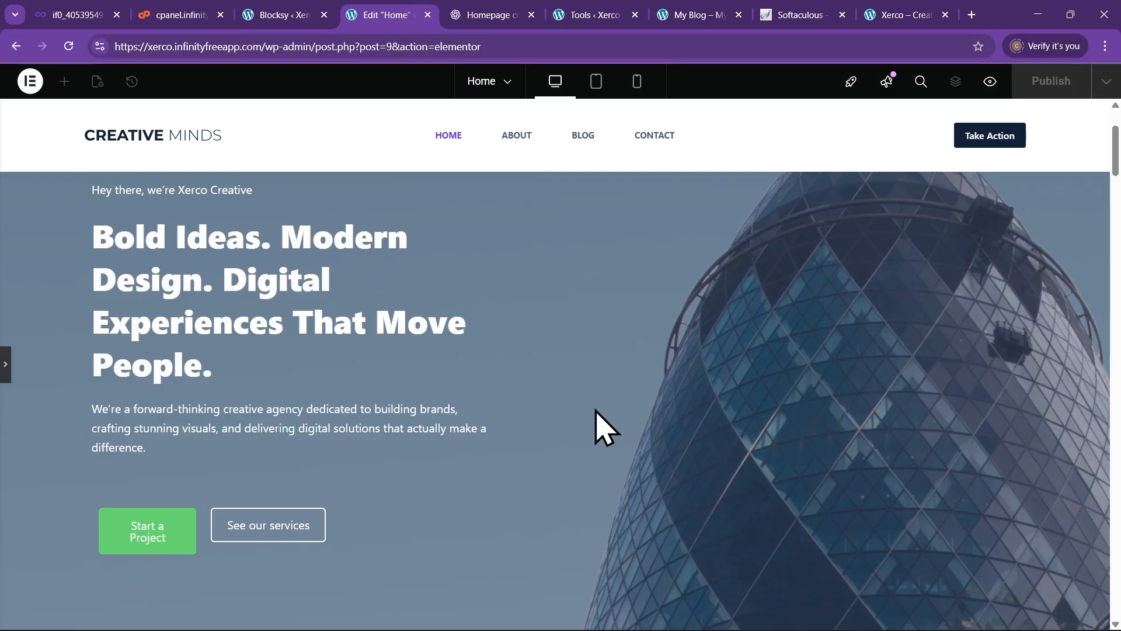
{"action": "scroll", "coordinate": [578, 432], "scroll_direction": "down", "scroll_amount": 2}
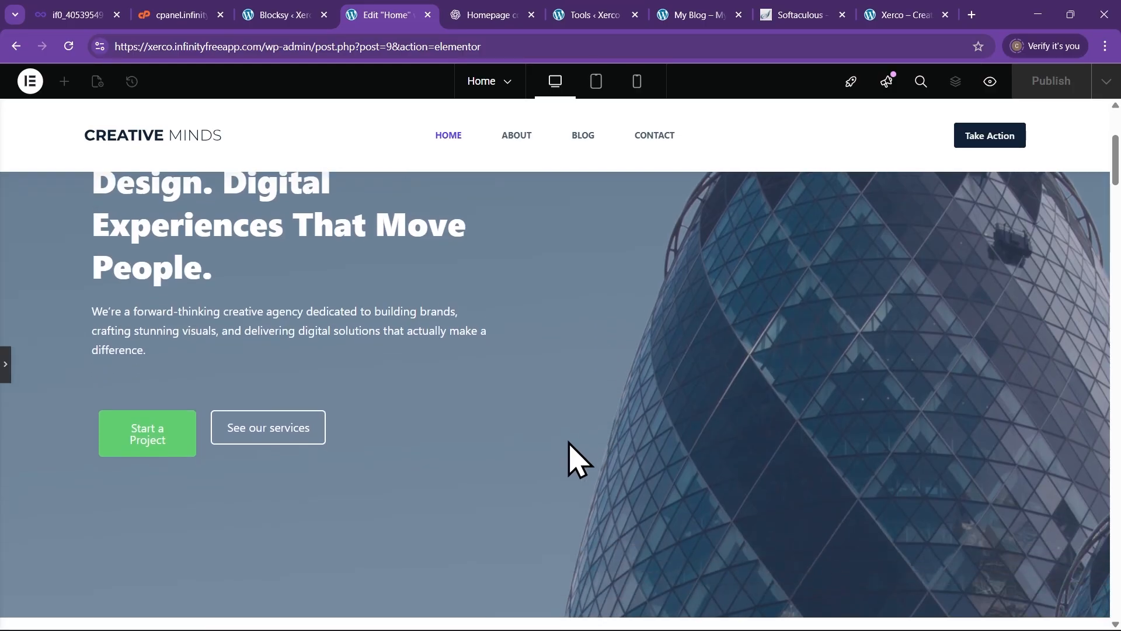
{"action": "left_click", "coordinate": [6, 361]}
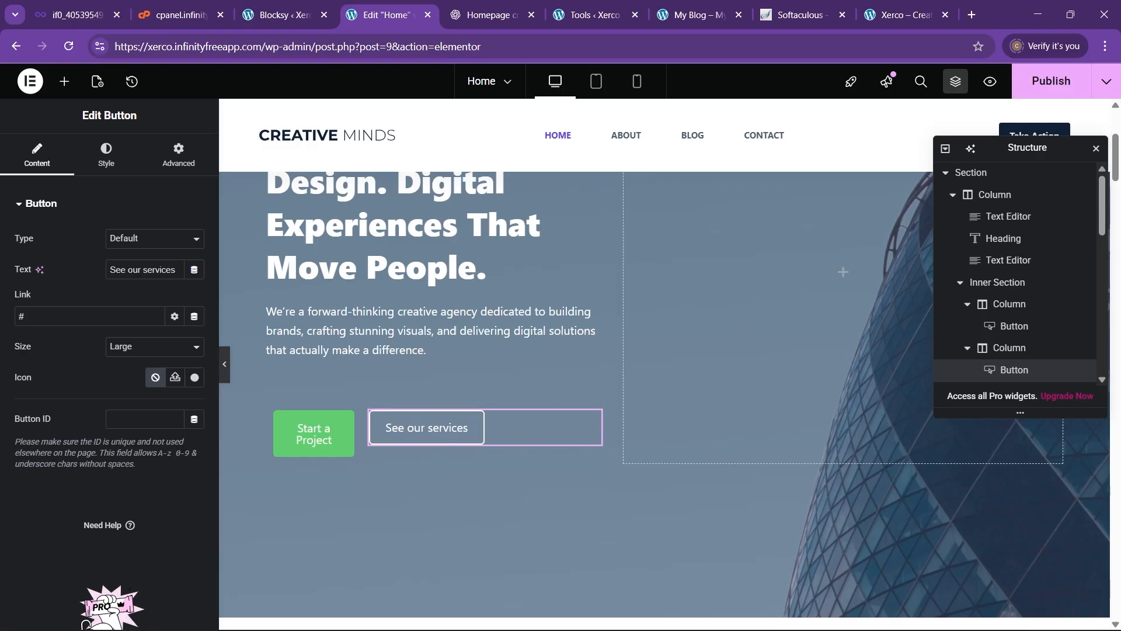
{"action": "scroll", "coordinate": [580, 371], "scroll_direction": "down", "scroll_amount": 1}
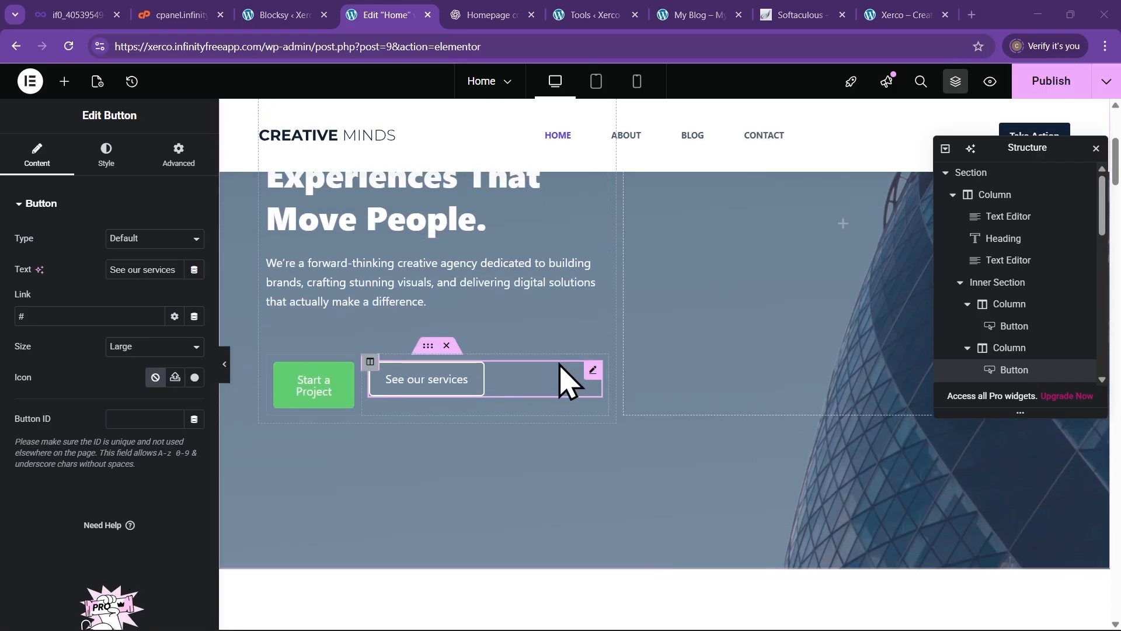
{"action": "scroll", "coordinate": [564, 379], "scroll_direction": "down", "scroll_amount": 5}
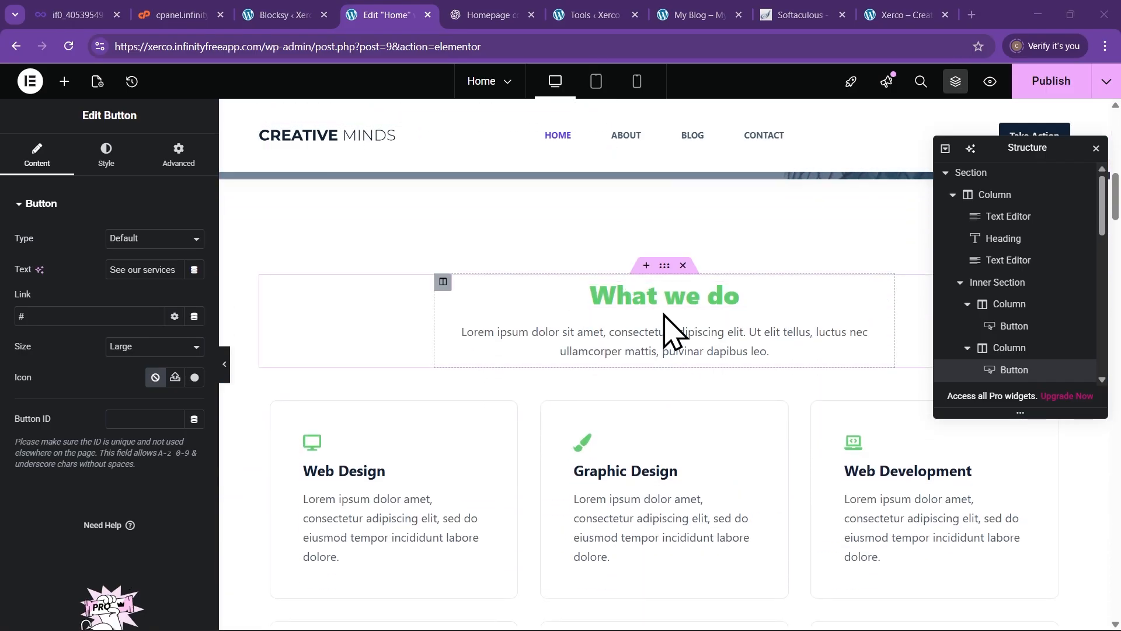
{"action": "left_click", "coordinate": [485, 17]}
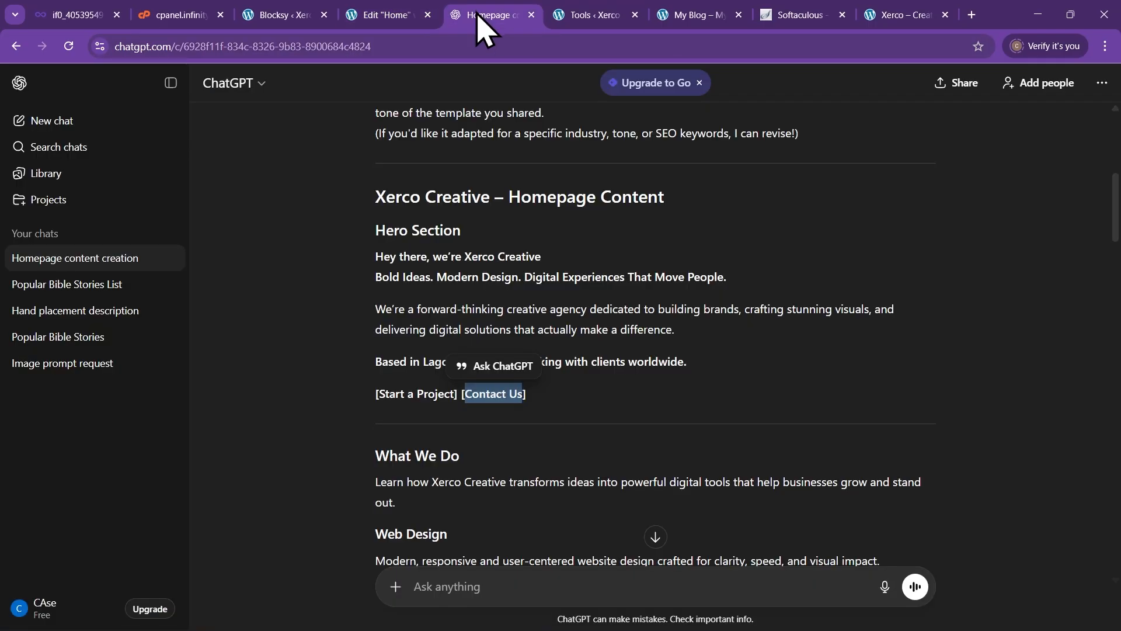
{"action": "scroll", "coordinate": [397, 412], "scroll_direction": "down", "scroll_amount": 3}
{"action": "left_click", "coordinate": [327, 362]}
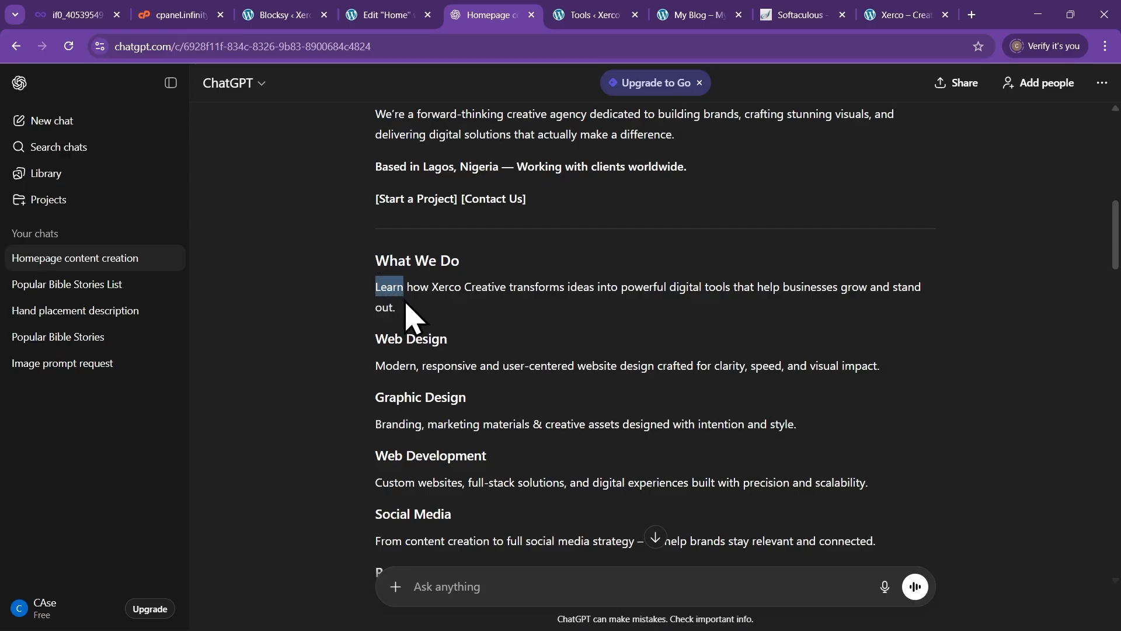
{"action": "left_click_drag", "start_coordinate": [407, 316], "coordinate": [416, 322]}
{"action": "key", "text": "ctrl+c"}
{"action": "left_click", "coordinate": [393, 14]}
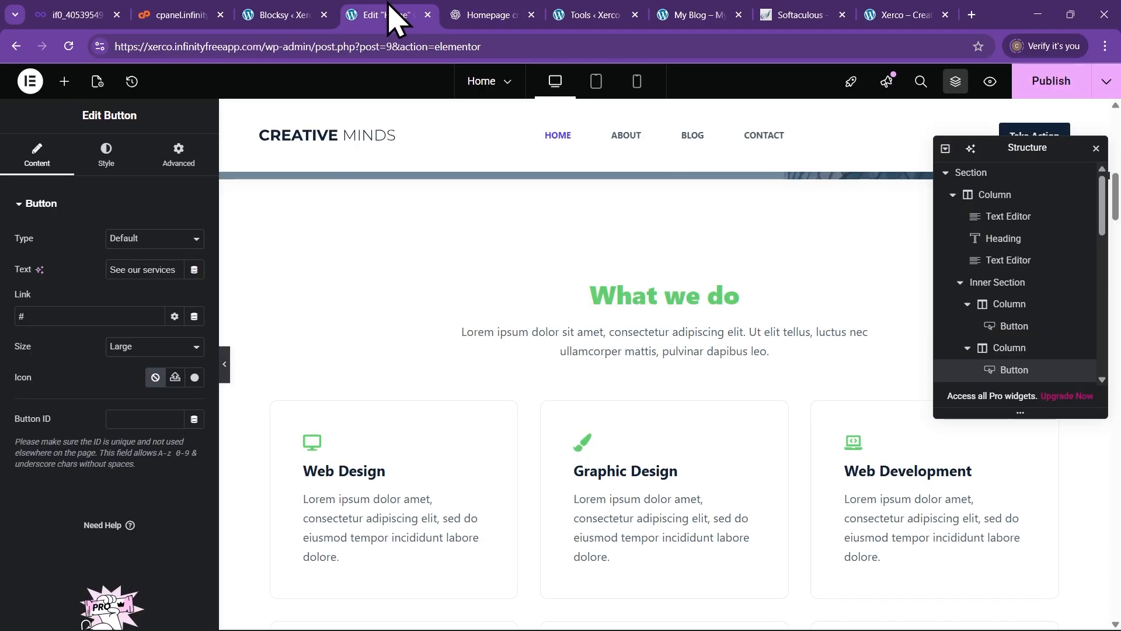
{"action": "left_click", "coordinate": [634, 356]}
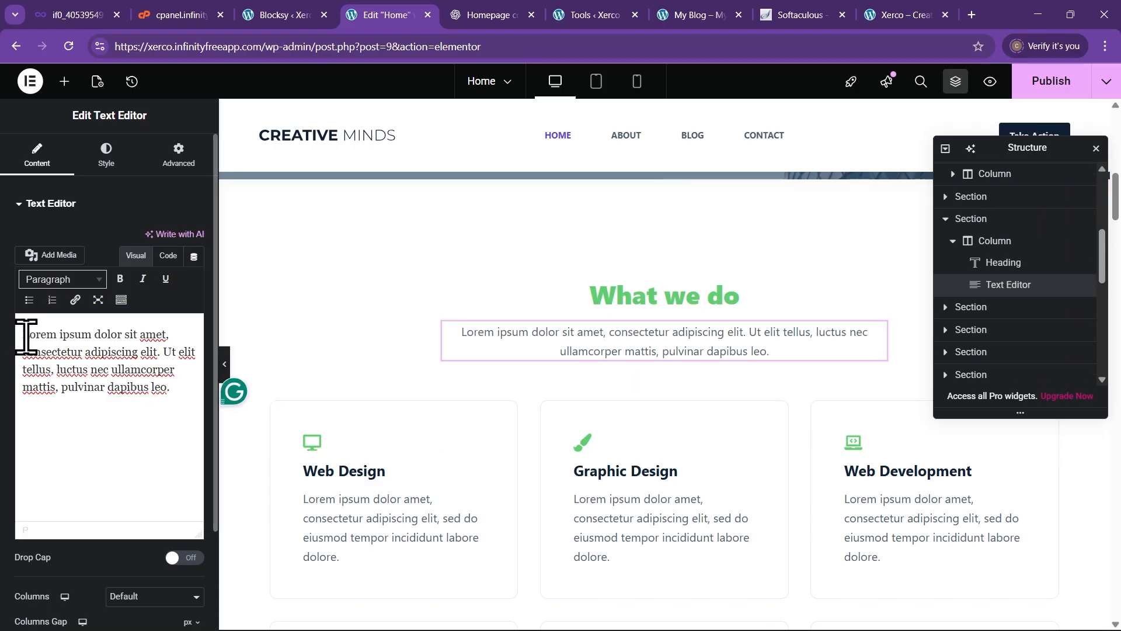
{"action": "left_click_drag", "start_coordinate": [25, 337], "coordinate": [188, 380]}
{"action": "key", "text": "ctrl+v"}
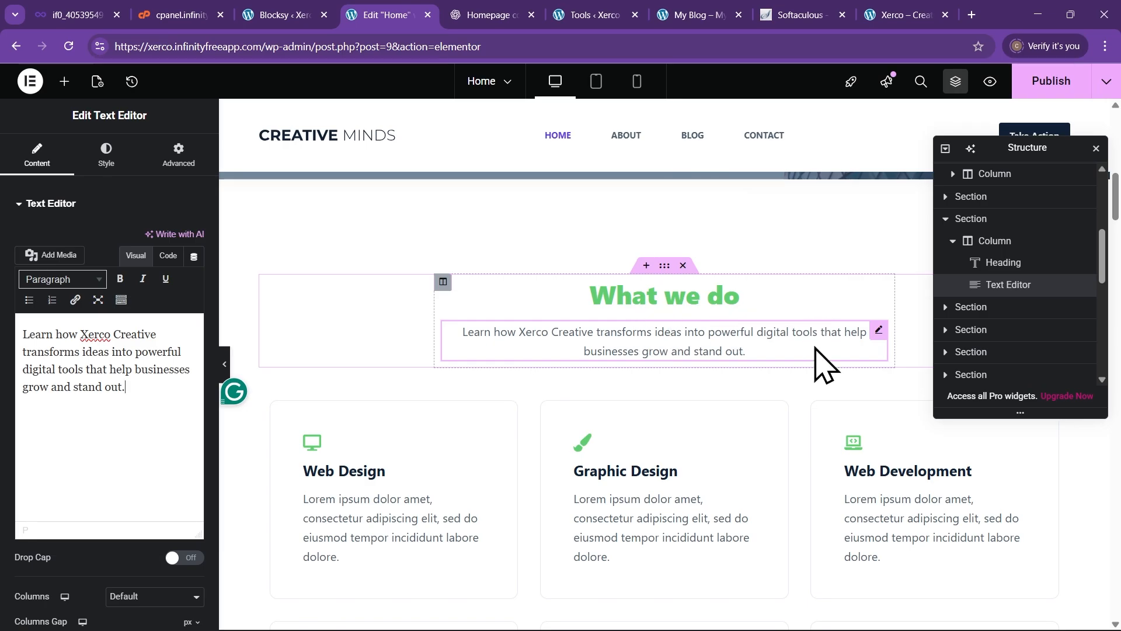
Copy the Web Design description from ChatGPT and select the Web Design card's placeholder description
{"action": "scroll", "coordinate": [403, 422], "scroll_direction": "down", "scroll_amount": 2}
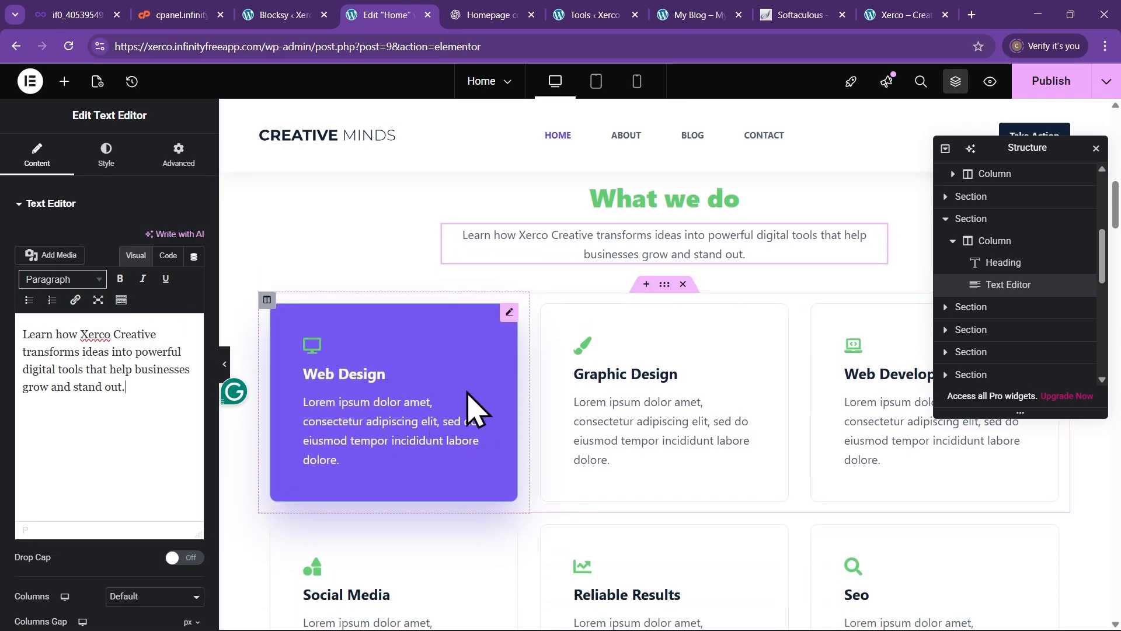
{"action": "scroll", "coordinate": [899, 543], "scroll_direction": "down", "scroll_amount": 1}
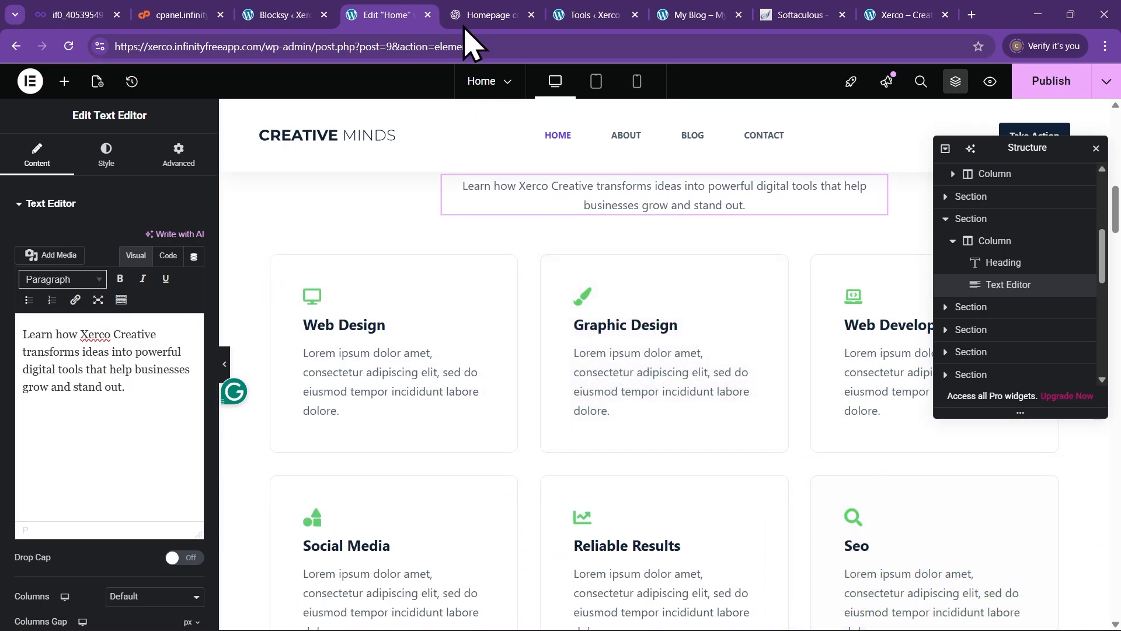
{"action": "left_click", "coordinate": [463, 15]}
{"action": "scroll", "coordinate": [281, 331], "scroll_direction": "down", "scroll_amount": 1}
{"action": "left_click", "coordinate": [280, 330]}
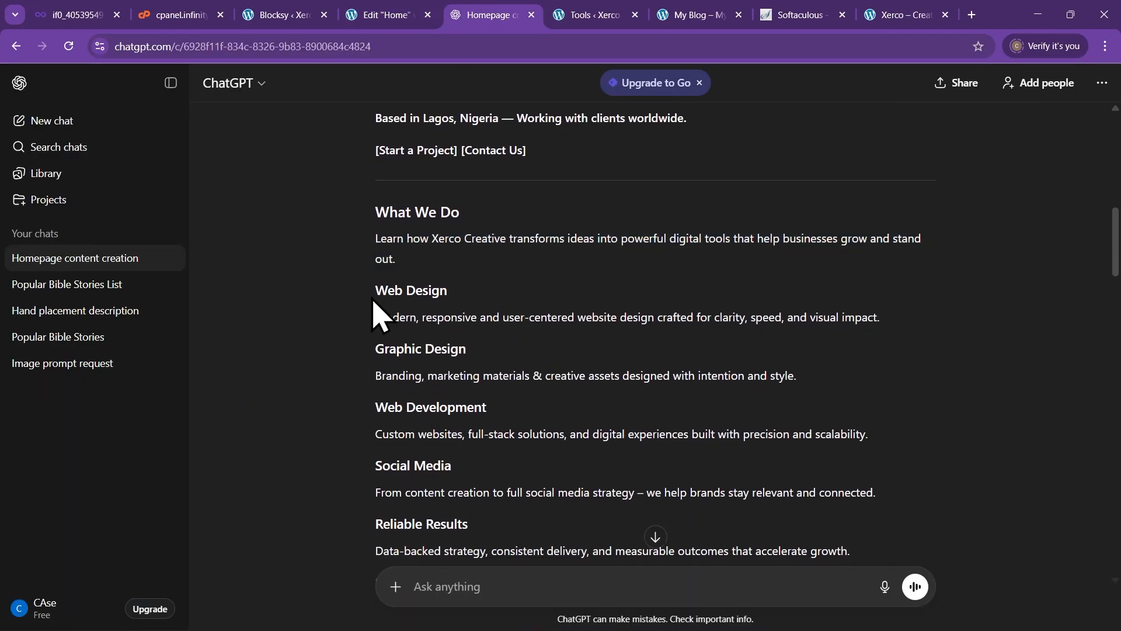
{"action": "scroll", "coordinate": [362, 333], "scroll_direction": "down", "scroll_amount": 1}
{"action": "scroll", "coordinate": [378, 345], "scroll_direction": "up", "scroll_amount": 1}
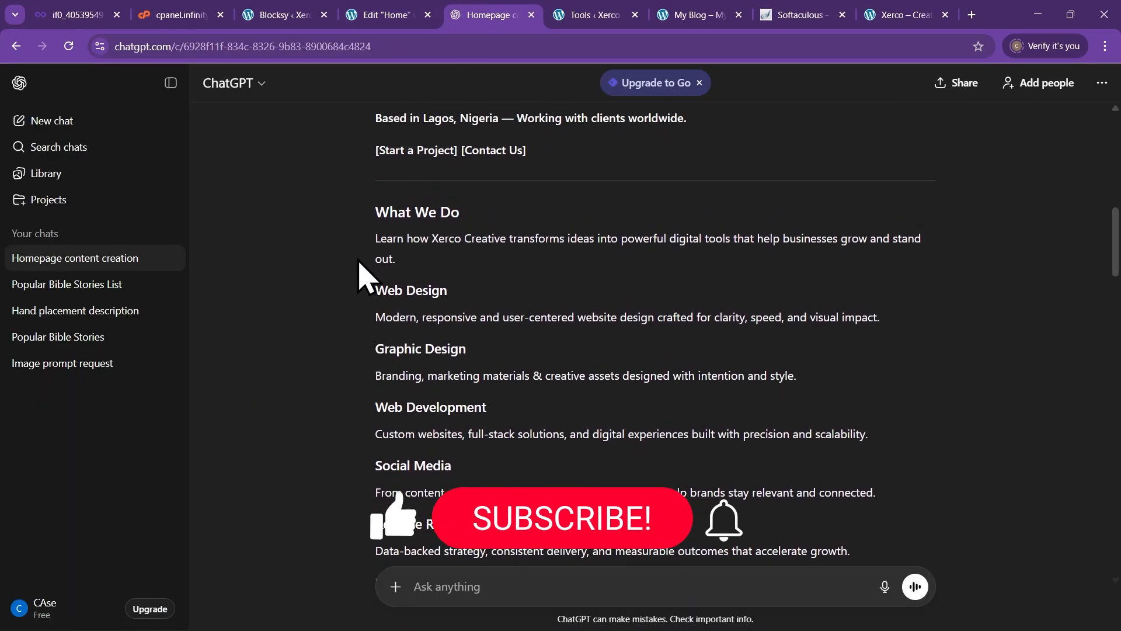
{"action": "left_click_drag", "start_coordinate": [376, 317], "coordinate": [896, 325]}
{"action": "key", "text": "ctrl+c"}
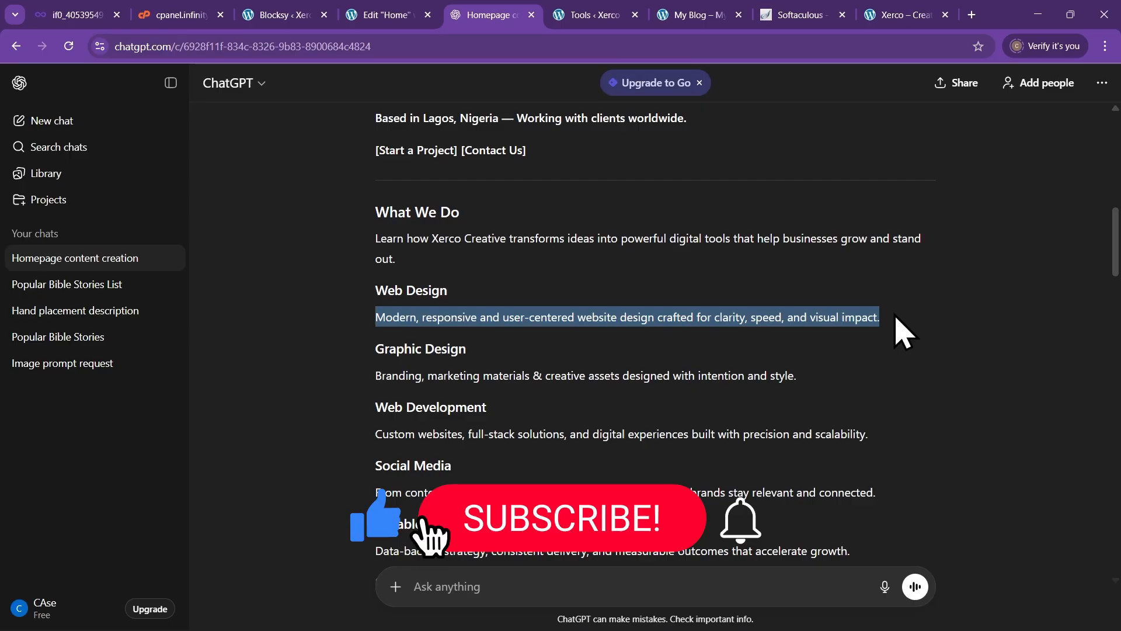
{"action": "right_click", "coordinate": [677, 321]}
{"action": "left_click", "coordinate": [693, 332]}
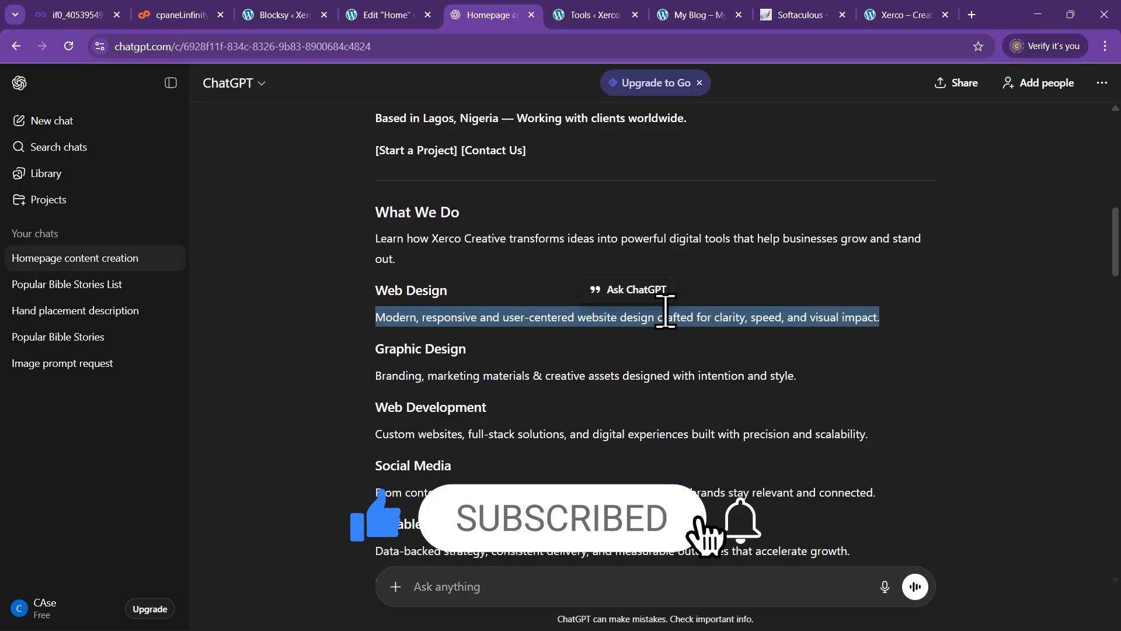
{"action": "left_click", "coordinate": [383, 18]}
{"action": "left_click", "coordinate": [387, 376]}
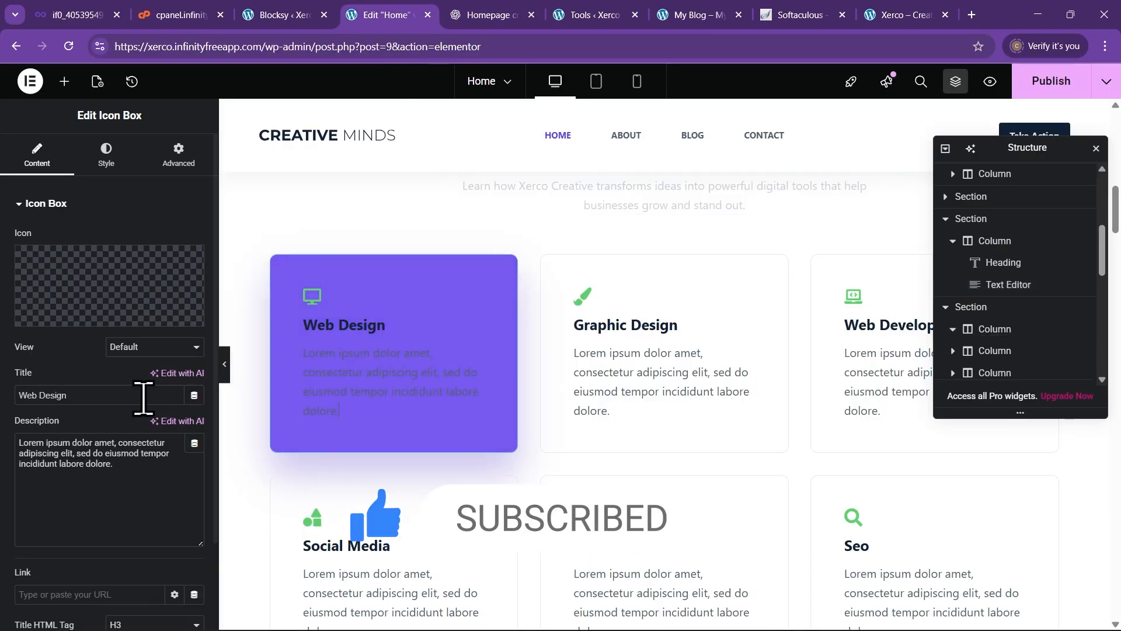
{"action": "left_click_drag", "start_coordinate": [131, 467], "coordinate": [7, 445]}
Paste the Web Design description and give the Graphic Design card its ChatGPT description
{"action": "key", "text": "ctrl+v"}
{"action": "left_click", "coordinate": [670, 377]}
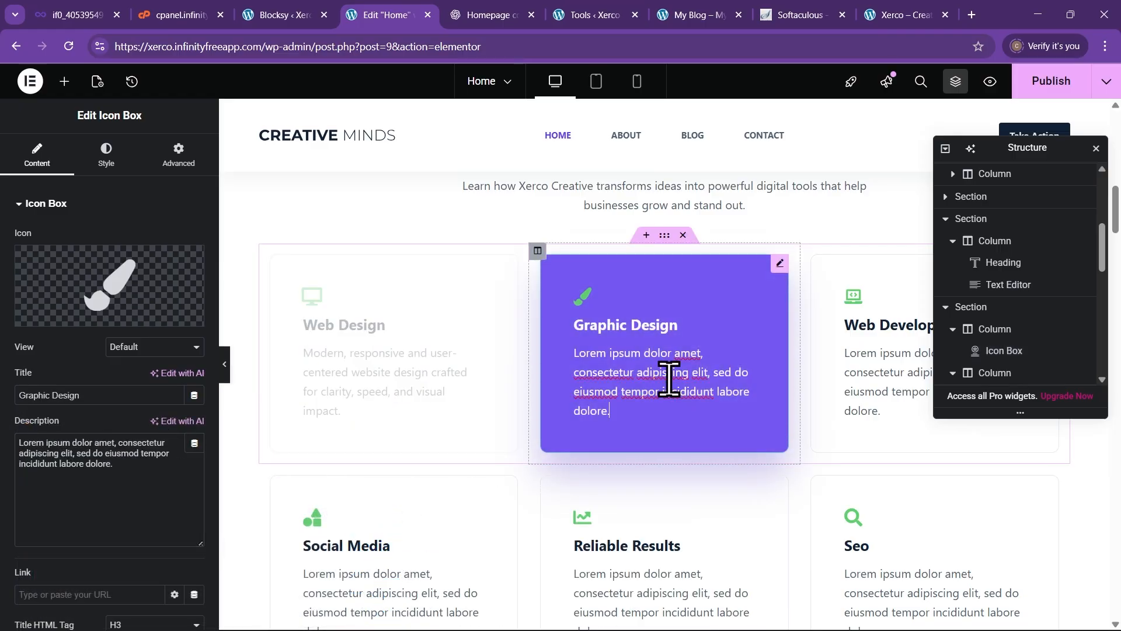
{"action": "left_click", "coordinate": [484, 17]}
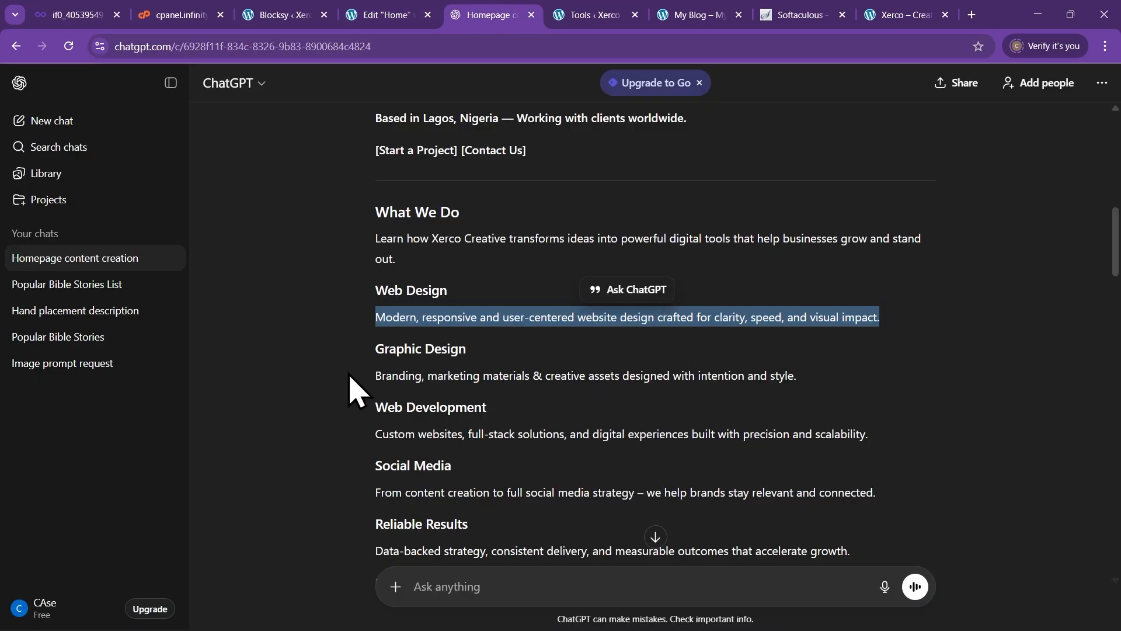
{"action": "left_click_drag", "start_coordinate": [349, 377], "coordinate": [808, 379]}
{"action": "key", "text": "ctrl+c"}
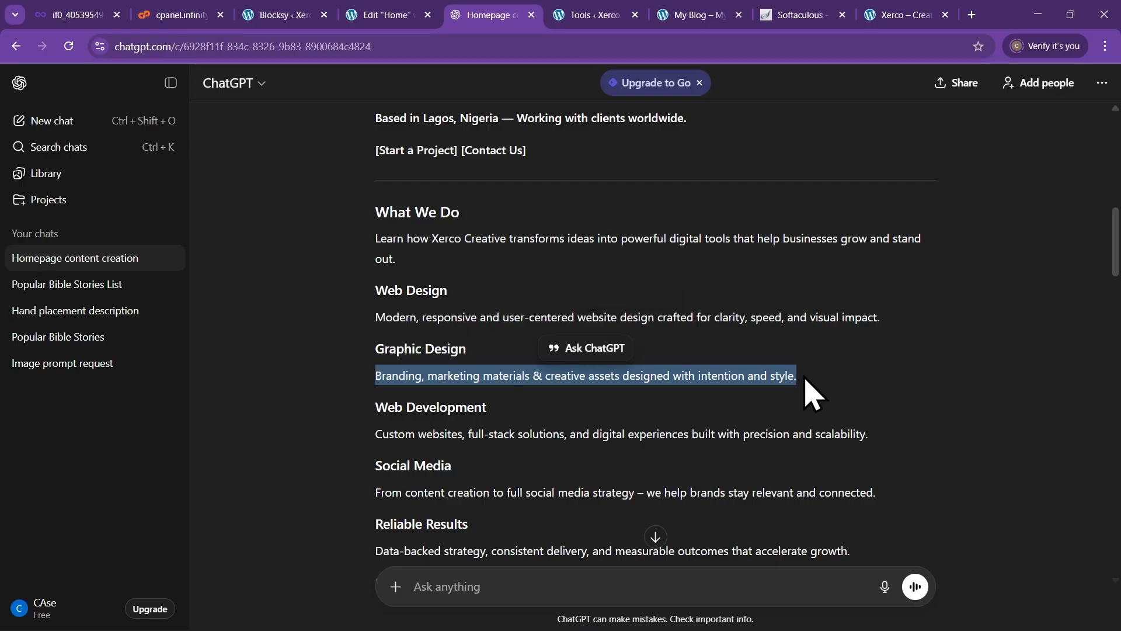
{"action": "left_click", "coordinate": [379, 14]}
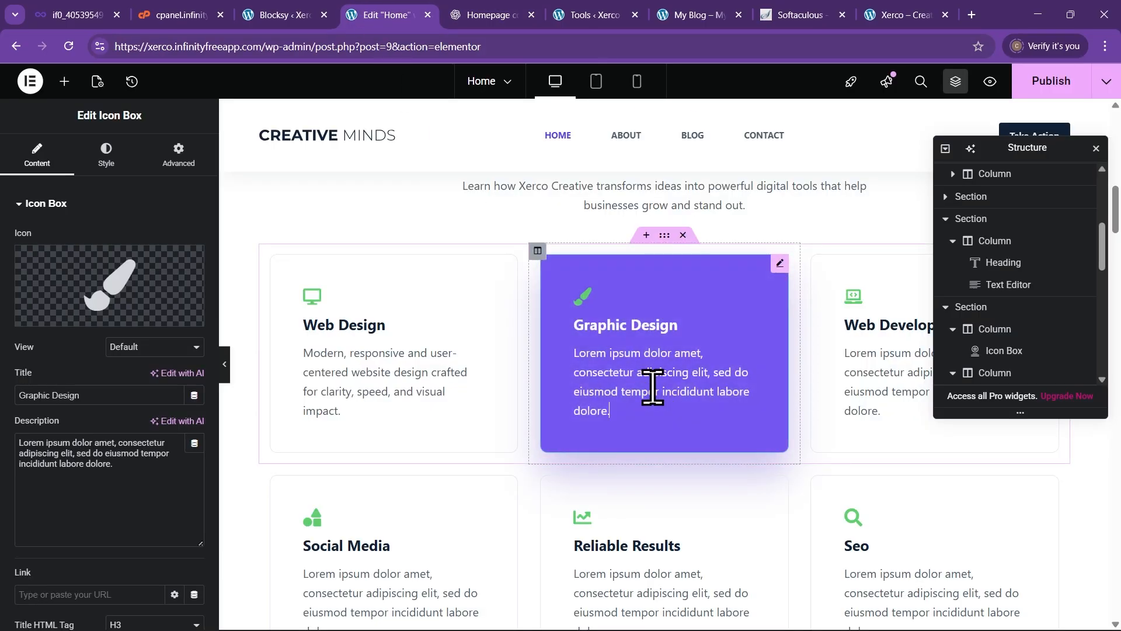
{"action": "left_click", "coordinate": [139, 470]}
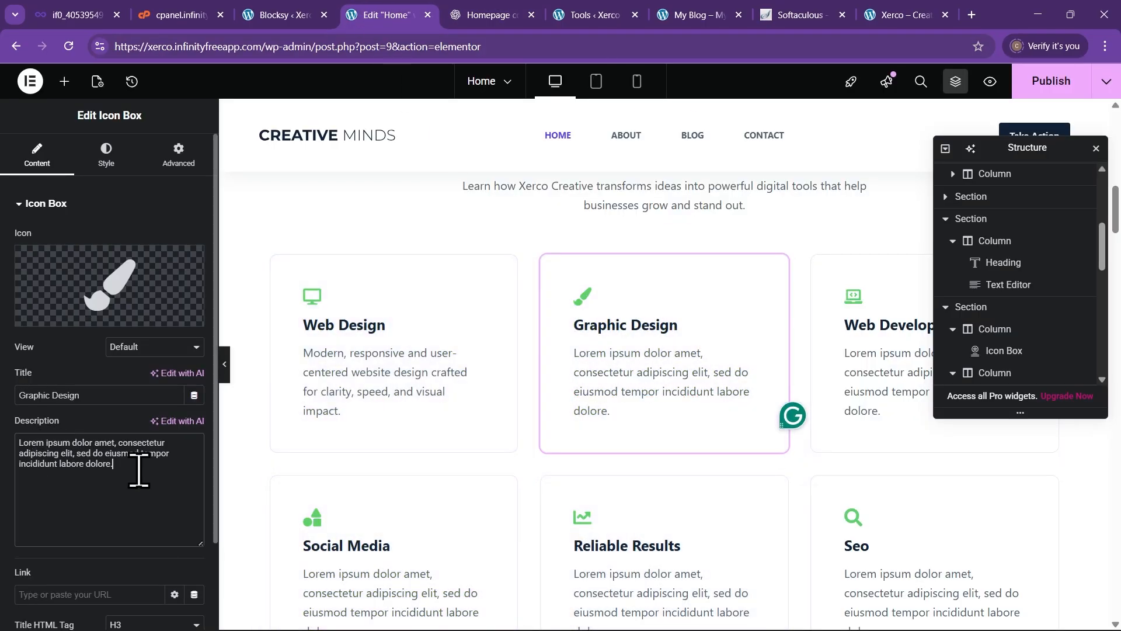
{"action": "left_click_drag", "start_coordinate": [139, 470], "coordinate": [18, 444]}
{"action": "key", "text": "ctrl+v"}
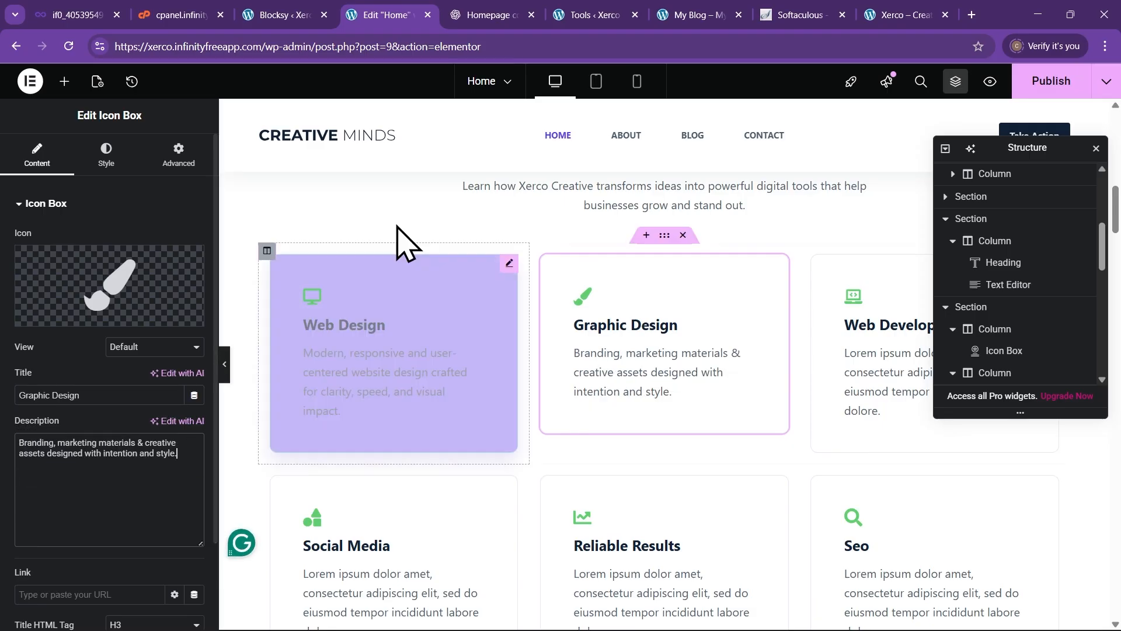
Replace the Web Development card's placeholder description with the ChatGPT copy
{"action": "left_click", "coordinate": [474, 16]}
{"action": "scroll", "coordinate": [508, 251], "scroll_direction": "down", "scroll_amount": 1}
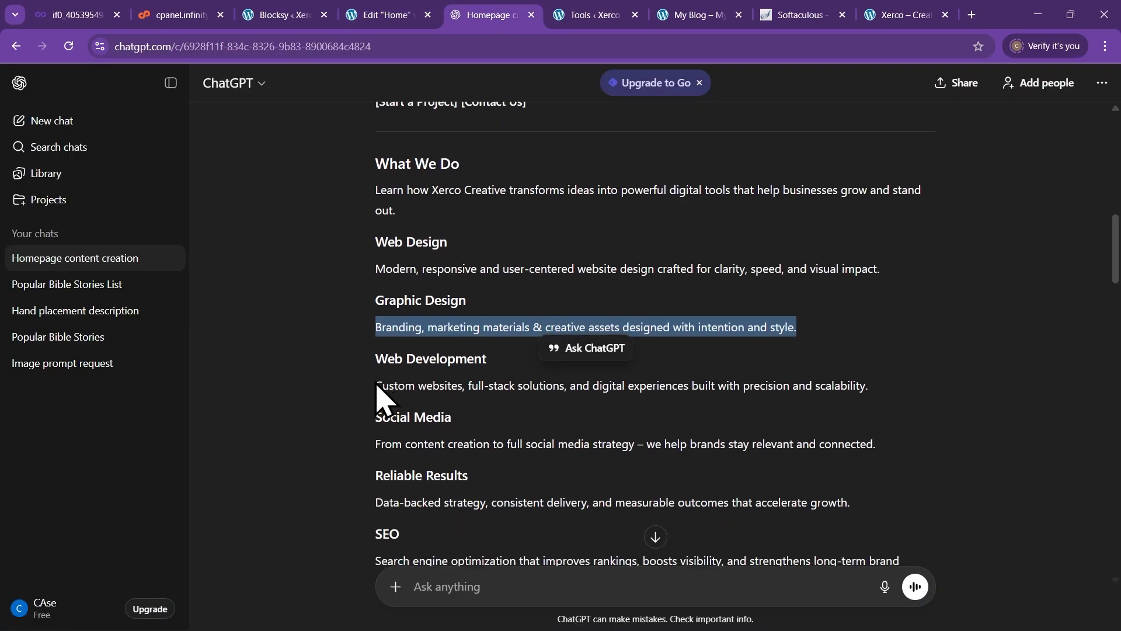
{"action": "left_click_drag", "start_coordinate": [376, 387], "coordinate": [851, 376]}
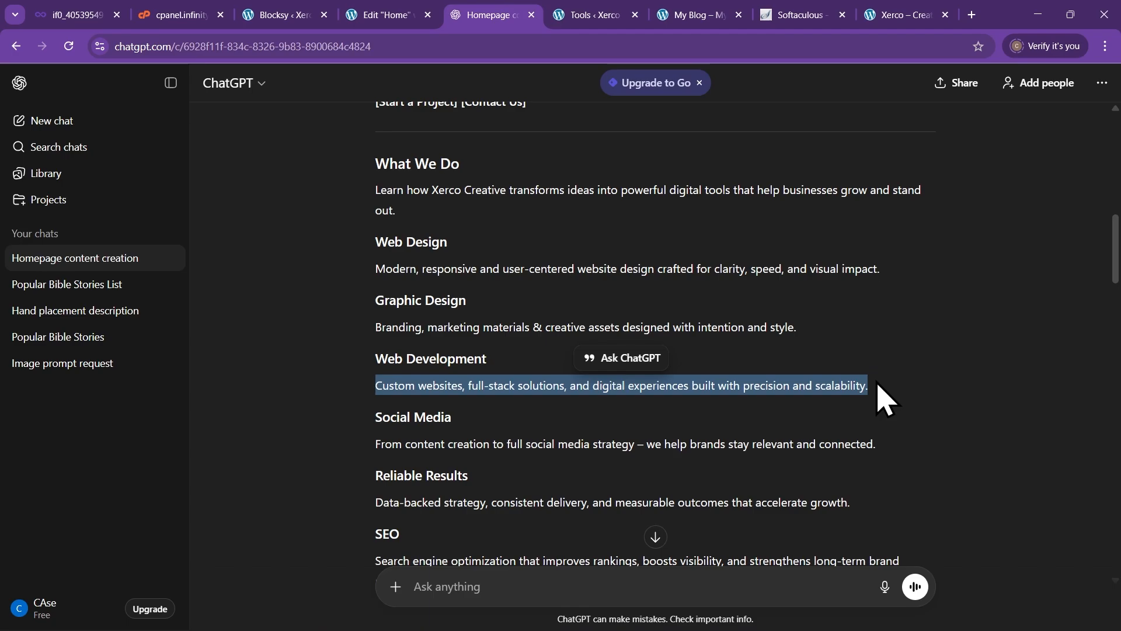
{"action": "left_click", "coordinate": [387, 16]}
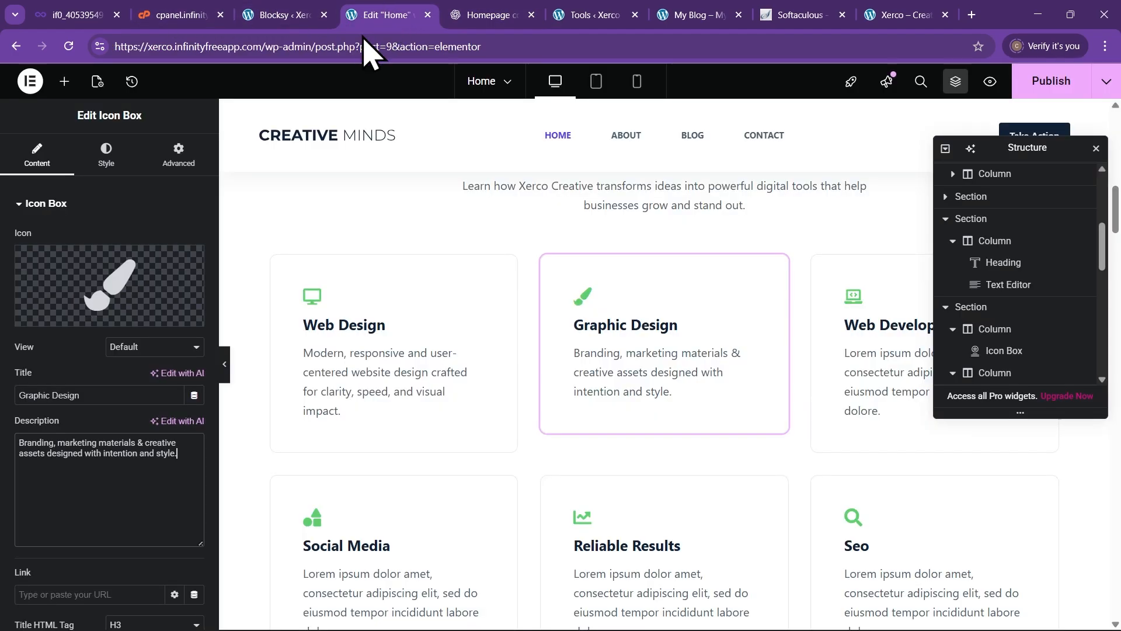
{"action": "left_click", "coordinate": [850, 403]}
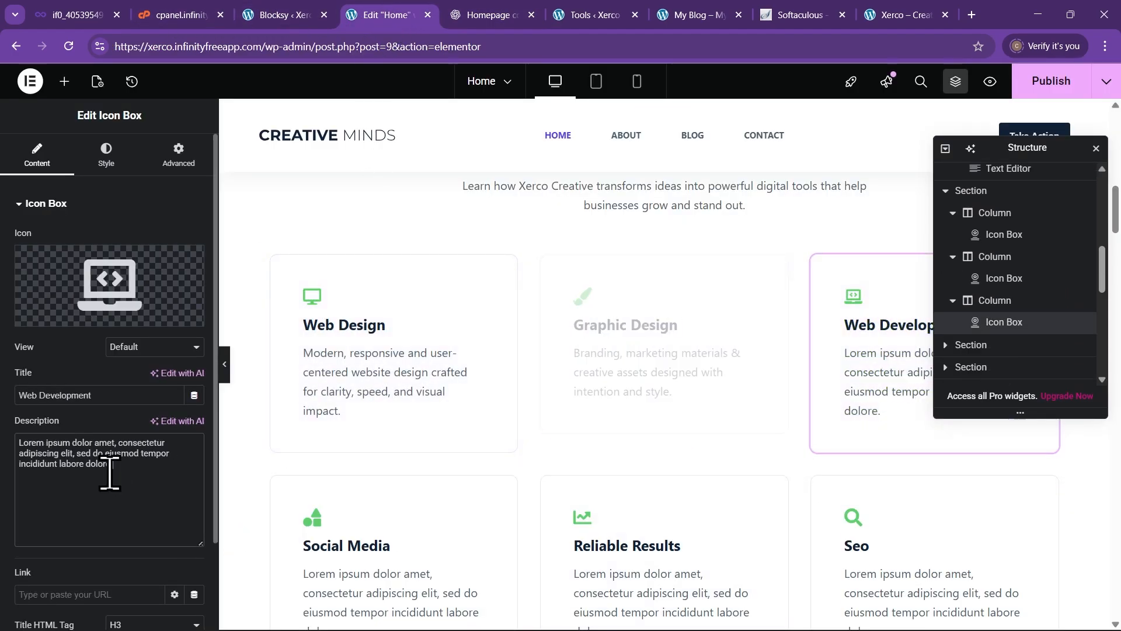
{"action": "left_click_drag", "start_coordinate": [111, 469], "coordinate": [12, 440]}
{"action": "type", "text": "Custom websites, full-stack solutions, and digital experiences built with precision and scalability"}
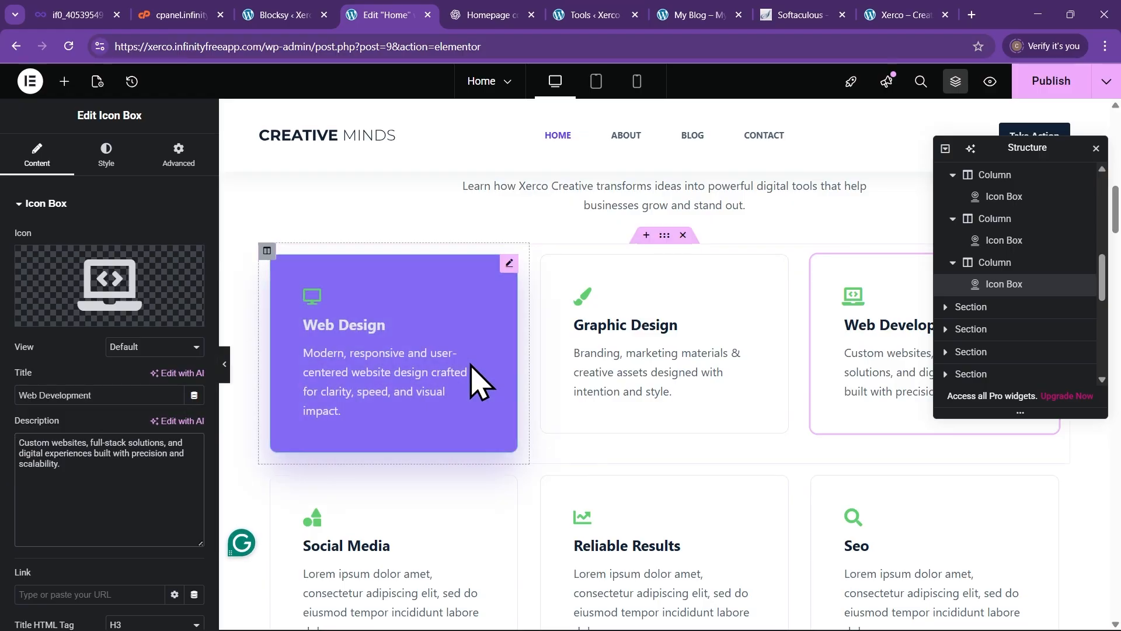
Review the updated service cards and return to the ChatGPT copy
{"action": "scroll", "coordinate": [452, 327], "scroll_direction": "down", "scroll_amount": 2}
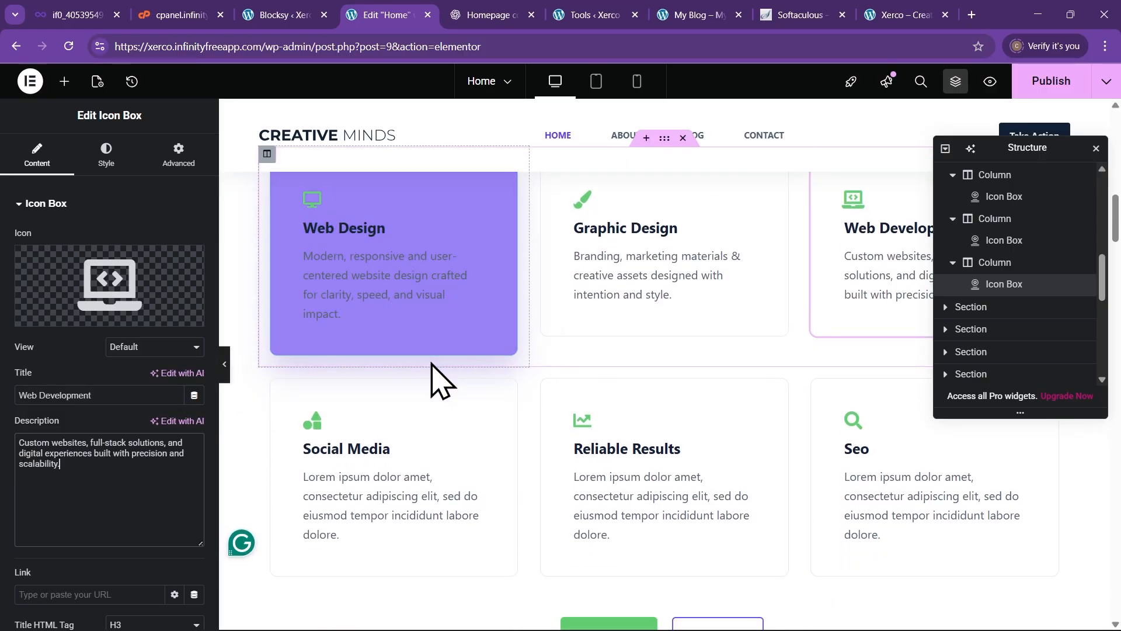
{"action": "scroll", "coordinate": [455, 397], "scroll_direction": "down", "scroll_amount": 1}
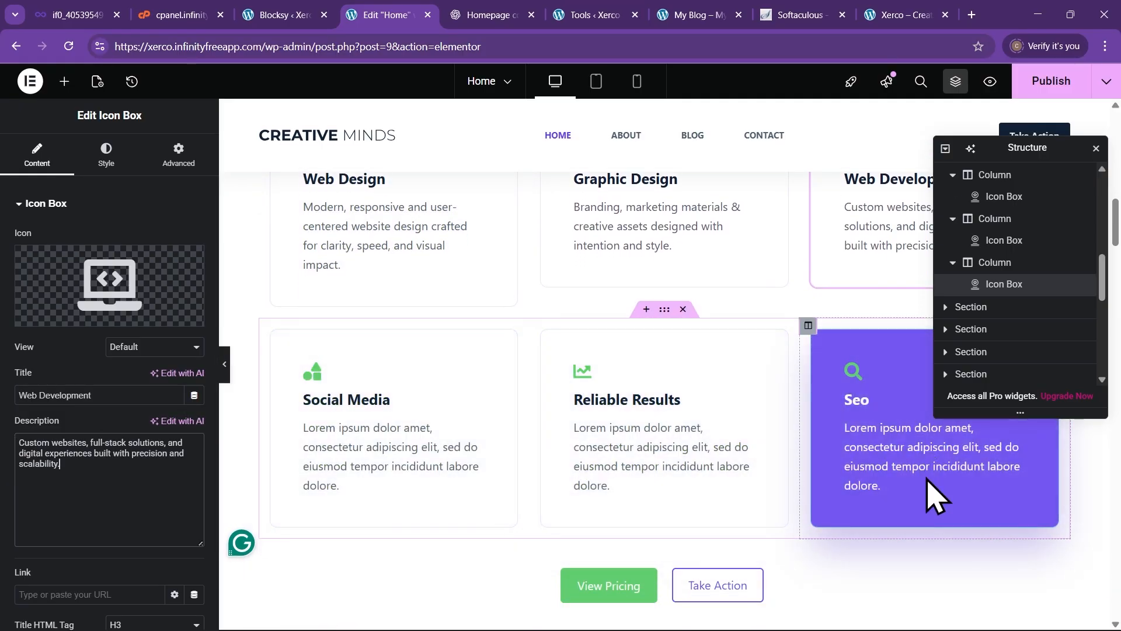
{"action": "scroll", "coordinate": [850, 493], "scroll_direction": "down", "scroll_amount": 5}
{"action": "scroll", "coordinate": [835, 517], "scroll_direction": "up", "scroll_amount": 4}
{"action": "scroll", "coordinate": [841, 515], "scroll_direction": "up", "scroll_amount": 4}
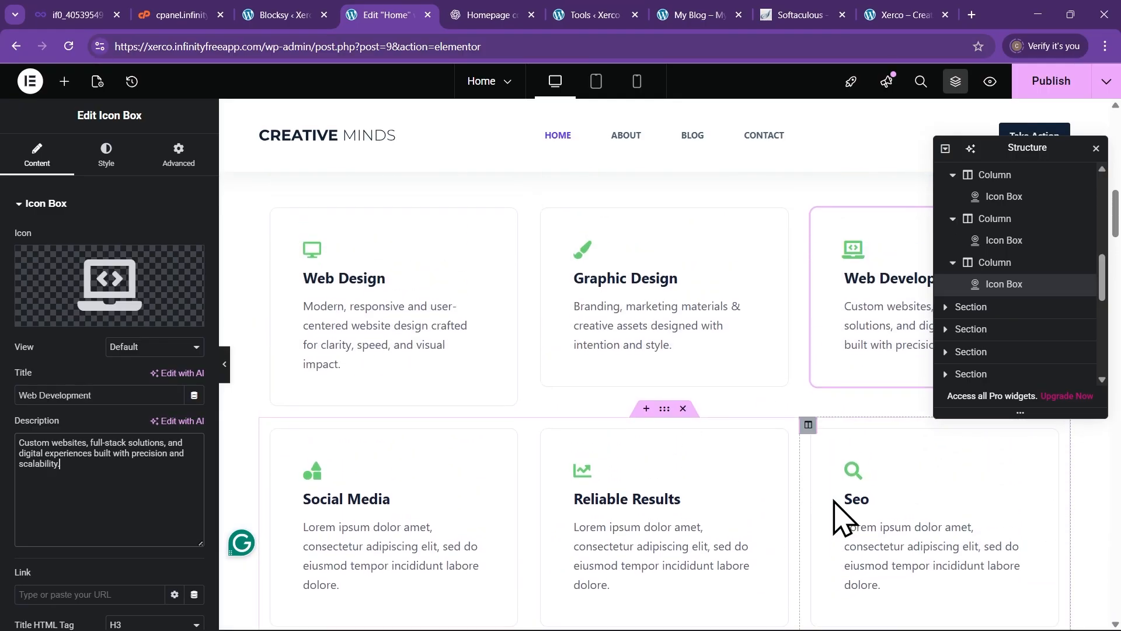
{"action": "left_click", "coordinate": [467, 14]}
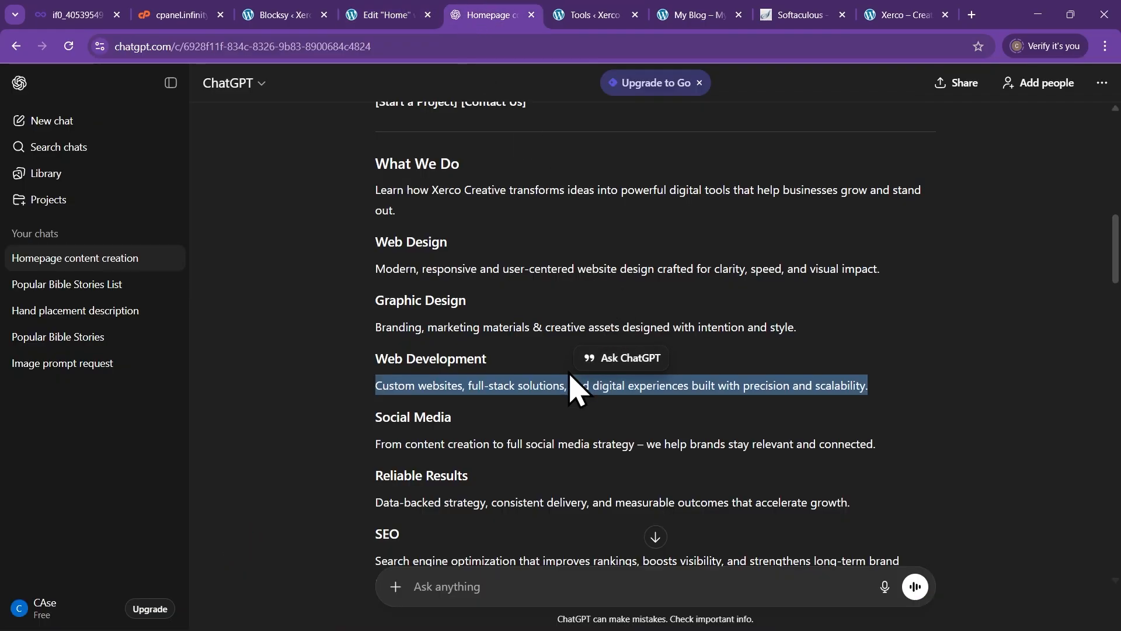
{"action": "scroll", "coordinate": [571, 391], "scroll_direction": "down", "scroll_amount": 2}
{"action": "left_click", "coordinate": [392, 15]}
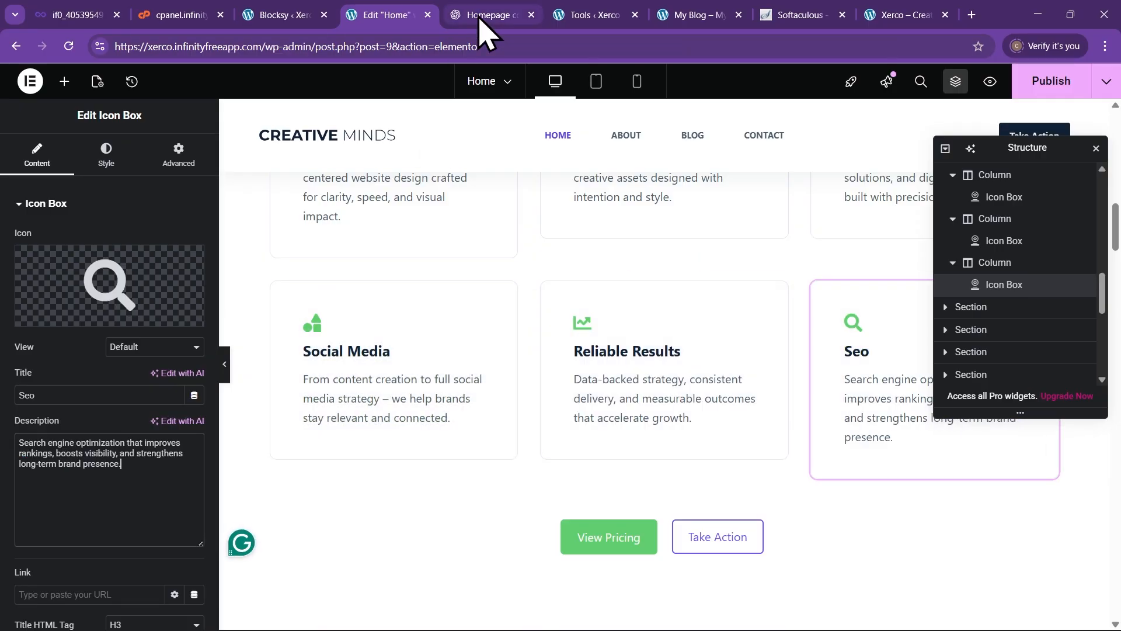
{"action": "left_click", "coordinate": [479, 18]}
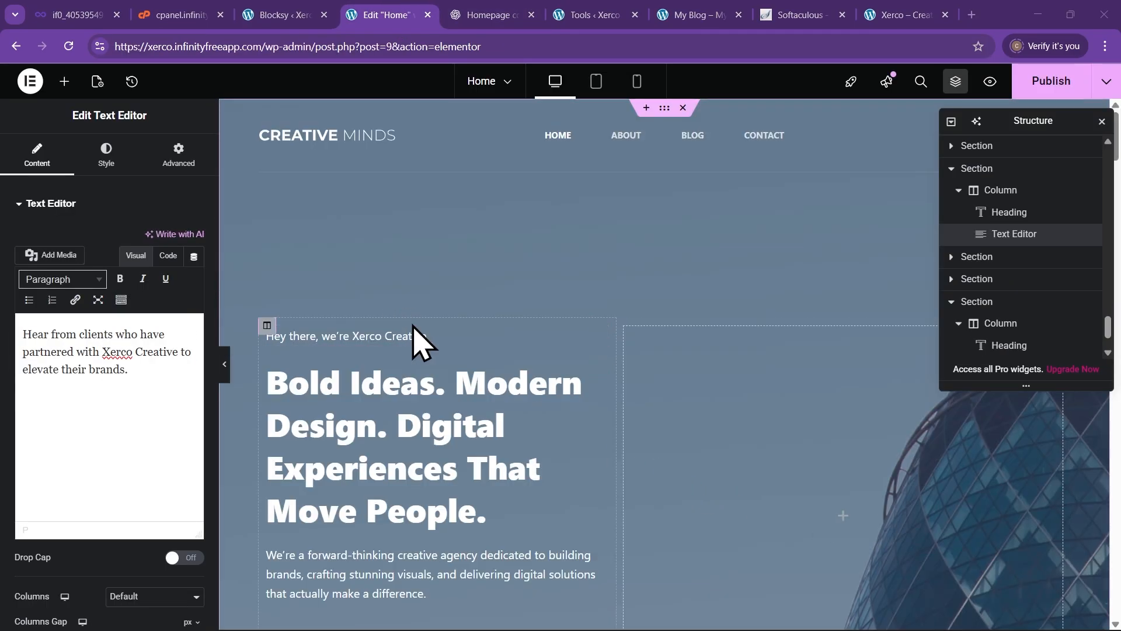
{"action": "scroll", "coordinate": [419, 345], "scroll_direction": "down", "scroll_amount": 3}
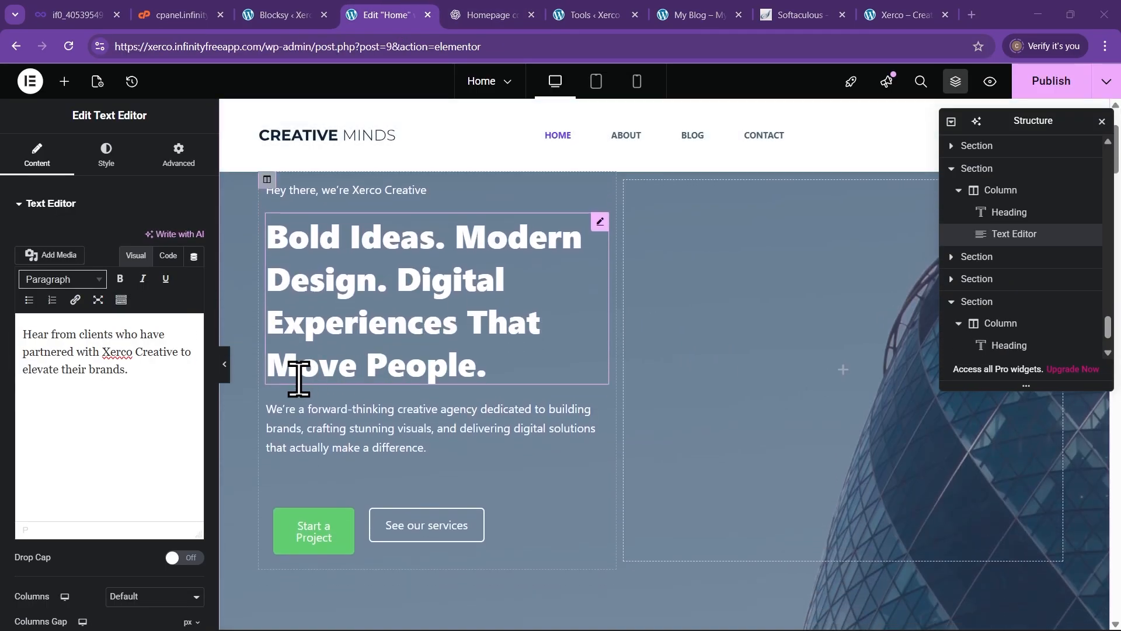
{"action": "left_click", "coordinate": [228, 365]}
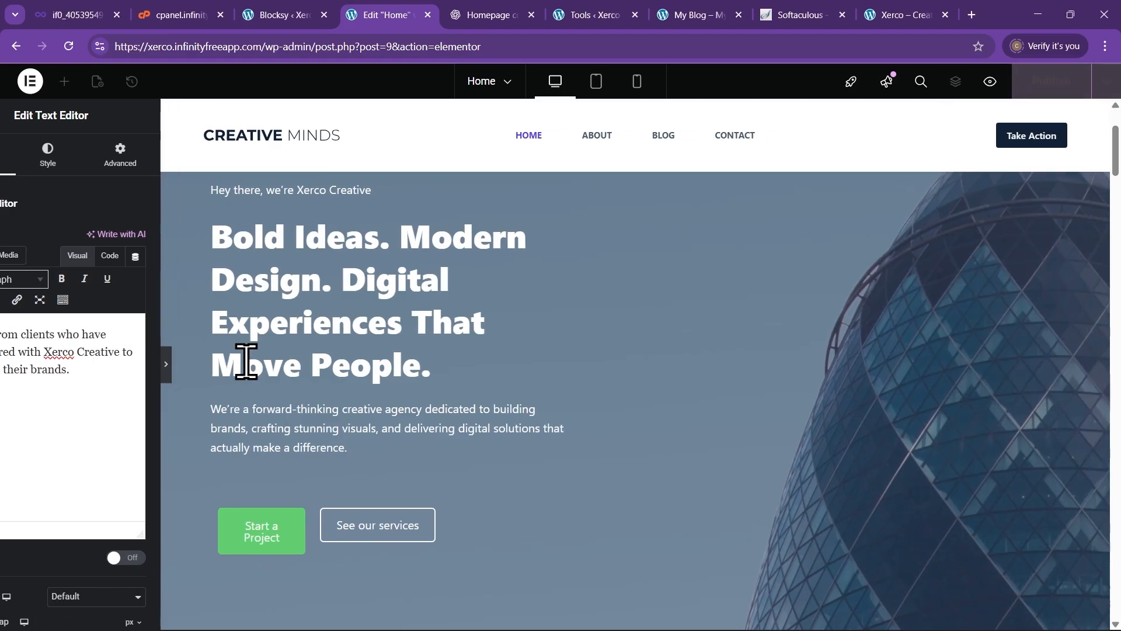
{"action": "scroll", "coordinate": [415, 343], "scroll_direction": "down", "scroll_amount": 10}
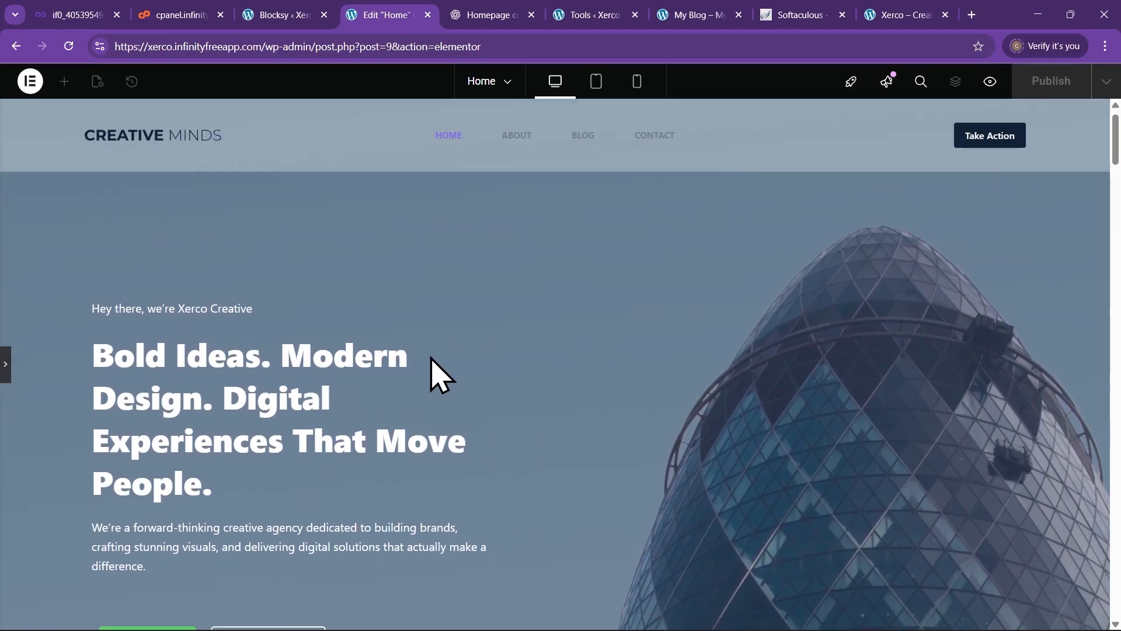
{"action": "scroll", "coordinate": [442, 385], "scroll_direction": "down", "scroll_amount": 10}
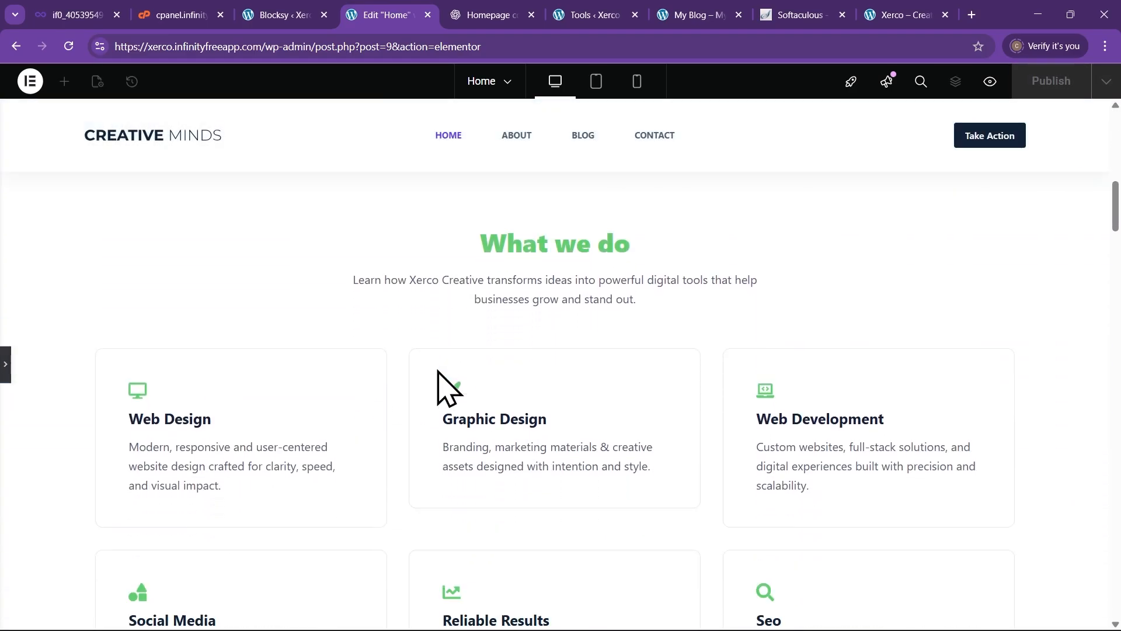
{"action": "scroll", "coordinate": [397, 385], "scroll_direction": "up", "scroll_amount": 5}
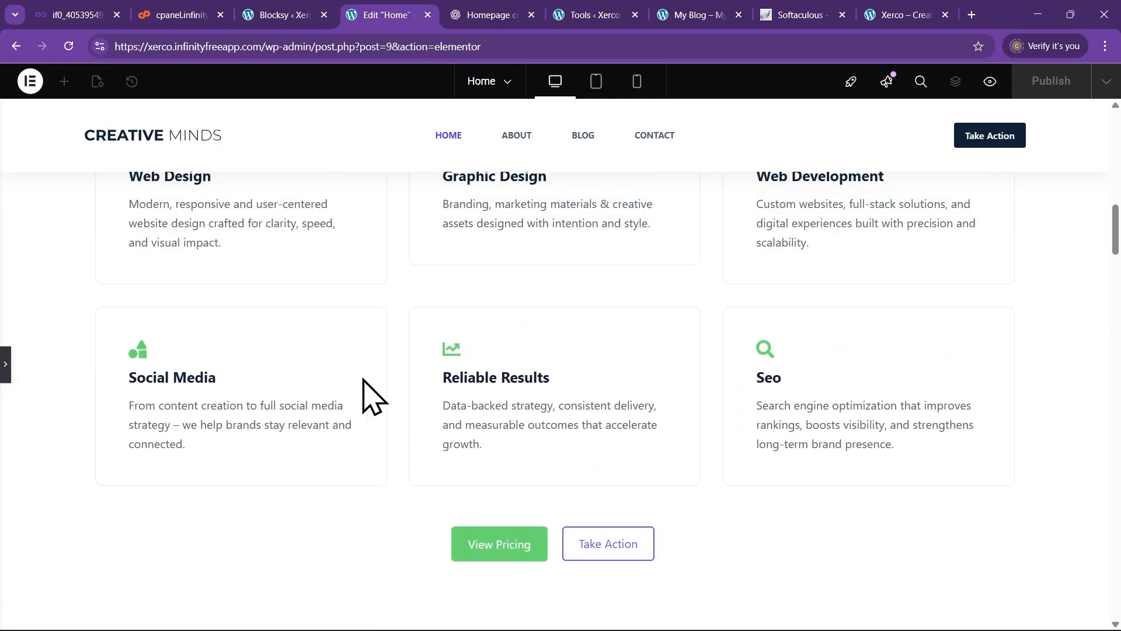
{"action": "scroll", "coordinate": [243, 370], "scroll_direction": "down", "scroll_amount": 2}
{"action": "scroll", "coordinate": [760, 397], "scroll_direction": "up", "scroll_amount": 2}
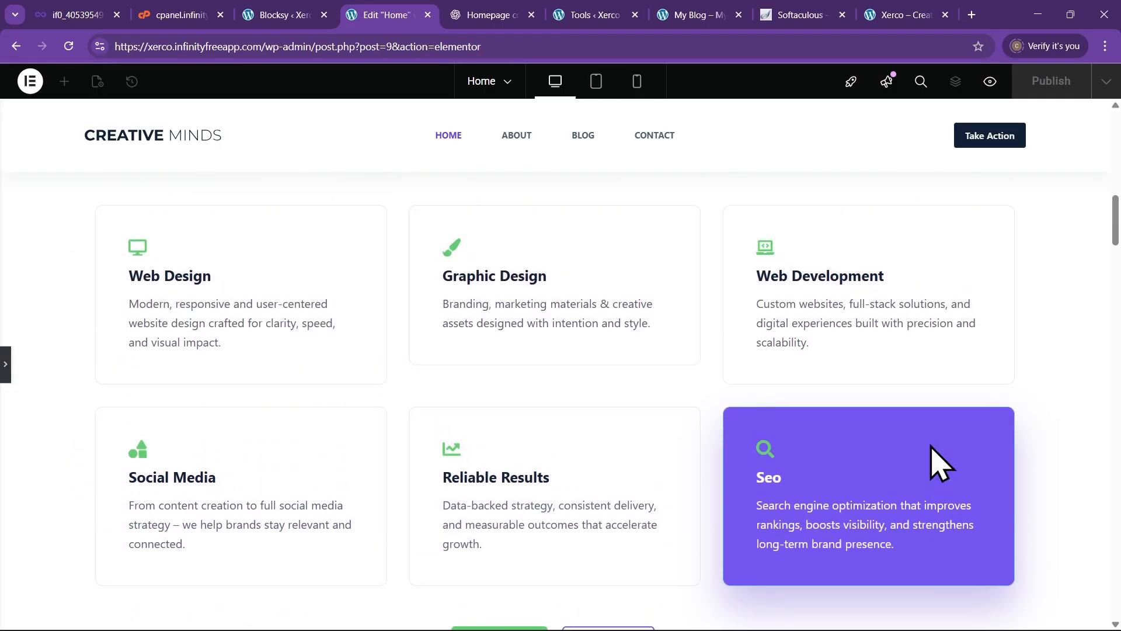
{"action": "scroll", "coordinate": [932, 476], "scroll_direction": "down", "scroll_amount": 10}
{"action": "scroll", "coordinate": [926, 476], "scroll_direction": "down", "scroll_amount": 4}
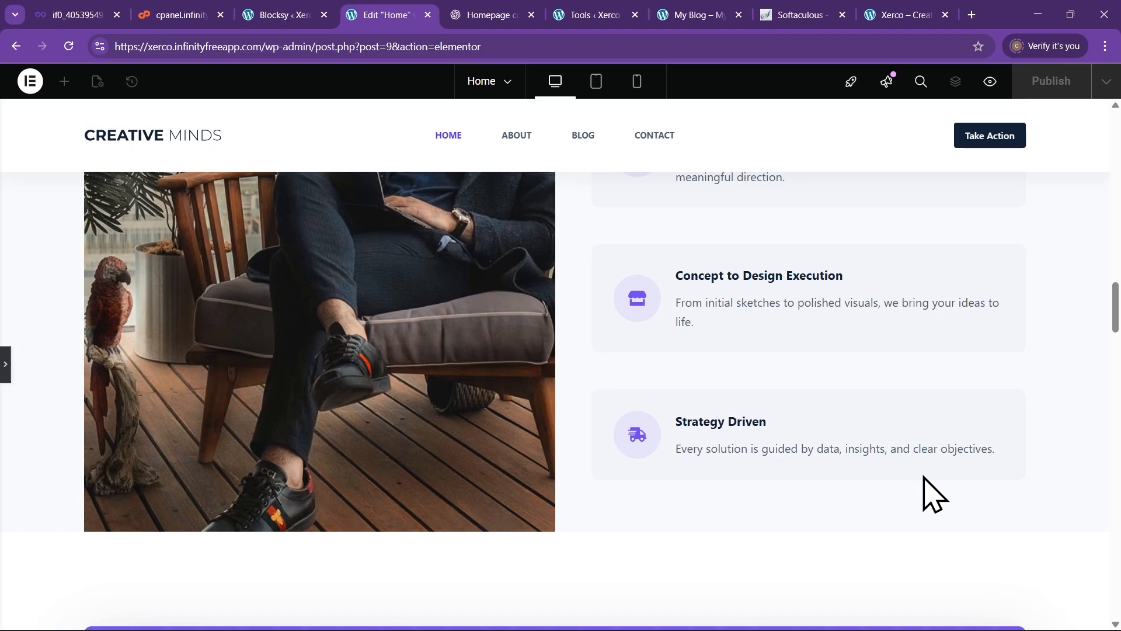
{"action": "scroll", "coordinate": [926, 476], "scroll_direction": "up", "scroll_amount": 9}
{"action": "scroll", "coordinate": [926, 469], "scroll_direction": "up", "scroll_amount": 12}
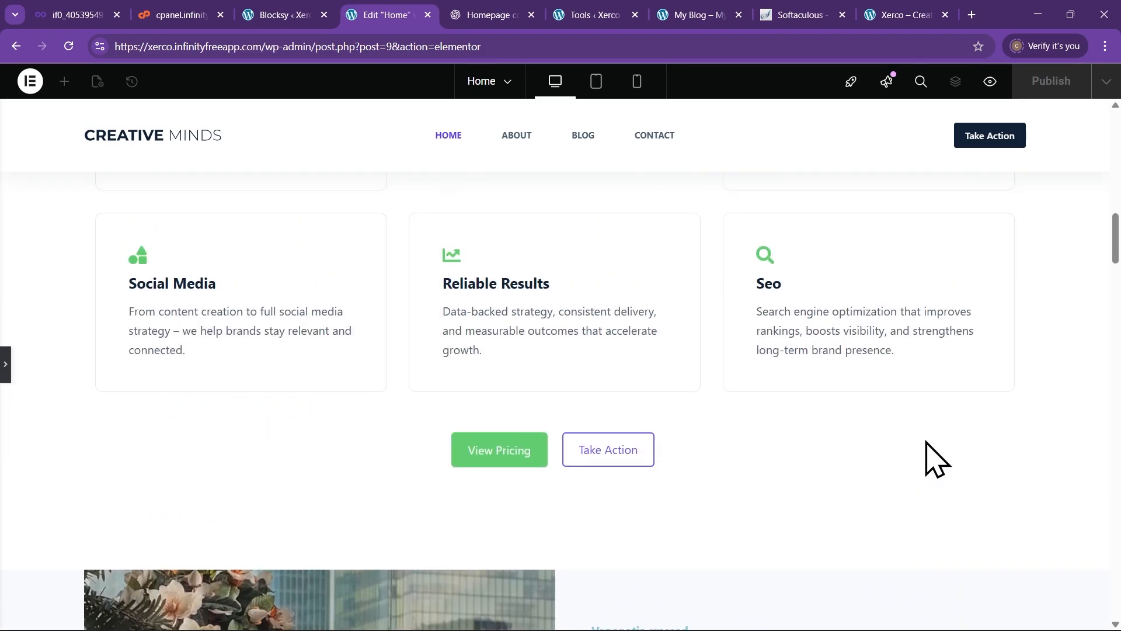
{"action": "scroll", "coordinate": [929, 438], "scroll_direction": "up", "scroll_amount": 4}
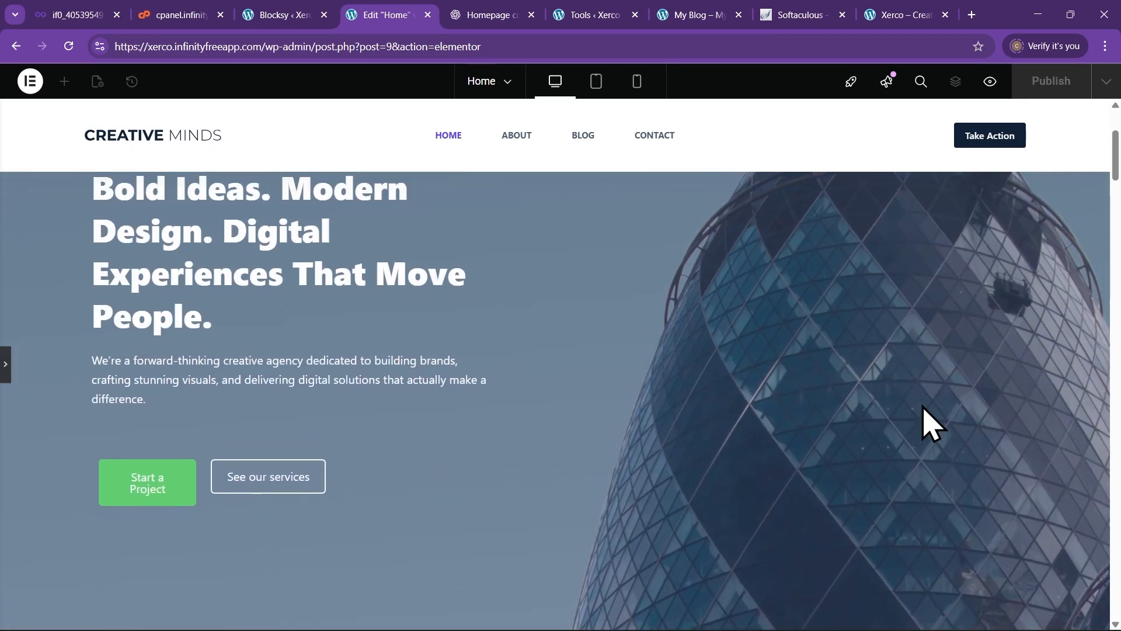
{"action": "scroll", "coordinate": [870, 417], "scroll_direction": "down", "scroll_amount": 4}
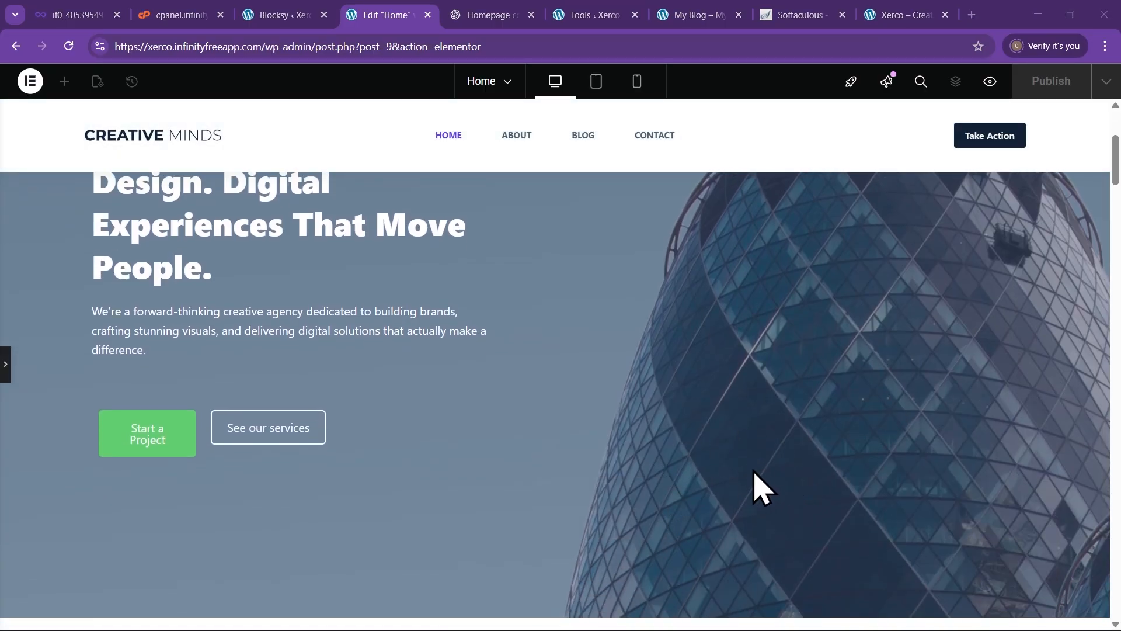
{"action": "scroll", "coordinate": [691, 462], "scroll_direction": "up", "scroll_amount": 1}
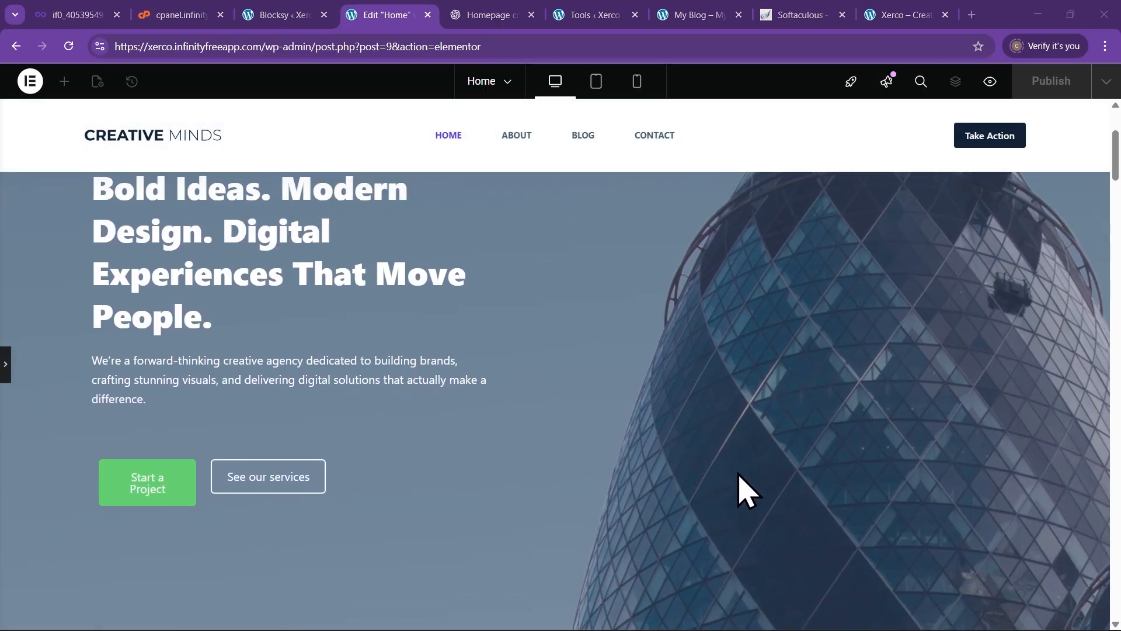
{"action": "scroll", "coordinate": [741, 479], "scroll_direction": "up", "scroll_amount": 1}
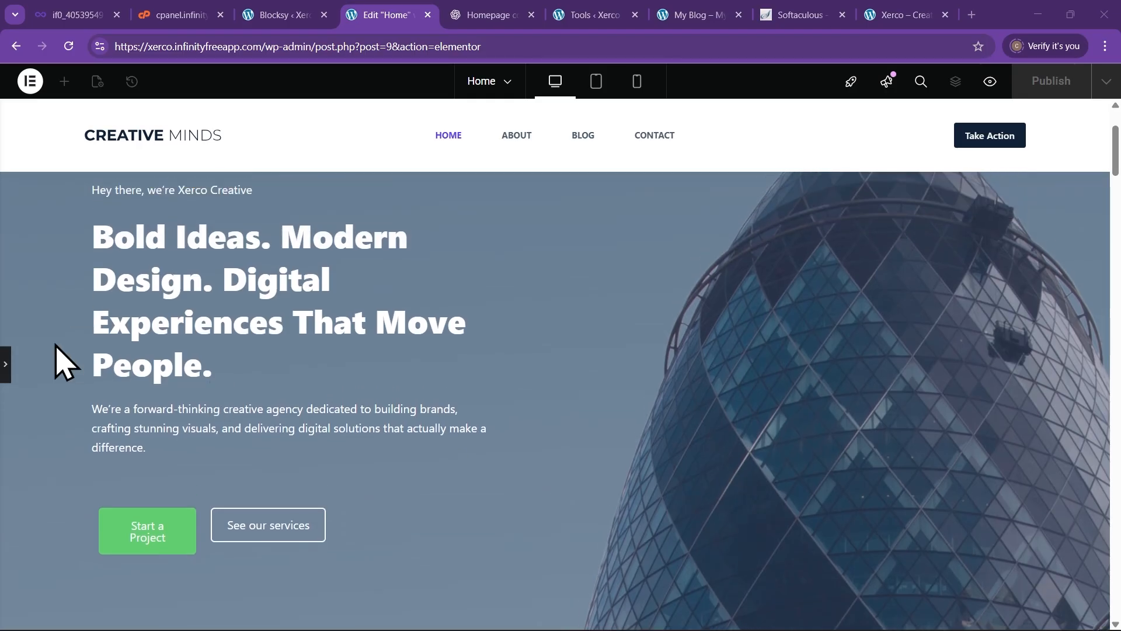
{"action": "left_click", "coordinate": [5, 363]}
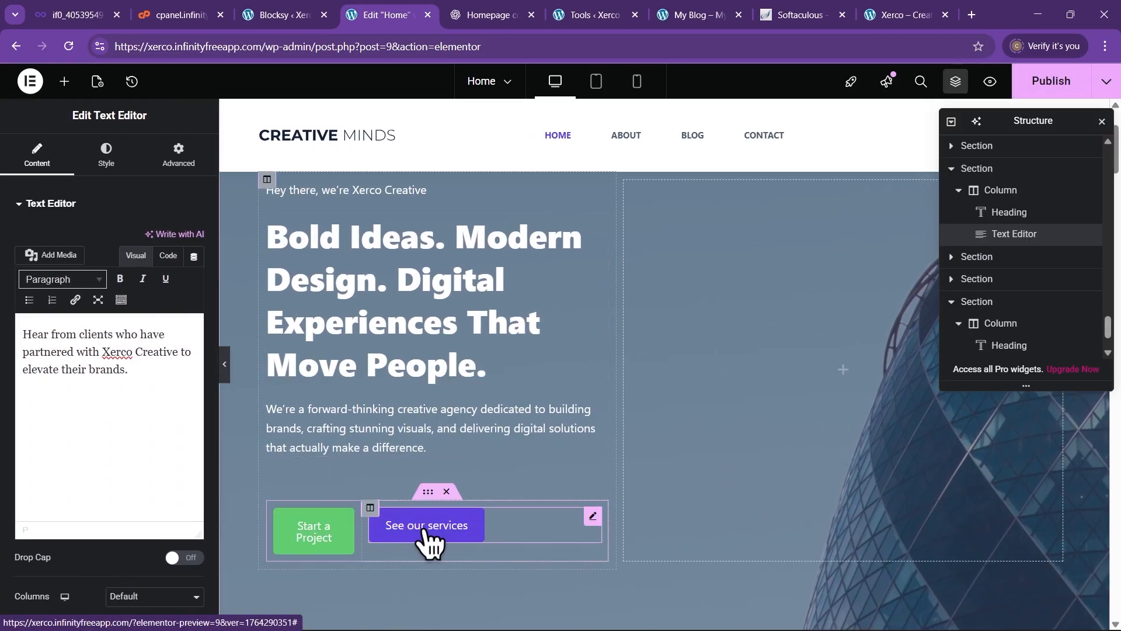
{"action": "scroll", "coordinate": [408, 377], "scroll_direction": "up", "scroll_amount": 3}
{"action": "scroll", "coordinate": [411, 376], "scroll_direction": "down", "scroll_amount": 3}
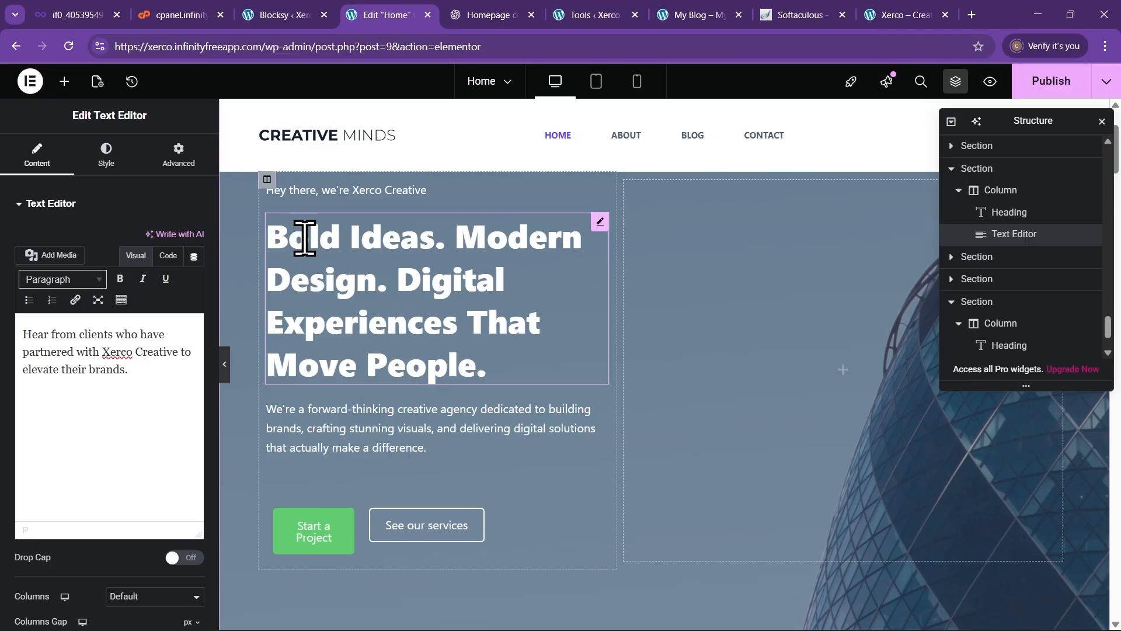
{"action": "scroll", "coordinate": [514, 385], "scroll_direction": "up", "scroll_amount": 2}
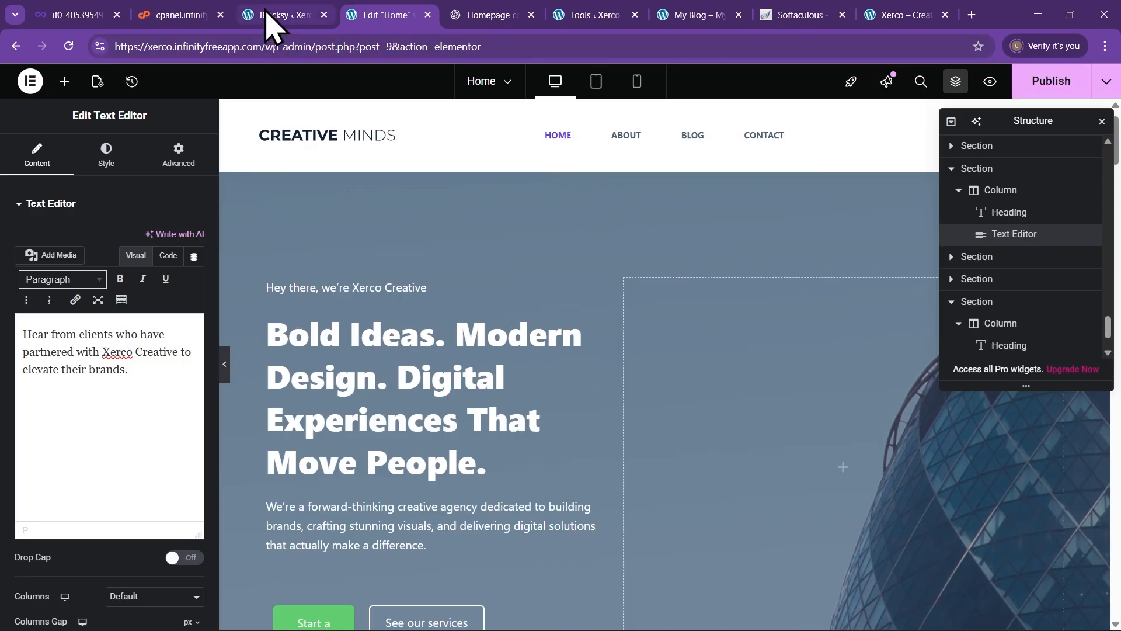
Open the live Xerco site in the Customizer and show the Colors section's global palette
{"action": "left_click", "coordinate": [891, 15]}
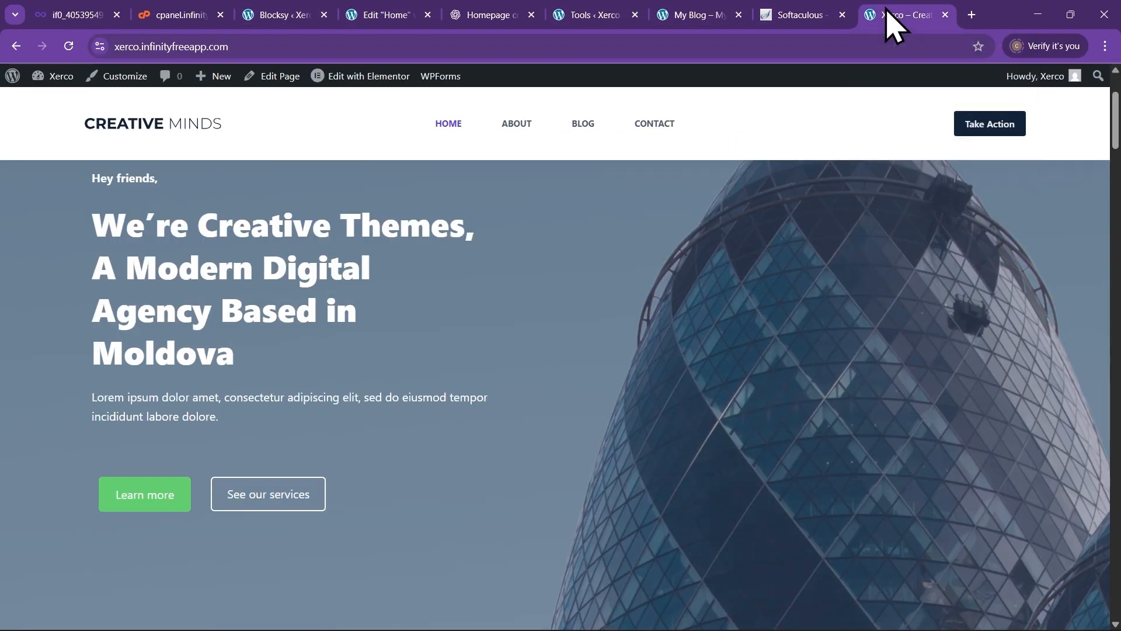
{"action": "left_click", "coordinate": [281, 46]}
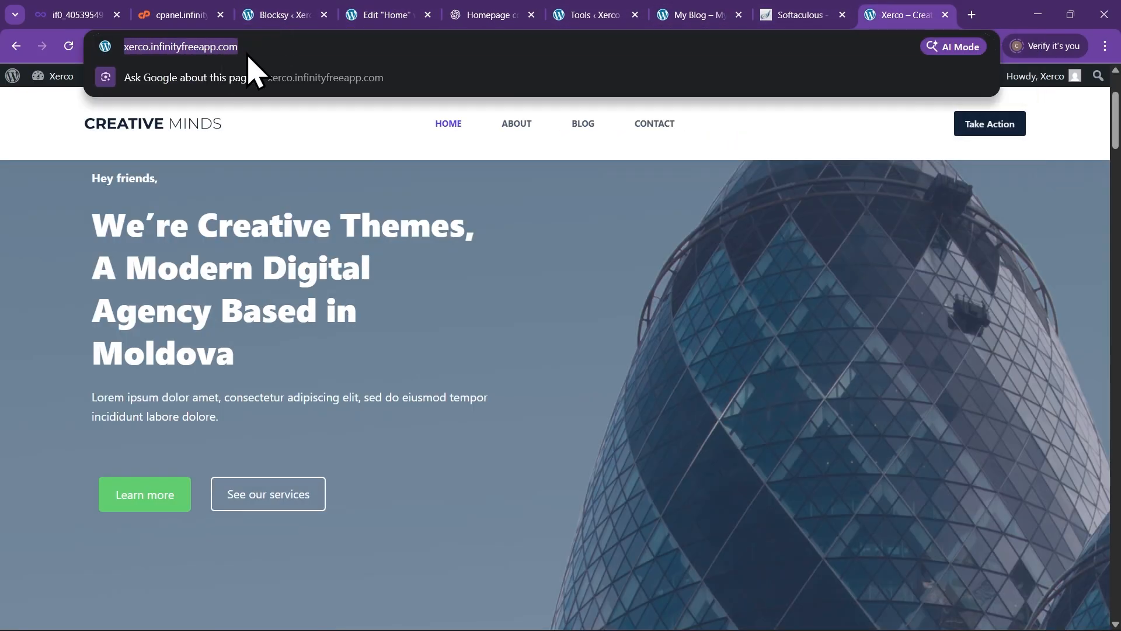
{"action": "left_click", "coordinate": [59, 164]}
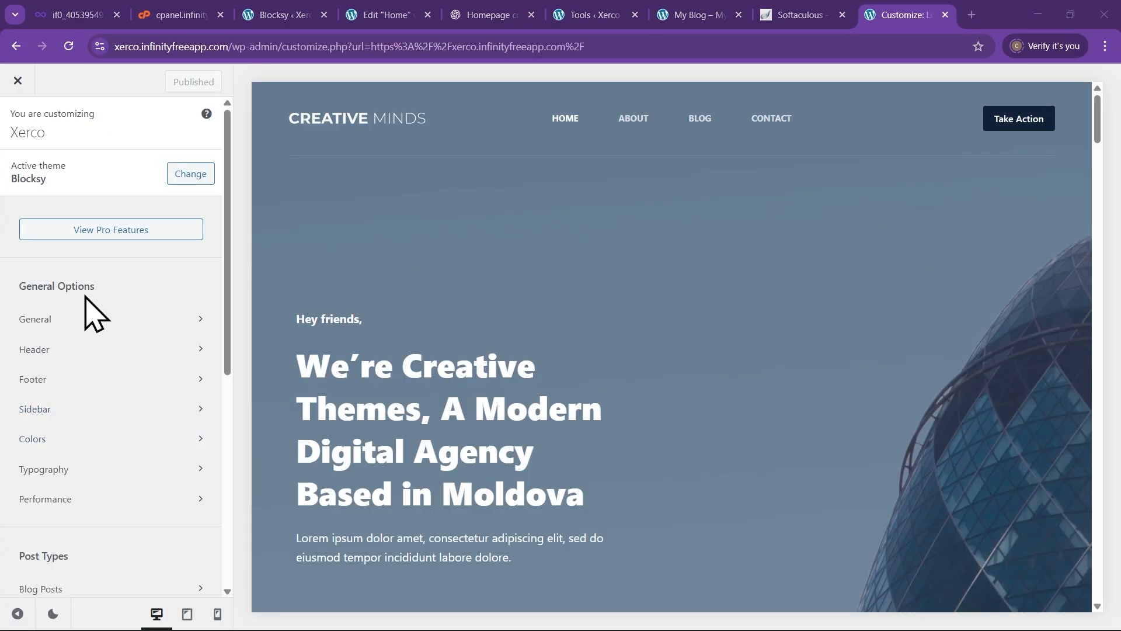
{"action": "scroll", "coordinate": [111, 350], "scroll_direction": "down", "scroll_amount": 1}
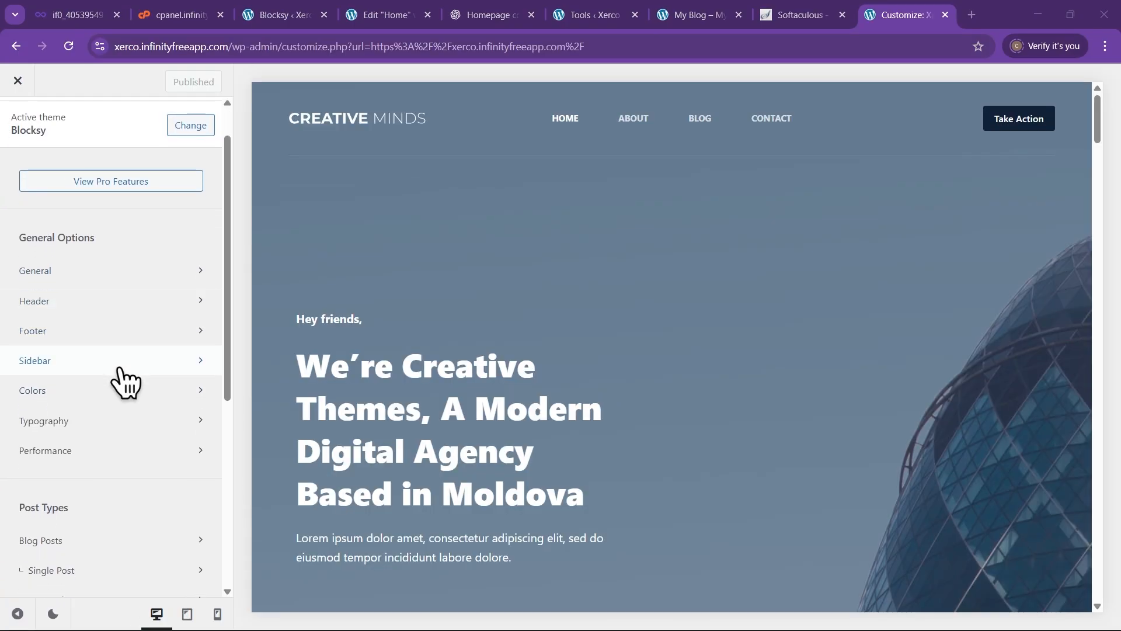
{"action": "left_click", "coordinate": [73, 397]}
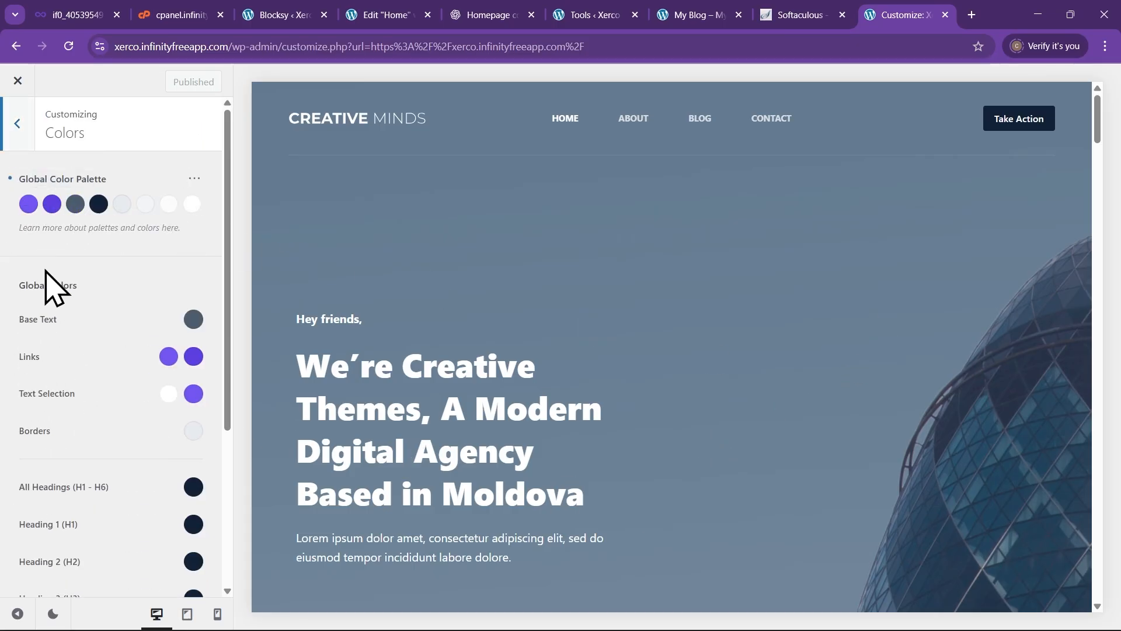
{"action": "scroll", "coordinate": [424, 327], "scroll_direction": "down", "scroll_amount": 2}
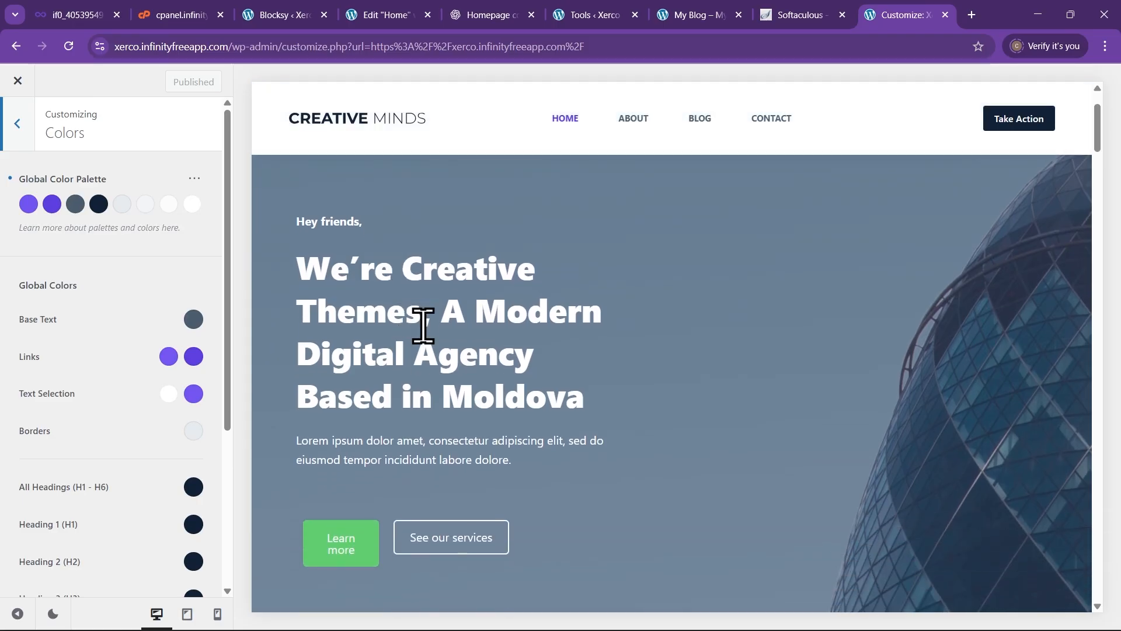
{"action": "scroll", "coordinate": [425, 328], "scroll_direction": "up", "scroll_amount": 1}
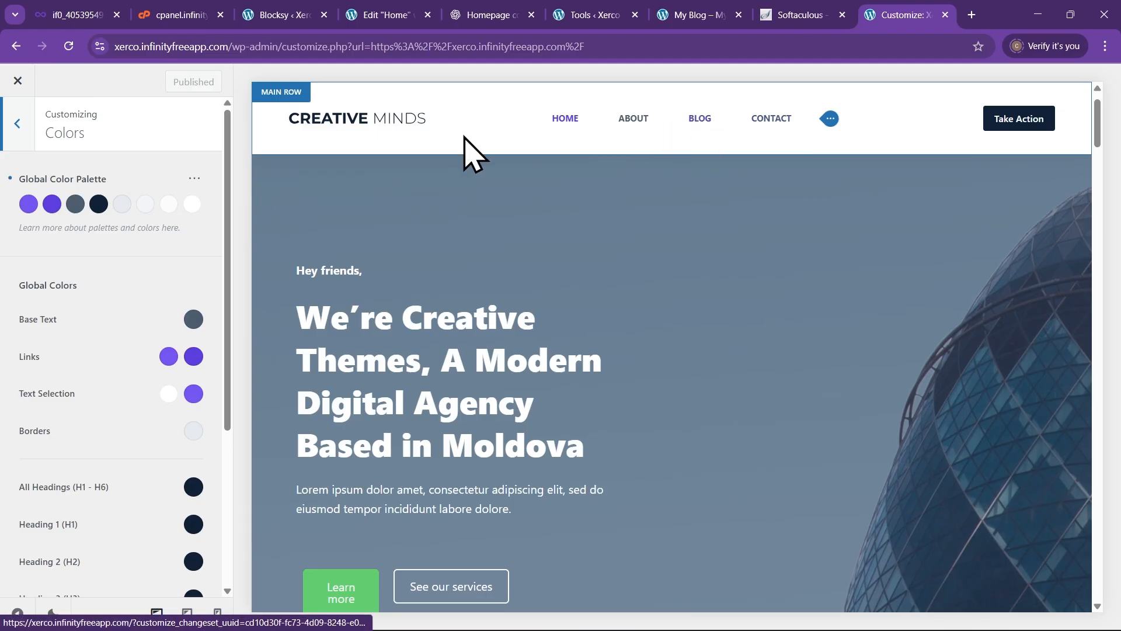
{"action": "scroll", "coordinate": [452, 581], "scroll_direction": "down", "scroll_amount": 1}
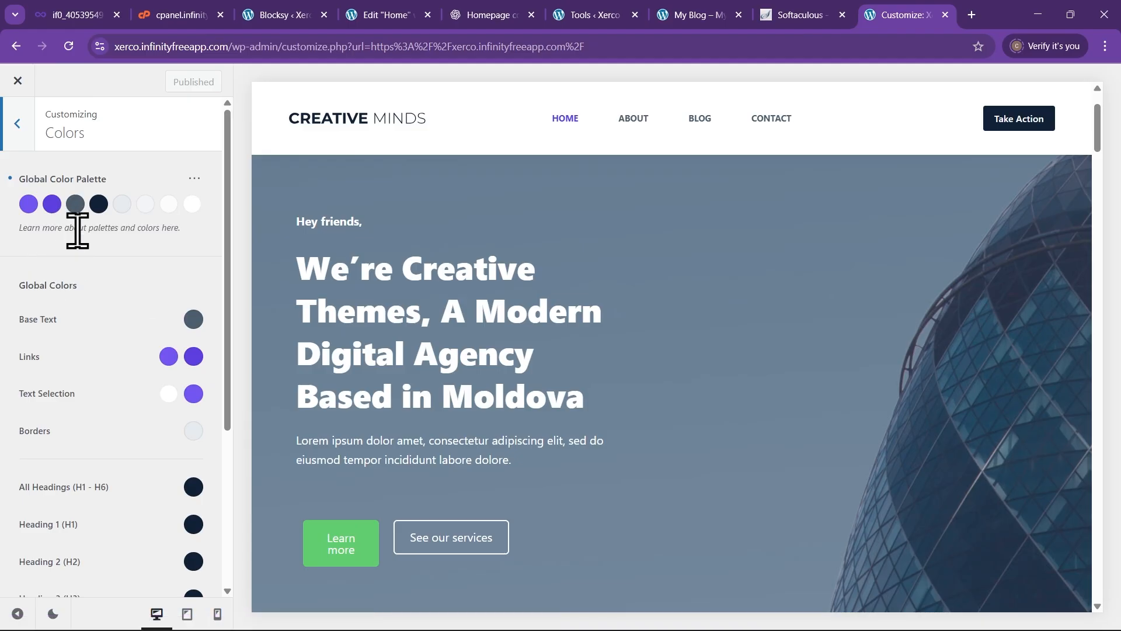
{"action": "scroll", "coordinate": [112, 451], "scroll_direction": "down", "scroll_amount": 3}
{"action": "scroll", "coordinate": [113, 454], "scroll_direction": "up", "scroll_amount": 3}
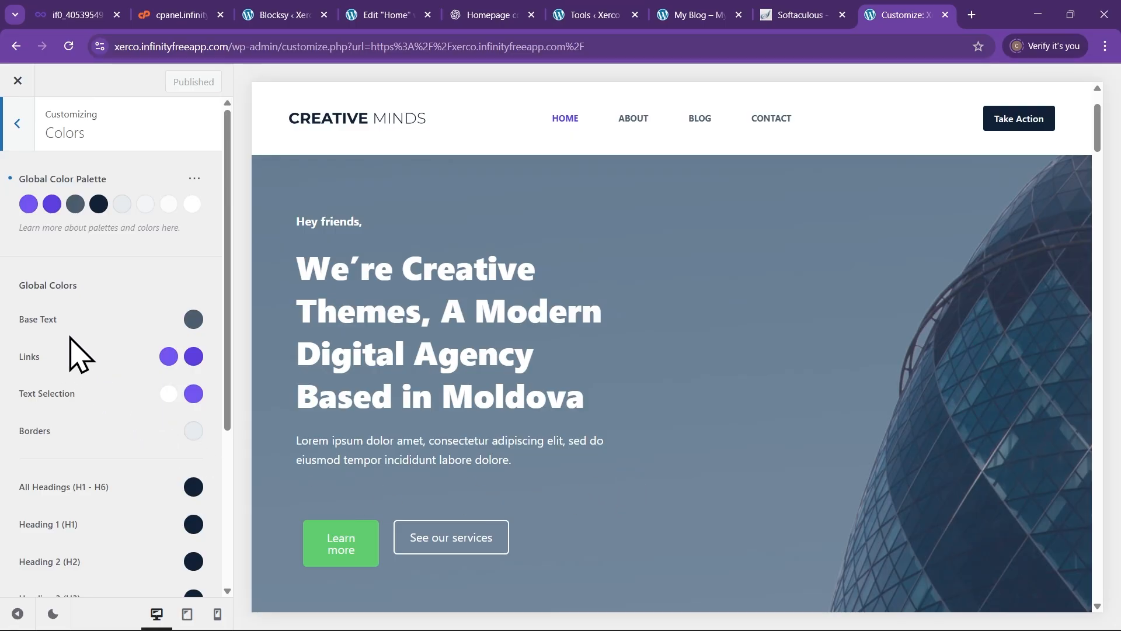
{"action": "left_click", "coordinate": [51, 204]}
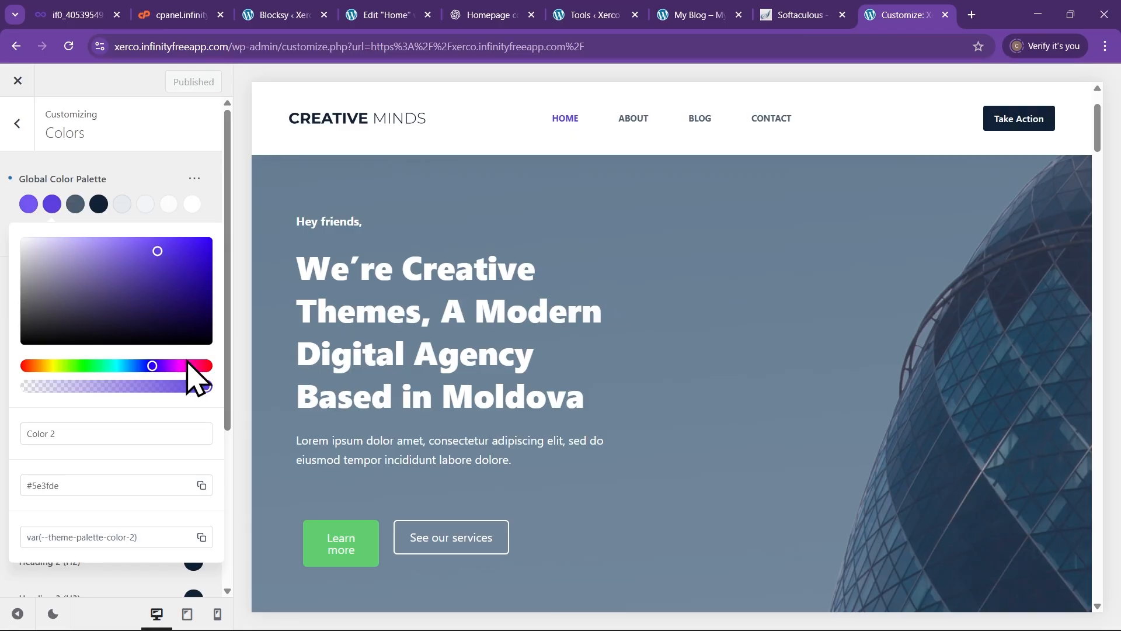
{"action": "left_click", "coordinate": [154, 165]}
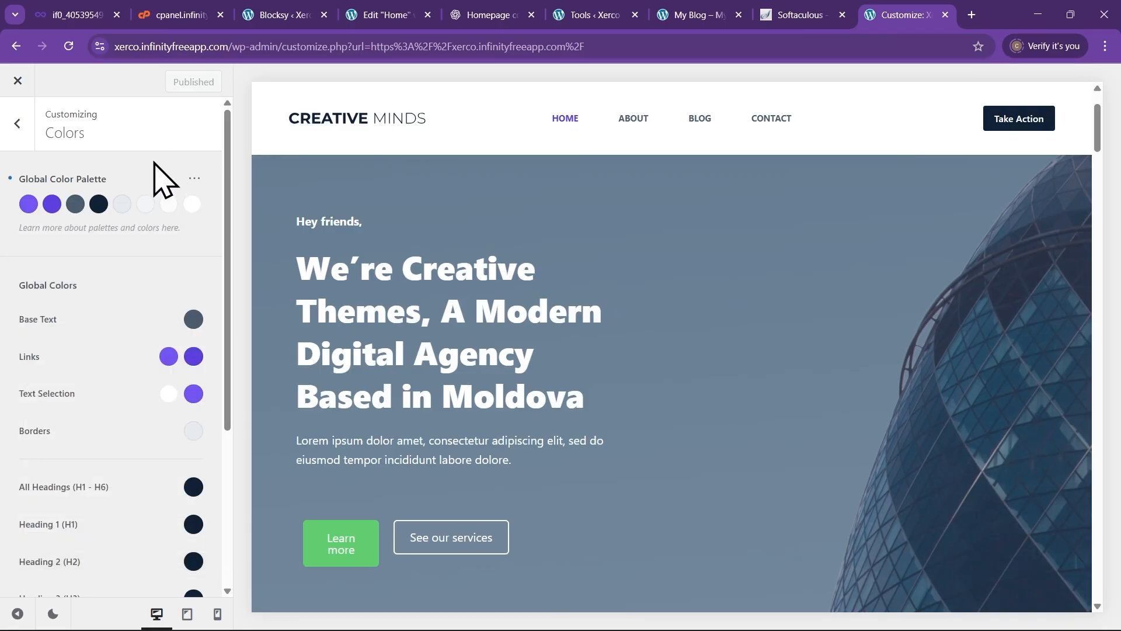
{"action": "scroll", "coordinate": [445, 330], "scroll_direction": "down", "scroll_amount": 2}
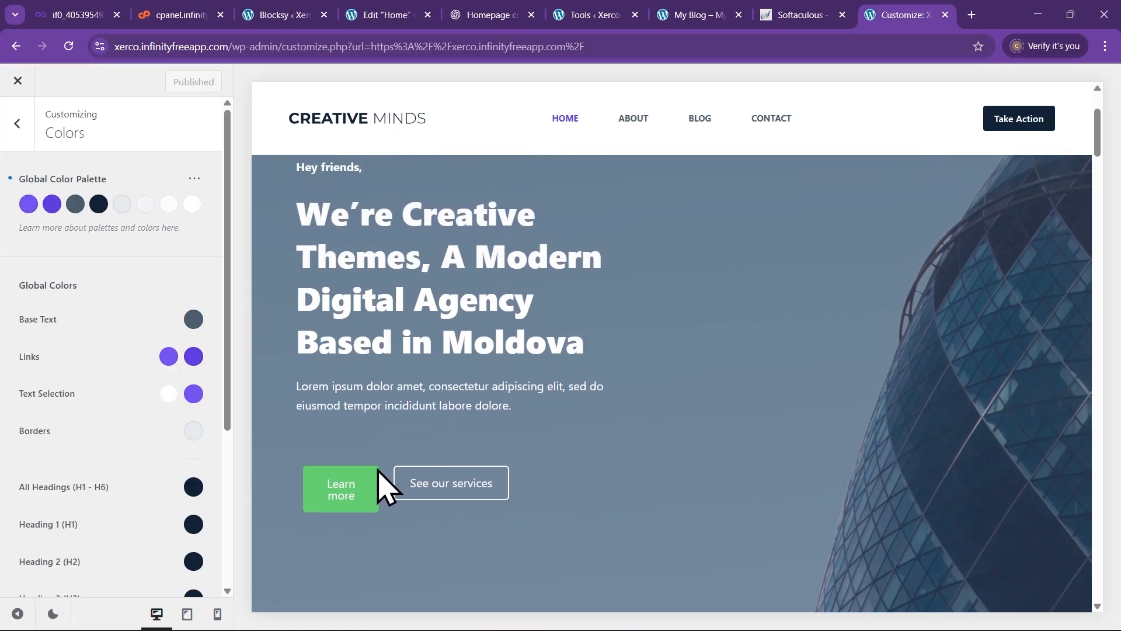
{"action": "scroll", "coordinate": [388, 483], "scroll_direction": "up", "scroll_amount": 3}
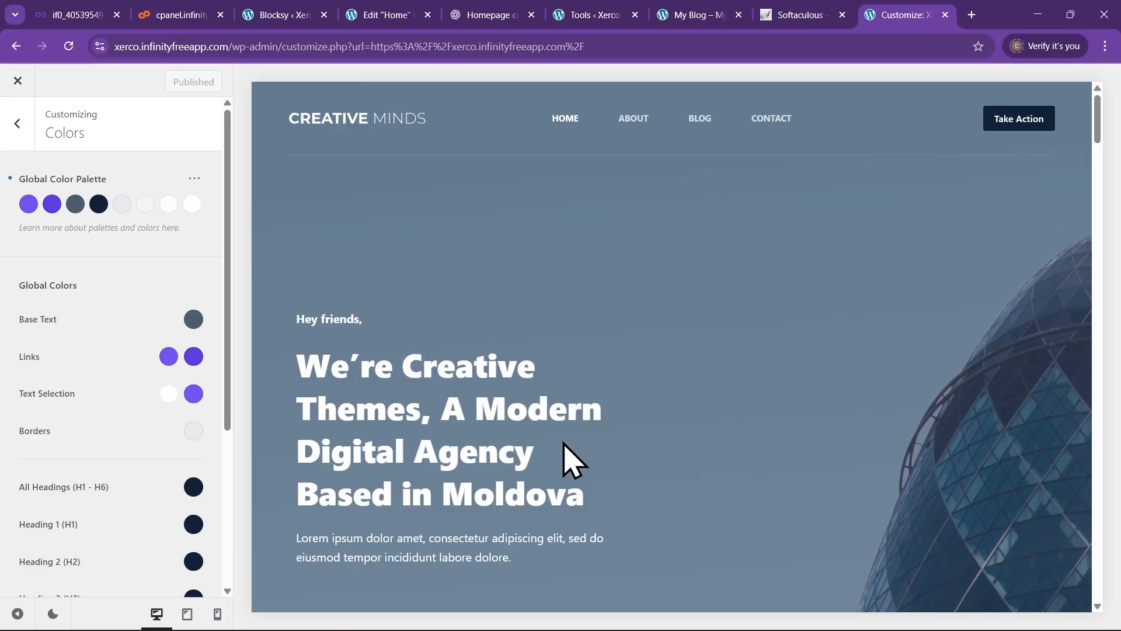
{"action": "left_click", "coordinate": [17, 124]}
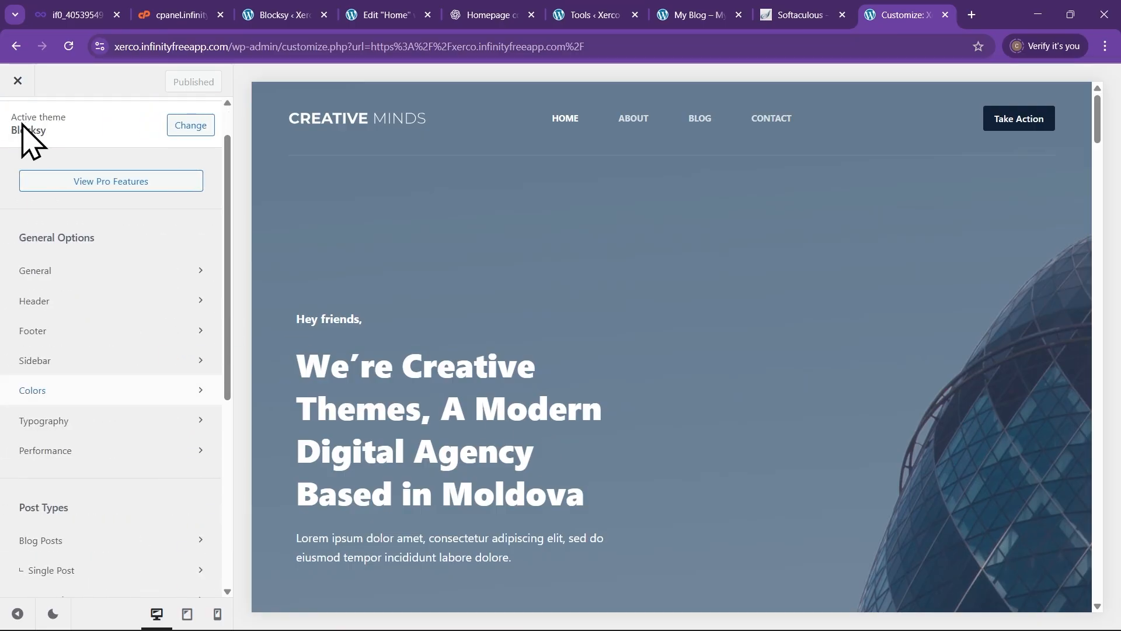
{"action": "left_click", "coordinate": [94, 422]}
{"action": "scroll", "coordinate": [388, 377], "scroll_direction": "down", "scroll_amount": 3}
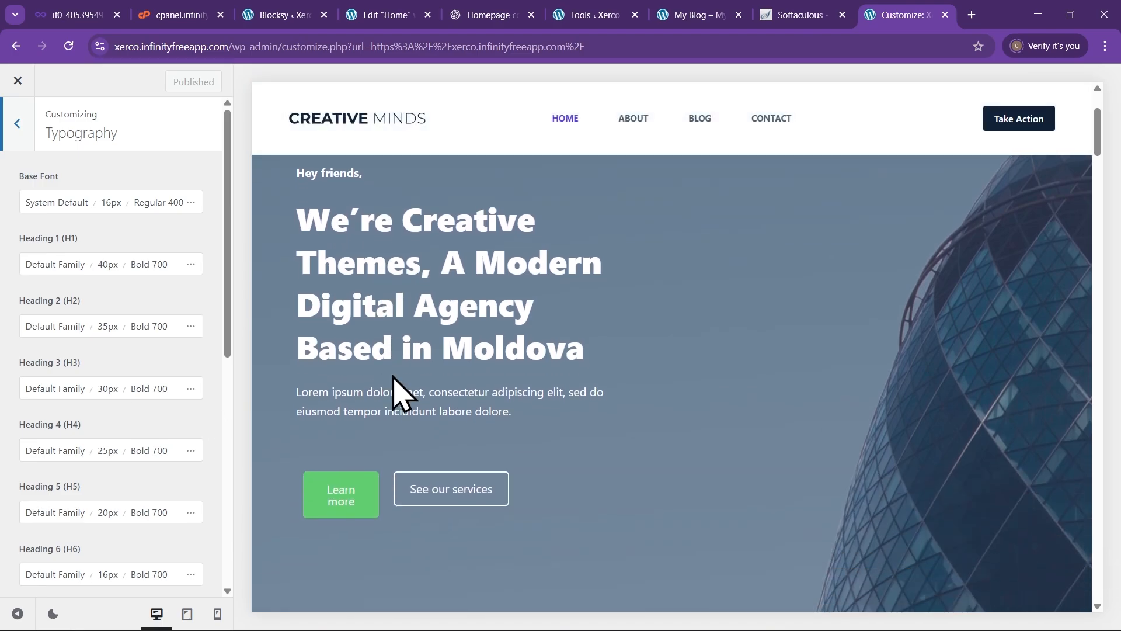
{"action": "scroll", "coordinate": [377, 310], "scroll_direction": "down", "scroll_amount": 2}
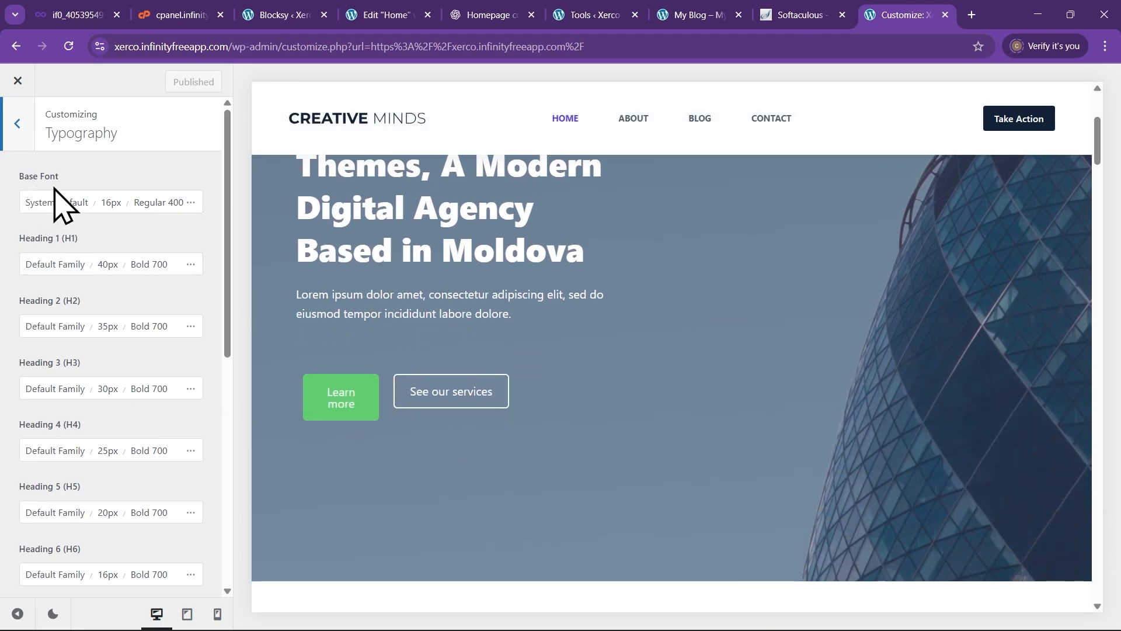
{"action": "left_click", "coordinate": [55, 205]}
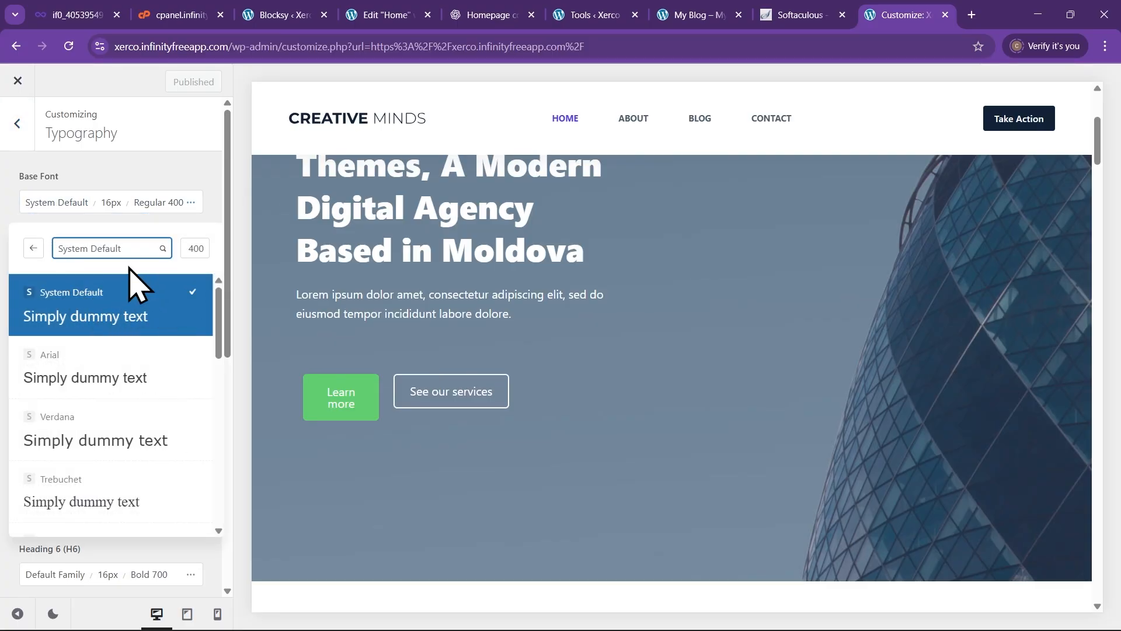
{"action": "left_click", "coordinate": [128, 183]}
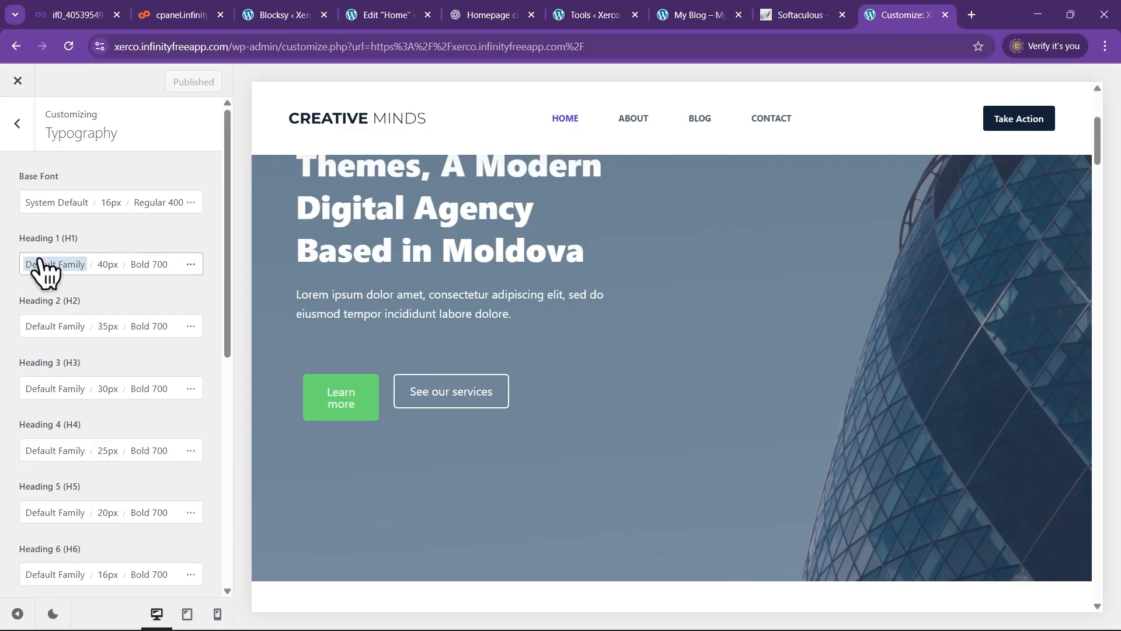
{"action": "scroll", "coordinate": [411, 236], "scroll_direction": "up", "scroll_amount": 3}
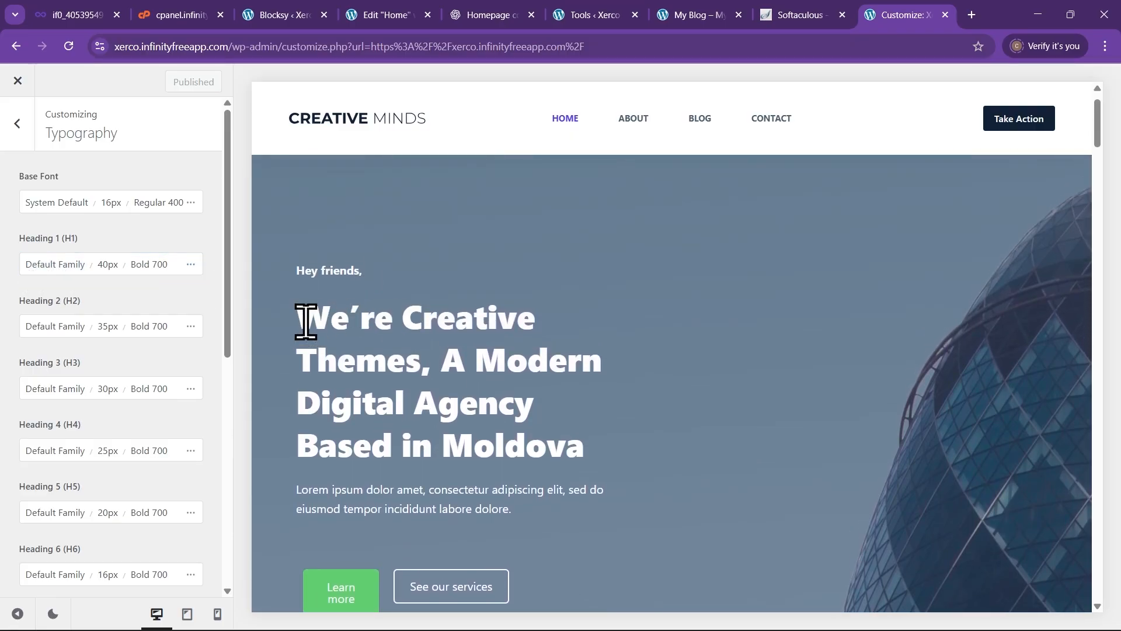
{"action": "left_click_drag", "start_coordinate": [305, 321], "coordinate": [618, 456]}
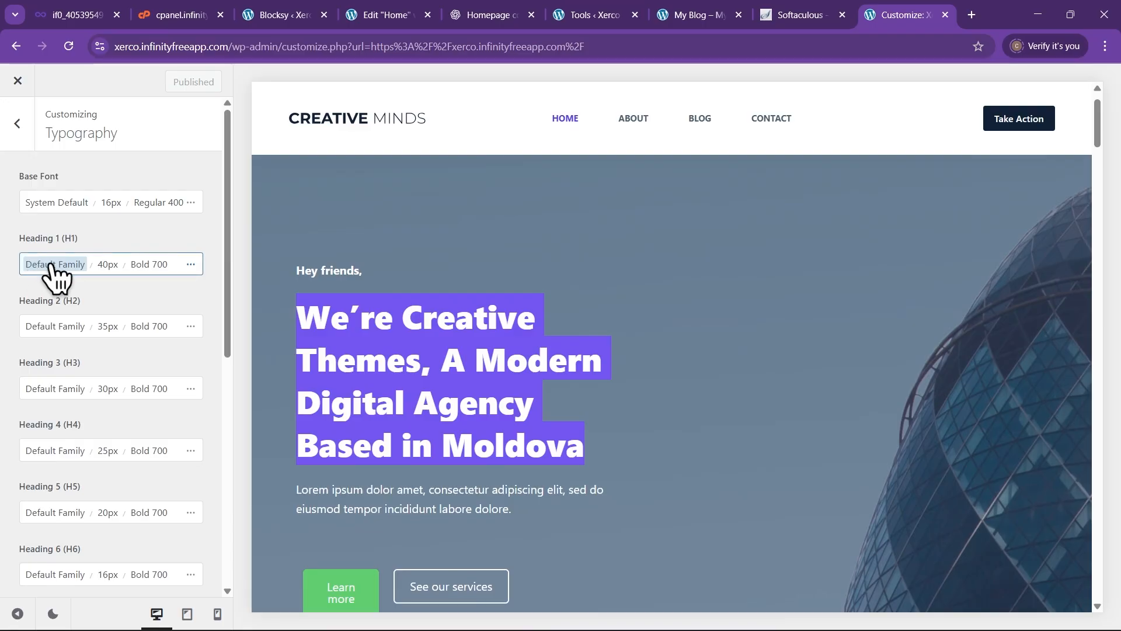
{"action": "scroll", "coordinate": [52, 365], "scroll_direction": "down", "scroll_amount": 3}
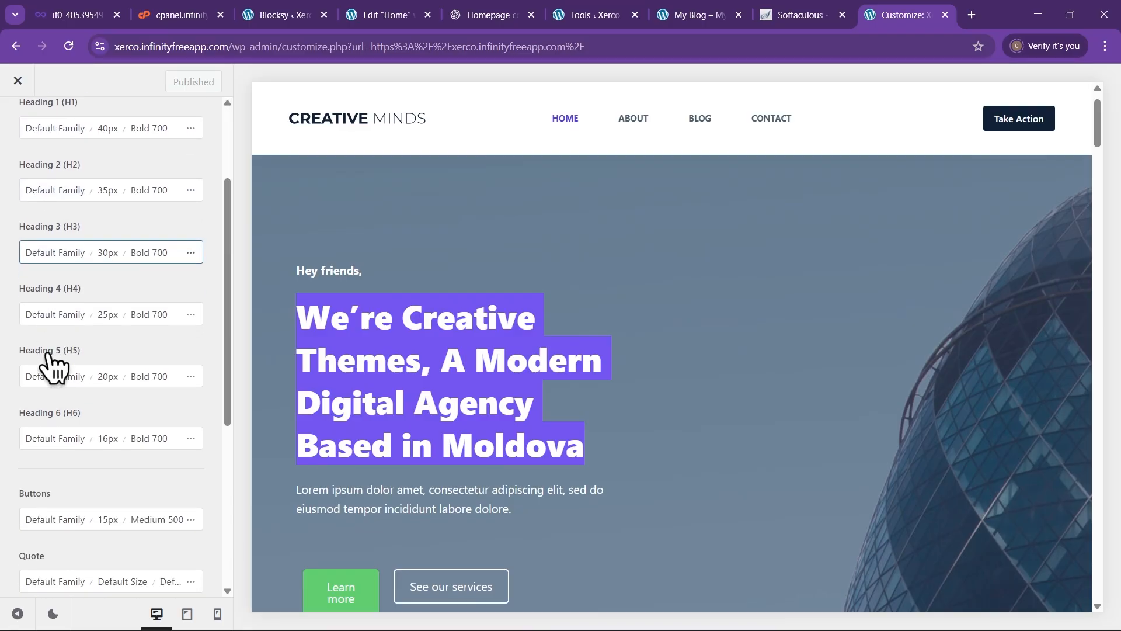
{"action": "scroll", "coordinate": [52, 359], "scroll_direction": "down", "scroll_amount": 3}
{"action": "scroll", "coordinate": [63, 433], "scroll_direction": "up", "scroll_amount": 1}
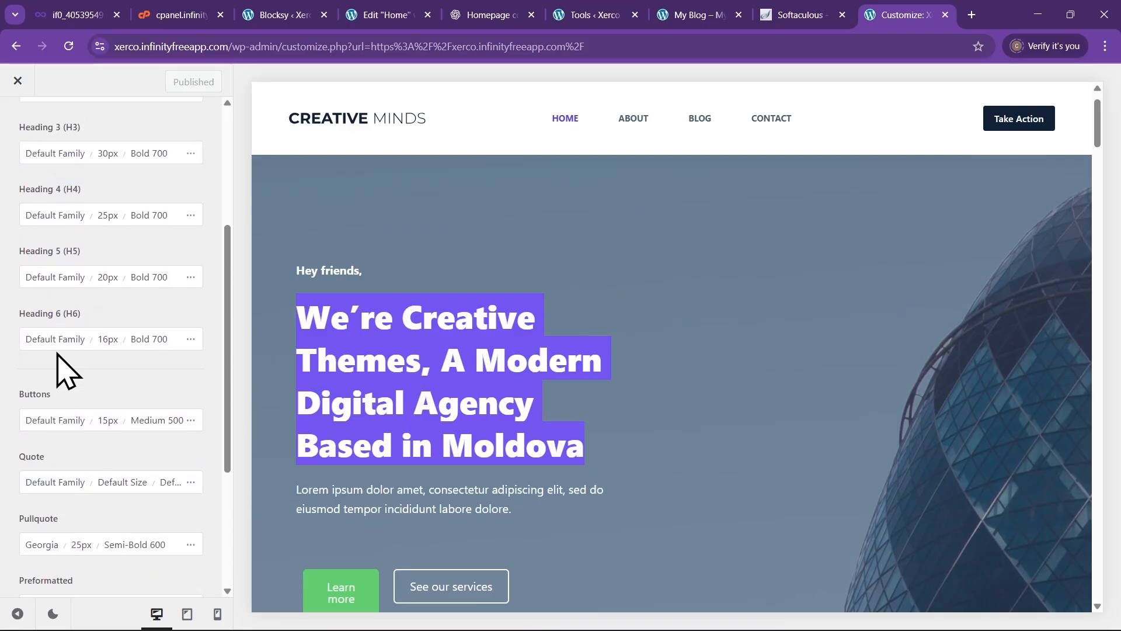
{"action": "scroll", "coordinate": [62, 366], "scroll_direction": "up", "scroll_amount": 5}
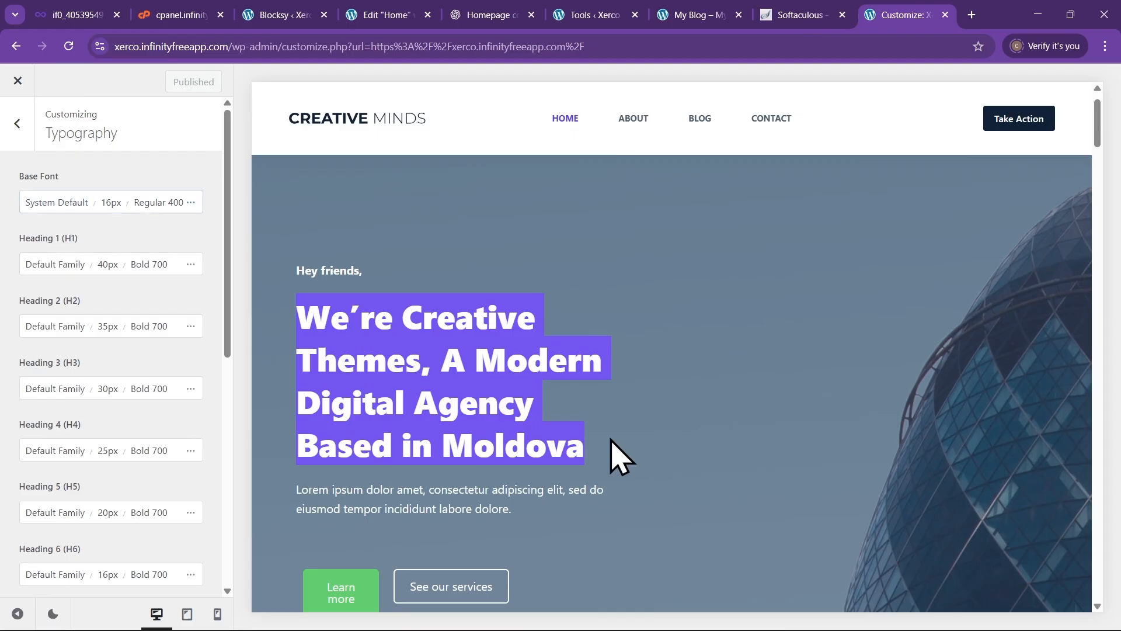
{"action": "left_click", "coordinate": [549, 360]}
{"action": "scroll", "coordinate": [571, 413], "scroll_direction": "down", "scroll_amount": 2}
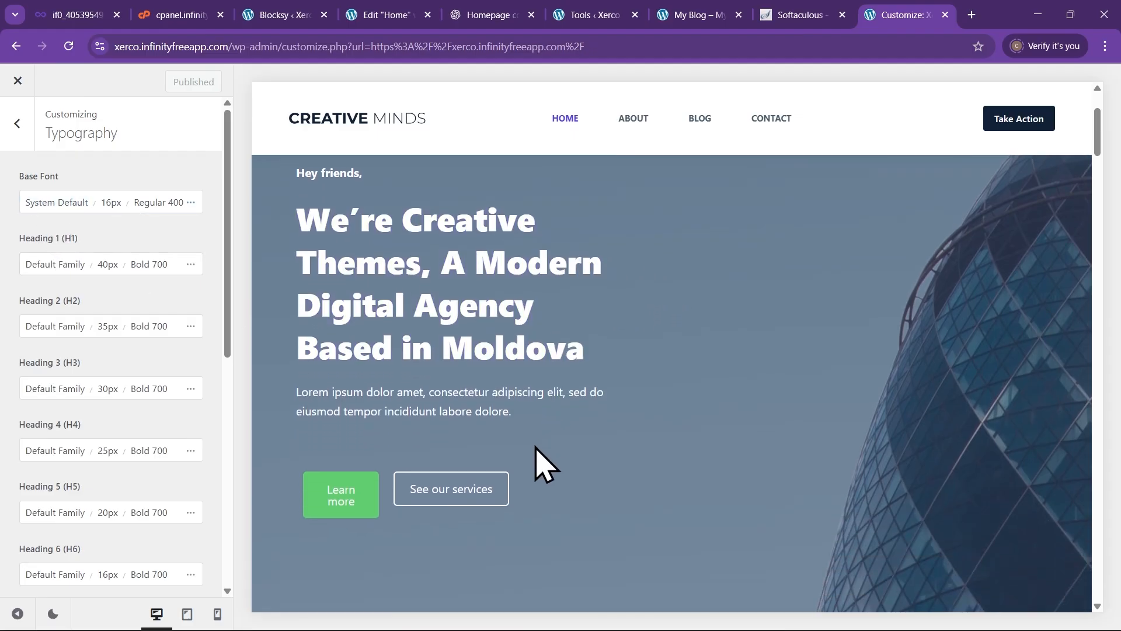
{"action": "scroll", "coordinate": [517, 442], "scroll_direction": "up", "scroll_amount": 2}
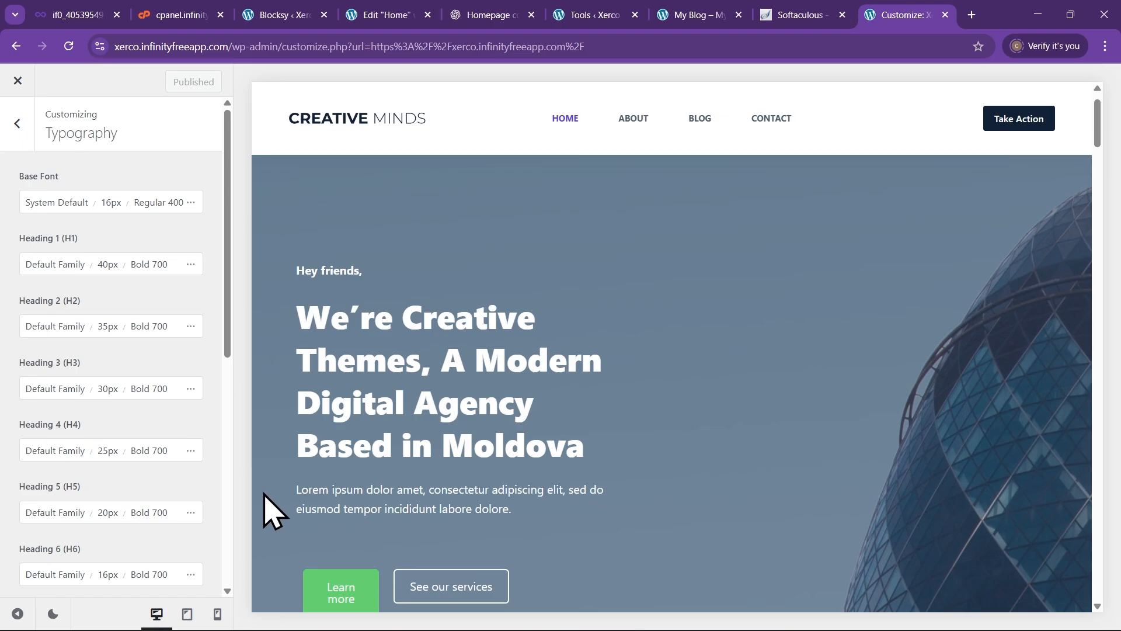
Return to the Customizer's Colors section from the main options
{"action": "left_click", "coordinate": [382, 18]}
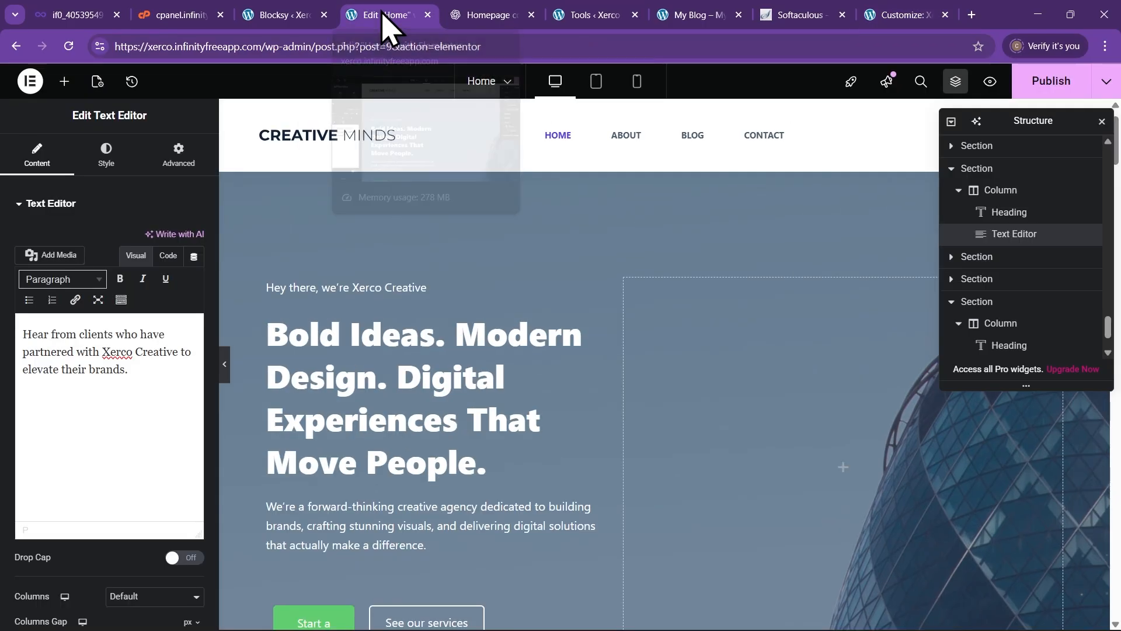
{"action": "scroll", "coordinate": [409, 376], "scroll_direction": "down", "scroll_amount": 3}
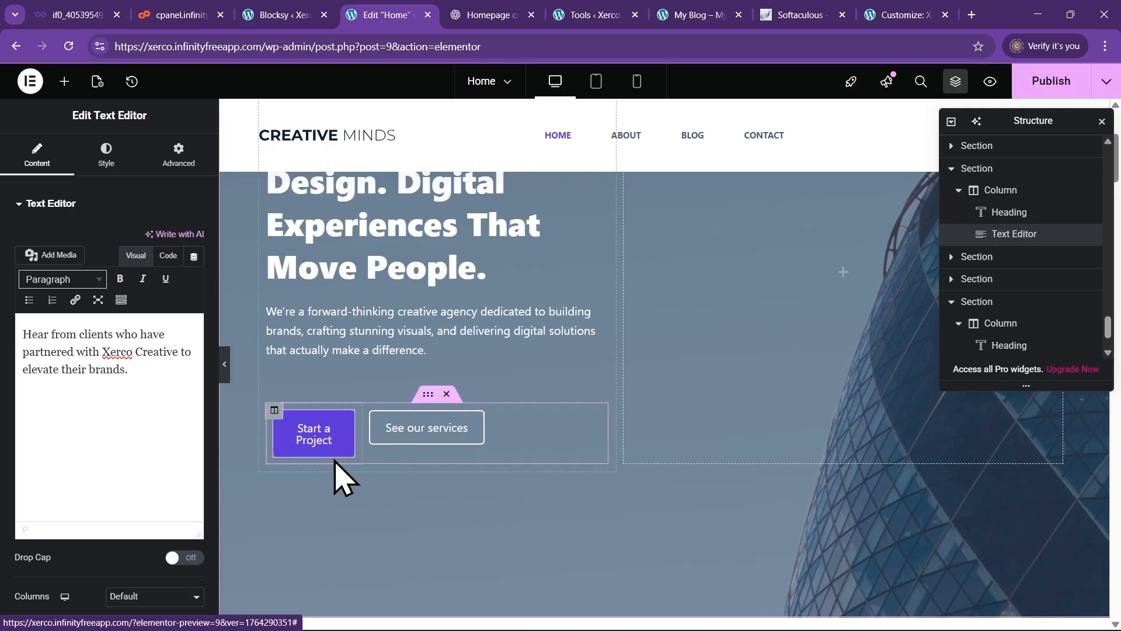
{"action": "left_click", "coordinate": [895, 17]}
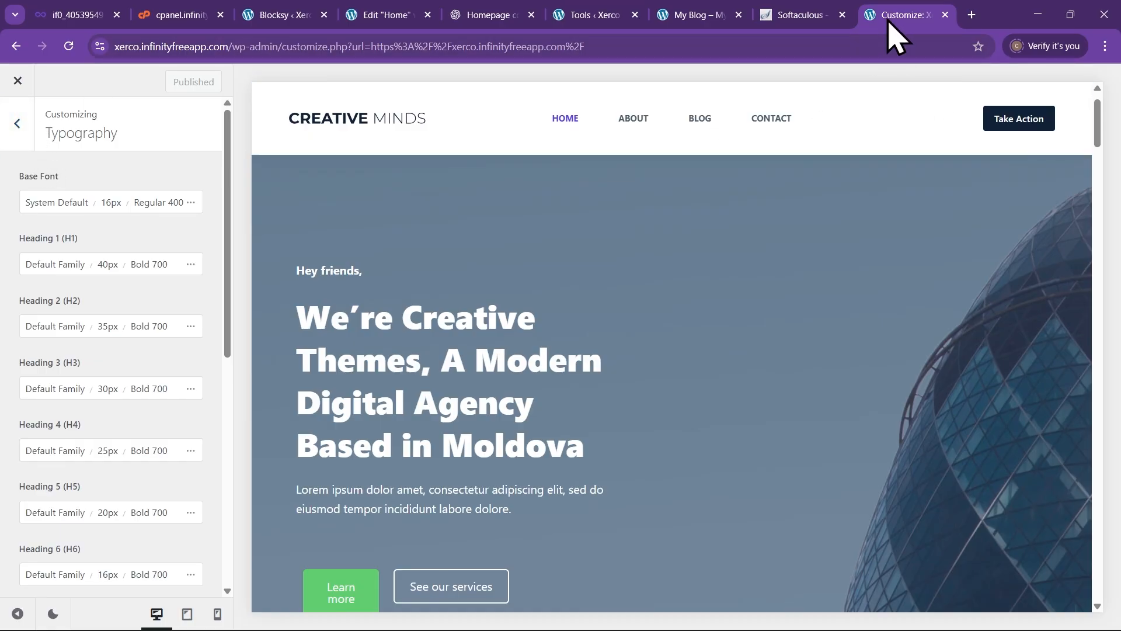
{"action": "left_click", "coordinate": [17, 124]}
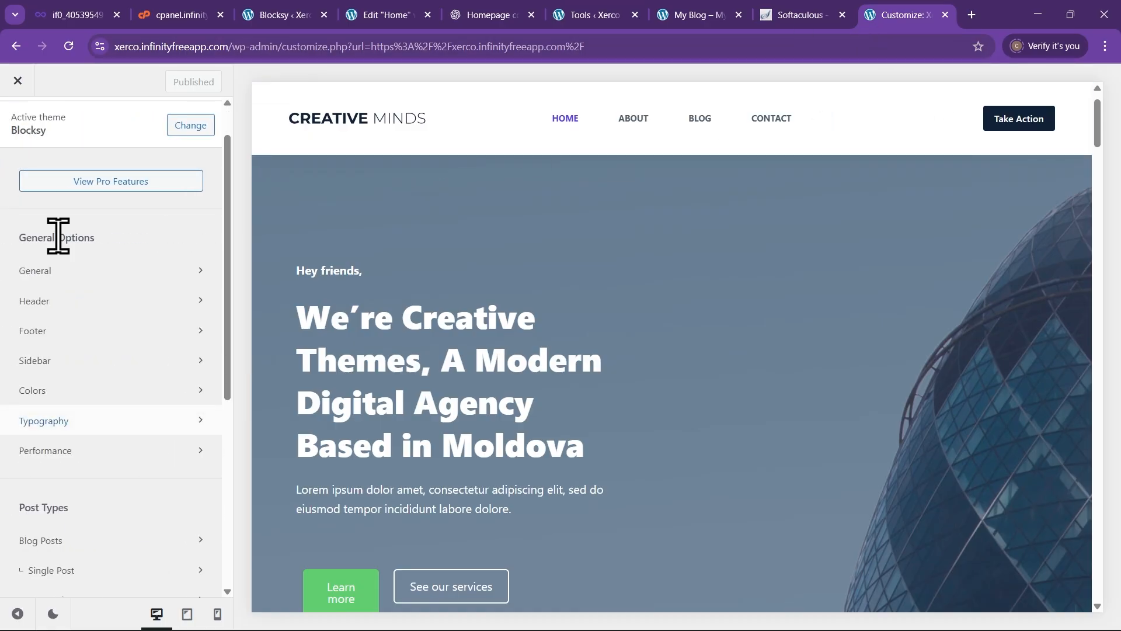
{"action": "left_click", "coordinate": [121, 400]}
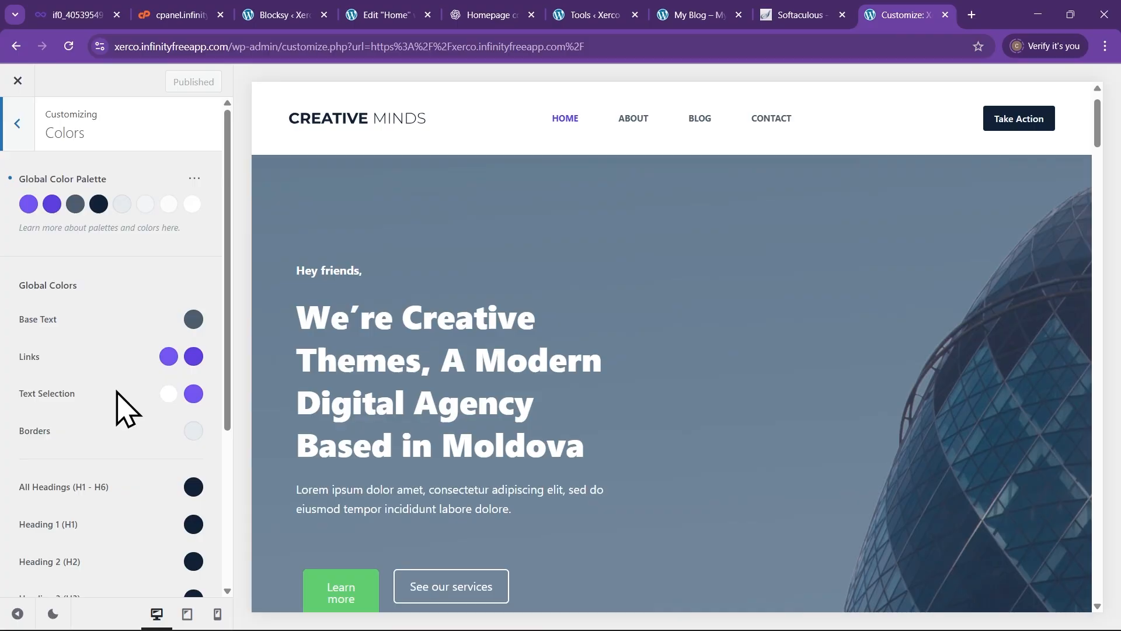
Copy palette Color 4's hex value #102136 and go back to the Elementor Home editor
{"action": "left_click", "coordinate": [99, 206]}
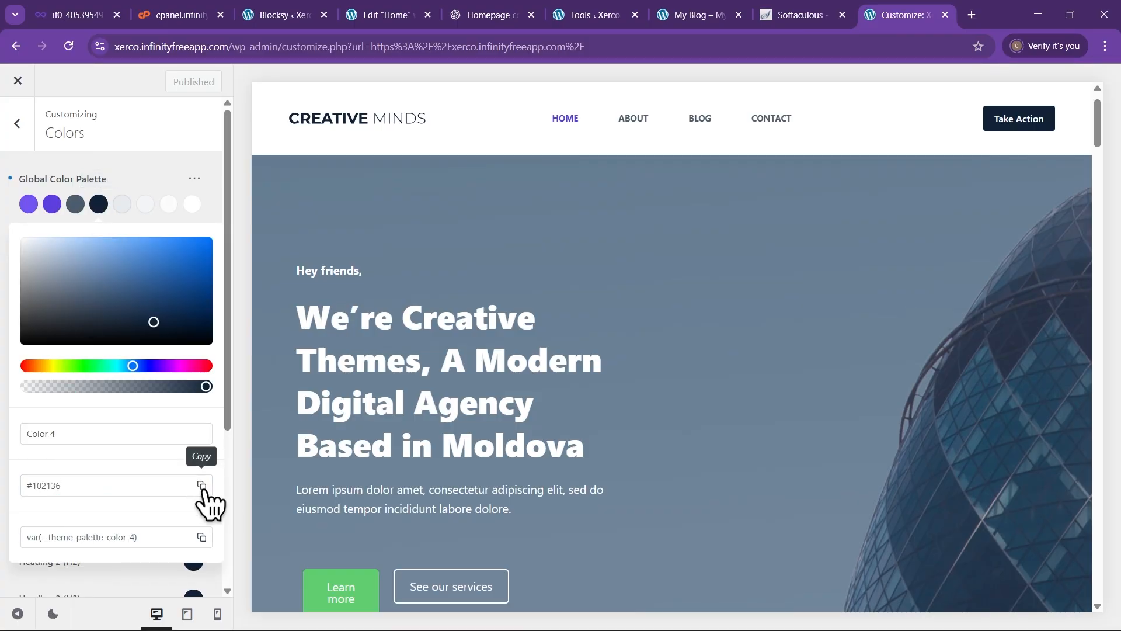
{"action": "left_click_drag", "start_coordinate": [78, 488], "coordinate": [9, 488]}
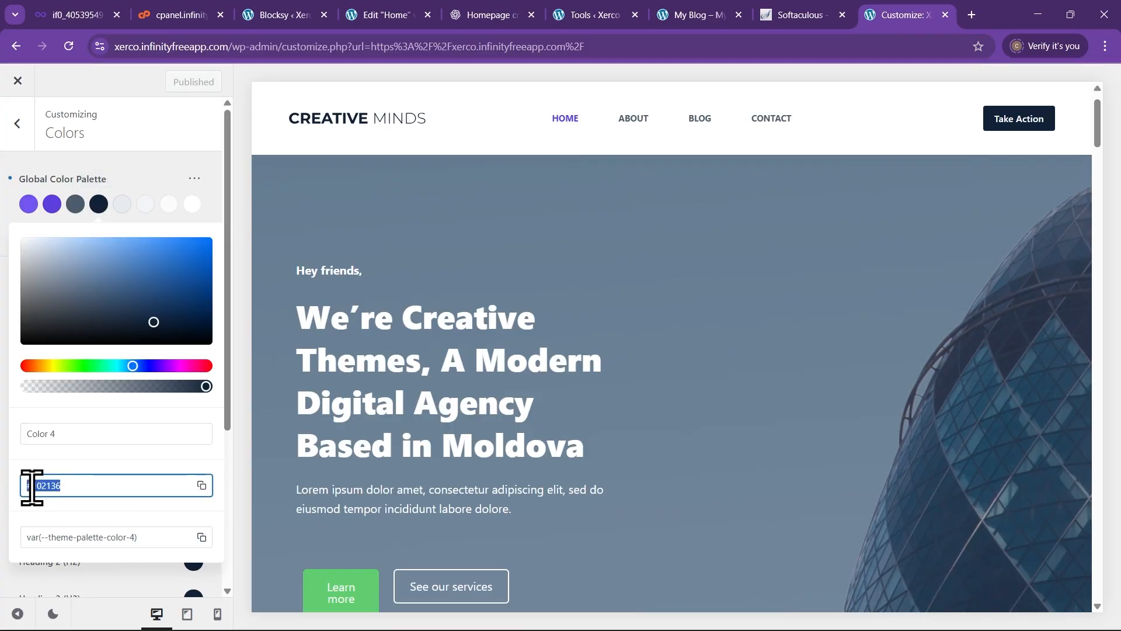
{"action": "right_click", "coordinate": [32, 486]}
{"action": "left_click", "coordinate": [100, 209]}
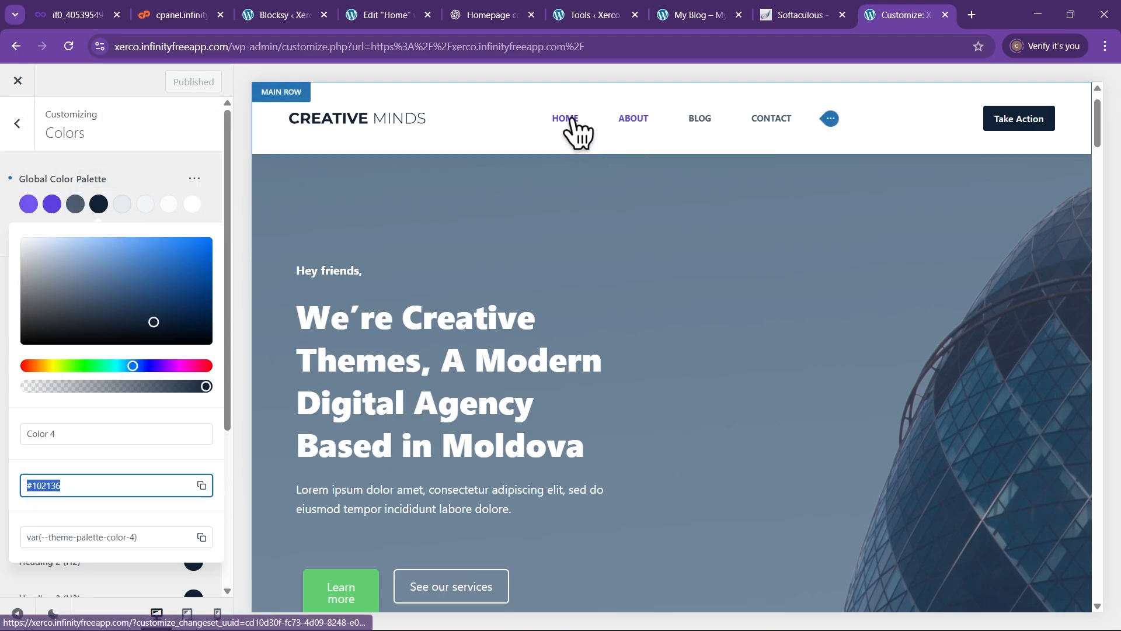
{"action": "left_click", "coordinate": [377, 15]}
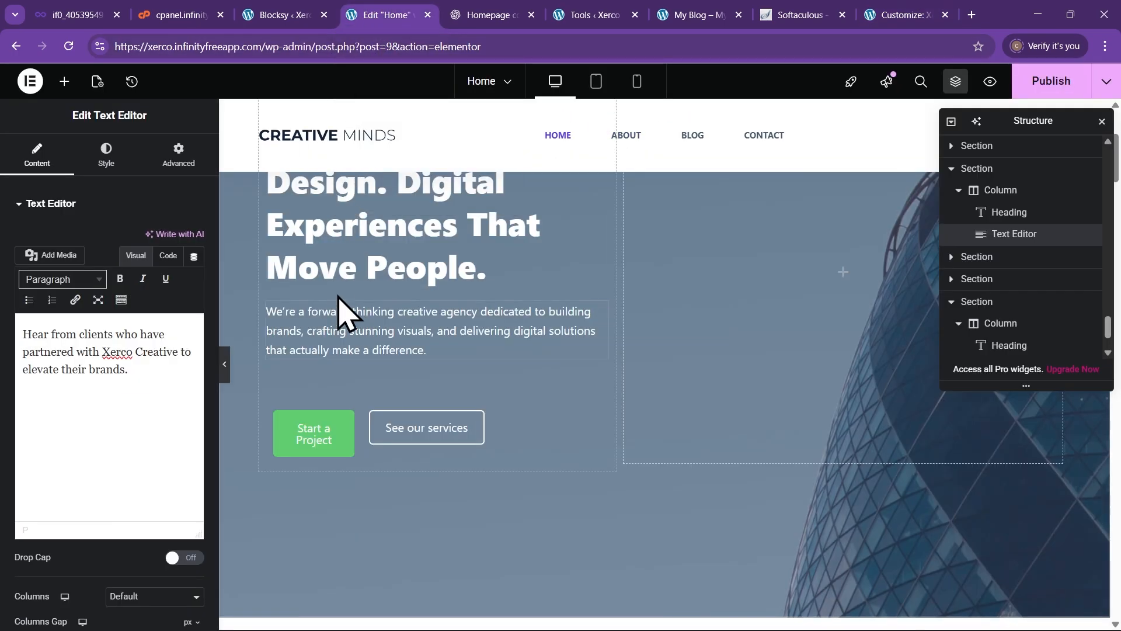
Set the Site Settings global Accent colour to #102136 and save the changes
{"action": "left_click", "coordinate": [30, 85]}
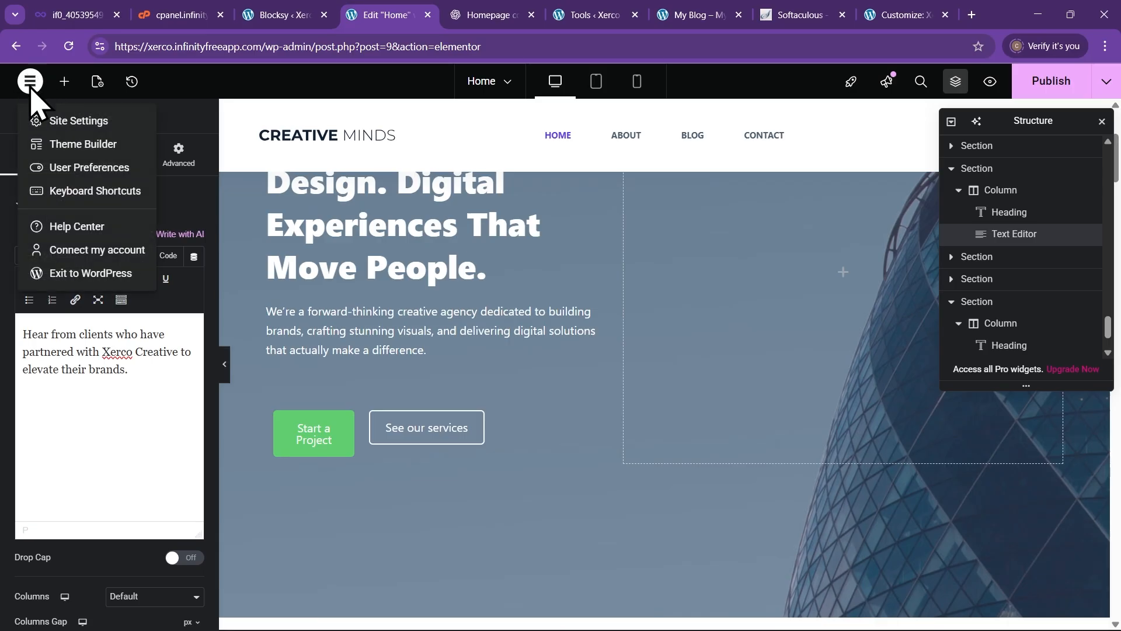
{"action": "left_click", "coordinate": [68, 120]}
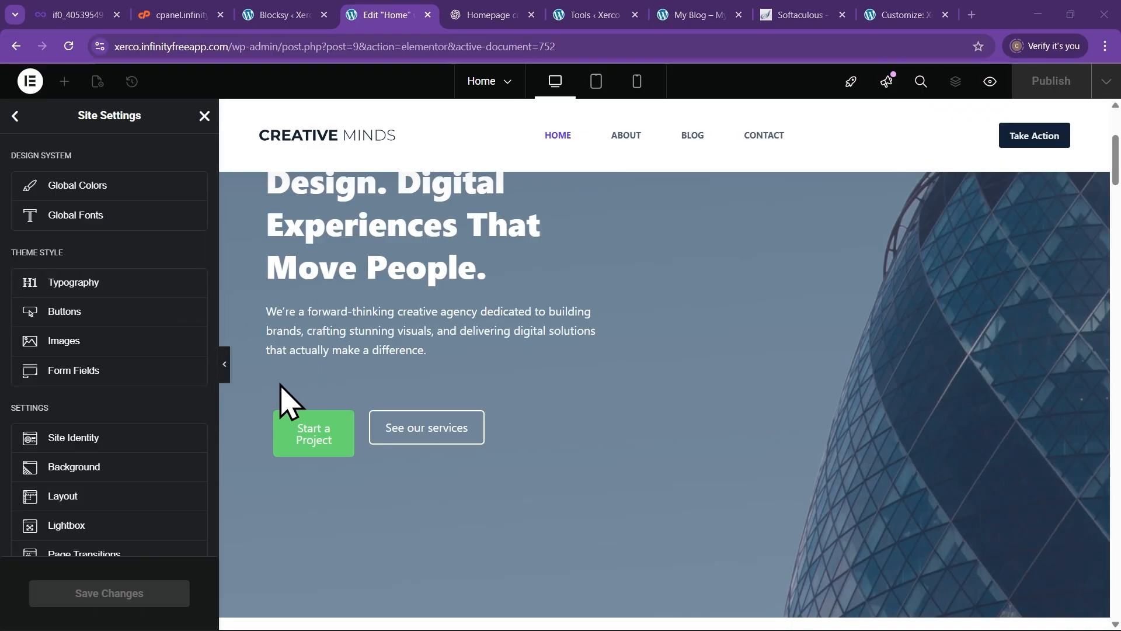
{"action": "left_click", "coordinate": [125, 187]}
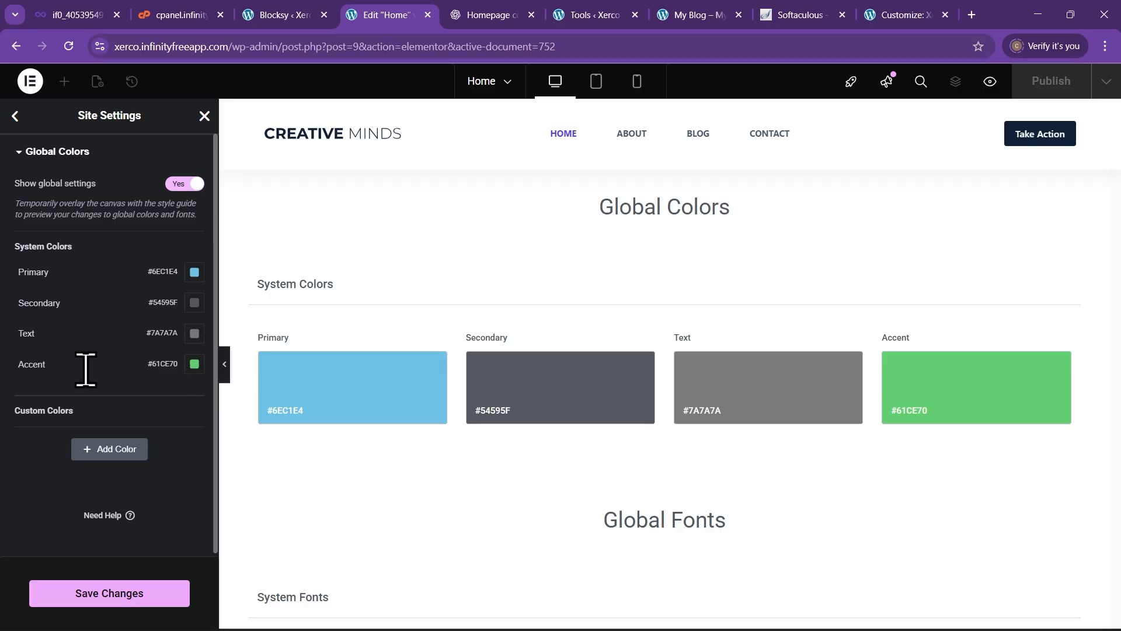
{"action": "left_click", "coordinate": [194, 365]}
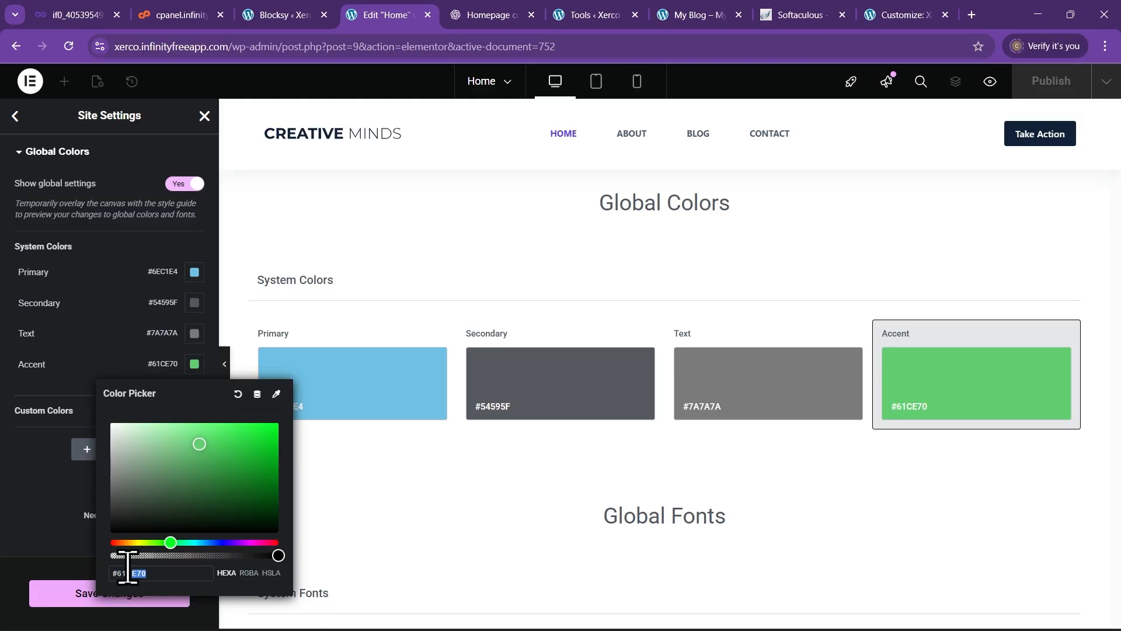
{"action": "key", "text": "ctrl+v"}
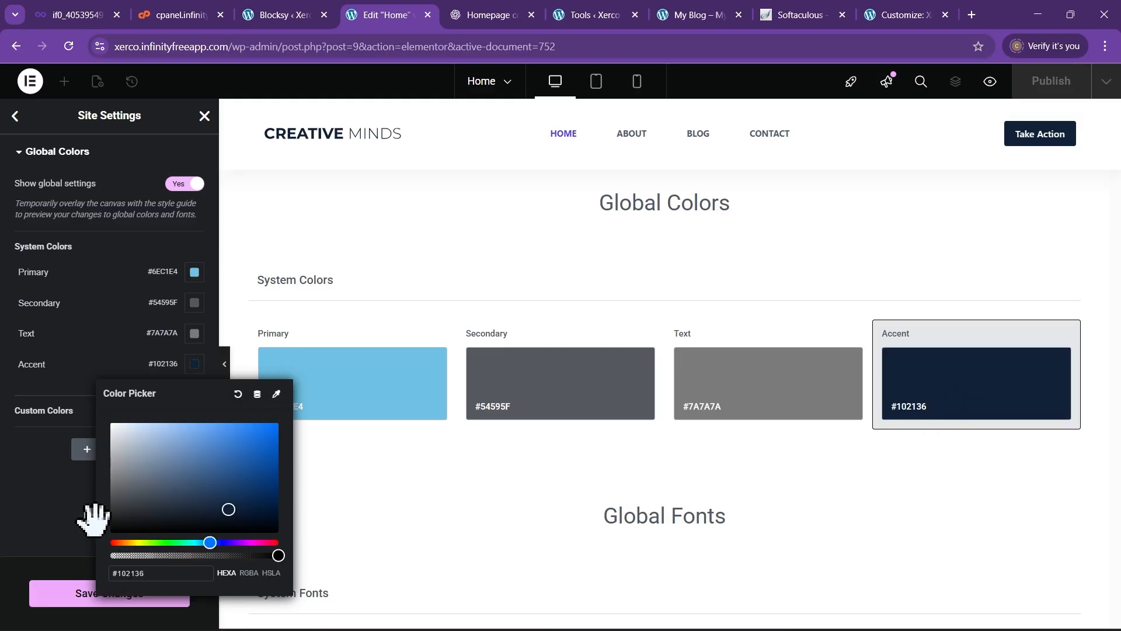
{"action": "left_click", "coordinate": [79, 546]}
{"action": "left_click", "coordinate": [146, 596]}
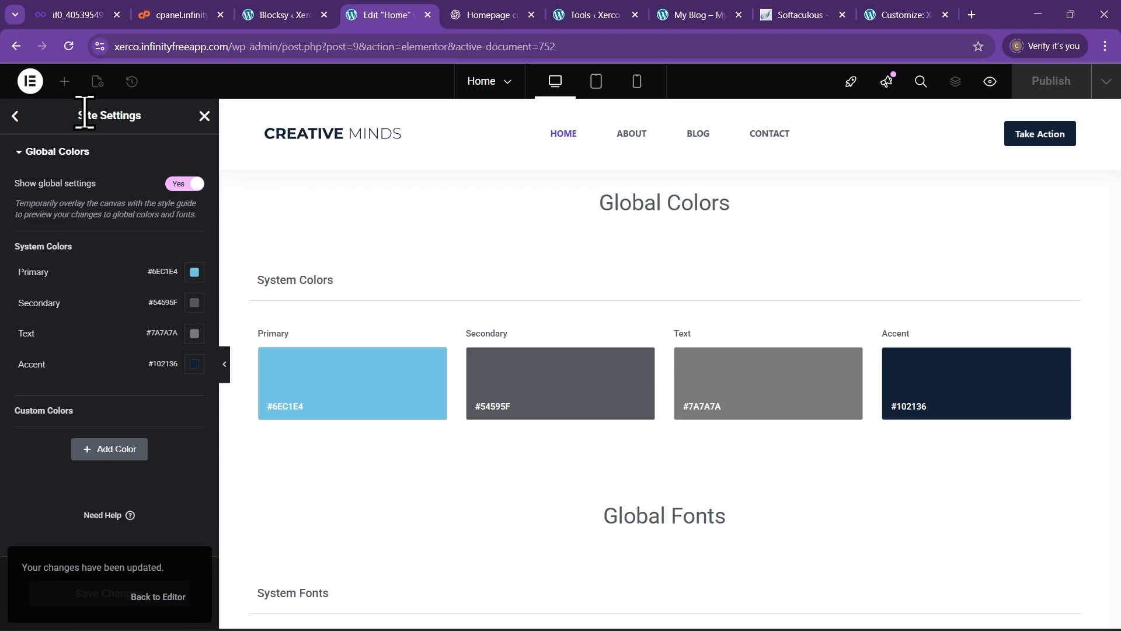
{"action": "left_click", "coordinate": [205, 116]}
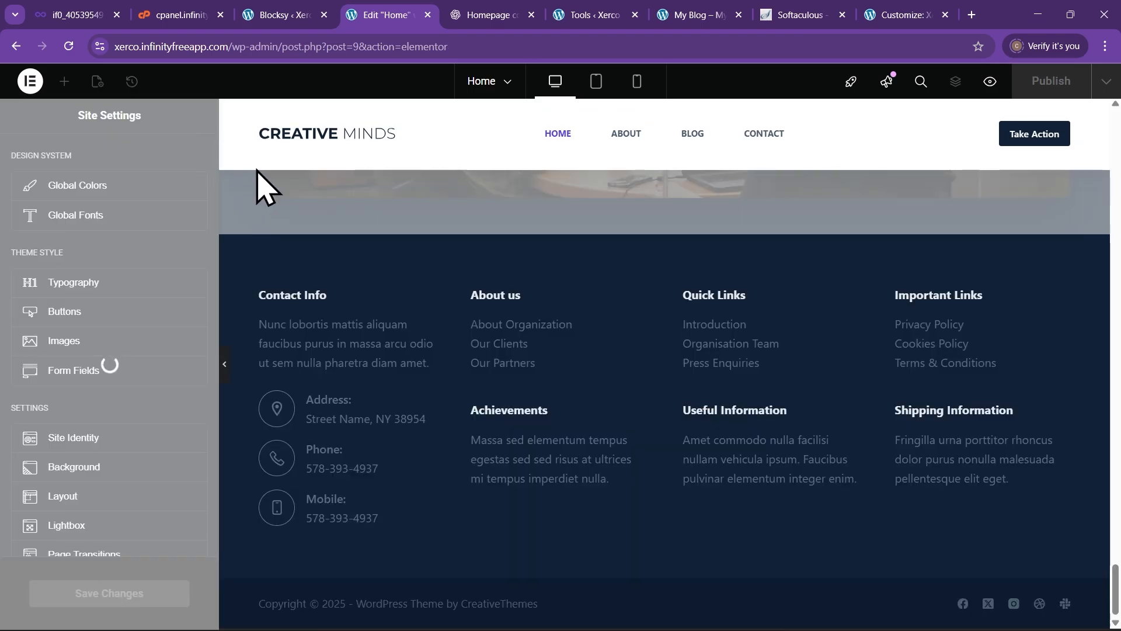
{"action": "scroll", "coordinate": [455, 321], "scroll_direction": "up", "scroll_amount": 20}
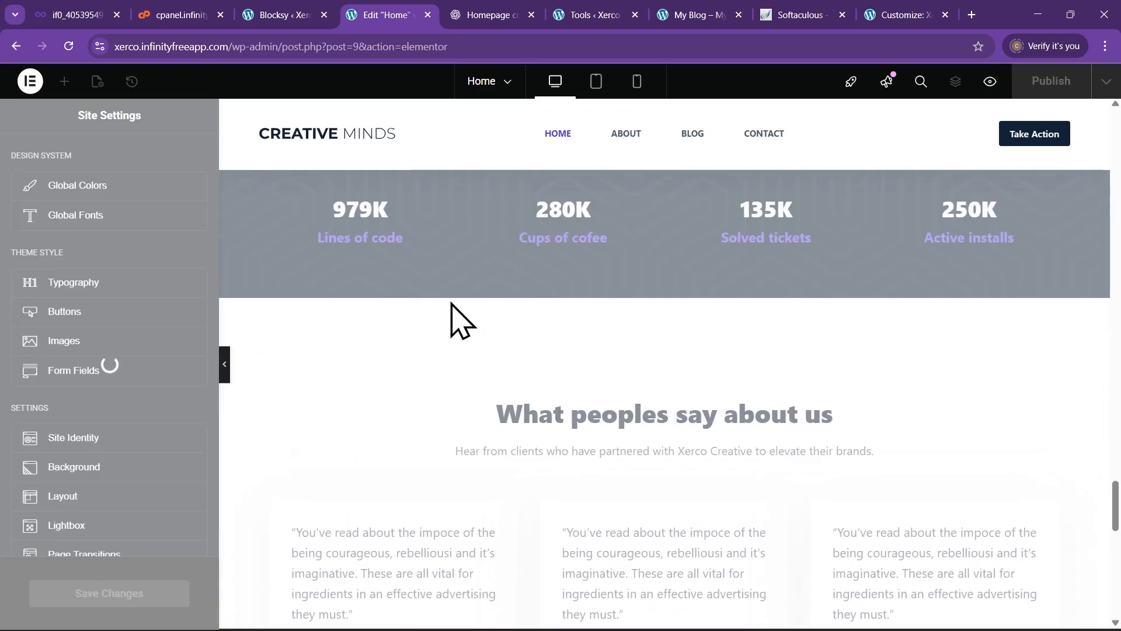
{"action": "scroll", "coordinate": [455, 321], "scroll_direction": "up", "scroll_amount": 20}
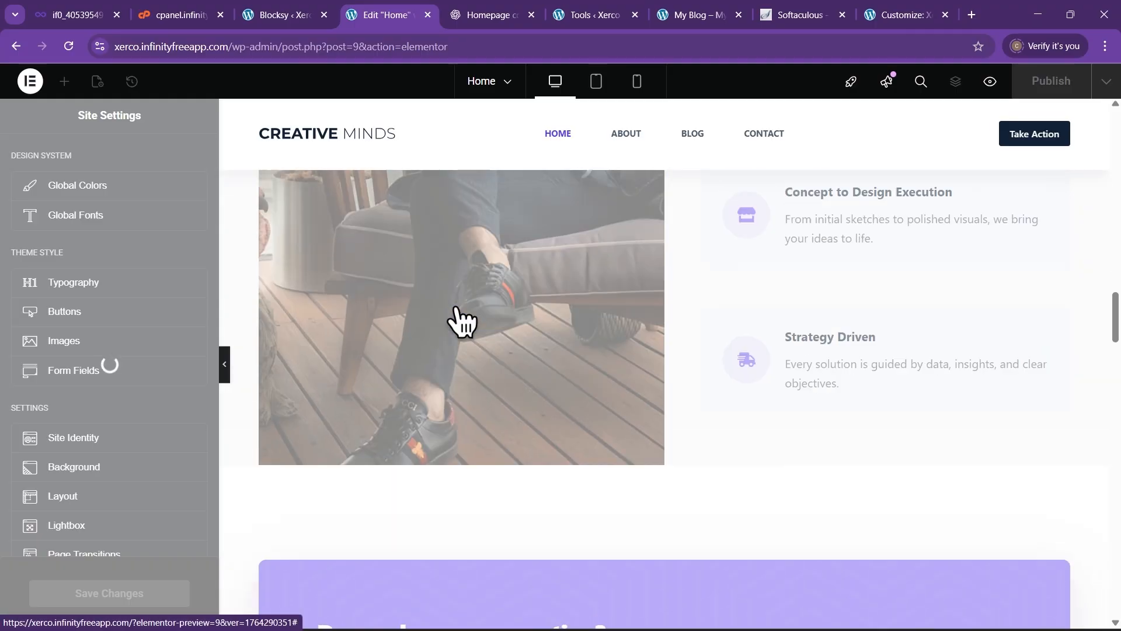
{"action": "scroll", "coordinate": [470, 321], "scroll_direction": "up", "scroll_amount": 10}
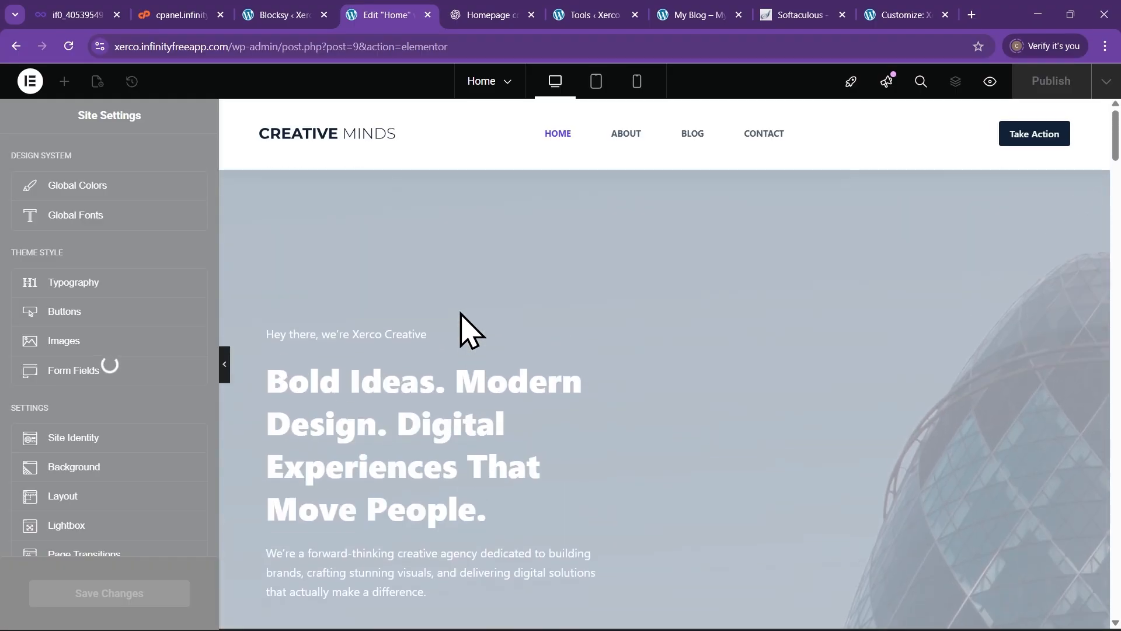
{"action": "scroll", "coordinate": [280, 426], "scroll_direction": "up", "scroll_amount": 4}
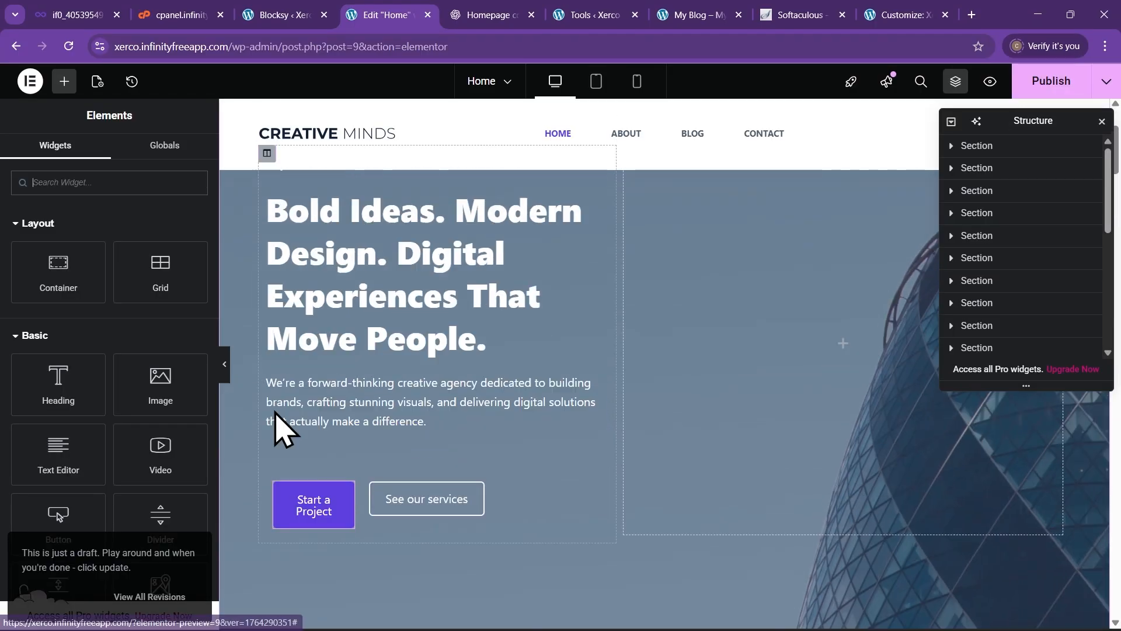
{"action": "scroll", "coordinate": [345, 430], "scroll_direction": "down", "scroll_amount": 4}
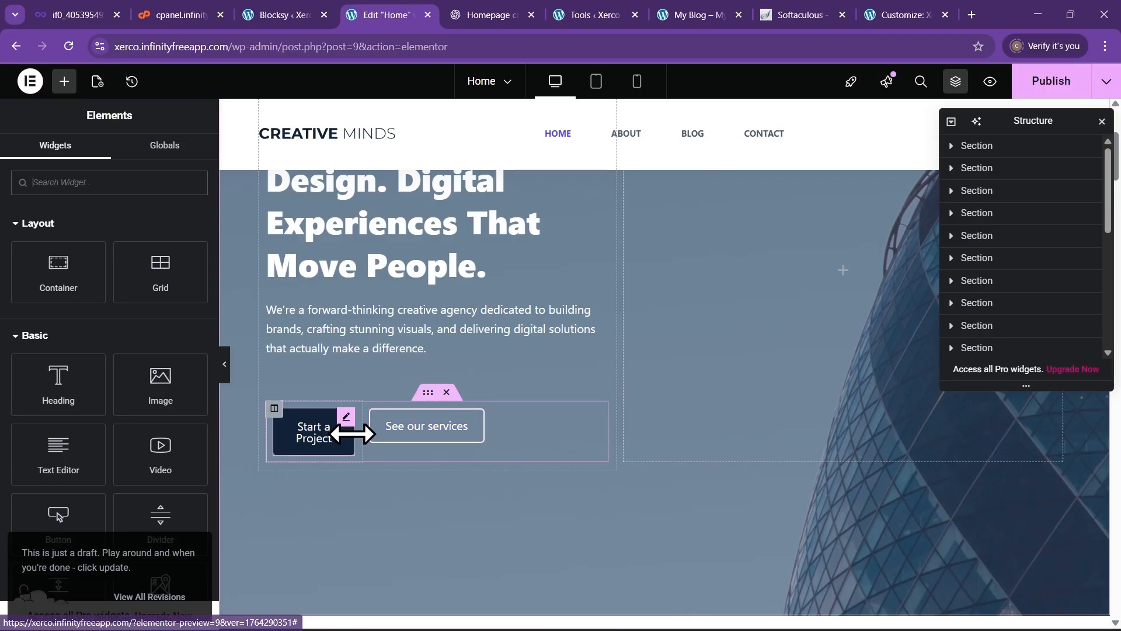
{"action": "left_click", "coordinate": [226, 364]}
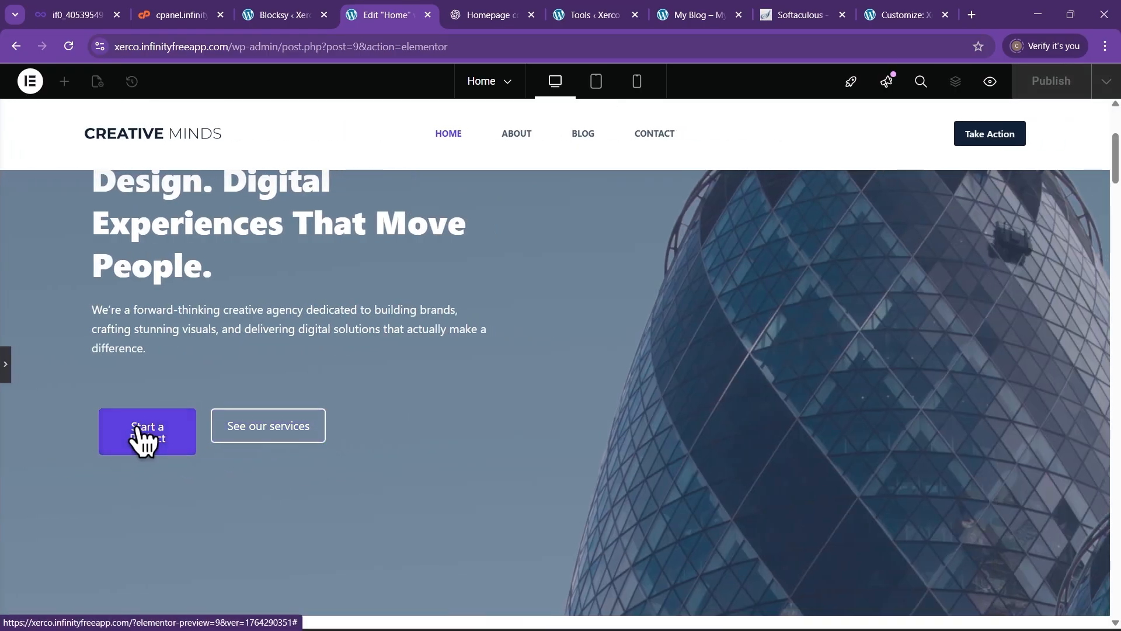
{"action": "left_click", "coordinate": [5, 365]}
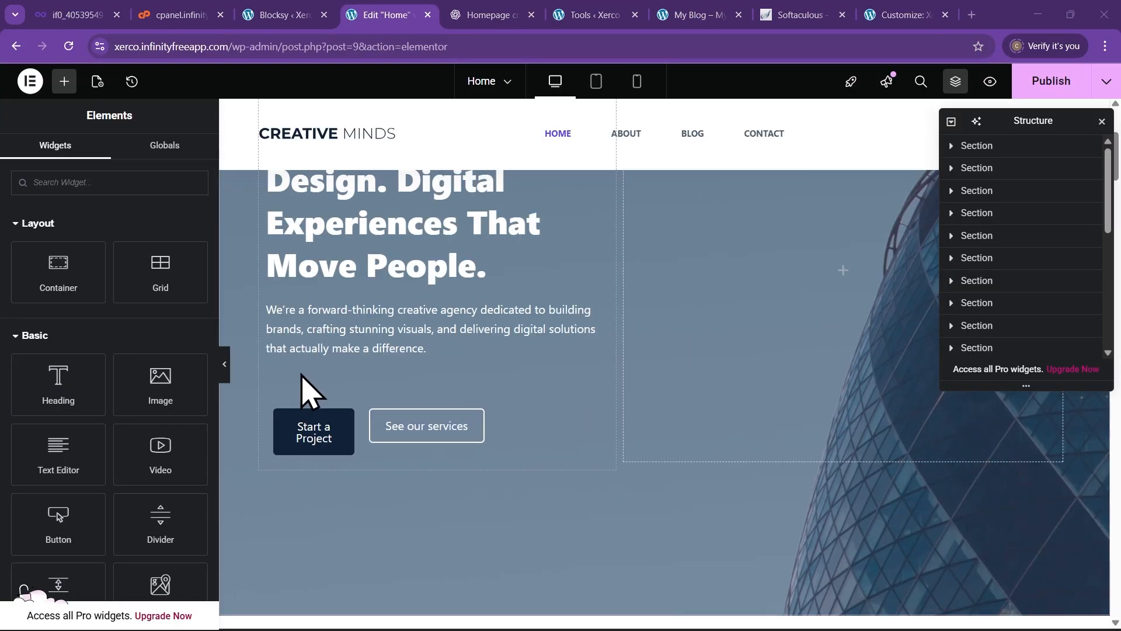
{"action": "scroll", "coordinate": [607, 388], "scroll_direction": "up", "scroll_amount": 3}
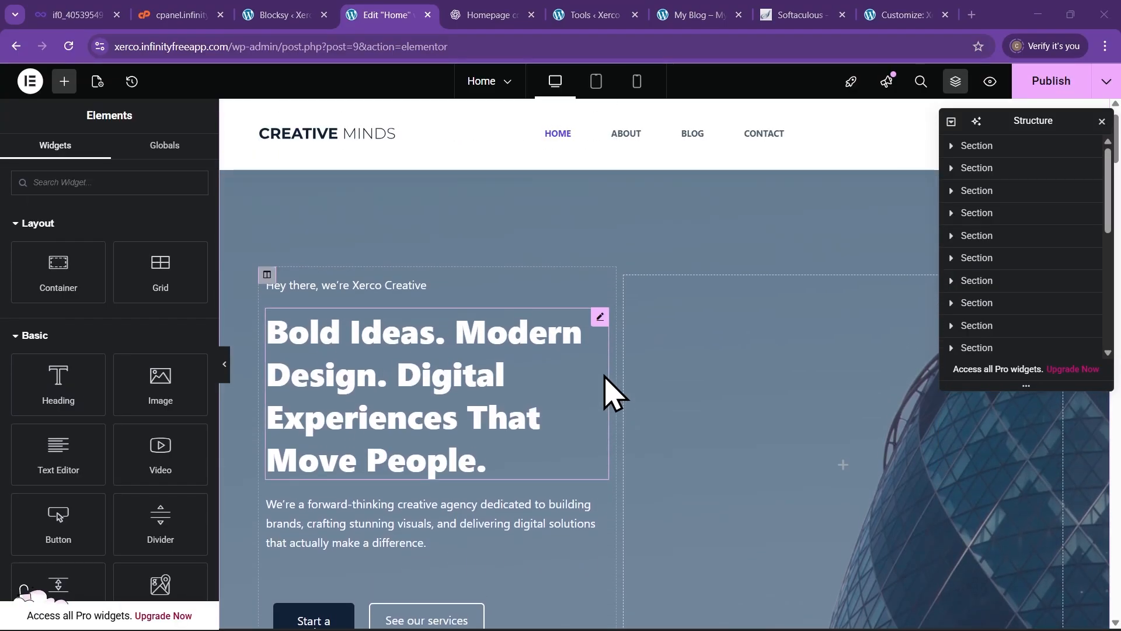
{"action": "scroll", "coordinate": [584, 385], "scroll_direction": "down", "scroll_amount": 5}
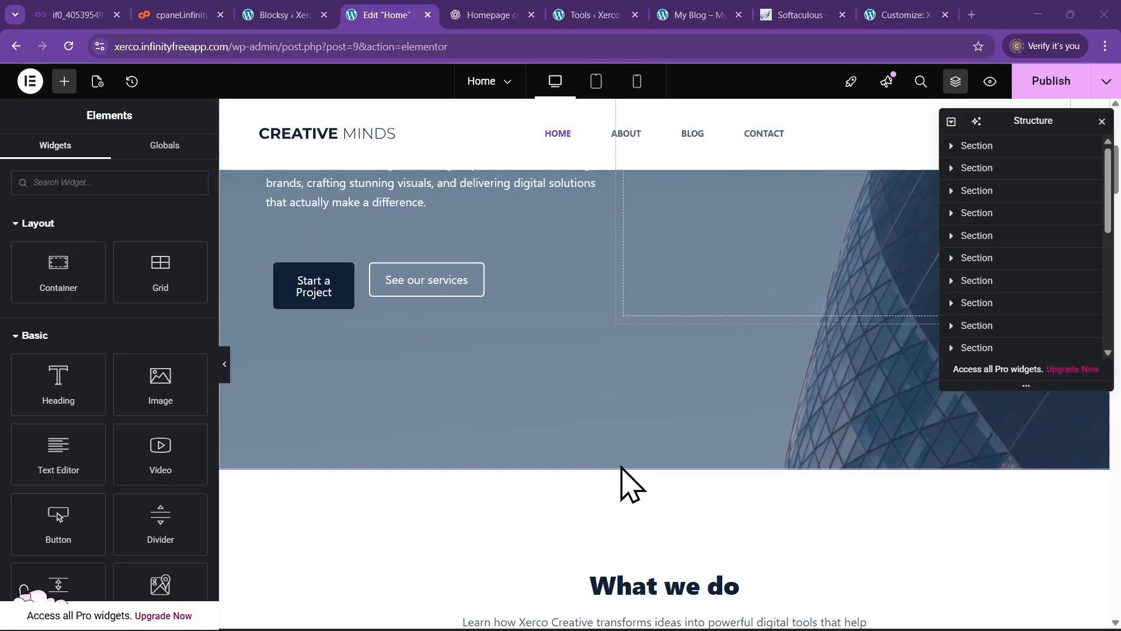
{"action": "scroll", "coordinate": [570, 380], "scroll_direction": "up", "scroll_amount": 5}
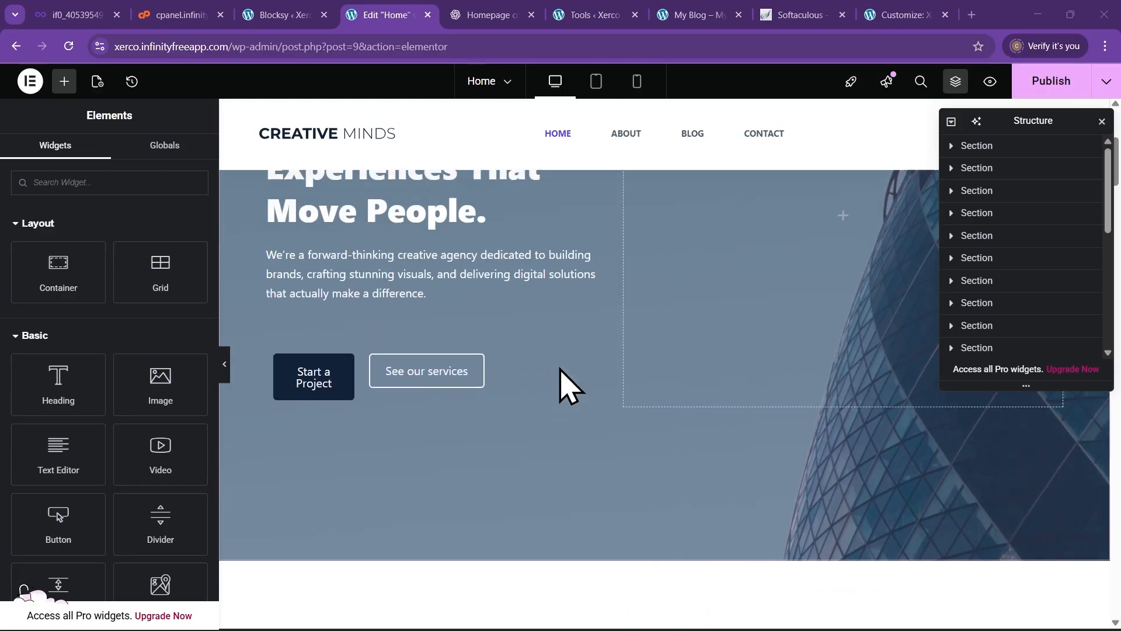
{"action": "scroll", "coordinate": [496, 397], "scroll_direction": "up", "scroll_amount": 4}
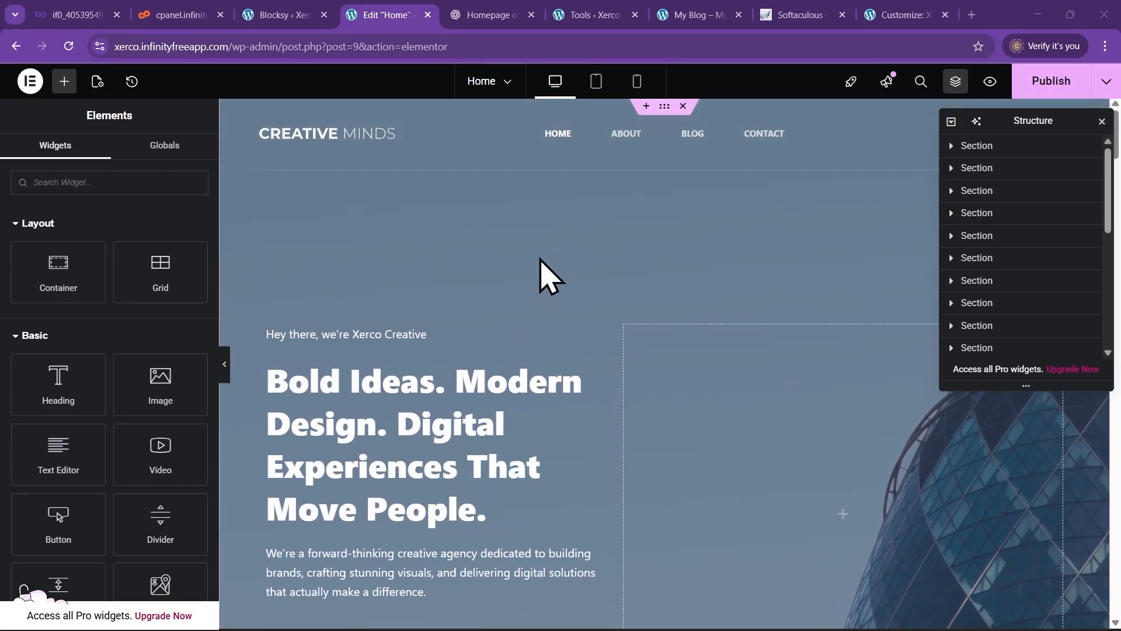
{"action": "scroll", "coordinate": [557, 350], "scroll_direction": "down", "scroll_amount": 3}
{"action": "scroll", "coordinate": [559, 361], "scroll_direction": "down", "scroll_amount": 1}
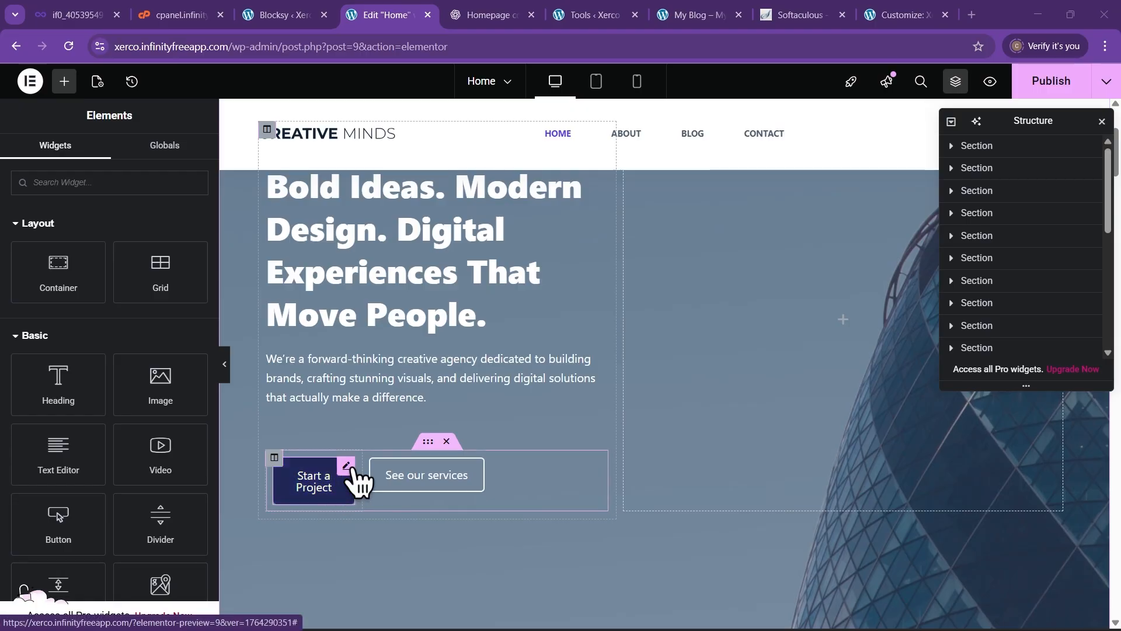
Change the first hero button's text to 'Learn More' and preview the result
{"action": "left_click", "coordinate": [349, 467]}
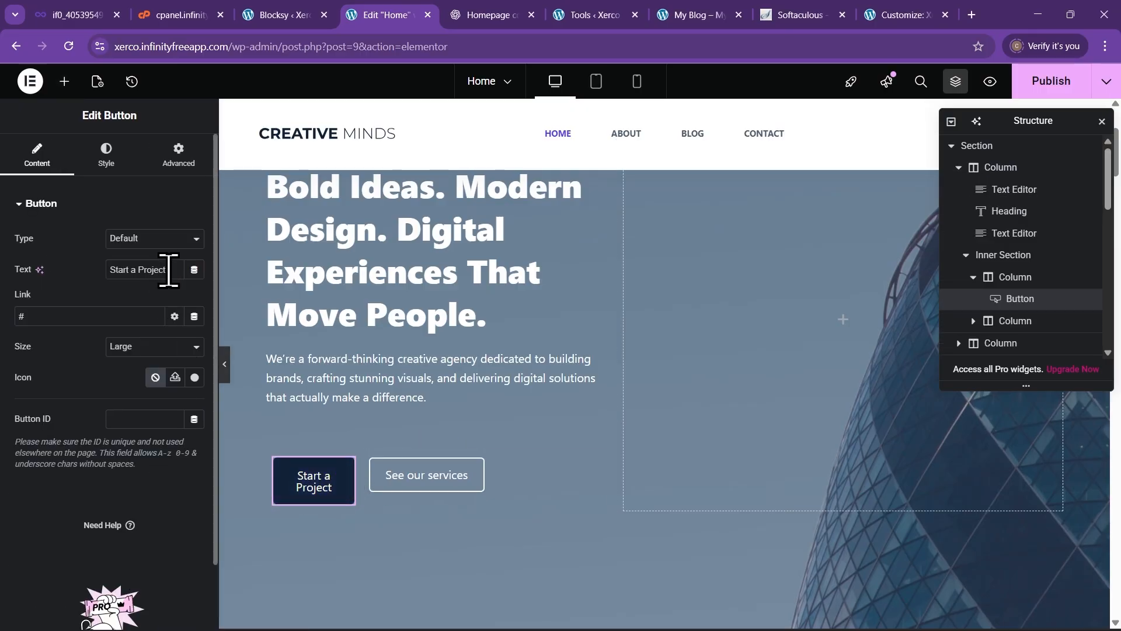
{"action": "type", "text": "Learn"}
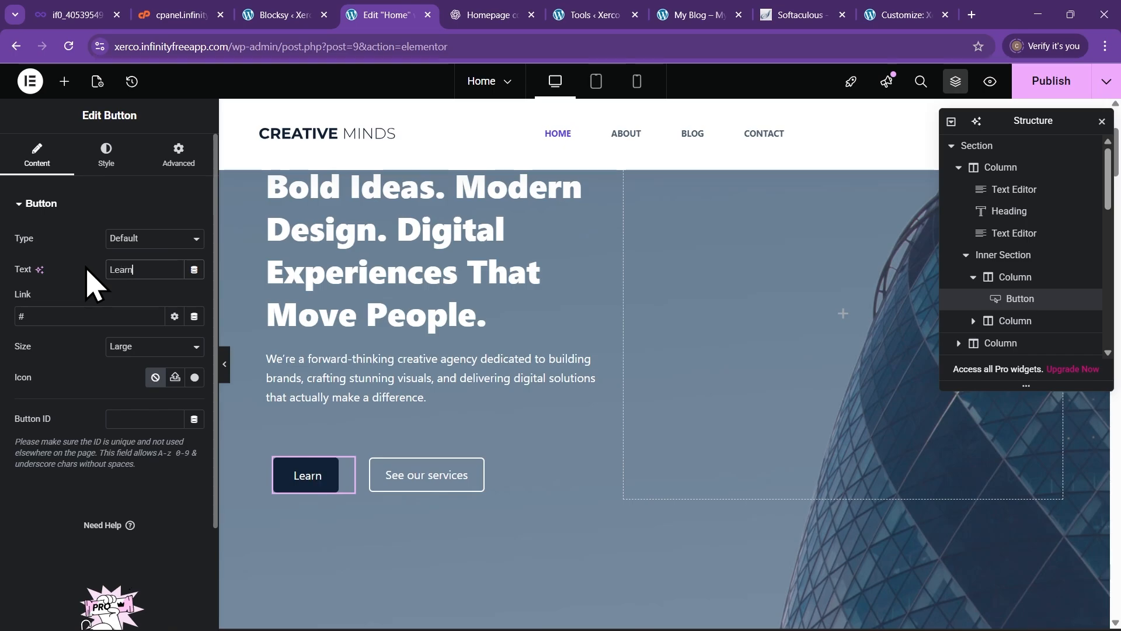
{"action": "type", "text": " More"}
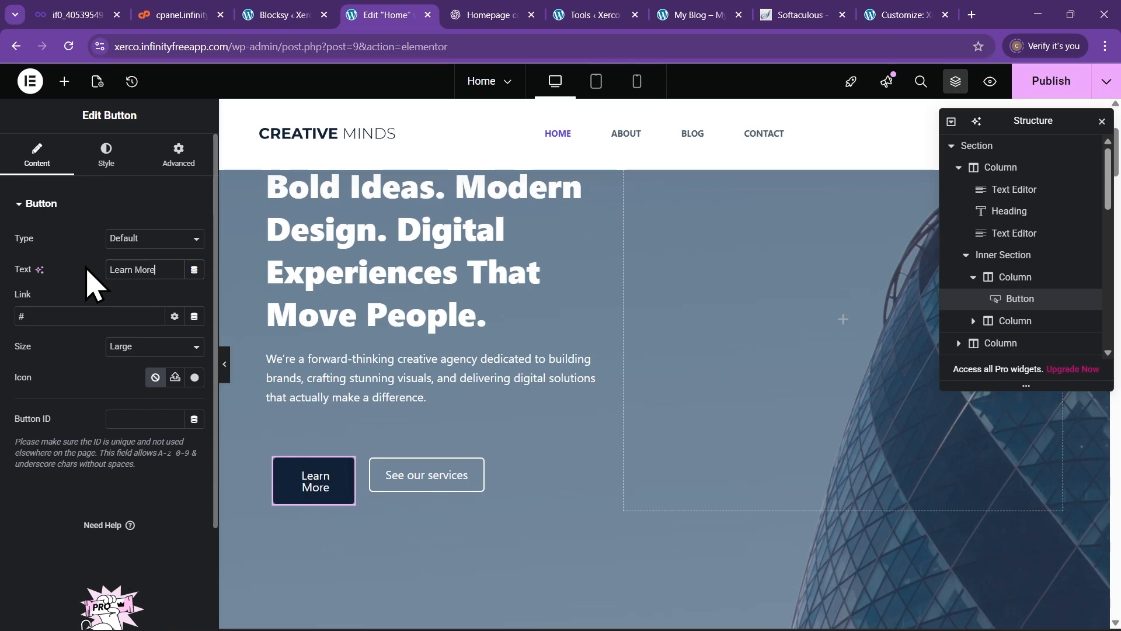
{"action": "left_click", "coordinate": [225, 364]}
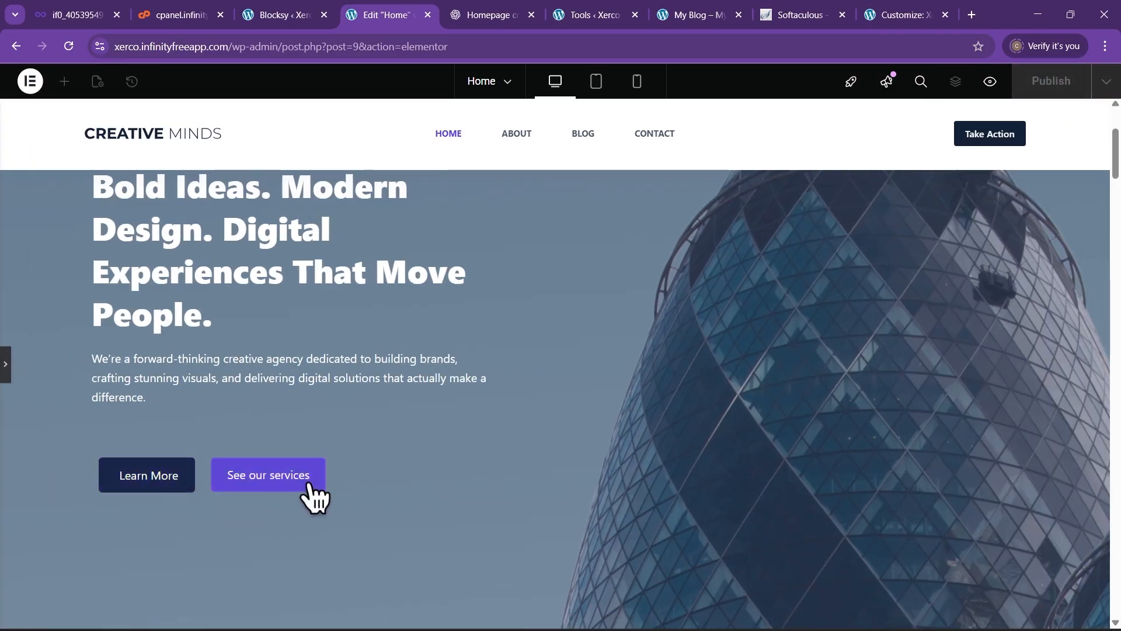
{"action": "left_click", "coordinate": [5, 364]}
{"action": "scroll", "coordinate": [624, 392], "scroll_direction": "up", "scroll_amount": 3}
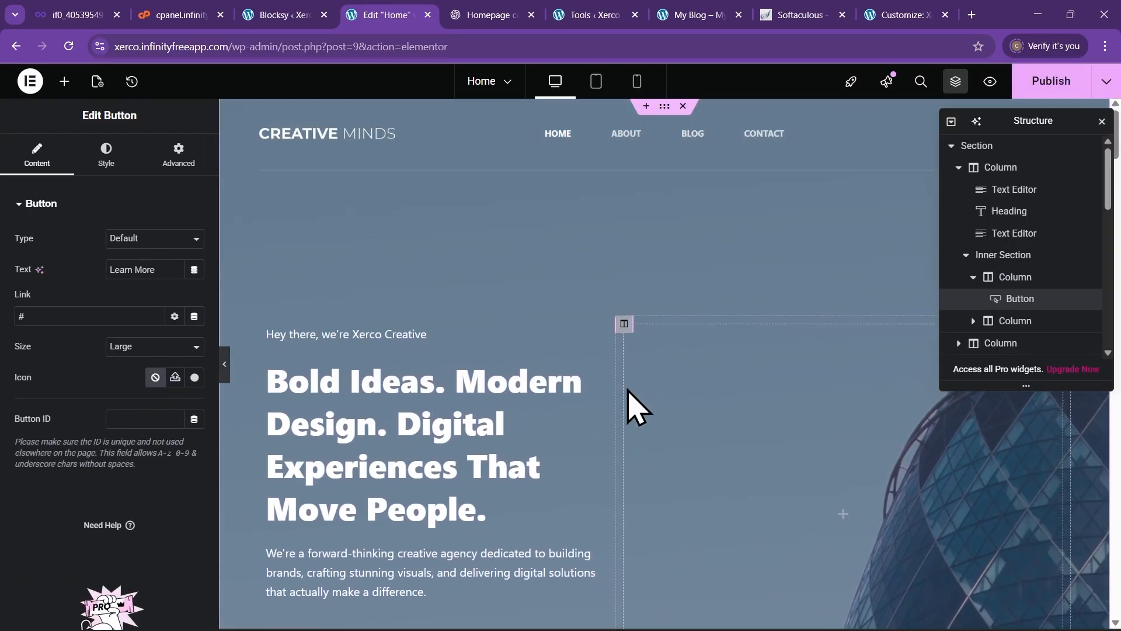
{"action": "scroll", "coordinate": [571, 326], "scroll_direction": "down", "scroll_amount": 4}
{"action": "scroll", "coordinate": [593, 440], "scroll_direction": "down", "scroll_amount": 2}
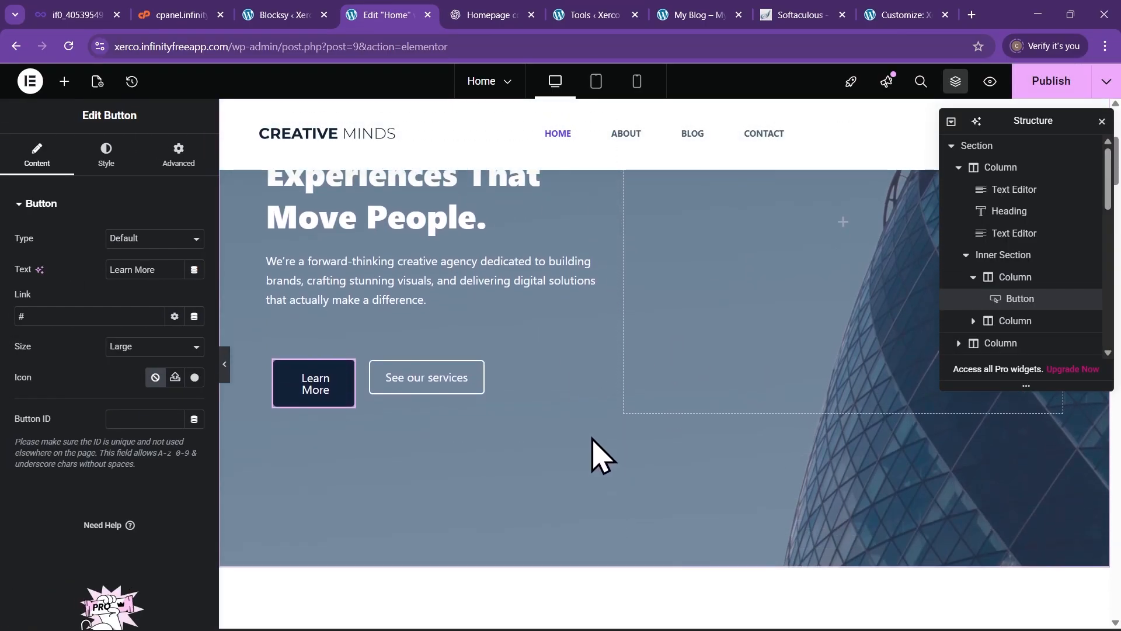
{"action": "scroll", "coordinate": [657, 506], "scroll_direction": "up", "scroll_amount": 1}
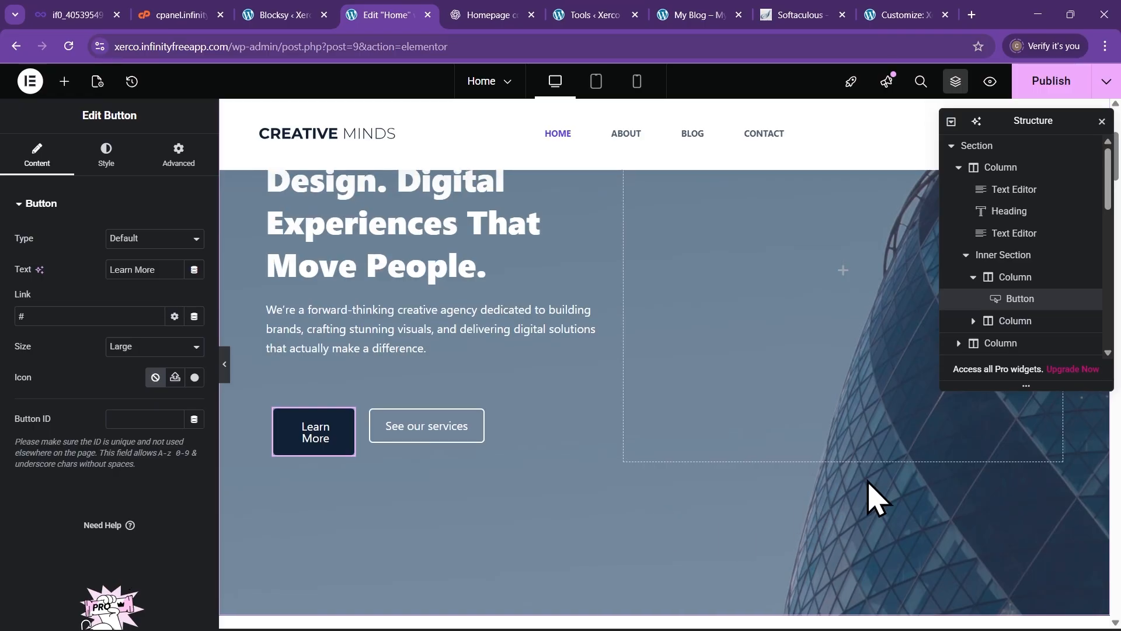
{"action": "scroll", "coordinate": [596, 525], "scroll_direction": "up", "scroll_amount": 5}
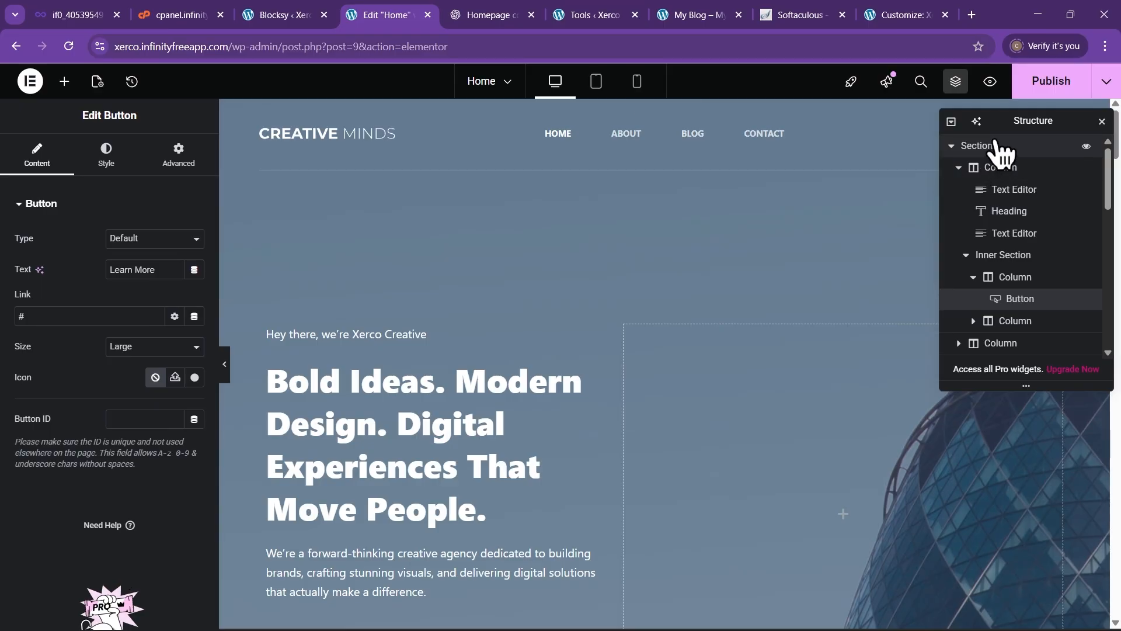
Select the top hero section and show its Style tab background image settings
{"action": "left_click", "coordinate": [1003, 155]}
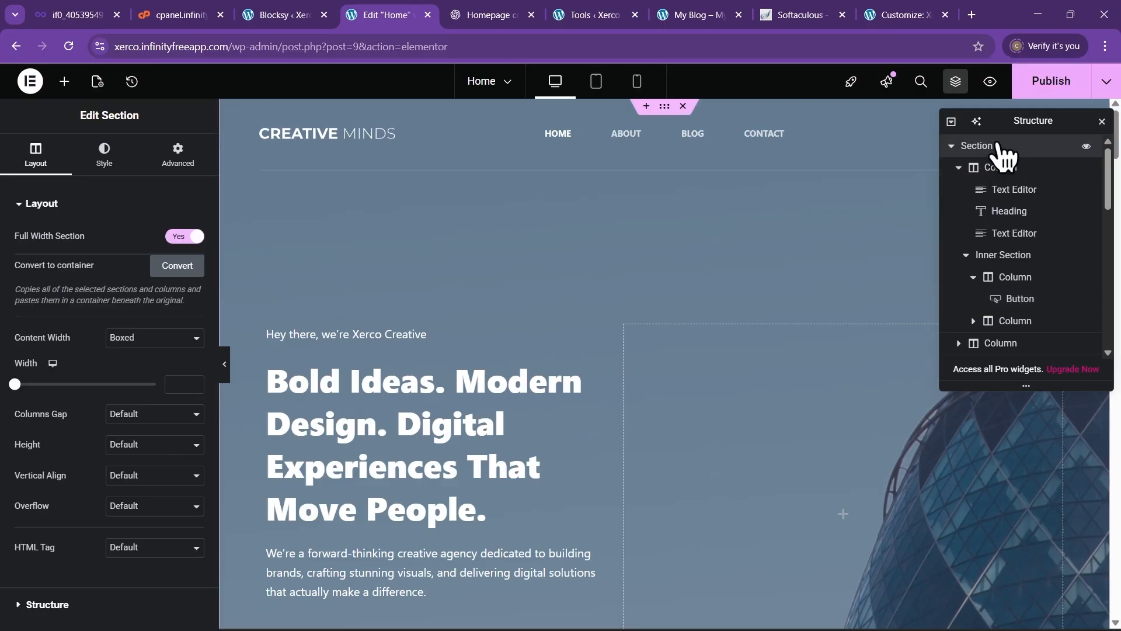
{"action": "right_click", "coordinate": [689, 244]}
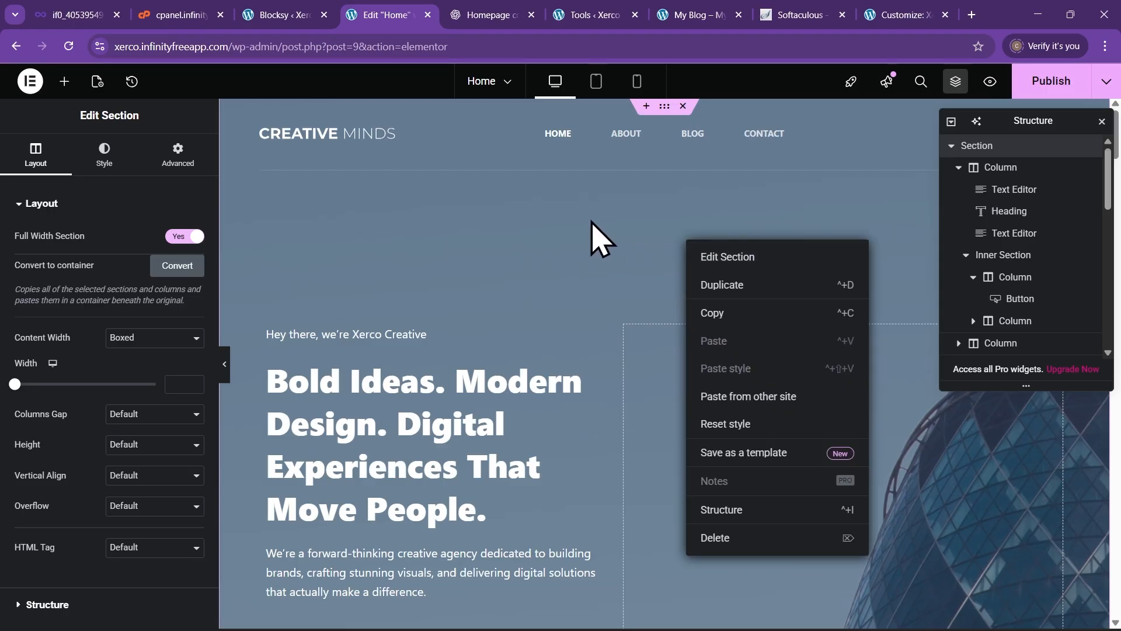
{"action": "left_click", "coordinate": [650, 250]}
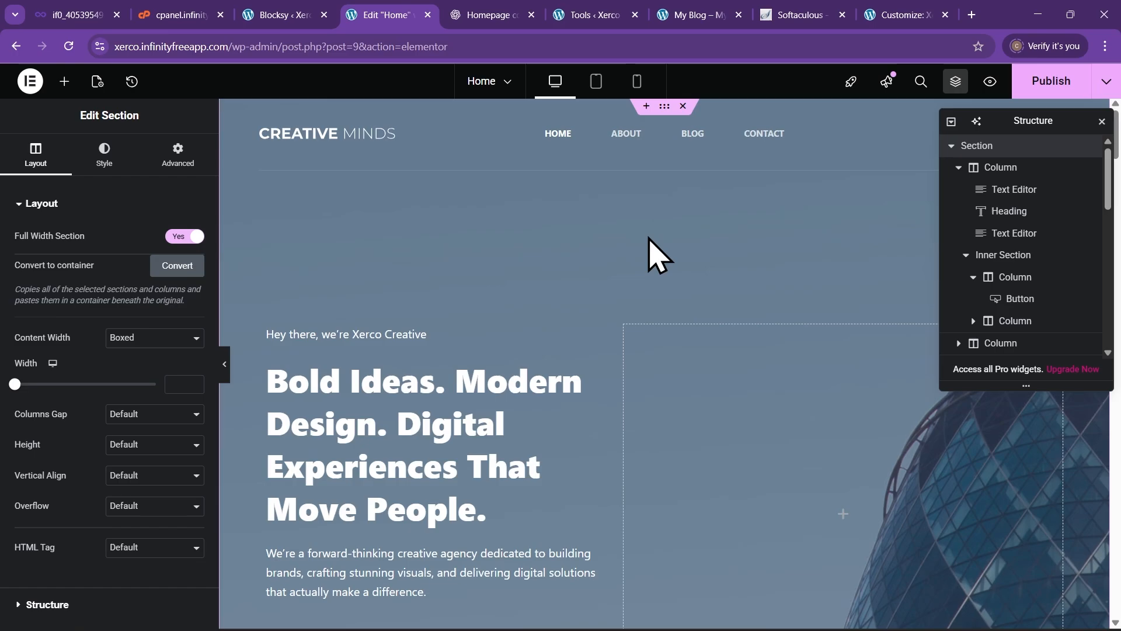
{"action": "left_click", "coordinate": [101, 154]}
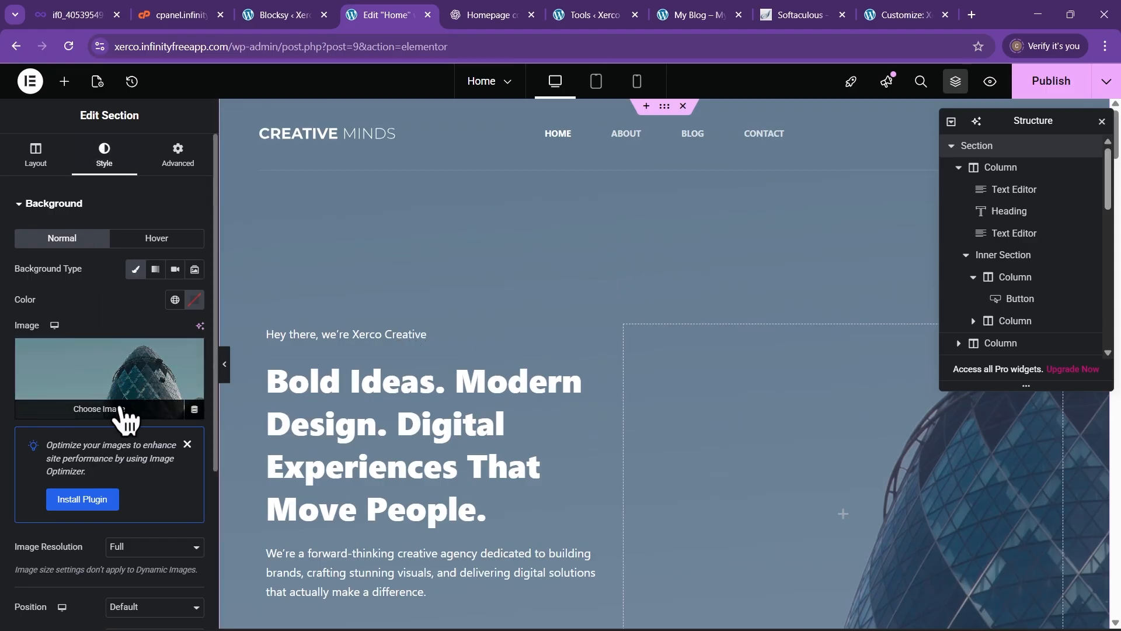
Start replacing the hero background image and open the upload file picker
{"action": "left_click", "coordinate": [121, 411]}
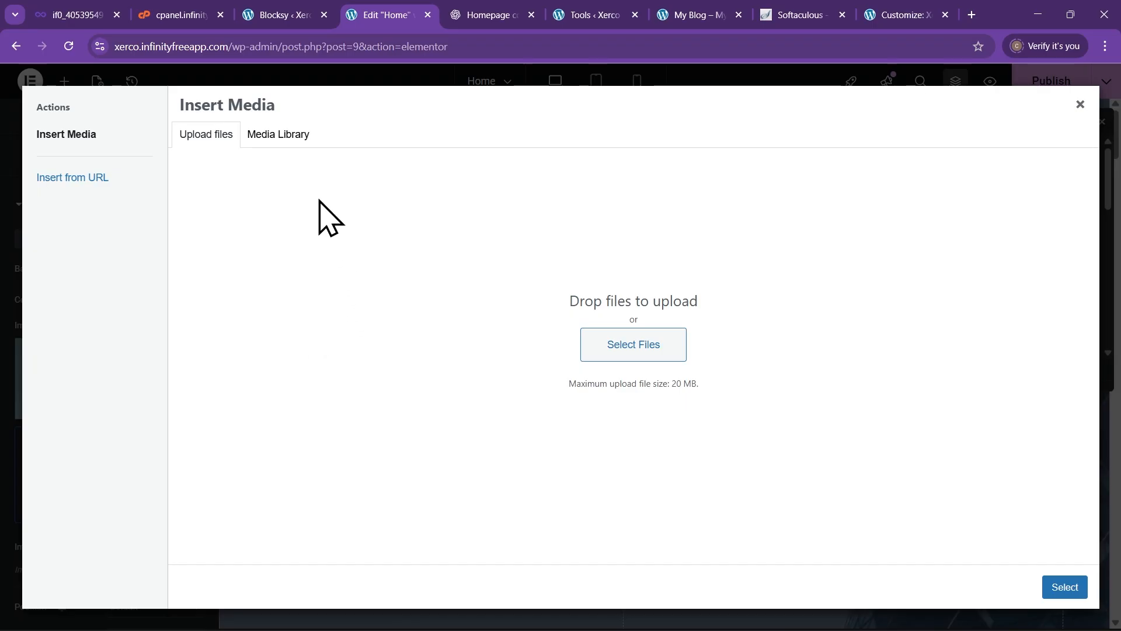
{"action": "left_click", "coordinate": [656, 348]}
{"action": "left_click", "coordinate": [632, 358]}
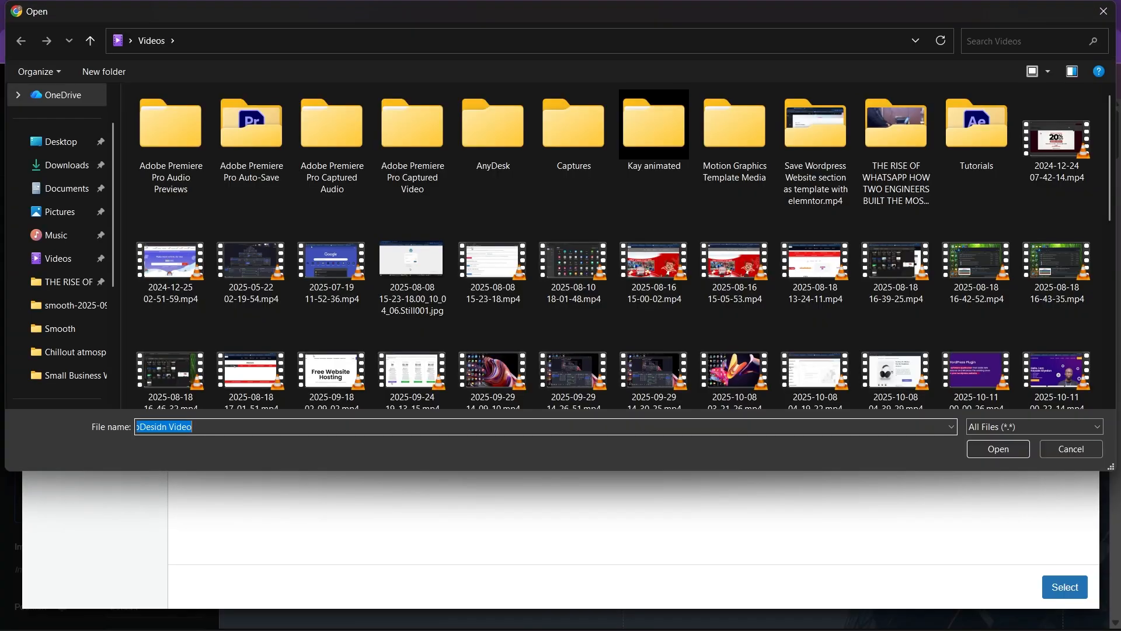
From Desktop > Webdesign Tutorial Content > Small Business Website Design, upload 62.jpg
{"action": "left_click", "coordinate": [63, 143]}
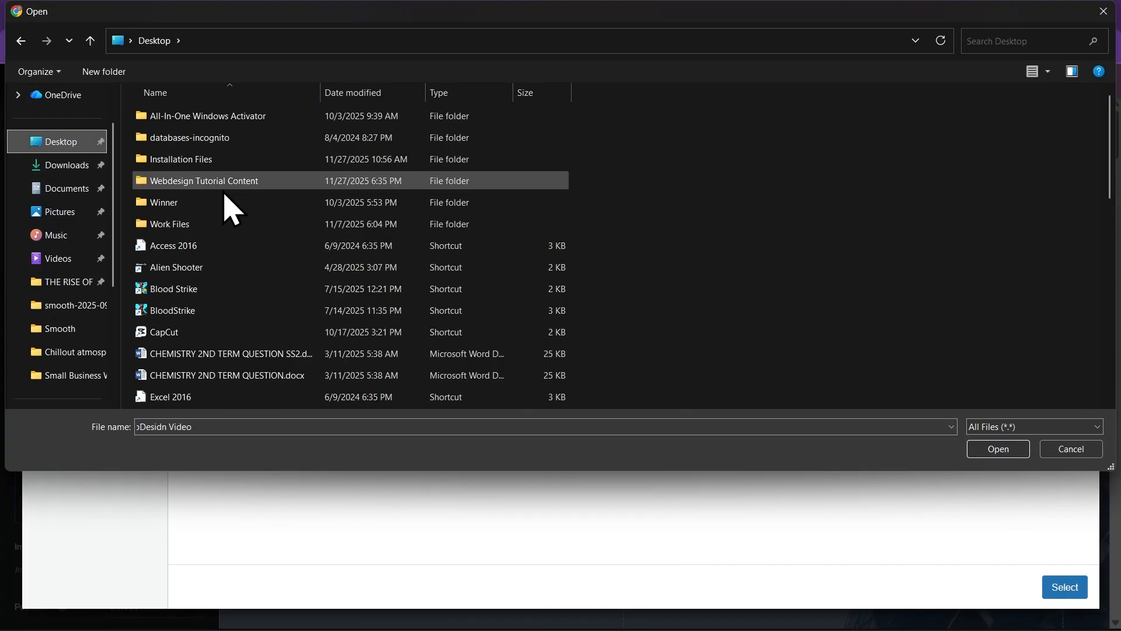
{"action": "double_click", "coordinate": [228, 182]}
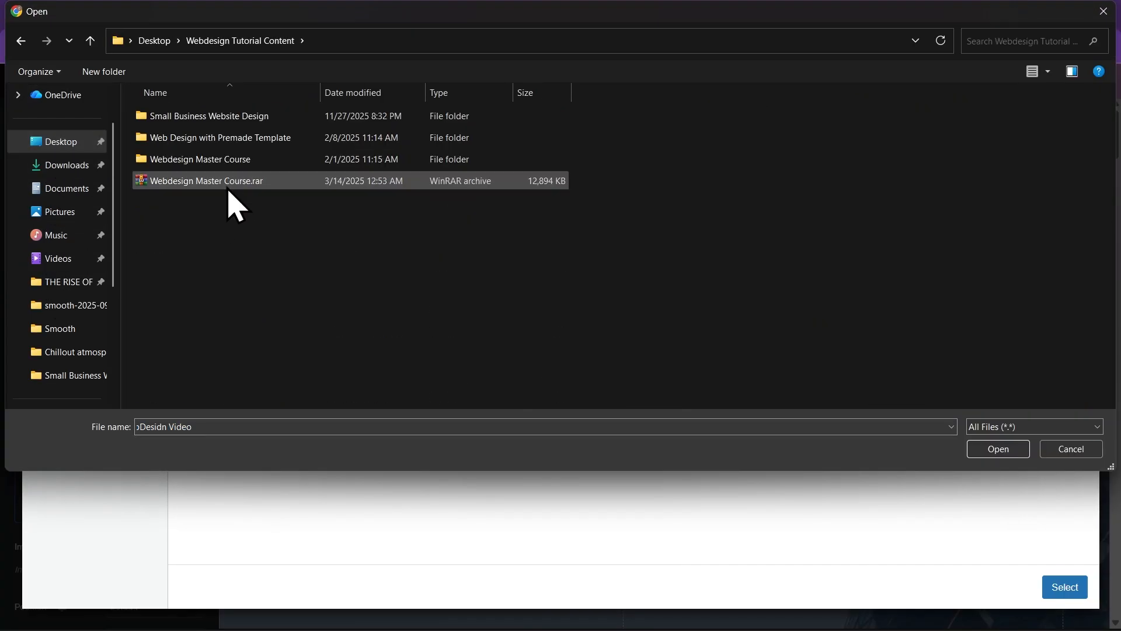
{"action": "double_click", "coordinate": [216, 117]}
{"action": "right_click", "coordinate": [337, 238]}
{"action": "mouse_move", "coordinate": [408, 248]}
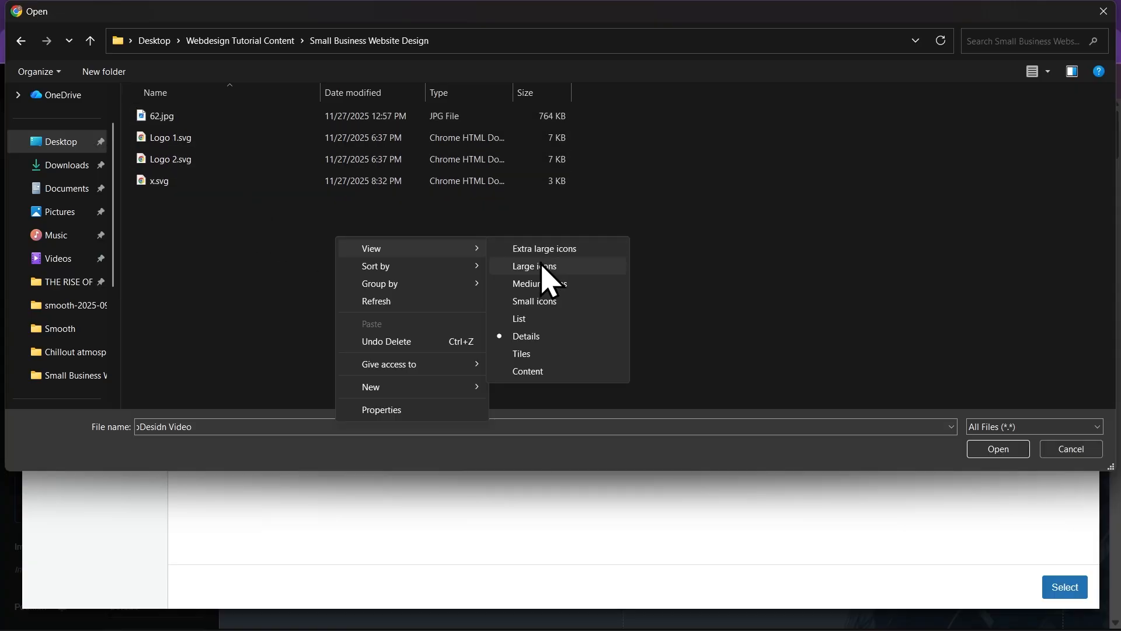
{"action": "left_click", "coordinate": [540, 264]}
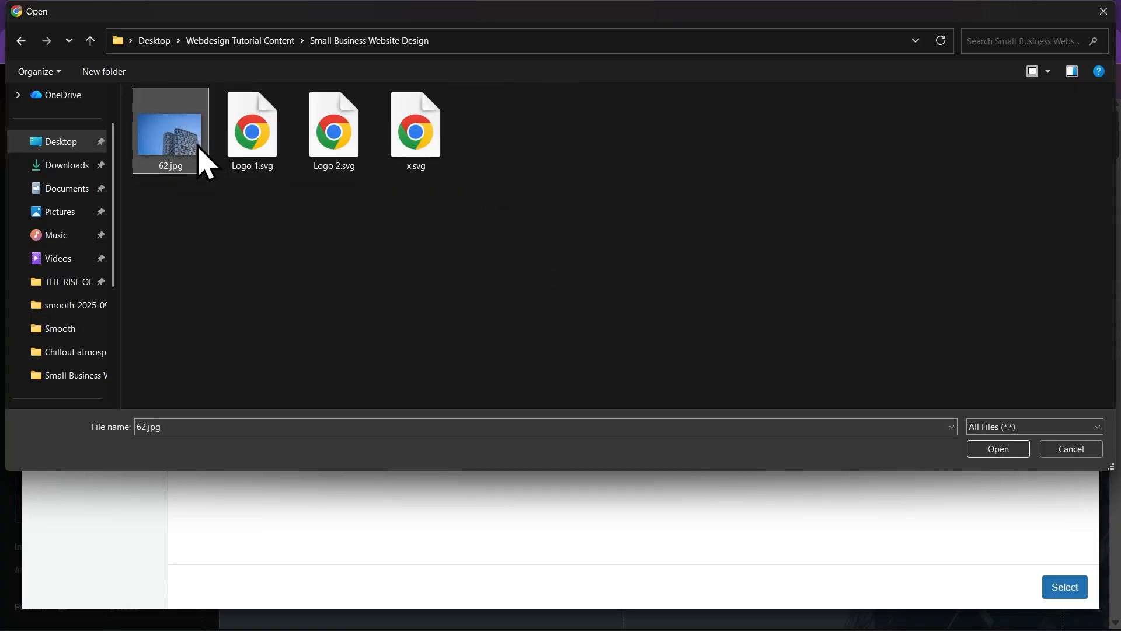
{"action": "left_click", "coordinate": [1005, 453]}
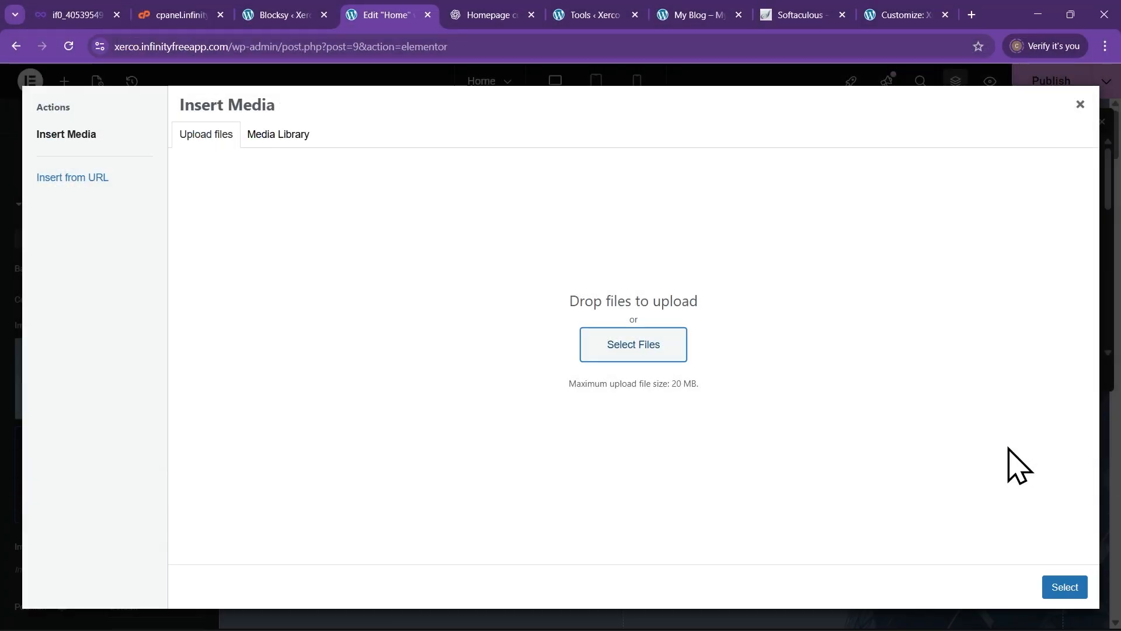
{"action": "left_click", "coordinate": [1067, 589]}
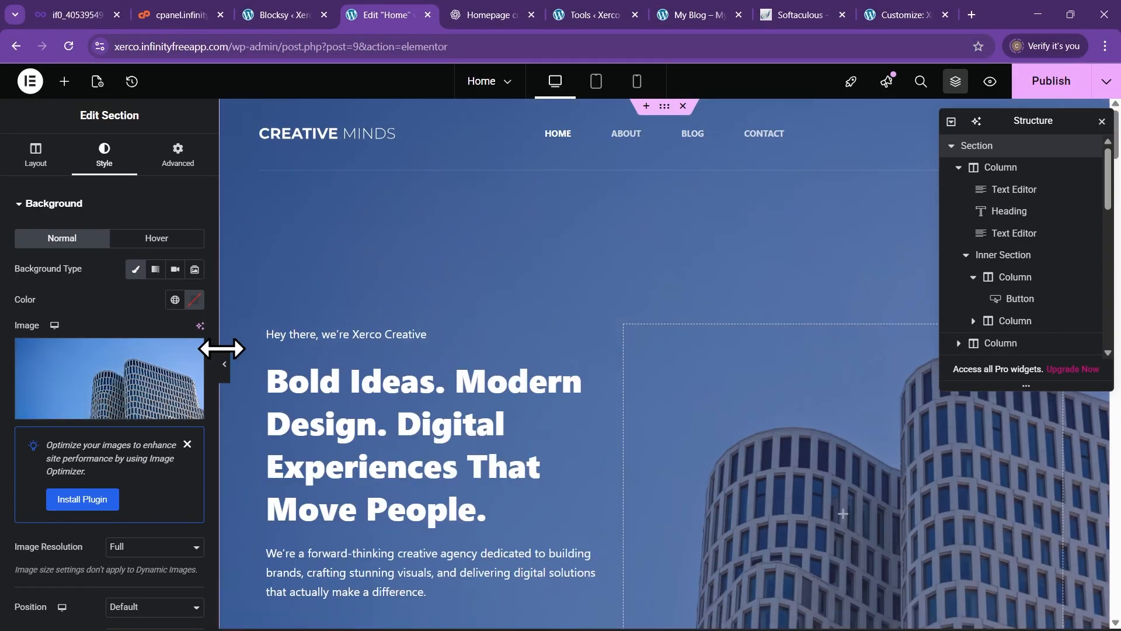
{"action": "left_click", "coordinate": [227, 368]}
{"action": "scroll", "coordinate": [244, 365], "scroll_direction": "down", "scroll_amount": 3}
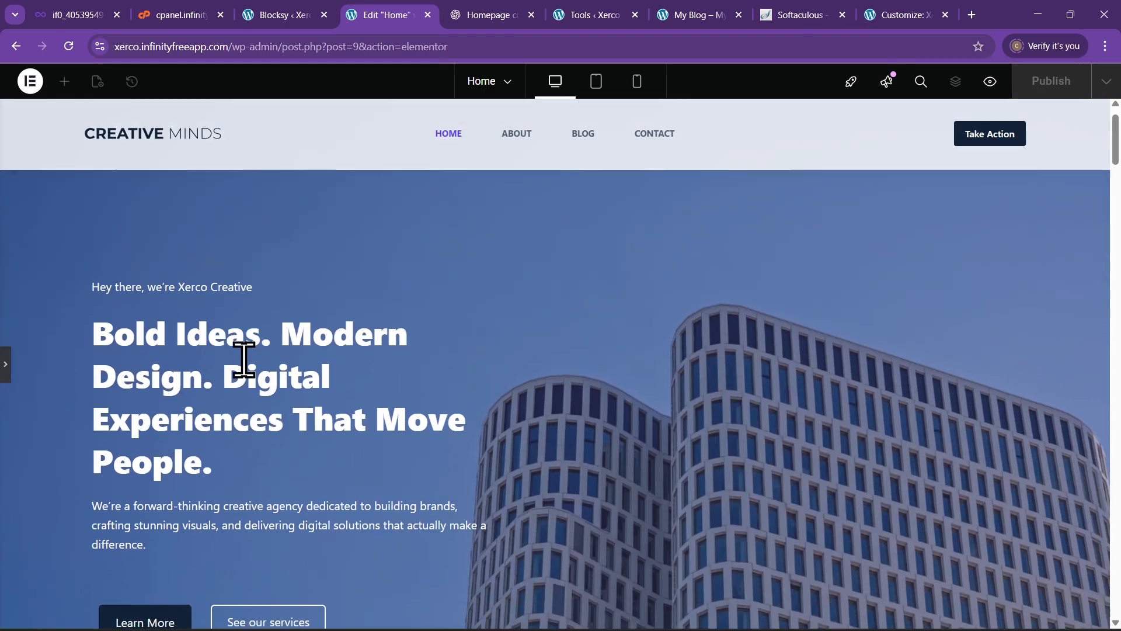
{"action": "scroll", "coordinate": [245, 374], "scroll_direction": "down", "scroll_amount": 2}
{"action": "scroll", "coordinate": [257, 390], "scroll_direction": "up", "scroll_amount": 5}
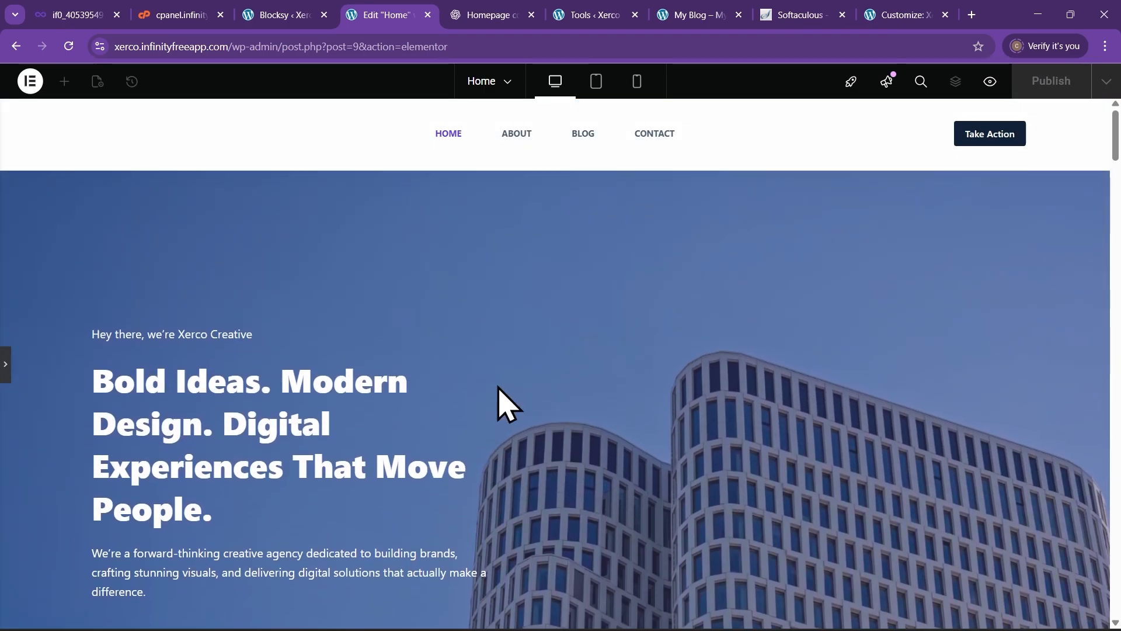
{"action": "left_click", "coordinate": [6, 364]}
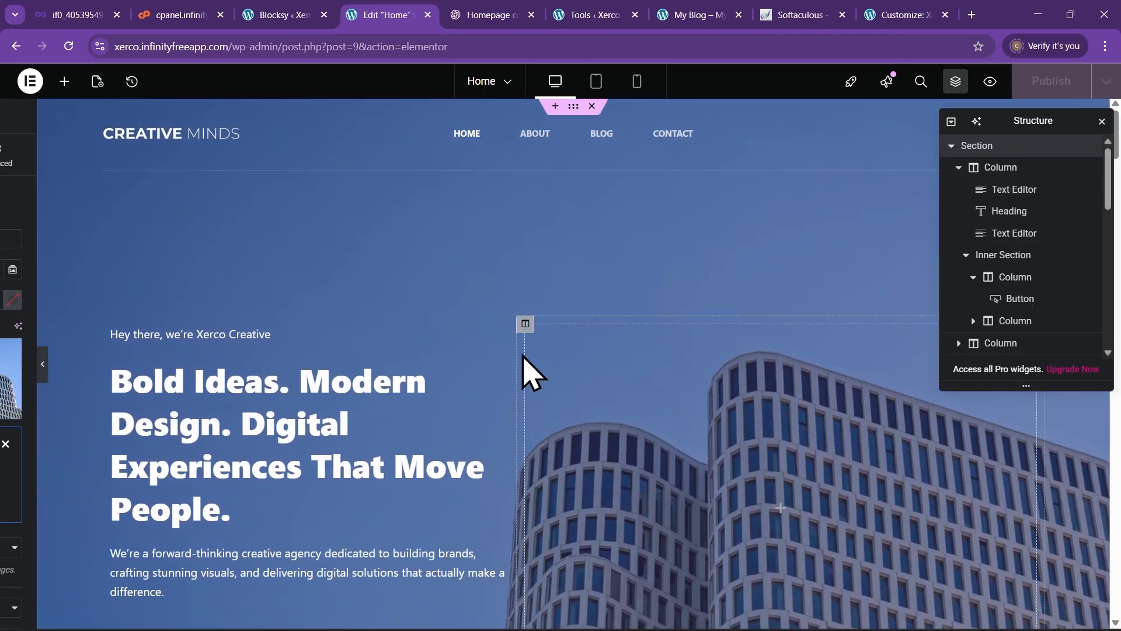
{"action": "scroll", "coordinate": [517, 274], "scroll_direction": "down", "scroll_amount": 3}
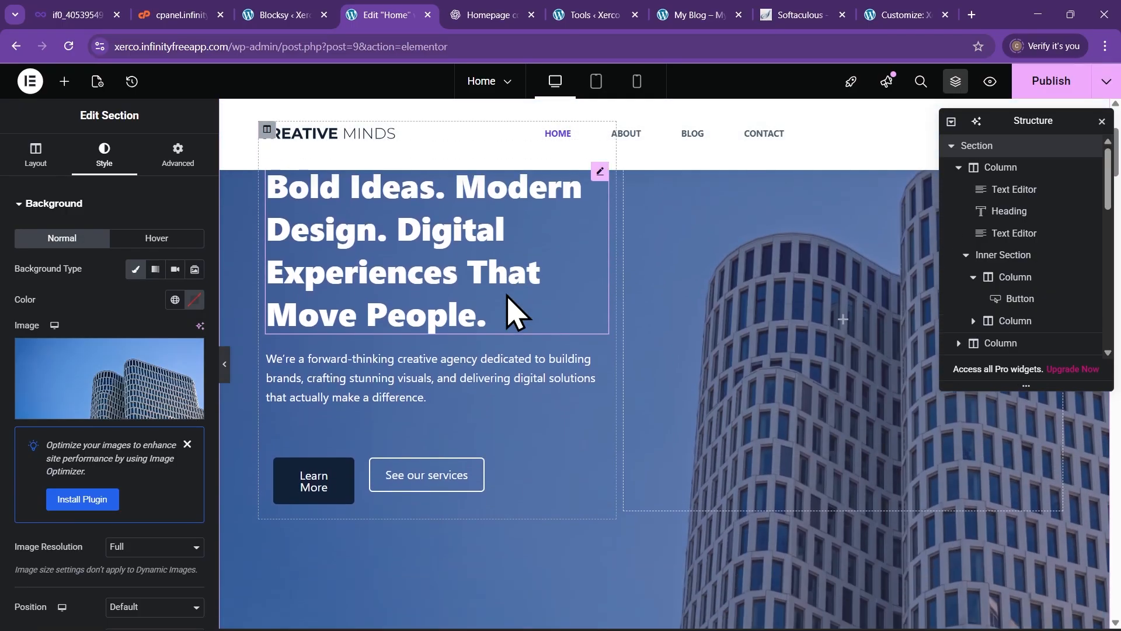
{"action": "scroll", "coordinate": [513, 325], "scroll_direction": "down", "scroll_amount": 8}
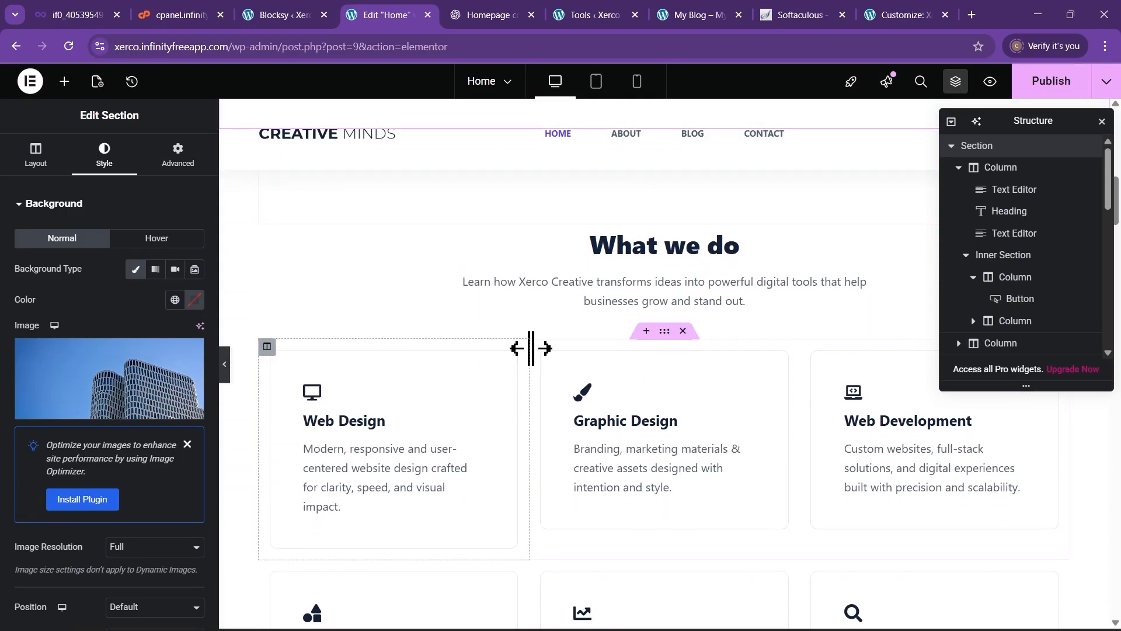
{"action": "scroll", "coordinate": [531, 348], "scroll_direction": "down", "scroll_amount": 2}
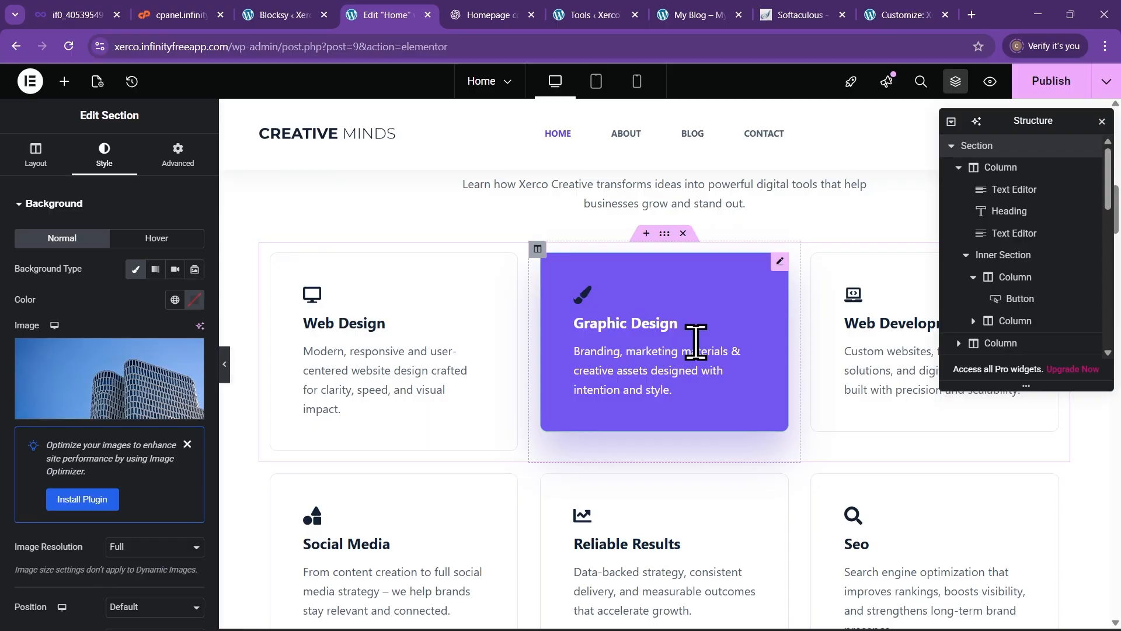
{"action": "scroll", "coordinate": [701, 374], "scroll_direction": "down", "scroll_amount": 3}
{"action": "scroll", "coordinate": [382, 374], "scroll_direction": "down", "scroll_amount": 2}
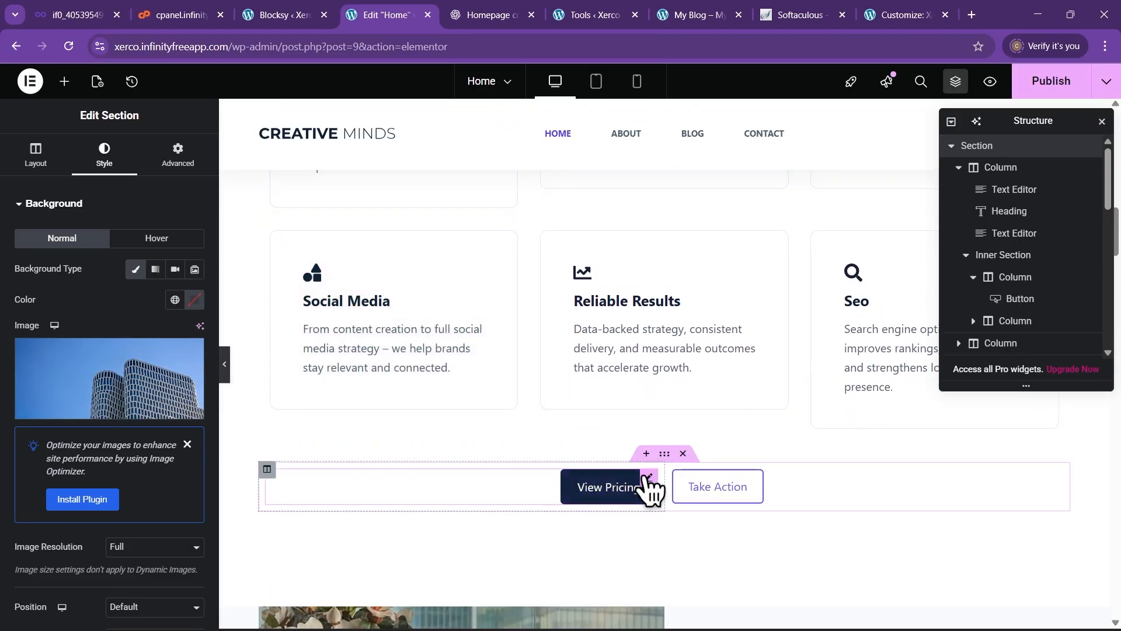
{"action": "scroll", "coordinate": [467, 444], "scroll_direction": "up", "scroll_amount": 3}
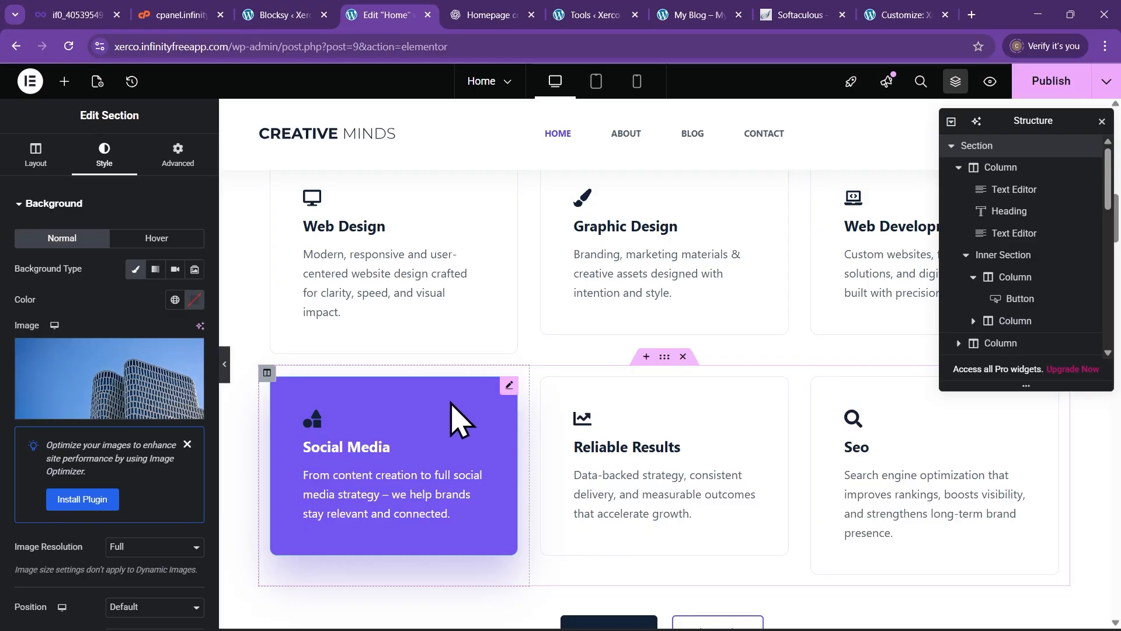
{"action": "right_click", "coordinate": [512, 386]}
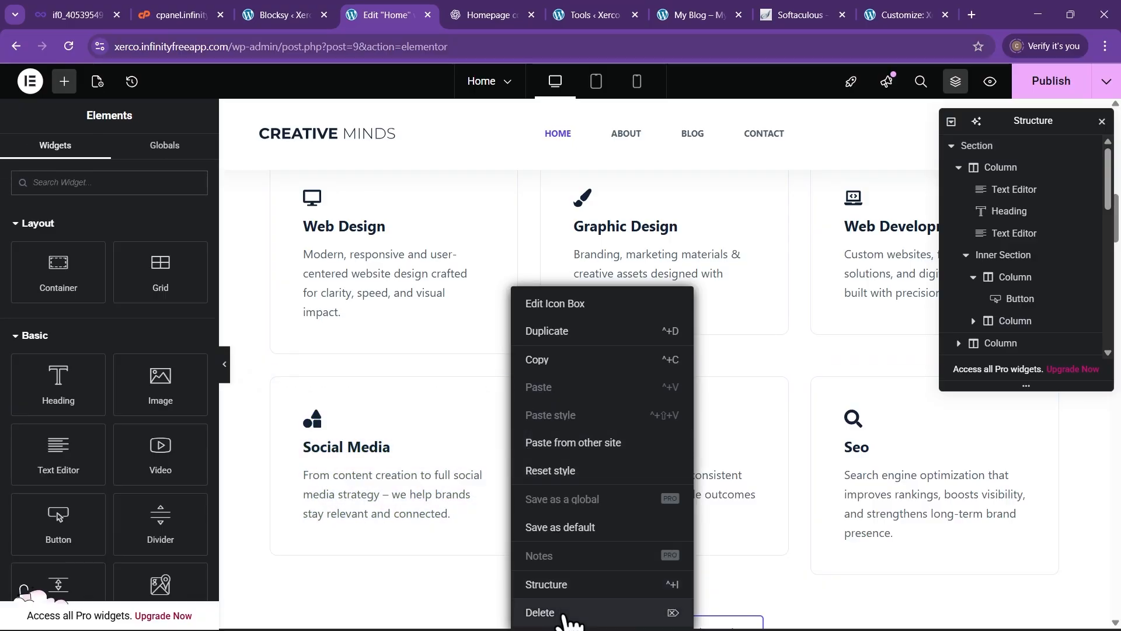
{"action": "left_click", "coordinate": [565, 614]}
{"action": "scroll", "coordinate": [386, 409], "scroll_direction": "down", "scroll_amount": 2}
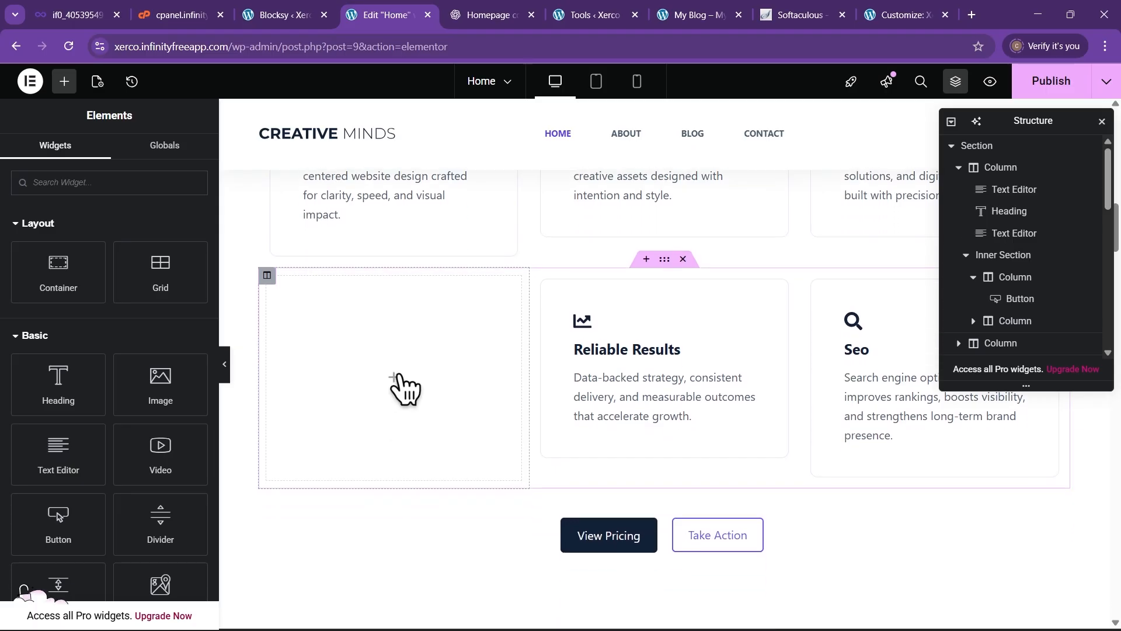
{"action": "key", "text": "ctrl+z"}
{"action": "scroll", "coordinate": [525, 444], "scroll_direction": "up", "scroll_amount": 10}
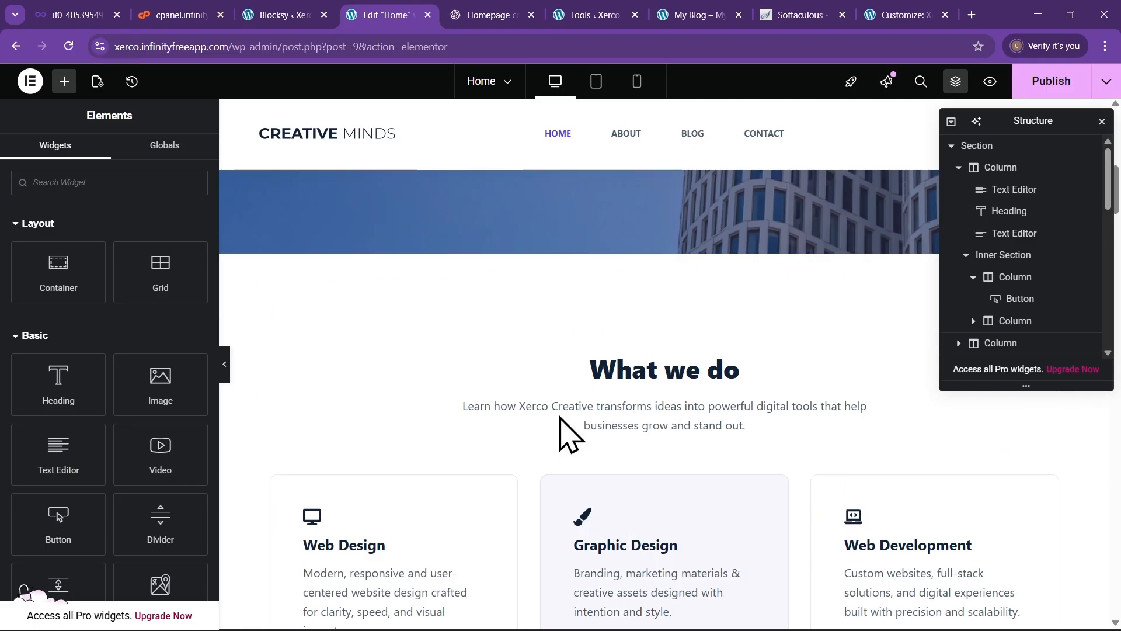
{"action": "scroll", "coordinate": [587, 490], "scroll_direction": "down", "scroll_amount": 8}
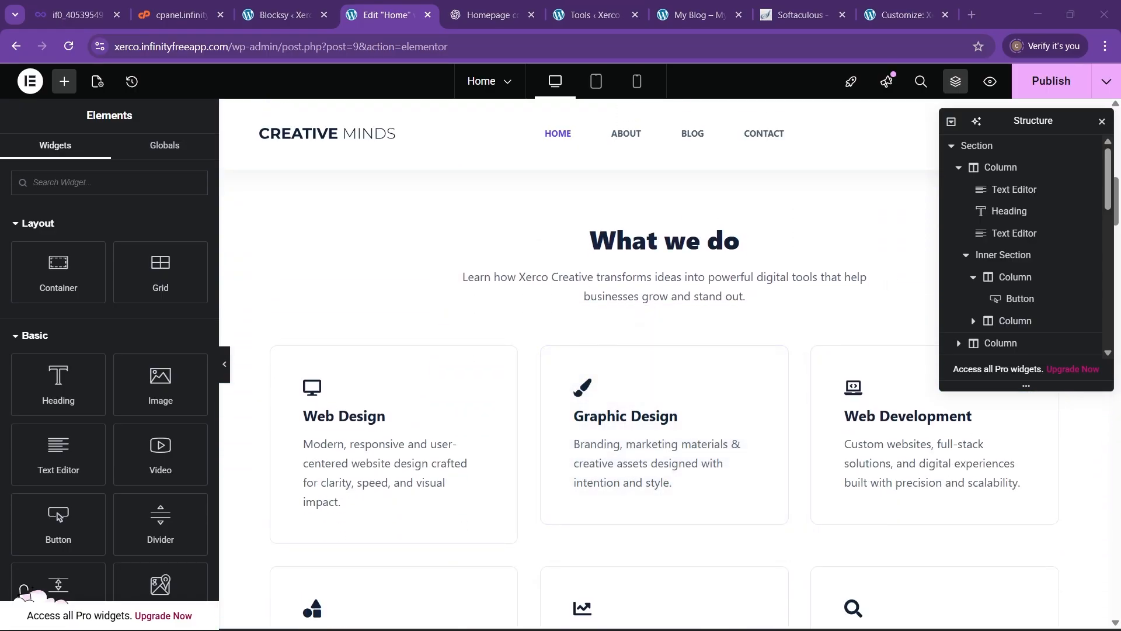
{"action": "scroll", "coordinate": [704, 497], "scroll_direction": "down", "scroll_amount": 6}
{"action": "scroll", "coordinate": [537, 458], "scroll_direction": "down", "scroll_amount": 6}
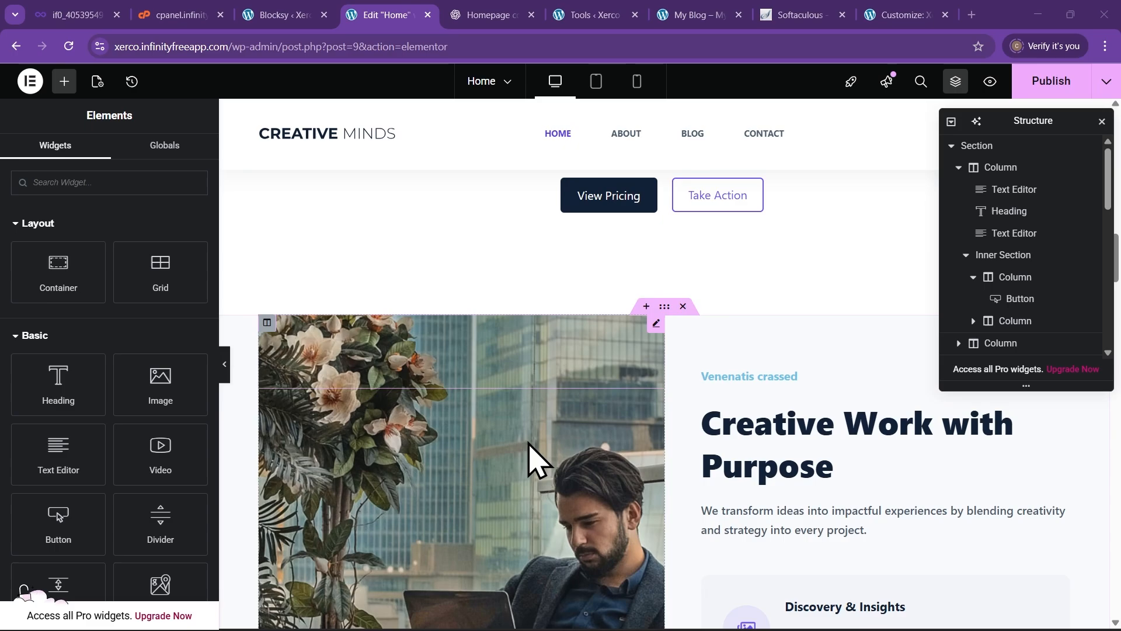
{"action": "scroll", "coordinate": [536, 449], "scroll_direction": "up", "scroll_amount": 3}
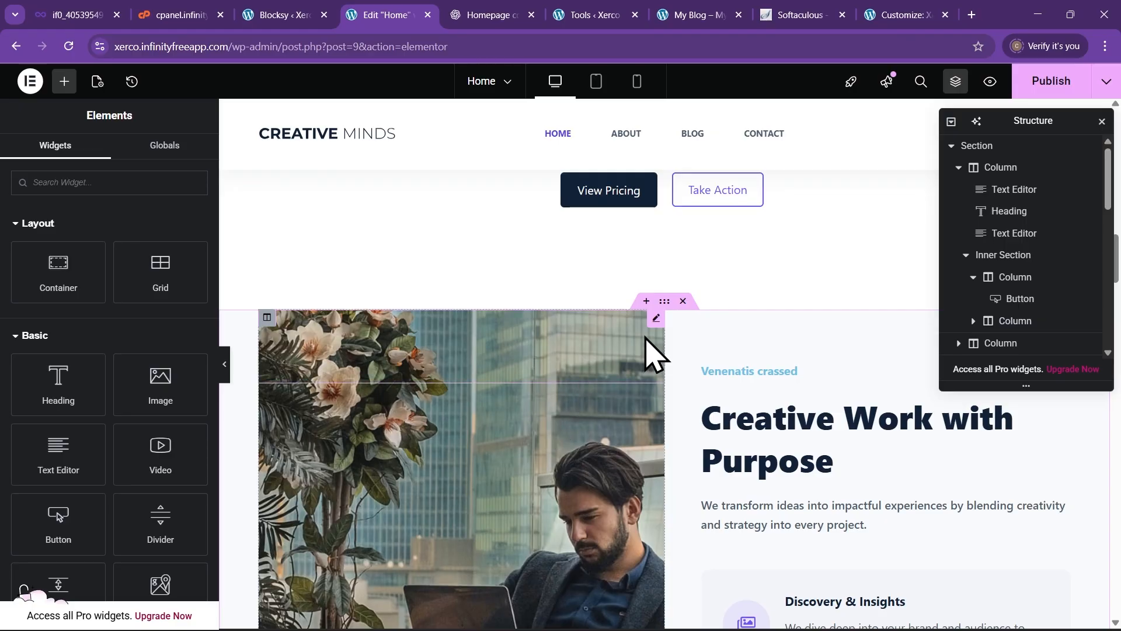
Open the about section photo column's Style > Background settings
{"action": "left_click", "coordinate": [656, 320]}
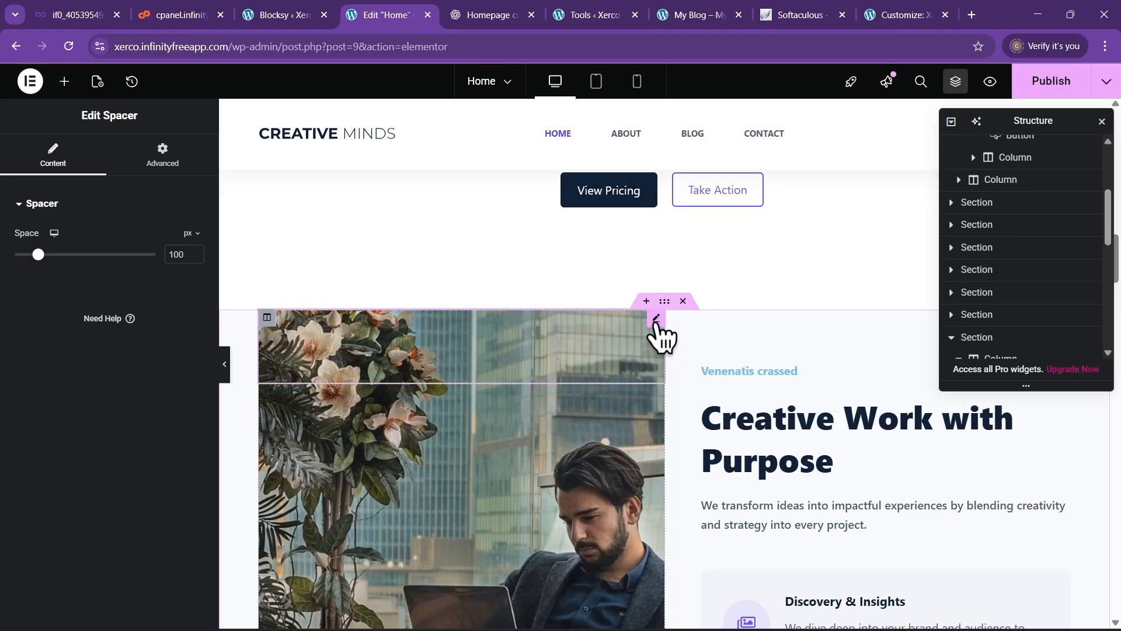
{"action": "right_click", "coordinate": [479, 446]}
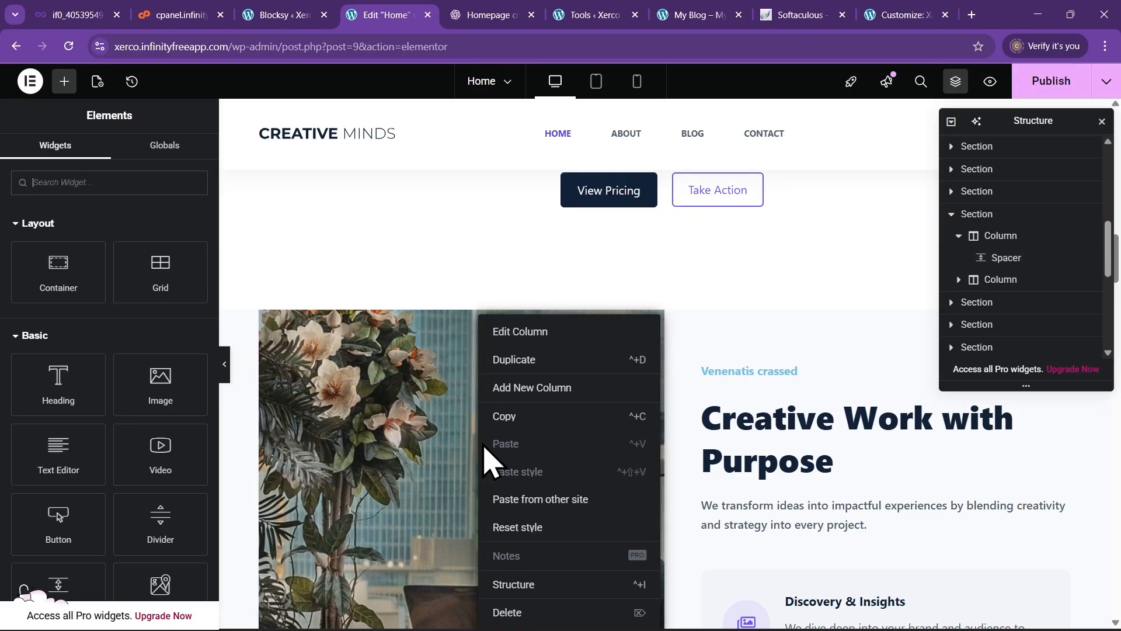
{"action": "left_click", "coordinate": [523, 337]}
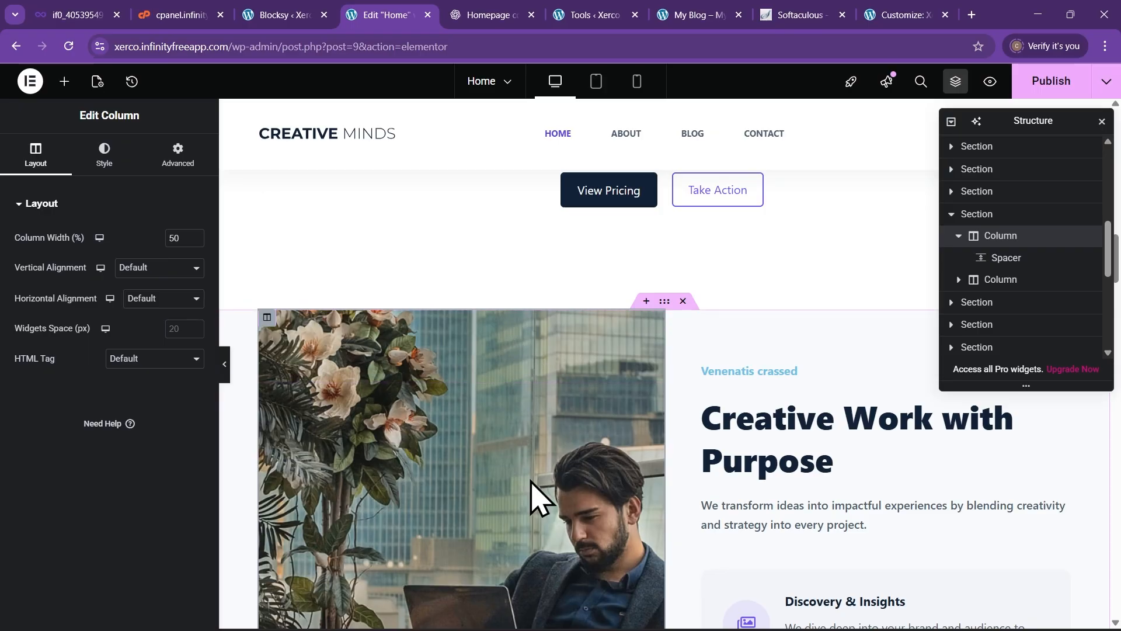
{"action": "left_click", "coordinate": [104, 157]}
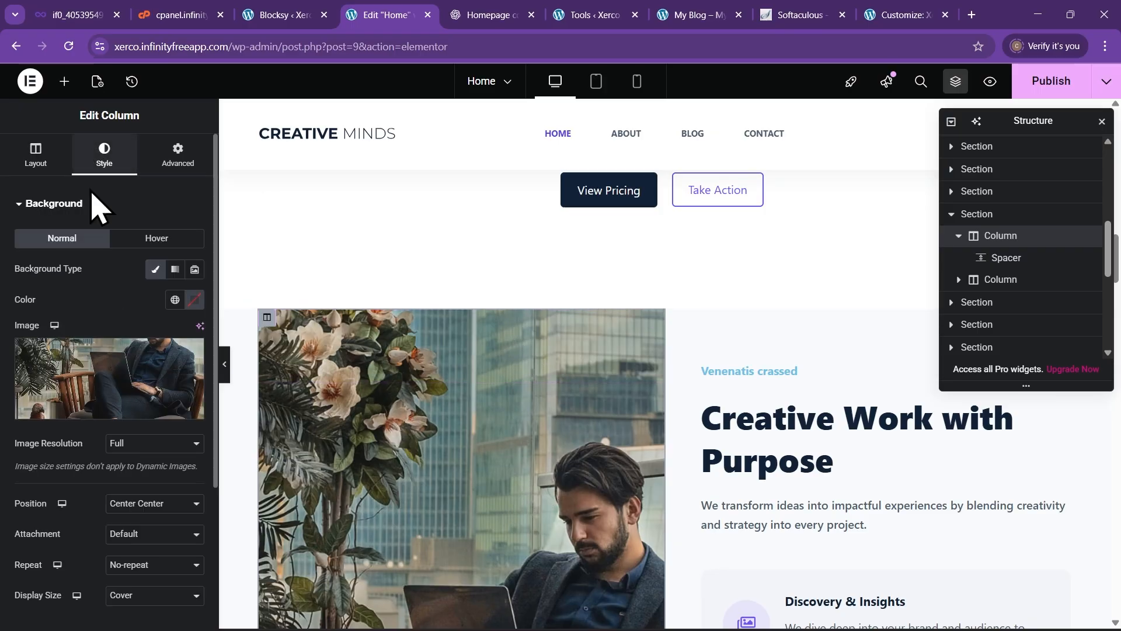
Set the column background to the daniel-korpai hand-holding-phone-over-laptop photo
{"action": "left_click", "coordinate": [99, 409]}
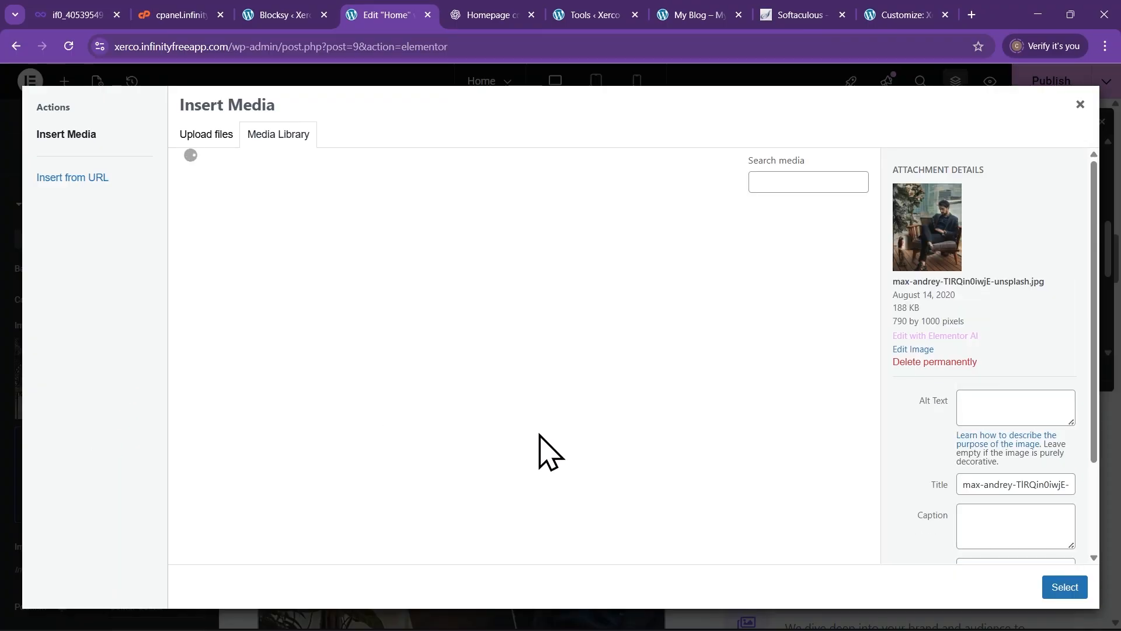
{"action": "scroll", "coordinate": [525, 440], "scroll_direction": "down", "scroll_amount": 2}
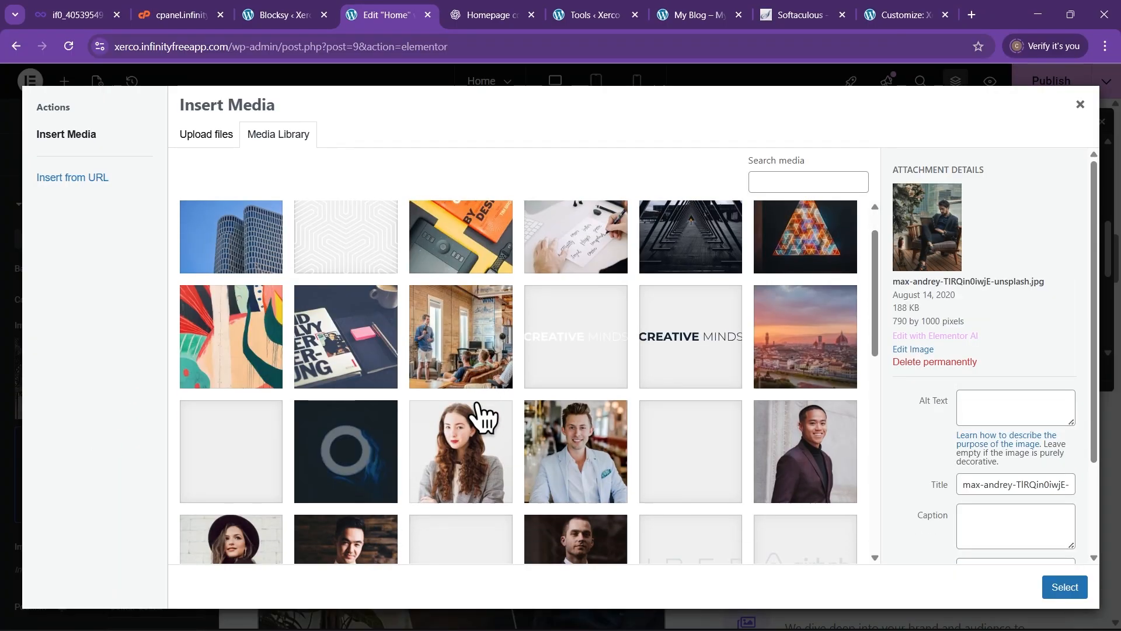
{"action": "scroll", "coordinate": [476, 411], "scroll_direction": "up", "scroll_amount": 1}
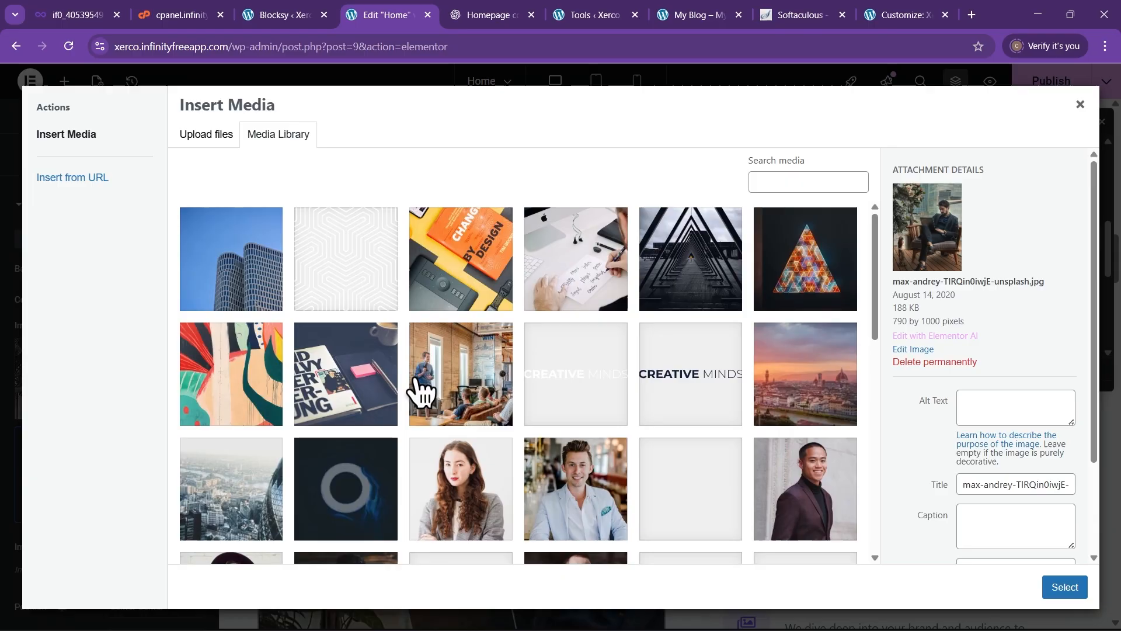
{"action": "scroll", "coordinate": [461, 385], "scroll_direction": "down", "scroll_amount": 8}
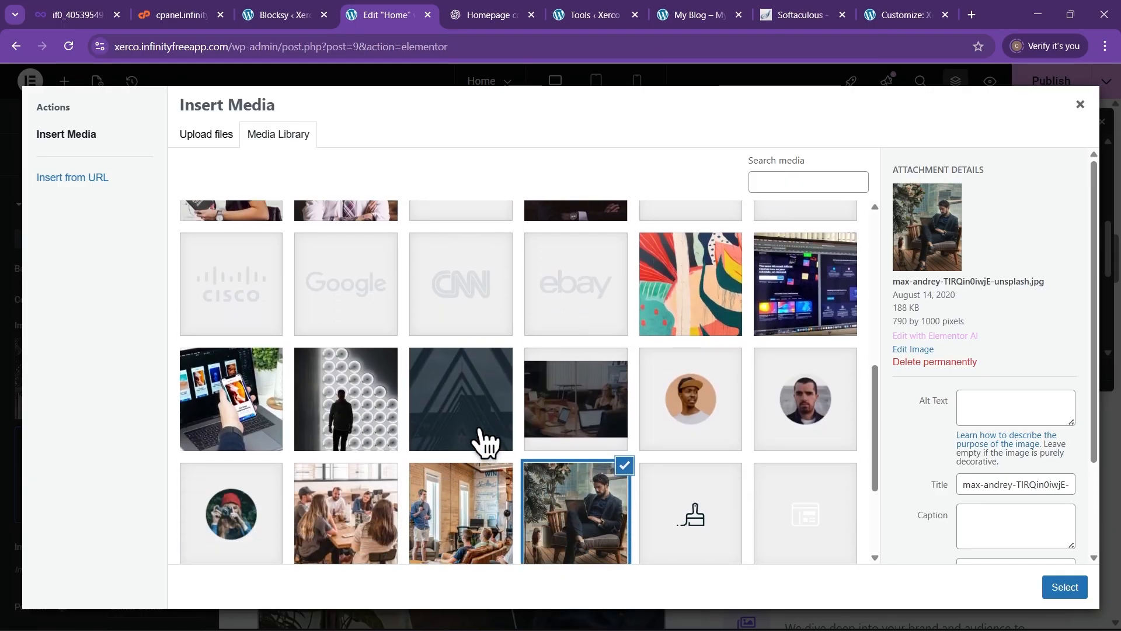
{"action": "scroll", "coordinate": [483, 444], "scroll_direction": "down", "scroll_amount": 5}
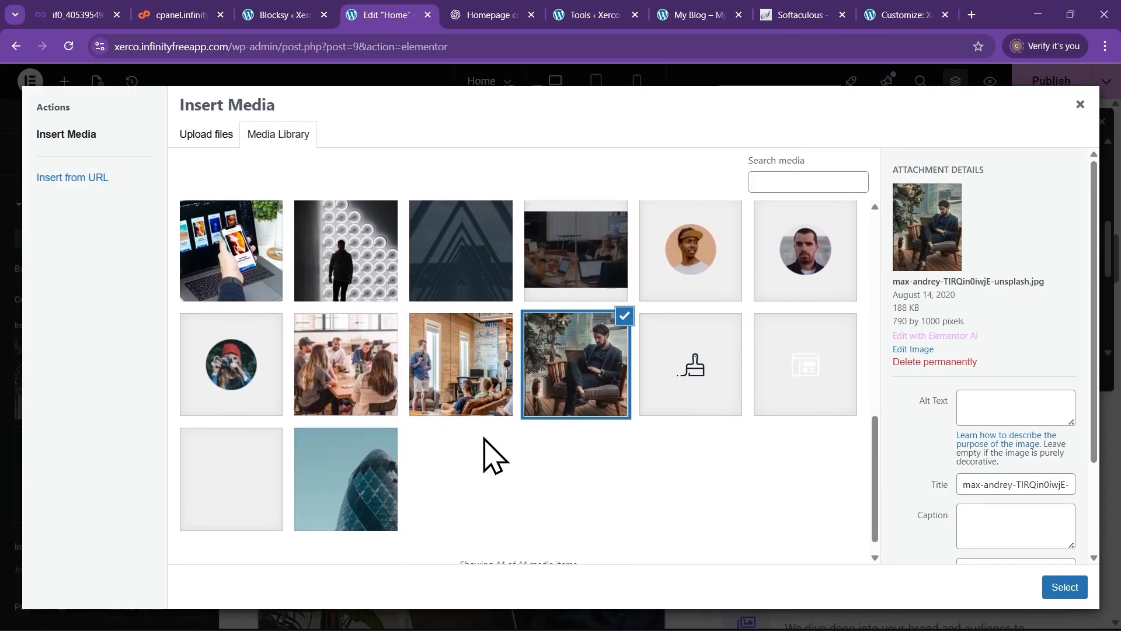
{"action": "scroll", "coordinate": [421, 475], "scroll_direction": "up", "scroll_amount": 5}
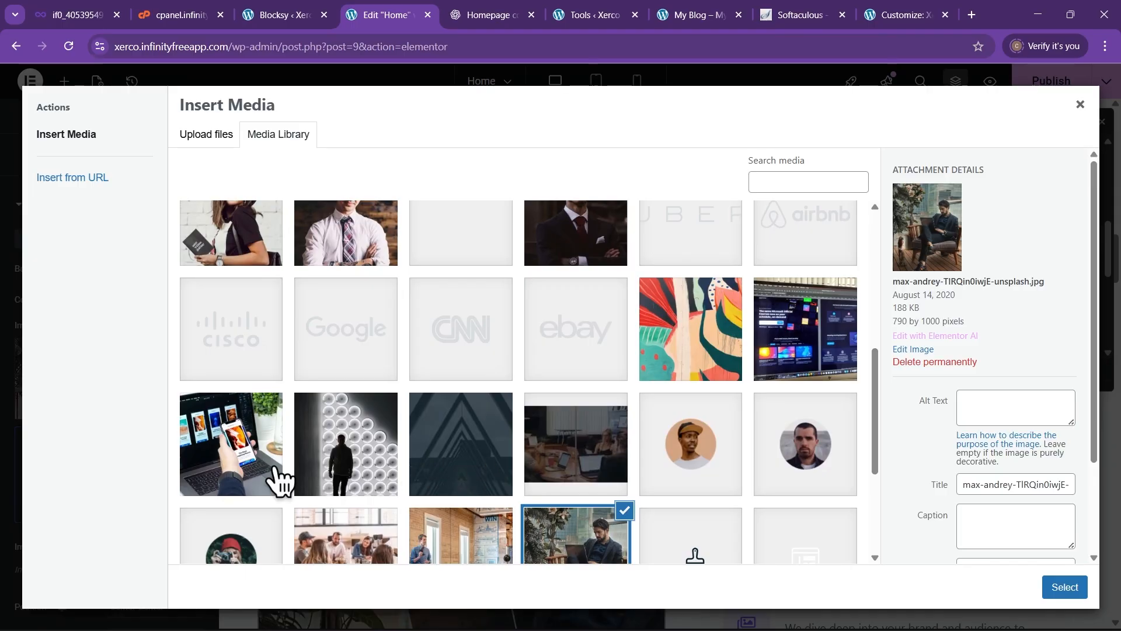
{"action": "left_click", "coordinate": [242, 449]}
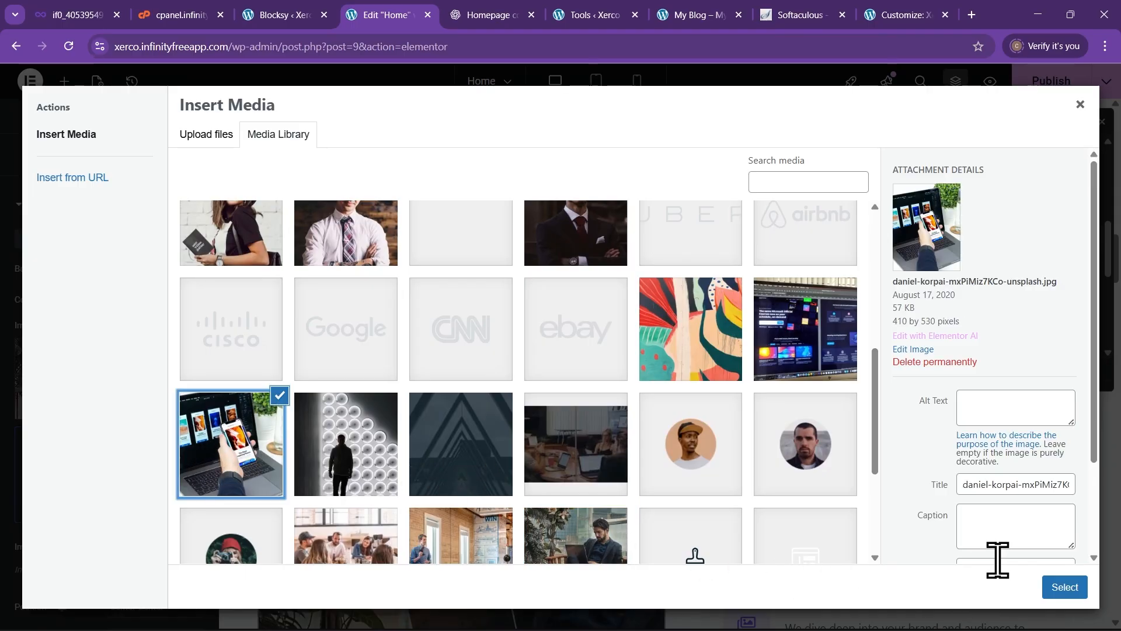
{"action": "left_click", "coordinate": [1062, 590]}
{"action": "scroll", "coordinate": [500, 389], "scroll_direction": "down", "scroll_amount": 5}
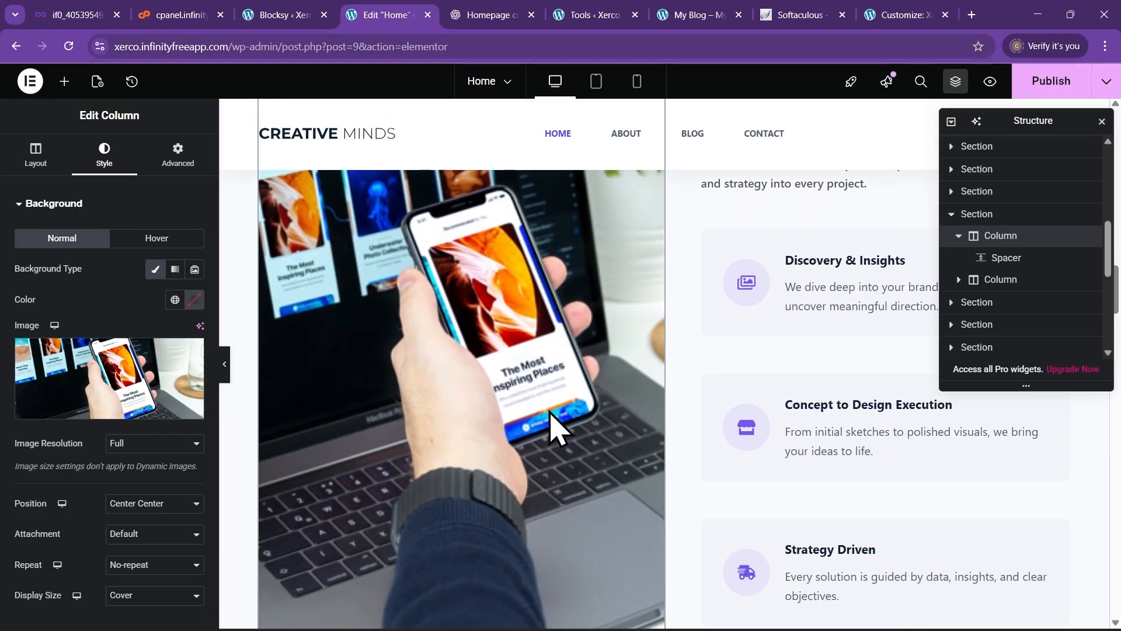
Review the new phone photo on the canvas, then edit the Discovery & Insights icon box
{"action": "scroll", "coordinate": [590, 471], "scroll_direction": "up", "scroll_amount": 4}
{"action": "scroll", "coordinate": [570, 467], "scroll_direction": "up", "scroll_amount": 4}
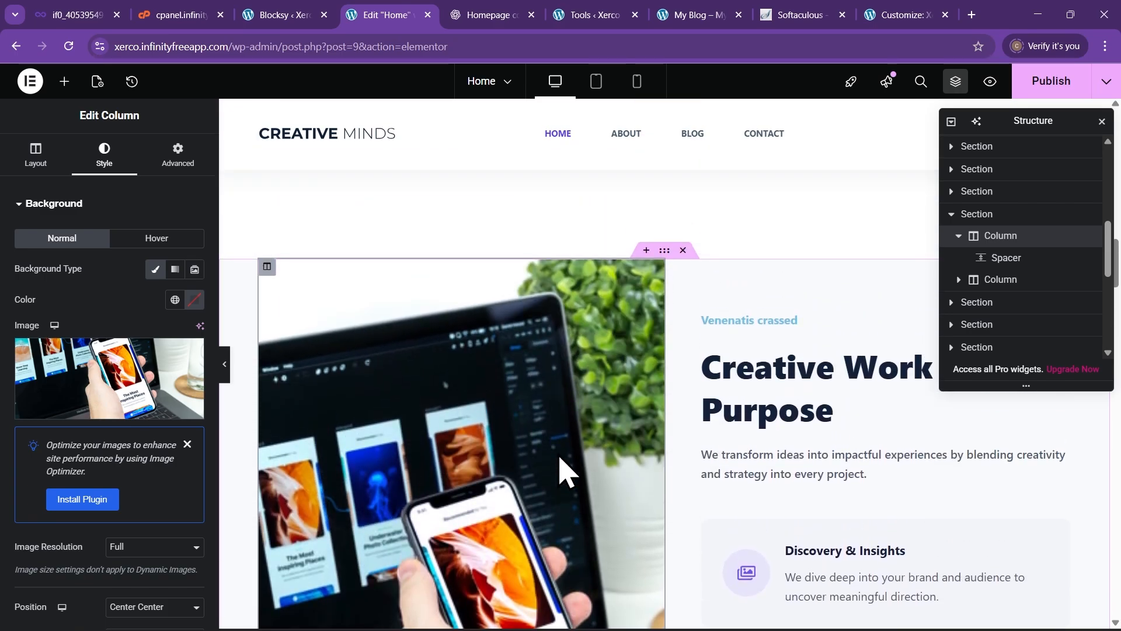
{"action": "scroll", "coordinate": [566, 468], "scroll_direction": "down", "scroll_amount": 2}
{"action": "scroll", "coordinate": [488, 420], "scroll_direction": "down", "scroll_amount": 3}
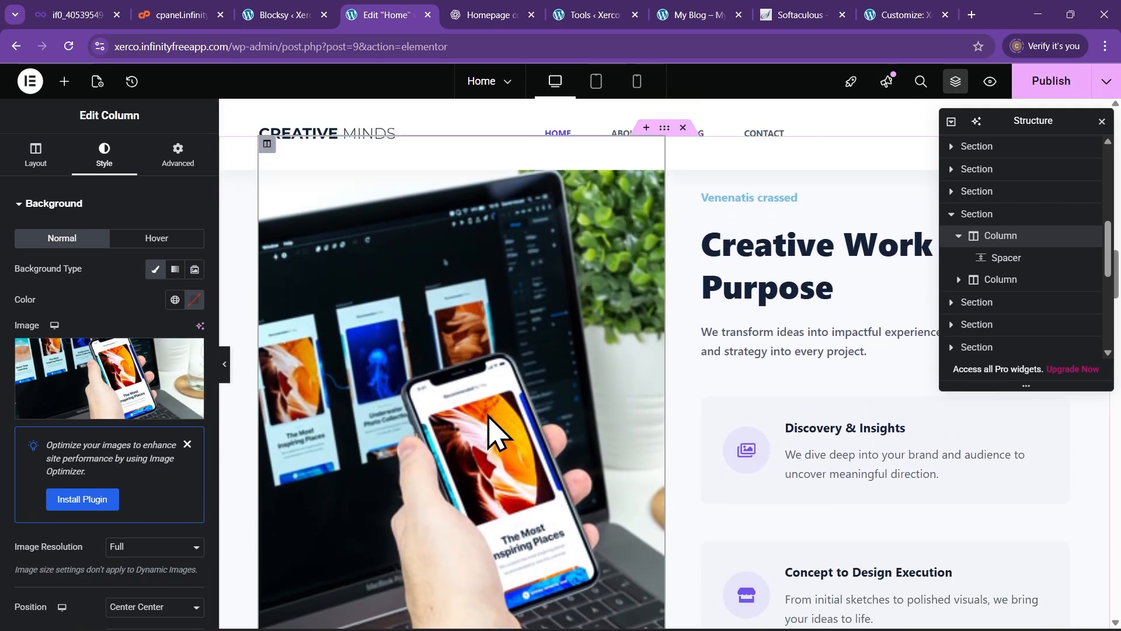
{"action": "scroll", "coordinate": [501, 438], "scroll_direction": "up", "scroll_amount": 4}
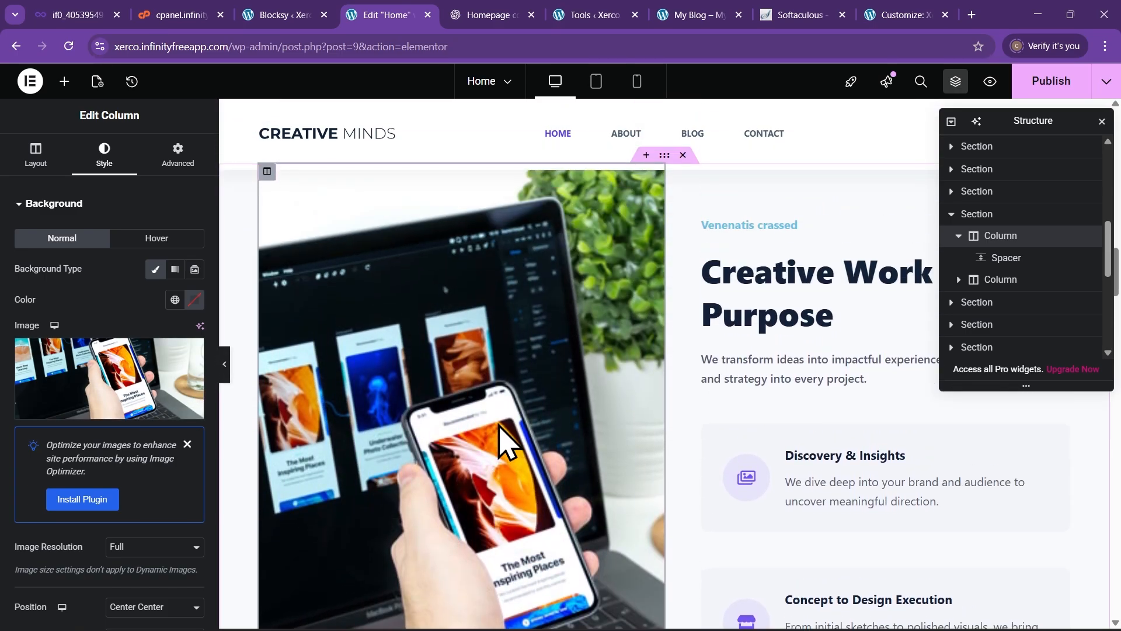
{"action": "scroll", "coordinate": [505, 451], "scroll_direction": "down", "scroll_amount": 1}
{"action": "scroll", "coordinate": [511, 451], "scroll_direction": "up", "scroll_amount": 1}
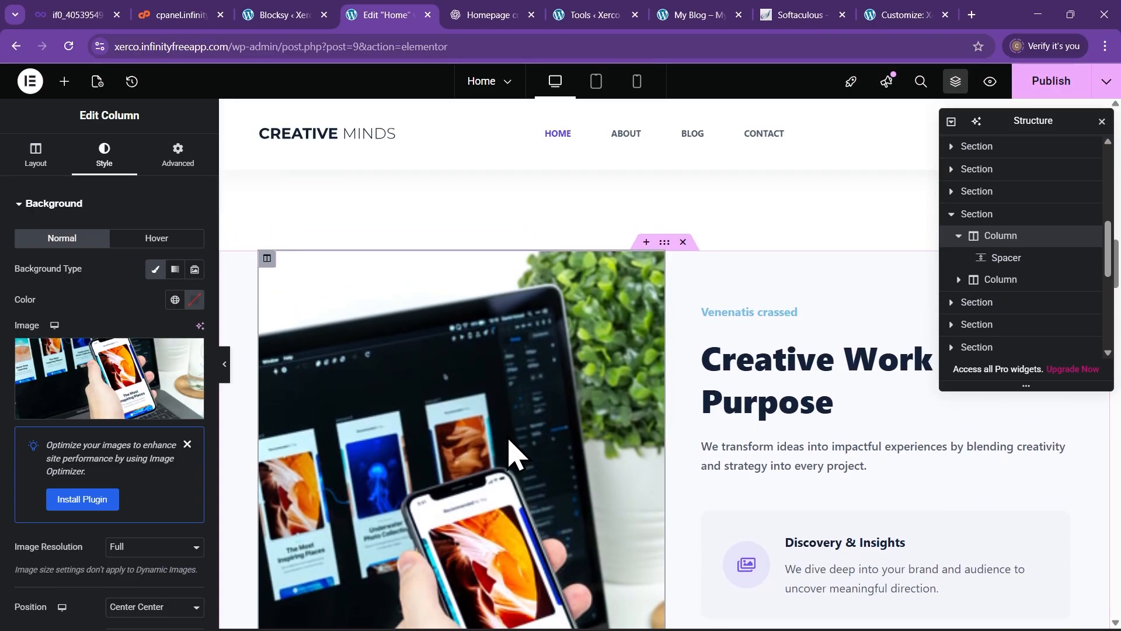
{"action": "scroll", "coordinate": [514, 455], "scroll_direction": "down", "scroll_amount": 4}
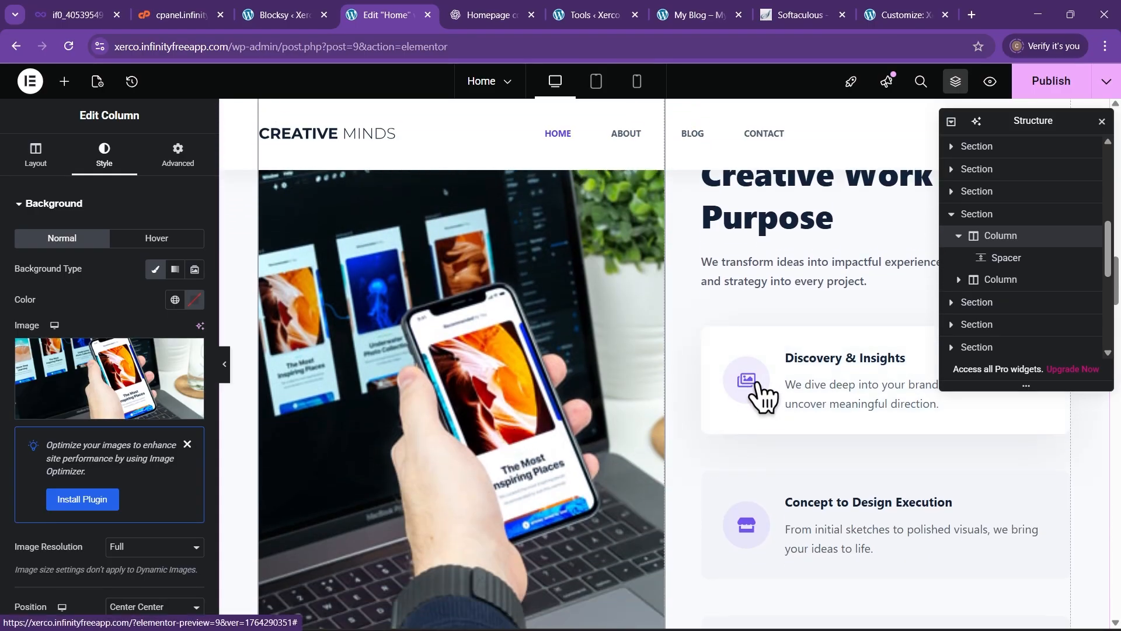
{"action": "scroll", "coordinate": [770, 413], "scroll_direction": "down", "scroll_amount": 2}
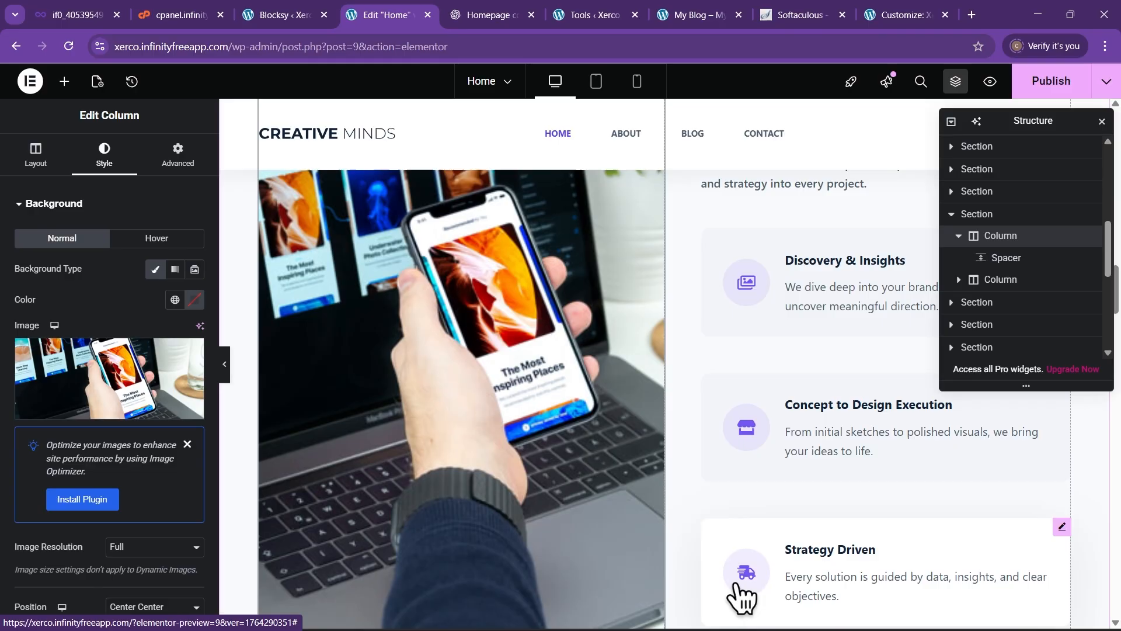
{"action": "scroll", "coordinate": [748, 443], "scroll_direction": "up", "scroll_amount": 1}
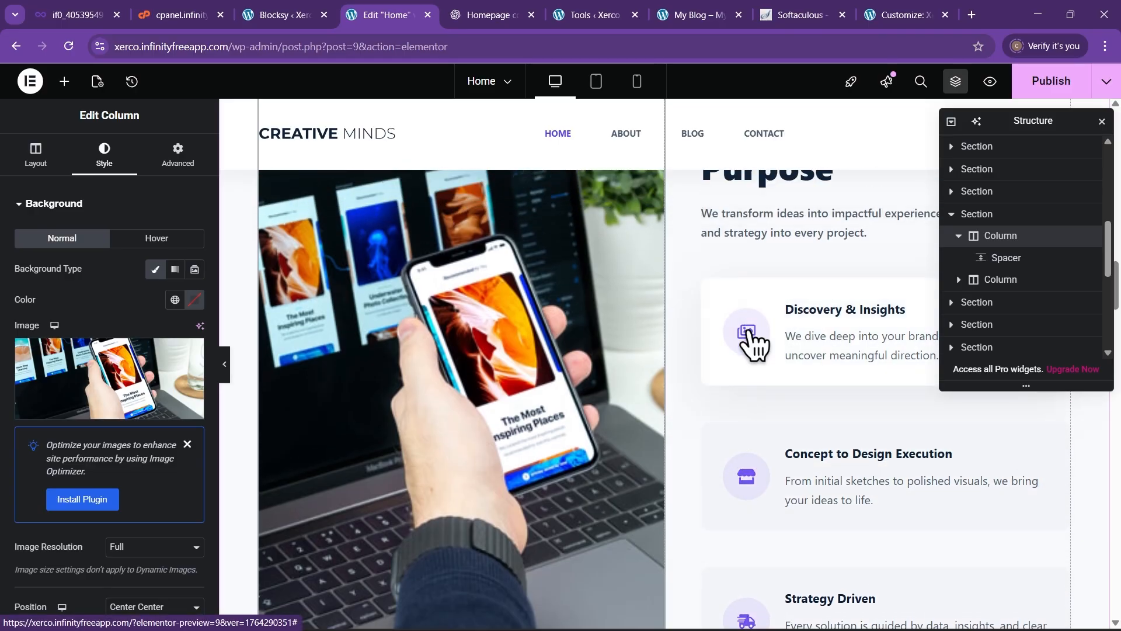
{"action": "scroll", "coordinate": [750, 341], "scroll_direction": "down", "scroll_amount": 4}
{"action": "scroll", "coordinate": [744, 334], "scroll_direction": "up", "scroll_amount": 4}
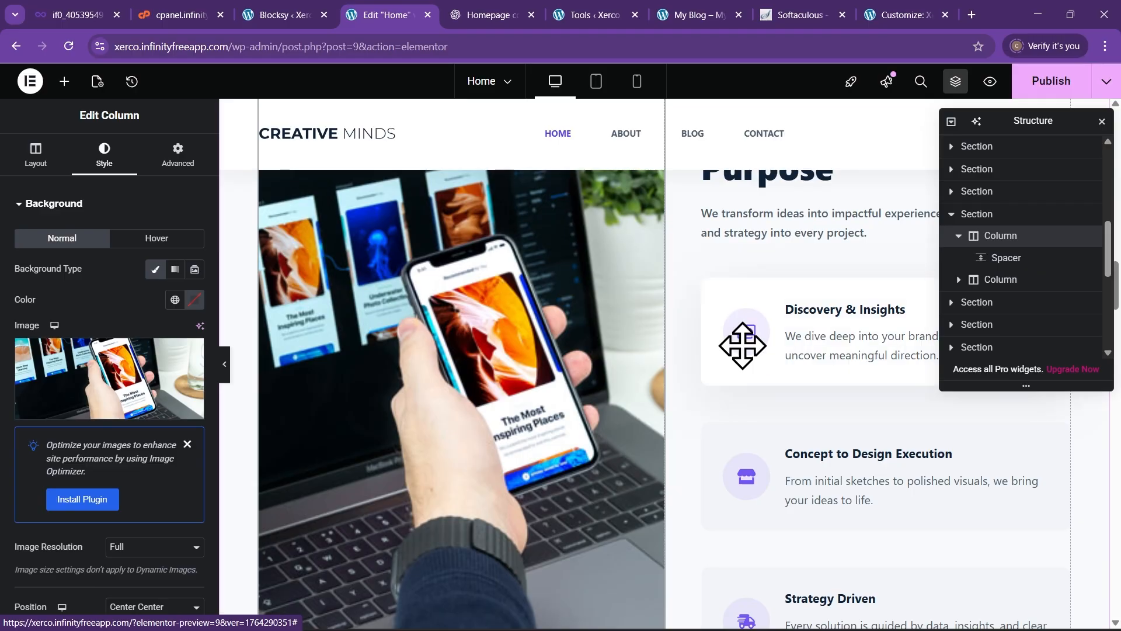
{"action": "left_click", "coordinate": [810, 338]}
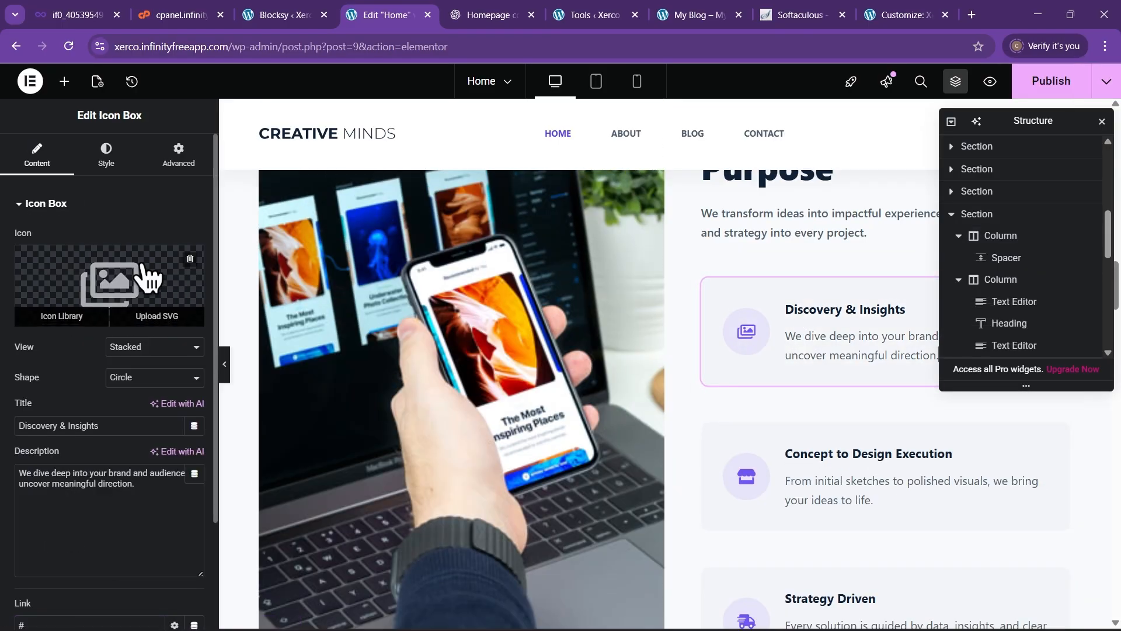
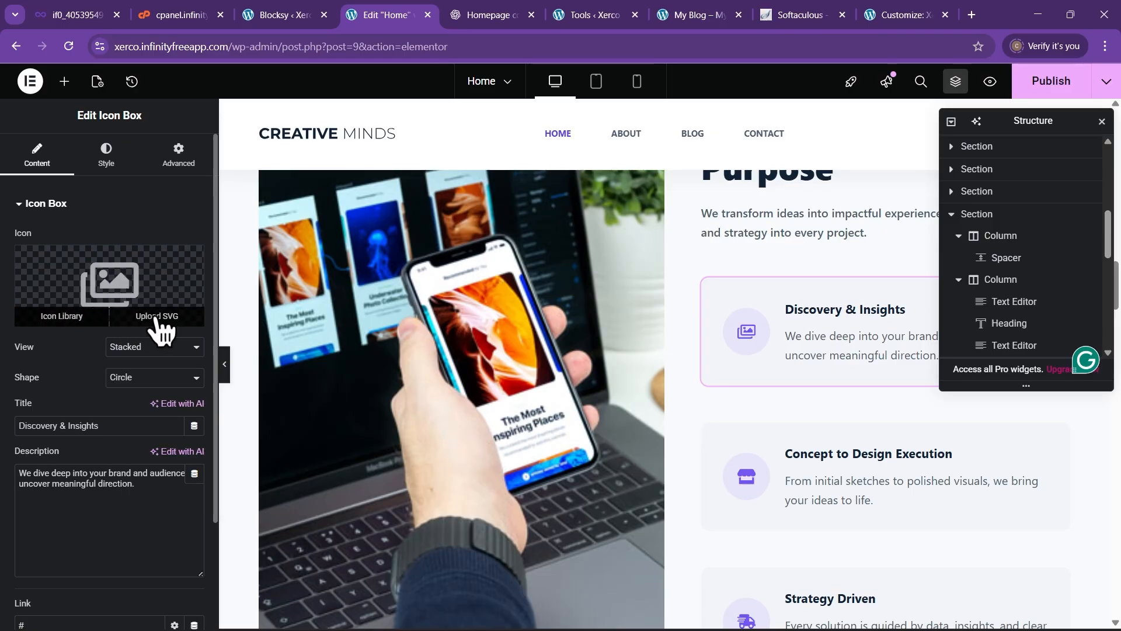
Swap the Discovery & Insights icon for the Lightbulb icon from the Icon Library
{"action": "left_click", "coordinate": [66, 317]}
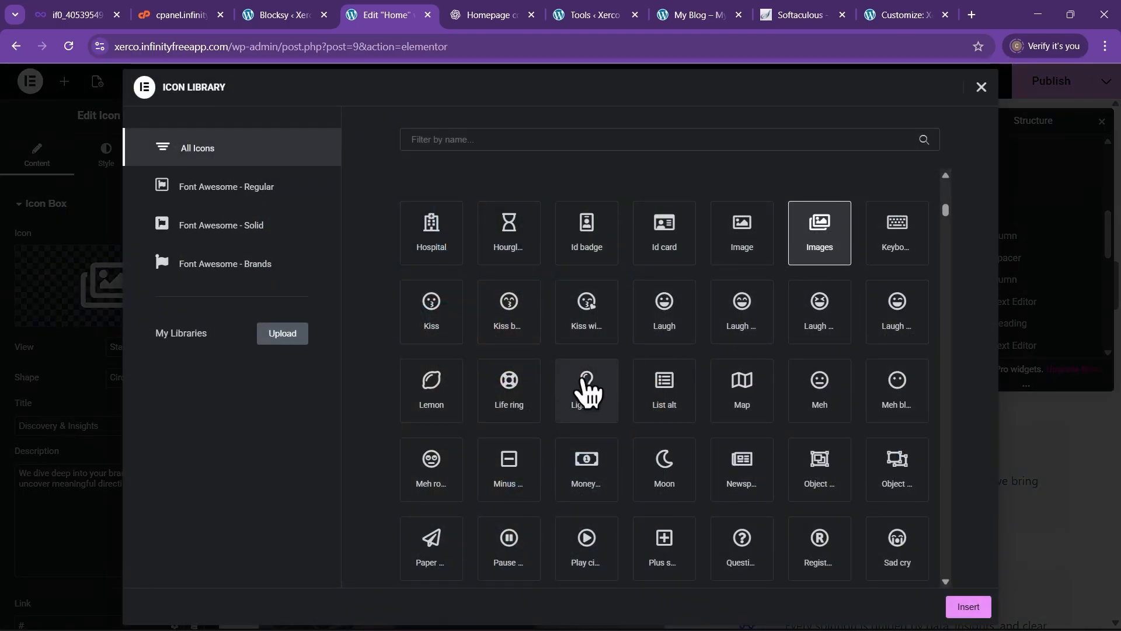
{"action": "left_click", "coordinate": [585, 382]}
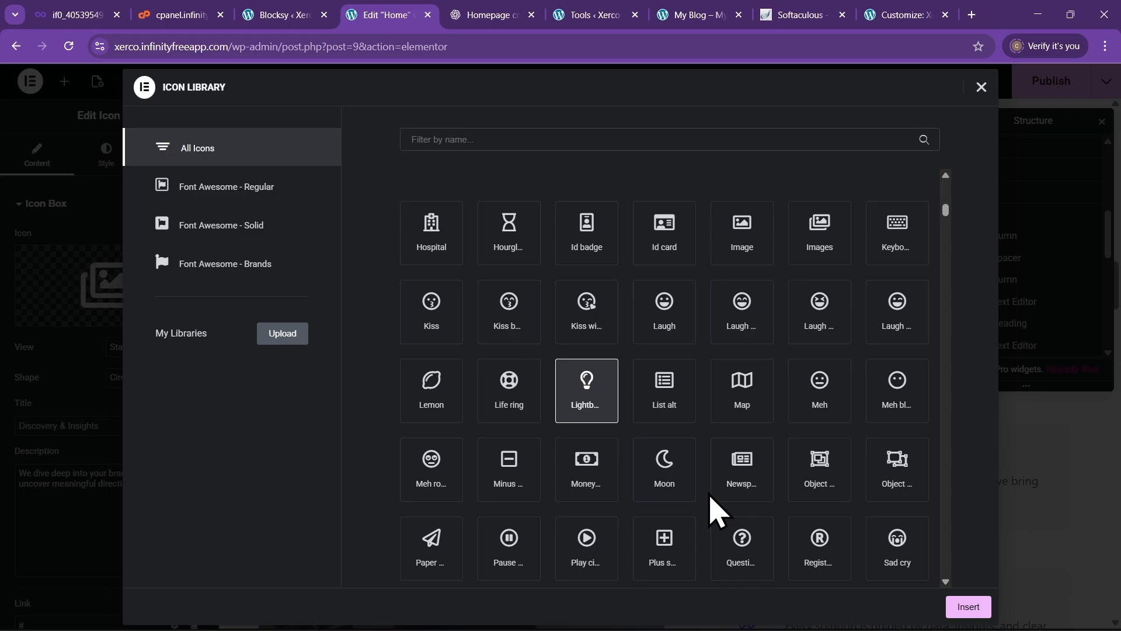
{"action": "left_click", "coordinate": [968, 608]}
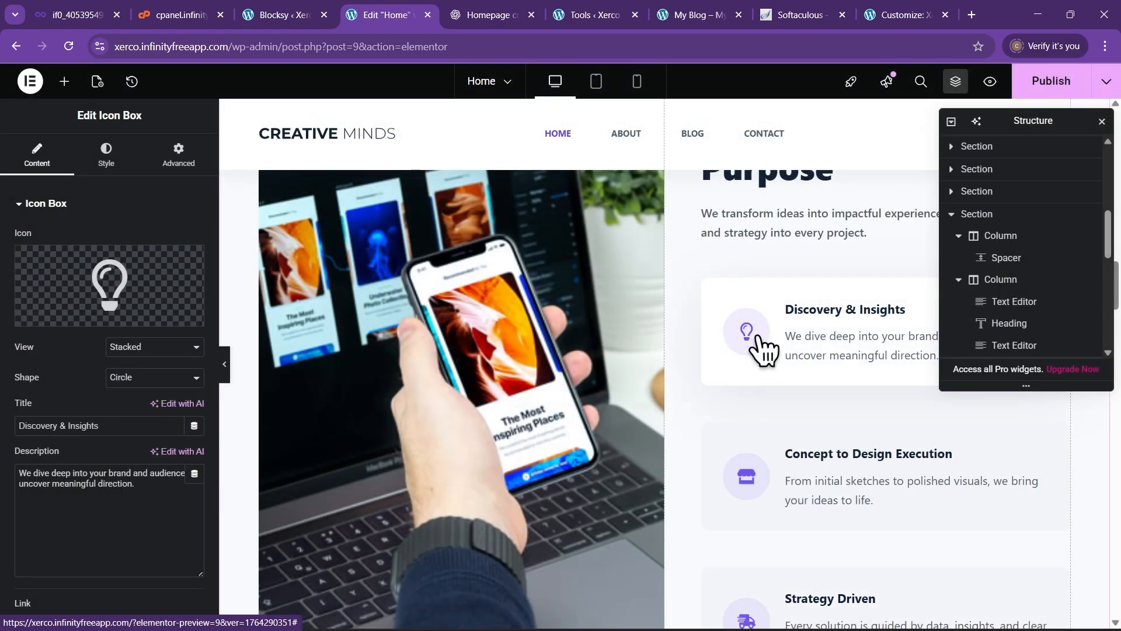
{"action": "scroll", "coordinate": [777, 379], "scroll_direction": "down", "scroll_amount": 3}
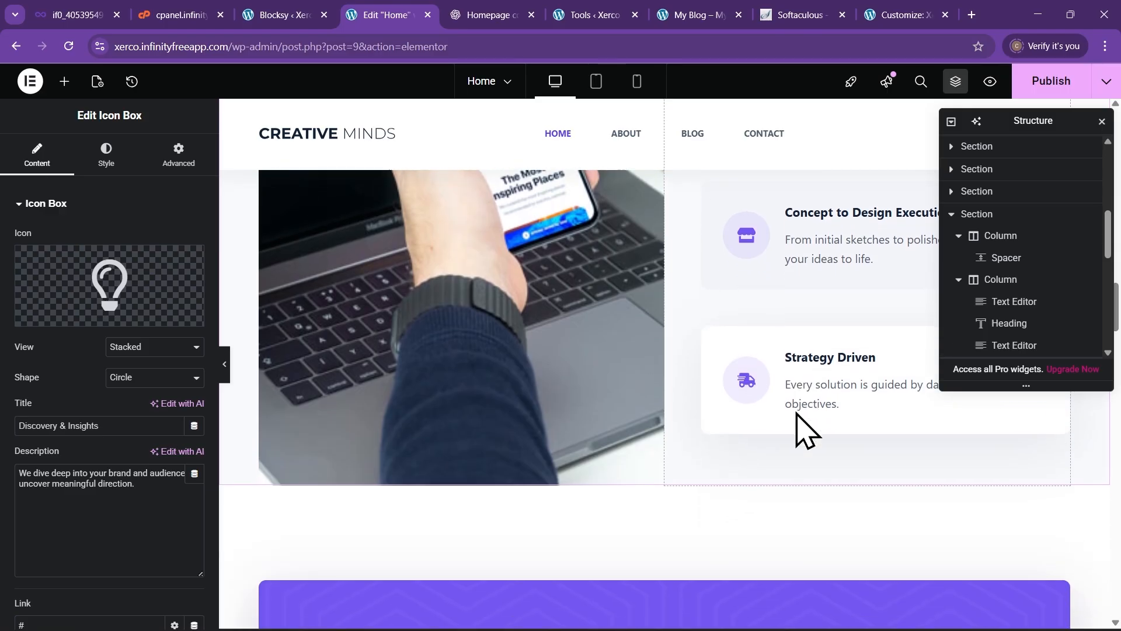
{"action": "scroll", "coordinate": [803, 426], "scroll_direction": "down", "scroll_amount": 9}
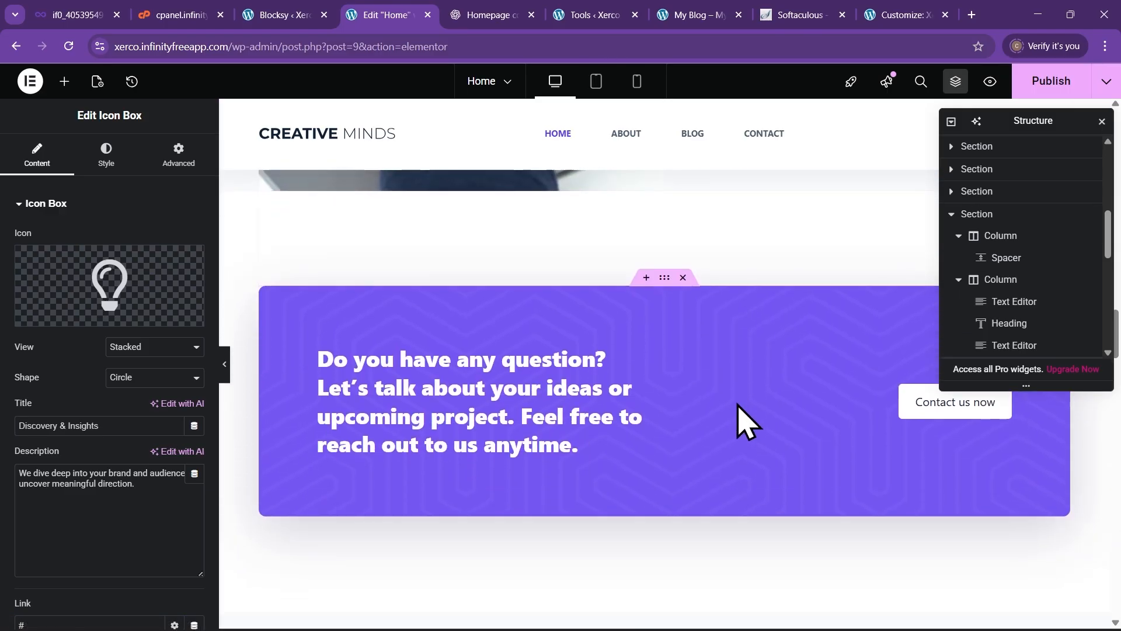
{"action": "scroll", "coordinate": [725, 418], "scroll_direction": "down", "scroll_amount": 9}
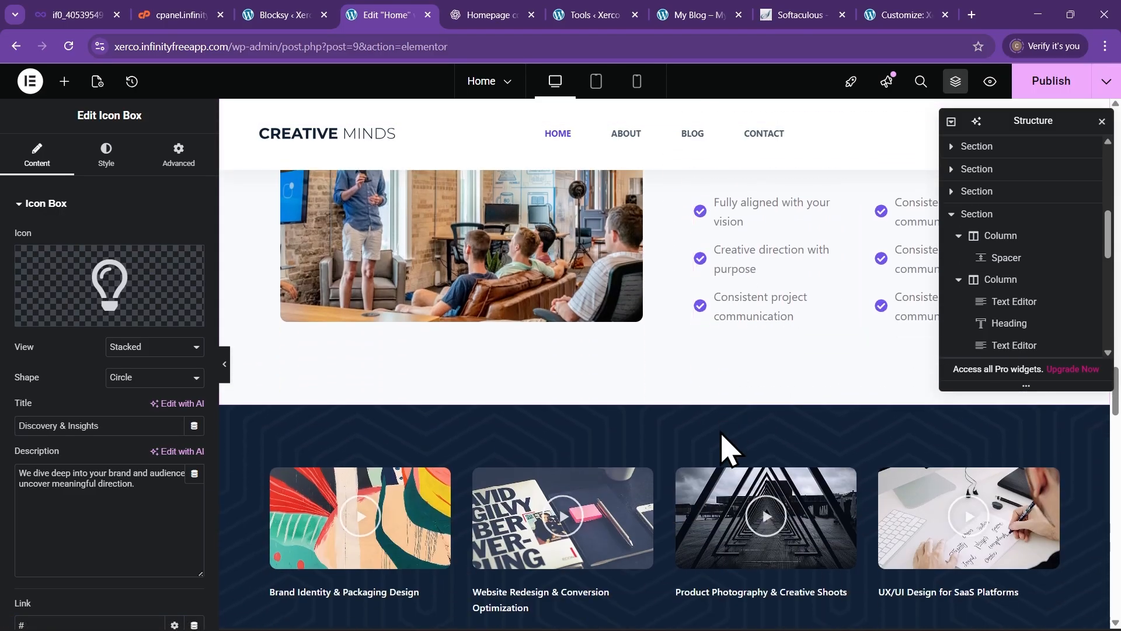
{"action": "scroll", "coordinate": [725, 446], "scroll_direction": "up", "scroll_amount": 18}
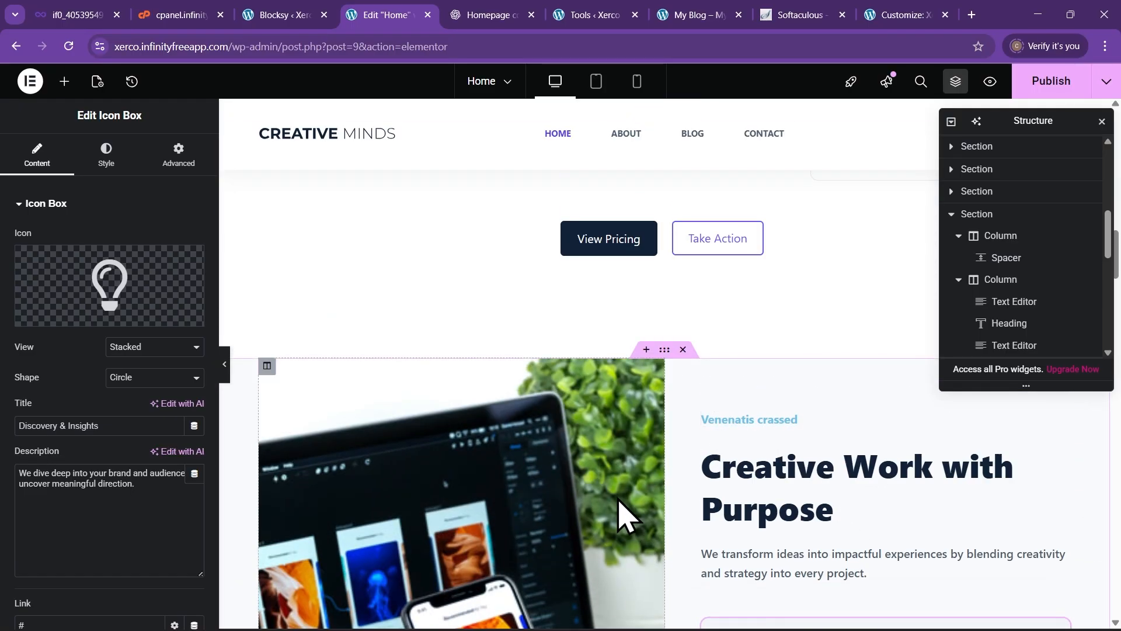
{"action": "scroll", "coordinate": [671, 534], "scroll_direction": "up", "scroll_amount": 3}
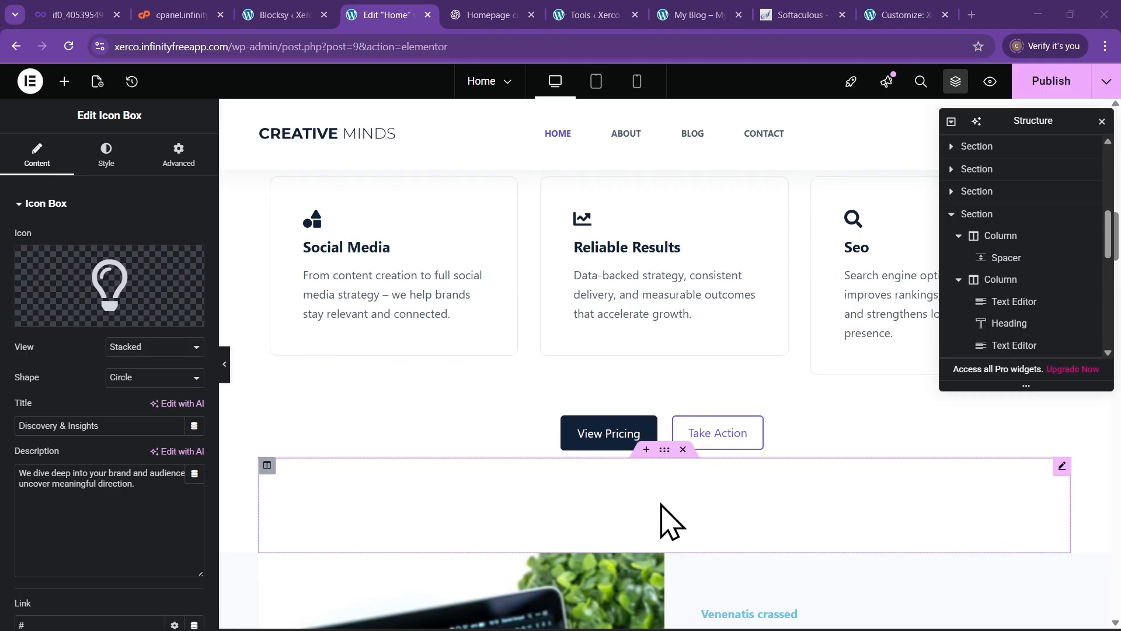
{"action": "scroll", "coordinate": [511, 444], "scroll_direction": "down", "scroll_amount": 3}
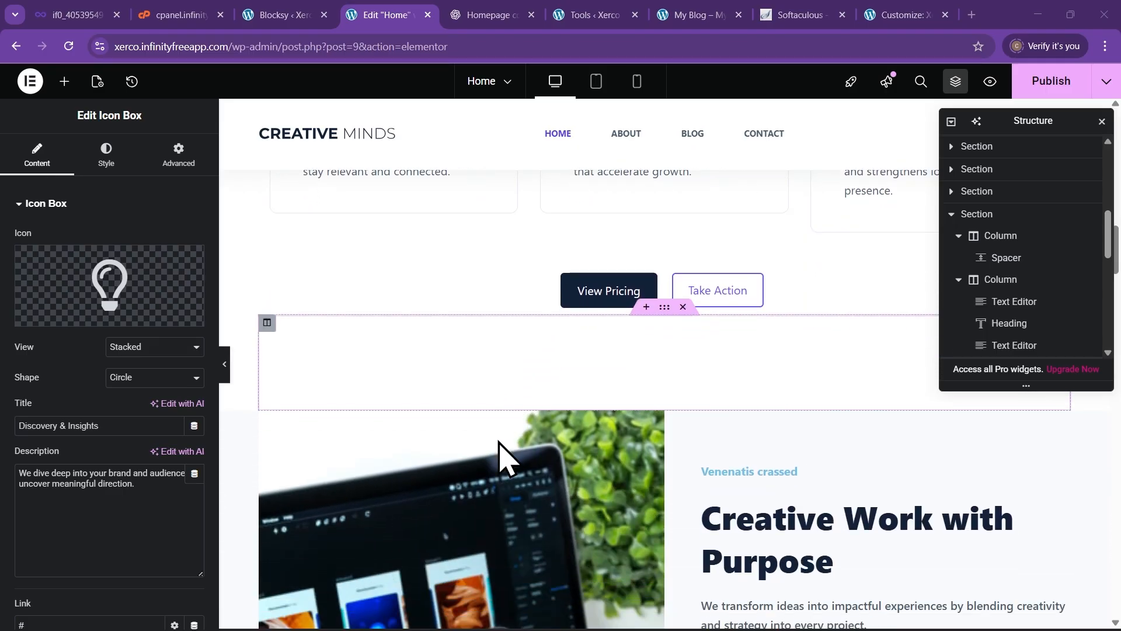
{"action": "scroll", "coordinate": [538, 475], "scroll_direction": "down", "scroll_amount": 2}
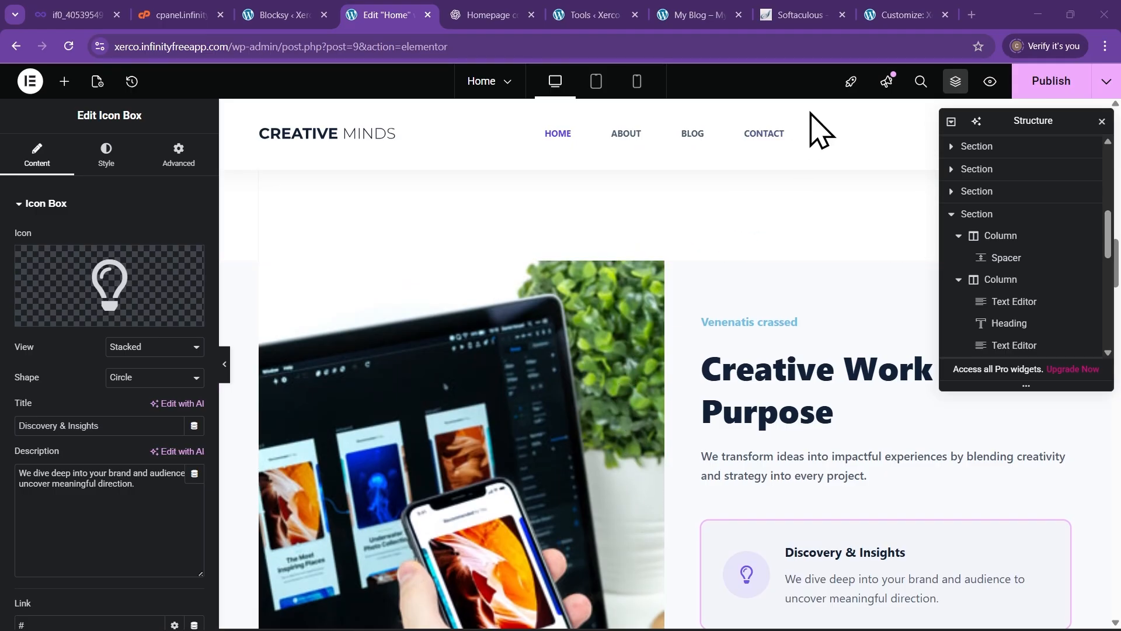
Load xerco.infinityfreeapp.com in a new tab and go to the admin Dashboard
{"action": "left_click", "coordinate": [971, 16]}
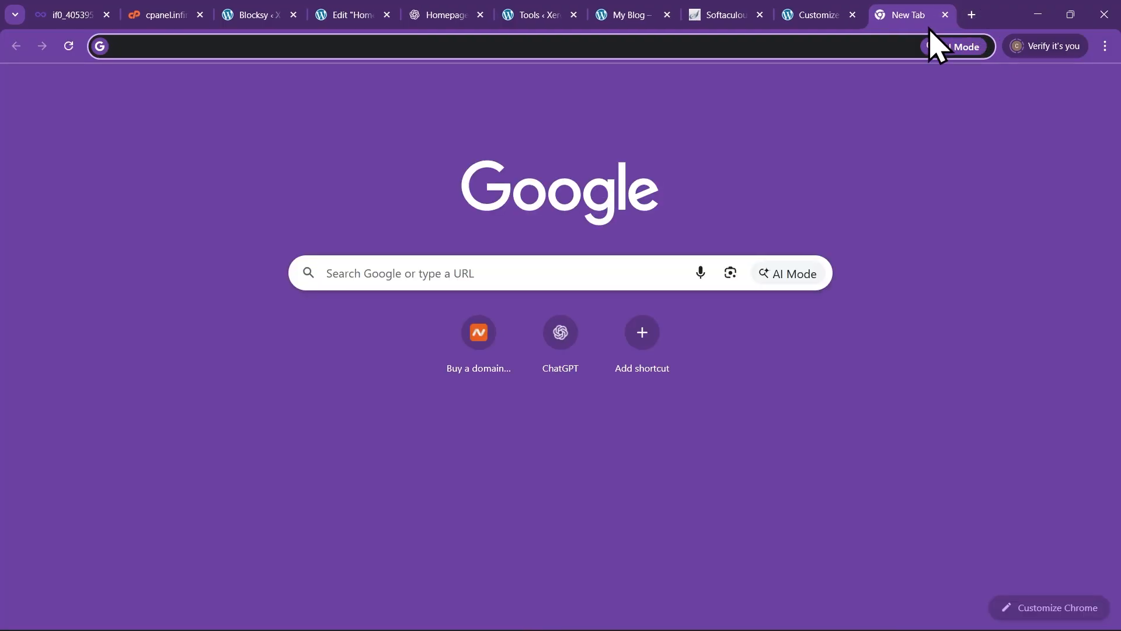
{"action": "type", "text": "x"}
{"action": "key", "text": "Return"}
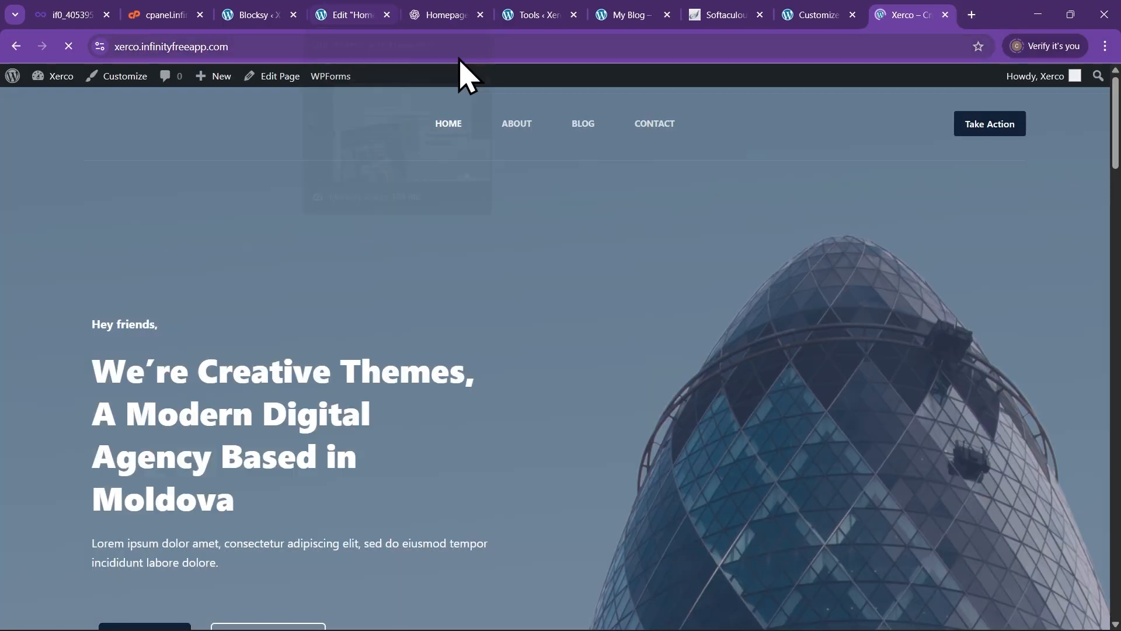
{"action": "left_click", "coordinate": [270, 46]}
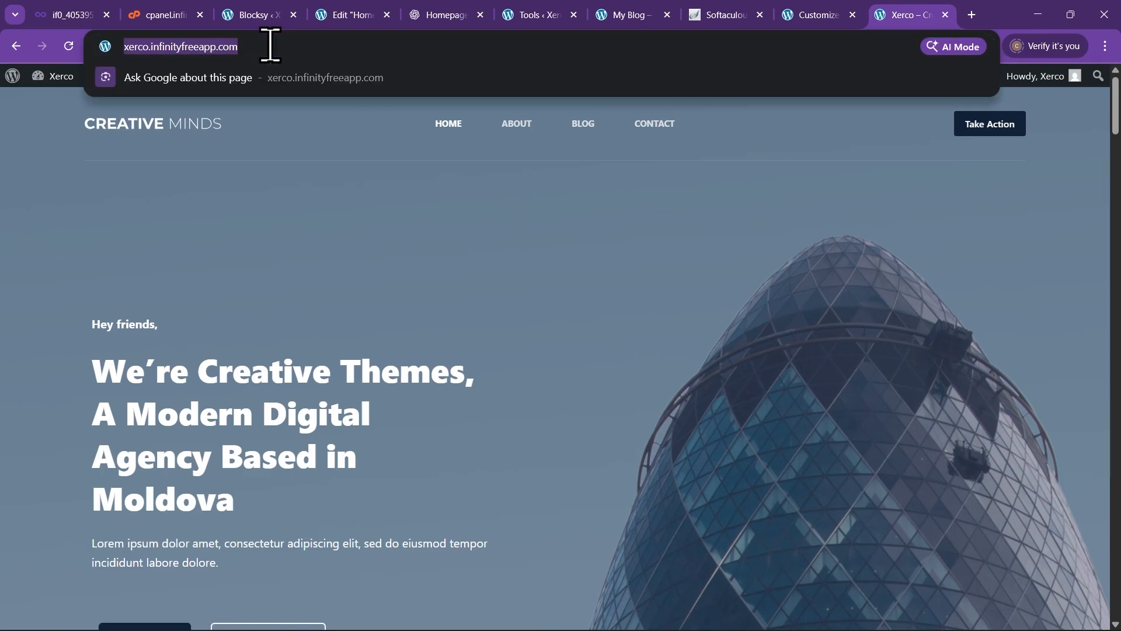
{"action": "left_click", "coordinate": [271, 46]}
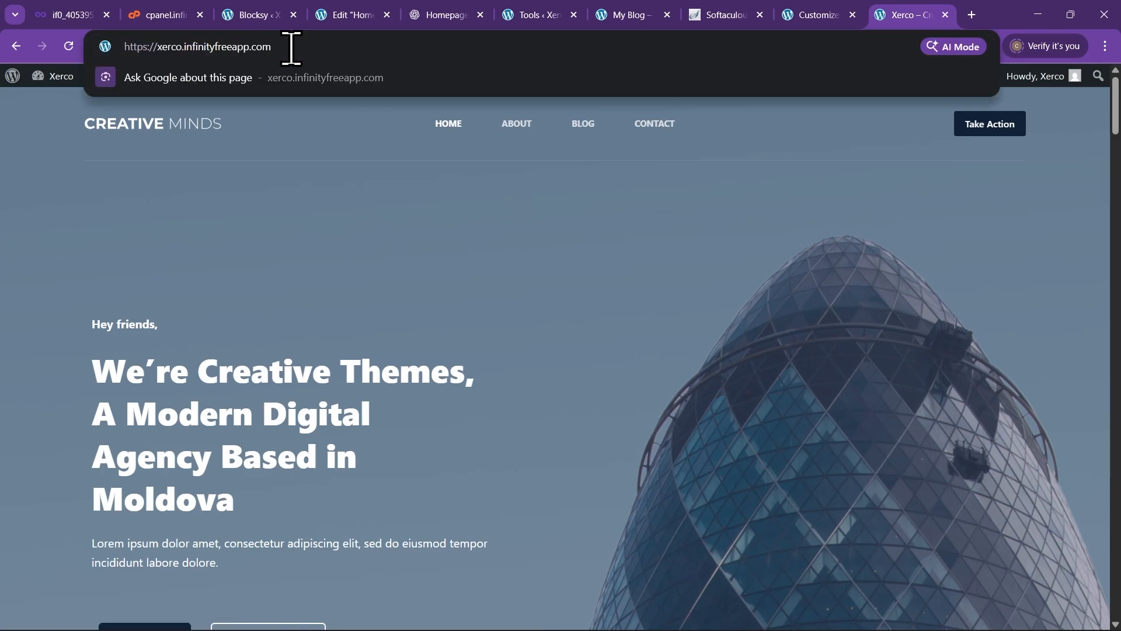
{"action": "type", "text": "w"}
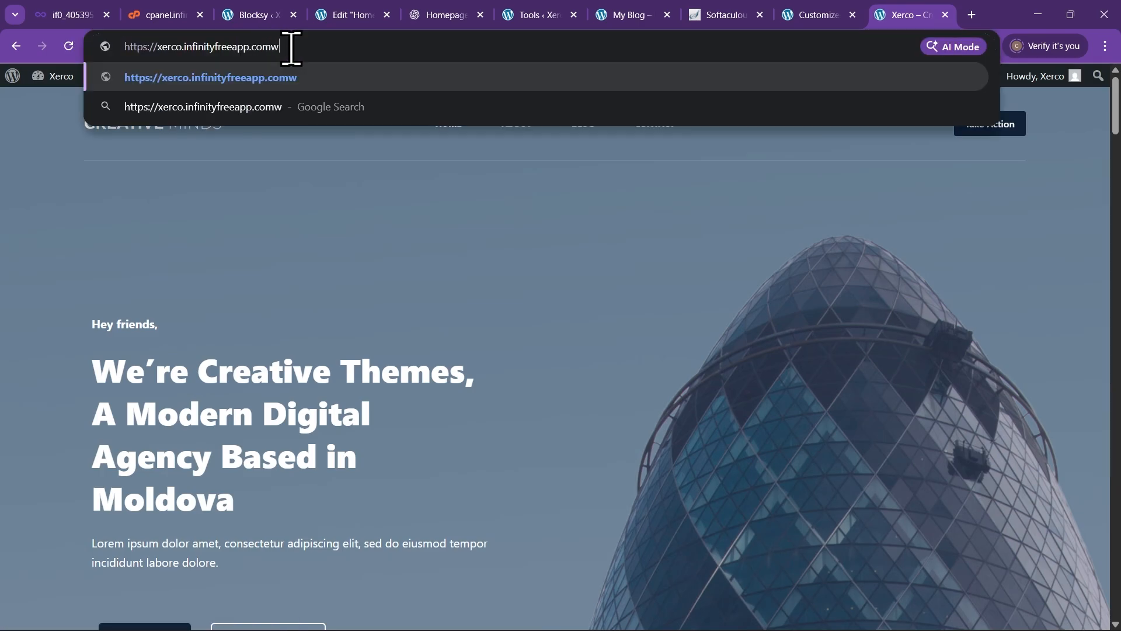
{"action": "key", "text": "BackSpace"}
{"action": "key", "text": "Return"}
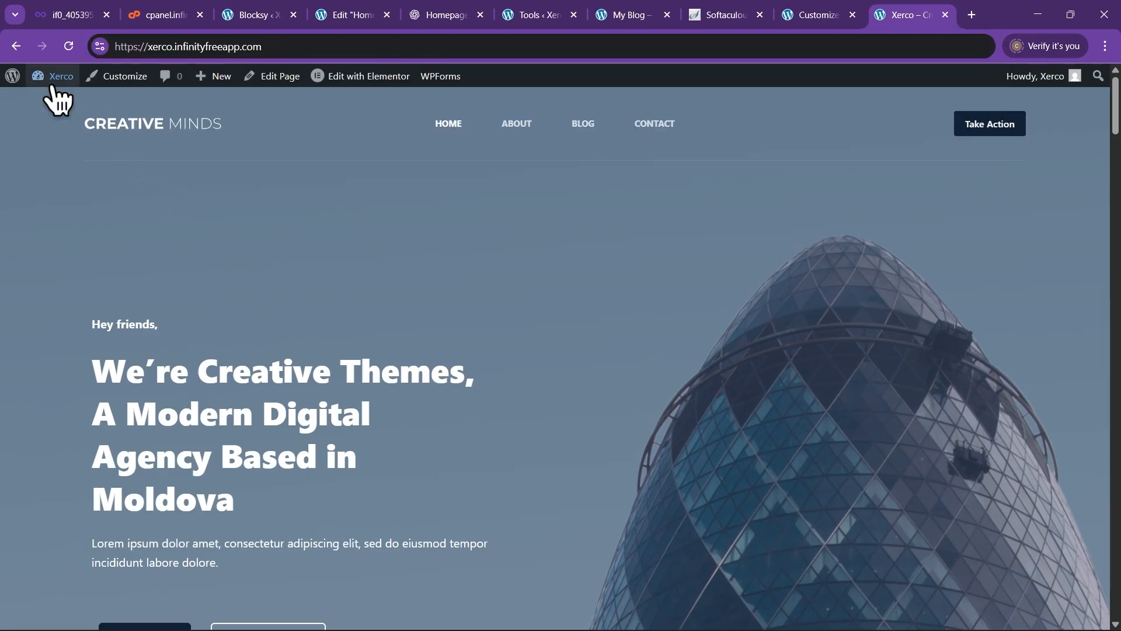
{"action": "mouse_move", "coordinate": [50, 87]}
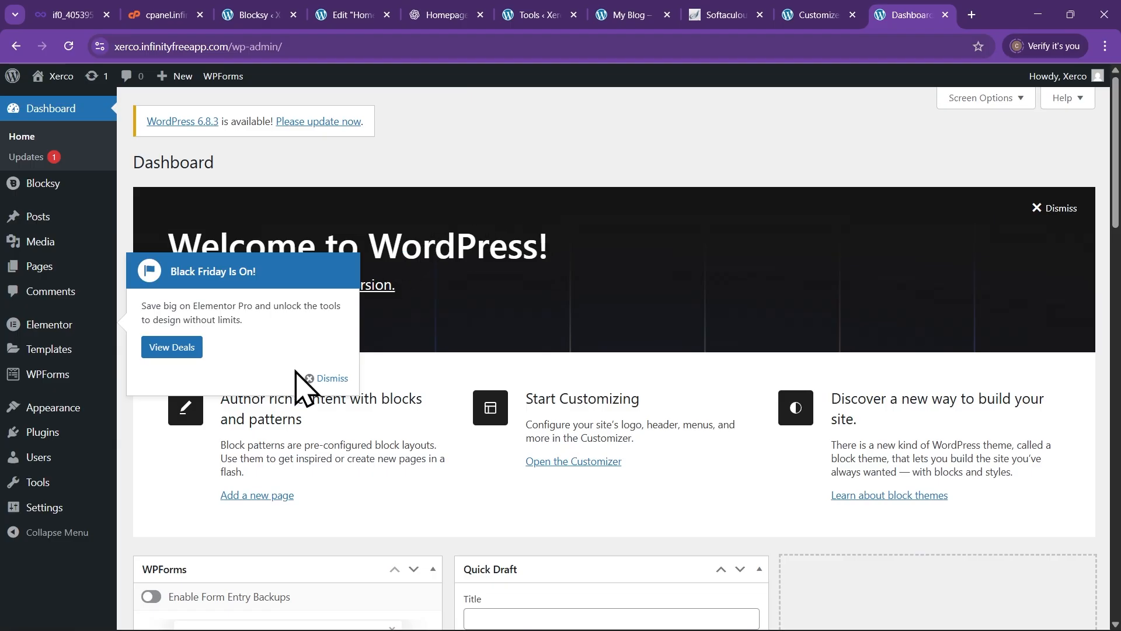
Dismiss the Black Friday popup and go to Plugins > Add Plugin
{"action": "left_click", "coordinate": [321, 379]}
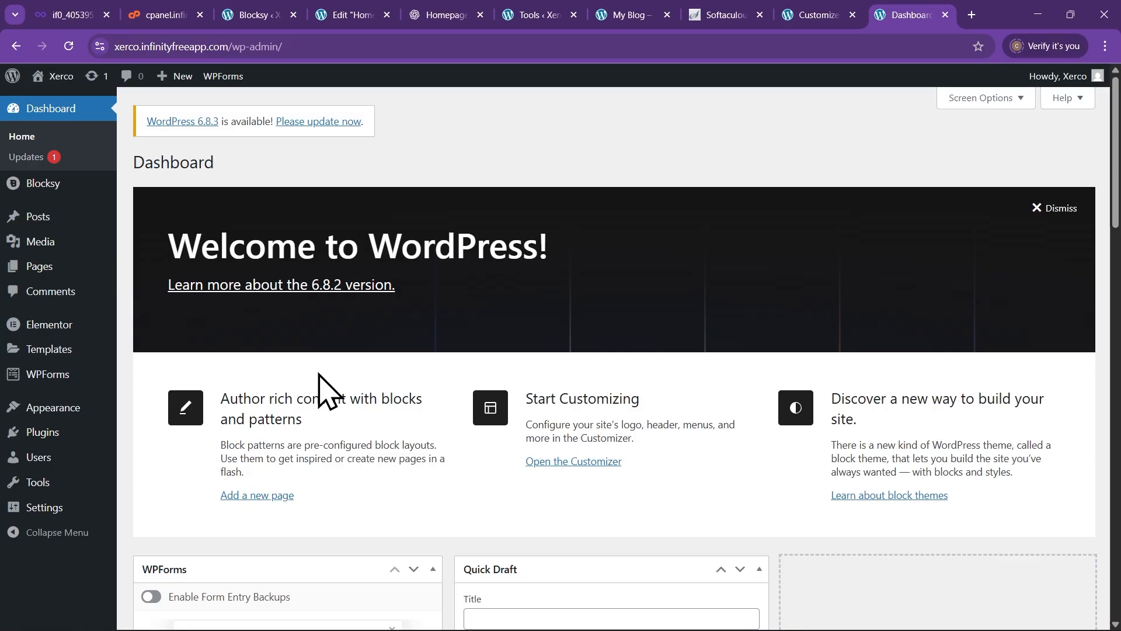
{"action": "left_click", "coordinate": [52, 432]}
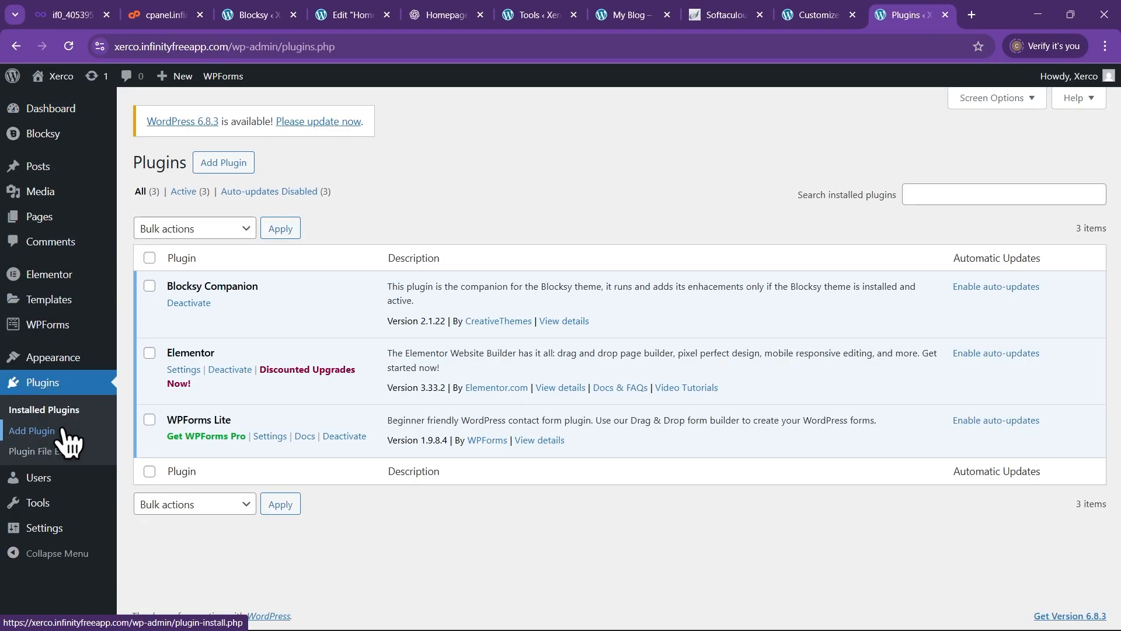
{"action": "left_click", "coordinate": [224, 167]}
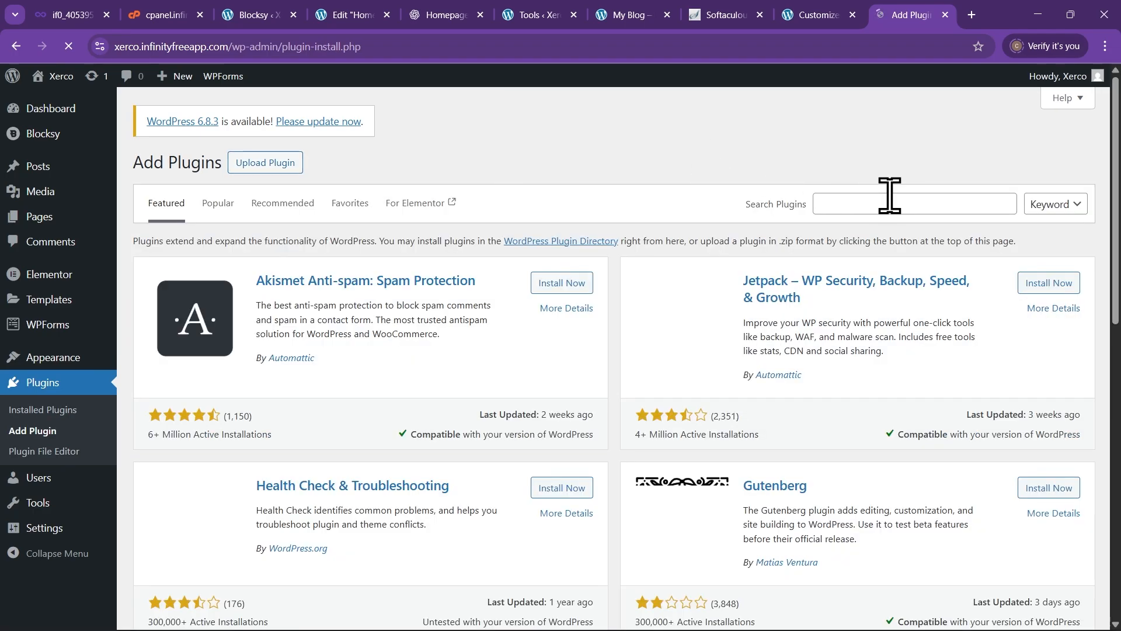
Search 'essential addons', then install and activate Essential Addons for Elementor
{"action": "left_click", "coordinate": [888, 205]}
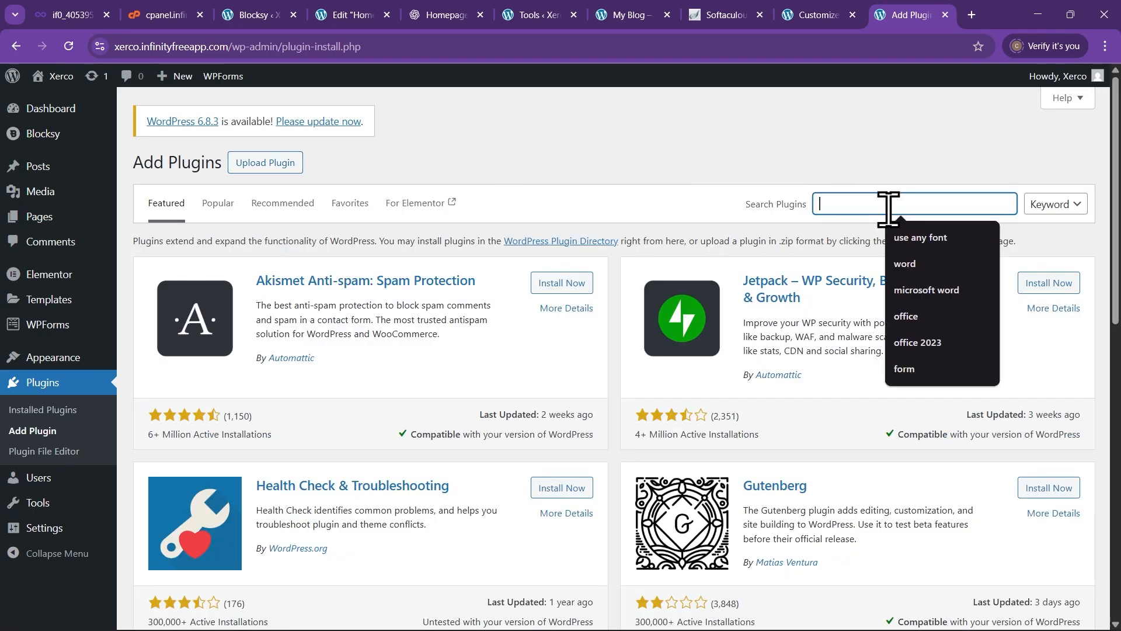
{"action": "type", "text": "essential Addons"}
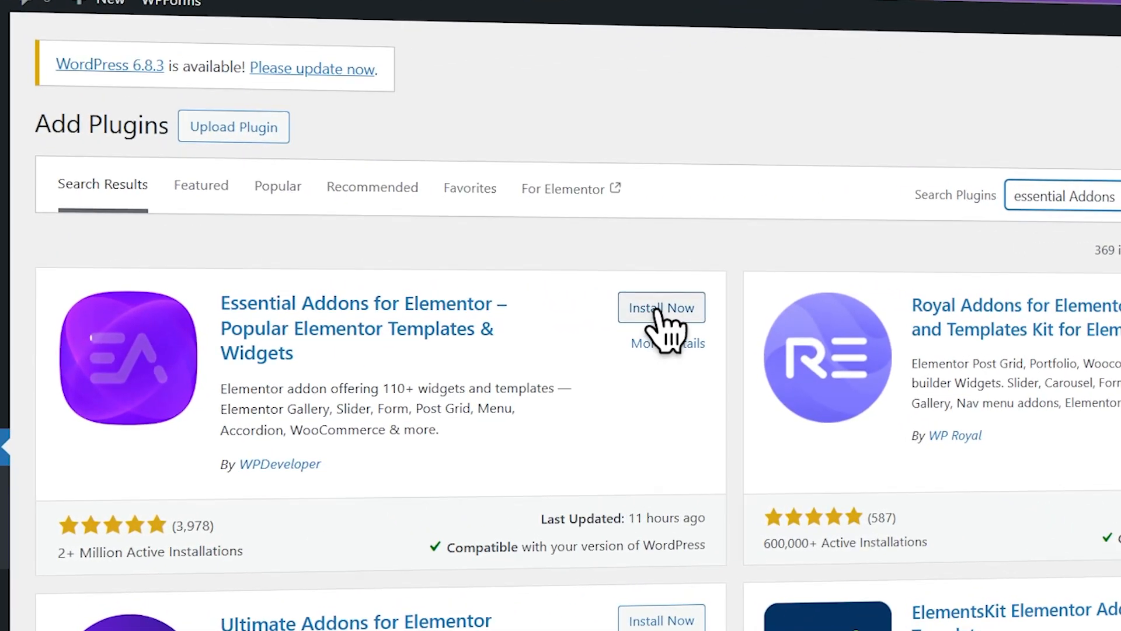
{"action": "left_click", "coordinate": [658, 309]}
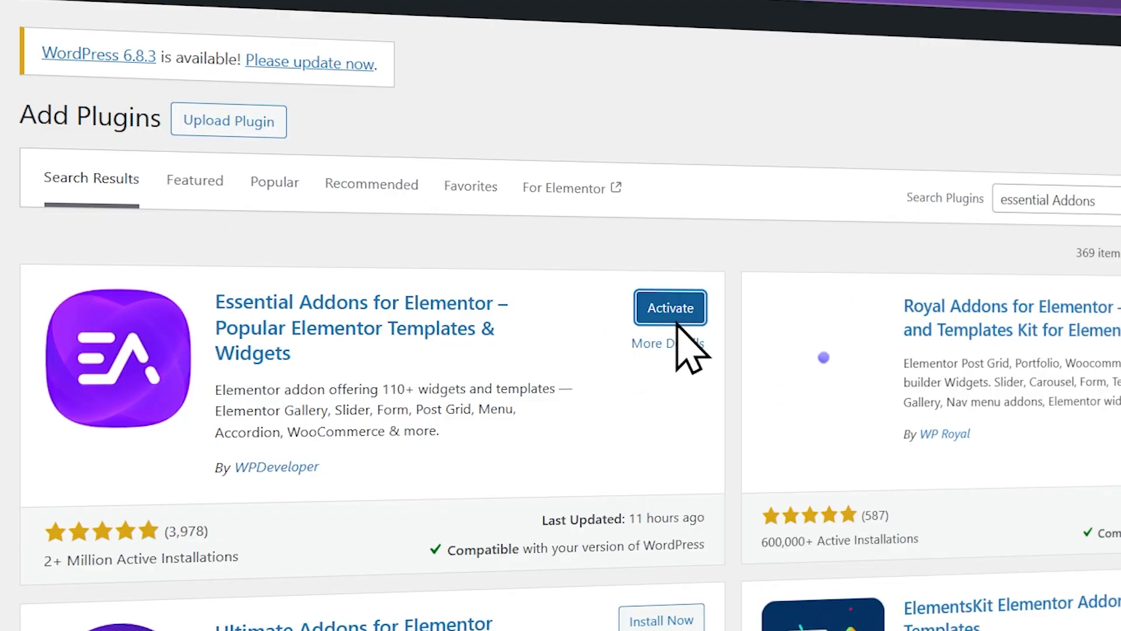
{"action": "left_click", "coordinate": [671, 307]}
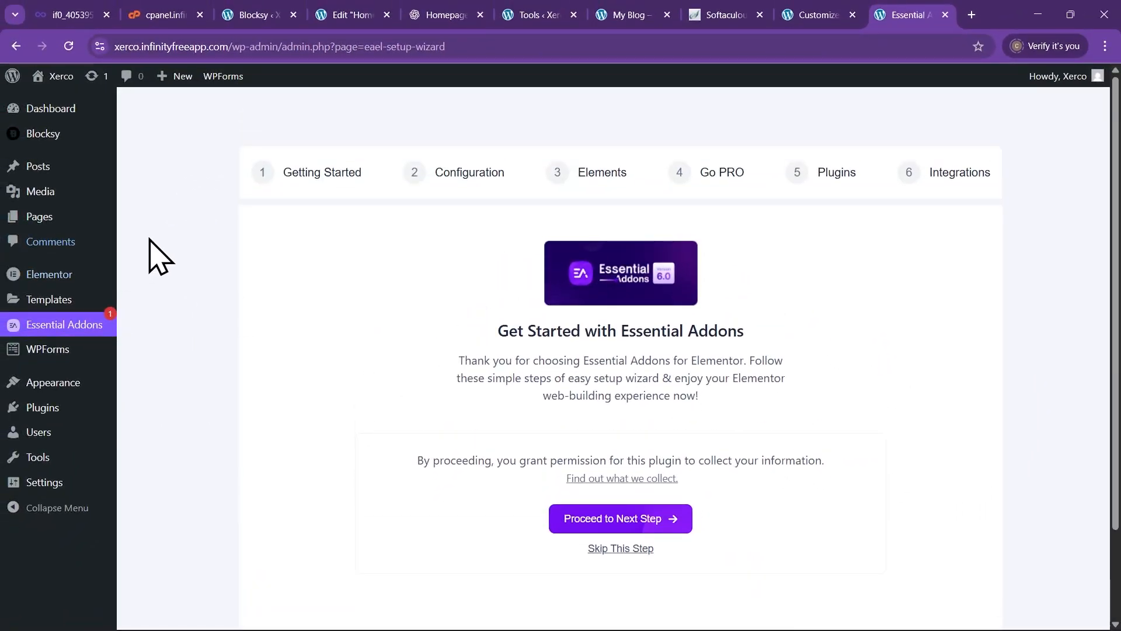
Step through the Essential Addons wizard in Basic mode and turn on Enable Templates
{"action": "left_click", "coordinate": [673, 517]}
{"action": "scroll", "coordinate": [625, 500], "scroll_direction": "down", "scroll_amount": 3}
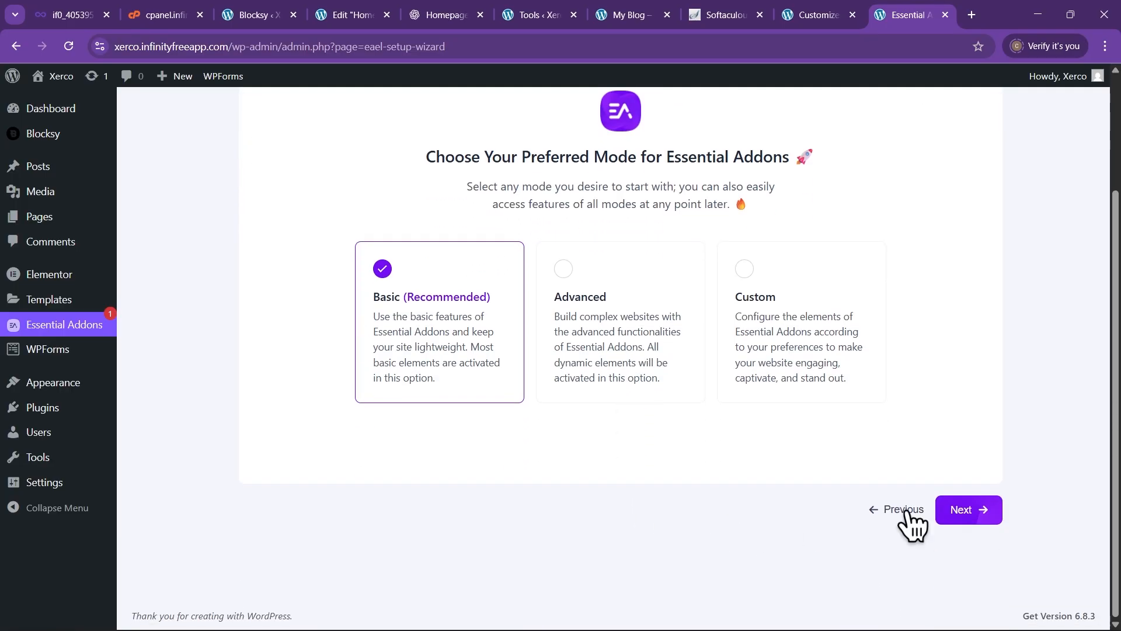
{"action": "left_click", "coordinate": [970, 511]}
{"action": "left_click", "coordinate": [969, 511]}
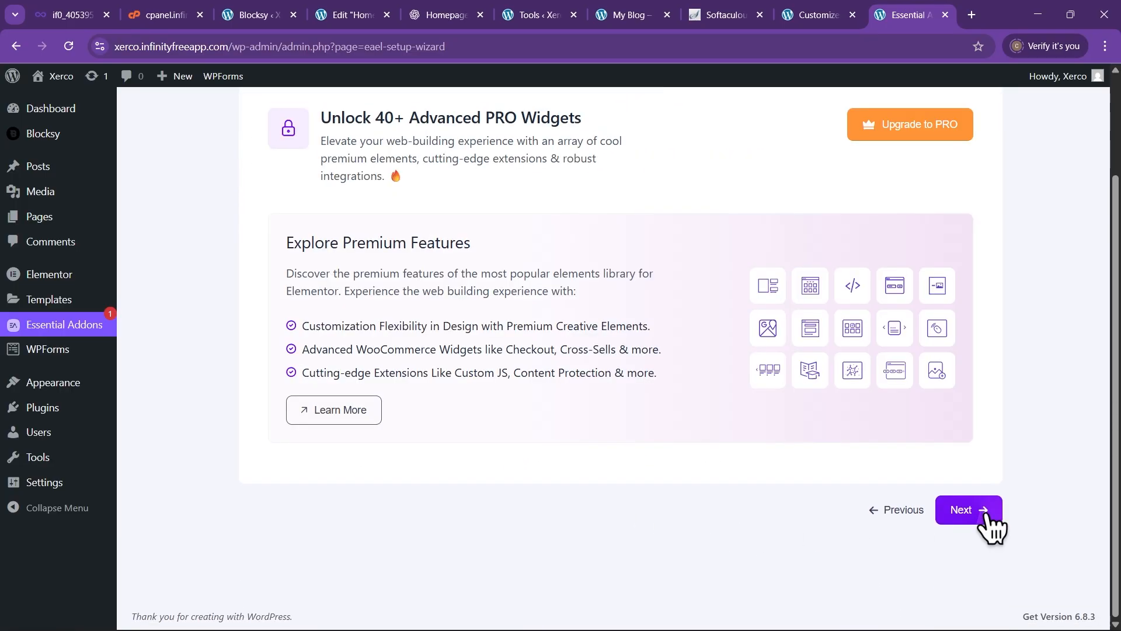
{"action": "scroll", "coordinate": [983, 522], "scroll_direction": "up", "scroll_amount": 3}
{"action": "scroll", "coordinate": [977, 522], "scroll_direction": "down", "scroll_amount": 2}
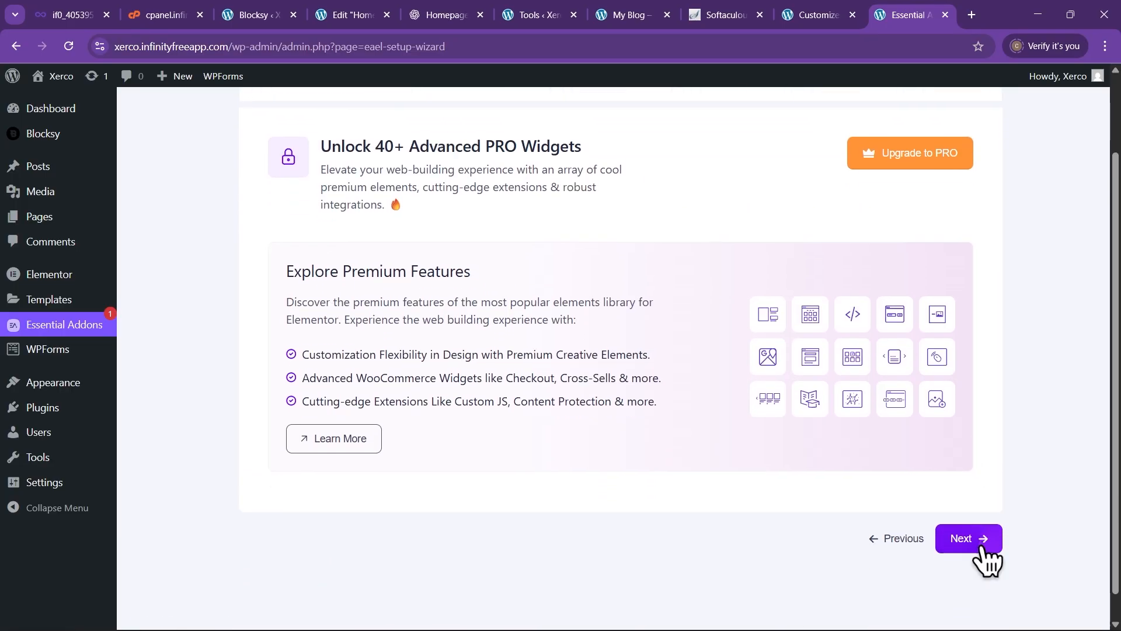
{"action": "left_click", "coordinate": [969, 538]}
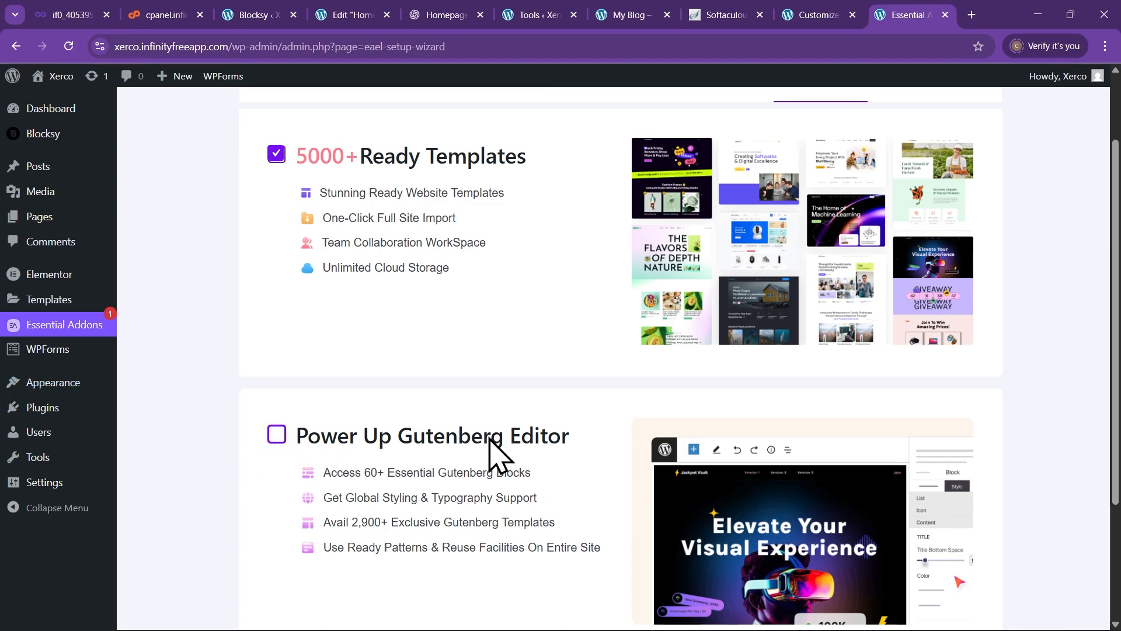
{"action": "scroll", "coordinate": [508, 450], "scroll_direction": "down", "scroll_amount": 2}
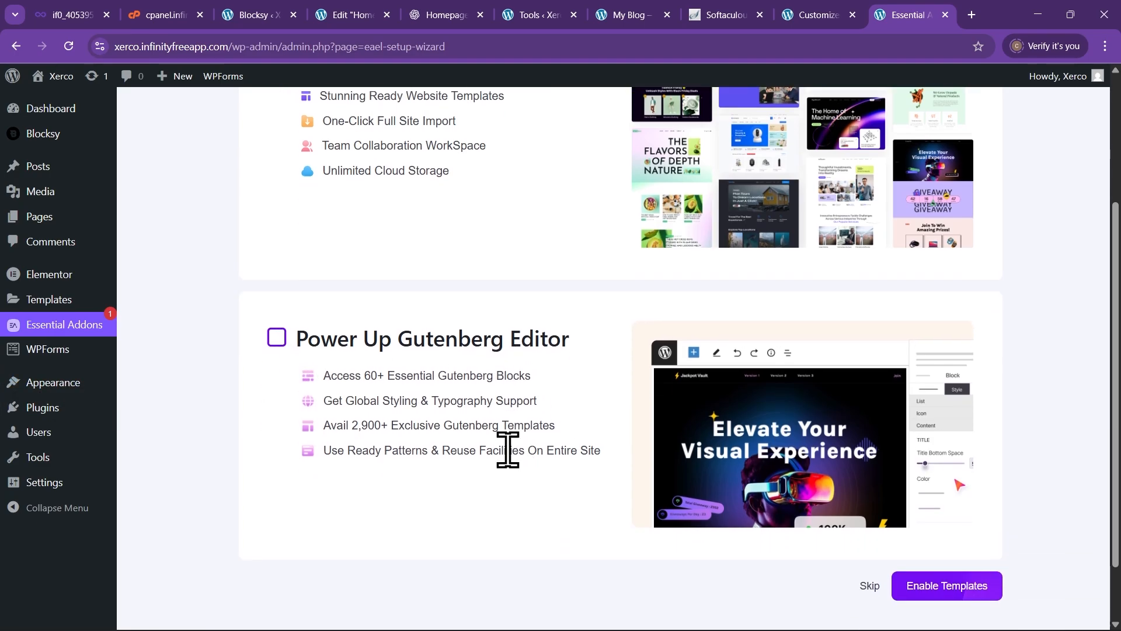
{"action": "left_click", "coordinate": [966, 586]}
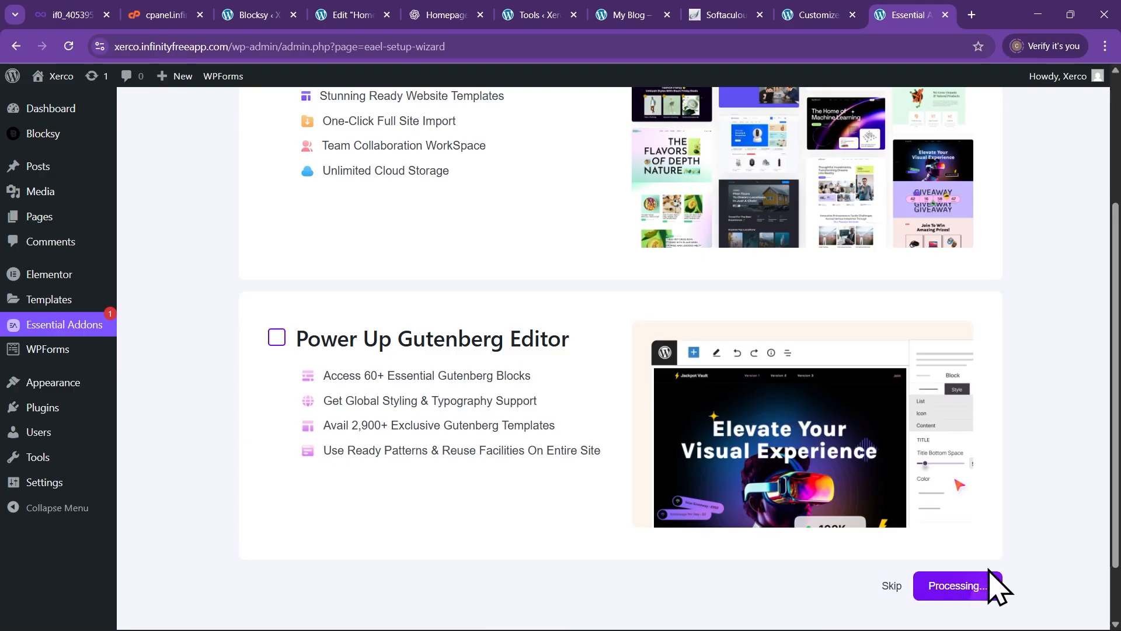
{"action": "scroll", "coordinate": [902, 530], "scroll_direction": "down", "scroll_amount": 2}
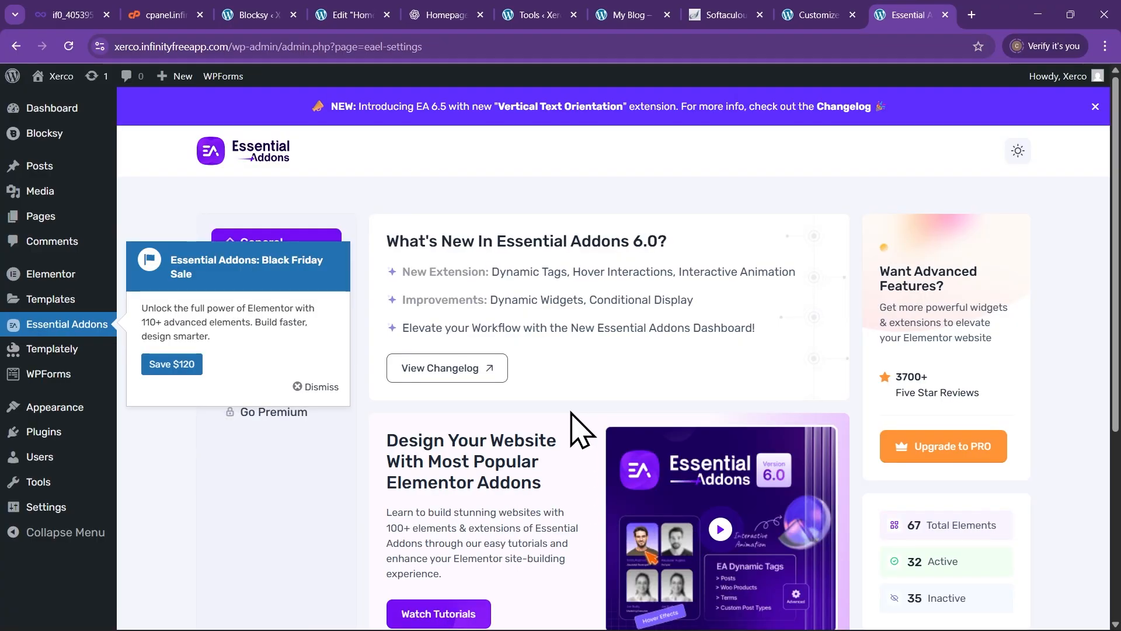
Go to Templately > Template Library from the admin sidebar
{"action": "scroll", "coordinate": [571, 413], "scroll_direction": "down", "scroll_amount": 3}
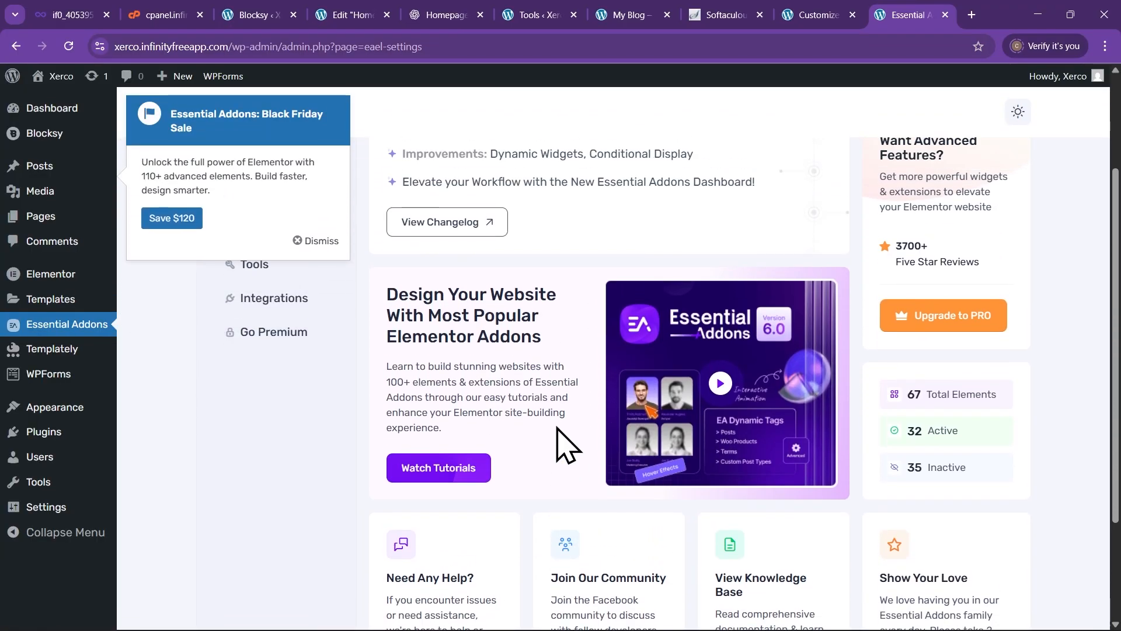
{"action": "scroll", "coordinate": [563, 449], "scroll_direction": "down", "scroll_amount": 2}
{"action": "scroll", "coordinate": [556, 431], "scroll_direction": "up", "scroll_amount": 5}
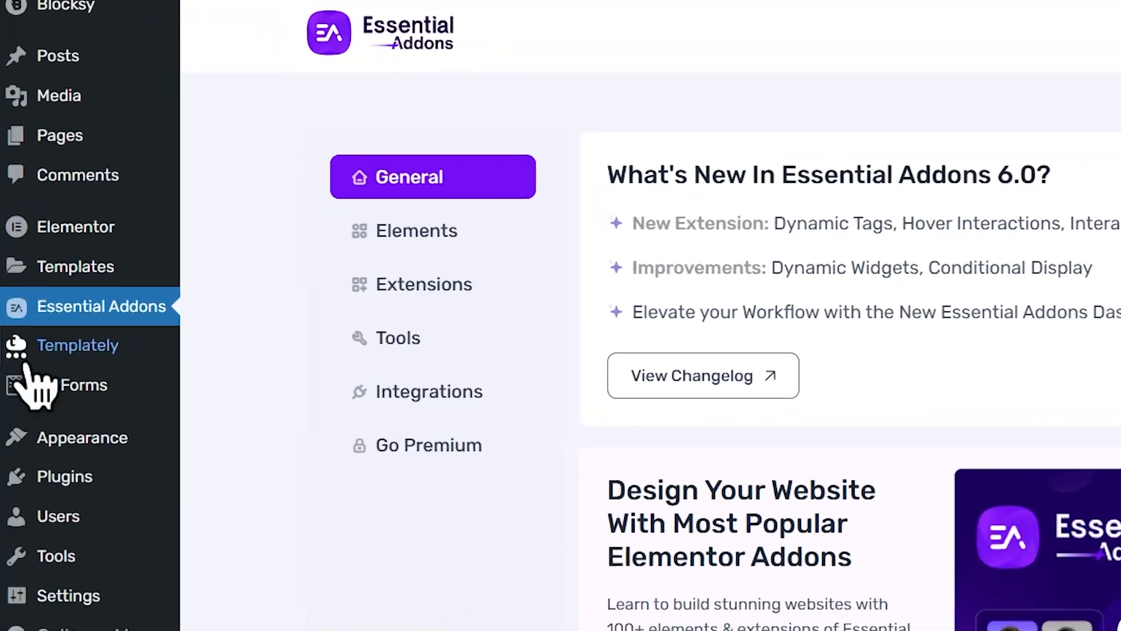
{"action": "mouse_move", "coordinate": [40, 351]}
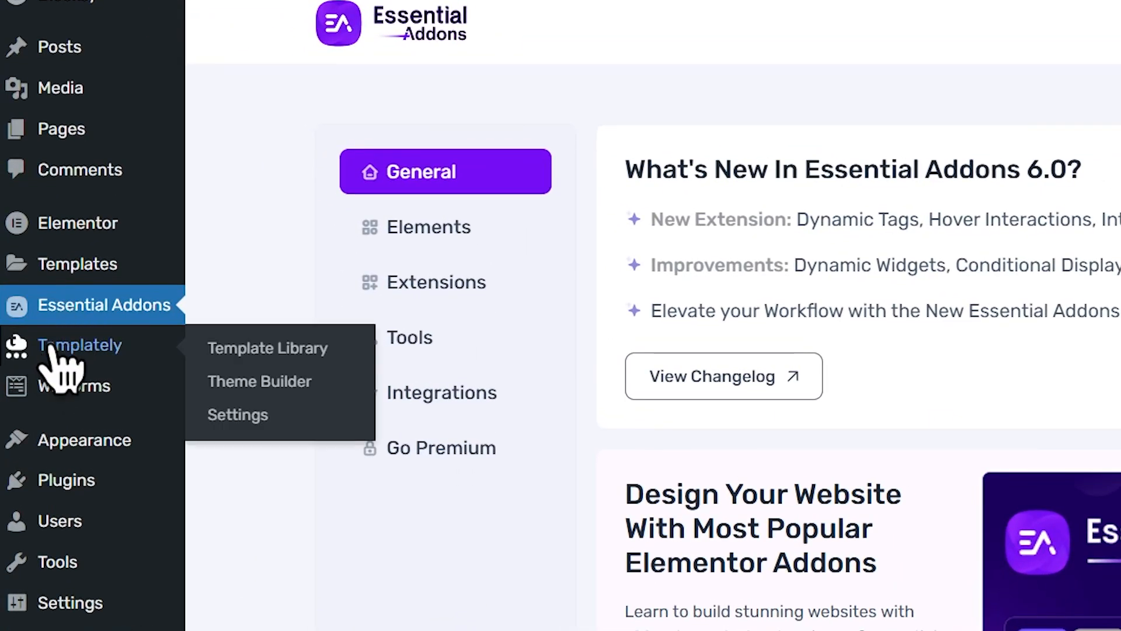
{"action": "left_click", "coordinate": [52, 345]}
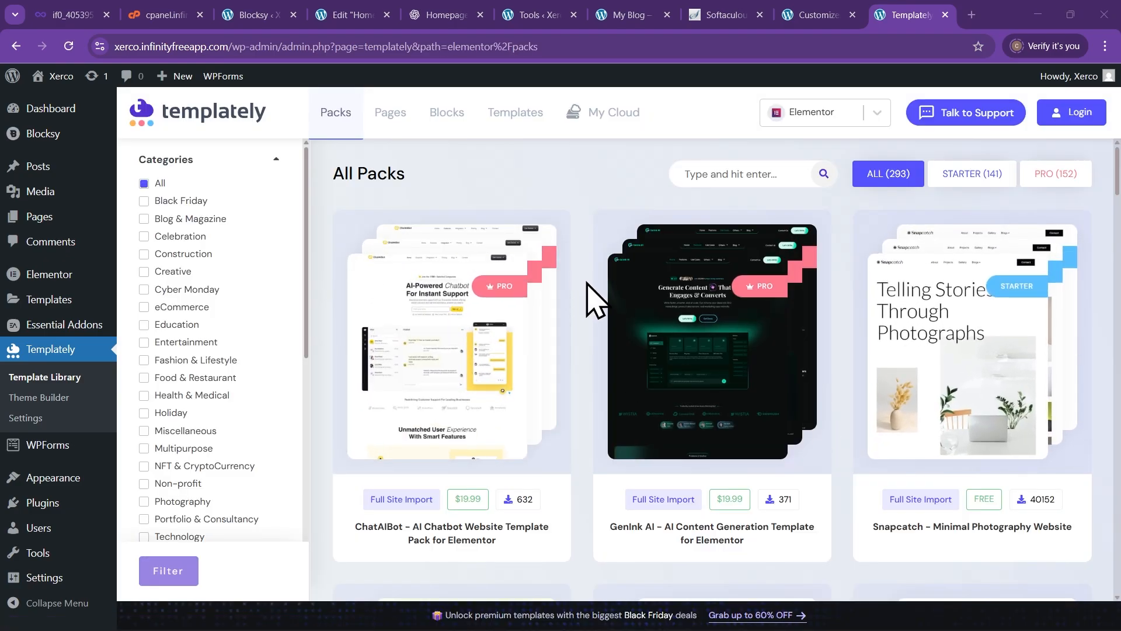
Browse the template packs, then switch Templately to the Blocks view
{"action": "scroll", "coordinate": [600, 304], "scroll_direction": "down", "scroll_amount": 1}
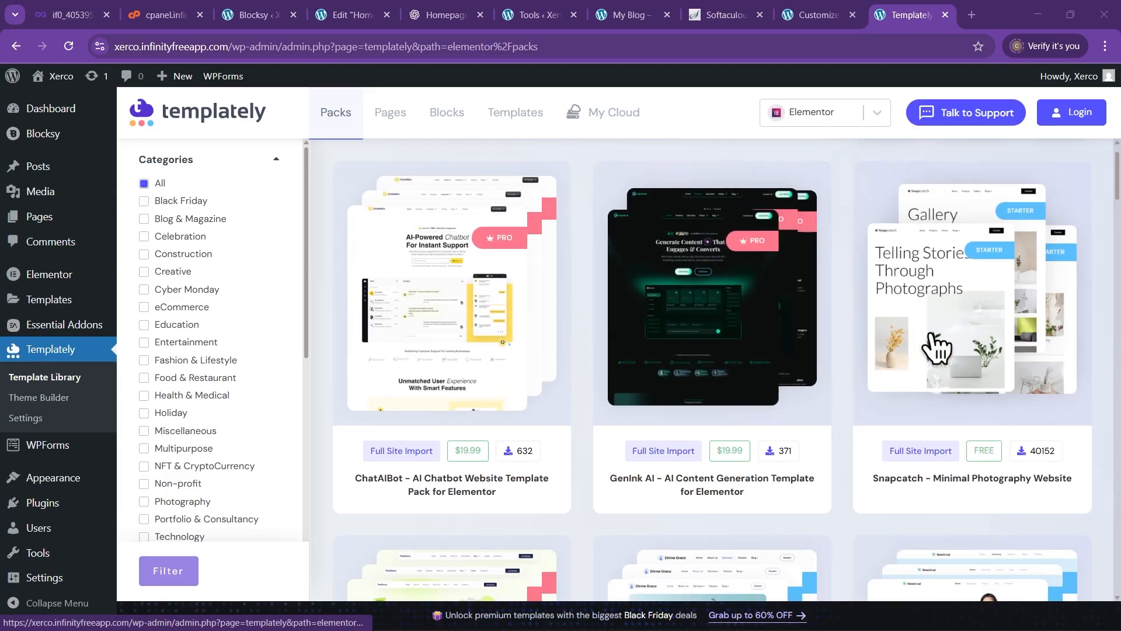
{"action": "scroll", "coordinate": [543, 345], "scroll_direction": "down", "scroll_amount": 2}
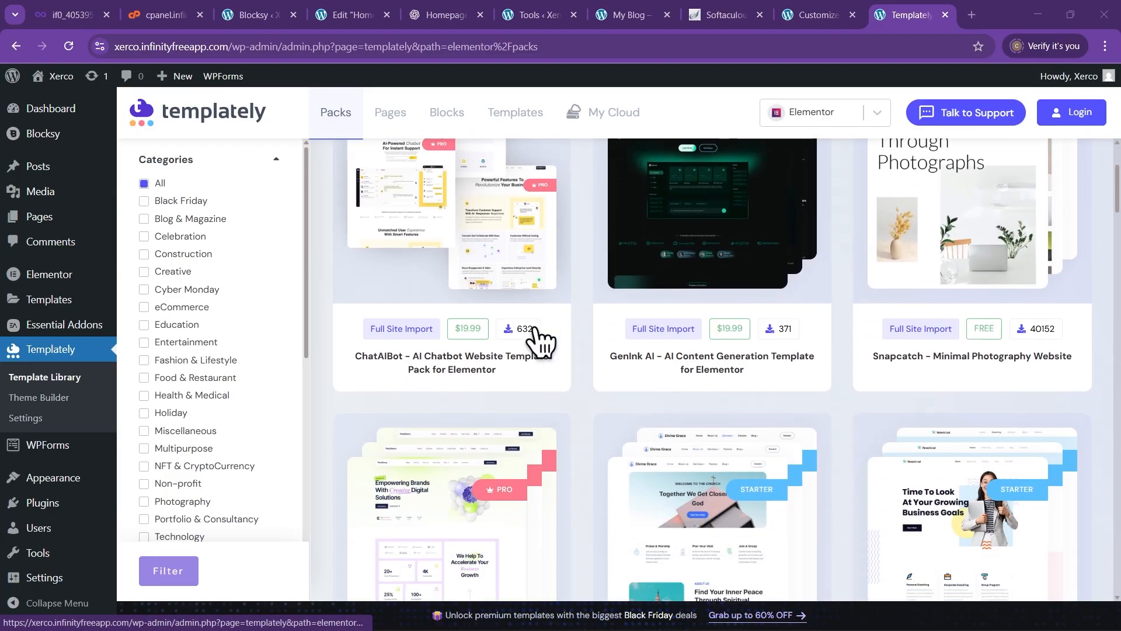
{"action": "scroll", "coordinate": [552, 374], "scroll_direction": "up", "scroll_amount": 3}
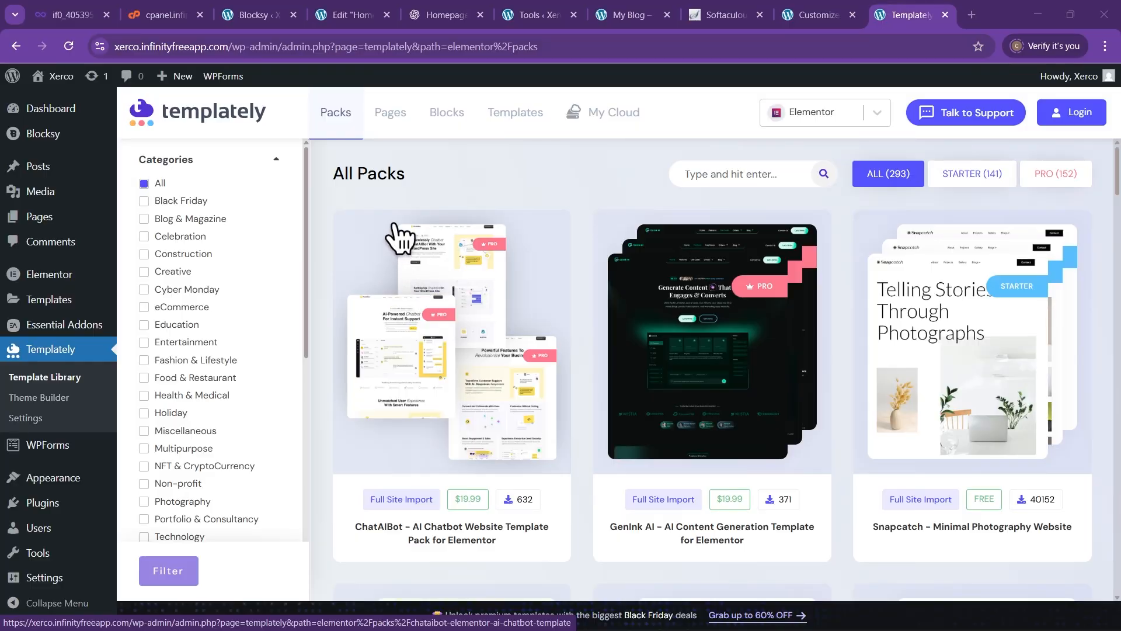
{"action": "left_click", "coordinate": [446, 126]}
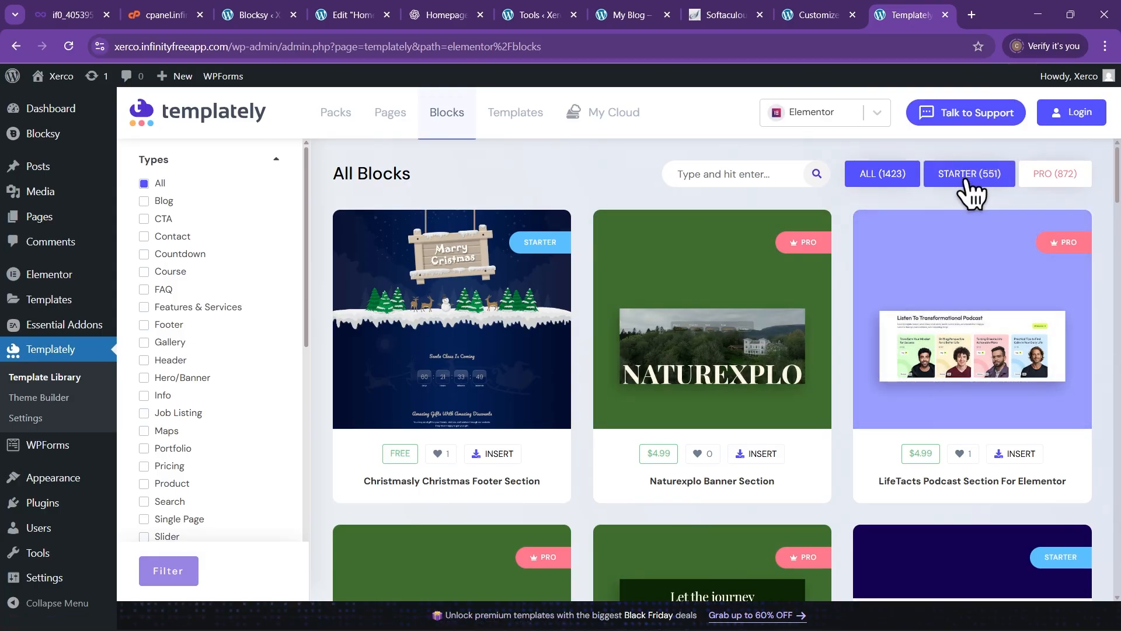
Filter blocks to STARTER and scroll to the AlgoMind AI Testimonial & Awards Section
{"action": "left_click", "coordinate": [971, 186]}
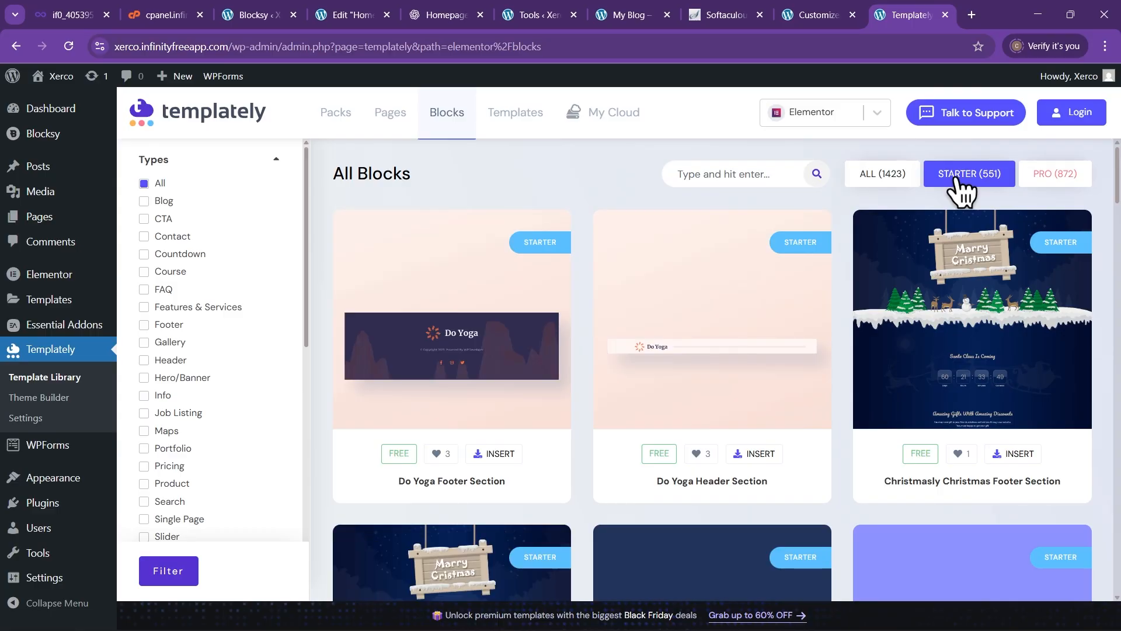
{"action": "scroll", "coordinate": [441, 414], "scroll_direction": "down", "scroll_amount": 10}
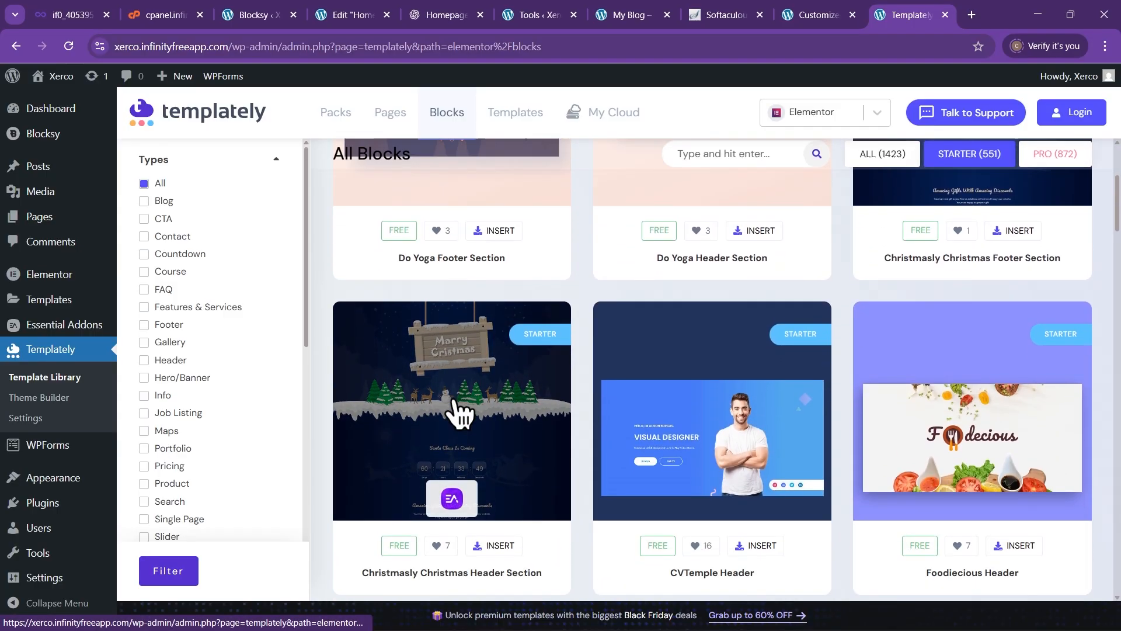
{"action": "scroll", "coordinate": [449, 413], "scroll_direction": "down", "scroll_amount": 4}
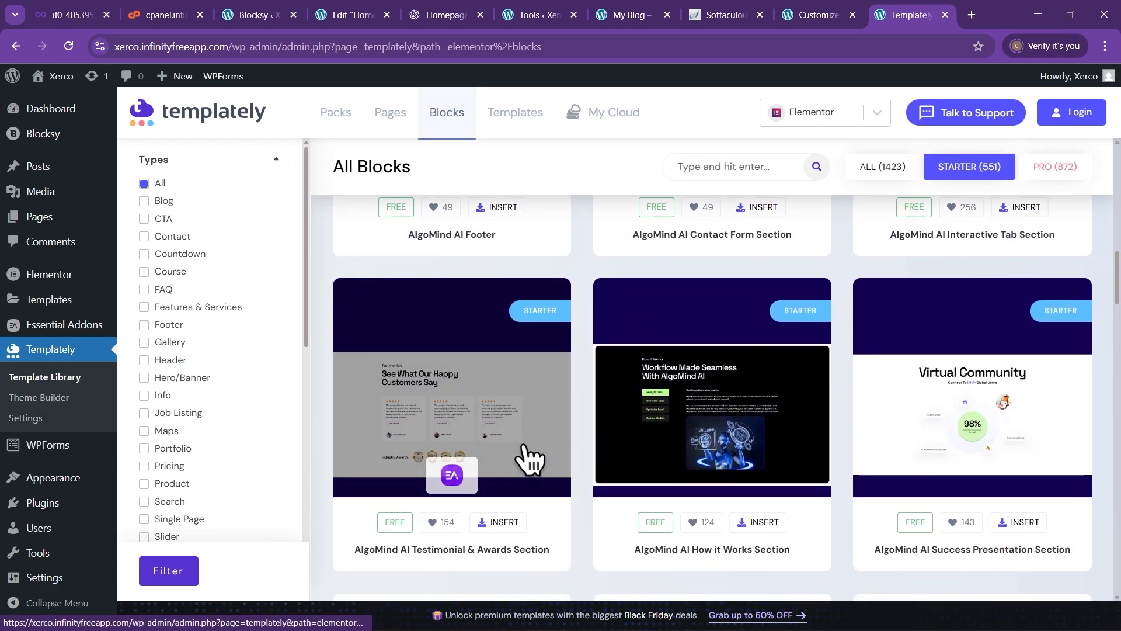
{"action": "scroll", "coordinate": [530, 458], "scroll_direction": "down", "scroll_amount": 1}
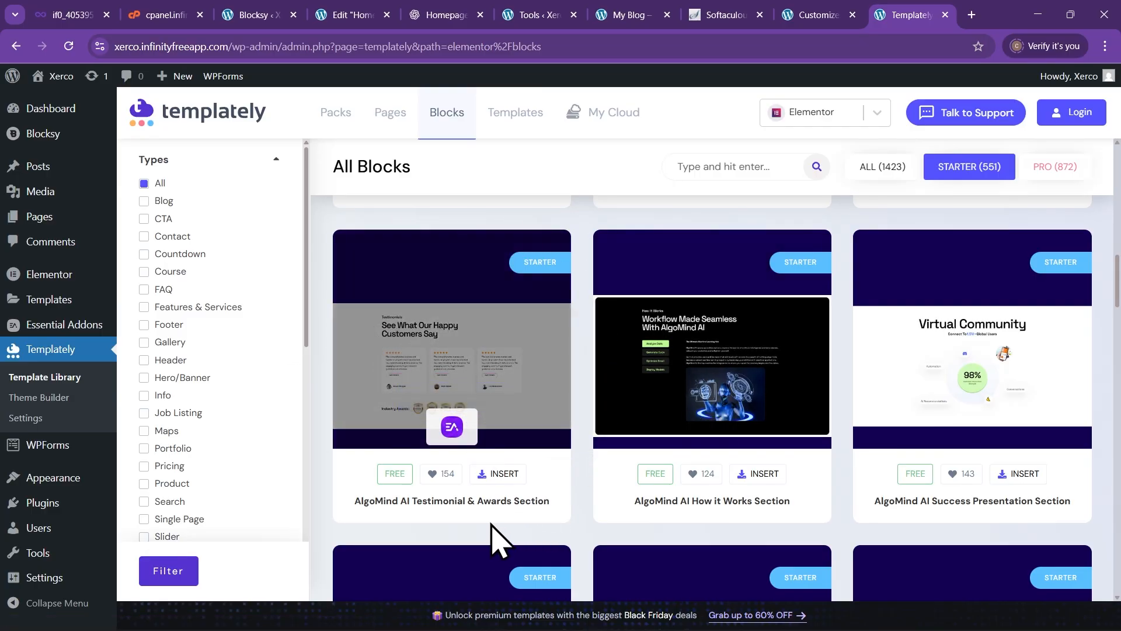
{"action": "scroll", "coordinate": [934, 444], "scroll_direction": "down", "scroll_amount": 2}
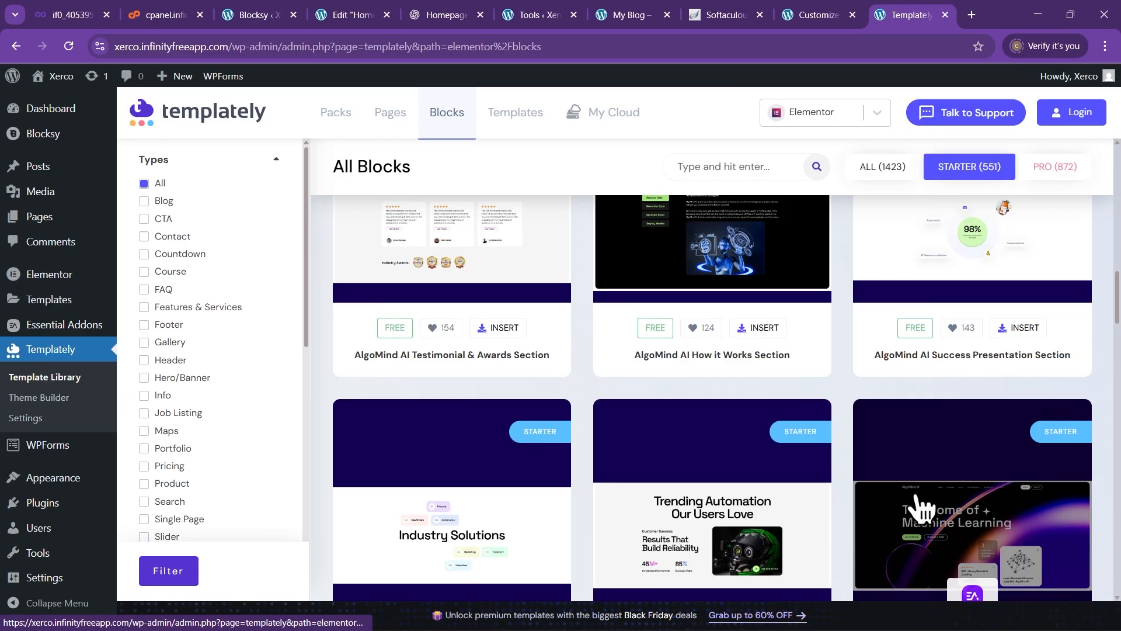
{"action": "scroll", "coordinate": [613, 502], "scroll_direction": "up", "scroll_amount": 3}
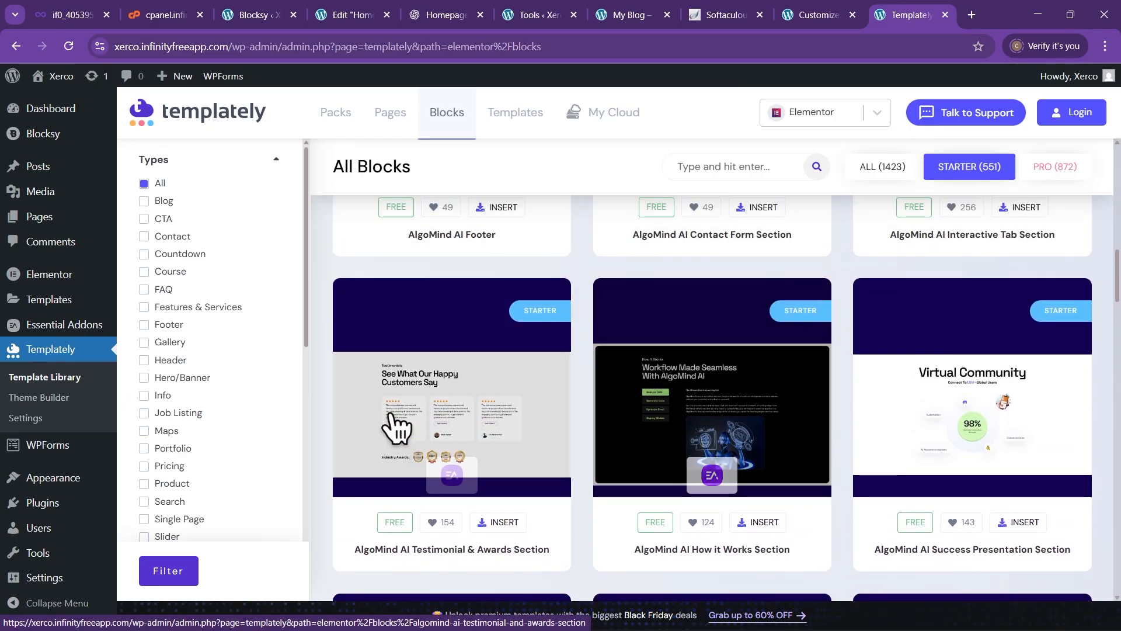
Register a free Templately account with first and last name, e-mail and password, accepting both agreements
{"action": "left_click", "coordinate": [502, 524]}
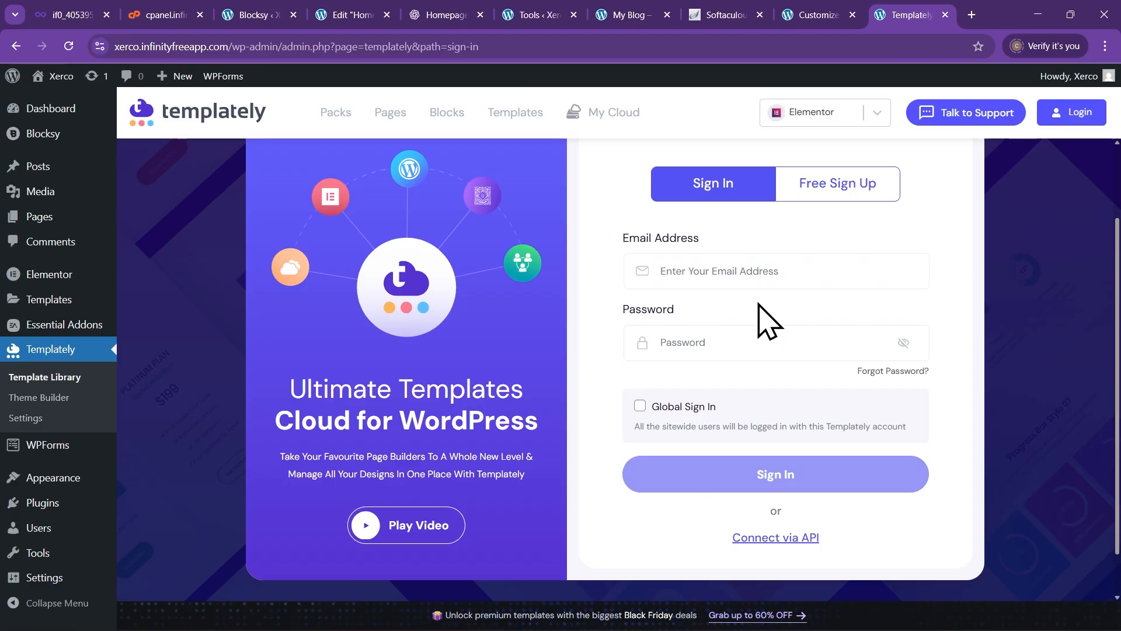
{"action": "scroll", "coordinate": [771, 327], "scroll_direction": "up", "scroll_amount": 2}
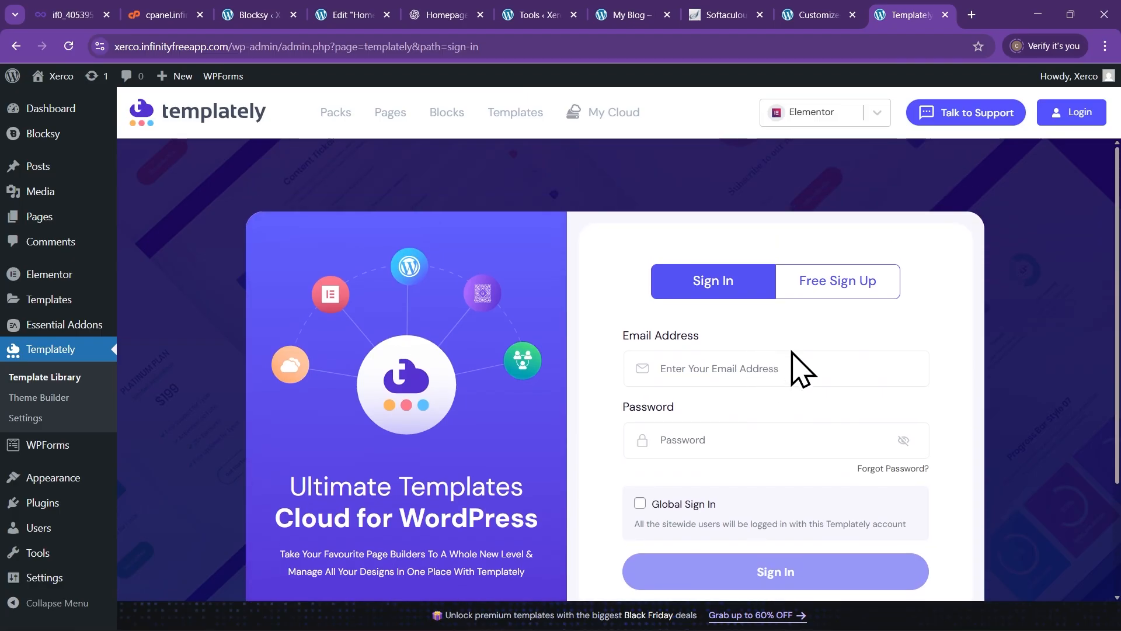
{"action": "left_click", "coordinate": [854, 290]}
{"action": "scroll", "coordinate": [813, 351], "scroll_direction": "down", "scroll_amount": 2}
{"action": "left_click", "coordinate": [699, 270]}
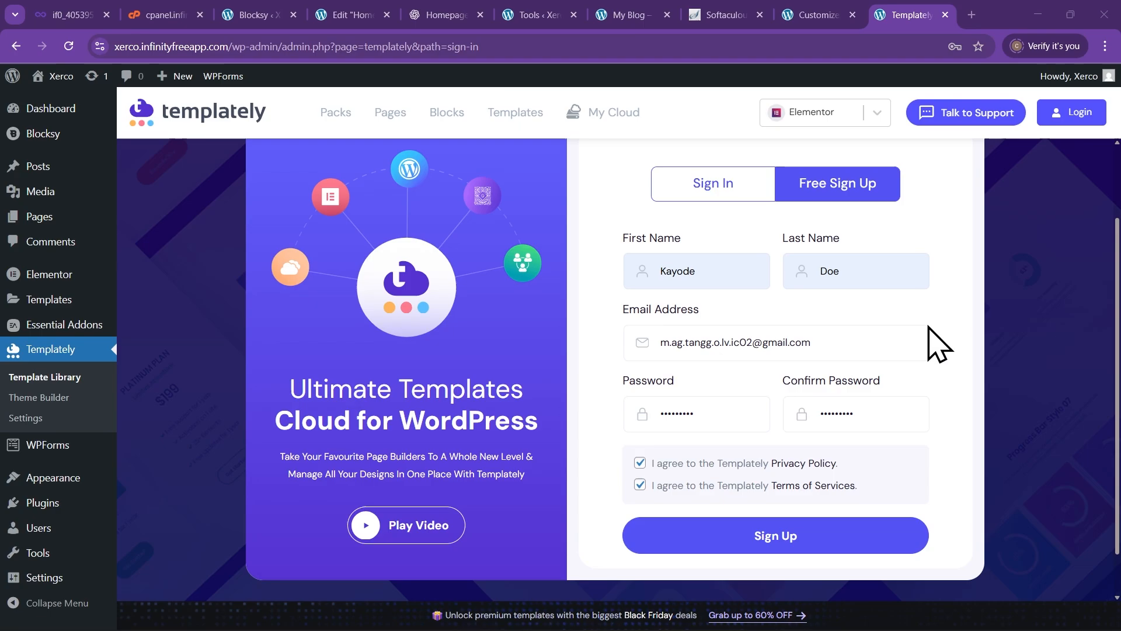
{"action": "left_click", "coordinate": [814, 536]}
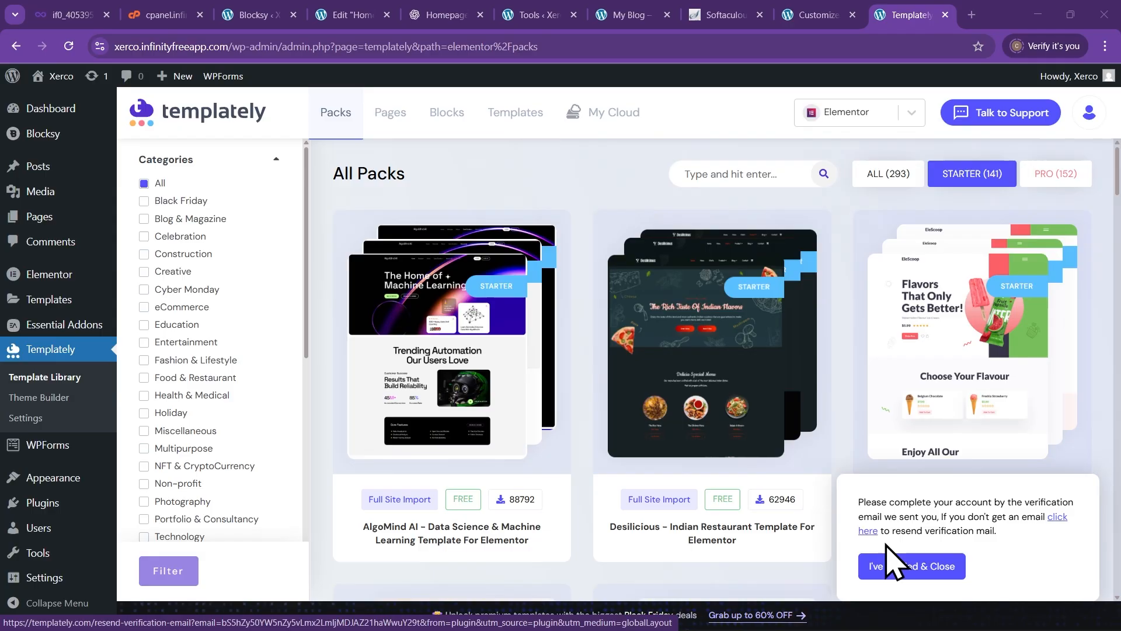
Confirm e-mail verification, then insert the AlgoMind AI Testimonial & Awards Section from Blocks
{"action": "left_click", "coordinate": [915, 567]}
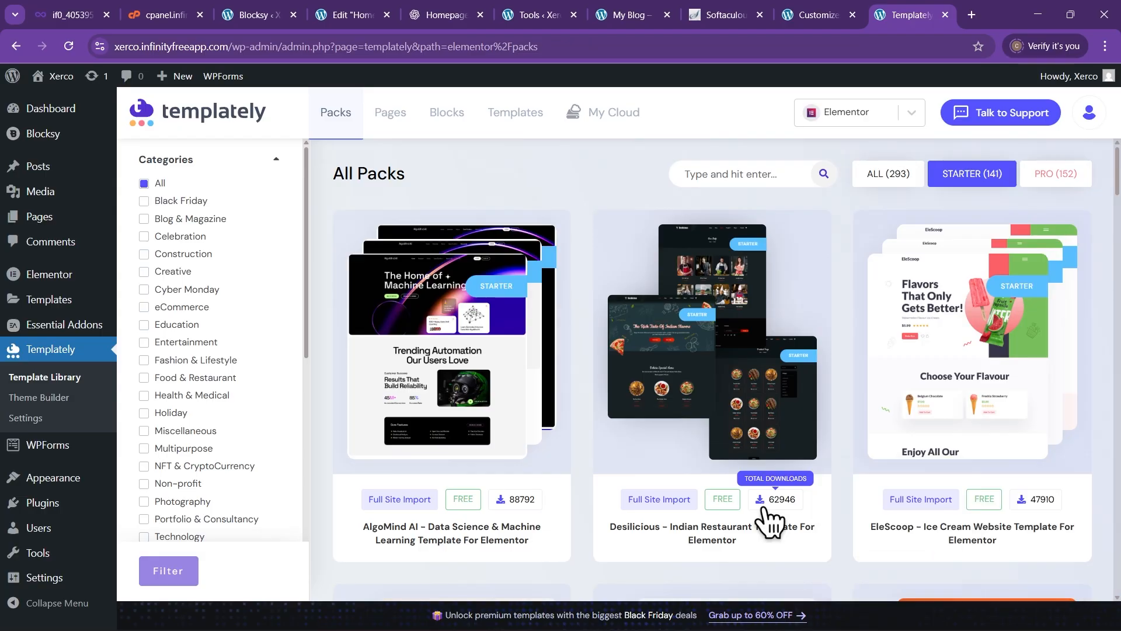
{"action": "left_click", "coordinate": [451, 114]}
{"action": "scroll", "coordinate": [563, 370], "scroll_direction": "down", "scroll_amount": 5}
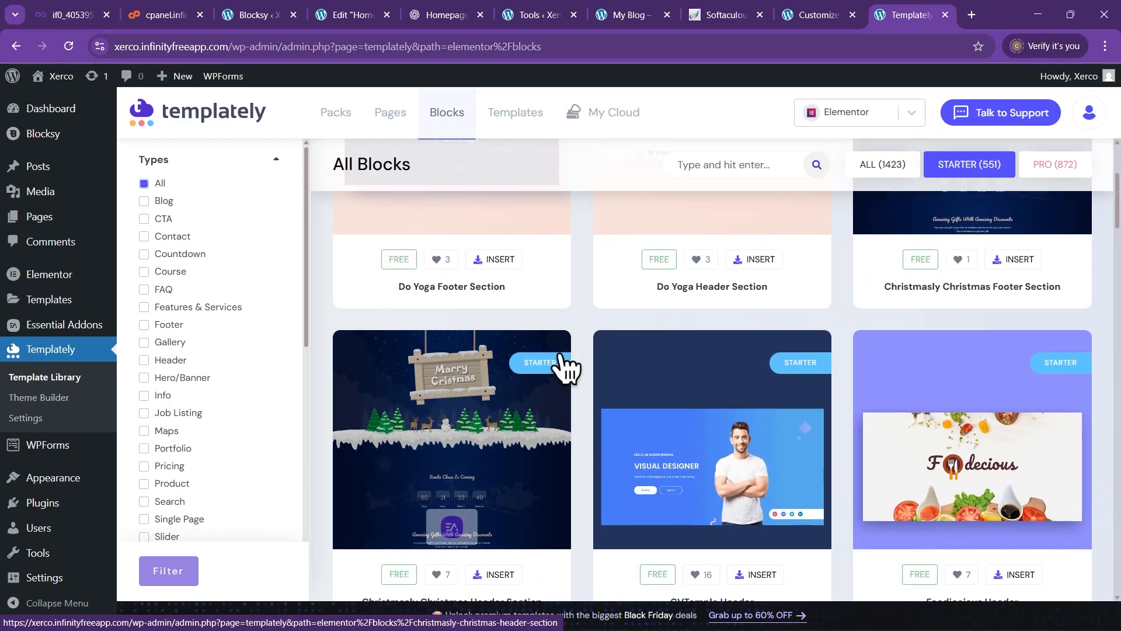
{"action": "scroll", "coordinate": [569, 374], "scroll_direction": "down", "scroll_amount": 8}
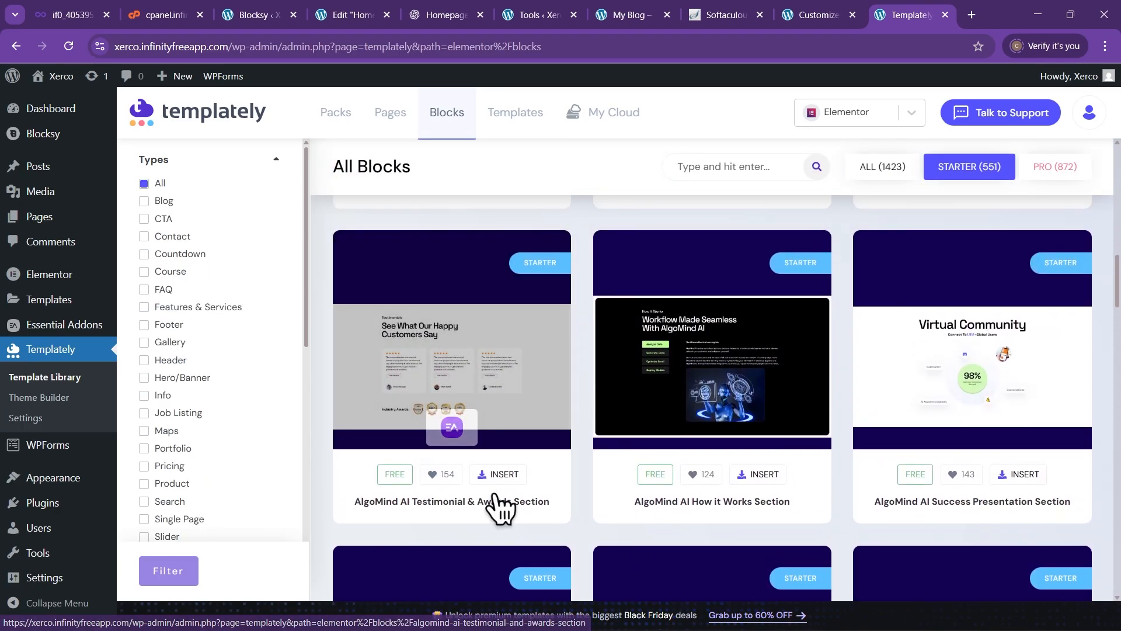
{"action": "left_click", "coordinate": [504, 474]}
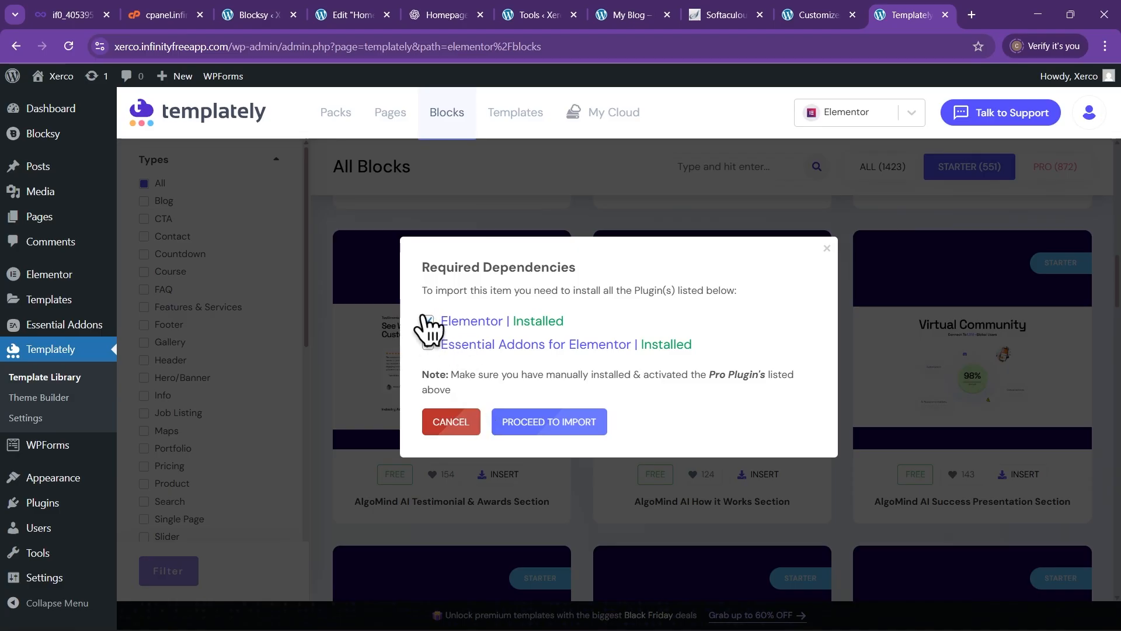
Proceed to import, choose Import to Library, and close the success message
{"action": "left_click", "coordinate": [580, 432]}
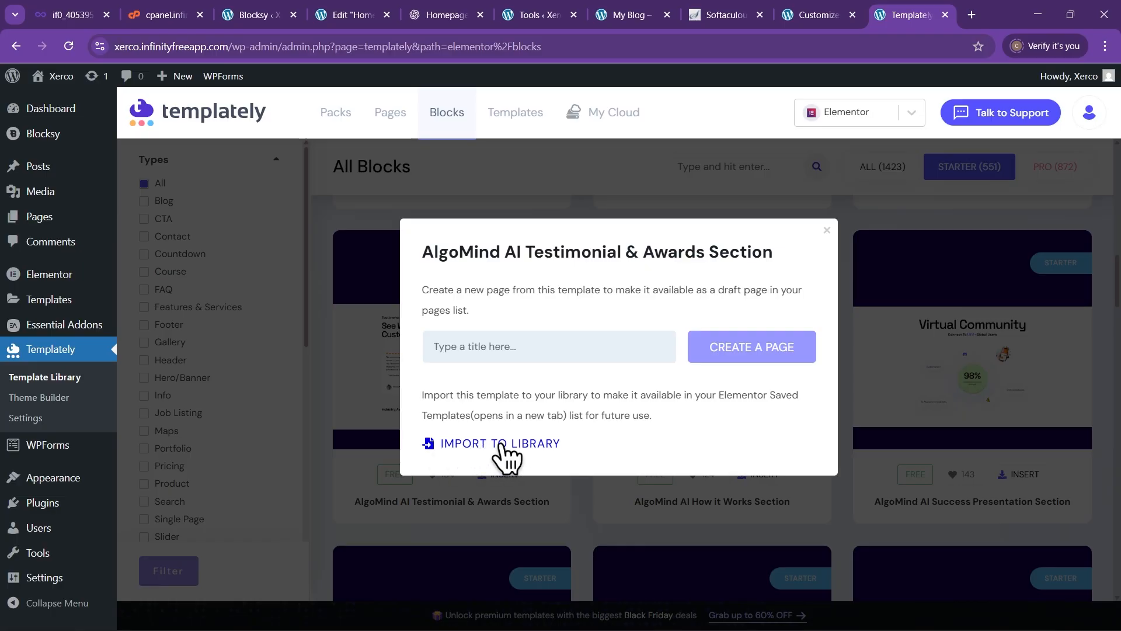
{"action": "left_click", "coordinate": [543, 445]}
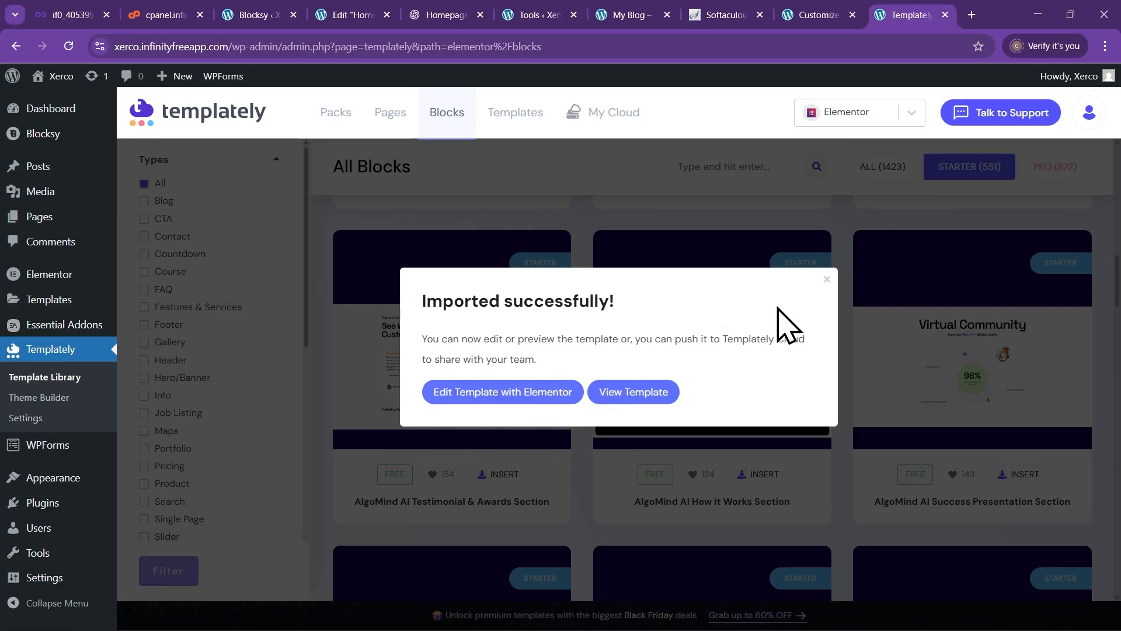
{"action": "left_click", "coordinate": [828, 280]}
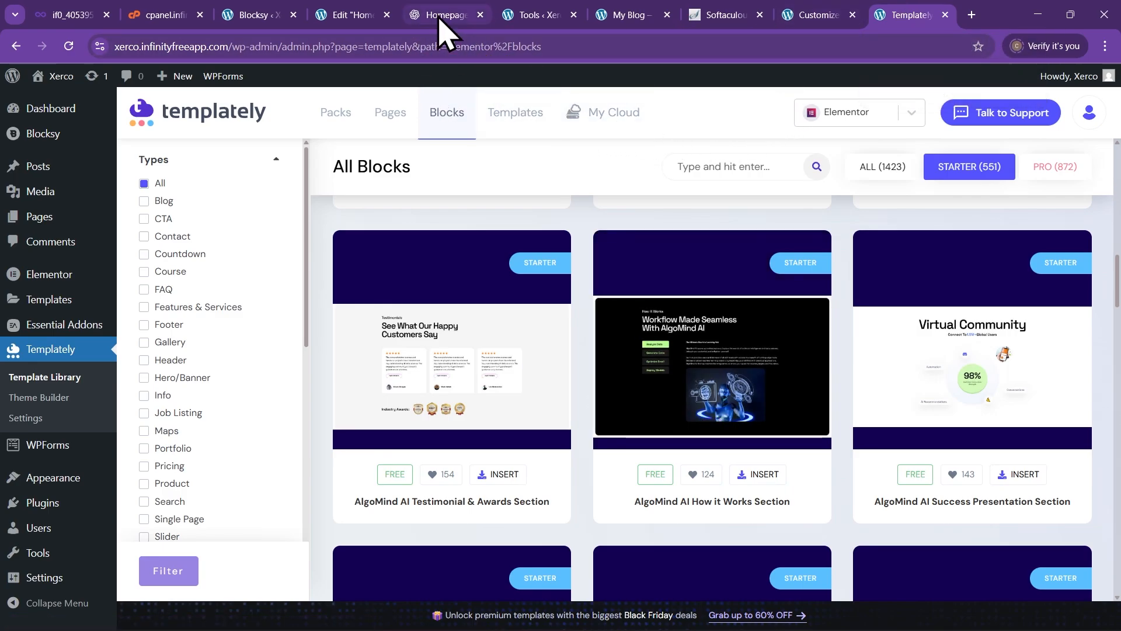
Publish the homepage changes in Elementor and reload the editor page
{"action": "left_click", "coordinate": [350, 14]}
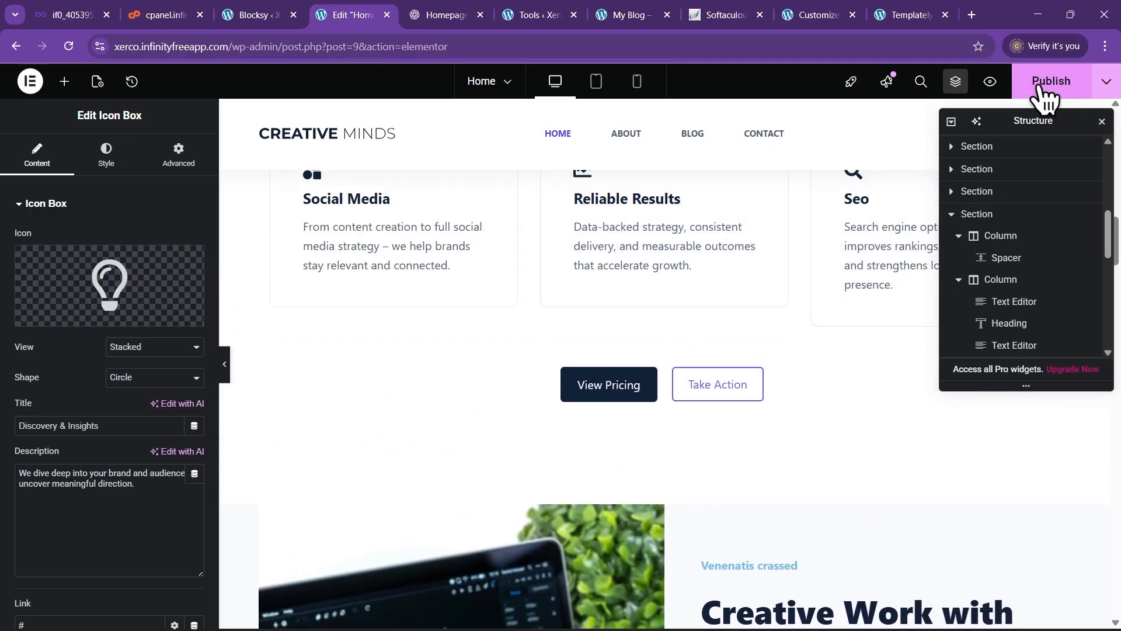
{"action": "scroll", "coordinate": [646, 338], "scroll_direction": "up", "scroll_amount": 7}
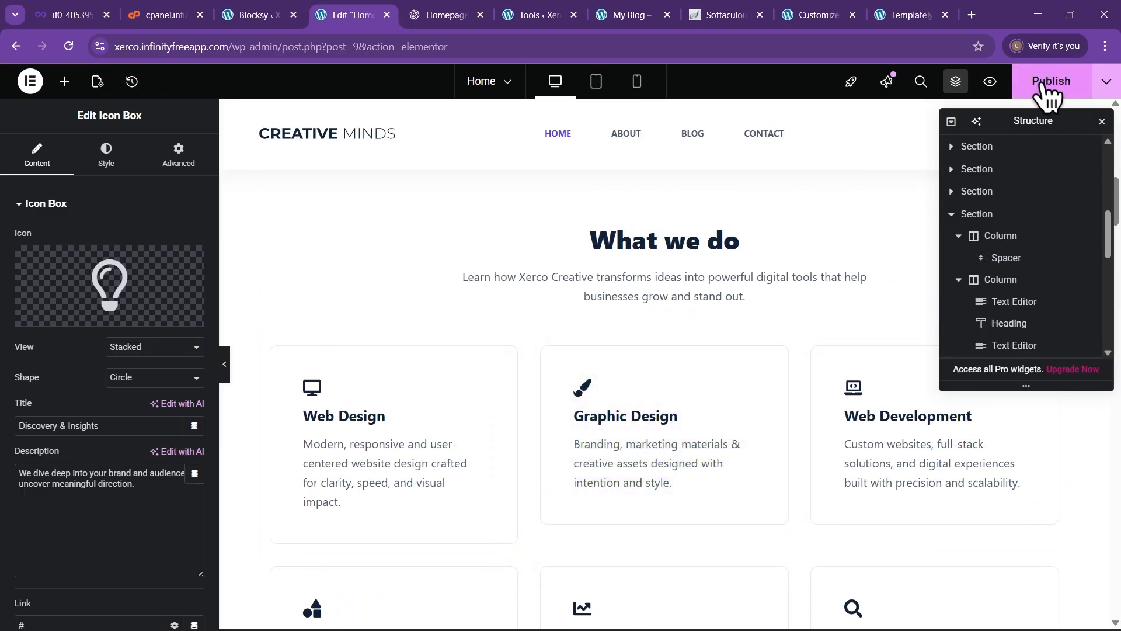
{"action": "left_click", "coordinate": [1045, 85]}
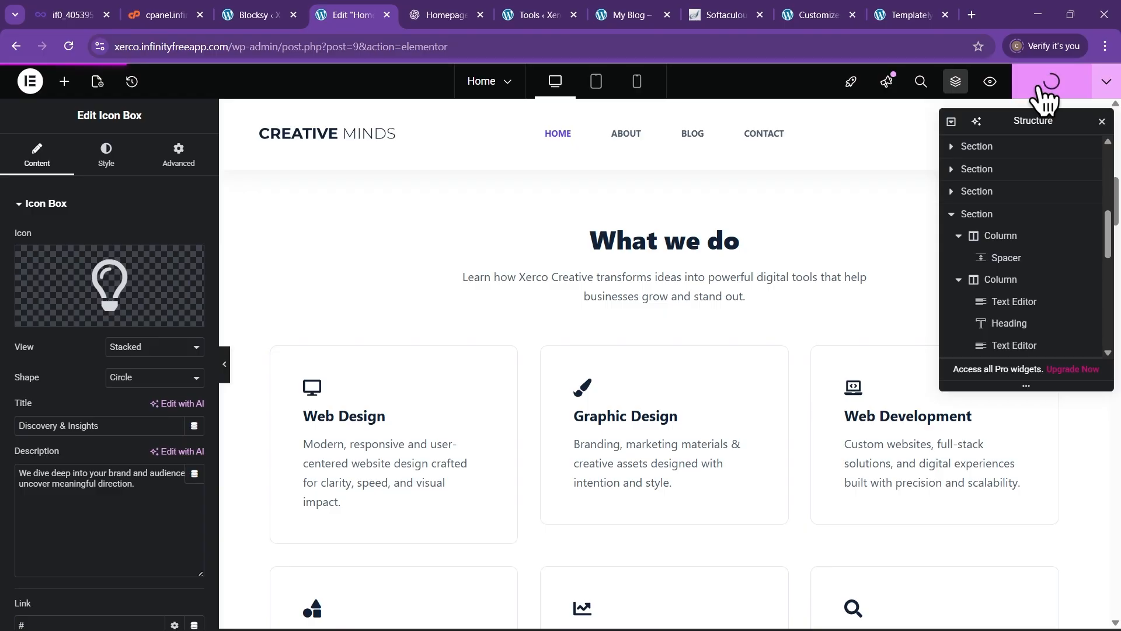
{"action": "scroll", "coordinate": [708, 296], "scroll_direction": "up", "scroll_amount": 10}
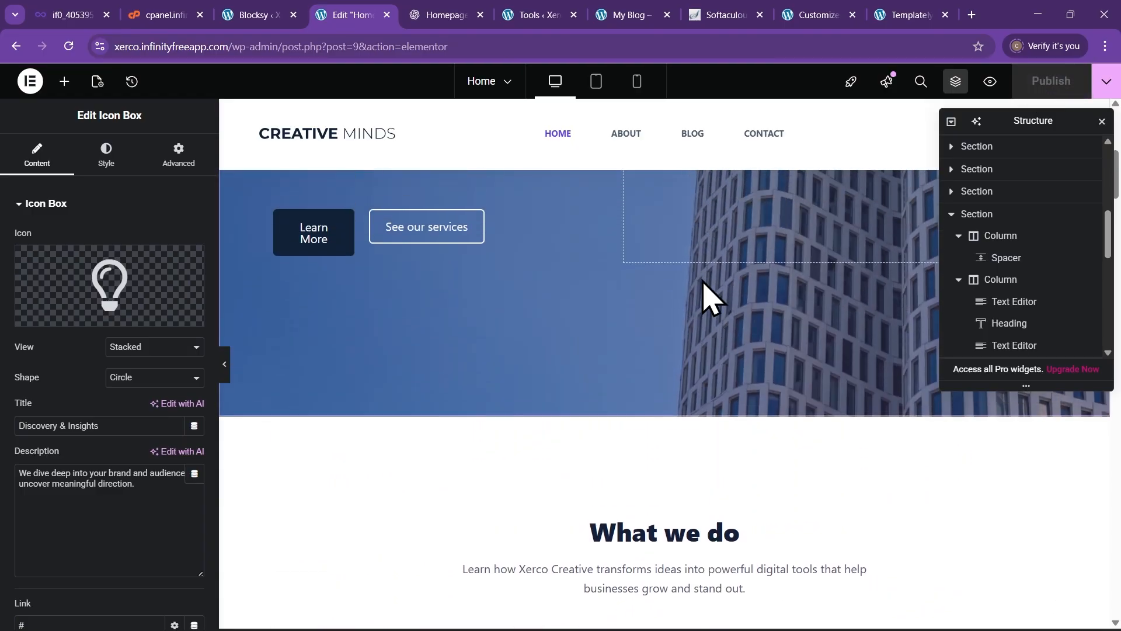
{"action": "scroll", "coordinate": [708, 327], "scroll_direction": "down", "scroll_amount": 10}
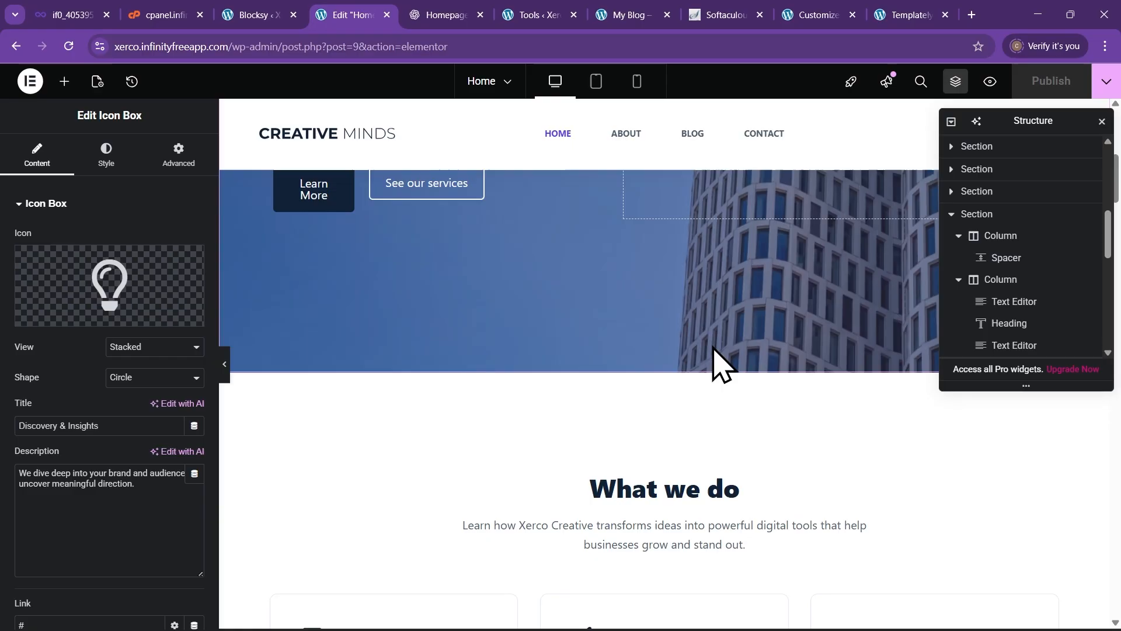
{"action": "scroll", "coordinate": [648, 353], "scroll_direction": "up", "scroll_amount": 2}
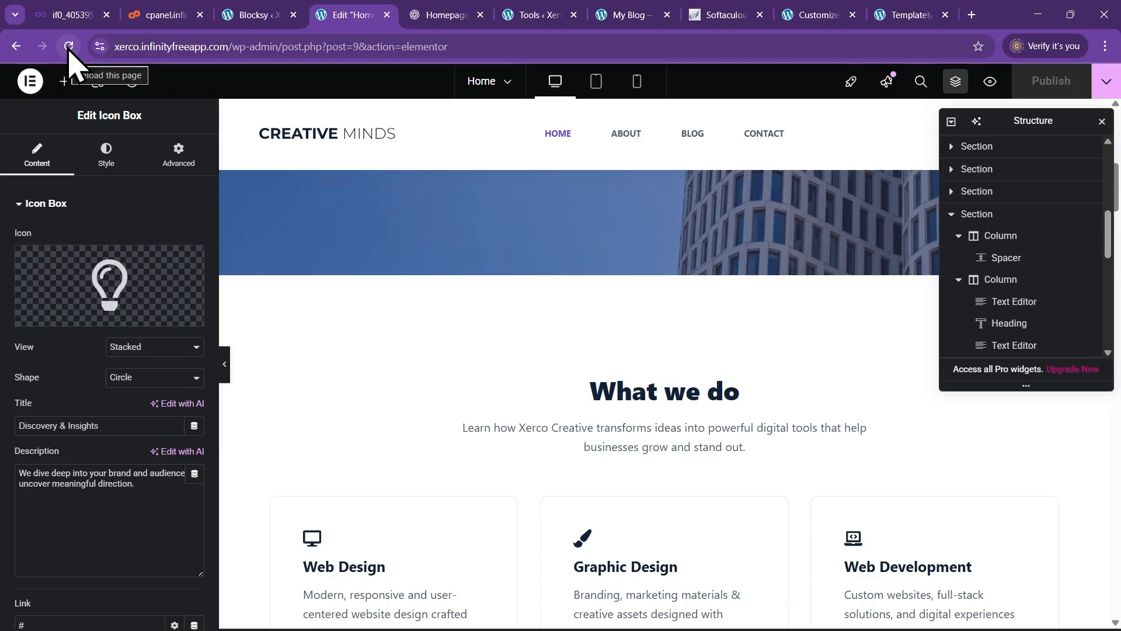
{"action": "left_click", "coordinate": [69, 47]}
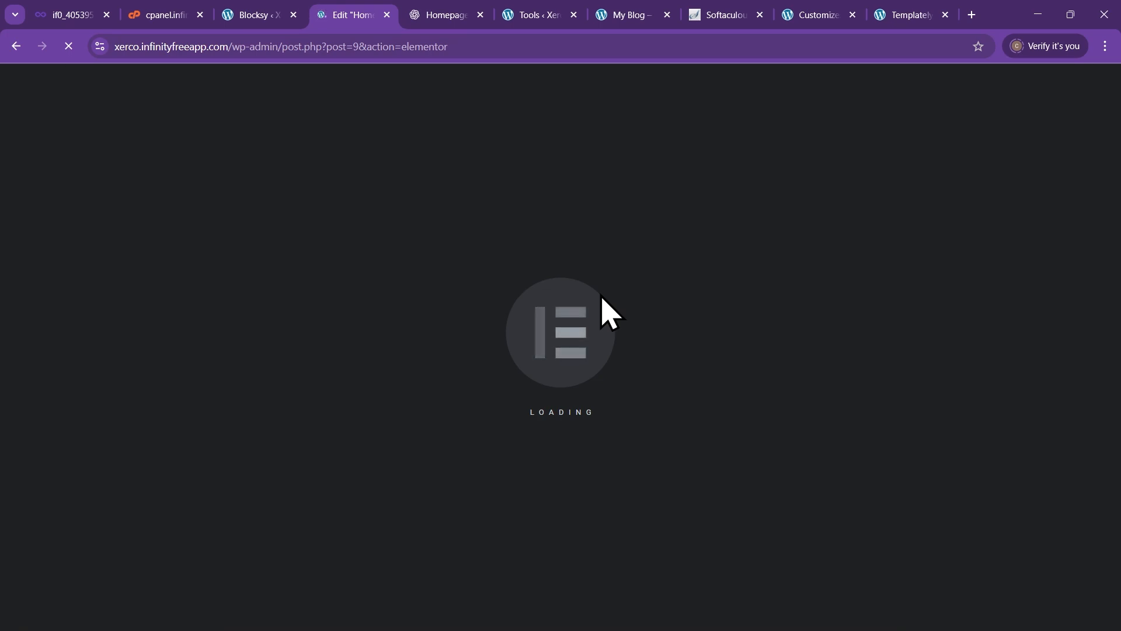
Add an empty section below the laptop image, above the 'Do you have any question?' banner
{"action": "scroll", "coordinate": [494, 356], "scroll_direction": "down", "scroll_amount": 10}
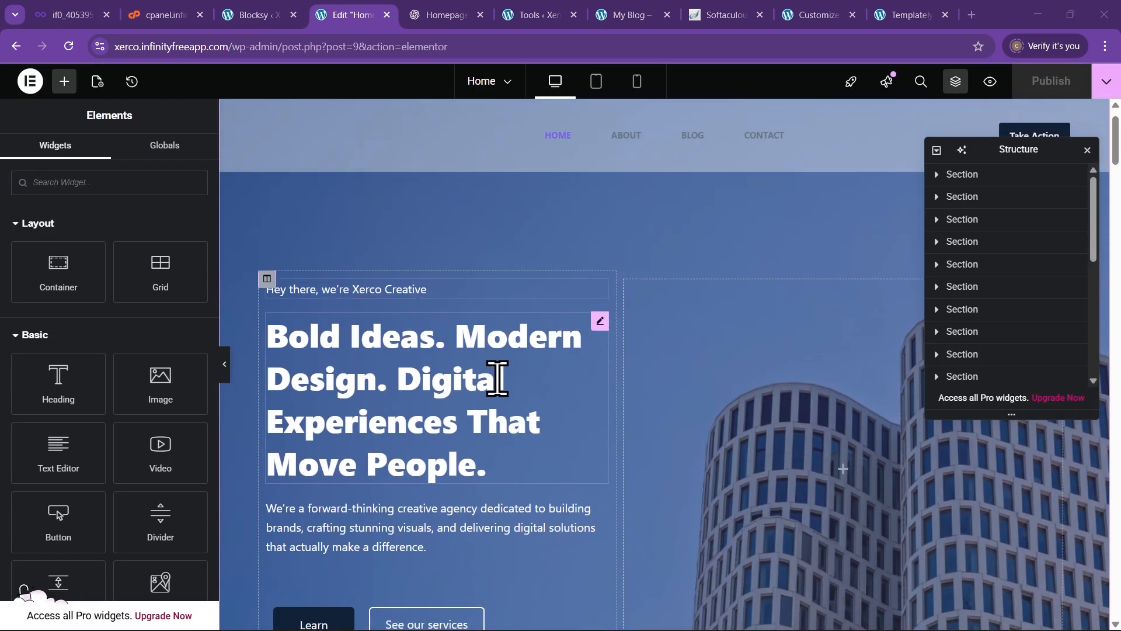
{"action": "scroll", "coordinate": [518, 427], "scroll_direction": "down", "scroll_amount": 12}
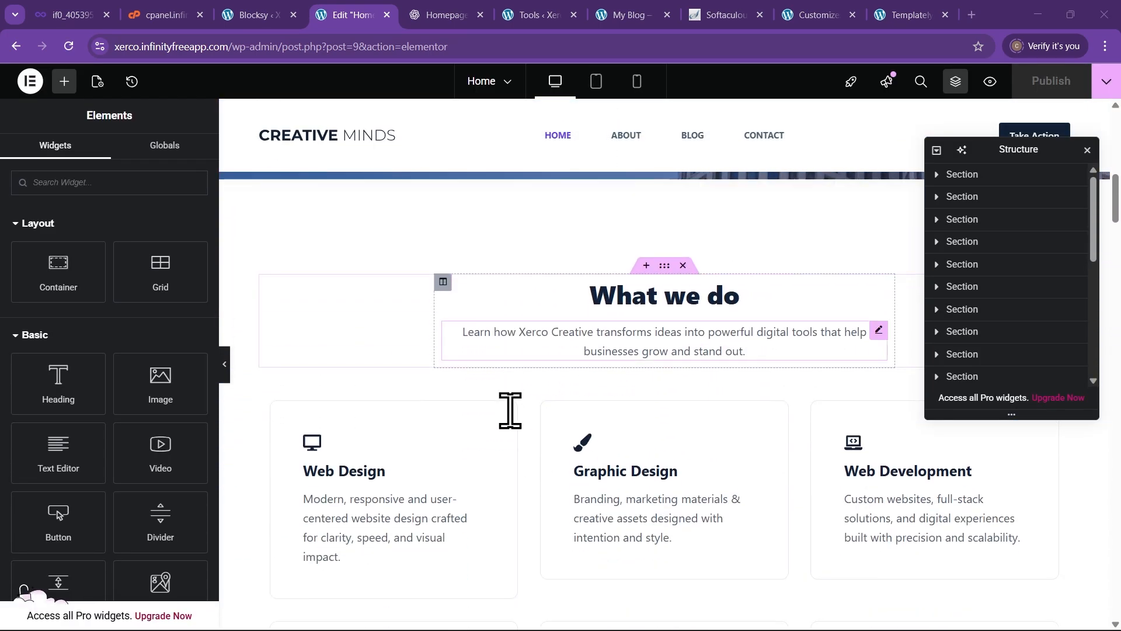
{"action": "scroll", "coordinate": [518, 432], "scroll_direction": "down", "scroll_amount": 1}
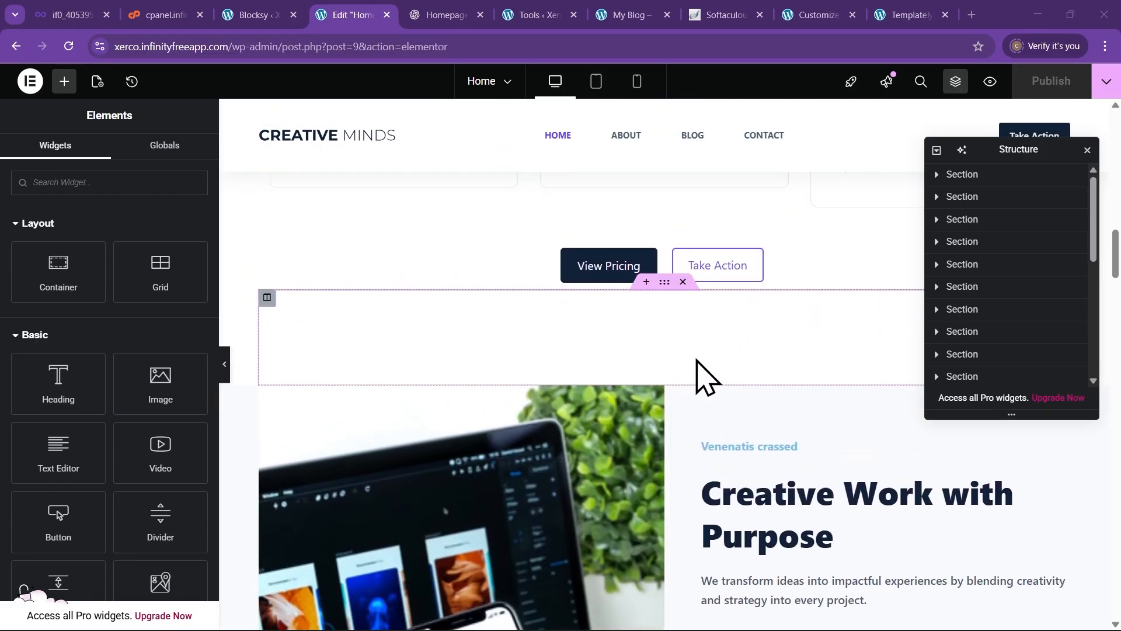
{"action": "scroll", "coordinate": [706, 376], "scroll_direction": "down", "scroll_amount": 8}
{"action": "scroll", "coordinate": [727, 442], "scroll_direction": "down", "scroll_amount": 2}
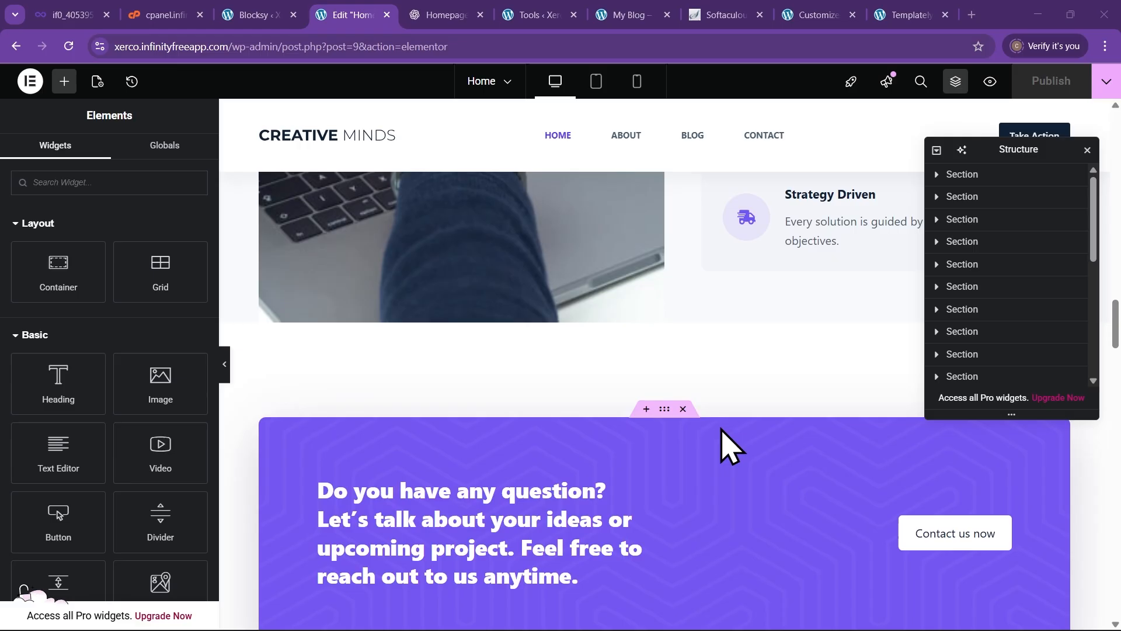
{"action": "scroll", "coordinate": [637, 330], "scroll_direction": "up", "scroll_amount": 1}
{"action": "scroll", "coordinate": [634, 324], "scroll_direction": "up", "scroll_amount": 5}
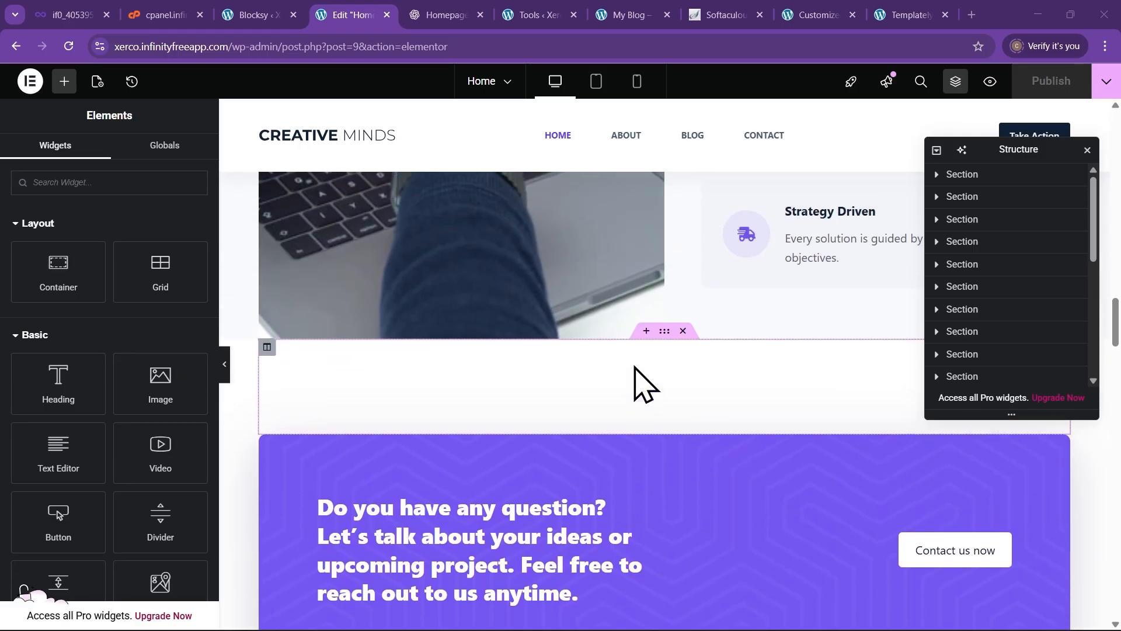
{"action": "scroll", "coordinate": [591, 350], "scroll_direction": "down", "scroll_amount": 4}
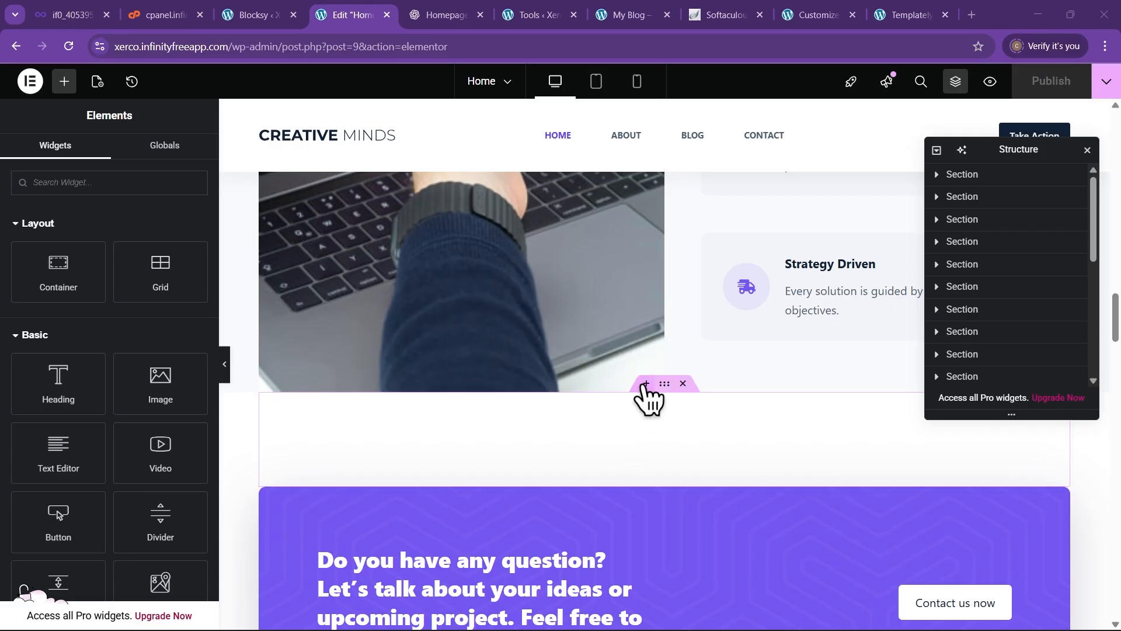
{"action": "left_click", "coordinate": [646, 384]}
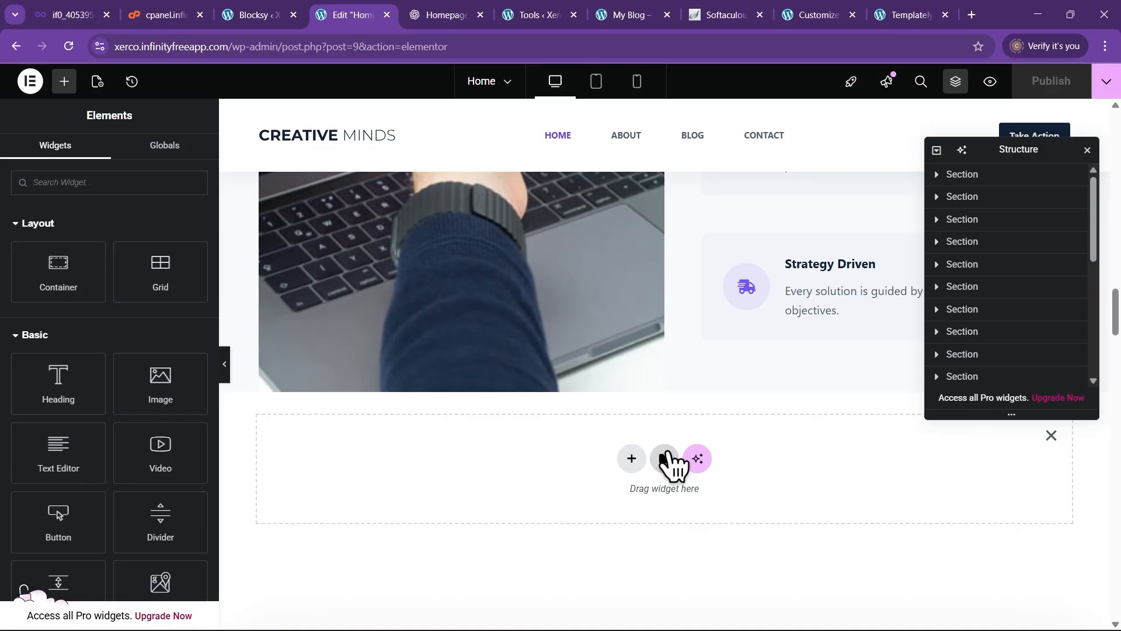
Insert the saved AlgoMind Testimonial & Awards Section template and apply its section settings
{"action": "left_click", "coordinate": [664, 458]}
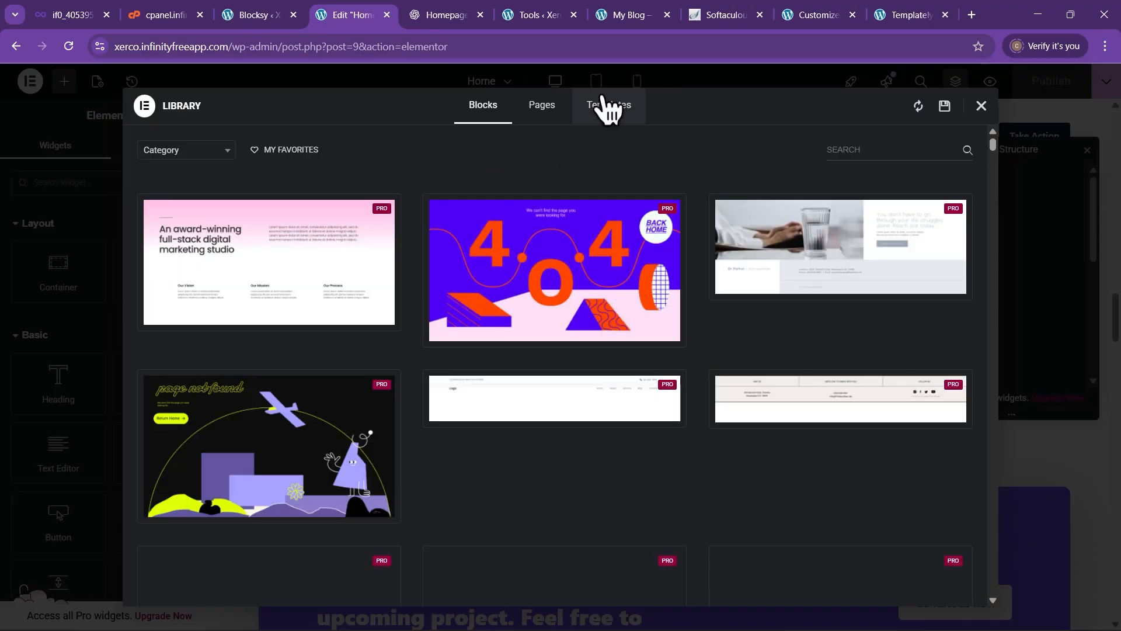
{"action": "left_click", "coordinate": [596, 130]}
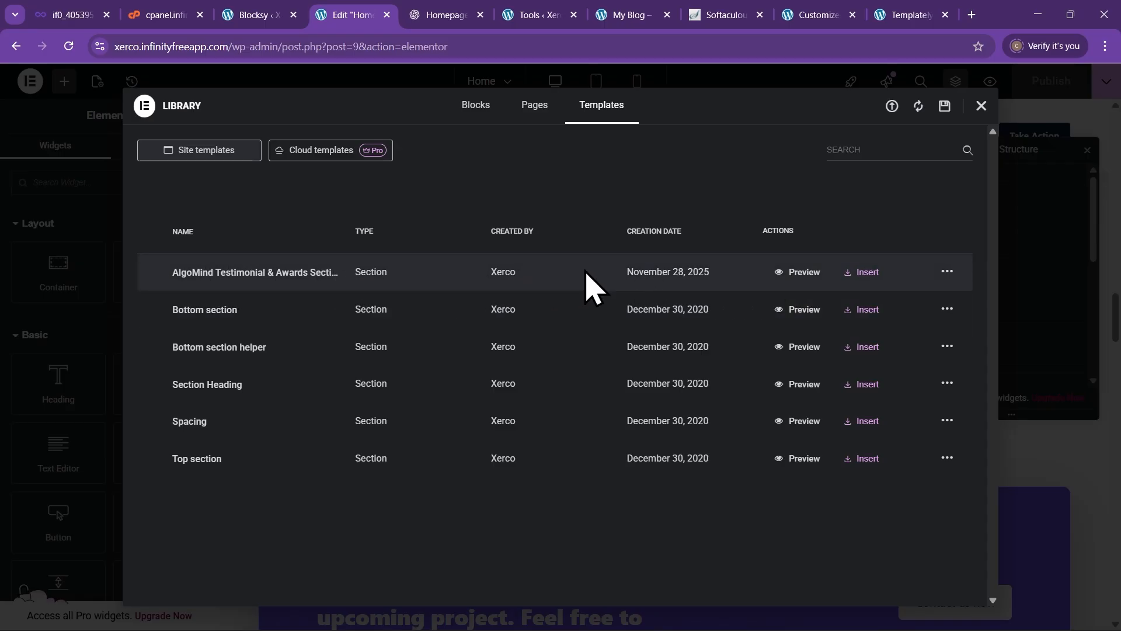
{"action": "left_click", "coordinate": [866, 272]}
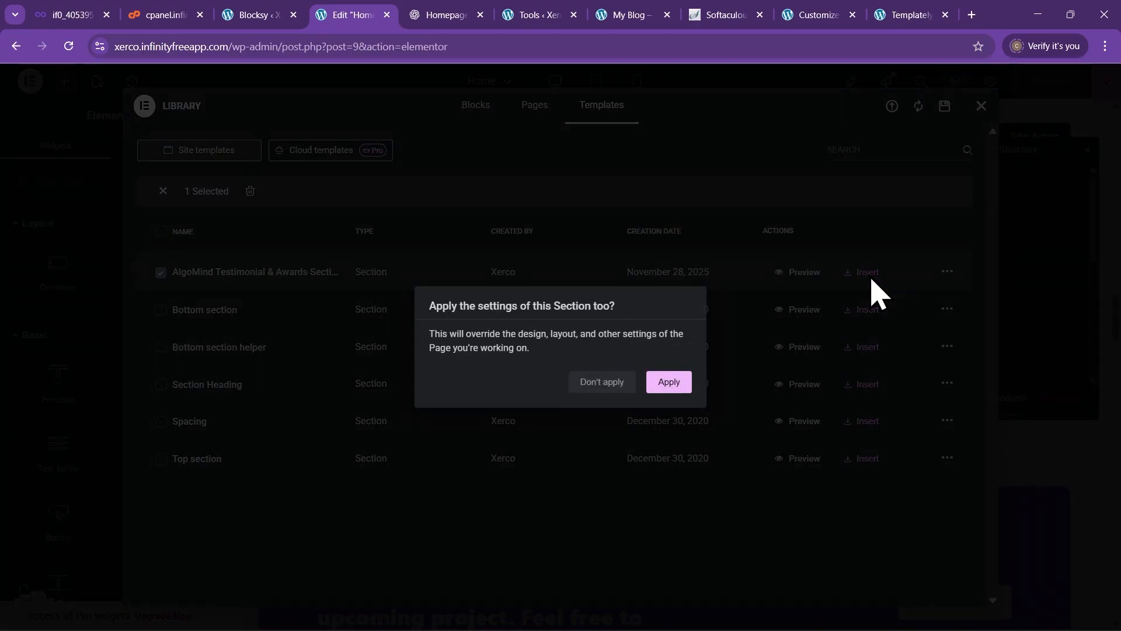
{"action": "left_click", "coordinate": [669, 382]}
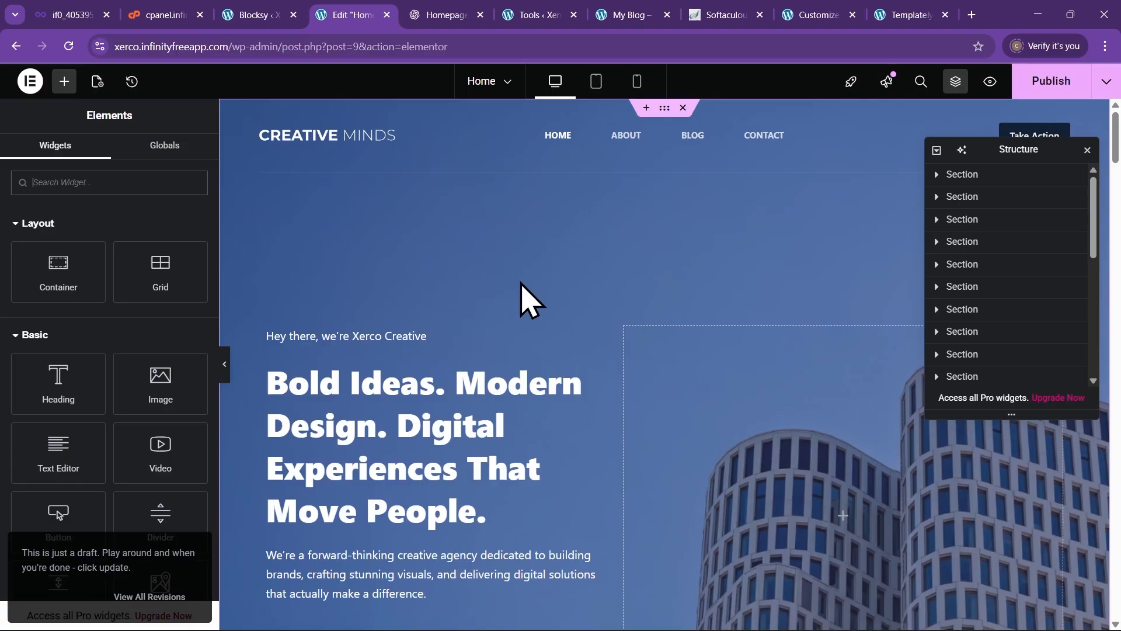
{"action": "scroll", "coordinate": [525, 298], "scroll_direction": "down", "scroll_amount": 4}
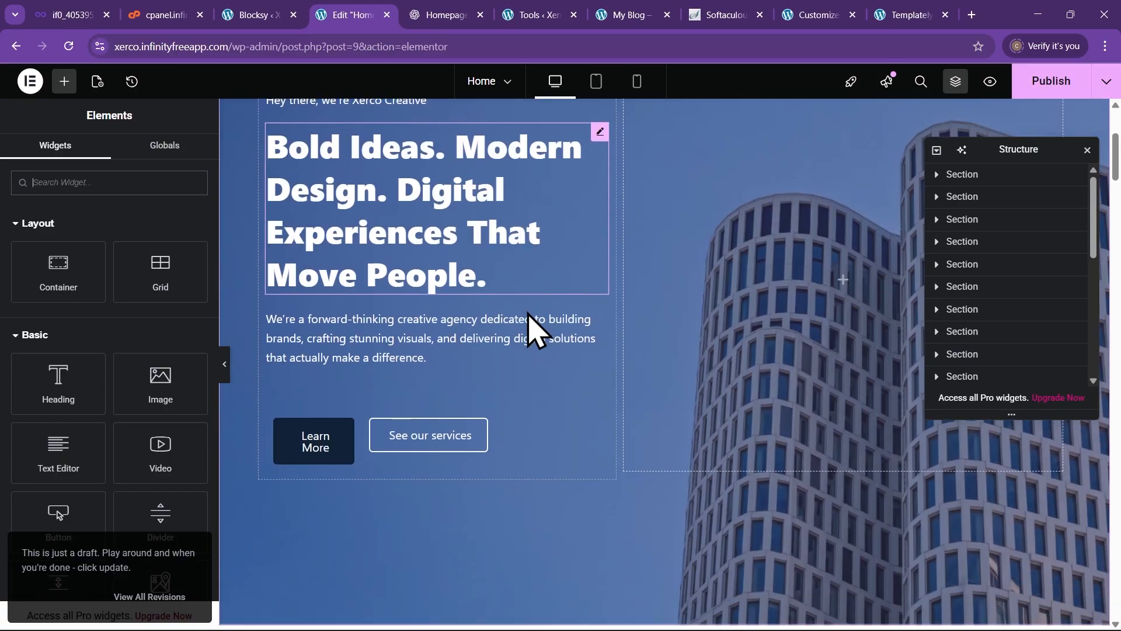
{"action": "scroll", "coordinate": [532, 327], "scroll_direction": "down", "scroll_amount": 3}
{"action": "scroll", "coordinate": [584, 391], "scroll_direction": "up", "scroll_amount": 6}
{"action": "scroll", "coordinate": [584, 408], "scroll_direction": "down", "scroll_amount": 8}
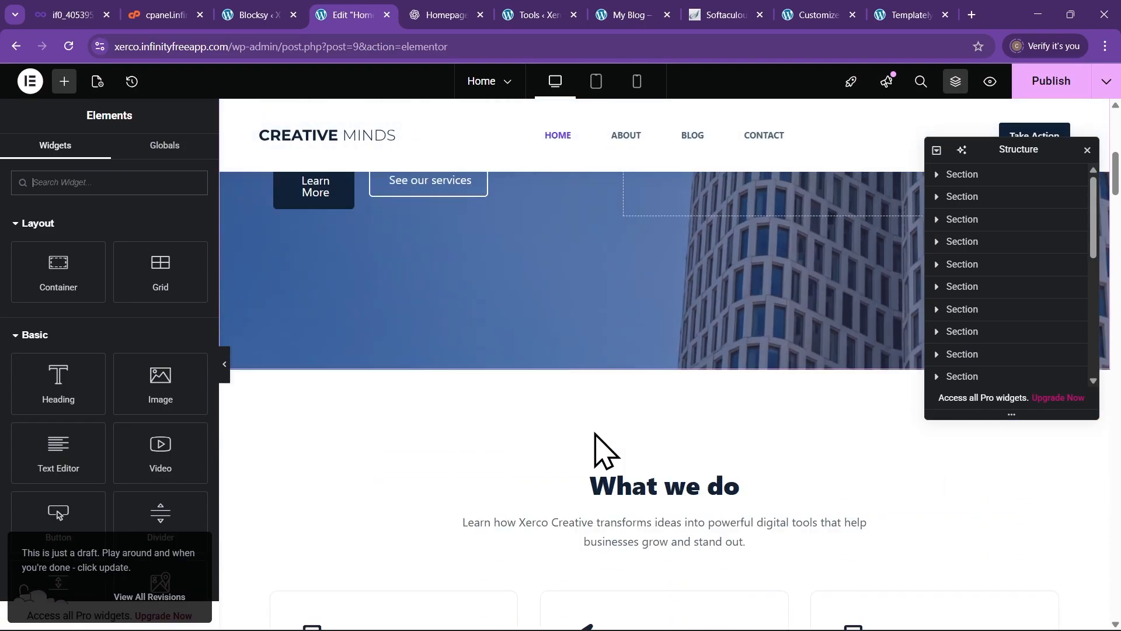
{"action": "scroll", "coordinate": [602, 455], "scroll_direction": "down", "scroll_amount": 15}
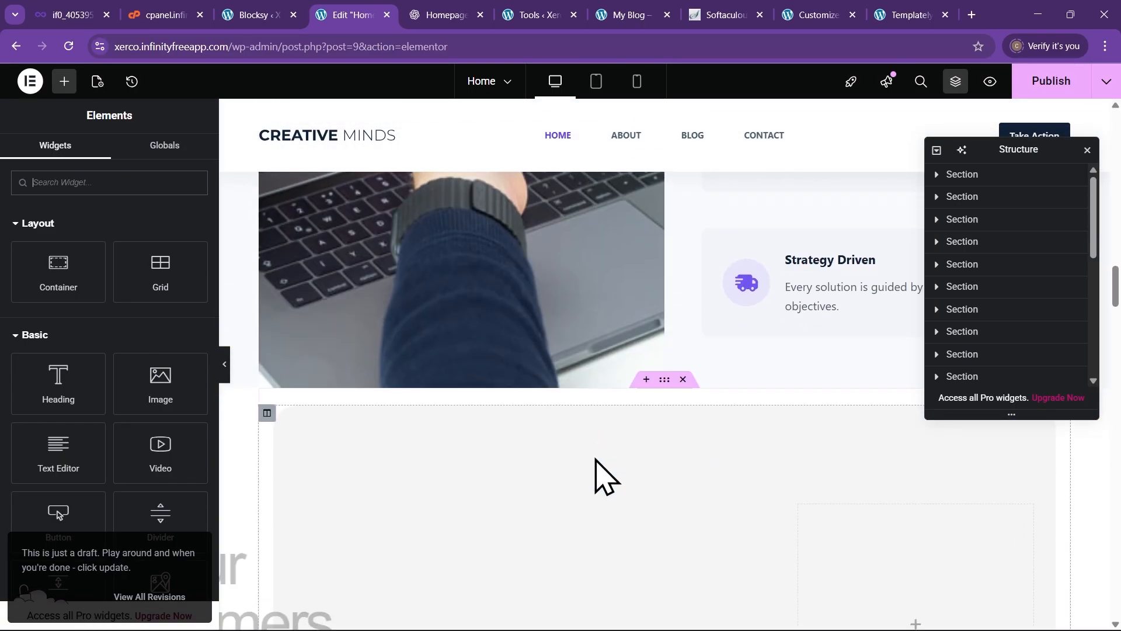
{"action": "scroll", "coordinate": [593, 458], "scroll_direction": "down", "scroll_amount": 8}
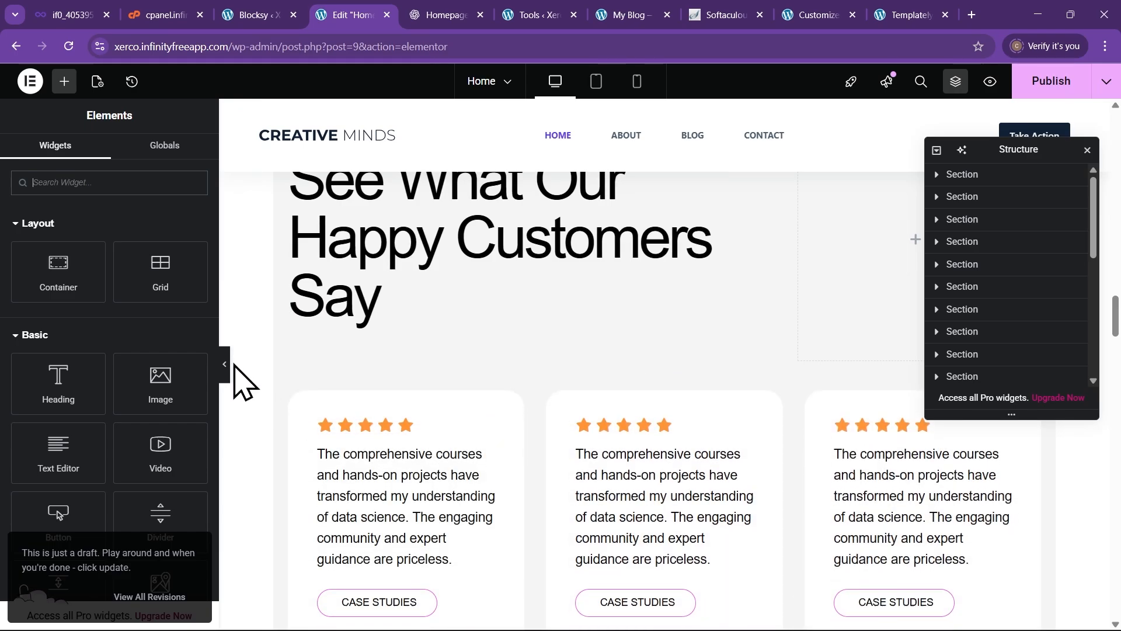
{"action": "left_click", "coordinate": [227, 366]}
{"action": "scroll", "coordinate": [426, 373], "scroll_direction": "up", "scroll_amount": 5}
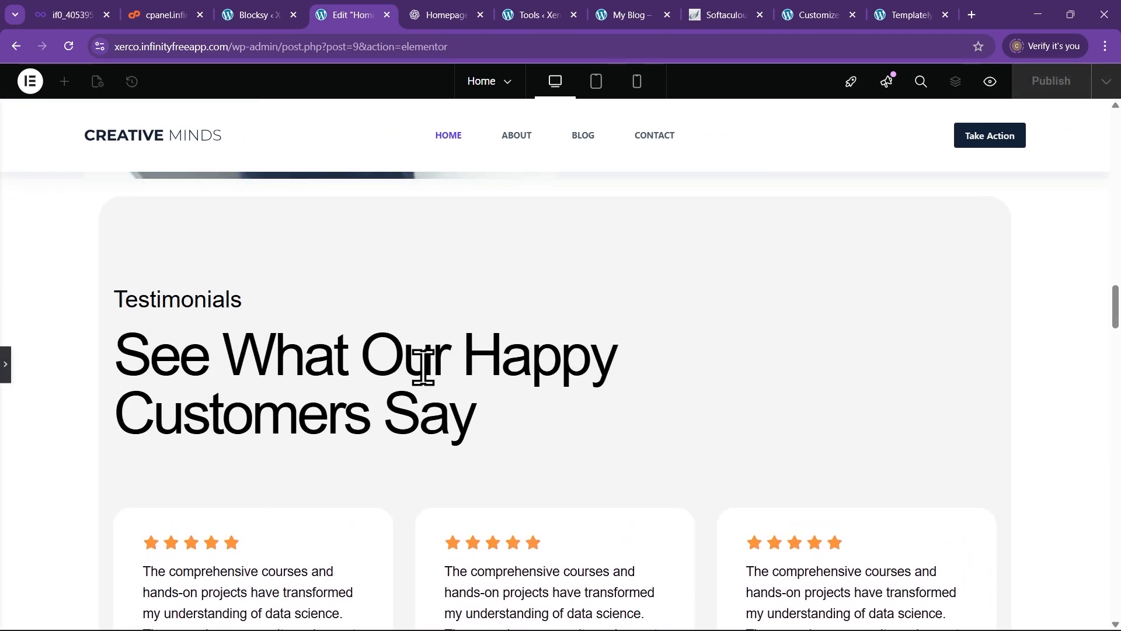
{"action": "scroll", "coordinate": [420, 368], "scroll_direction": "down", "scroll_amount": 10}
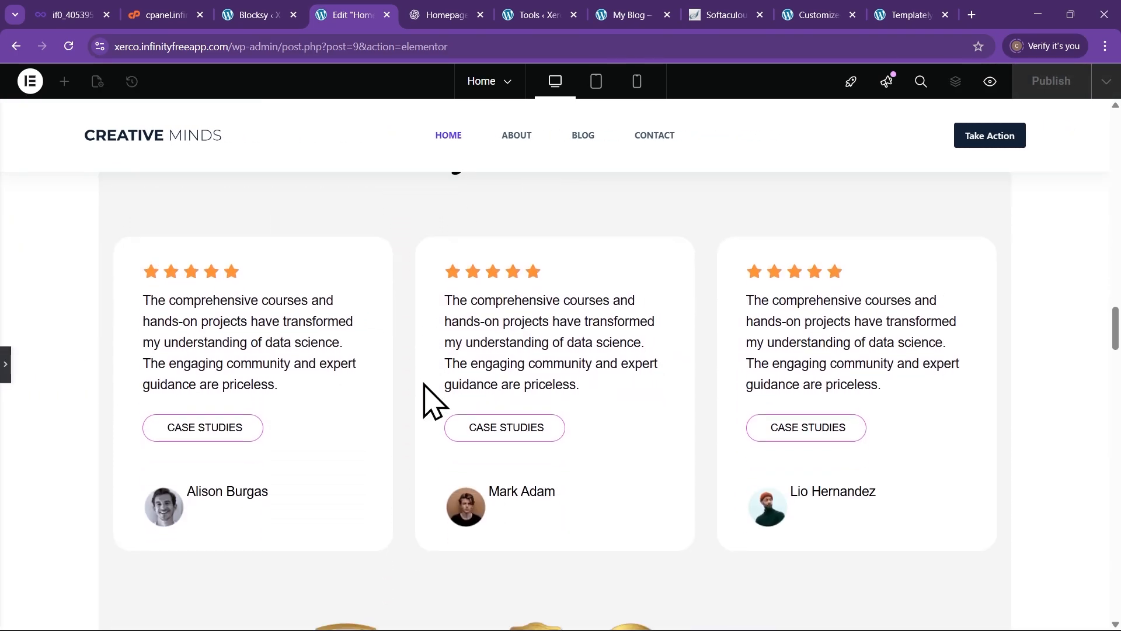
{"action": "scroll", "coordinate": [532, 435], "scroll_direction": "down", "scroll_amount": 3}
{"action": "scroll", "coordinate": [534, 438], "scroll_direction": "up", "scroll_amount": 5}
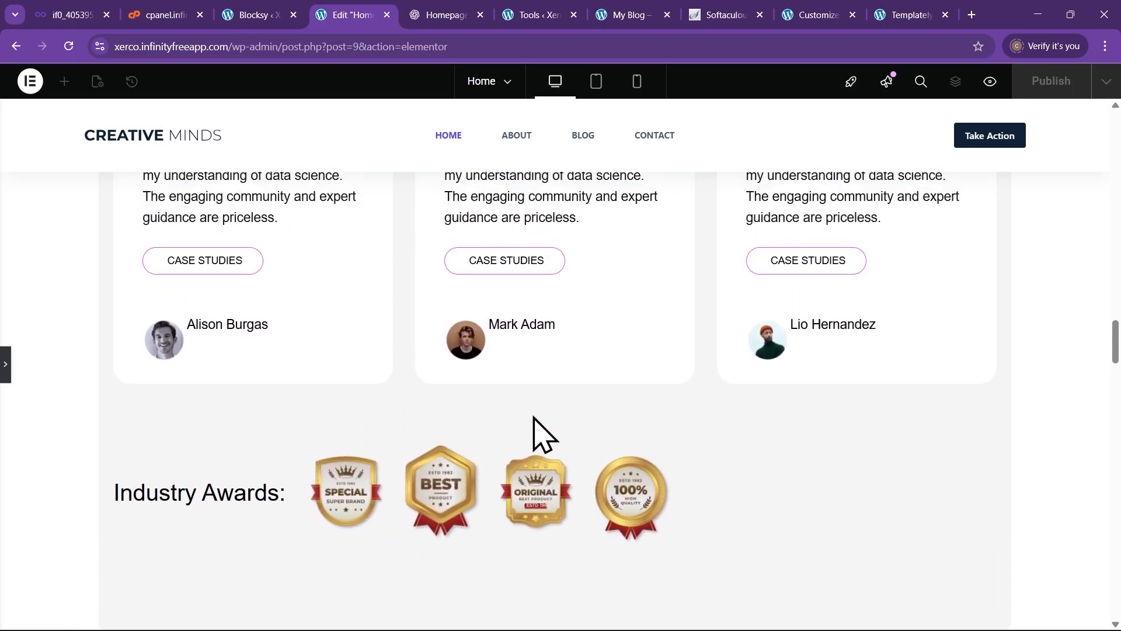
{"action": "scroll", "coordinate": [540, 416], "scroll_direction": "up", "scroll_amount": 4}
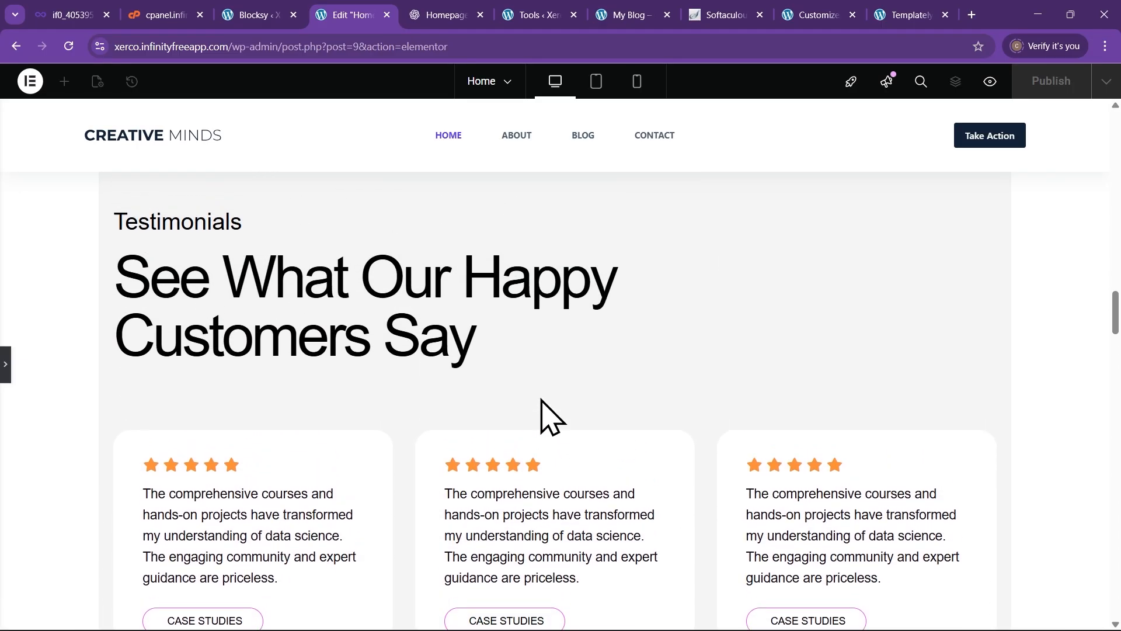
{"action": "scroll", "coordinate": [549, 416], "scroll_direction": "up", "scroll_amount": 3}
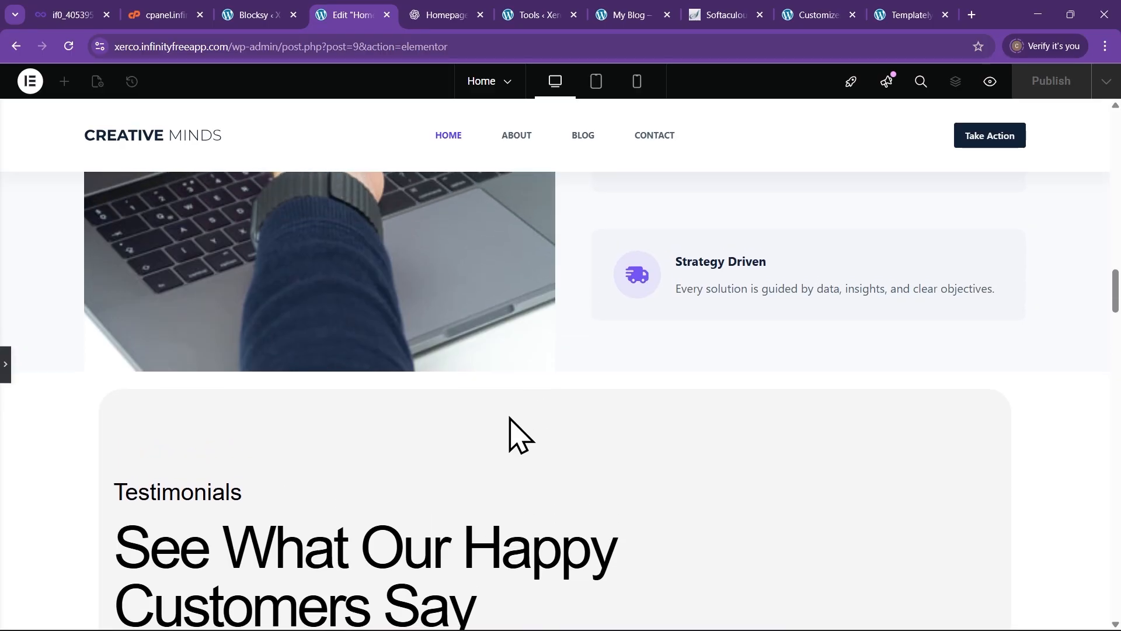
{"action": "scroll", "coordinate": [511, 433], "scroll_direction": "down", "scroll_amount": 2}
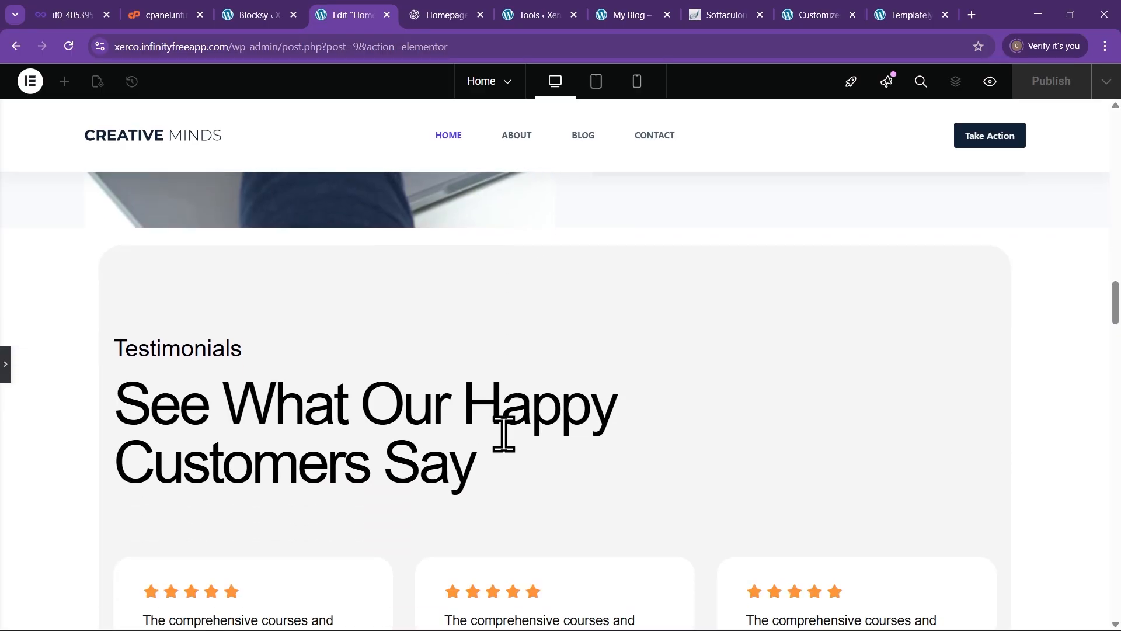
{"action": "scroll", "coordinate": [505, 436], "scroll_direction": "down", "scroll_amount": 4}
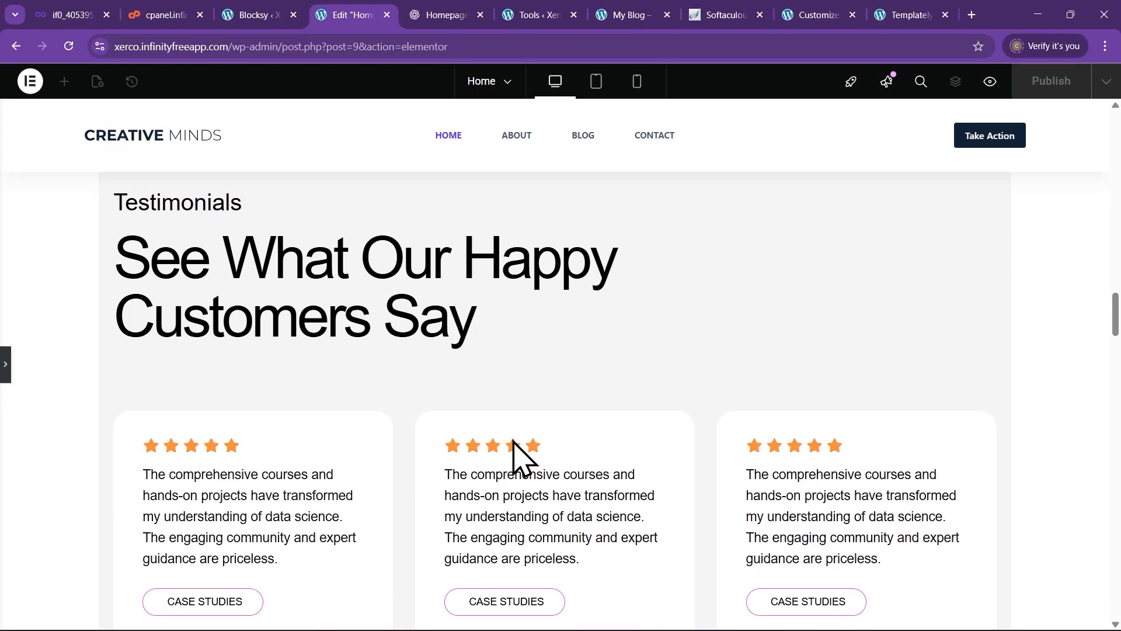
{"action": "left_click", "coordinate": [5, 365]}
{"action": "scroll", "coordinate": [351, 403], "scroll_direction": "down", "scroll_amount": 3}
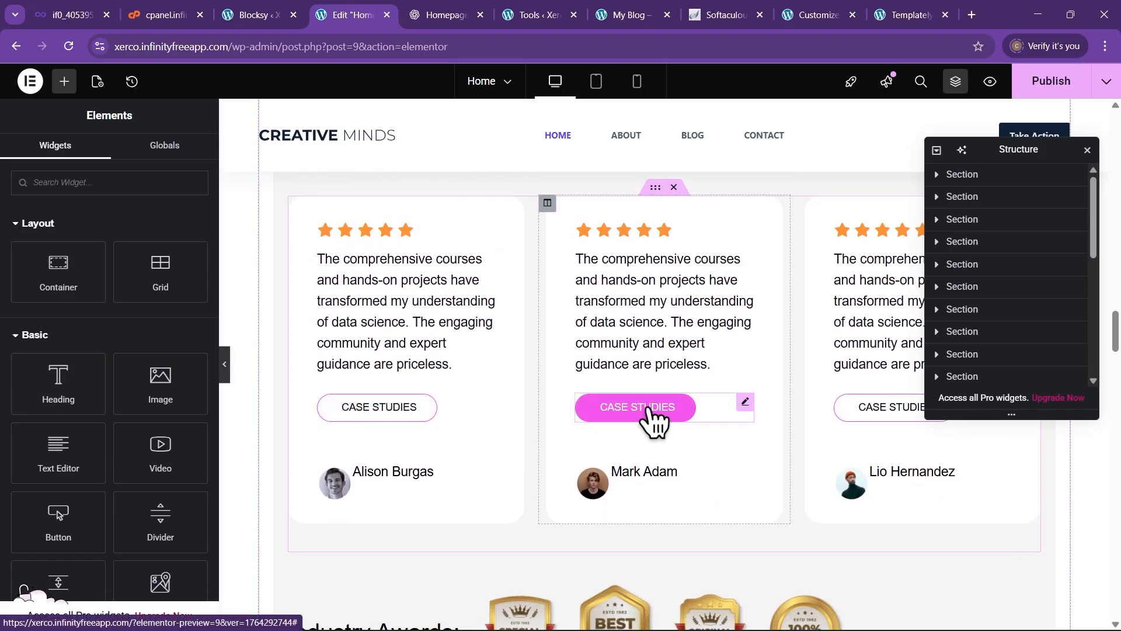
{"action": "scroll", "coordinate": [650, 408], "scroll_direction": "up", "scroll_amount": 10}
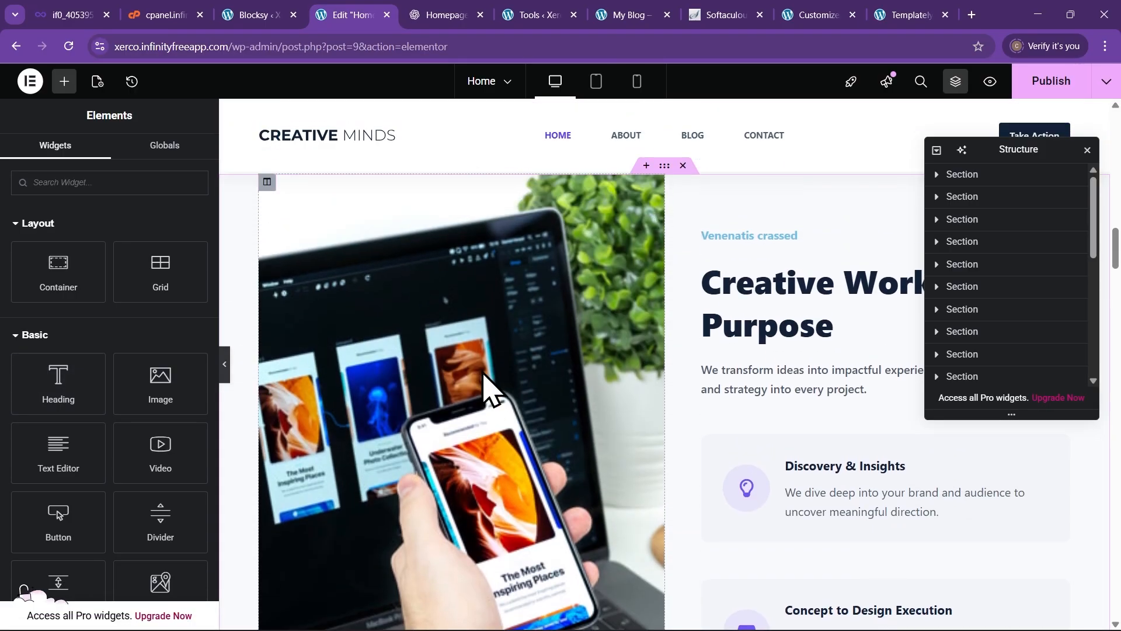
{"action": "scroll", "coordinate": [484, 379], "scroll_direction": "up", "scroll_amount": 6}
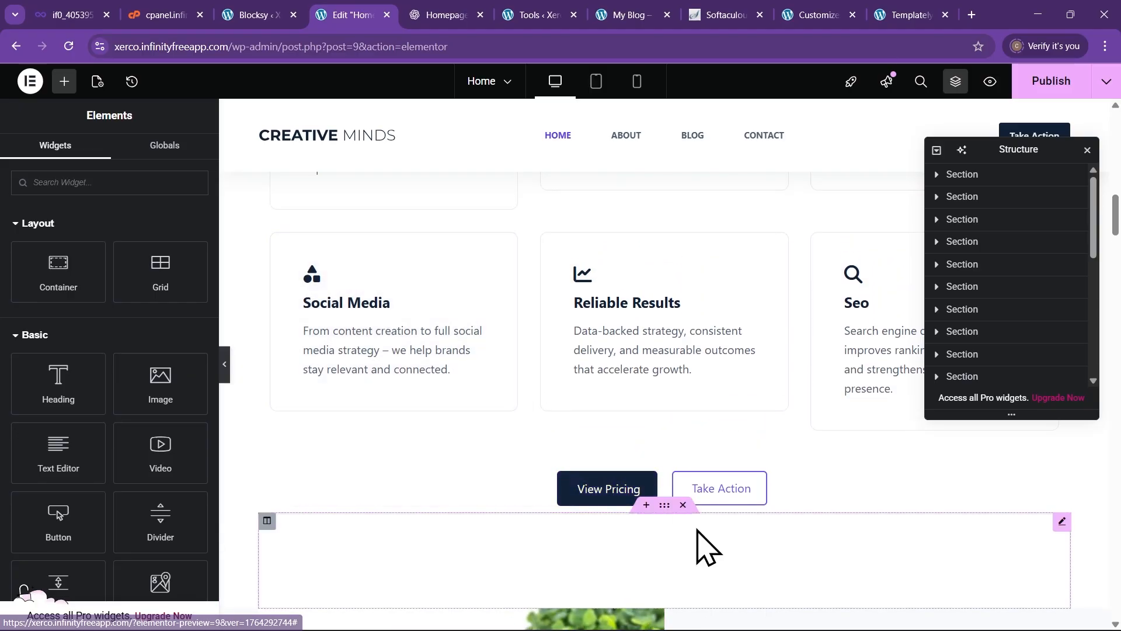
{"action": "scroll", "coordinate": [608, 514], "scroll_direction": "up", "scroll_amount": 10}
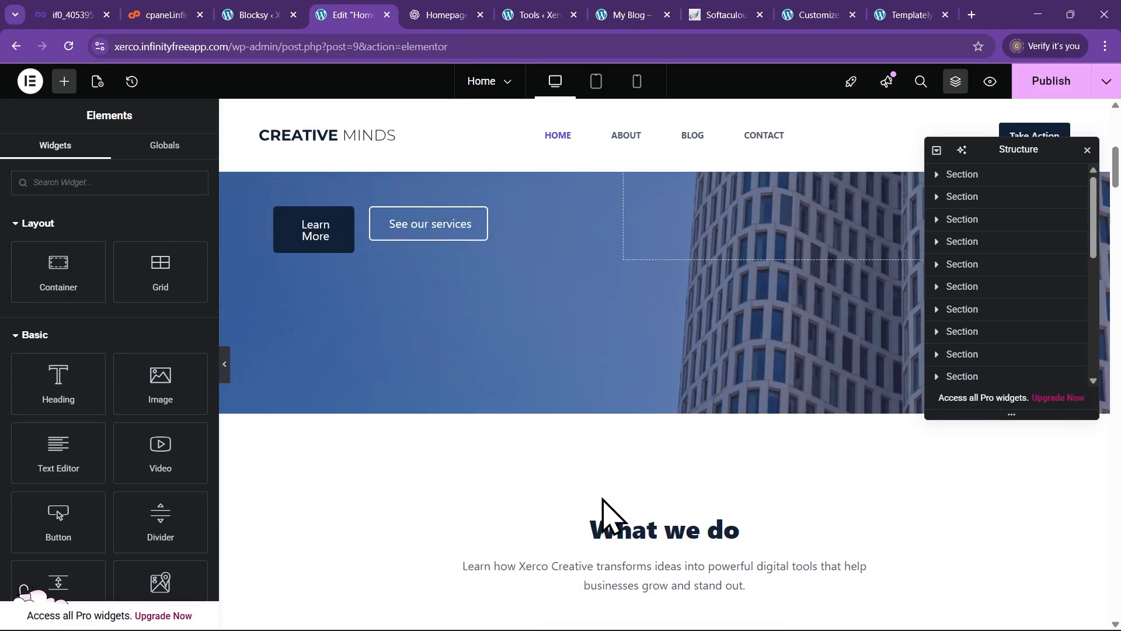
{"action": "scroll", "coordinate": [602, 514], "scroll_direction": "up", "scroll_amount": 3}
{"action": "scroll", "coordinate": [584, 496], "scroll_direction": "down", "scroll_amount": 12}
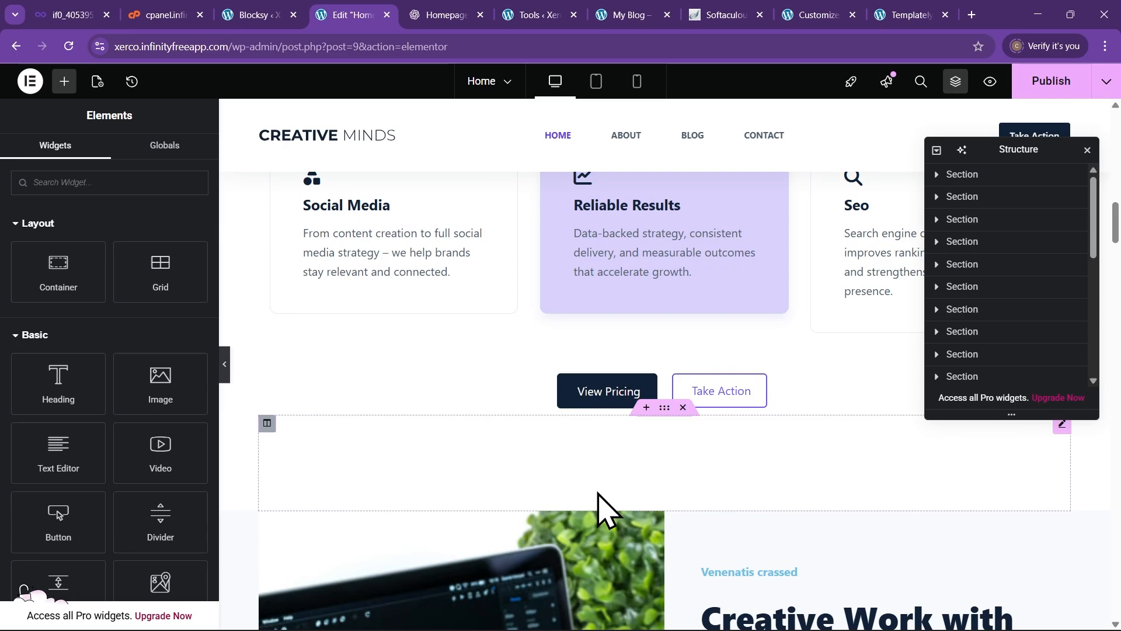
{"action": "scroll", "coordinate": [597, 509], "scroll_direction": "down", "scroll_amount": 15}
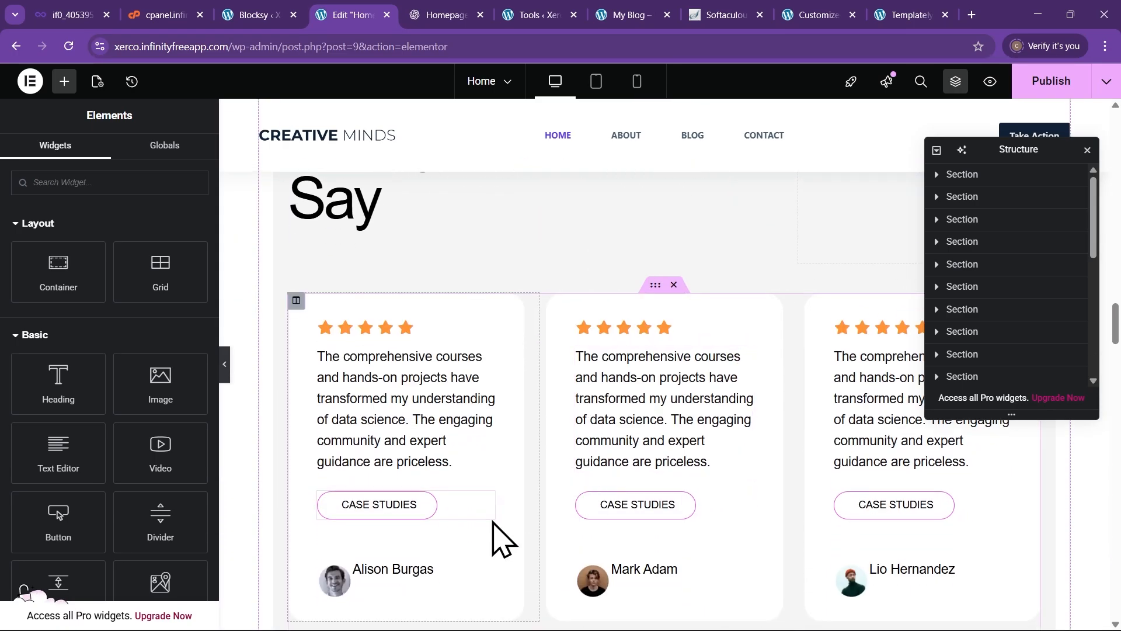
{"action": "scroll", "coordinate": [492, 528], "scroll_direction": "down", "scroll_amount": 2}
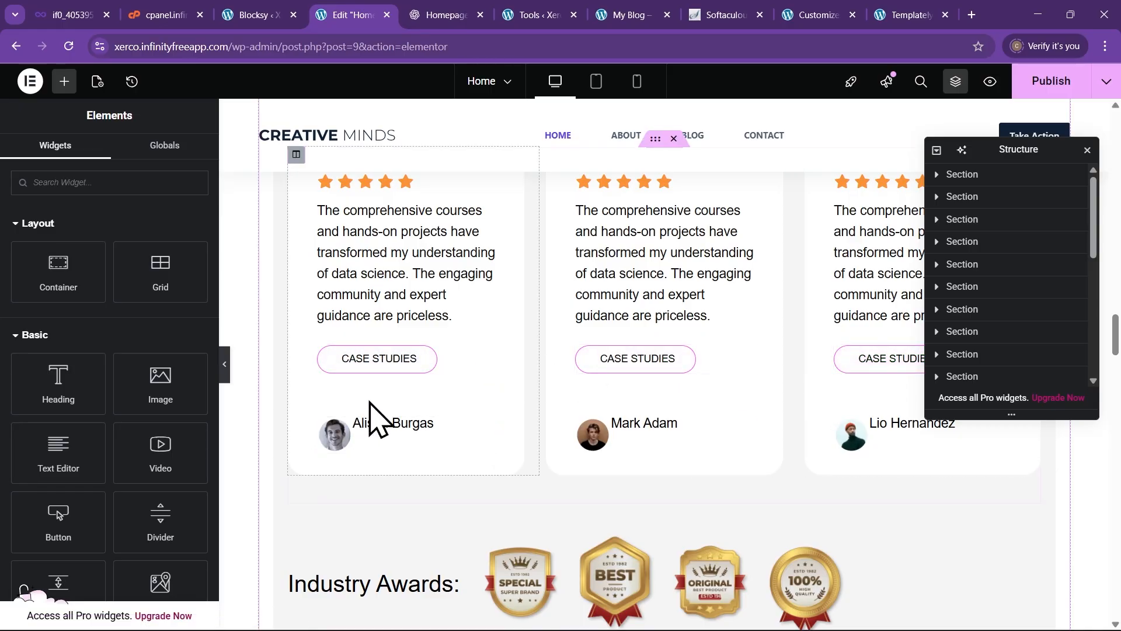
{"action": "scroll", "coordinate": [376, 415], "scroll_direction": "up", "scroll_amount": 5}
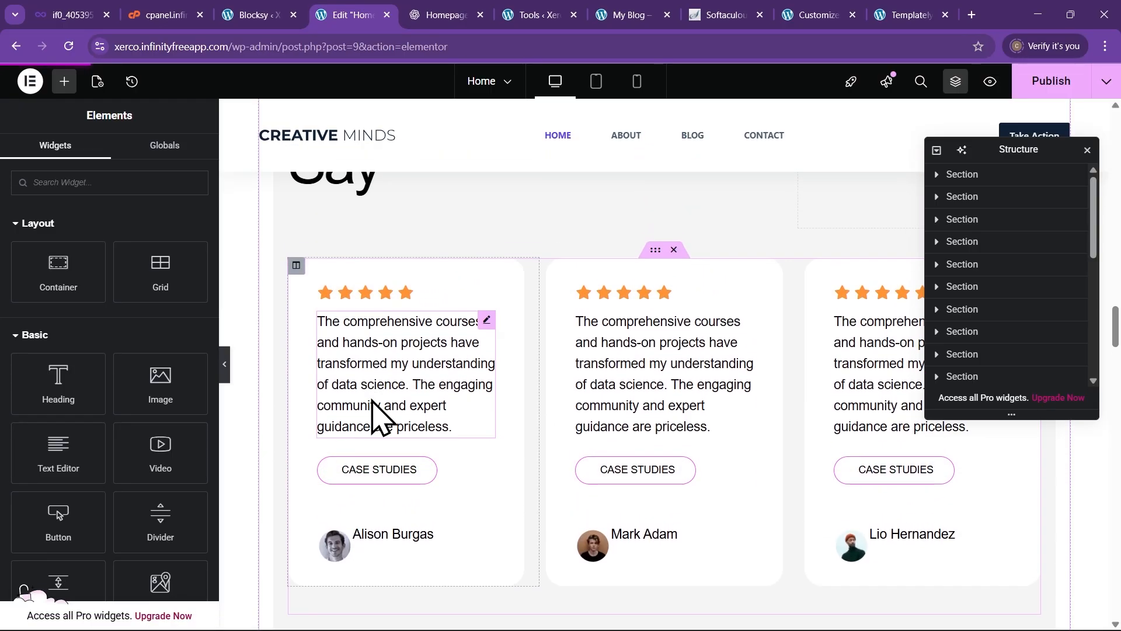
{"action": "scroll", "coordinate": [497, 462], "scroll_direction": "up", "scroll_amount": 10}
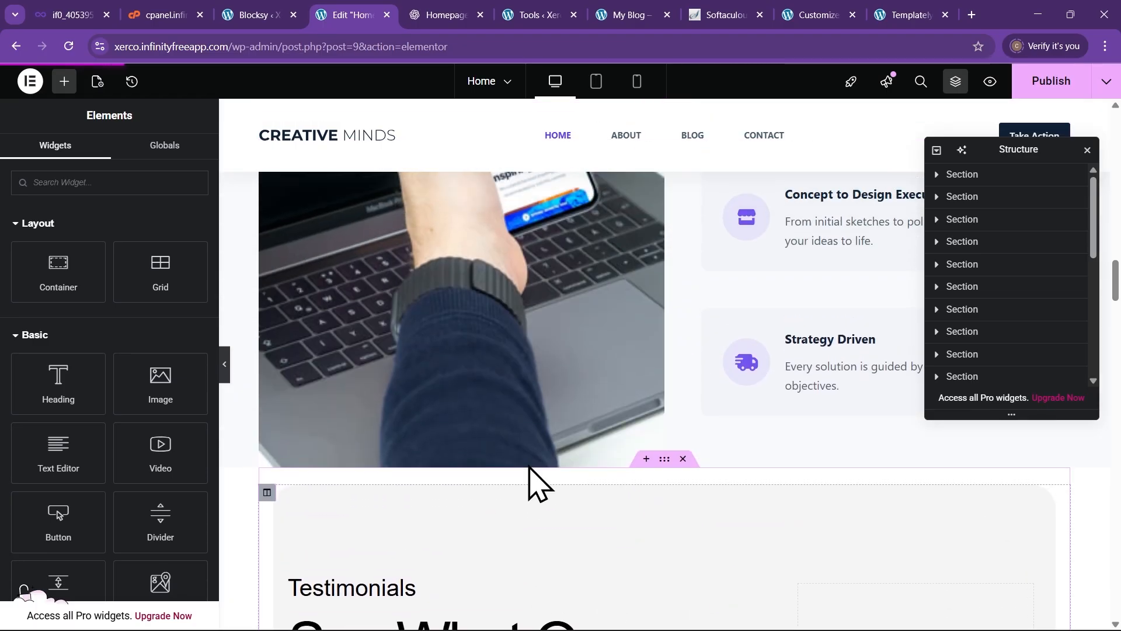
{"action": "scroll", "coordinate": [538, 468], "scroll_direction": "up", "scroll_amount": 3}
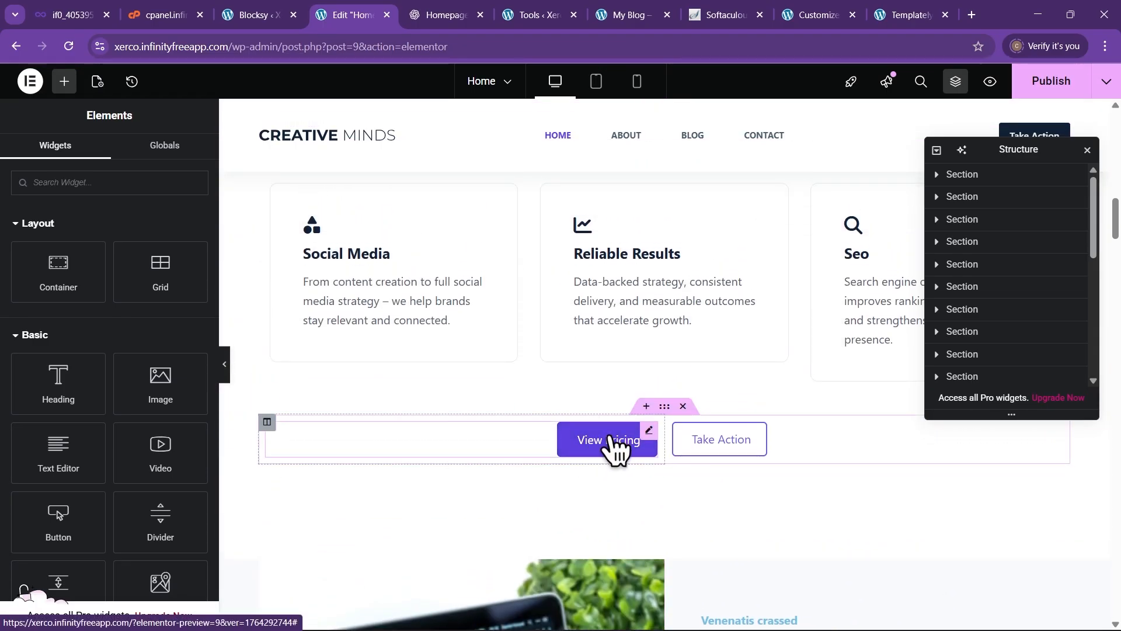
Copy the View Pricing button's style and paste it onto the first CASE STUDIES button
{"action": "right_click", "coordinate": [613, 449]}
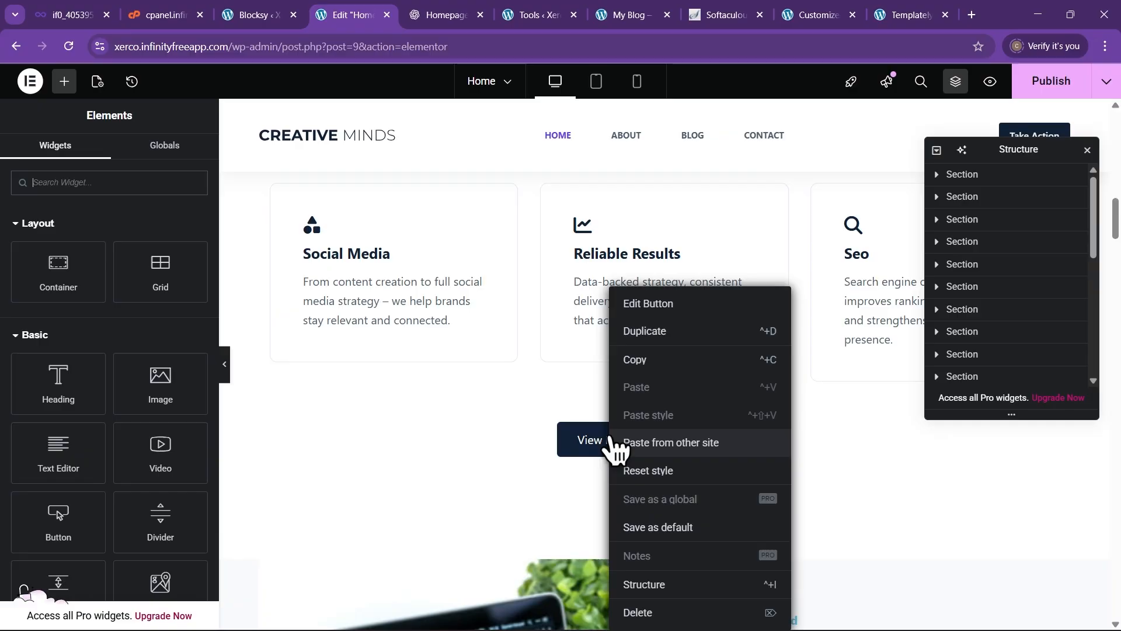
{"action": "left_click", "coordinate": [649, 361]}
{"action": "scroll", "coordinate": [488, 446], "scroll_direction": "down", "scroll_amount": 15}
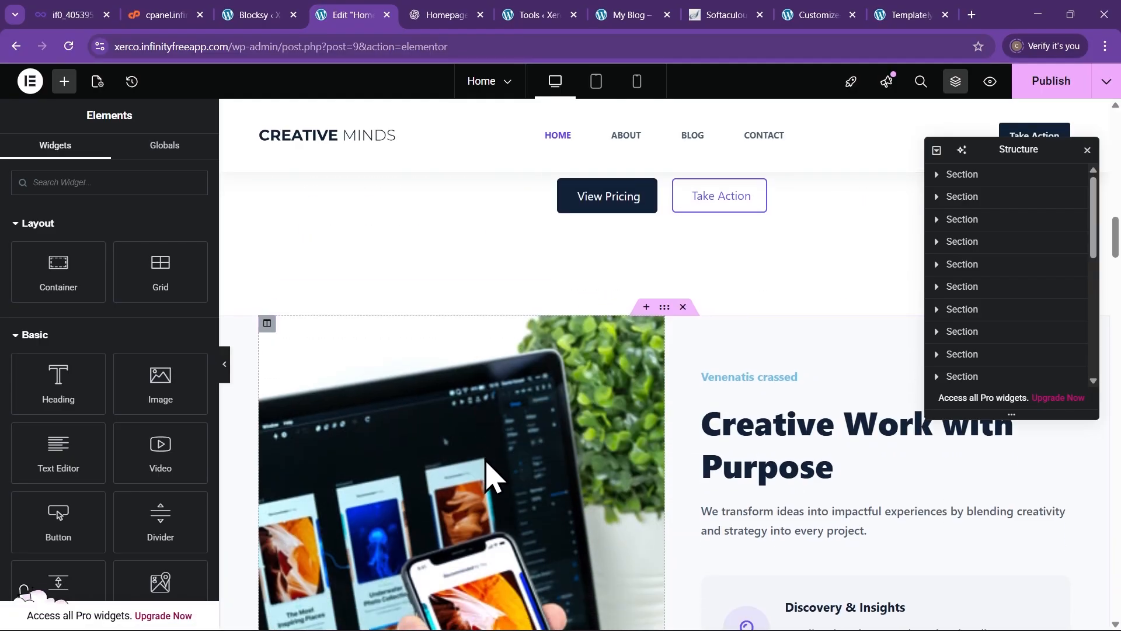
{"action": "scroll", "coordinate": [488, 467], "scroll_direction": "down", "scroll_amount": 6}
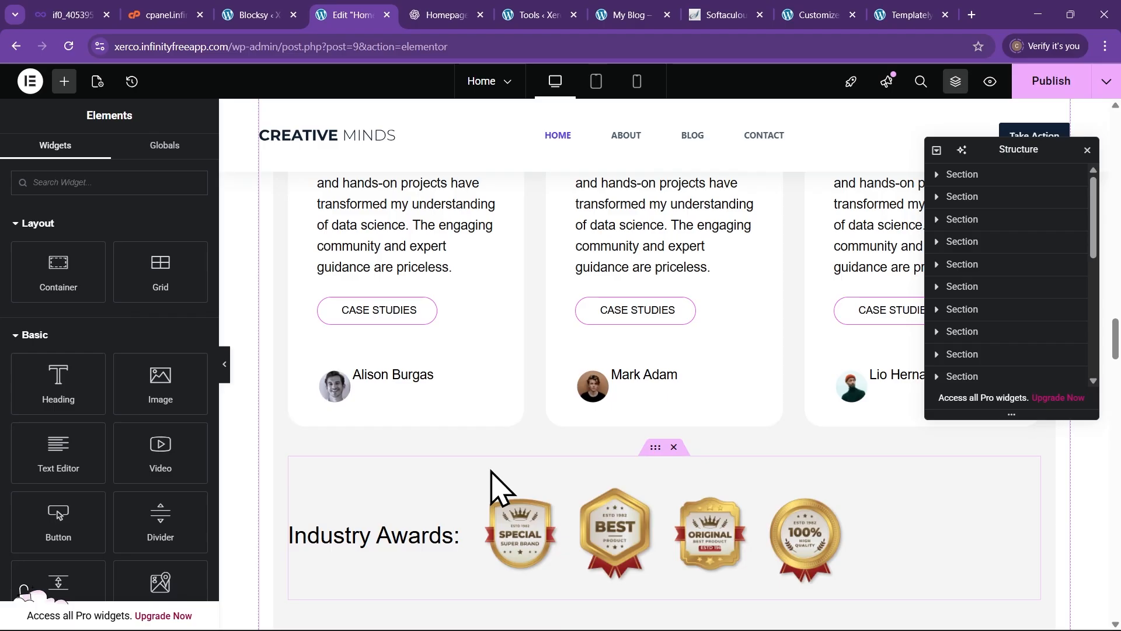
{"action": "scroll", "coordinate": [492, 488], "scroll_direction": "up", "scroll_amount": 3}
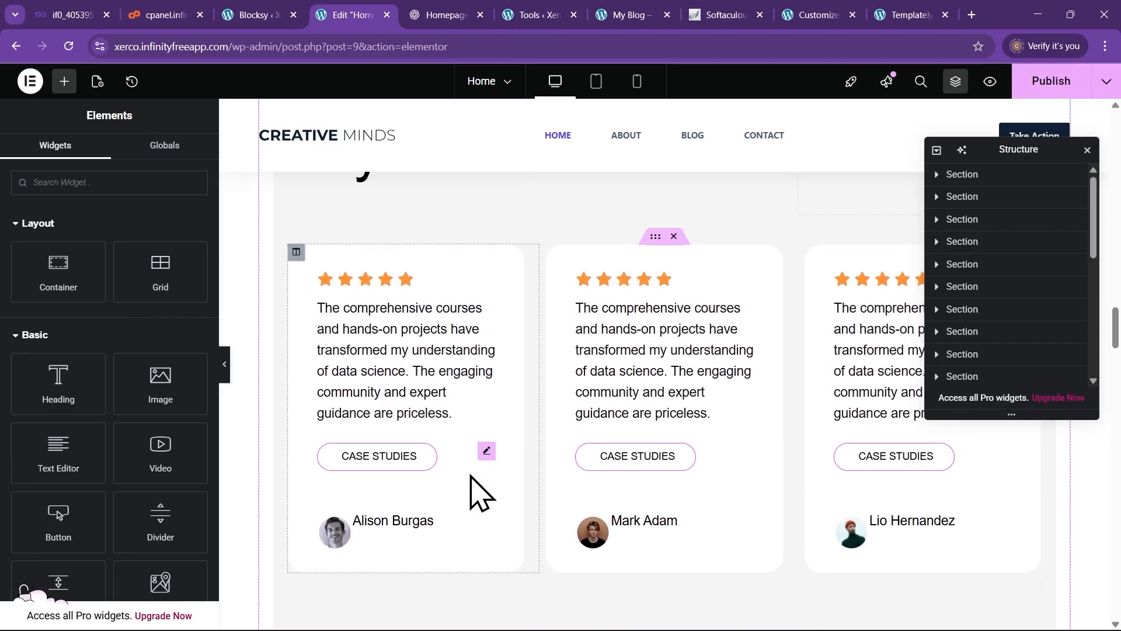
{"action": "right_click", "coordinate": [409, 467]}
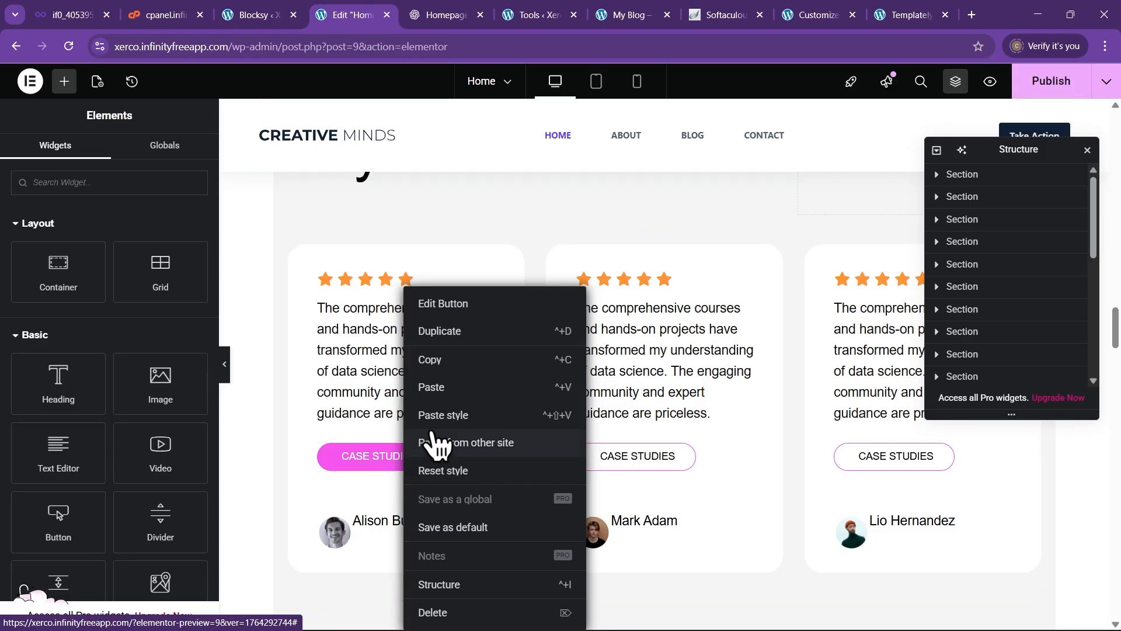
{"action": "left_click", "coordinate": [450, 415]}
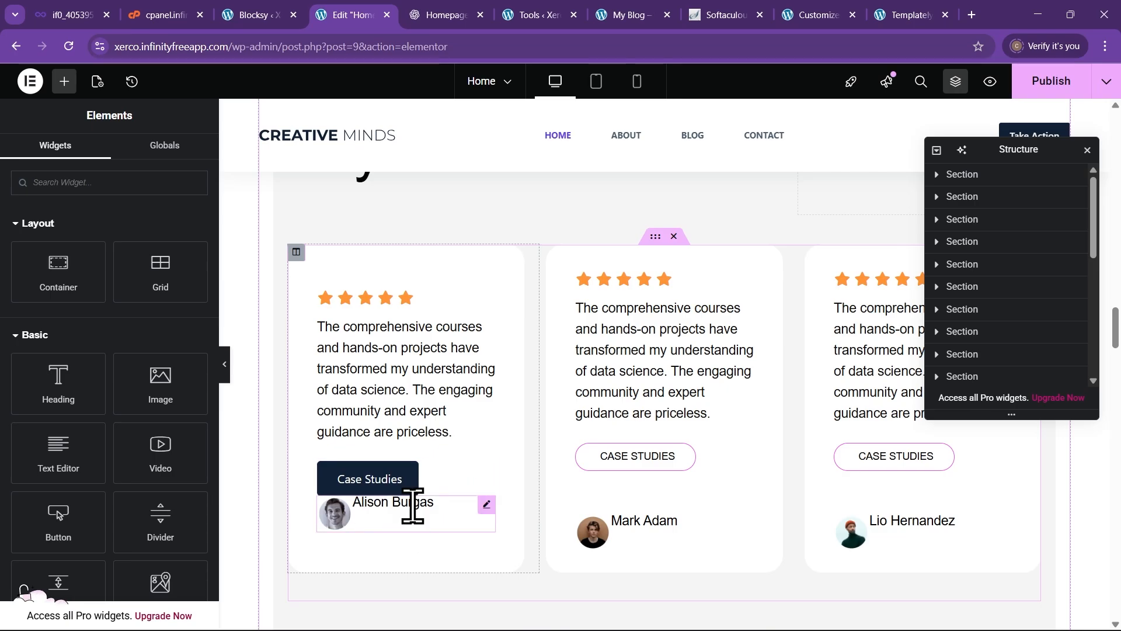
Preview the dark Case Studies button with the editing panel hidden, then restore the panel
{"action": "scroll", "coordinate": [413, 506], "scroll_direction": "down", "scroll_amount": 2}
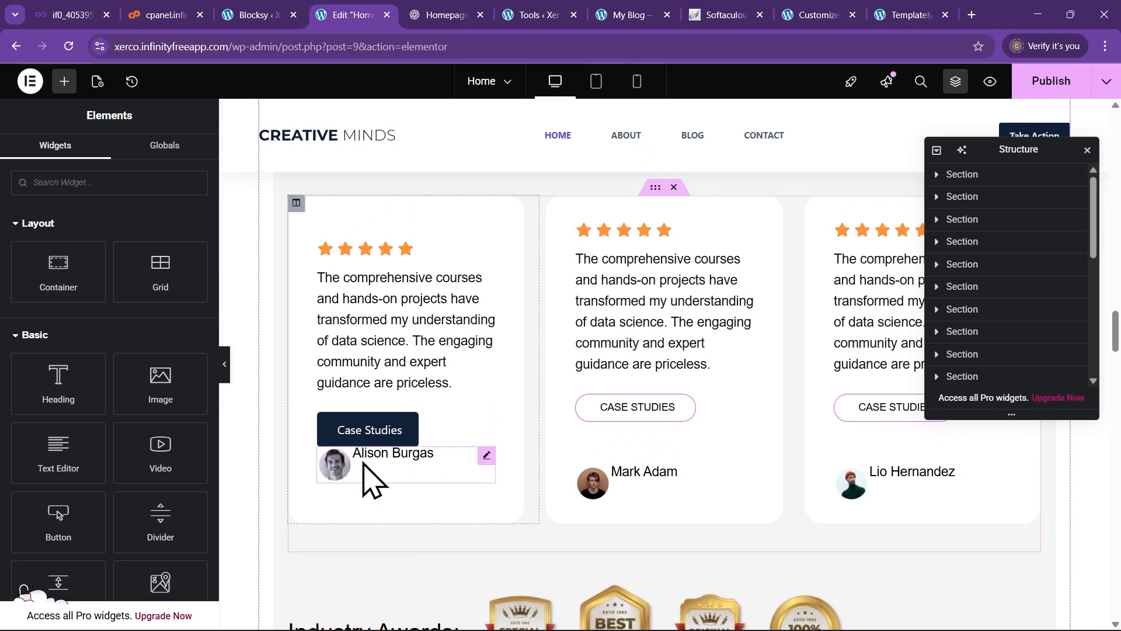
{"action": "left_click", "coordinate": [224, 365]}
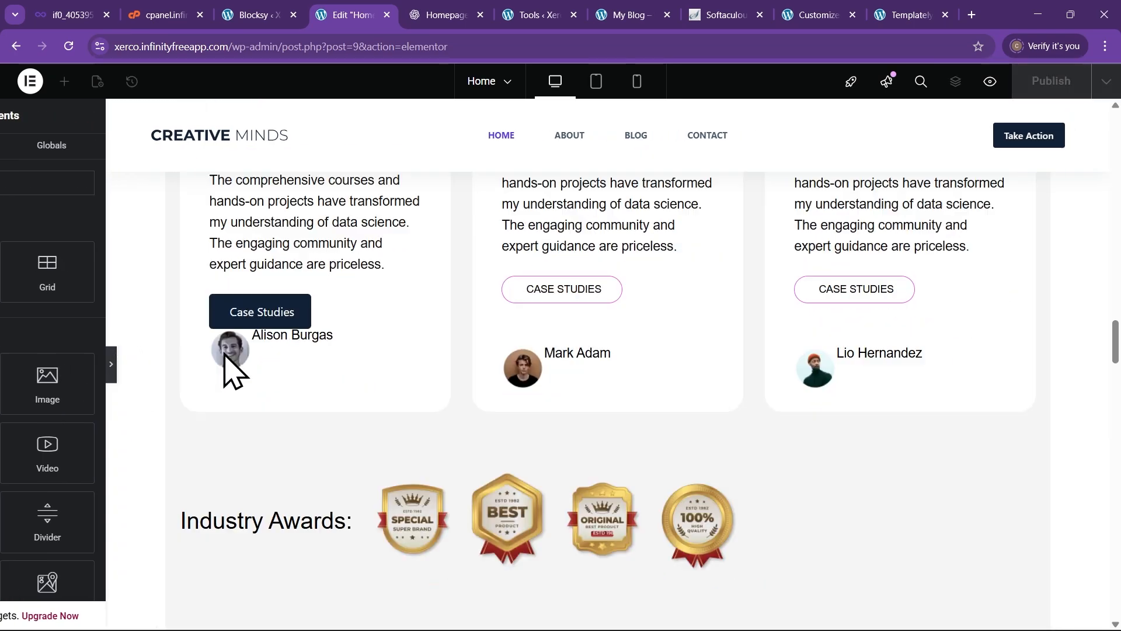
{"action": "scroll", "coordinate": [175, 327], "scroll_direction": "up", "scroll_amount": 2}
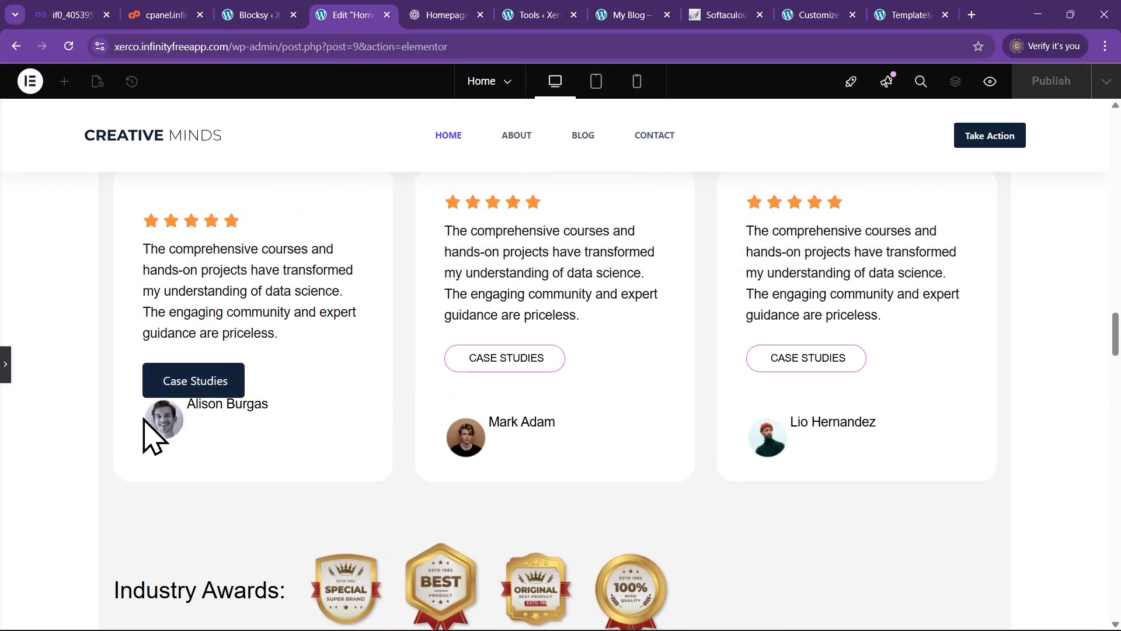
{"action": "scroll", "coordinate": [212, 464], "scroll_direction": "up", "scroll_amount": 1}
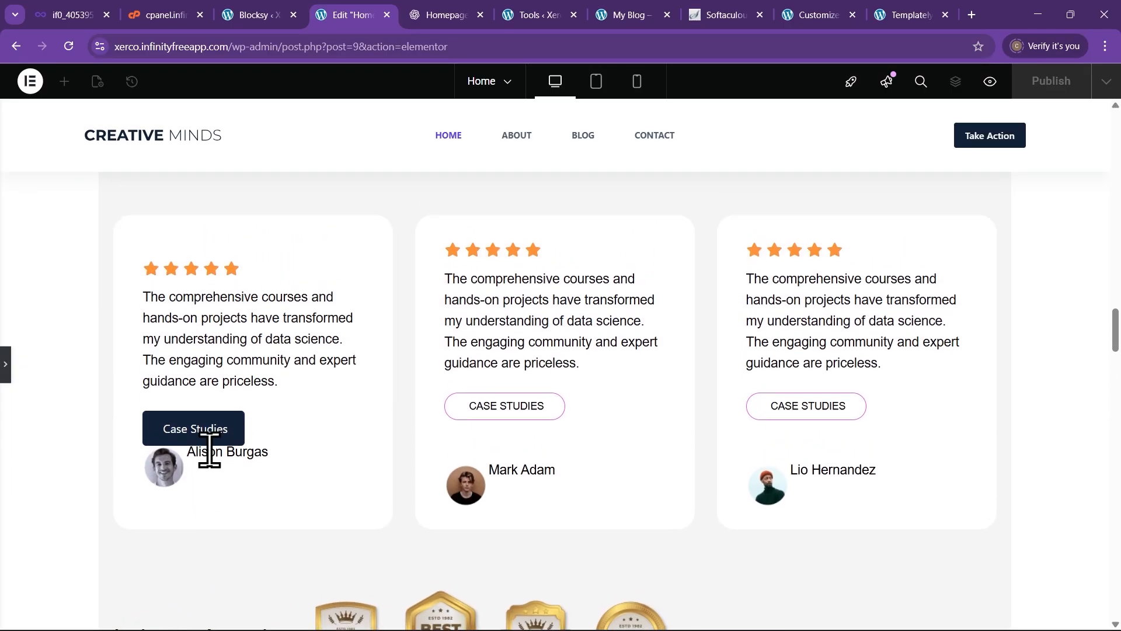
{"action": "left_click", "coordinate": [6, 364]}
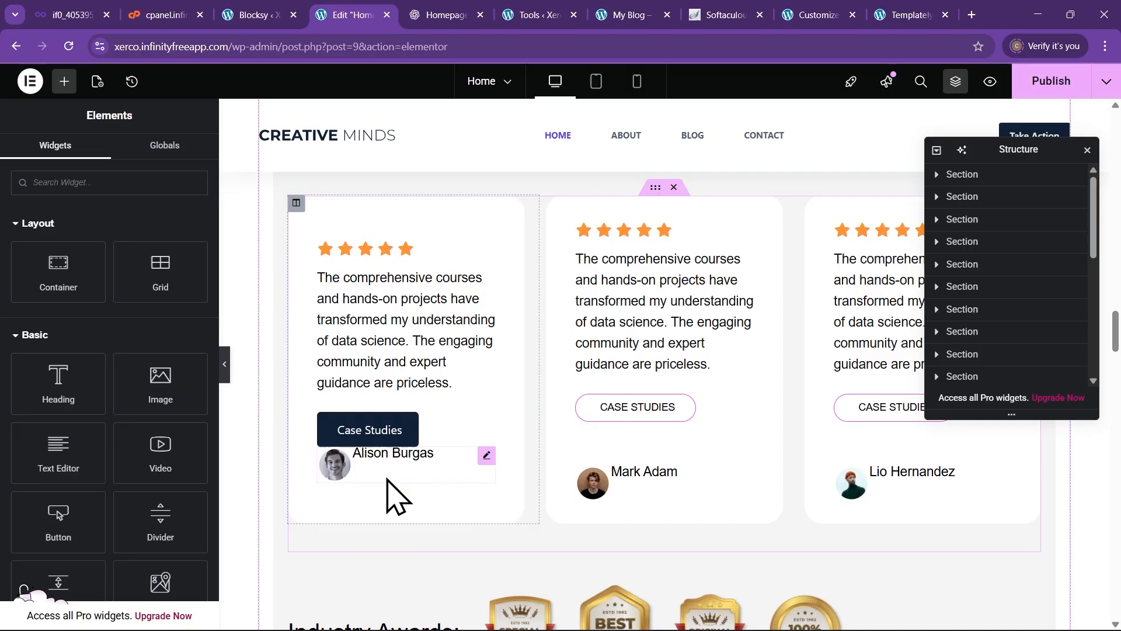
{"action": "left_click", "coordinate": [488, 455]}
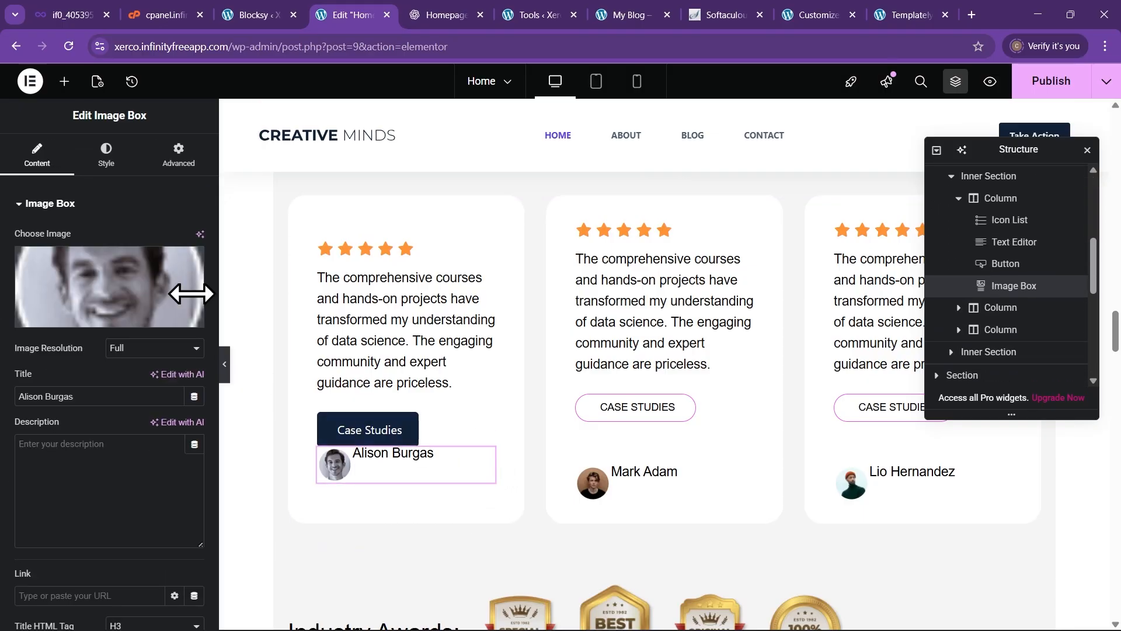
{"action": "left_click", "coordinate": [178, 157]}
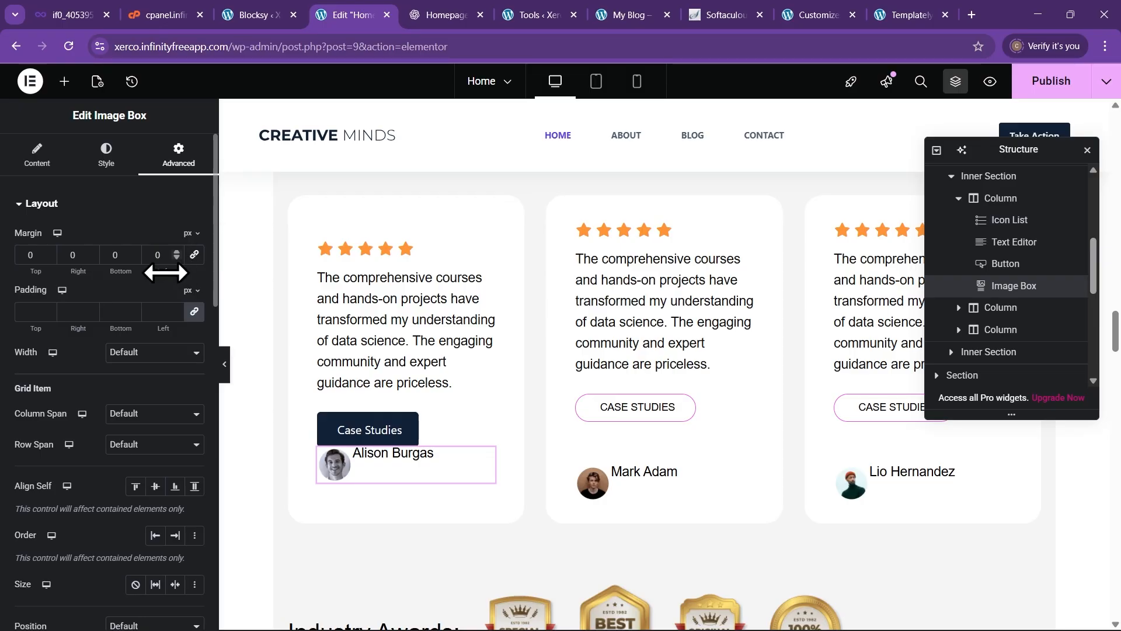
{"action": "left_click", "coordinate": [49, 254]}
{"action": "left_click", "coordinate": [49, 254]}
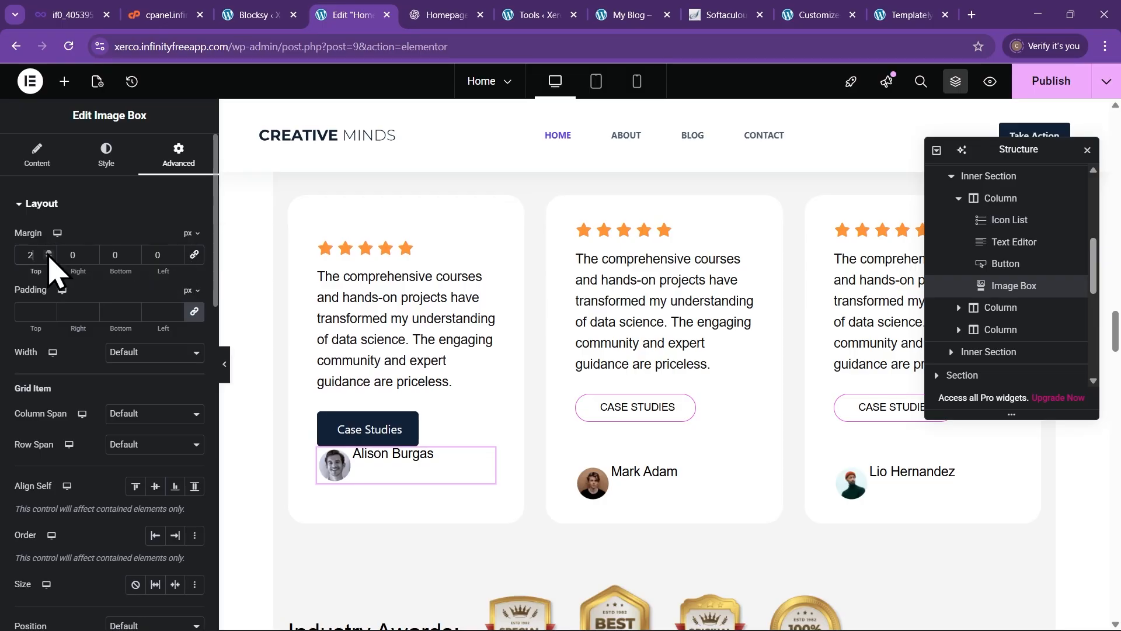
{"action": "left_click", "coordinate": [49, 254]}
{"action": "left_click", "coordinate": [49, 254]}
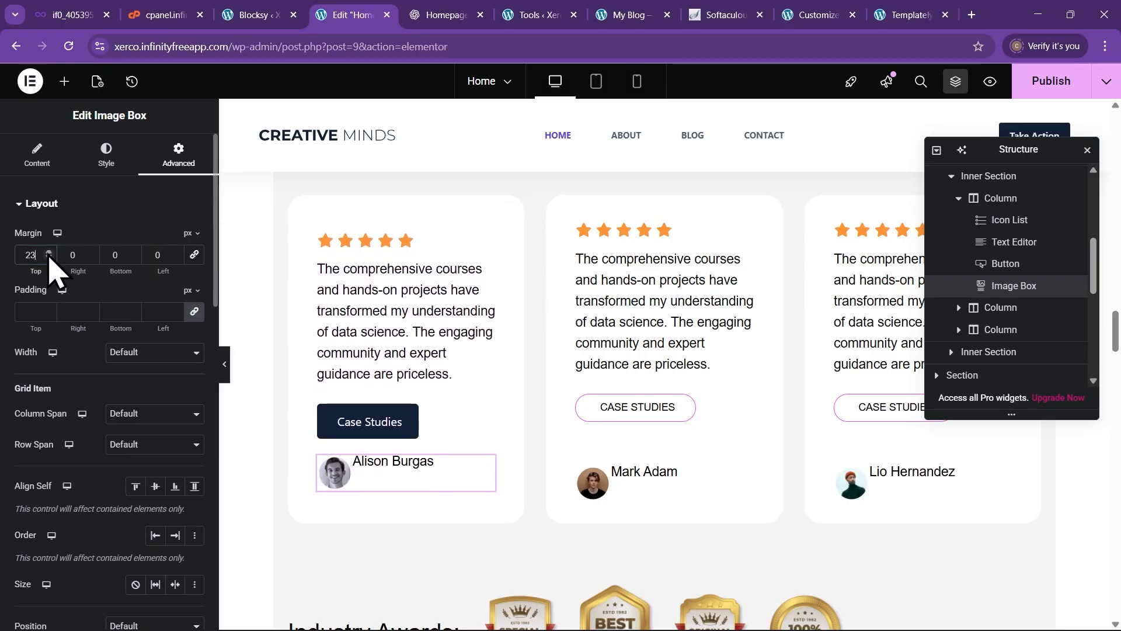
{"action": "left_click", "coordinate": [49, 254]}
{"action": "left_click", "coordinate": [49, 254]}
{"action": "left_click", "coordinate": [49, 254]}
{"action": "left_click", "coordinate": [49, 254]}
{"action": "left_click", "coordinate": [49, 254]}
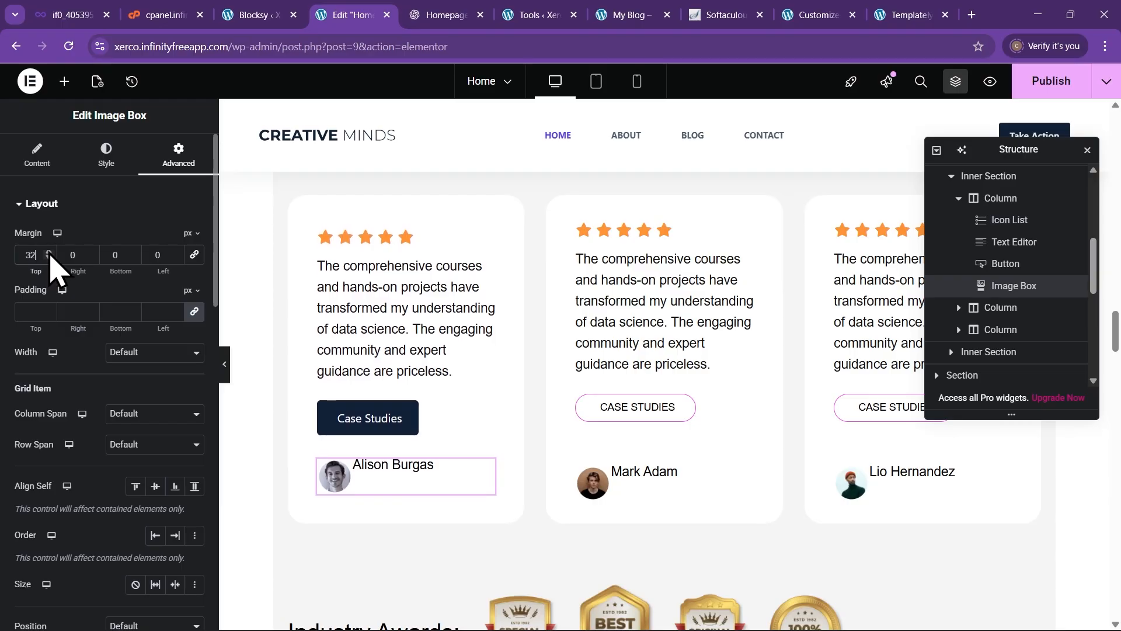
{"action": "left_click", "coordinate": [49, 254]}
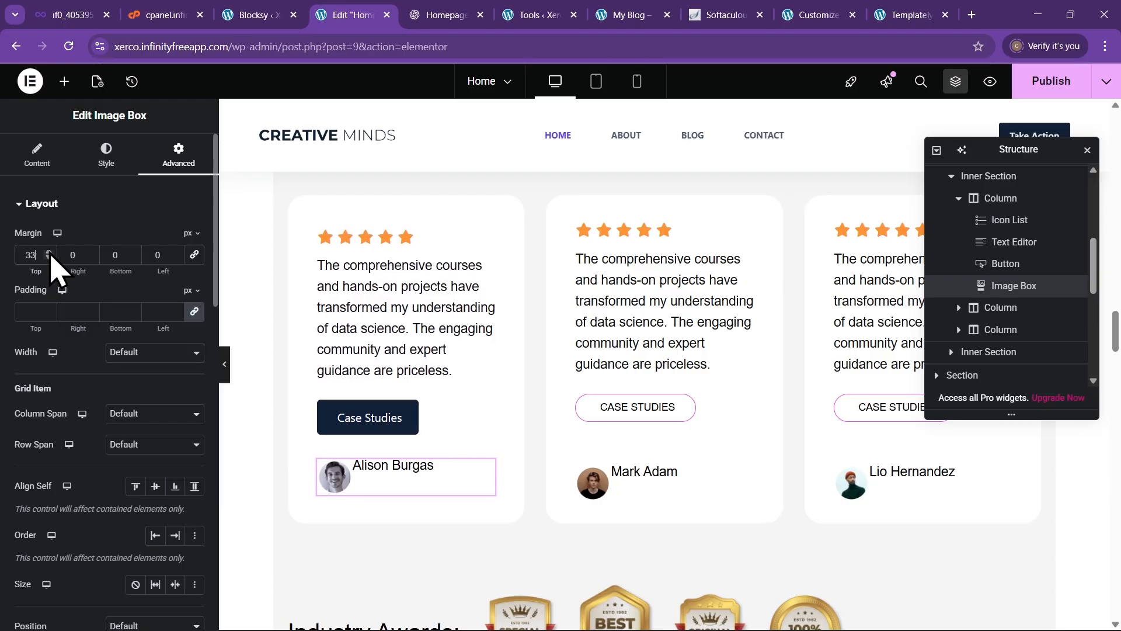
{"action": "left_click", "coordinate": [49, 255]}
{"action": "left_click", "coordinate": [49, 254]}
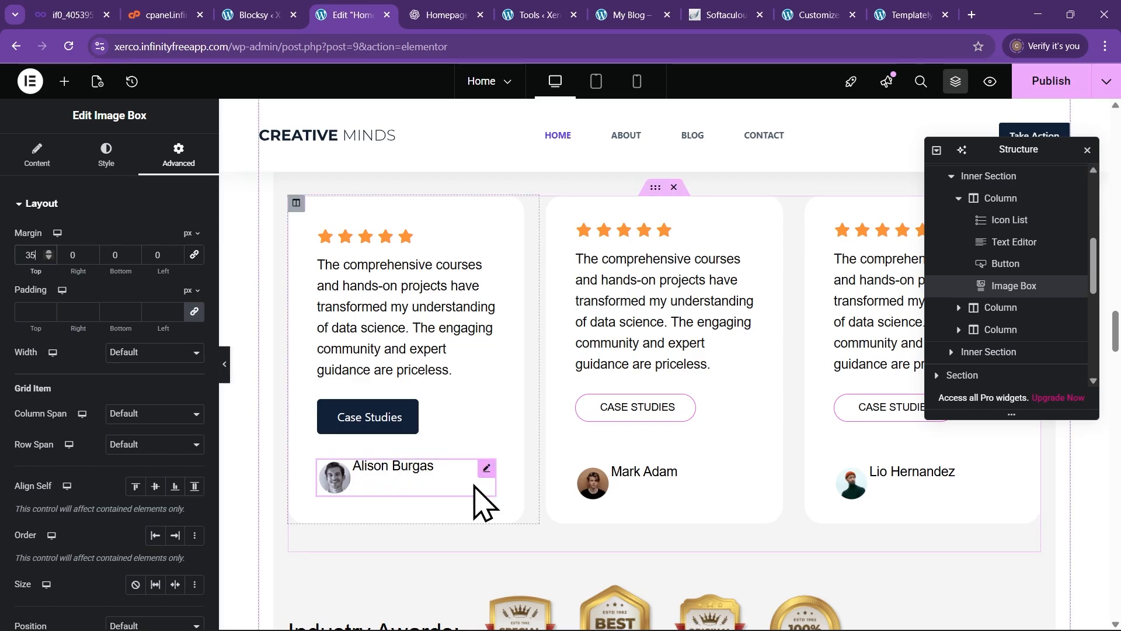
Preview the centred author box with the panel hidden, then return to editing it
{"action": "left_click", "coordinate": [107, 158]}
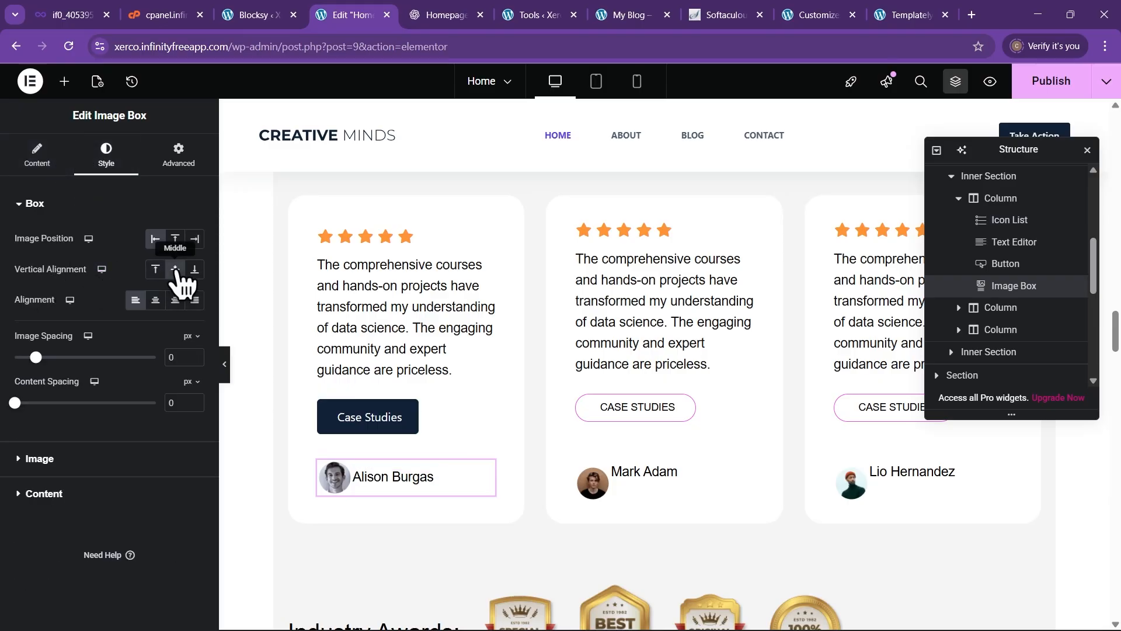
{"action": "left_click", "coordinate": [225, 364]}
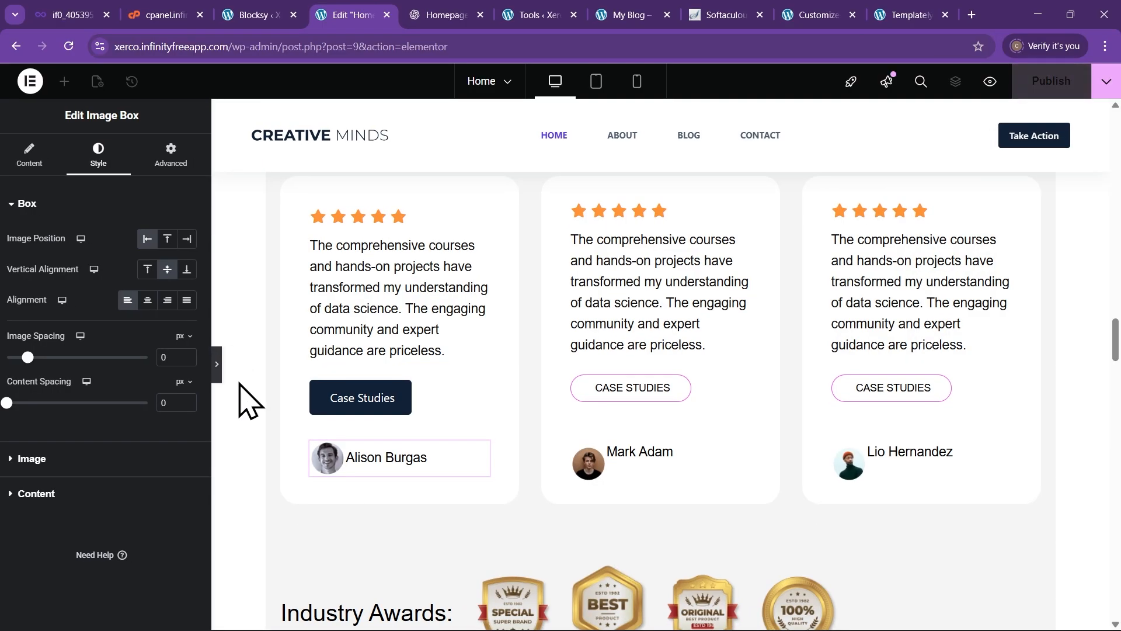
{"action": "scroll", "coordinate": [252, 464], "scroll_direction": "up", "scroll_amount": 2}
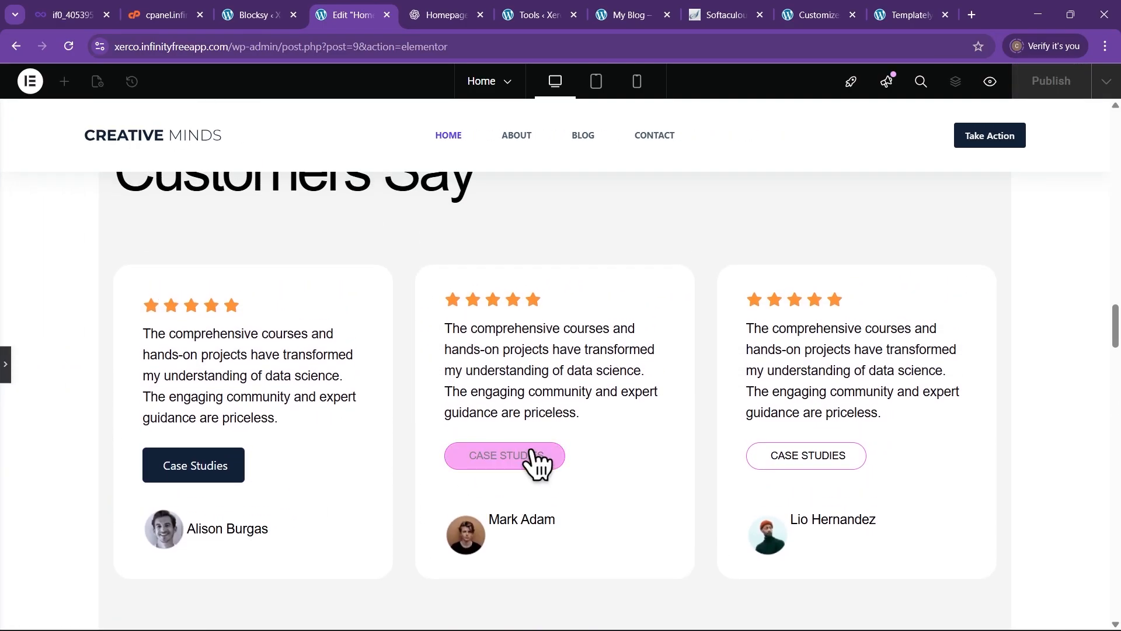
{"action": "left_click", "coordinate": [7, 364]}
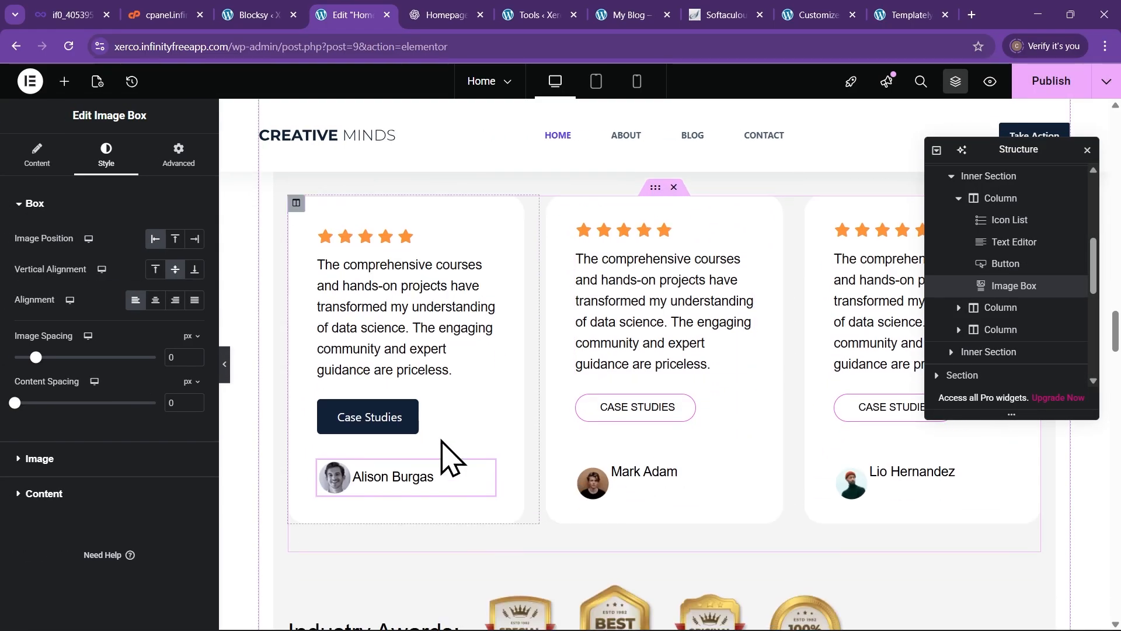
Paste the first card's dark Case Studies button style onto the middle and third buttons
{"action": "right_click", "coordinate": [385, 416]}
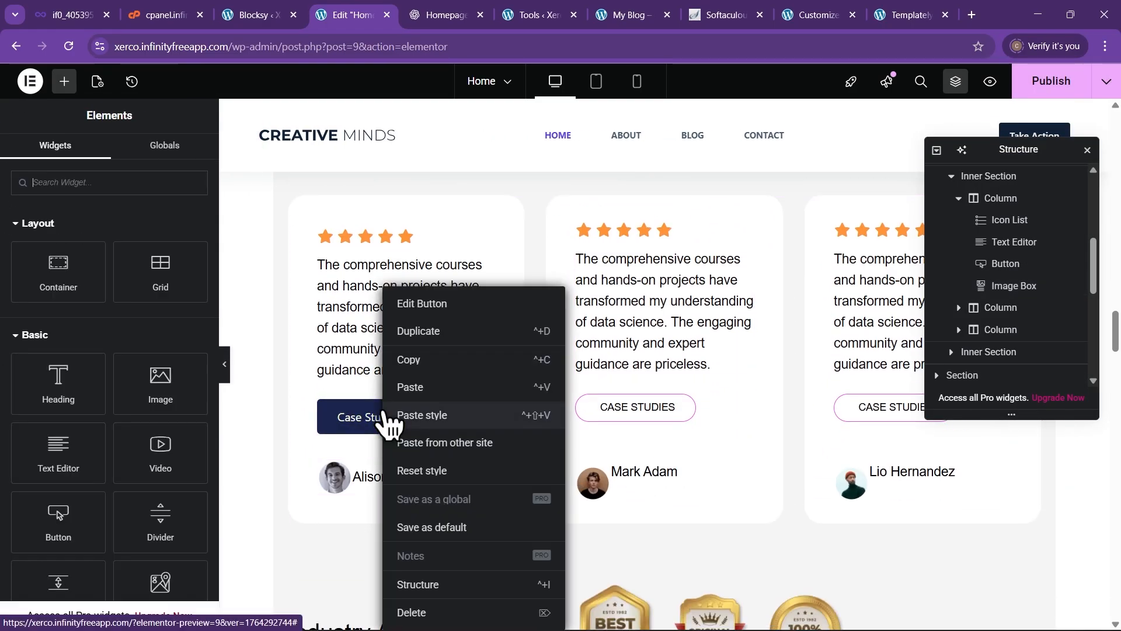
{"action": "left_click", "coordinate": [415, 357]}
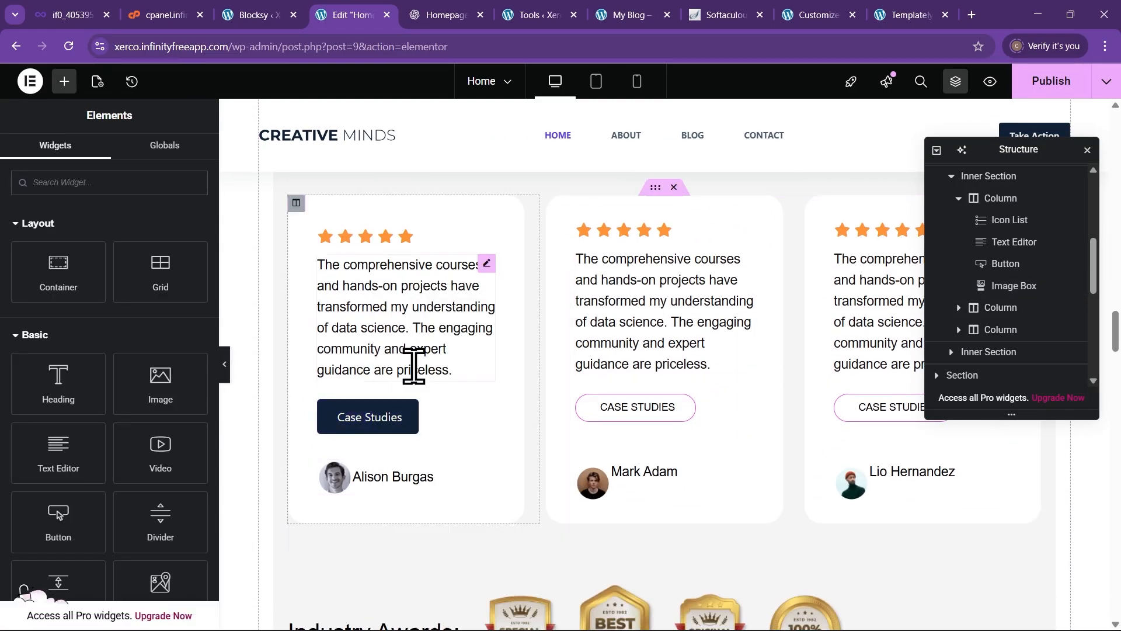
{"action": "right_click", "coordinate": [672, 415]}
{"action": "left_click", "coordinate": [698, 421]}
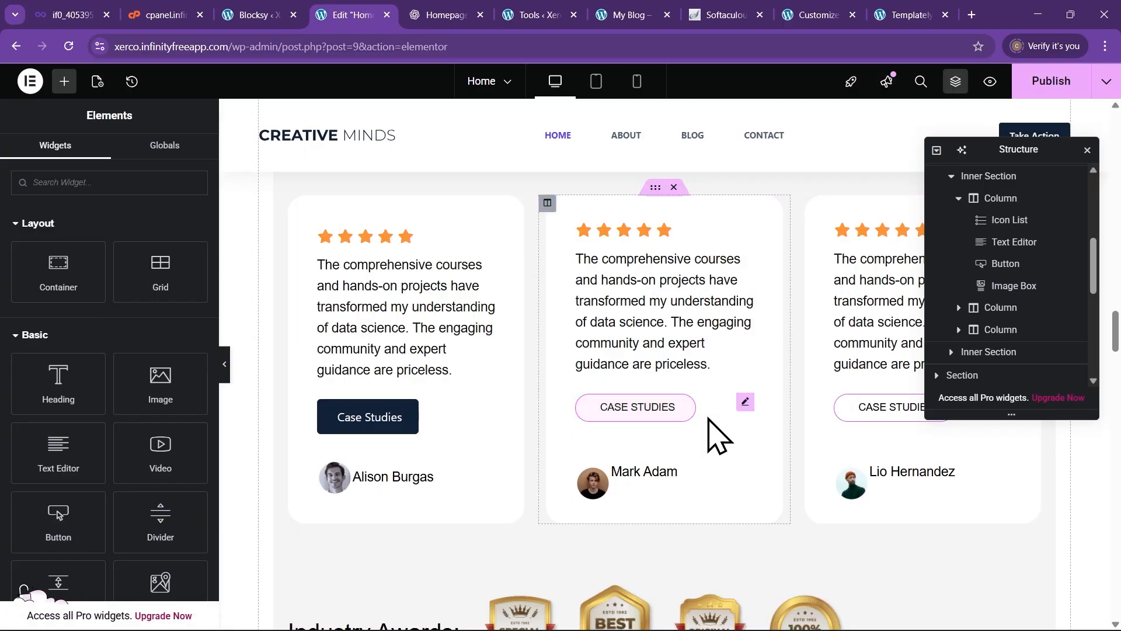
{"action": "right_click", "coordinate": [845, 409]}
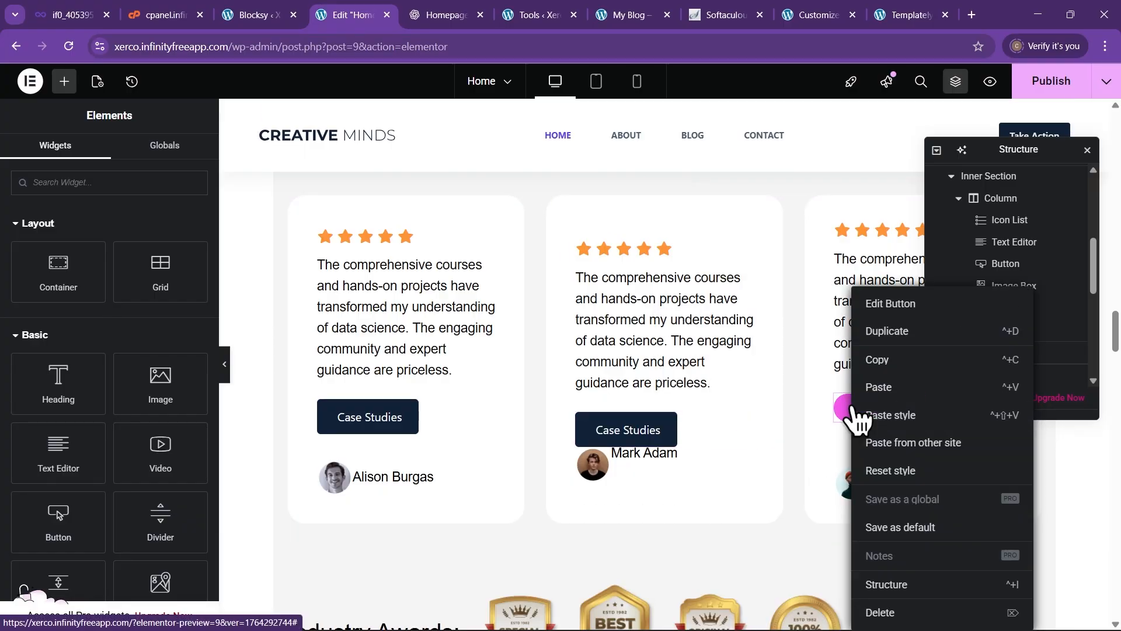
{"action": "left_click", "coordinate": [892, 418]}
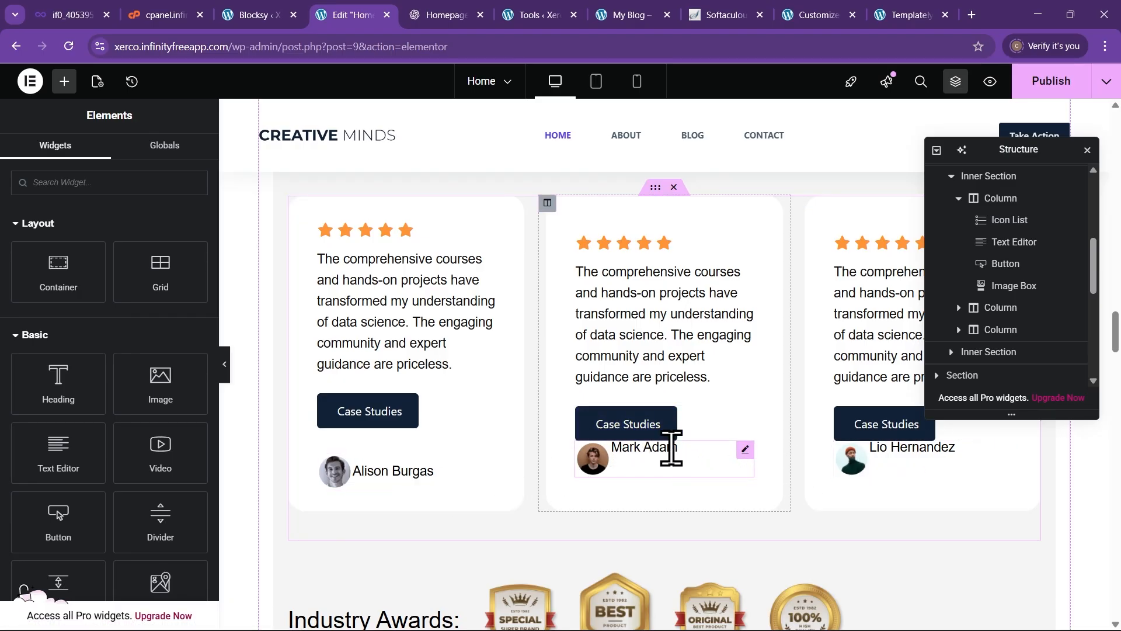
{"action": "right_click", "coordinate": [486, 475]}
{"action": "left_click", "coordinate": [515, 357]}
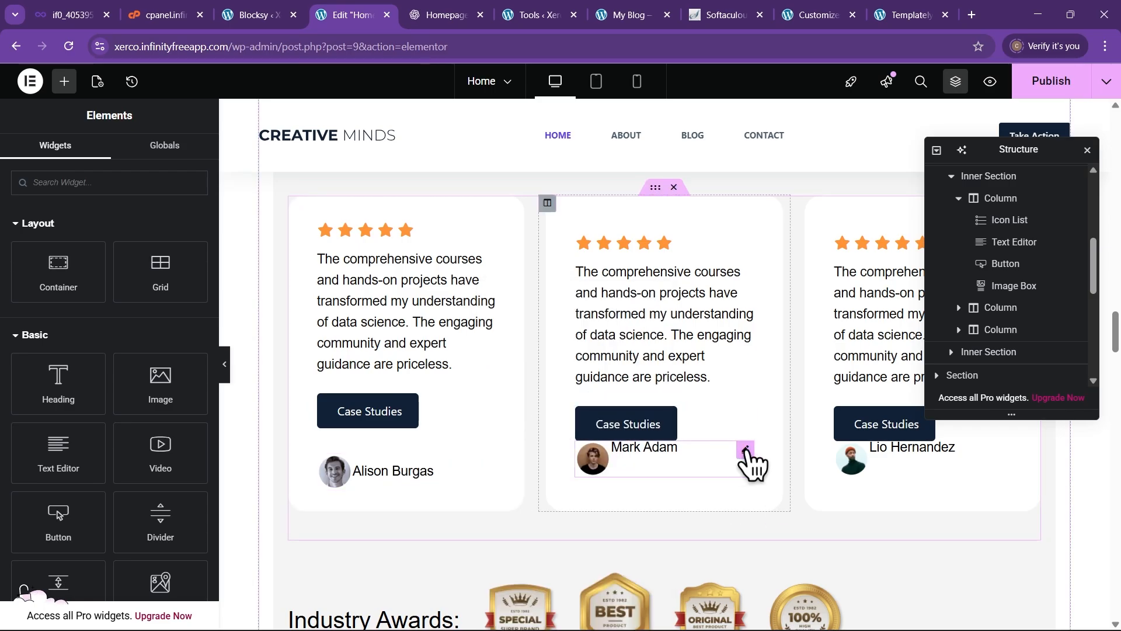
{"action": "right_click", "coordinate": [752, 462]}
{"action": "left_click", "coordinate": [770, 413]}
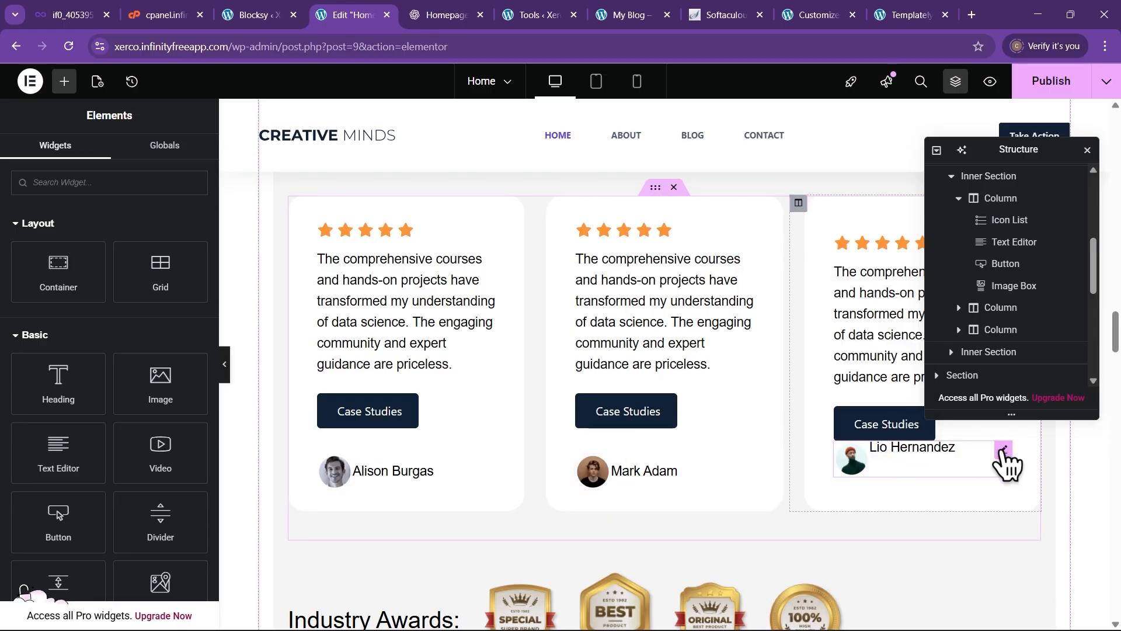
{"action": "right_click", "coordinate": [1007, 462]}
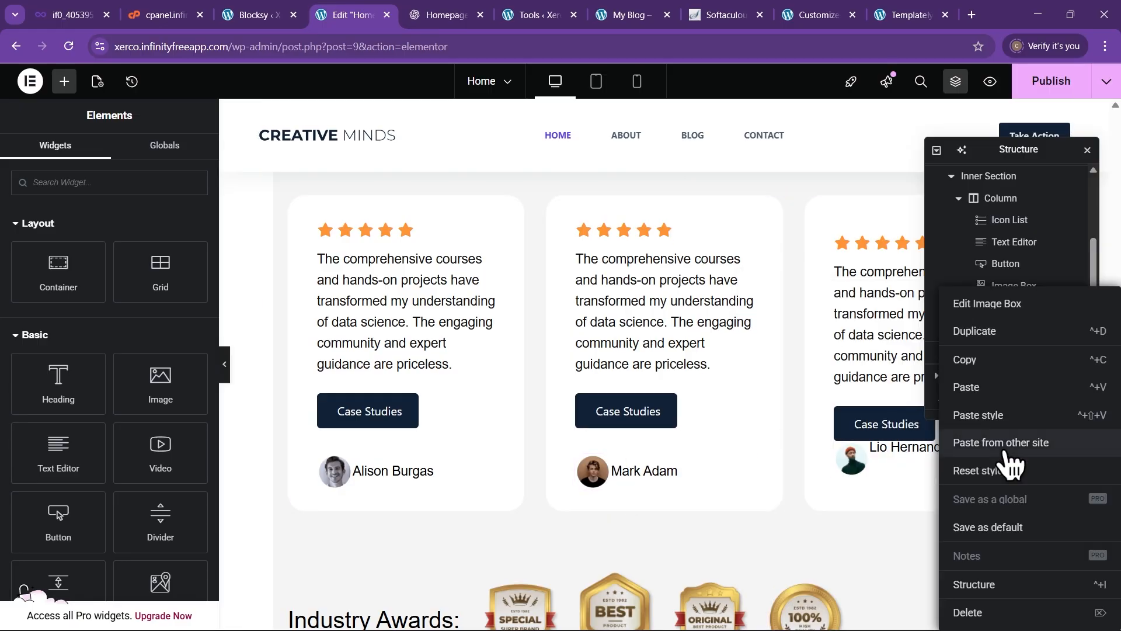
{"action": "left_click", "coordinate": [1000, 418]}
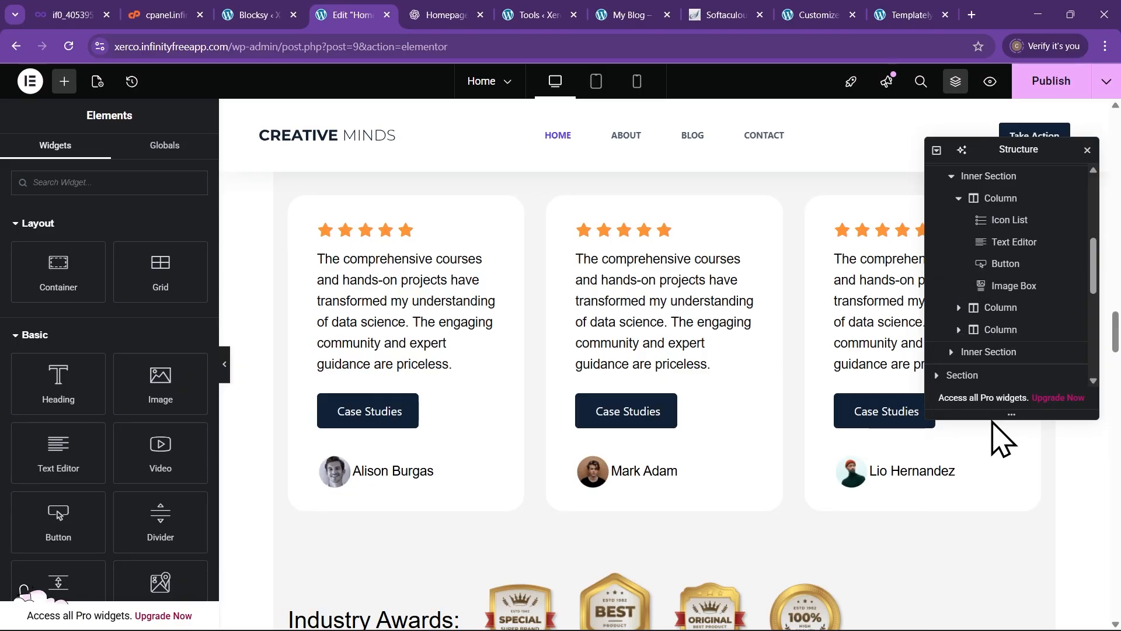
{"action": "left_click", "coordinate": [226, 365]}
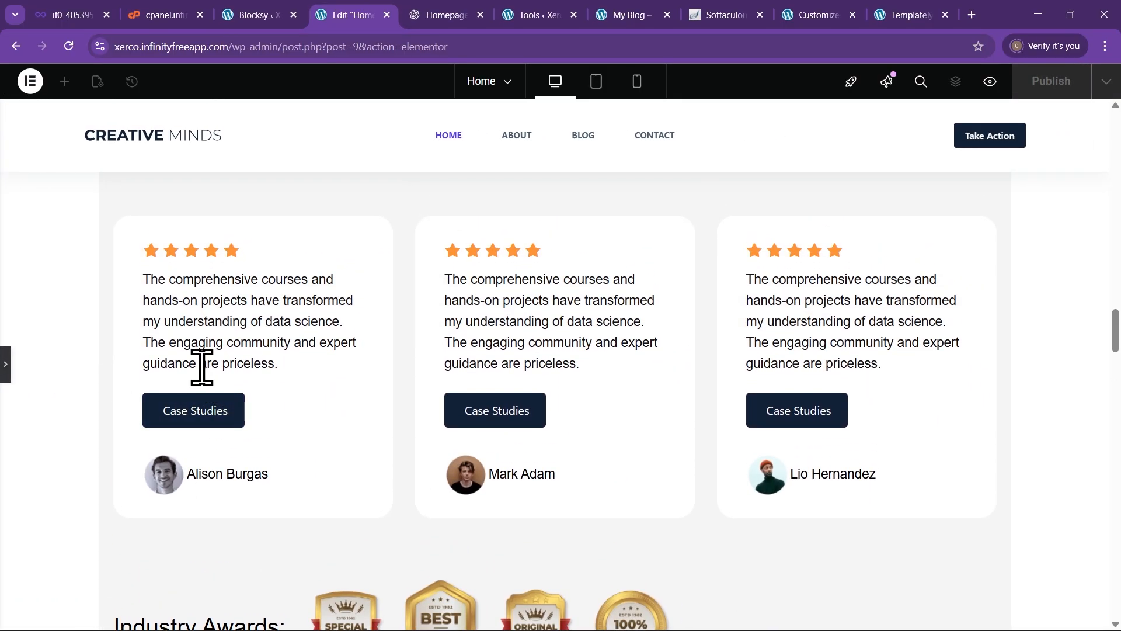
Exit preview and scroll down through the restyled testimonial cards
{"action": "scroll", "coordinate": [587, 402], "scroll_direction": "up", "scroll_amount": 4}
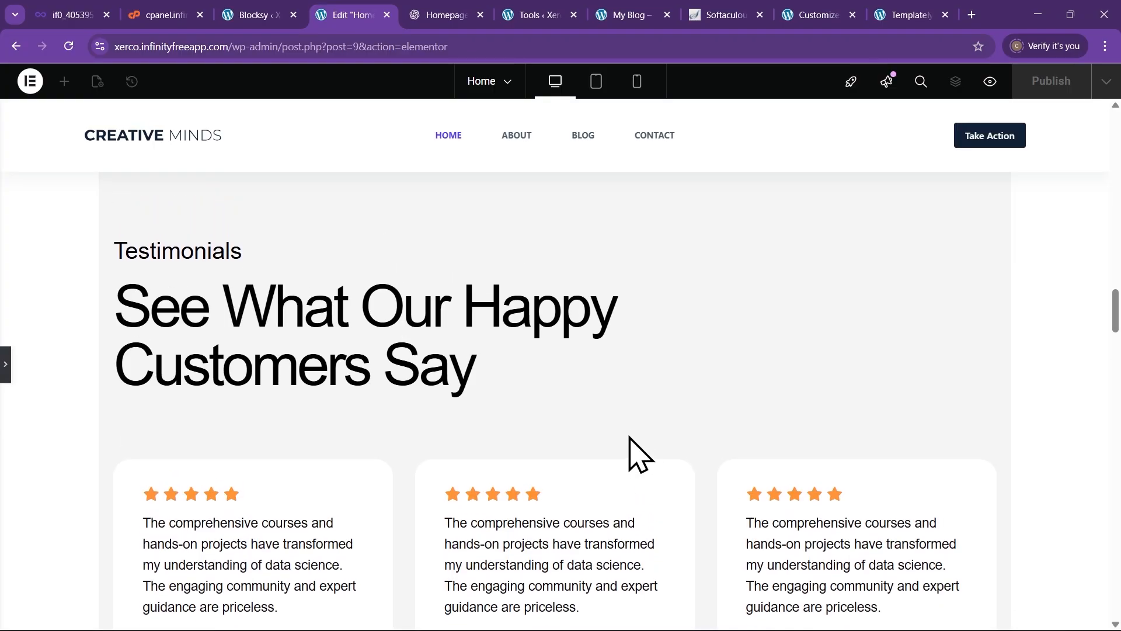
{"action": "left_click", "coordinate": [6, 364]}
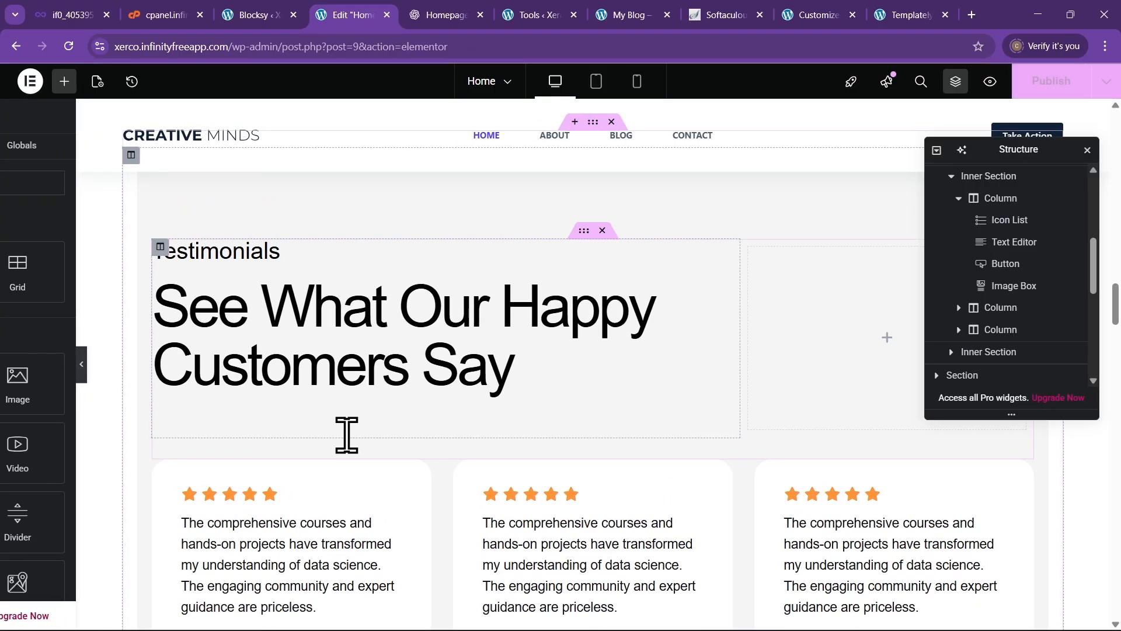
{"action": "scroll", "coordinate": [467, 412], "scroll_direction": "up", "scroll_amount": 3}
{"action": "scroll", "coordinate": [547, 461], "scroll_direction": "down", "scroll_amount": 1}
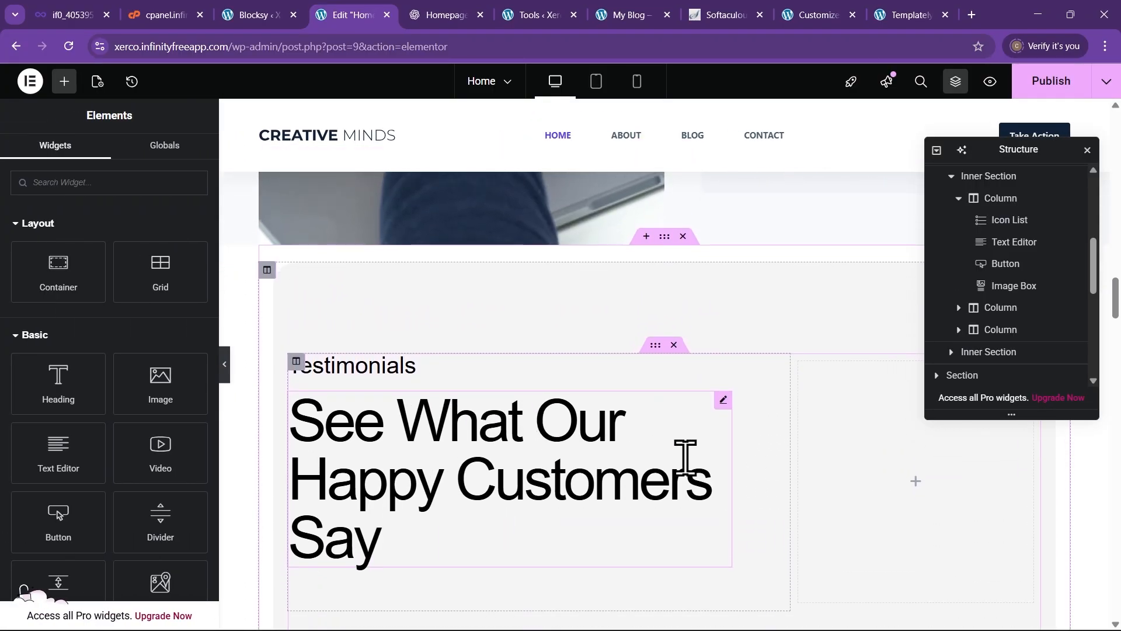
{"action": "scroll", "coordinate": [703, 461], "scroll_direction": "down", "scroll_amount": 6}
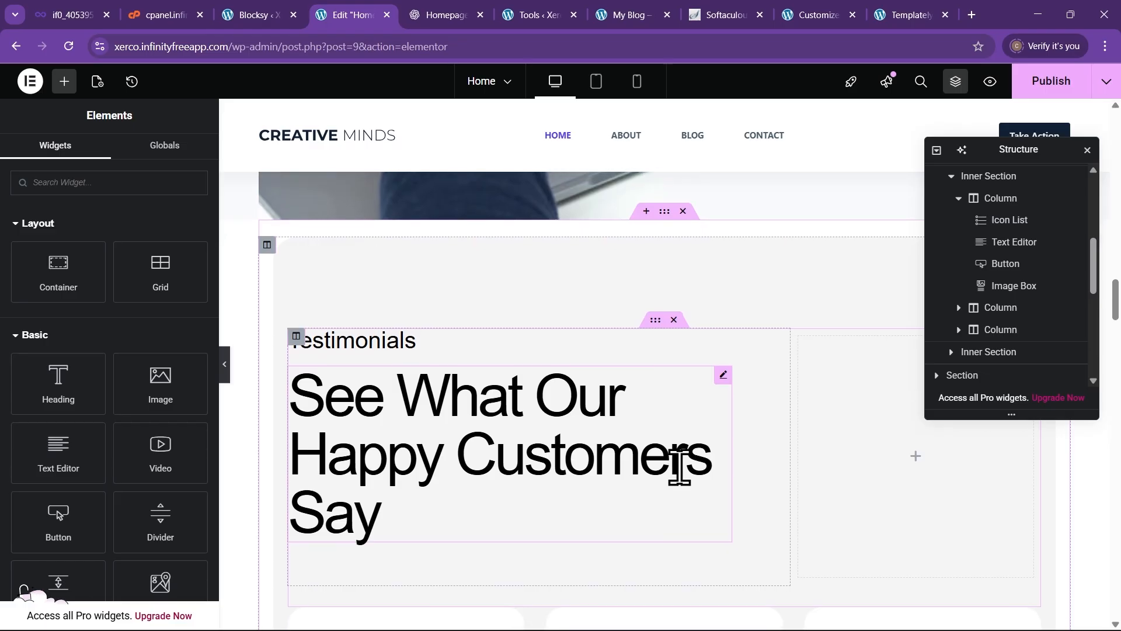
{"action": "scroll", "coordinate": [700, 496], "scroll_direction": "down", "scroll_amount": 2}
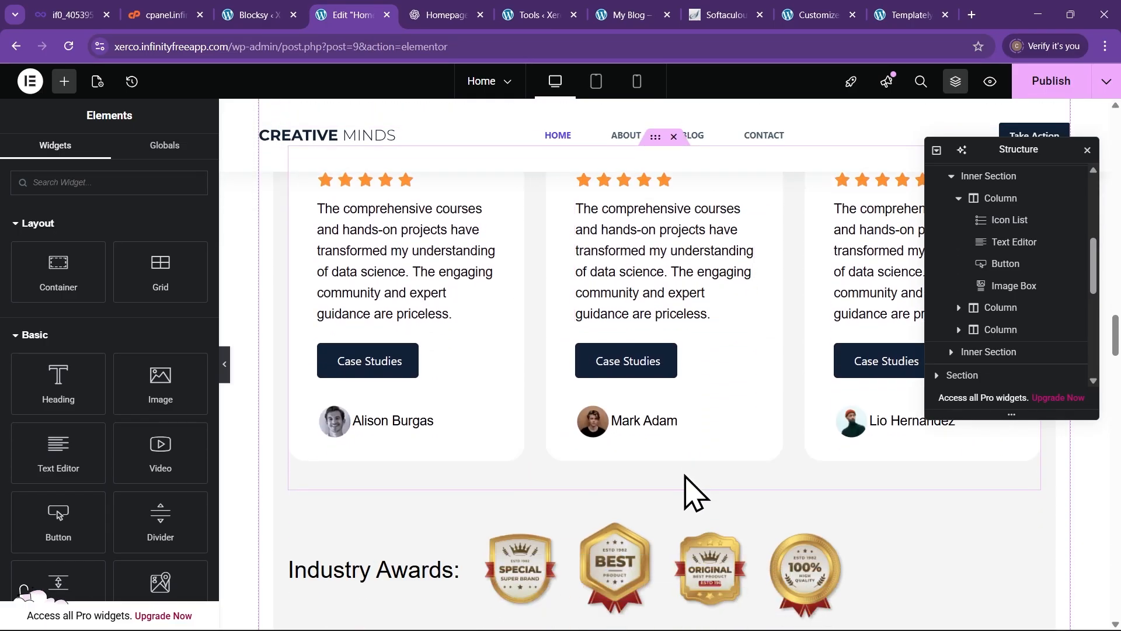
Review the testimonials and hero once more, then open a new browser tab
{"action": "scroll", "coordinate": [476, 380], "scroll_direction": "up", "scroll_amount": 7}
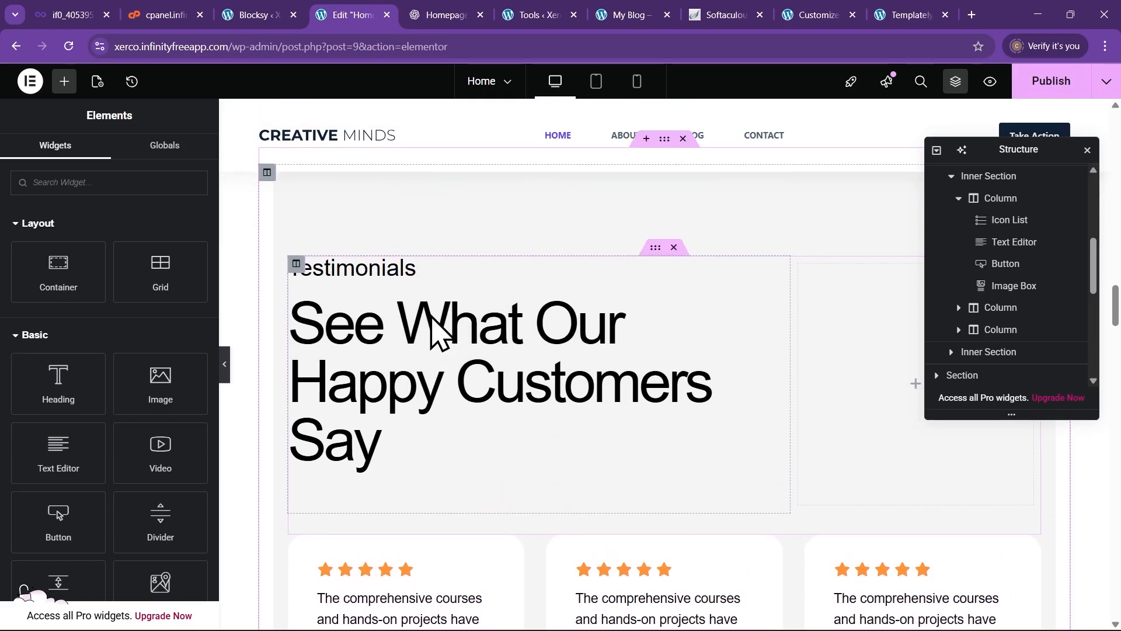
{"action": "scroll", "coordinate": [476, 351], "scroll_direction": "up", "scroll_amount": 2}
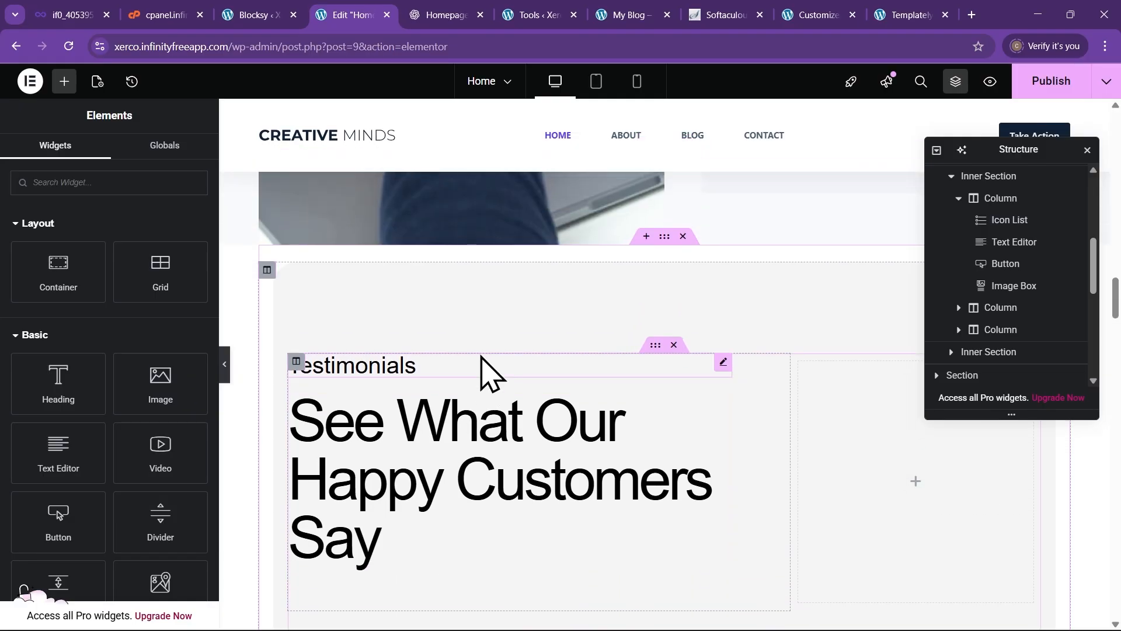
{"action": "scroll", "coordinate": [479, 403], "scroll_direction": "down", "scroll_amount": 5}
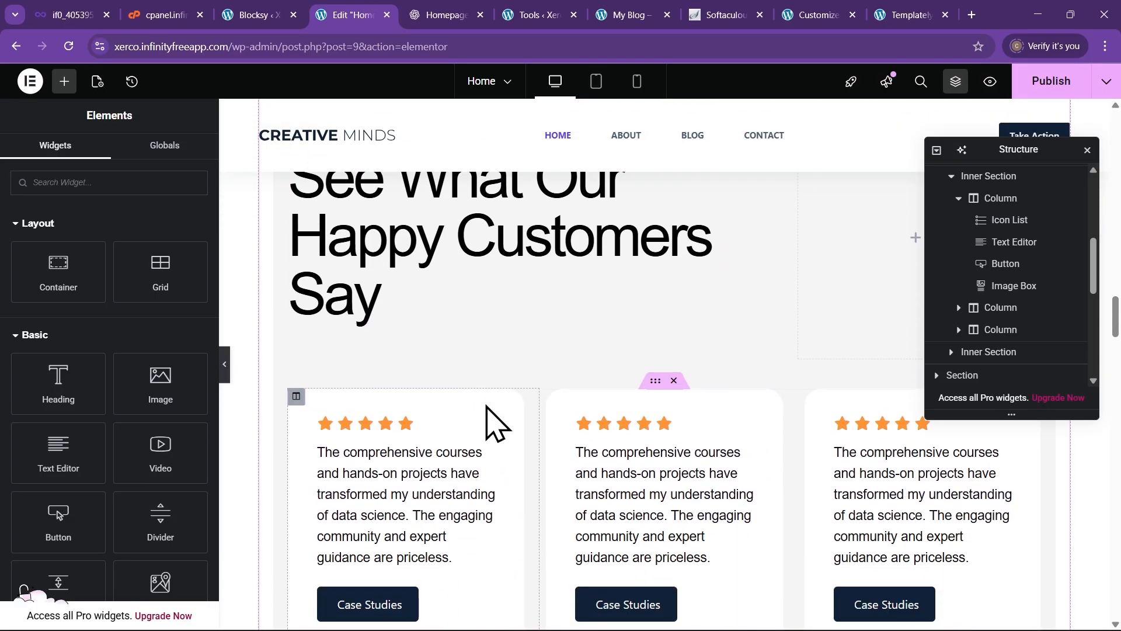
{"action": "scroll", "coordinate": [486, 406], "scroll_direction": "down", "scroll_amount": 6}
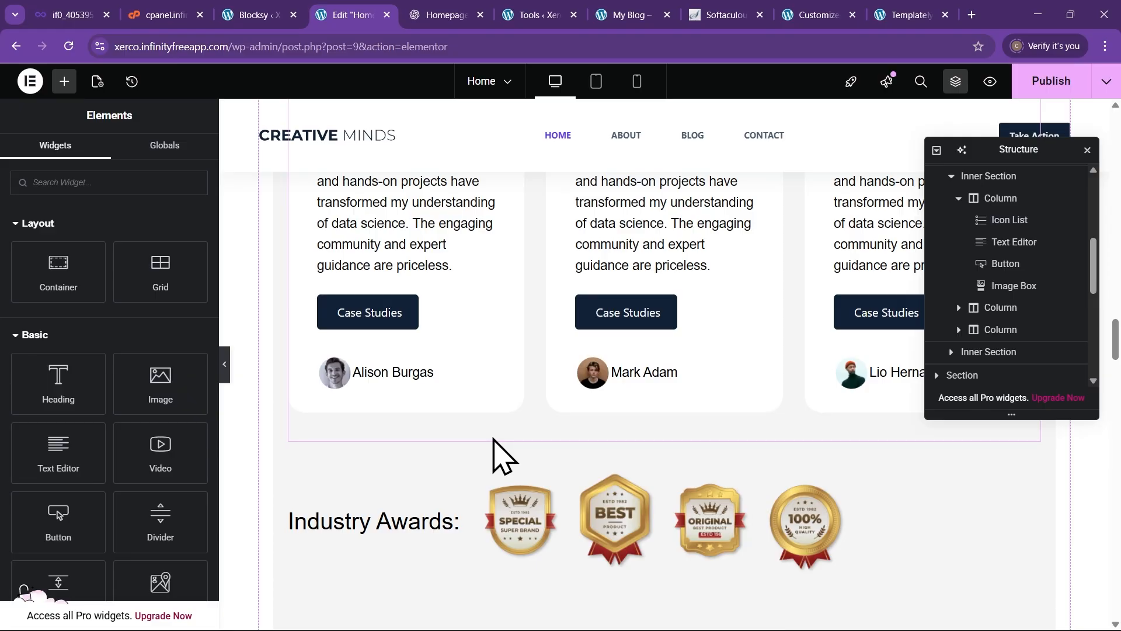
{"action": "scroll", "coordinate": [520, 385], "scroll_direction": "up", "scroll_amount": 18}
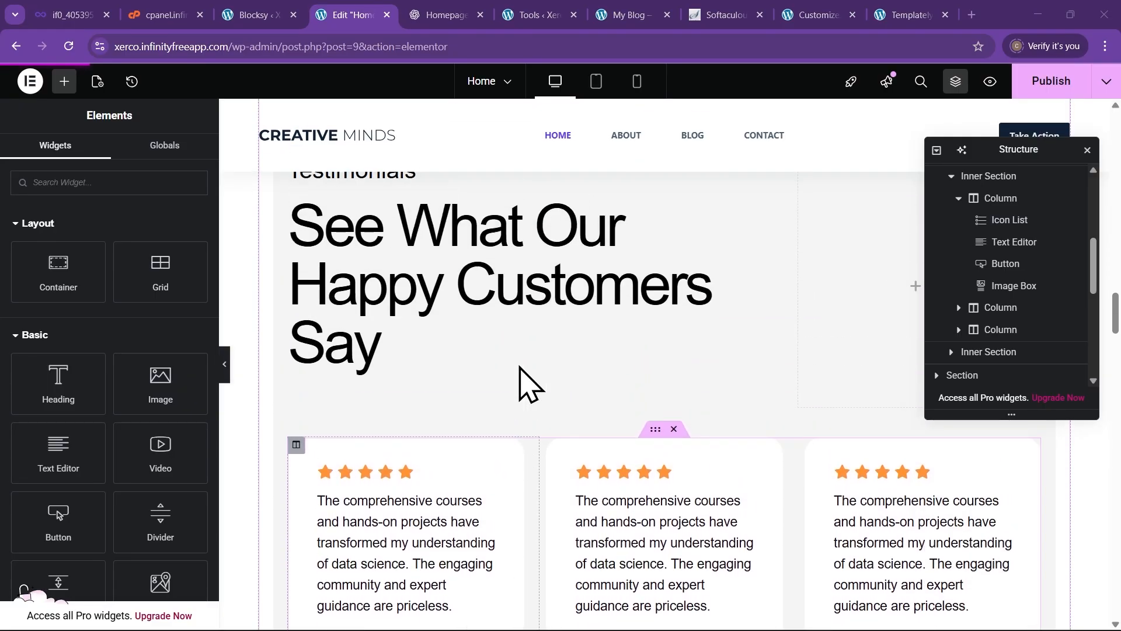
{"action": "scroll", "coordinate": [531, 401], "scroll_direction": "up", "scroll_amount": 20}
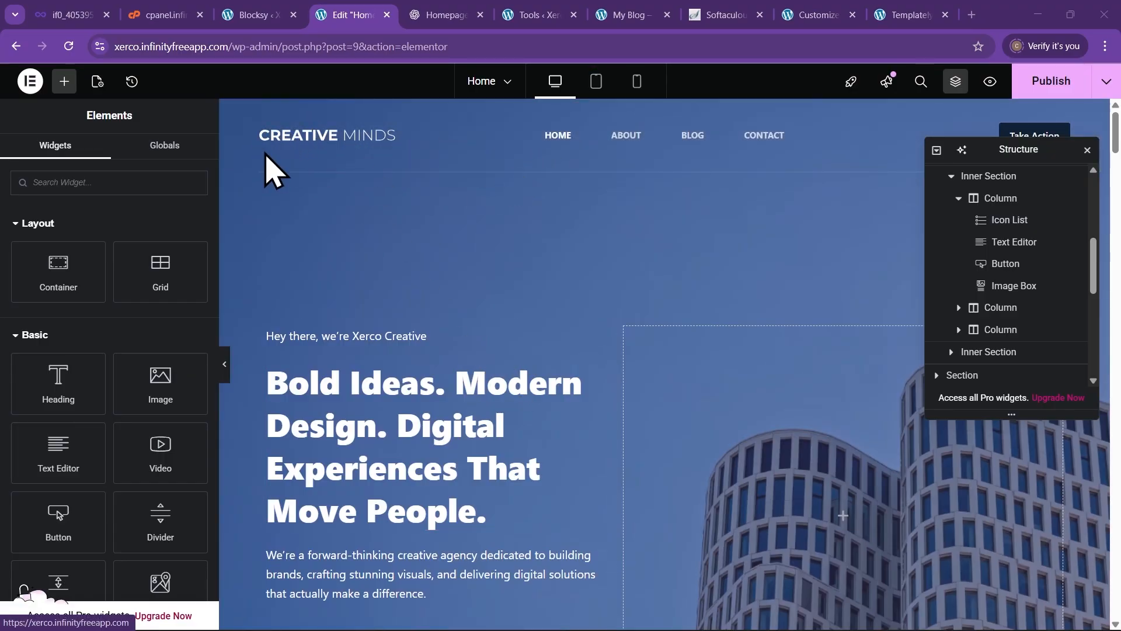
{"action": "scroll", "coordinate": [362, 234], "scroll_direction": "down", "scroll_amount": 2}
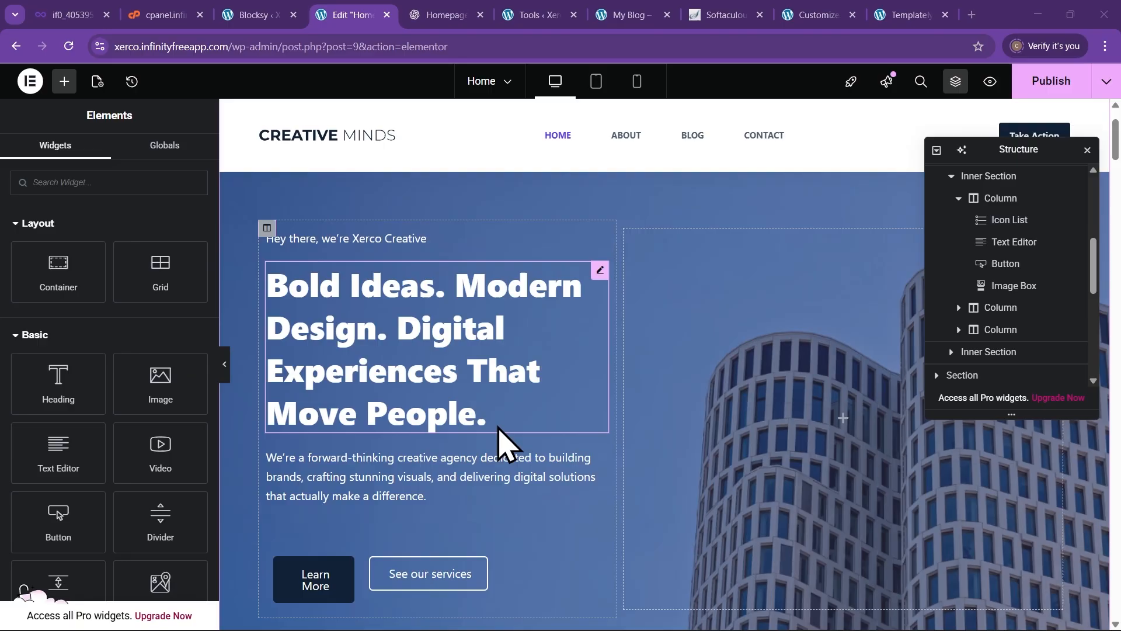
{"action": "left_click", "coordinate": [972, 16]}
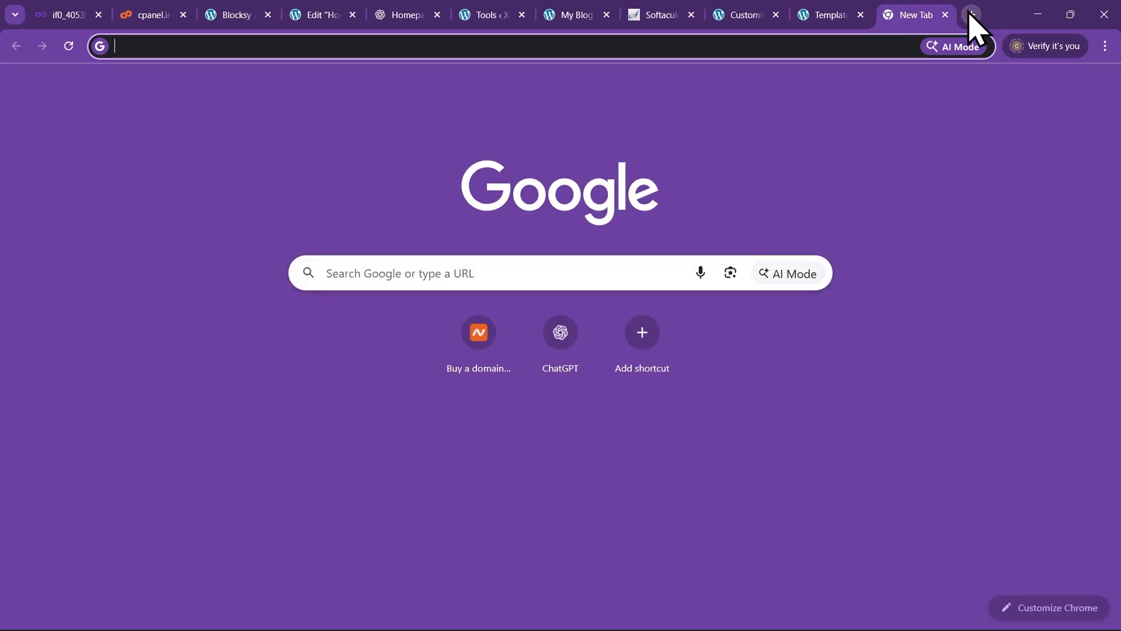
Load the live Xerco site from its suggested address in the new tab
{"action": "type", "text": "xe"}
{"action": "key", "text": "Right"}
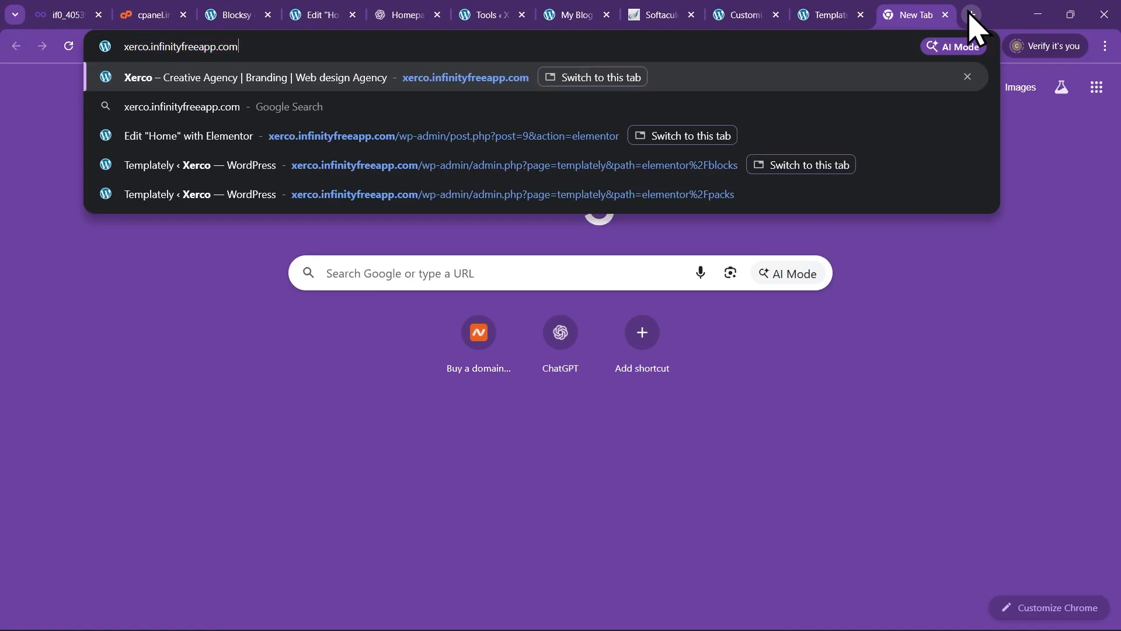
{"action": "type", "text": "/"}
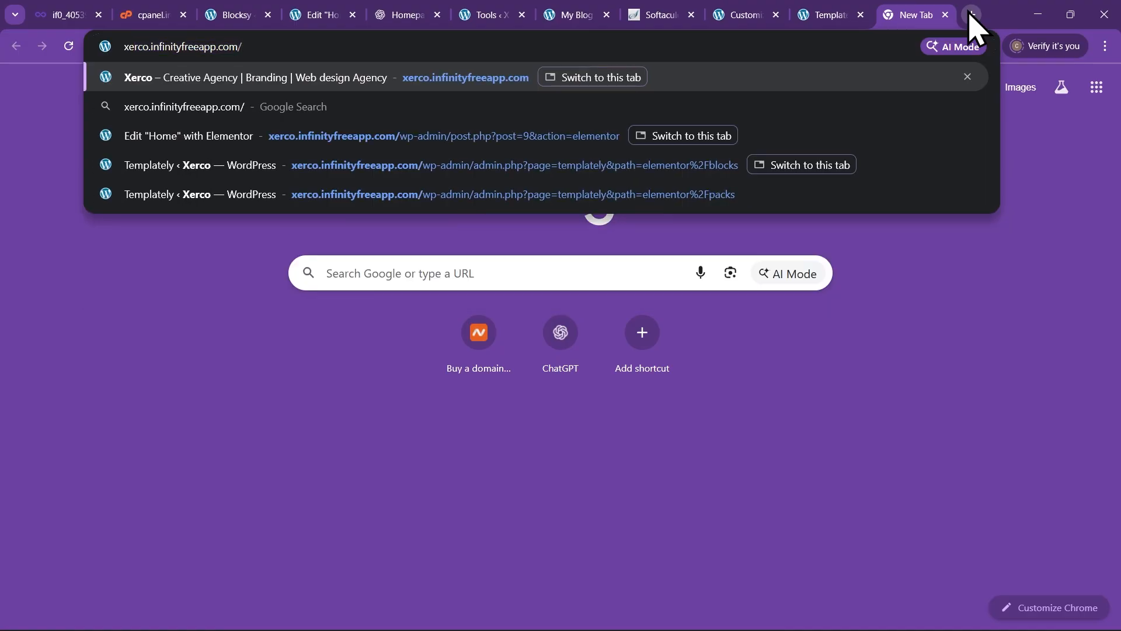
{"action": "key", "text": "BackSpace"}
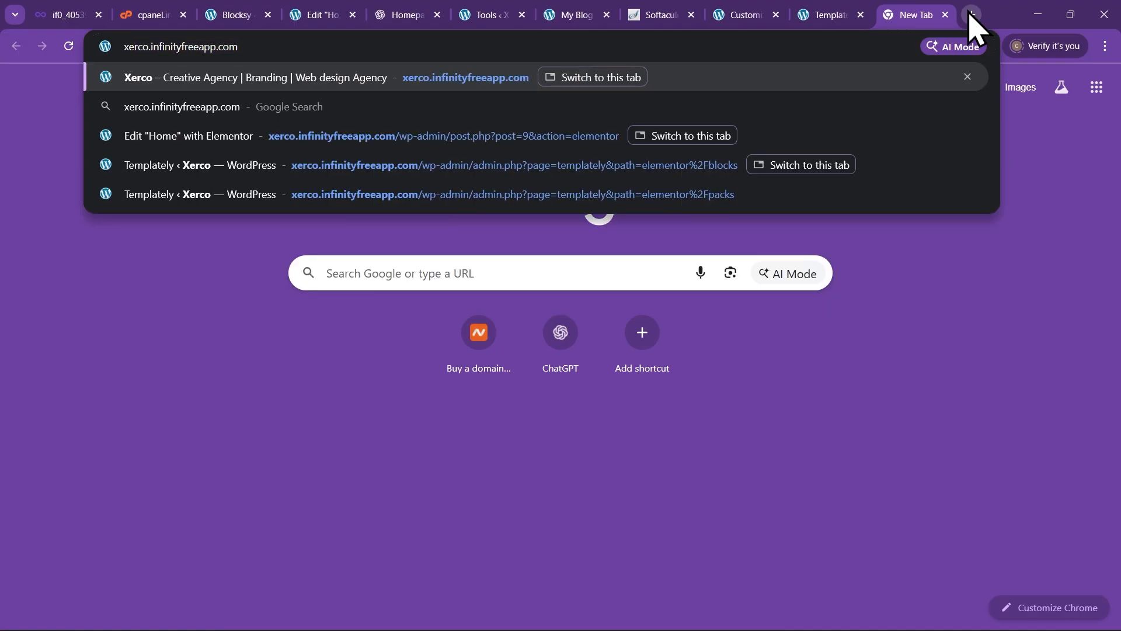
{"action": "key", "text": "Return"}
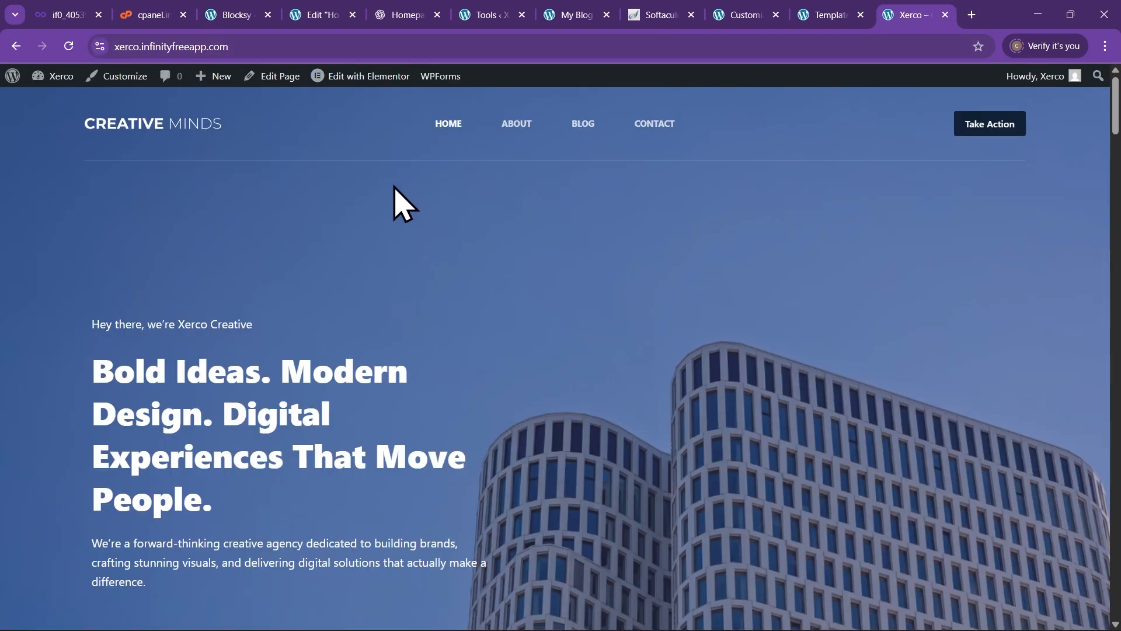
Open the Customizer's Site Identity section and start choosing a site icon image
{"action": "left_click", "coordinate": [116, 82]}
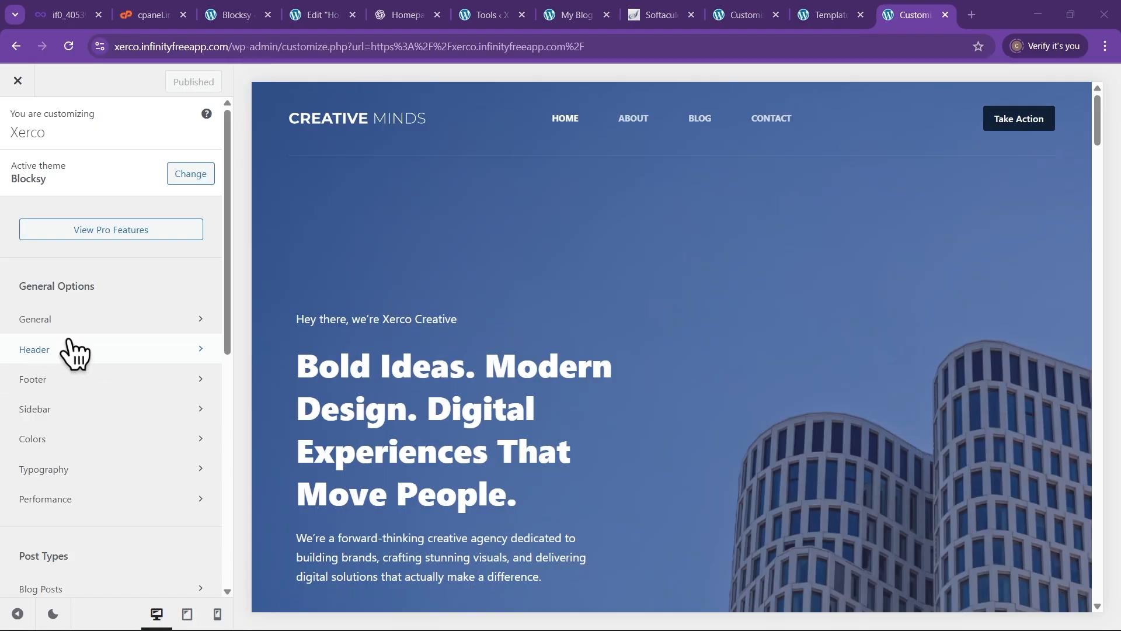
{"action": "scroll", "coordinate": [55, 350], "scroll_direction": "down", "scroll_amount": 8}
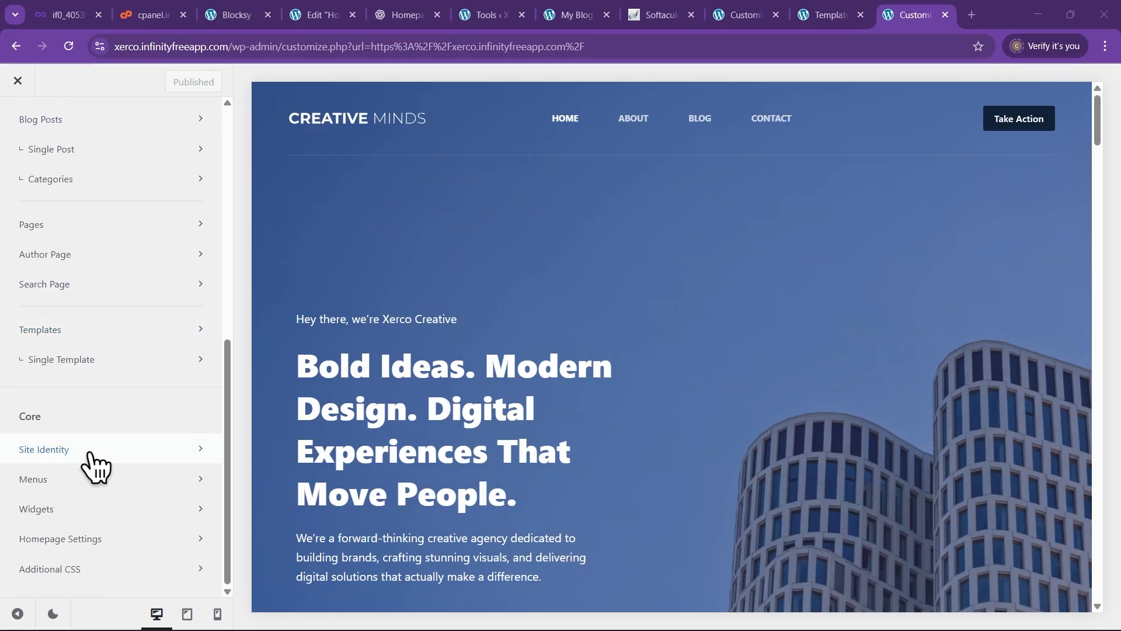
{"action": "left_click", "coordinate": [139, 458]}
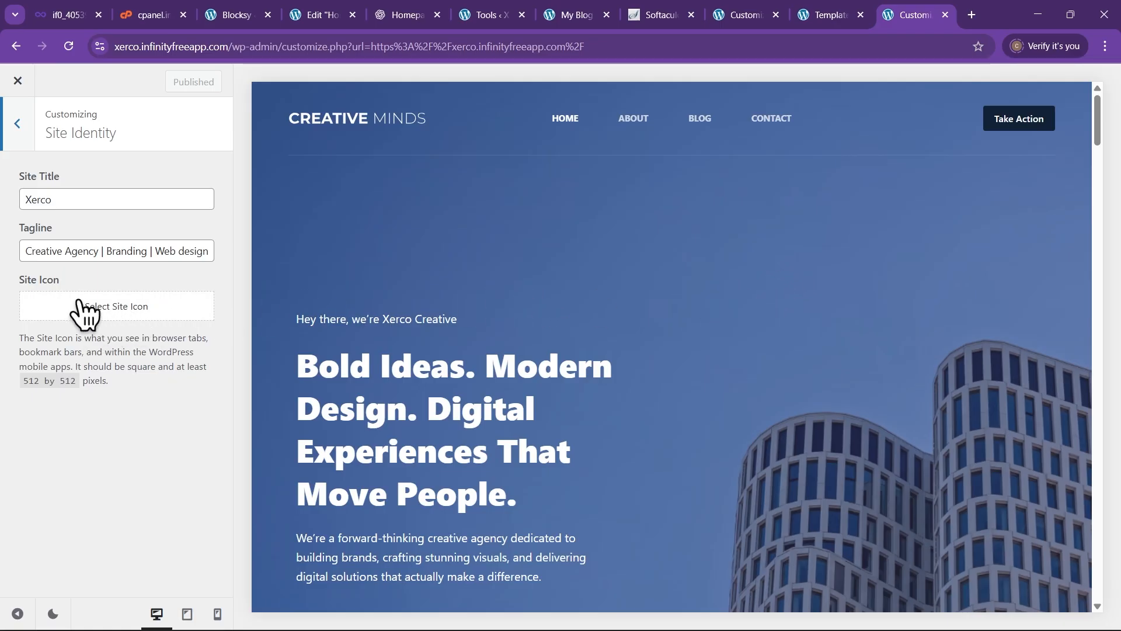
{"action": "left_click", "coordinate": [119, 309]}
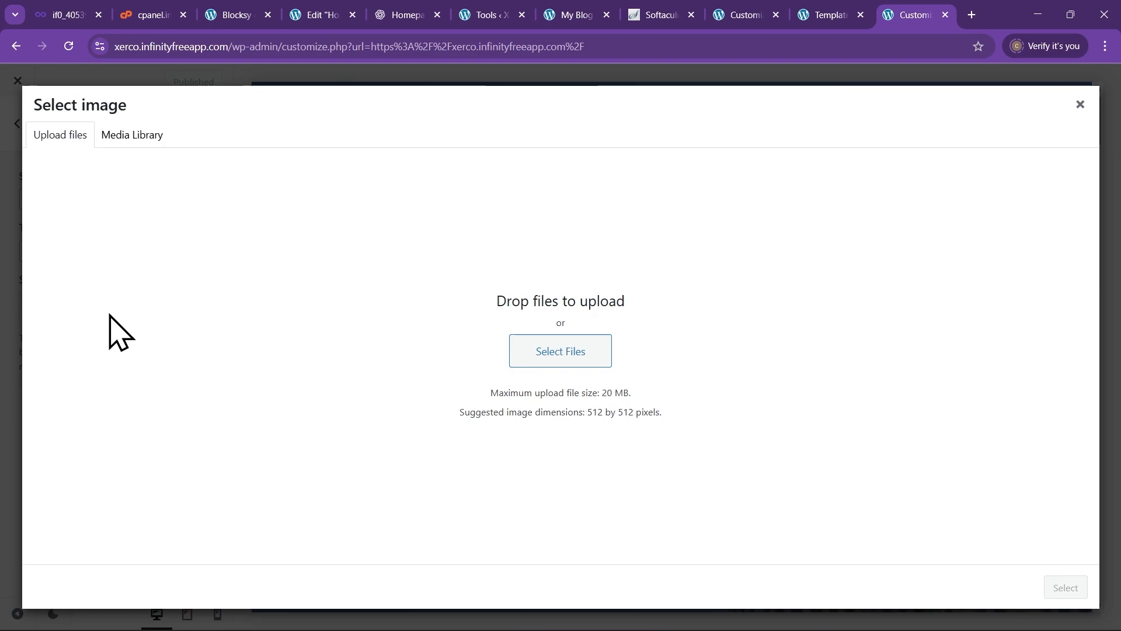
Upload x.svg and set the purple X as the site icon without cropping
{"action": "left_click", "coordinate": [586, 356]}
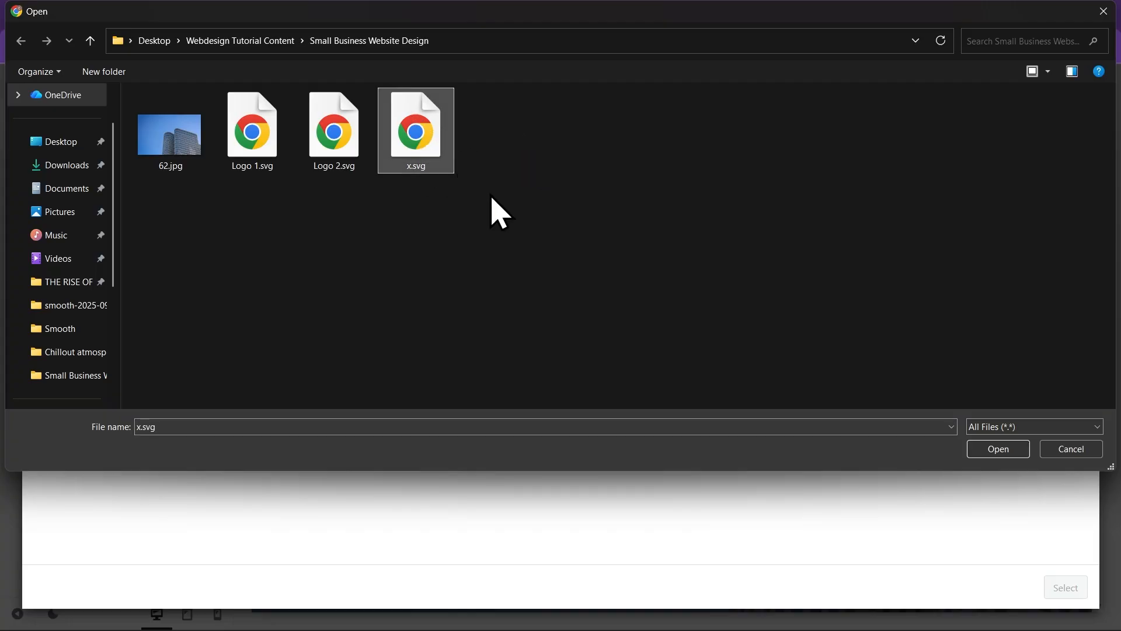
{"action": "left_click", "coordinate": [984, 449]}
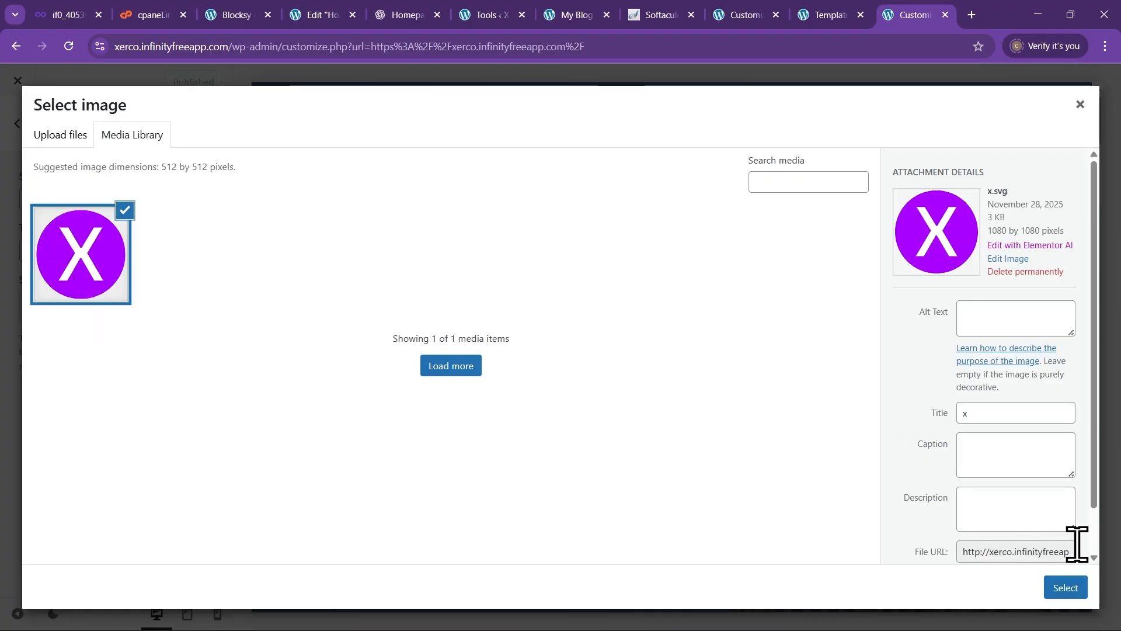
{"action": "left_click", "coordinate": [1066, 587]}
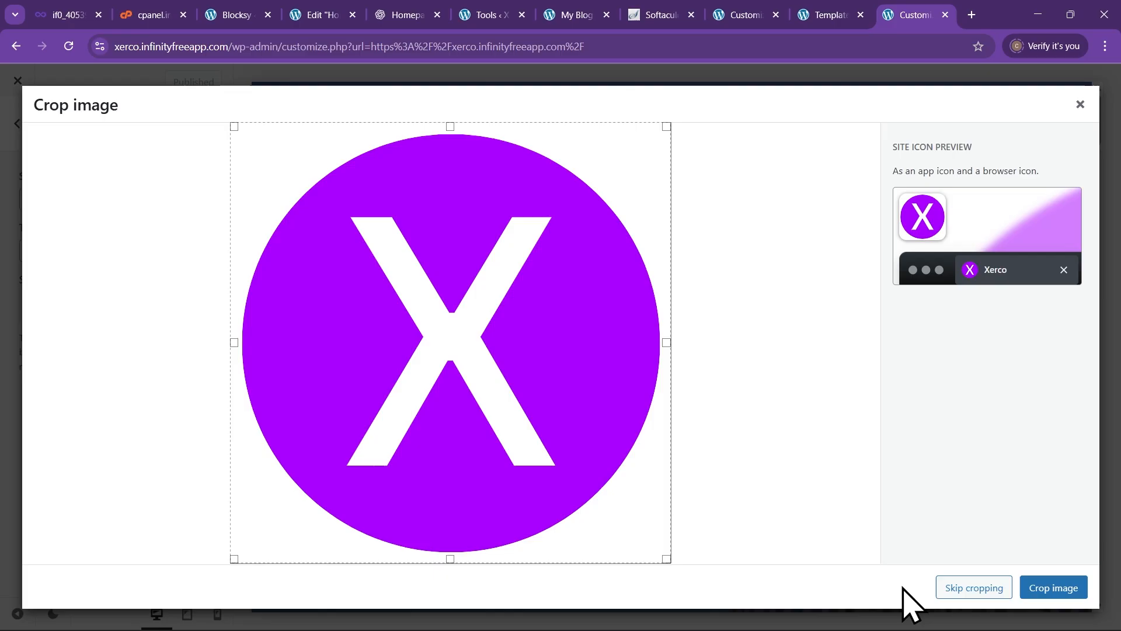
{"action": "left_click", "coordinate": [990, 590]}
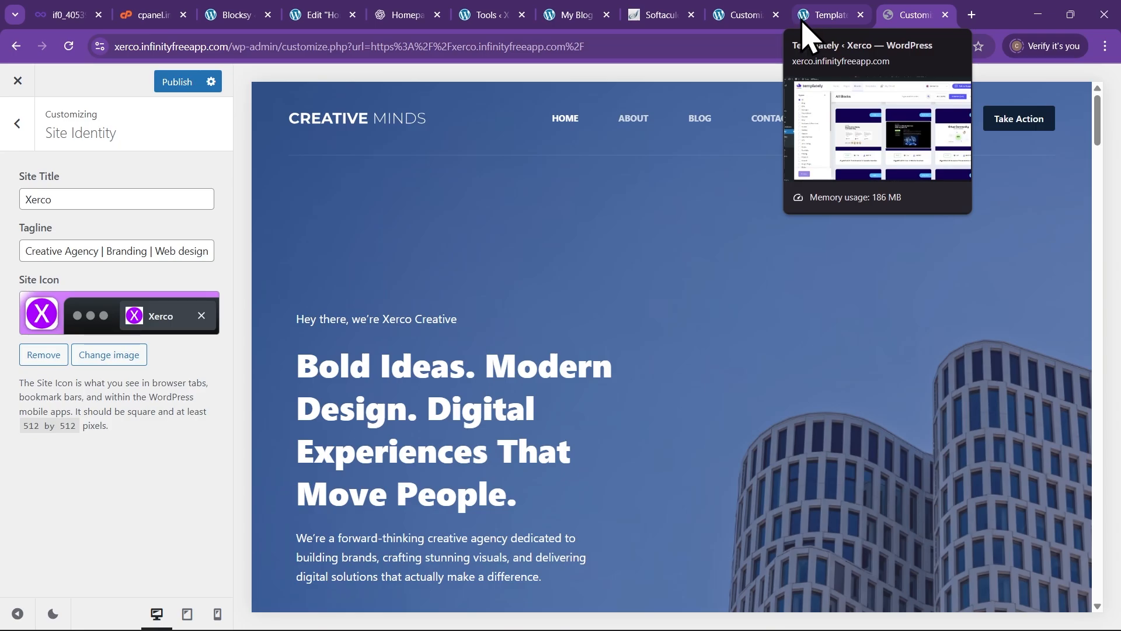
{"action": "left_click", "coordinate": [15, 129]}
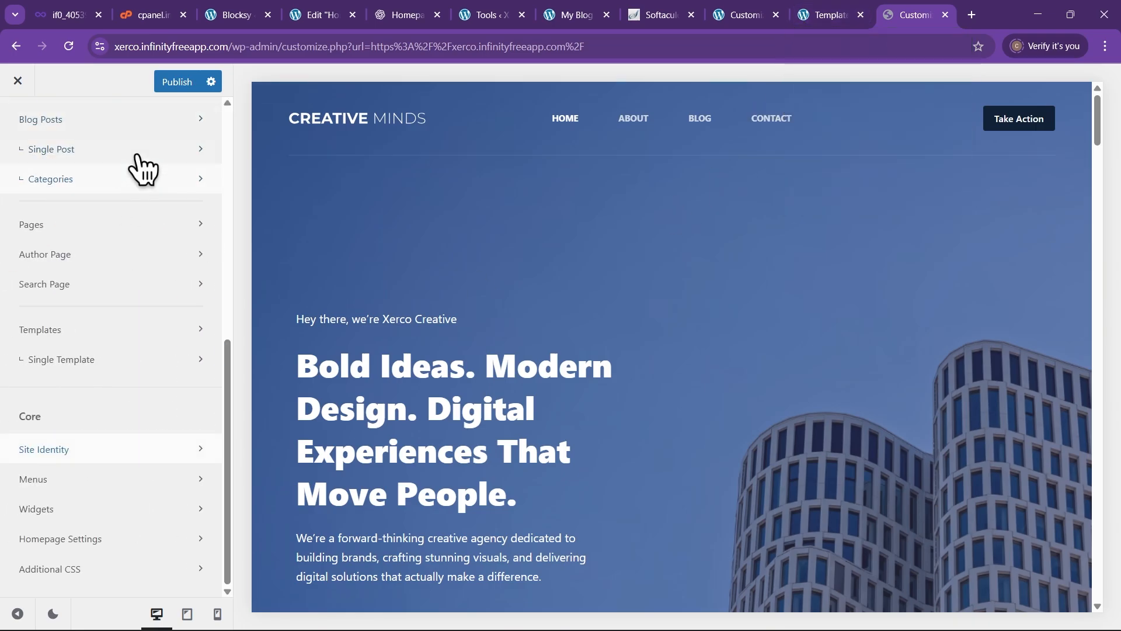
Upload Logo 1.svg and make the XERCO CREATIVE wordmark the header's main logo
{"action": "scroll", "coordinate": [129, 425], "scroll_direction": "up", "scroll_amount": 1}
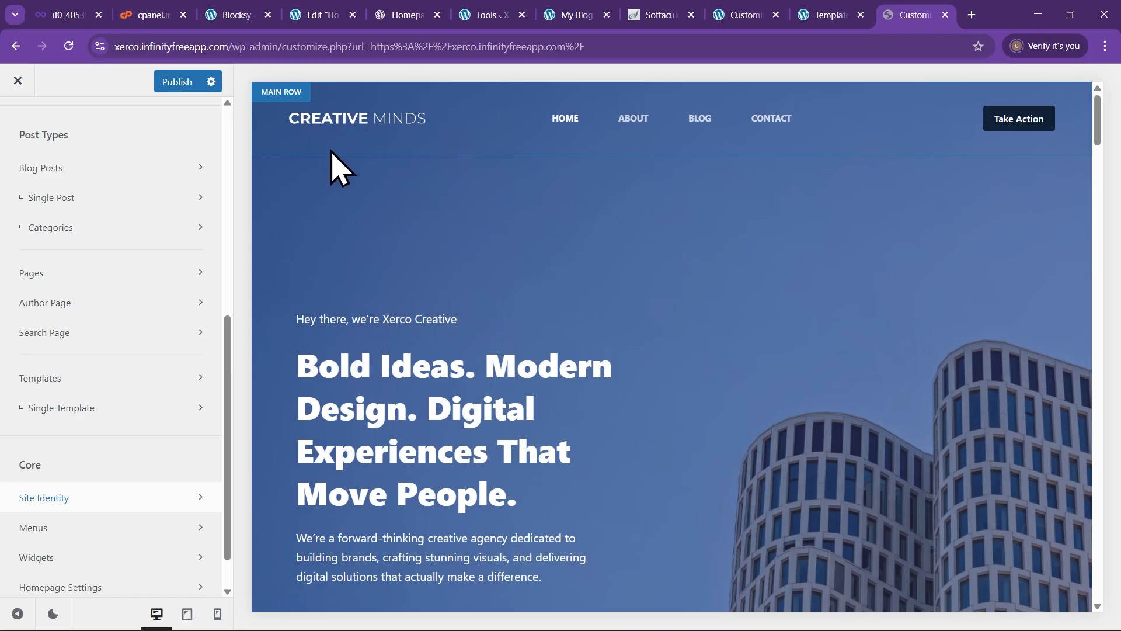
{"action": "left_click", "coordinate": [445, 121]}
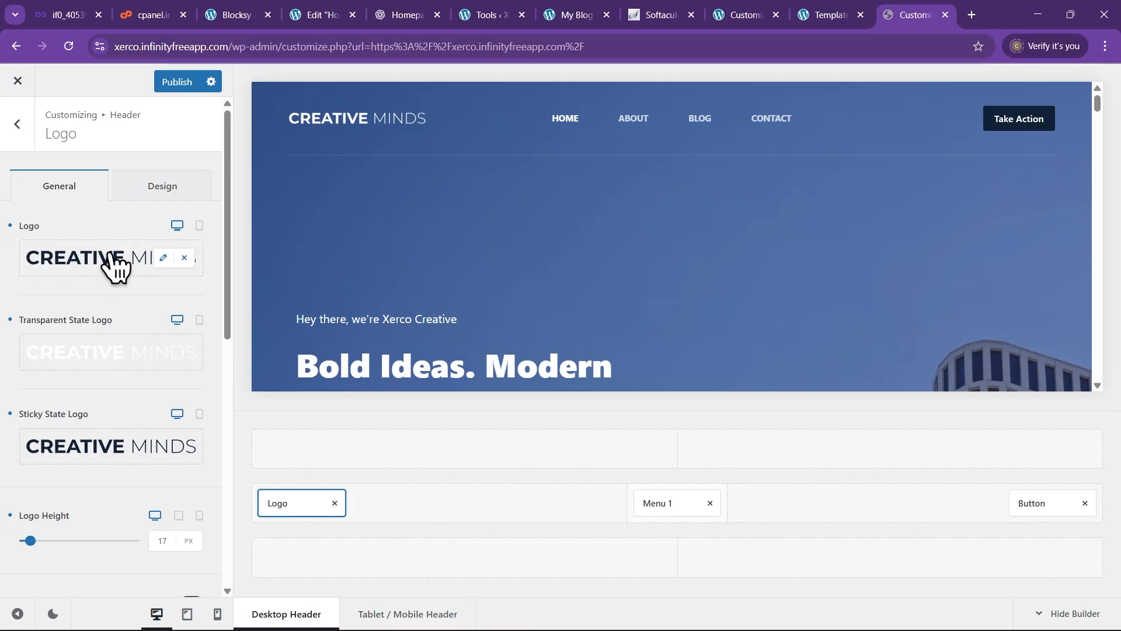
{"action": "left_click", "coordinate": [116, 266]}
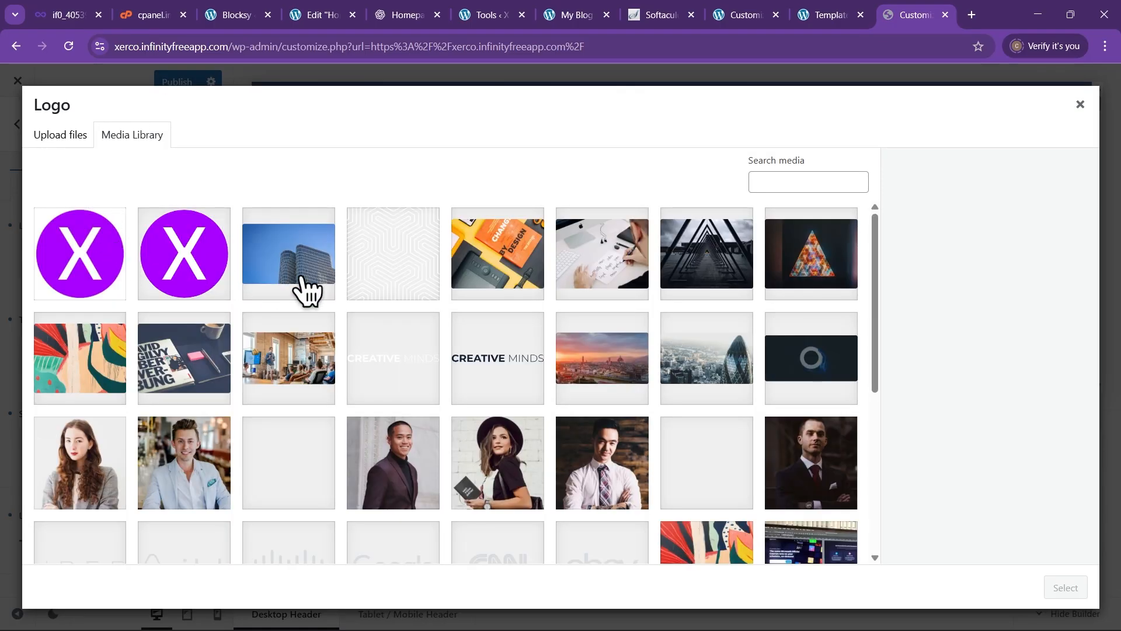
{"action": "left_click", "coordinate": [61, 135]}
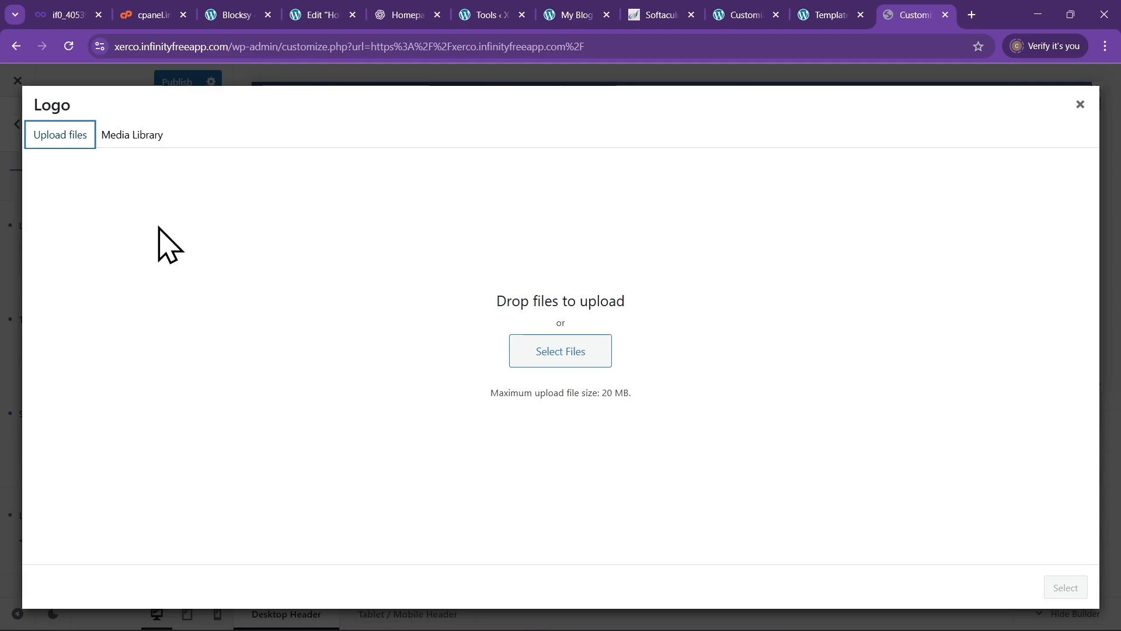
{"action": "left_click", "coordinate": [572, 357]}
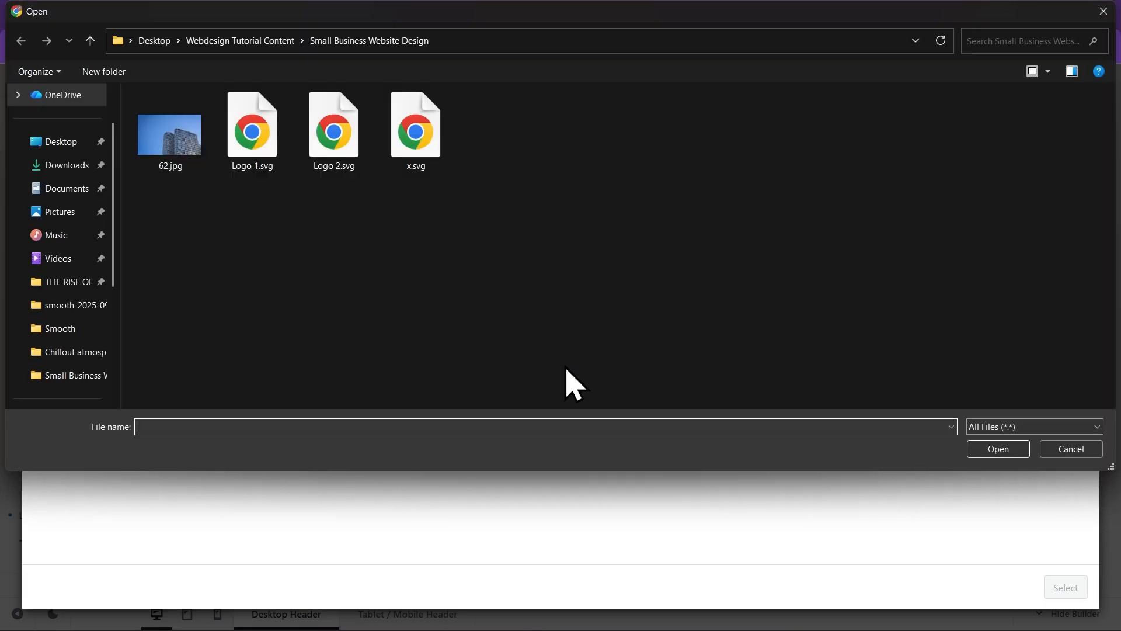
{"action": "left_click", "coordinate": [268, 154]}
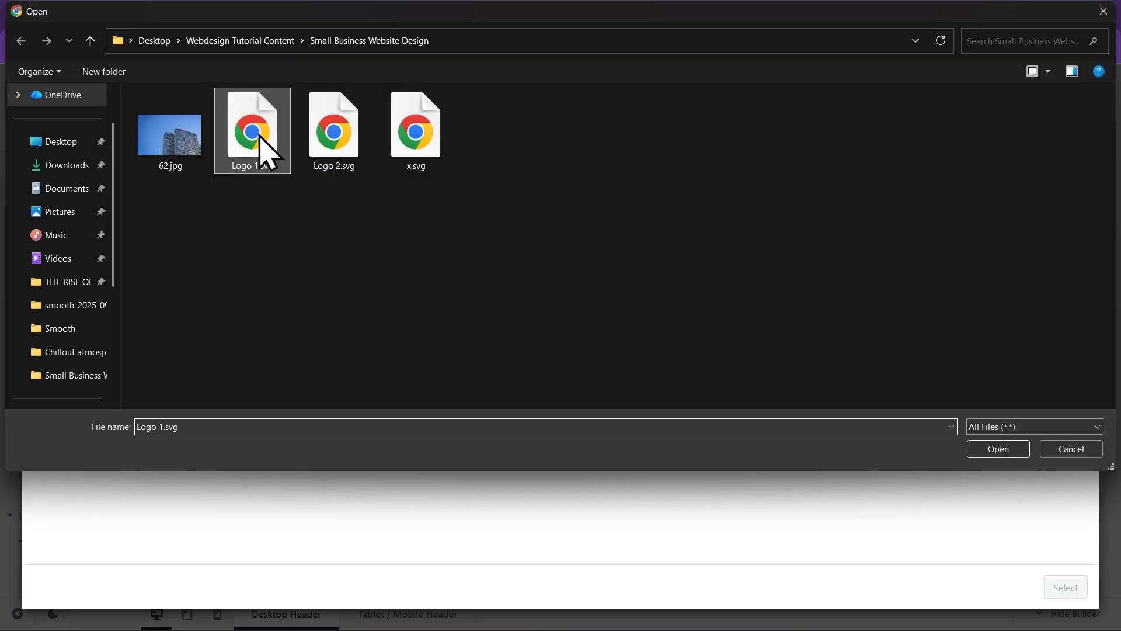
{"action": "left_click", "coordinate": [996, 450]}
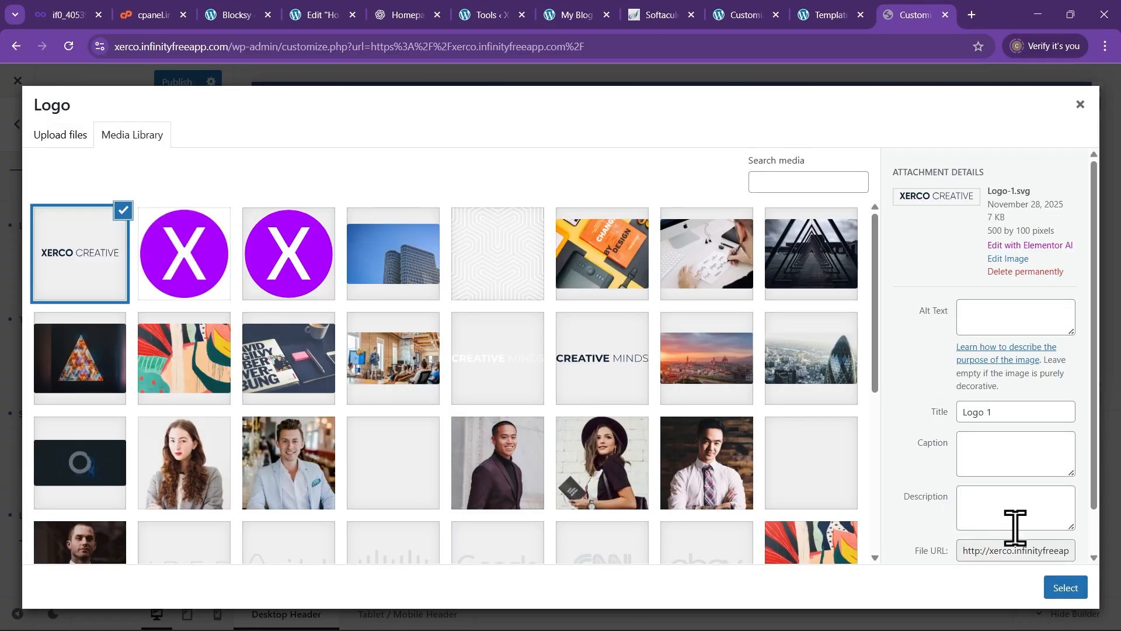
{"action": "left_click", "coordinate": [1065, 589]}
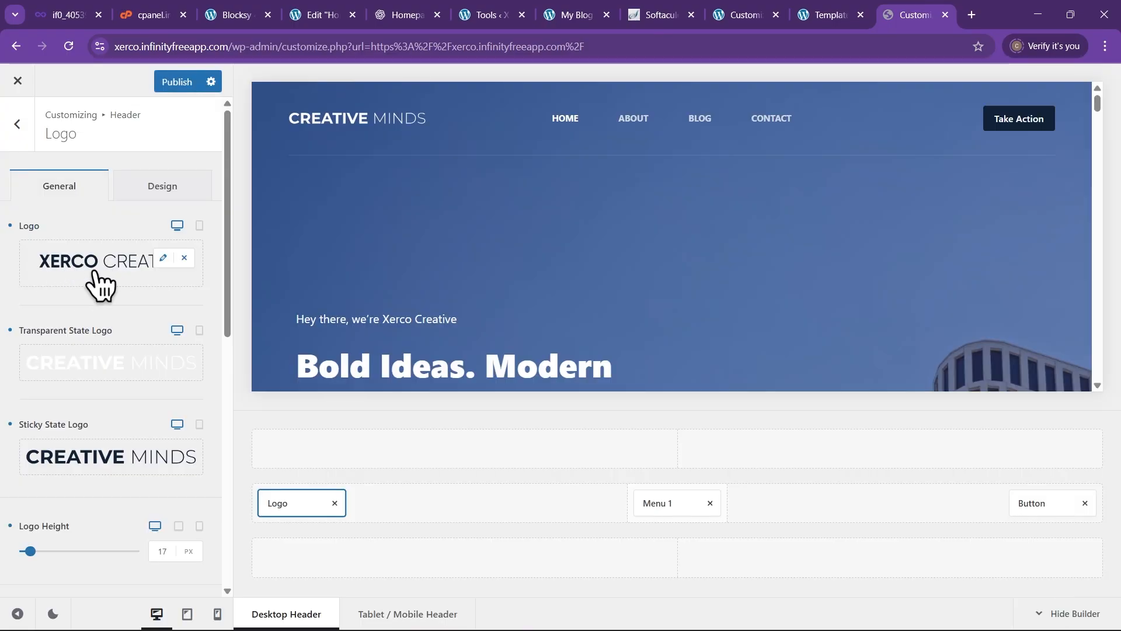
{"action": "scroll", "coordinate": [67, 344], "scroll_direction": "down", "scroll_amount": 1}
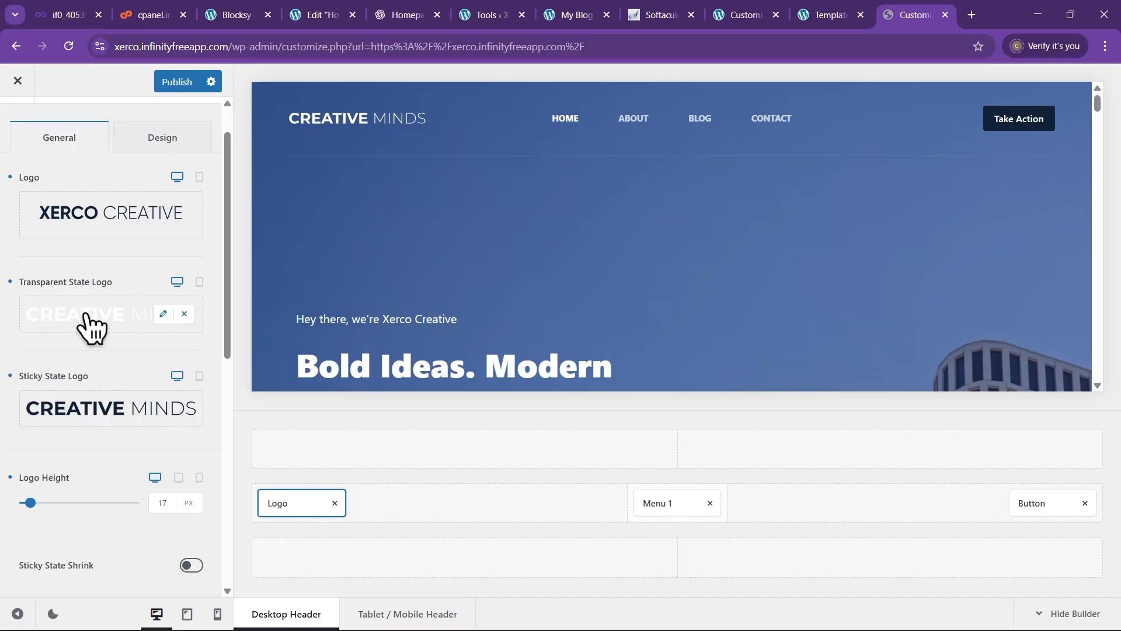
Upload Logo 2.svg and apply it as the Transparent State Logo
{"action": "left_click", "coordinate": [86, 315]}
{"action": "left_click", "coordinate": [62, 136]}
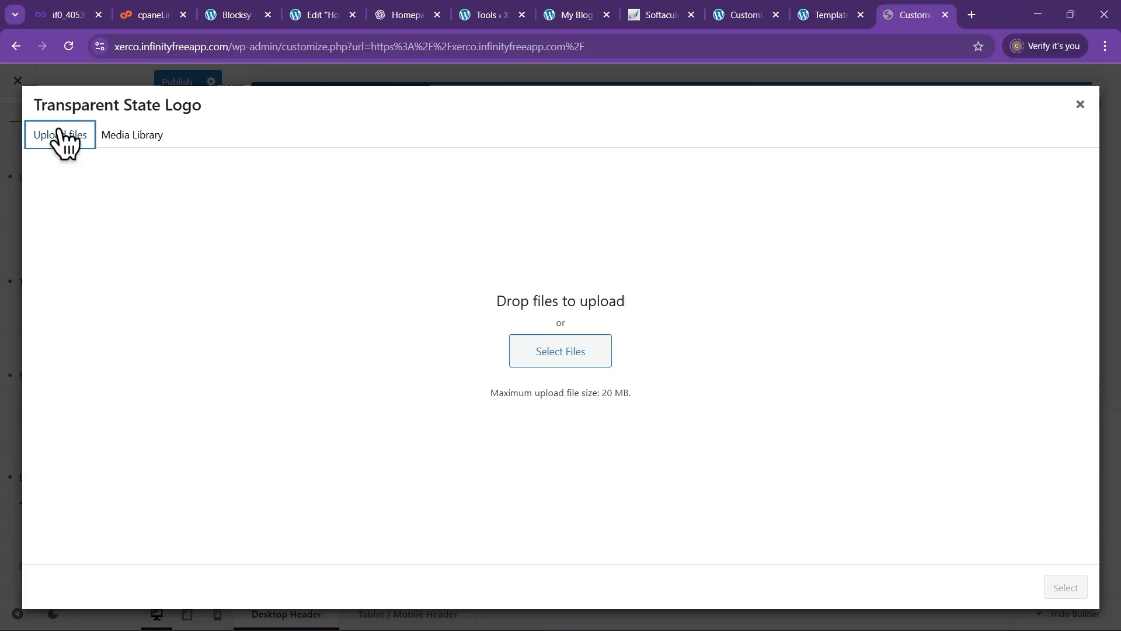
{"action": "left_click", "coordinate": [546, 351]}
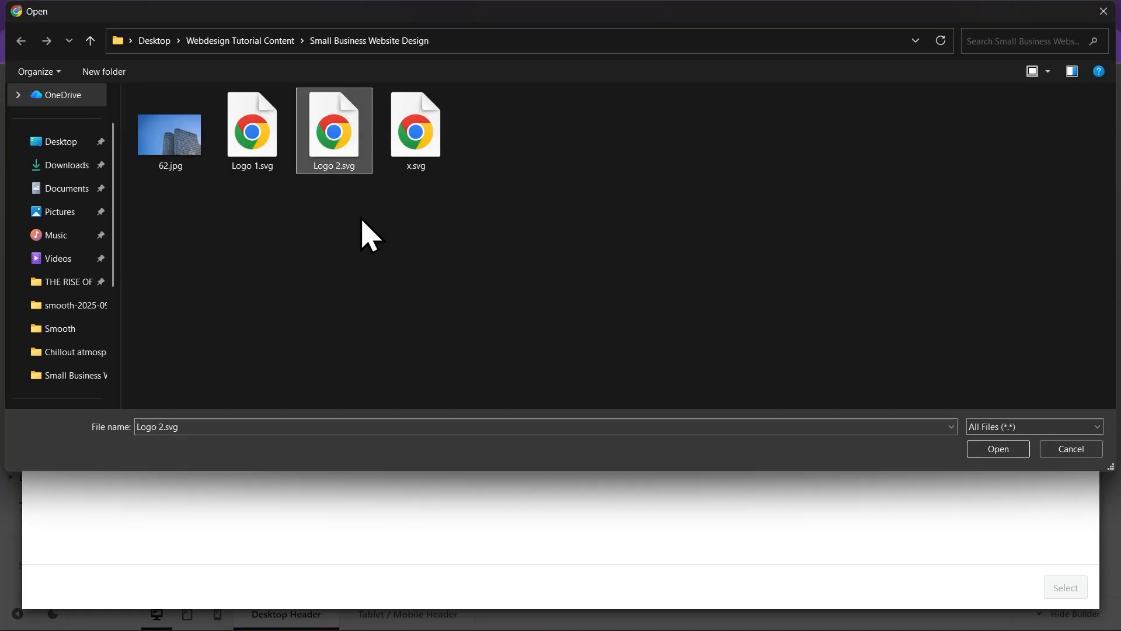
{"action": "left_click", "coordinate": [996, 448]}
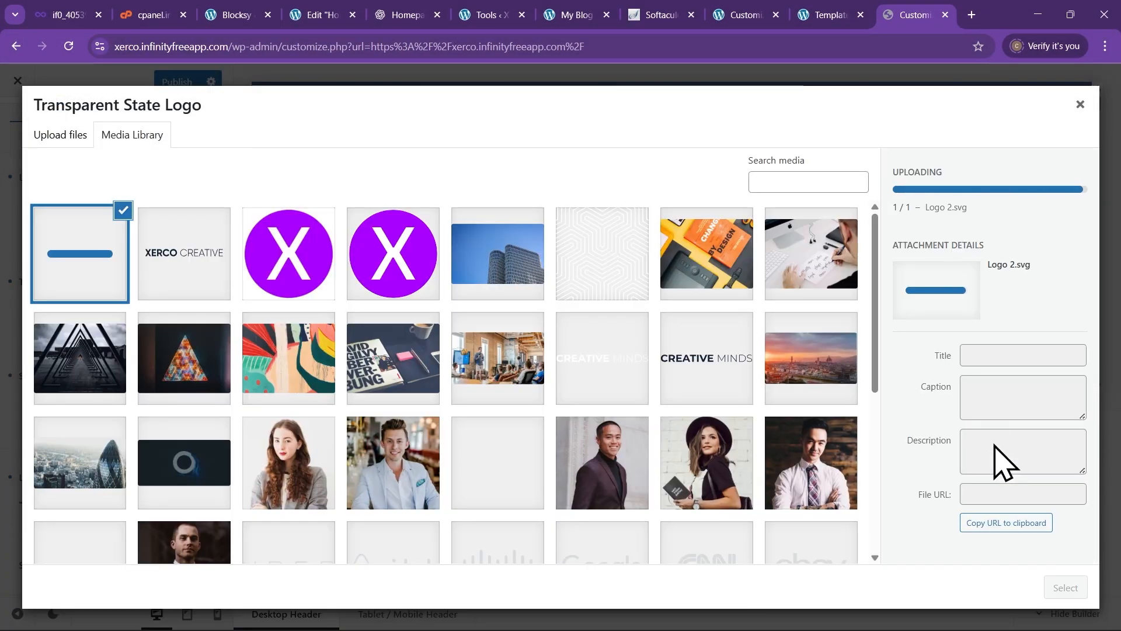
{"action": "left_click", "coordinate": [1066, 590]}
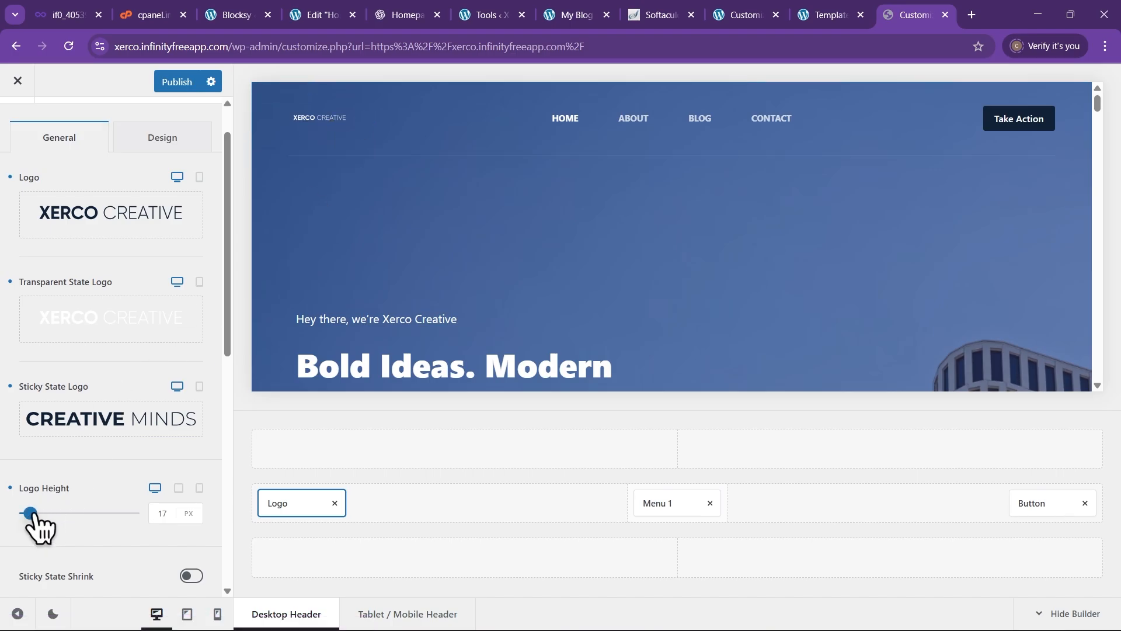
Set the transparent-header Logo Height to 50 px
{"action": "left_click_drag", "start_coordinate": [32, 511], "coordinate": [43, 514]}
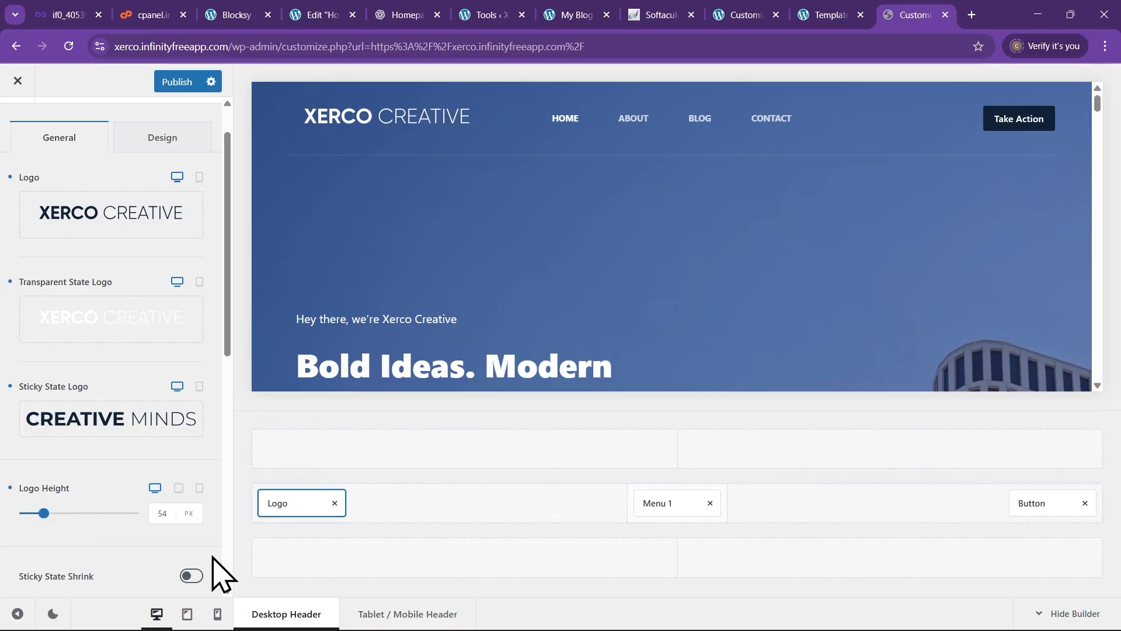
{"action": "left_click", "coordinate": [168, 519]}
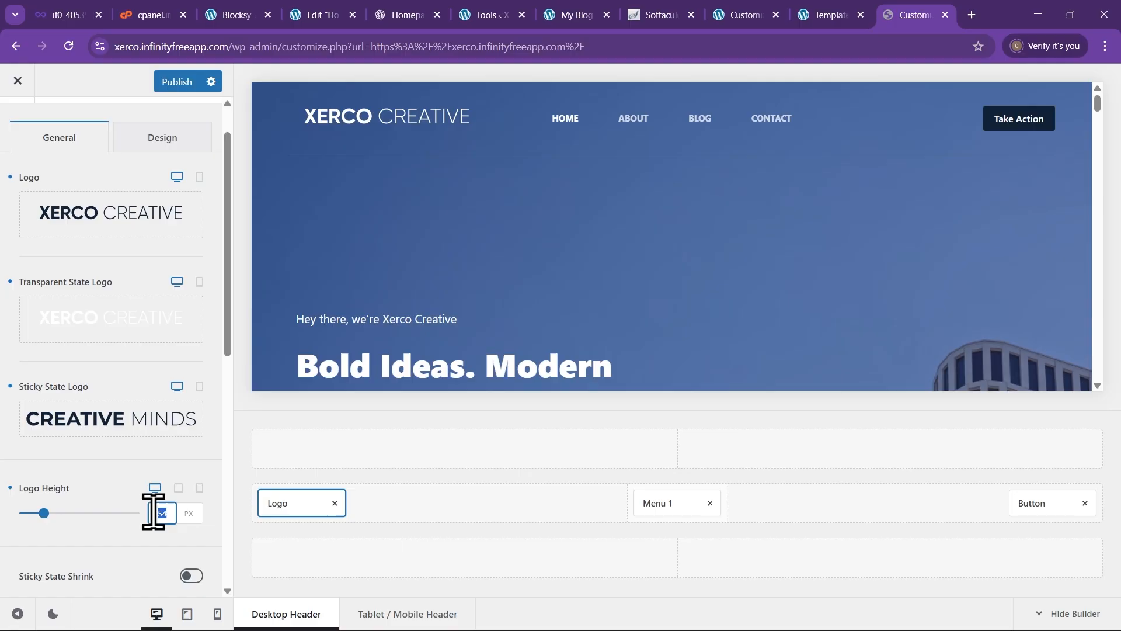
{"action": "type", "text": "50"}
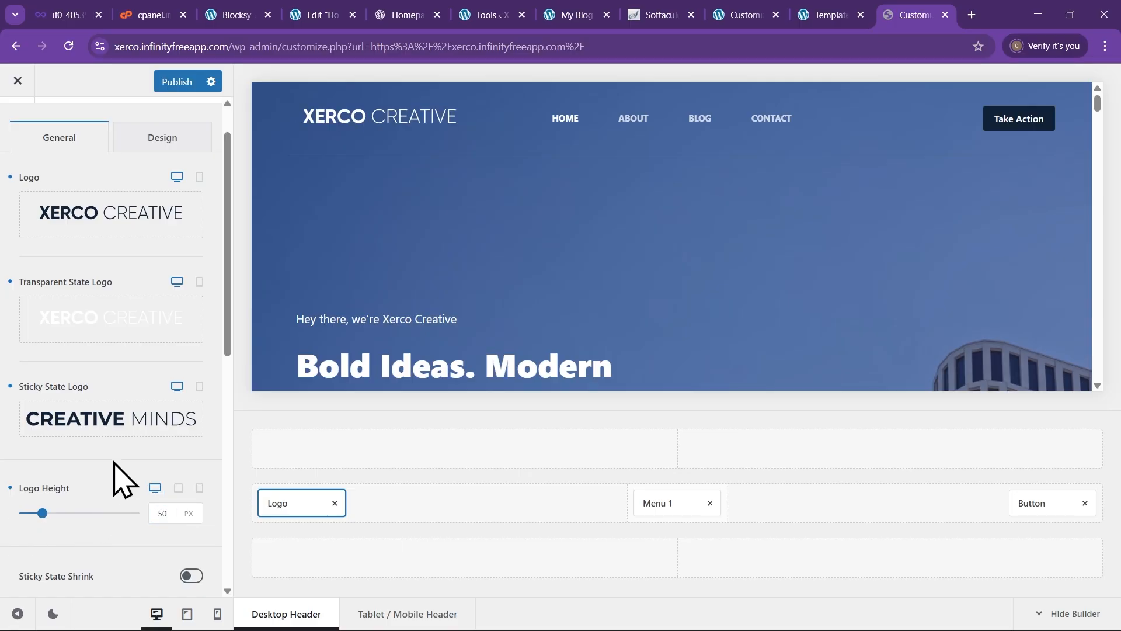
{"action": "scroll", "coordinate": [89, 514], "scroll_direction": "down", "scroll_amount": 2}
{"action": "scroll", "coordinate": [497, 181], "scroll_direction": "down", "scroll_amount": 2}
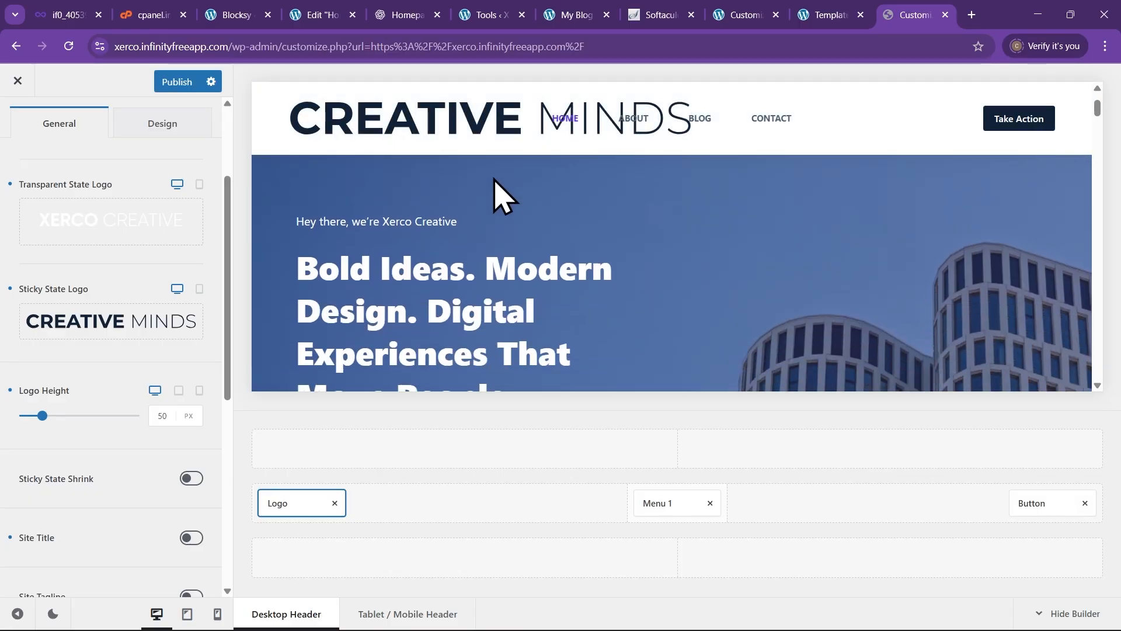
{"action": "scroll", "coordinate": [508, 210], "scroll_direction": "up", "scroll_amount": 3}
{"action": "scroll", "coordinate": [529, 239], "scroll_direction": "down", "scroll_amount": 2}
{"action": "scroll", "coordinate": [523, 187], "scroll_direction": "up", "scroll_amount": 2}
{"action": "scroll", "coordinate": [497, 234], "scroll_direction": "down", "scroll_amount": 2}
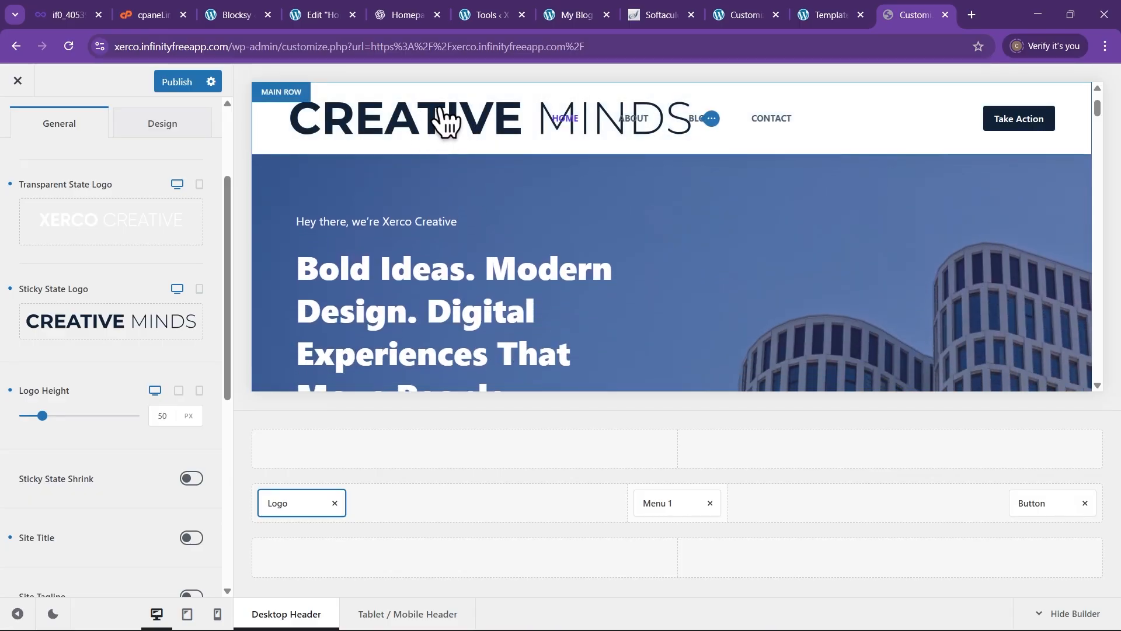
{"action": "scroll", "coordinate": [496, 207], "scroll_direction": "up", "scroll_amount": 2}
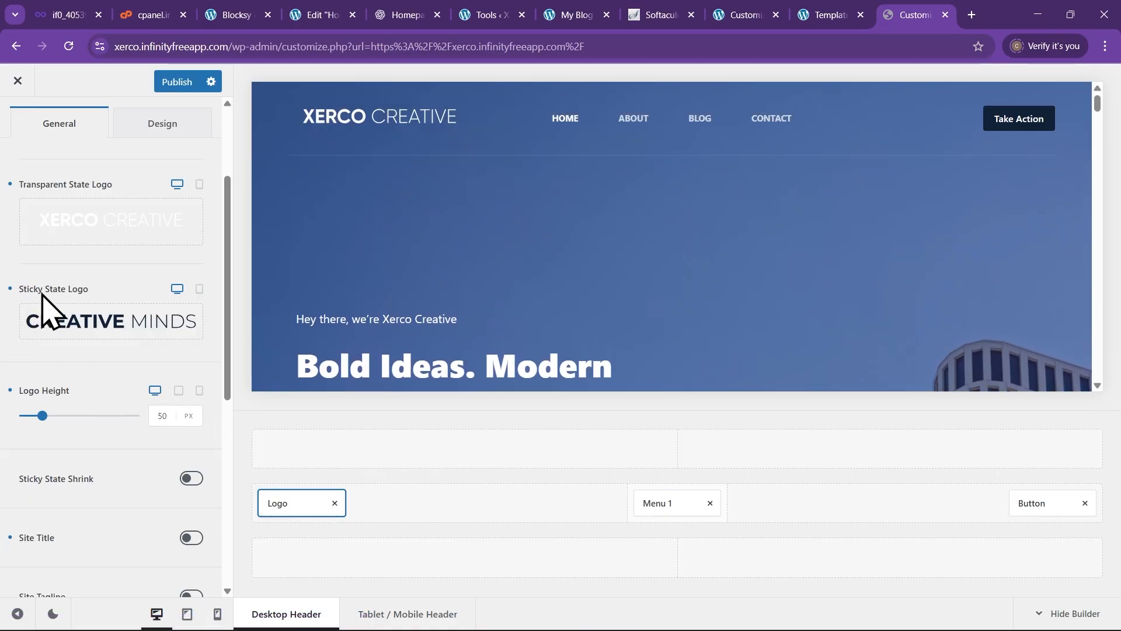
Set the dark XERCO CREATIVE Logo-1.svg as the Sticky State Logo
{"action": "left_click", "coordinate": [76, 322]}
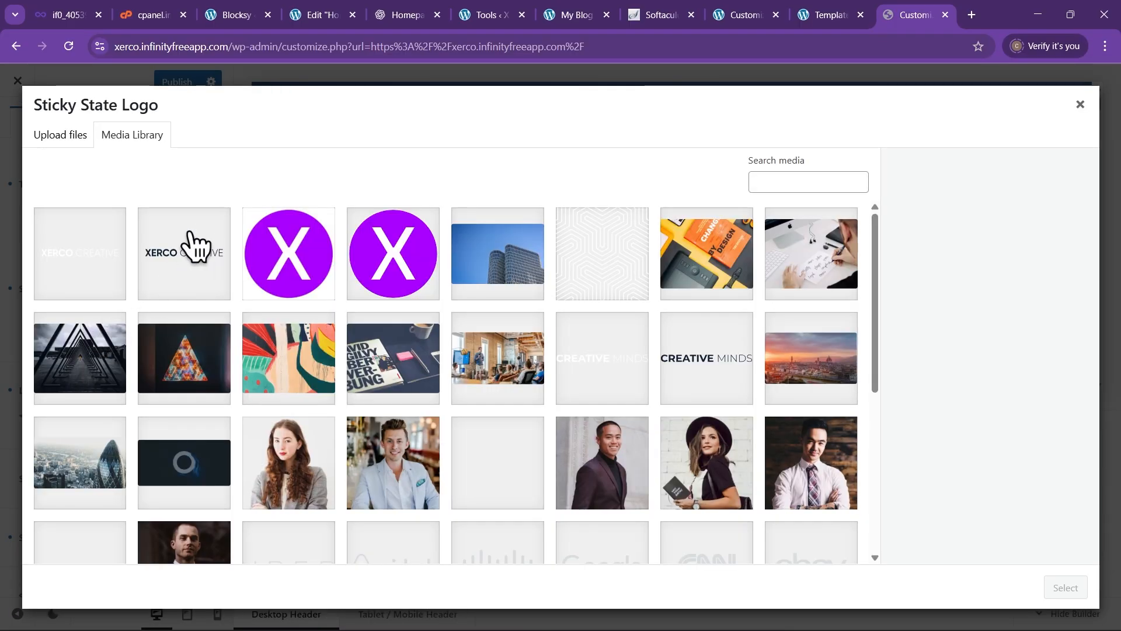
{"action": "left_click", "coordinate": [185, 262]}
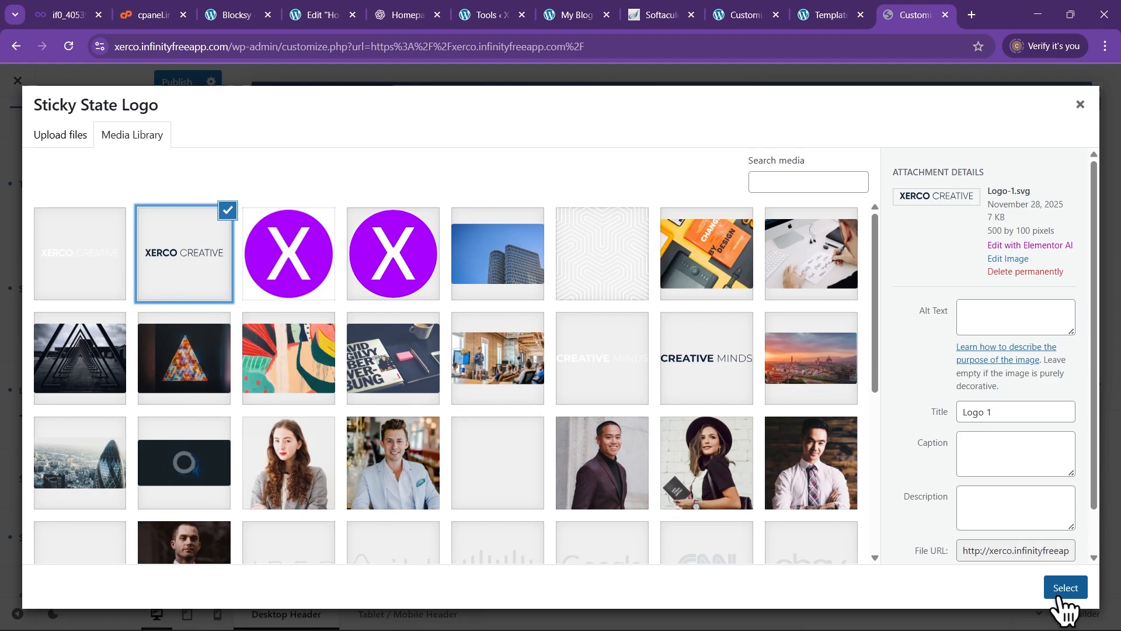
{"action": "left_click", "coordinate": [1062, 588]}
Publish the Customizer header logo changes
{"action": "scroll", "coordinate": [733, 325], "scroll_direction": "down", "scroll_amount": 4}
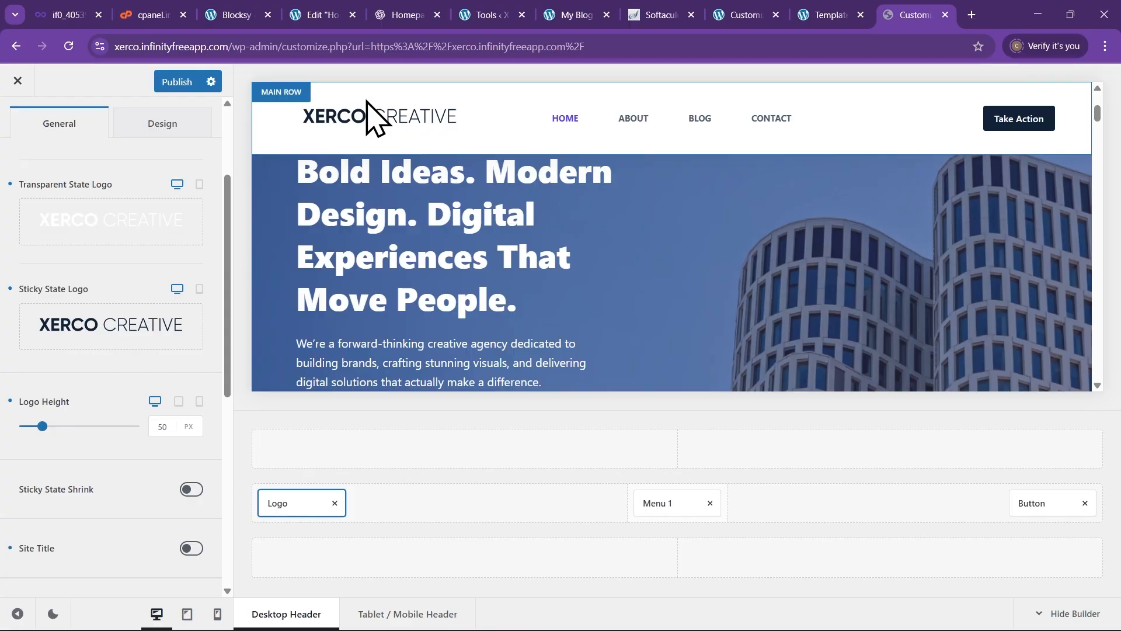
{"action": "scroll", "coordinate": [475, 188], "scroll_direction": "down", "scroll_amount": 2}
{"action": "scroll", "coordinate": [358, 303], "scroll_direction": "up", "scroll_amount": 3}
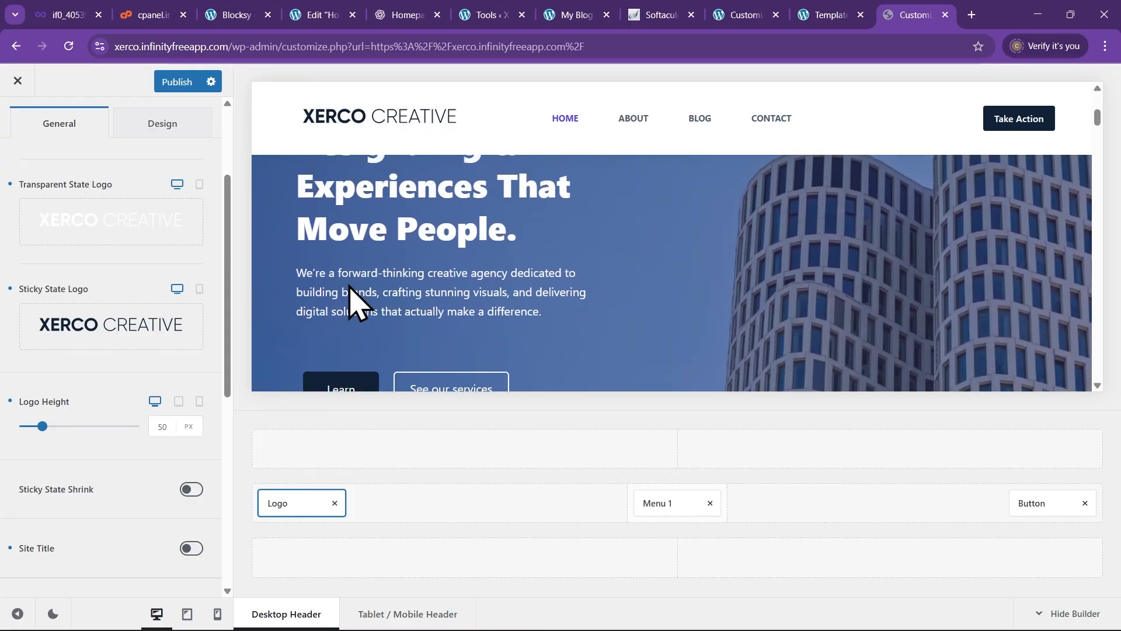
{"action": "scroll", "coordinate": [671, 324], "scroll_direction": "up", "scroll_amount": 3}
{"action": "scroll", "coordinate": [120, 474], "scroll_direction": "down", "scroll_amount": 3}
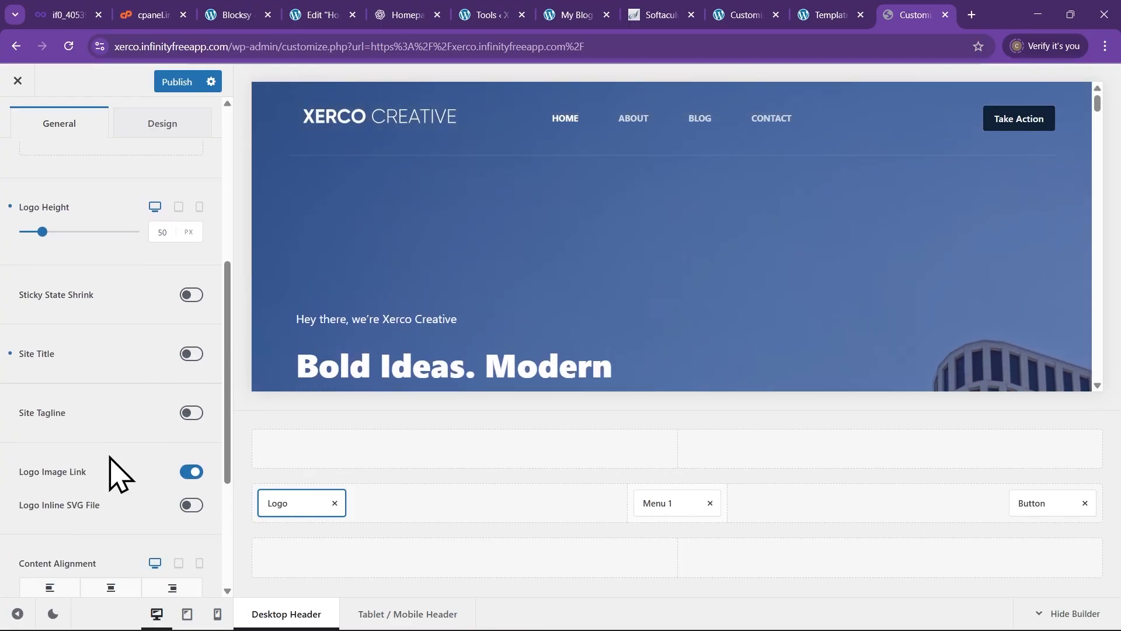
{"action": "scroll", "coordinate": [126, 469], "scroll_direction": "up", "scroll_amount": 4}
{"action": "left_click", "coordinate": [177, 82]}
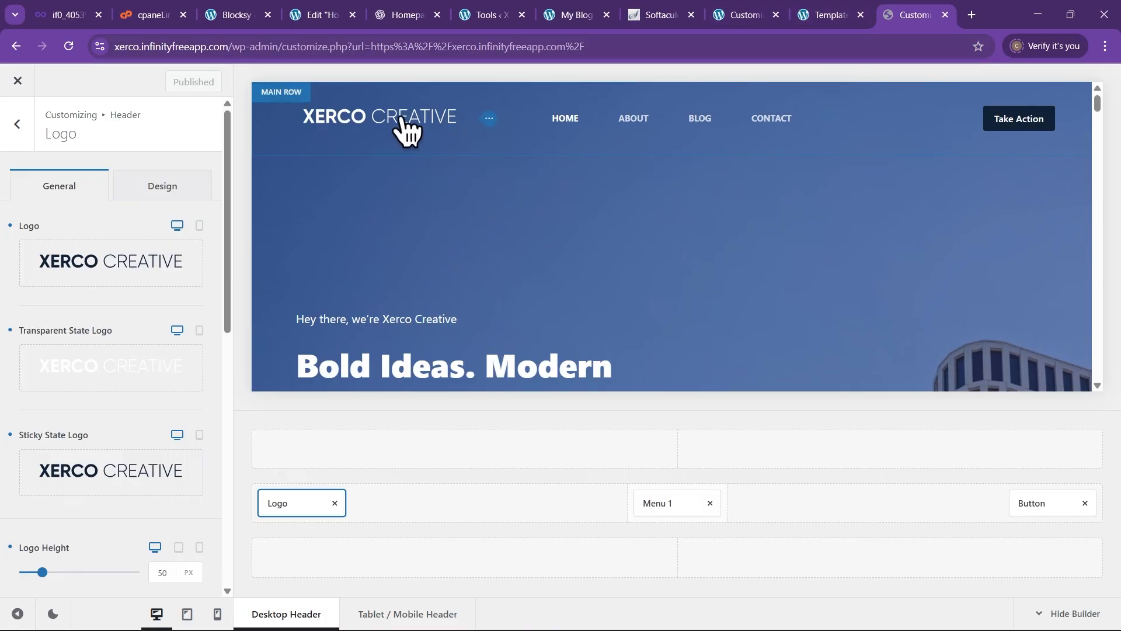
Close the Customizer and load the live Xerco site in a new browser tab
{"action": "left_click", "coordinate": [945, 15]}
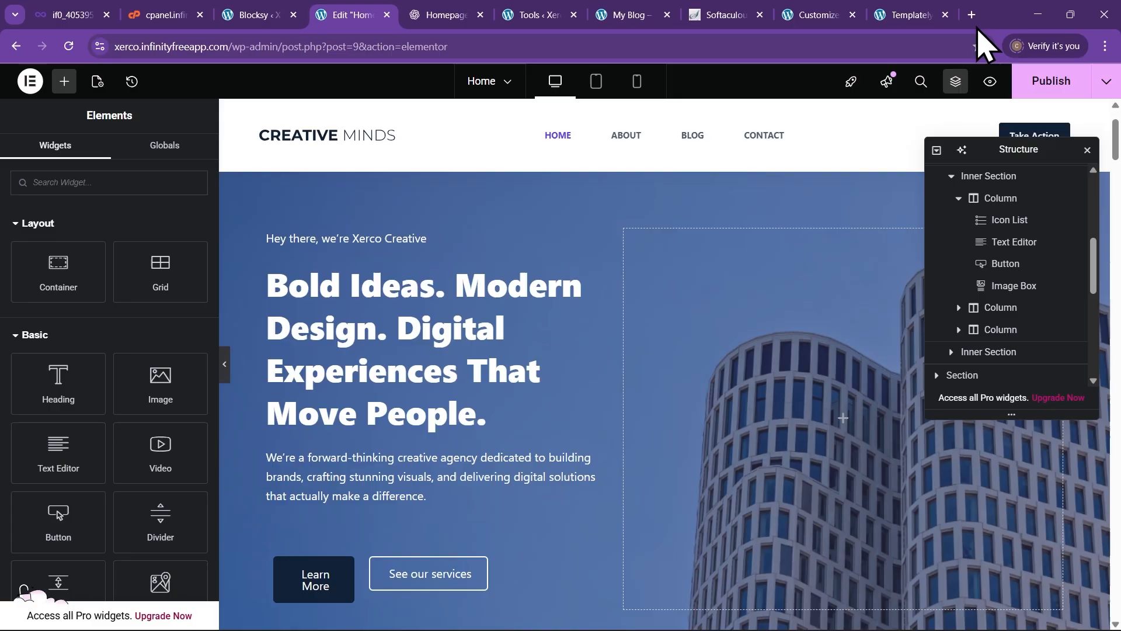
{"action": "left_click", "coordinate": [972, 15]}
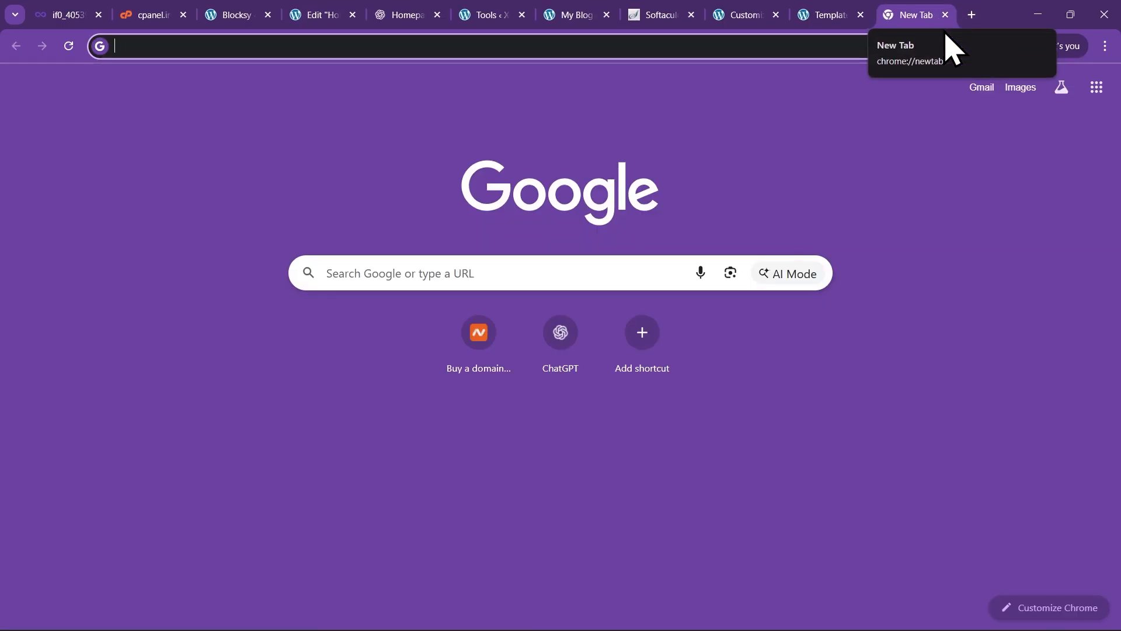
{"action": "type", "text": "xerco.infinityfreeapp.com"}
{"action": "key", "text": "Return"}
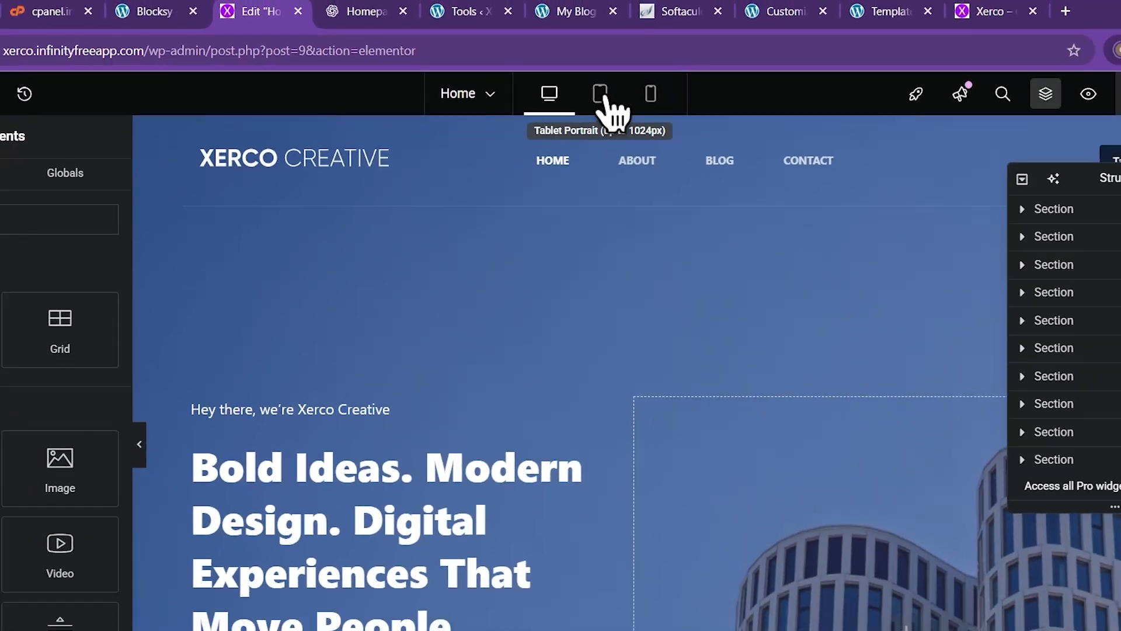
Preview the Home page at Tablet Portrait and scroll from hero heading to contact banner
{"action": "left_click", "coordinate": [601, 95]}
{"action": "scroll", "coordinate": [675, 390], "scroll_direction": "down", "scroll_amount": 4}
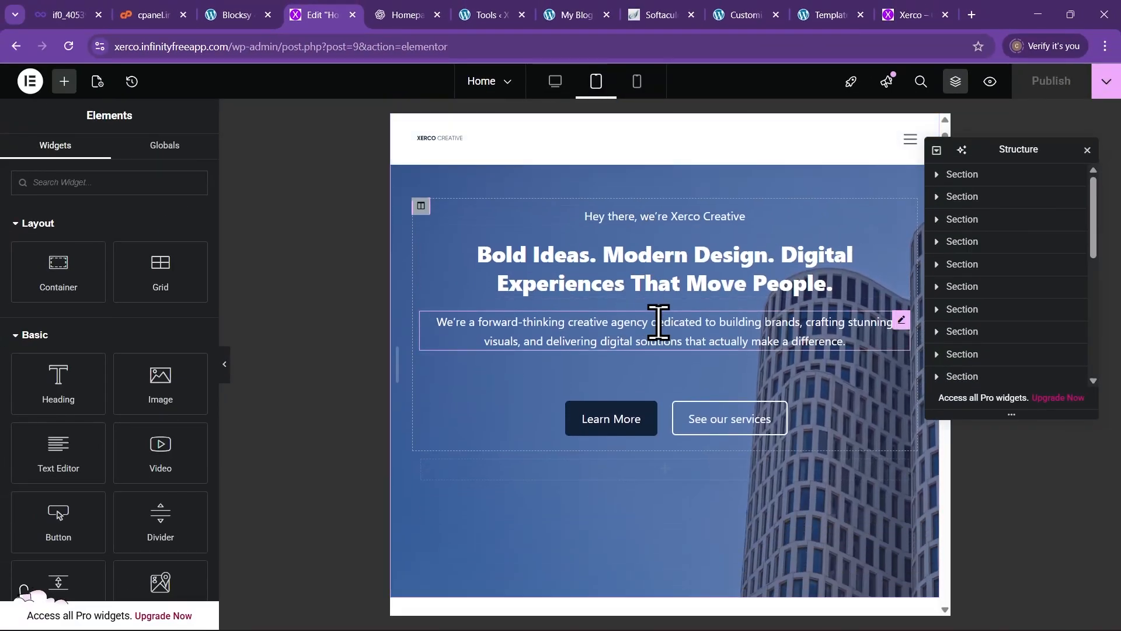
{"action": "scroll", "coordinate": [677, 350], "scroll_direction": "down", "scroll_amount": 12}
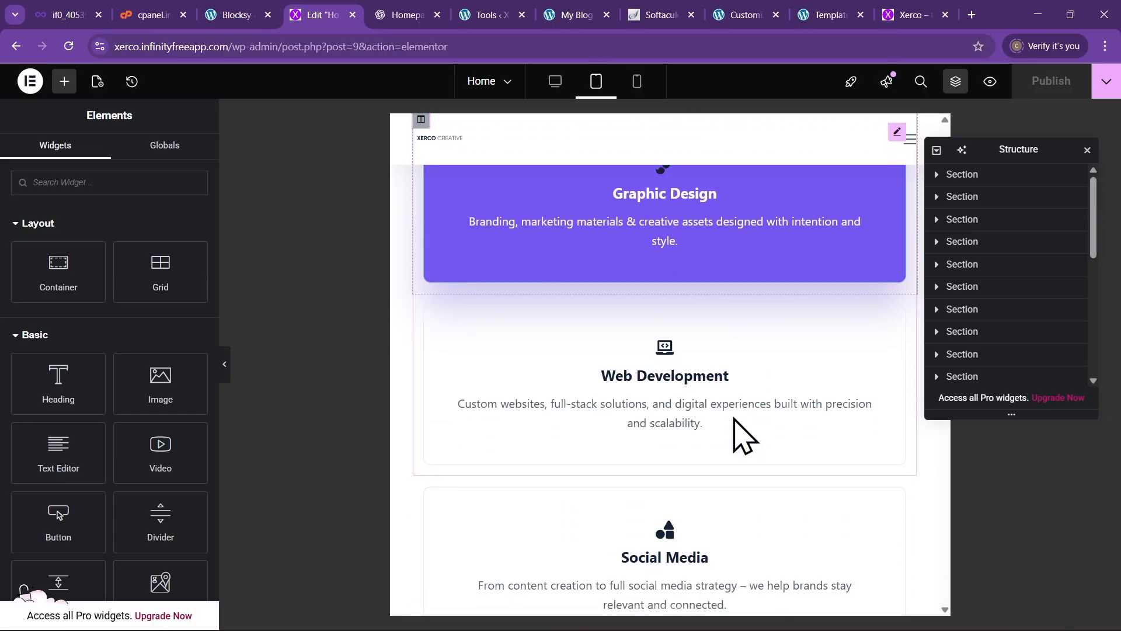
{"action": "scroll", "coordinate": [723, 394], "scroll_direction": "down", "scroll_amount": 12}
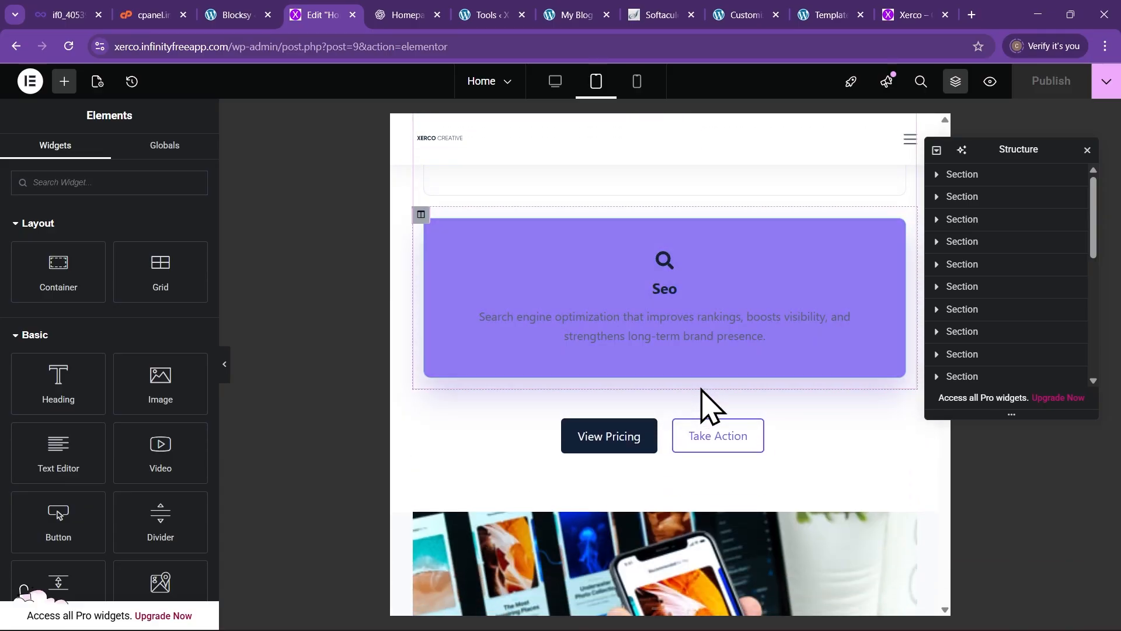
{"action": "scroll", "coordinate": [739, 423], "scroll_direction": "down", "scroll_amount": 10}
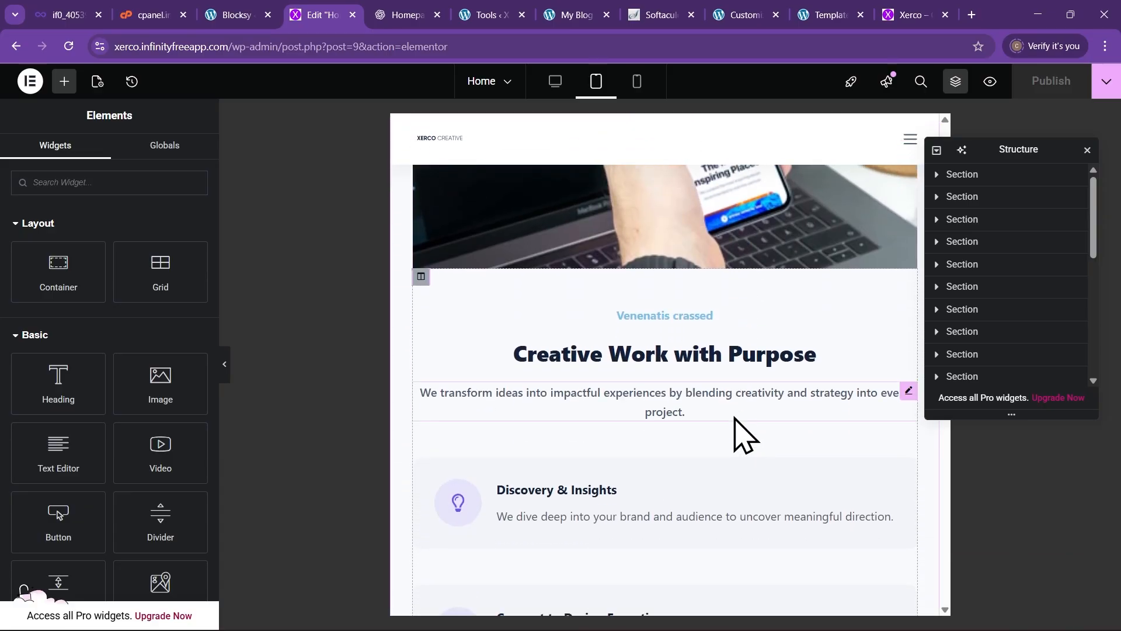
{"action": "scroll", "coordinate": [682, 406], "scroll_direction": "down", "scroll_amount": 8}
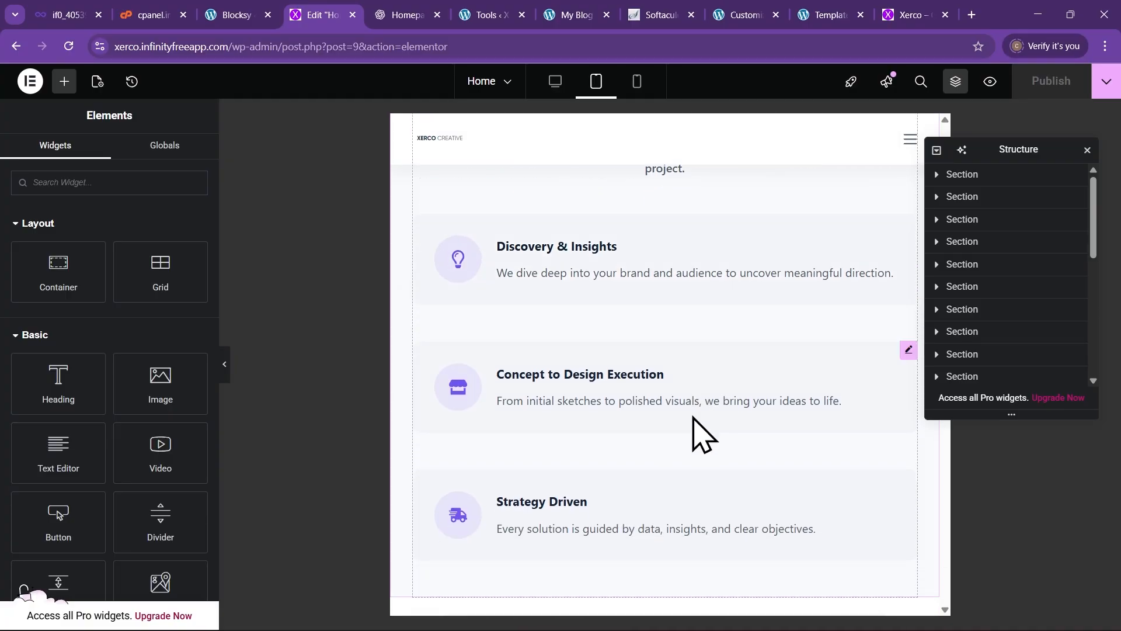
{"action": "scroll", "coordinate": [730, 481], "scroll_direction": "down", "scroll_amount": 6}
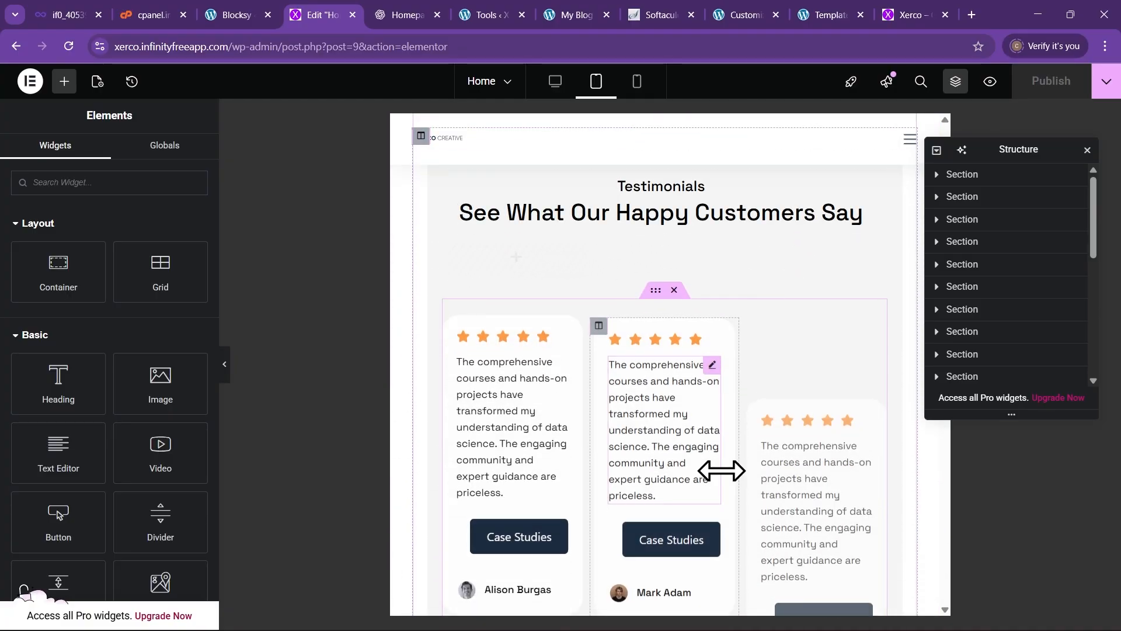
{"action": "scroll", "coordinate": [677, 450], "scroll_direction": "down", "scroll_amount": 5}
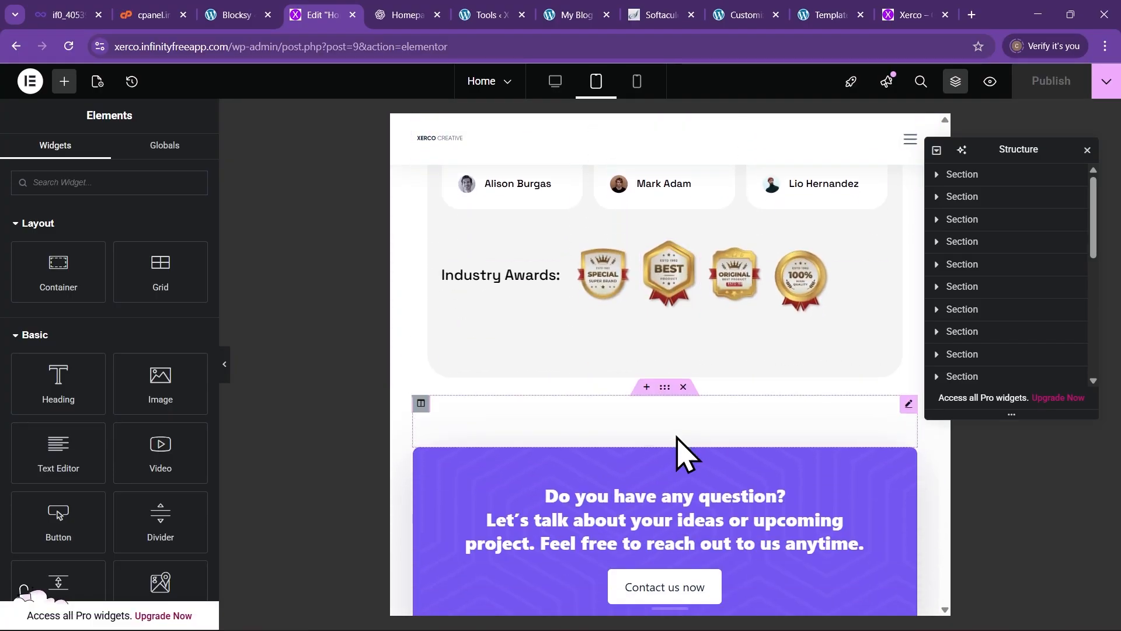
{"action": "scroll", "coordinate": [672, 449], "scroll_direction": "up", "scroll_amount": 2}
{"action": "scroll", "coordinate": [666, 462], "scroll_direction": "down", "scroll_amount": 3}
{"action": "scroll", "coordinate": [663, 496], "scroll_direction": "down", "scroll_amount": 8}
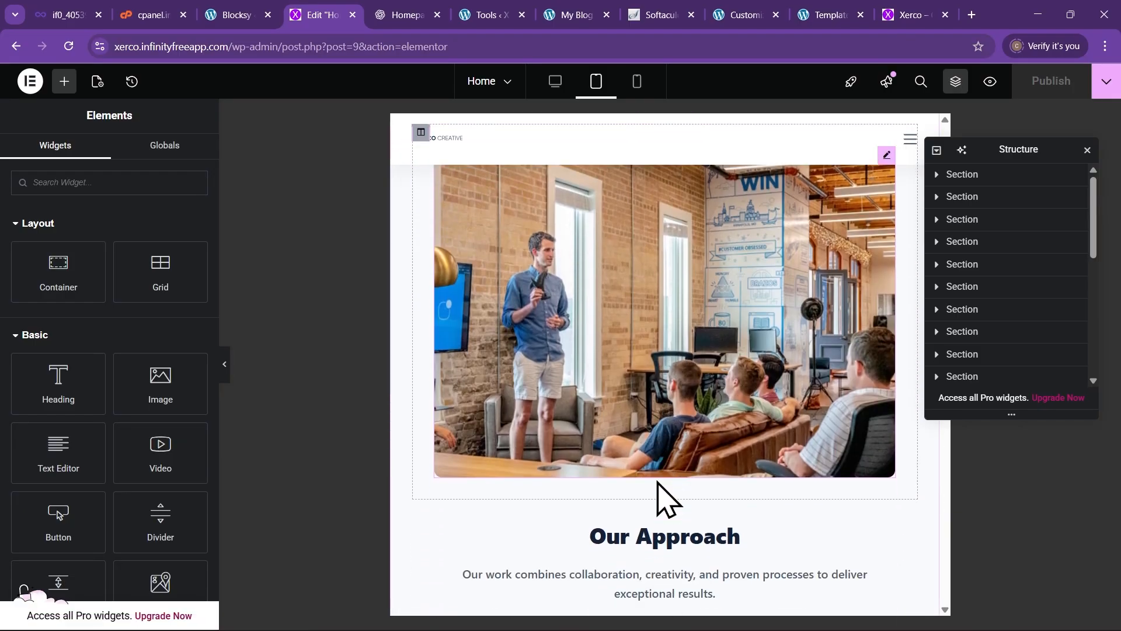
{"action": "scroll", "coordinate": [646, 480], "scroll_direction": "up", "scroll_amount": 7}
{"action": "scroll", "coordinate": [625, 432], "scroll_direction": "up", "scroll_amount": 5}
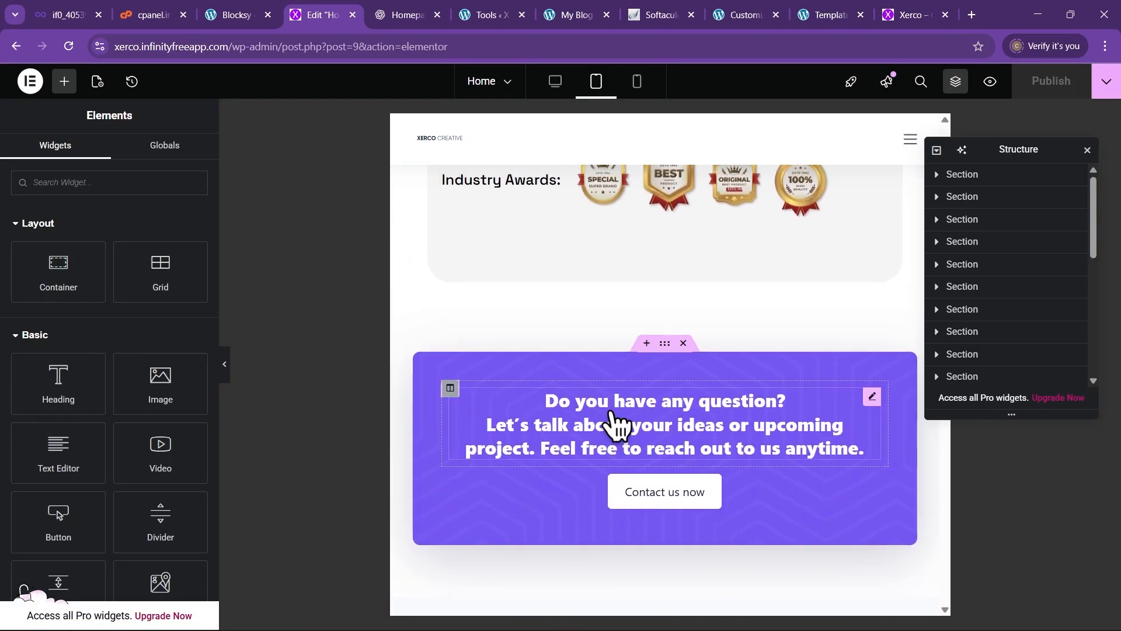
{"action": "scroll", "coordinate": [595, 368], "scroll_direction": "down", "scroll_amount": 10}
{"action": "scroll", "coordinate": [592, 373], "scroll_direction": "up", "scroll_amount": 15}
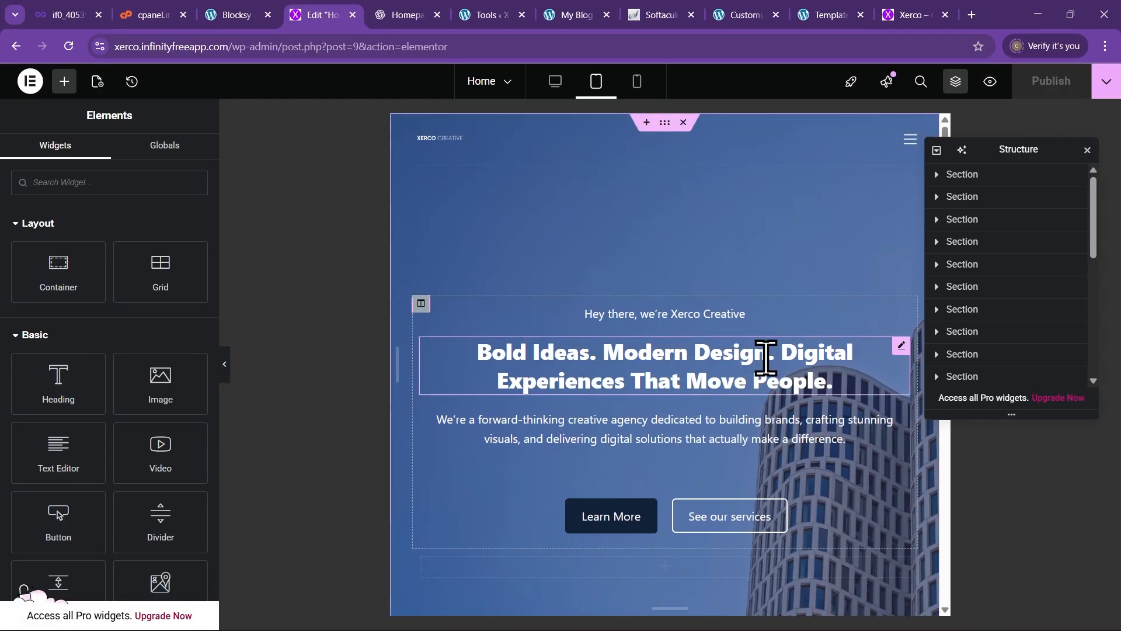
Preview the Home page at Mobile Portrait and scroll through the single-column hero and service cards
{"action": "left_click", "coordinate": [638, 83]}
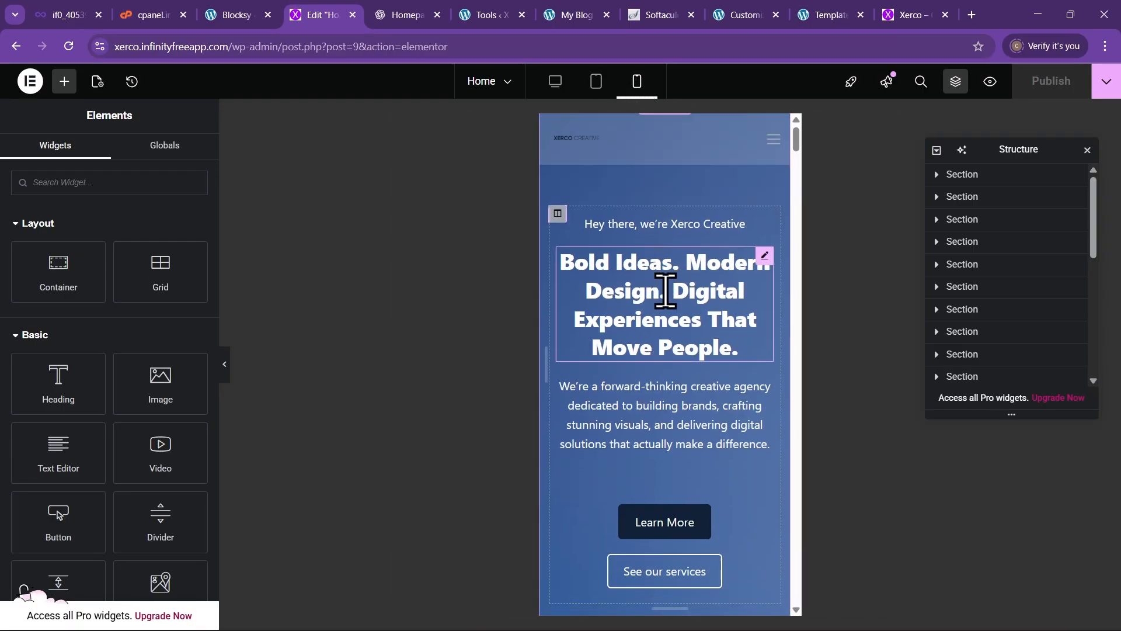
{"action": "scroll", "coordinate": [671, 315], "scroll_direction": "down", "scroll_amount": 6}
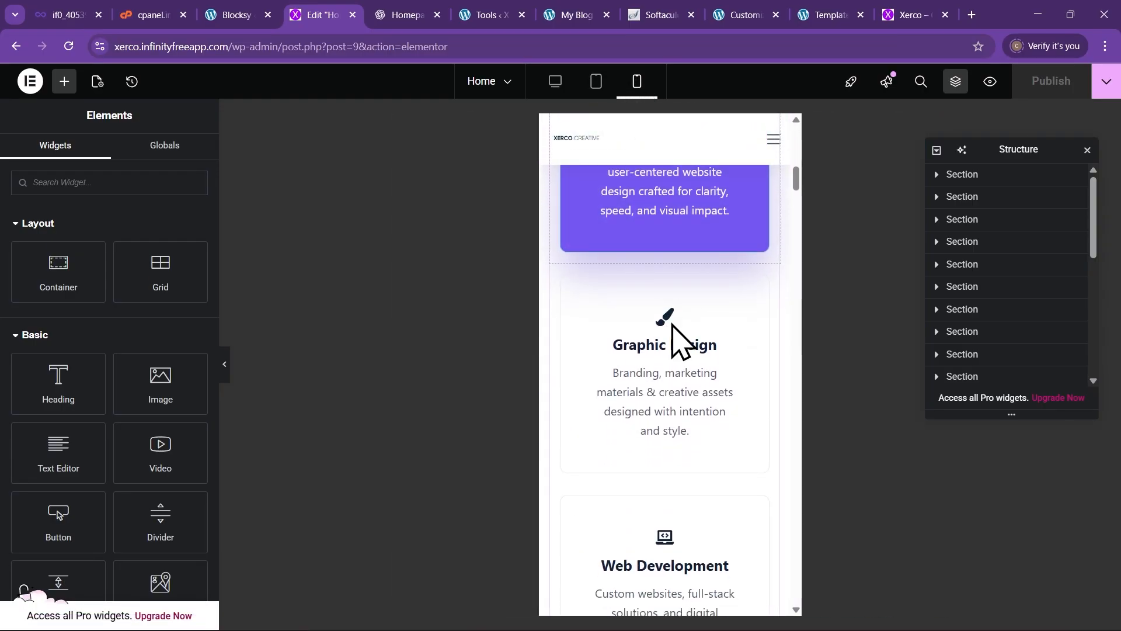
{"action": "scroll", "coordinate": [676, 327], "scroll_direction": "down", "scroll_amount": 13}
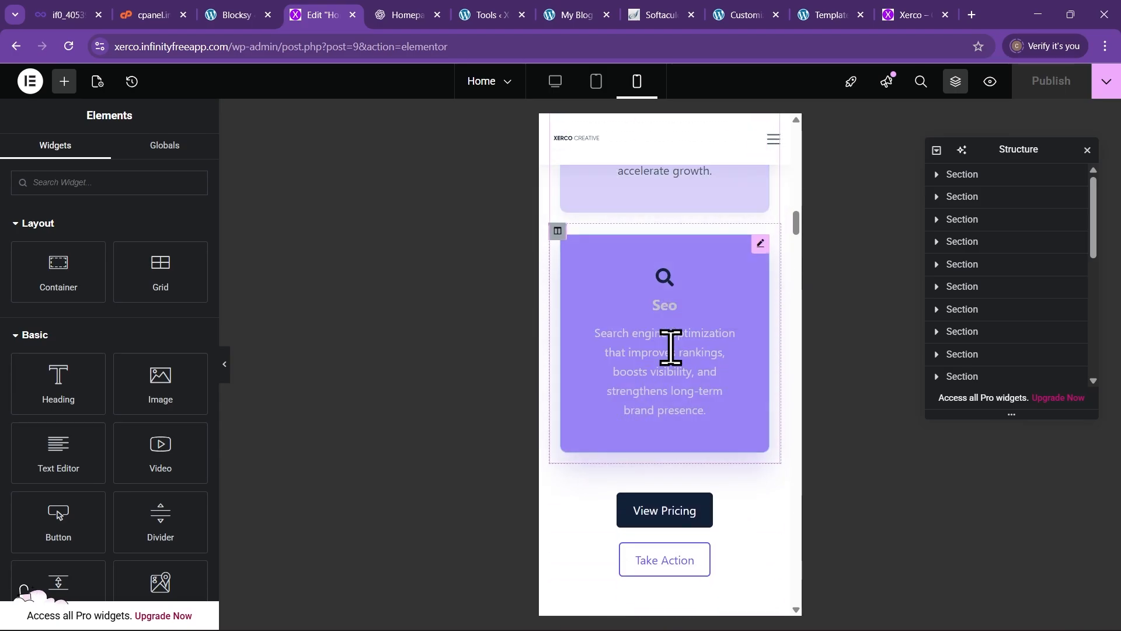
{"action": "scroll", "coordinate": [672, 350], "scroll_direction": "down", "scroll_amount": 10}
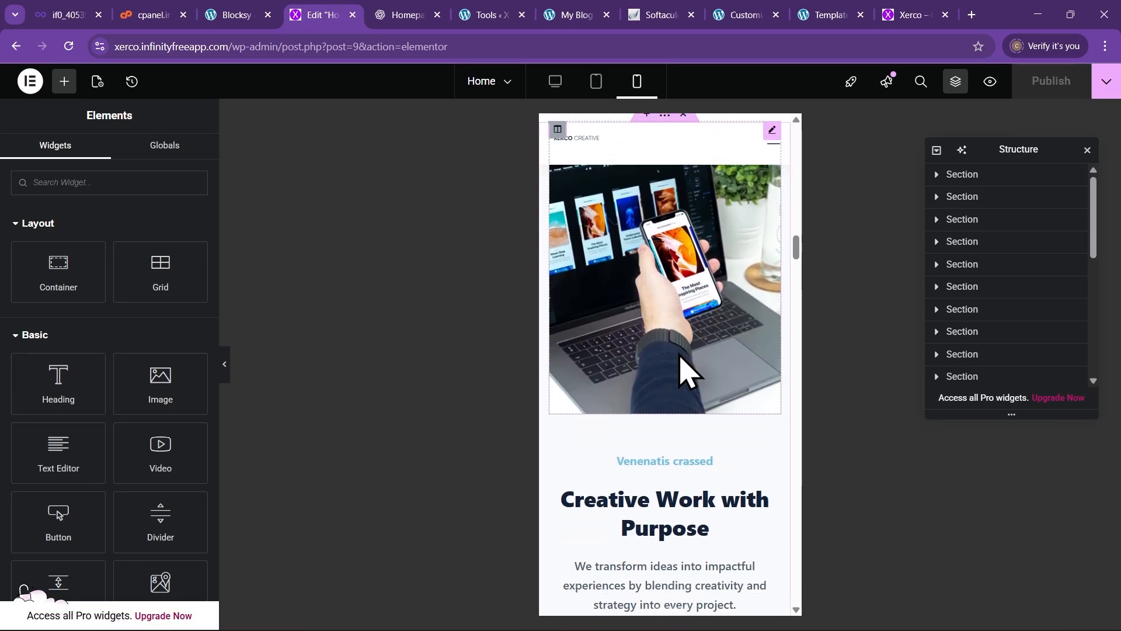
{"action": "scroll", "coordinate": [679, 359], "scroll_direction": "down", "scroll_amount": 9}
{"action": "scroll", "coordinate": [676, 365], "scroll_direction": "up", "scroll_amount": 11}
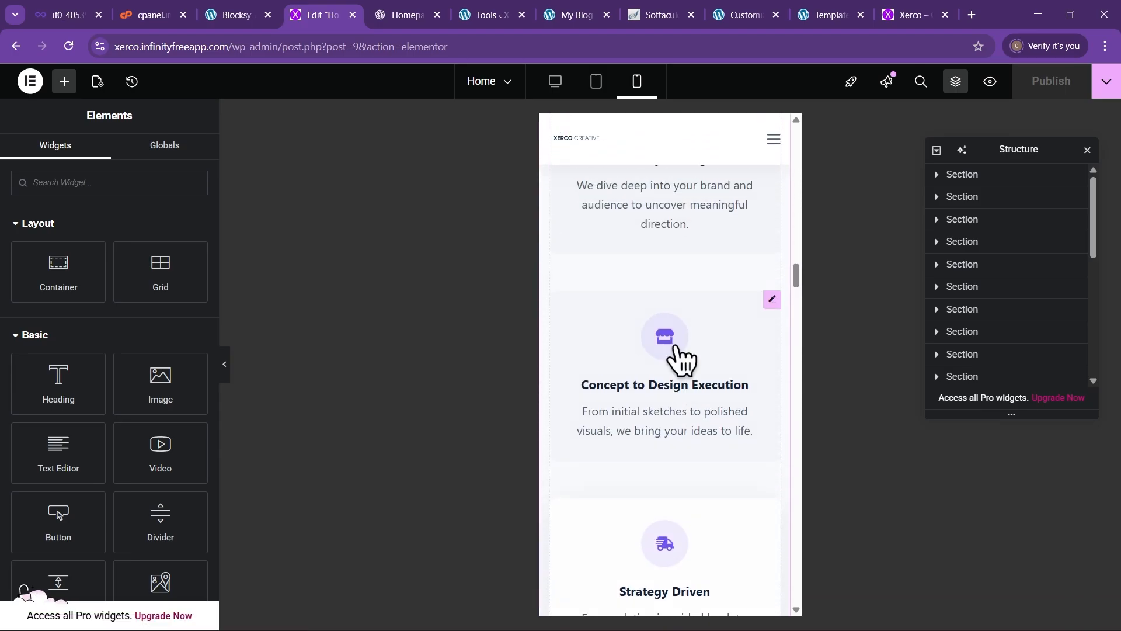
{"action": "scroll", "coordinate": [672, 339], "scroll_direction": "up", "scroll_amount": 20}
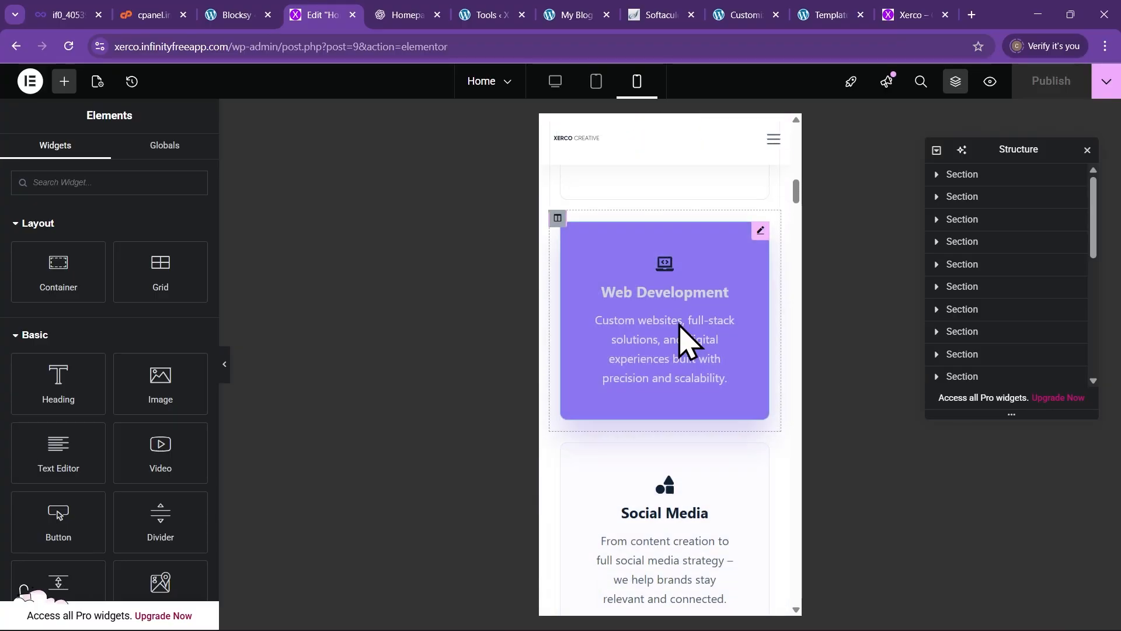
{"action": "scroll", "coordinate": [689, 333], "scroll_direction": "up", "scroll_amount": 10}
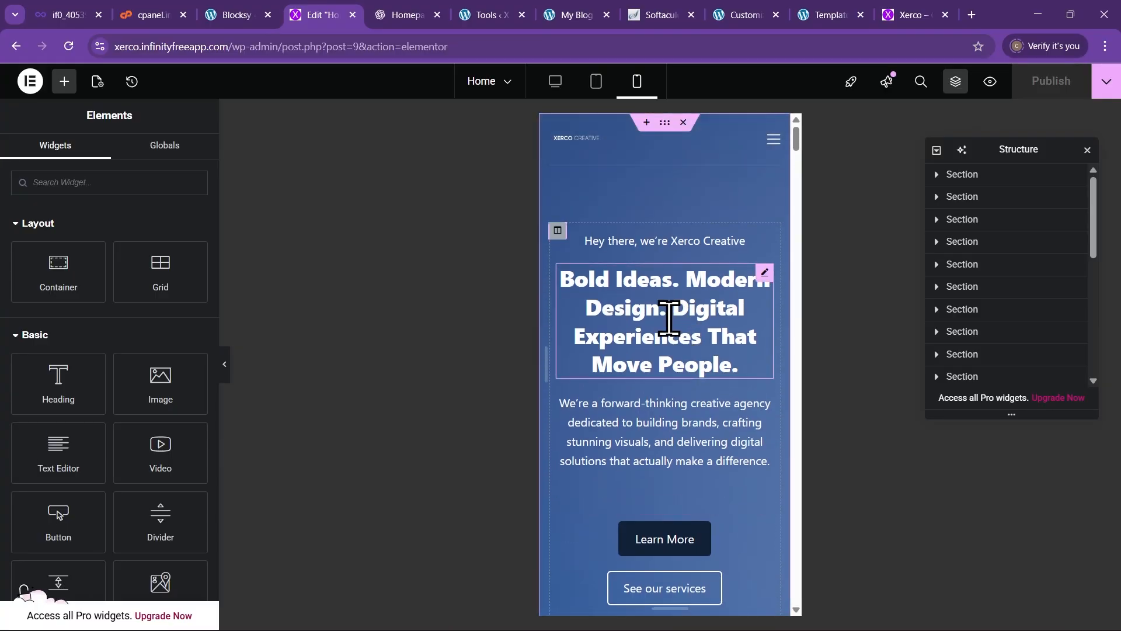
Increase the hero heading's mobile font size from 30 to 32 px
{"action": "left_click", "coordinate": [765, 274]}
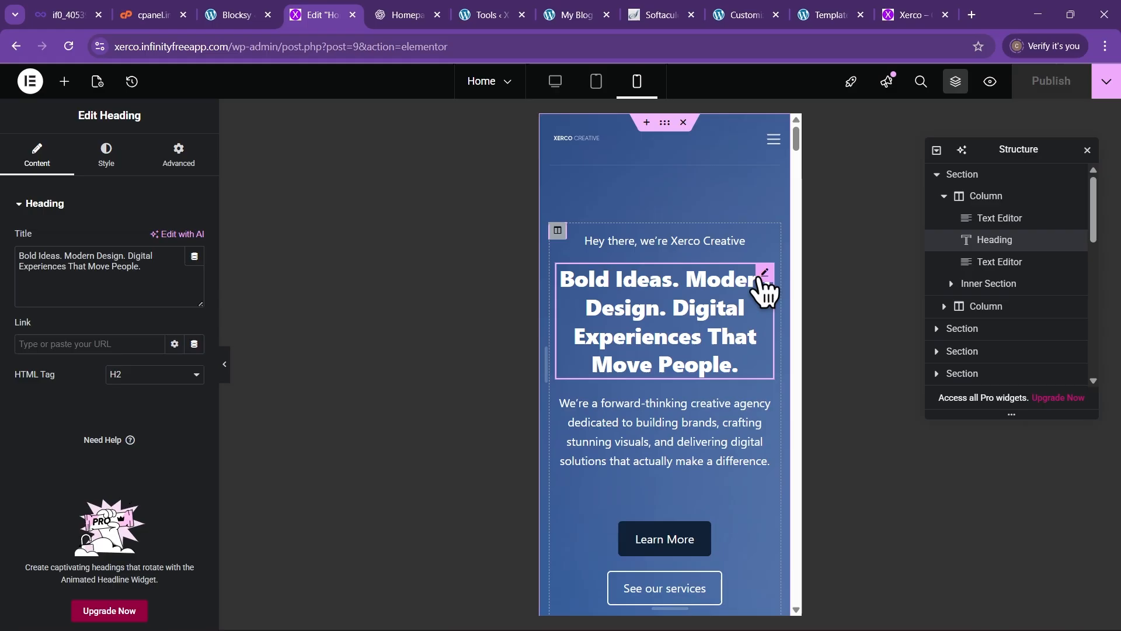
{"action": "left_click", "coordinate": [109, 157]}
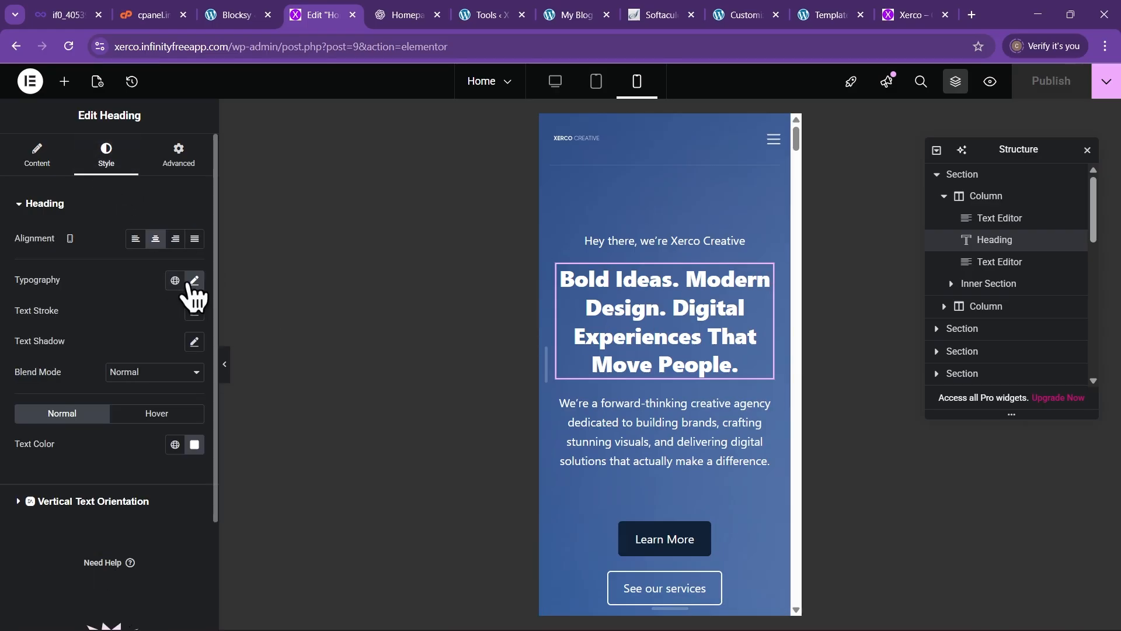
{"action": "left_click", "coordinate": [194, 281]}
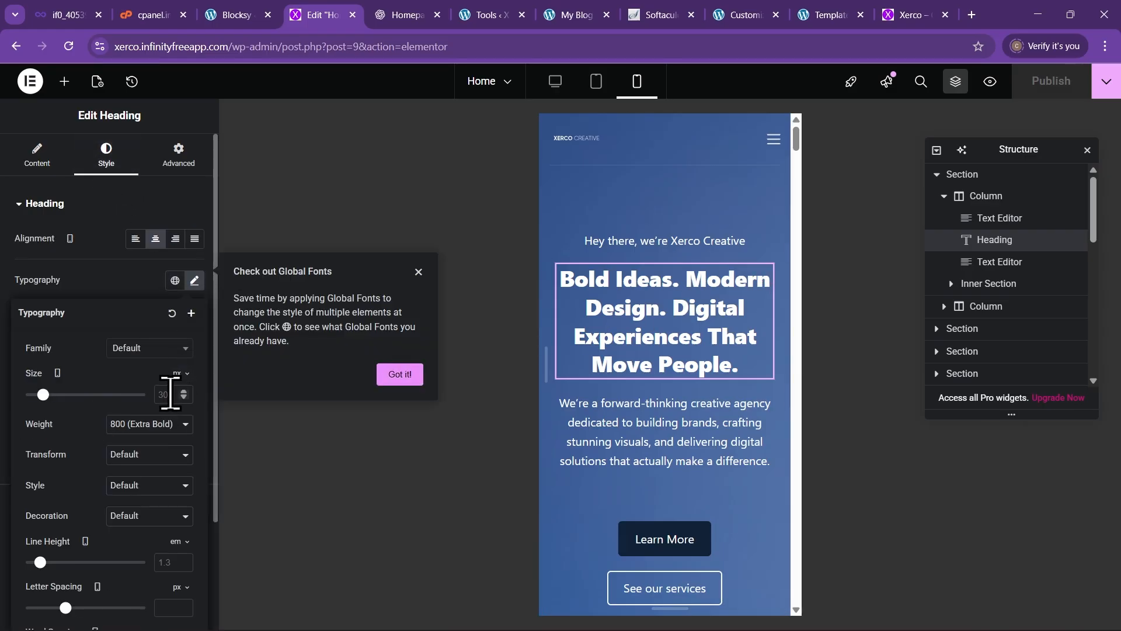
{"action": "mouse_move", "coordinate": [42, 395]}
{"action": "left_mouse_down"}
{"action": "mouse_move", "coordinate": [63, 397]}
{"action": "mouse_move", "coordinate": [45, 396]}
{"action": "left_mouse_up"}
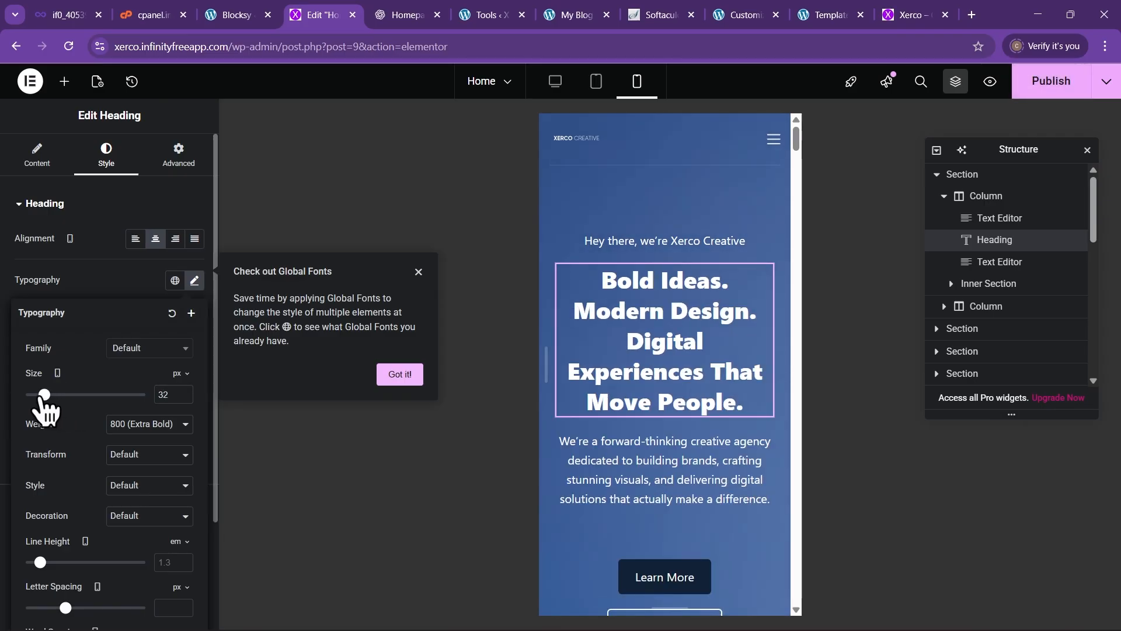
Scroll through the mobile preview with the smaller heading, then back to the top
{"action": "scroll", "coordinate": [672, 333], "scroll_direction": "down", "scroll_amount": 3}
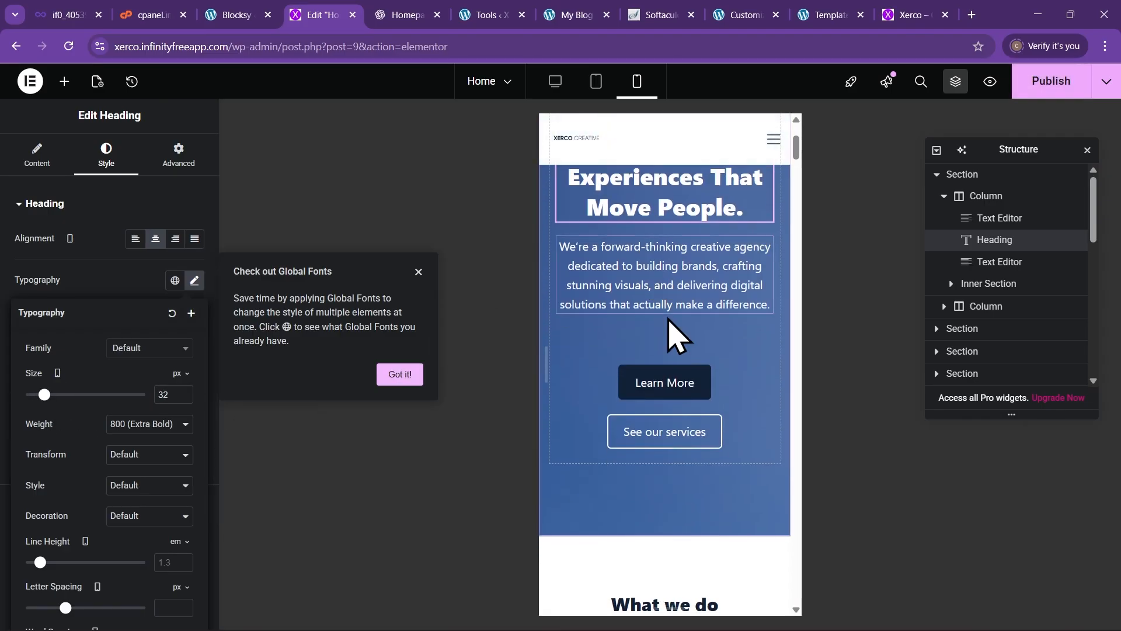
{"action": "scroll", "coordinate": [672, 333], "scroll_direction": "down", "scroll_amount": 10}
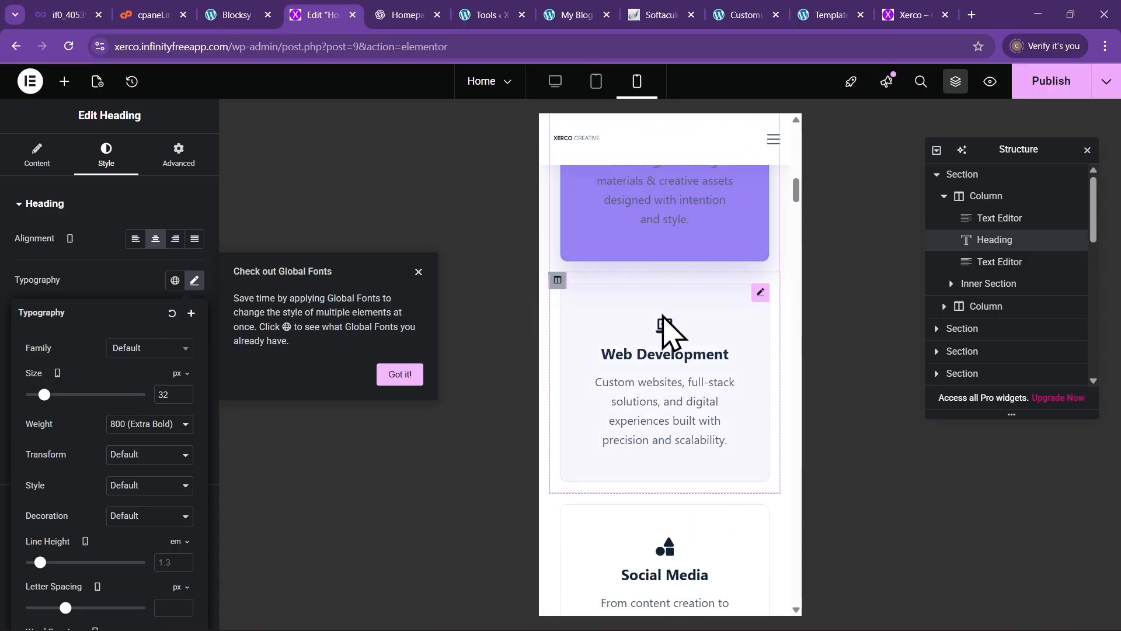
{"action": "scroll", "coordinate": [670, 333], "scroll_direction": "down", "scroll_amount": 8}
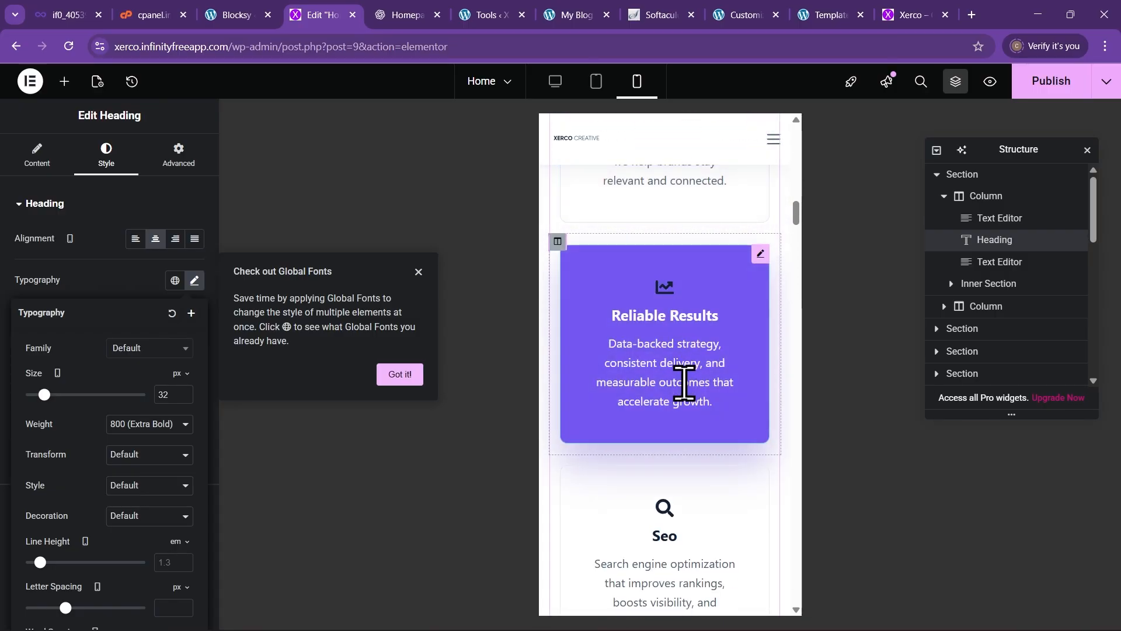
{"action": "scroll", "coordinate": [648, 347], "scroll_direction": "up", "scroll_amount": 3}
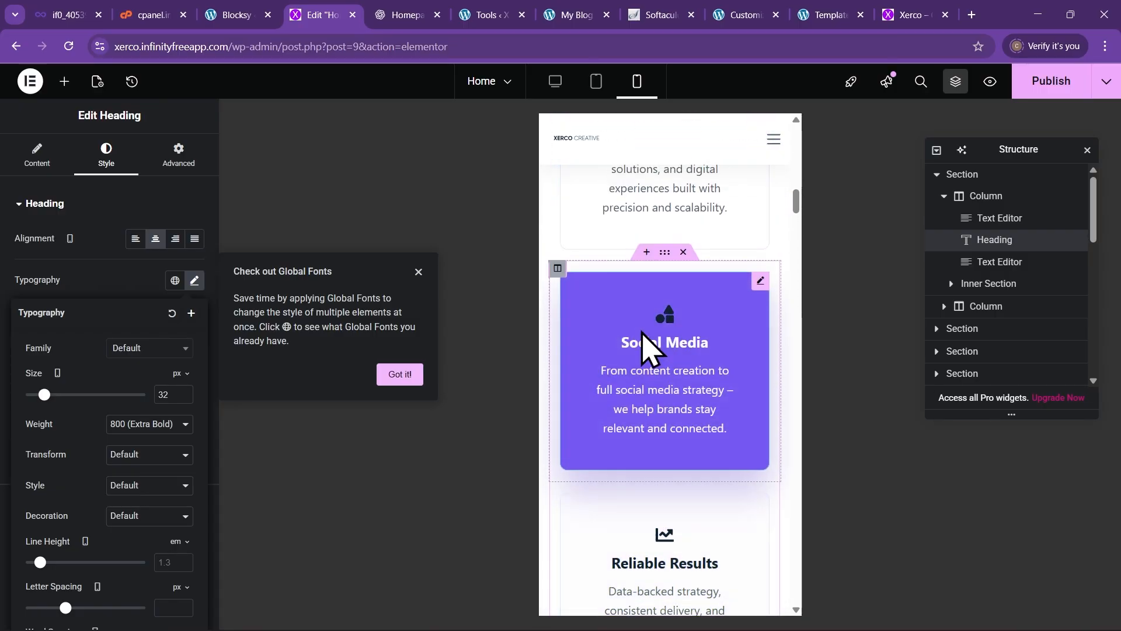
{"action": "left_click_drag", "start_coordinate": [541, 336], "coordinate": [500, 355]}
{"action": "scroll", "coordinate": [643, 362], "scroll_direction": "up", "scroll_amount": 6}
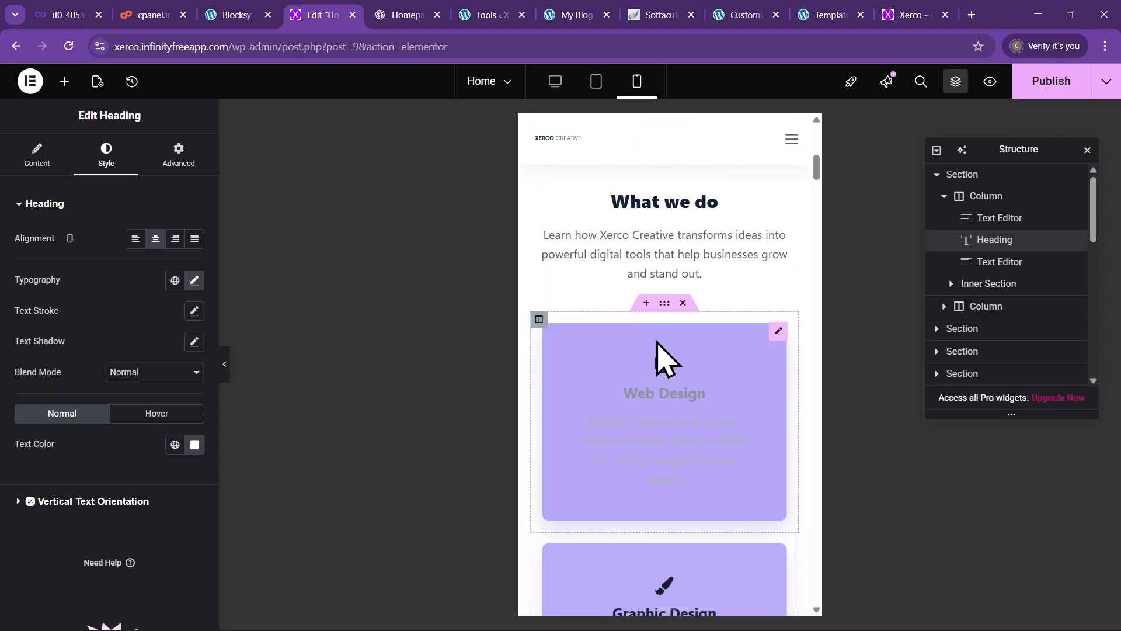
{"action": "scroll", "coordinate": [659, 350], "scroll_direction": "up", "scroll_amount": 8}
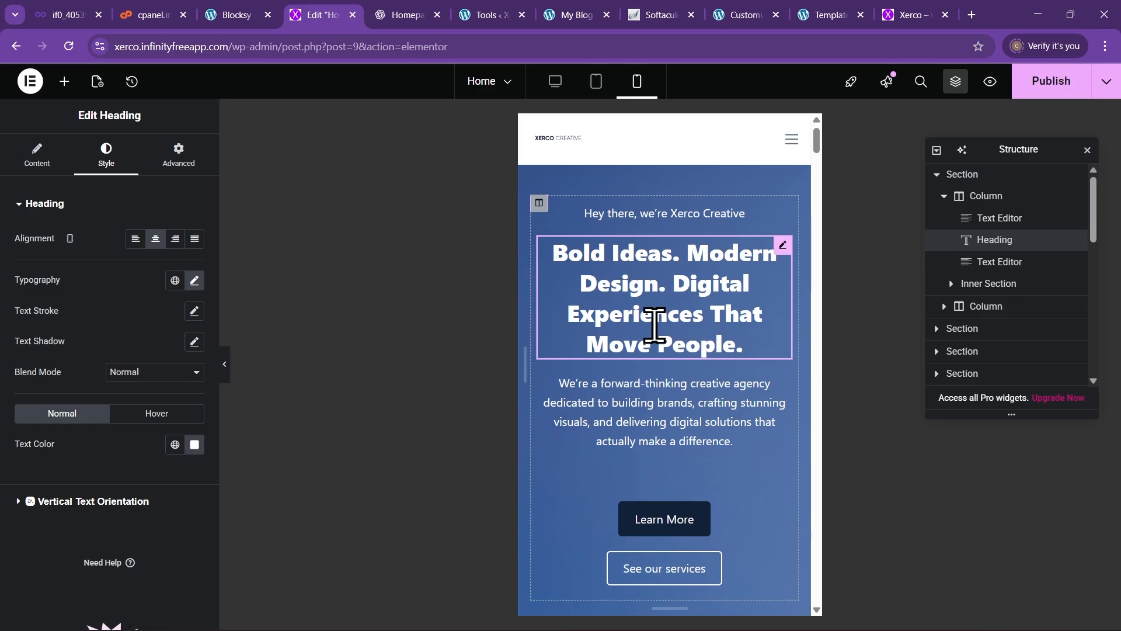
{"action": "scroll", "coordinate": [656, 325], "scroll_direction": "up", "scroll_amount": 2}
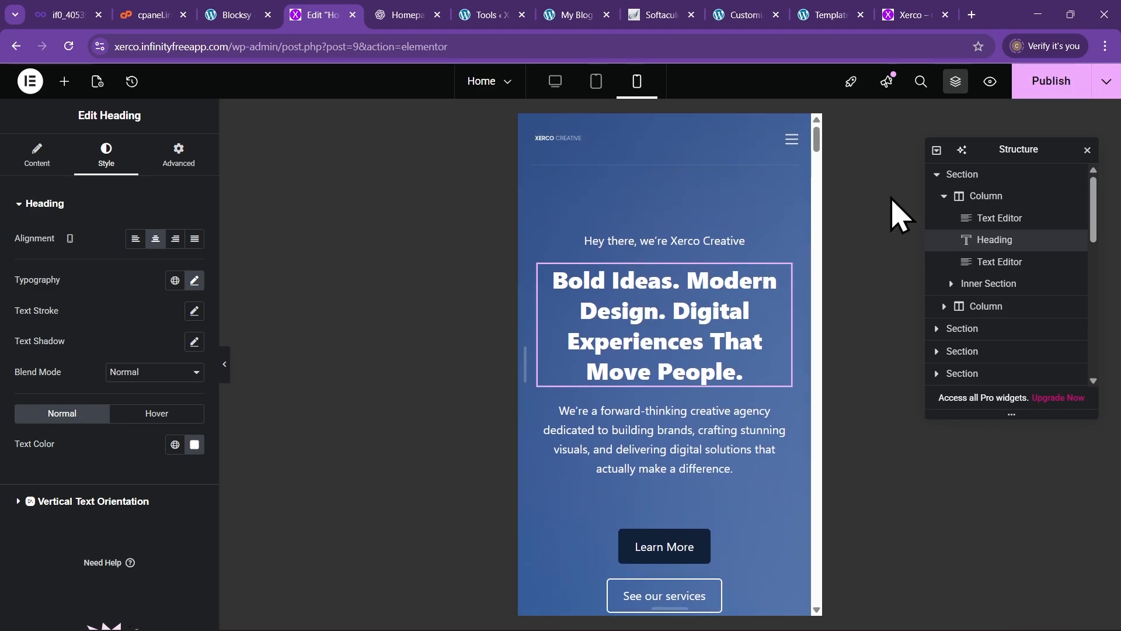
Publish the homepage, then check Tablet, Mobile, Tablet and return to Desktop preview
{"action": "left_click", "coordinate": [1035, 90]}
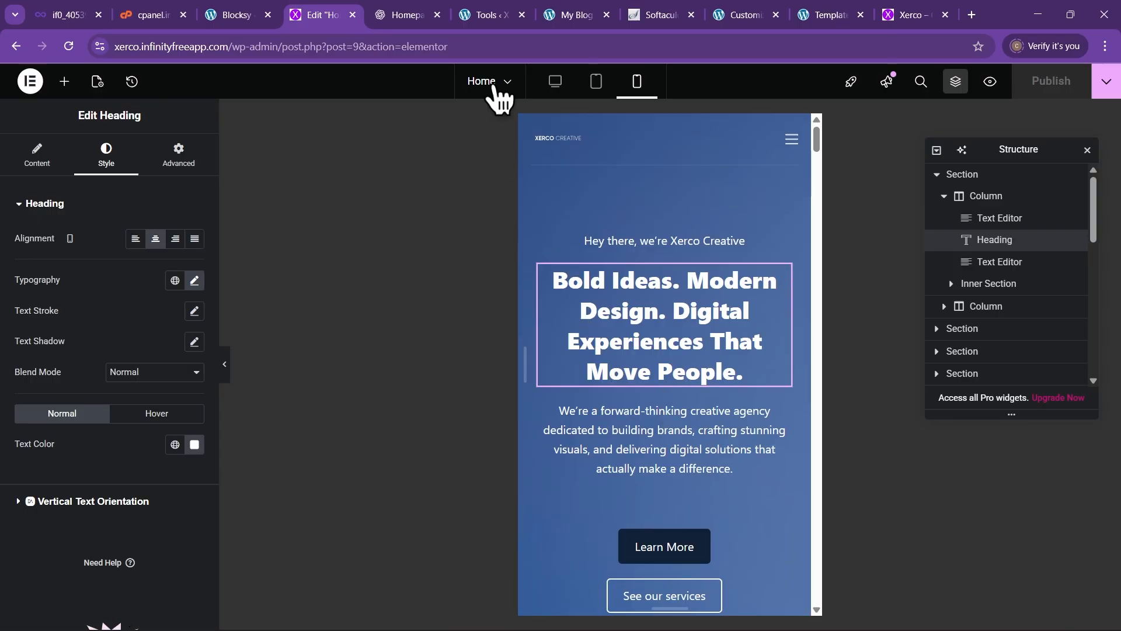
{"action": "left_click", "coordinate": [606, 92]}
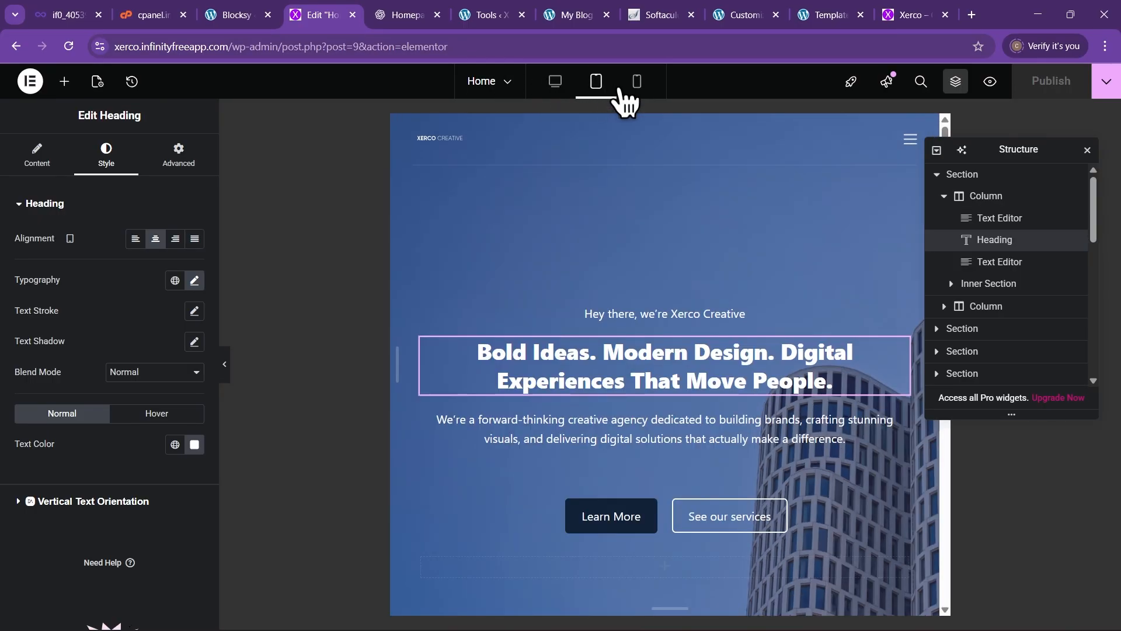
{"action": "left_click", "coordinate": [633, 90]}
{"action": "left_click", "coordinate": [602, 93]}
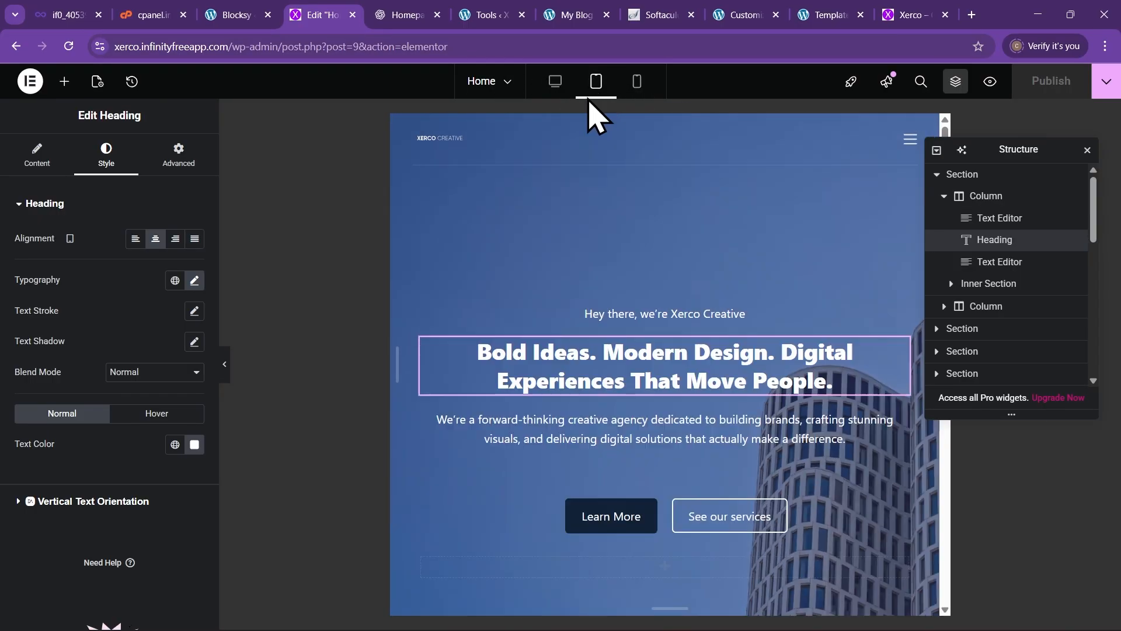
{"action": "left_click", "coordinate": [559, 86]}
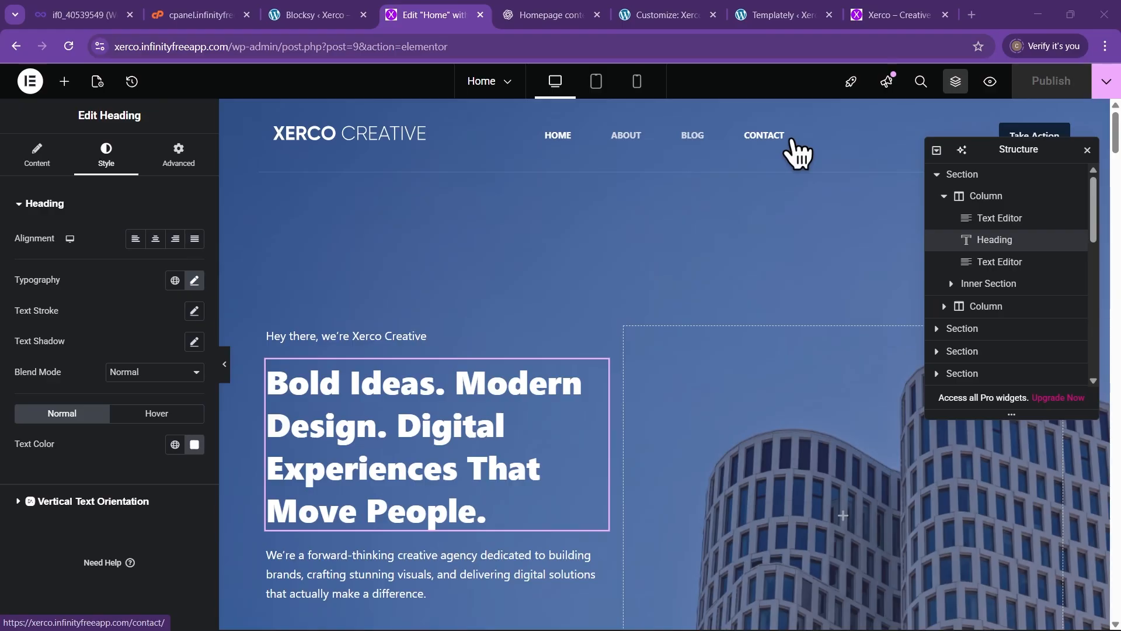
Switch to the live Xerco – Creative tab and reload the site
{"action": "left_click", "coordinate": [897, 18]}
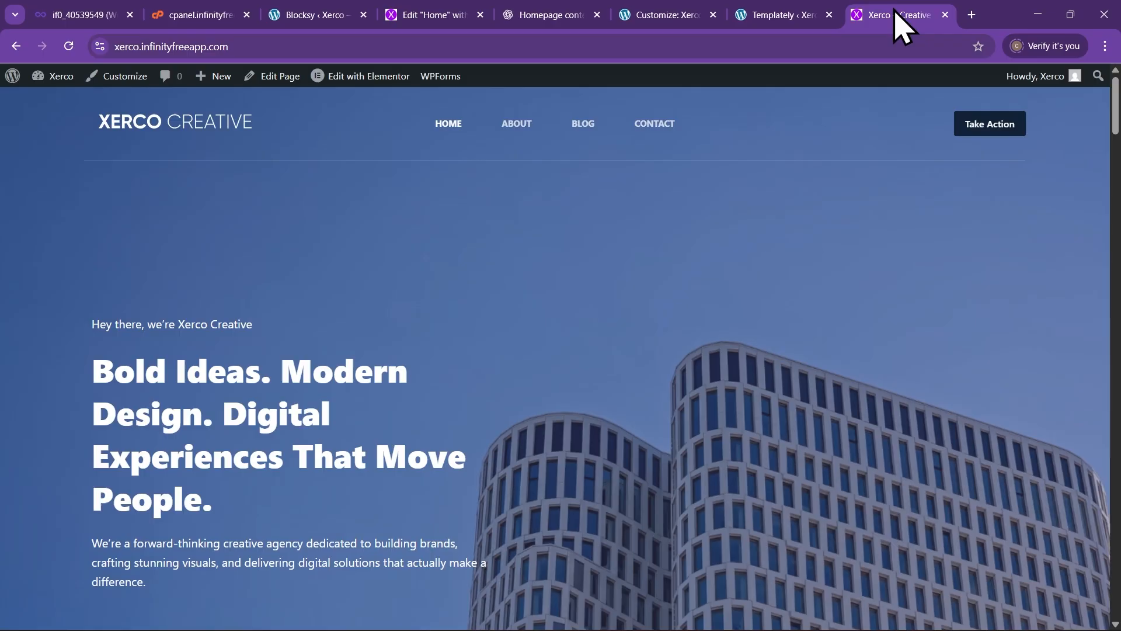
{"action": "left_click", "coordinate": [278, 46]}
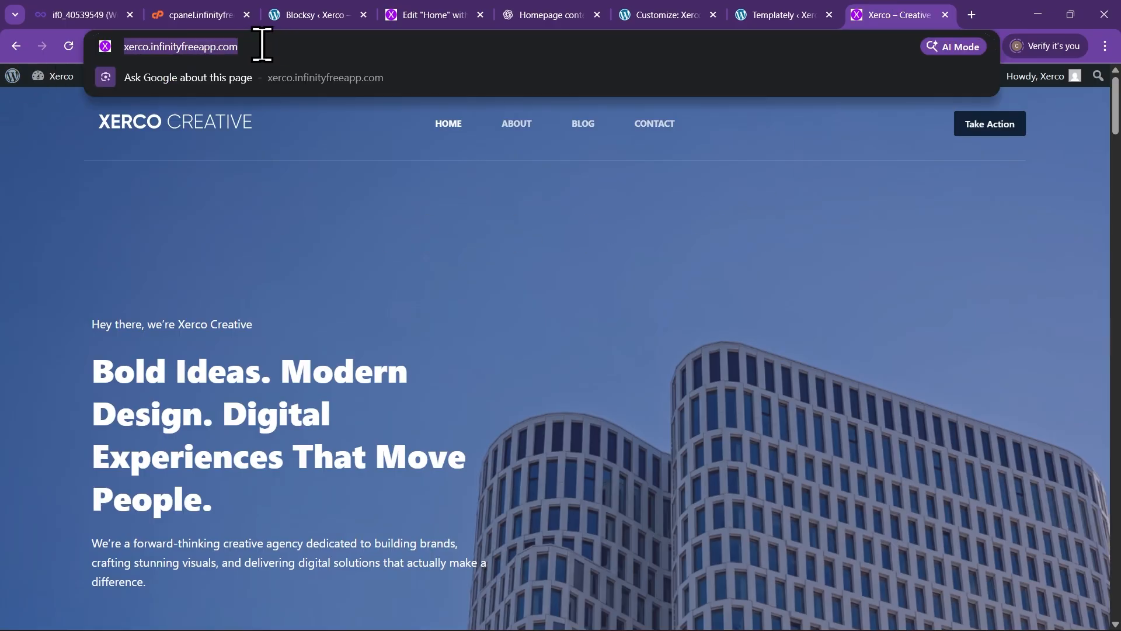
{"action": "left_click", "coordinate": [263, 239]}
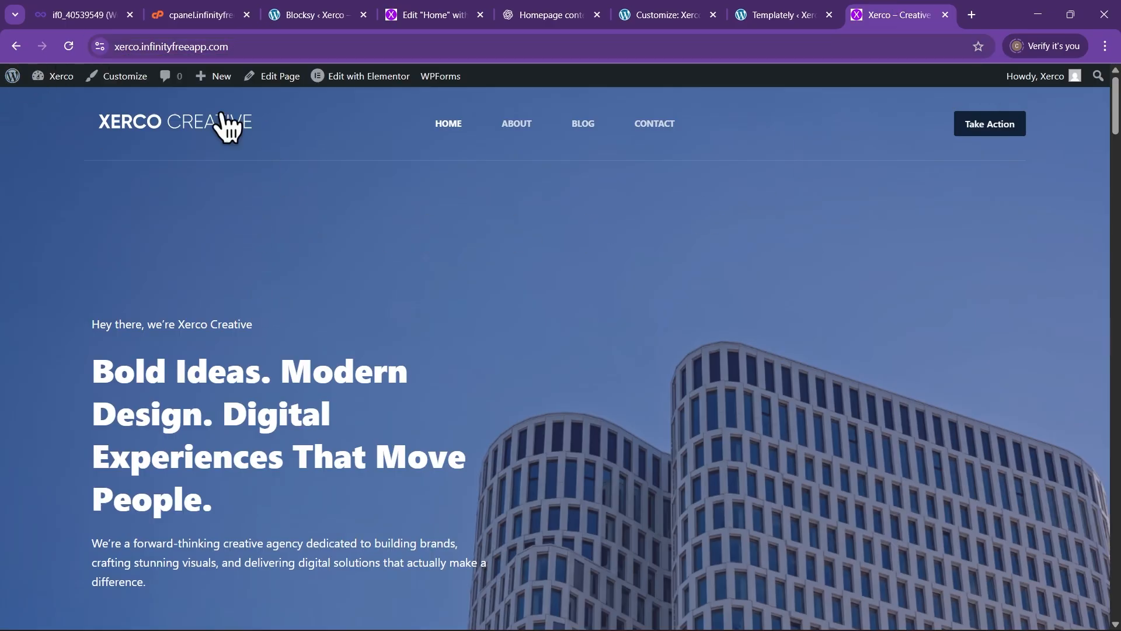
{"action": "left_click", "coordinate": [252, 42]}
{"action": "left_click", "coordinate": [333, 283]}
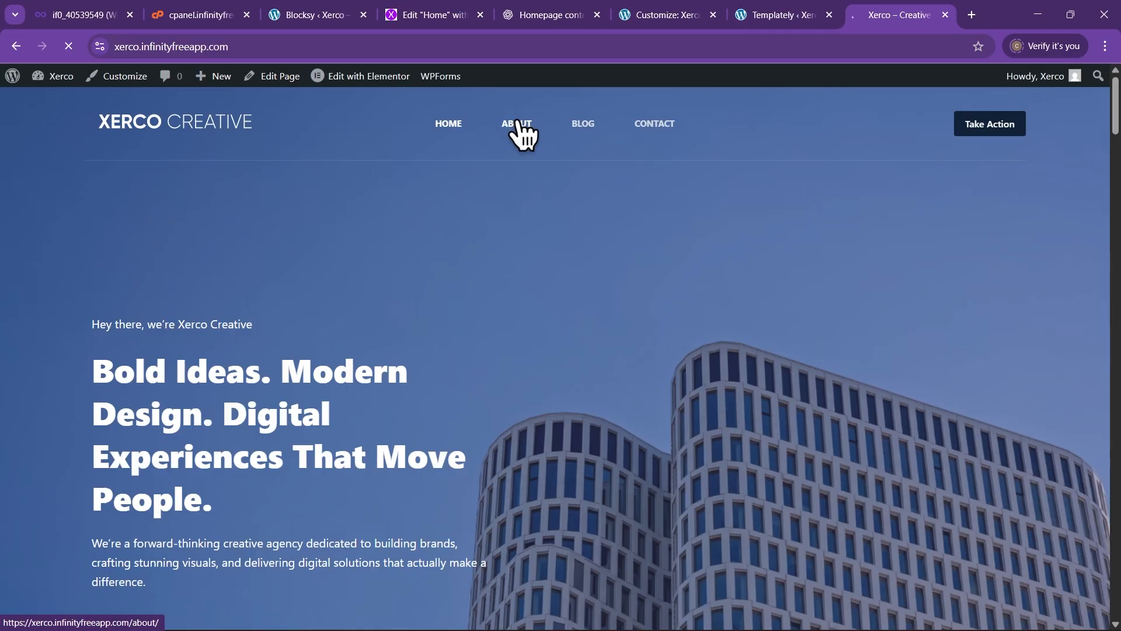
Scroll through the live About page's hero and Company Values sections
{"action": "scroll", "coordinate": [584, 300], "scroll_direction": "down", "scroll_amount": 5}
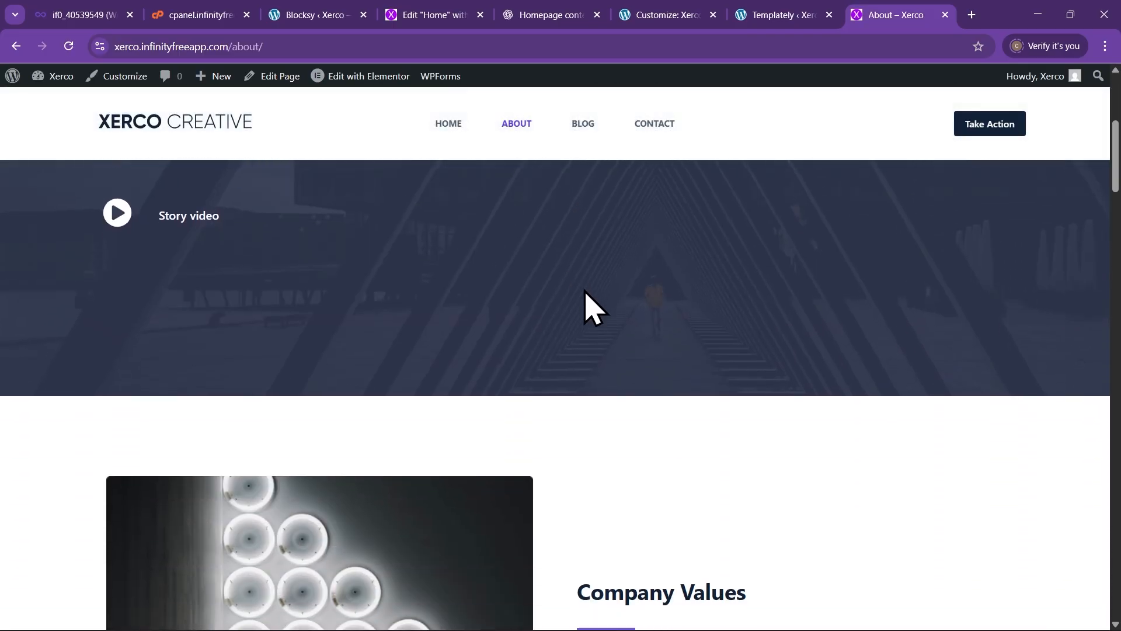
{"action": "scroll", "coordinate": [585, 296], "scroll_direction": "up", "scroll_amount": 5}
{"action": "scroll", "coordinate": [586, 297], "scroll_direction": "up", "scroll_amount": 2}
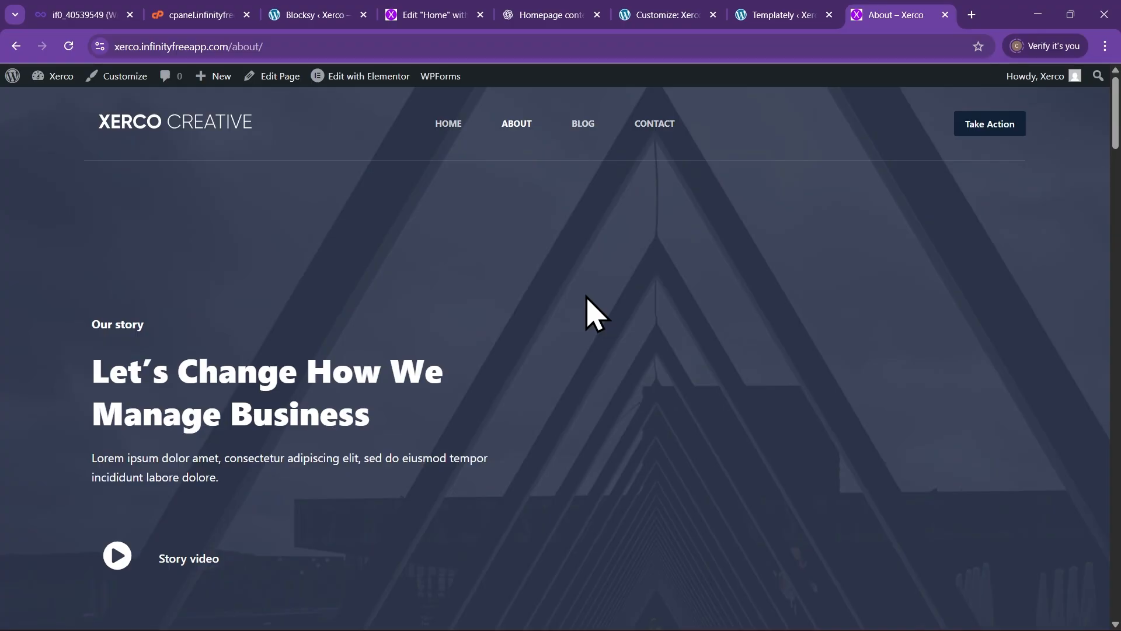
{"action": "scroll", "coordinate": [545, 321], "scroll_direction": "down", "scroll_amount": 4}
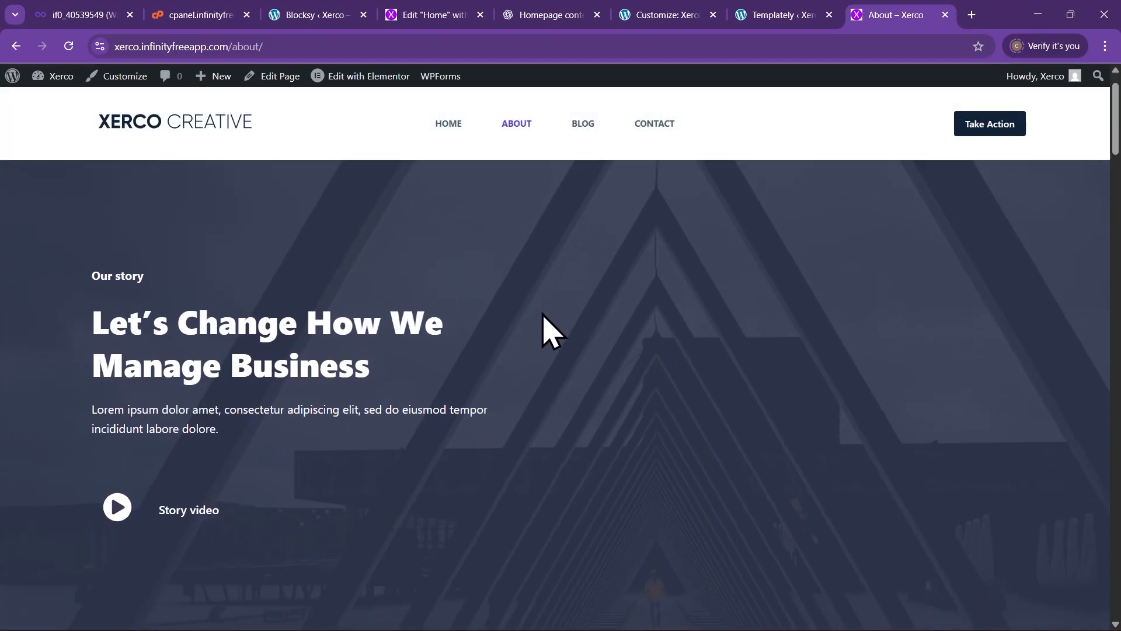
{"action": "scroll", "coordinate": [566, 315], "scroll_direction": "down", "scroll_amount": 4}
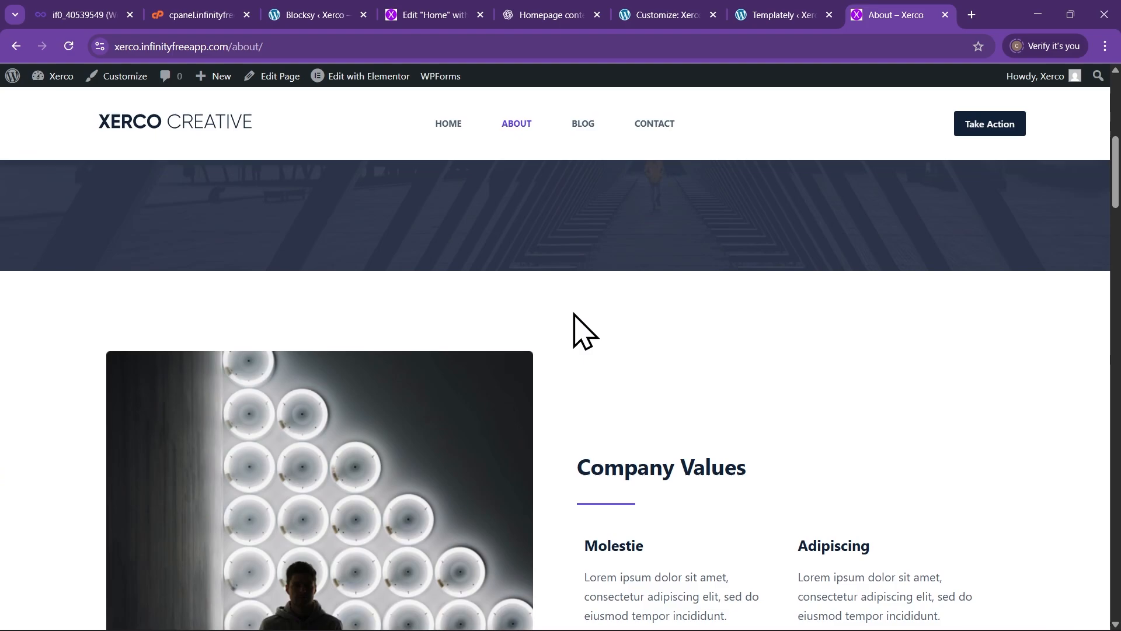
{"action": "scroll", "coordinate": [576, 318], "scroll_direction": "up", "scroll_amount": 8}
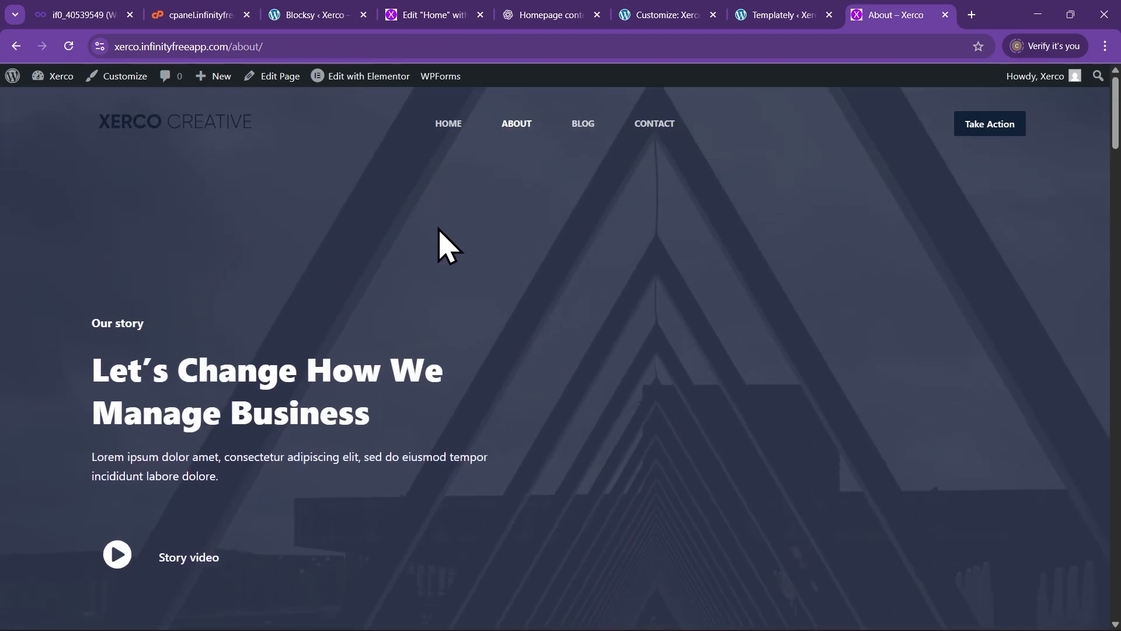
{"action": "scroll", "coordinate": [444, 245], "scroll_direction": "down", "scroll_amount": 5}
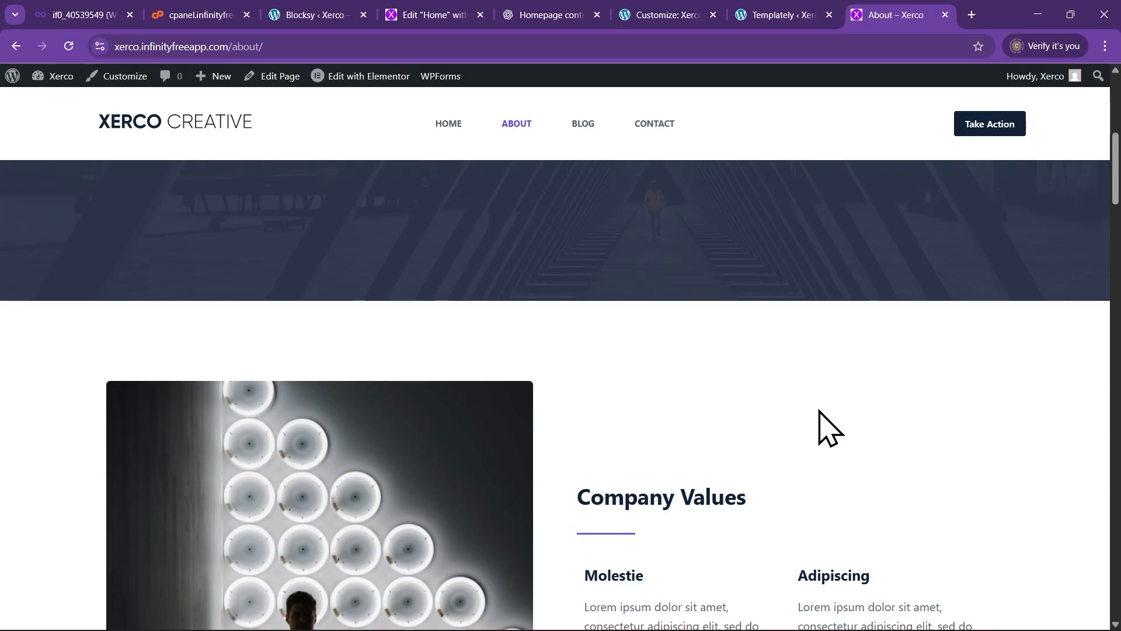
{"action": "scroll", "coordinate": [821, 429], "scroll_direction": "up", "scroll_amount": 5}
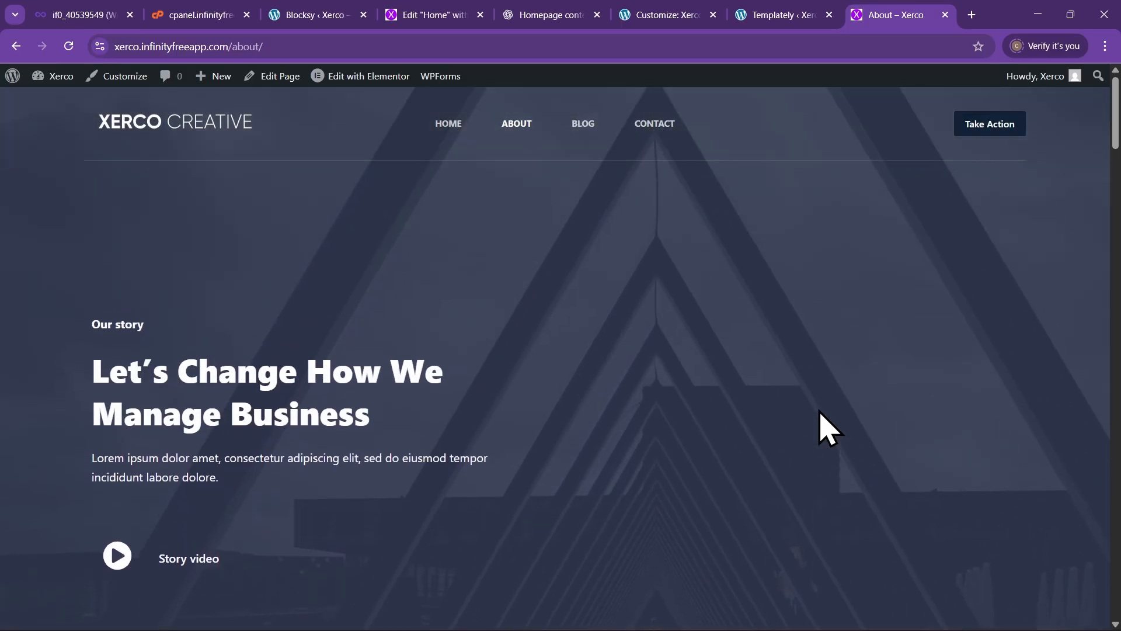
{"action": "scroll", "coordinate": [423, 337], "scroll_direction": "down", "scroll_amount": 5}
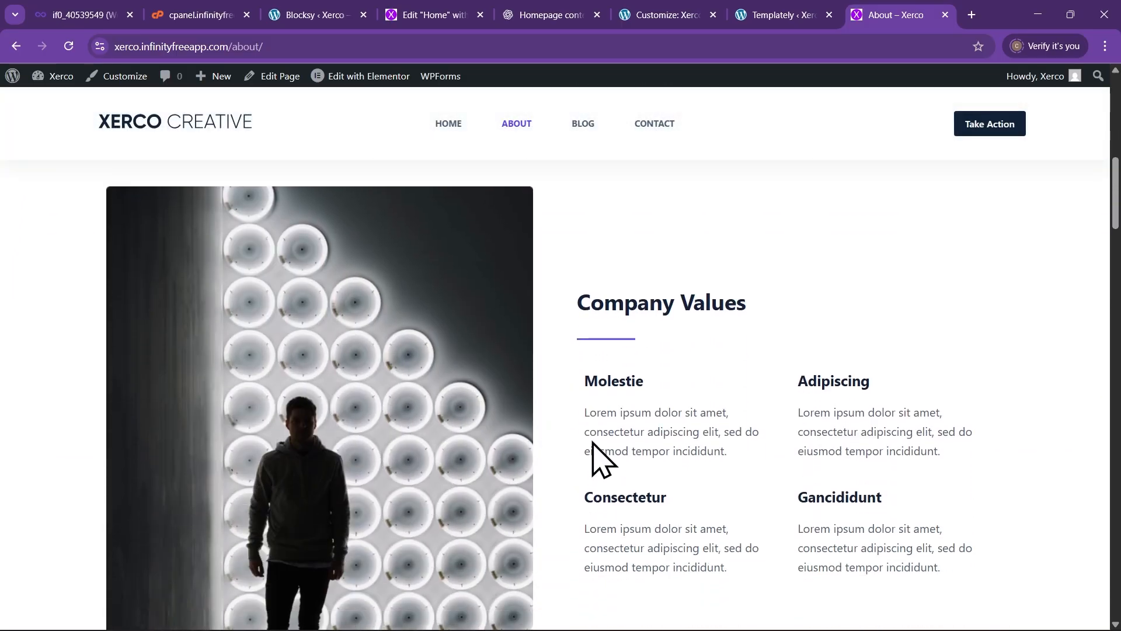
{"action": "scroll", "coordinate": [707, 490], "scroll_direction": "up", "scroll_amount": 5}
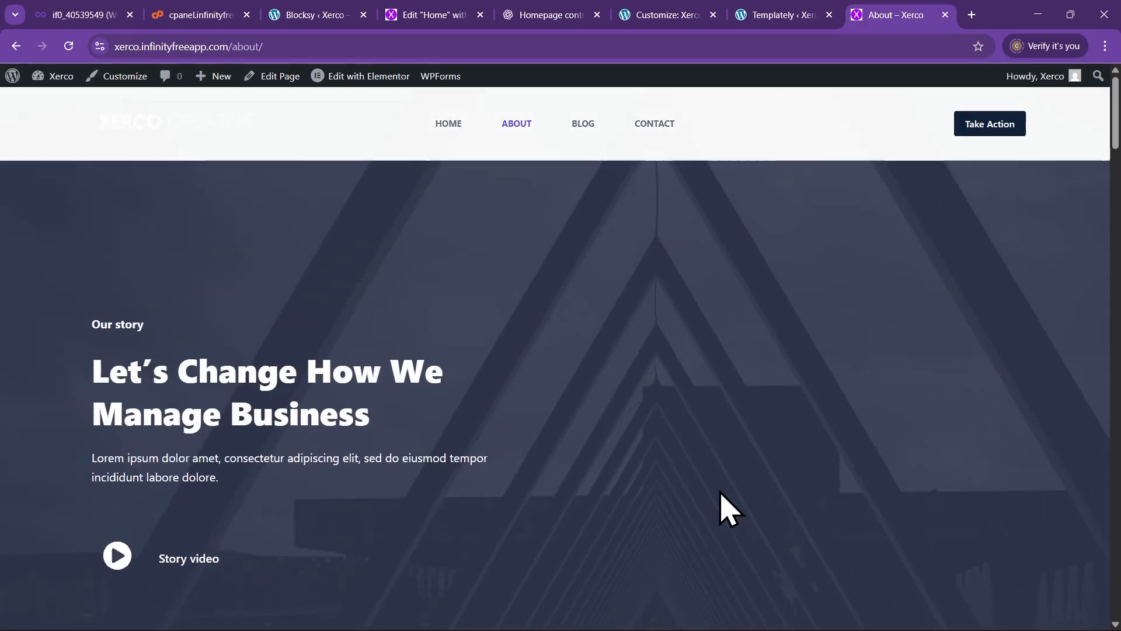
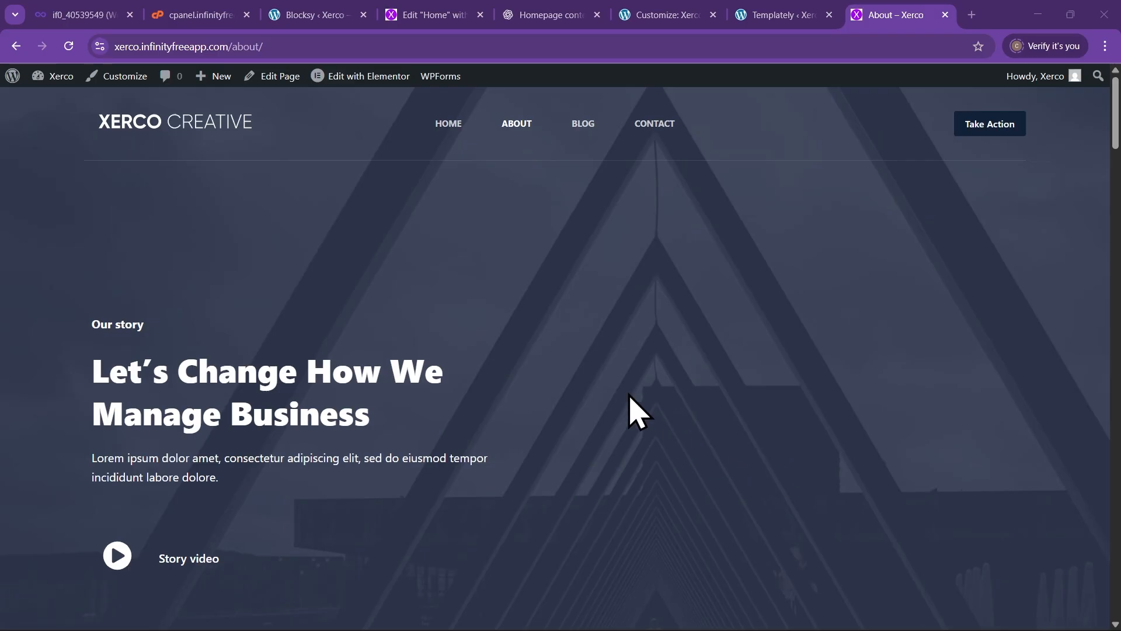
Open the About page in Elementor and bring up the hero heading's Advanced settings
{"action": "left_click", "coordinate": [359, 77]}
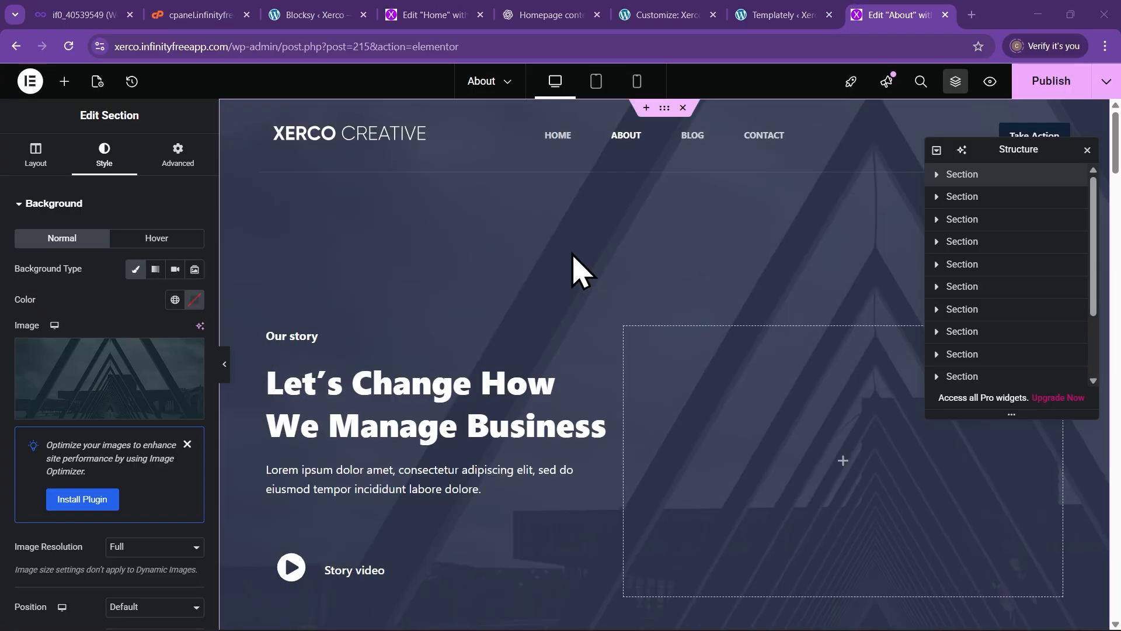
{"action": "scroll", "coordinate": [540, 292], "scroll_direction": "down", "scroll_amount": 1}
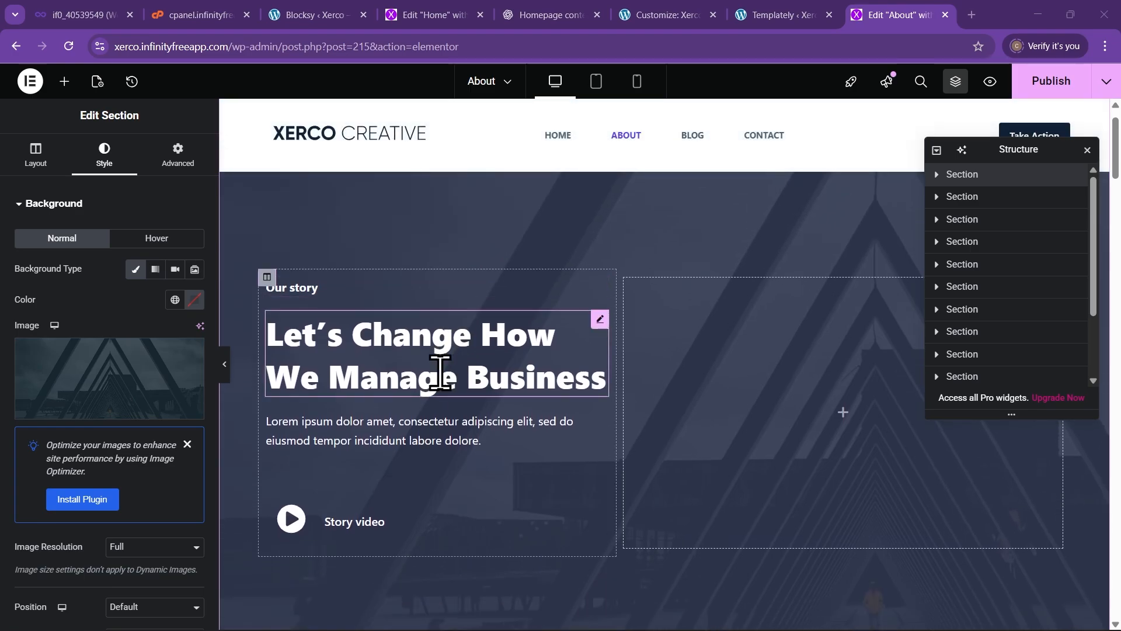
{"action": "scroll", "coordinate": [444, 388], "scroll_direction": "up", "scroll_amount": 1}
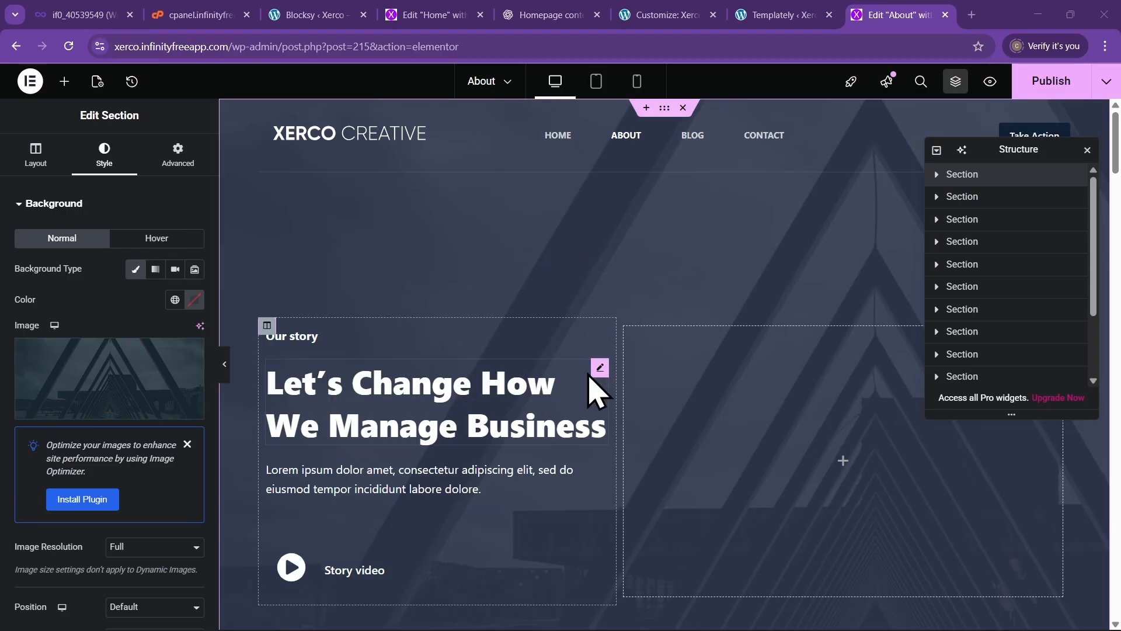
{"action": "left_click", "coordinate": [601, 368]}
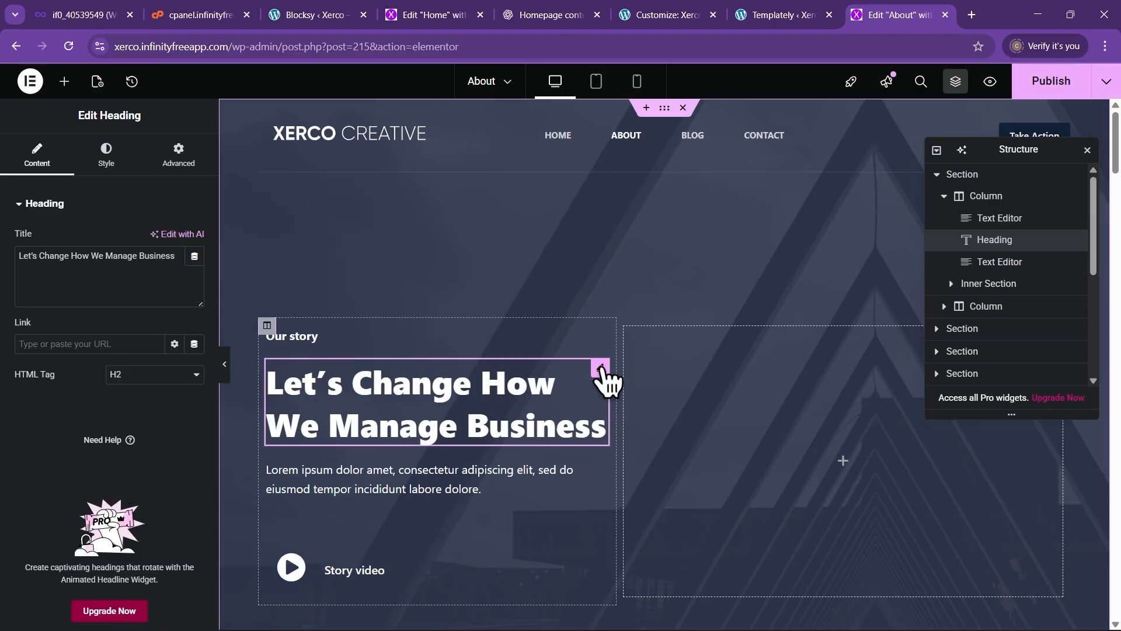
{"action": "left_click", "coordinate": [181, 158]}
{"action": "scroll", "coordinate": [112, 402], "scroll_direction": "down", "scroll_amount": 8}
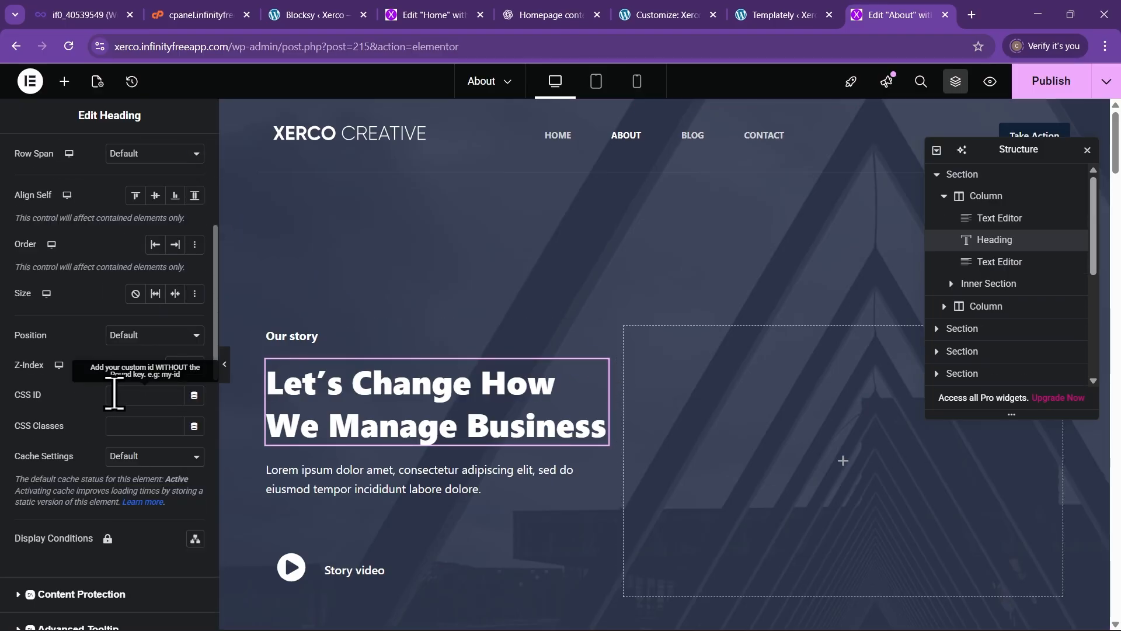
{"action": "scroll", "coordinate": [122, 403], "scroll_direction": "down", "scroll_amount": 3}
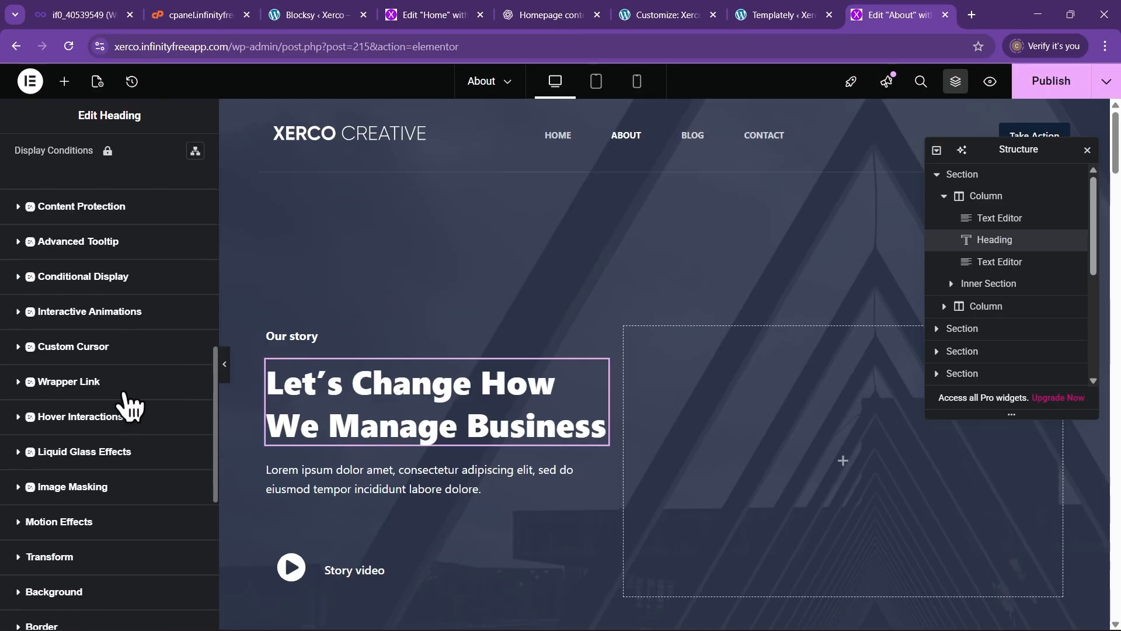
{"action": "scroll", "coordinate": [129, 406], "scroll_direction": "down", "scroll_amount": 1}
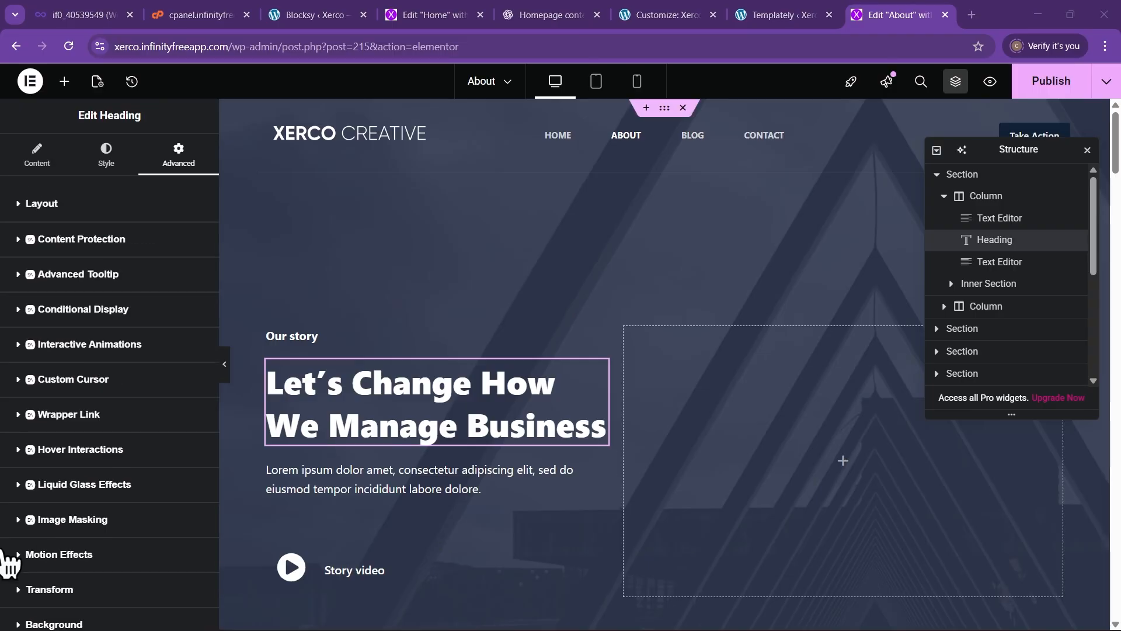
{"action": "scroll", "coordinate": [73, 529], "scroll_direction": "down", "scroll_amount": 1}
Try Fade In Right and Fade In Left as the heading's entrance animation, then settle on Fade In Up
{"action": "left_click", "coordinate": [68, 507]}
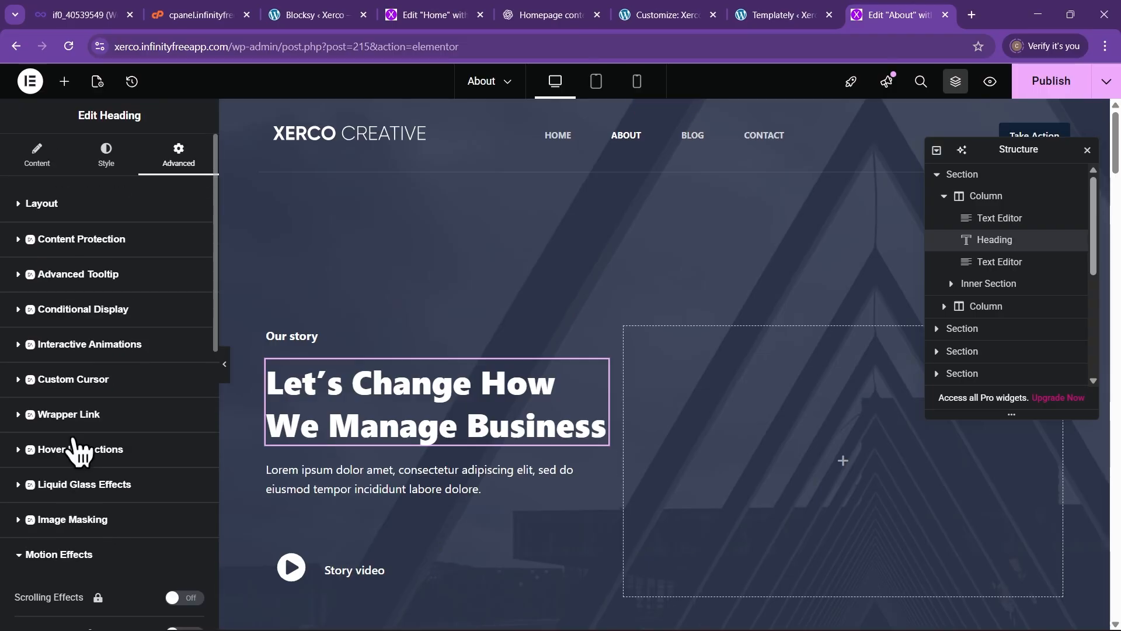
{"action": "scroll", "coordinate": [73, 439], "scroll_direction": "down", "scroll_amount": 4}
{"action": "scroll", "coordinate": [69, 512], "scroll_direction": "down", "scroll_amount": 1}
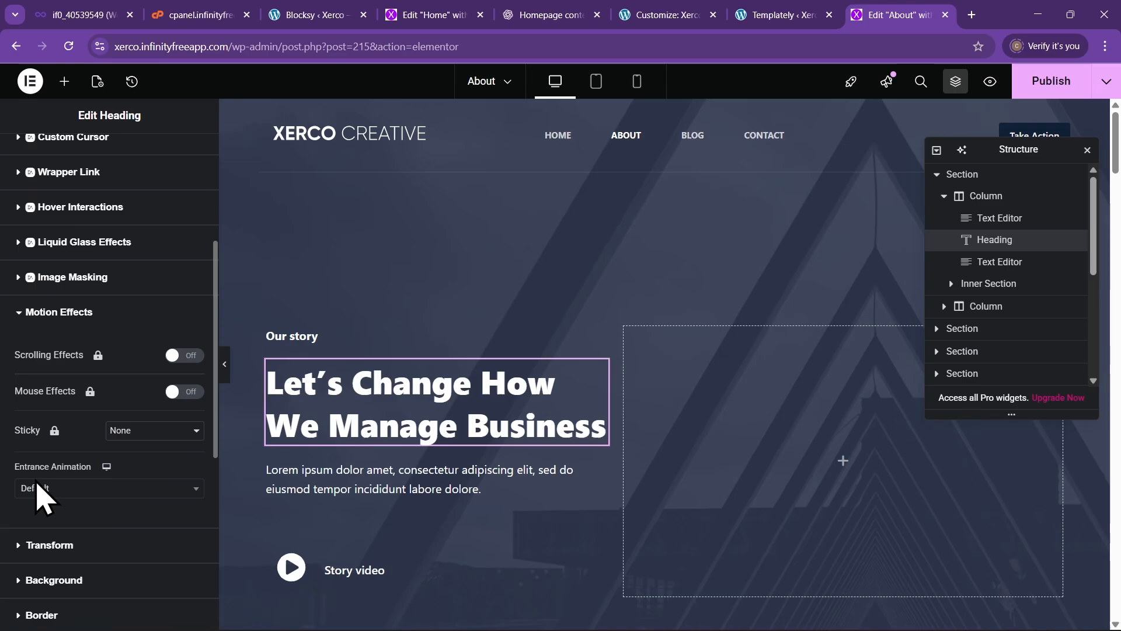
{"action": "left_click", "coordinate": [107, 496]}
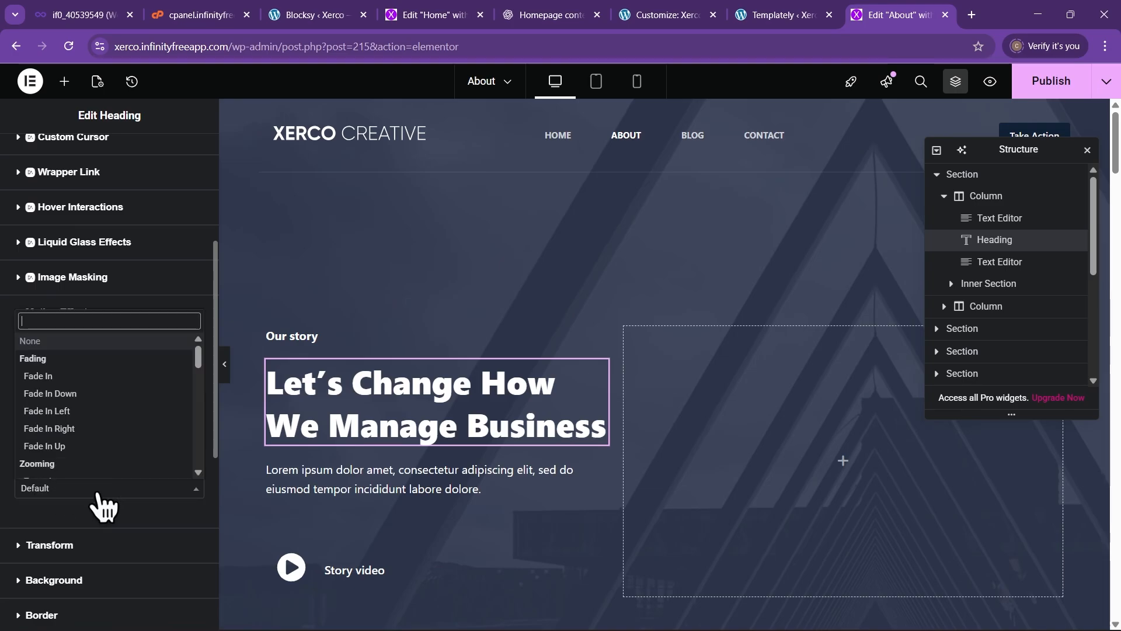
{"action": "left_click", "coordinate": [70, 446]}
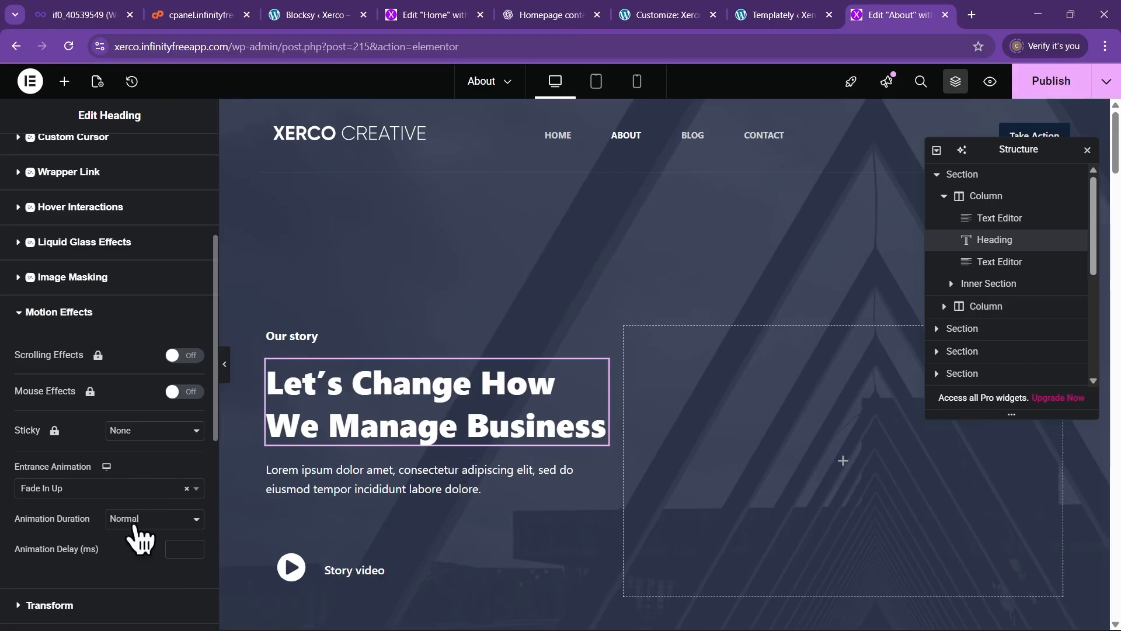
{"action": "left_click", "coordinate": [127, 490]}
{"action": "left_click", "coordinate": [71, 430]}
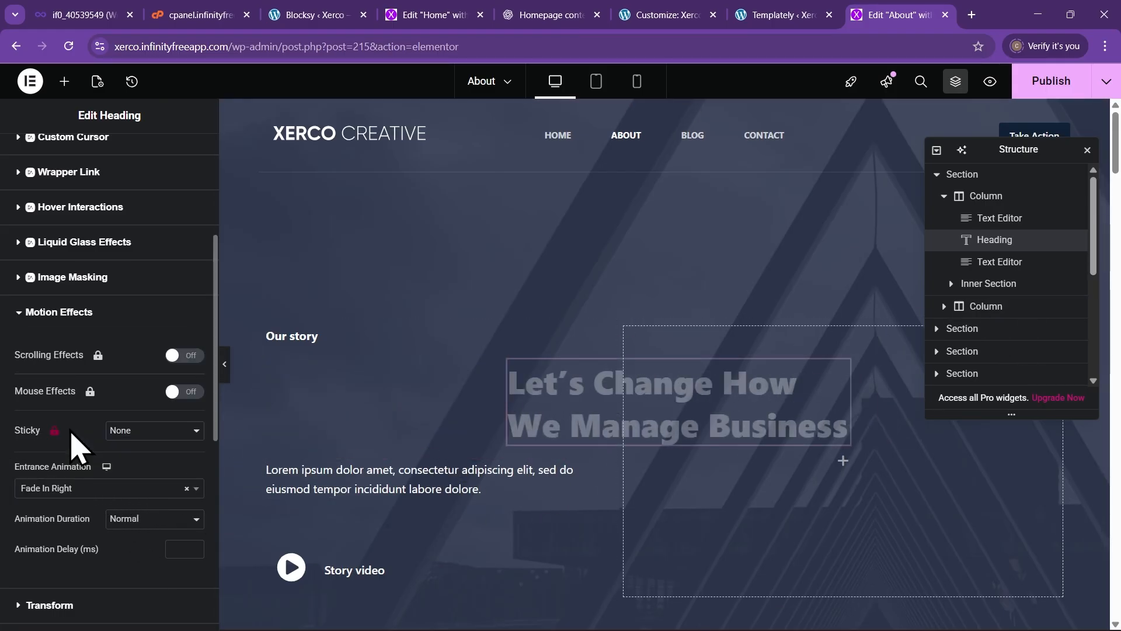
{"action": "left_click", "coordinate": [82, 489]}
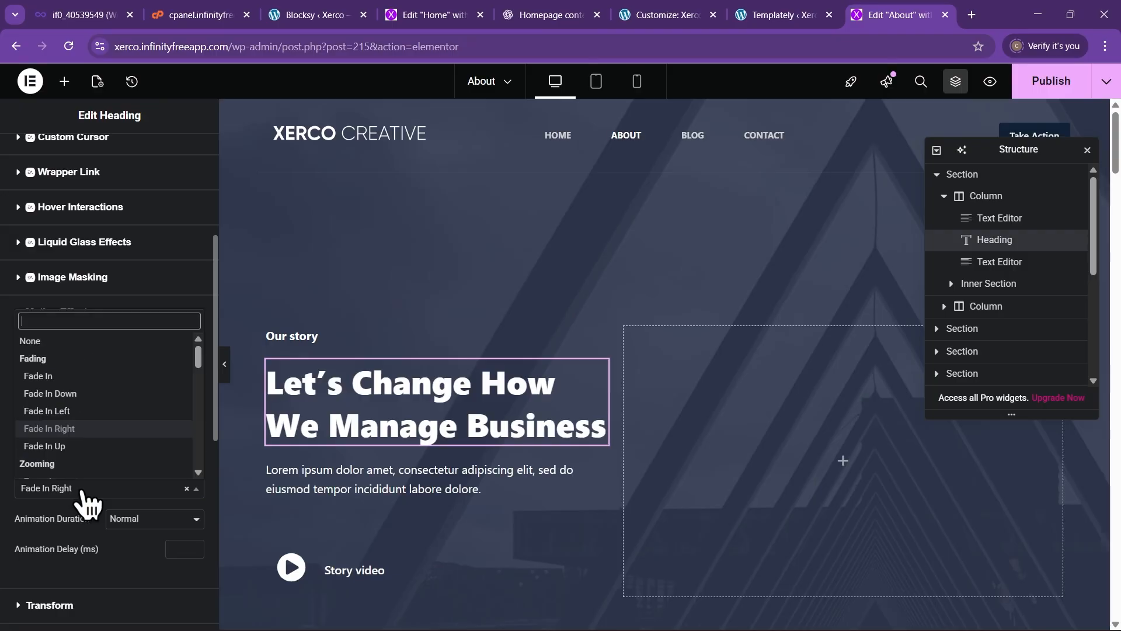
{"action": "left_click", "coordinate": [82, 419]}
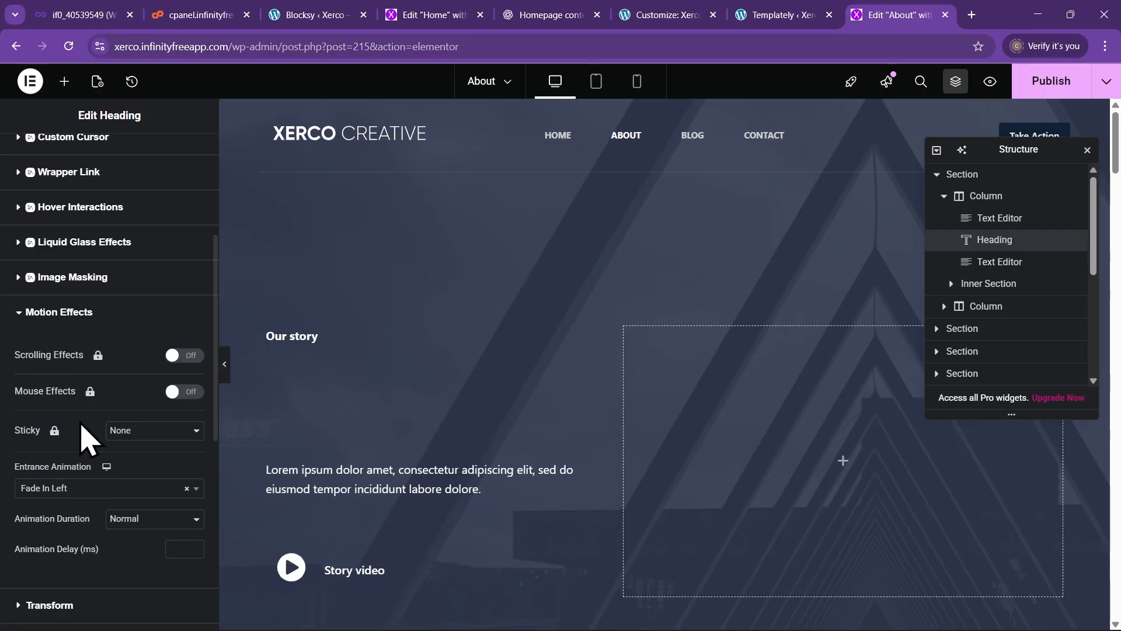
{"action": "left_click", "coordinate": [73, 490]}
{"action": "left_click", "coordinate": [72, 446]}
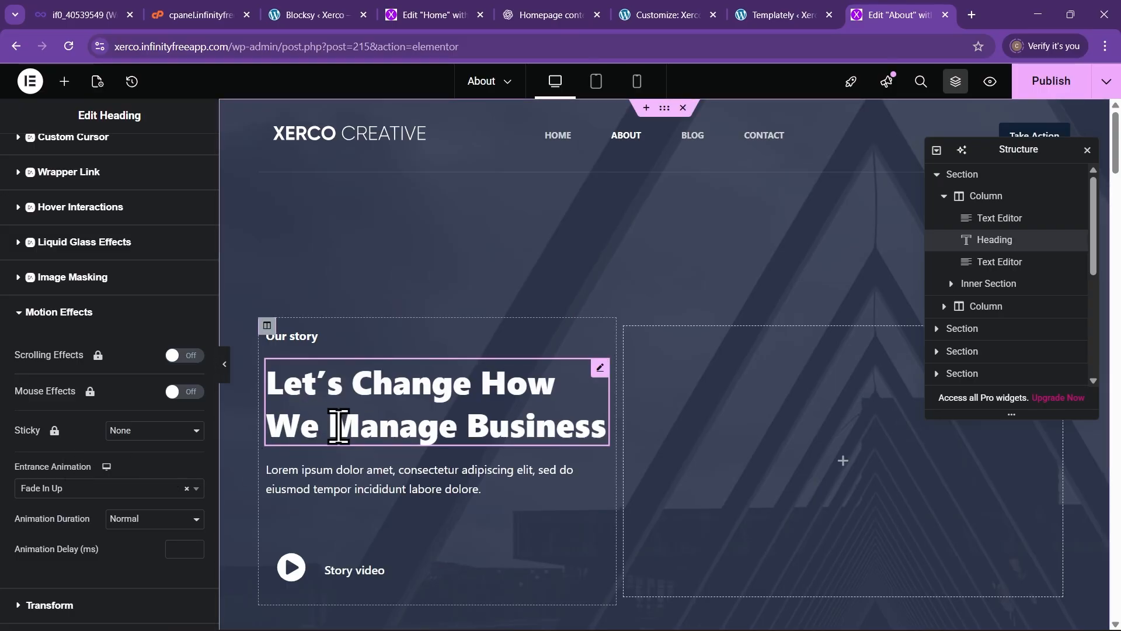
Give the Lorem ipsum paragraph under the hero heading a Fade In Up entrance animation
{"action": "left_click", "coordinate": [601, 467]}
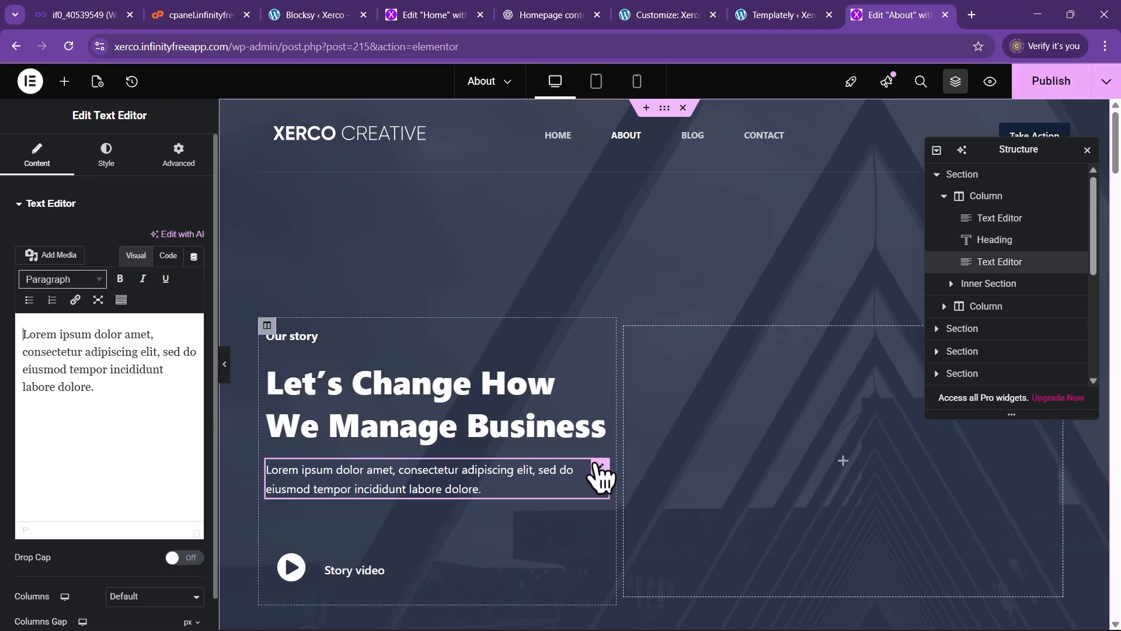
{"action": "left_click", "coordinate": [180, 157]}
{"action": "scroll", "coordinate": [155, 491], "scroll_direction": "down", "scroll_amount": 15}
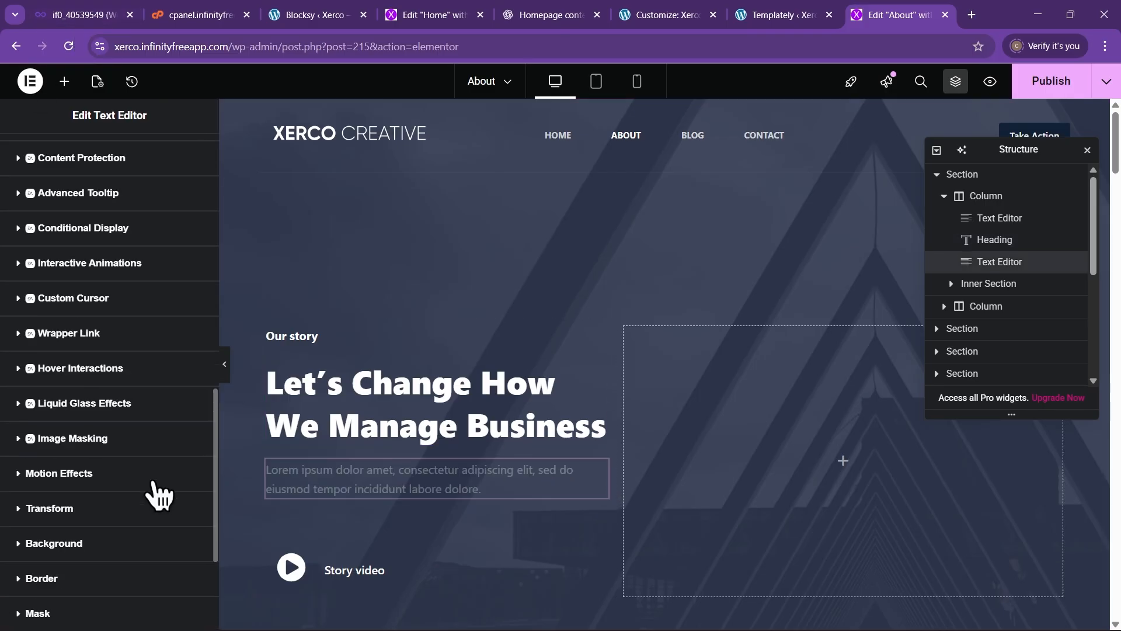
{"action": "scroll", "coordinate": [141, 513], "scroll_direction": "down", "scroll_amount": 1}
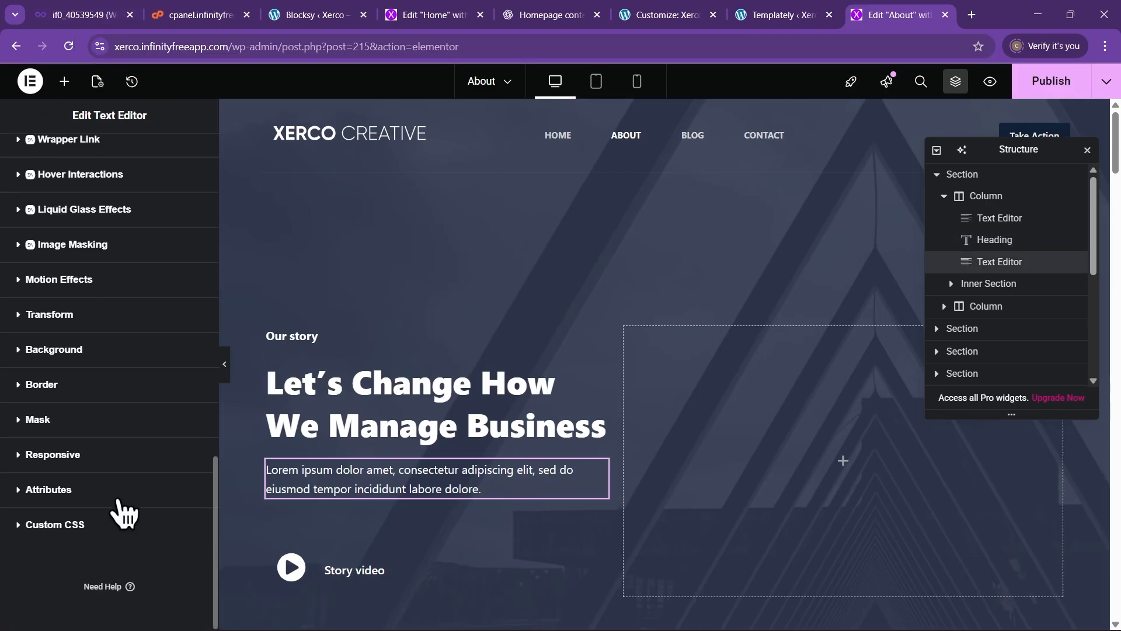
{"action": "left_click", "coordinate": [88, 282]}
{"action": "scroll", "coordinate": [95, 560], "scroll_direction": "down", "scroll_amount": 3}
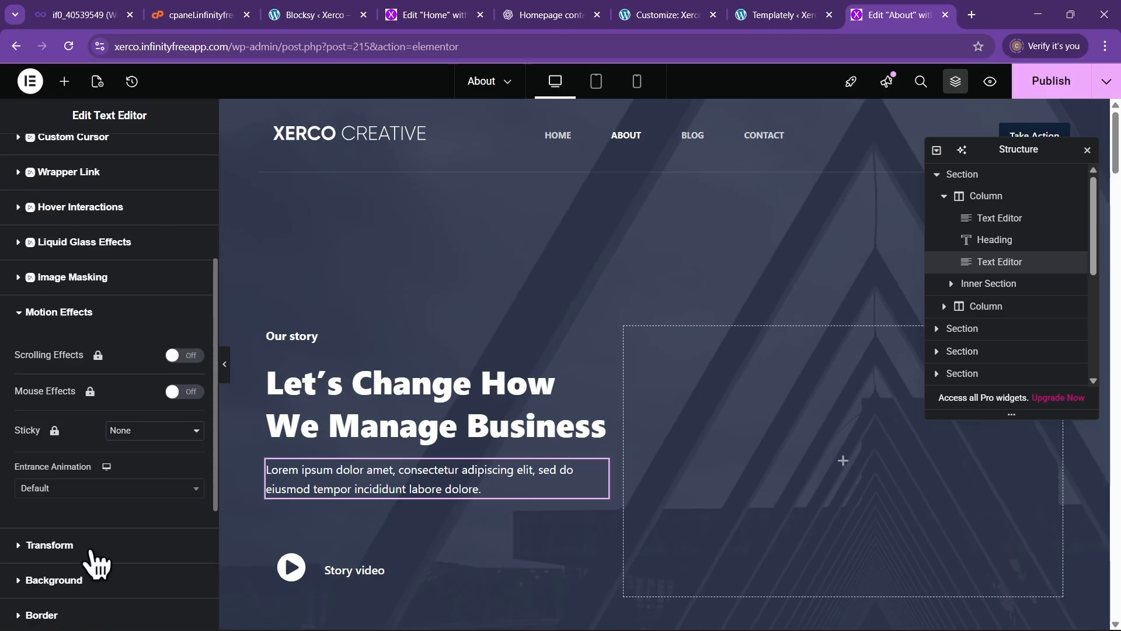
{"action": "left_click", "coordinate": [92, 491]}
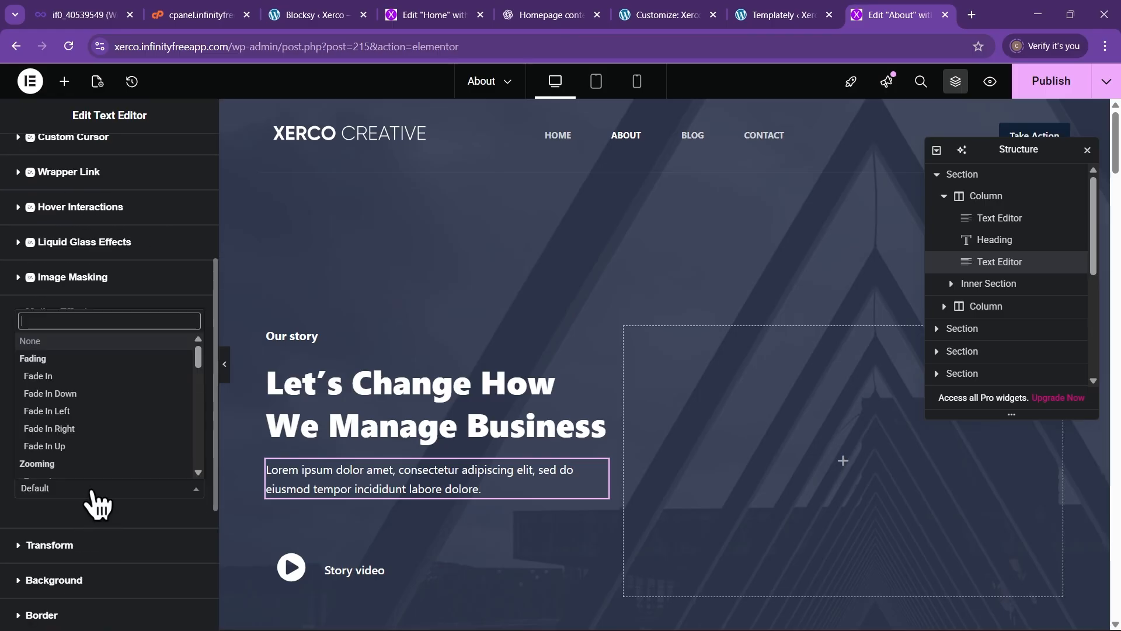
{"action": "left_click", "coordinate": [83, 447]}
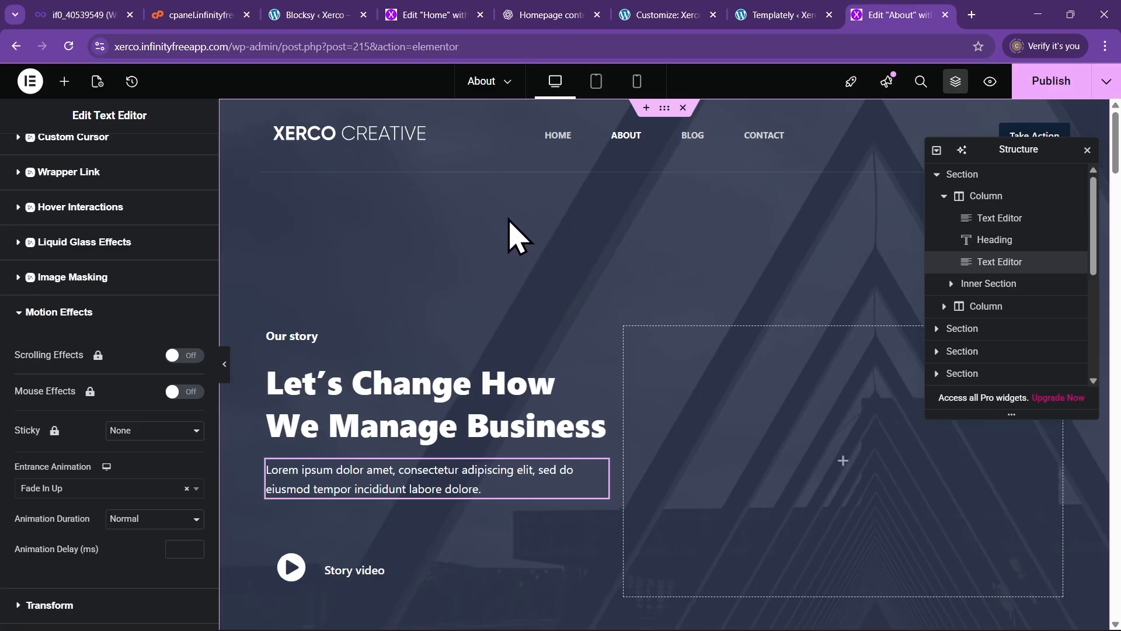
Open the hero section's settings and set its Background Type to Video
{"action": "right_click", "coordinate": [650, 222]}
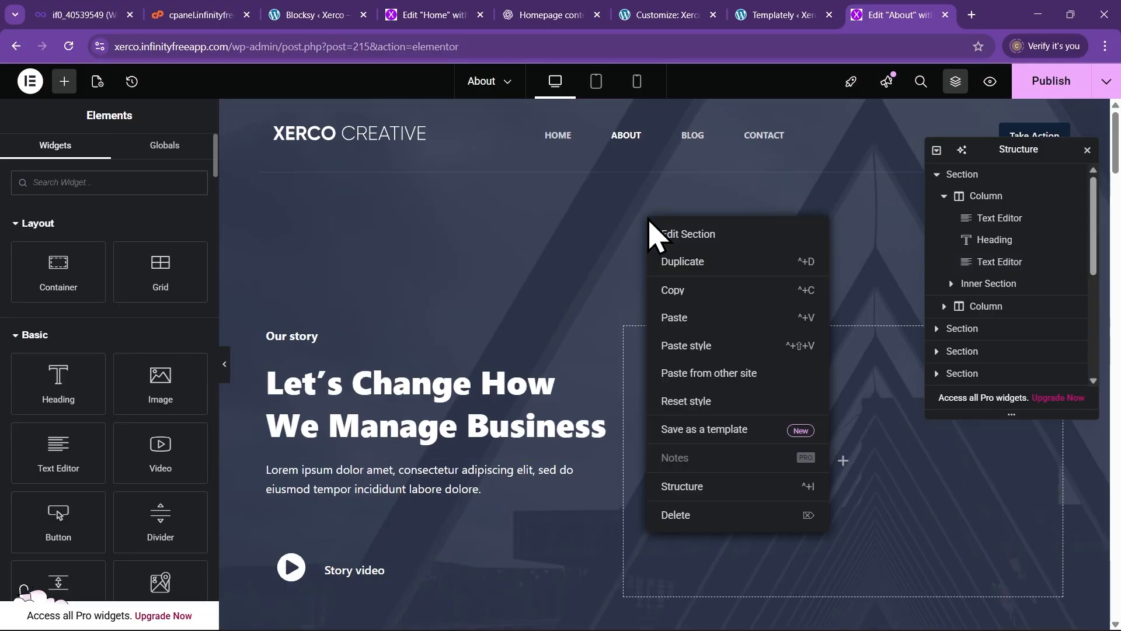
{"action": "left_click", "coordinate": [689, 239]}
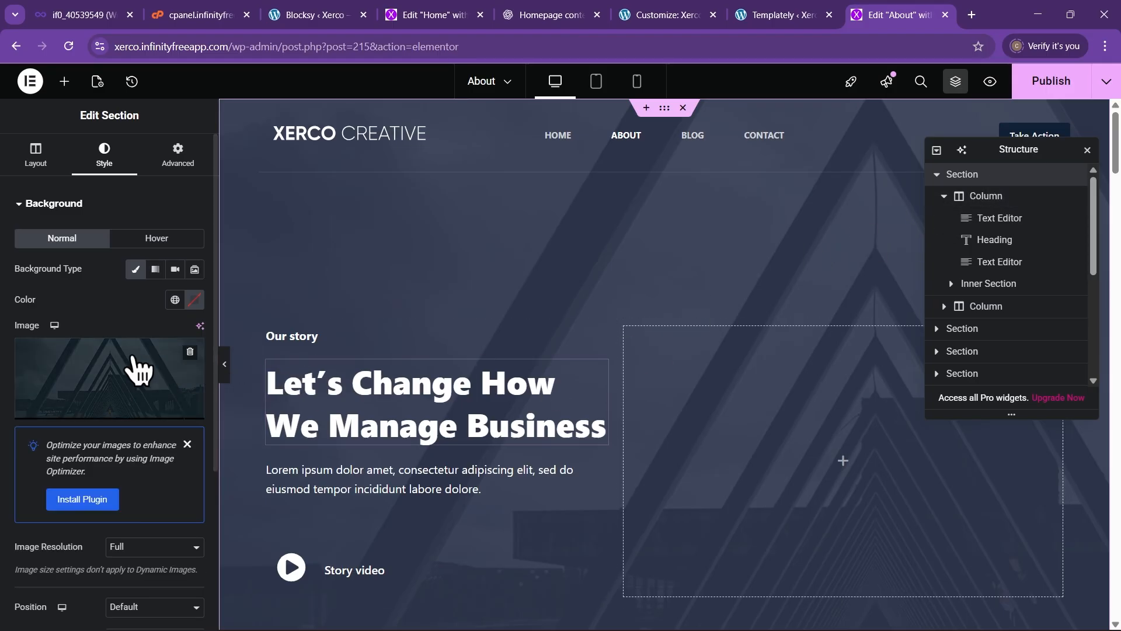
{"action": "mouse_move", "coordinate": [121, 388]}
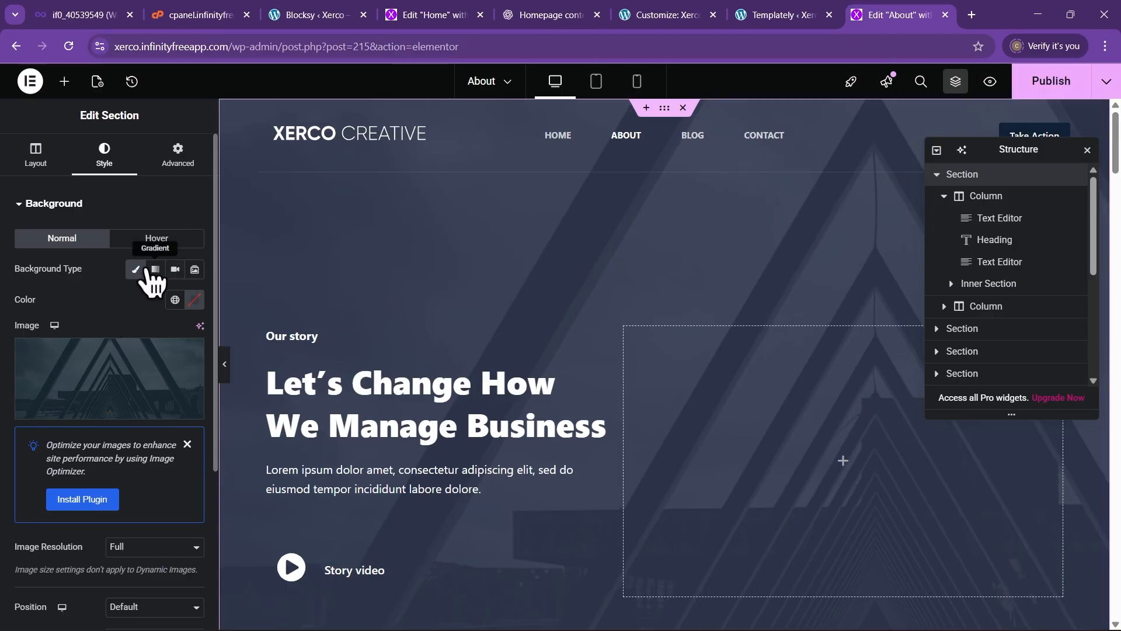
{"action": "left_click", "coordinate": [175, 270]}
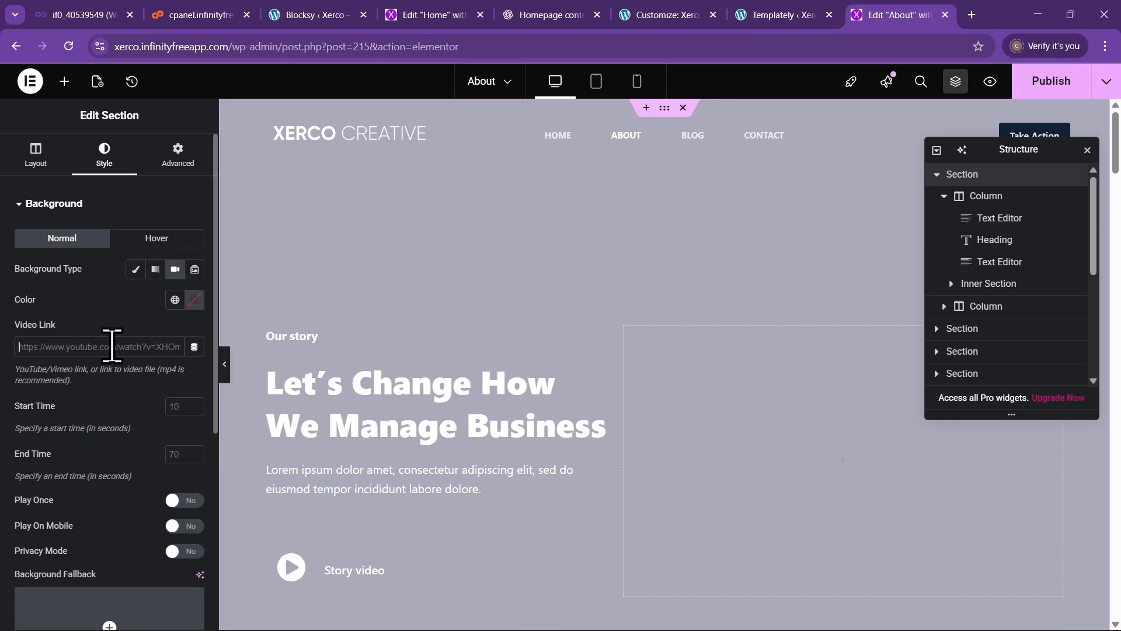
Search YouTube in a new tab for 'nature 30 seconds'
{"action": "left_click", "coordinate": [972, 14]}
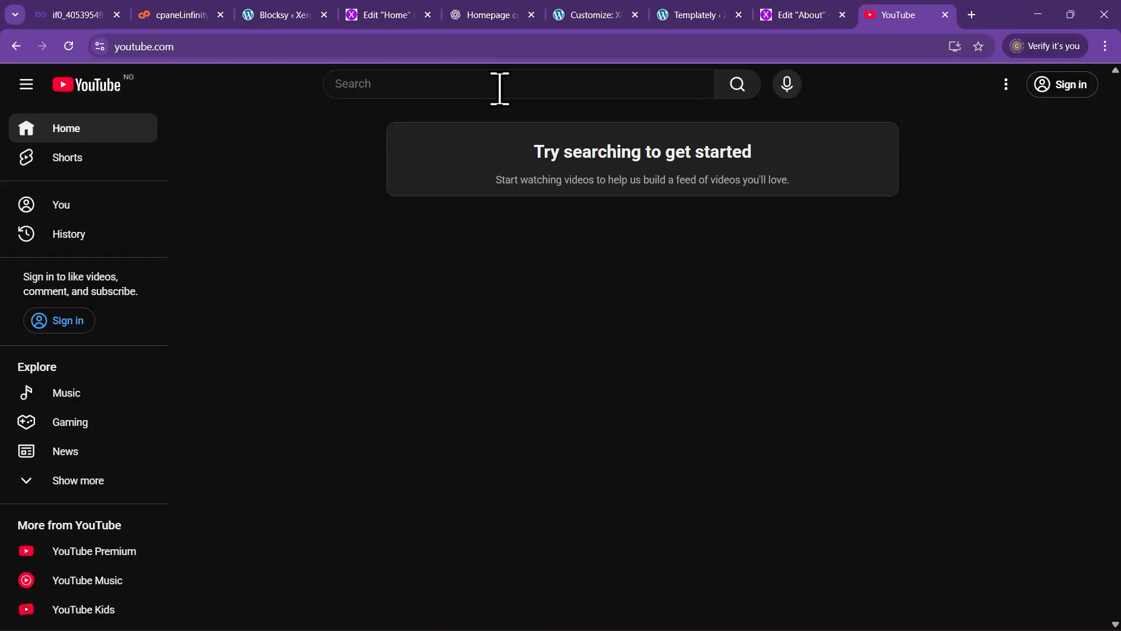
{"action": "left_click", "coordinate": [501, 88]}
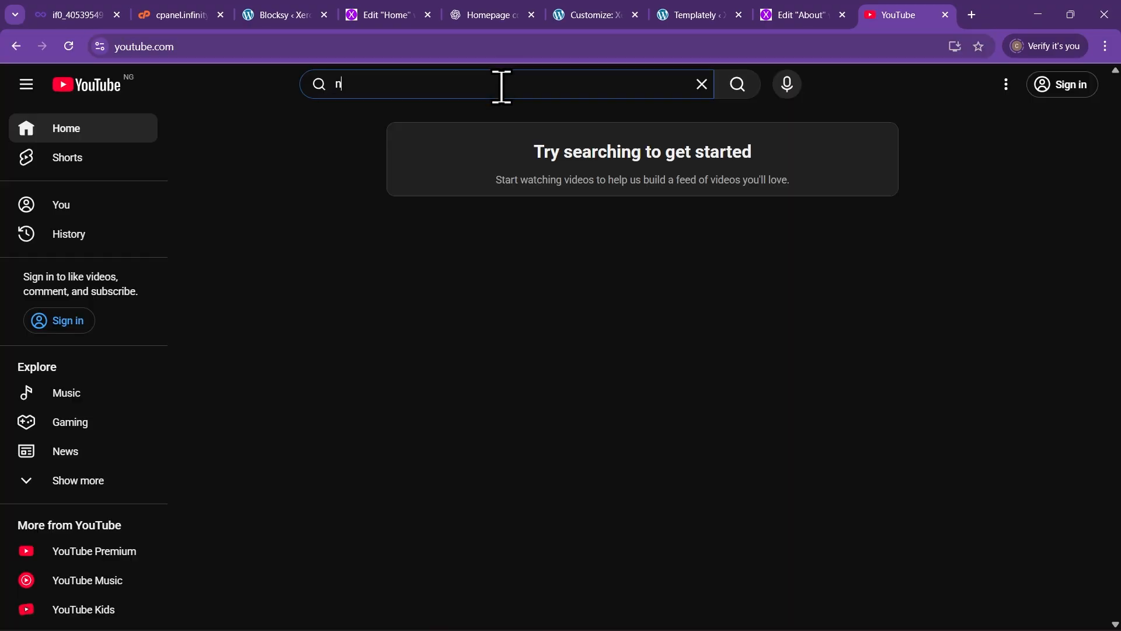
{"action": "type", "text": "nature"}
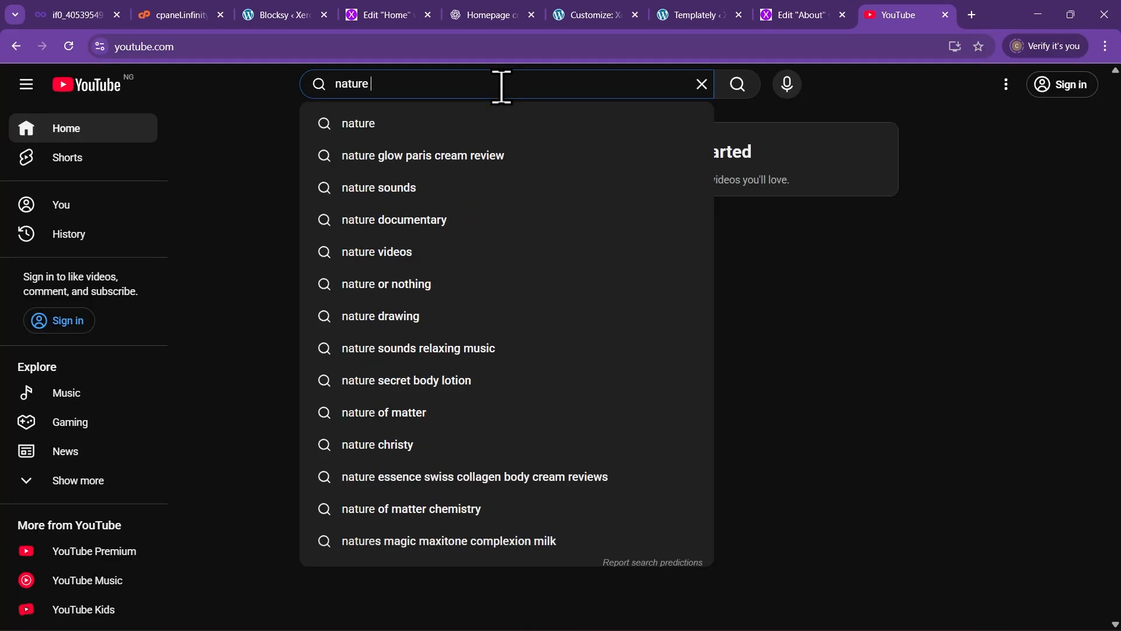
{"action": "type", "text": " 30 sec"}
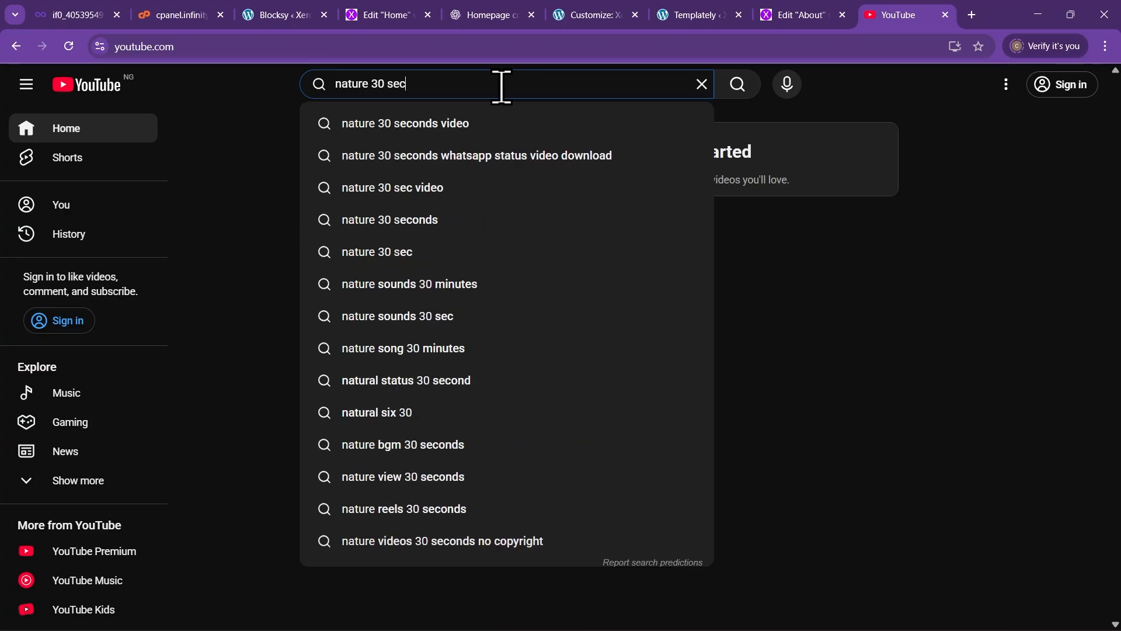
{"action": "type", "text": "ond"}
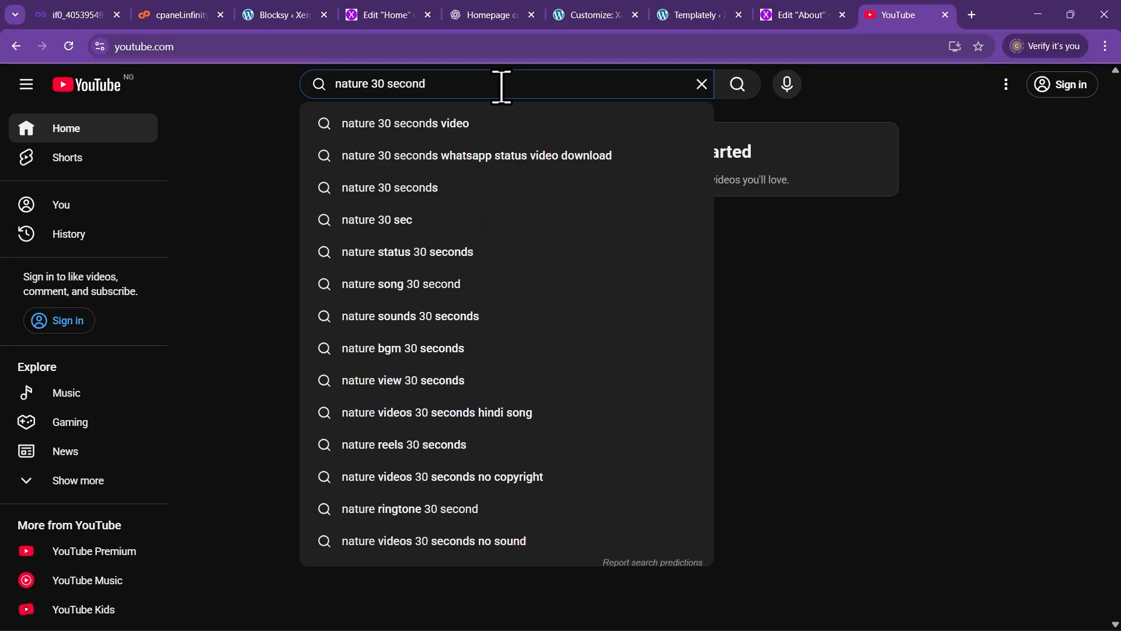
{"action": "type", "text": "s"}
{"action": "key", "text": "Return"}
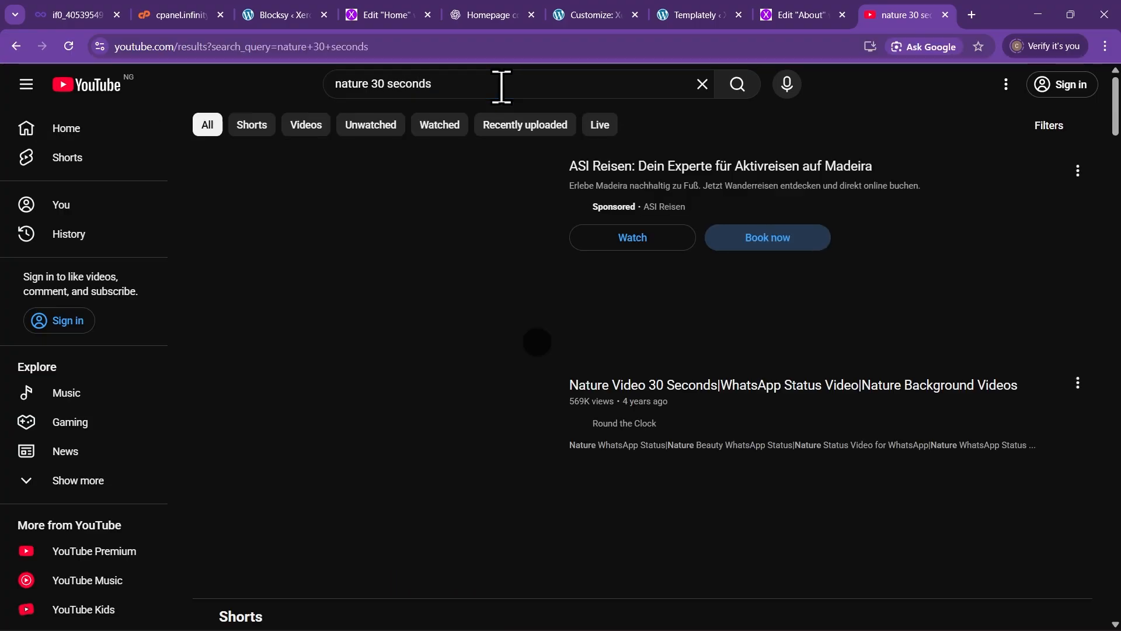
Open and pause the tulip 'Nature Video 30 Seconds' clip, then copy its share link
{"action": "scroll", "coordinate": [692, 388], "scroll_direction": "down", "scroll_amount": 2}
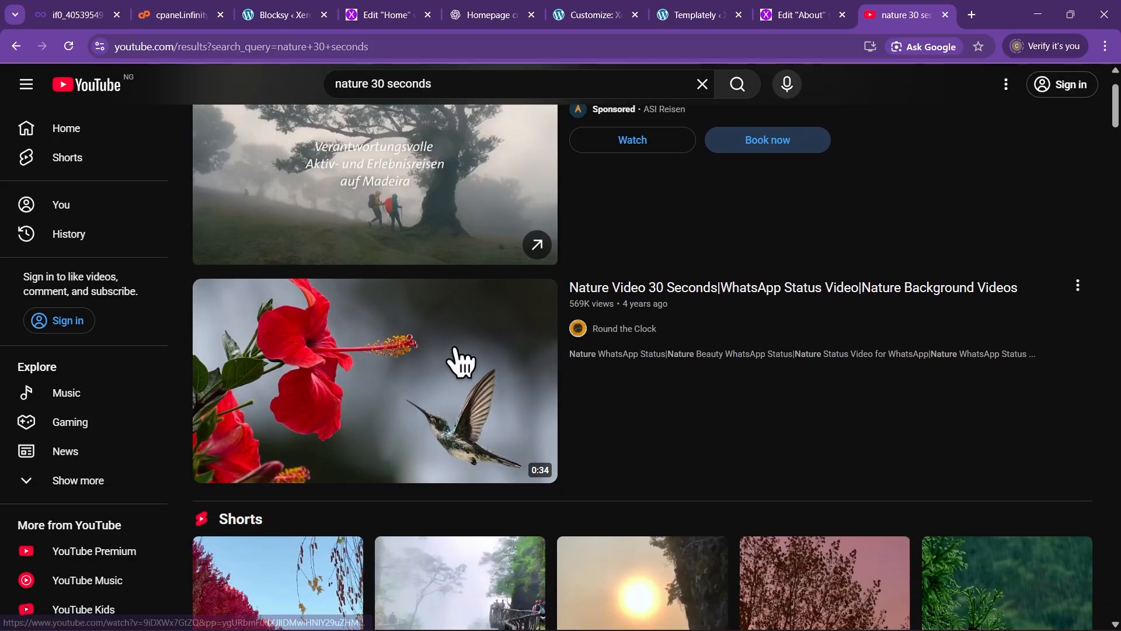
{"action": "right_click", "coordinate": [1078, 282]}
{"action": "left_click", "coordinate": [742, 304]}
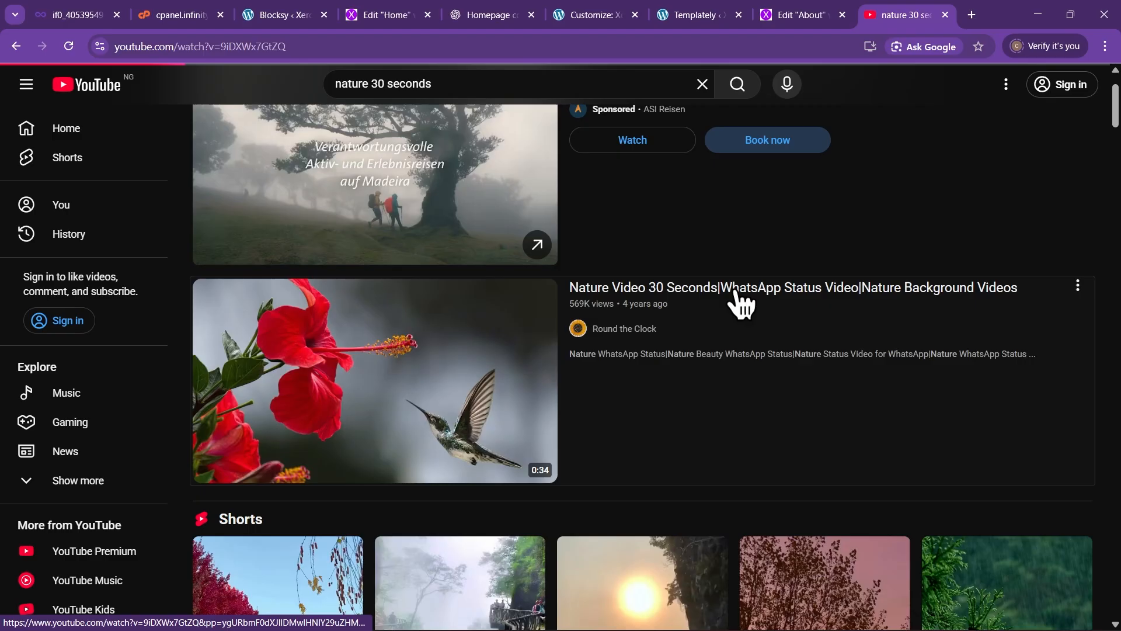
{"action": "left_click", "coordinate": [738, 300]}
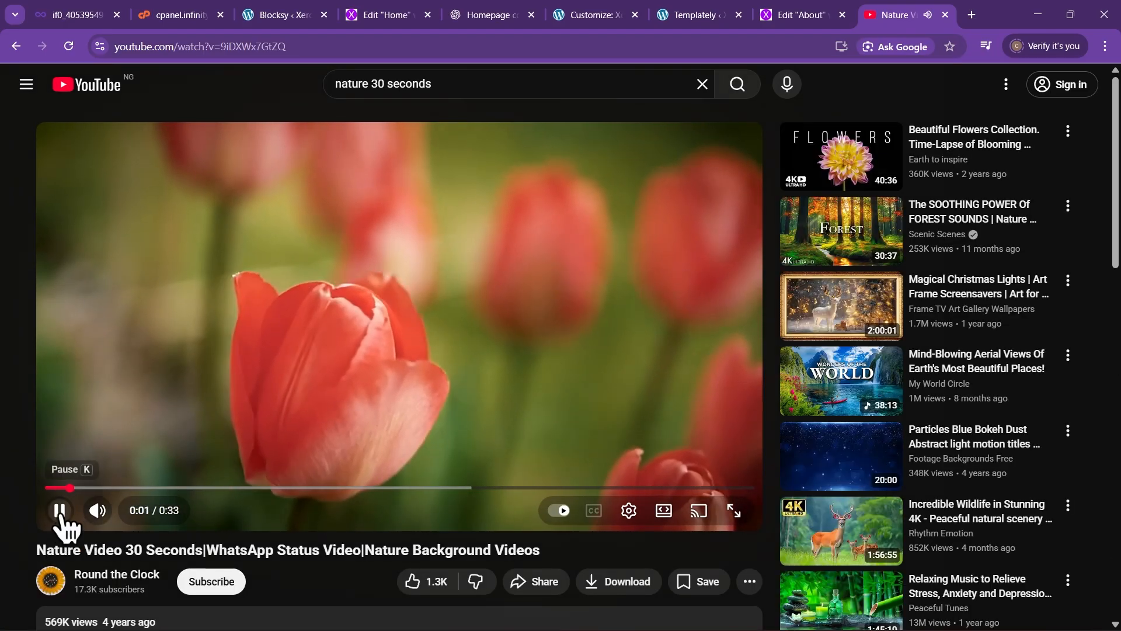
{"action": "left_click", "coordinate": [59, 510]}
{"action": "scroll", "coordinate": [584, 488], "scroll_direction": "down", "scroll_amount": 2}
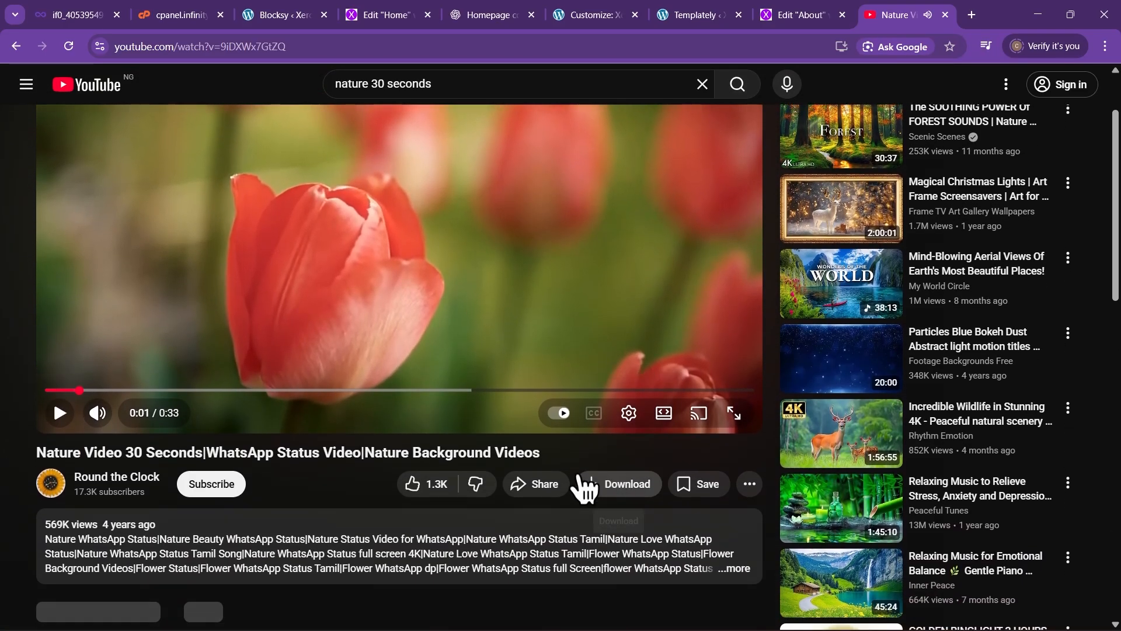
{"action": "left_click", "coordinate": [544, 485]}
{"action": "left_click", "coordinate": [696, 372]}
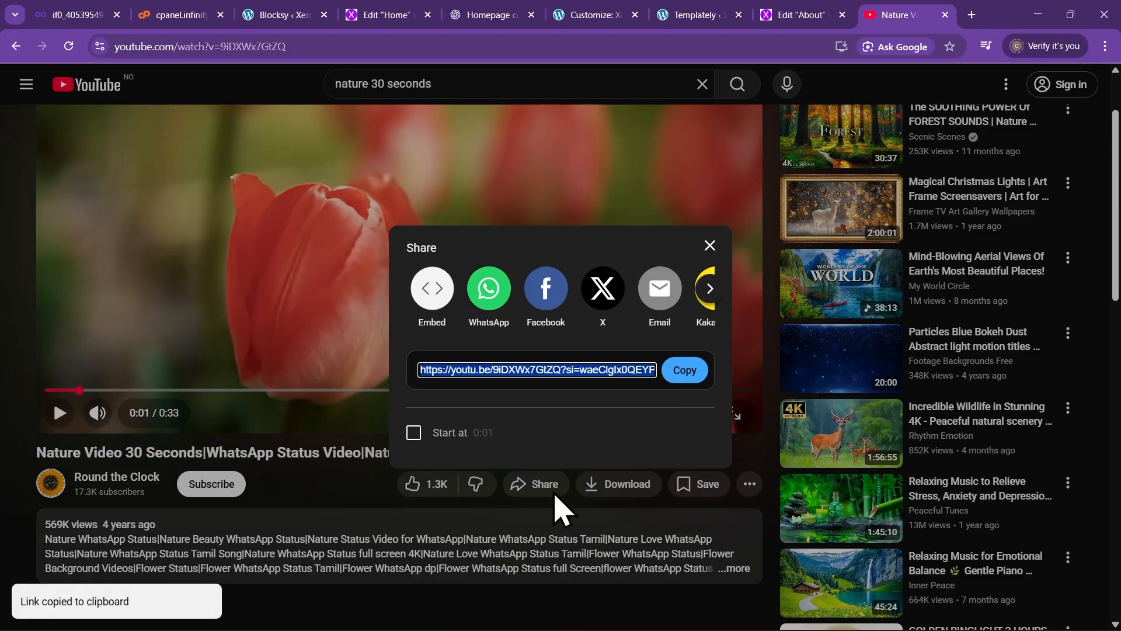
Paste the tulip video's YouTube link into Background Video Link and preview it with the panel hidden
{"action": "left_click", "coordinate": [798, 16]}
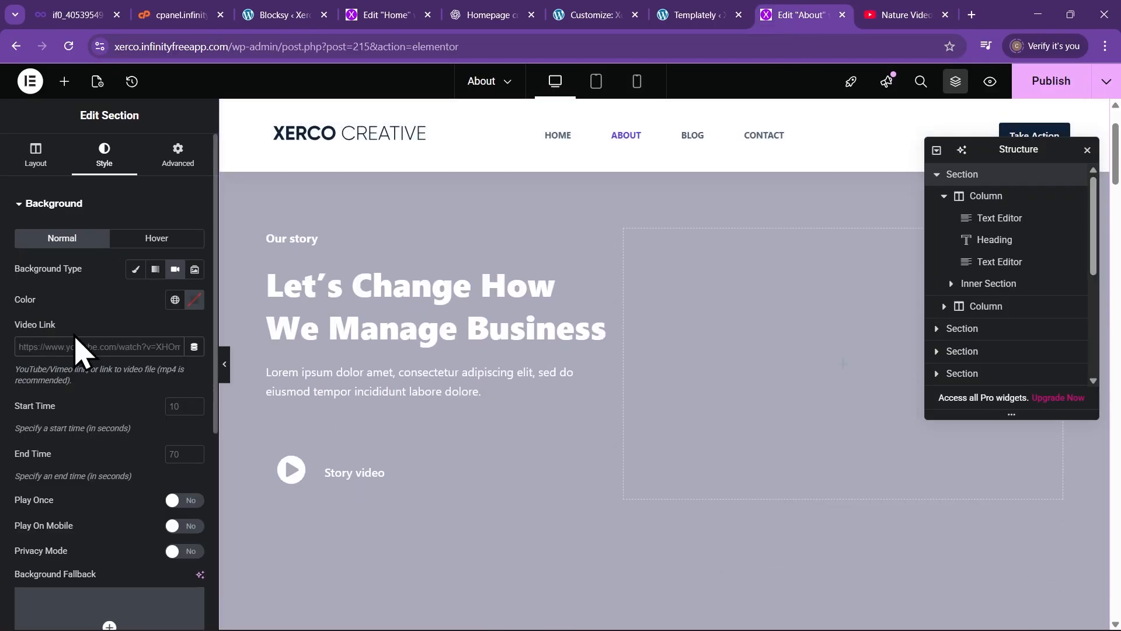
{"action": "left_click", "coordinate": [91, 346]}
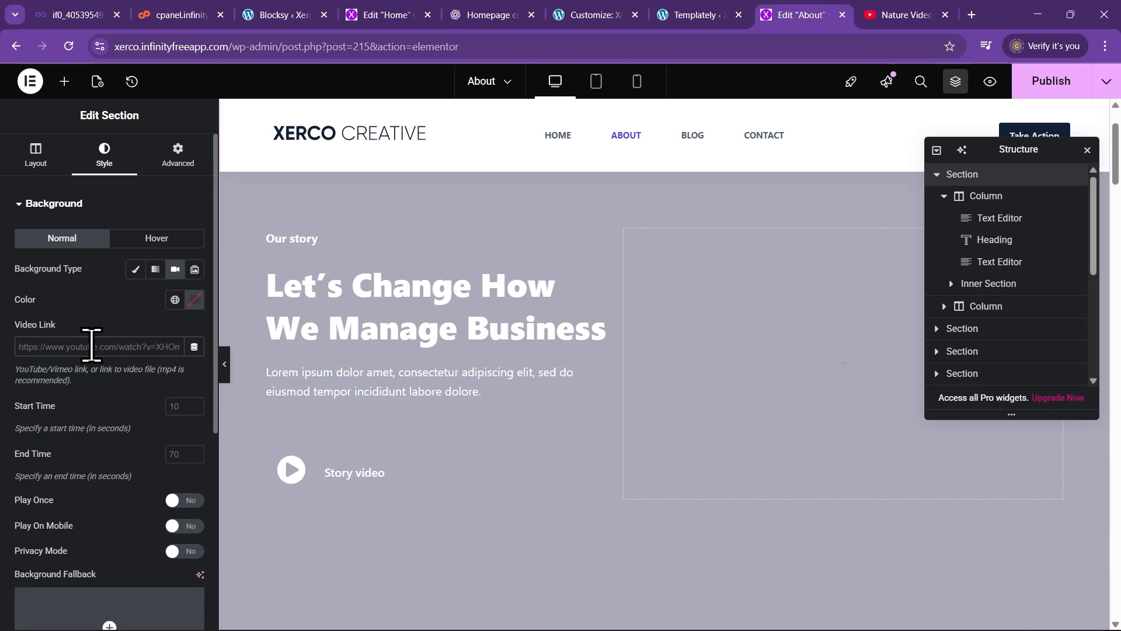
{"action": "key", "text": "ctrl+v"}
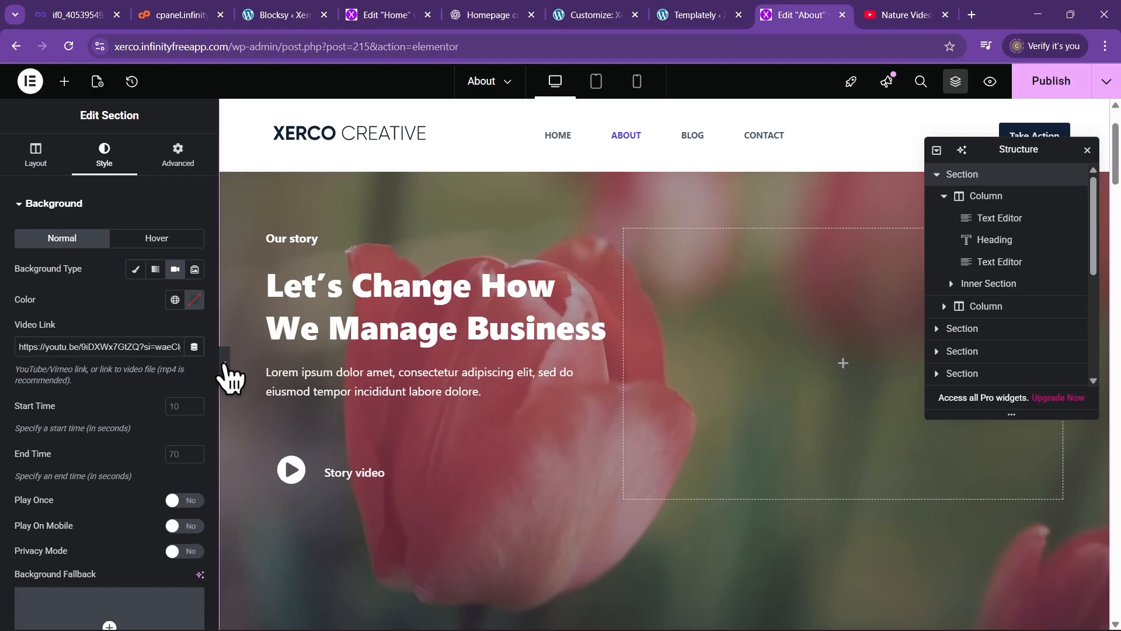
{"action": "left_click", "coordinate": [223, 364]}
{"action": "scroll", "coordinate": [538, 458], "scroll_direction": "down", "scroll_amount": 3}
{"action": "scroll", "coordinate": [538, 458], "scroll_direction": "up", "scroll_amount": 3}
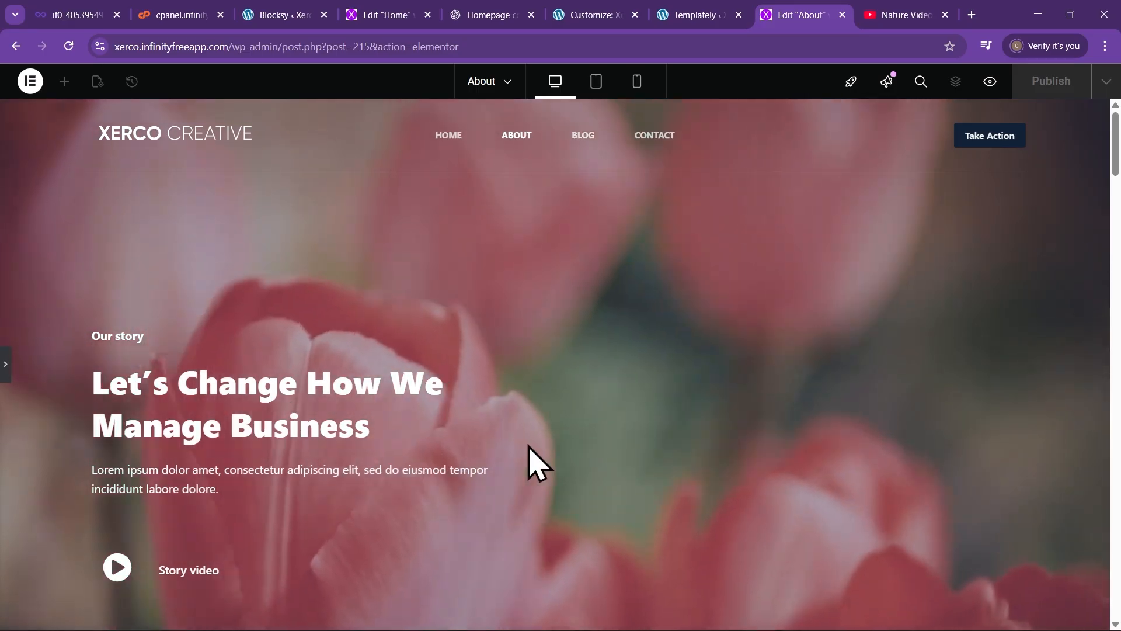
{"action": "scroll", "coordinate": [518, 419], "scroll_direction": "down", "scroll_amount": 2}
{"action": "scroll", "coordinate": [518, 416], "scroll_direction": "up", "scroll_amount": 2}
Check the header in the preview, then reopen the section editing panel
{"action": "scroll", "coordinate": [516, 412], "scroll_direction": "down", "scroll_amount": 2}
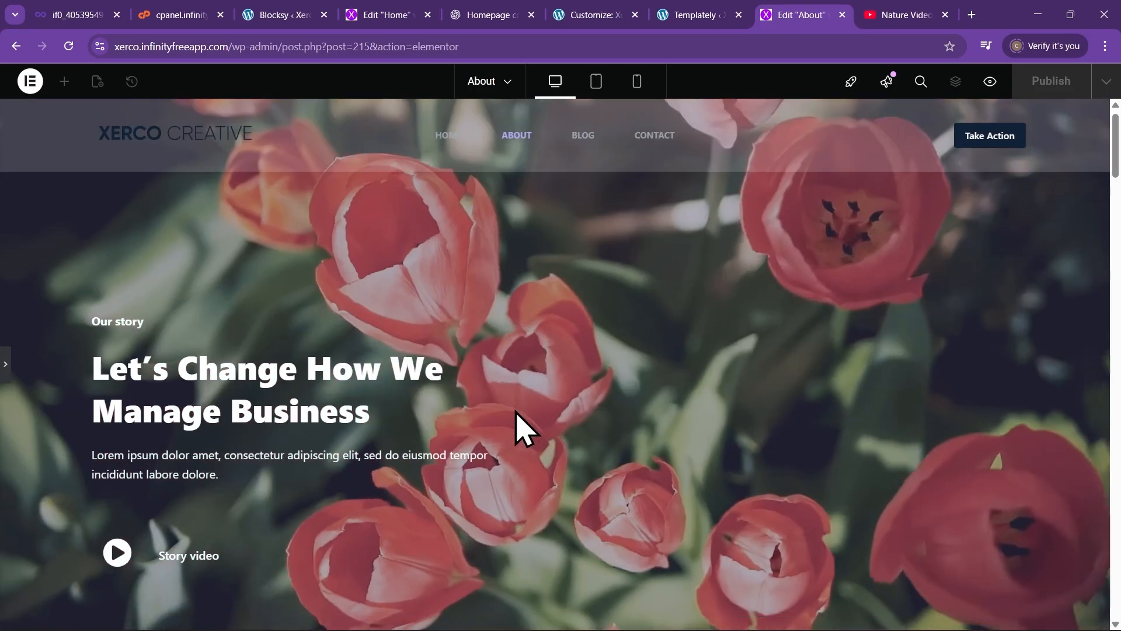
{"action": "scroll", "coordinate": [516, 410], "scroll_direction": "up", "scroll_amount": 2}
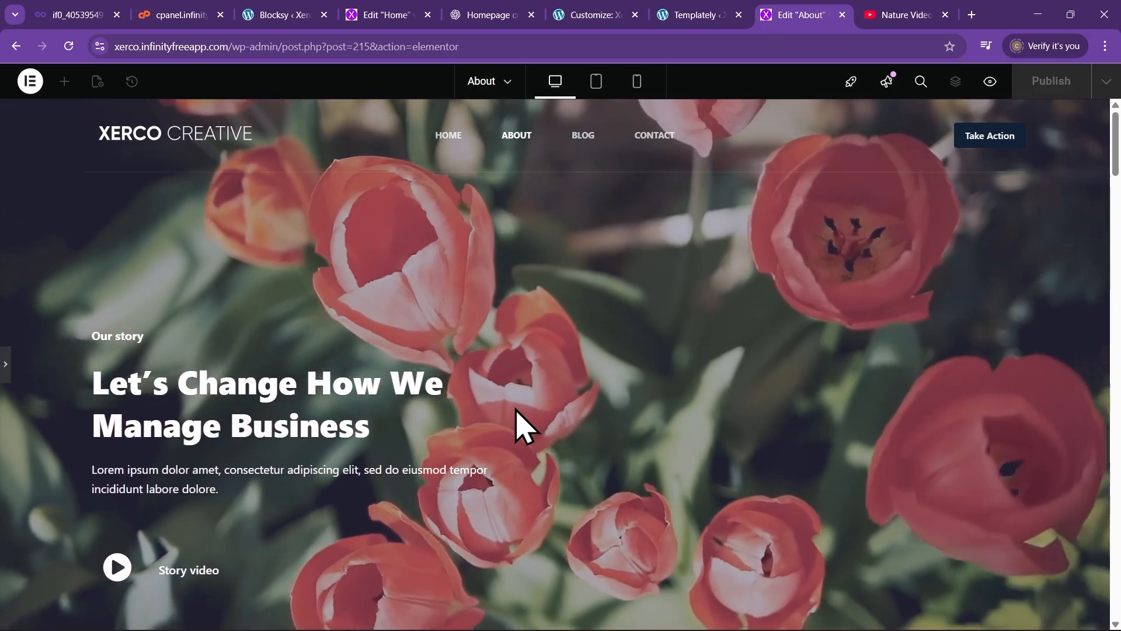
{"action": "left_click", "coordinate": [5, 378]}
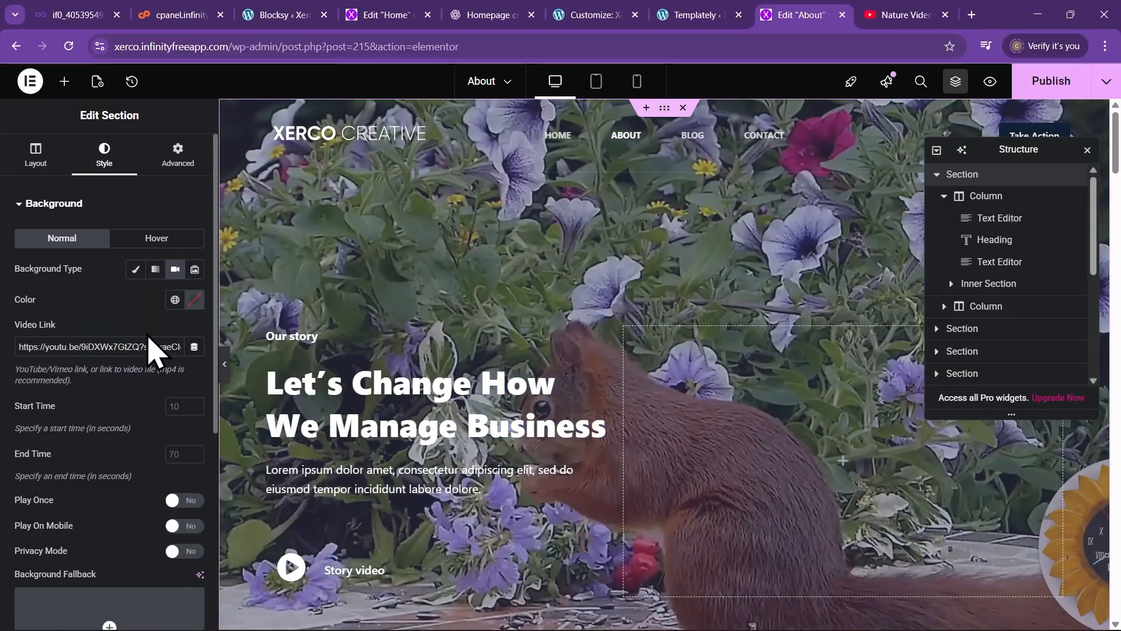
Adjust the hero's Background Overlay opacity over the video
{"action": "left_click", "coordinate": [54, 206]}
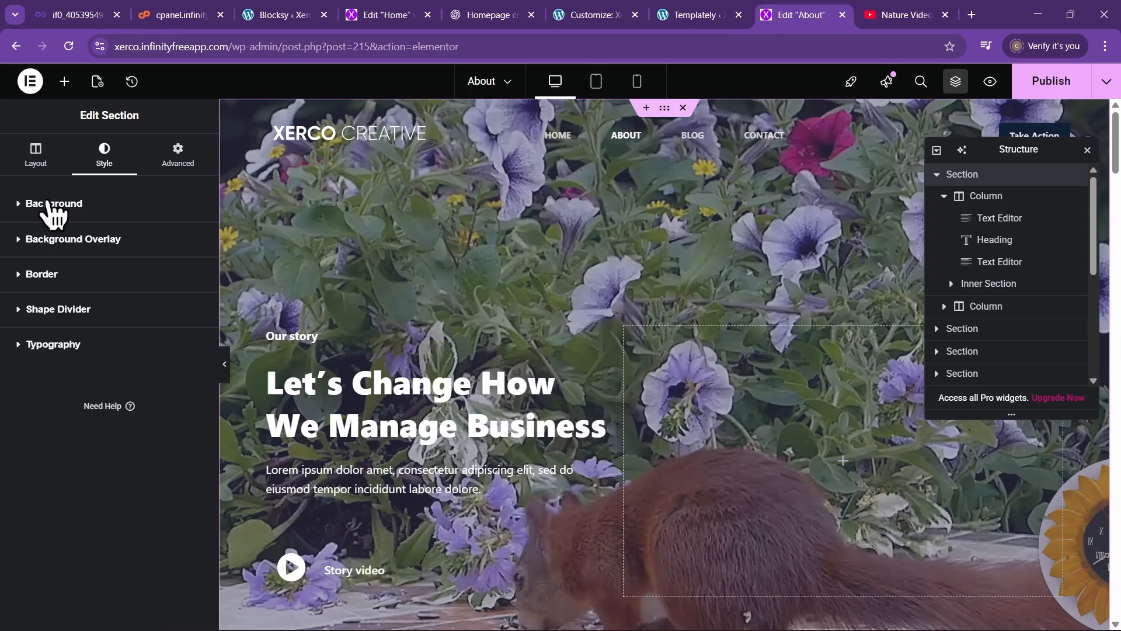
{"action": "left_click", "coordinate": [24, 244]}
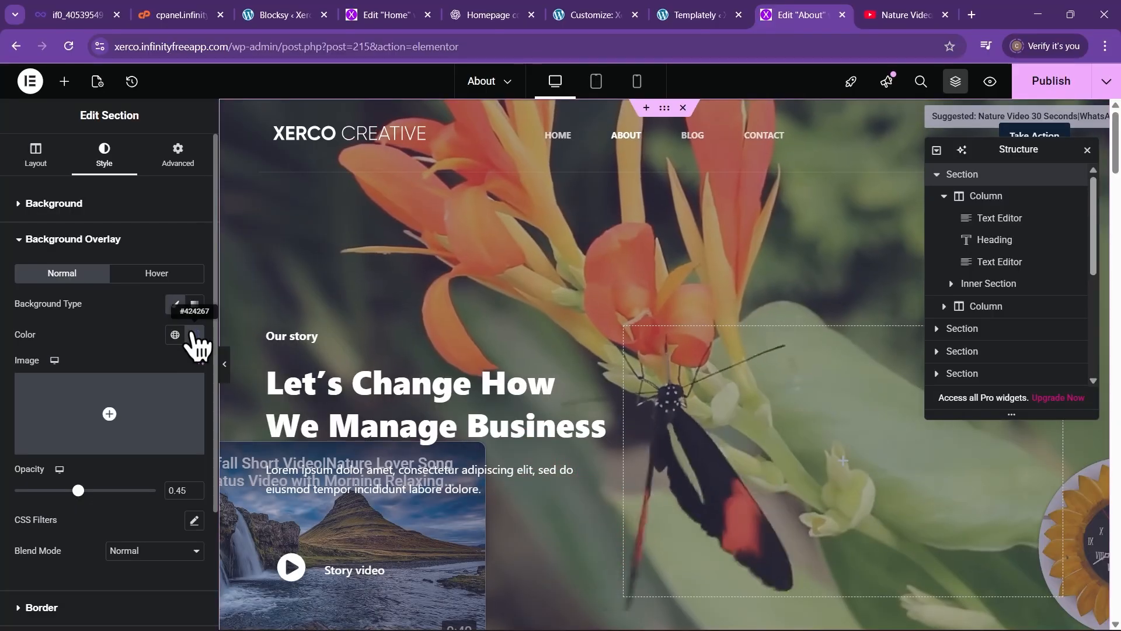
{"action": "mouse_move", "coordinate": [78, 491]}
{"action": "left_mouse_down"}
{"action": "mouse_move", "coordinate": [138, 490]}
{"action": "mouse_move", "coordinate": [77, 491]}
{"action": "left_mouse_up"}
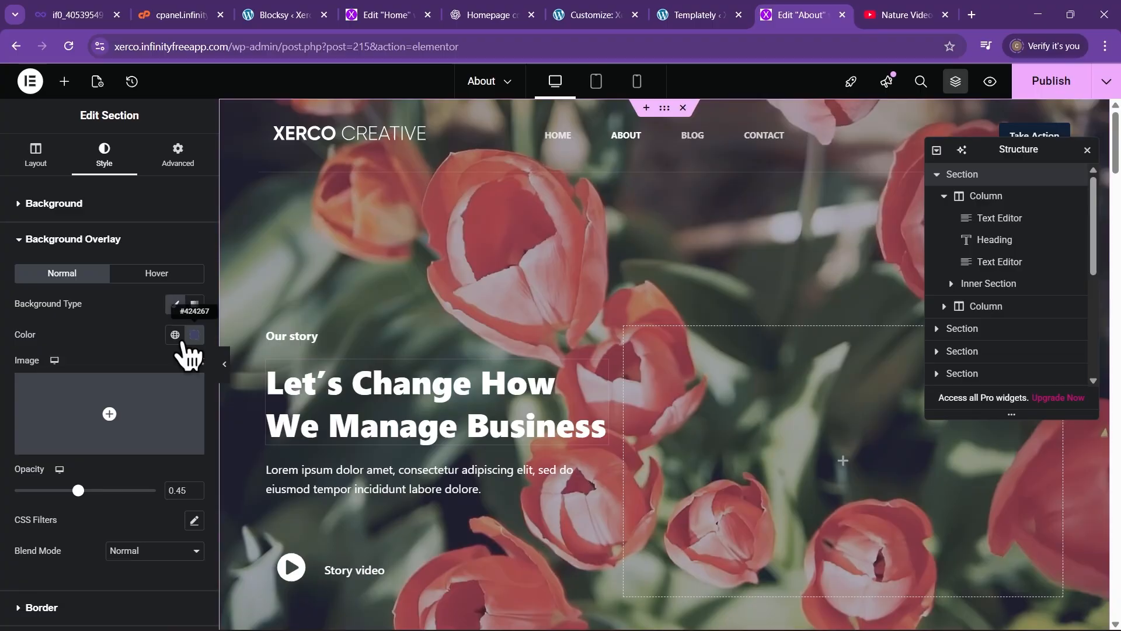
Preview the page without the editing panels, then update the About page
{"action": "left_click", "coordinate": [232, 372]}
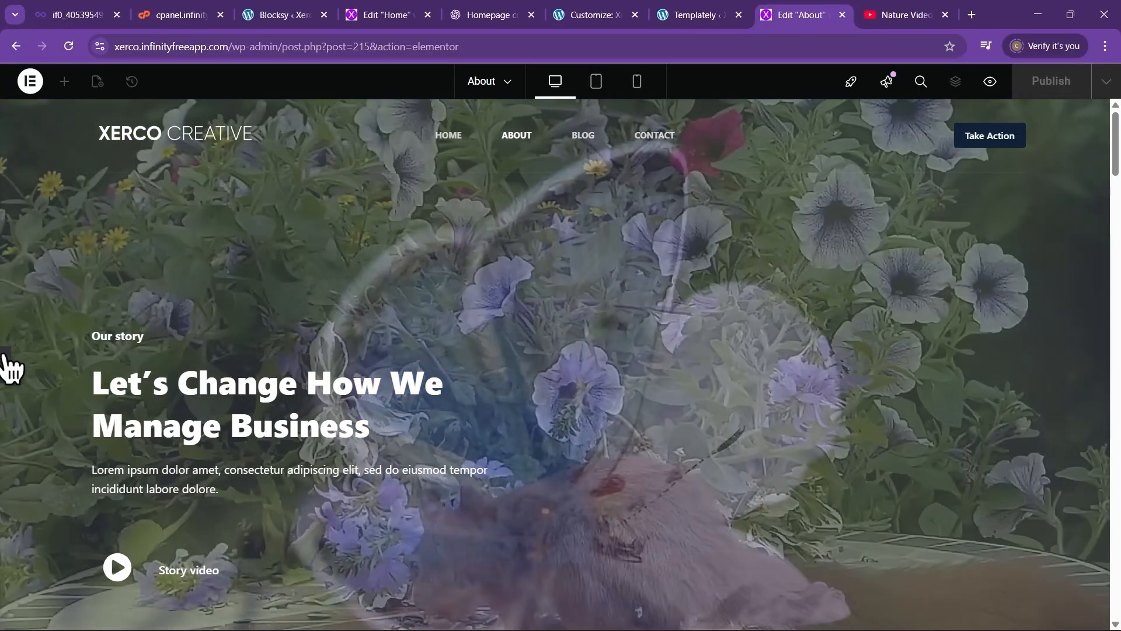
{"action": "left_click", "coordinate": [6, 365]}
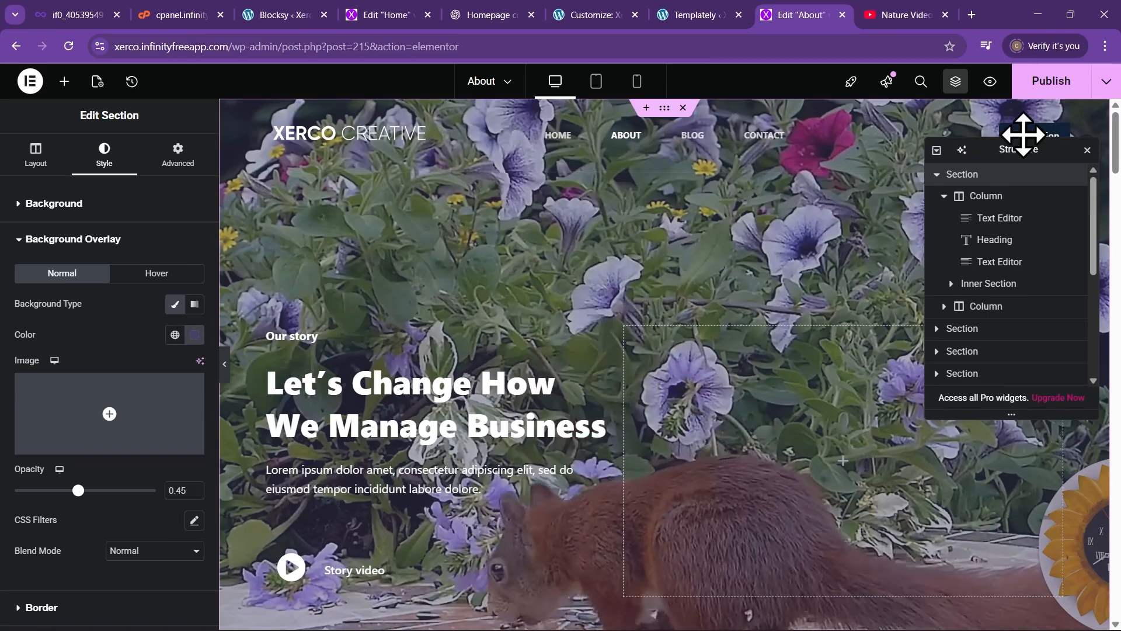
{"action": "left_click", "coordinate": [1064, 77]}
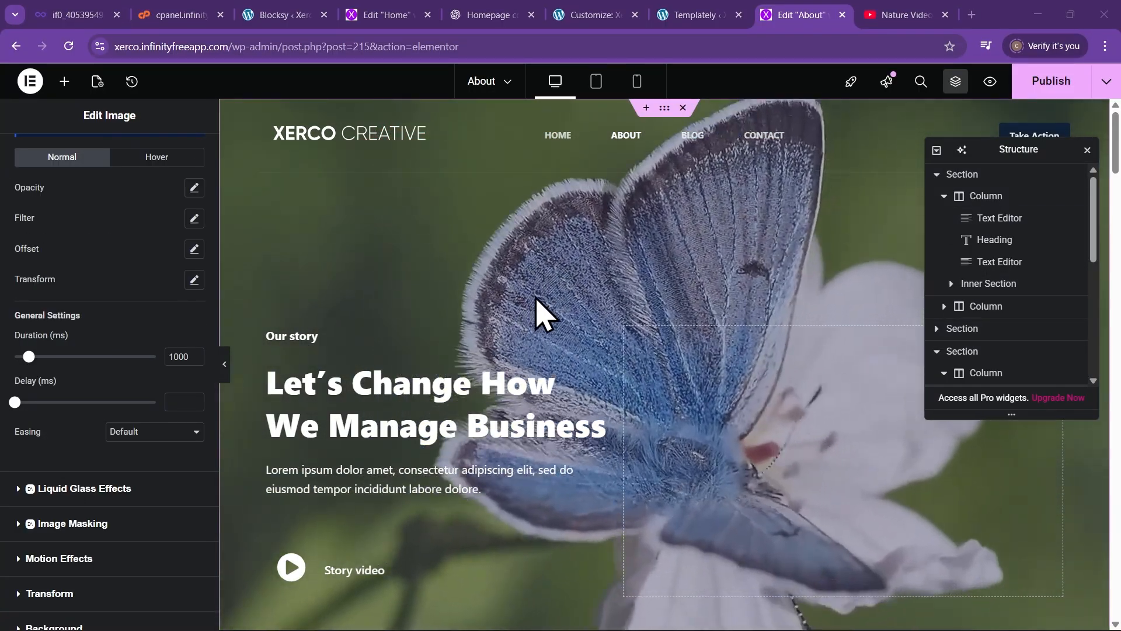
Scroll to Company Values and open the 80 px spacer above it
{"action": "scroll", "coordinate": [526, 325], "scroll_direction": "down", "scroll_amount": 9}
{"action": "scroll", "coordinate": [526, 325], "scroll_direction": "down", "scroll_amount": 1}
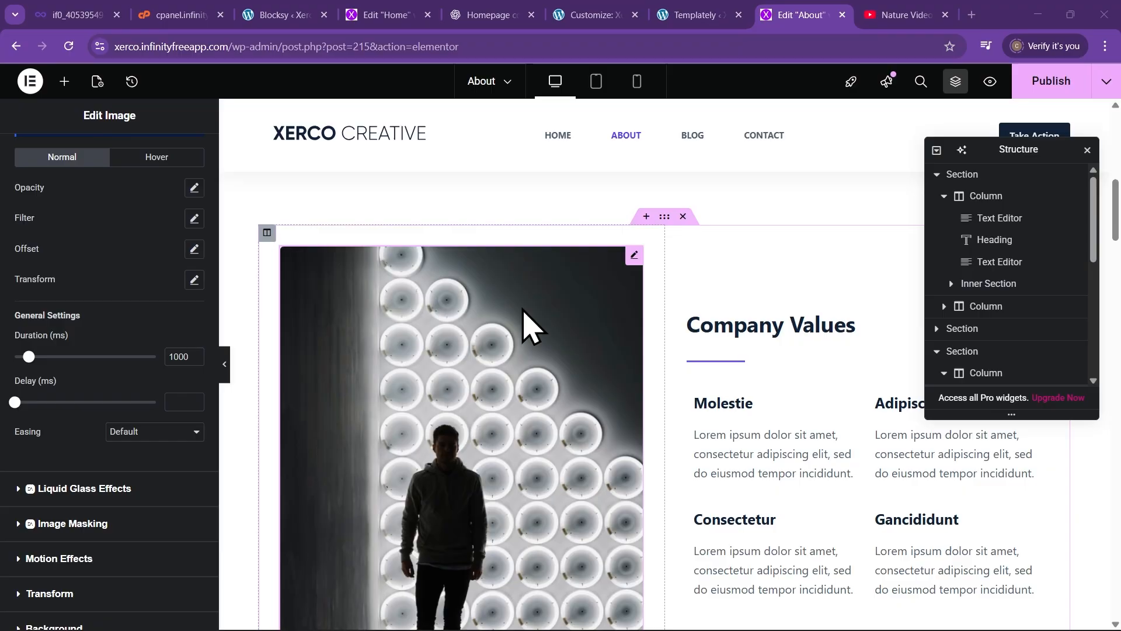
{"action": "left_click", "coordinate": [339, 204]}
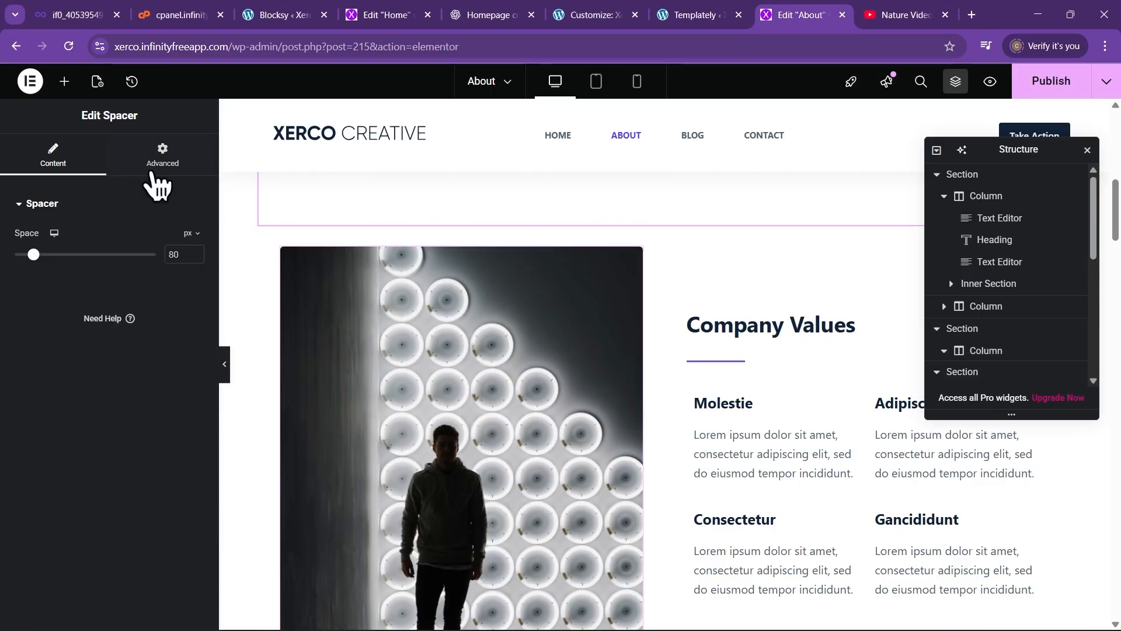
{"action": "scroll", "coordinate": [566, 313], "scroll_direction": "up", "scroll_amount": 1}
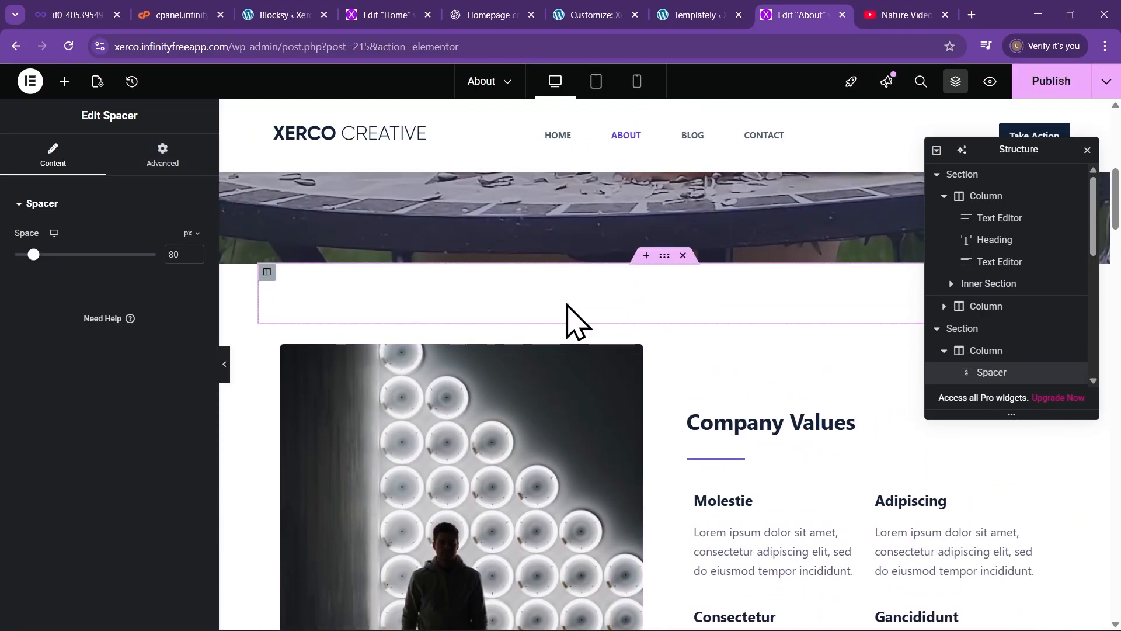
{"action": "scroll", "coordinate": [576, 321], "scroll_direction": "down", "scroll_amount": 2}
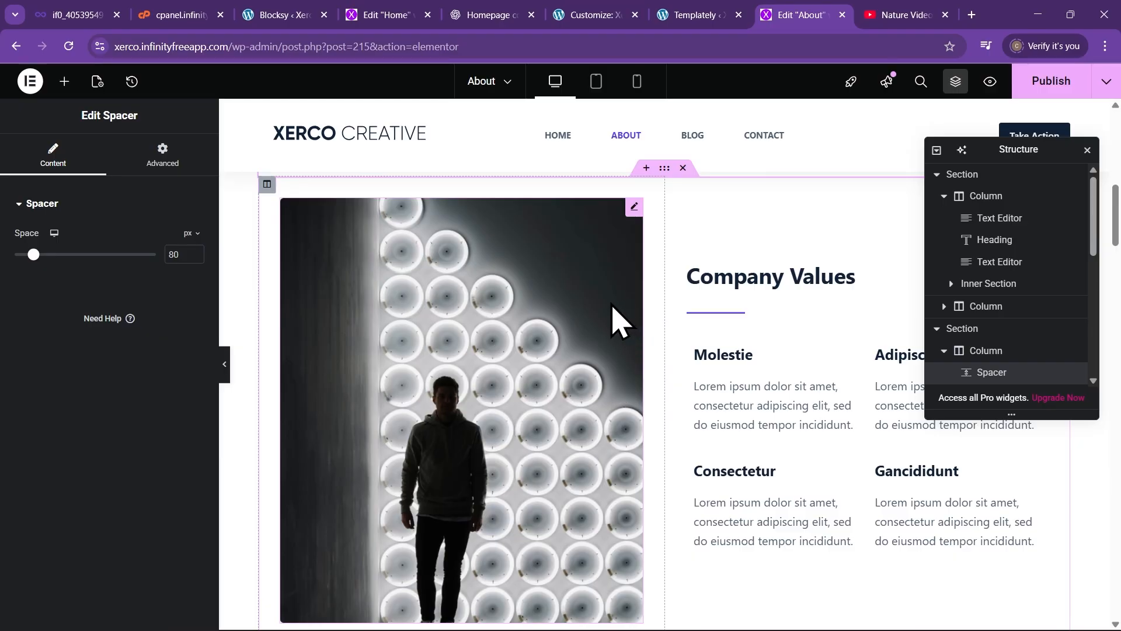
{"action": "scroll", "coordinate": [563, 288], "scroll_direction": "down", "scroll_amount": 1}
{"action": "scroll", "coordinate": [563, 288], "scroll_direction": "up", "scroll_amount": 2}
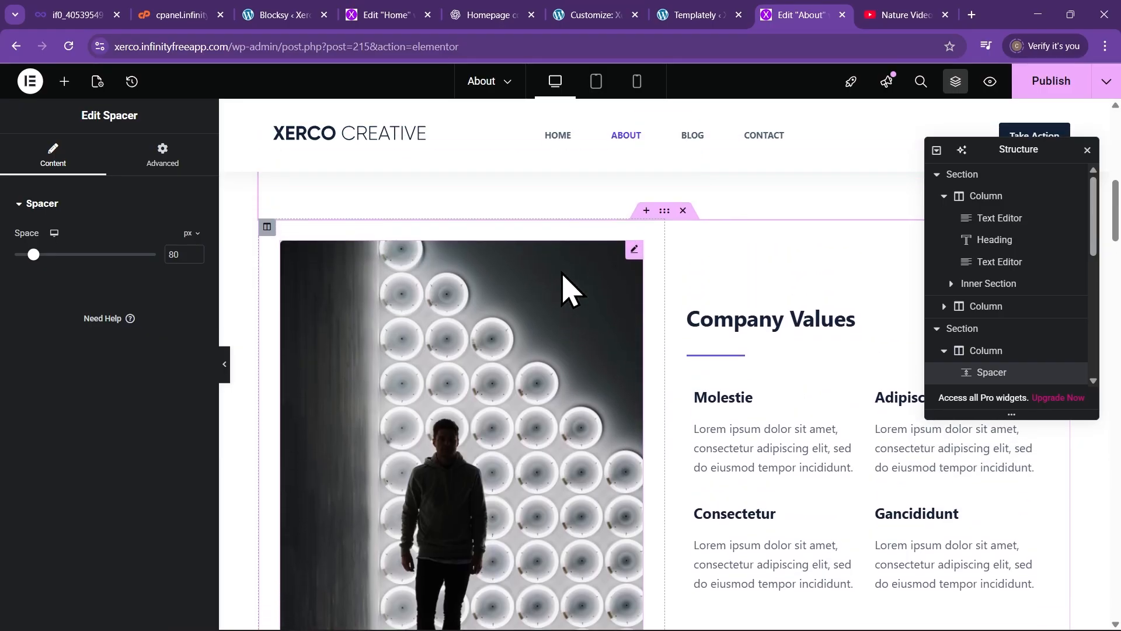
{"action": "scroll", "coordinate": [350, 350], "scroll_direction": "down", "scroll_amount": 2}
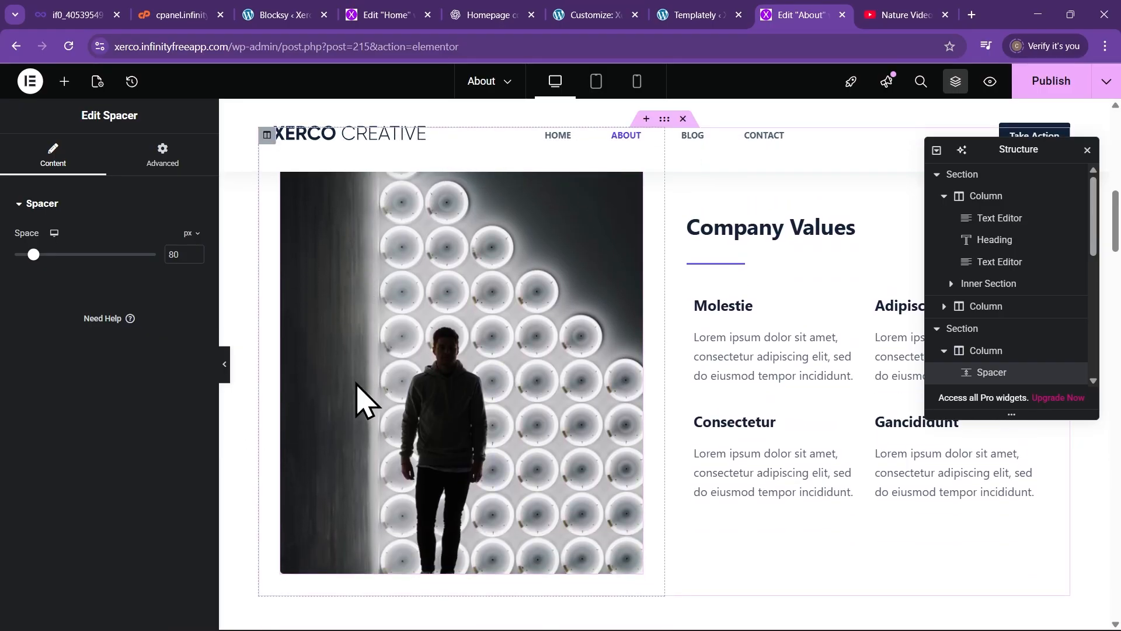
{"action": "scroll", "coordinate": [461, 406], "scroll_direction": "up", "scroll_amount": 1}
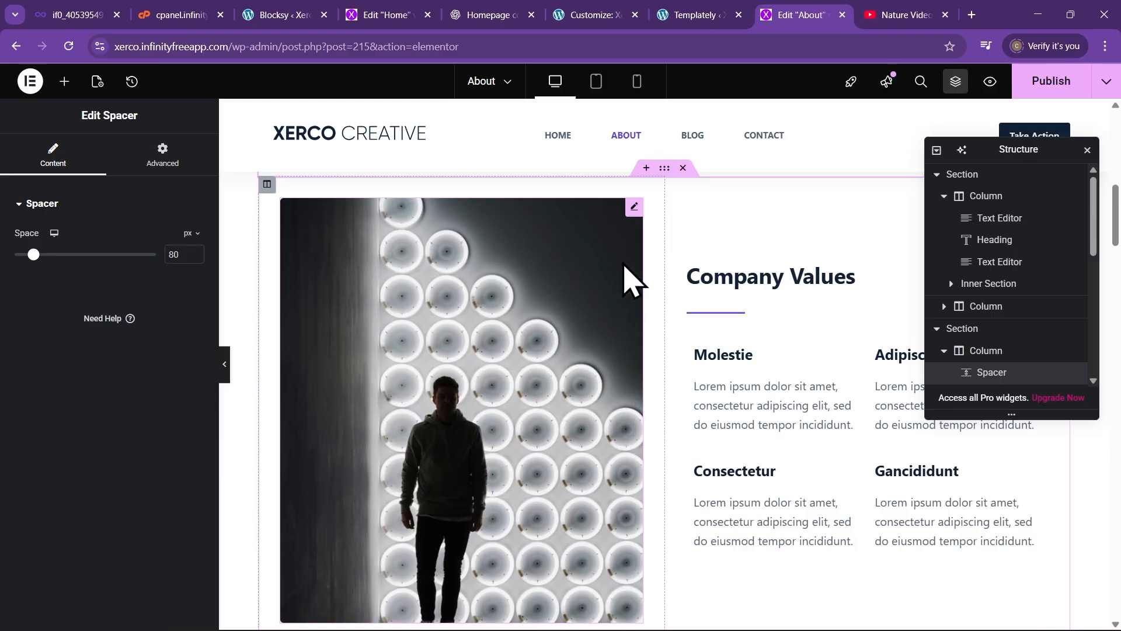
Open the Company Values image and expand its Hover Interactions, toggling them off and back on
{"action": "left_click", "coordinate": [634, 207]}
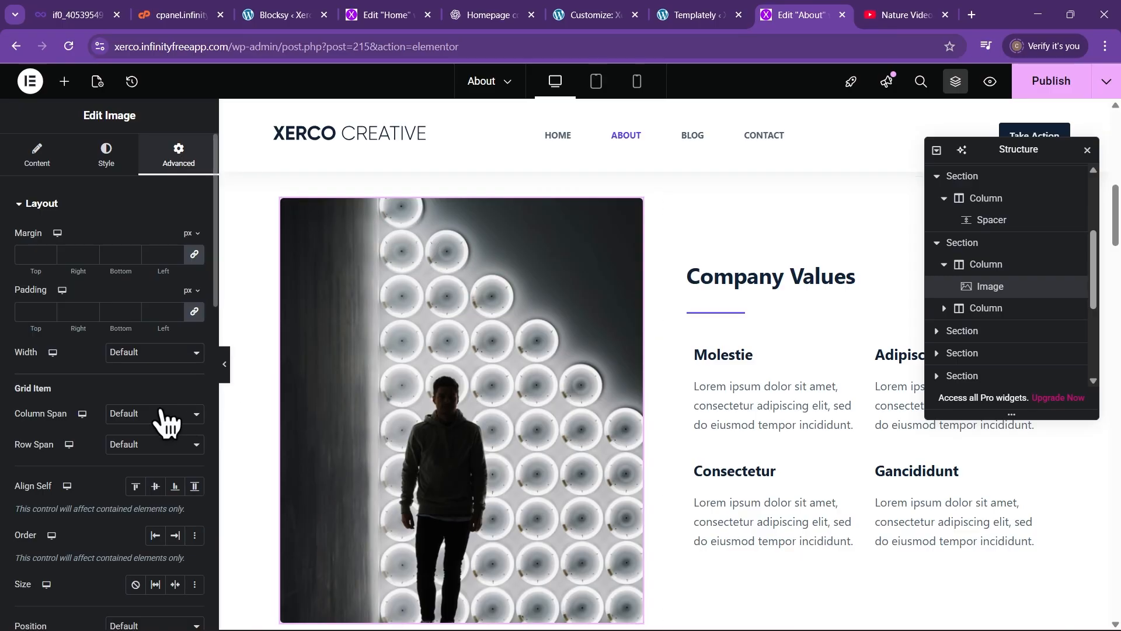
{"action": "scroll", "coordinate": [163, 420], "scroll_direction": "down", "scroll_amount": 10}
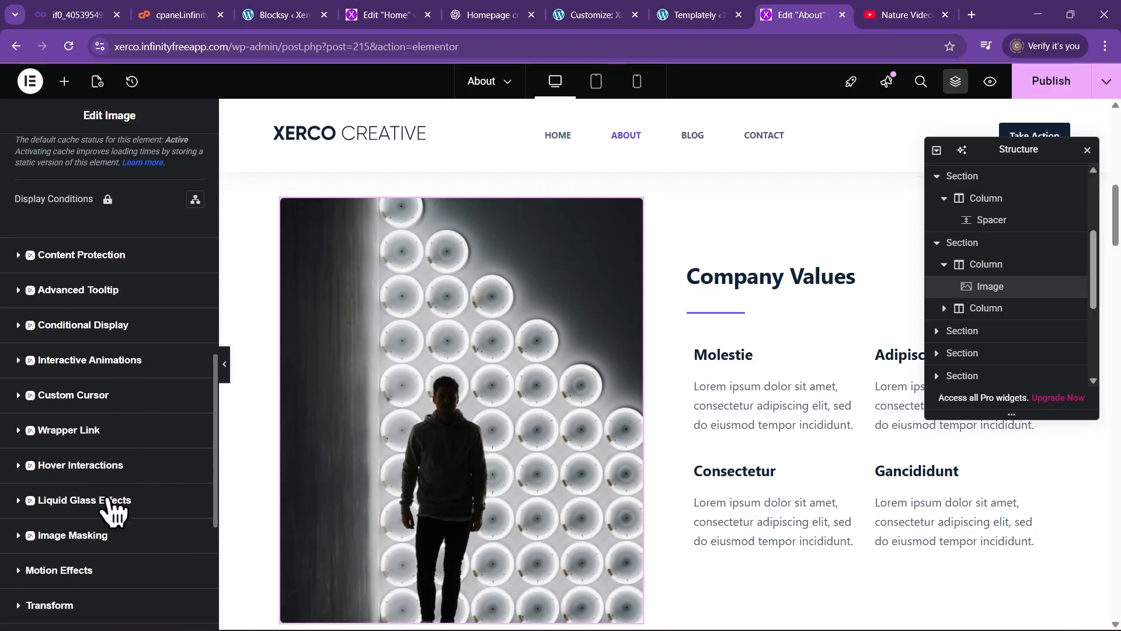
{"action": "scroll", "coordinate": [93, 520], "scroll_direction": "down", "scroll_amount": 2}
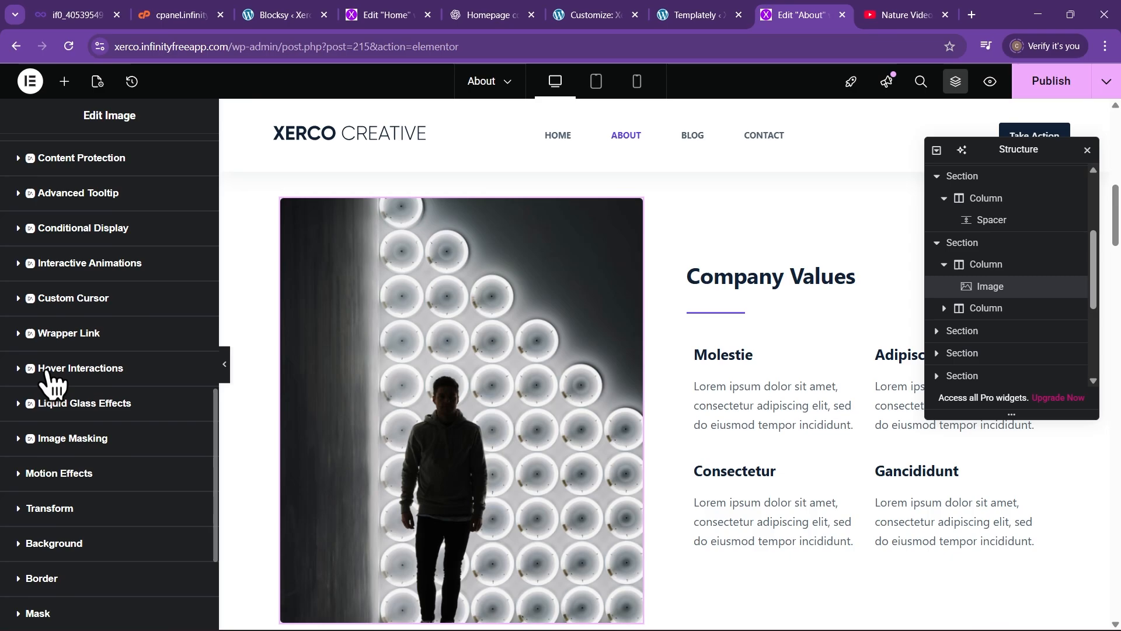
{"action": "left_click", "coordinate": [76, 369]}
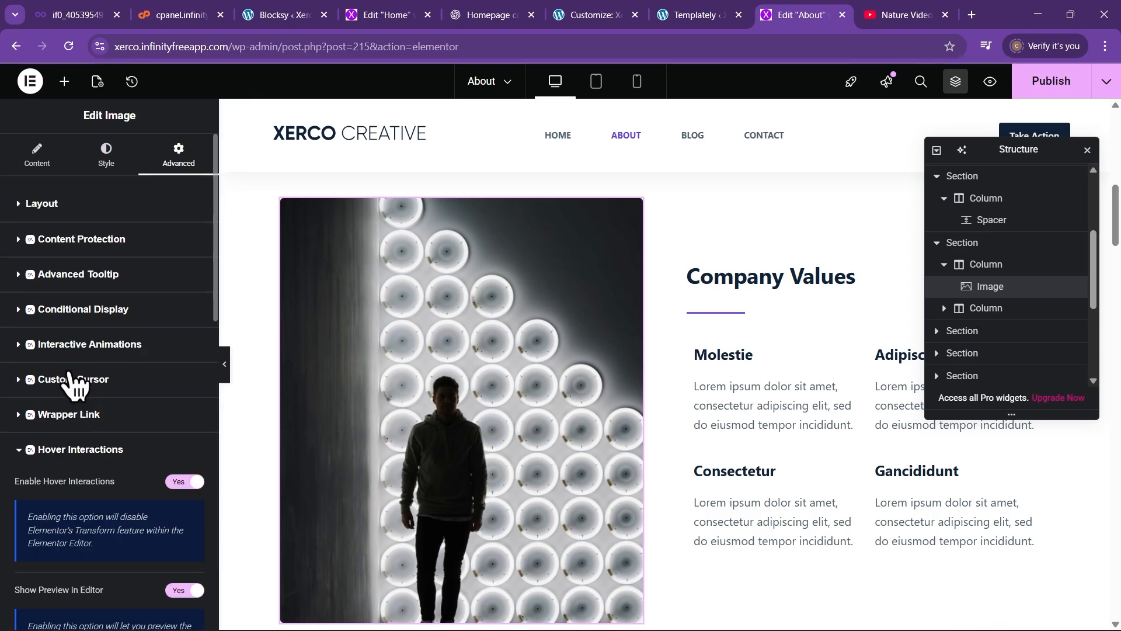
{"action": "scroll", "coordinate": [112, 403], "scroll_direction": "down", "scroll_amount": 2}
{"action": "left_click", "coordinate": [178, 386]}
{"action": "left_click", "coordinate": [178, 385]}
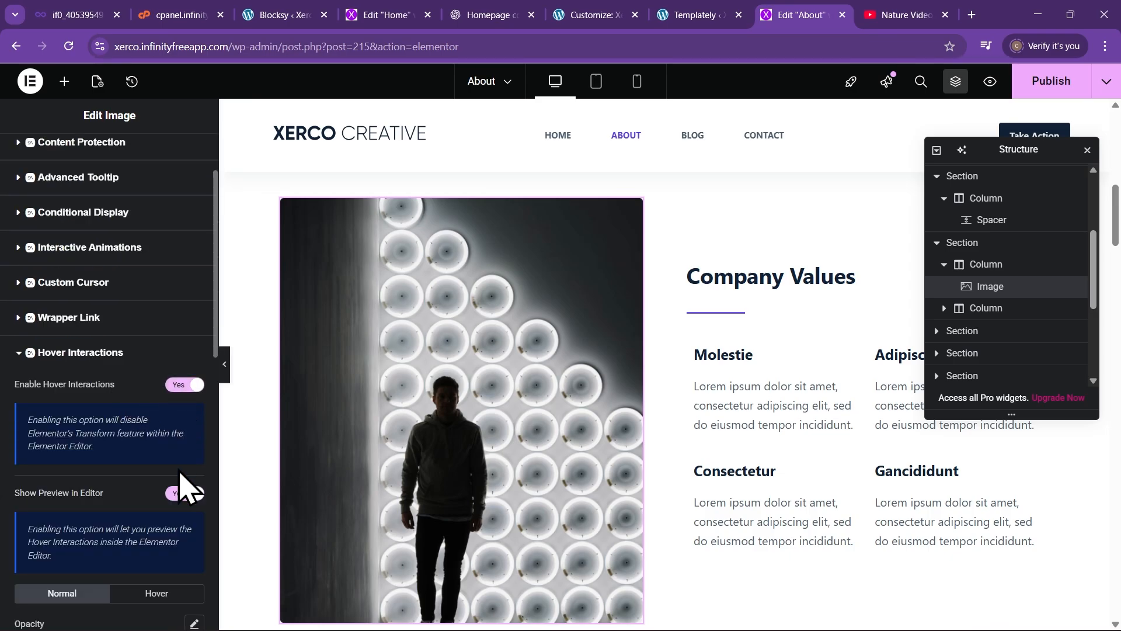
View the image's 5 px top and left hover offsets, then preview the page panel-free
{"action": "scroll", "coordinate": [169, 498], "scroll_direction": "down", "scroll_amount": 5}
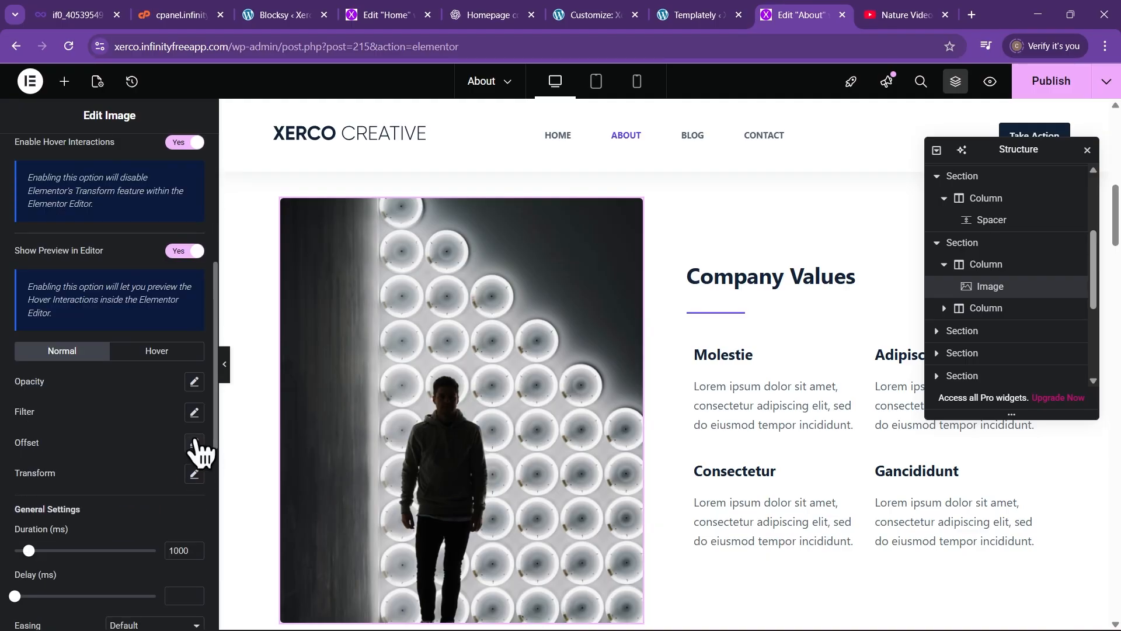
{"action": "left_click", "coordinate": [195, 444]}
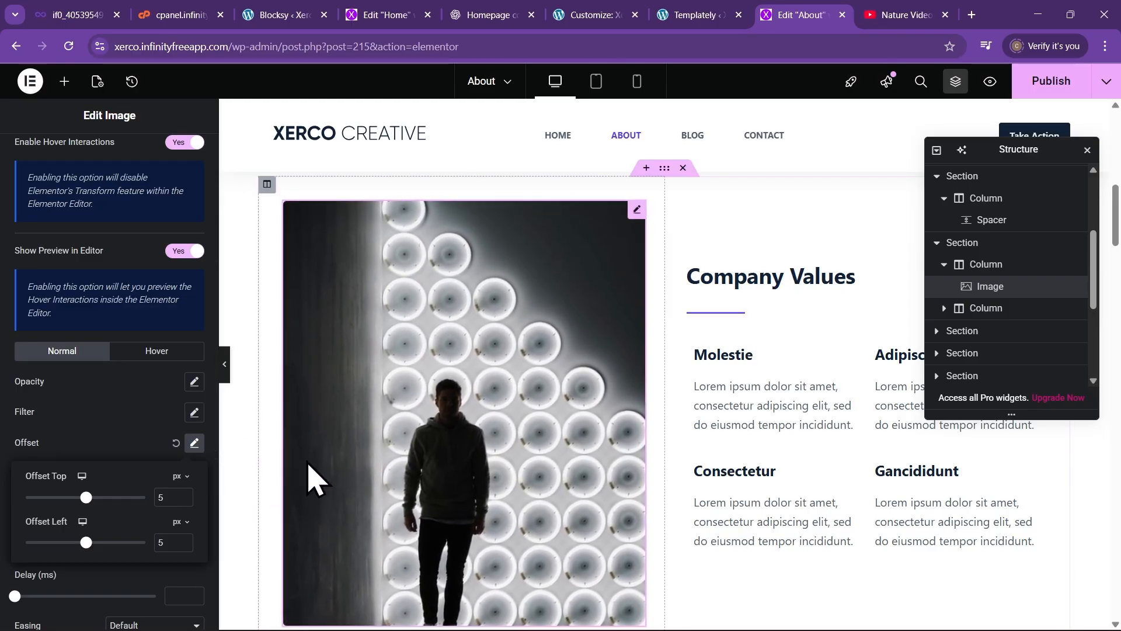
{"action": "left_click", "coordinate": [225, 364]}
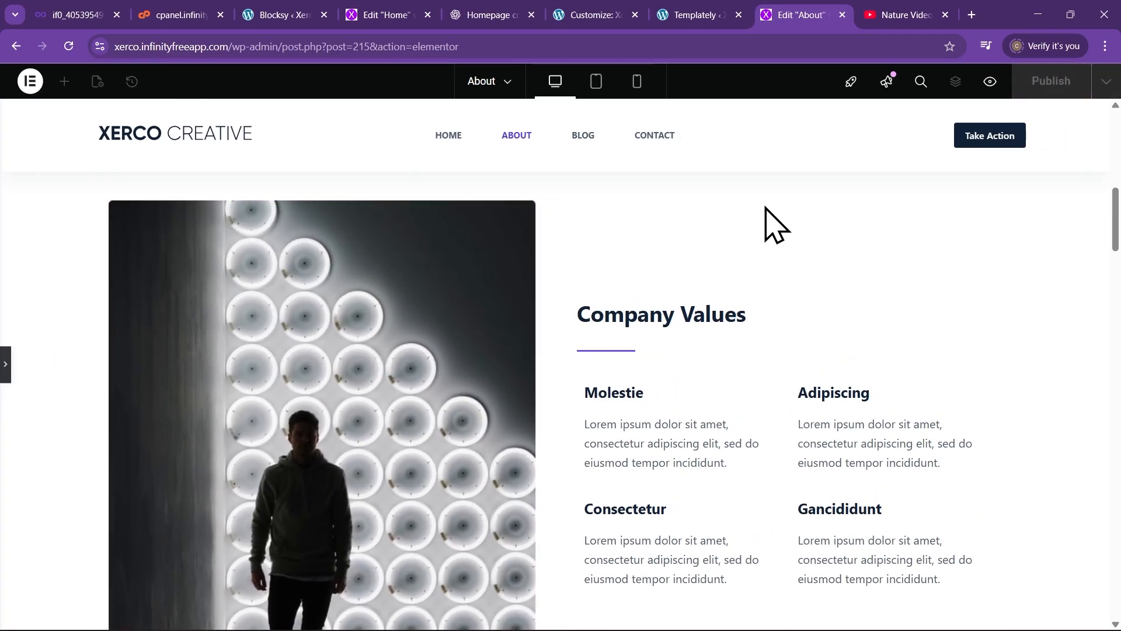
{"action": "scroll", "coordinate": [514, 309], "scroll_direction": "up", "scroll_amount": 3}
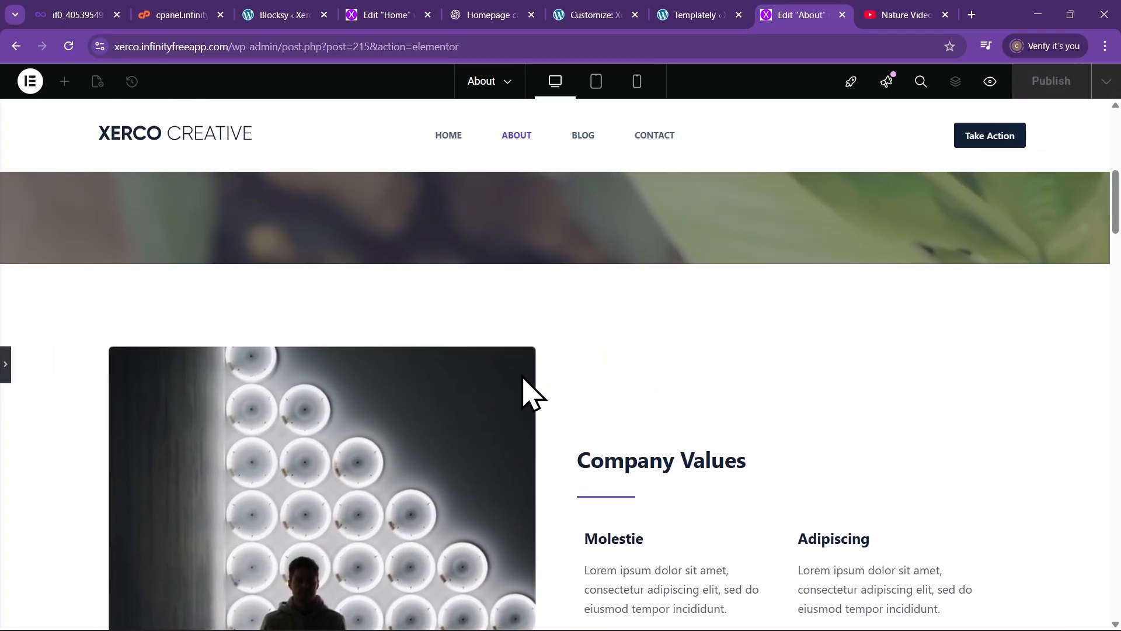
{"action": "scroll", "coordinate": [524, 379], "scroll_direction": "down", "scroll_amount": 3}
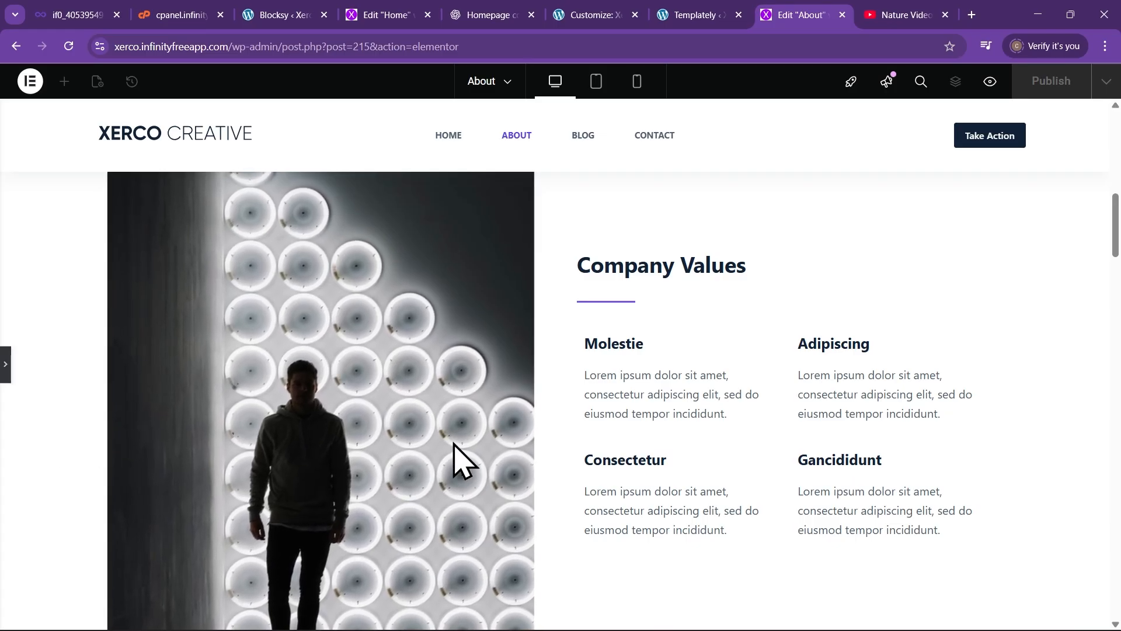
{"action": "scroll", "coordinate": [330, 461], "scroll_direction": "up", "scroll_amount": 2}
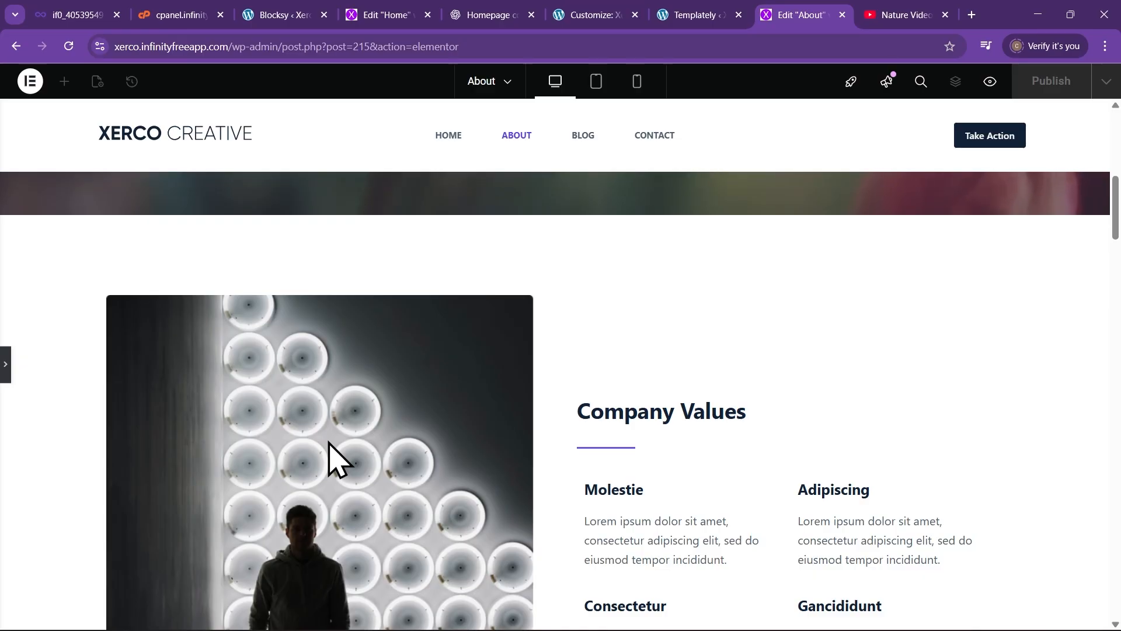
{"action": "scroll", "coordinate": [409, 449], "scroll_direction": "up", "scroll_amount": 1}
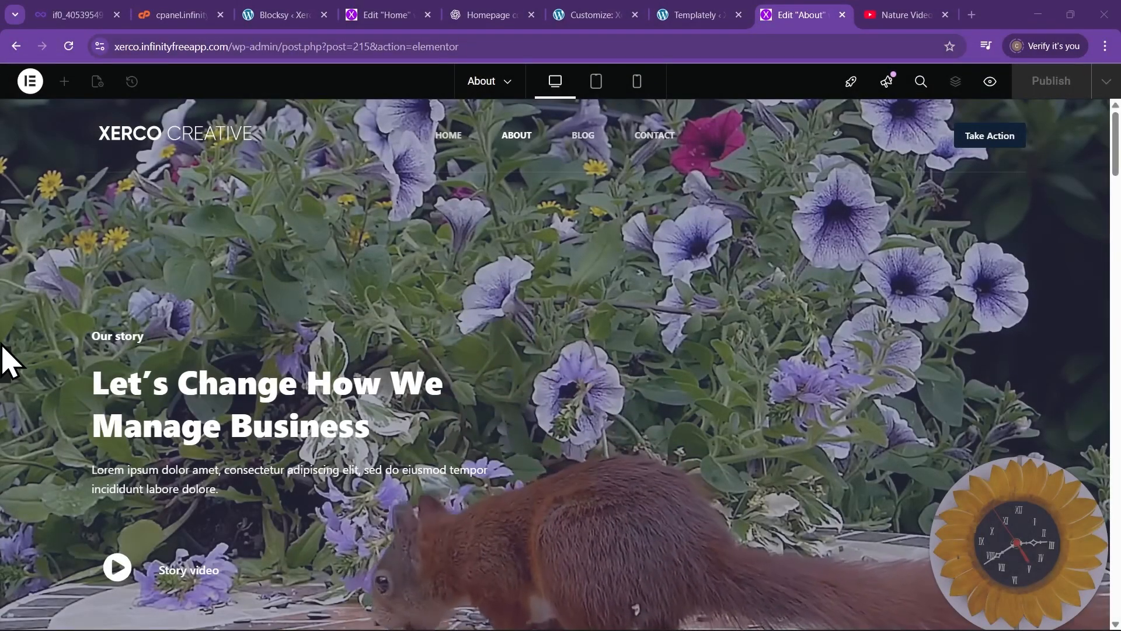
Add an empty container above the Justo Laoreet section
{"action": "left_click", "coordinate": [3, 368]}
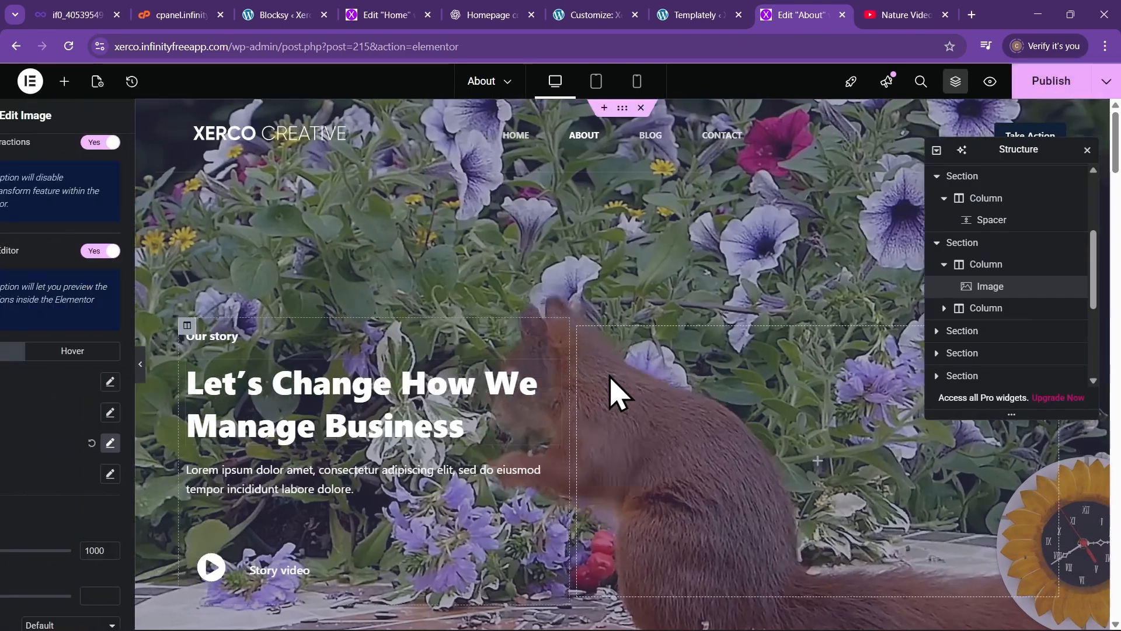
{"action": "scroll", "coordinate": [560, 377], "scroll_direction": "down", "scroll_amount": 8}
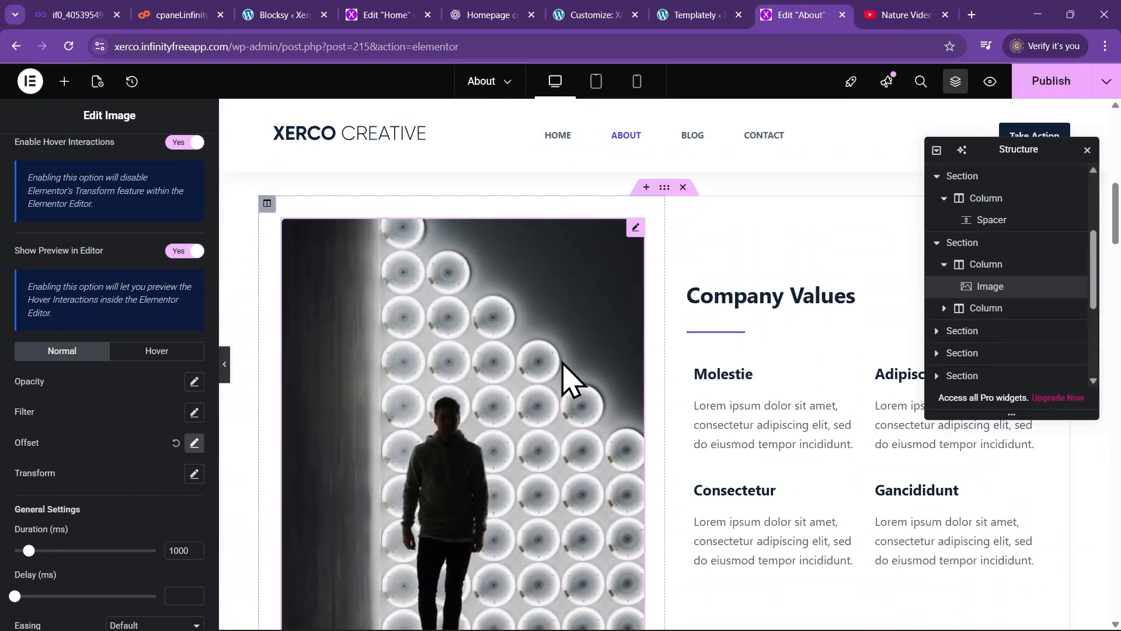
{"action": "scroll", "coordinate": [839, 475], "scroll_direction": "down", "scroll_amount": 7}
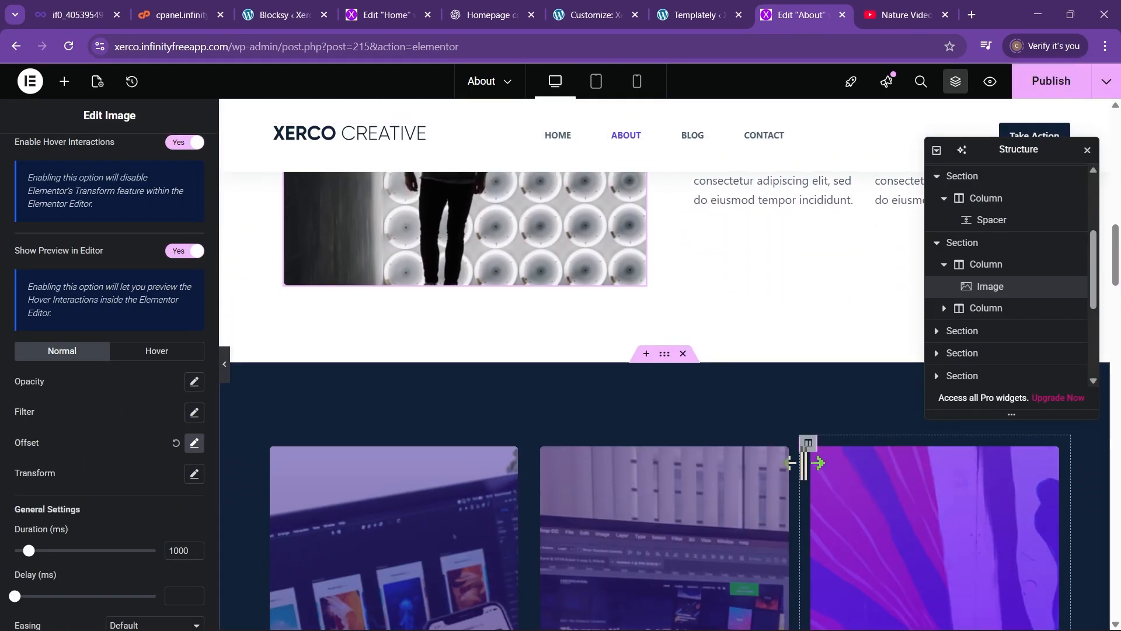
{"action": "scroll", "coordinate": [376, 395], "scroll_direction": "down", "scroll_amount": 2}
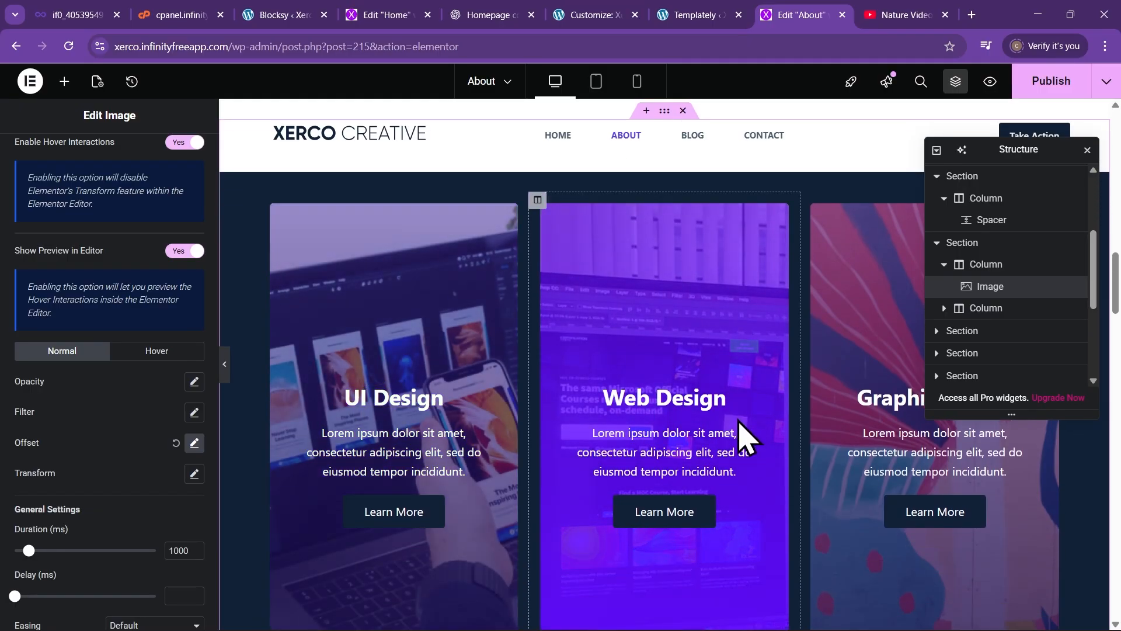
{"action": "scroll", "coordinate": [656, 493], "scroll_direction": "down", "scroll_amount": 5}
{"action": "scroll", "coordinate": [616, 508], "scroll_direction": "down", "scroll_amount": 4}
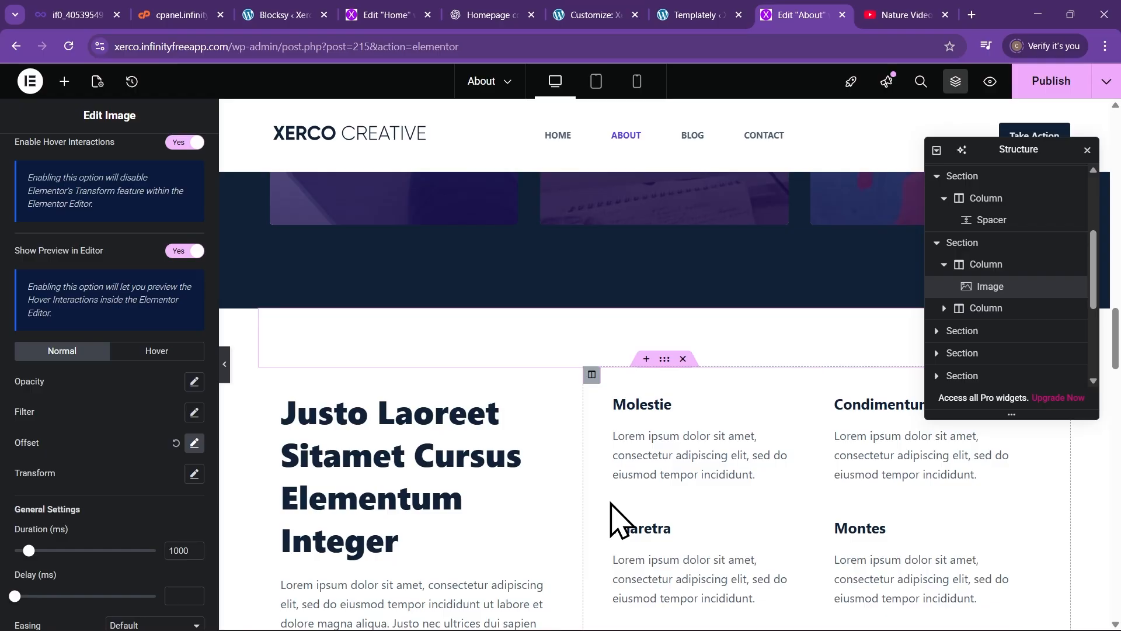
{"action": "scroll", "coordinate": [618, 520], "scroll_direction": "up", "scroll_amount": 2}
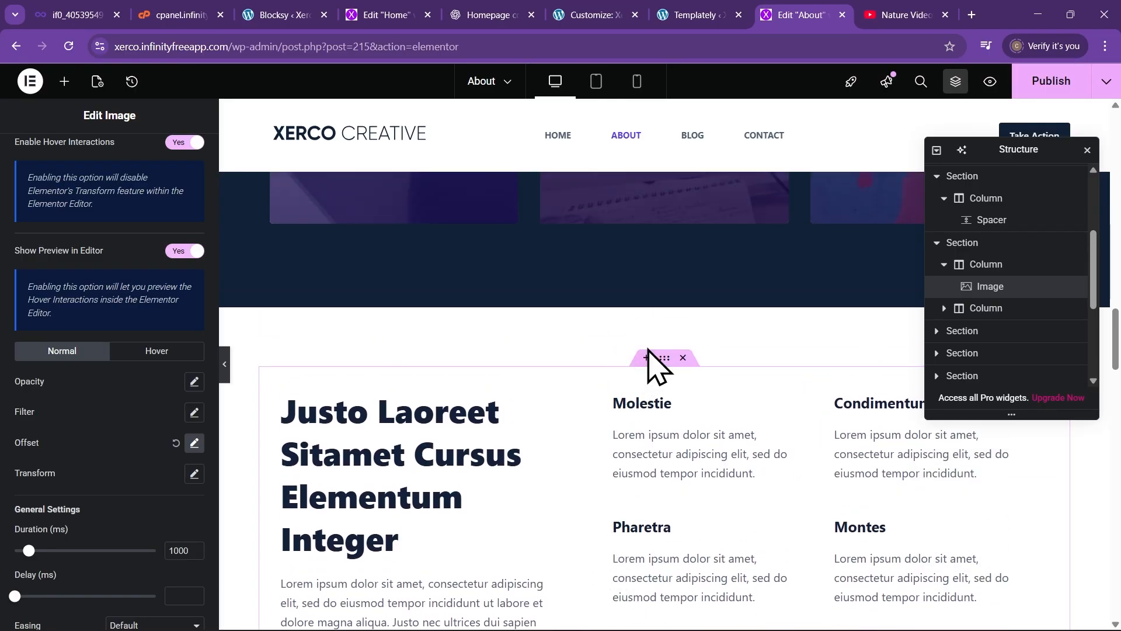
{"action": "left_click", "coordinate": [644, 306]}
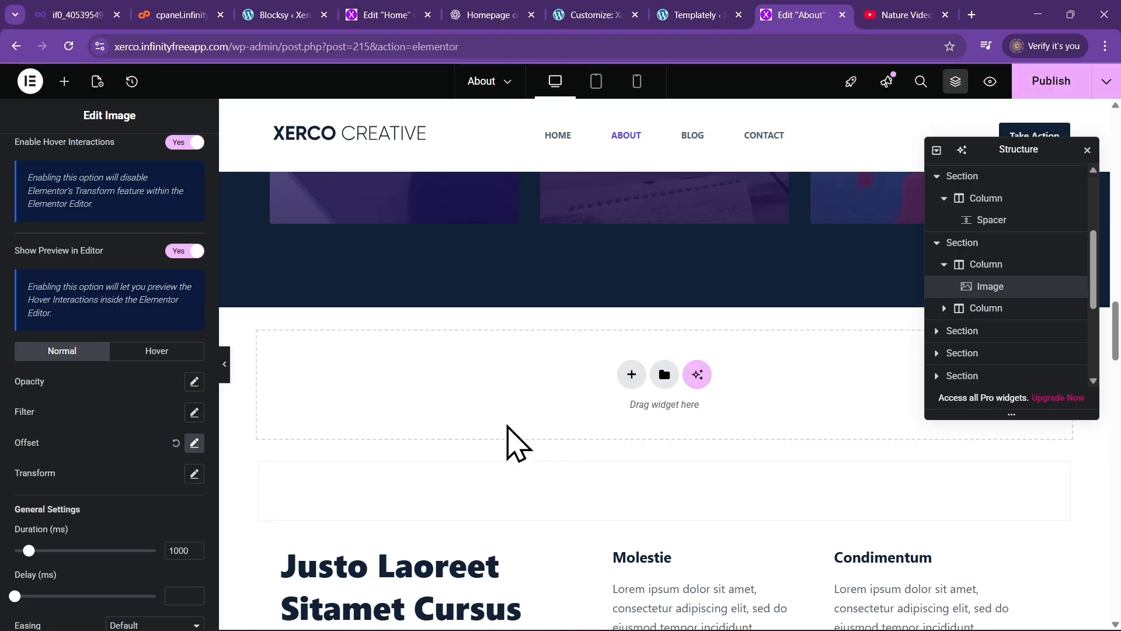
Publish the About page changes and return to the YouTube tab
{"action": "scroll", "coordinate": [526, 432], "scroll_direction": "up", "scroll_amount": 2}
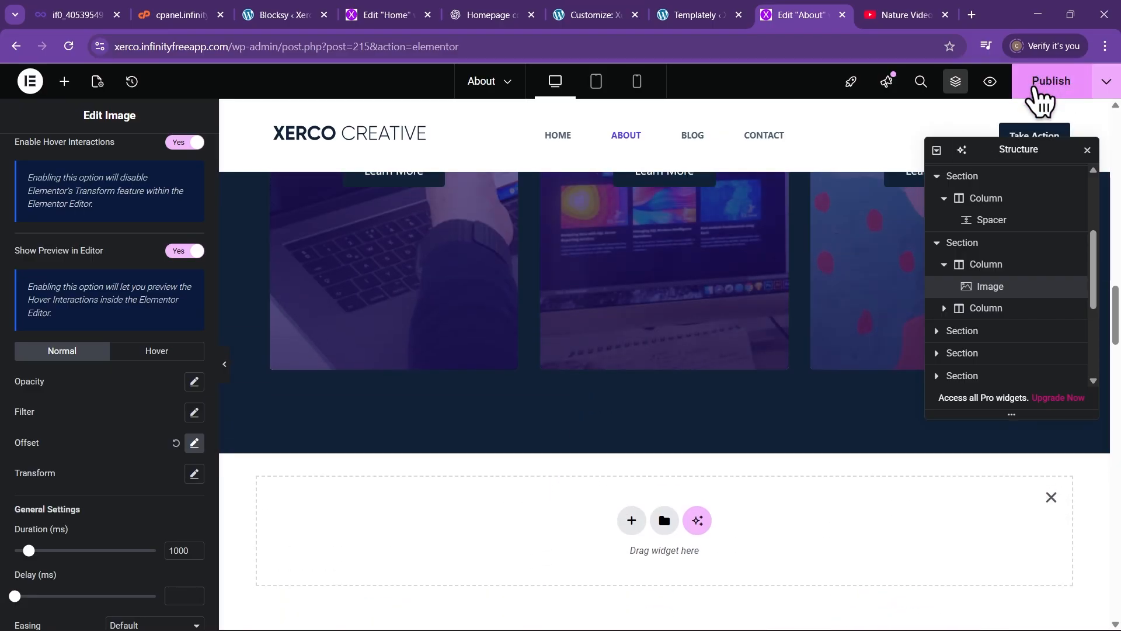
{"action": "left_click", "coordinate": [1042, 89]}
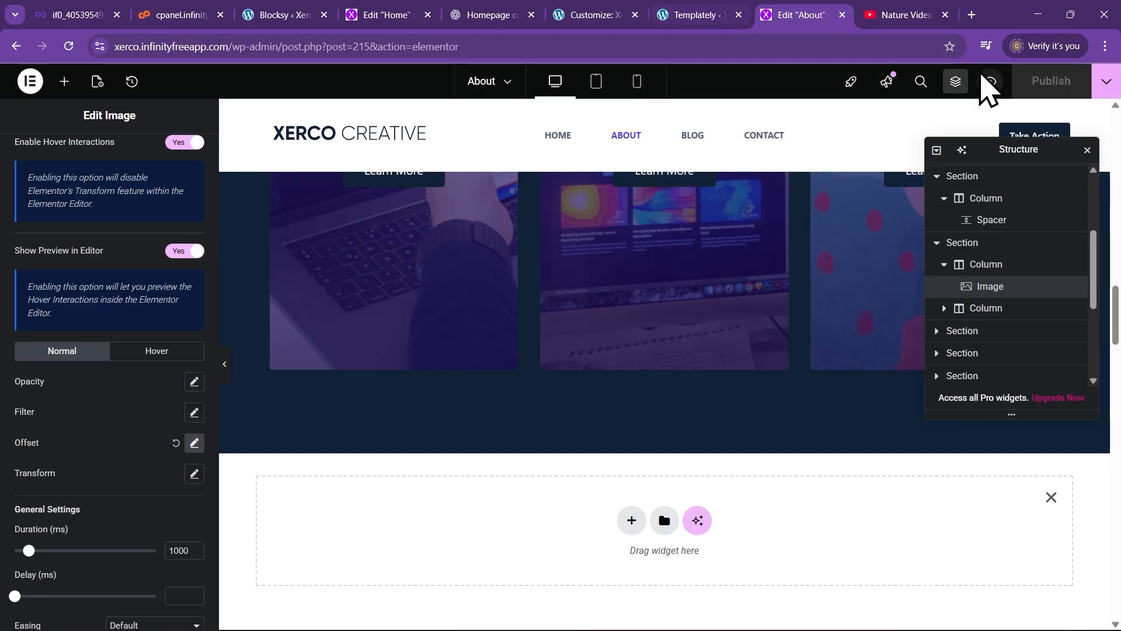
{"action": "left_click", "coordinate": [876, 14]}
Replace the YouTube video in the last tab with the live Xerco site's Contact page
{"action": "left_click", "coordinate": [453, 45]}
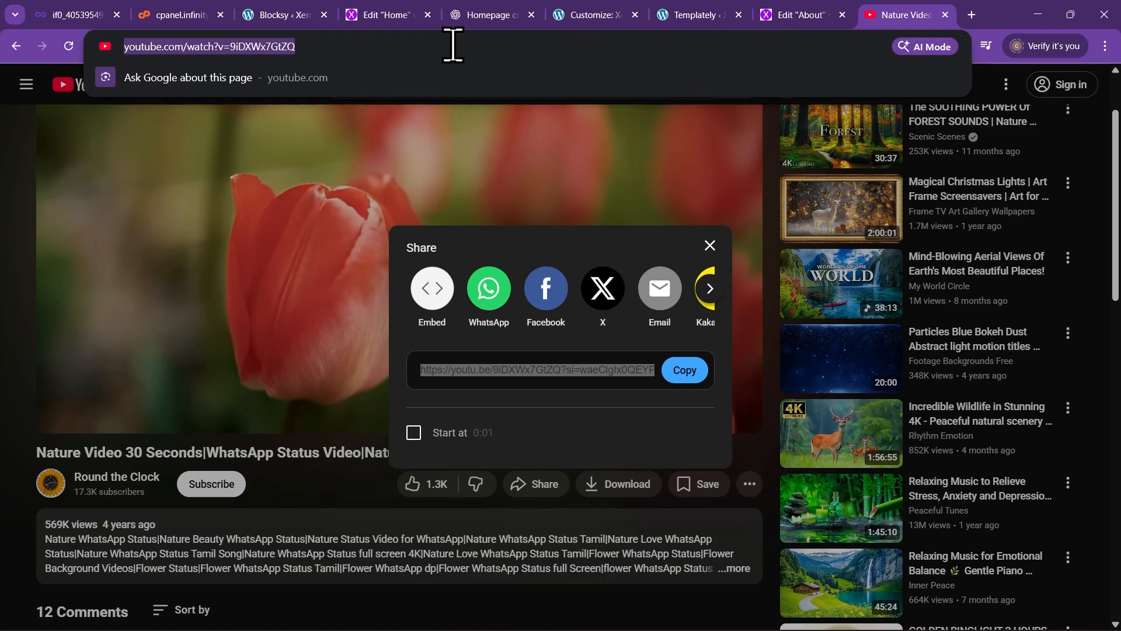
{"action": "type", "text": "xer"}
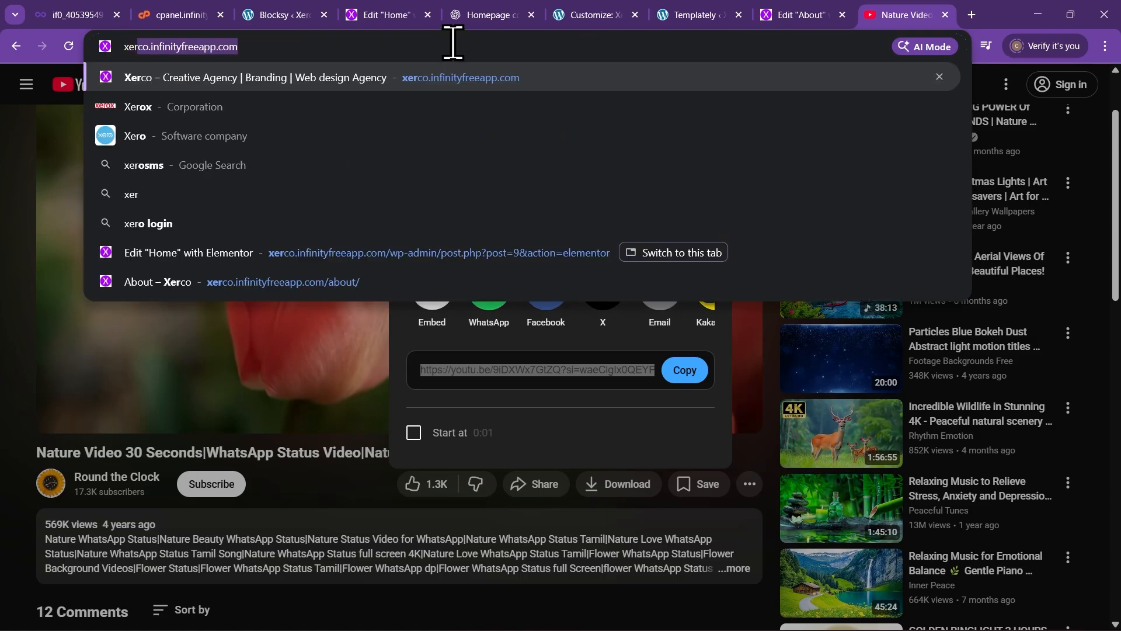
{"action": "key", "text": "Return"}
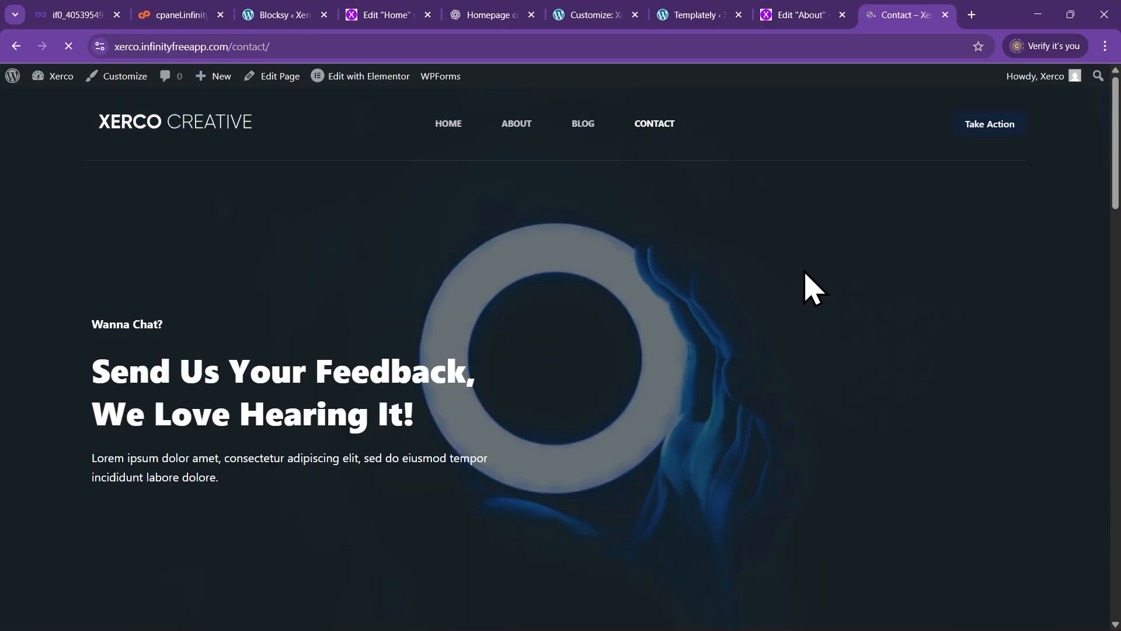
{"action": "scroll", "coordinate": [812, 286], "scroll_direction": "down", "scroll_amount": 10}
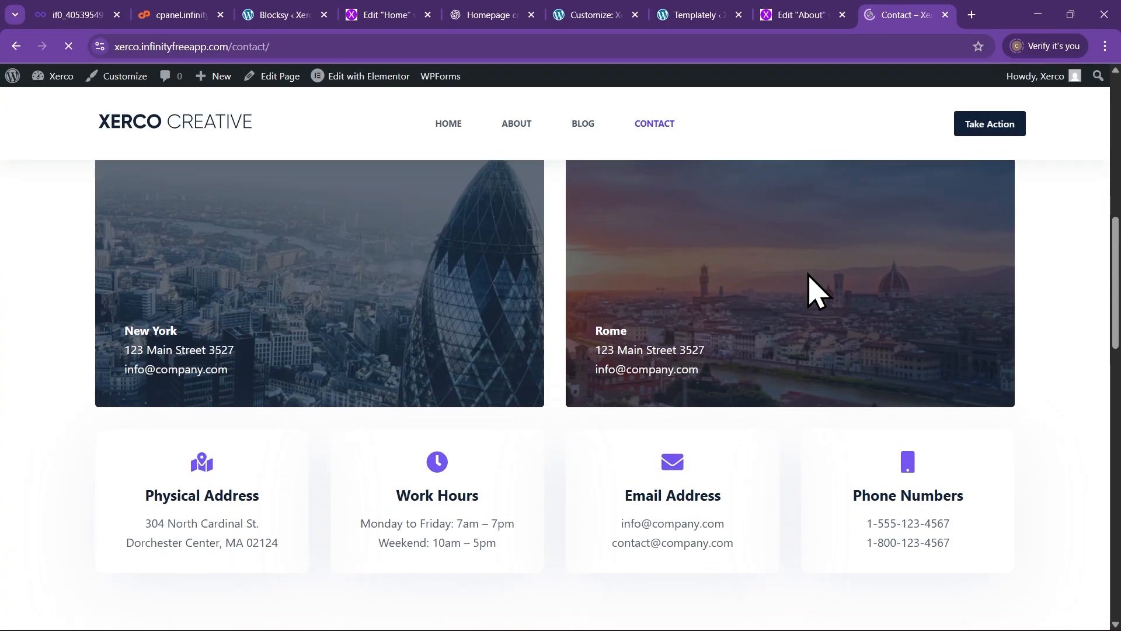
{"action": "scroll", "coordinate": [816, 289], "scroll_direction": "down", "scroll_amount": 10}
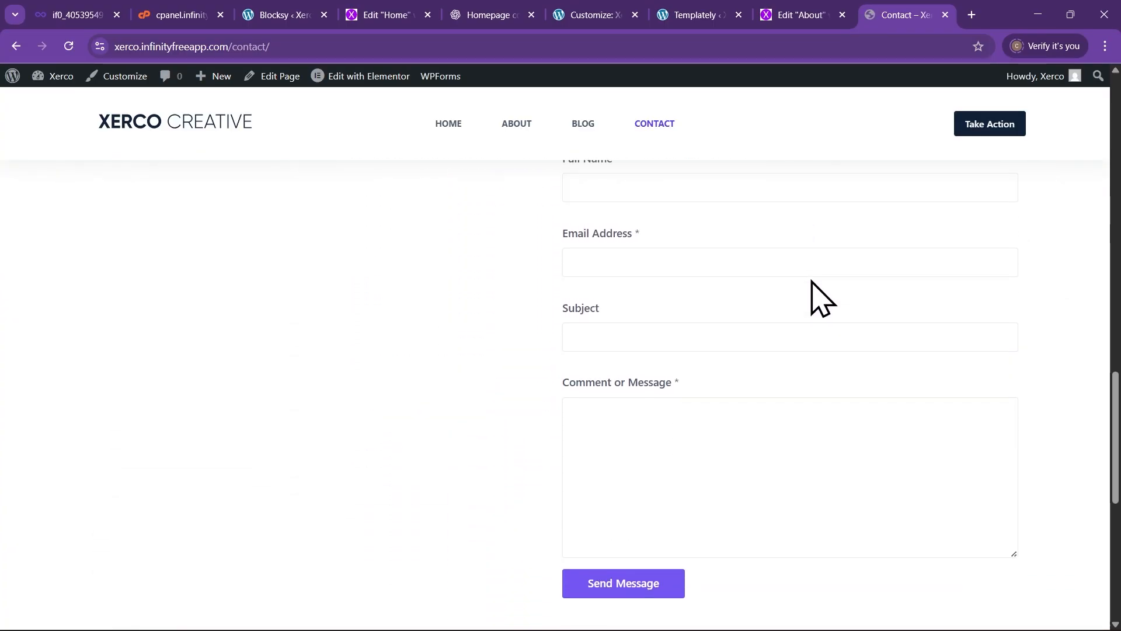
{"action": "scroll", "coordinate": [815, 292], "scroll_direction": "up", "scroll_amount": 14}
{"action": "scroll", "coordinate": [821, 301], "scroll_direction": "down", "scroll_amount": 5}
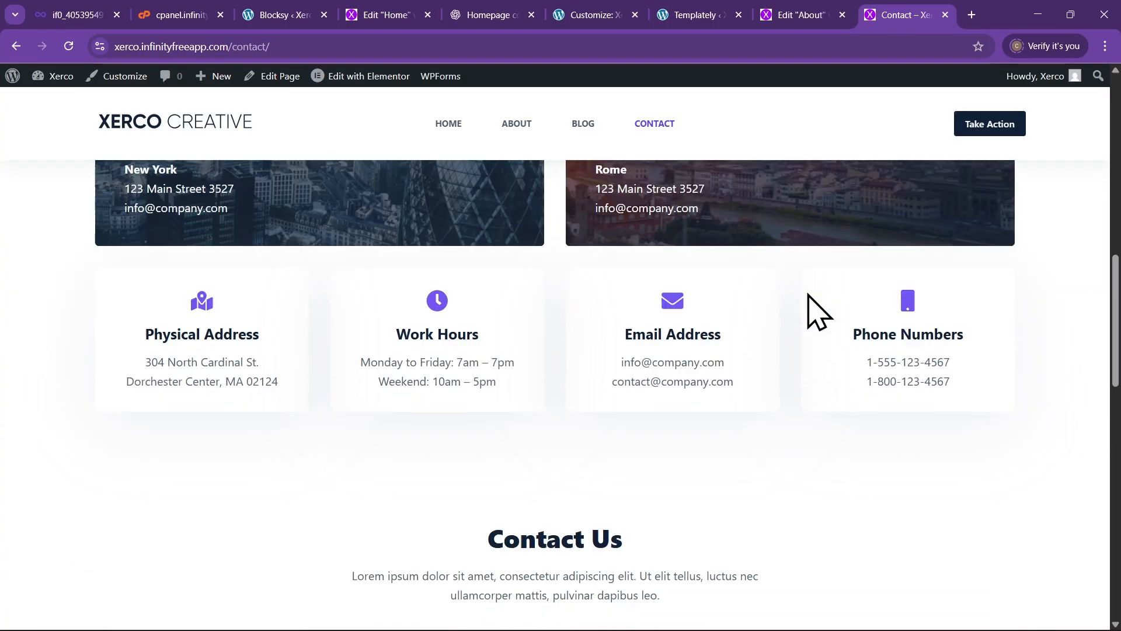
{"action": "scroll", "coordinate": [814, 309], "scroll_direction": "down", "scroll_amount": 10}
{"action": "scroll", "coordinate": [814, 293], "scroll_direction": "up", "scroll_amount": 5}
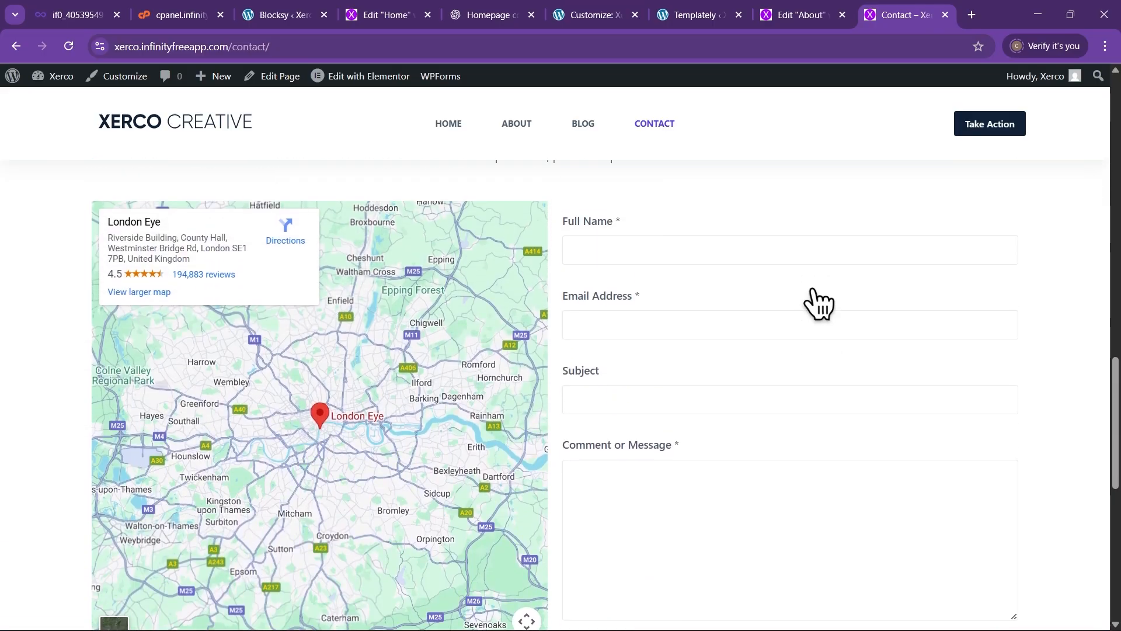
{"action": "scroll", "coordinate": [818, 303], "scroll_direction": "up", "scroll_amount": 15}
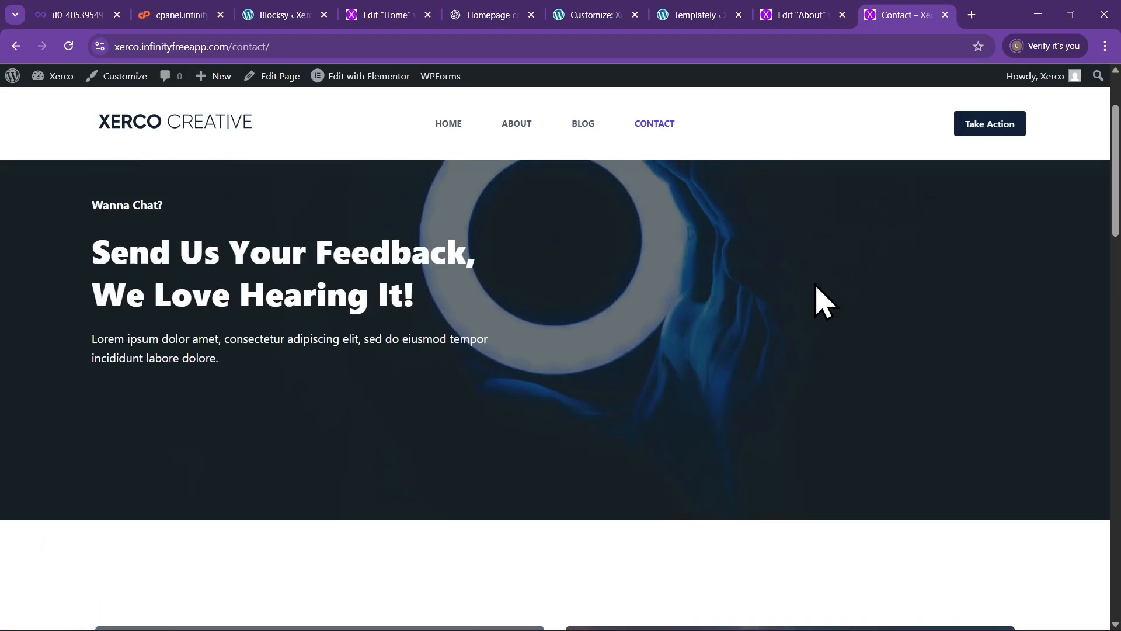
{"action": "scroll", "coordinate": [821, 301], "scroll_direction": "up", "scroll_amount": 2}
{"action": "scroll", "coordinate": [792, 271], "scroll_direction": "down", "scroll_amount": 3}
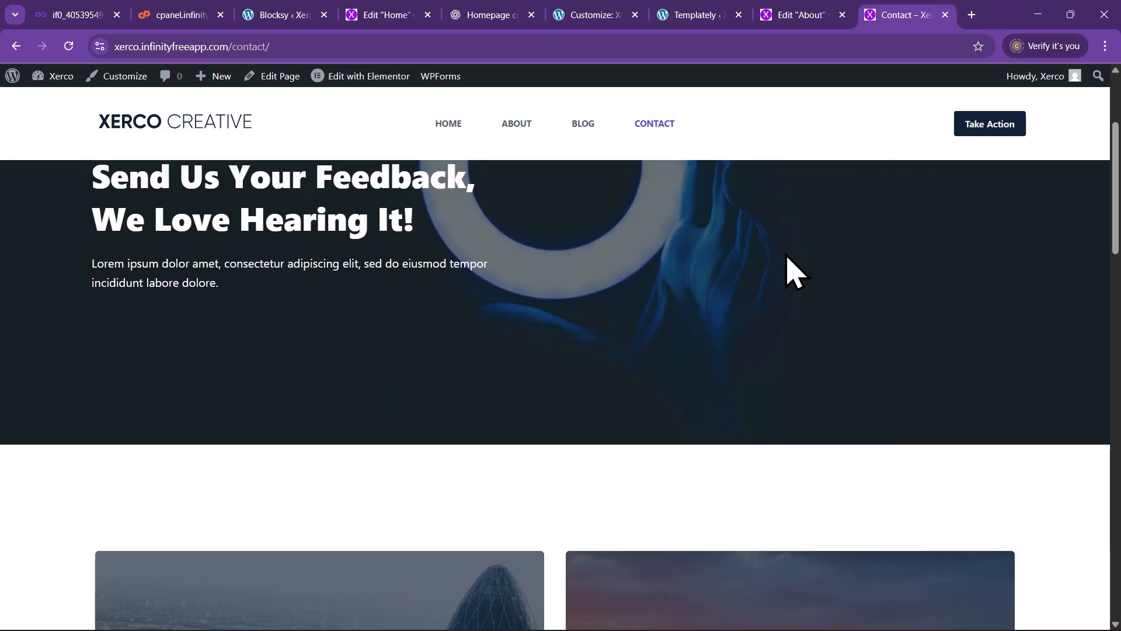
{"action": "mouse_move", "coordinate": [358, 74]}
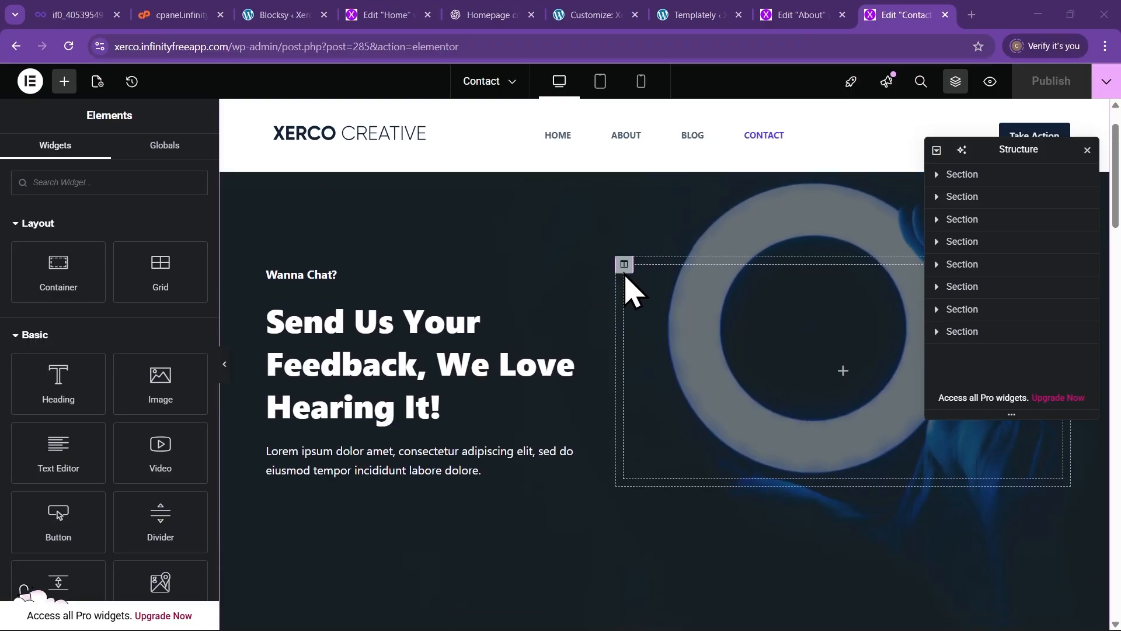
Scroll the Contact page and inspect the Email Address and Physical Address card settings
{"action": "scroll", "coordinate": [560, 311], "scroll_direction": "down", "scroll_amount": 10}
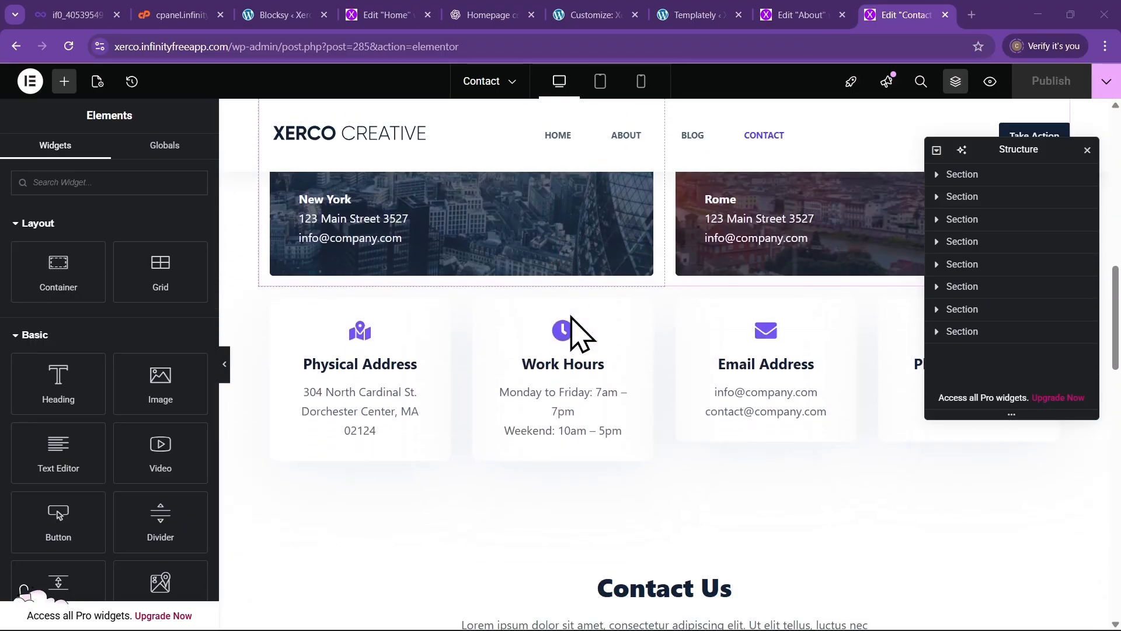
{"action": "scroll", "coordinate": [570, 335], "scroll_direction": "down", "scroll_amount": 1}
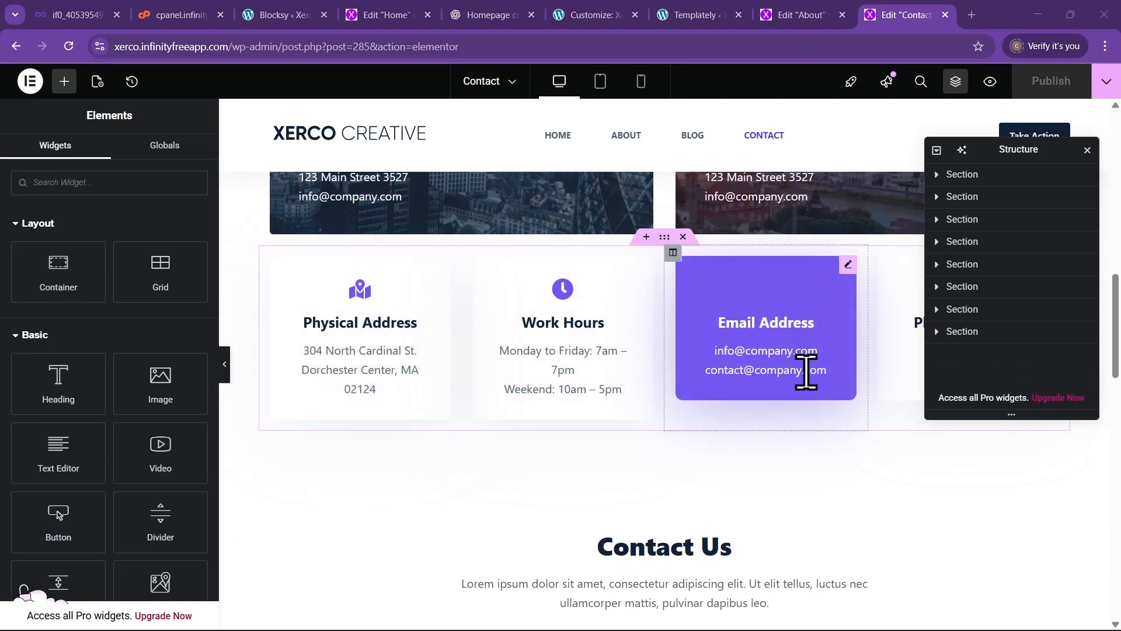
{"action": "left_click", "coordinate": [850, 263]}
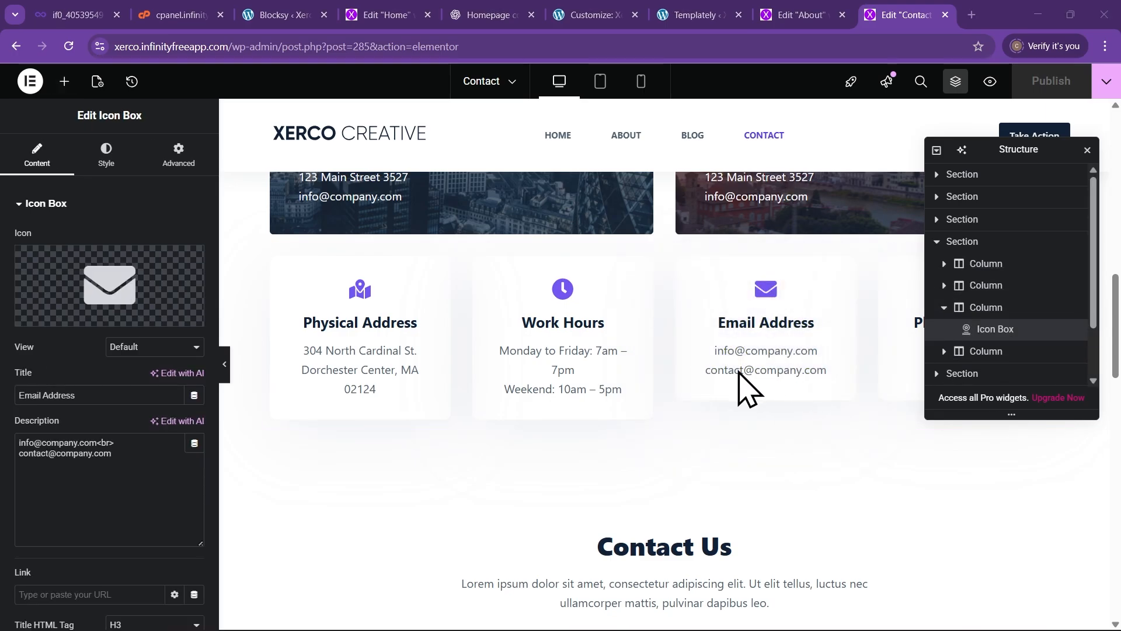
{"action": "scroll", "coordinate": [859, 466], "scroll_direction": "down", "scroll_amount": 1}
{"action": "scroll", "coordinate": [514, 450], "scroll_direction": "up", "scroll_amount": 3}
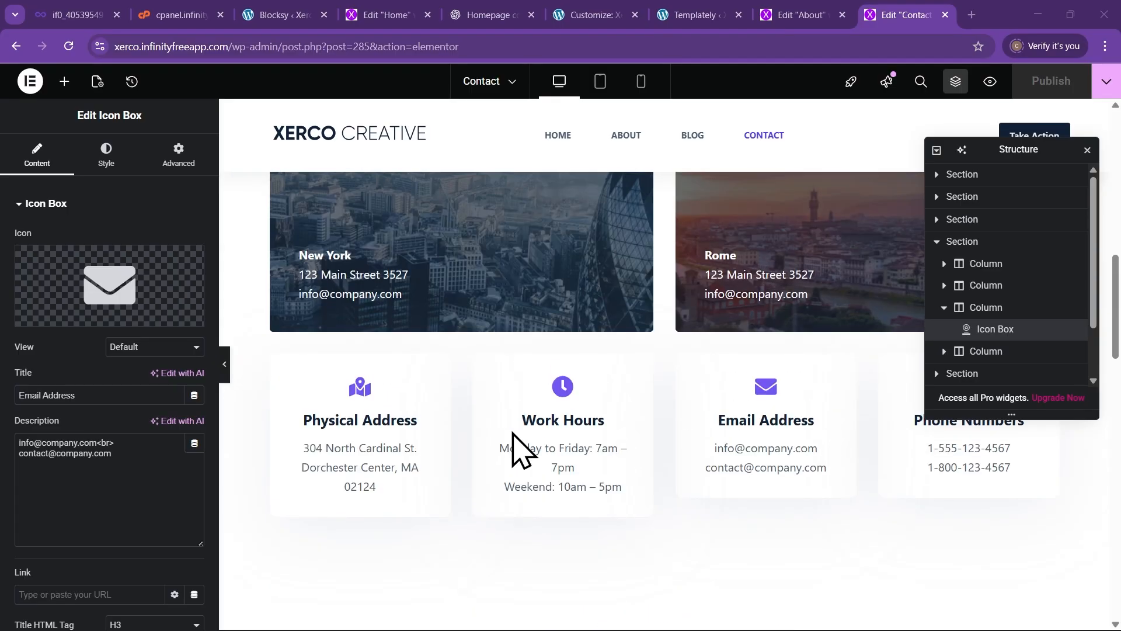
{"action": "left_click", "coordinate": [370, 446]}
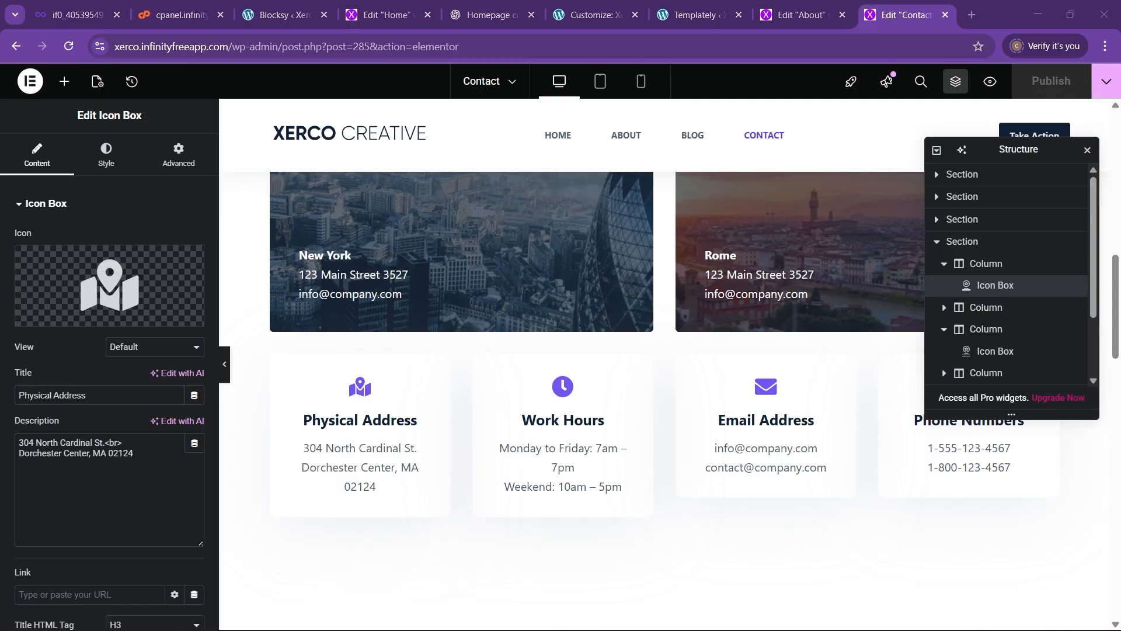
Paste new numbers over both phone numbers in the Phone Numbers card description
{"action": "left_click", "coordinate": [958, 485]}
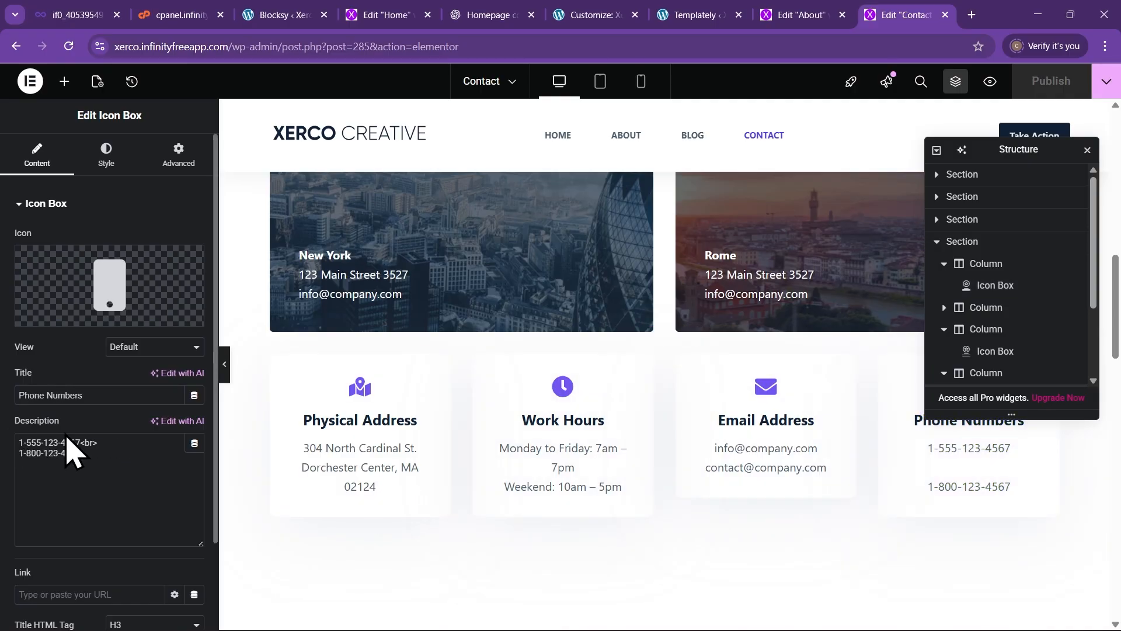
{"action": "left_click_drag", "start_coordinate": [80, 442], "coordinate": [15, 444]}
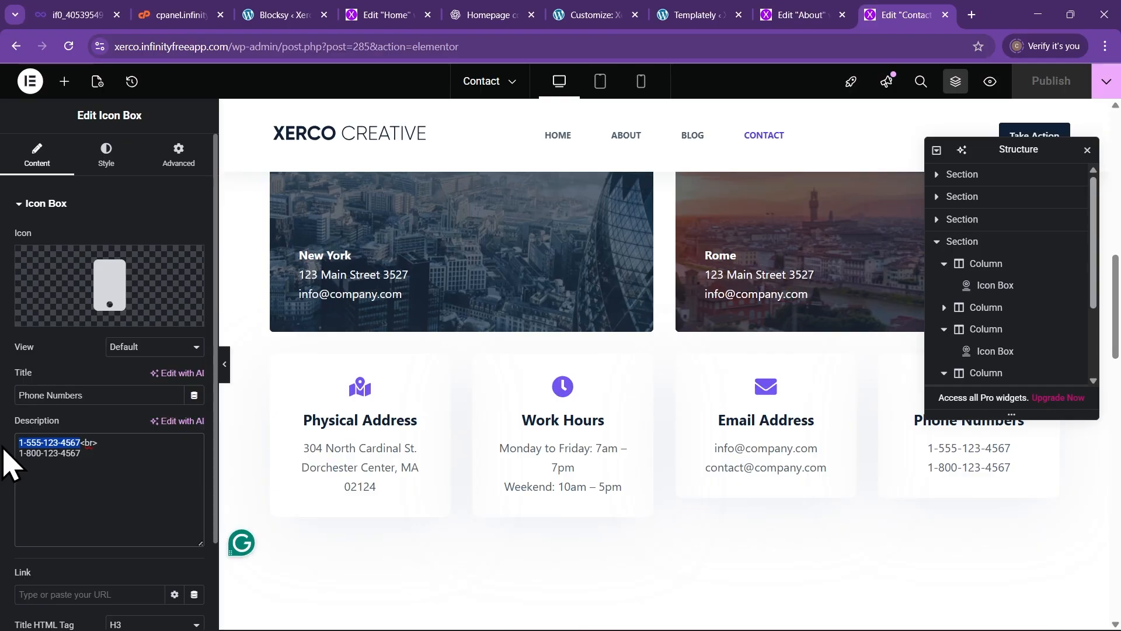
{"action": "key", "text": "ctrl+v"}
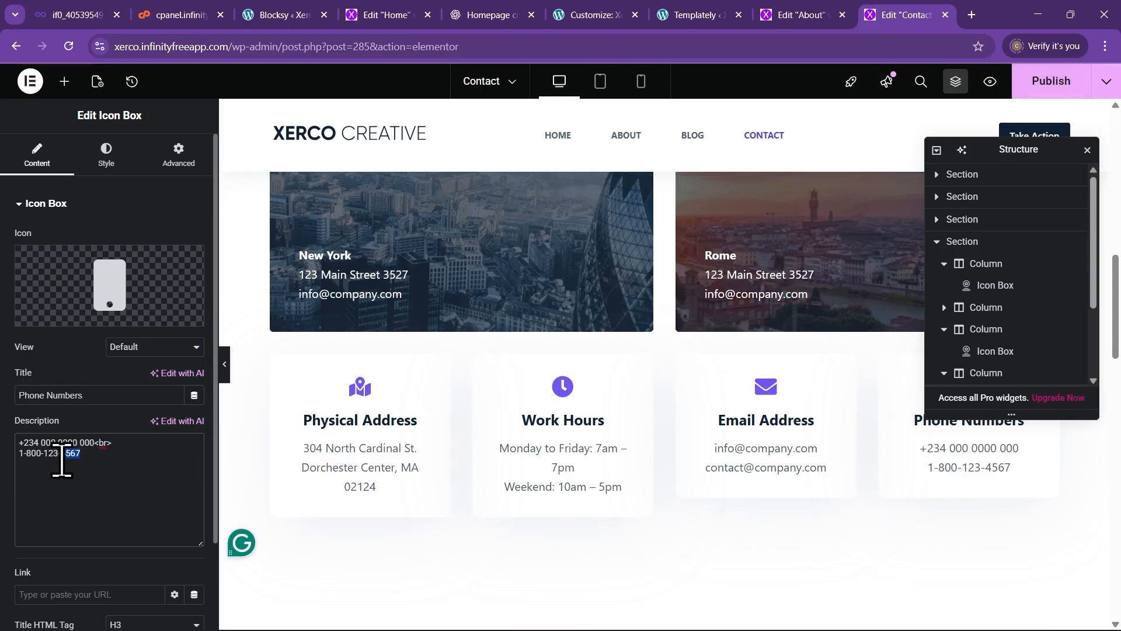
{"action": "key", "text": "ctrl+v"}
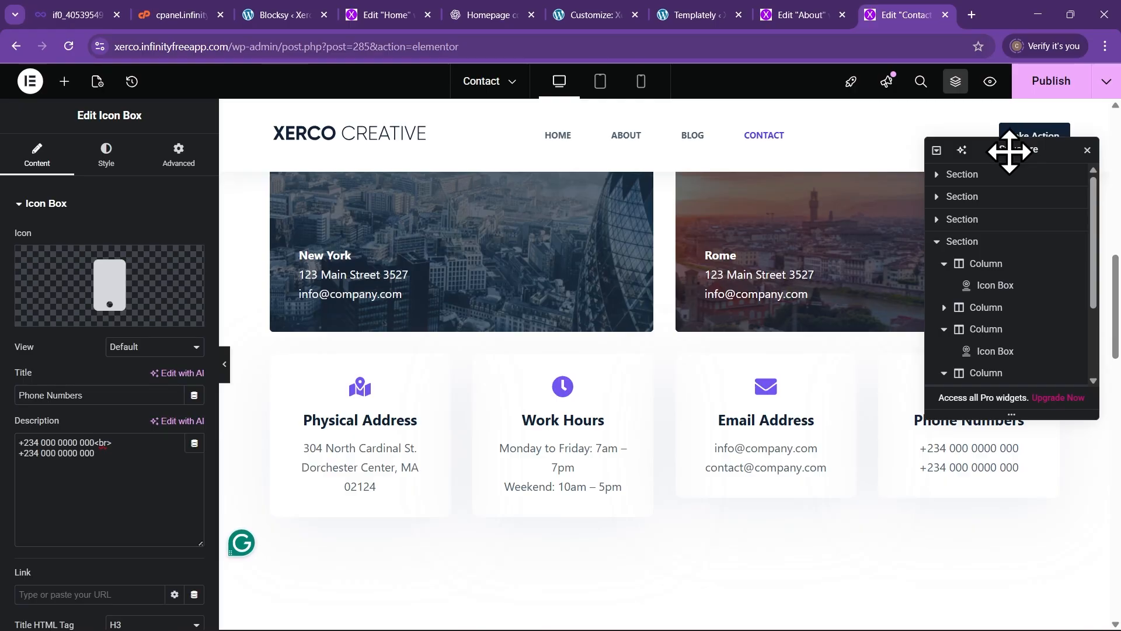
{"action": "left_click_drag", "start_coordinate": [1010, 151], "coordinate": [1022, 115]}
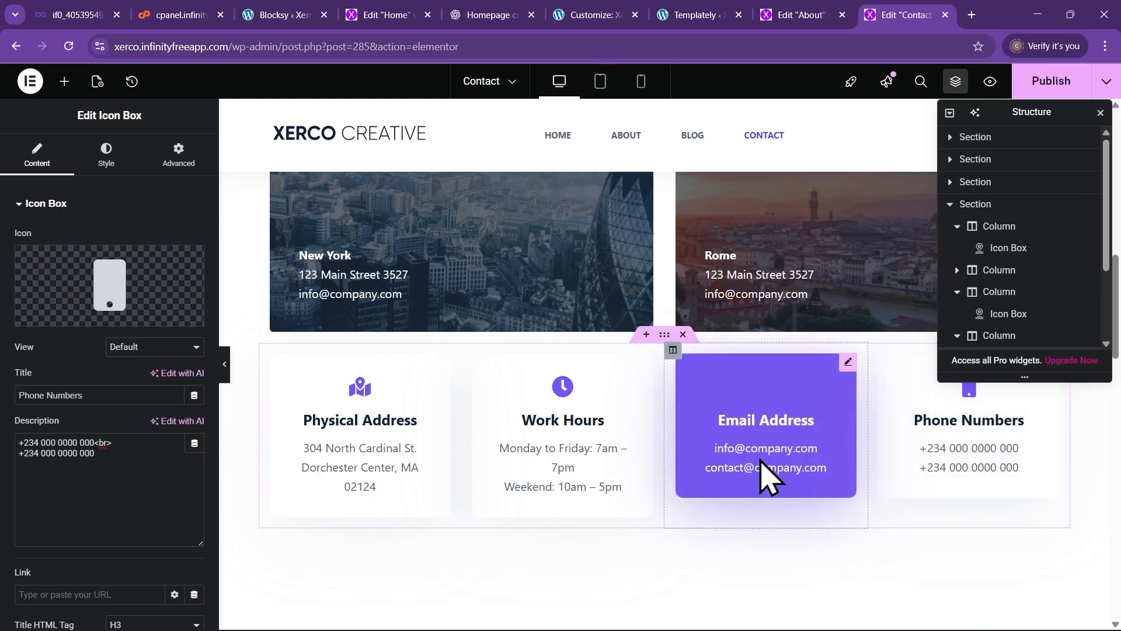
Replace the first e-mail on the Email Address card, then select the Work Hours and Physical Address cards
{"action": "left_click", "coordinate": [783, 450]}
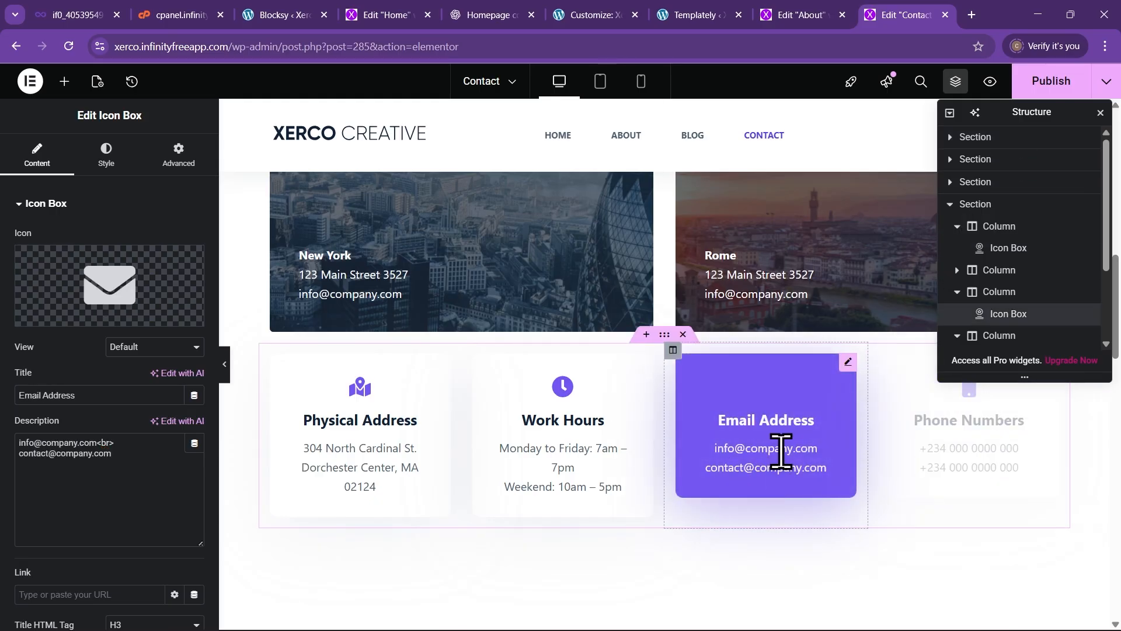
{"action": "double_click", "coordinate": [92, 442]}
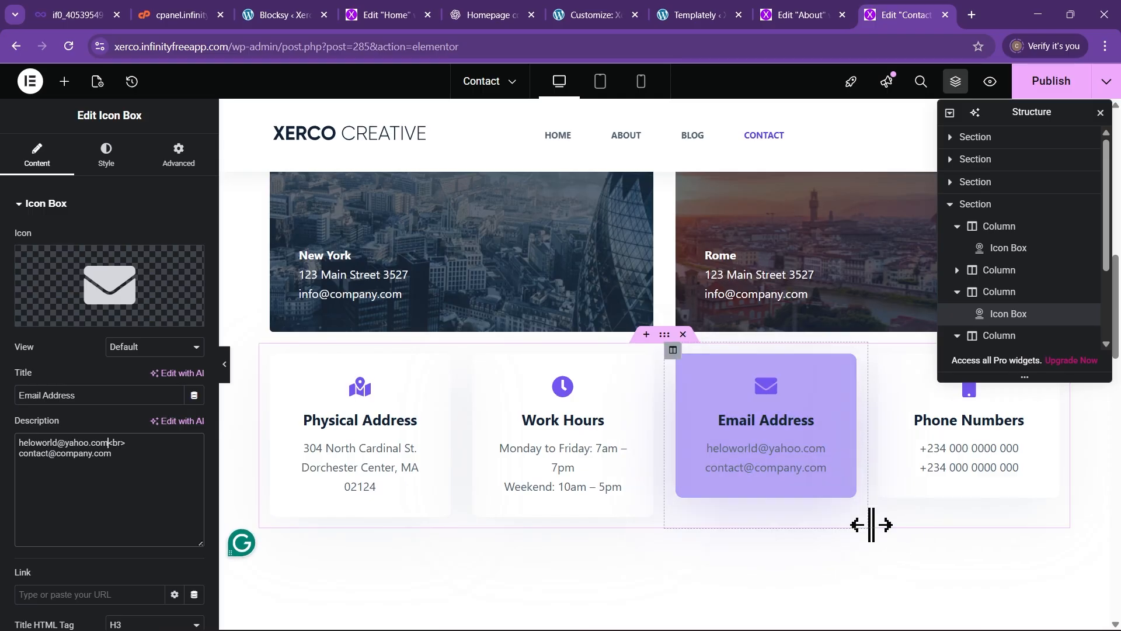
{"action": "left_click", "coordinate": [585, 457]}
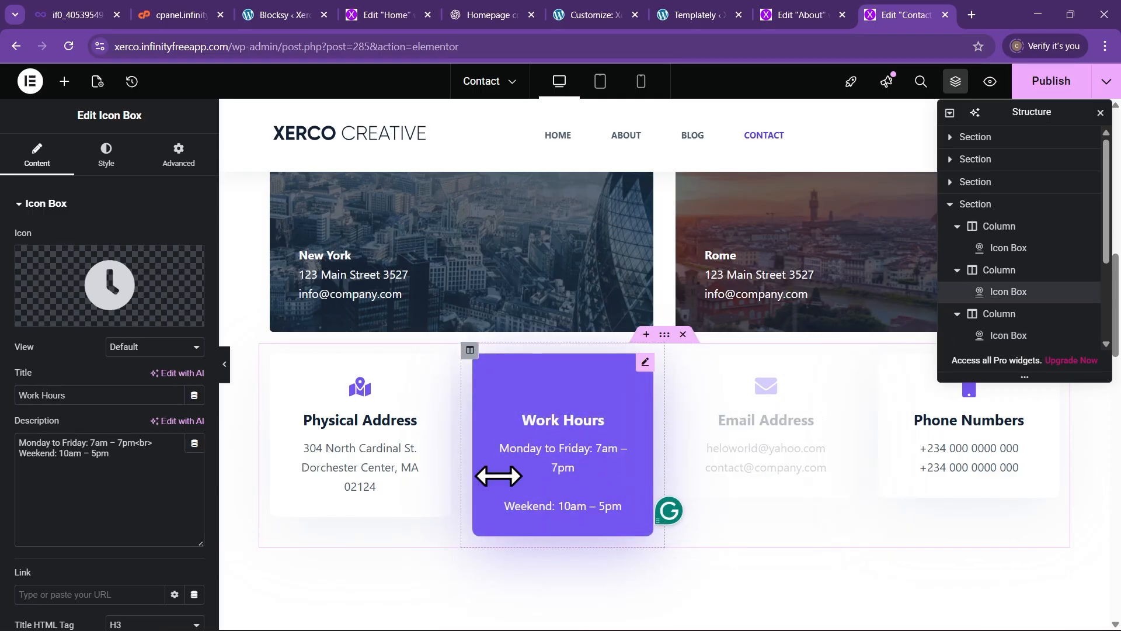
{"action": "left_click", "coordinate": [351, 453]}
Scroll down to the contact form and open the WPForms widget settings
{"action": "scroll", "coordinate": [433, 429], "scroll_direction": "down", "scroll_amount": 4}
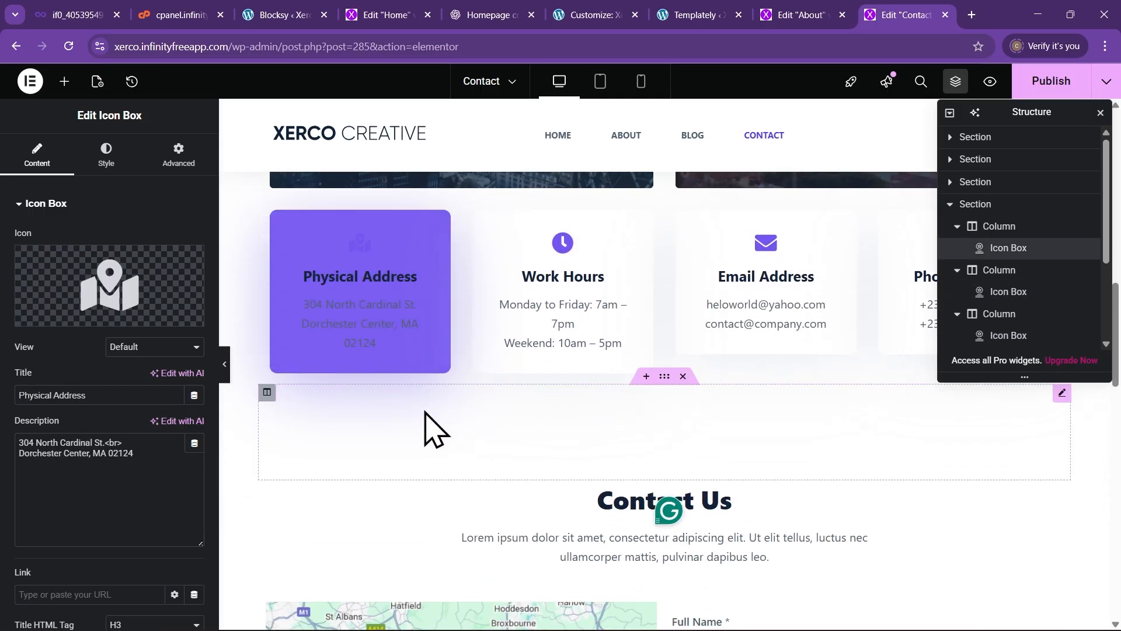
{"action": "scroll", "coordinate": [428, 444], "scroll_direction": "down", "scroll_amount": 5}
{"action": "scroll", "coordinate": [426, 446], "scroll_direction": "up", "scroll_amount": 2}
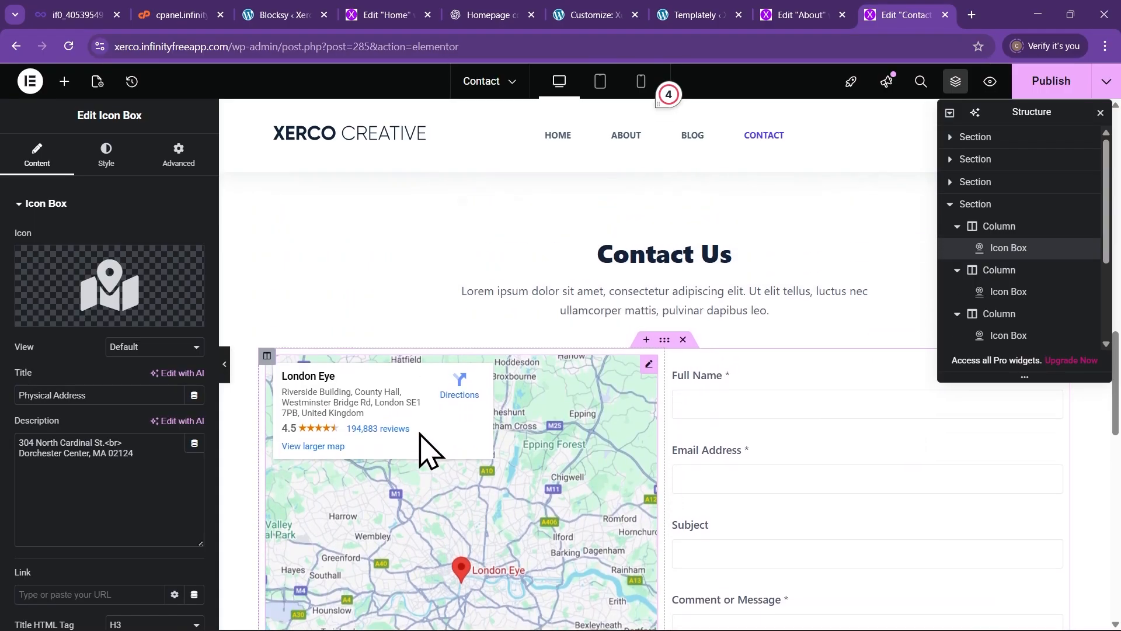
{"action": "scroll", "coordinate": [418, 438], "scroll_direction": "down", "scroll_amount": 3}
{"action": "scroll", "coordinate": [709, 381], "scroll_direction": "up", "scroll_amount": 3}
{"action": "scroll", "coordinate": [759, 381], "scroll_direction": "down", "scroll_amount": 2}
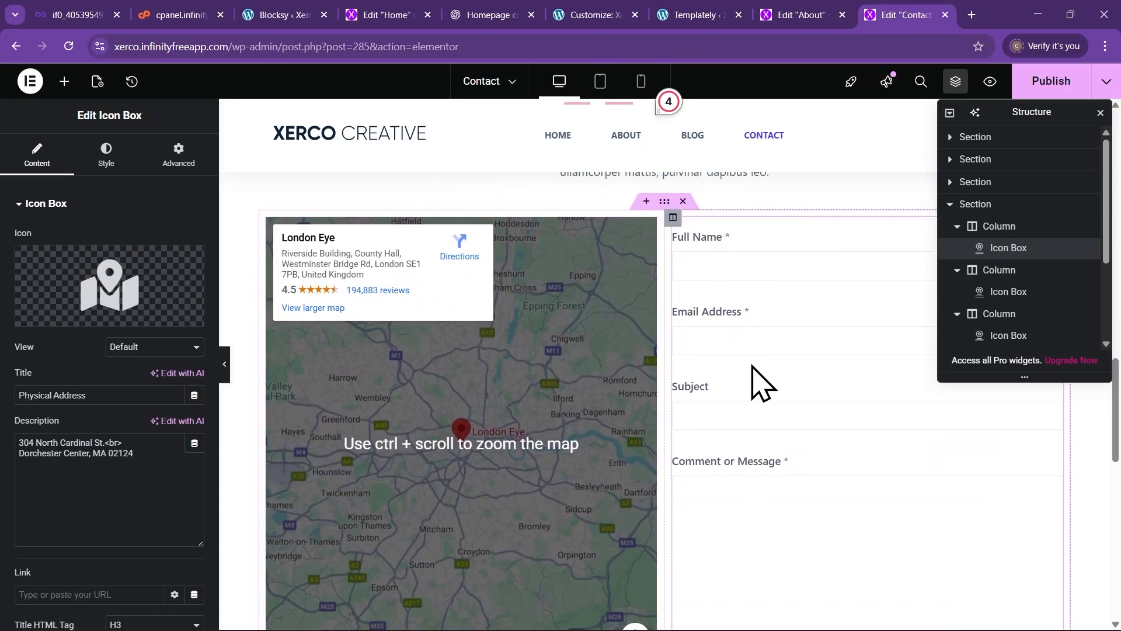
{"action": "left_click", "coordinate": [754, 349]}
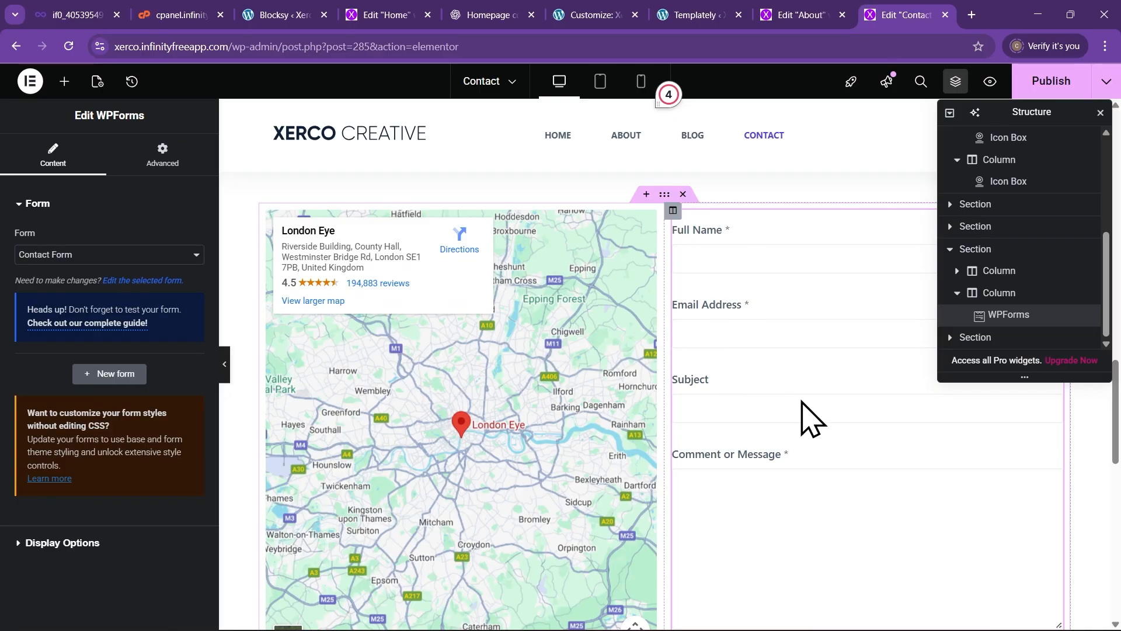
Scroll through the Contact page to review its cards, map and contact form
{"action": "scroll", "coordinate": [350, 355], "scroll_direction": "up", "scroll_amount": 6}
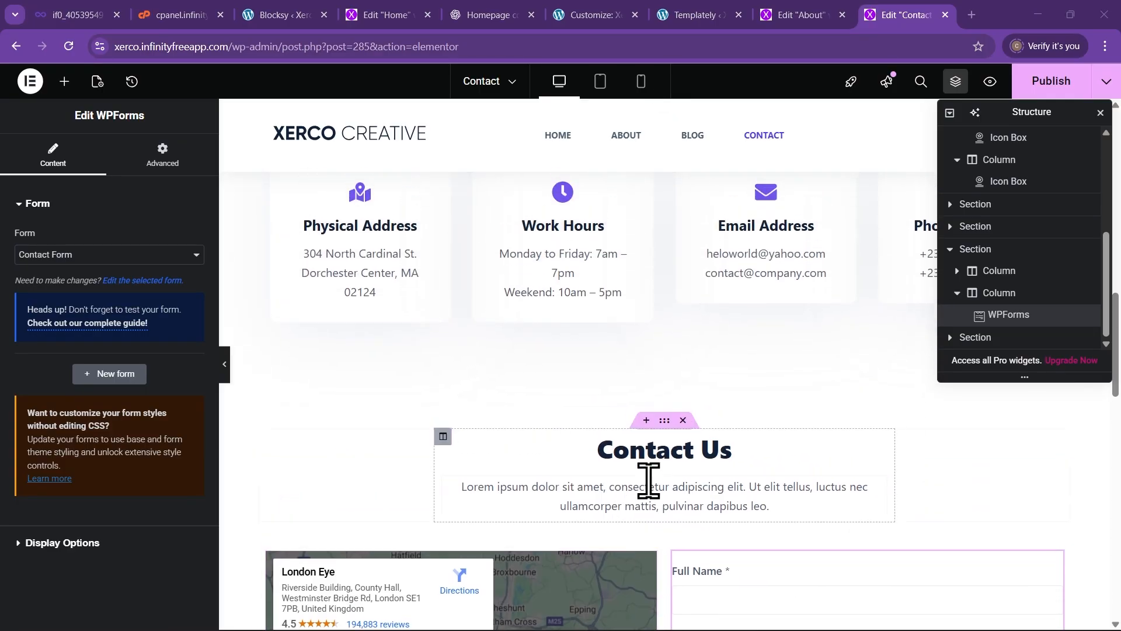
{"action": "scroll", "coordinate": [698, 476], "scroll_direction": "down", "scroll_amount": 2}
{"action": "scroll", "coordinate": [689, 489], "scroll_direction": "up", "scroll_amount": 7}
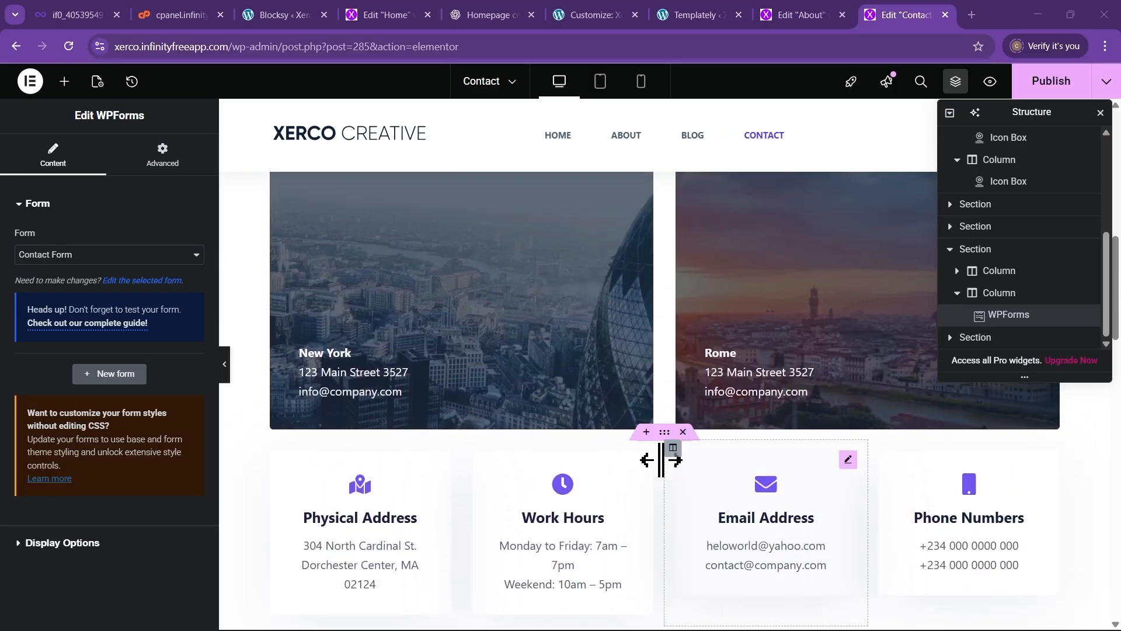
{"action": "scroll", "coordinate": [642, 467], "scroll_direction": "up", "scroll_amount": 1}
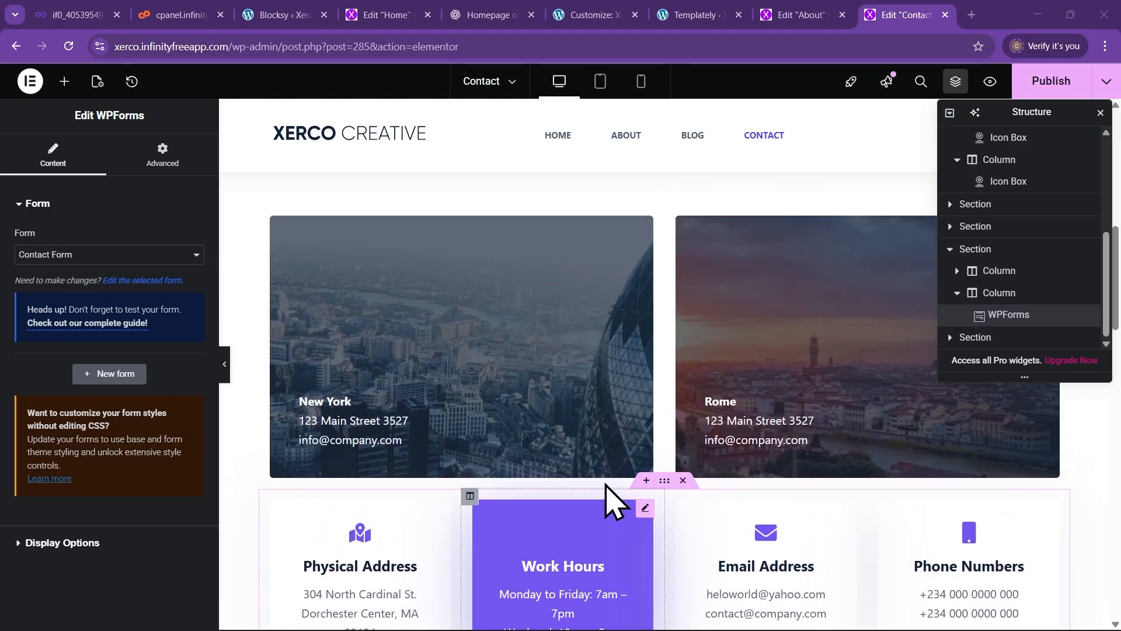
{"action": "scroll", "coordinate": [608, 497], "scroll_direction": "up", "scroll_amount": 3}
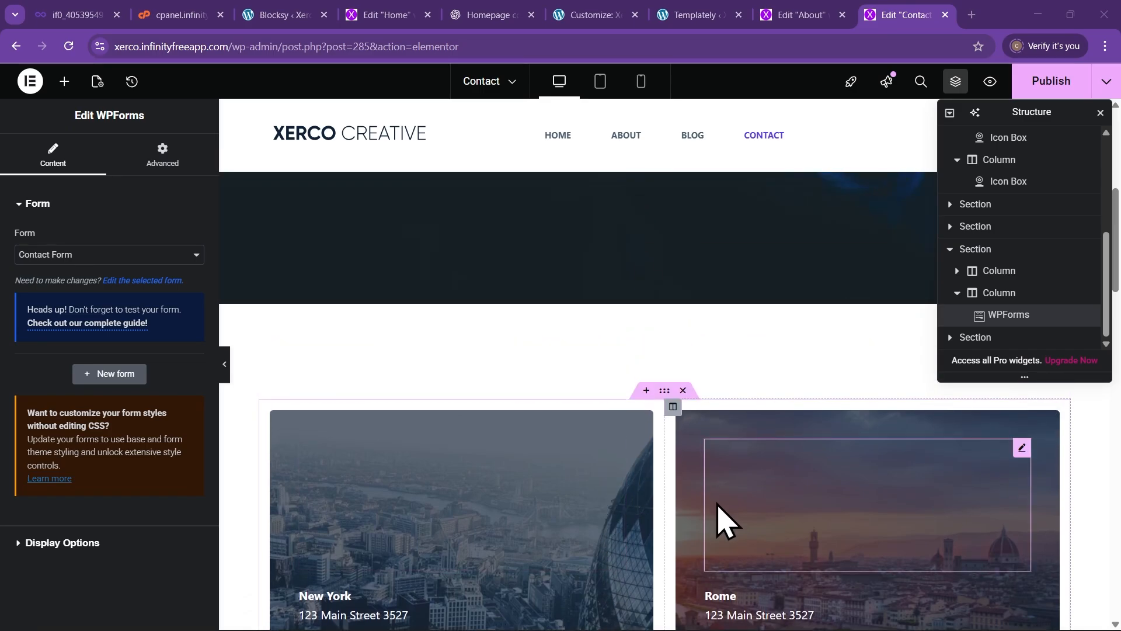
{"action": "scroll", "coordinate": [723, 526], "scroll_direction": "down", "scroll_amount": 5}
{"action": "scroll", "coordinate": [689, 516], "scroll_direction": "down", "scroll_amount": 3}
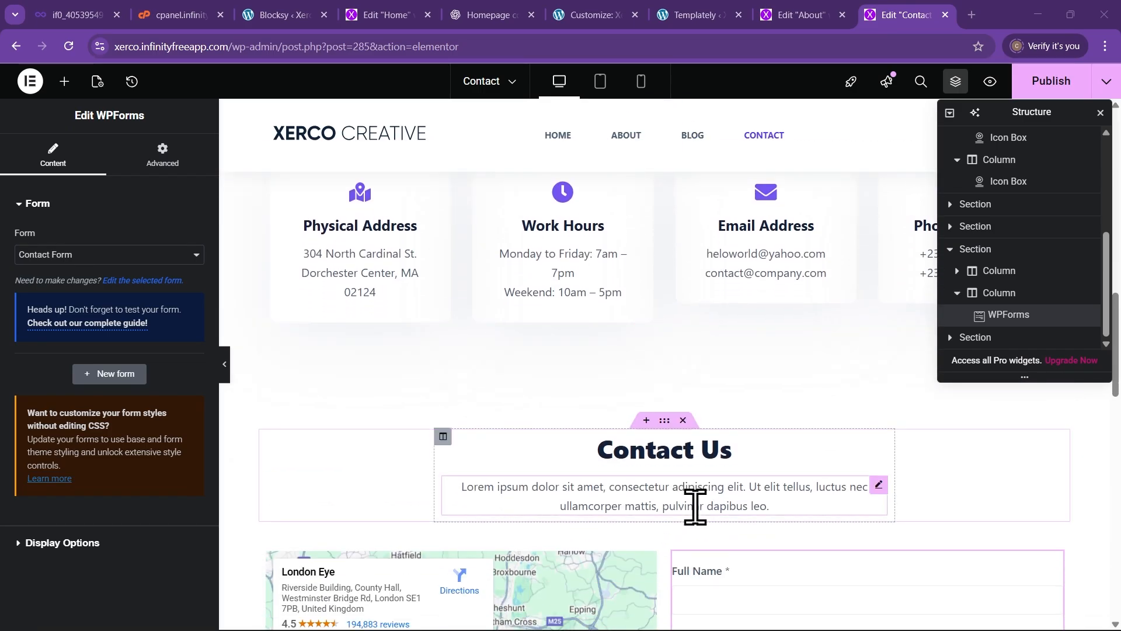
{"action": "scroll", "coordinate": [644, 489], "scroll_direction": "down", "scroll_amount": 3}
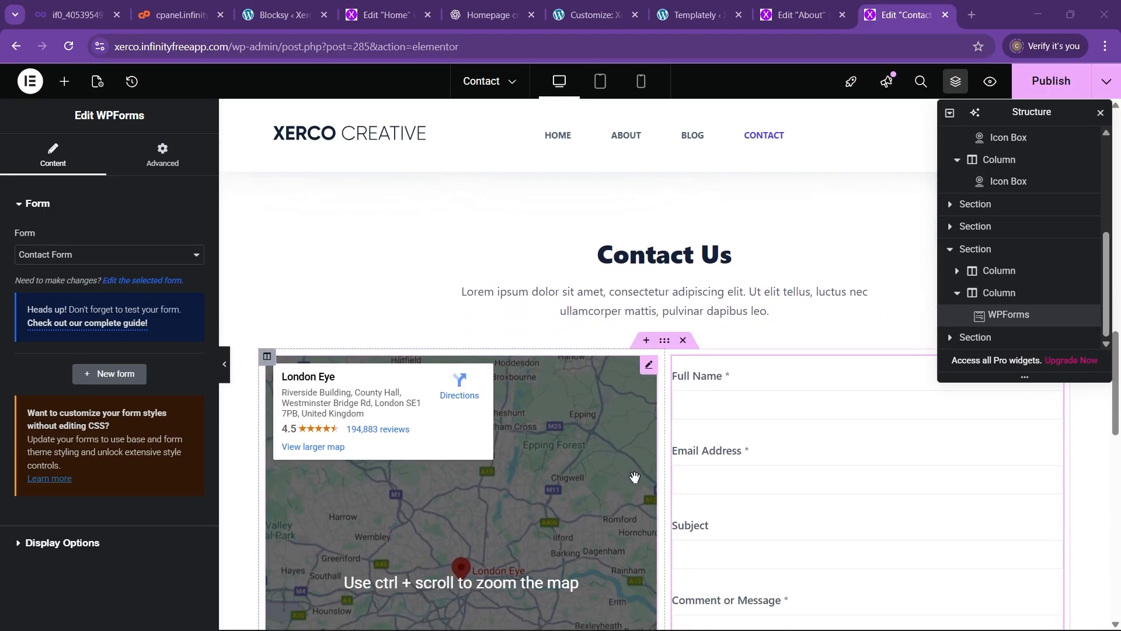
{"action": "scroll", "coordinate": [635, 478], "scroll_direction": "down", "scroll_amount": 2}
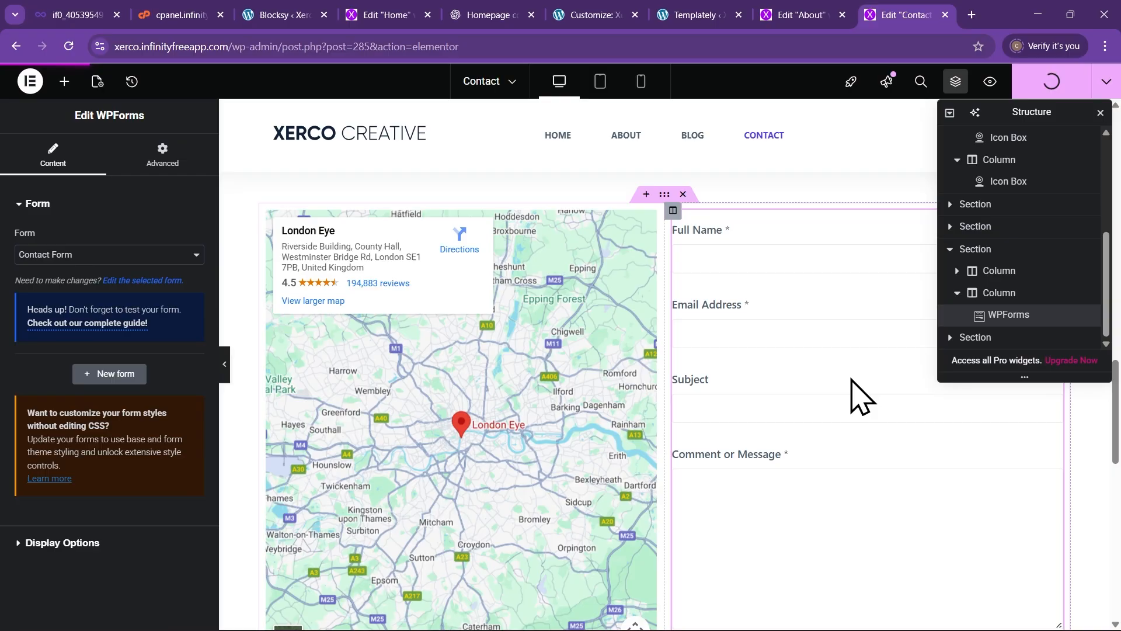
{"action": "scroll", "coordinate": [768, 436], "scroll_direction": "up", "scroll_amount": 2}
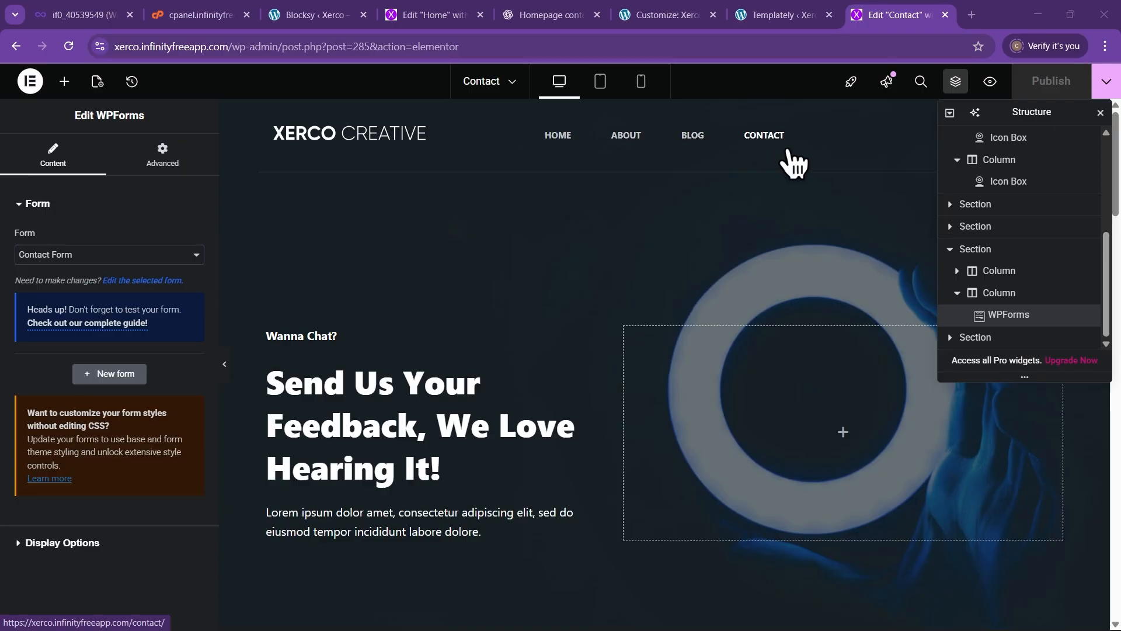
Load the Xerco site xerco.infinityfreeapp.com in a new browser tab
{"action": "left_click", "coordinate": [973, 16]}
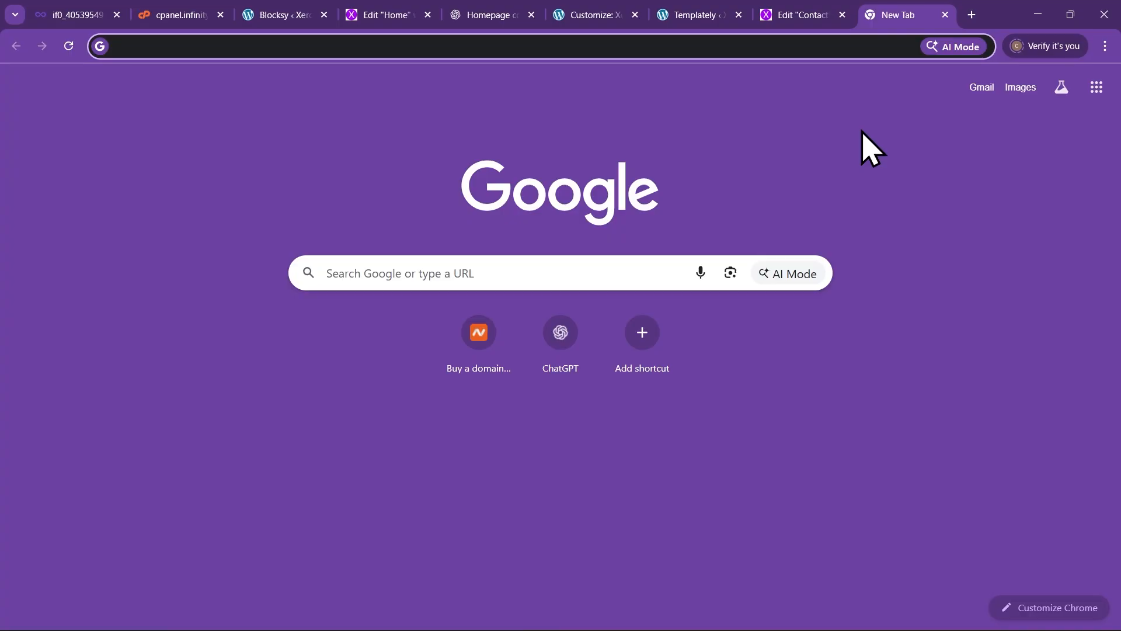
{"action": "type", "text": "xer"}
{"action": "key", "text": "Return"}
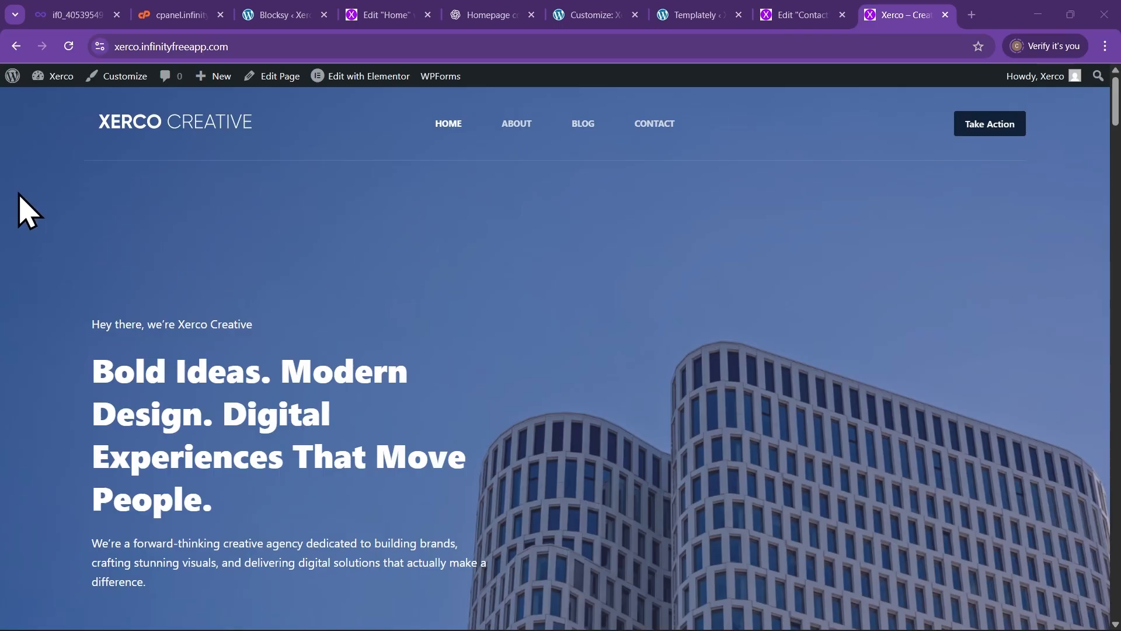
Go to the admin Dashboard and open Pages > All Pages
{"action": "mouse_move", "coordinate": [54, 82]}
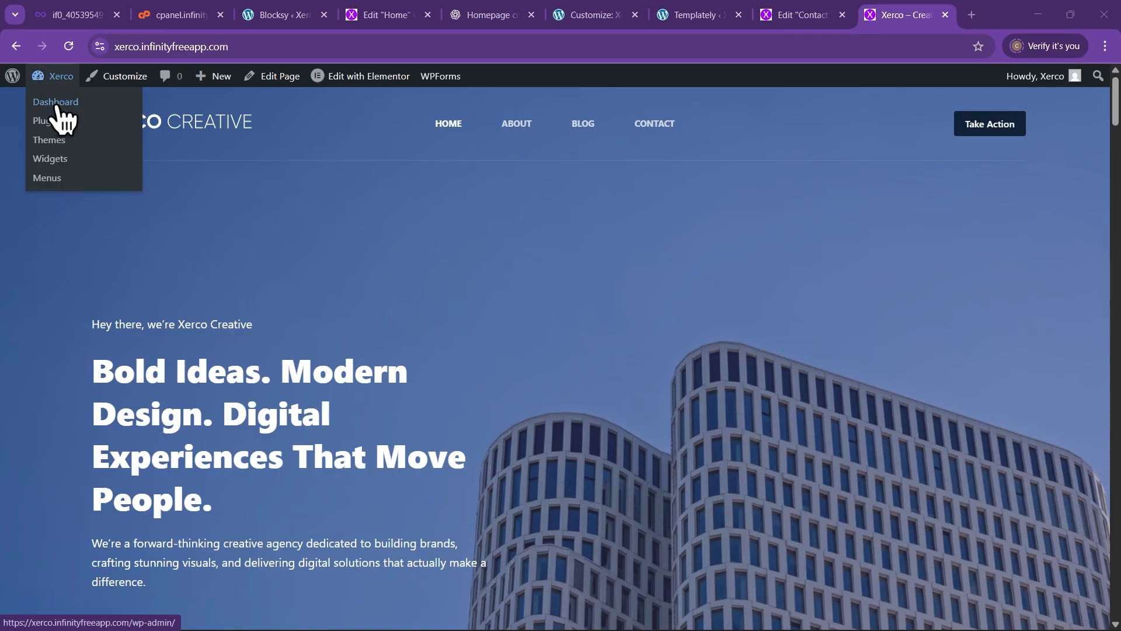
{"action": "left_click", "coordinate": [54, 101]}
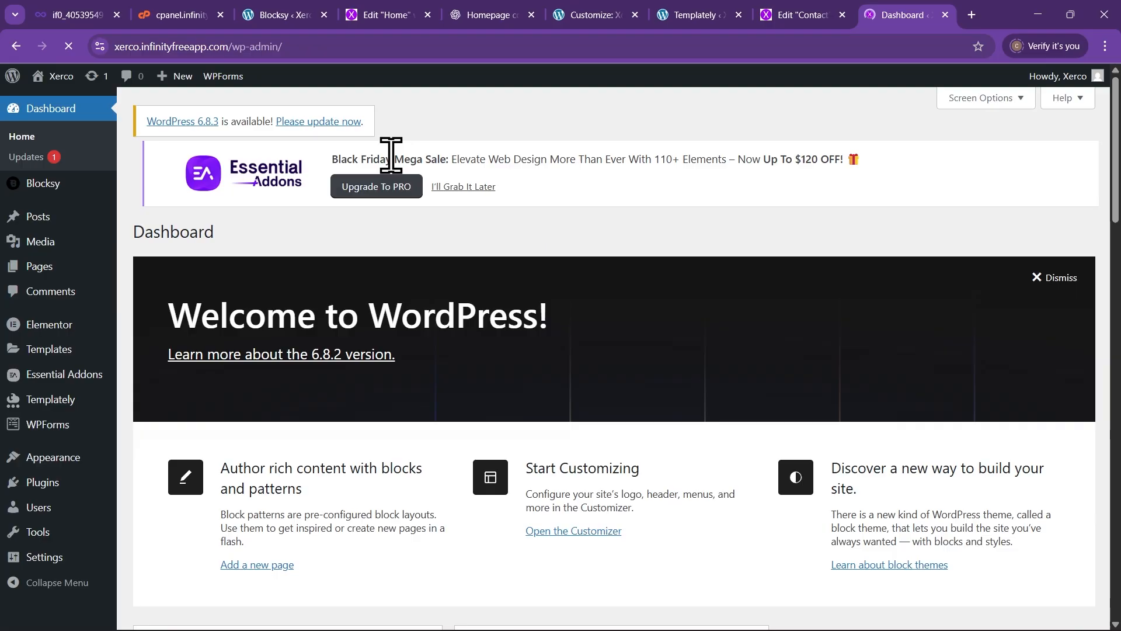
{"action": "left_click", "coordinate": [46, 269]}
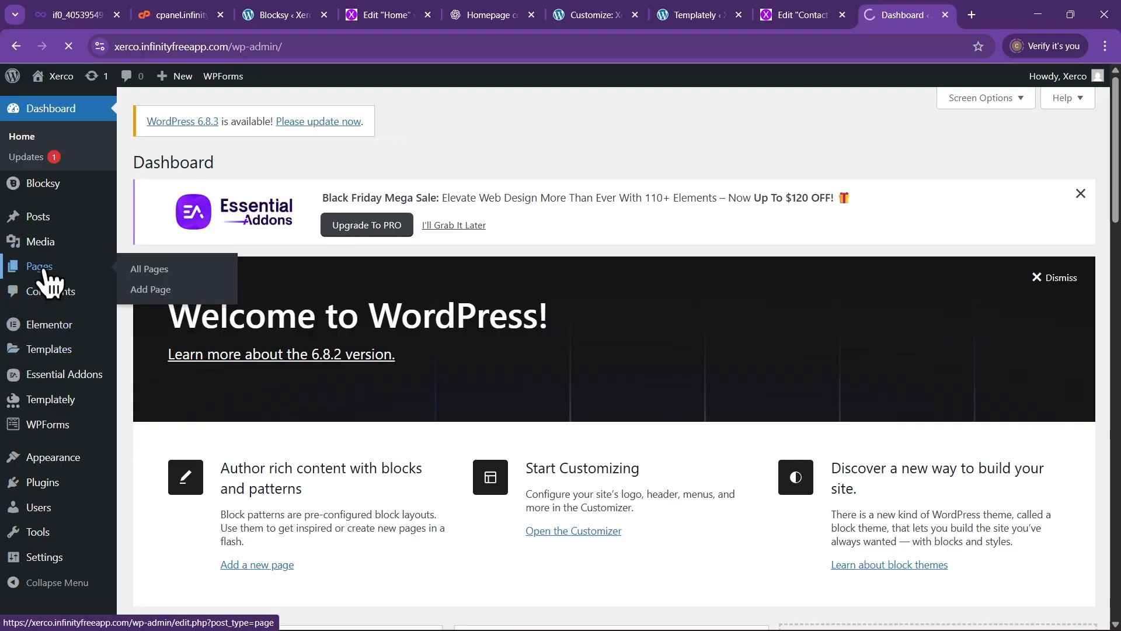
{"action": "scroll", "coordinate": [325, 304], "scroll_direction": "down", "scroll_amount": 2}
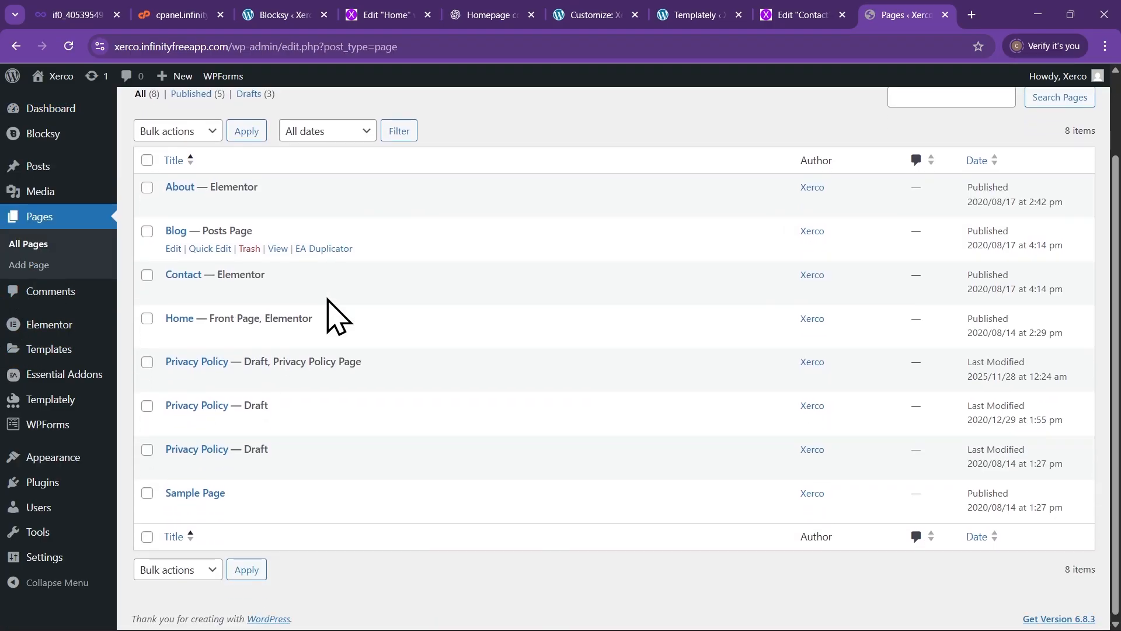
{"action": "scroll", "coordinate": [325, 316], "scroll_direction": "up", "scroll_amount": 2}
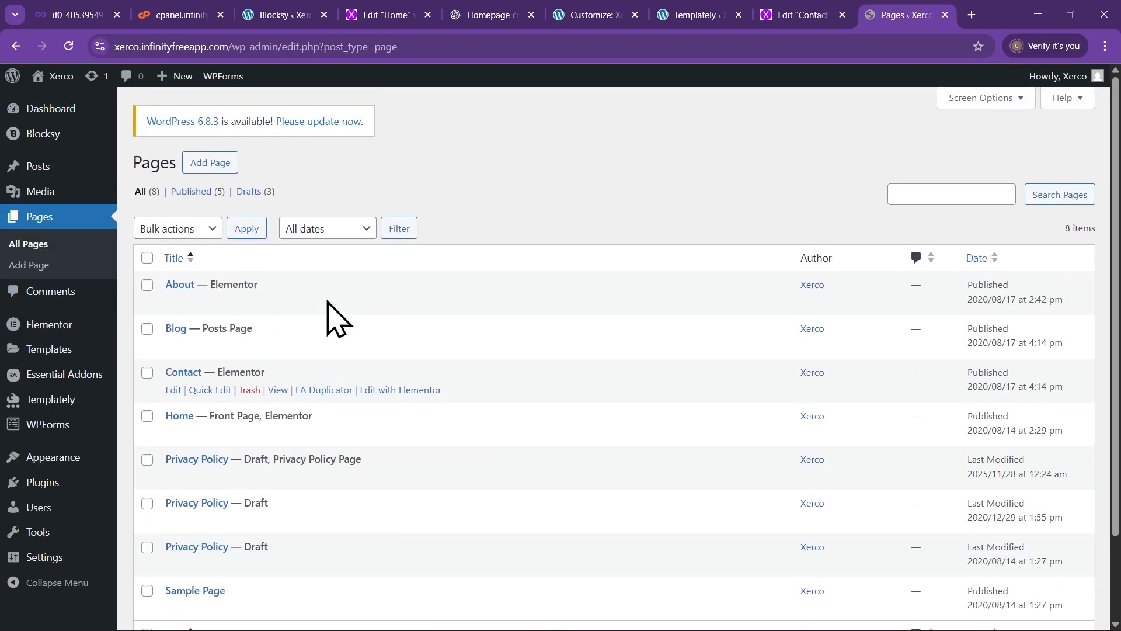
Create and publish a Services page, open it in Elementor, then switch to the Templately tab
{"action": "left_click", "coordinate": [215, 169]}
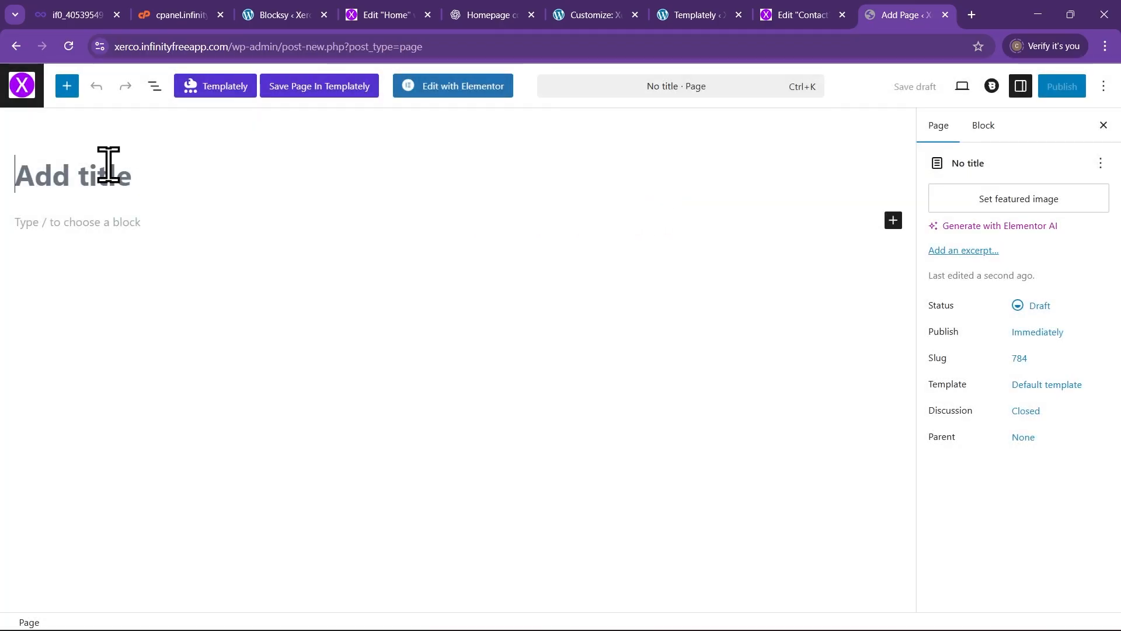
{"action": "type", "text": "Ser"}
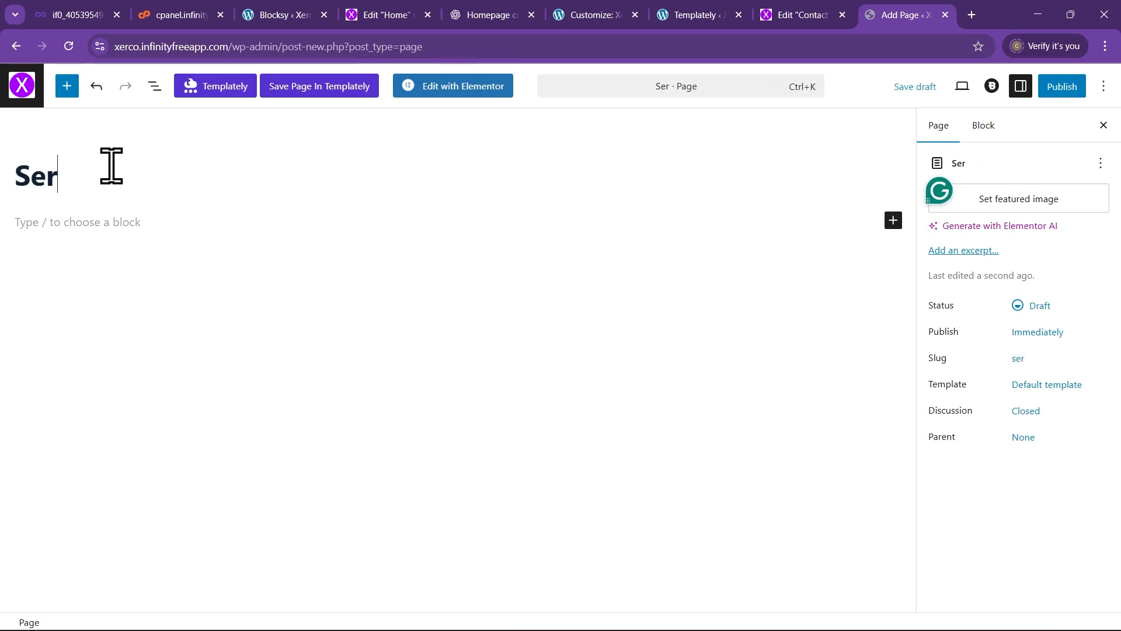
{"action": "type", "text": "vices"}
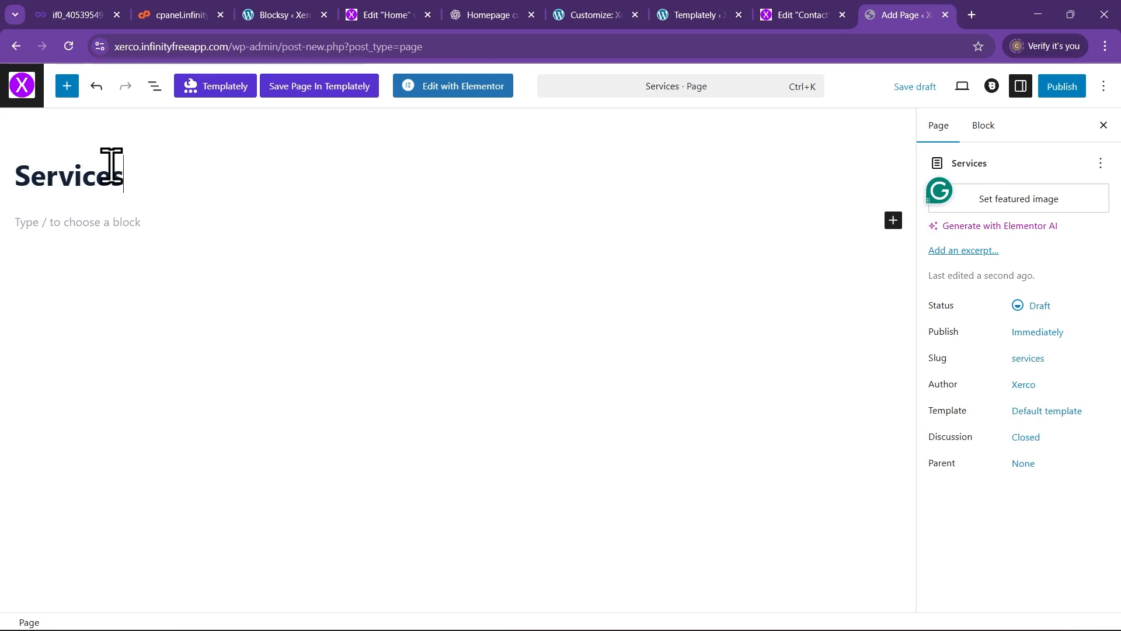
{"action": "left_click", "coordinate": [1069, 86]}
{"action": "left_click", "coordinate": [1072, 88]}
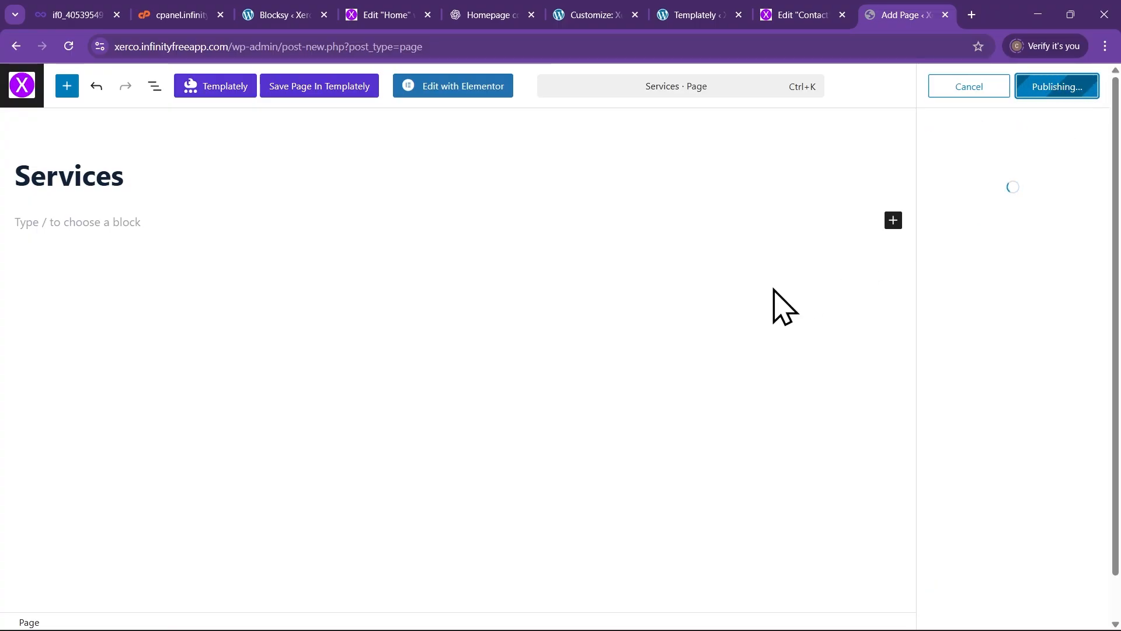
{"action": "left_click", "coordinate": [459, 93]}
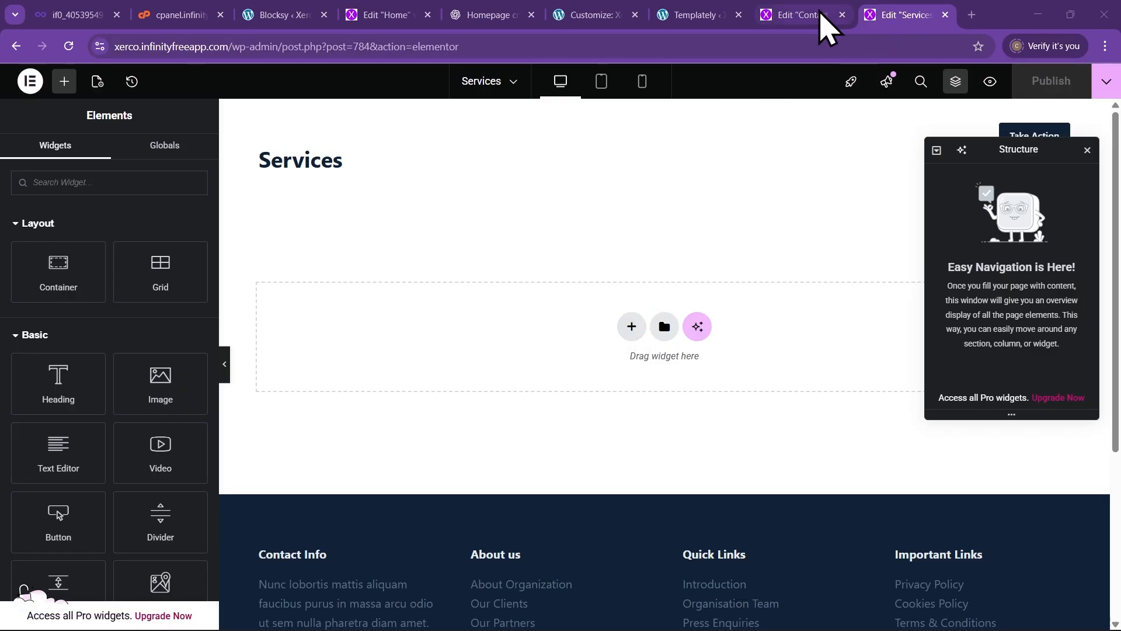
{"action": "left_click", "coordinate": [697, 15]}
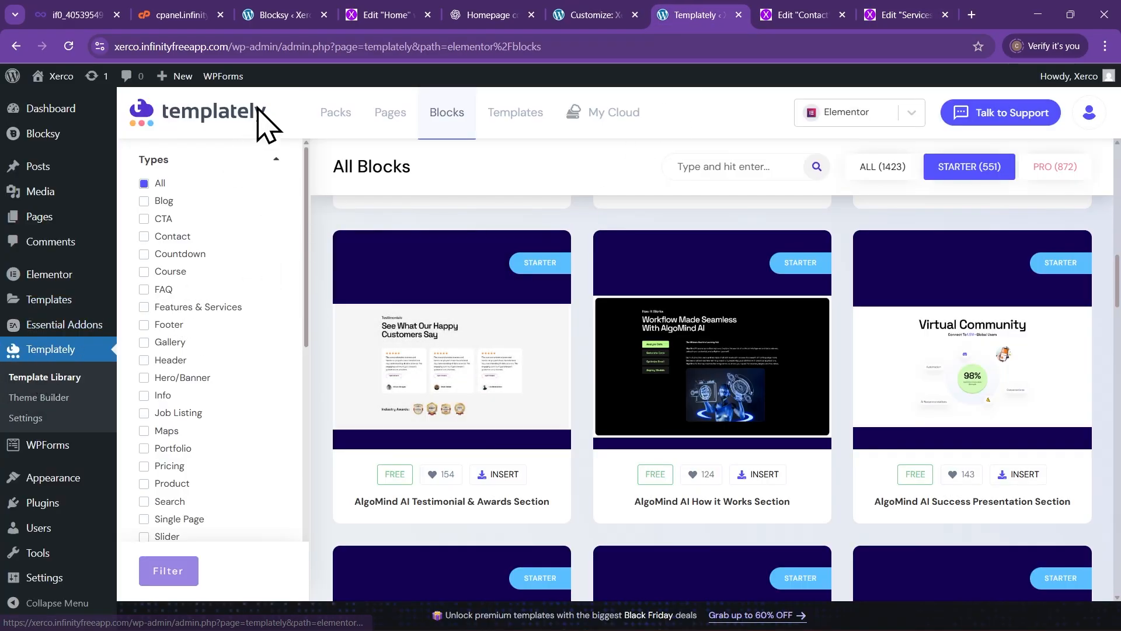
Load the site's wp-admin and show the Pages templates in Templately's Template Library
{"action": "left_click_drag", "start_coordinate": [232, 48], "coordinate": [588, 50]}
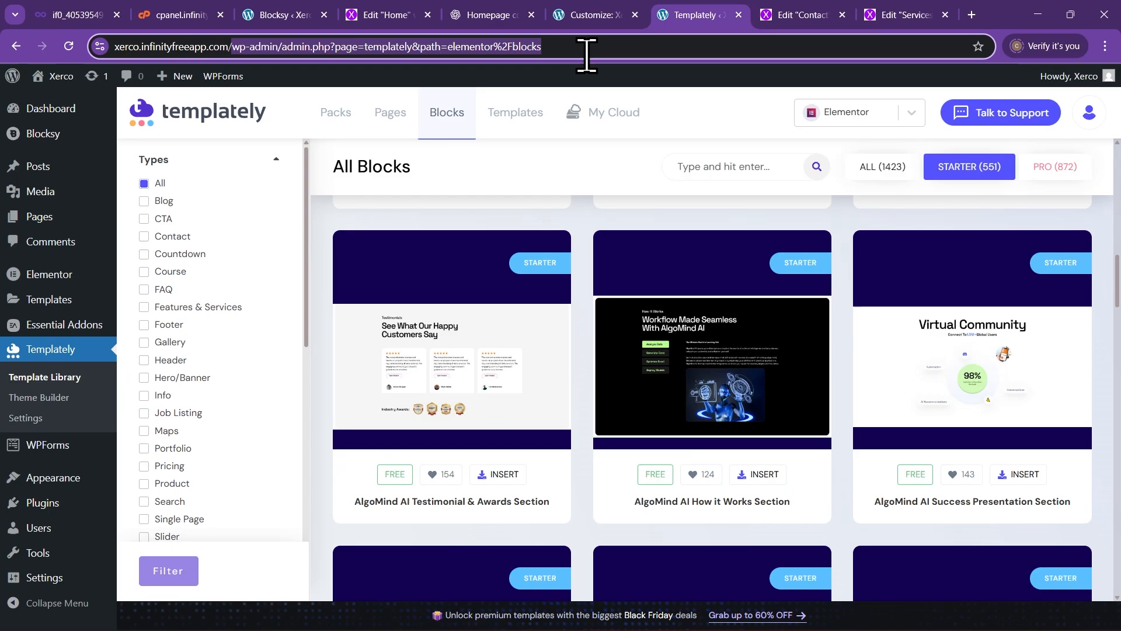
{"action": "key", "text": "BackSpace"}
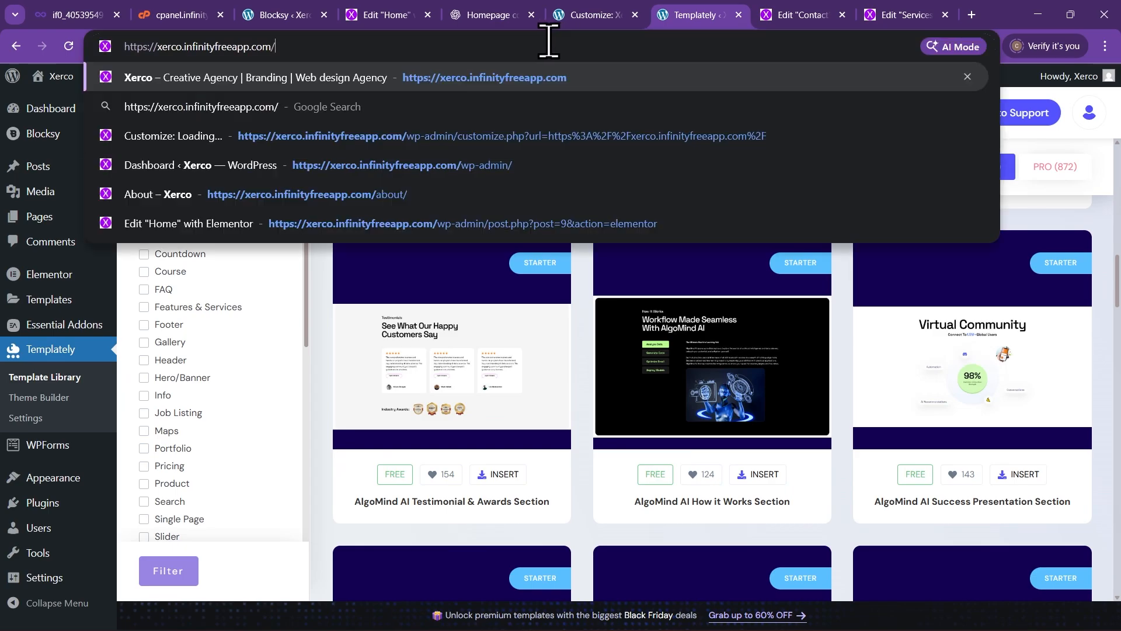
{"action": "type", "text": "wp"}
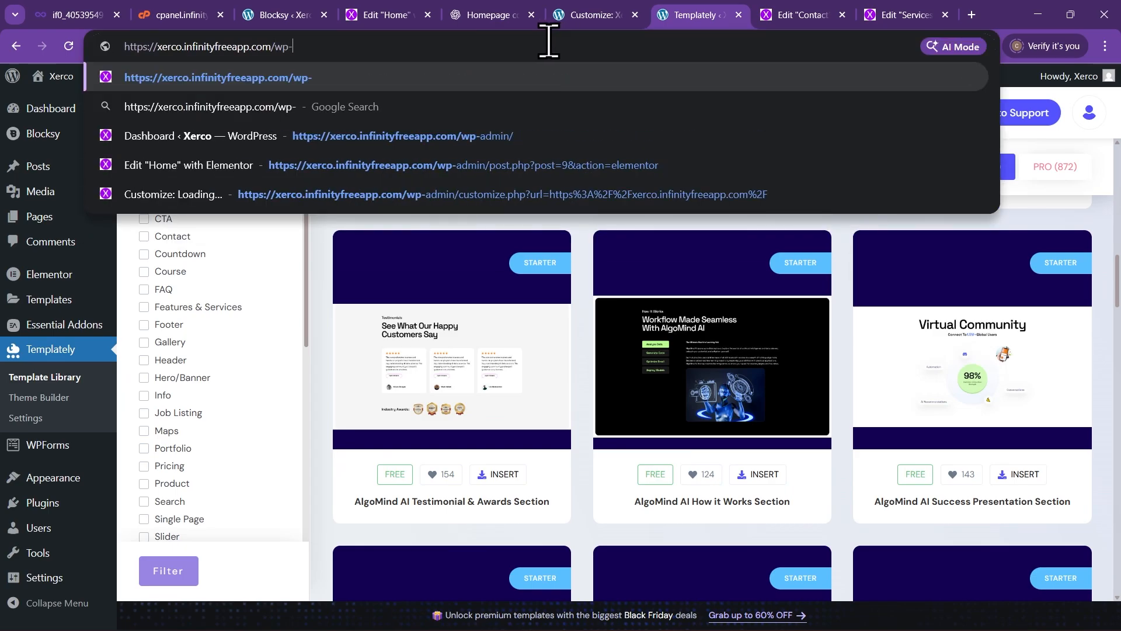
{"action": "type", "text": "-admin"}
{"action": "key", "text": "Return"}
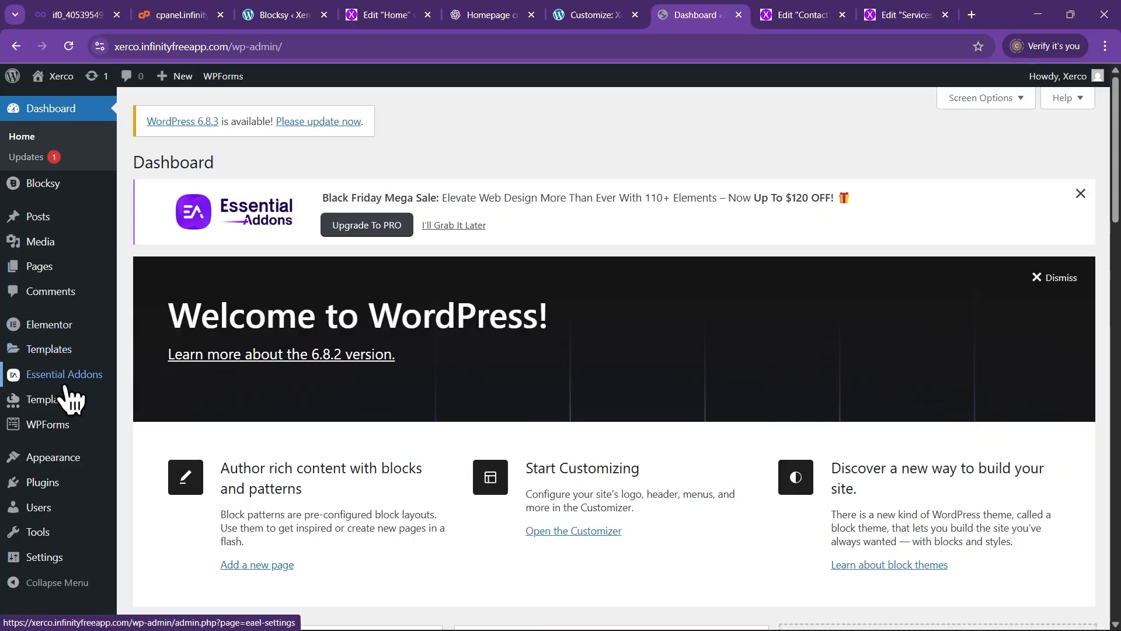
{"action": "mouse_move", "coordinate": [53, 404]}
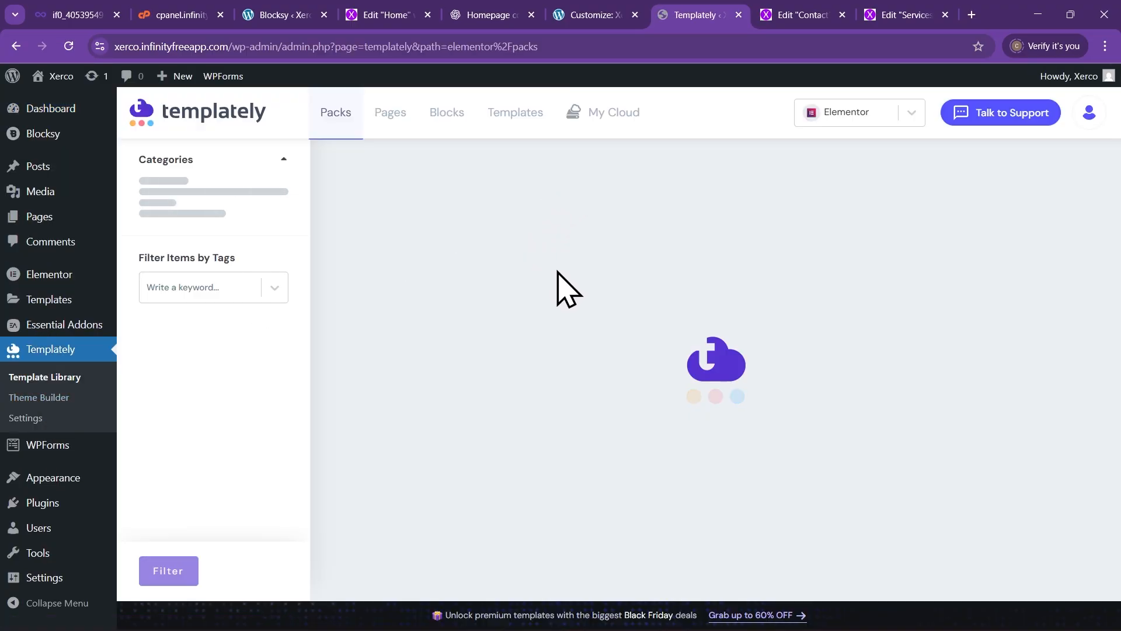
{"action": "left_click", "coordinate": [393, 117]}
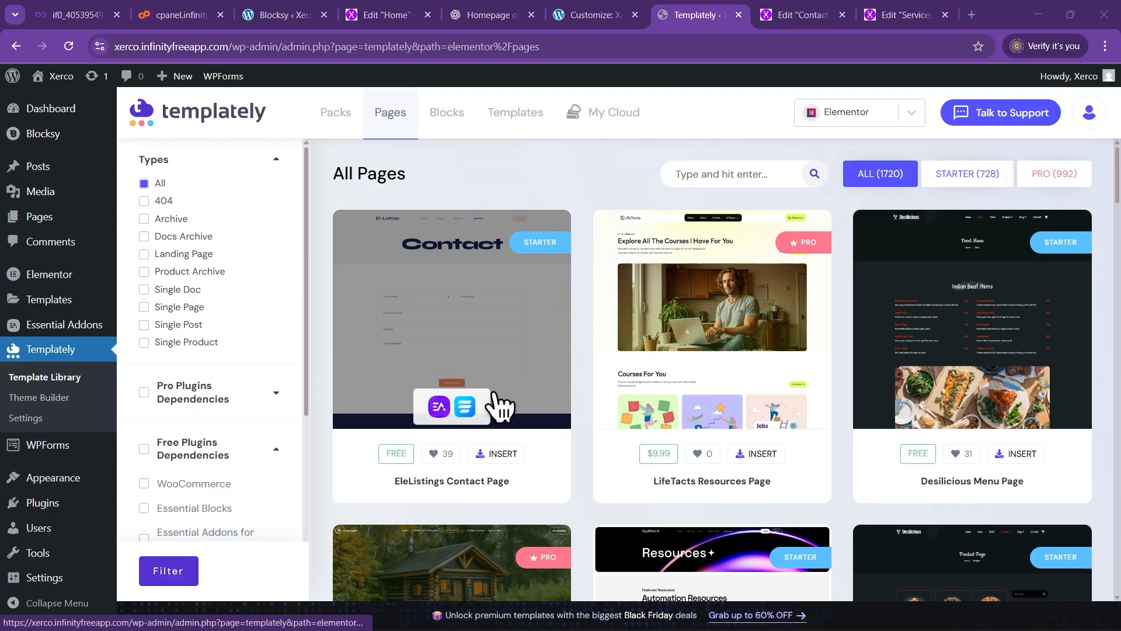
Filter page templates to Starter and search for 'Services'
{"action": "left_click", "coordinate": [967, 176]}
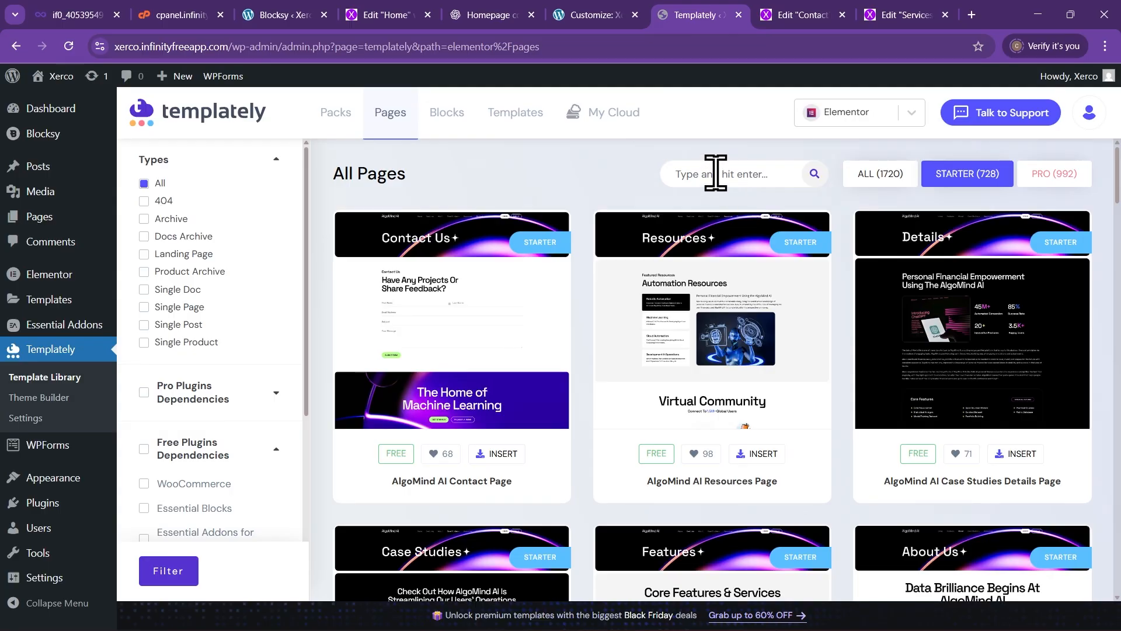
{"action": "left_click", "coordinate": [712, 169]}
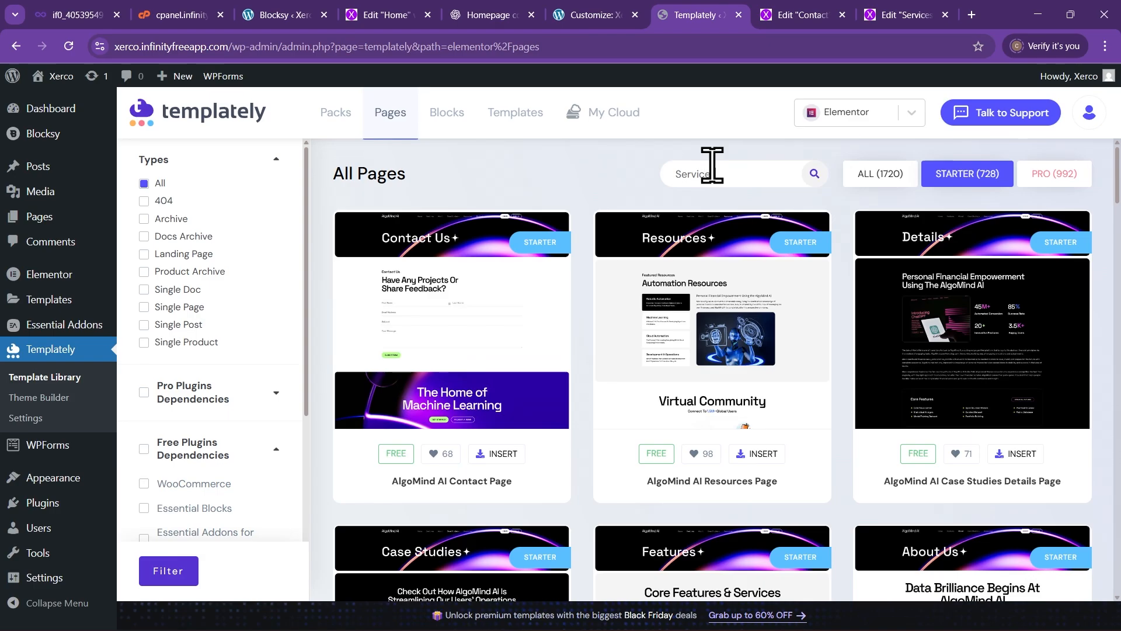
{"action": "type", "text": "Services"}
{"action": "key", "text": "Return"}
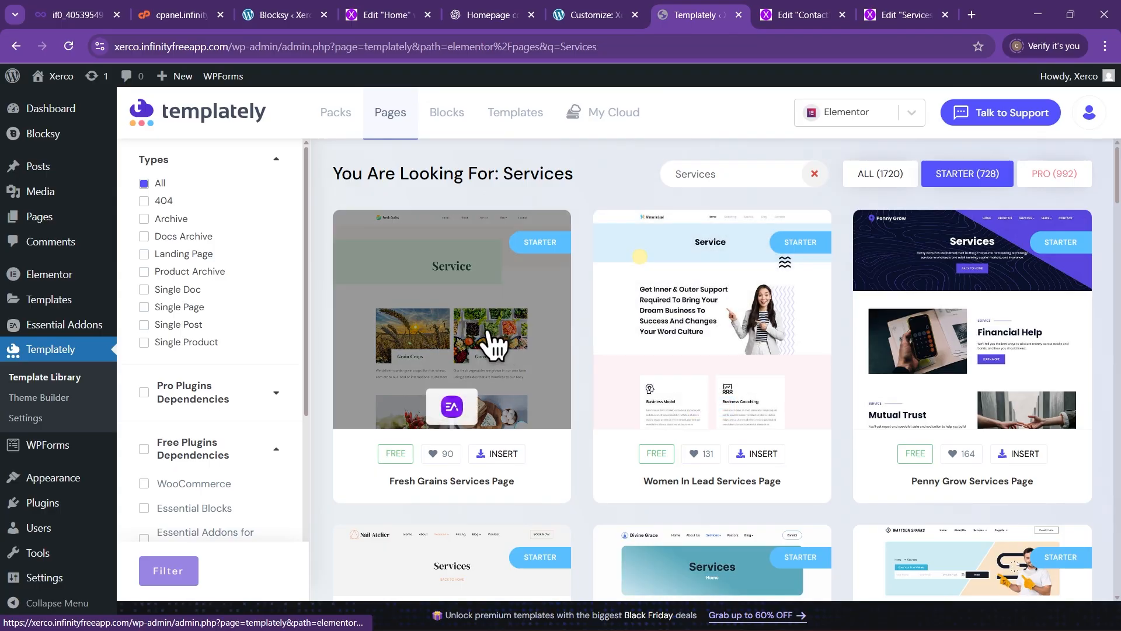
Browse the search results and insert the Holistic Wellness Services Page template
{"action": "scroll", "coordinate": [491, 345], "scroll_direction": "down", "scroll_amount": 1}
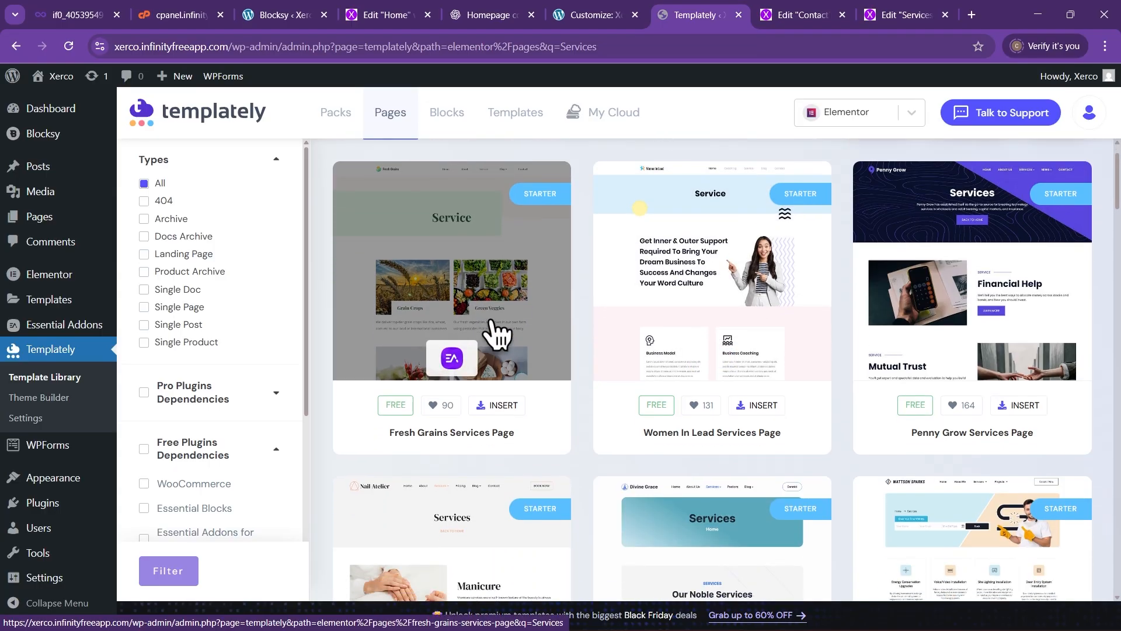
{"action": "scroll", "coordinate": [496, 345], "scroll_direction": "down", "scroll_amount": 3}
{"action": "scroll", "coordinate": [494, 345], "scroll_direction": "down", "scroll_amount": 7}
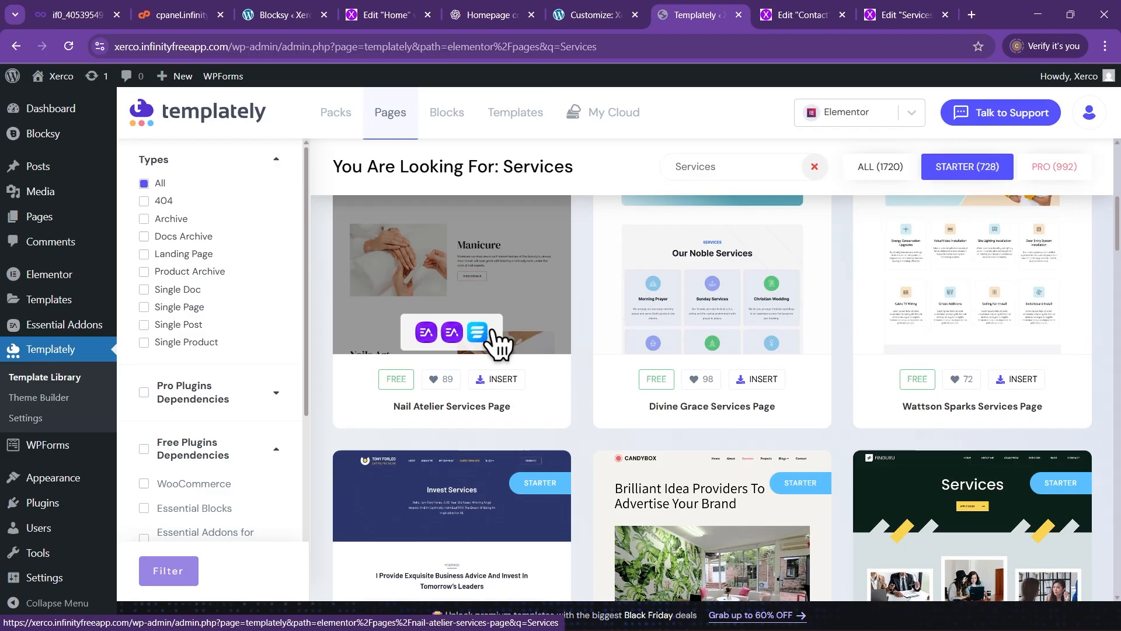
{"action": "scroll", "coordinate": [494, 350], "scroll_direction": "up", "scroll_amount": 2}
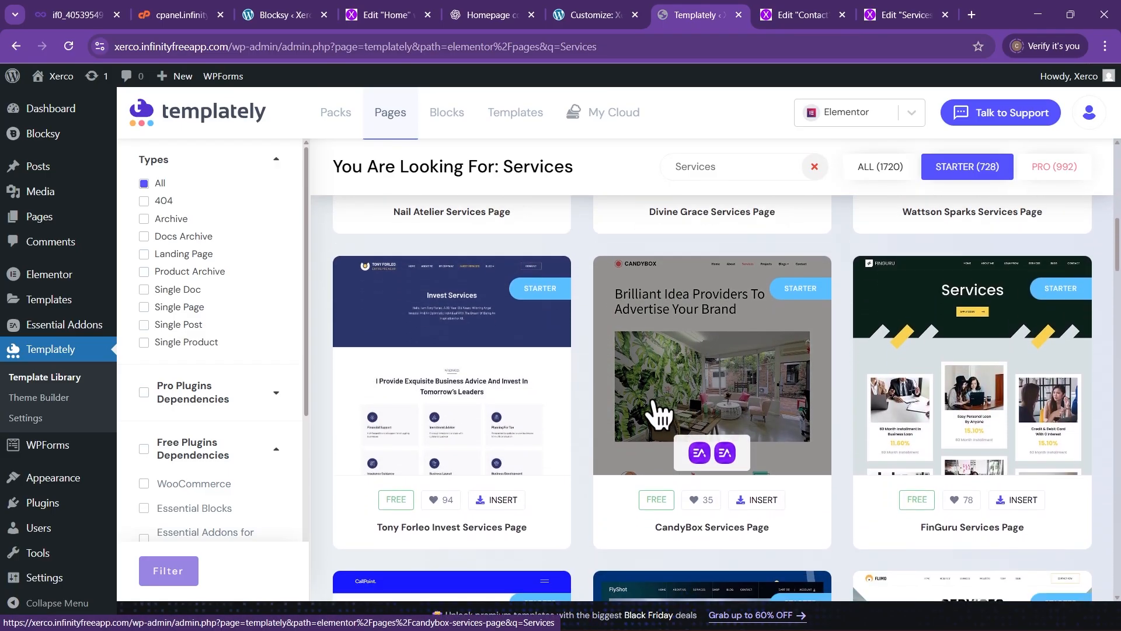
{"action": "scroll", "coordinate": [739, 394], "scroll_direction": "down", "scroll_amount": 3}
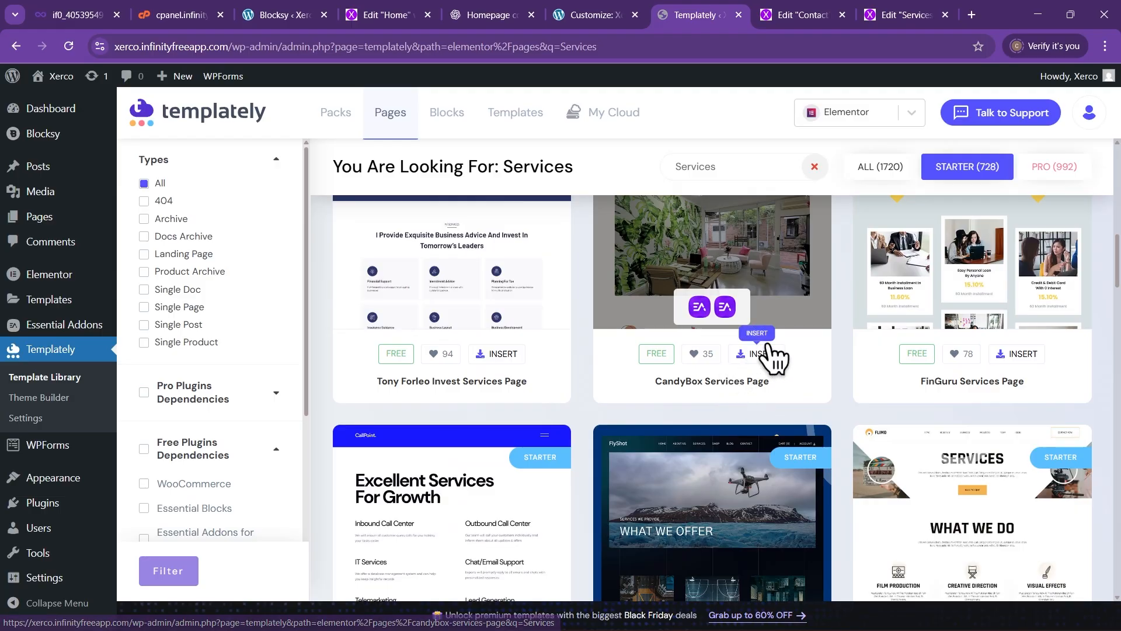
{"action": "scroll", "coordinate": [601, 288], "scroll_direction": "up", "scroll_amount": 3}
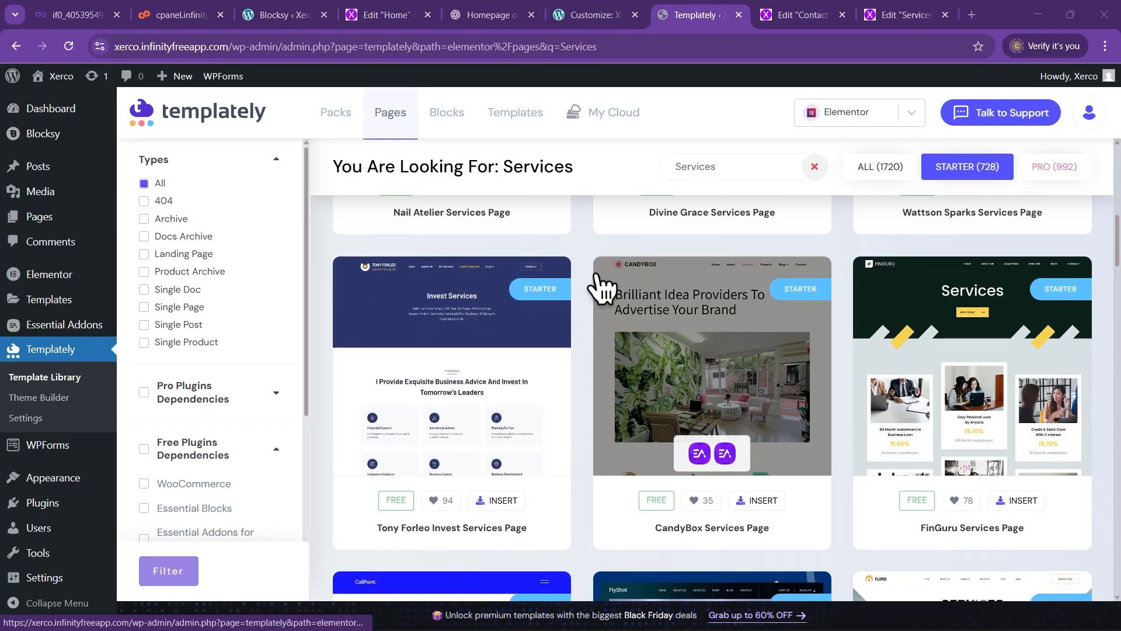
{"action": "scroll", "coordinate": [602, 286], "scroll_direction": "down", "scroll_amount": 6}
{"action": "scroll", "coordinate": [601, 287], "scroll_direction": "down", "scroll_amount": 7}
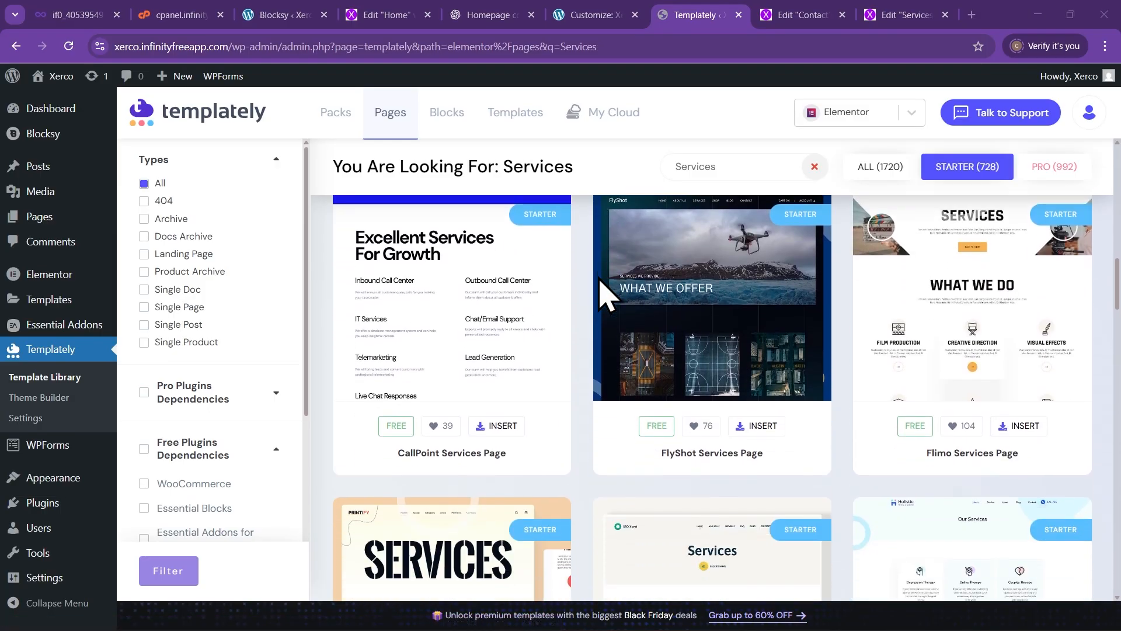
{"action": "scroll", "coordinate": [594, 286], "scroll_direction": "up", "scroll_amount": 1}
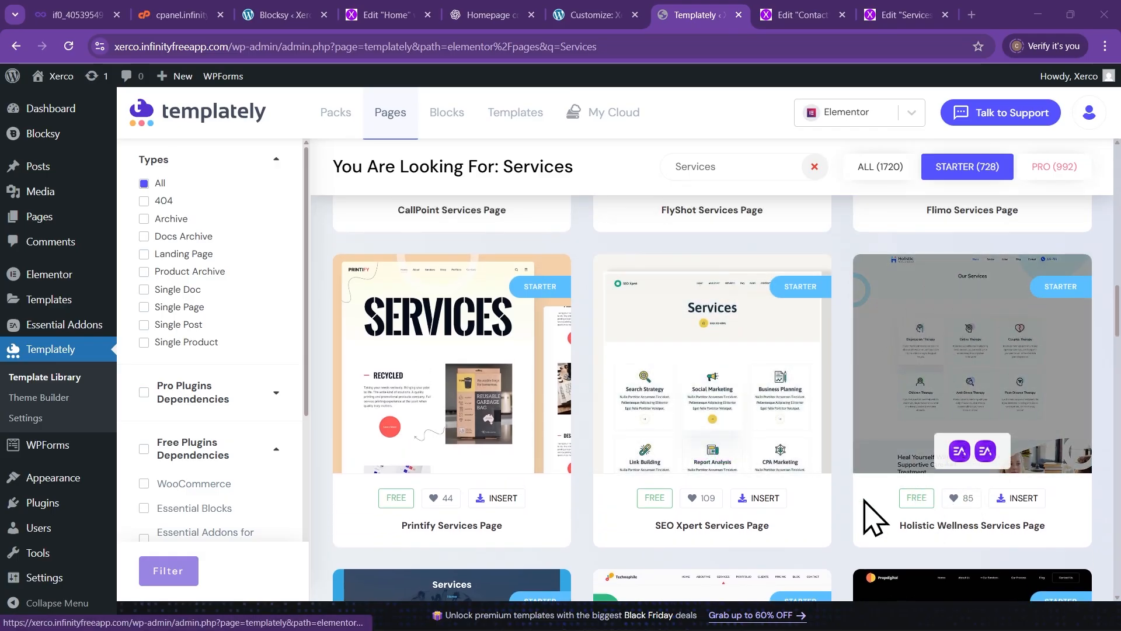
{"action": "left_click", "coordinate": [1022, 500]}
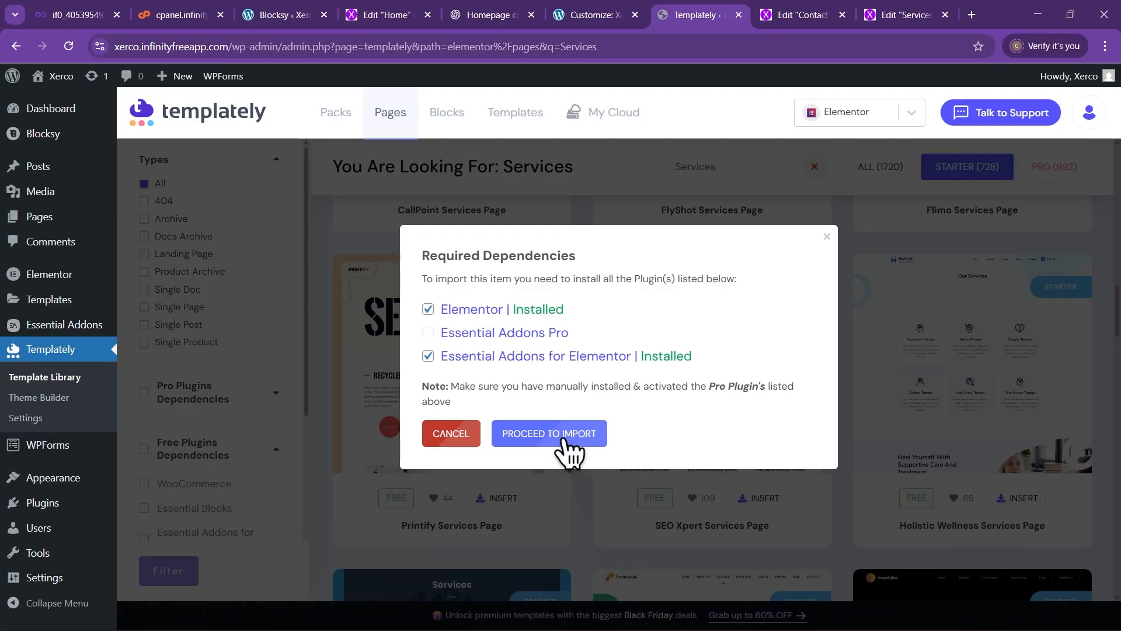
Import Holistic Wellness Services Page to the library, close the confirmation, and return to the Services editor
{"action": "left_click", "coordinate": [582, 435]}
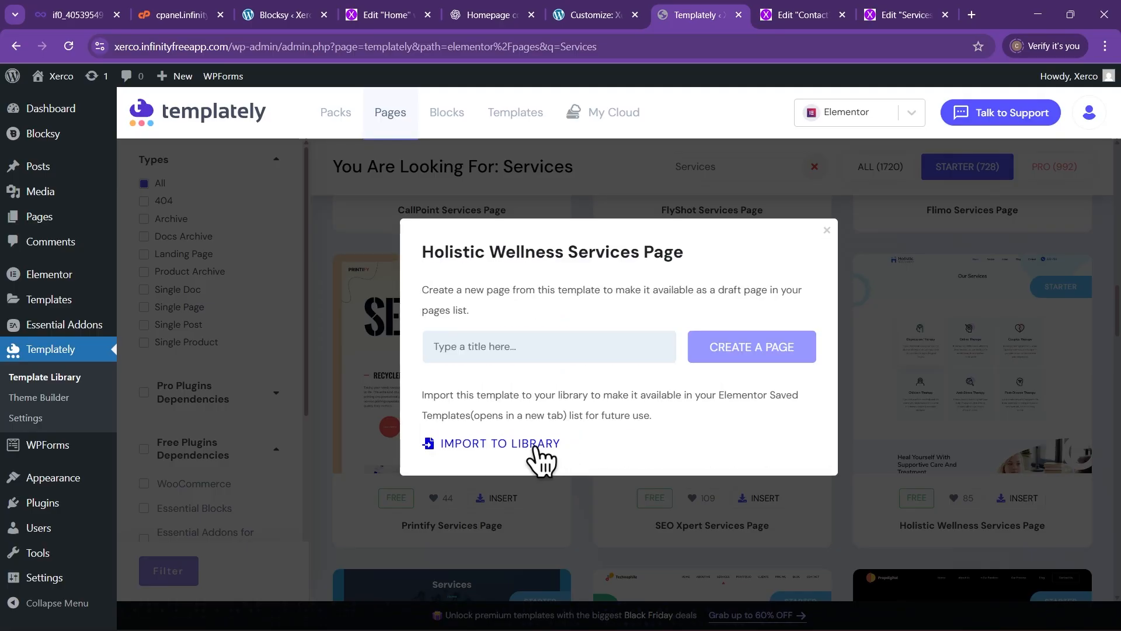
{"action": "left_click", "coordinate": [502, 443]}
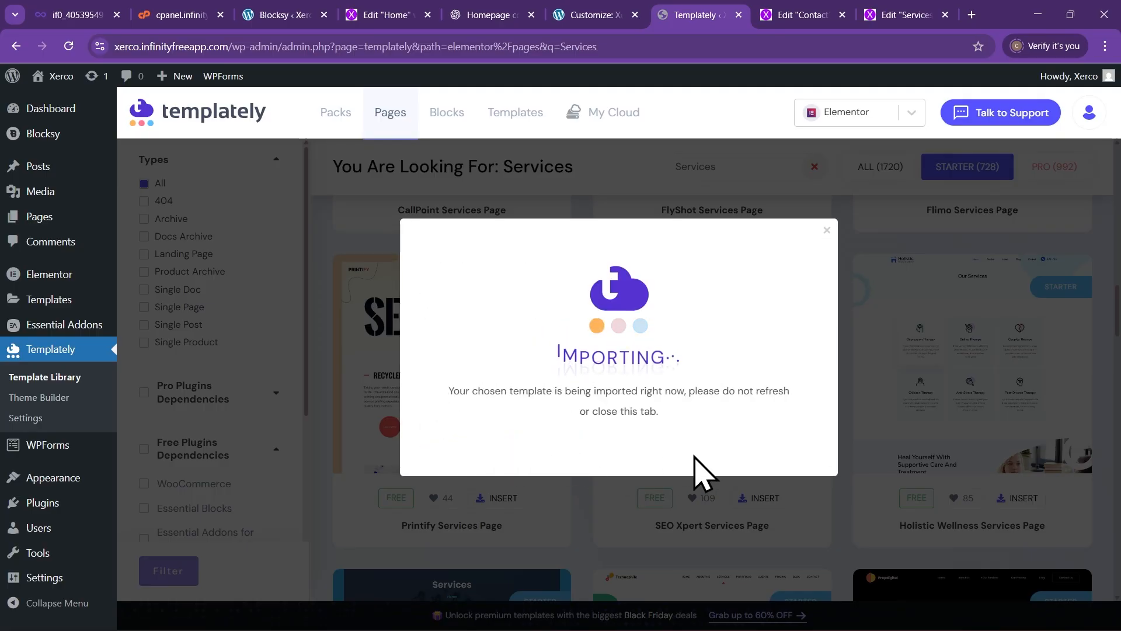
{"action": "left_click", "coordinate": [829, 282]}
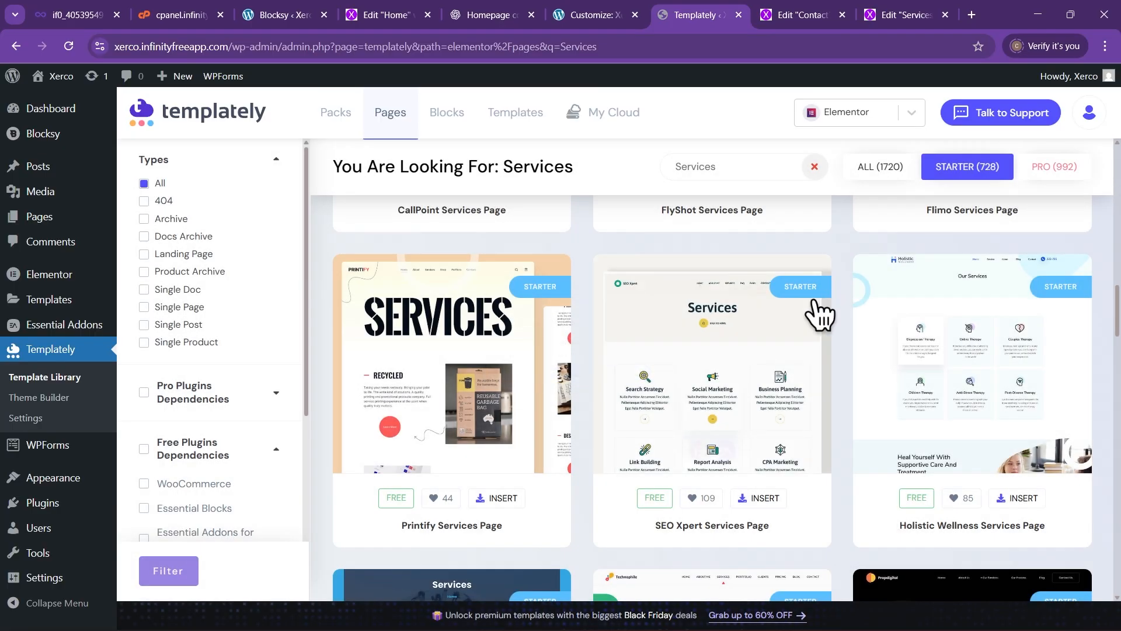
{"action": "left_click", "coordinate": [908, 17]}
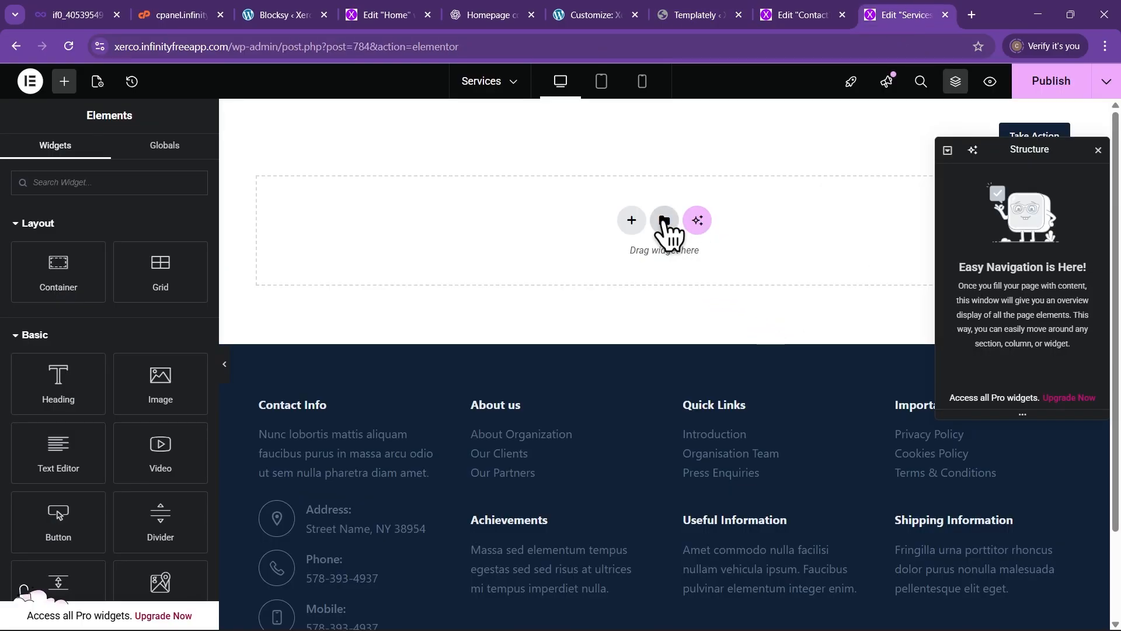
Insert the saved Holistic Wellness Services Page 2 template and apply its page settings
{"action": "left_click", "coordinate": [664, 221]}
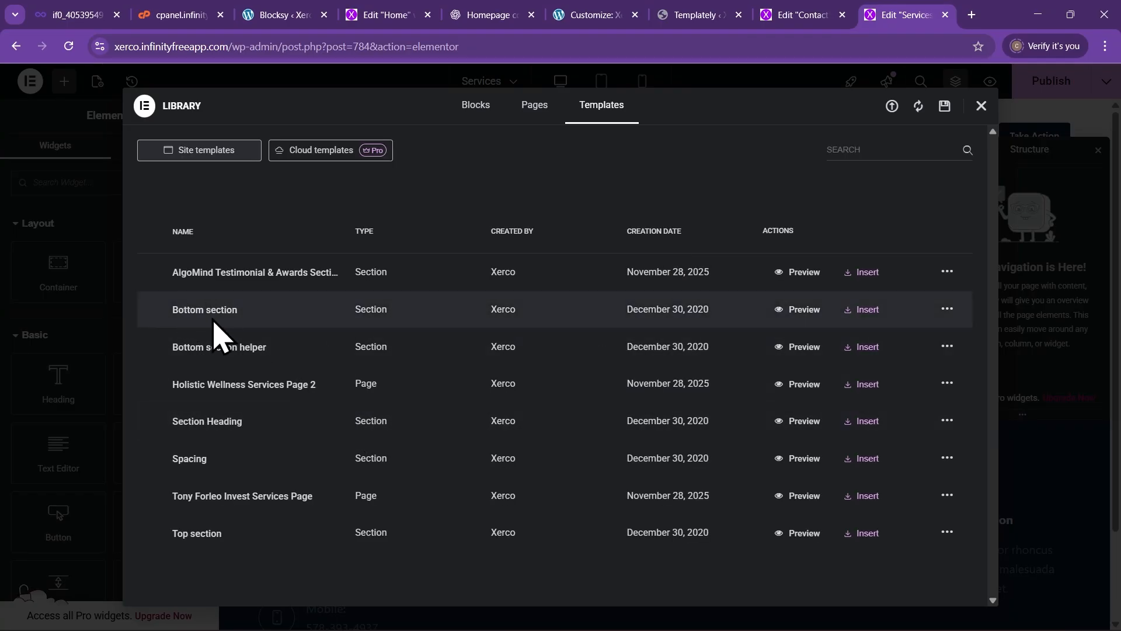
{"action": "left_click", "coordinate": [872, 388]}
{"action": "left_click", "coordinate": [678, 388]}
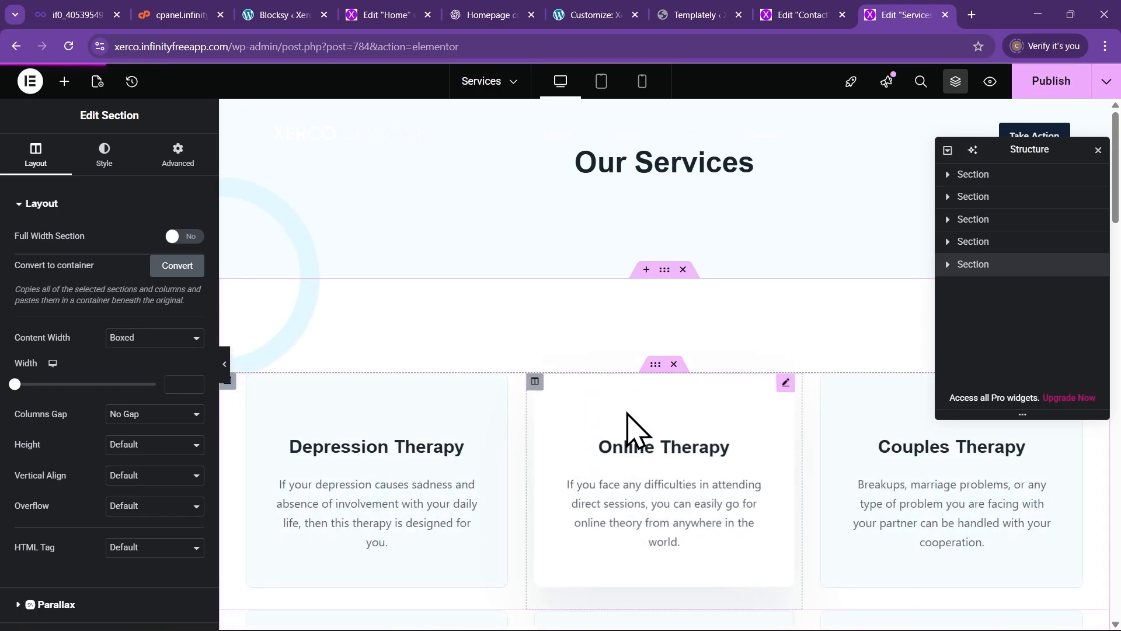
Select the decorative circle image in the Our Services header and delete it
{"action": "scroll", "coordinate": [738, 405], "scroll_direction": "down", "scroll_amount": 8}
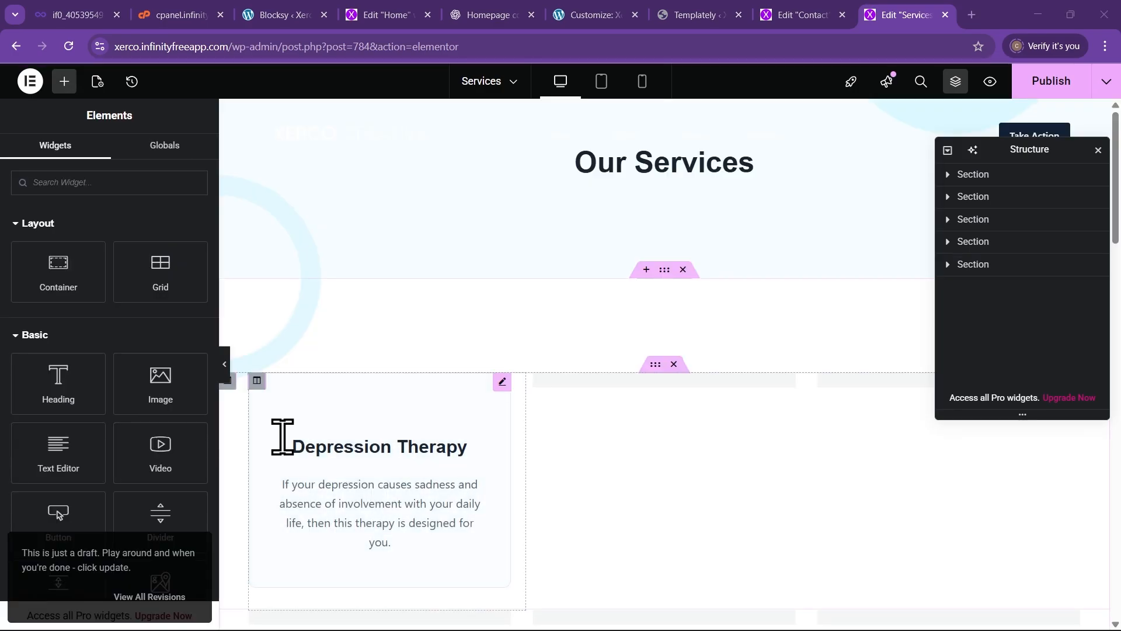
{"action": "left_click", "coordinate": [231, 368]}
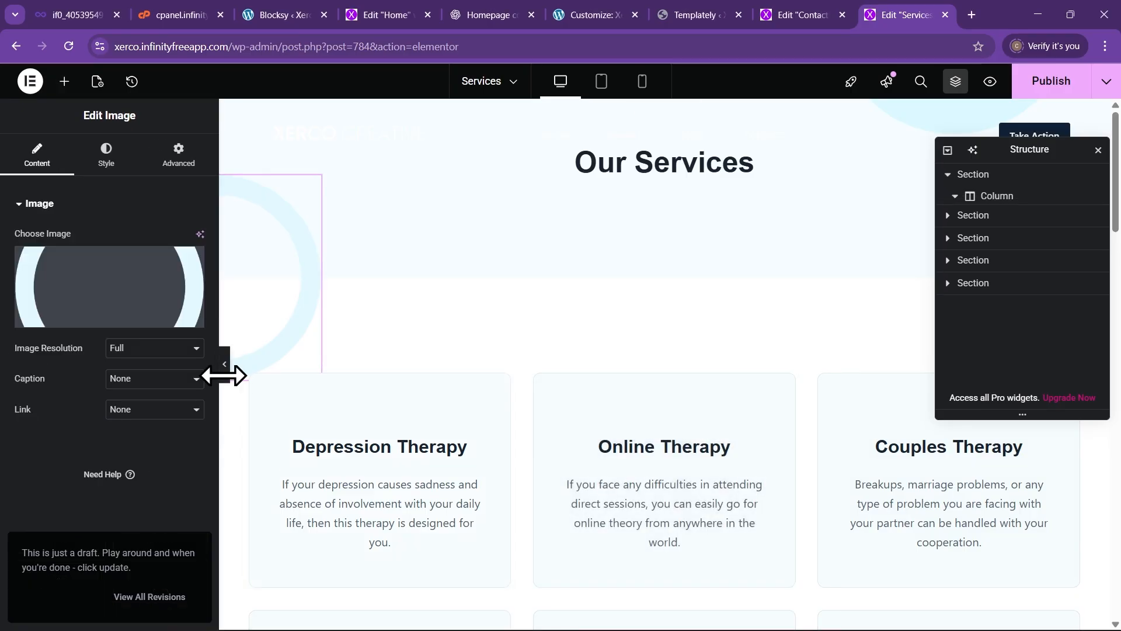
{"action": "left_click", "coordinate": [224, 364]}
{"action": "scroll", "coordinate": [478, 371], "scroll_direction": "down", "scroll_amount": 5}
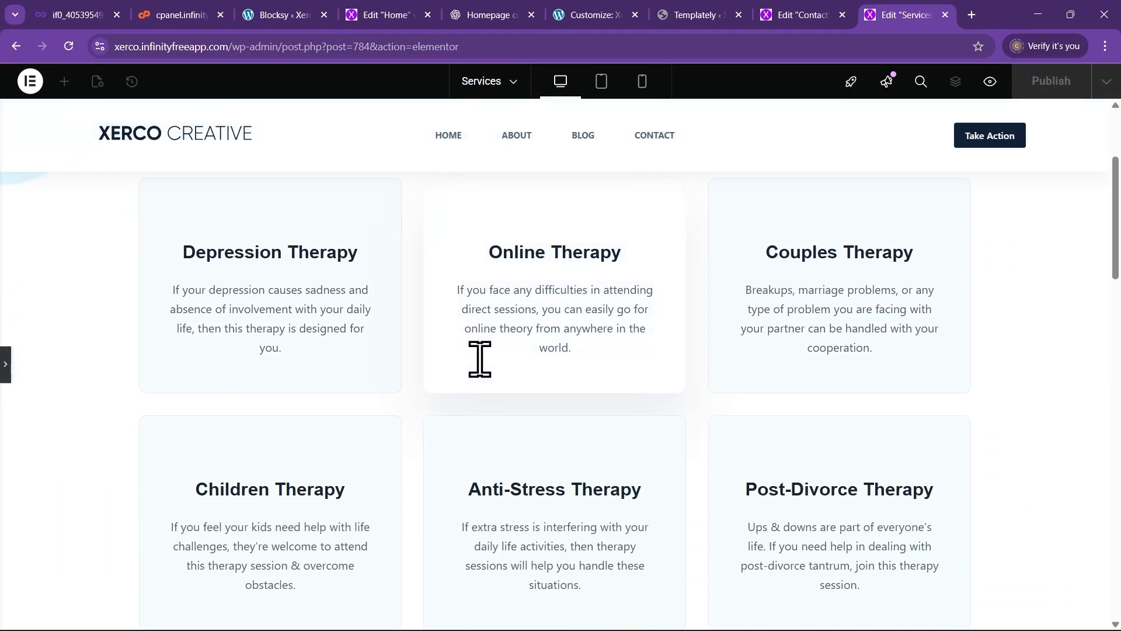
{"action": "scroll", "coordinate": [477, 370], "scroll_direction": "up", "scroll_amount": 3}
{"action": "scroll", "coordinate": [480, 376], "scroll_direction": "up", "scroll_amount": 5}
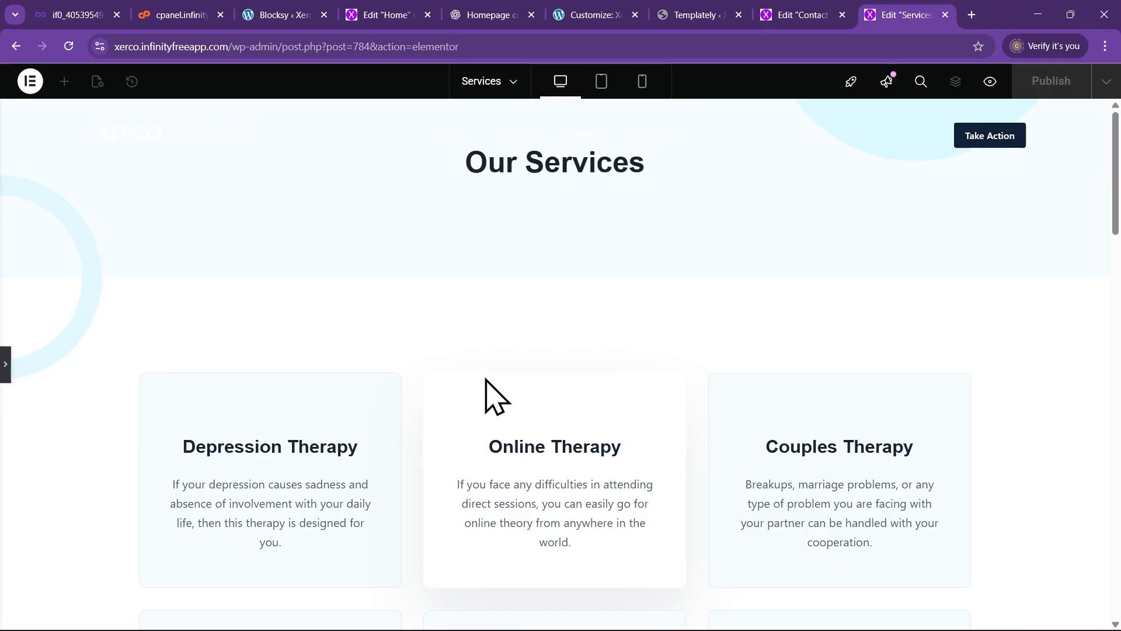
{"action": "left_click", "coordinate": [5, 364]}
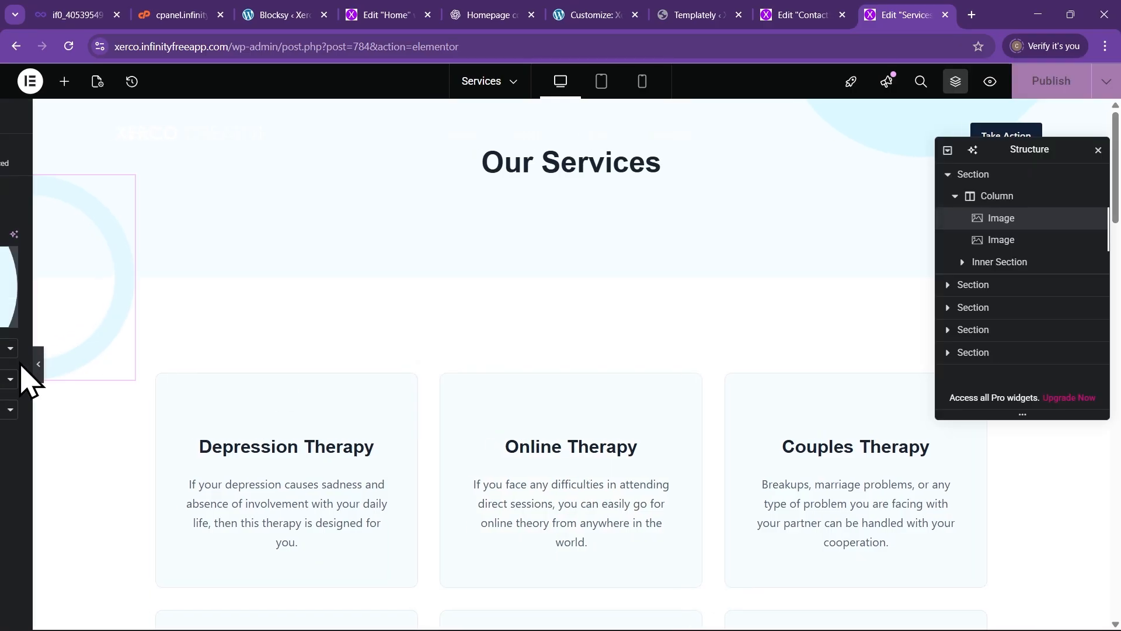
{"action": "scroll", "coordinate": [496, 349], "scroll_direction": "down", "scroll_amount": 6}
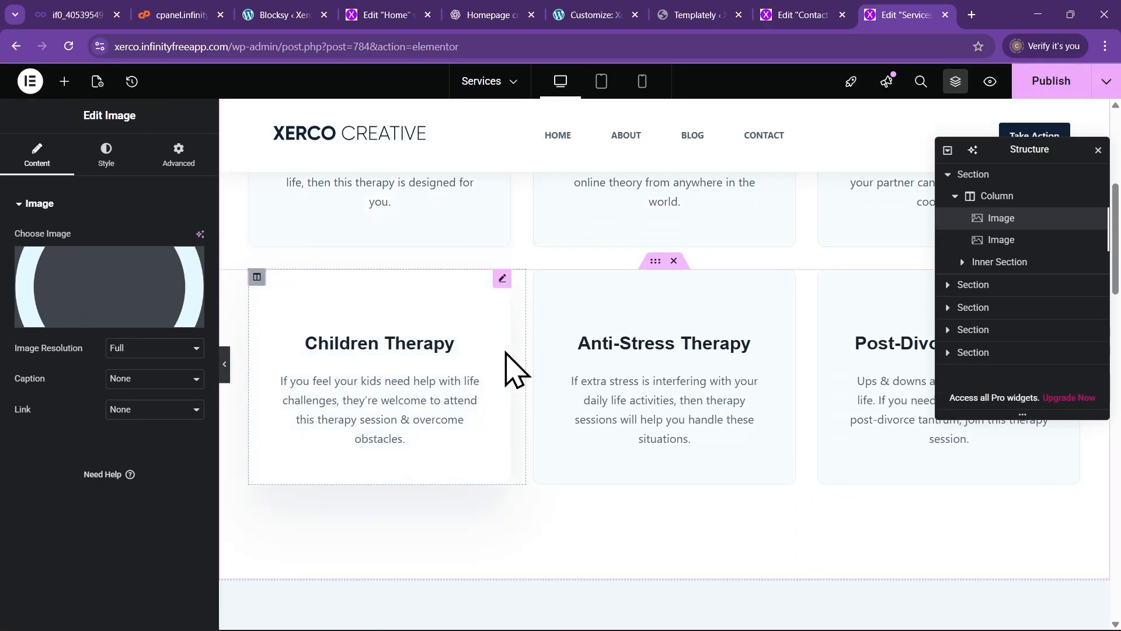
{"action": "scroll", "coordinate": [742, 409], "scroll_direction": "up", "scroll_amount": 5}
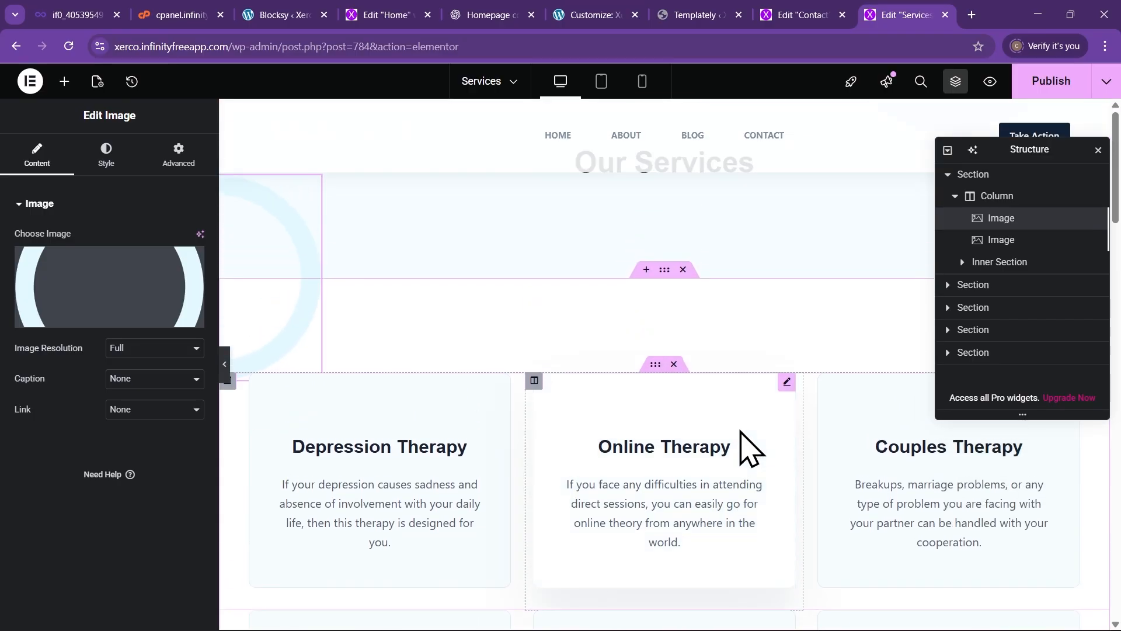
{"action": "right_click", "coordinate": [312, 185]}
{"action": "left_click", "coordinate": [356, 514]}
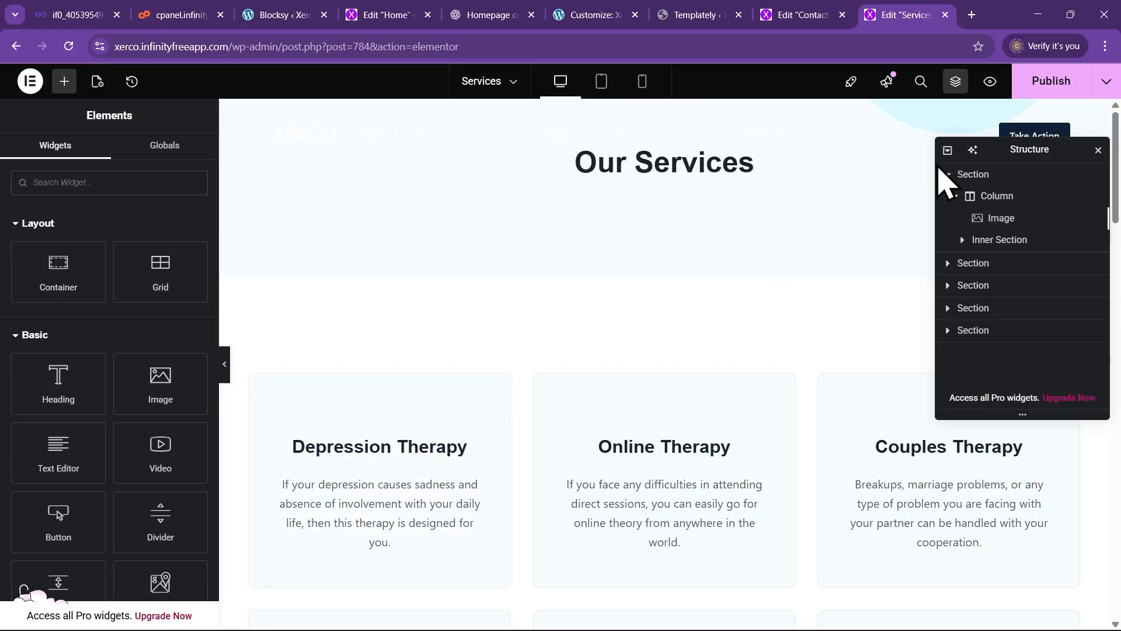
Delete the remaining decorative image widget from the header section
{"action": "left_click", "coordinate": [1000, 219]}
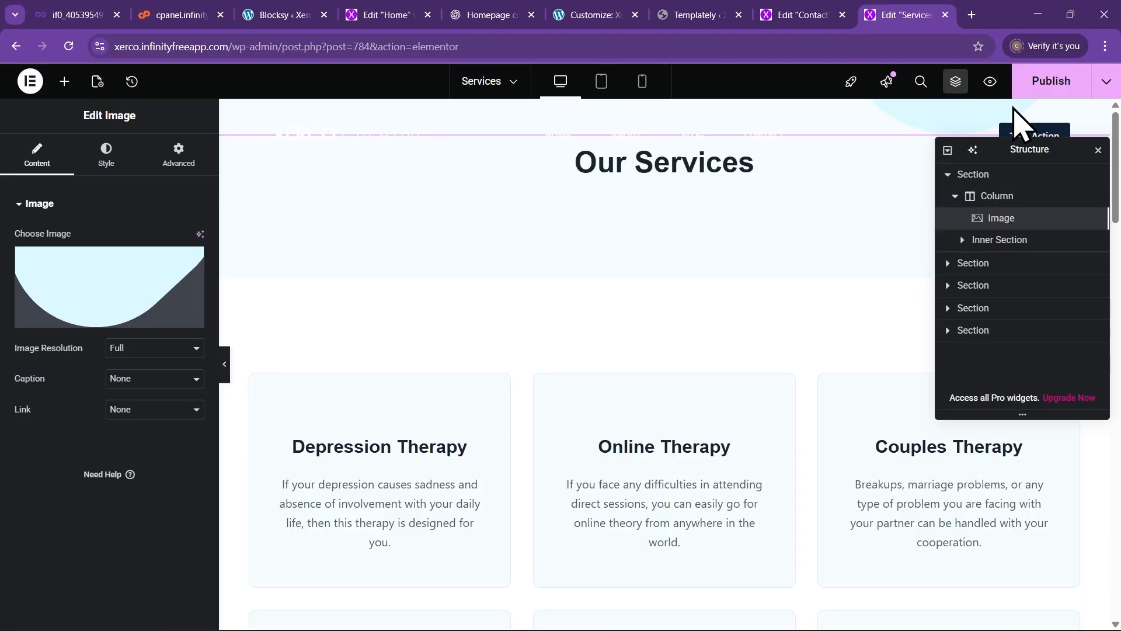
{"action": "right_click", "coordinate": [1006, 229]}
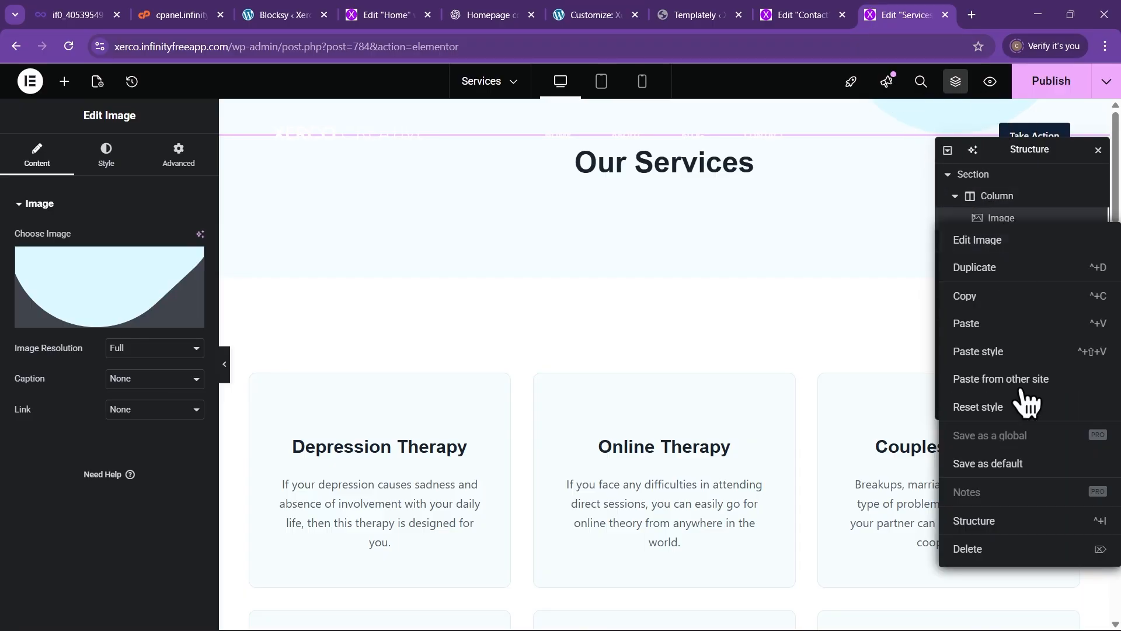
{"action": "left_click", "coordinate": [997, 557]}
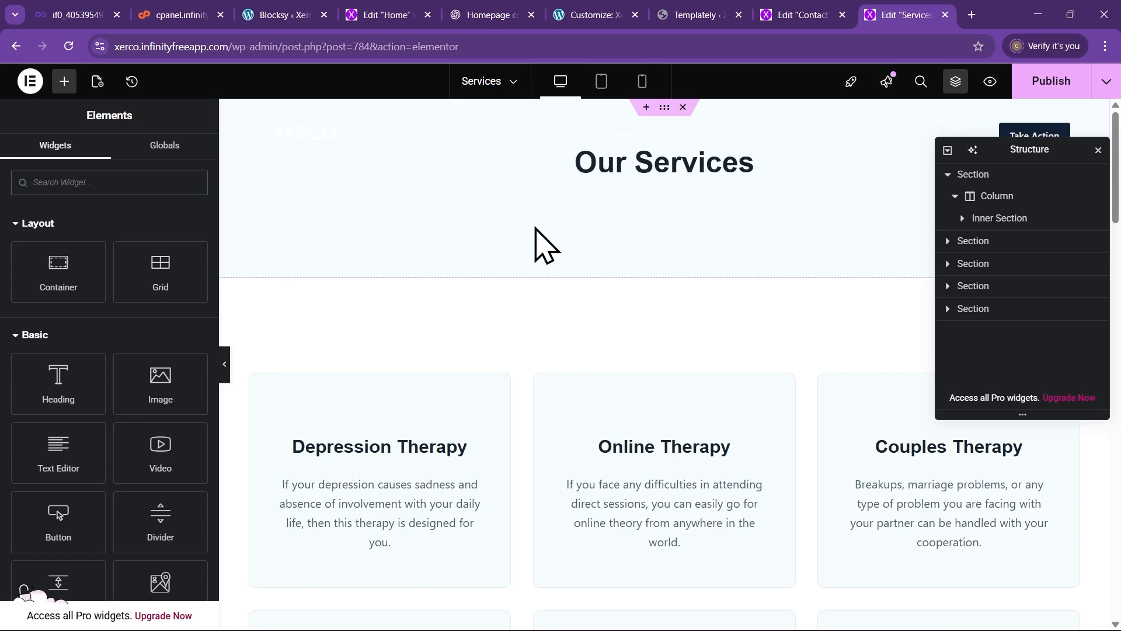
Select the Our Services header column, not its inner section, and show its Style settings
{"action": "left_click", "coordinate": [324, 175]}
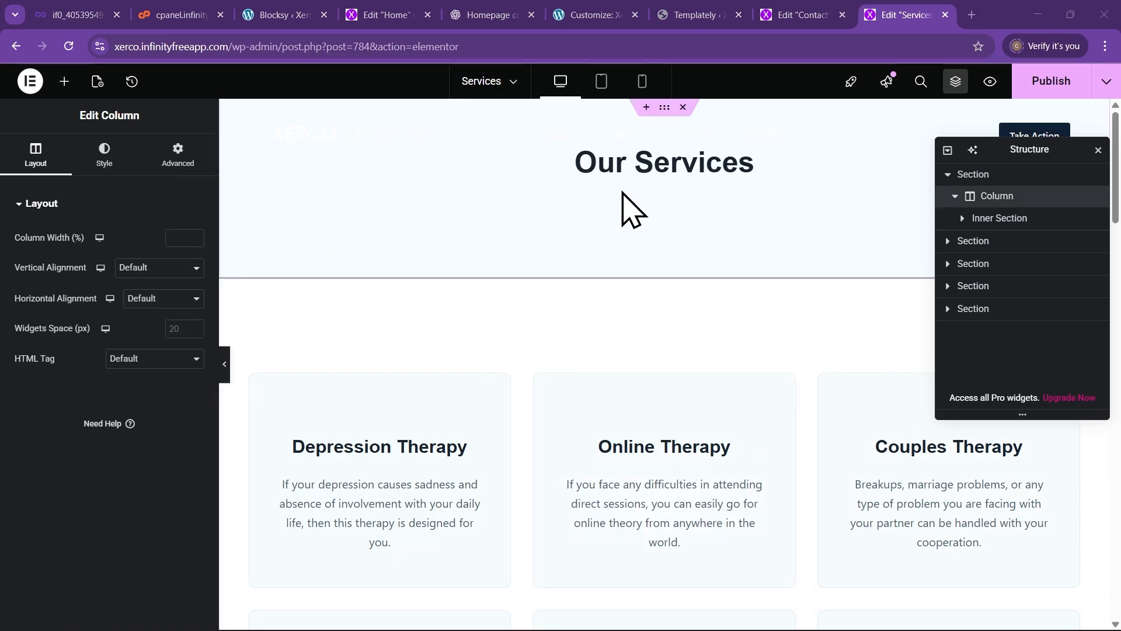
{"action": "right_click", "coordinate": [549, 209]}
{"action": "left_click", "coordinate": [584, 225]}
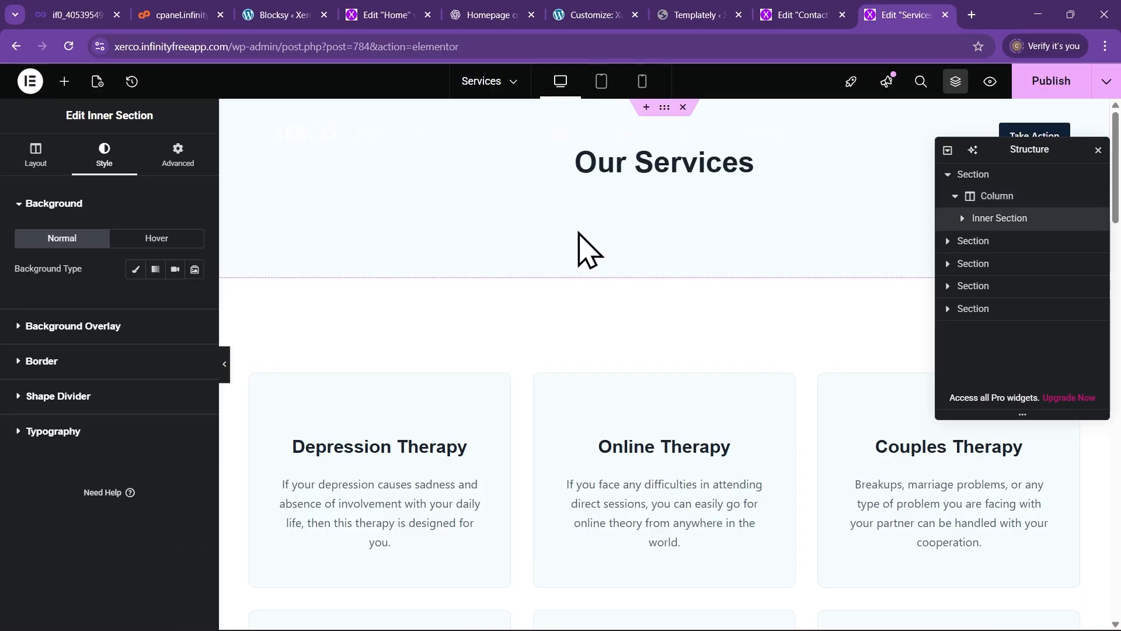
{"action": "left_click", "coordinate": [997, 199]}
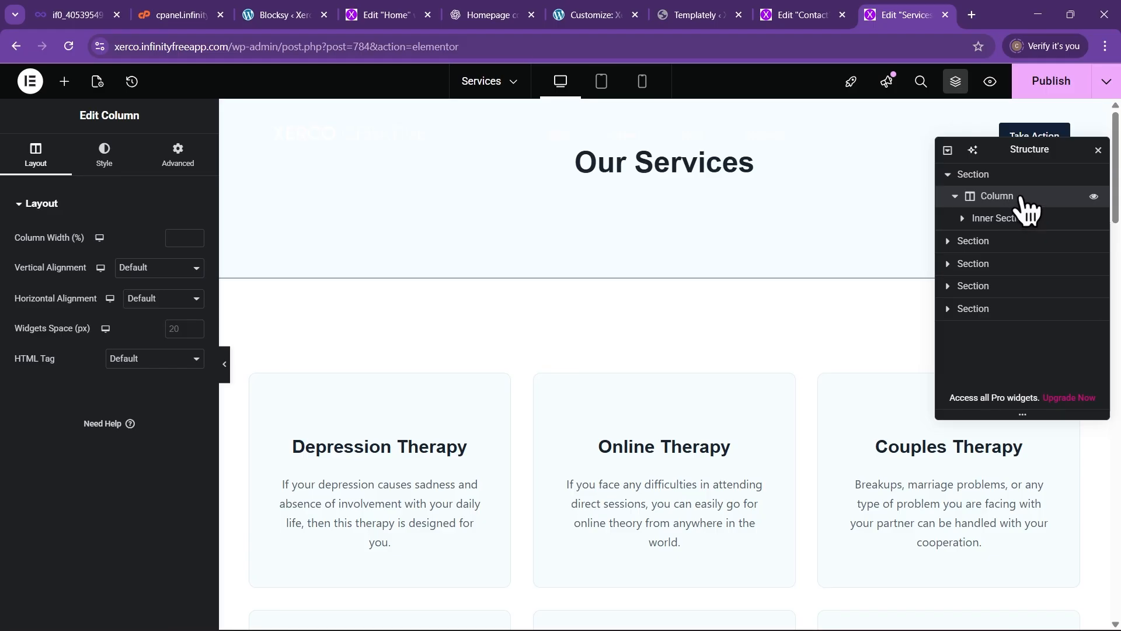
{"action": "left_click", "coordinate": [111, 162]}
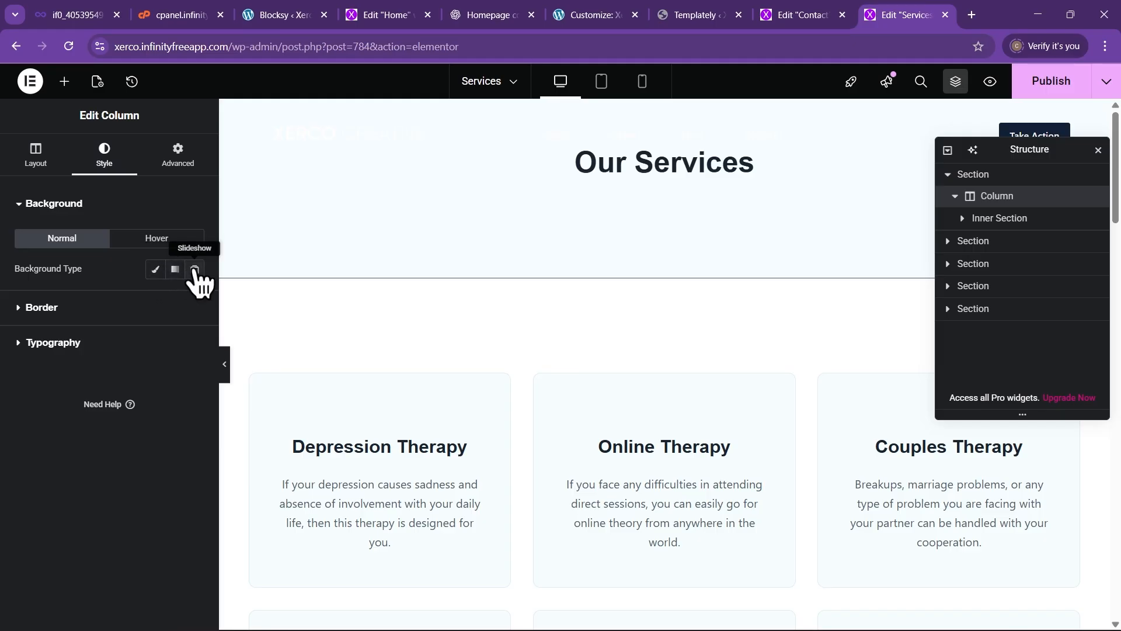
Set the column background to Classic using home-hero.jpg from the Media Library
{"action": "left_click", "coordinate": [155, 270]}
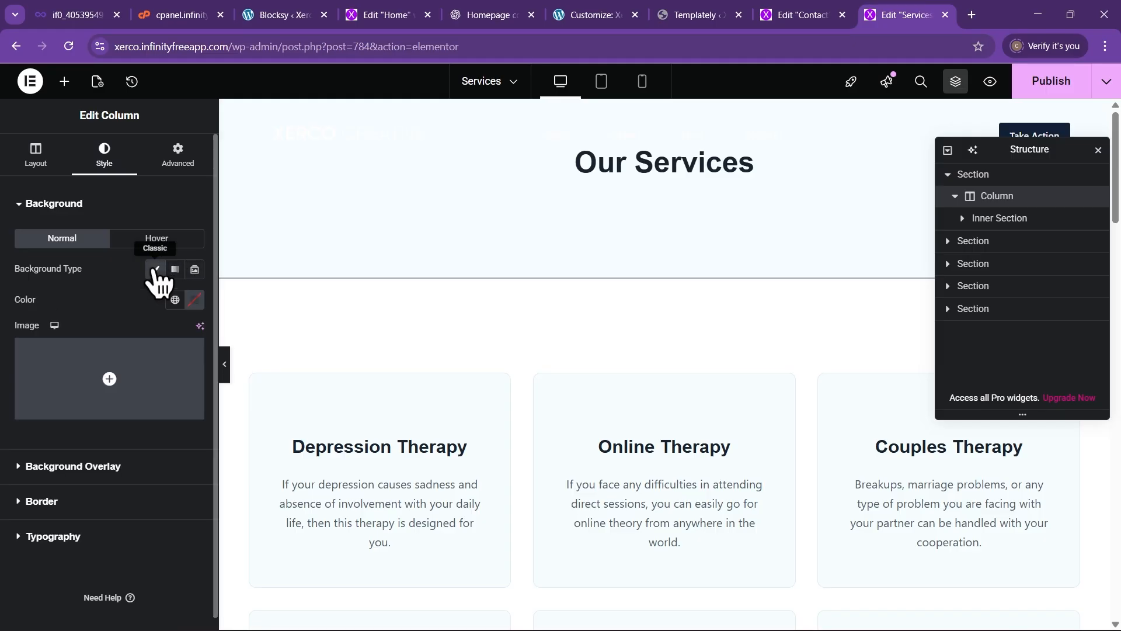
{"action": "left_click", "coordinate": [148, 424]}
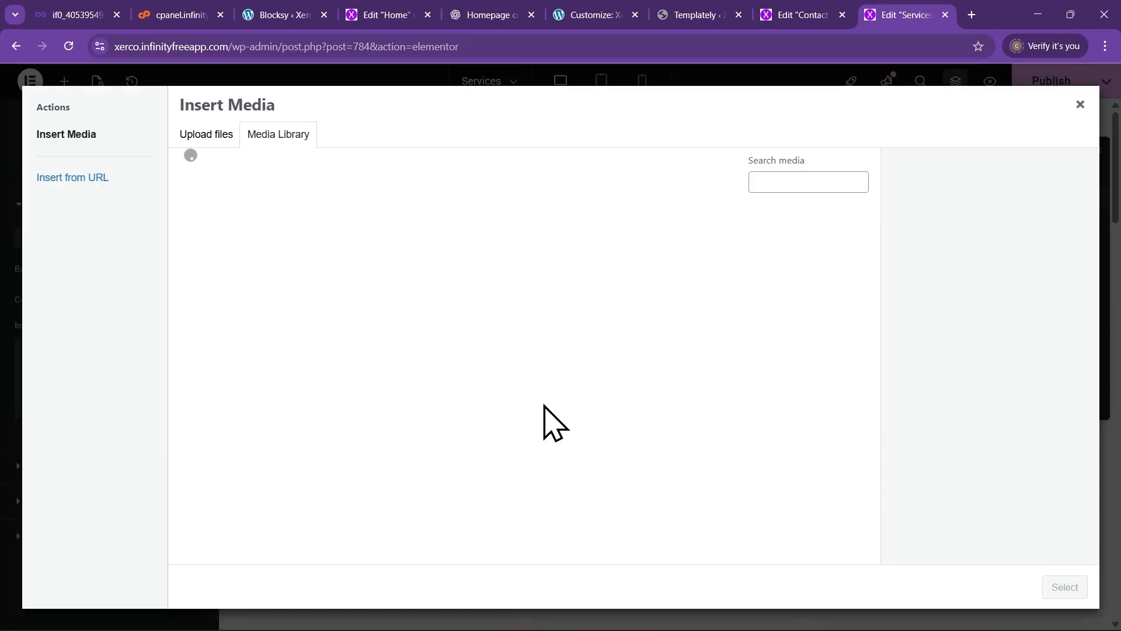
{"action": "scroll", "coordinate": [672, 467], "scroll_direction": "down", "scroll_amount": 10}
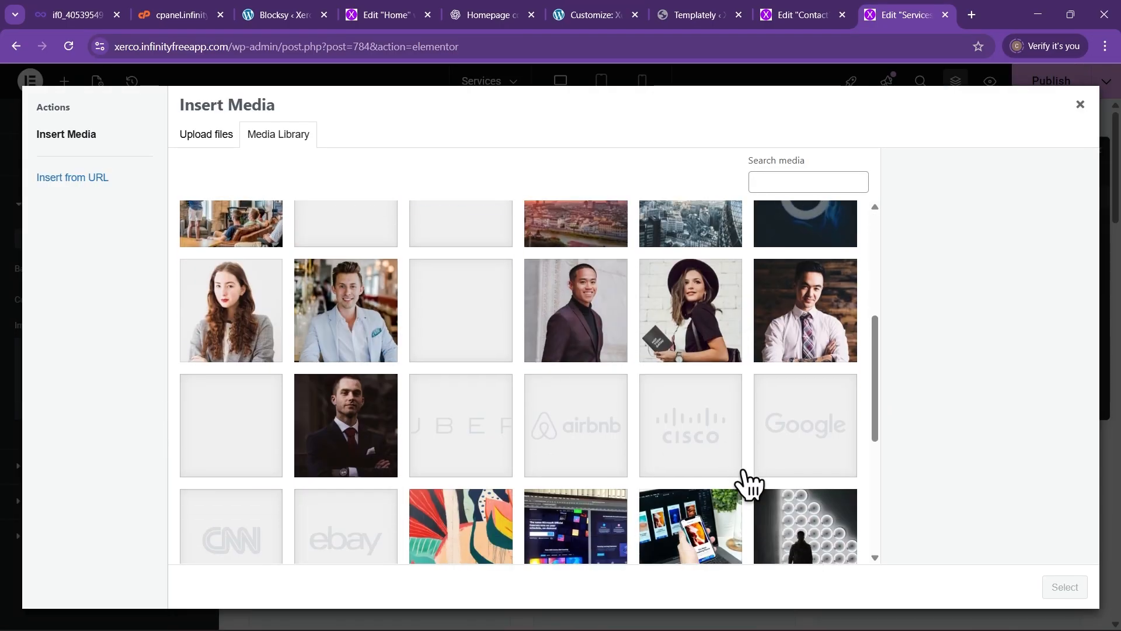
{"action": "left_click", "coordinate": [808, 488]}
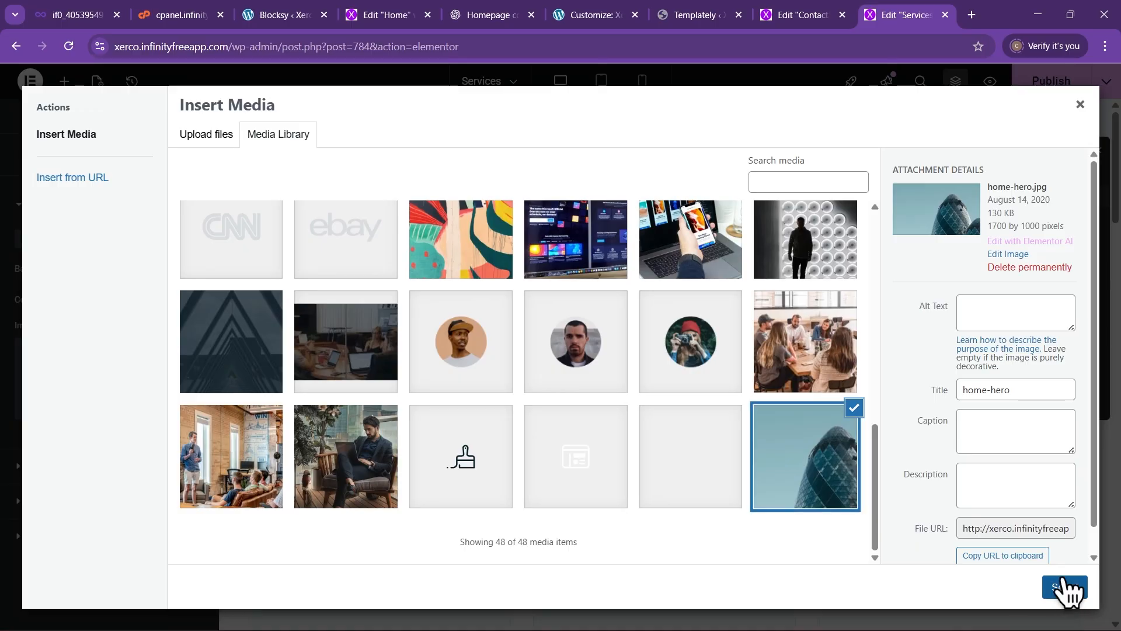
{"action": "left_click", "coordinate": [1067, 587]}
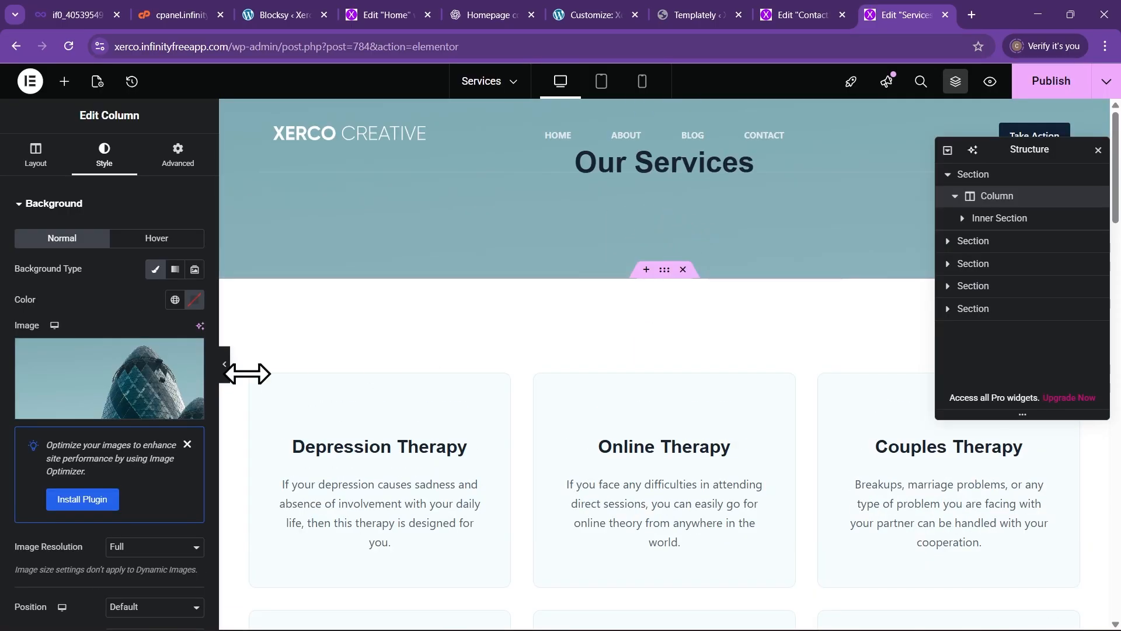
Set the background image position to Center Center
{"action": "scroll", "coordinate": [175, 520], "scroll_direction": "down", "scroll_amount": 2}
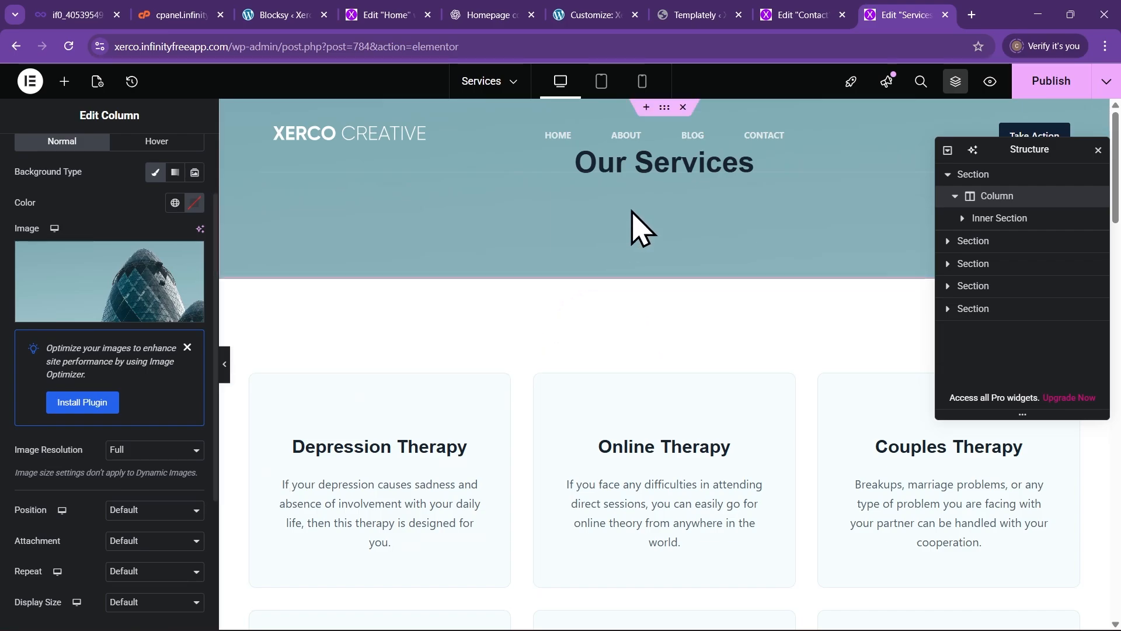
{"action": "scroll", "coordinate": [178, 461], "scroll_direction": "down", "scroll_amount": 1}
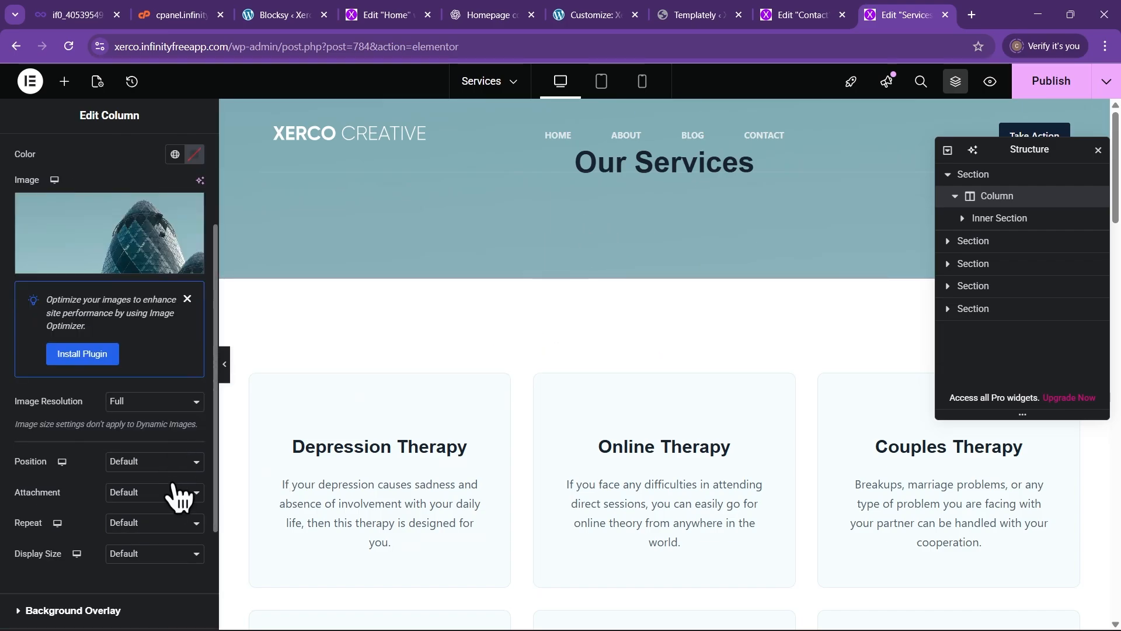
{"action": "left_click", "coordinate": [137, 462]}
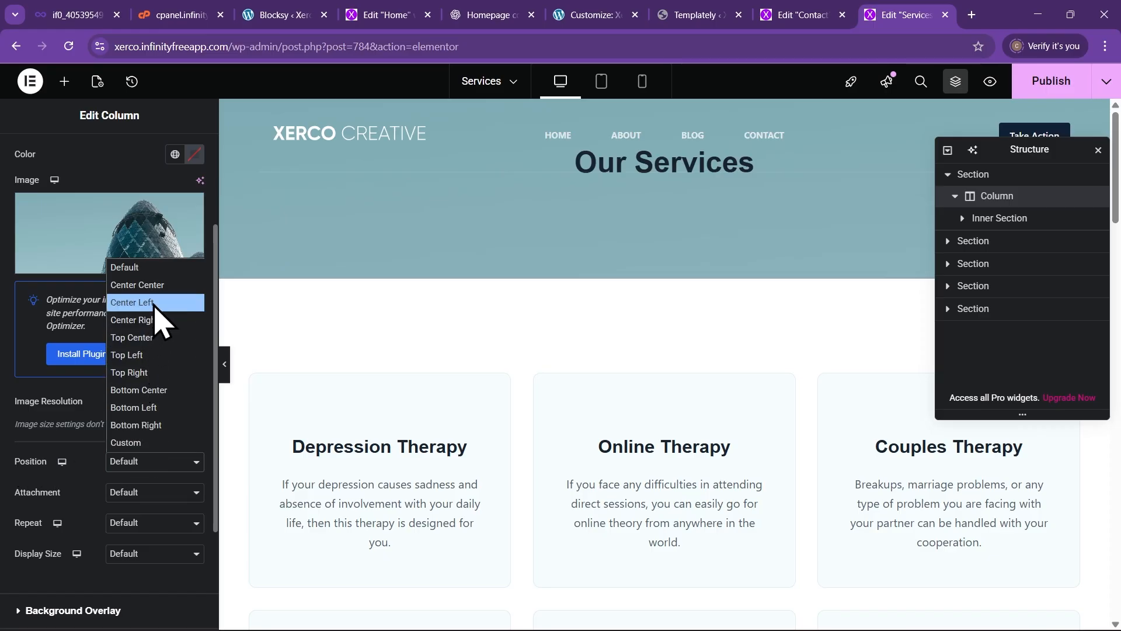
{"action": "left_click", "coordinate": [168, 285]}
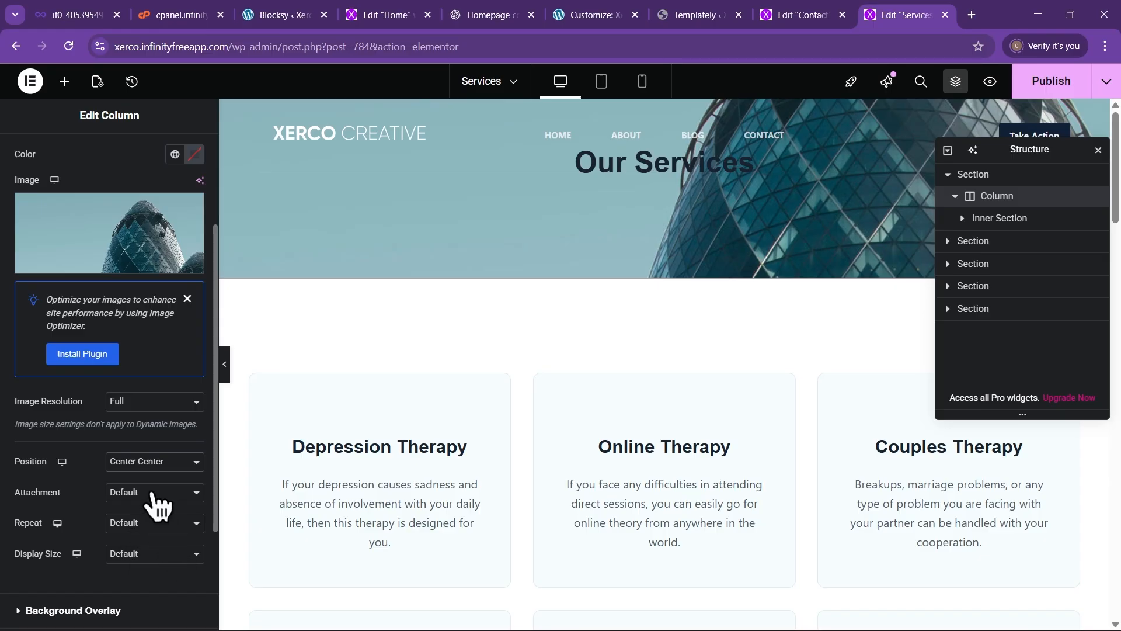
{"action": "scroll", "coordinate": [155, 499], "scroll_direction": "up", "scroll_amount": 5}
{"action": "left_click", "coordinate": [187, 166]}
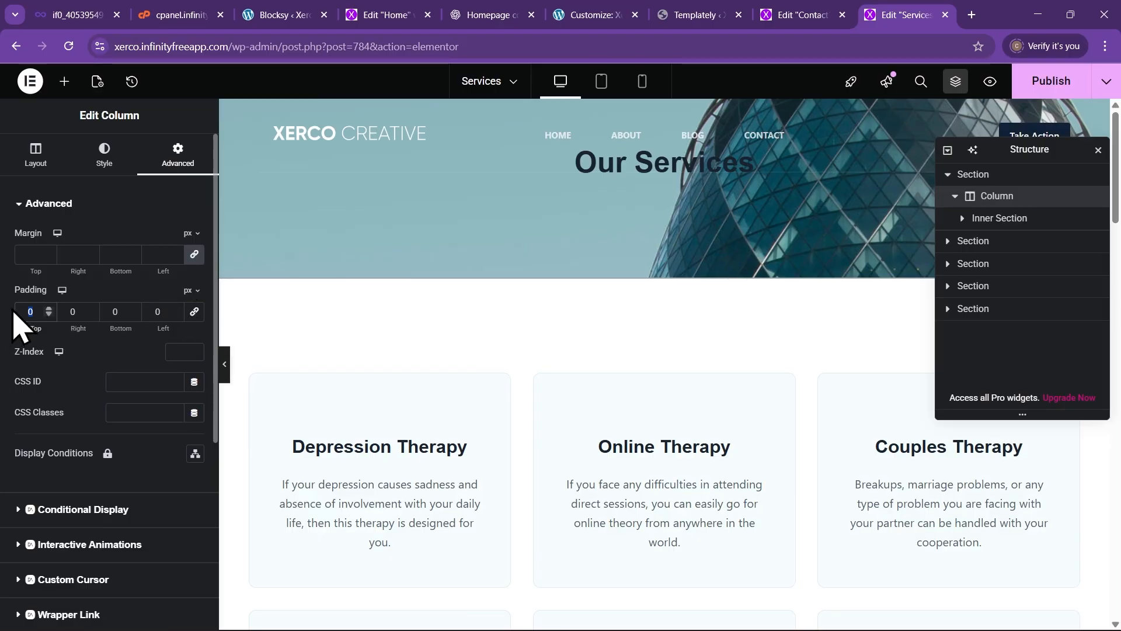
Enter 100 px top and bottom padding for the header column
{"action": "type", "text": "100"}
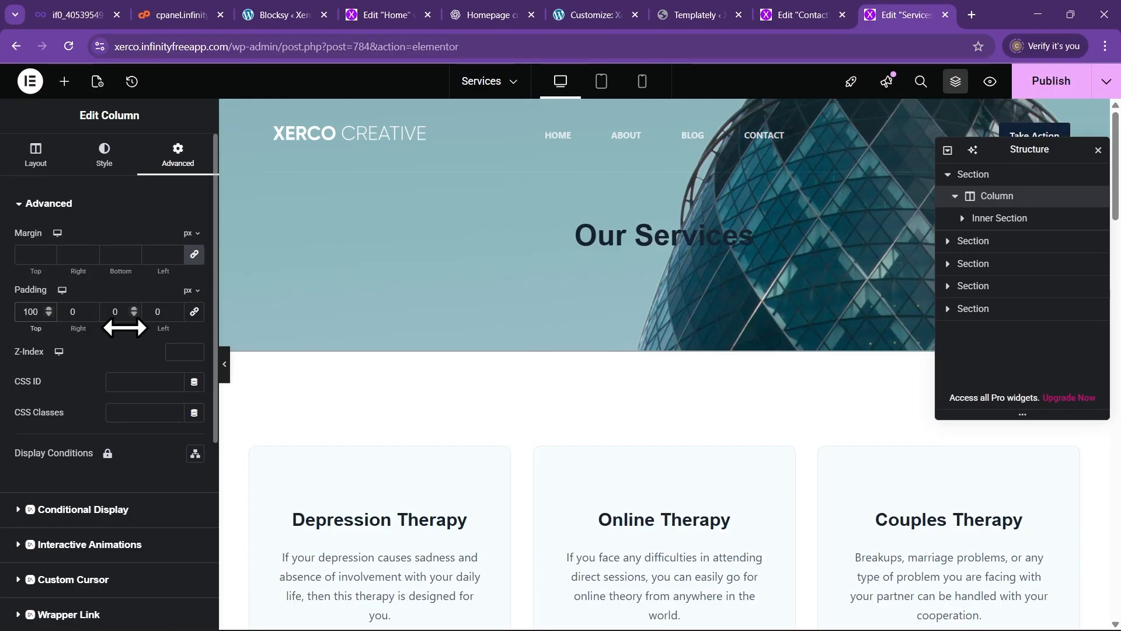
{"action": "type", "text": "100"}
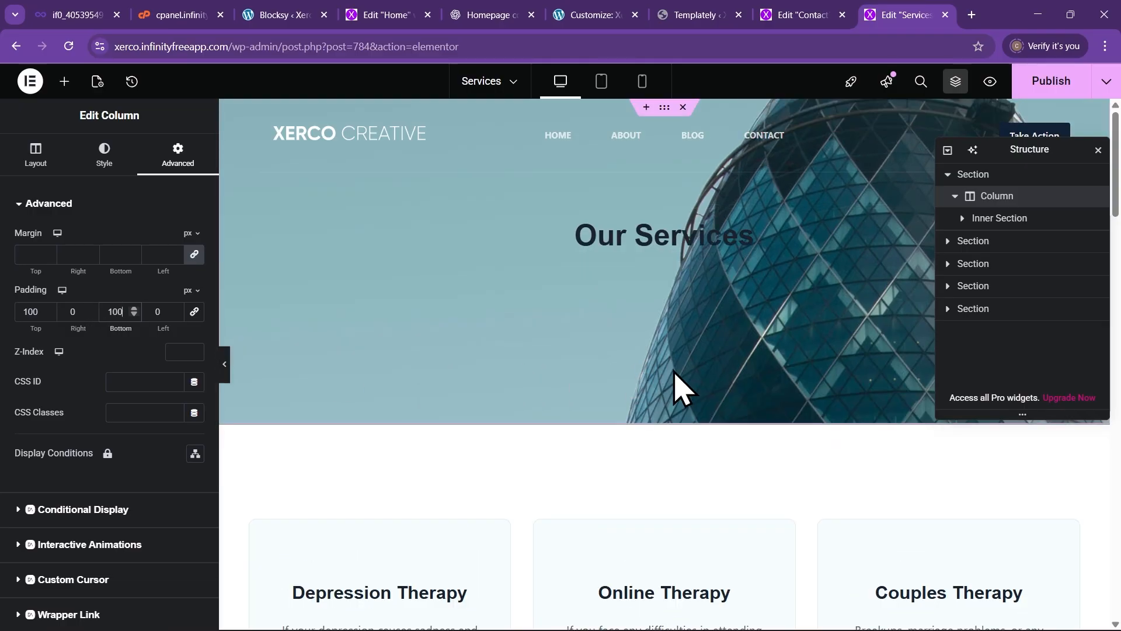
{"action": "left_click", "coordinate": [656, 233]}
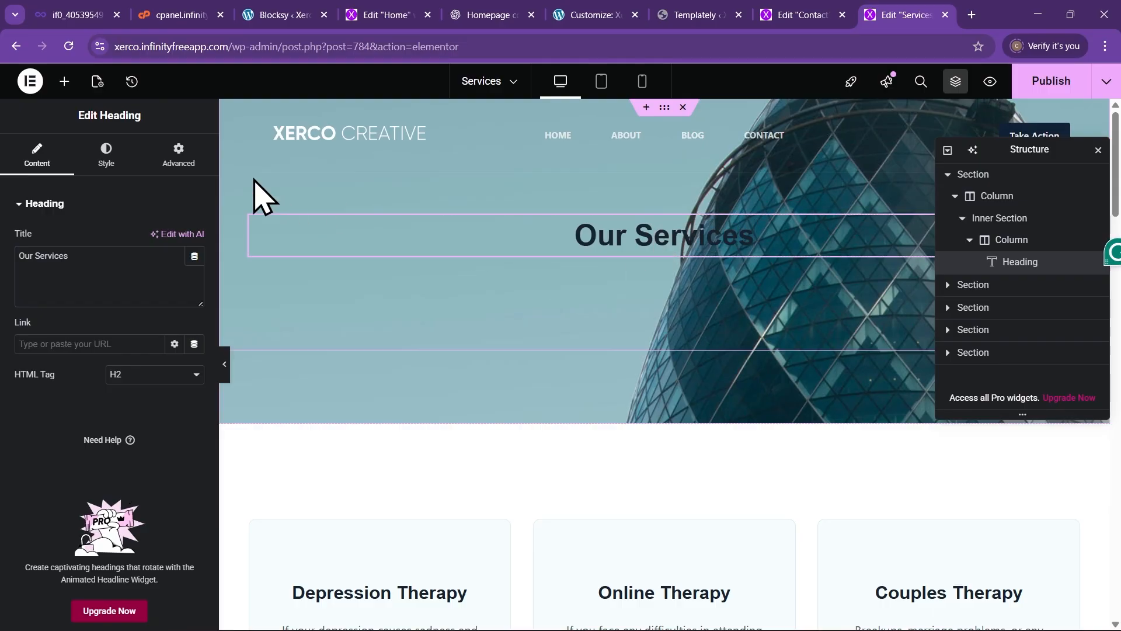
Give the Our Services heading a white global text colour and hide the editor panel
{"action": "left_click", "coordinate": [103, 165]}
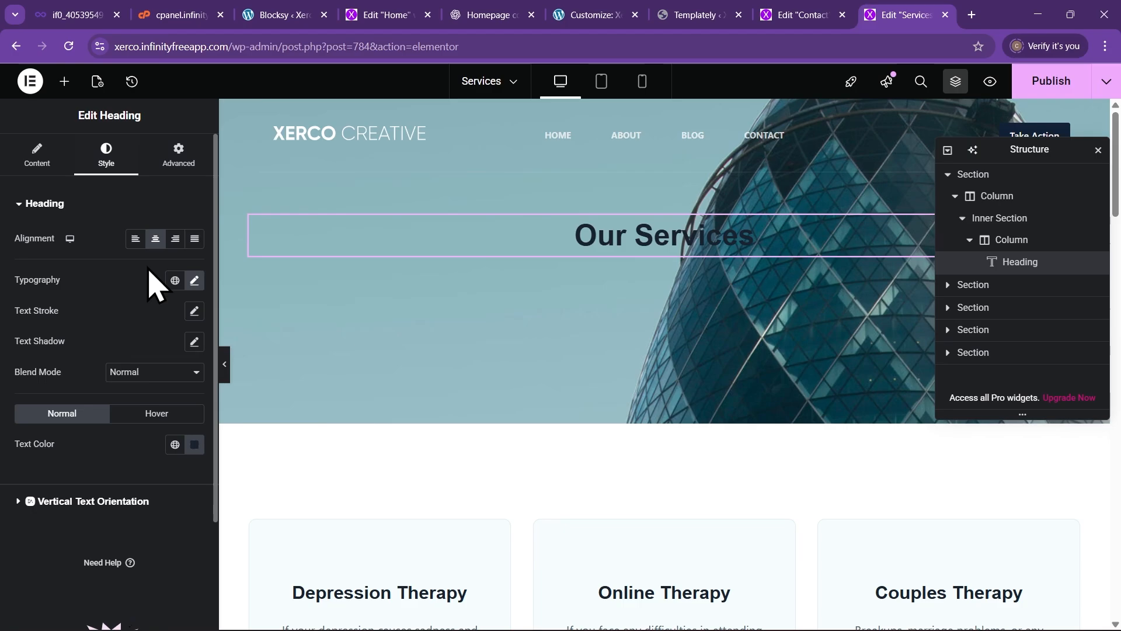
{"action": "left_click", "coordinate": [175, 446]}
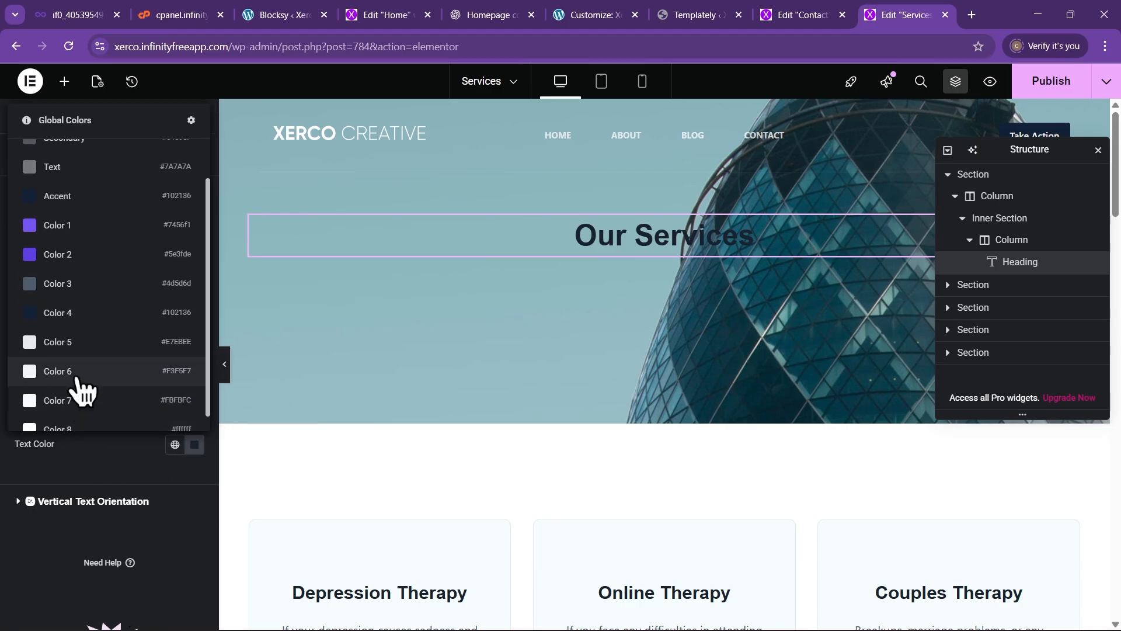
{"action": "left_click", "coordinate": [80, 387]}
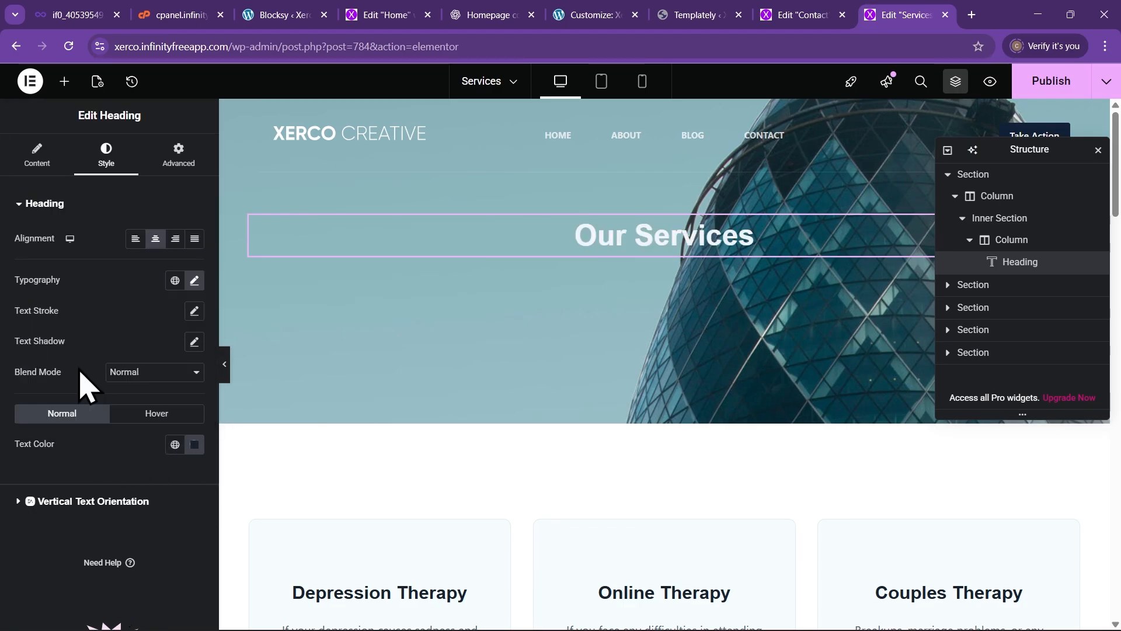
{"action": "left_click", "coordinate": [225, 373]}
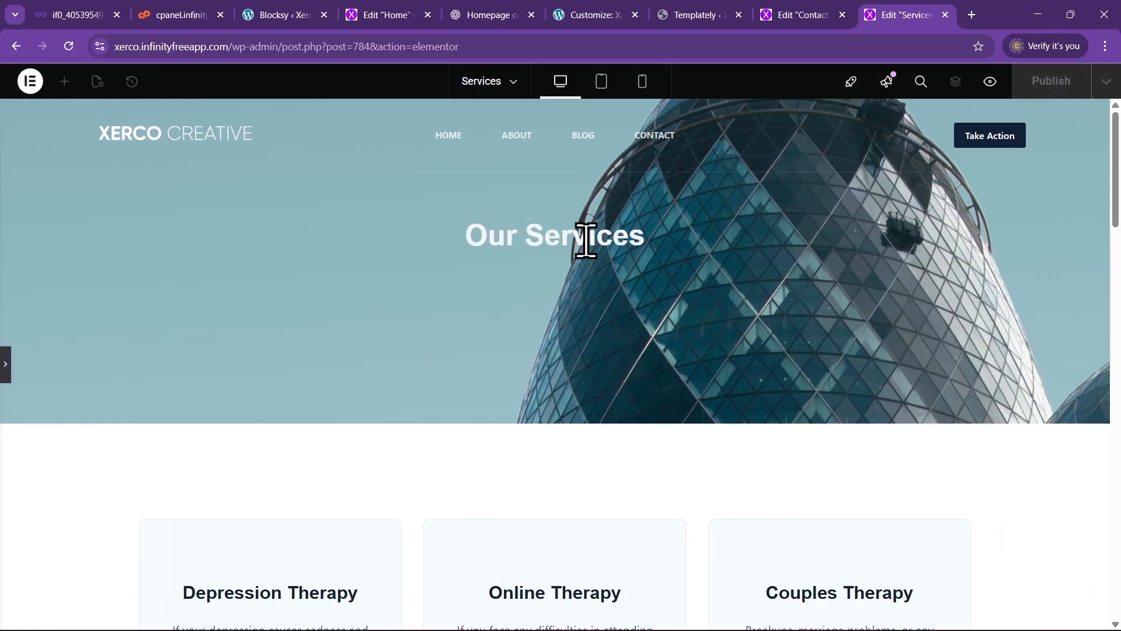
Scroll through the Services page preview to review the layout
{"action": "scroll", "coordinate": [438, 318], "scroll_direction": "down", "scroll_amount": 10}
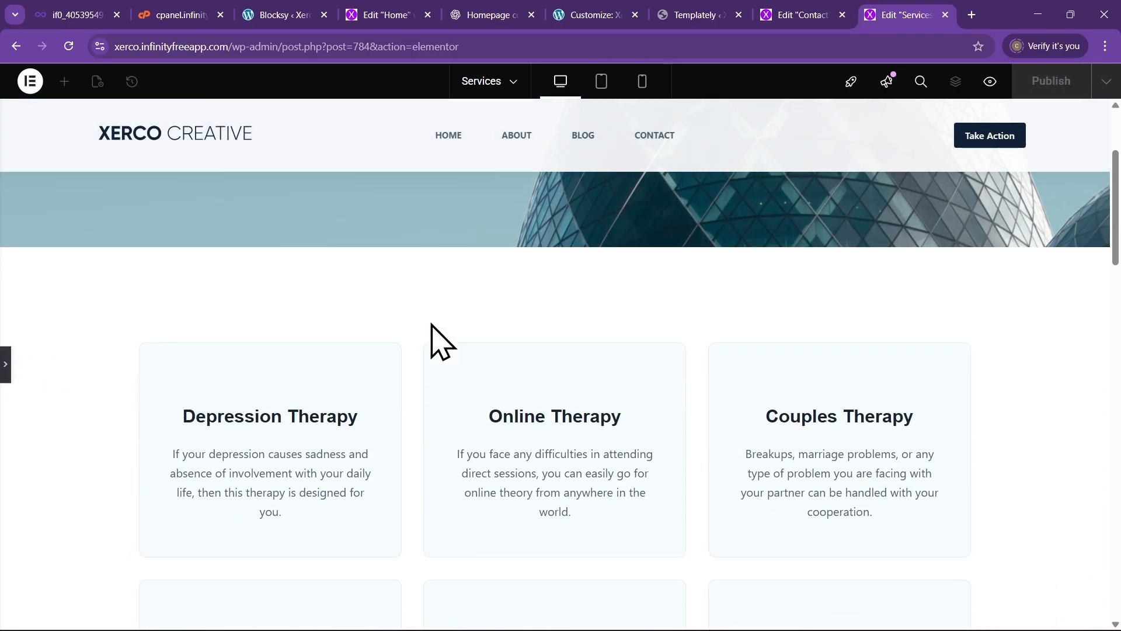
{"action": "scroll", "coordinate": [268, 327], "scroll_direction": "up", "scroll_amount": 5}
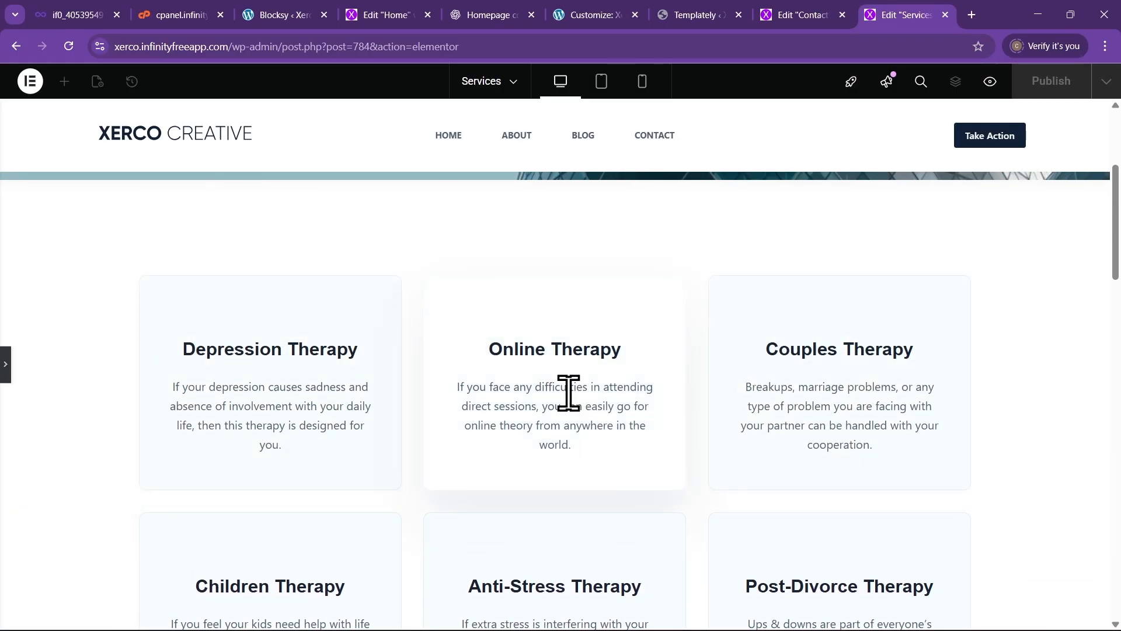
{"action": "scroll", "coordinate": [343, 413], "scroll_direction": "up", "scroll_amount": 4}
{"action": "scroll", "coordinate": [584, 467], "scroll_direction": "down", "scroll_amount": 12}
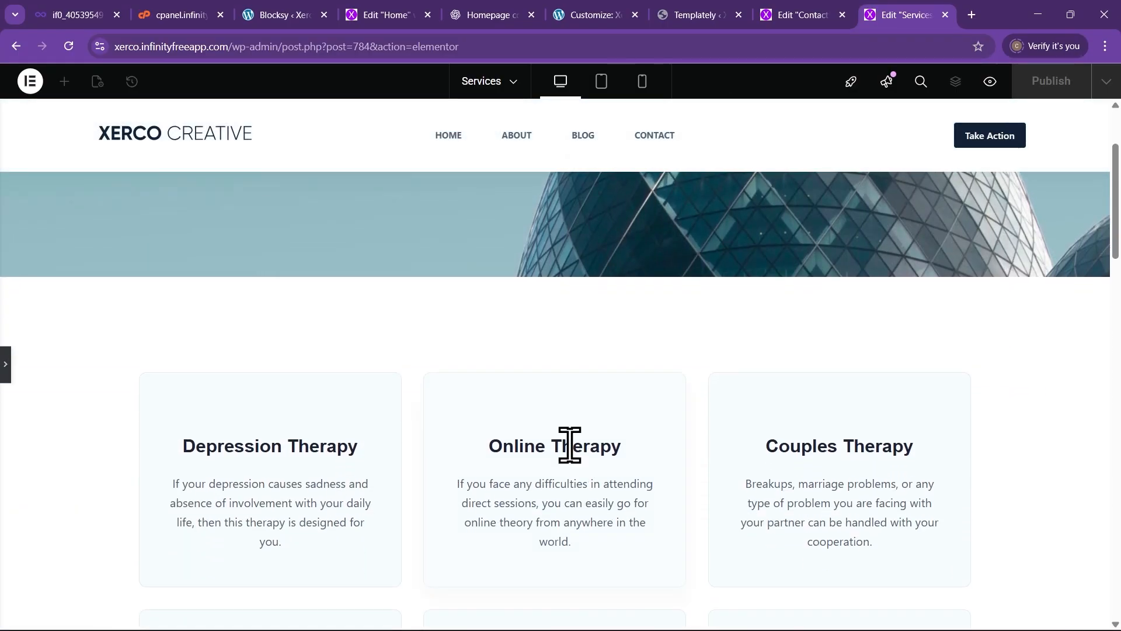
{"action": "scroll", "coordinate": [380, 397], "scroll_direction": "down", "scroll_amount": 5}
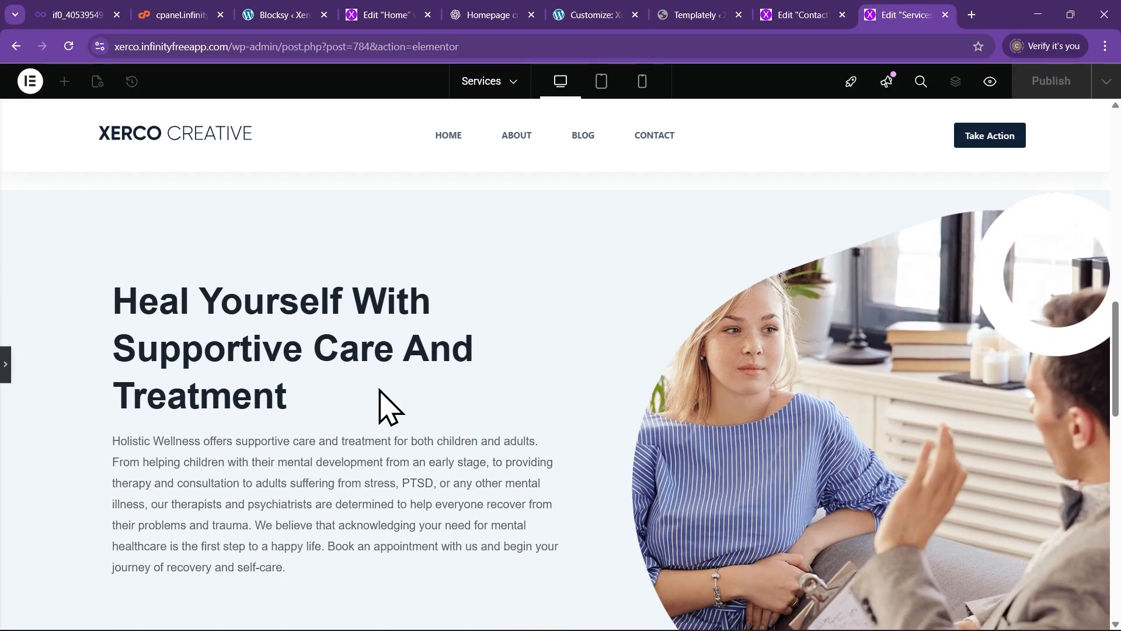
{"action": "scroll", "coordinate": [292, 388], "scroll_direction": "up", "scroll_amount": 3}
{"action": "scroll", "coordinate": [234, 383], "scroll_direction": "down", "scroll_amount": 1}
{"action": "scroll", "coordinate": [236, 377], "scroll_direction": "down", "scroll_amount": 3}
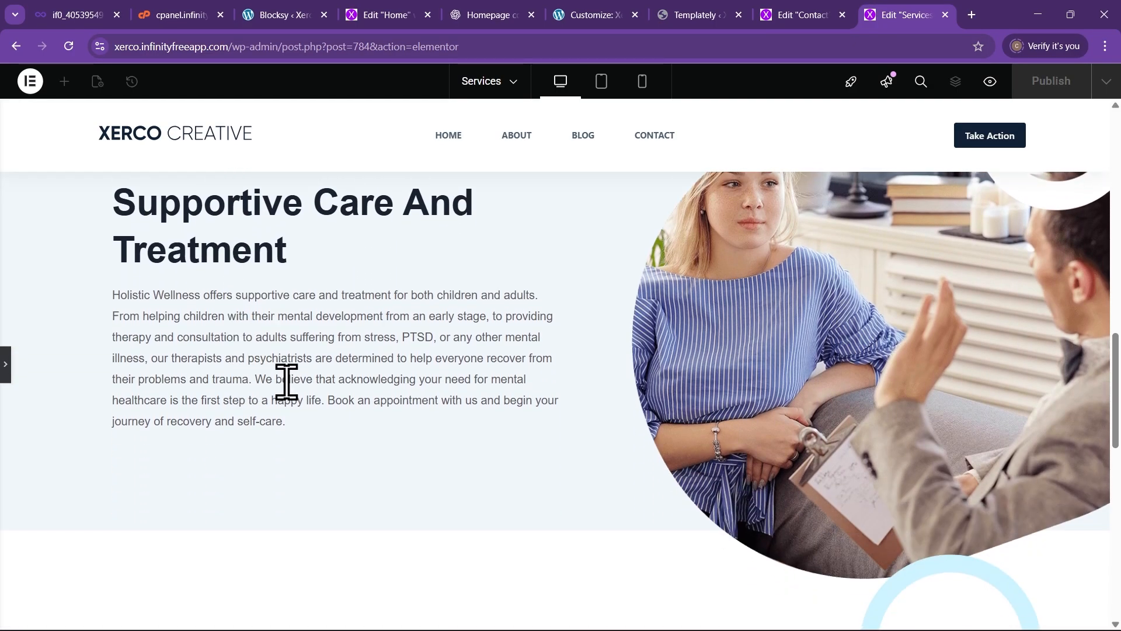
{"action": "scroll", "coordinate": [286, 381], "scroll_direction": "up", "scroll_amount": 3}
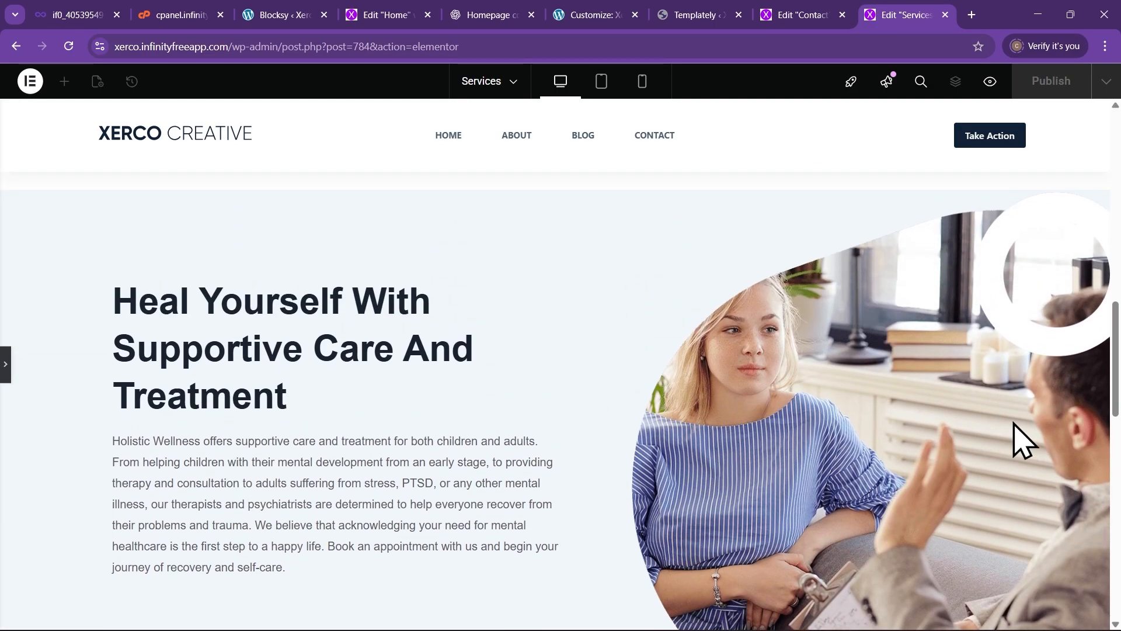
Restore the editor panel, select the hero image, and publish the Services page
{"action": "left_click", "coordinate": [7, 365]}
{"action": "left_click", "coordinate": [802, 421]}
{"action": "mouse_move", "coordinate": [121, 303]}
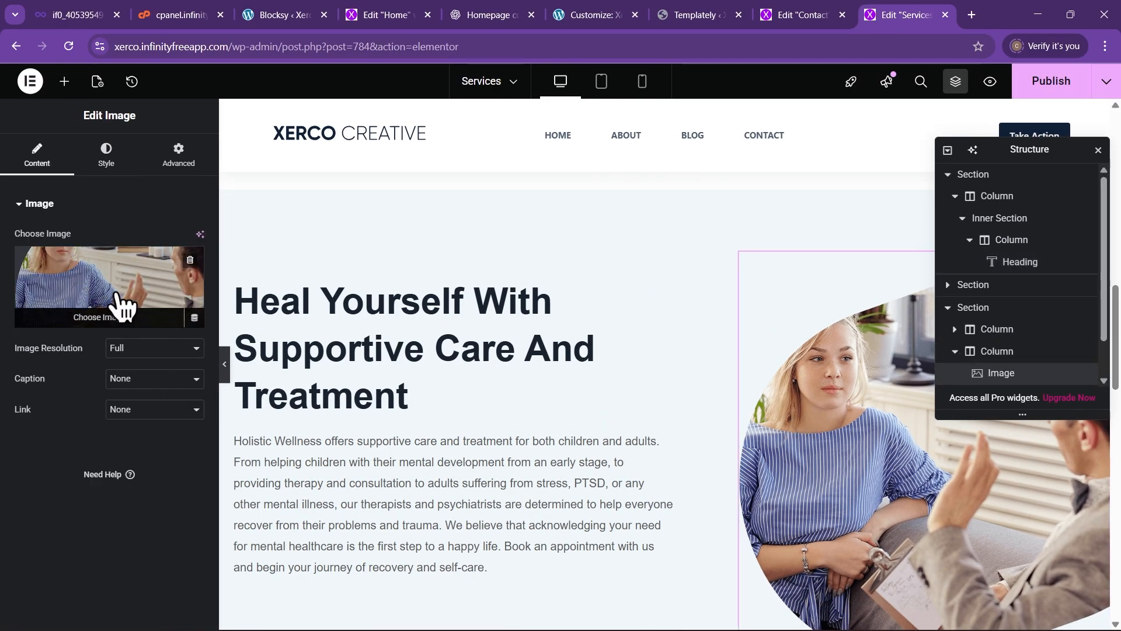
{"action": "scroll", "coordinate": [438, 386], "scroll_direction": "down", "scroll_amount": 15}
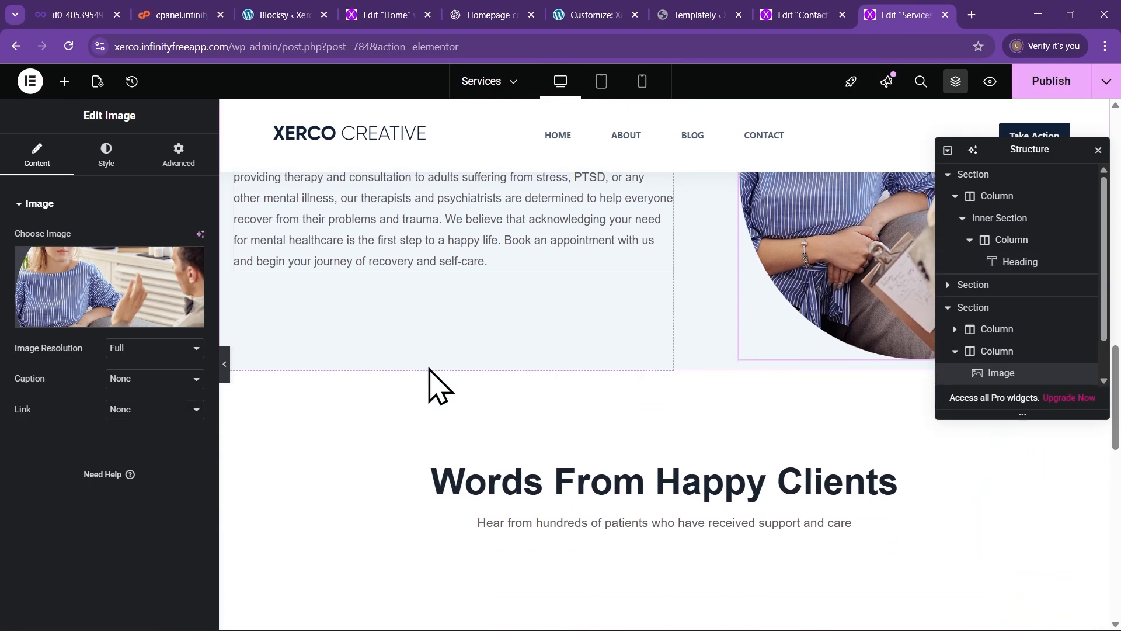
{"action": "scroll", "coordinate": [442, 379], "scroll_direction": "up", "scroll_amount": 2}
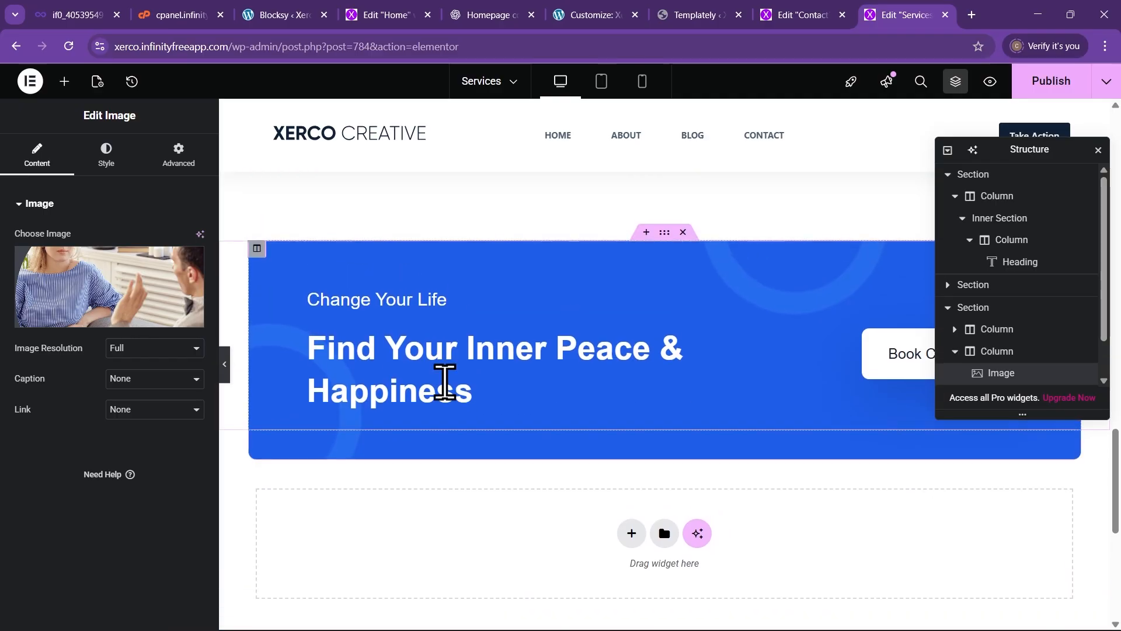
{"action": "scroll", "coordinate": [462, 409], "scroll_direction": "down", "scroll_amount": 2}
{"action": "scroll", "coordinate": [464, 420], "scroll_direction": "up", "scroll_amount": 7}
{"action": "scroll", "coordinate": [465, 385], "scroll_direction": "up", "scroll_amount": 10}
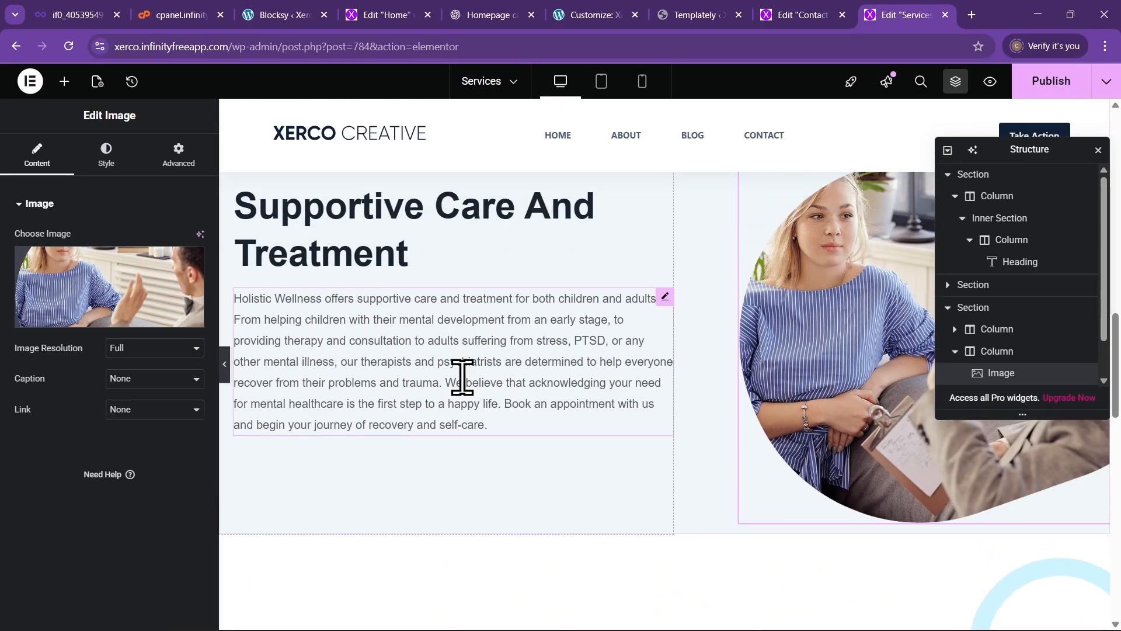
{"action": "scroll", "coordinate": [500, 379], "scroll_direction": "up", "scroll_amount": 7}
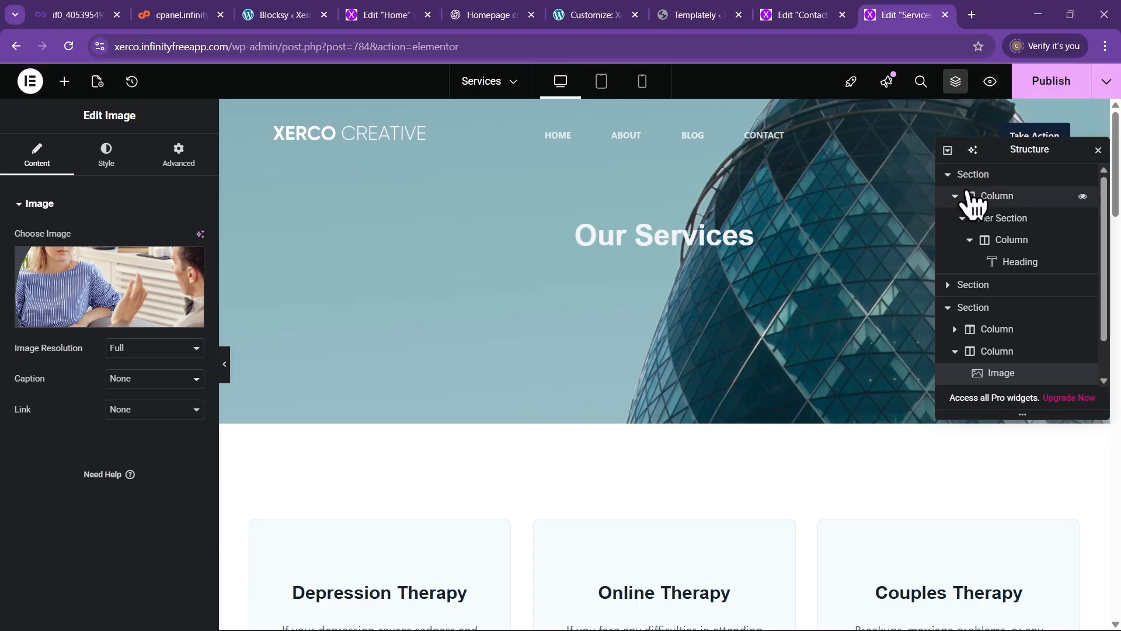
{"action": "left_click", "coordinate": [1048, 88]}
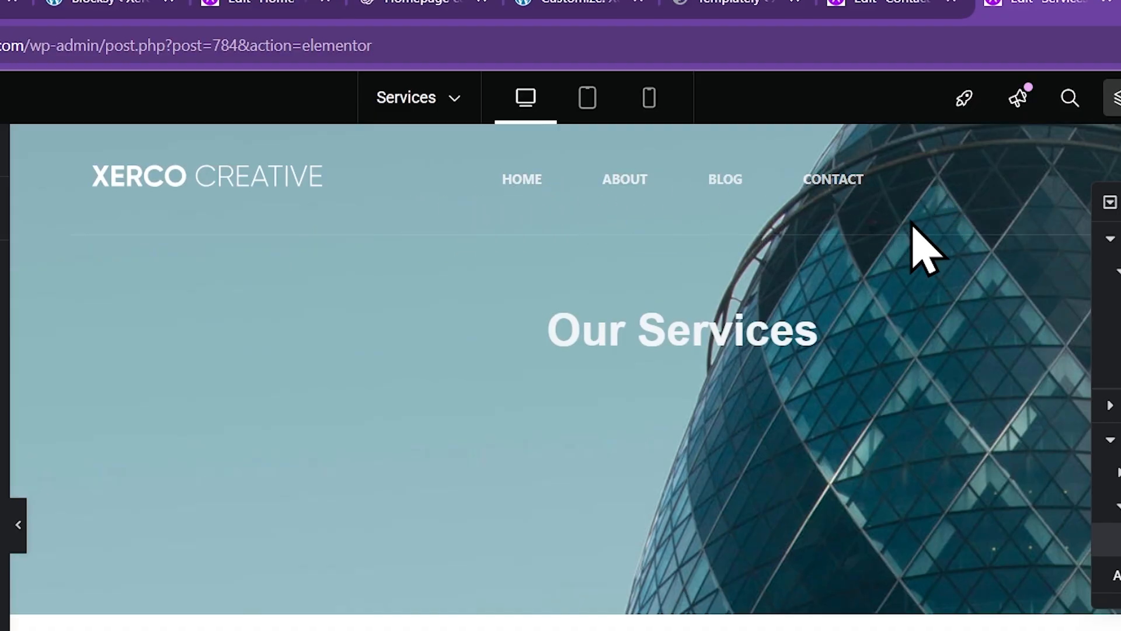
{"action": "scroll", "coordinate": [833, 426], "scroll_direction": "down", "scroll_amount": 3}
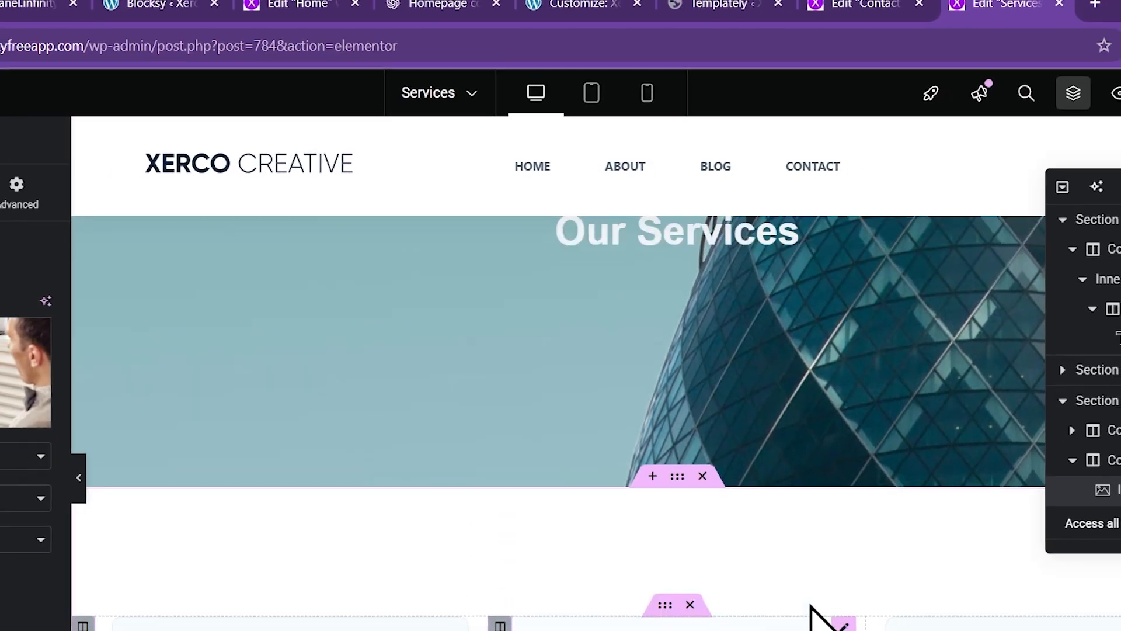
{"action": "scroll", "coordinate": [810, 606], "scroll_direction": "up", "scroll_amount": 1}
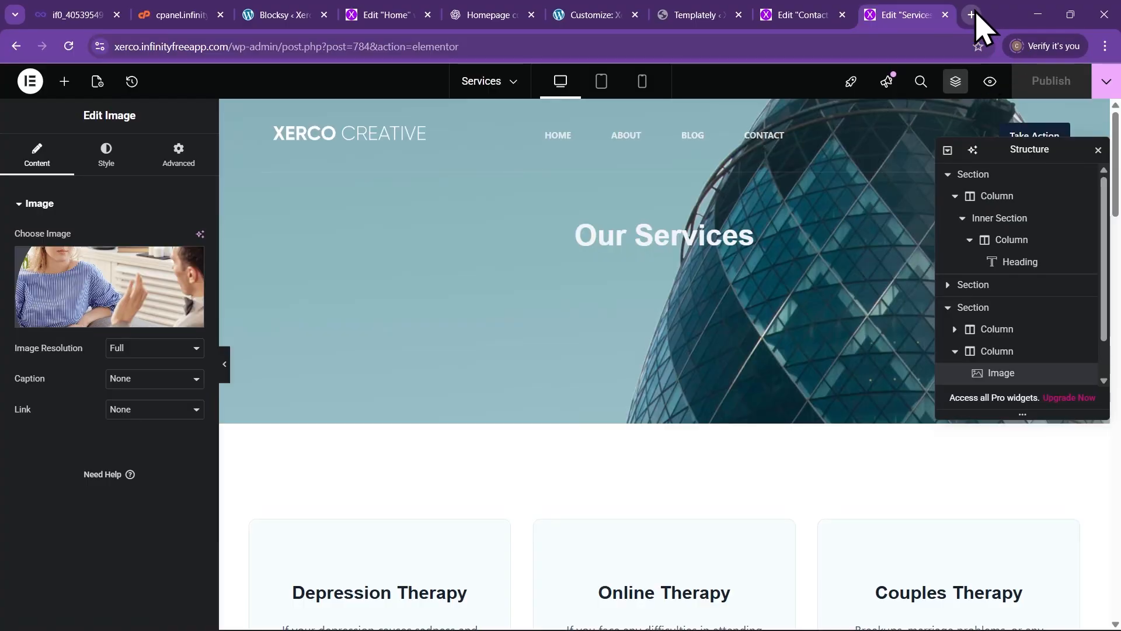
Load xerco.infinityfreeapp.com in a new browser tab
{"action": "left_click", "coordinate": [972, 16]}
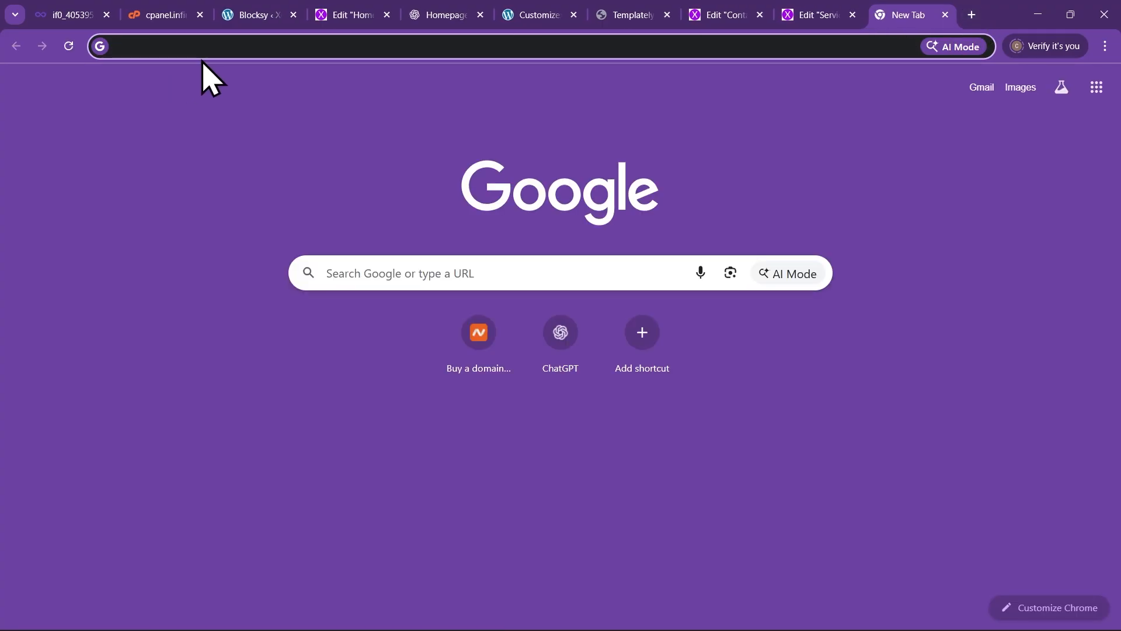
{"action": "type", "text": "xer"}
{"action": "key", "text": "Return"}
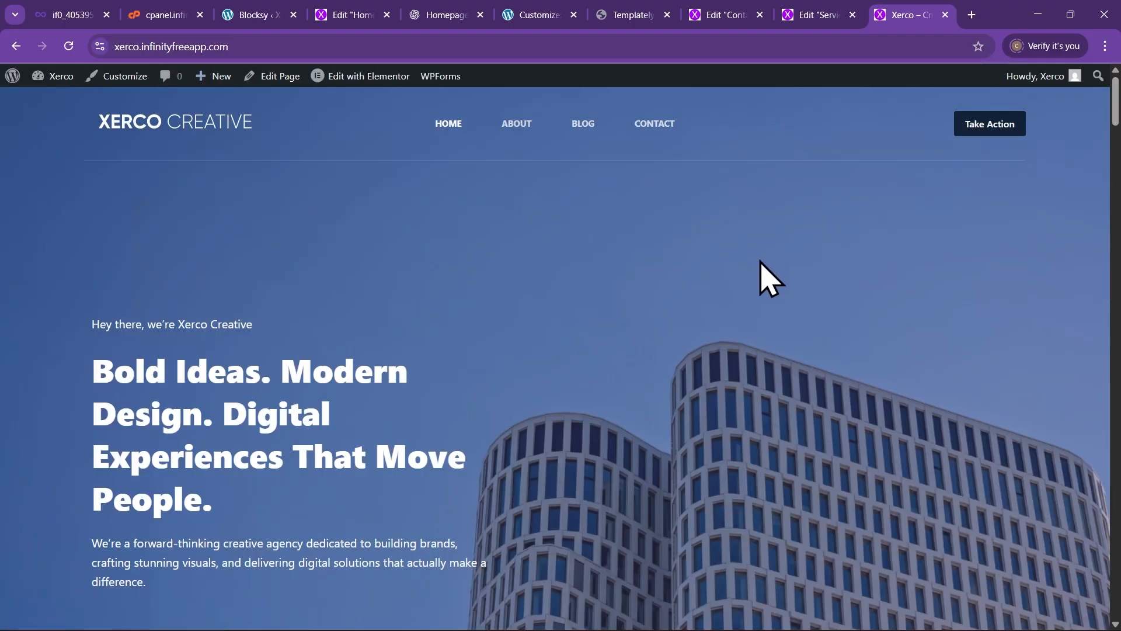
{"action": "scroll", "coordinate": [759, 269], "scroll_direction": "down", "scroll_amount": 3}
{"action": "scroll", "coordinate": [705, 282], "scroll_direction": "up", "scroll_amount": 3}
Go to Customize > Menus > Main Menu and list the pages available to add
{"action": "left_click", "coordinate": [116, 77]}
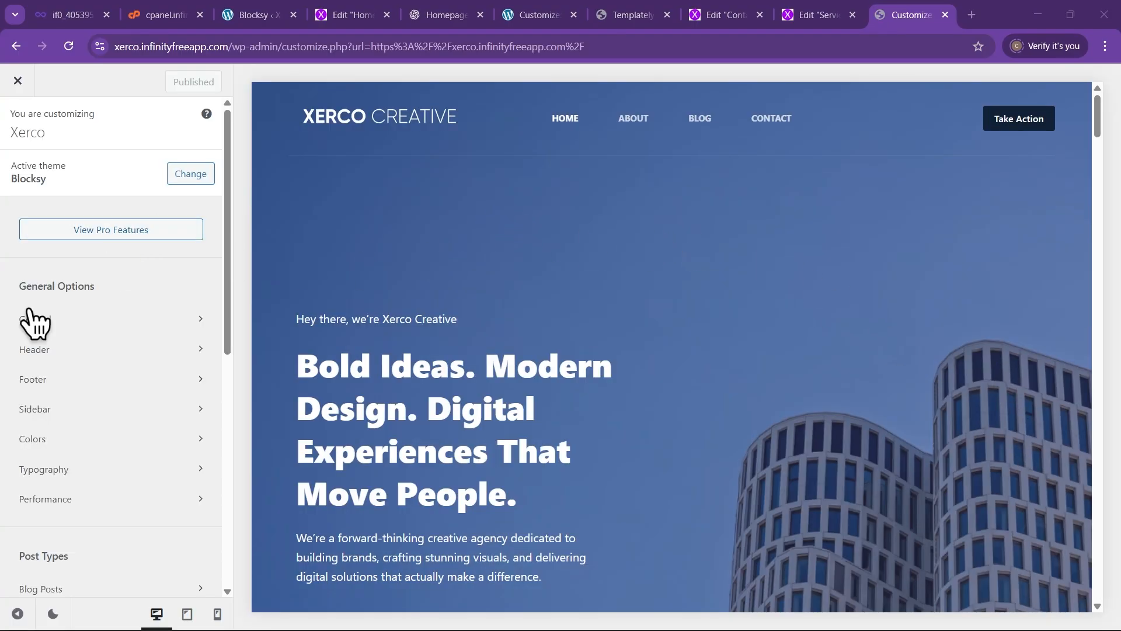
{"action": "scroll", "coordinate": [90, 400], "scroll_direction": "down", "scroll_amount": 8}
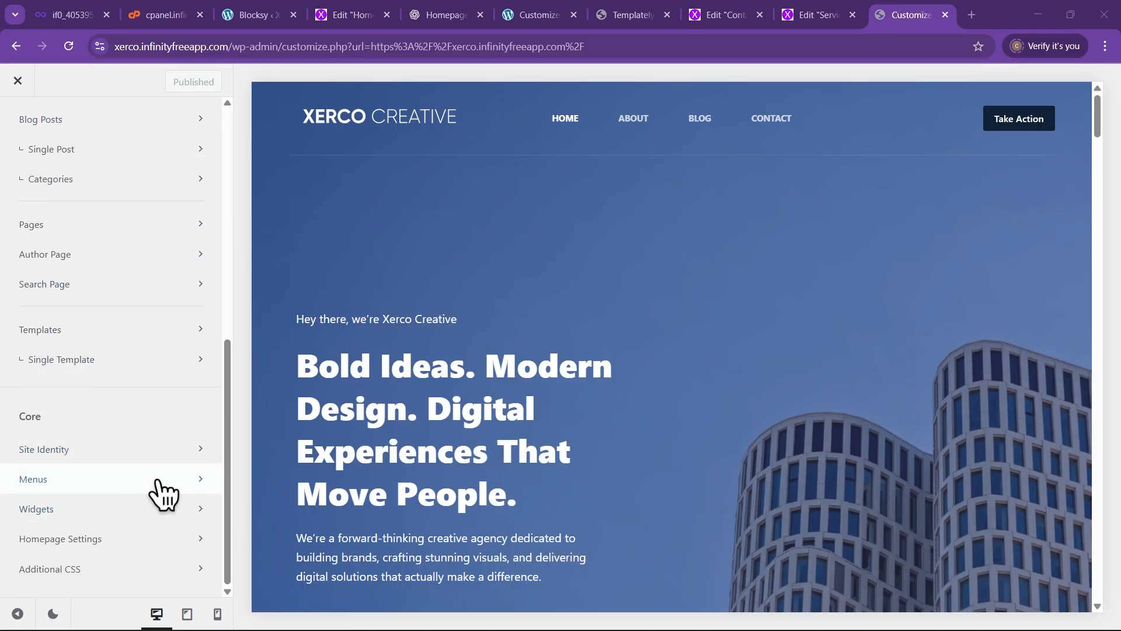
{"action": "left_click", "coordinate": [164, 495]}
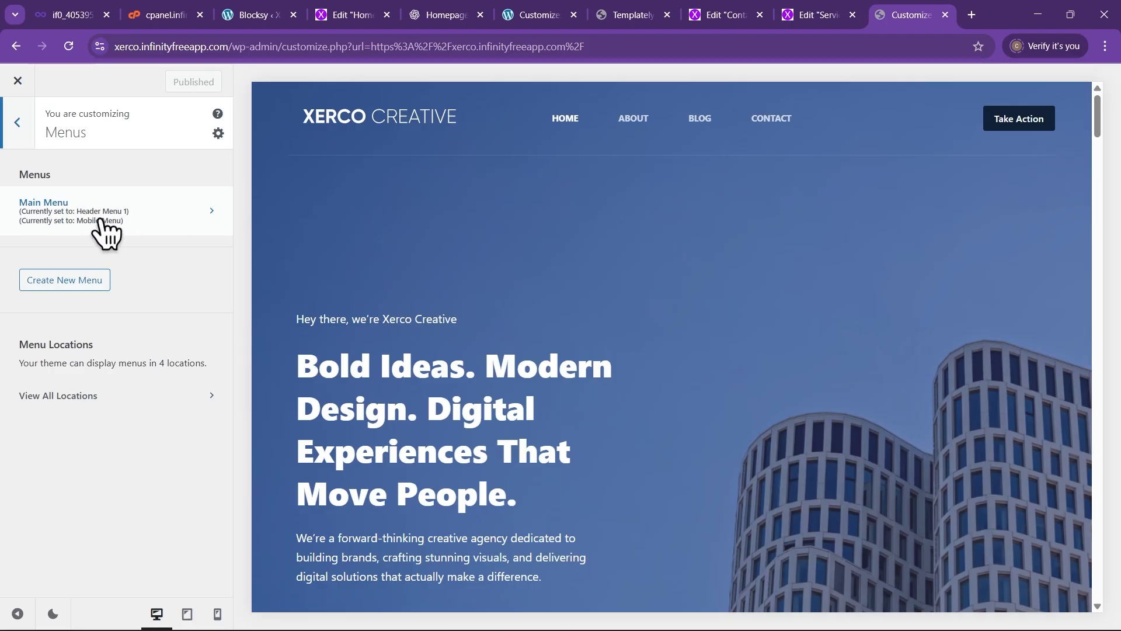
{"action": "left_click", "coordinate": [166, 216]}
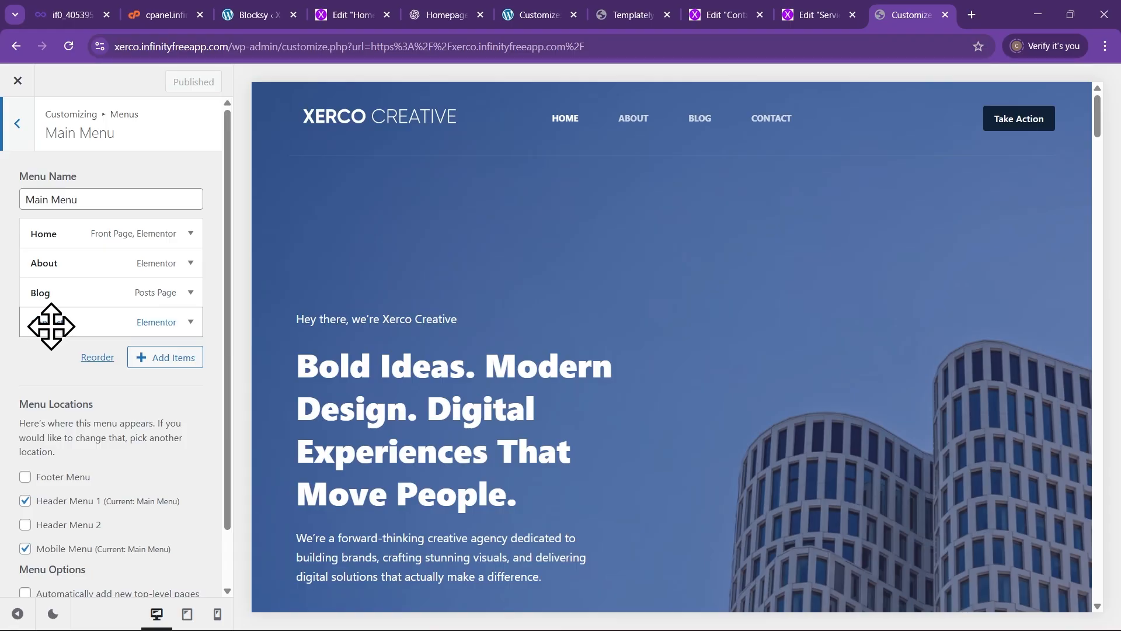
{"action": "left_click", "coordinate": [166, 359]}
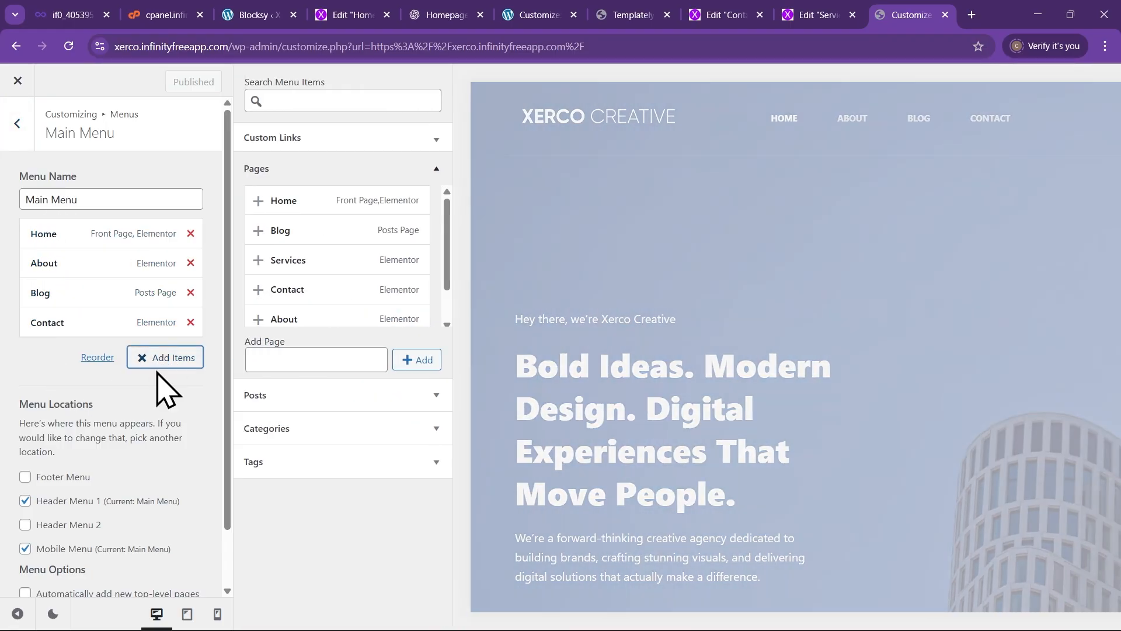
Insert Services at top level between About and Blog, then back out to the main Customizer options
{"action": "left_click", "coordinate": [260, 260]}
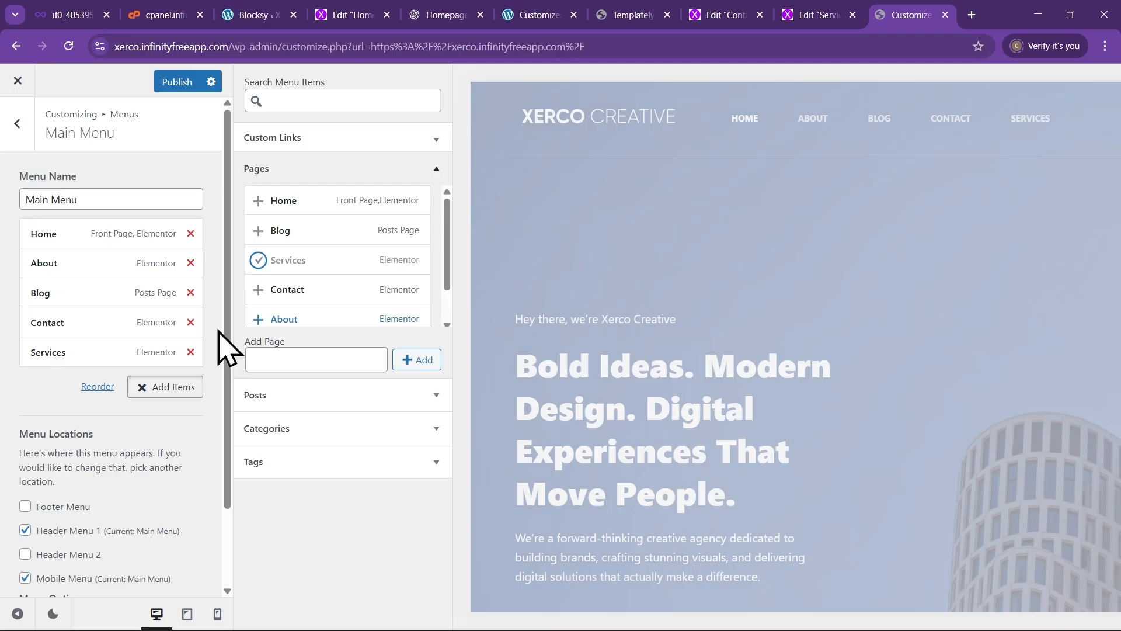
{"action": "left_click_drag", "start_coordinate": [56, 354], "coordinate": [56, 295]}
{"action": "mouse_move", "coordinate": [53, 292]}
{"action": "left_mouse_down"}
{"action": "mouse_move", "coordinate": [80, 300]}
{"action": "mouse_move", "coordinate": [85, 315]}
{"action": "mouse_move", "coordinate": [66, 292]}
{"action": "left_mouse_up"}
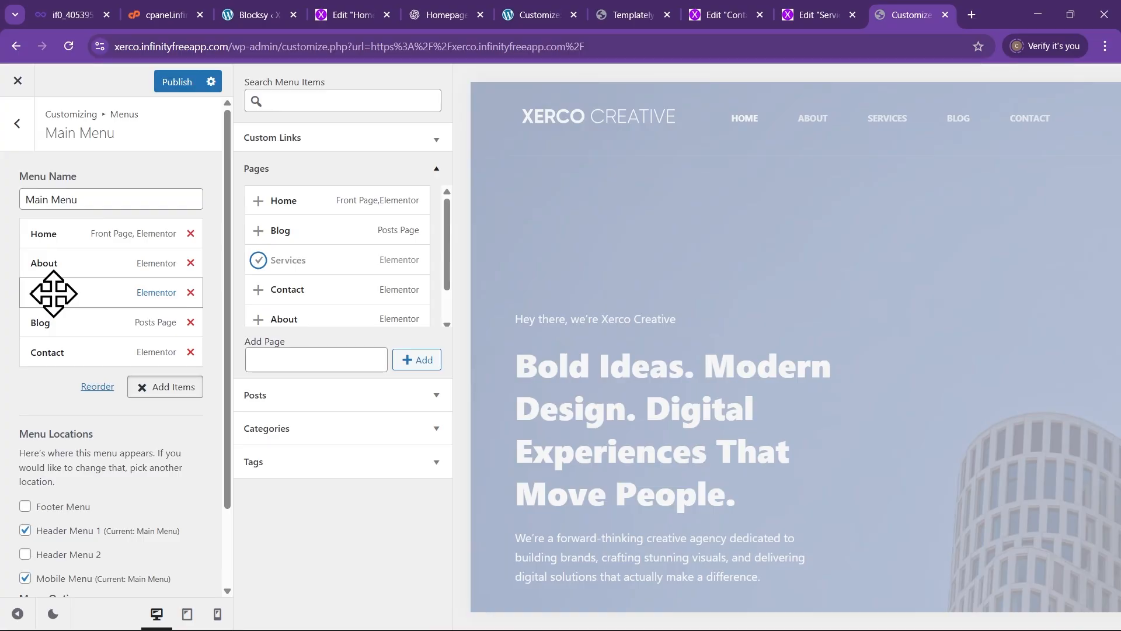
{"action": "mouse_move", "coordinate": [52, 292]}
{"action": "left_mouse_down"}
{"action": "mouse_move", "coordinate": [83, 293]}
{"action": "mouse_move", "coordinate": [63, 309]}
{"action": "mouse_move", "coordinate": [45, 306]}
{"action": "mouse_move", "coordinate": [66, 295]}
{"action": "left_mouse_up"}
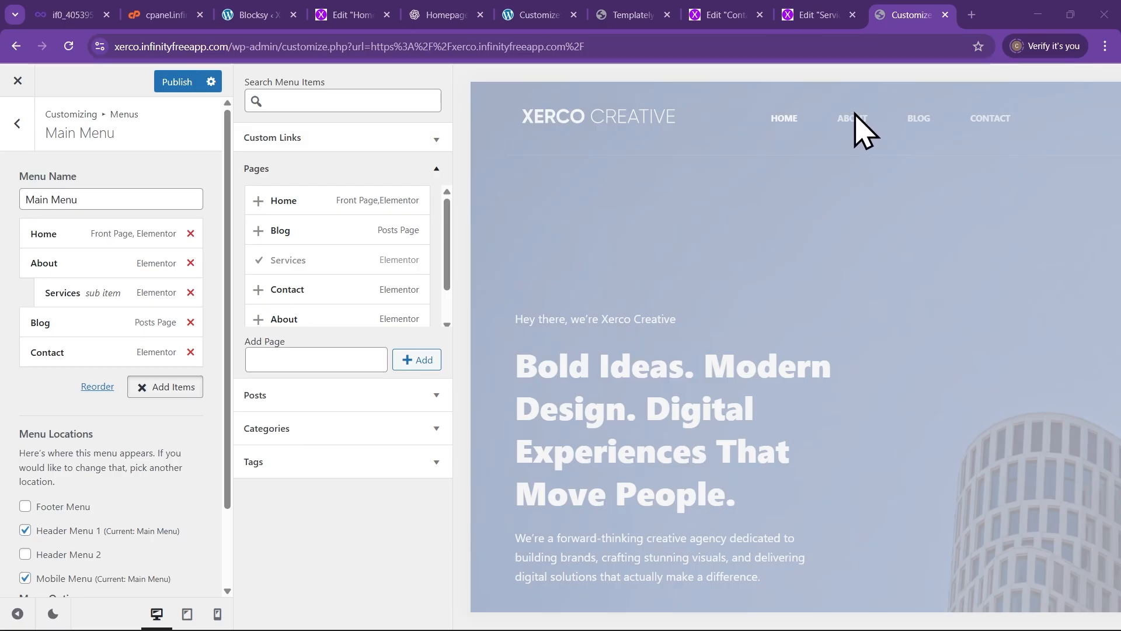
{"action": "left_click_drag", "start_coordinate": [112, 295], "coordinate": [91, 293]}
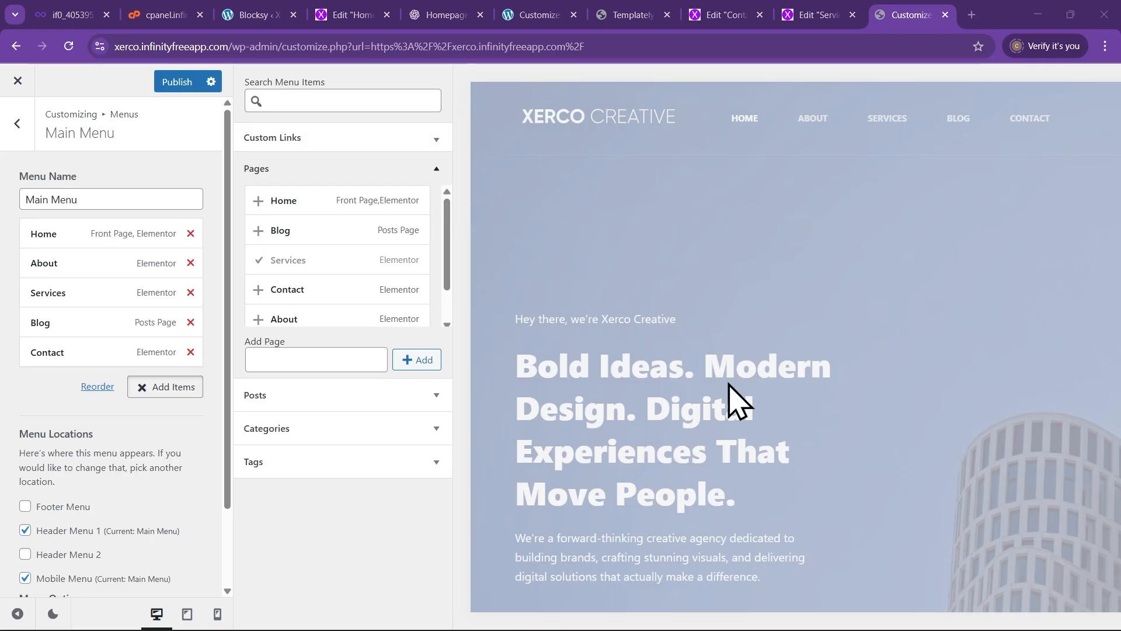
{"action": "left_click", "coordinate": [14, 123]}
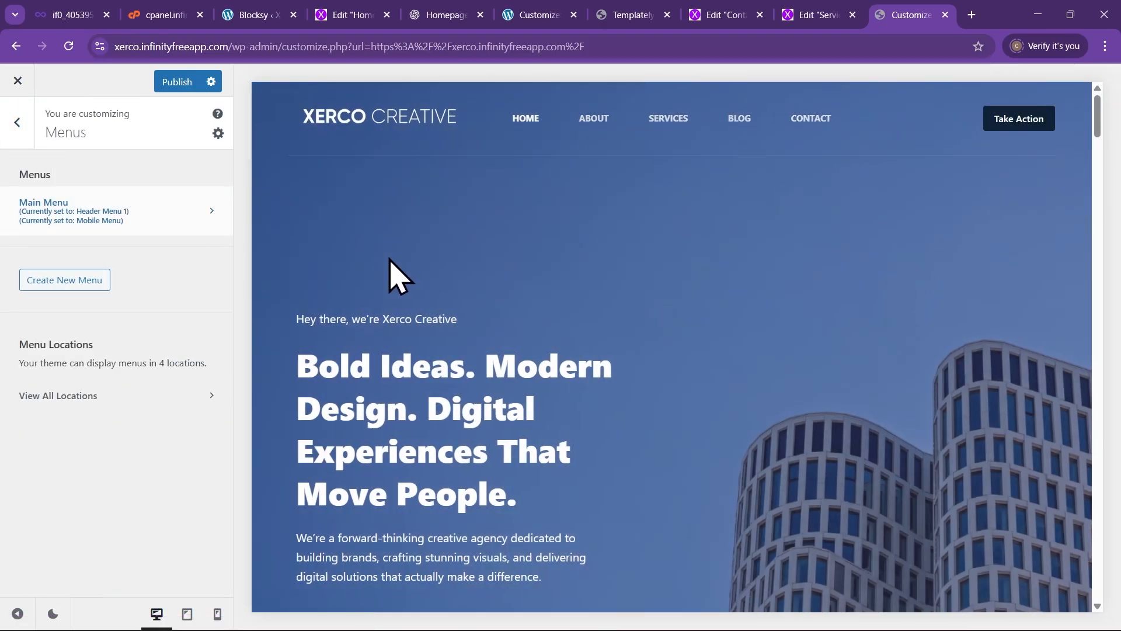
{"action": "left_click", "coordinate": [17, 123]}
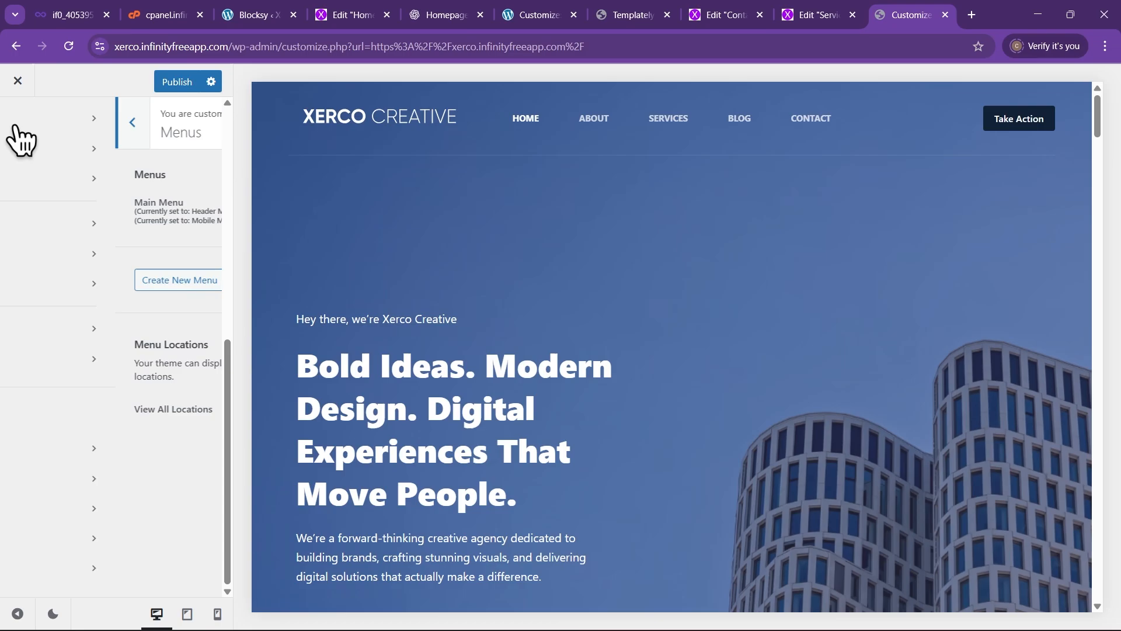
Drag the Socials element into the header main row beside the Take Action button and open its settings
{"action": "left_click", "coordinate": [270, 93]}
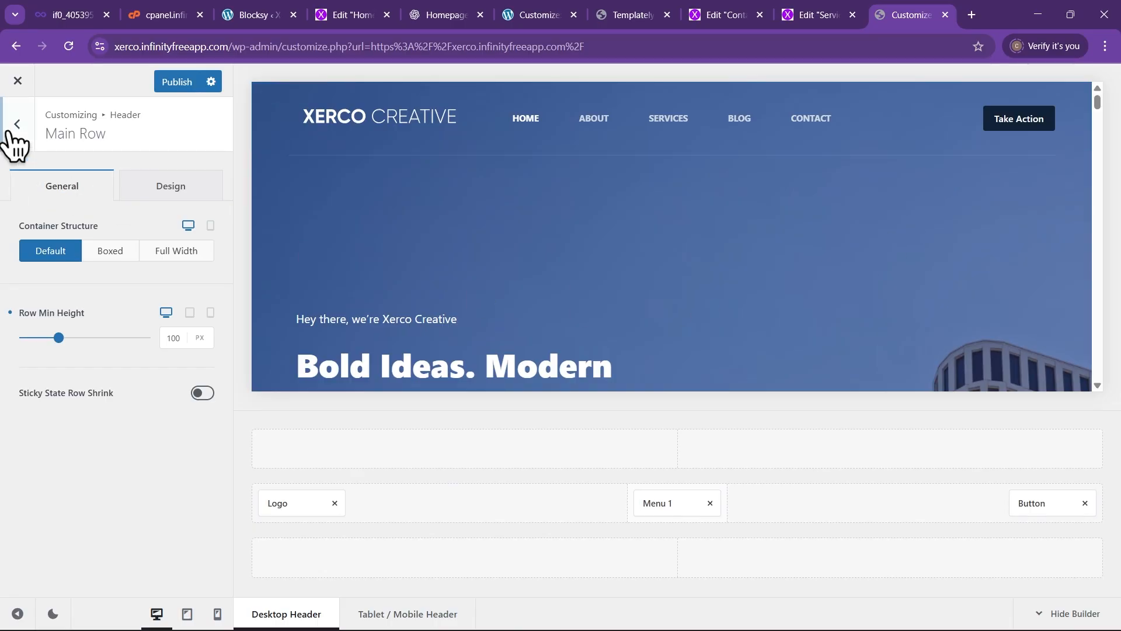
{"action": "left_click", "coordinate": [18, 124]}
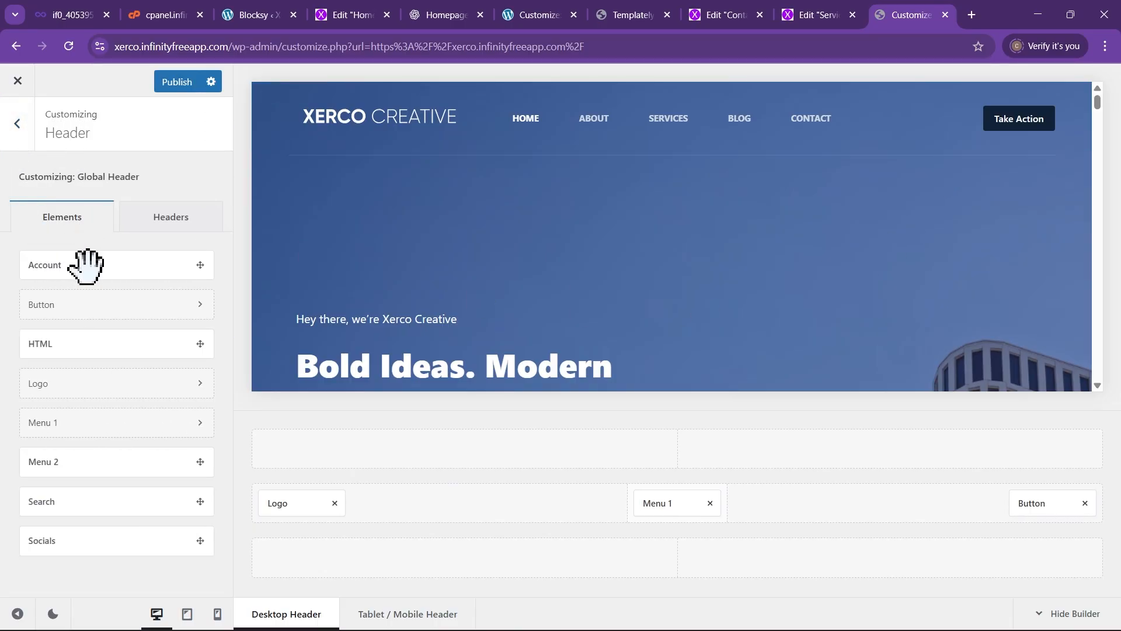
{"action": "left_click", "coordinate": [15, 123]}
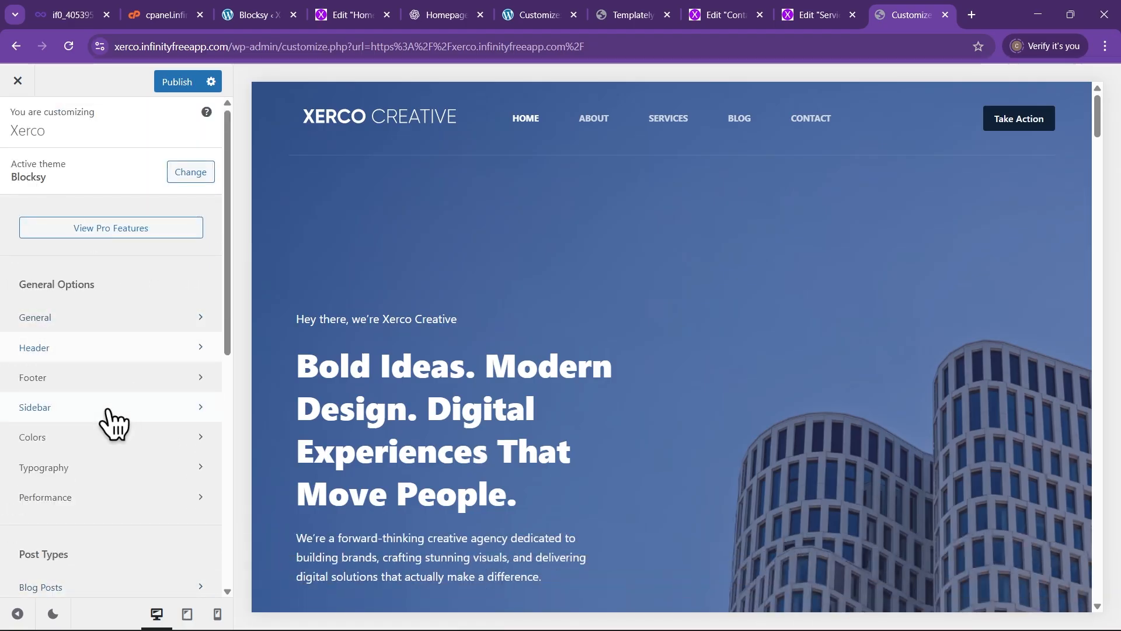
{"action": "left_click", "coordinate": [77, 363]}
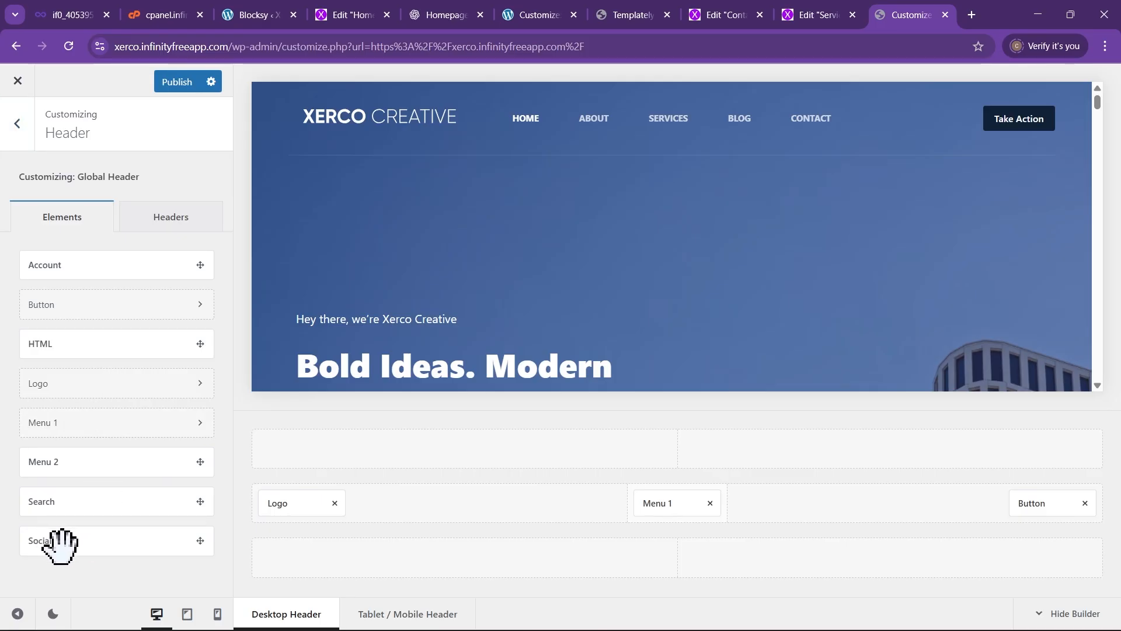
{"action": "left_click_drag", "start_coordinate": [60, 546], "coordinate": [957, 512]}
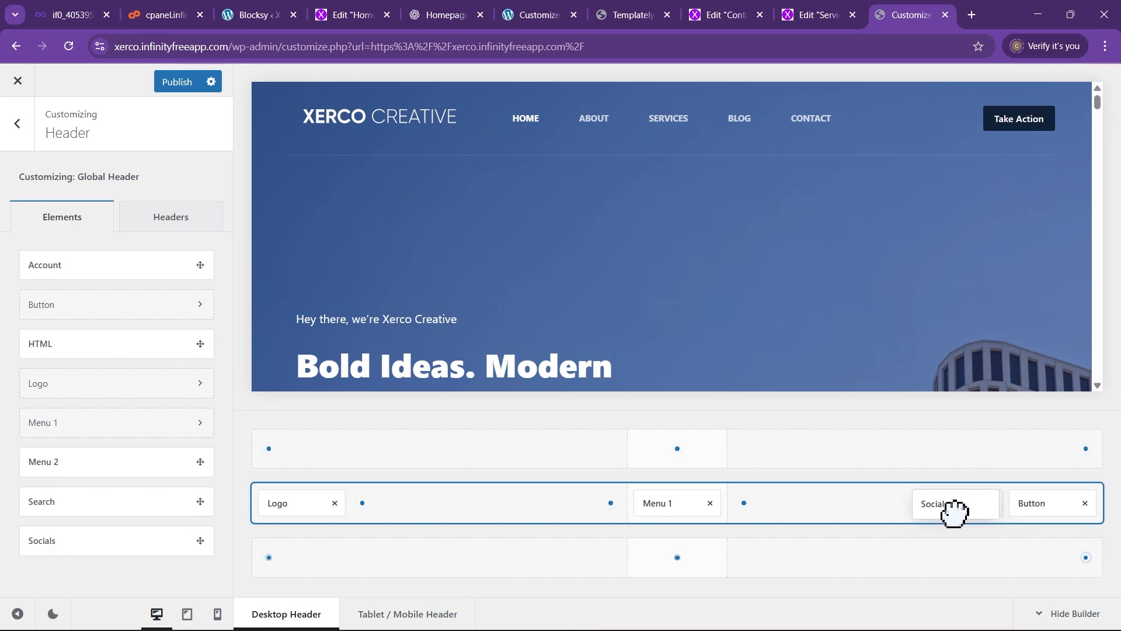
{"action": "left_click_drag", "start_coordinate": [954, 512], "coordinate": [954, 507]}
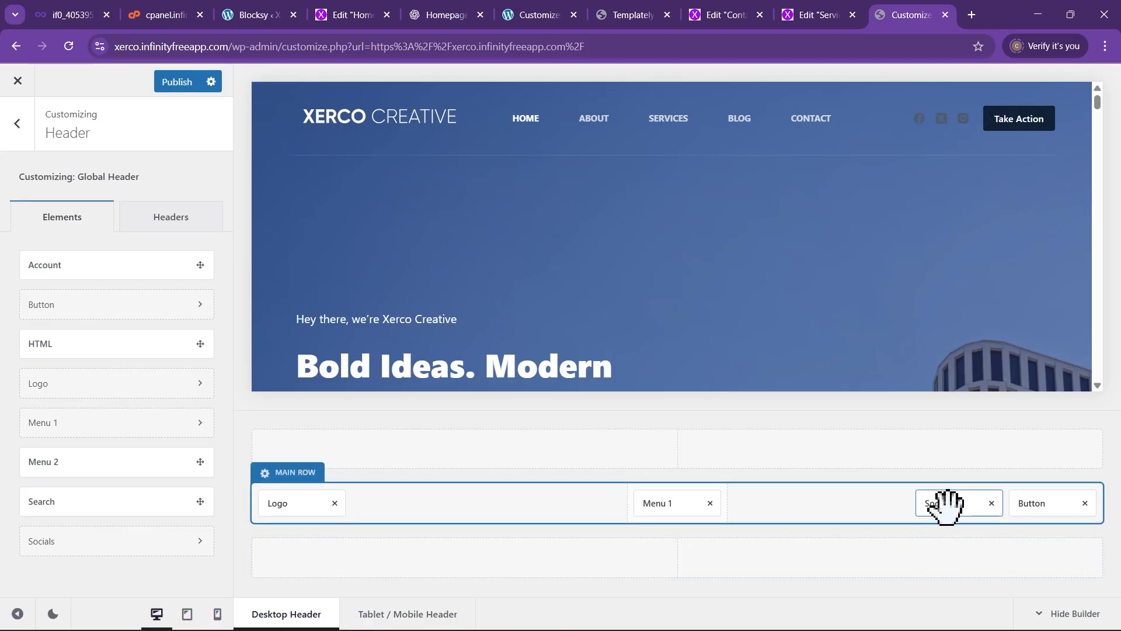
{"action": "left_click", "coordinate": [946, 504]}
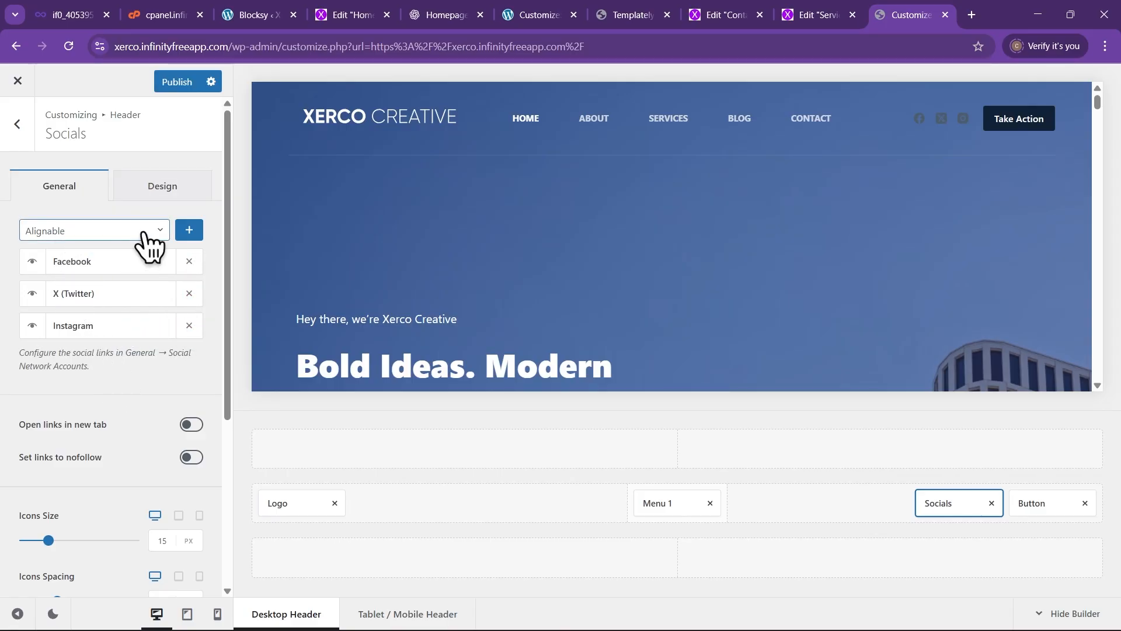
Pick LinkedIn from the social networks list and add it as the fourth header icon
{"action": "left_click", "coordinate": [142, 239]}
{"action": "scroll", "coordinate": [105, 338], "scroll_direction": "down", "scroll_amount": 5}
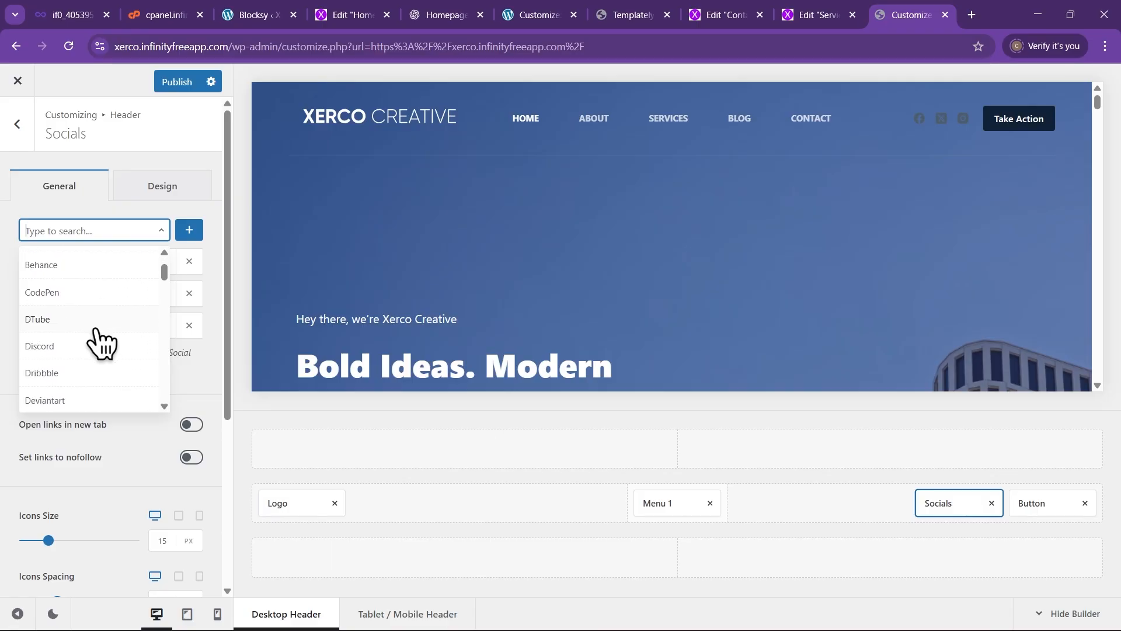
{"action": "scroll", "coordinate": [105, 351], "scroll_direction": "down", "scroll_amount": 2}
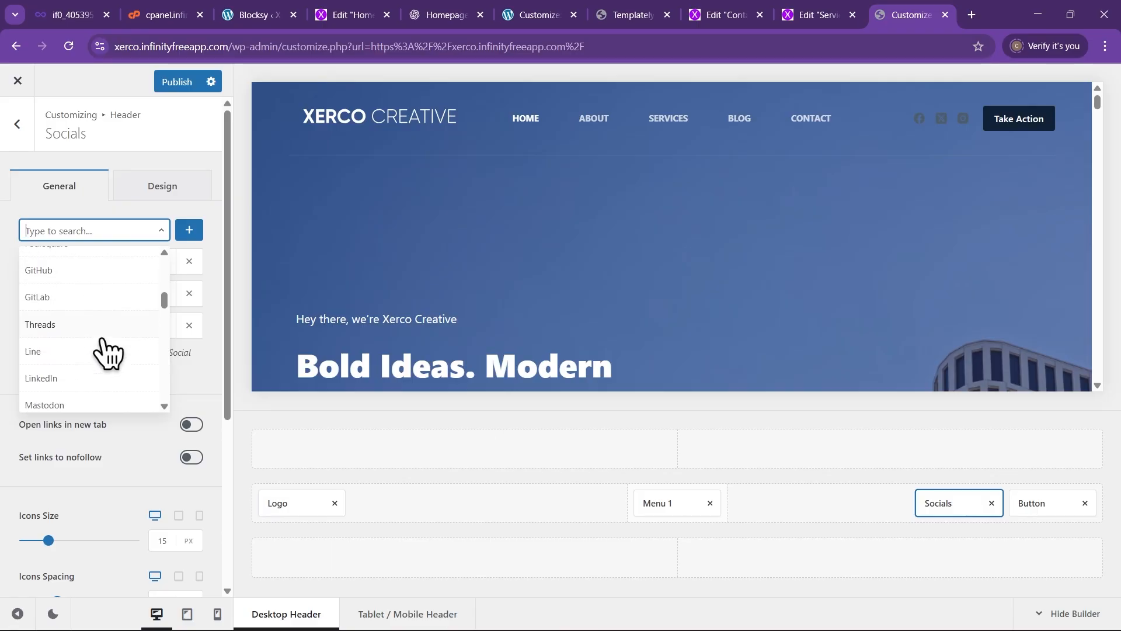
{"action": "scroll", "coordinate": [99, 356], "scroll_direction": "down", "scroll_amount": 1}
{"action": "left_click", "coordinate": [52, 325]}
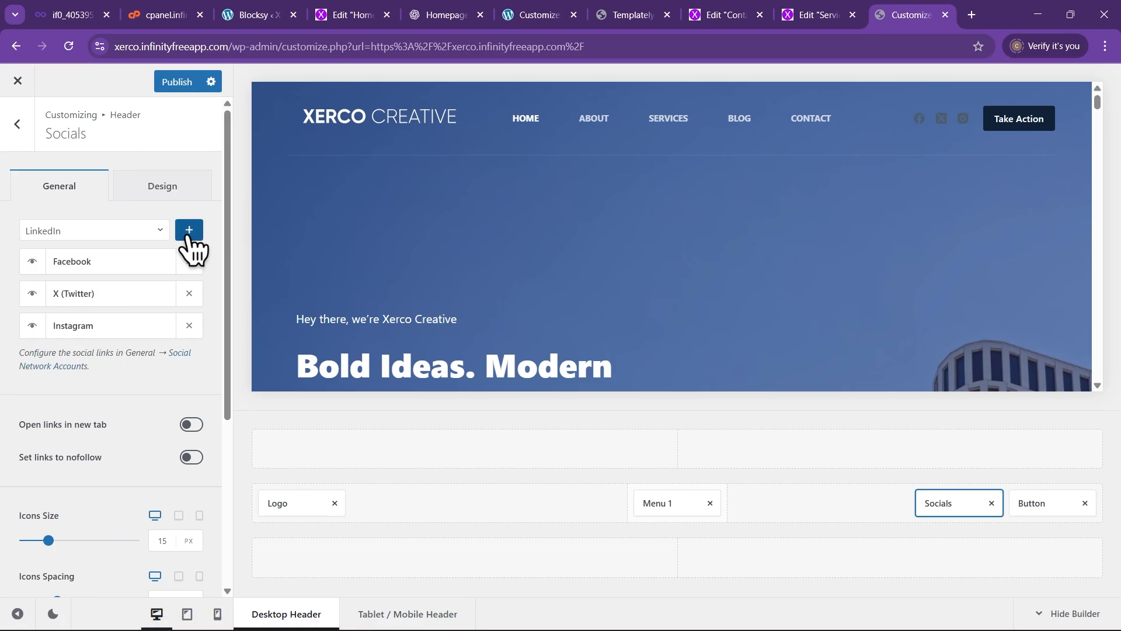
{"action": "left_click", "coordinate": [188, 230]}
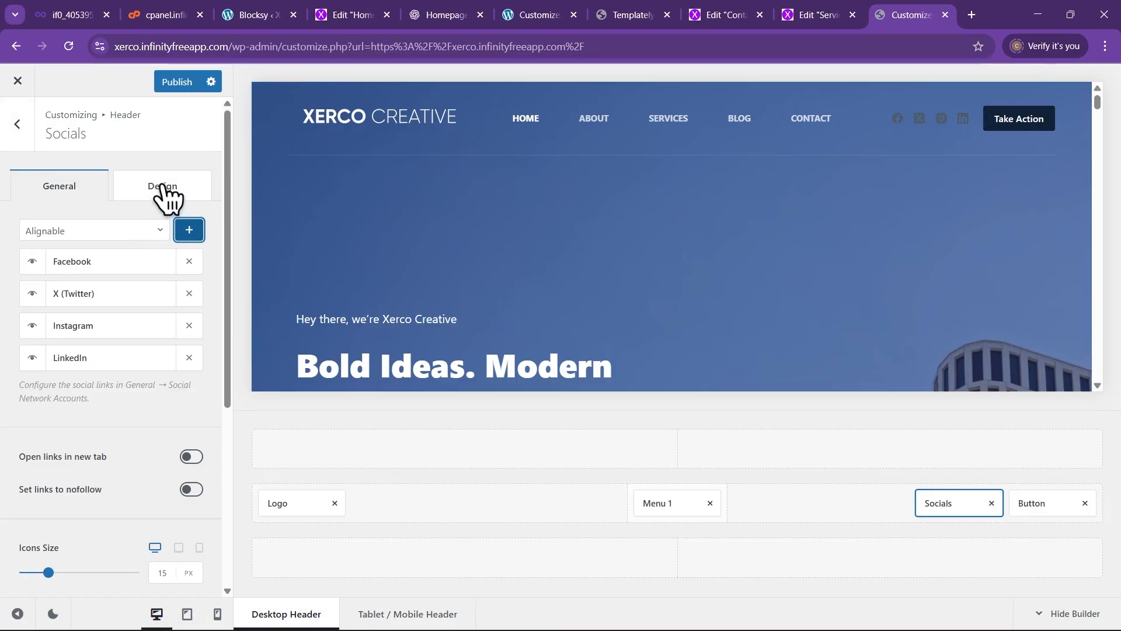
In the Socials design settings, set default icons to near-white with a light grey hover
{"action": "left_click", "coordinate": [163, 193]}
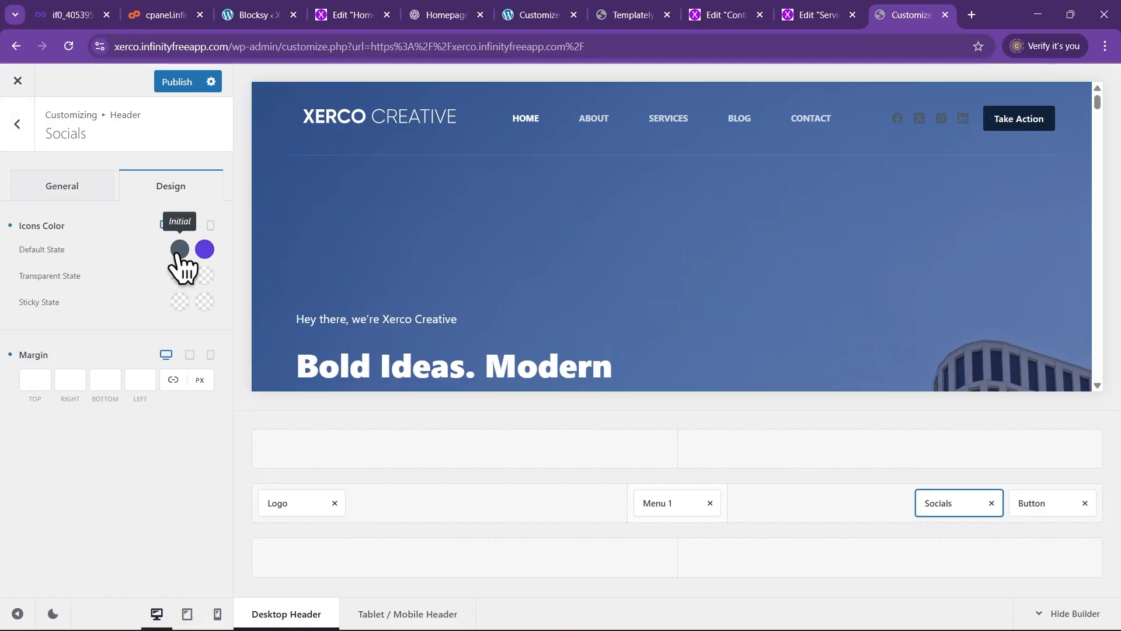
{"action": "left_click", "coordinate": [178, 255]}
{"action": "left_click", "coordinate": [21, 287]}
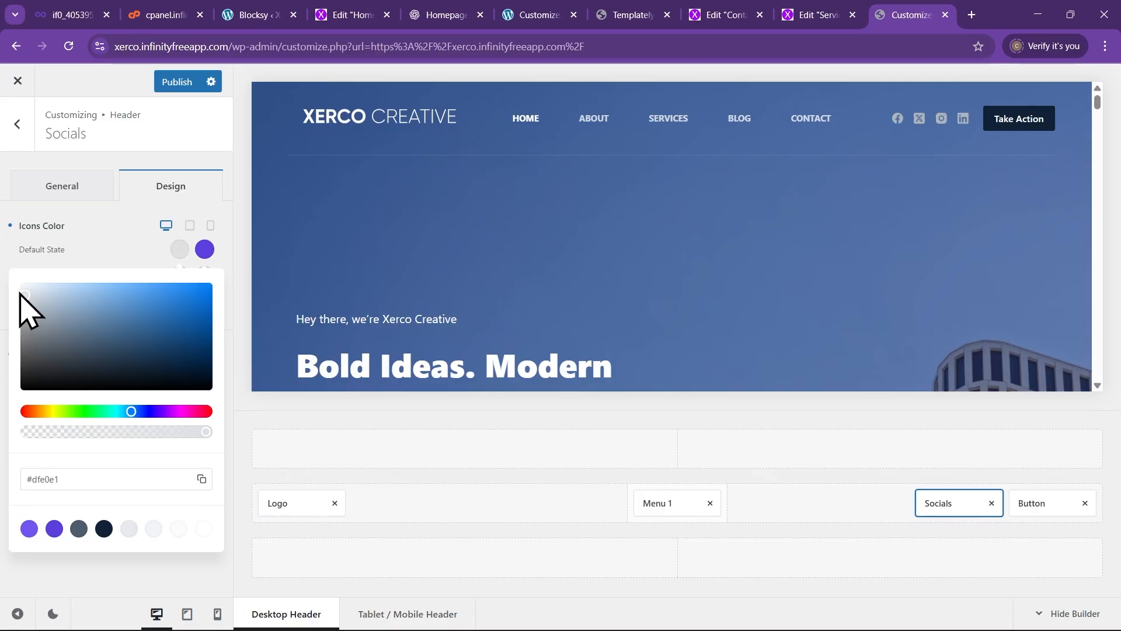
{"action": "left_click", "coordinate": [133, 241]}
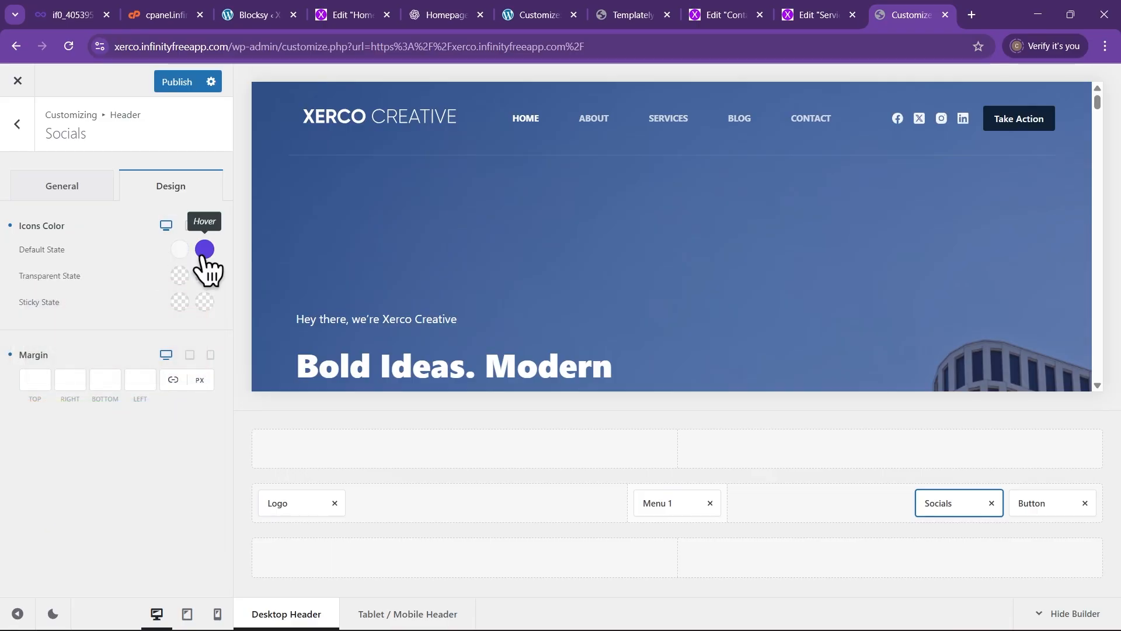
{"action": "left_click", "coordinate": [204, 249]}
{"action": "left_click", "coordinate": [23, 304]}
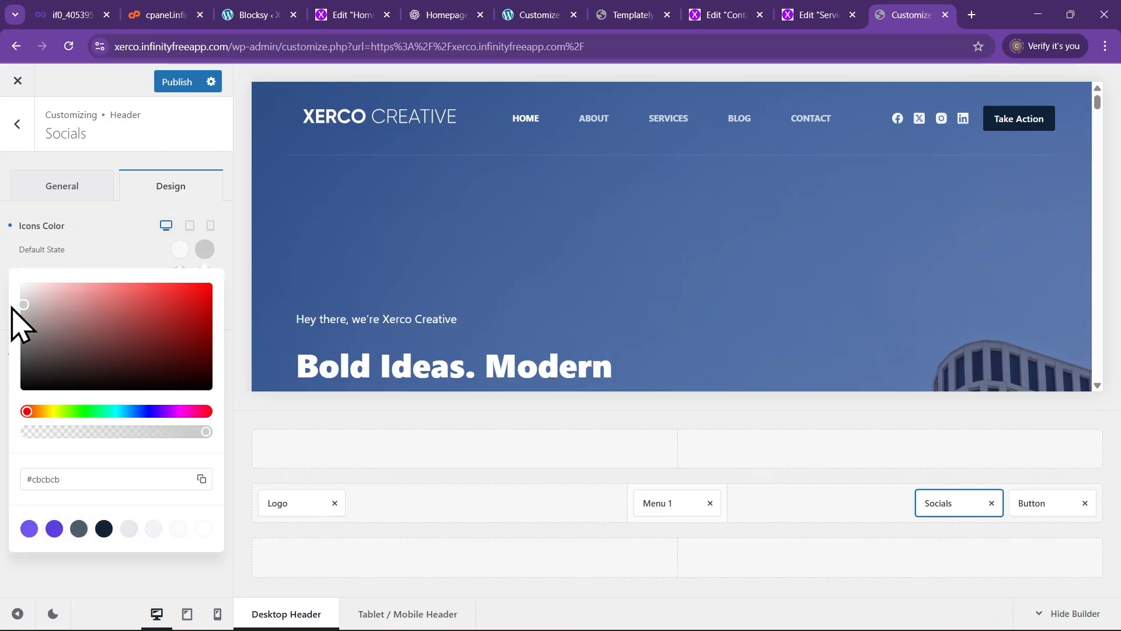
{"action": "left_click", "coordinate": [133, 240]}
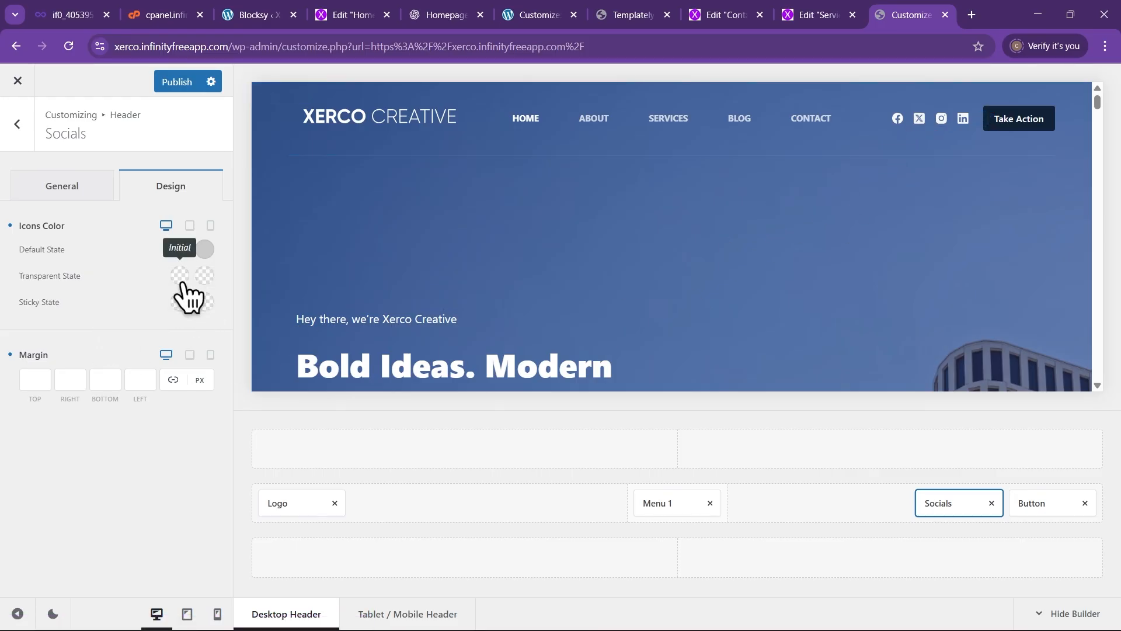
Give the transparent-header social icons a light grey hover colour
{"action": "left_click", "coordinate": [180, 278]}
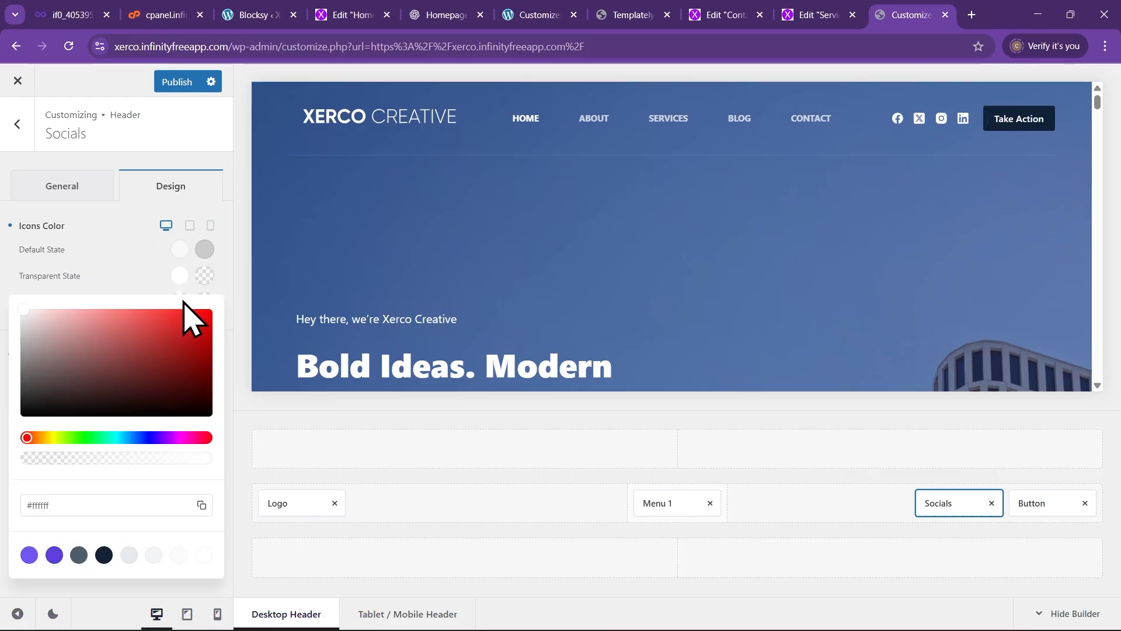
{"action": "left_click", "coordinate": [208, 276]}
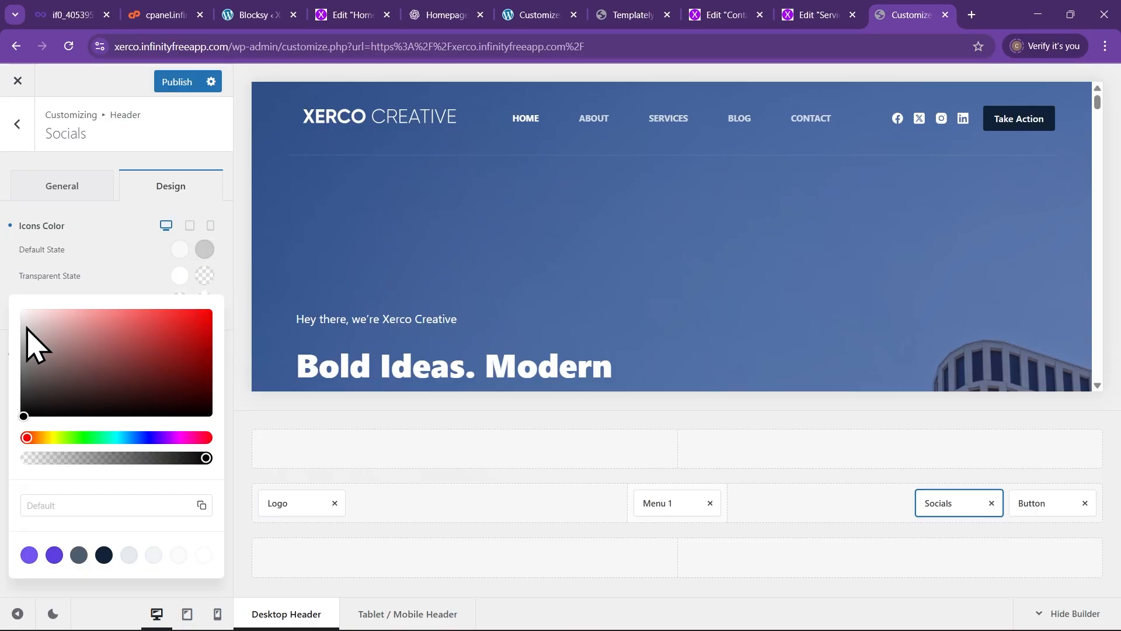
{"action": "left_click_drag", "start_coordinate": [26, 329], "coordinate": [11, 325]}
{"action": "left_click", "coordinate": [137, 256]}
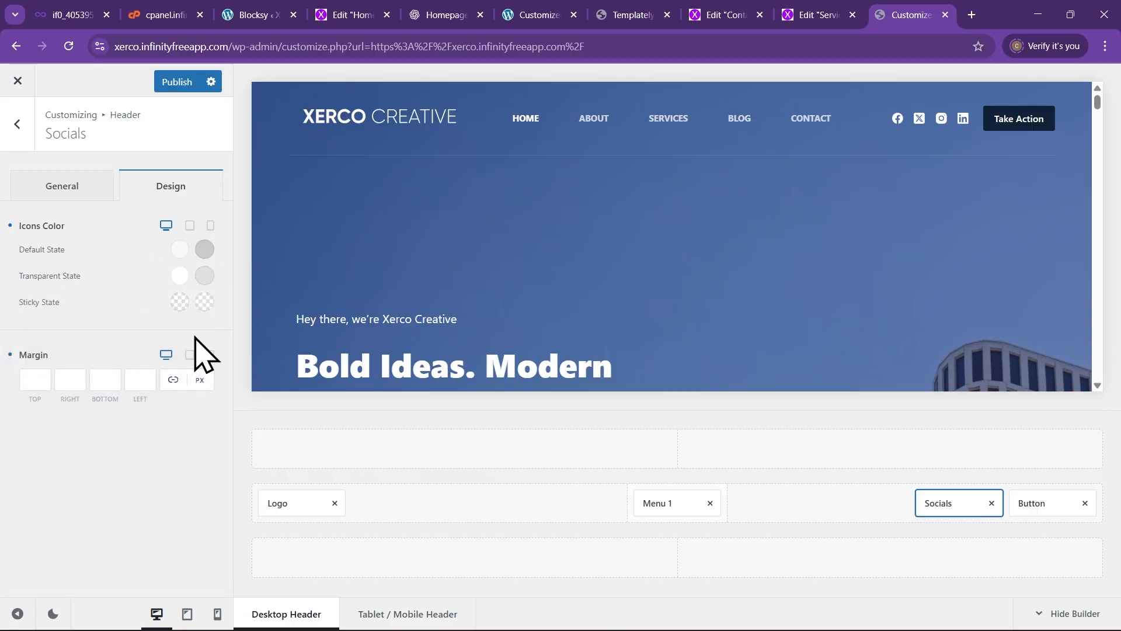
Make sticky-header social icons the theme's dark navy with a slate-grey hover
{"action": "left_click", "coordinate": [179, 302]}
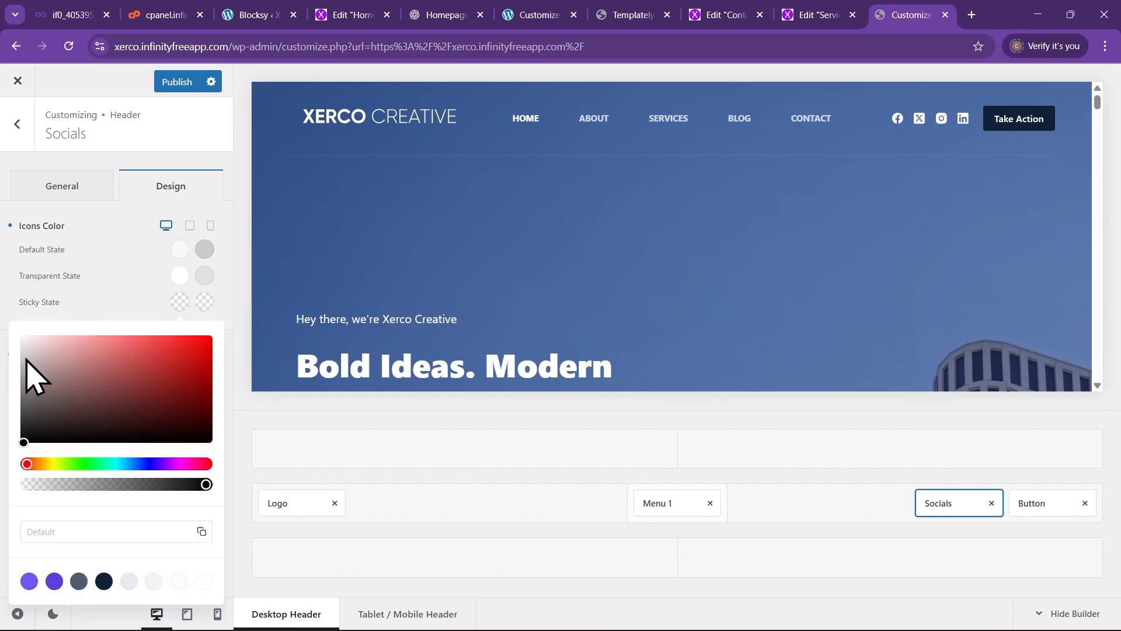
{"action": "scroll", "coordinate": [705, 233], "scroll_direction": "down", "scroll_amount": 4}
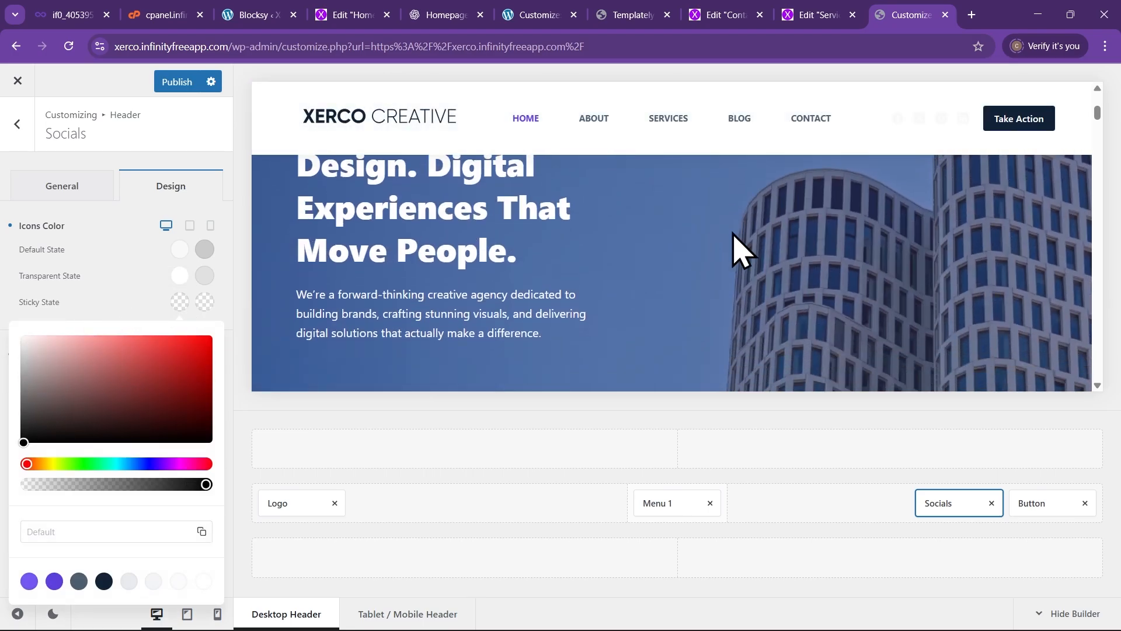
{"action": "scroll", "coordinate": [426, 243], "scroll_direction": "up", "scroll_amount": 2}
{"action": "scroll", "coordinate": [753, 213], "scroll_direction": "down", "scroll_amount": 3}
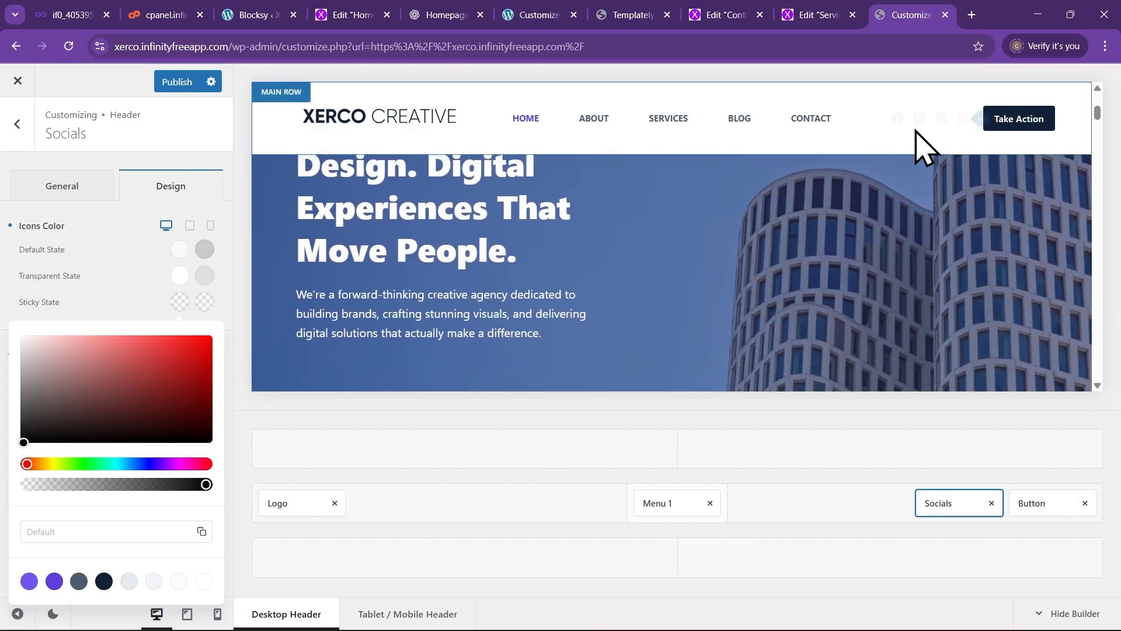
{"action": "left_click", "coordinate": [22, 420]}
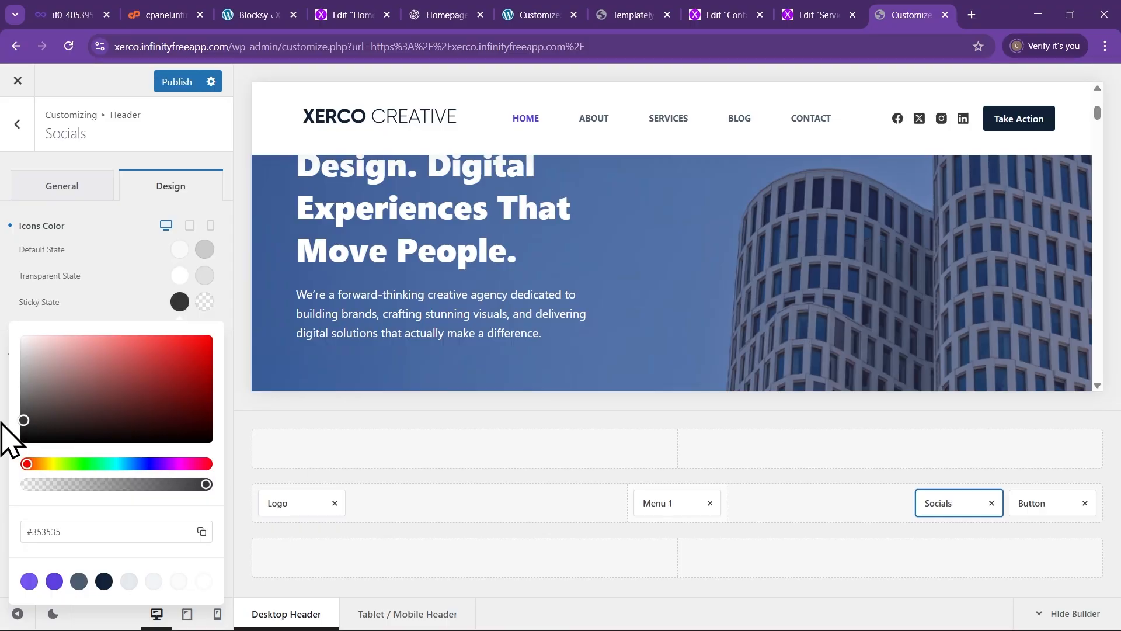
{"action": "left_click_drag", "start_coordinate": [1, 424], "coordinate": [1, 412]}
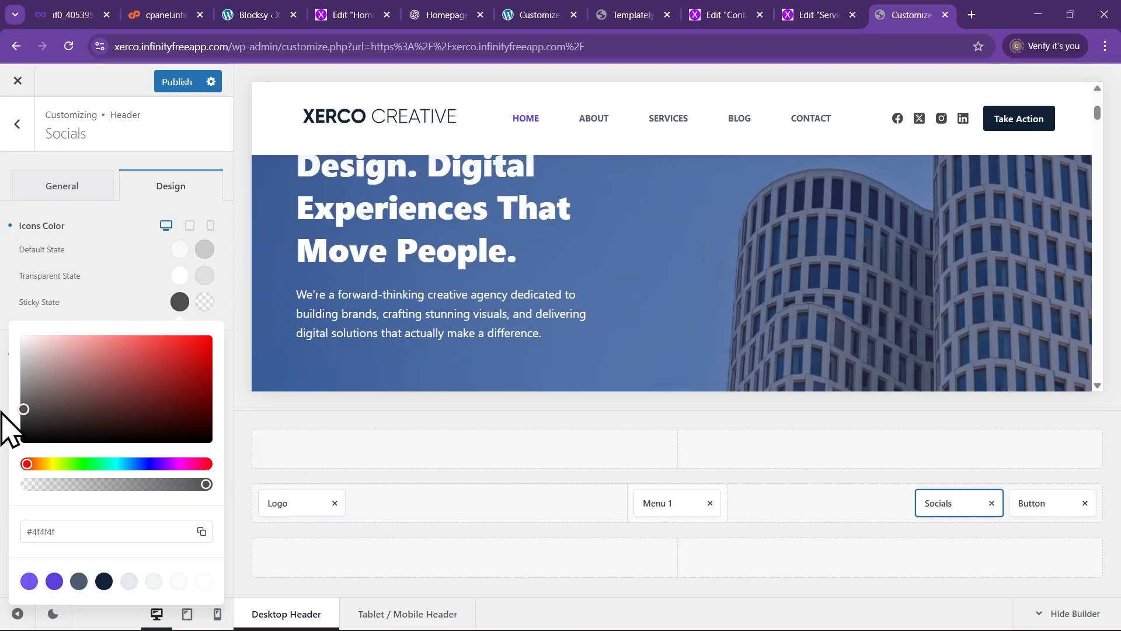
{"action": "left_click", "coordinate": [103, 582]}
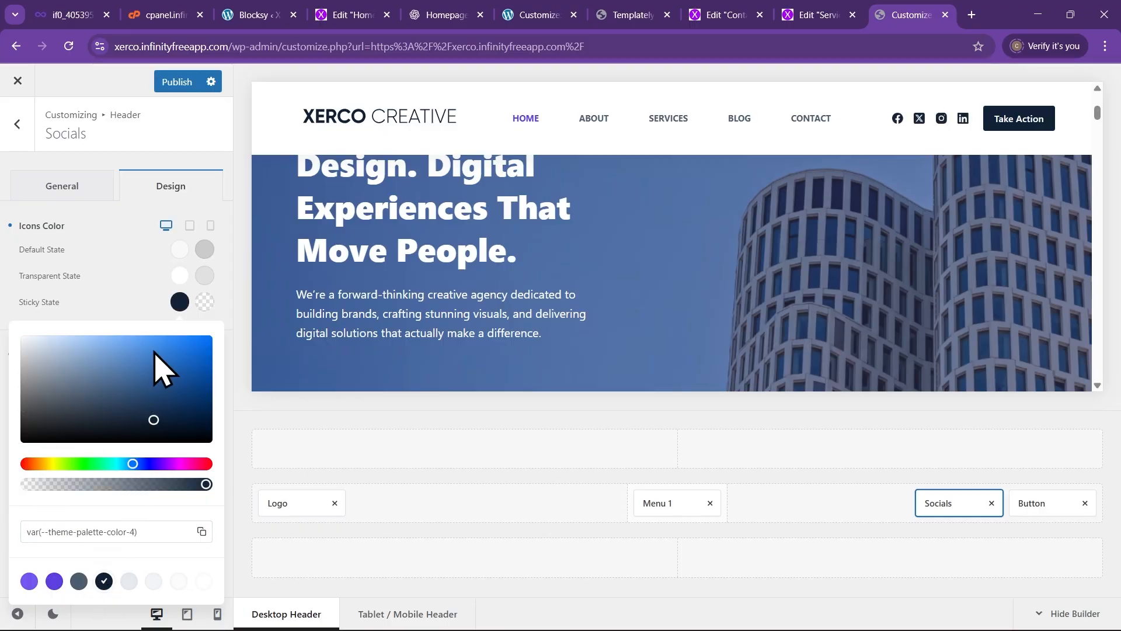
{"action": "left_click", "coordinate": [204, 302]}
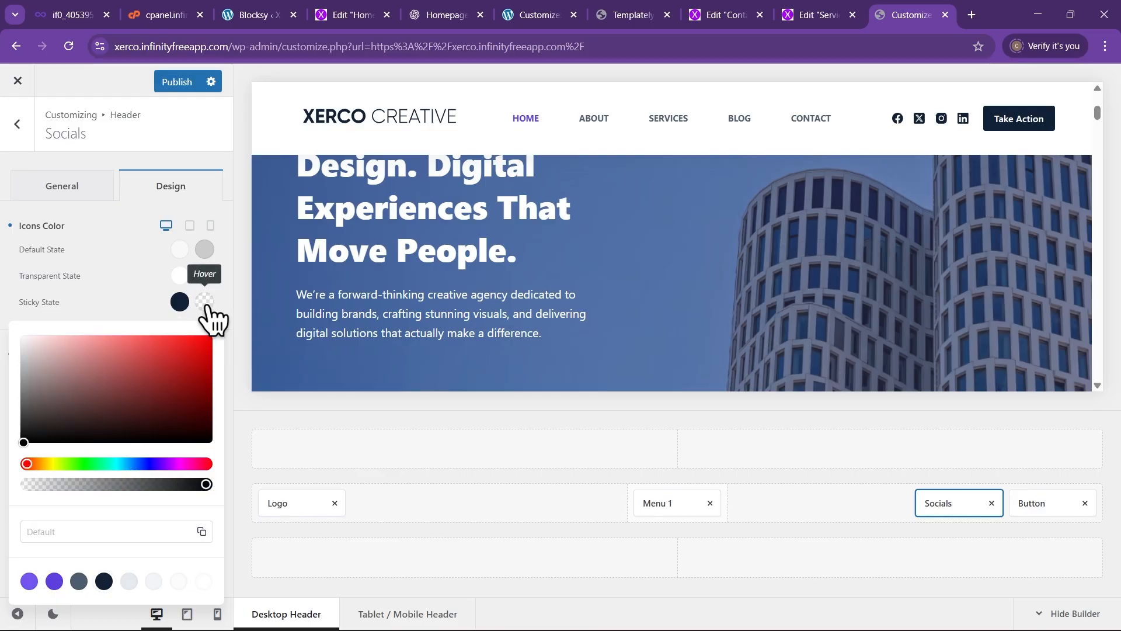
{"action": "left_click", "coordinate": [79, 582]}
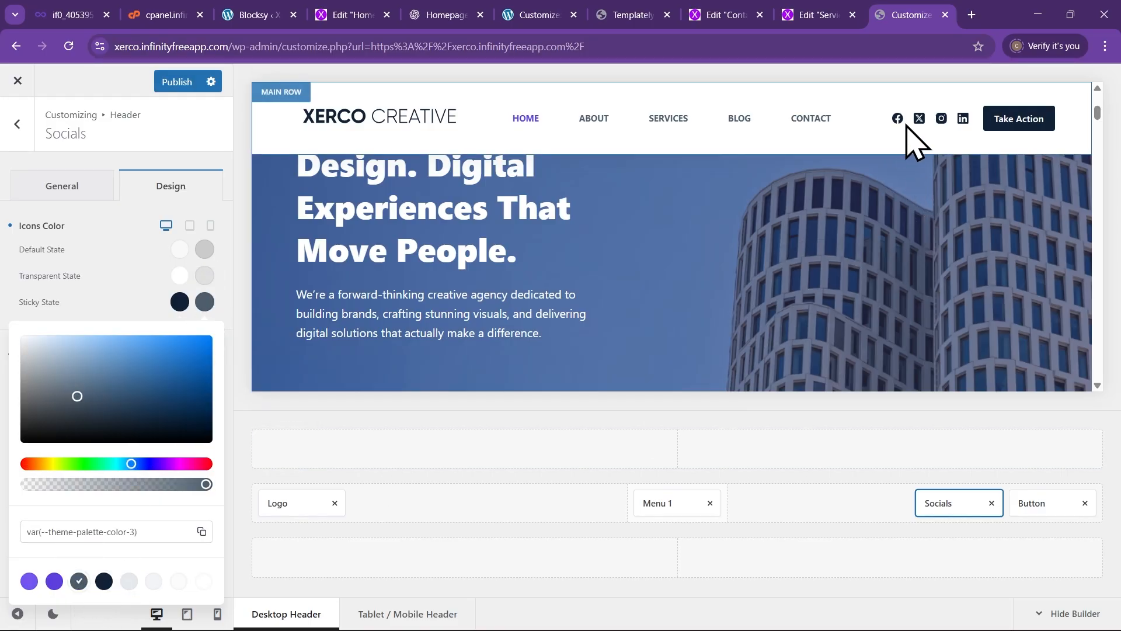
{"action": "scroll", "coordinate": [865, 234], "scroll_direction": "up", "scroll_amount": 4}
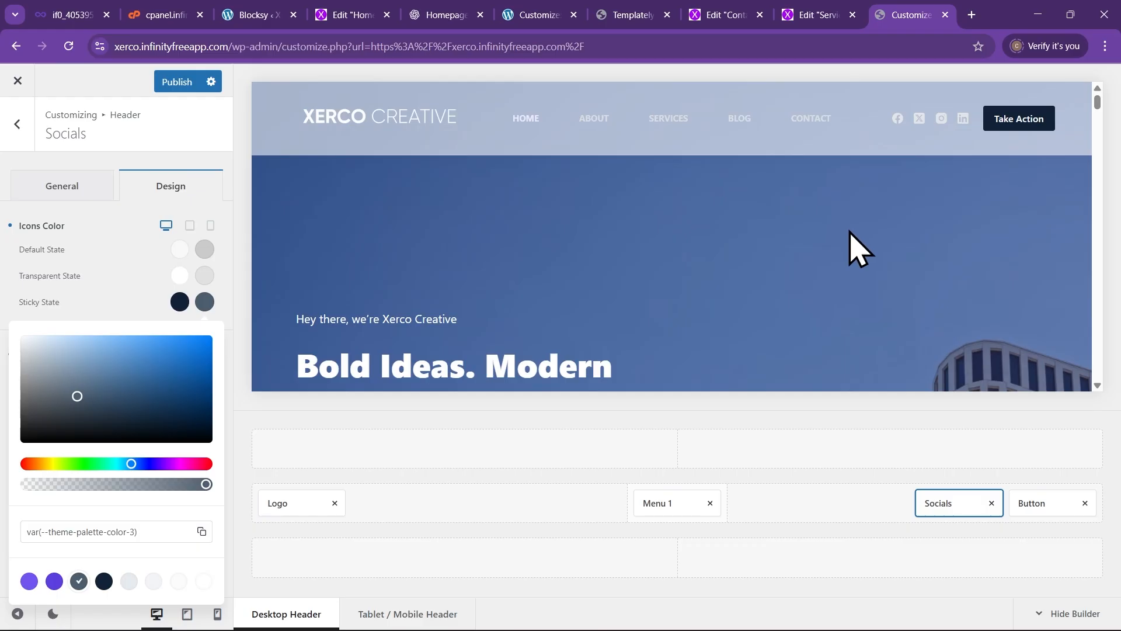
{"action": "scroll", "coordinate": [835, 224], "scroll_direction": "down", "scroll_amount": 6}
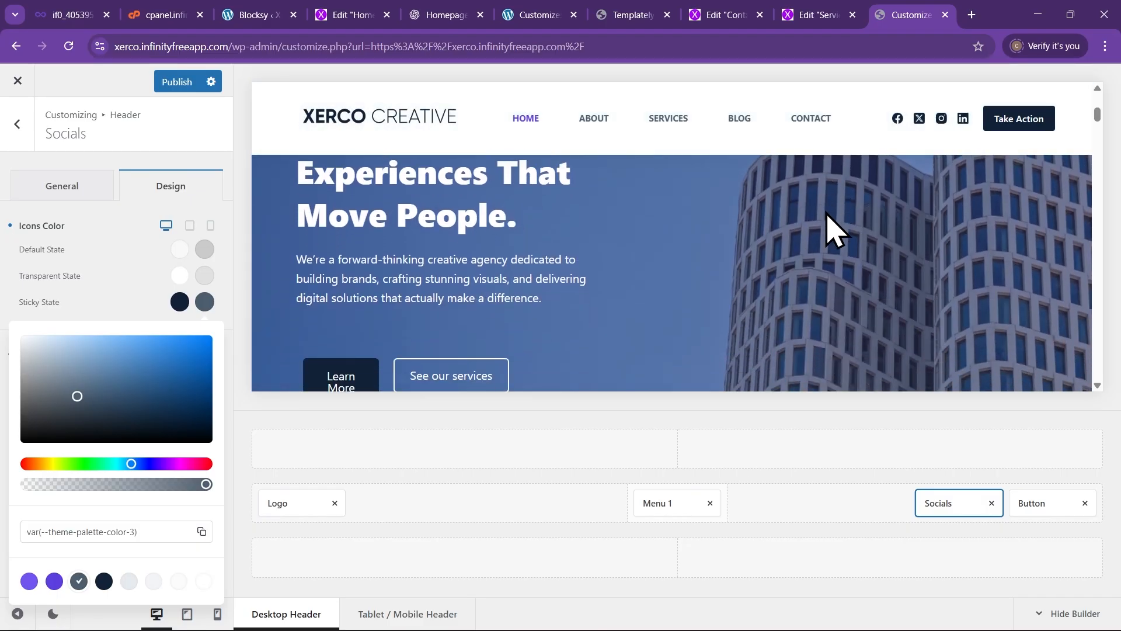
{"action": "scroll", "coordinate": [828, 225], "scroll_direction": "up", "scroll_amount": 3}
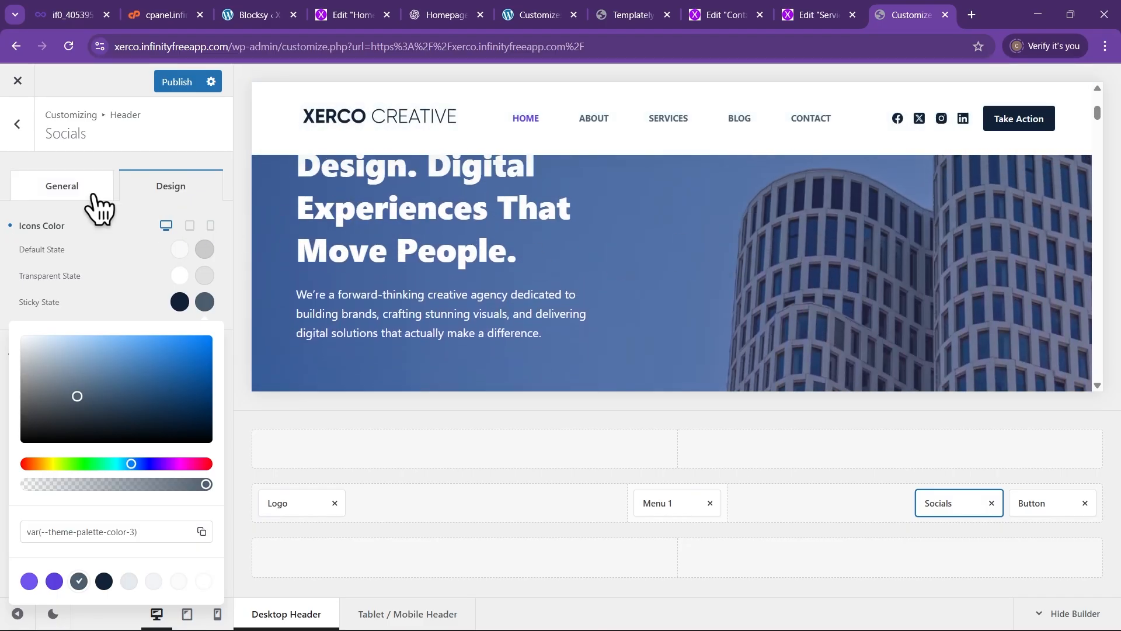
{"action": "left_click", "coordinate": [56, 193]}
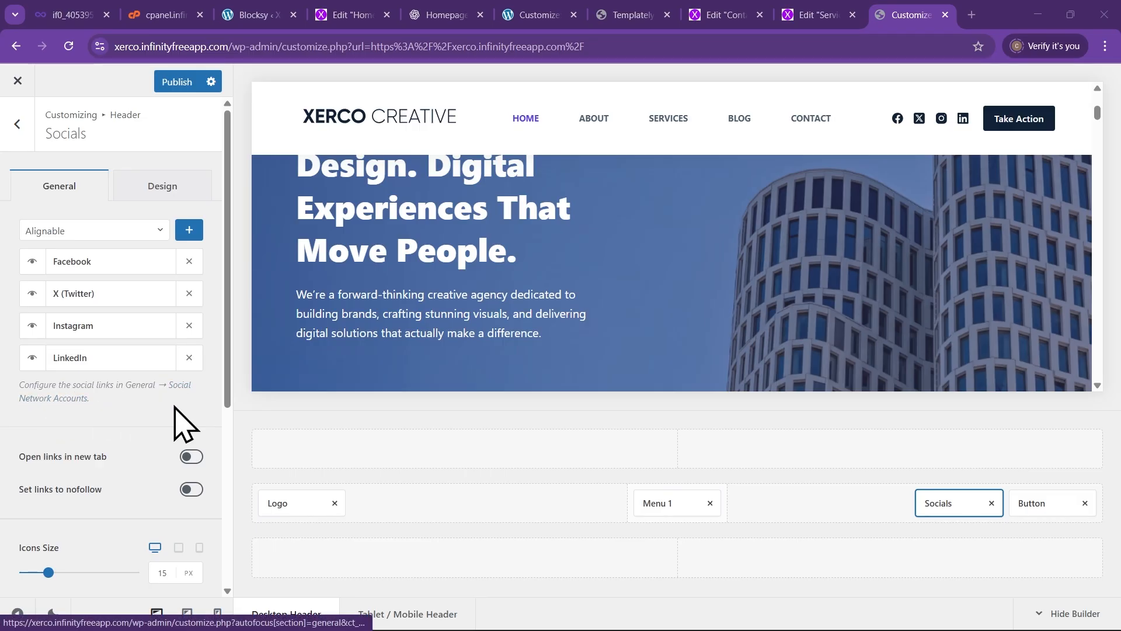
{"action": "left_click", "coordinate": [186, 387]}
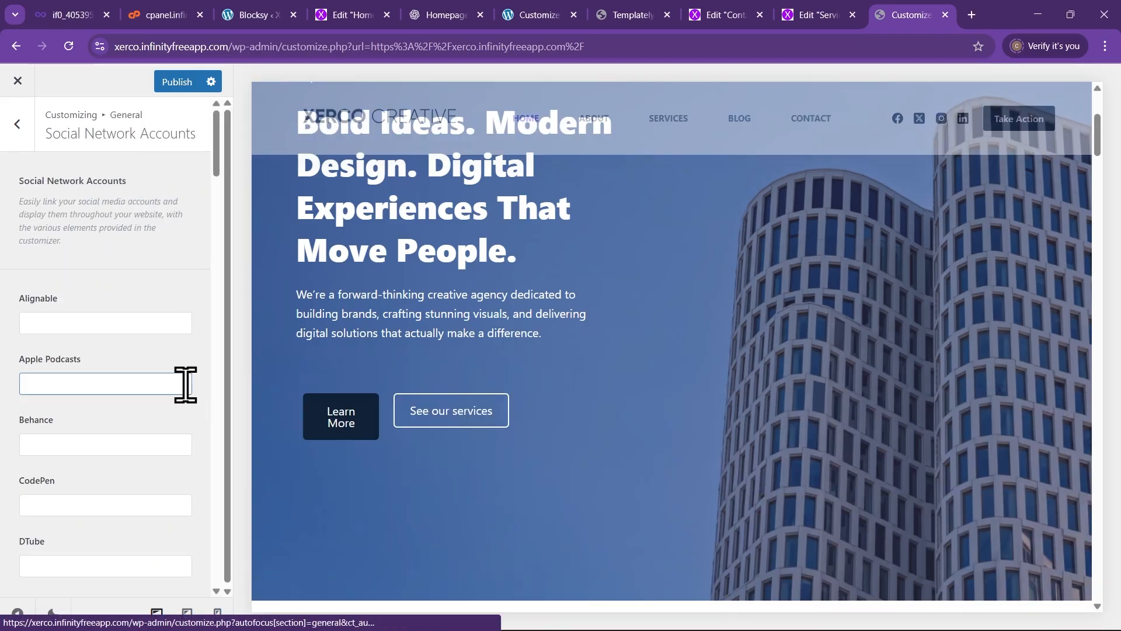
{"action": "scroll", "coordinate": [87, 351], "scroll_direction": "down", "scroll_amount": 7}
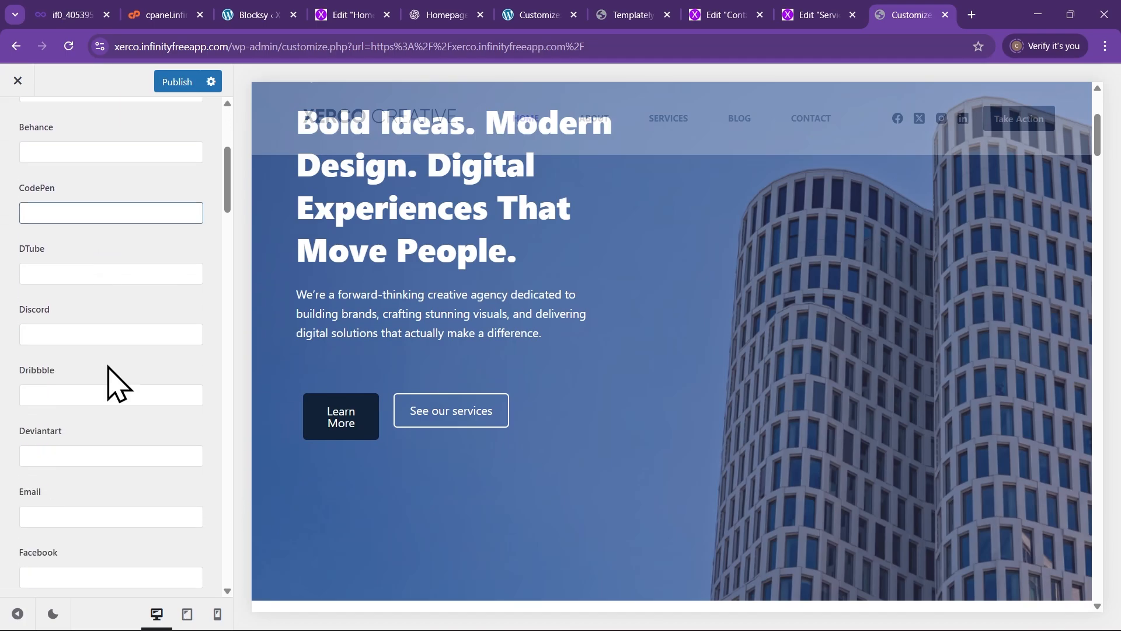
{"action": "left_click", "coordinate": [98, 466]}
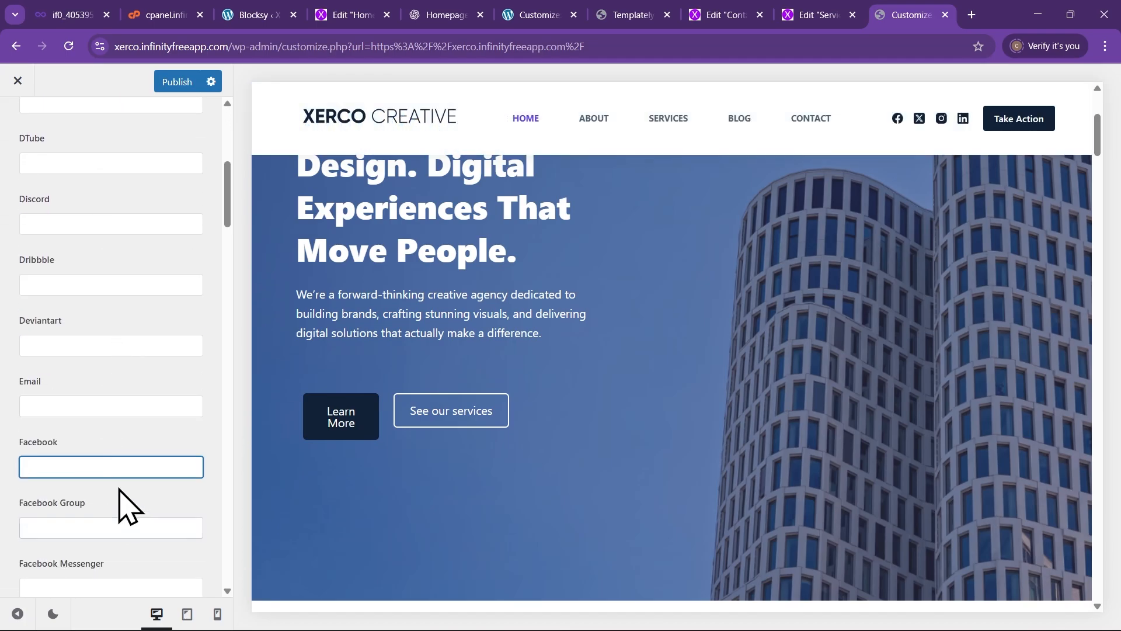
{"action": "scroll", "coordinate": [70, 467], "scroll_direction": "down", "scroll_amount": 3}
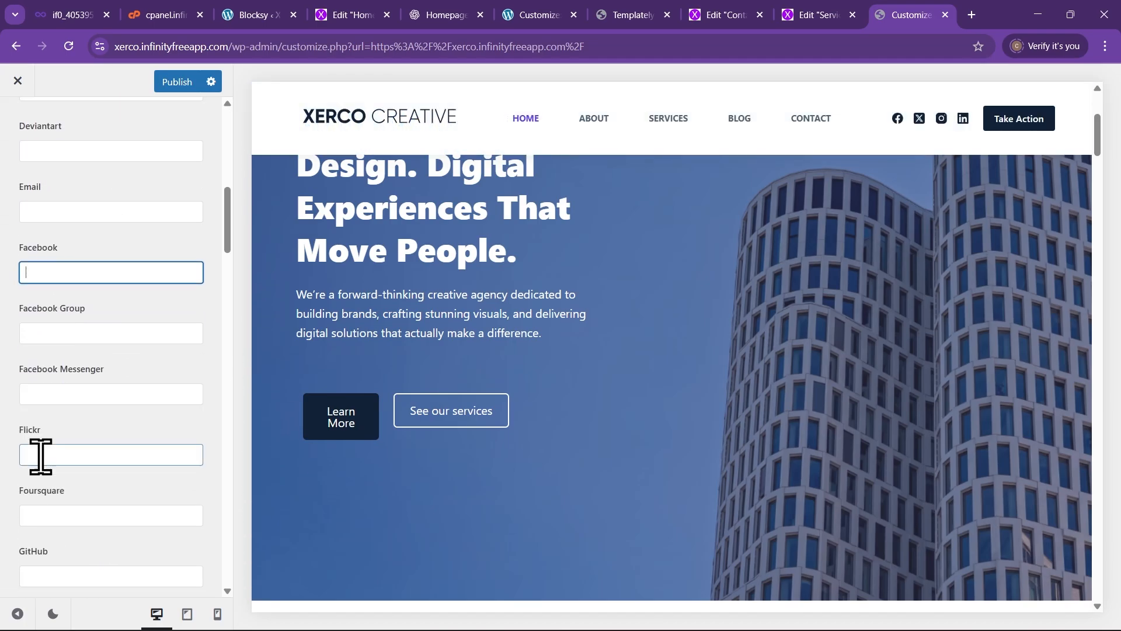
{"action": "scroll", "coordinate": [40, 446], "scroll_direction": "up", "scroll_amount": 1}
{"action": "scroll", "coordinate": [59, 462], "scroll_direction": "down", "scroll_amount": 4}
{"action": "scroll", "coordinate": [67, 432], "scroll_direction": "down", "scroll_amount": 3}
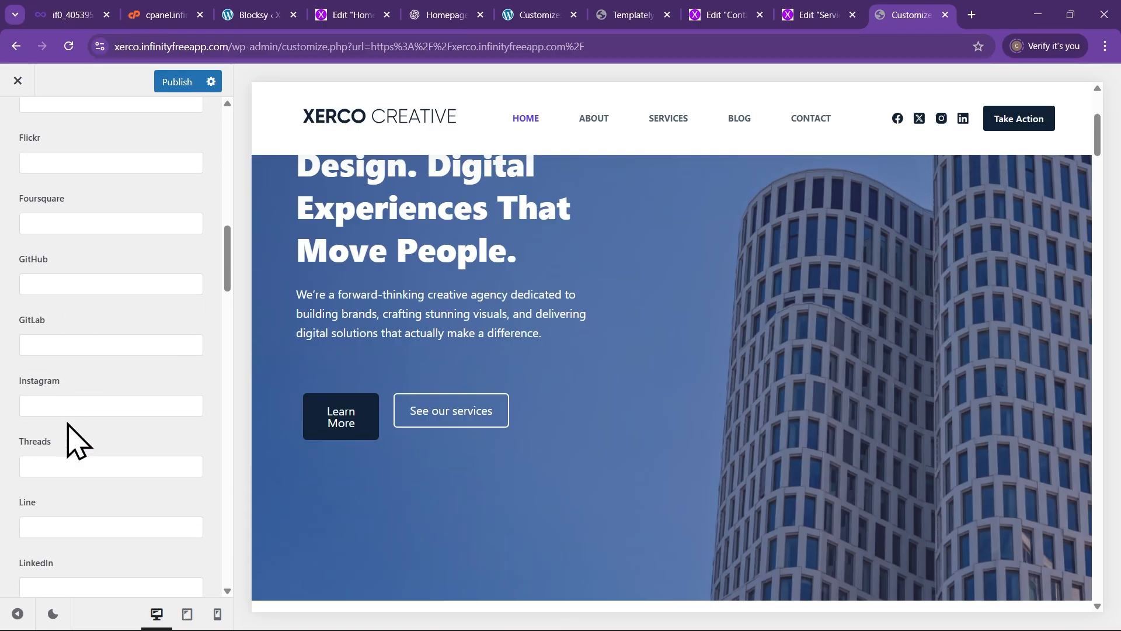
{"action": "scroll", "coordinate": [69, 435], "scroll_direction": "up", "scroll_amount": 11}
{"action": "scroll", "coordinate": [82, 444], "scroll_direction": "up", "scroll_amount": 4}
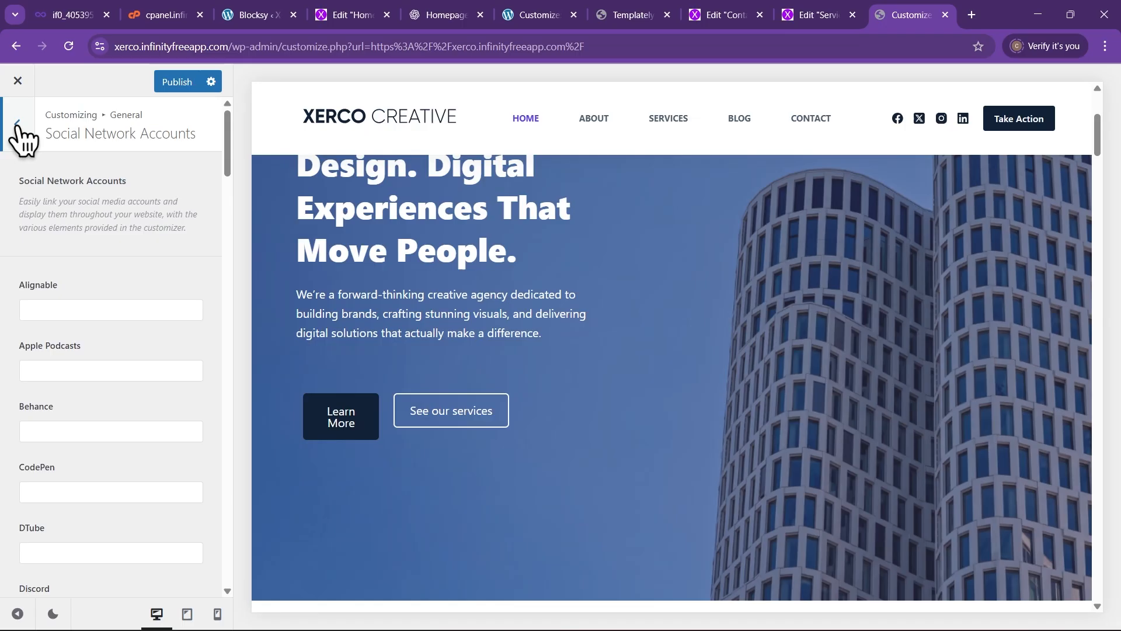
{"action": "left_click", "coordinate": [24, 144]}
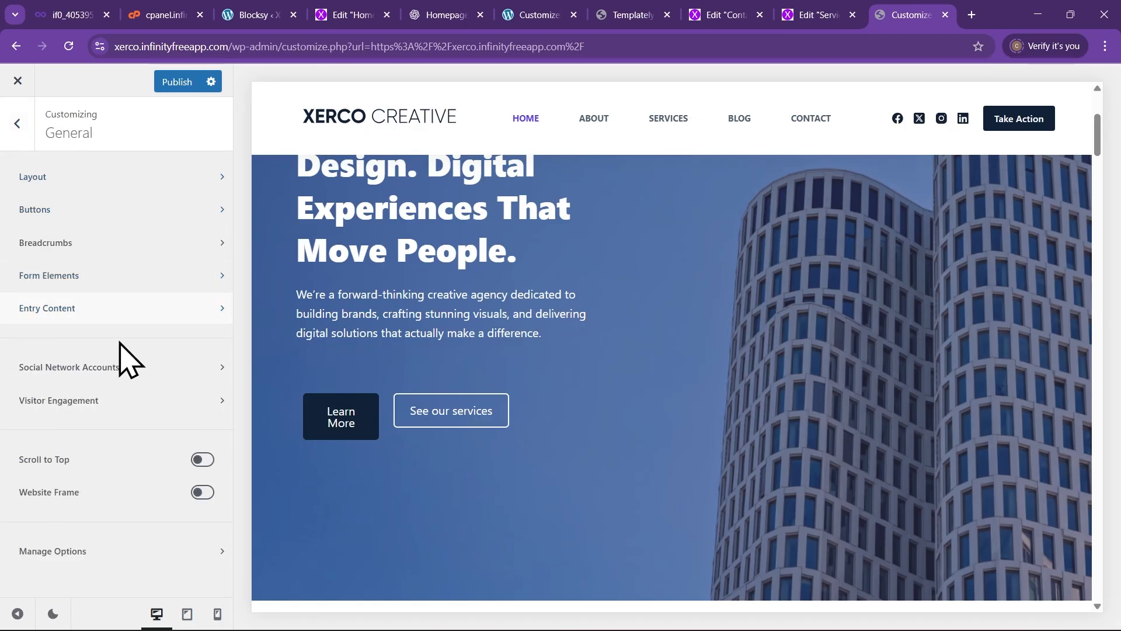
{"action": "scroll", "coordinate": [794, 280], "scroll_direction": "up", "scroll_amount": 1}
{"action": "scroll", "coordinate": [794, 283], "scroll_direction": "up", "scroll_amount": 1}
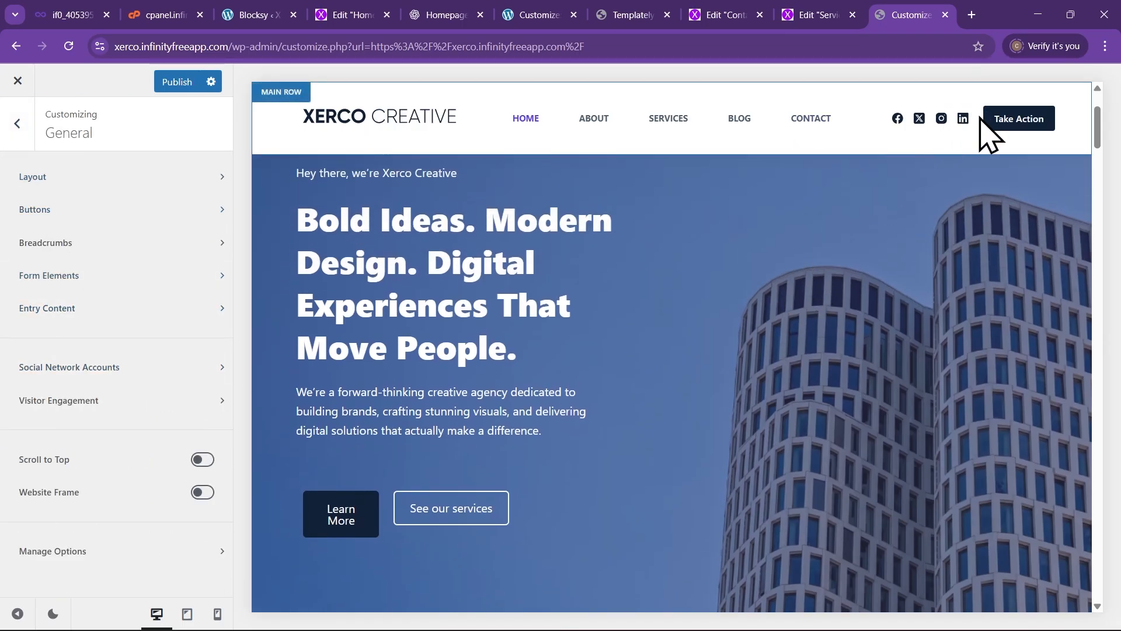
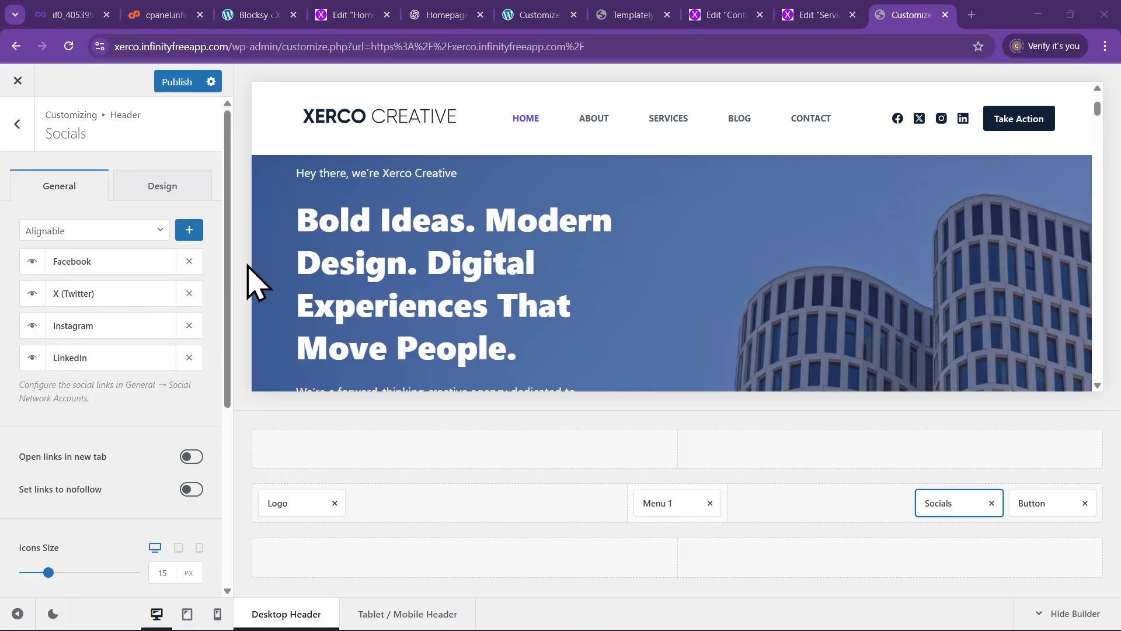
Publish the header customizations, load xerco.infinityfreeapp.com in a new tab, then open another blank tab
{"action": "left_click", "coordinate": [164, 82]}
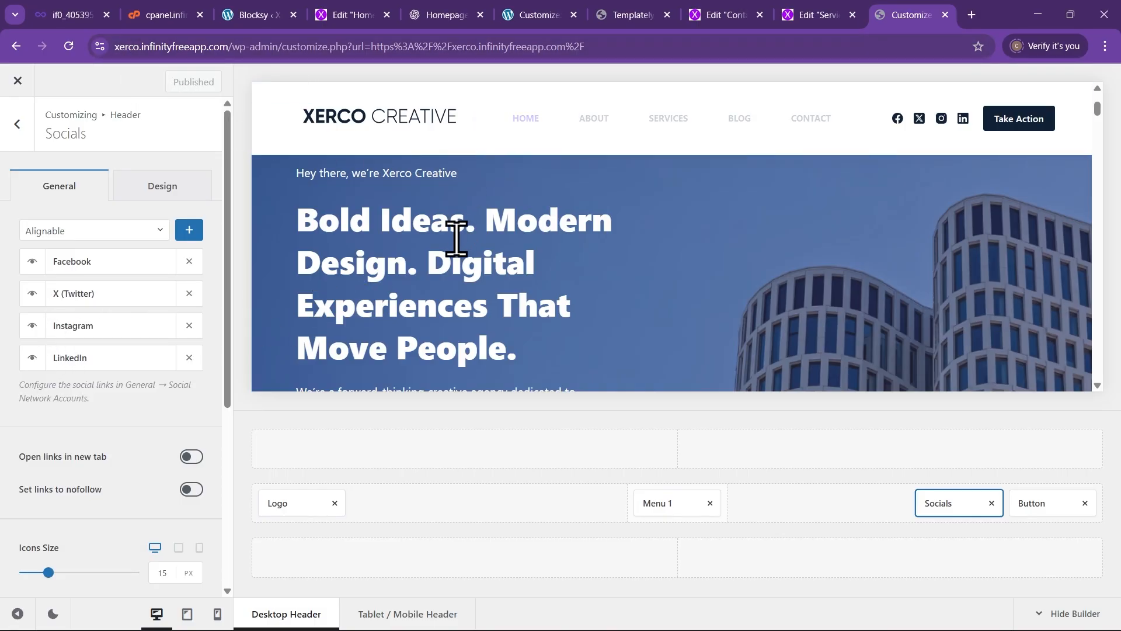
{"action": "left_click", "coordinate": [972, 15]}
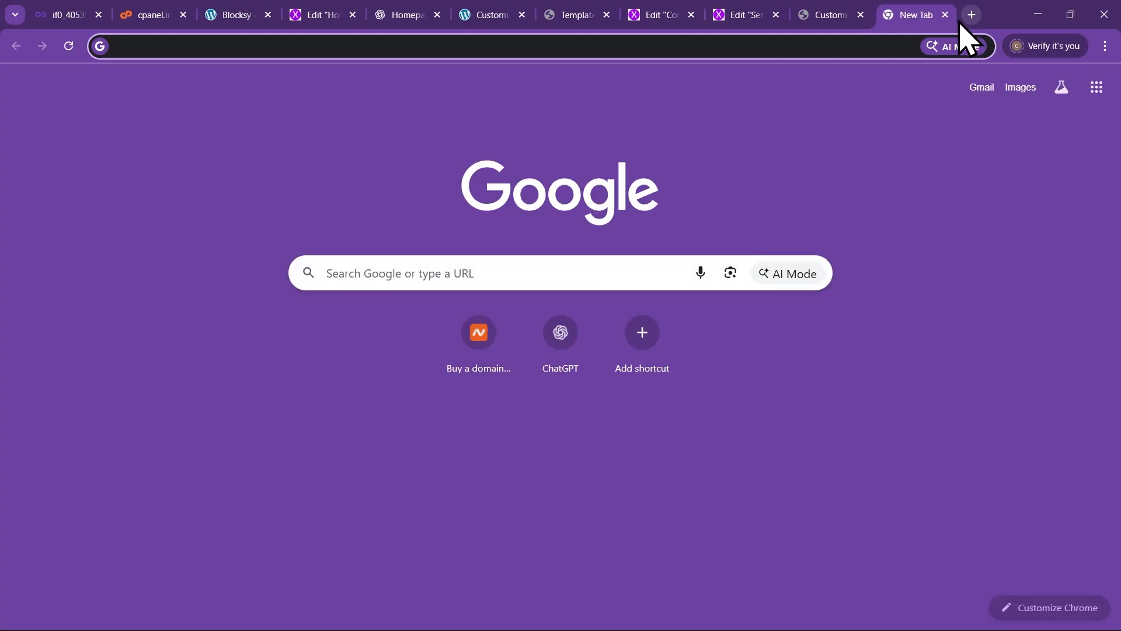
{"action": "type", "text": "xer"}
{"action": "key", "text": "Return"}
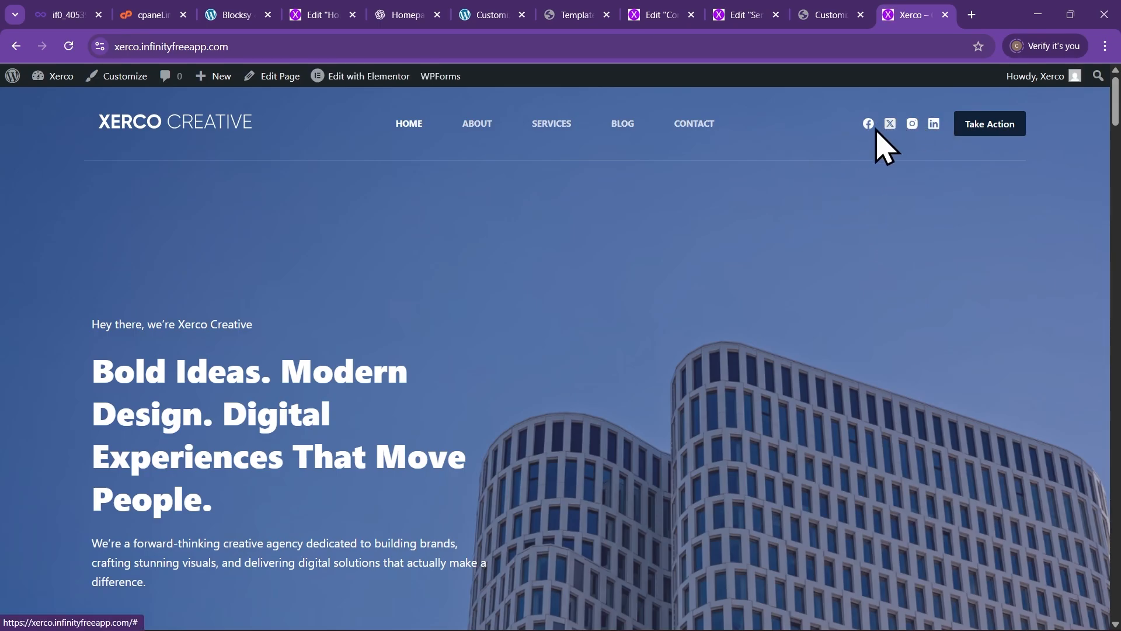
{"action": "left_click", "coordinate": [820, 23]}
{"action": "left_click", "coordinate": [972, 16]}
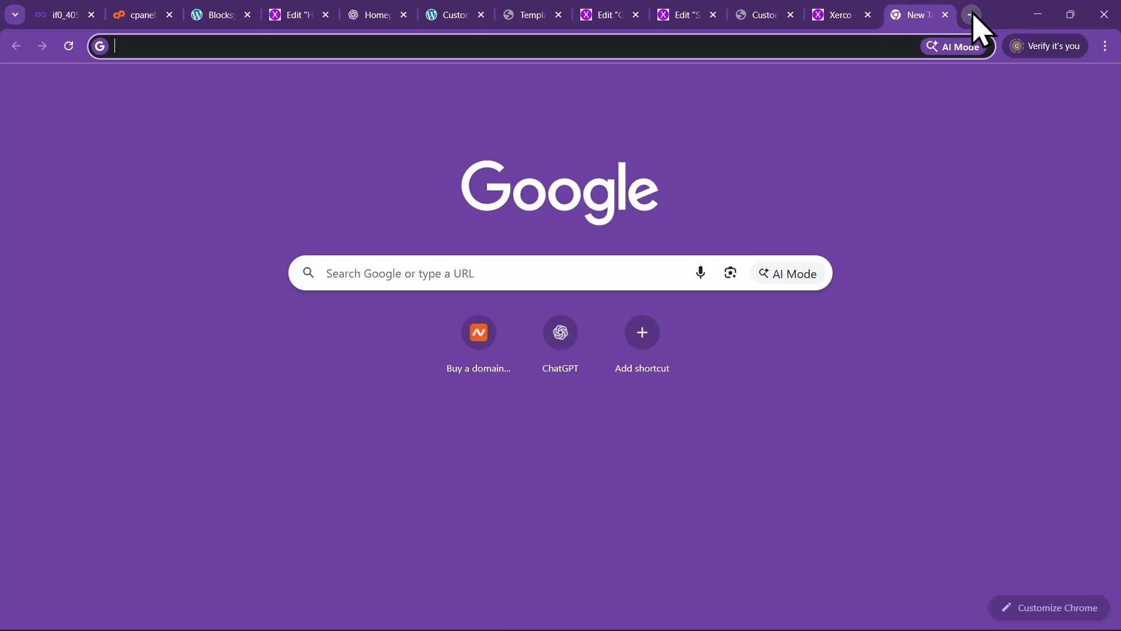
Search Google for Facebook, open the Facebook site and copy its page address
{"action": "type", "text": "face"}
{"action": "key", "text": "Return"}
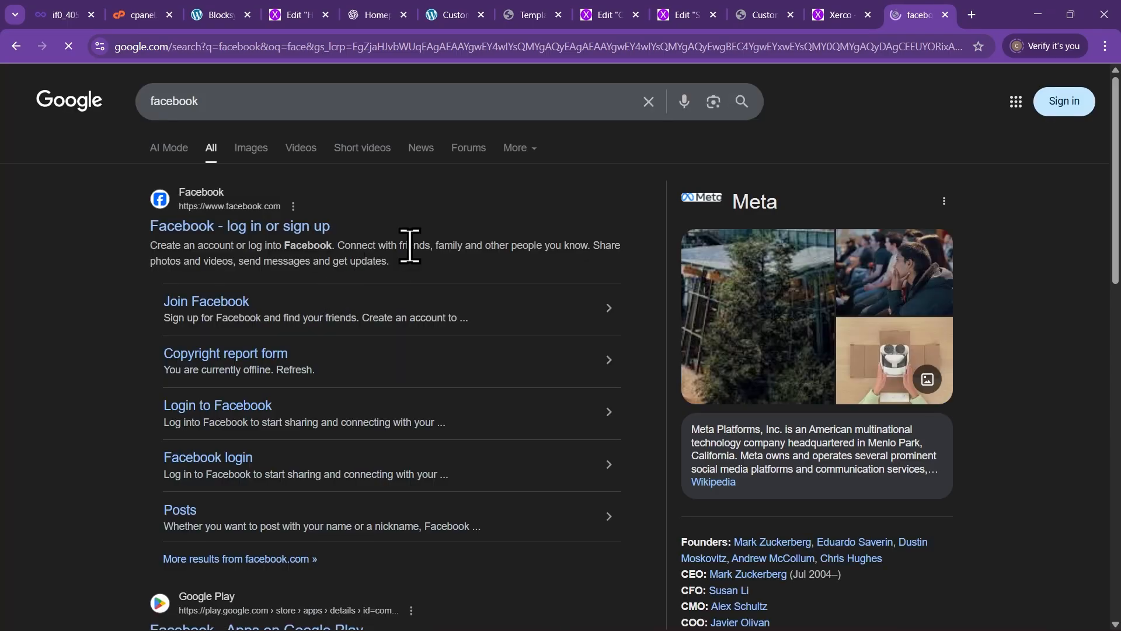
{"action": "left_click", "coordinate": [247, 229]}
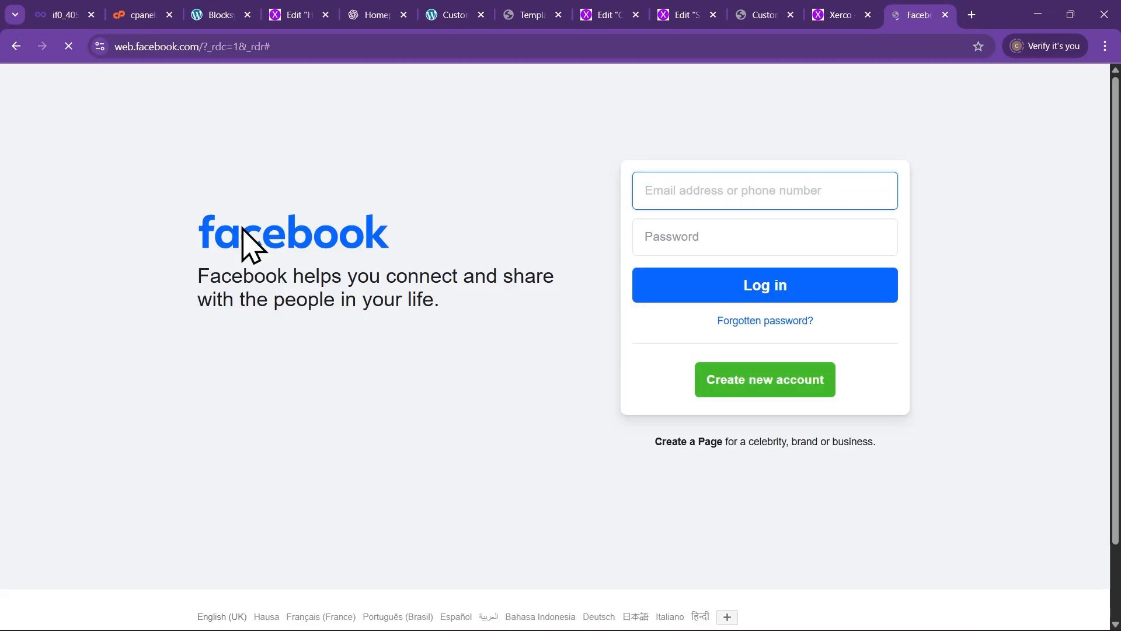
{"action": "left_click", "coordinate": [306, 46]}
{"action": "right_click", "coordinate": [235, 54]}
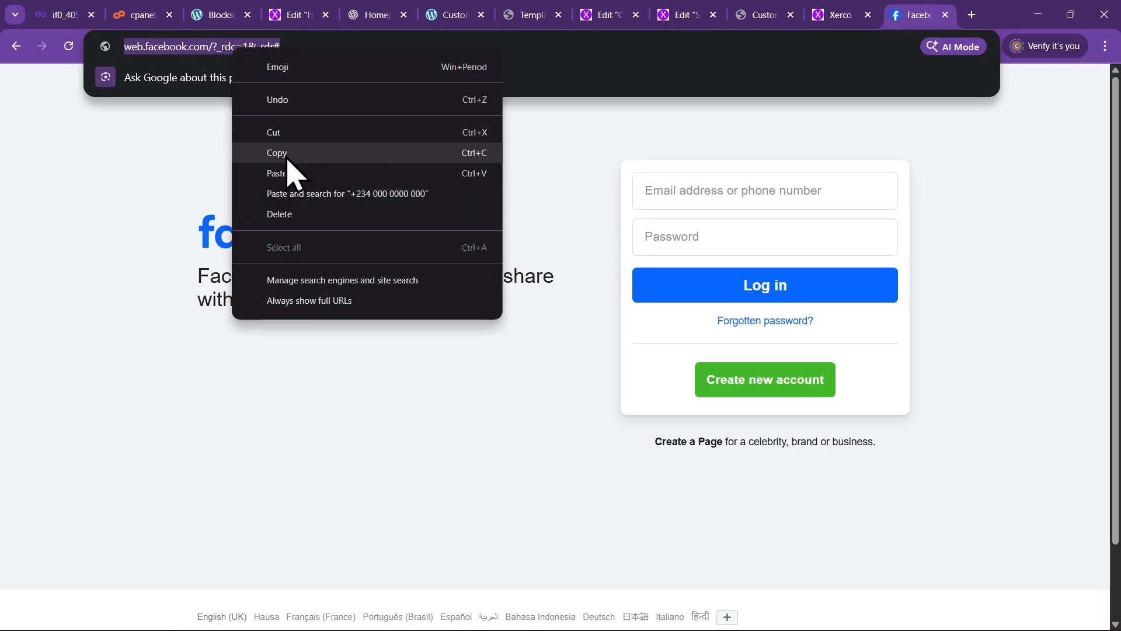
{"action": "left_click", "coordinate": [287, 158]}
{"action": "left_click", "coordinate": [238, 334]}
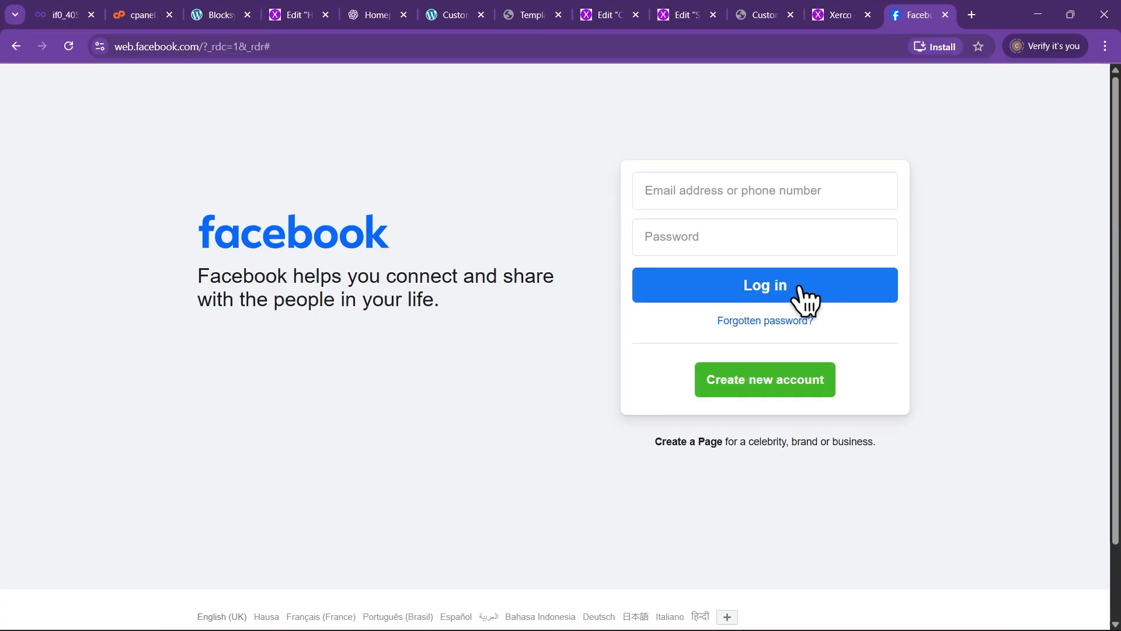
{"action": "left_click", "coordinate": [760, 14]}
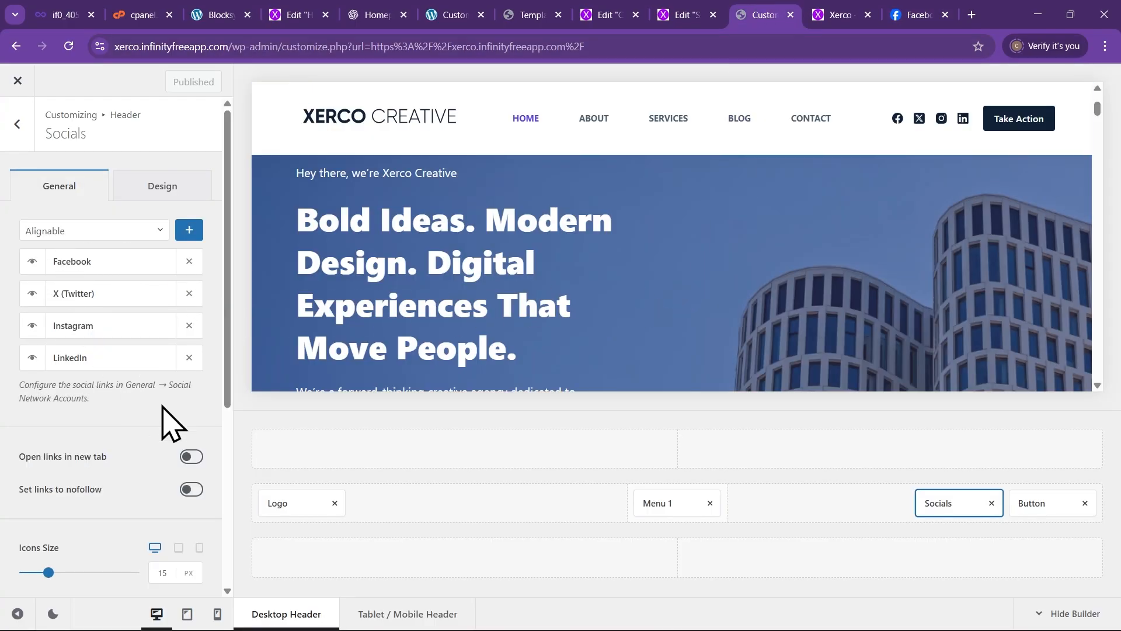
Paste the copied Facebook URL into the Social Network Accounts Facebook field and publish
{"action": "left_click", "coordinate": [176, 385]}
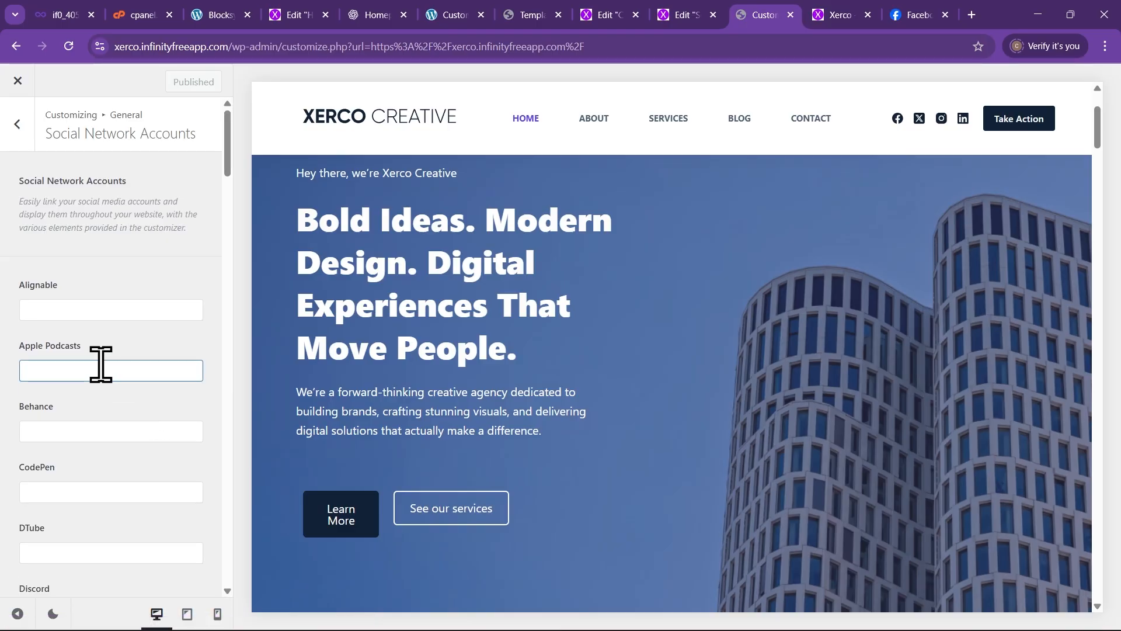
{"action": "scroll", "coordinate": [99, 363], "scroll_direction": "down", "scroll_amount": 8}
{"action": "left_click", "coordinate": [97, 414]}
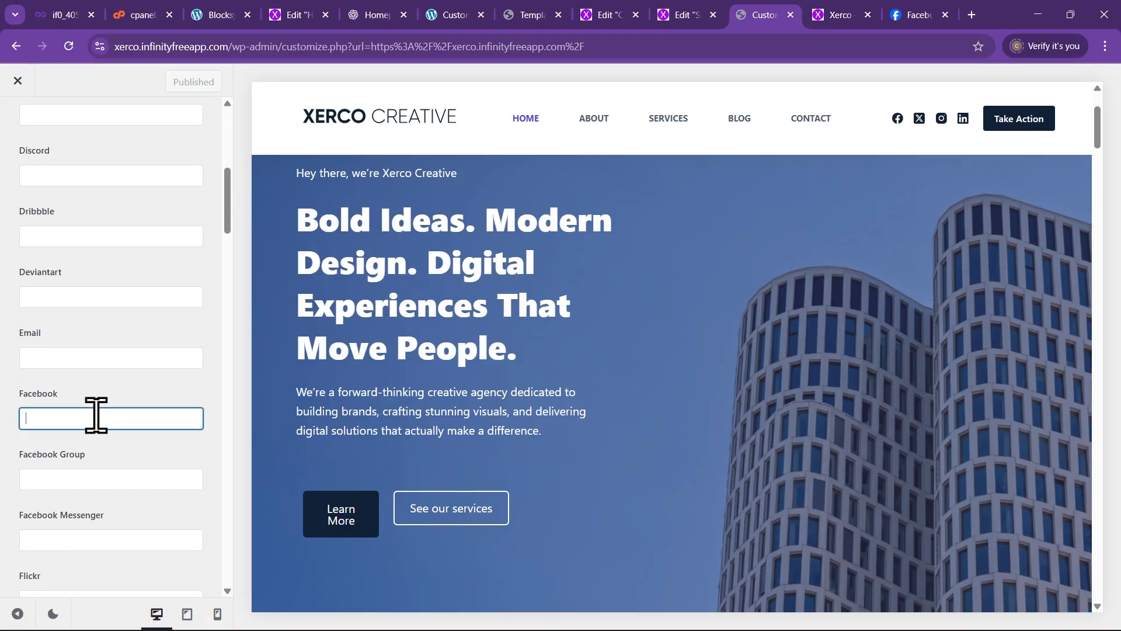
{"action": "key", "text": "ctrl+v"}
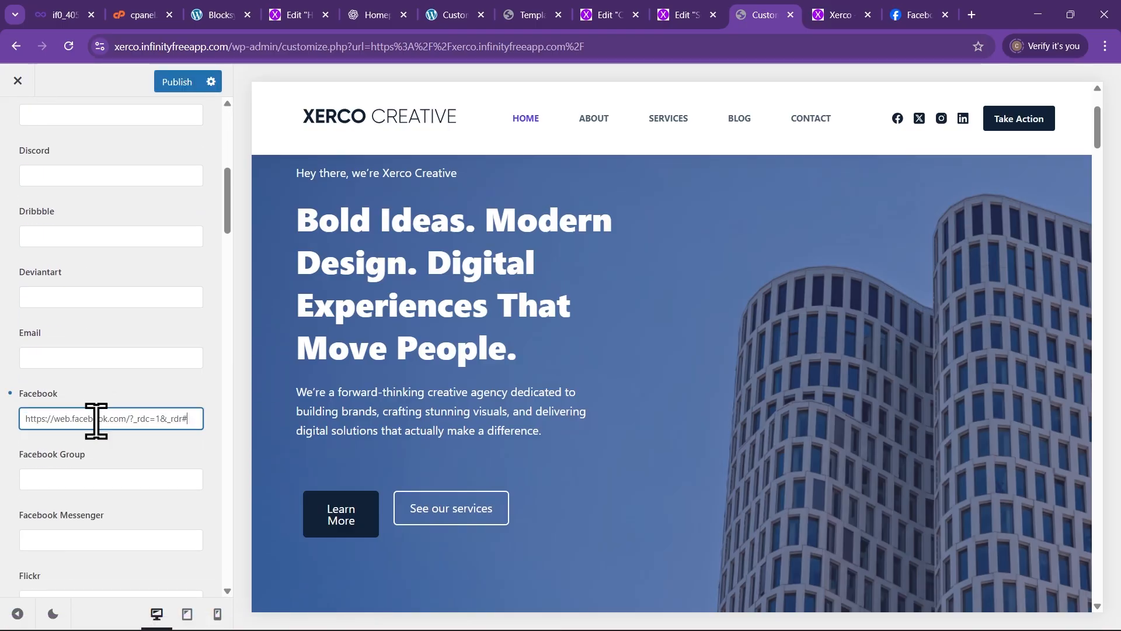
{"action": "left_click", "coordinate": [176, 83]}
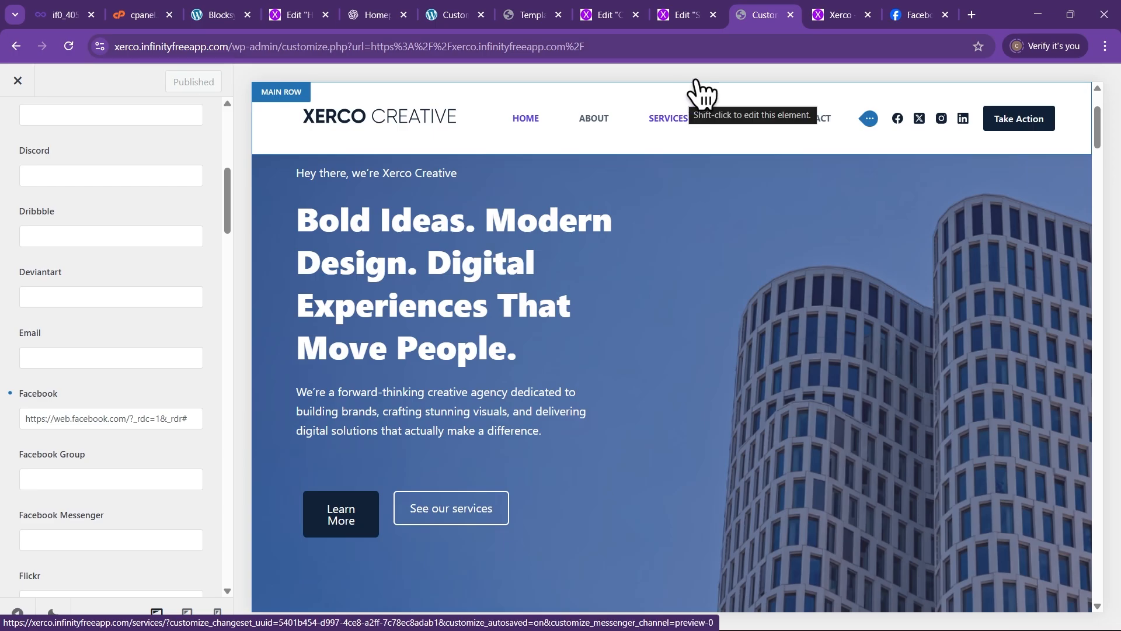
Load the live Xerco site and confirm its header Facebook icon opens Facebook, then close the test tabs
{"action": "left_click", "coordinate": [839, 16]}
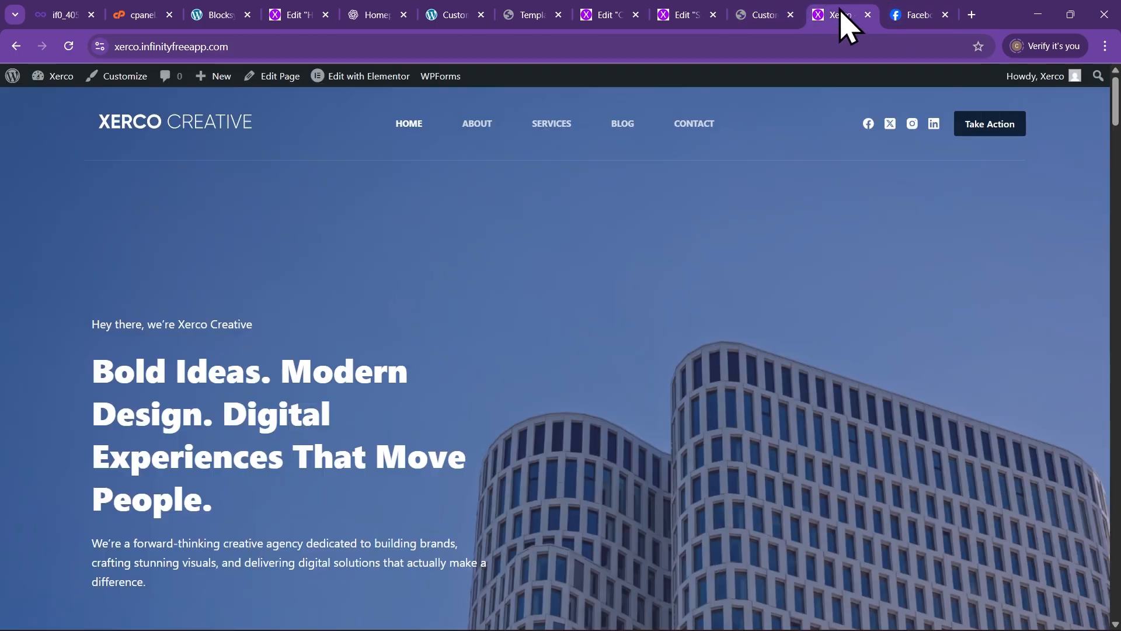
{"action": "left_click", "coordinate": [249, 48]}
{"action": "key", "text": "ctrl+c"}
{"action": "key", "text": "BackSpace"}
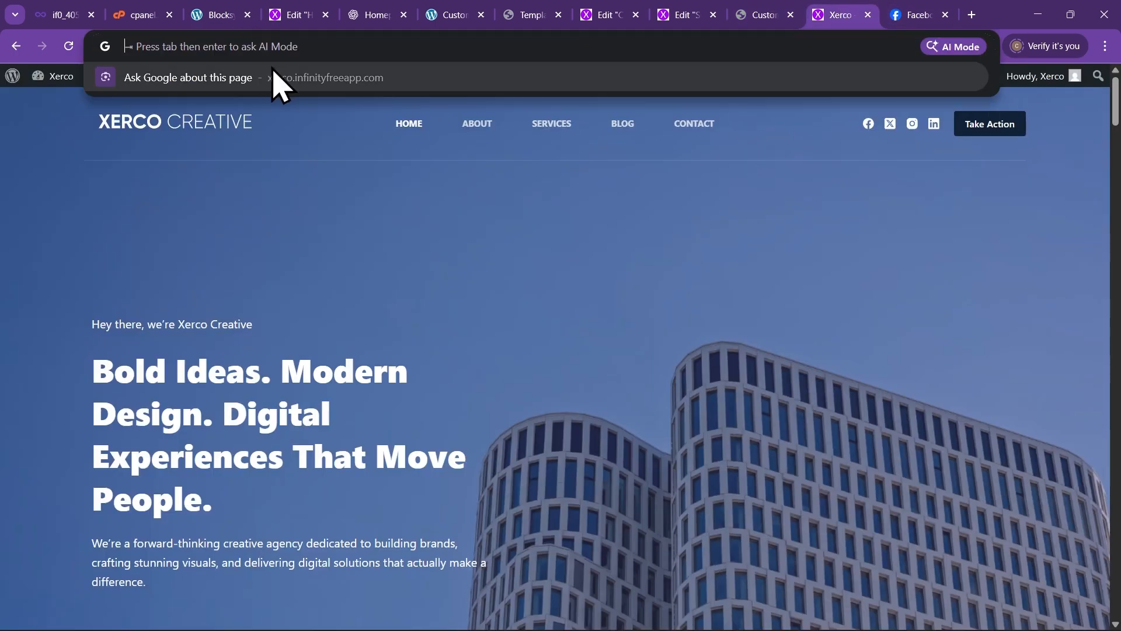
{"action": "left_click", "coordinate": [867, 14]}
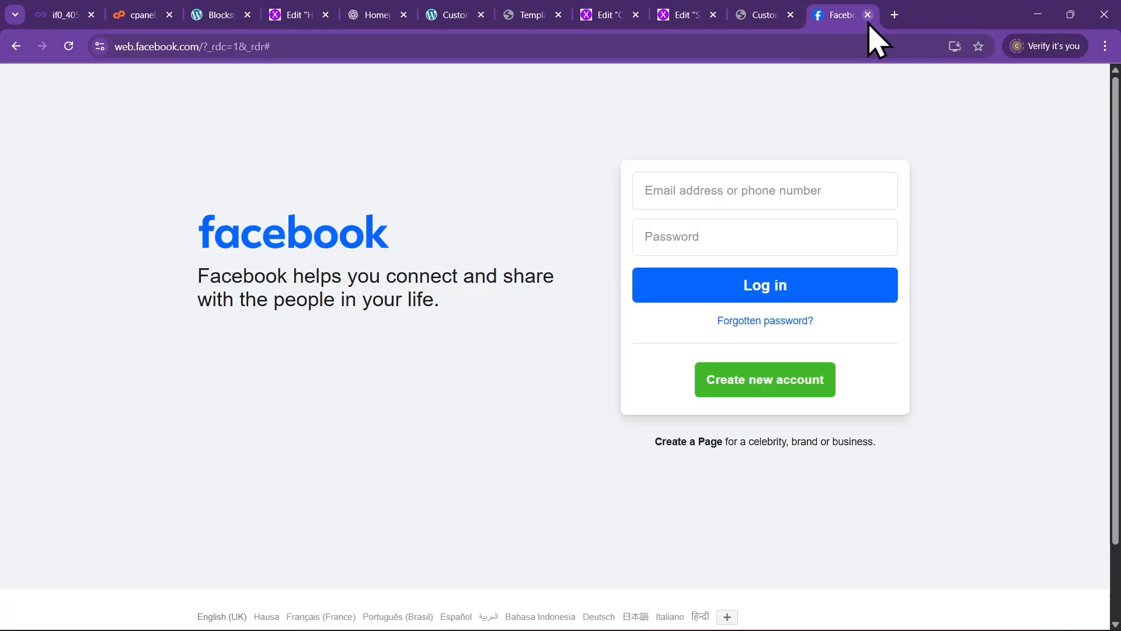
{"action": "left_click", "coordinate": [435, 49]}
{"action": "key", "text": "ctrl+v"}
{"action": "left_click", "coordinate": [452, 83]}
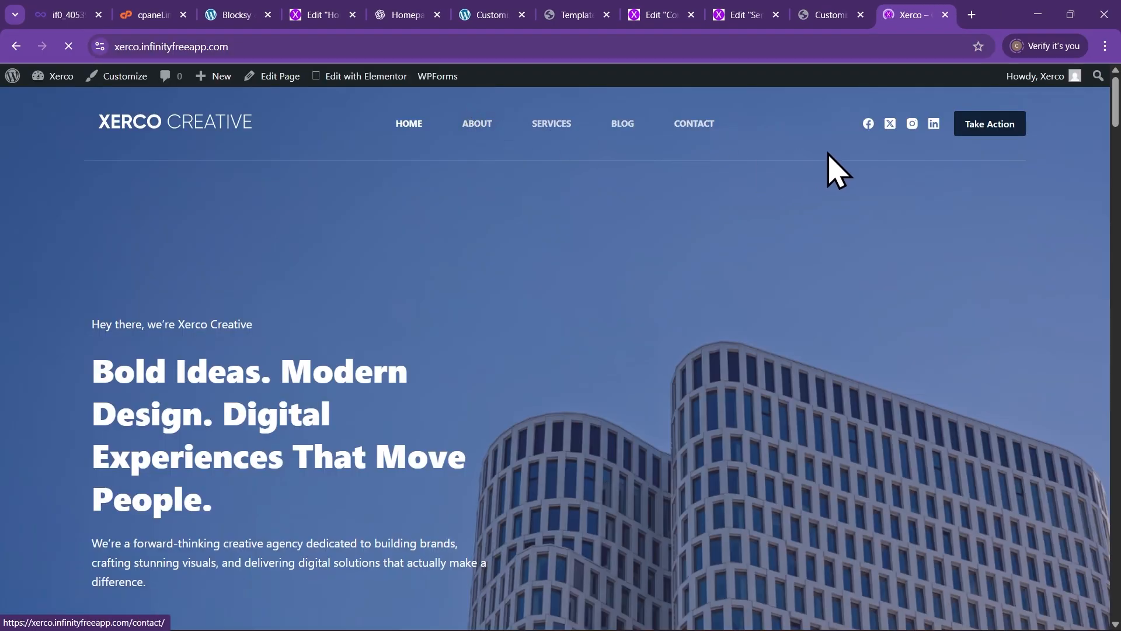
{"action": "left_click", "coordinate": [869, 123]}
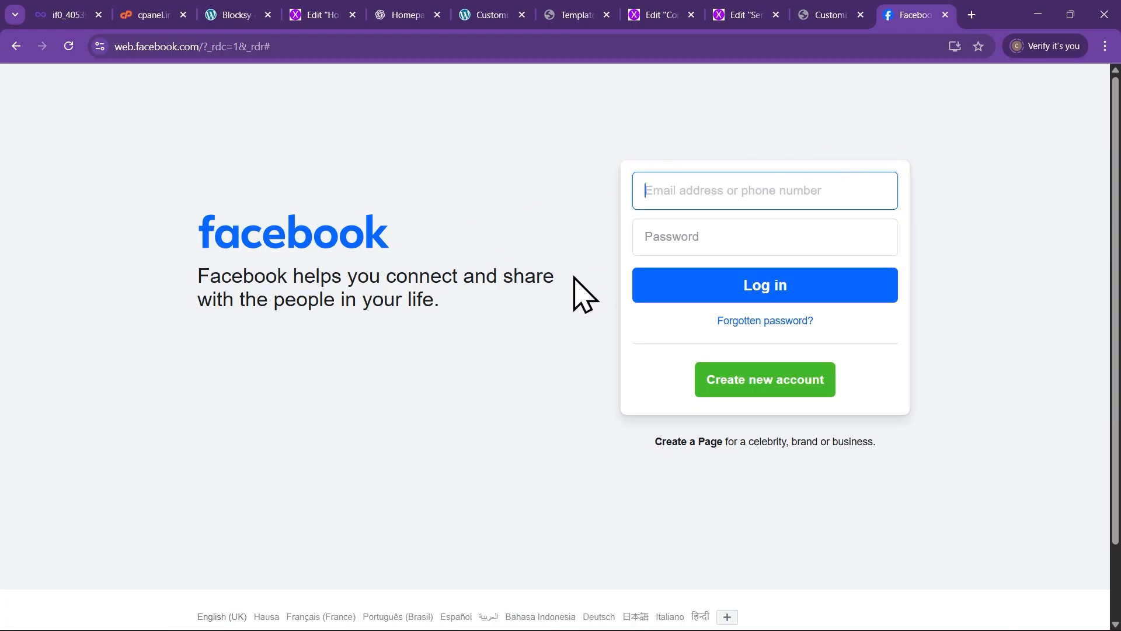
{"action": "left_click", "coordinate": [946, 14]}
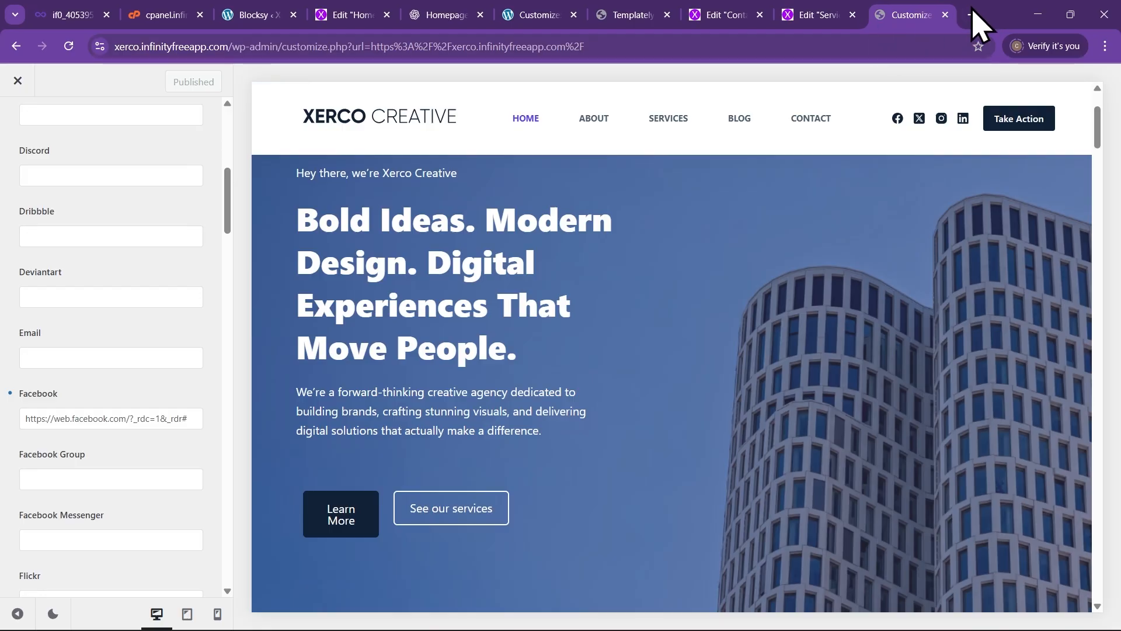
Load the live Xerco site in a new tab and scroll through the homepage
{"action": "left_click", "coordinate": [972, 16]}
{"action": "type", "text": "xerco.infinityfreeapp.com"}
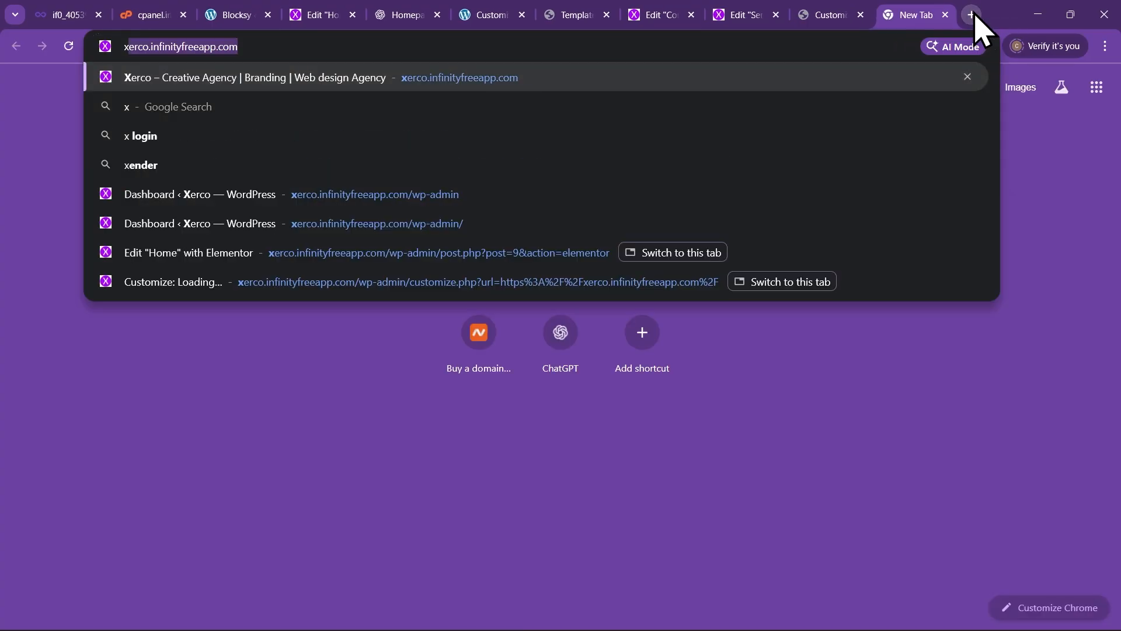
{"action": "key", "text": "Return"}
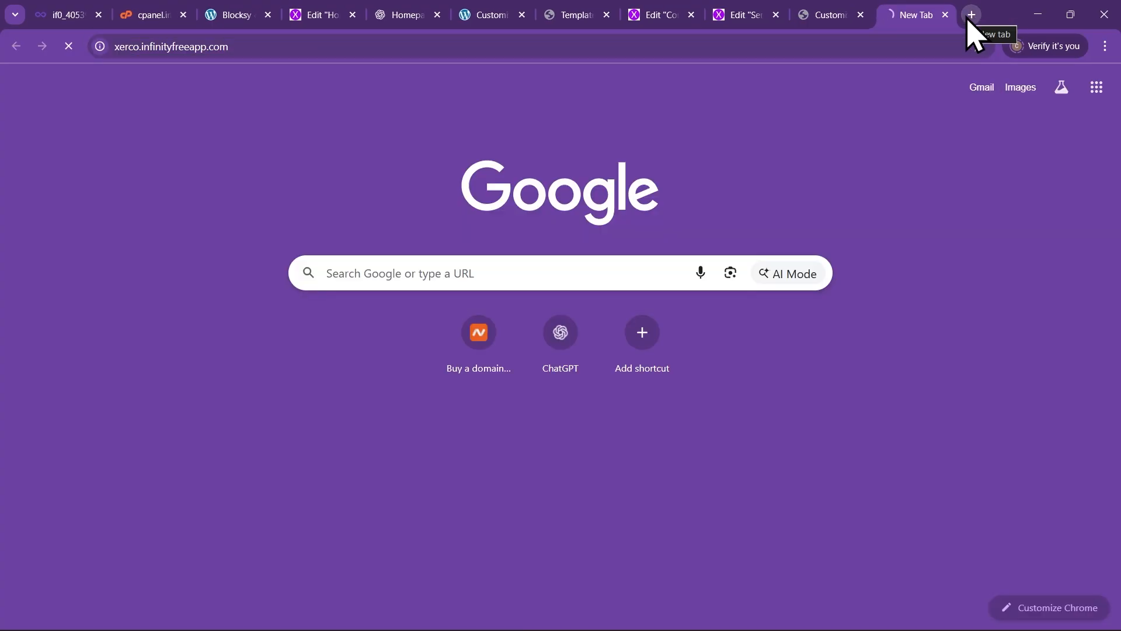
{"action": "scroll", "coordinate": [764, 264], "scroll_direction": "down", "scroll_amount": 3}
{"action": "scroll", "coordinate": [771, 271], "scroll_direction": "up", "scroll_amount": 3}
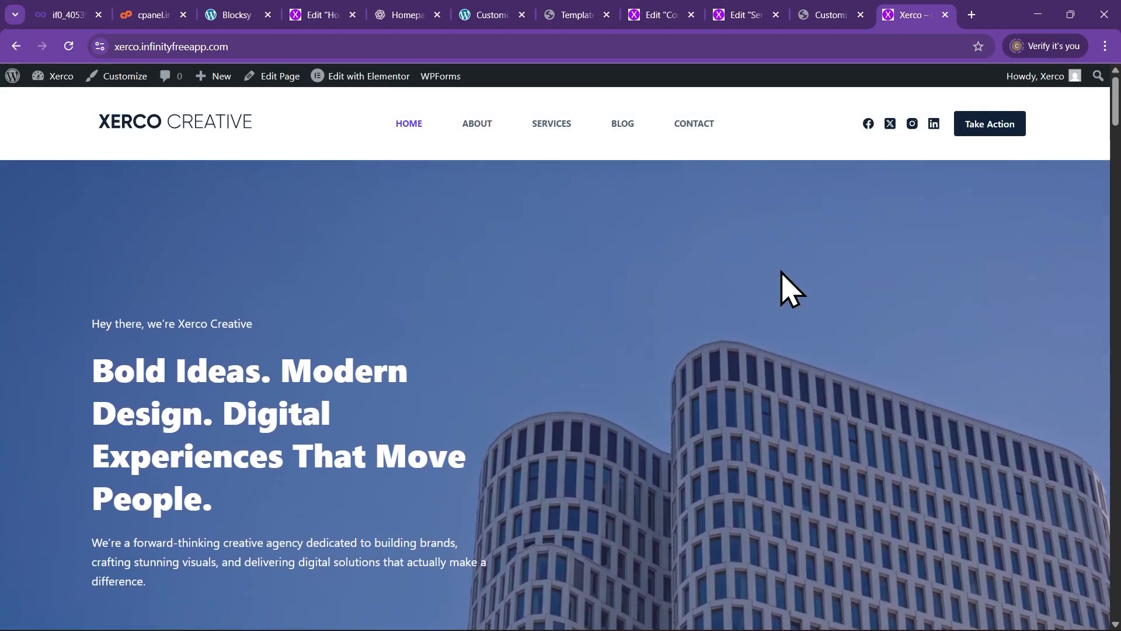
{"action": "scroll", "coordinate": [794, 269], "scroll_direction": "down", "scroll_amount": 6}
{"action": "scroll", "coordinate": [801, 257], "scroll_direction": "up", "scroll_amount": 4}
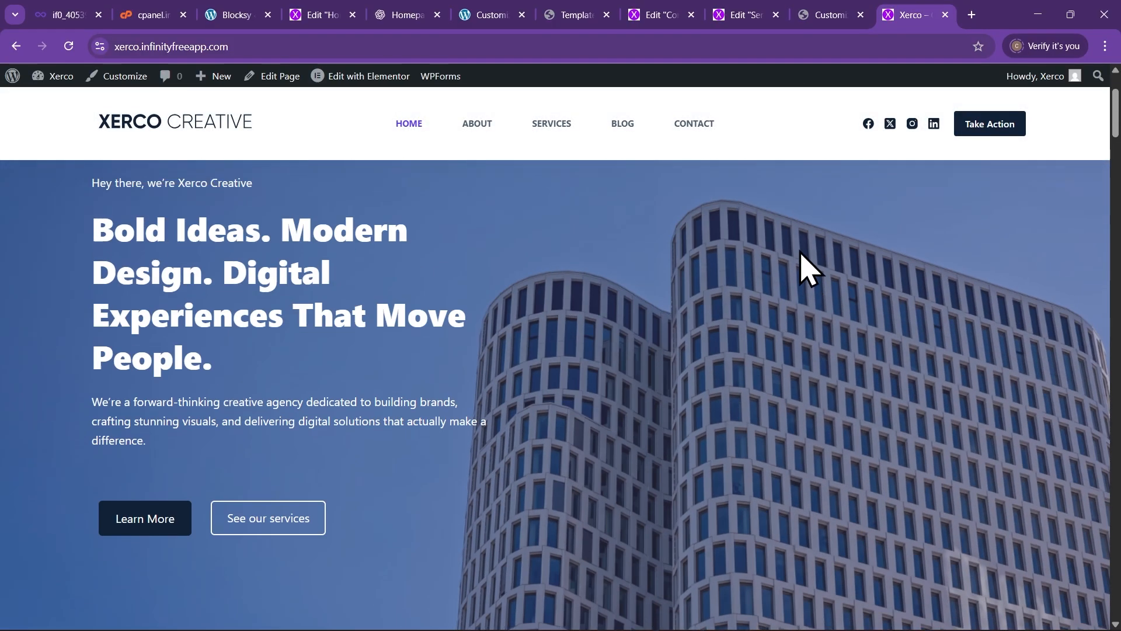
{"action": "scroll", "coordinate": [803, 268], "scroll_direction": "up", "scroll_amount": 3}
{"action": "scroll", "coordinate": [807, 277], "scroll_direction": "down", "scroll_amount": 1}
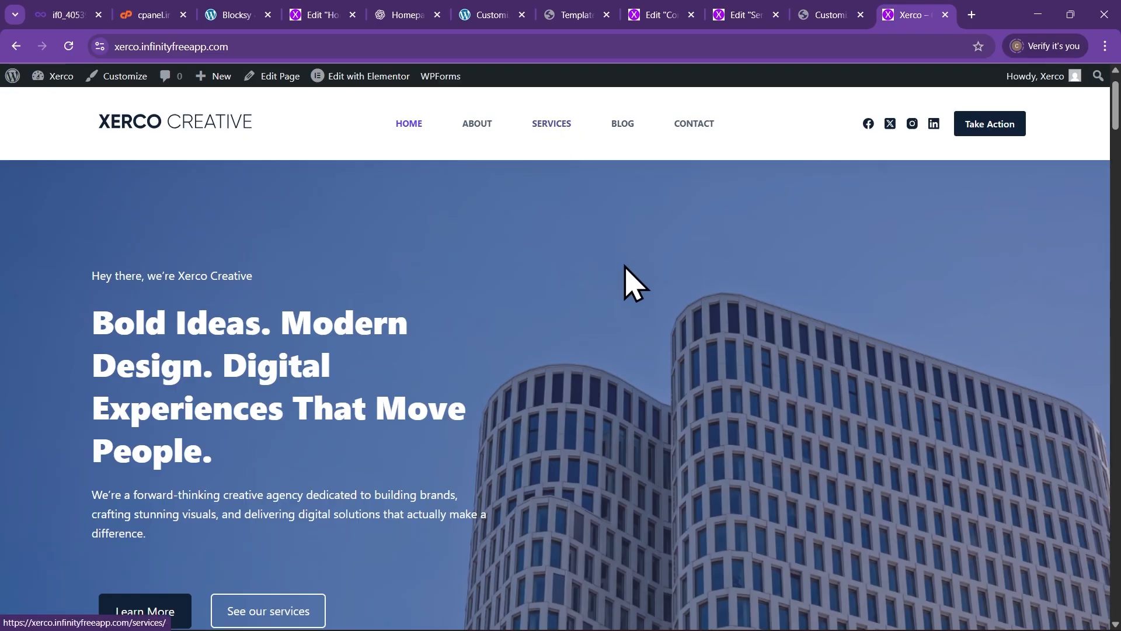
{"action": "scroll", "coordinate": [639, 289], "scroll_direction": "up", "scroll_amount": 1}
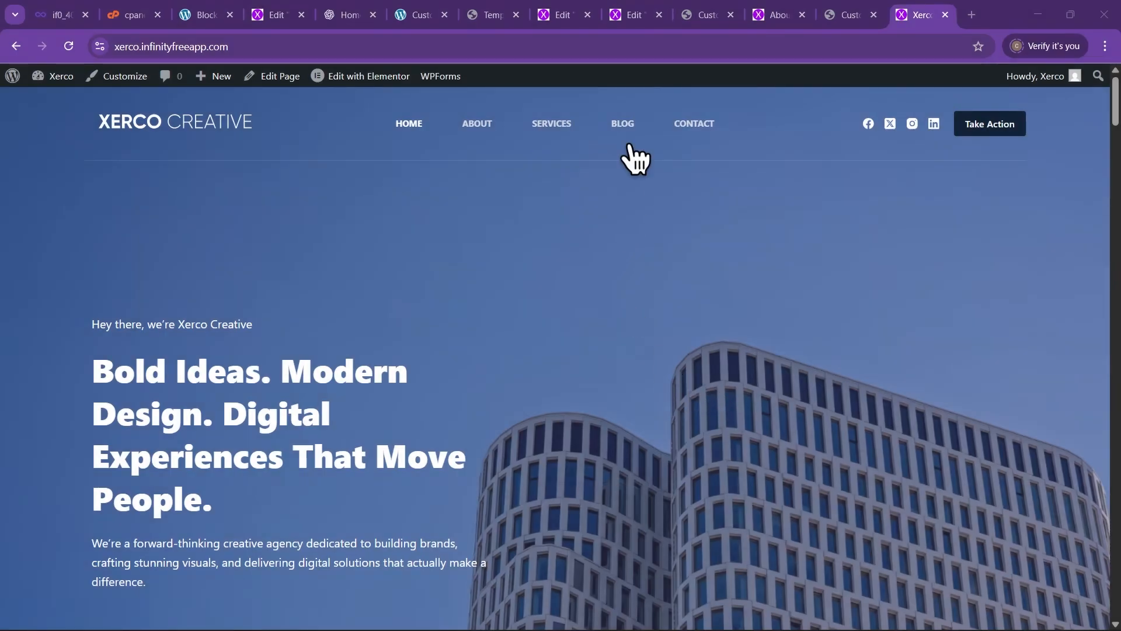
Go to the Blog page and read through the post 'Tellus Molestie Nunc Non Blandit Massa'
{"action": "left_click", "coordinate": [623, 124]}
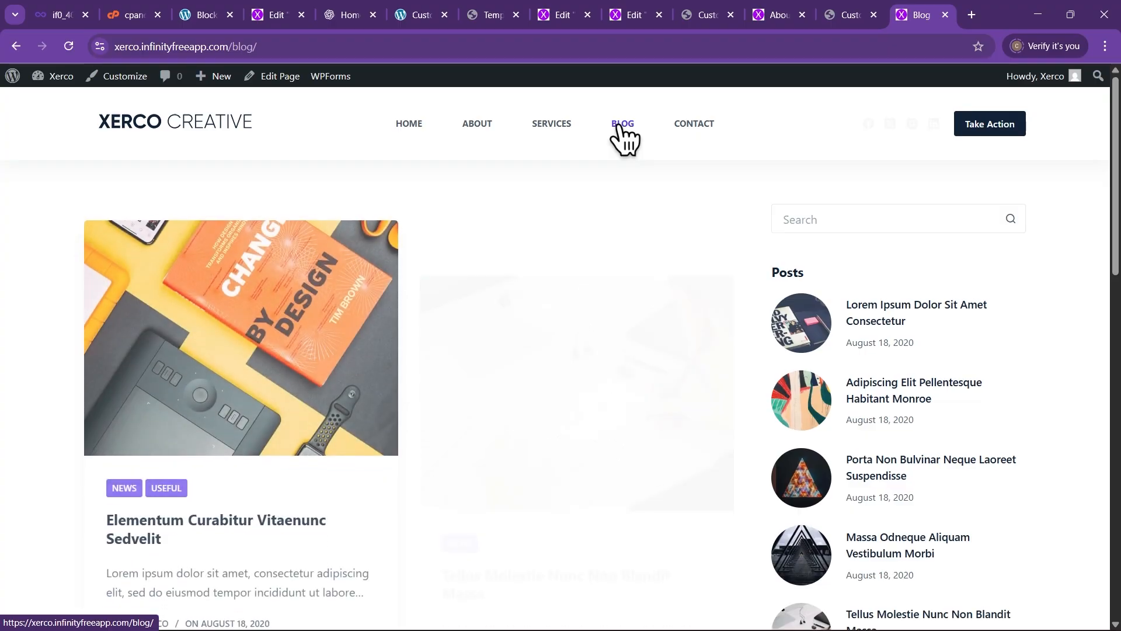
{"action": "scroll", "coordinate": [666, 339], "scroll_direction": "down", "scroll_amount": 10}
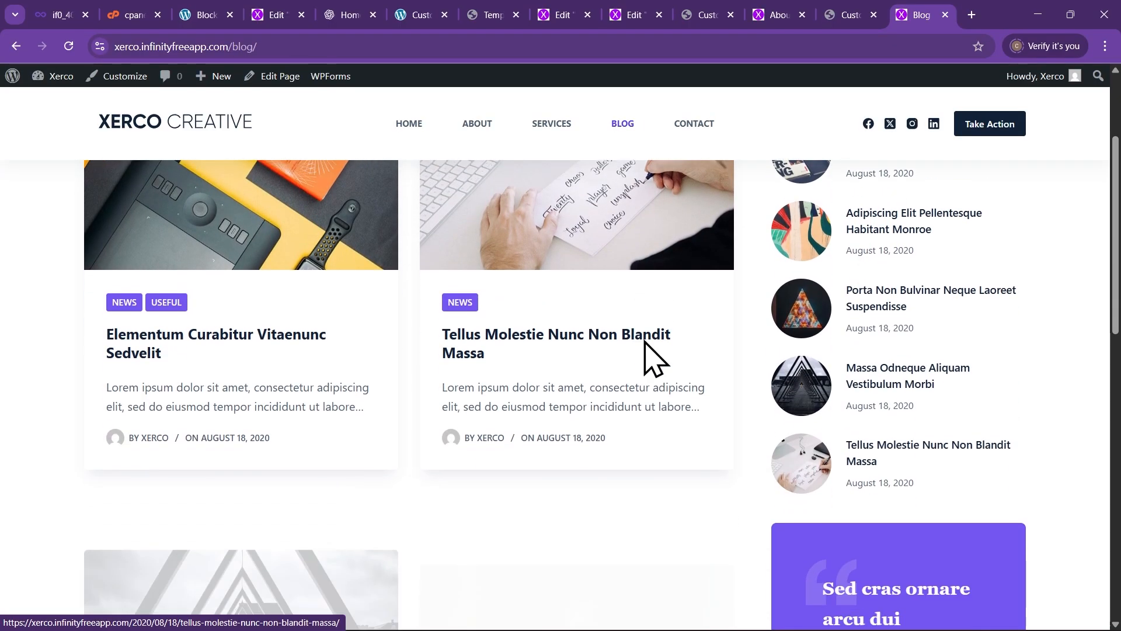
{"action": "scroll", "coordinate": [647, 344], "scroll_direction": "down", "scroll_amount": 3}
{"action": "scroll", "coordinate": [646, 348], "scroll_direction": "up", "scroll_amount": 10}
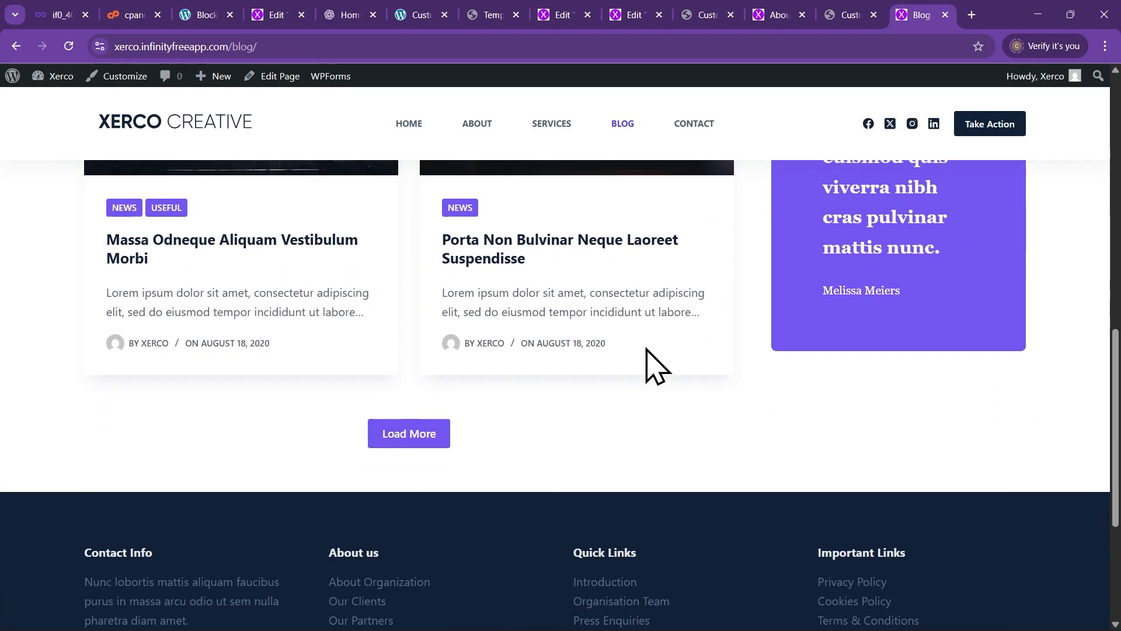
{"action": "scroll", "coordinate": [654, 369], "scroll_direction": "up", "scroll_amount": 2}
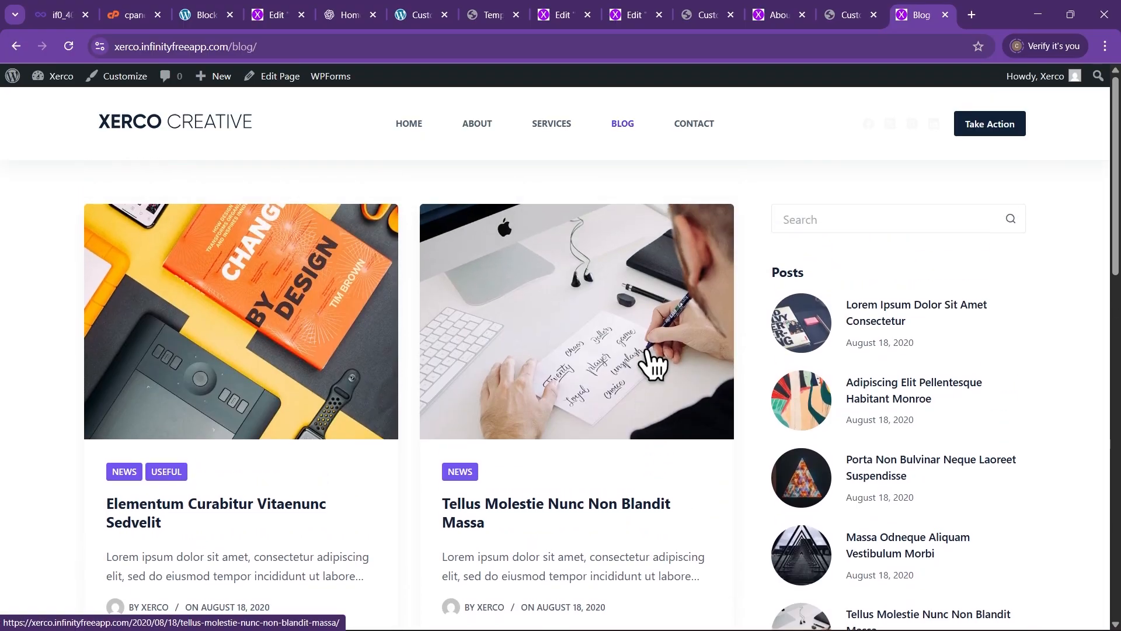
{"action": "scroll", "coordinate": [648, 369], "scroll_direction": "down", "scroll_amount": 6}
{"action": "scroll", "coordinate": [463, 395], "scroll_direction": "up", "scroll_amount": 2}
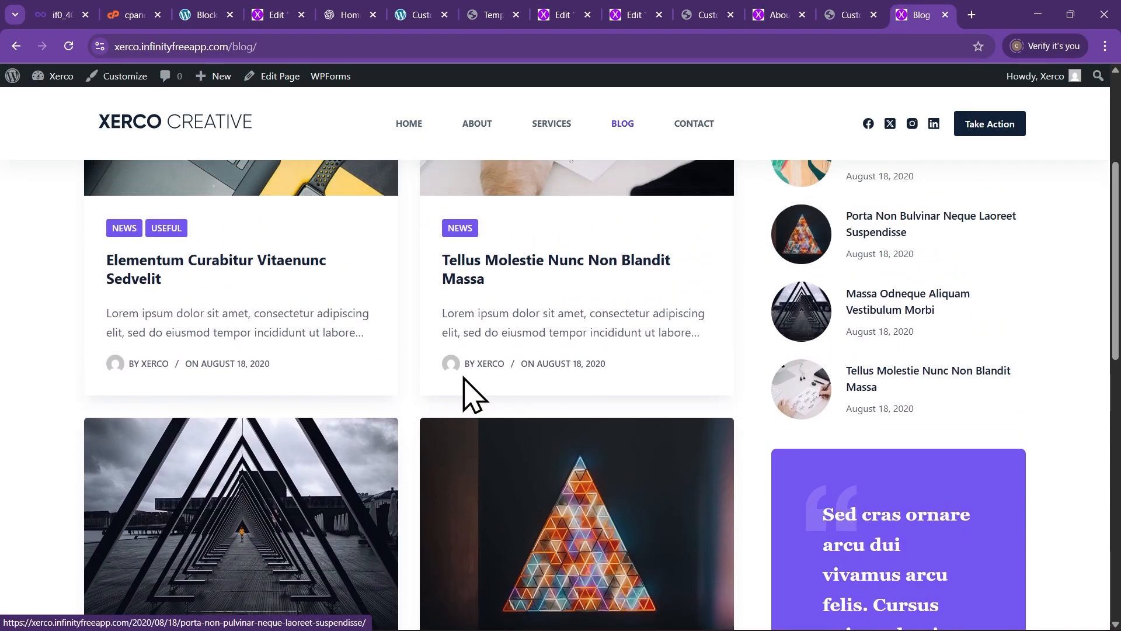
{"action": "scroll", "coordinate": [467, 391], "scroll_direction": "up", "scroll_amount": 4}
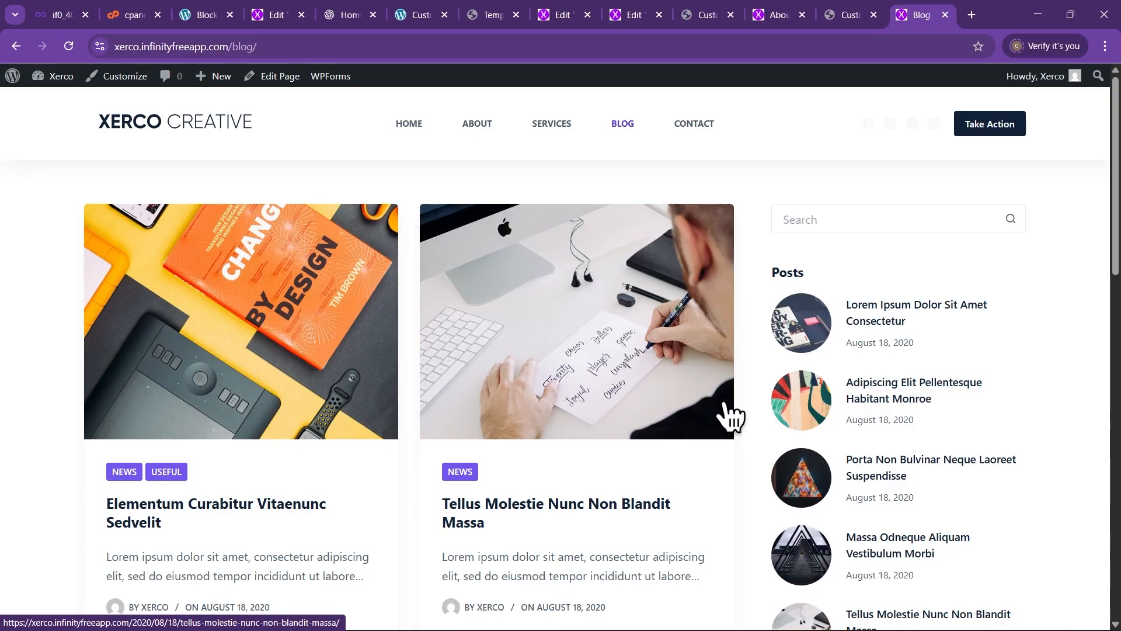
{"action": "scroll", "coordinate": [532, 376], "scroll_direction": "down", "scroll_amount": 3}
{"action": "scroll", "coordinate": [540, 350], "scroll_direction": "up", "scroll_amount": 3}
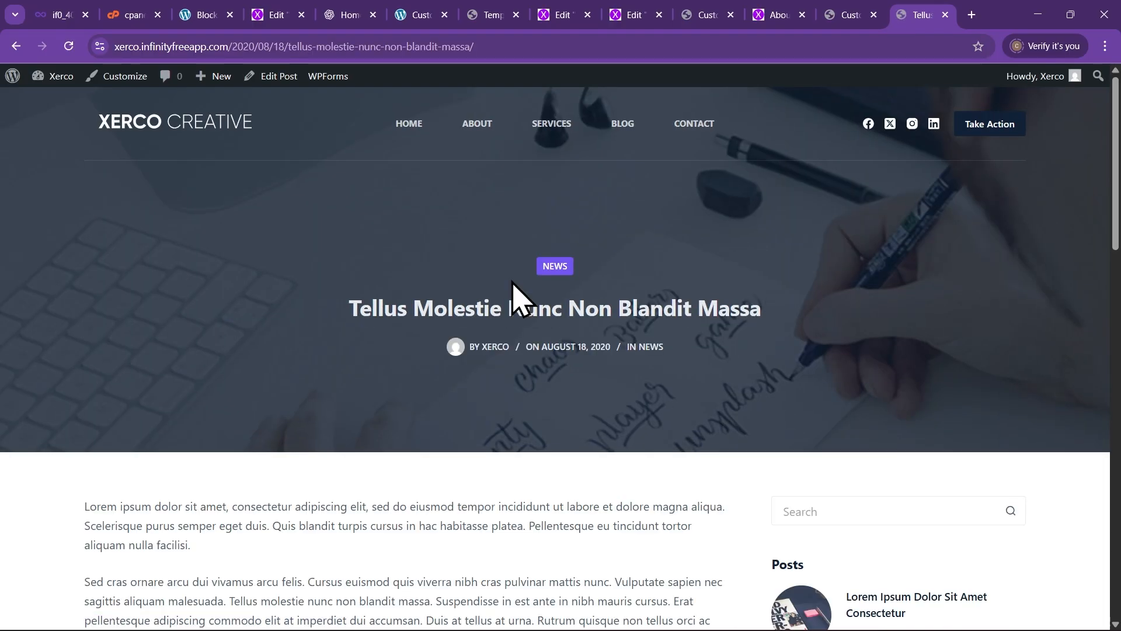
{"action": "scroll", "coordinate": [511, 304], "scroll_direction": "down", "scroll_amount": 3}
{"action": "scroll", "coordinate": [514, 327], "scroll_direction": "down", "scroll_amount": 15}
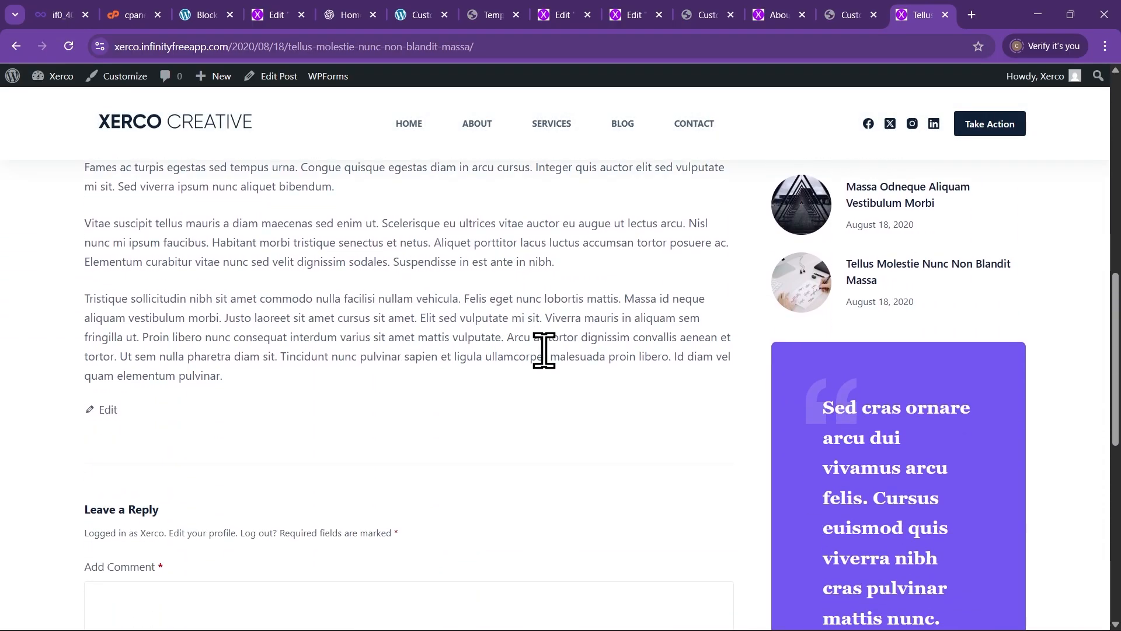
{"action": "scroll", "coordinate": [515, 316], "scroll_direction": "up", "scroll_amount": 15}
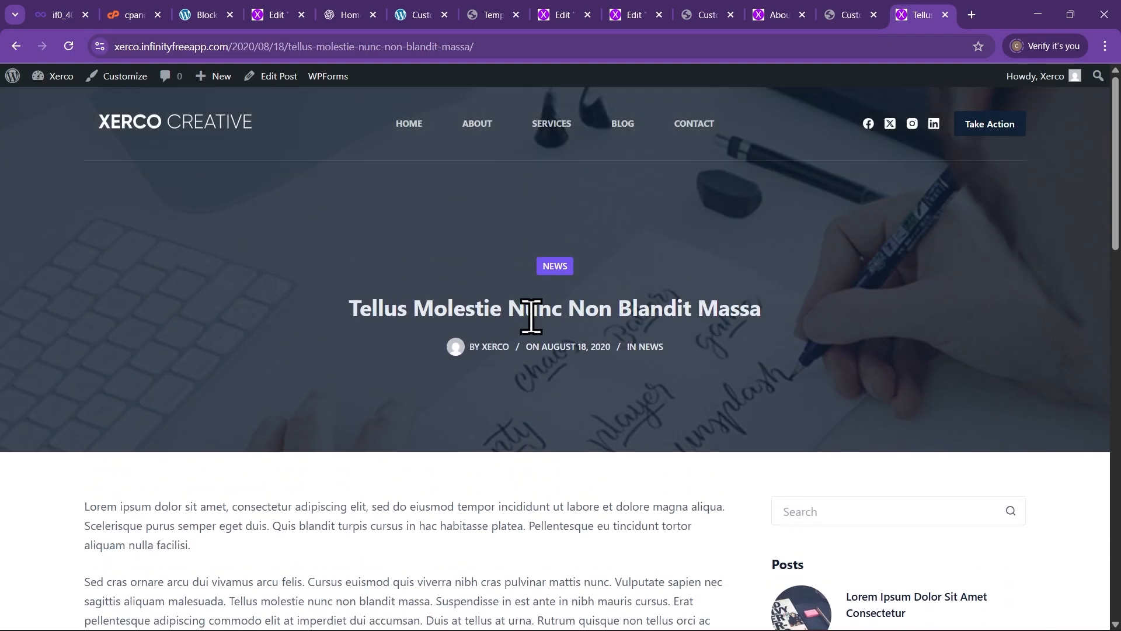
{"action": "scroll", "coordinate": [654, 362], "scroll_direction": "down", "scroll_amount": 12}
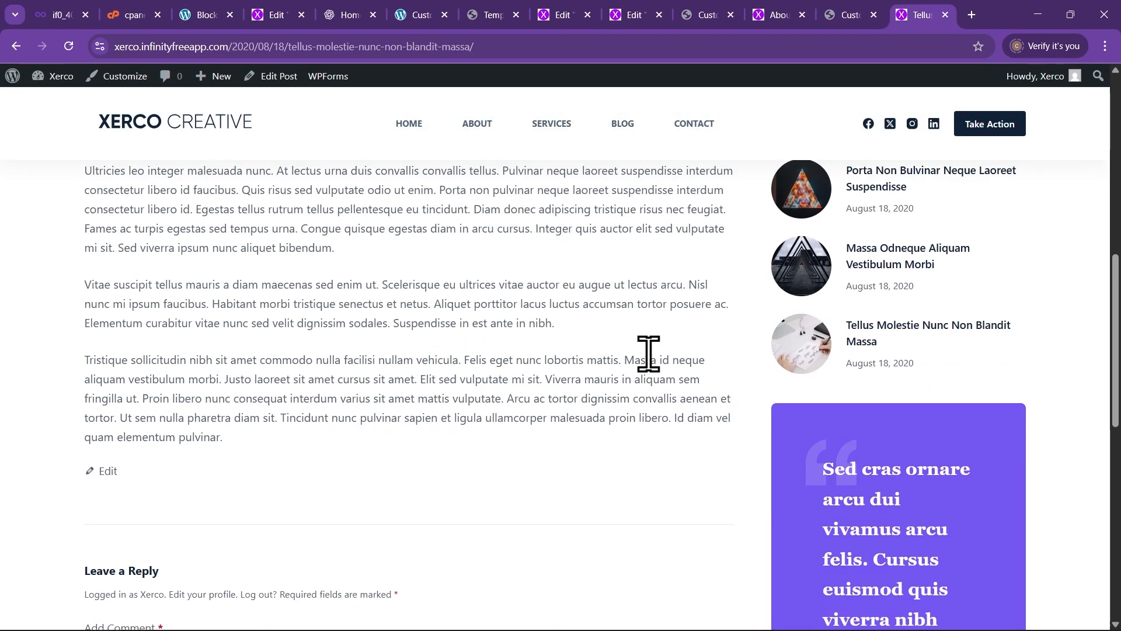
{"action": "scroll", "coordinate": [647, 351], "scroll_direction": "up", "scroll_amount": 6}
{"action": "scroll", "coordinate": [647, 353], "scroll_direction": "up", "scroll_amount": 6}
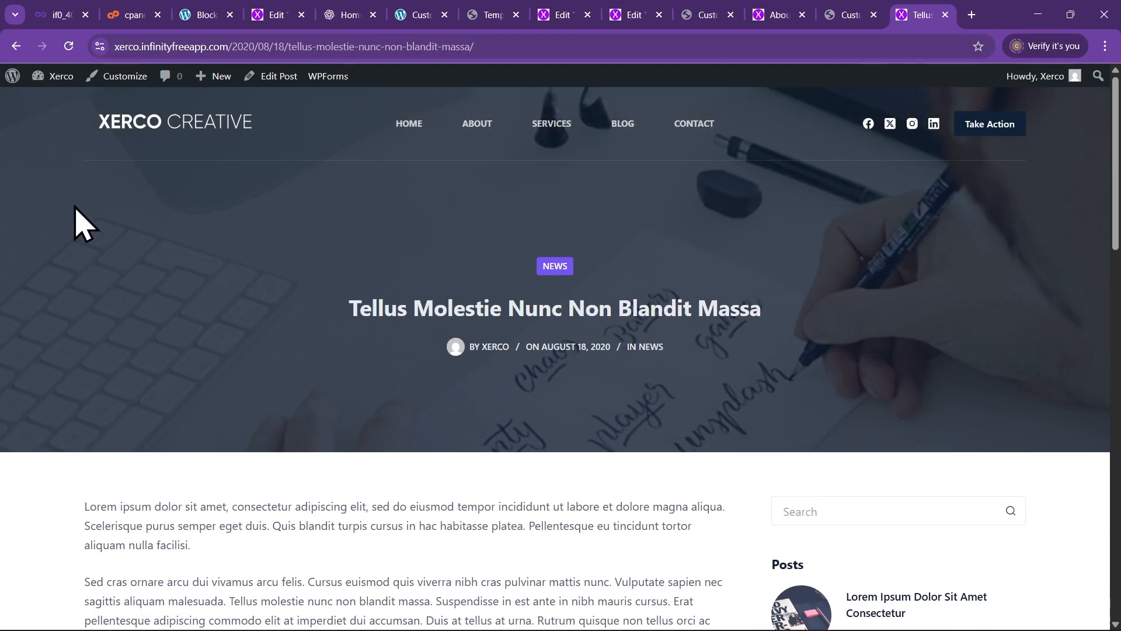
{"action": "mouse_move", "coordinate": [50, 76]}
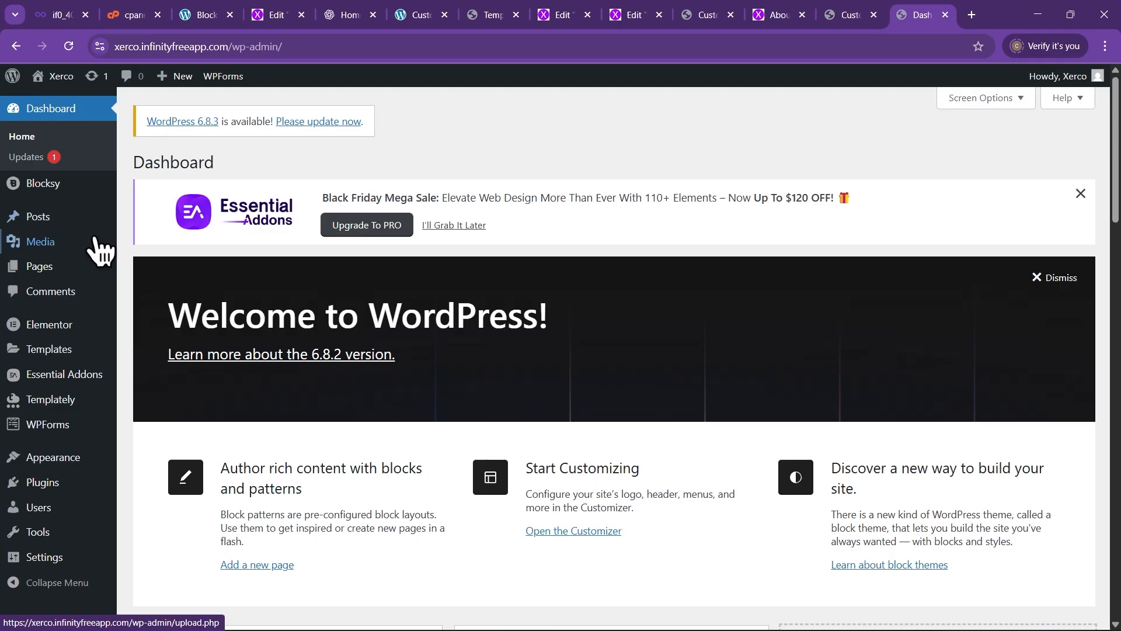
Add a new post titled 'Here is how to design A website' and place the cursor in its body
{"action": "mouse_move", "coordinate": [45, 218]}
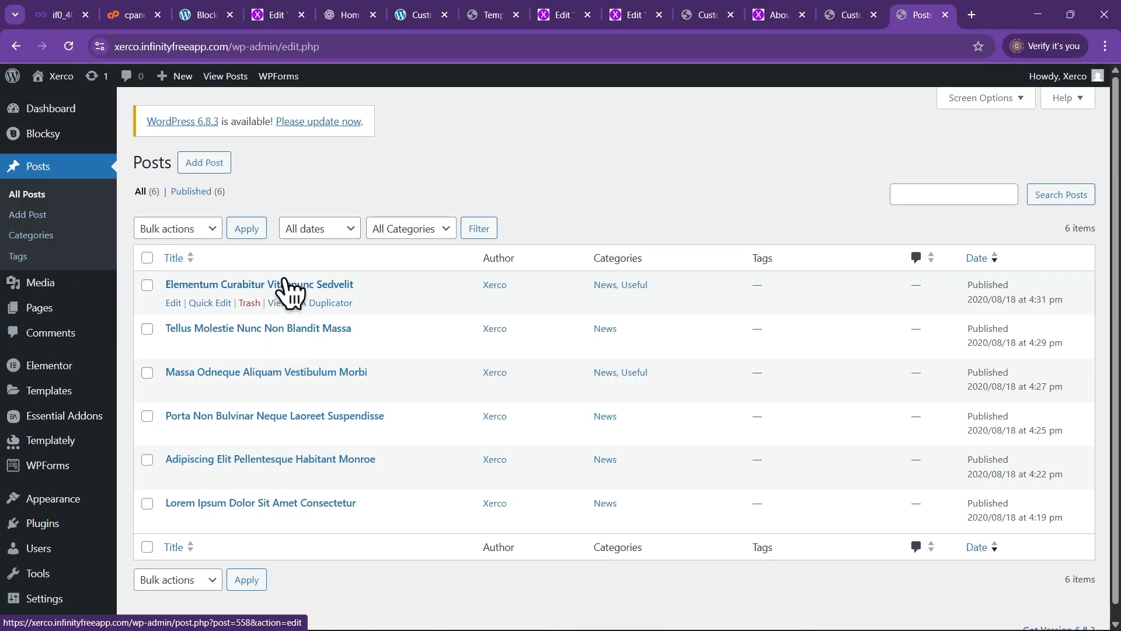
{"action": "scroll", "coordinate": [459, 387], "scroll_direction": "down", "scroll_amount": 1}
{"action": "scroll", "coordinate": [283, 473], "scroll_direction": "up", "scroll_amount": 1}
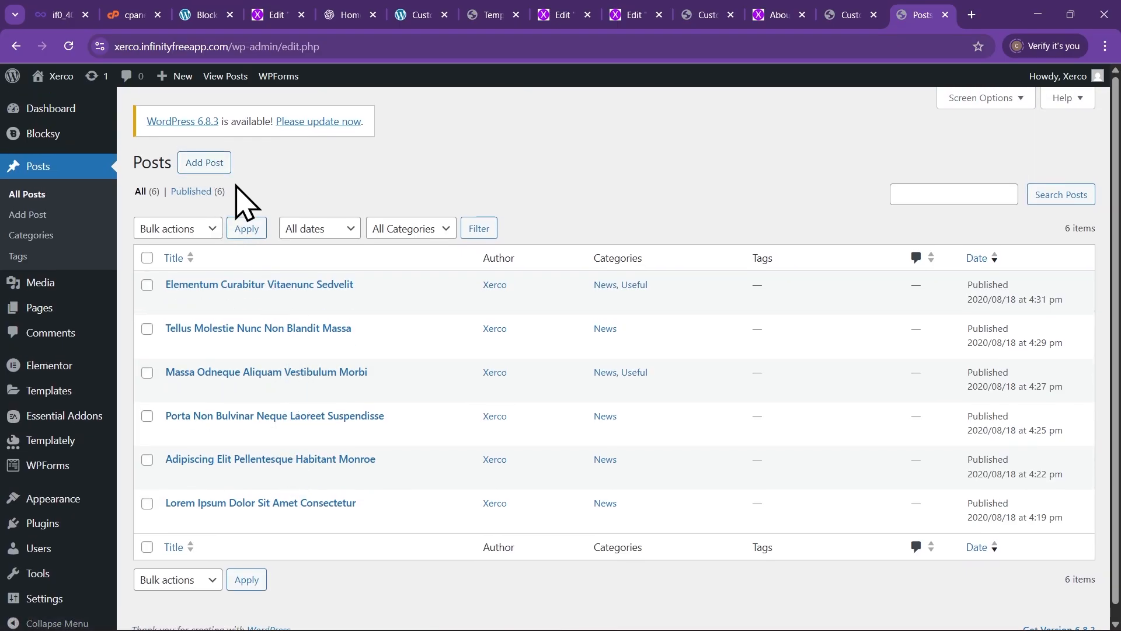
{"action": "left_click", "coordinate": [211, 165]}
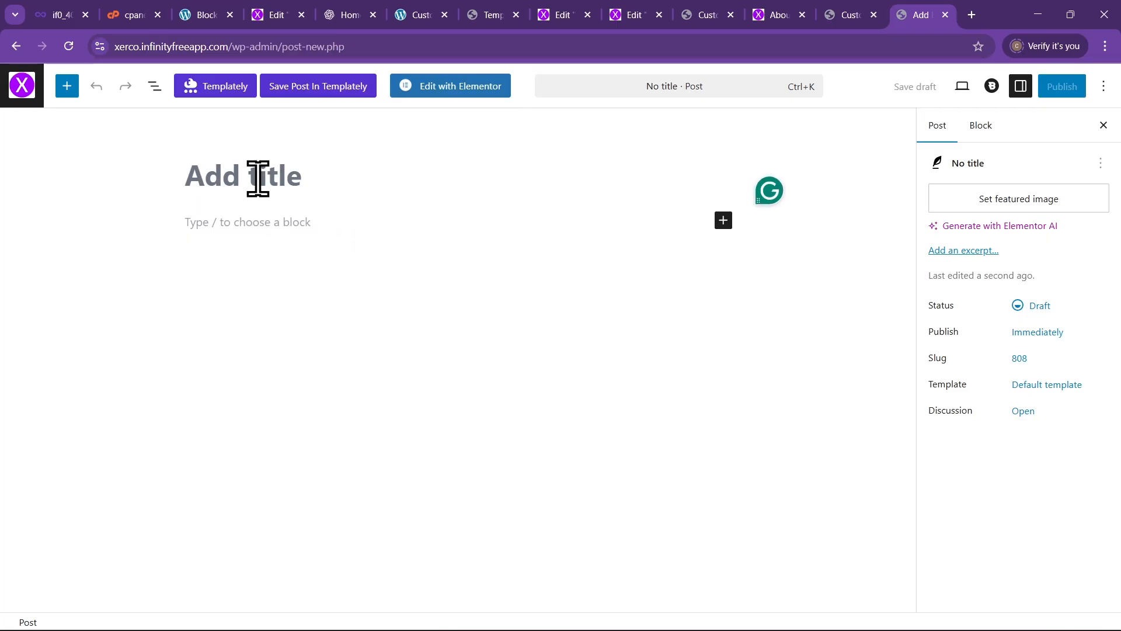
{"action": "type", "text": "He"}
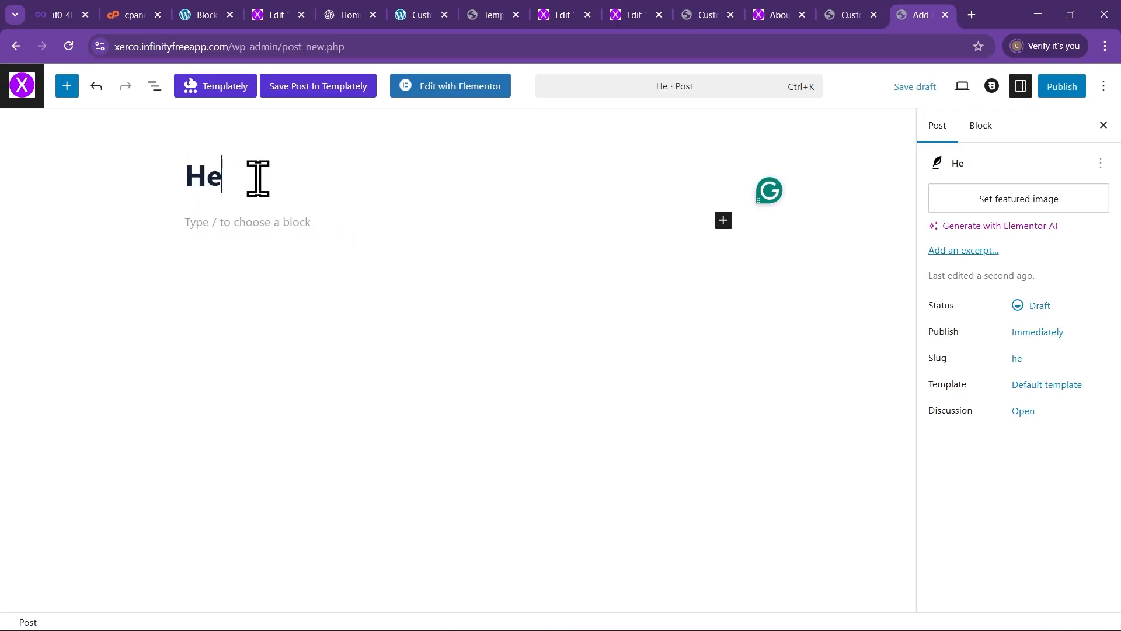
{"action": "type", "text": "re is "}
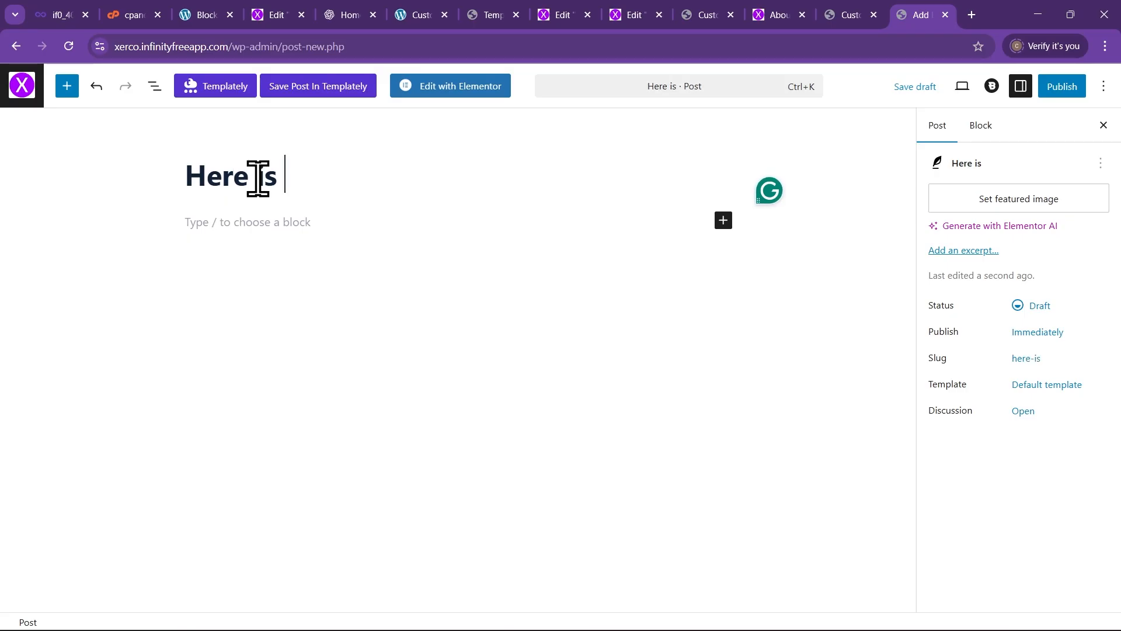
{"action": "type", "text": "how"}
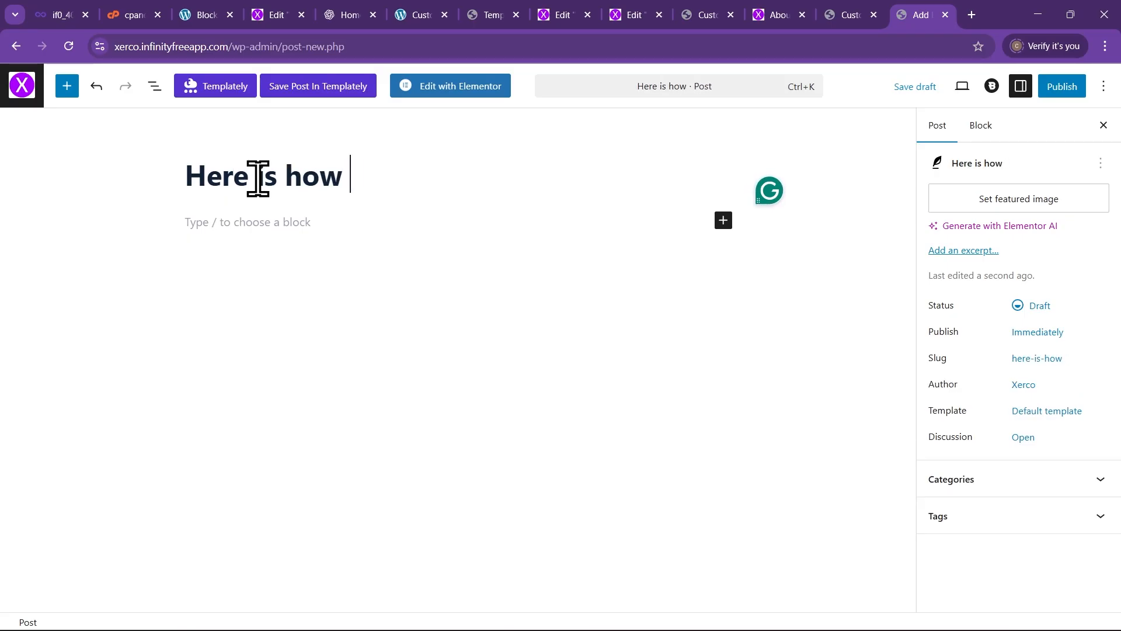
{"action": "type", "text": " to design"}
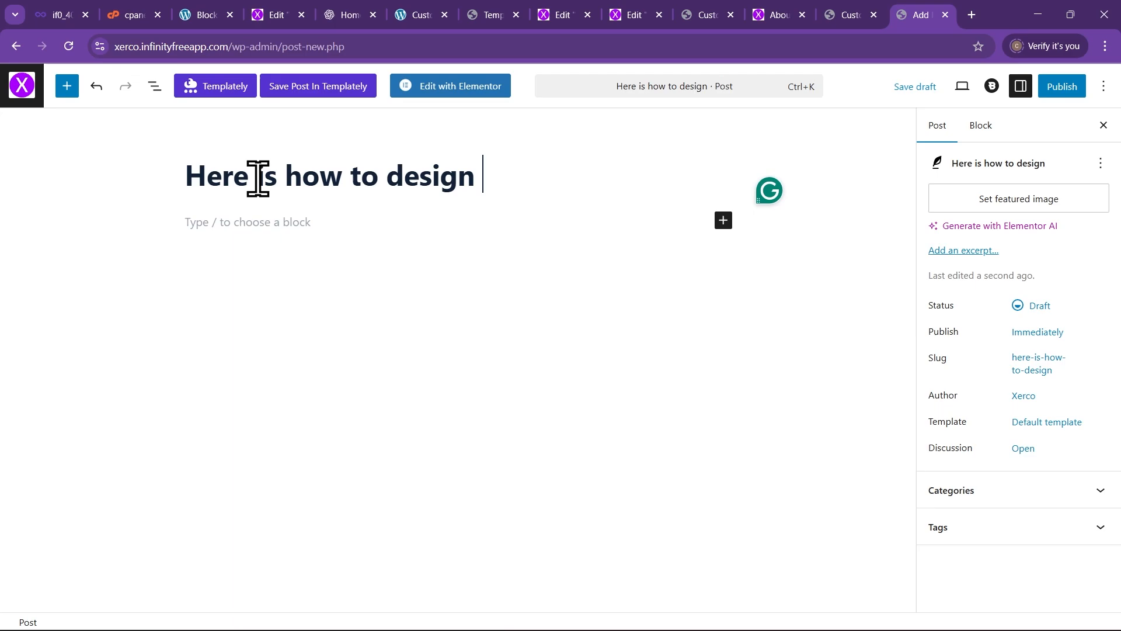
{"action": "type", "text": " A webs"}
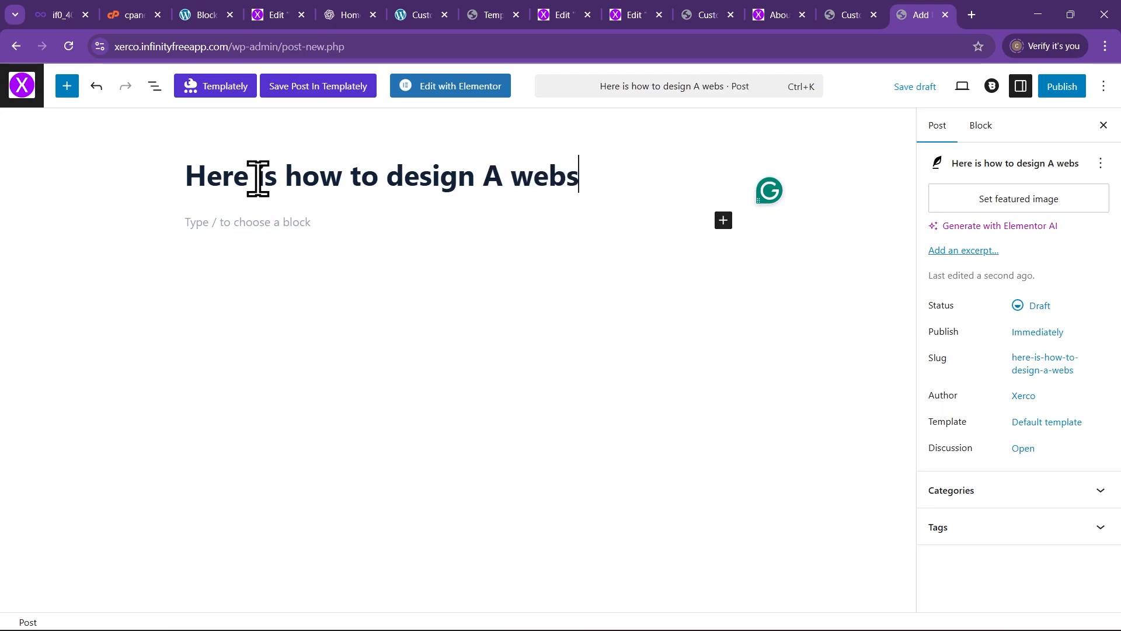
{"action": "type", "text": "ite"}
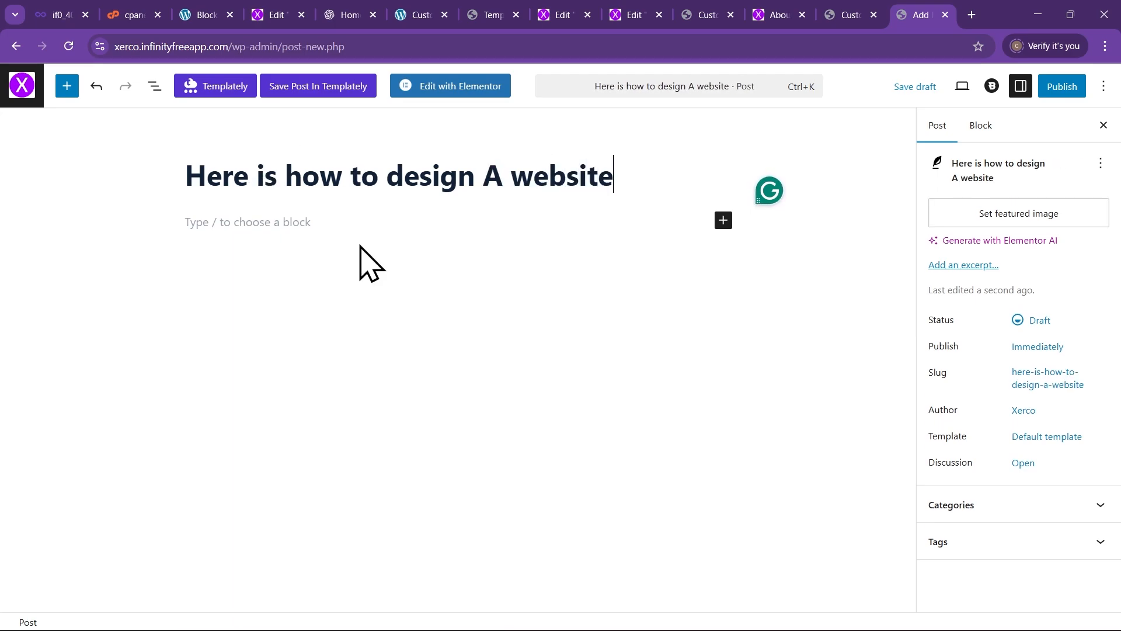
{"action": "left_click", "coordinate": [297, 216]}
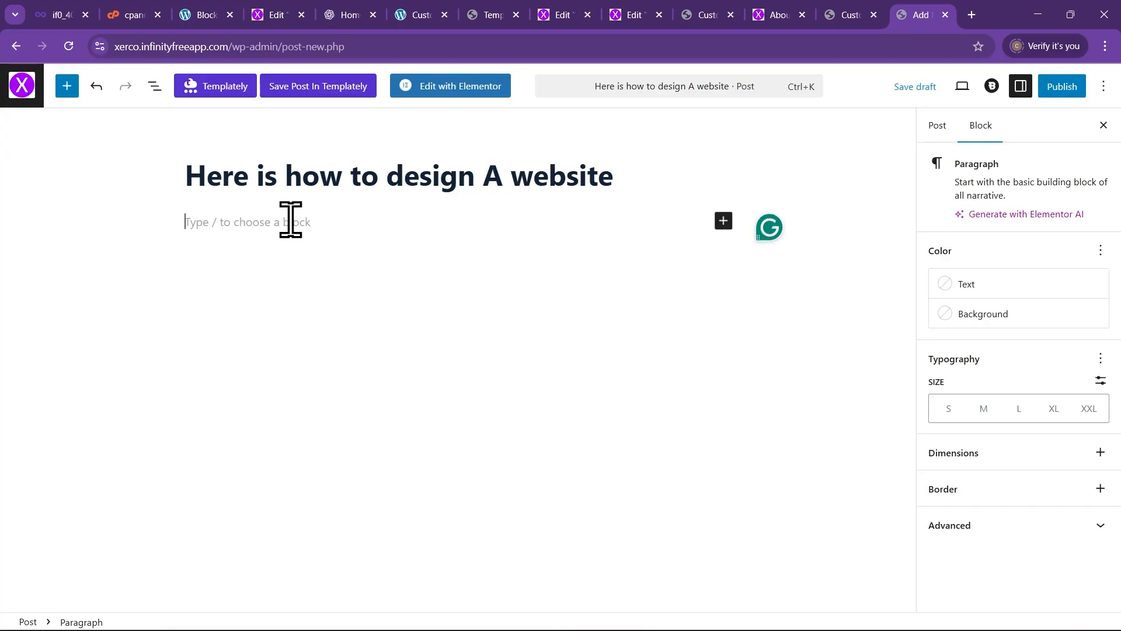
Upload the 62.jpg building photo as an image block at the top of the post
{"action": "left_click", "coordinate": [723, 220]}
{"action": "left_click", "coordinate": [841, 329]}
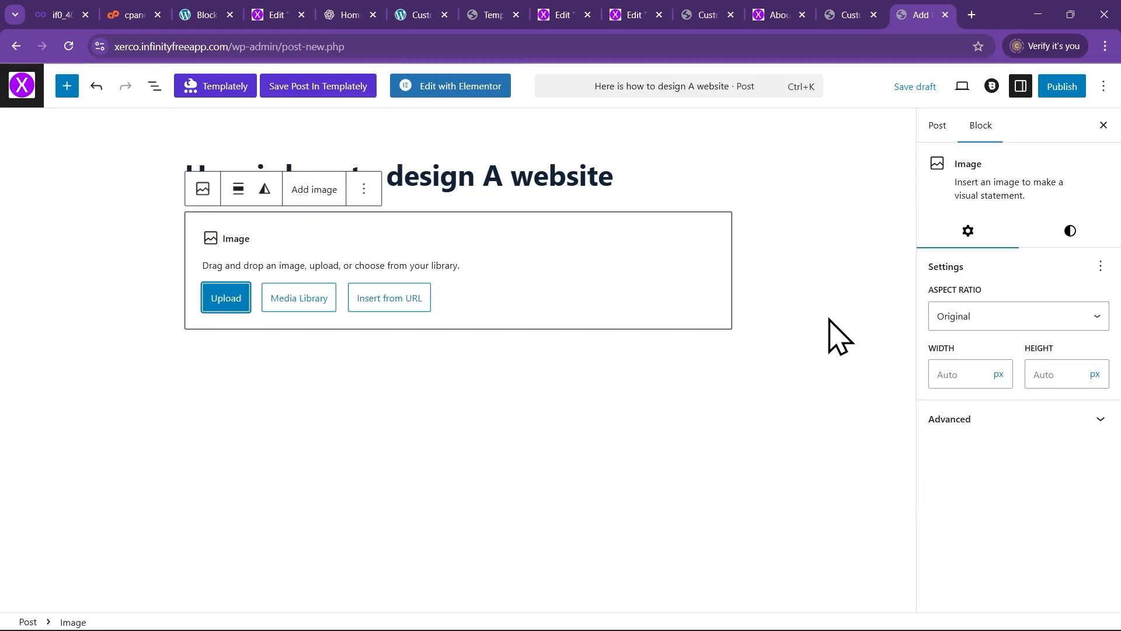
{"action": "left_click", "coordinate": [225, 299]}
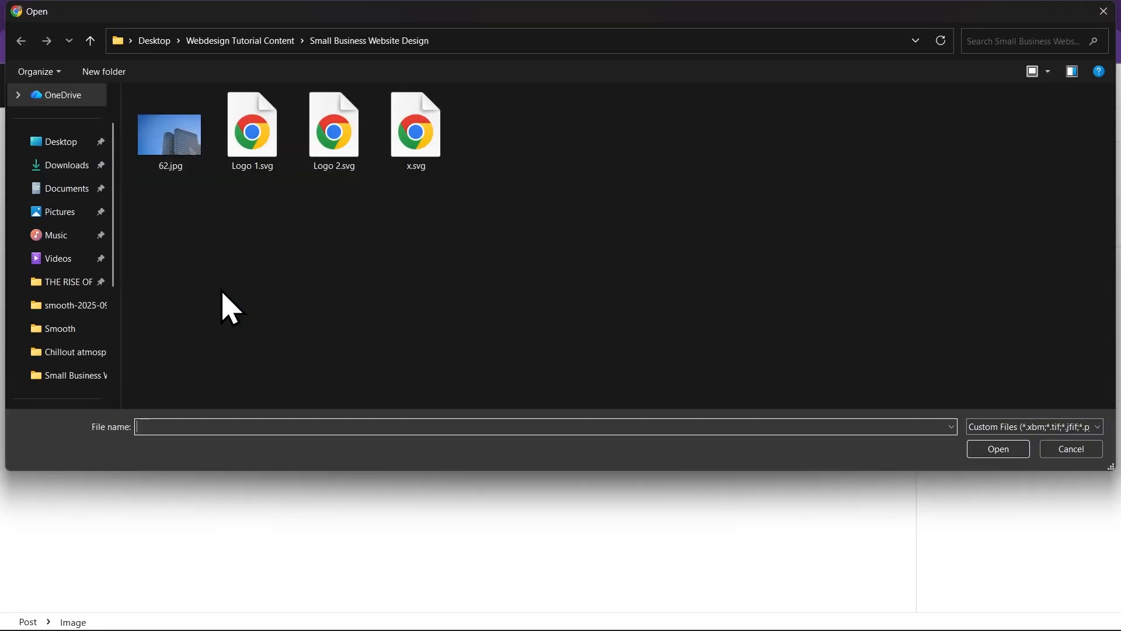
{"action": "left_click", "coordinate": [153, 166]}
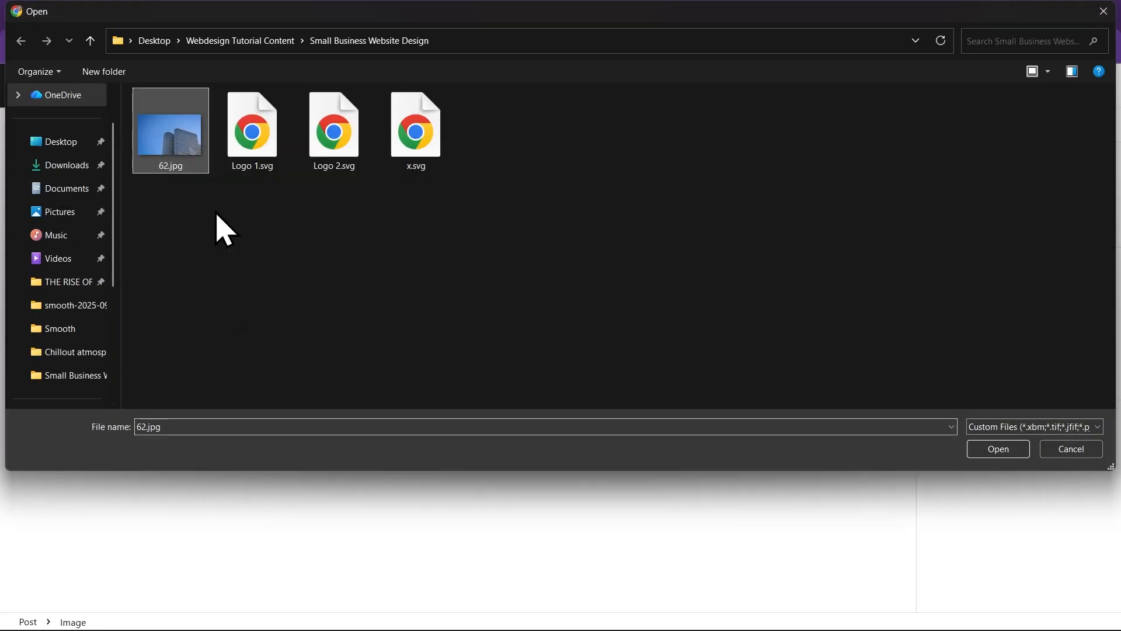
{"action": "left_click", "coordinate": [990, 453]}
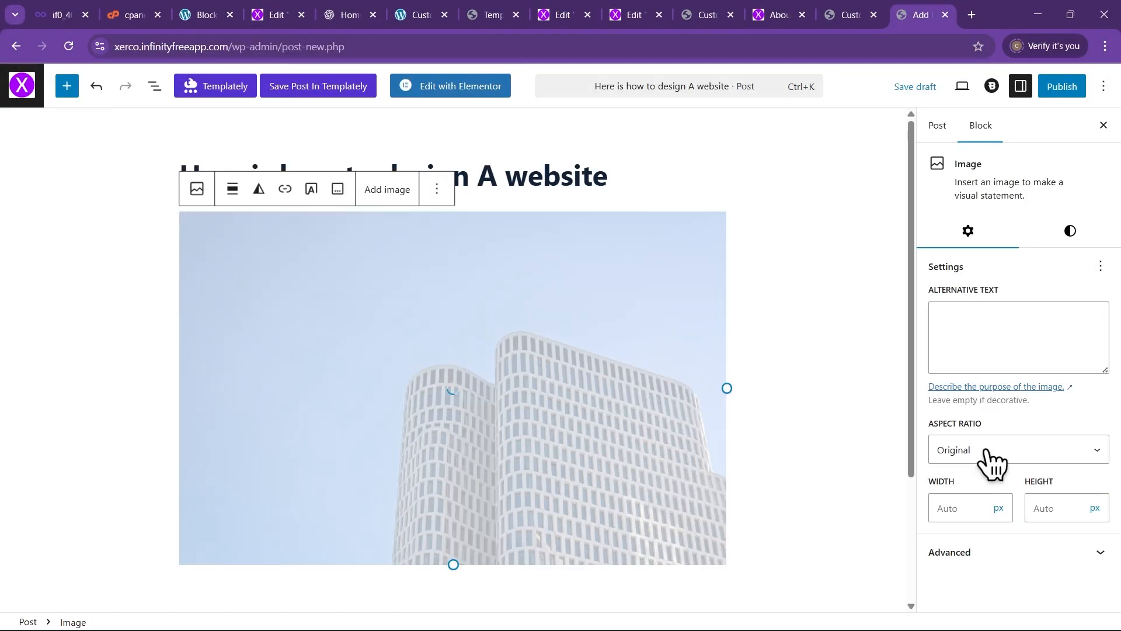
{"action": "scroll", "coordinate": [535, 285], "scroll_direction": "down", "scroll_amount": 3}
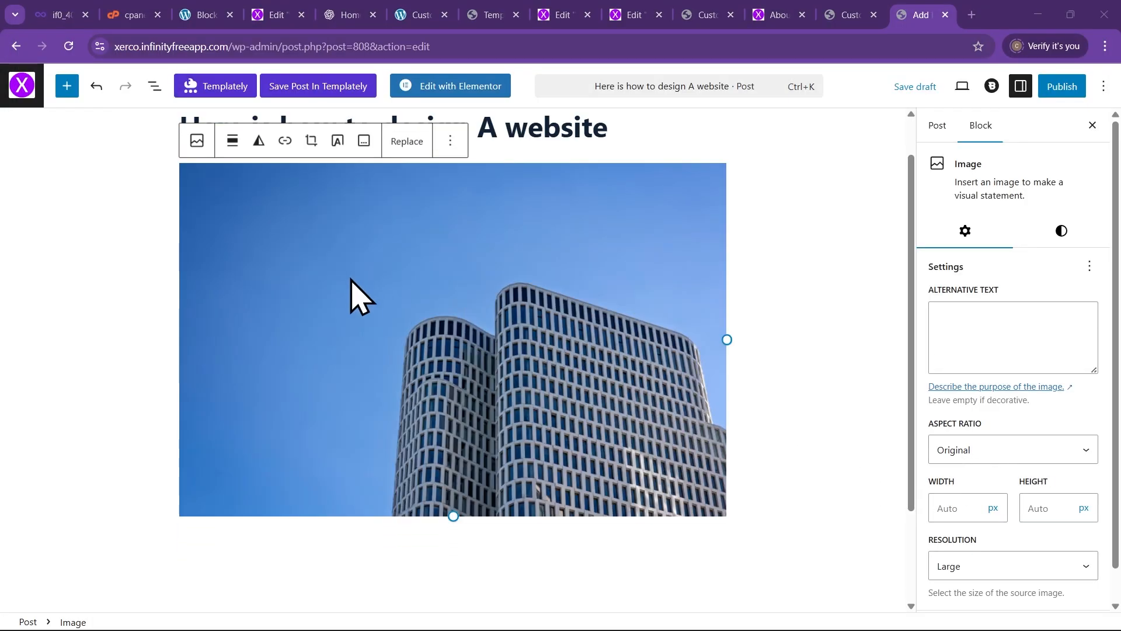
{"action": "left_click", "coordinate": [361, 296]}
Paste the prepared Lorem Ipsum article text into a paragraph below the image
{"action": "scroll", "coordinate": [304, 403], "scroll_direction": "down", "scroll_amount": 2}
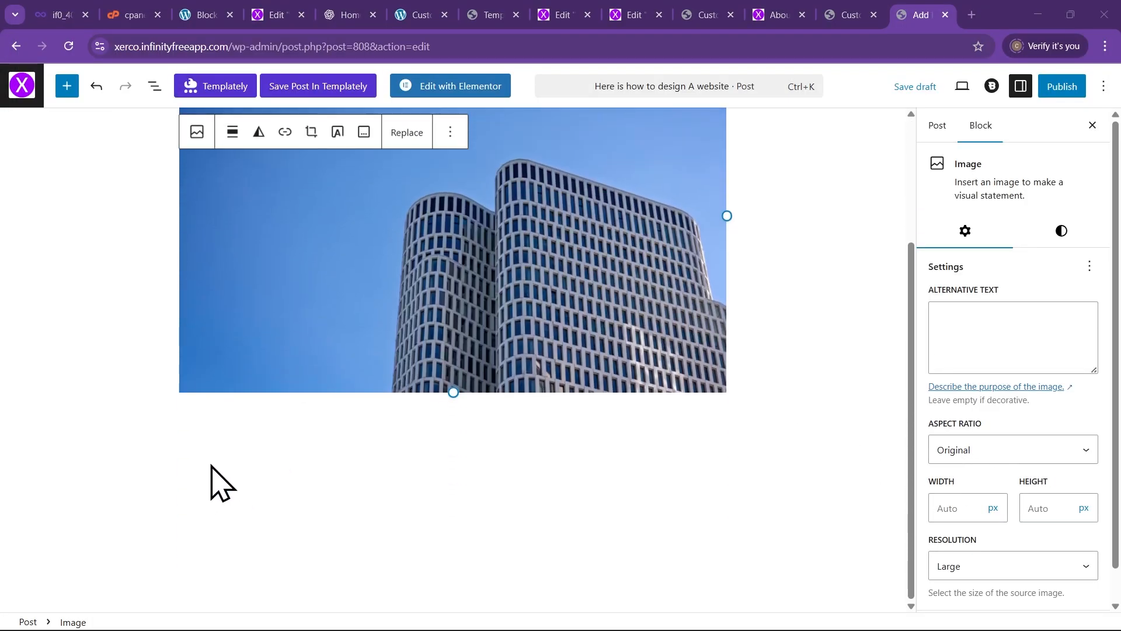
{"action": "left_click", "coordinate": [226, 422]}
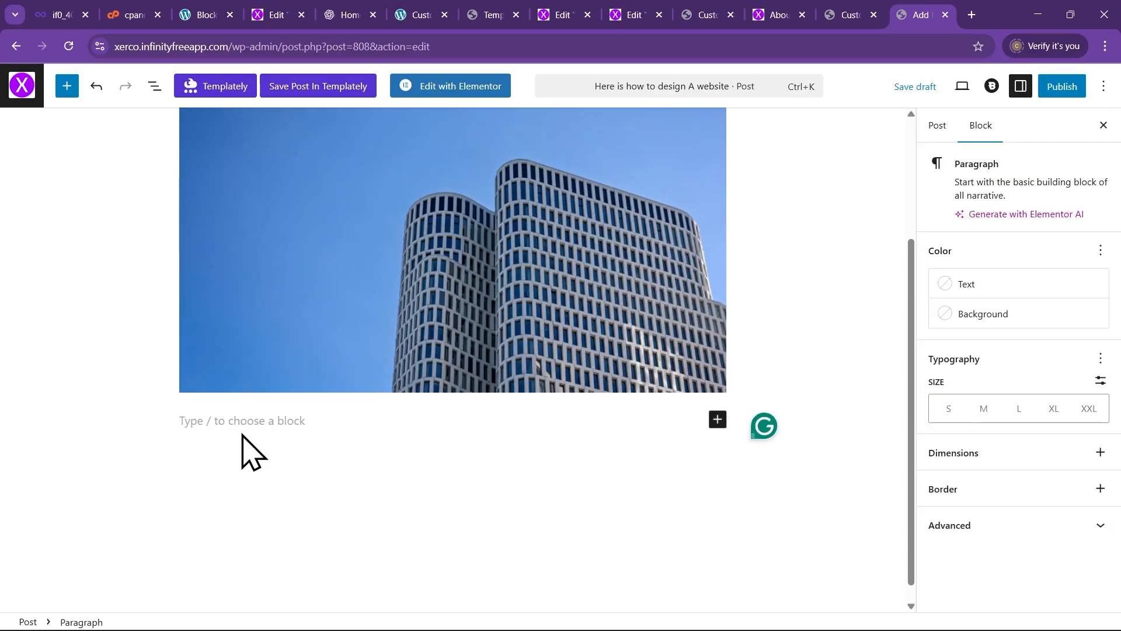
{"action": "key", "text": "ctrl+v"}
{"action": "scroll", "coordinate": [304, 398], "scroll_direction": "up", "scroll_amount": 7}
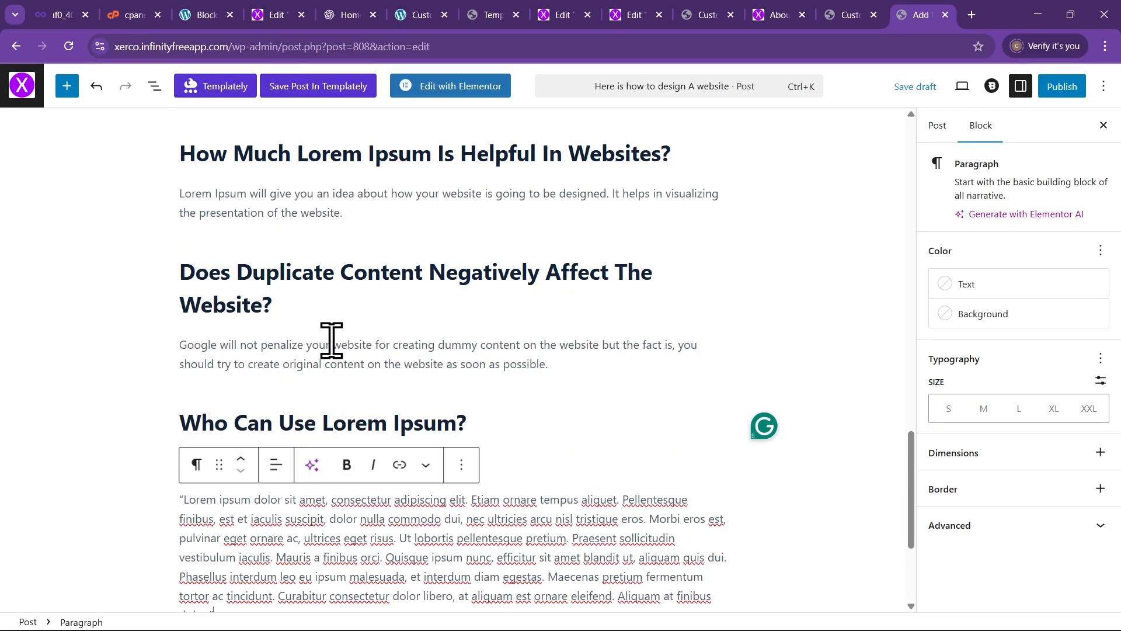
{"action": "scroll", "coordinate": [269, 301], "scroll_direction": "up", "scroll_amount": 15}
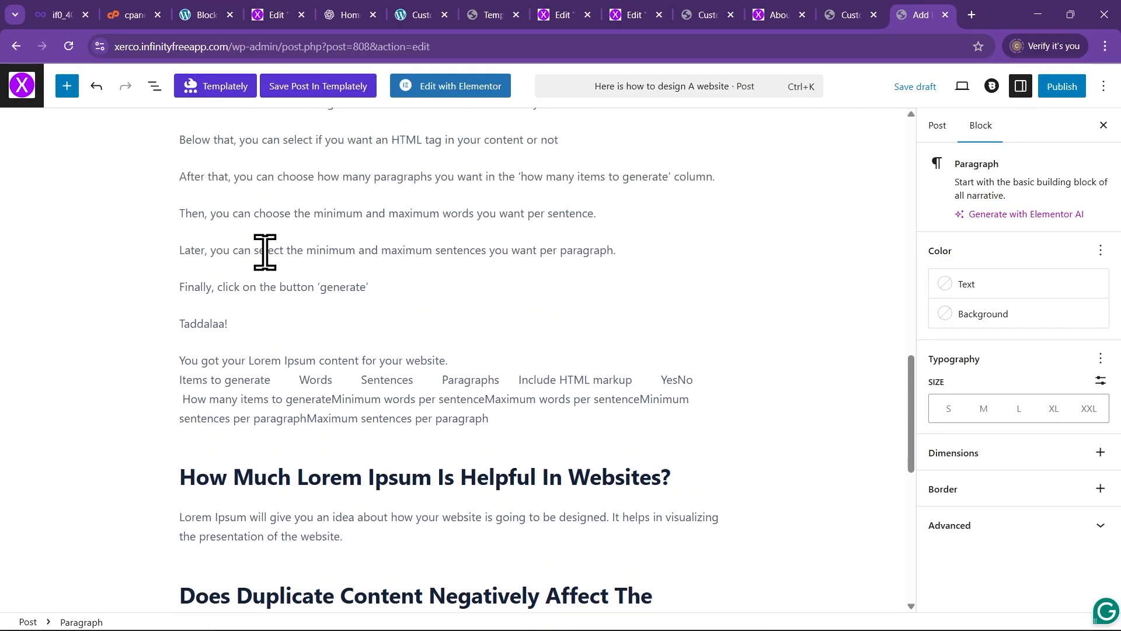
{"action": "scroll", "coordinate": [348, 368], "scroll_direction": "up", "scroll_amount": 4}
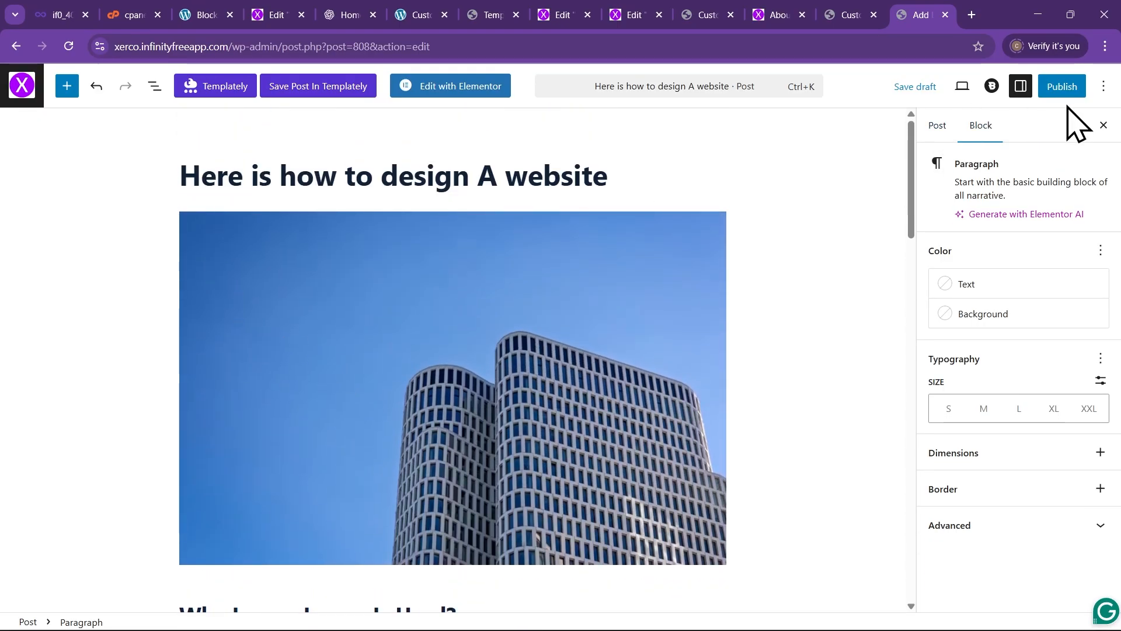
Publish the post and check the 'is now live' confirmation
{"action": "left_click", "coordinate": [1063, 87]}
{"action": "left_click", "coordinate": [1056, 87]}
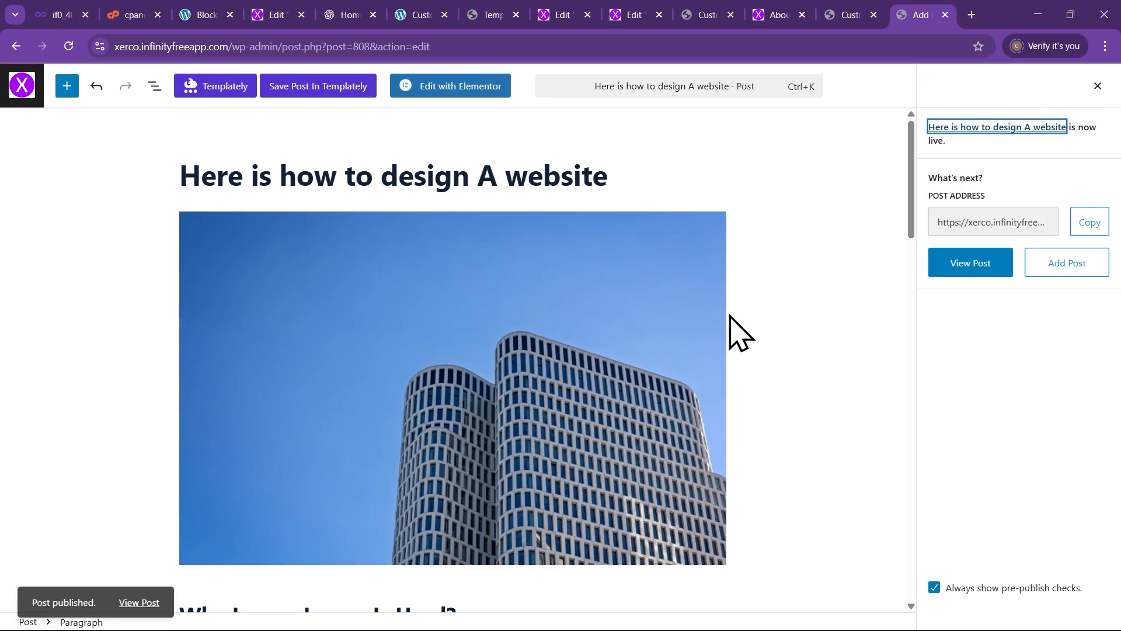
{"action": "scroll", "coordinate": [660, 345], "scroll_direction": "down", "scroll_amount": 6}
{"action": "scroll", "coordinate": [663, 353], "scroll_direction": "up", "scroll_amount": 5}
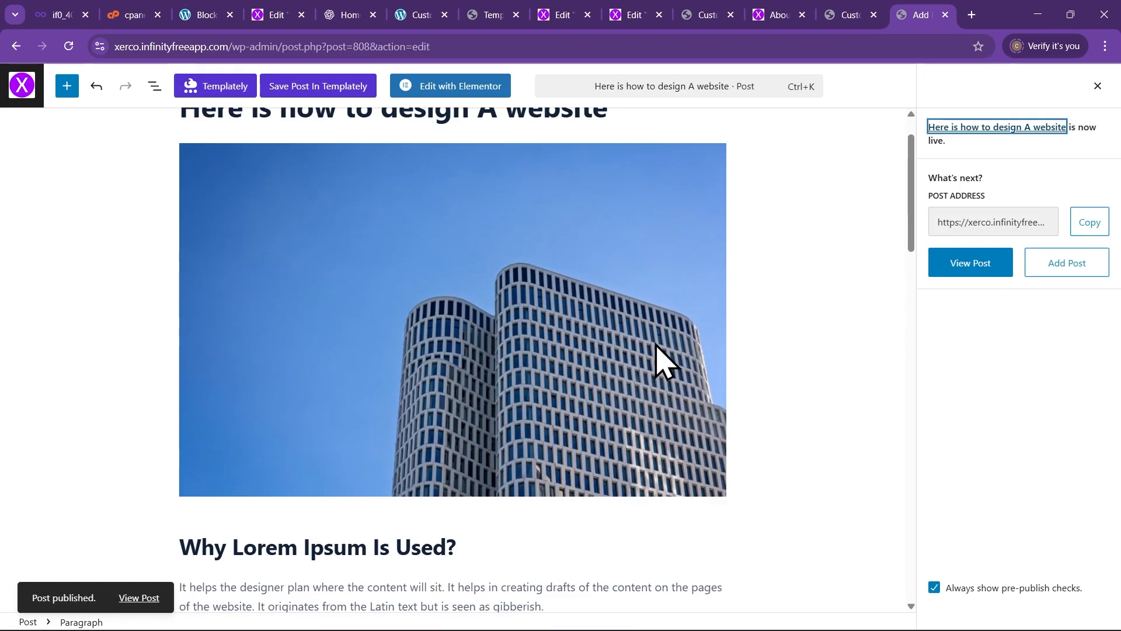
{"action": "scroll", "coordinate": [665, 360], "scroll_direction": "up", "scroll_amount": 1}
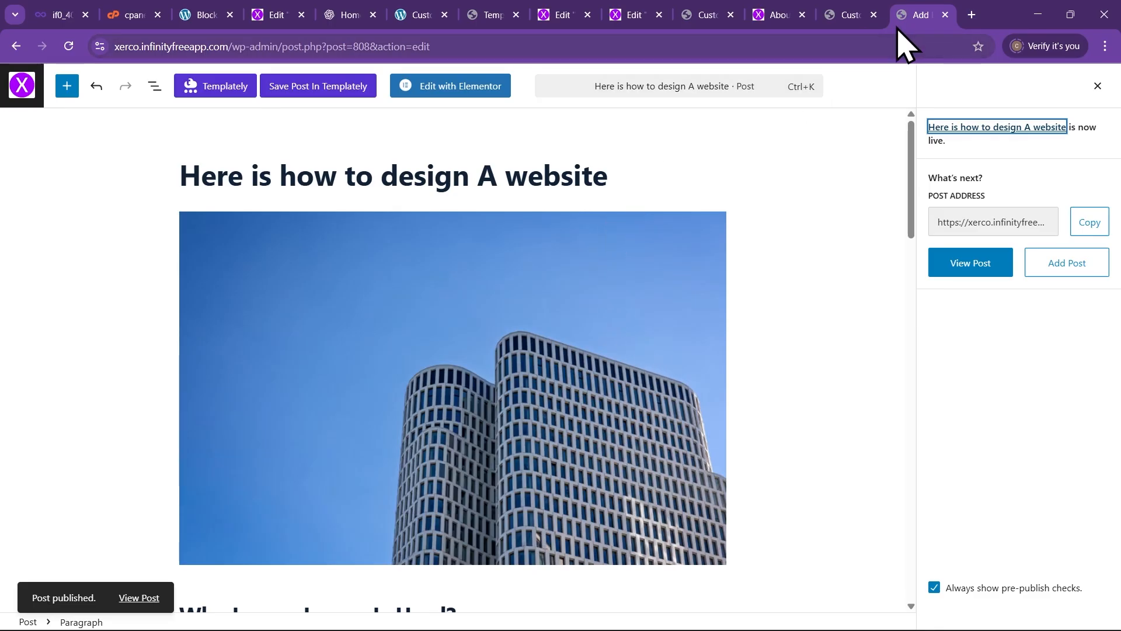
Load the live Xerco Creative site in a new tab and check the new post on its Blog page
{"action": "left_click", "coordinate": [972, 15]}
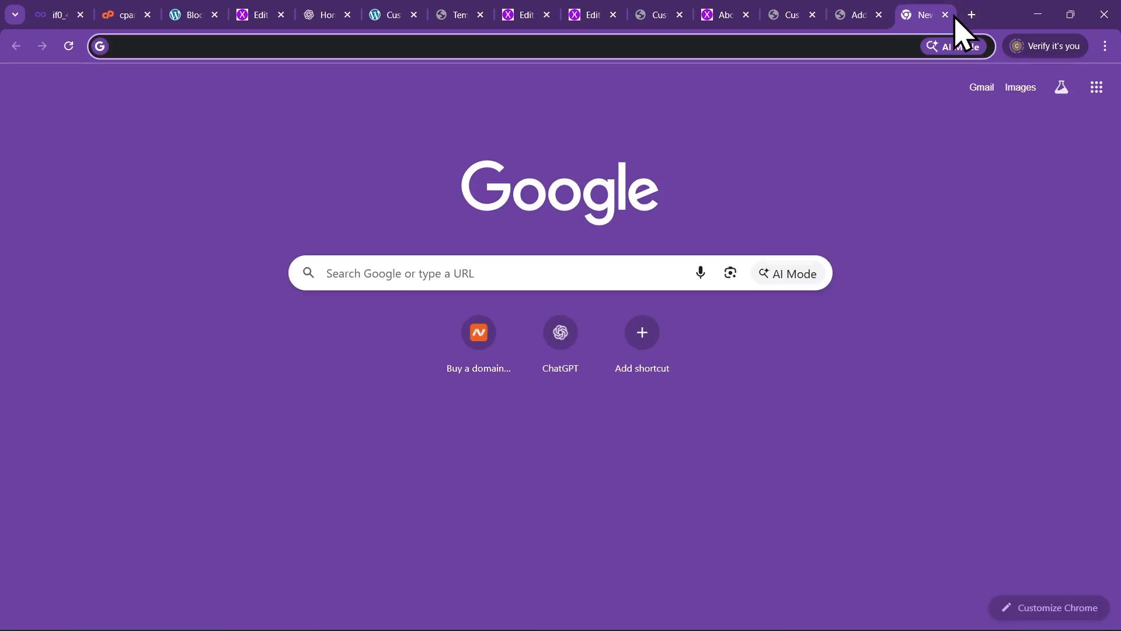
{"action": "type", "text": "xer"}
{"action": "key", "text": "Return"}
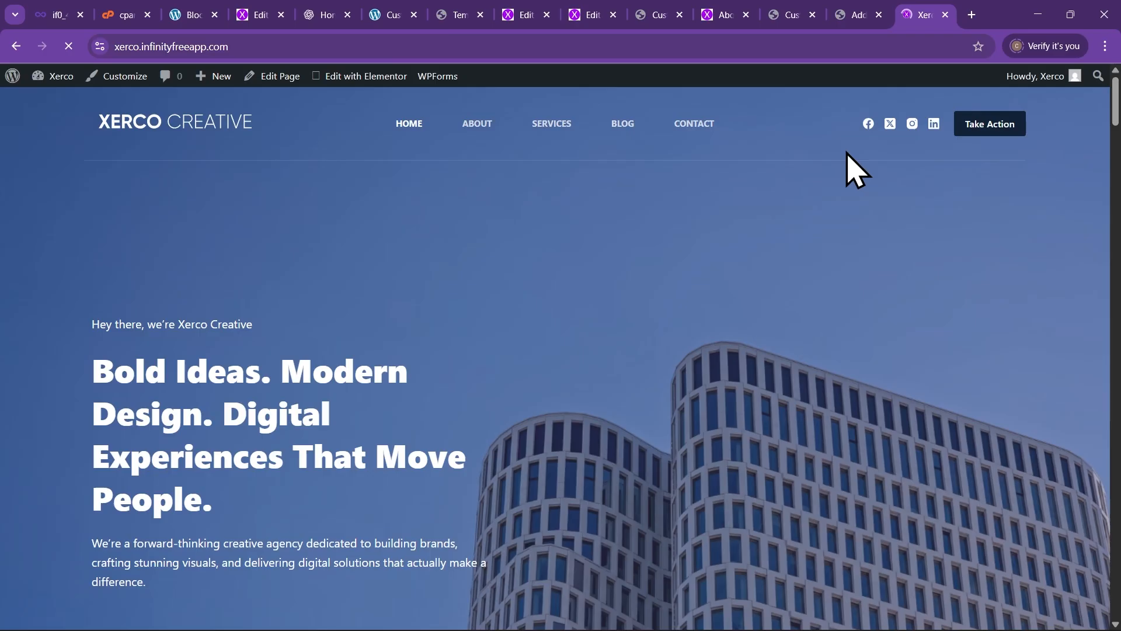
{"action": "left_click", "coordinate": [622, 132]}
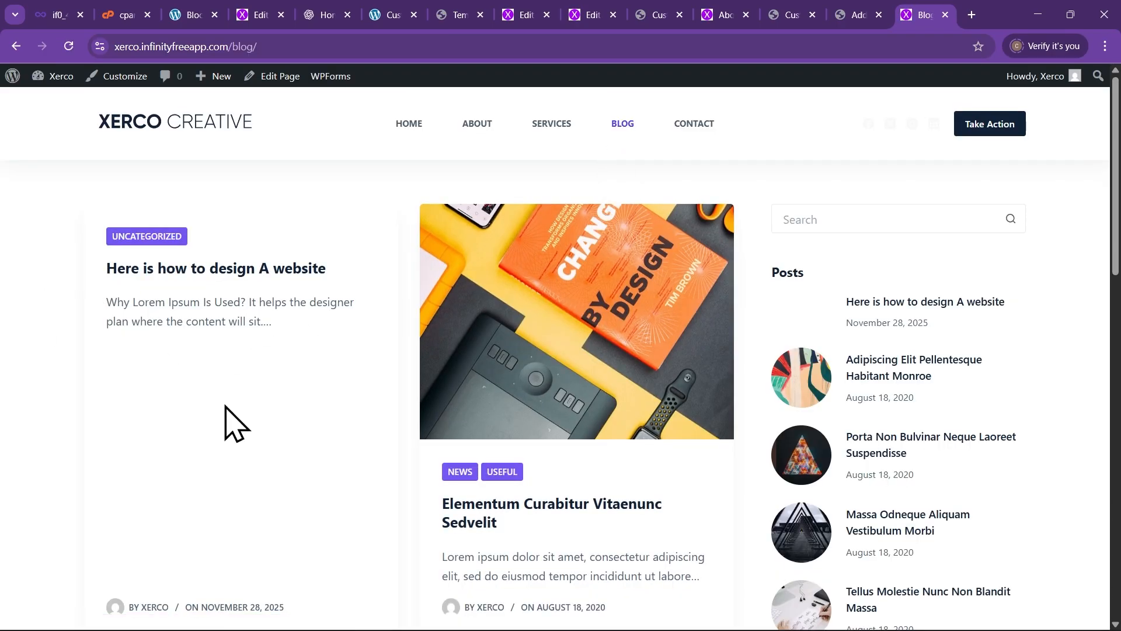
{"action": "scroll", "coordinate": [233, 388], "scroll_direction": "down", "scroll_amount": 2}
{"action": "scroll", "coordinate": [238, 378], "scroll_direction": "up", "scroll_amount": 2}
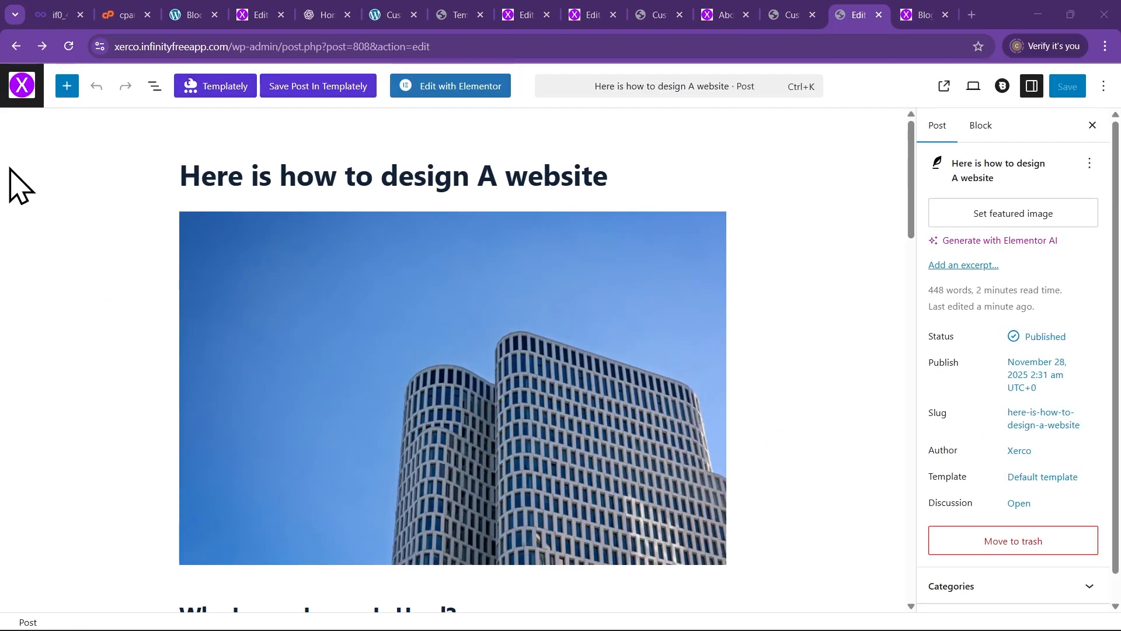
Set the blue building photo as the post's featured image
{"action": "scroll", "coordinate": [195, 257], "scroll_direction": "down", "scroll_amount": 1}
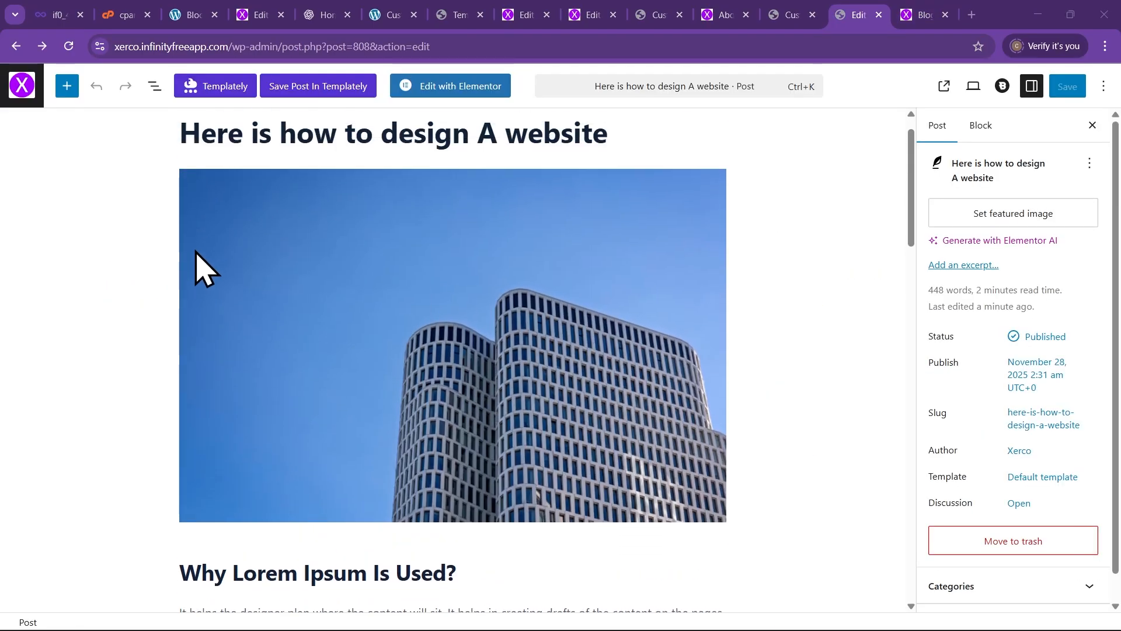
{"action": "scroll", "coordinate": [196, 266], "scroll_direction": "up", "scroll_amount": 1}
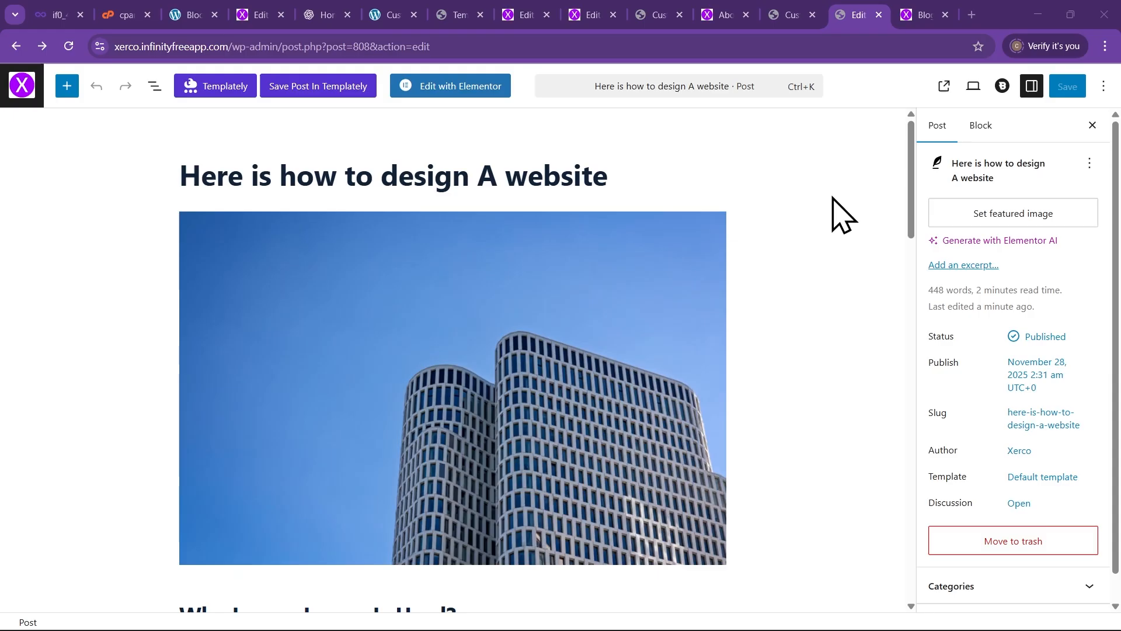
{"action": "left_click", "coordinate": [1029, 216]}
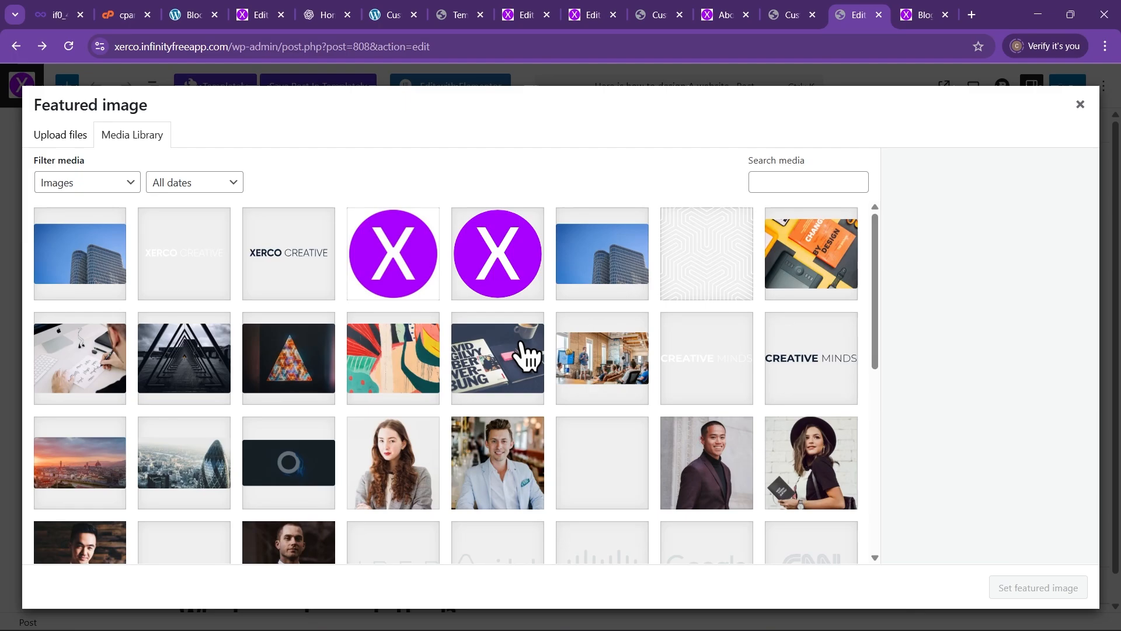
{"action": "left_click", "coordinate": [71, 256]}
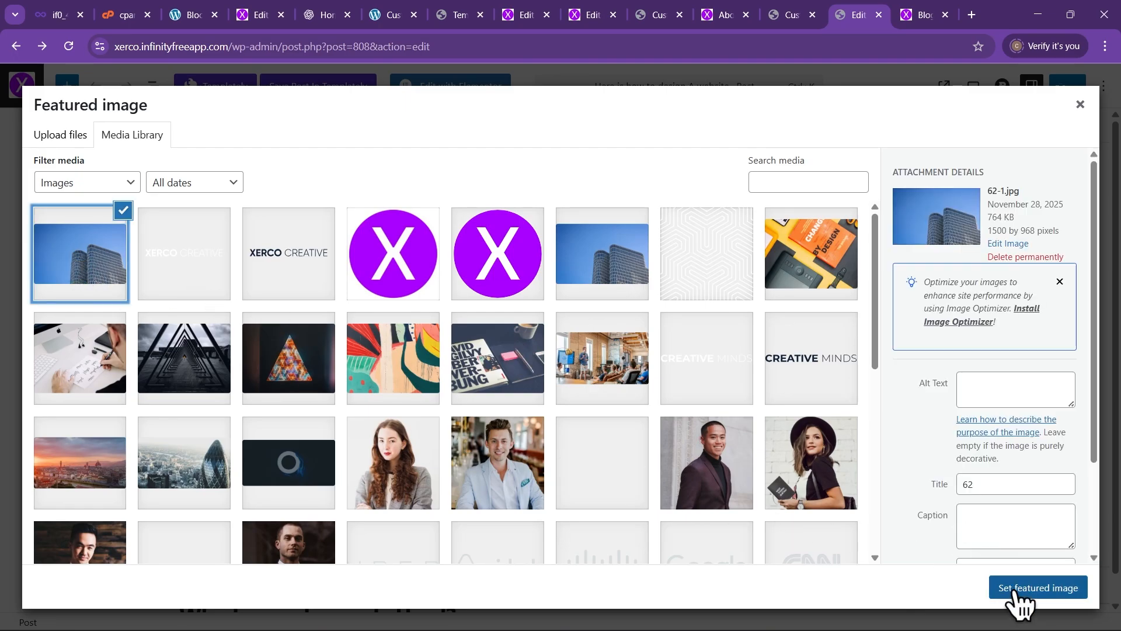
{"action": "left_click", "coordinate": [1024, 591]}
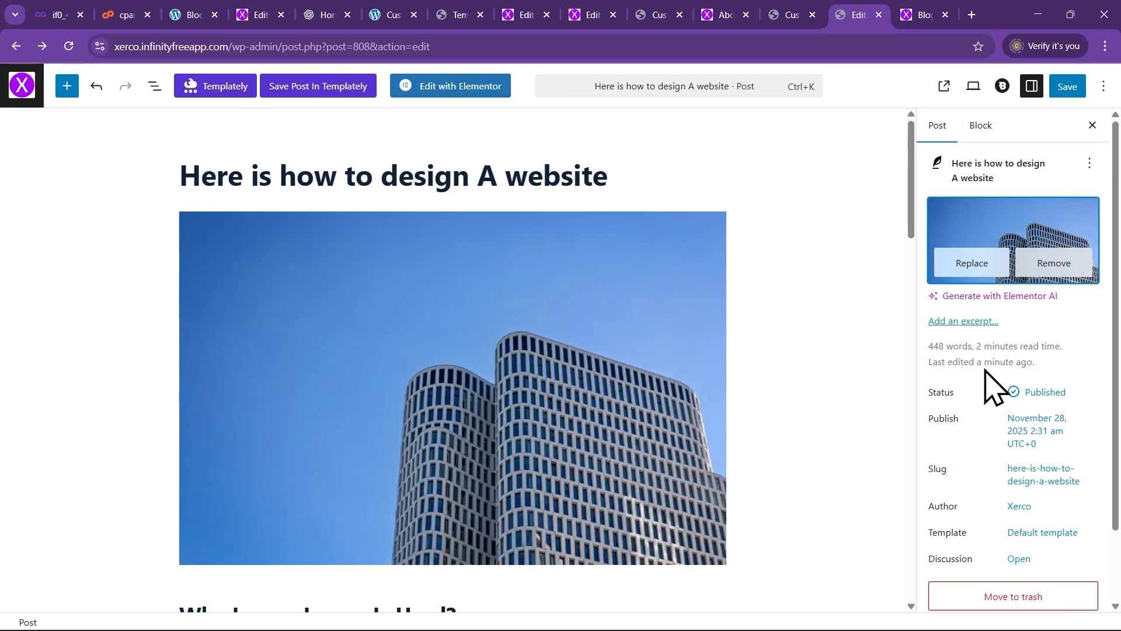
Move the post from Uncategorized to the News category and save it
{"action": "scroll", "coordinate": [1022, 421], "scroll_direction": "down", "scroll_amount": 2}
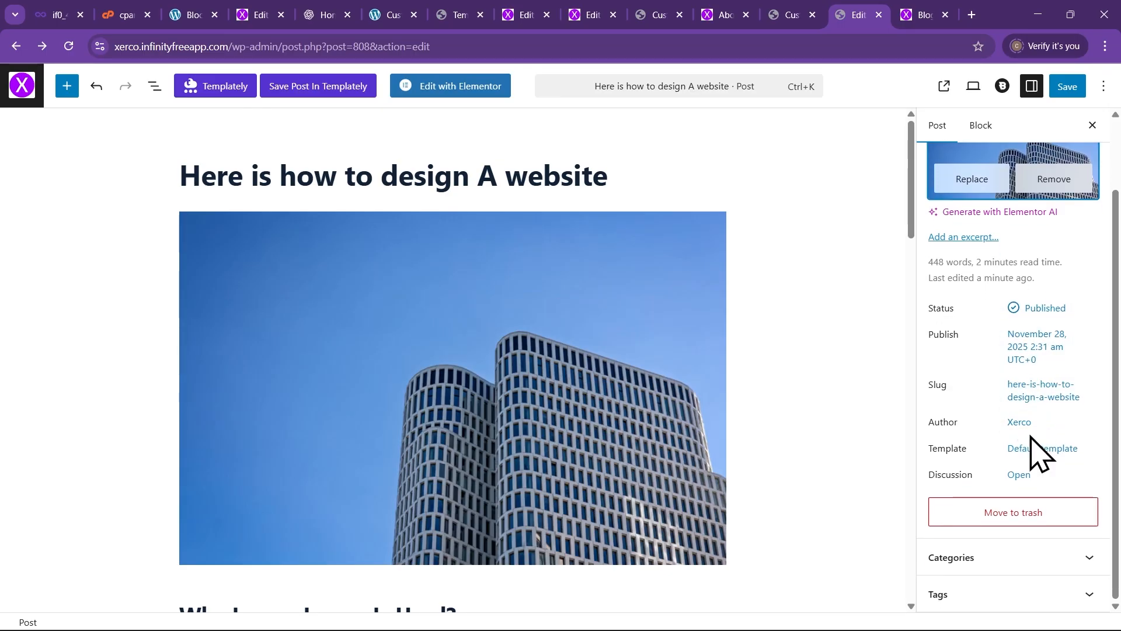
{"action": "left_click", "coordinate": [1031, 556]}
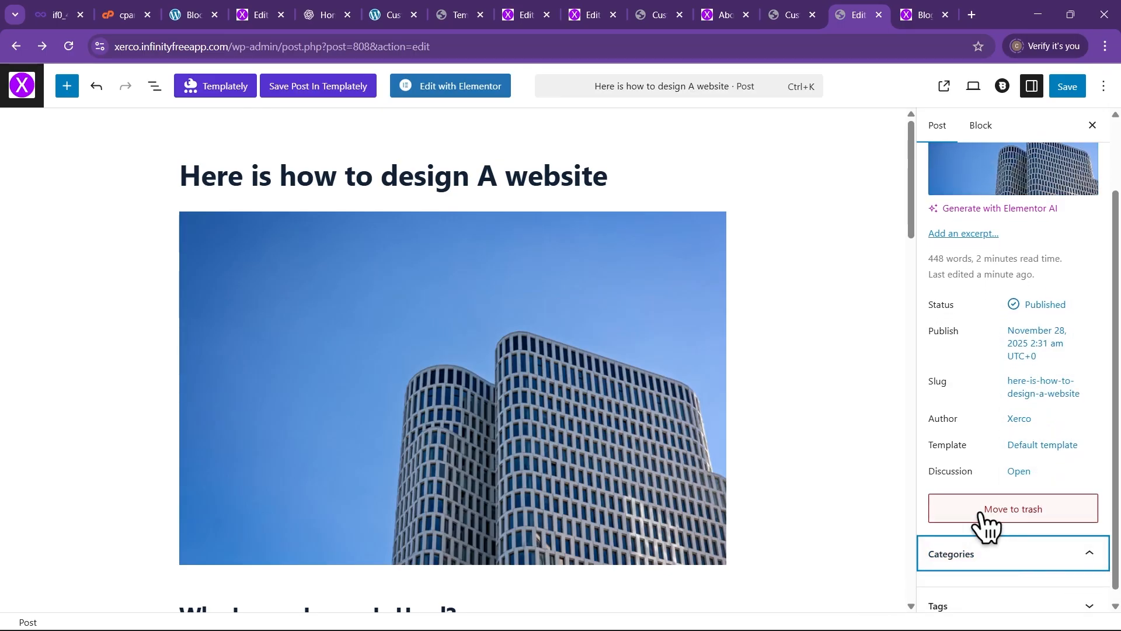
{"action": "scroll", "coordinate": [993, 567], "scroll_direction": "down", "scroll_amount": 2}
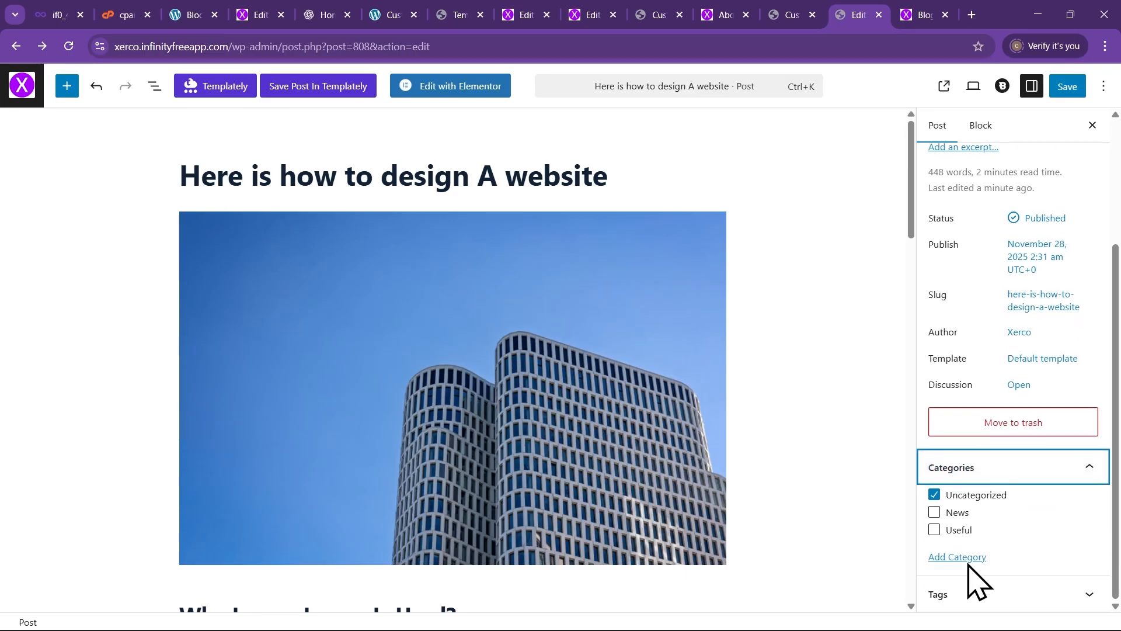
{"action": "left_click", "coordinate": [935, 513]}
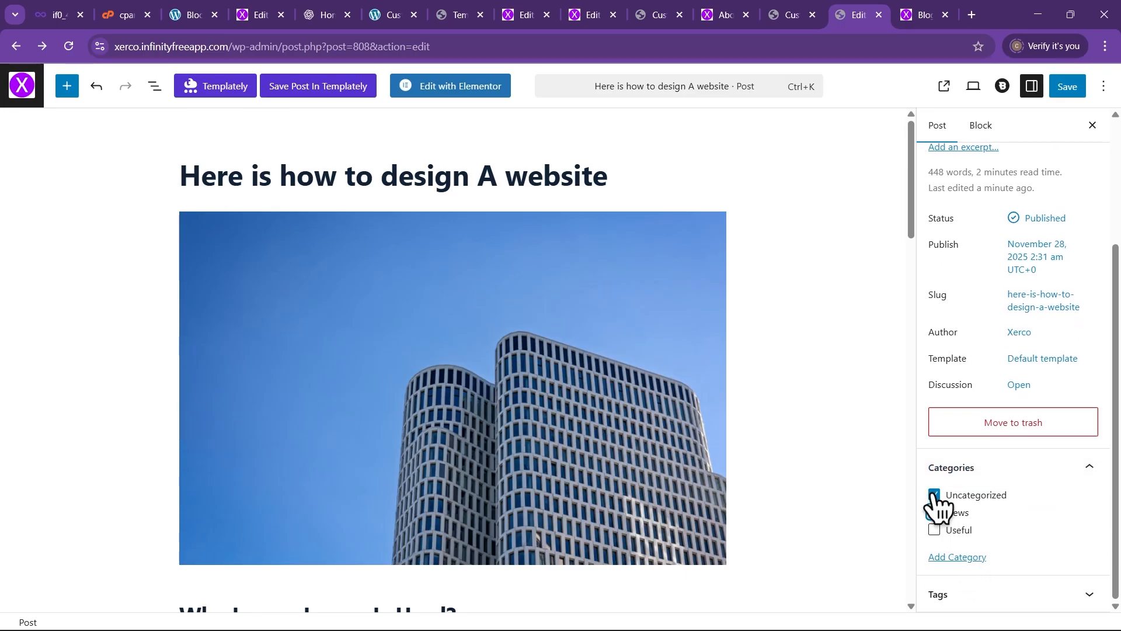
{"action": "left_click", "coordinate": [934, 495]}
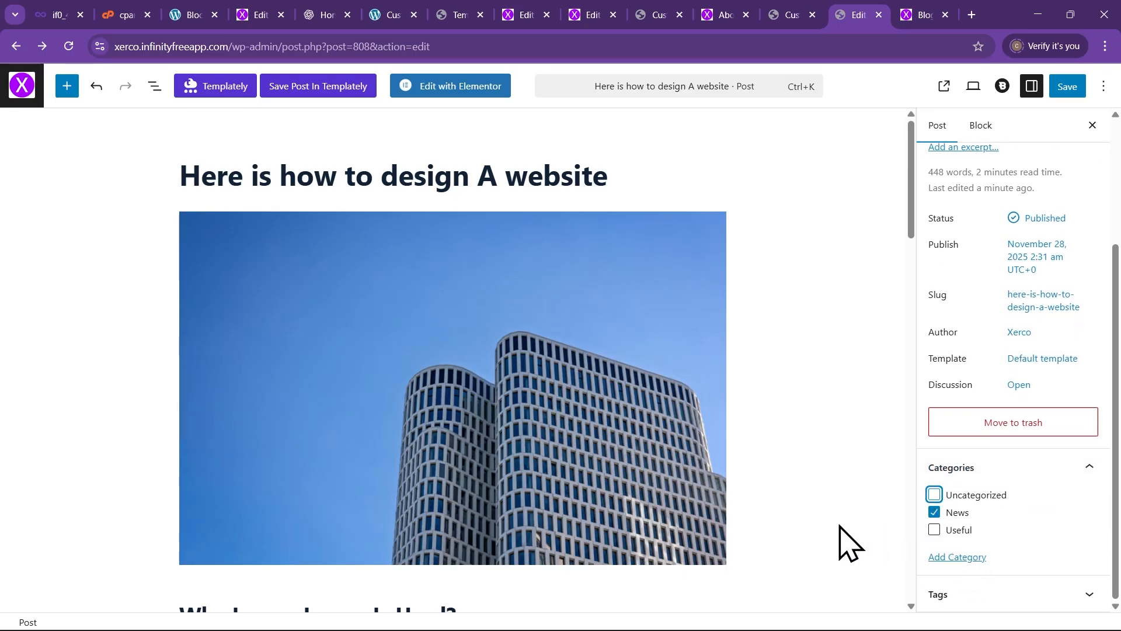
{"action": "left_click", "coordinate": [1069, 87]}
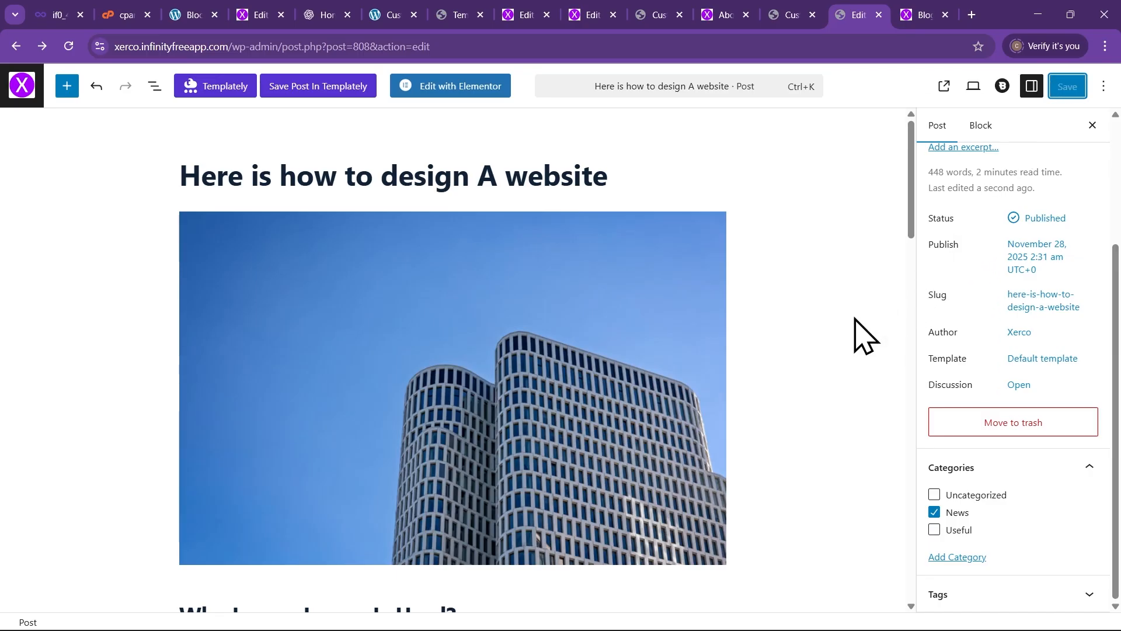
Reload the live Blog page and read through the new post with its building image and News category
{"action": "left_click", "coordinate": [911, 18]}
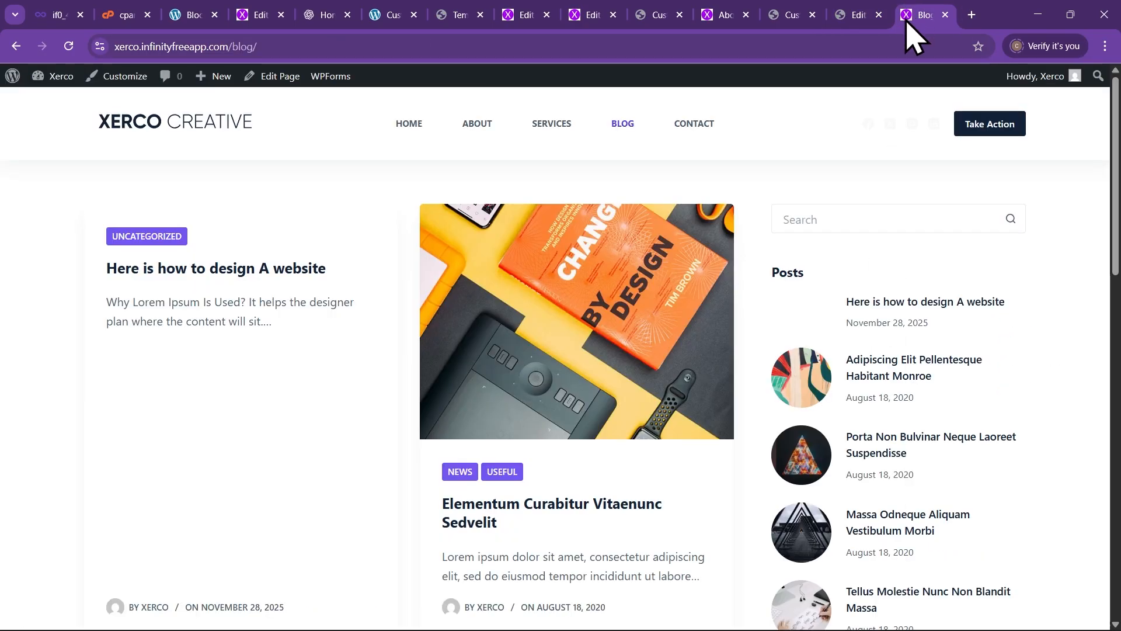
{"action": "left_click", "coordinate": [68, 47]}
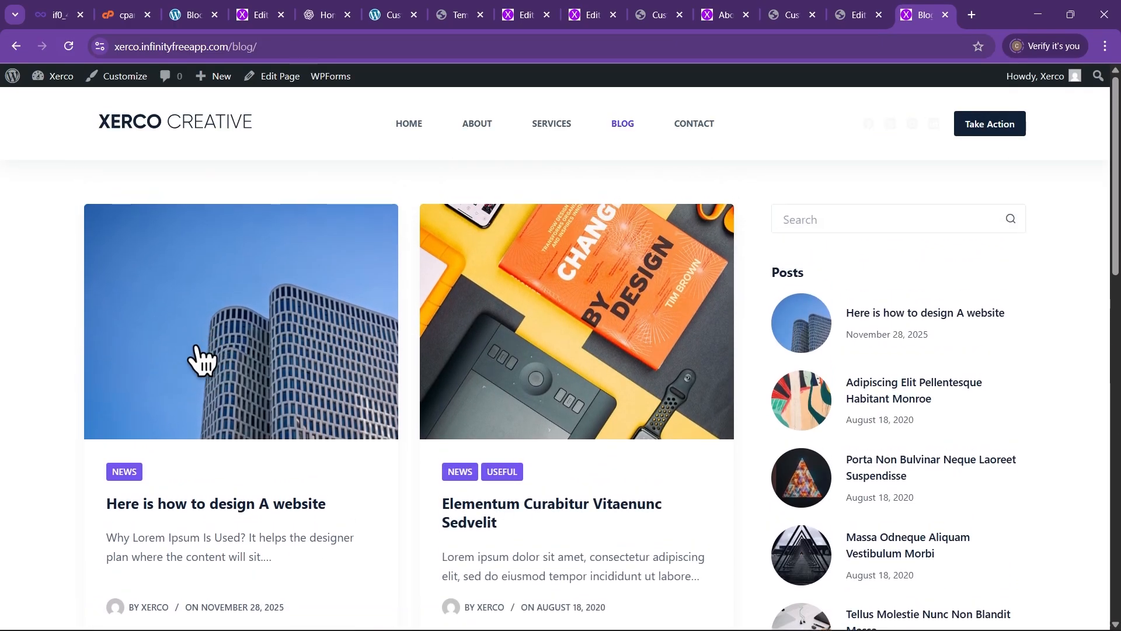
{"action": "scroll", "coordinate": [179, 417], "scroll_direction": "down", "scroll_amount": 2}
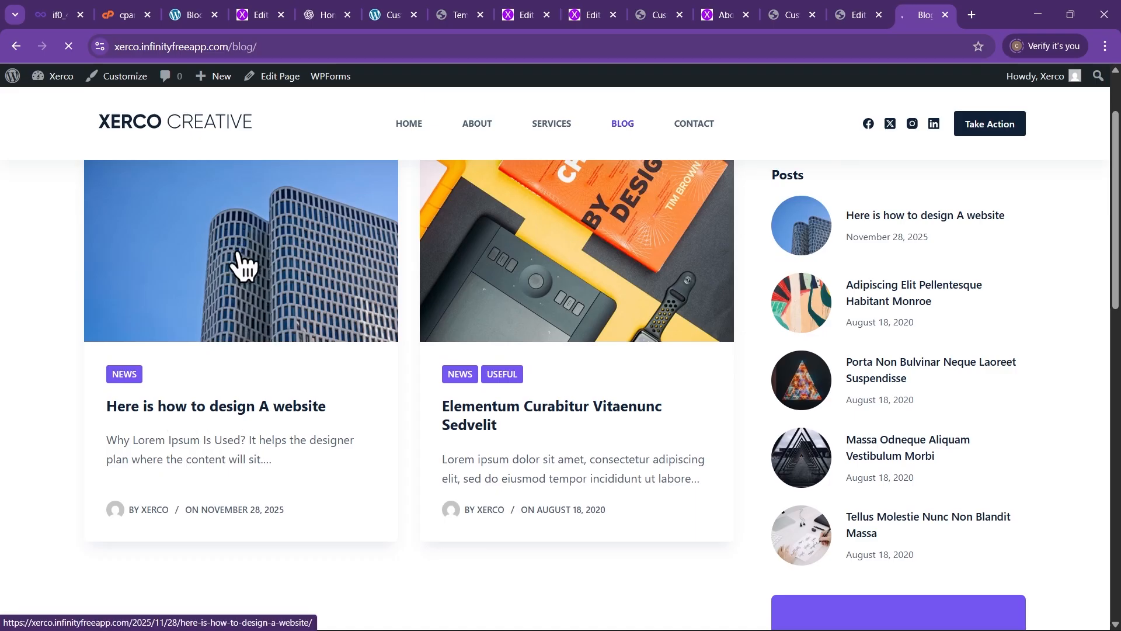
{"action": "scroll", "coordinate": [262, 301], "scroll_direction": "down", "scroll_amount": 7}
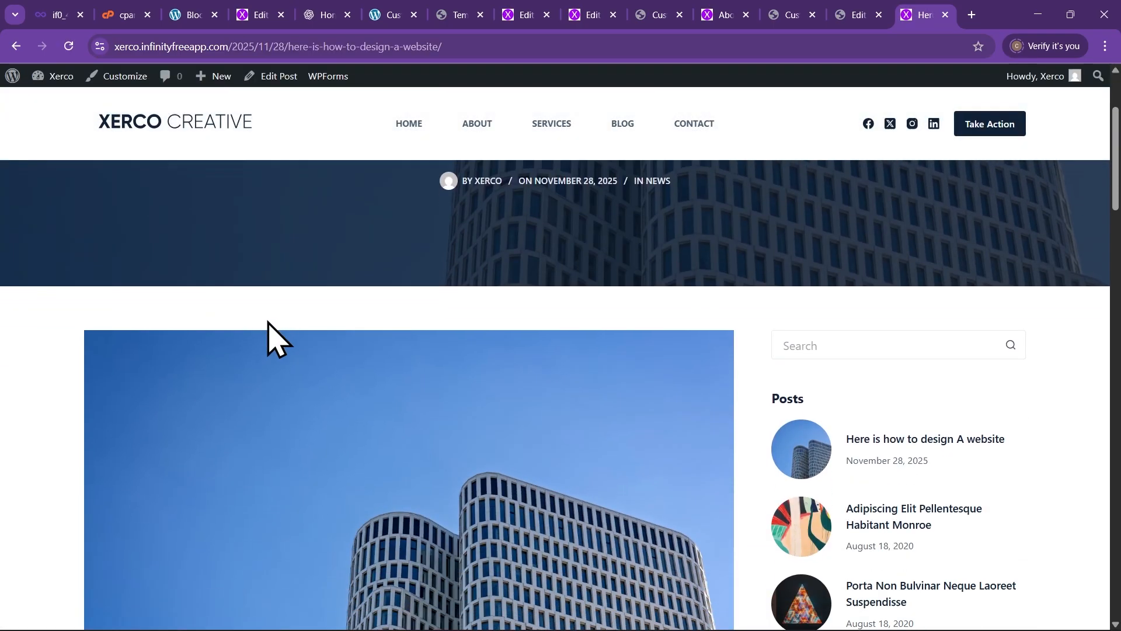
{"action": "scroll", "coordinate": [266, 344], "scroll_direction": "down", "scroll_amount": 12}
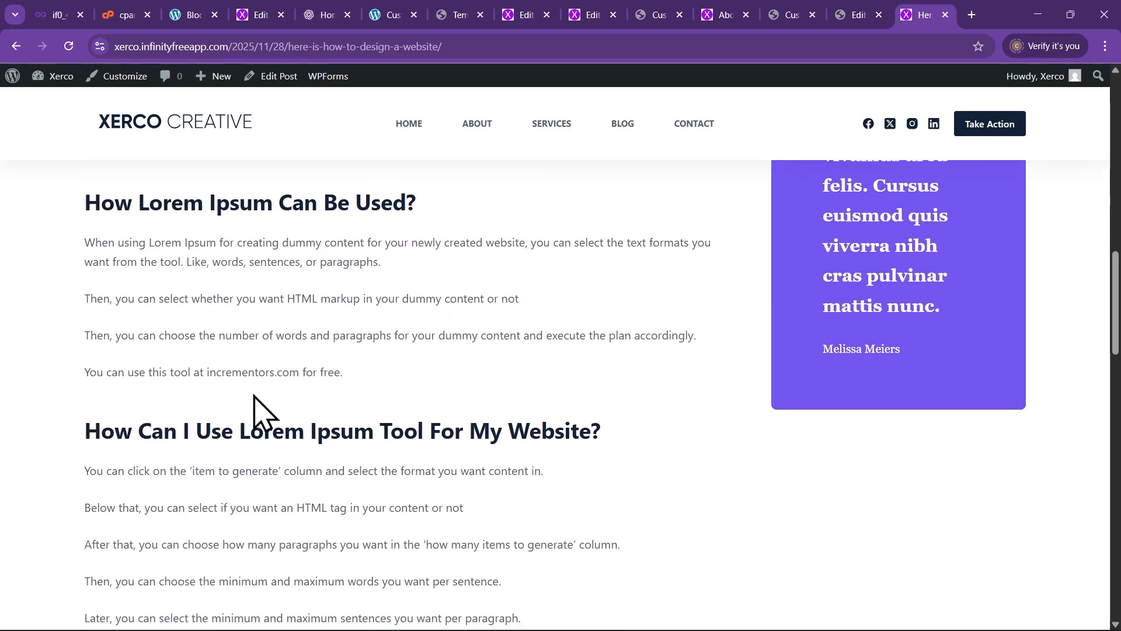
{"action": "scroll", "coordinate": [256, 408], "scroll_direction": "down", "scroll_amount": 15}
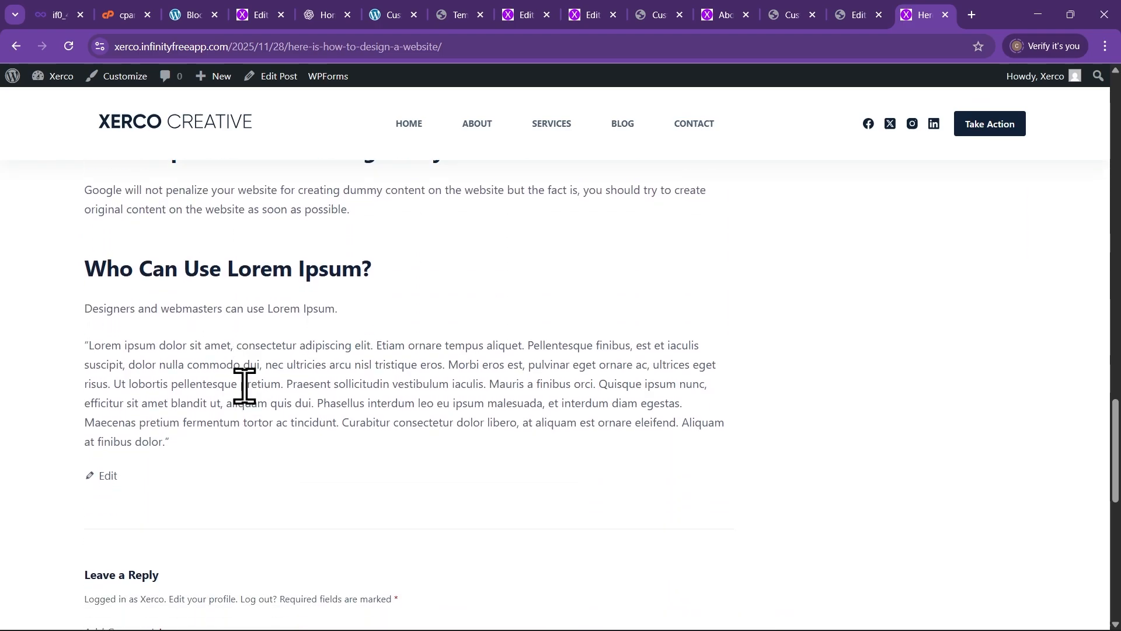
{"action": "scroll", "coordinate": [245, 384], "scroll_direction": "up", "scroll_amount": 20}
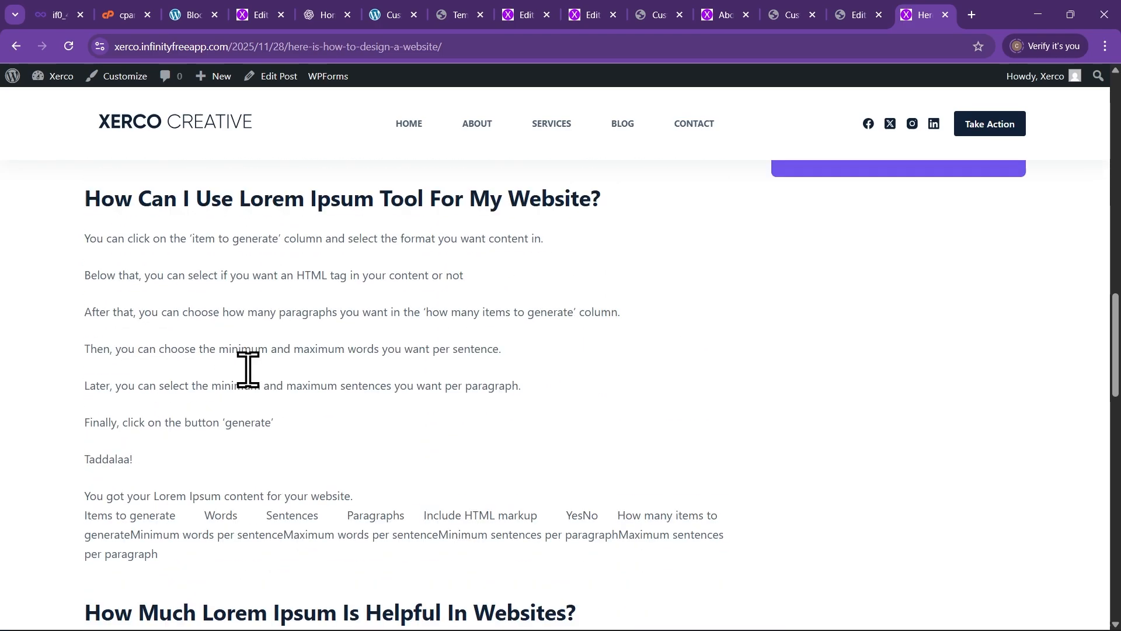
{"action": "scroll", "coordinate": [246, 388], "scroll_direction": "up", "scroll_amount": 10}
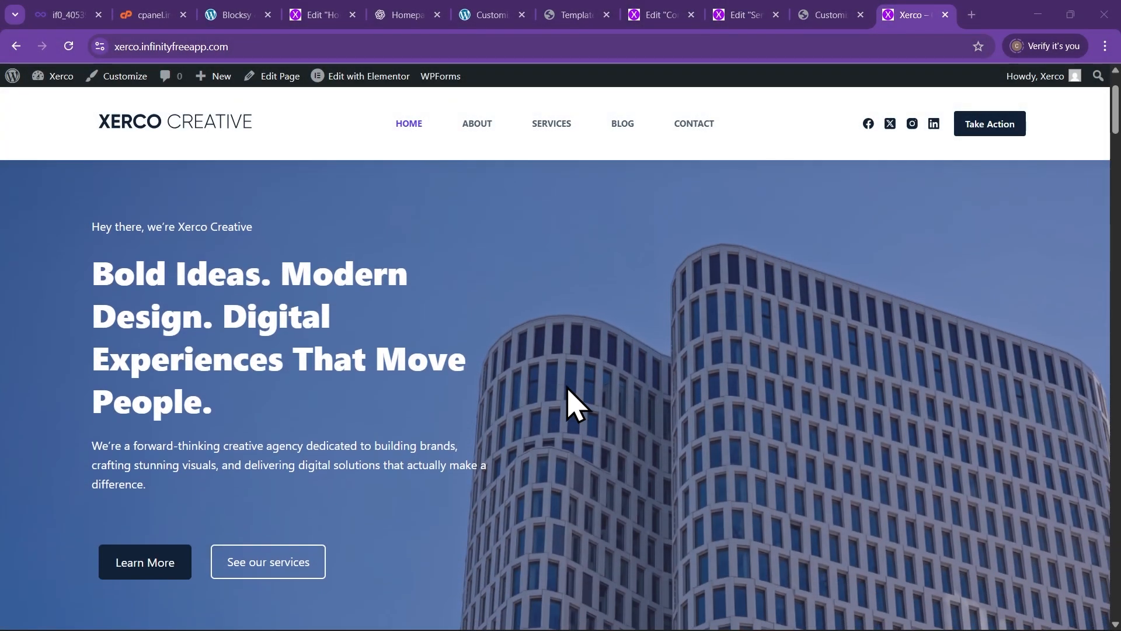
{"action": "scroll", "coordinate": [572, 403], "scroll_direction": "down", "scroll_amount": 2}
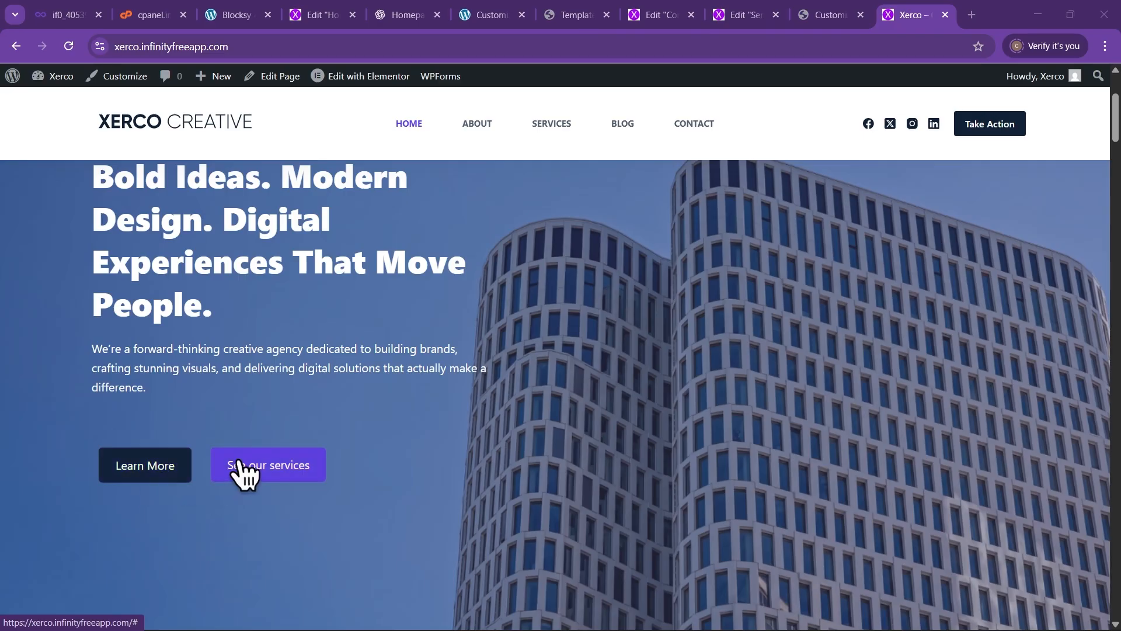
Scroll the live homepage and test the Learn More and See our services links
{"action": "scroll", "coordinate": [243, 480], "scroll_direction": "down", "scroll_amount": 2}
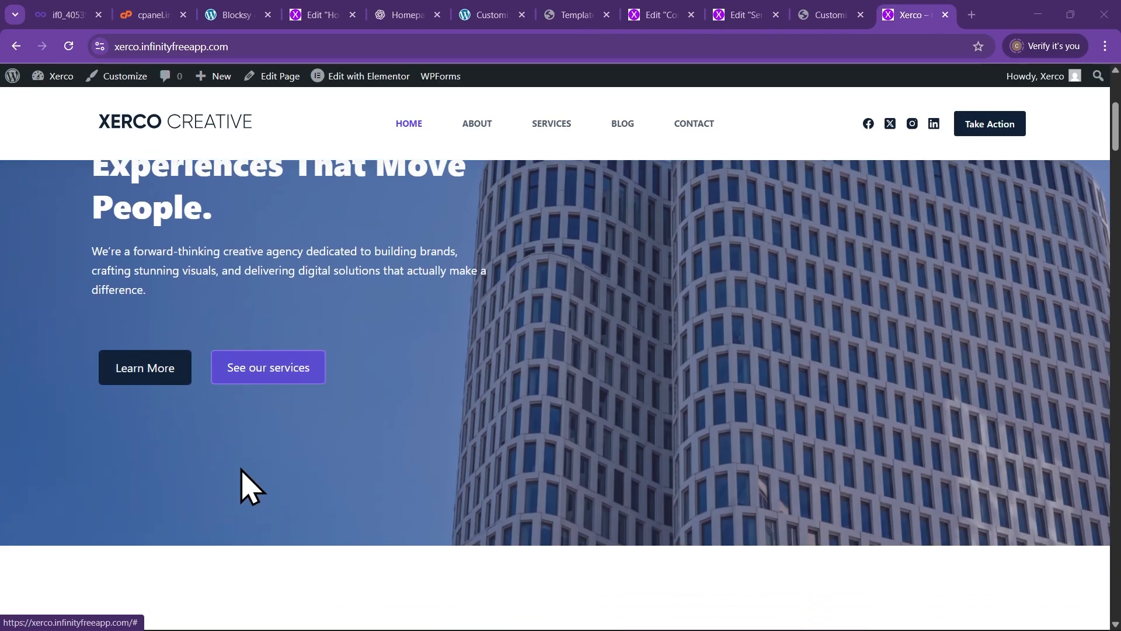
{"action": "scroll", "coordinate": [240, 471], "scroll_direction": "down", "scroll_amount": 2}
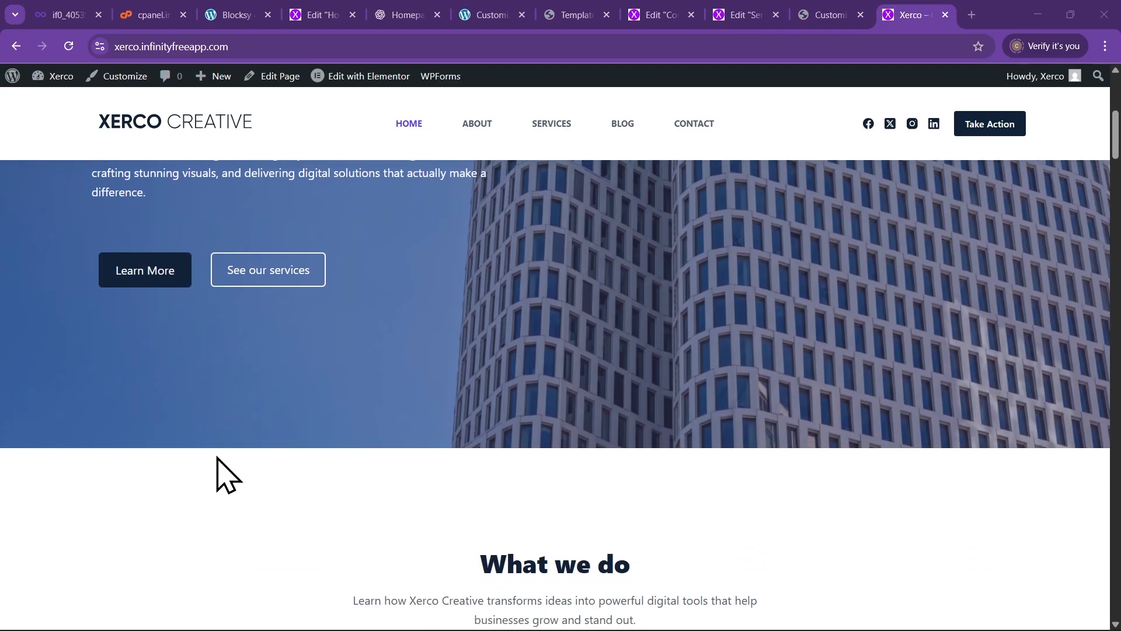
{"action": "scroll", "coordinate": [219, 452], "scroll_direction": "up", "scroll_amount": 2}
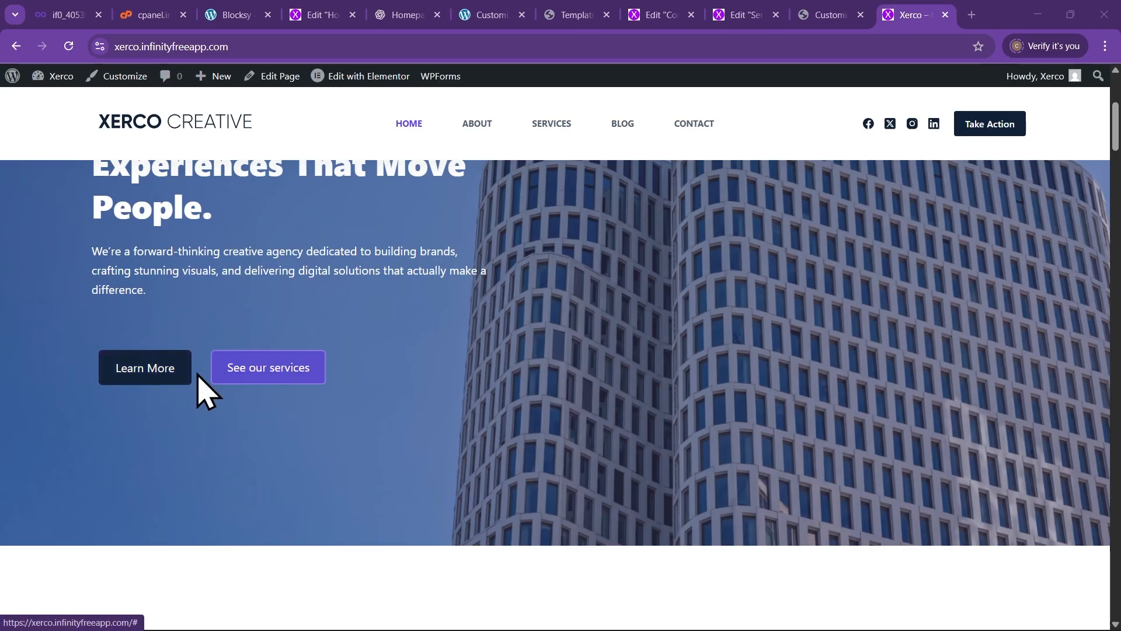
{"action": "left_click", "coordinate": [175, 383]}
{"action": "scroll", "coordinate": [245, 420], "scroll_direction": "down", "scroll_amount": 3}
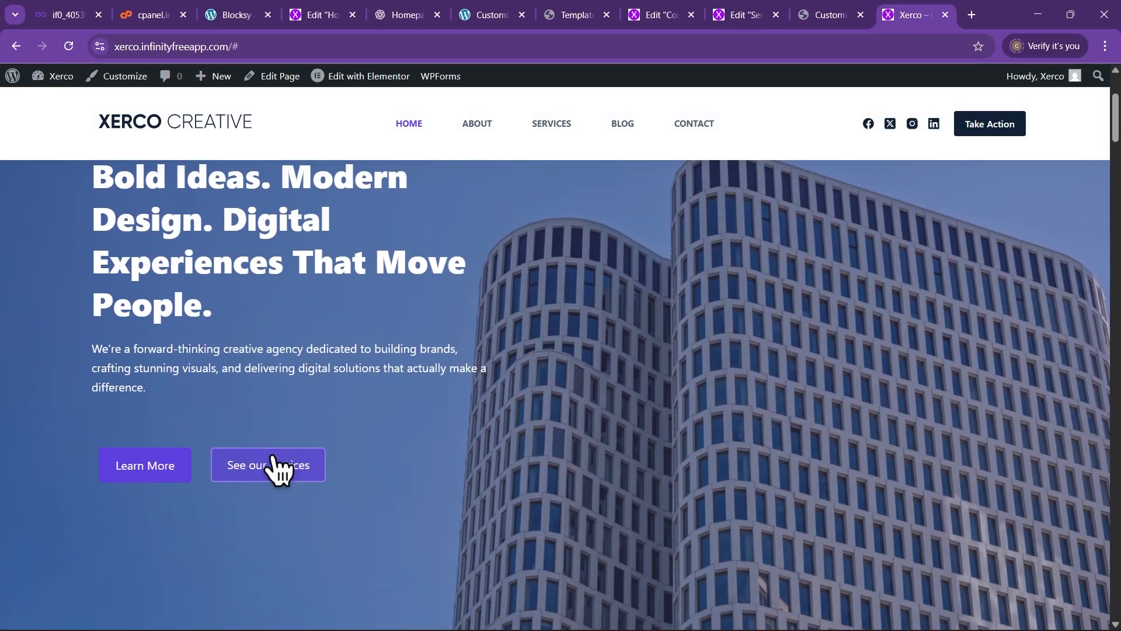
{"action": "left_click", "coordinate": [274, 458]}
Scroll back to the top of the homepage and return to the Elementor Home page editor
{"action": "scroll", "coordinate": [273, 458], "scroll_direction": "down", "scroll_amount": 4}
{"action": "scroll", "coordinate": [272, 450], "scroll_direction": "up", "scroll_amount": 1}
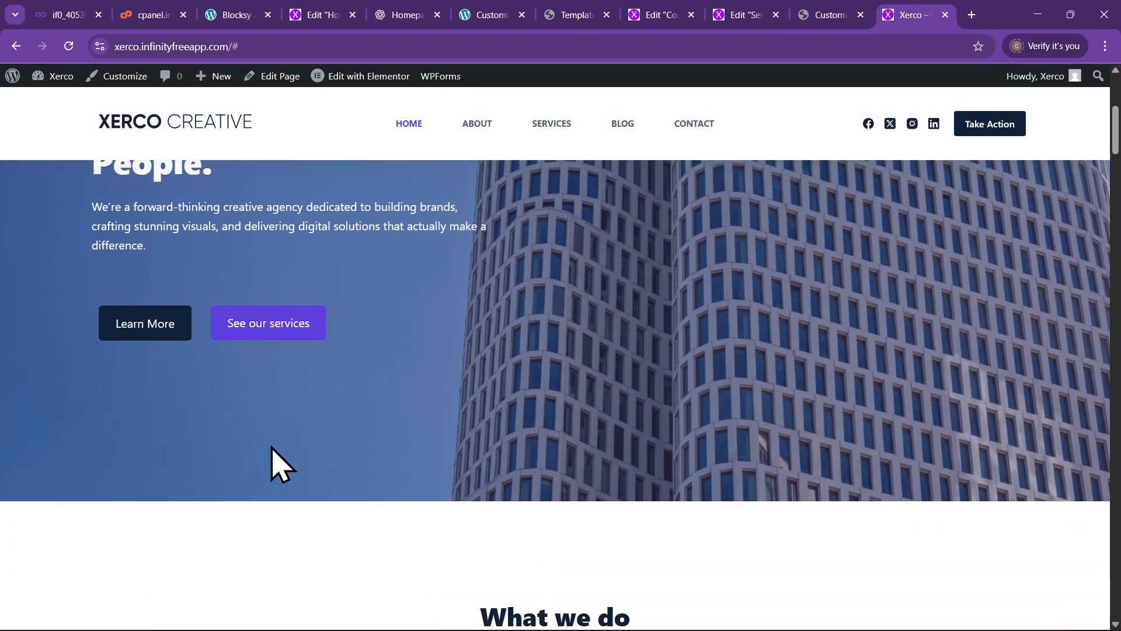
{"action": "scroll", "coordinate": [274, 461], "scroll_direction": "up", "scroll_amount": 2}
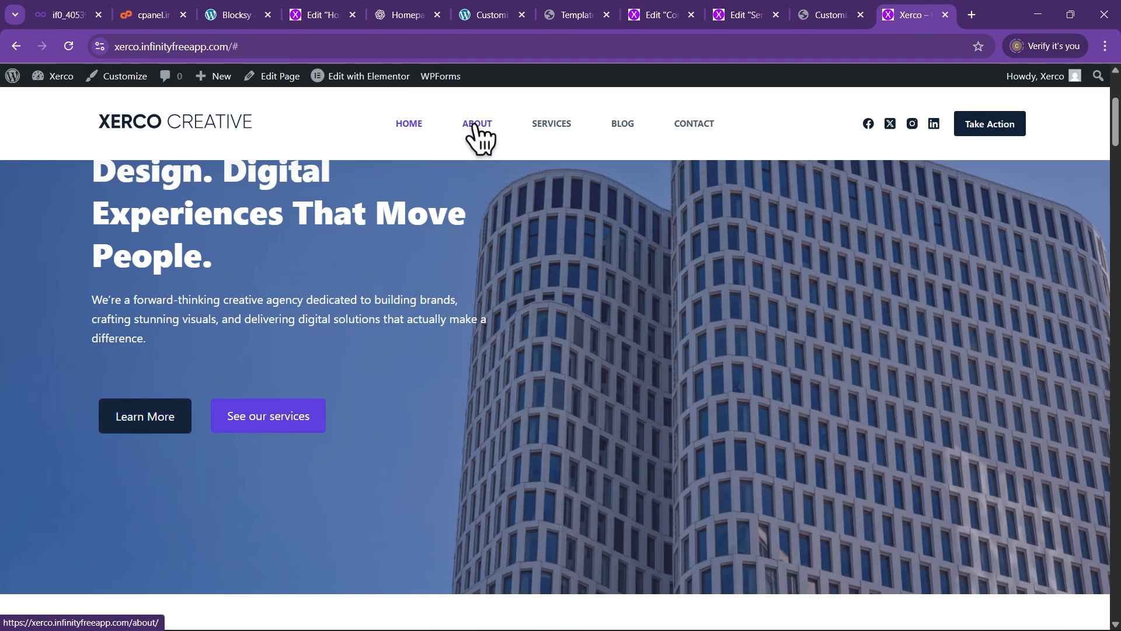
{"action": "scroll", "coordinate": [396, 418], "scroll_direction": "down", "scroll_amount": 15}
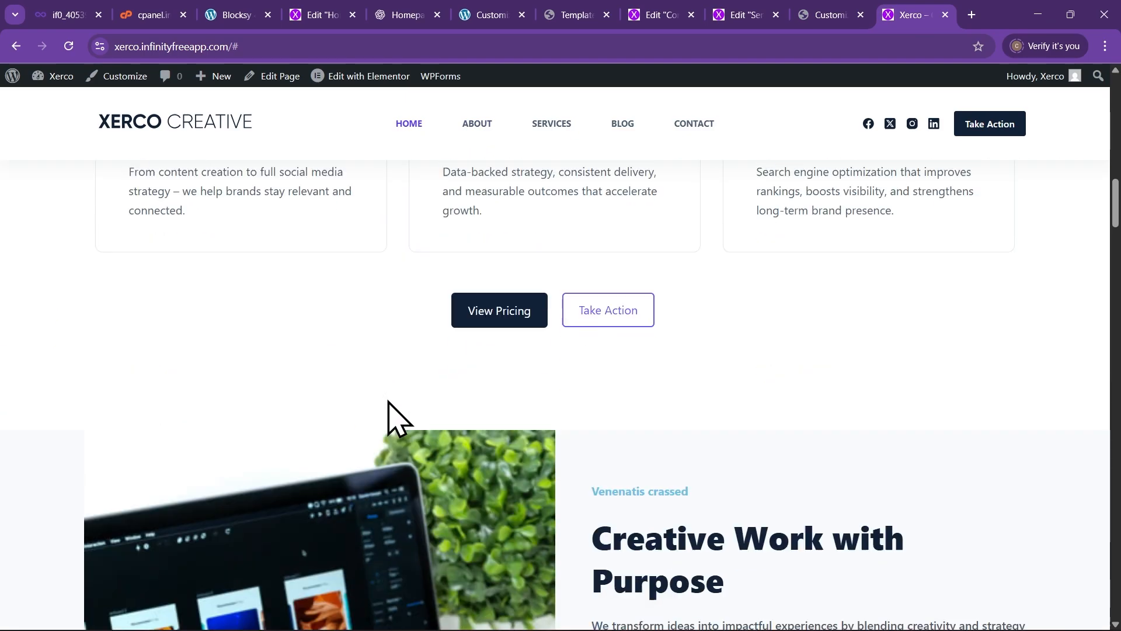
{"action": "scroll", "coordinate": [374, 338], "scroll_direction": "up", "scroll_amount": 12}
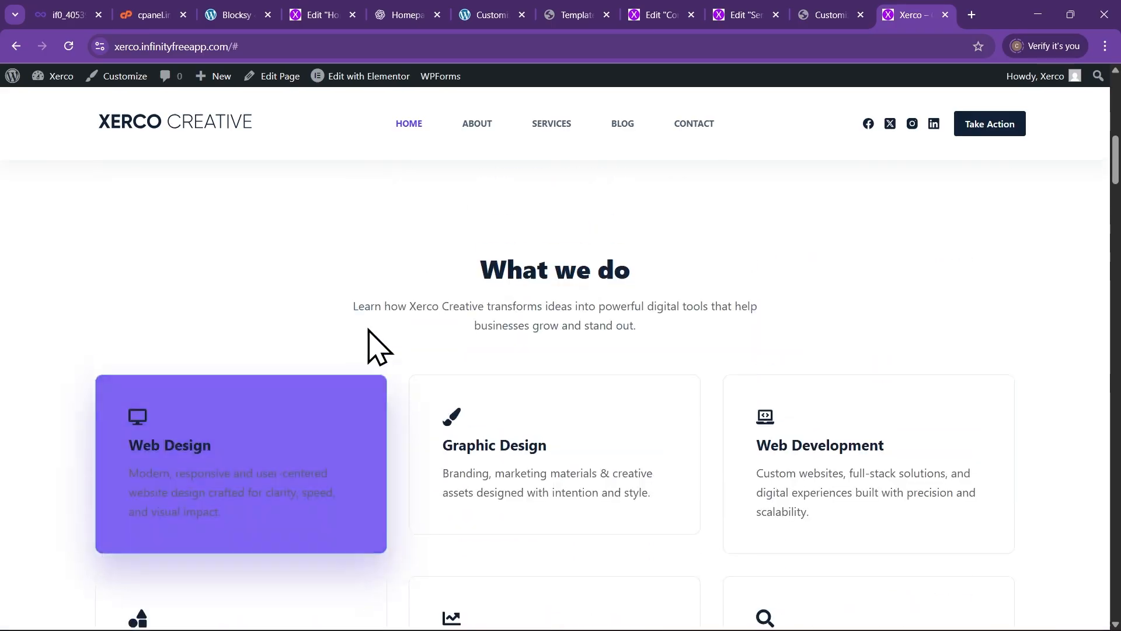
{"action": "scroll", "coordinate": [439, 345], "scroll_direction": "up", "scroll_amount": 4}
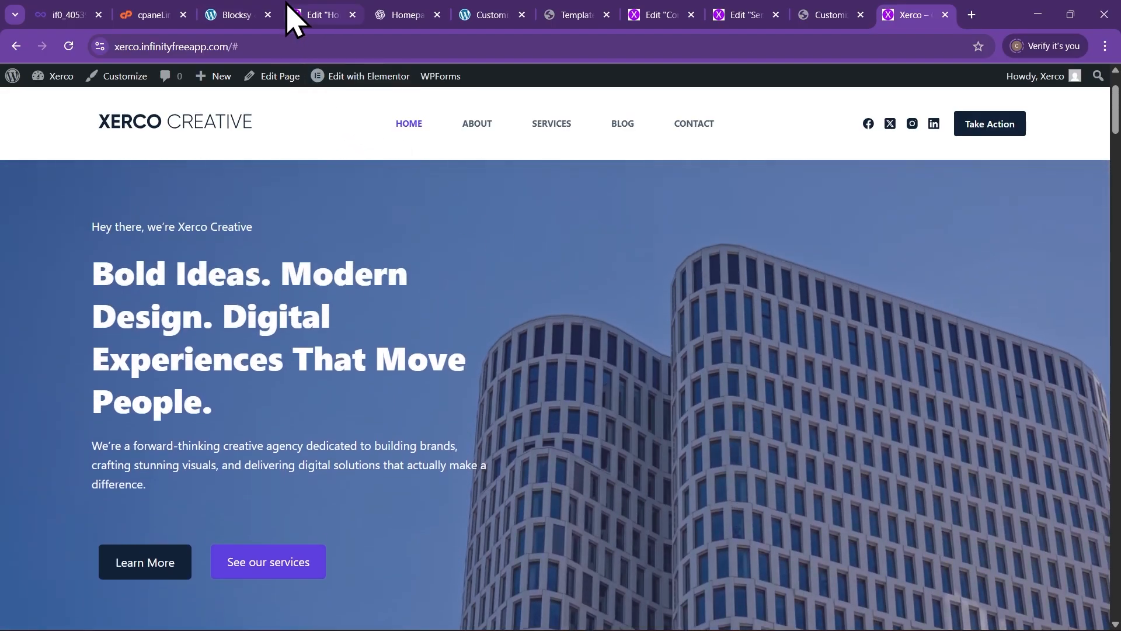
{"action": "left_click", "coordinate": [309, 12]}
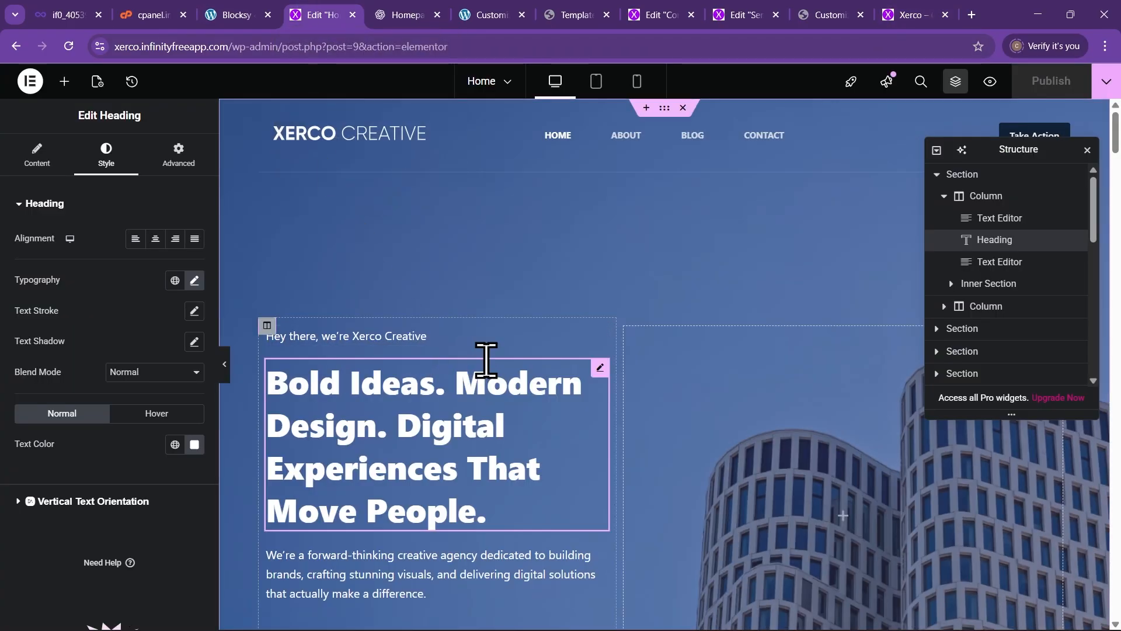
Replace the hero Learn More button's # placeholder link with the About page
{"action": "scroll", "coordinate": [488, 374], "scroll_direction": "down", "scroll_amount": 3}
{"action": "scroll", "coordinate": [491, 377], "scroll_direction": "down", "scroll_amount": 2}
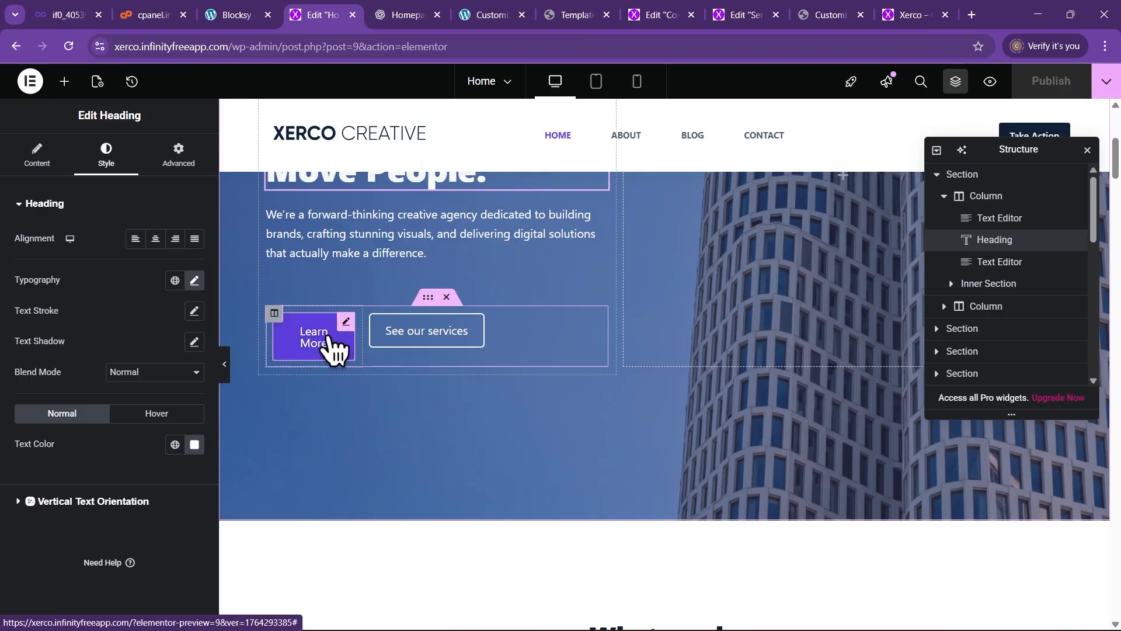
{"action": "scroll", "coordinate": [333, 356], "scroll_direction": "up", "scroll_amount": 1}
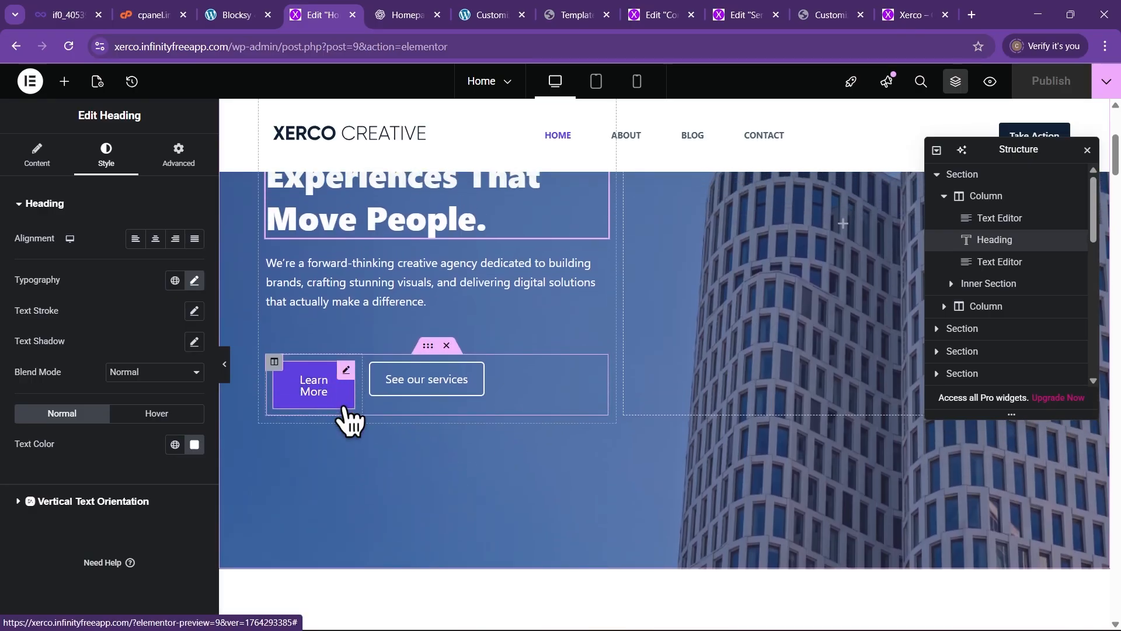
{"action": "left_click", "coordinate": [330, 382]}
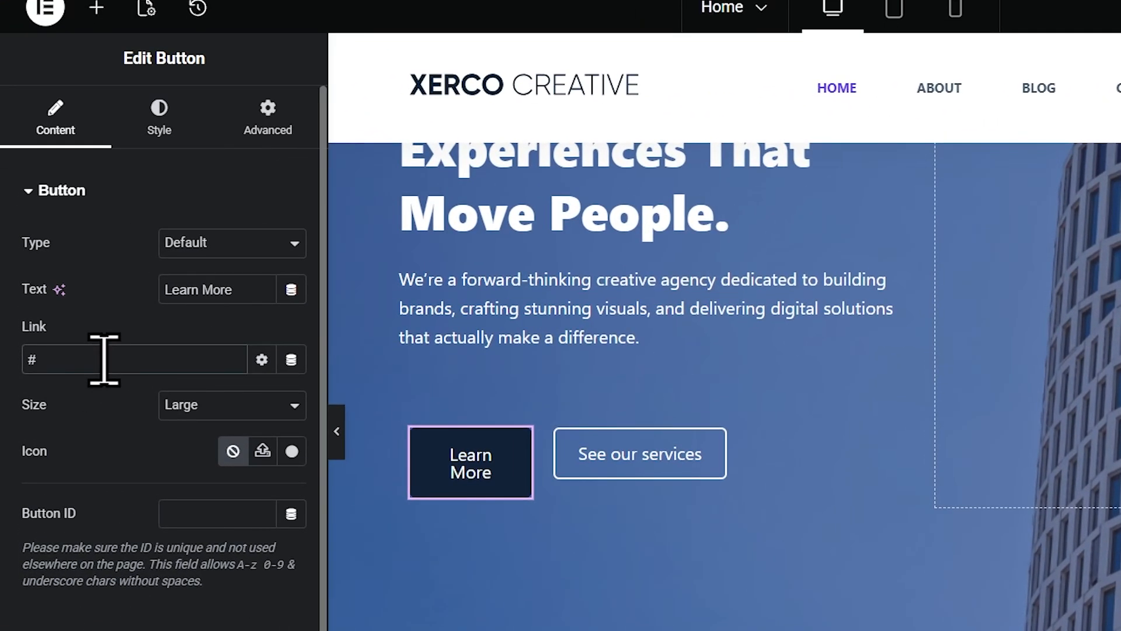
{"action": "double_click", "coordinate": [104, 359]}
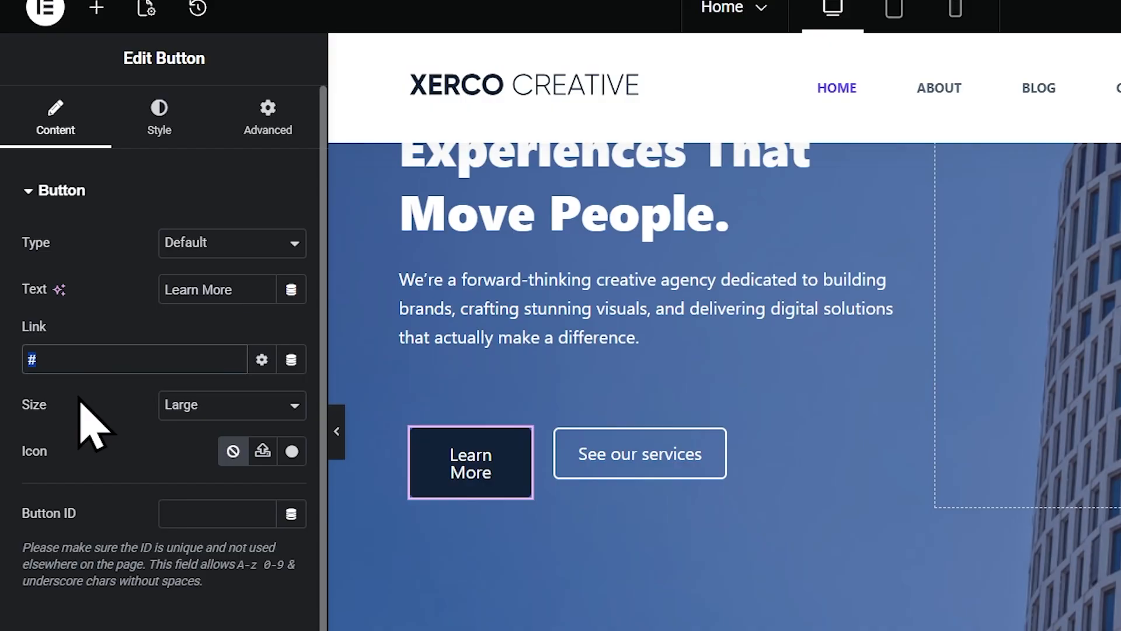
{"action": "key", "text": "BackSpace"}
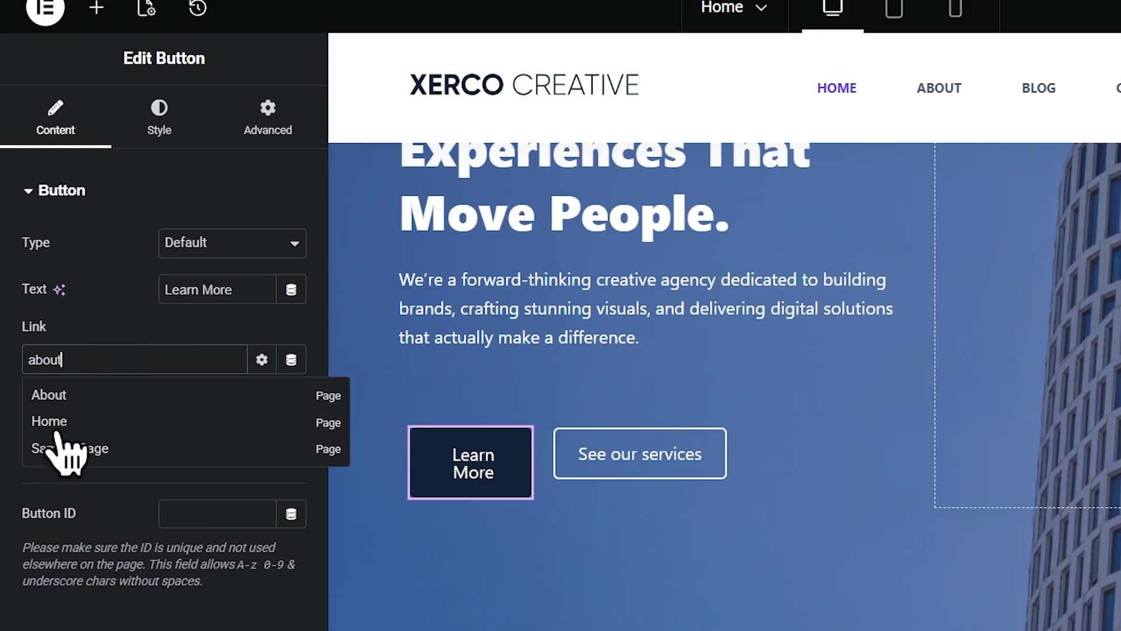
{"action": "left_click", "coordinate": [52, 399]}
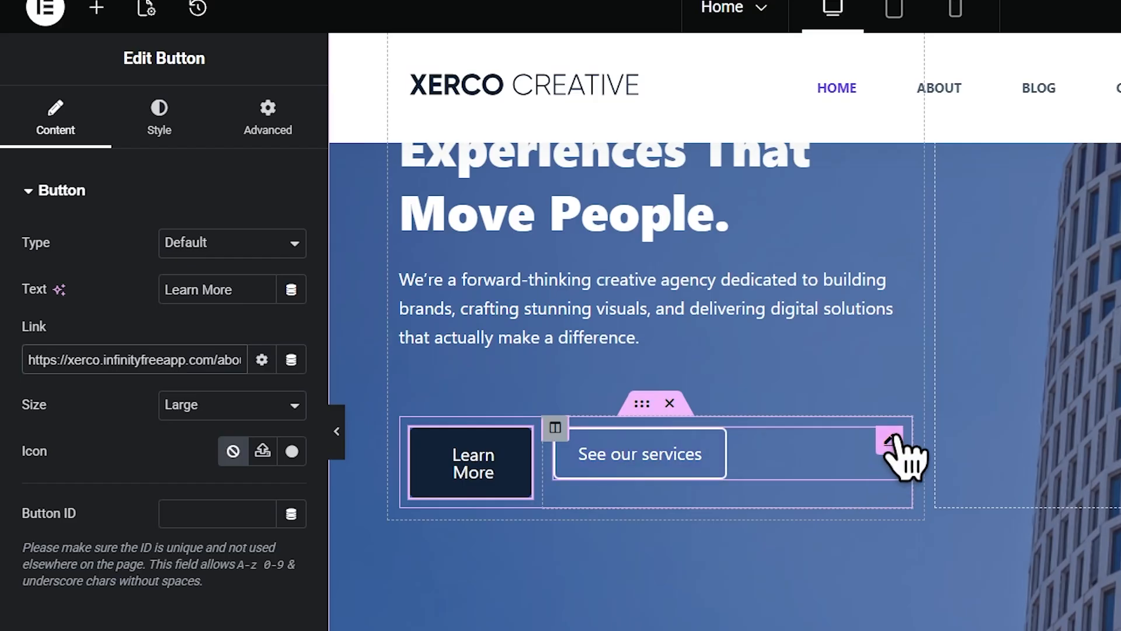
Link See our services to the Services page, publish the Home page, and reload the editor
{"action": "left_click", "coordinate": [890, 440]}
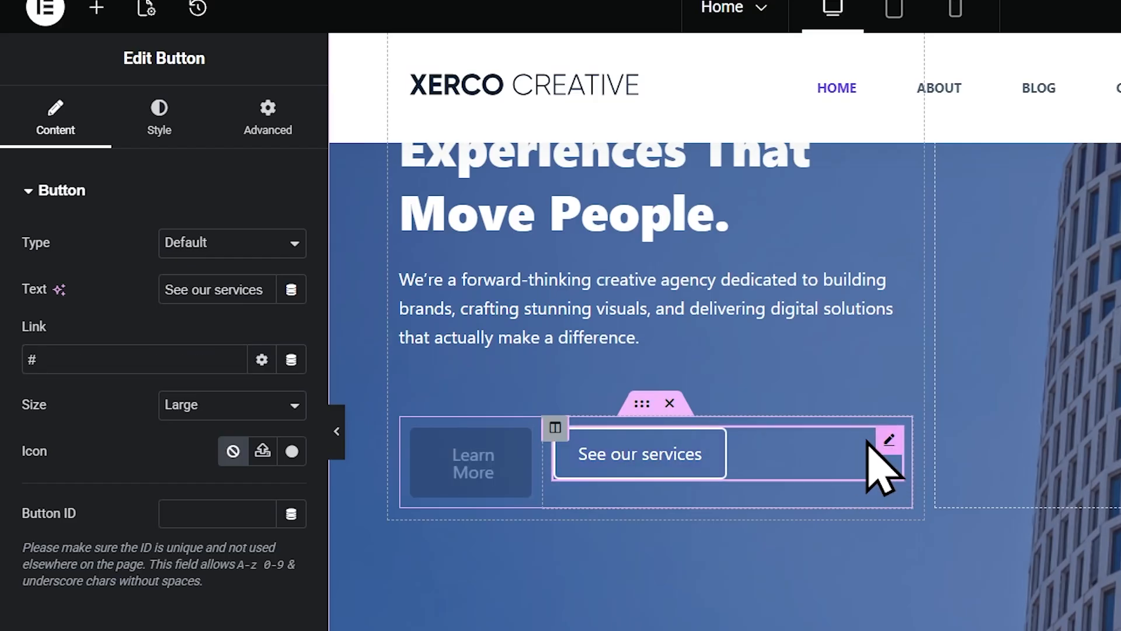
{"action": "left_click_drag", "start_coordinate": [87, 360], "coordinate": [16, 366]}
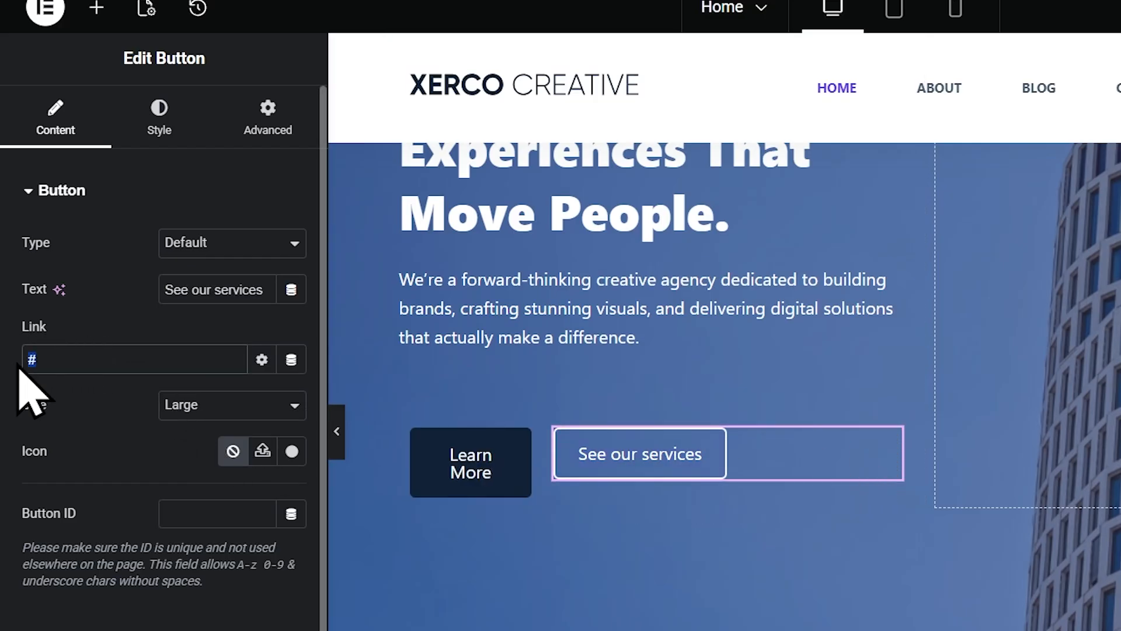
{"action": "key", "text": "BackSpace"}
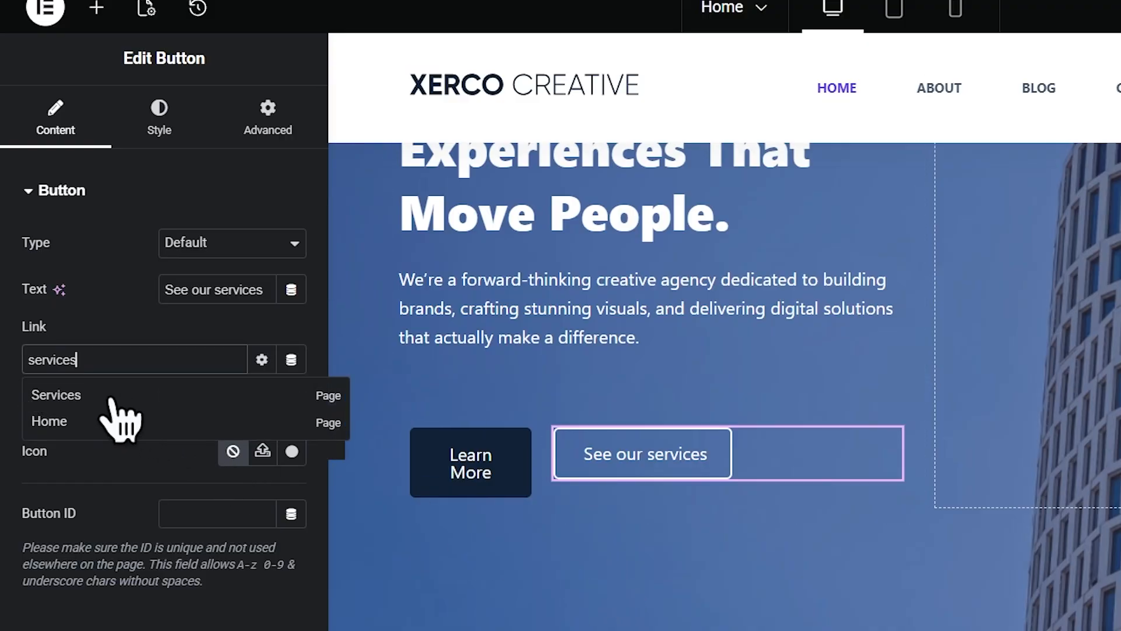
{"action": "left_click", "coordinate": [97, 397]}
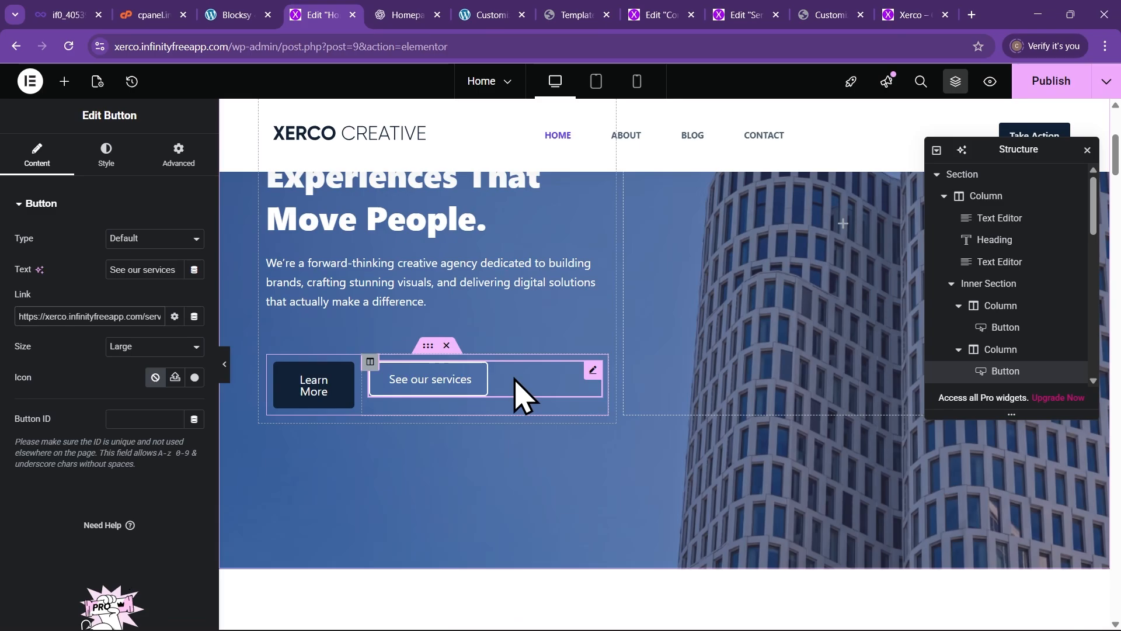
{"action": "left_click", "coordinate": [1048, 81]}
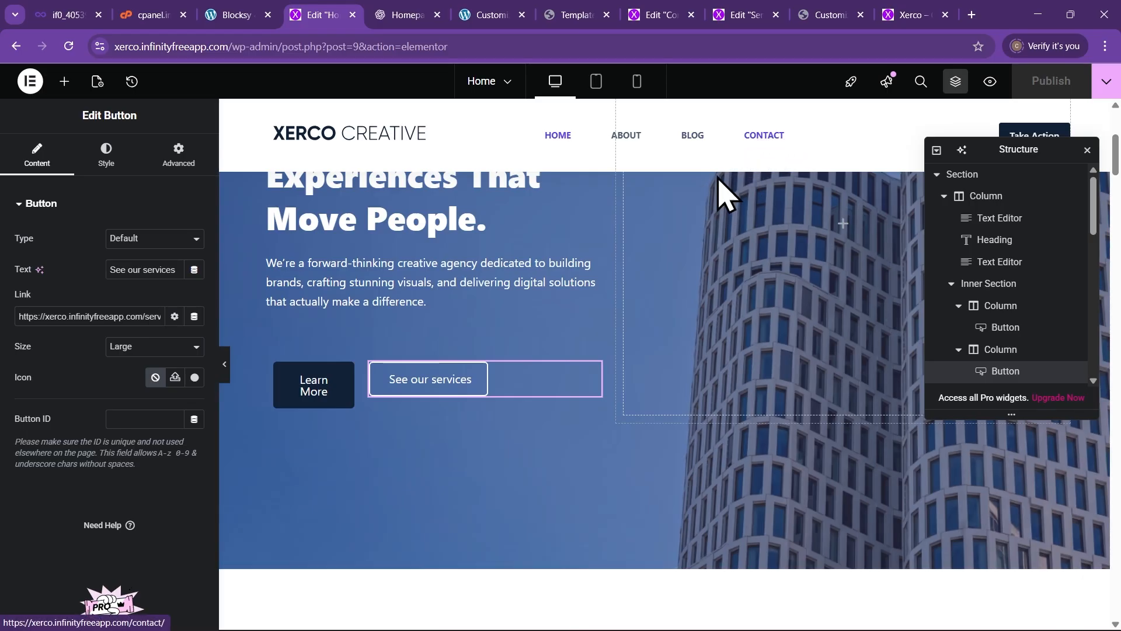
{"action": "left_click", "coordinate": [68, 46]}
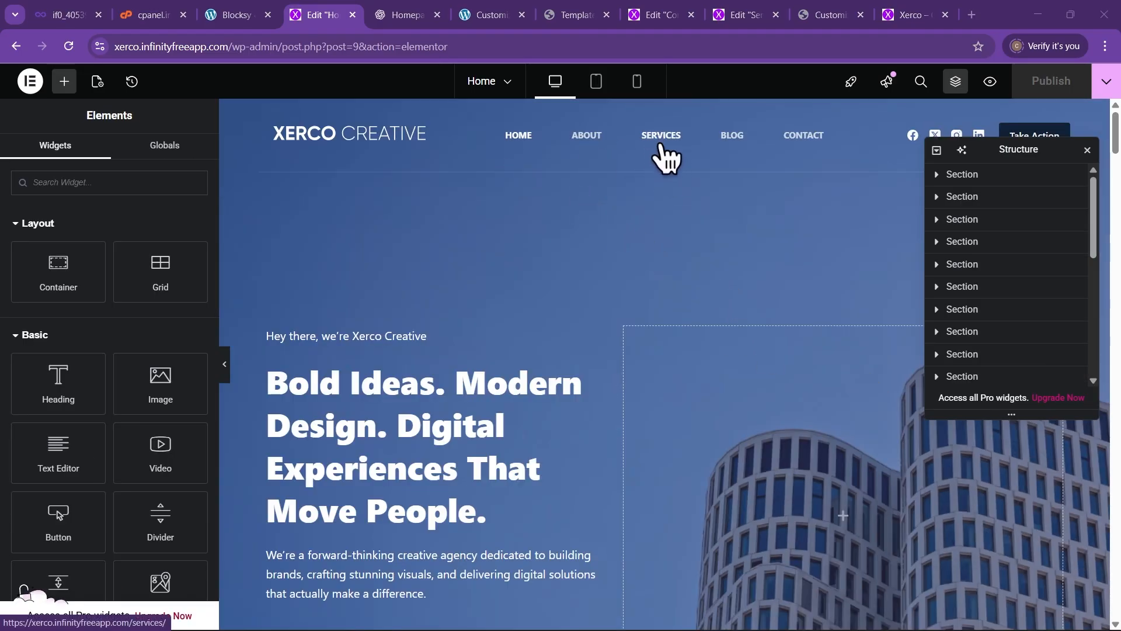
Change the View Pricing button's label to 'Services' and point its link at the Services page
{"action": "scroll", "coordinate": [364, 325], "scroll_direction": "down", "scroll_amount": 15}
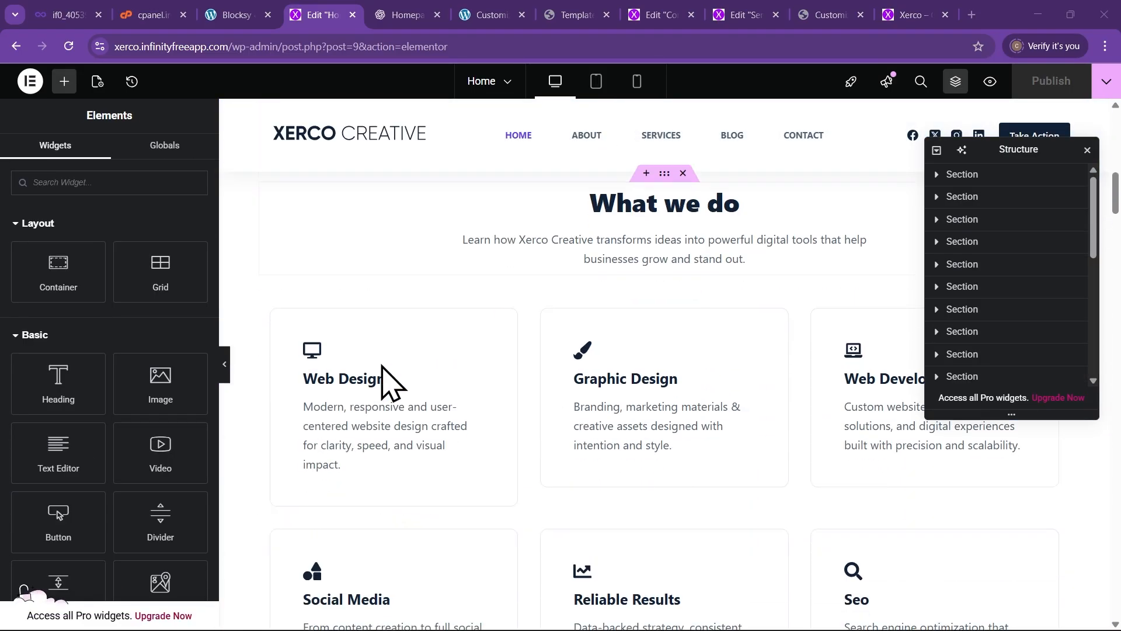
{"action": "scroll", "coordinate": [387, 374], "scroll_direction": "down", "scroll_amount": 4}
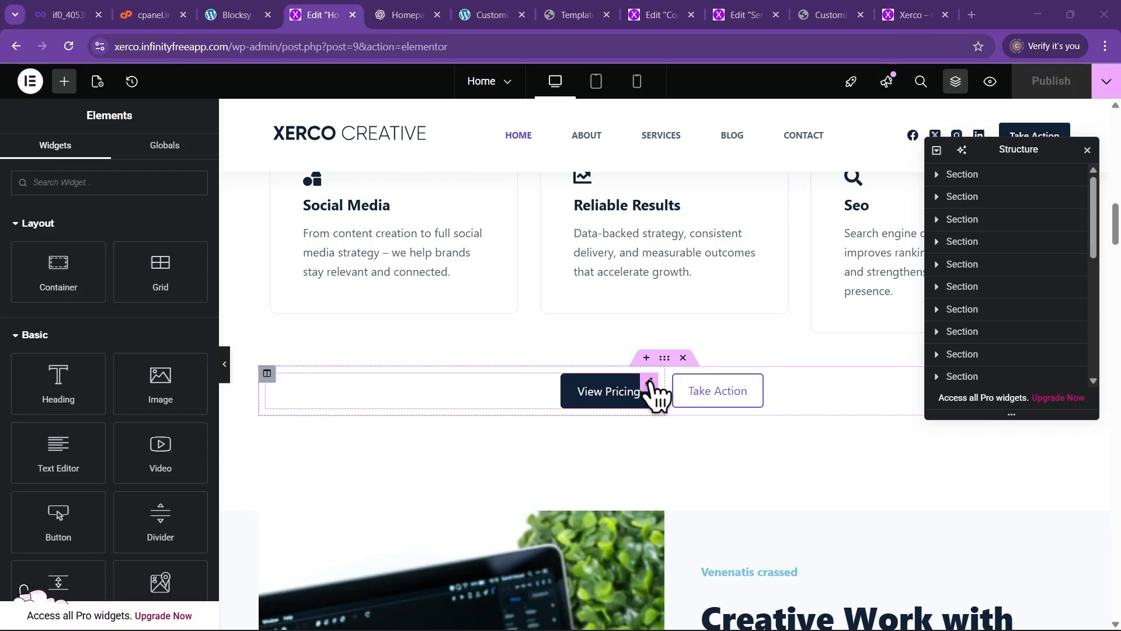
{"action": "left_click", "coordinate": [649, 383]}
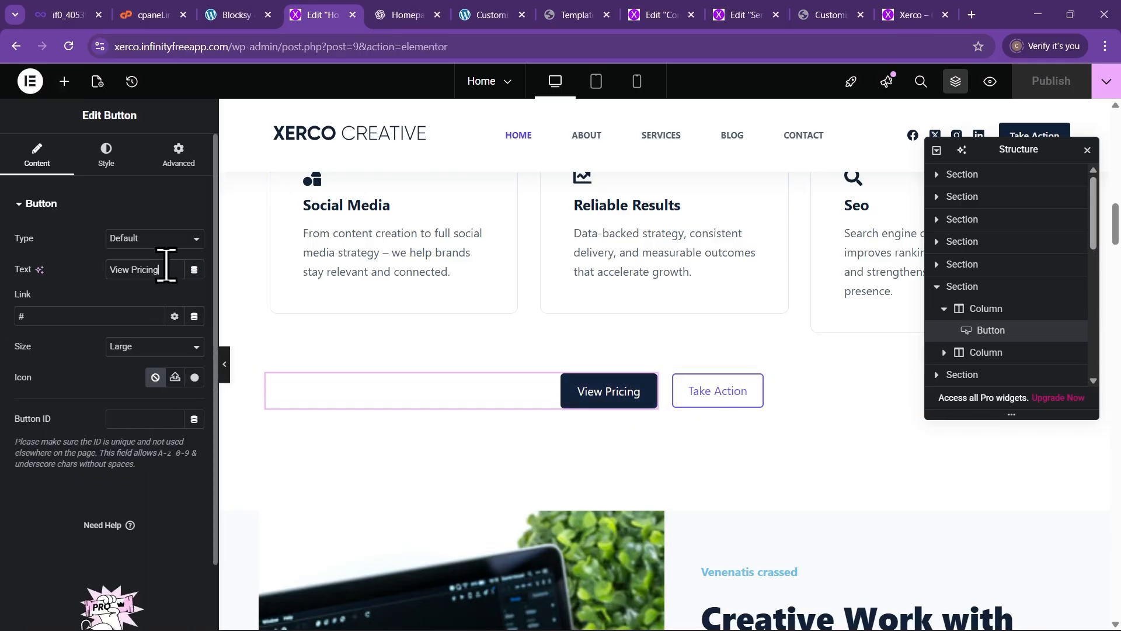
{"action": "left_click_drag", "start_coordinate": [166, 267], "coordinate": [86, 279]}
{"action": "type", "text": "Services"}
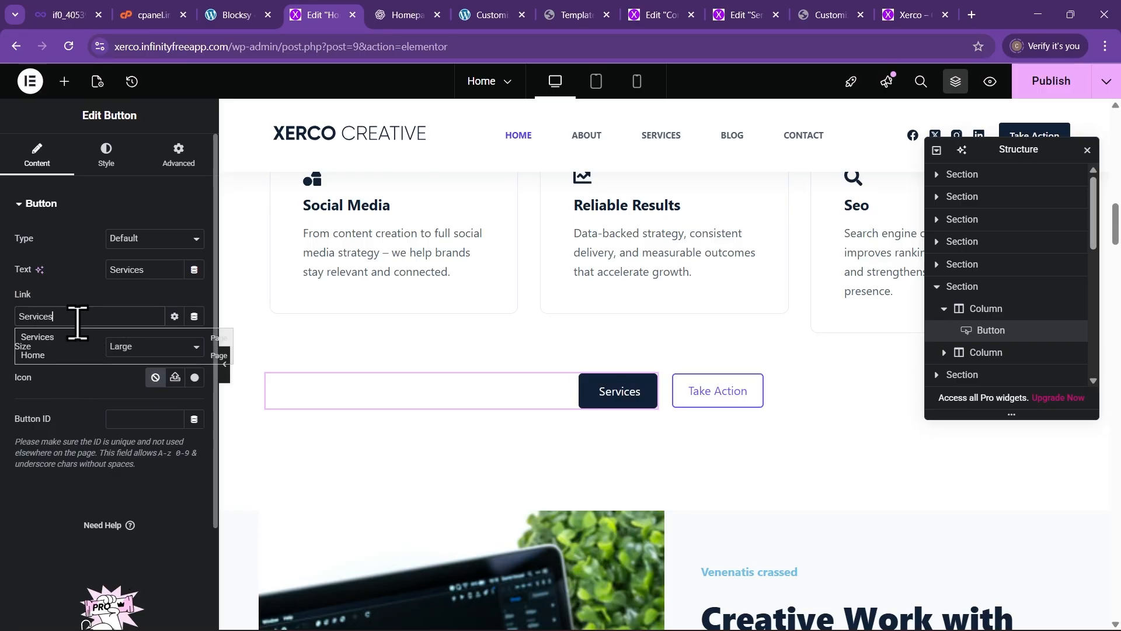
{"action": "left_click", "coordinate": [53, 339]}
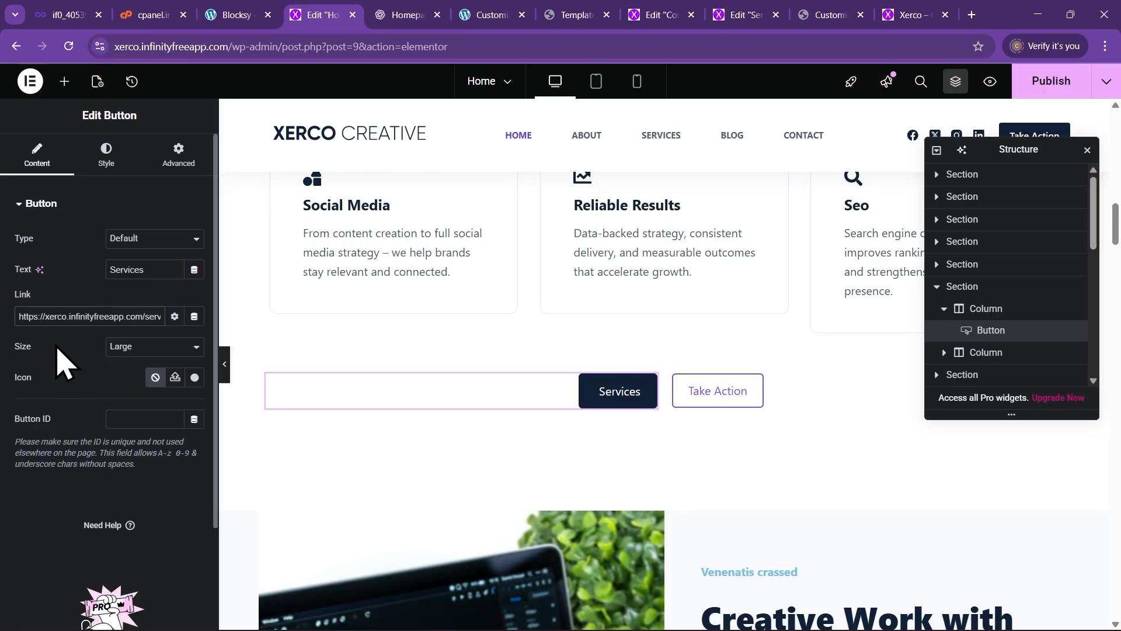
Point the Take Action button beside Services at the Contact page
{"action": "left_click", "coordinate": [749, 388]}
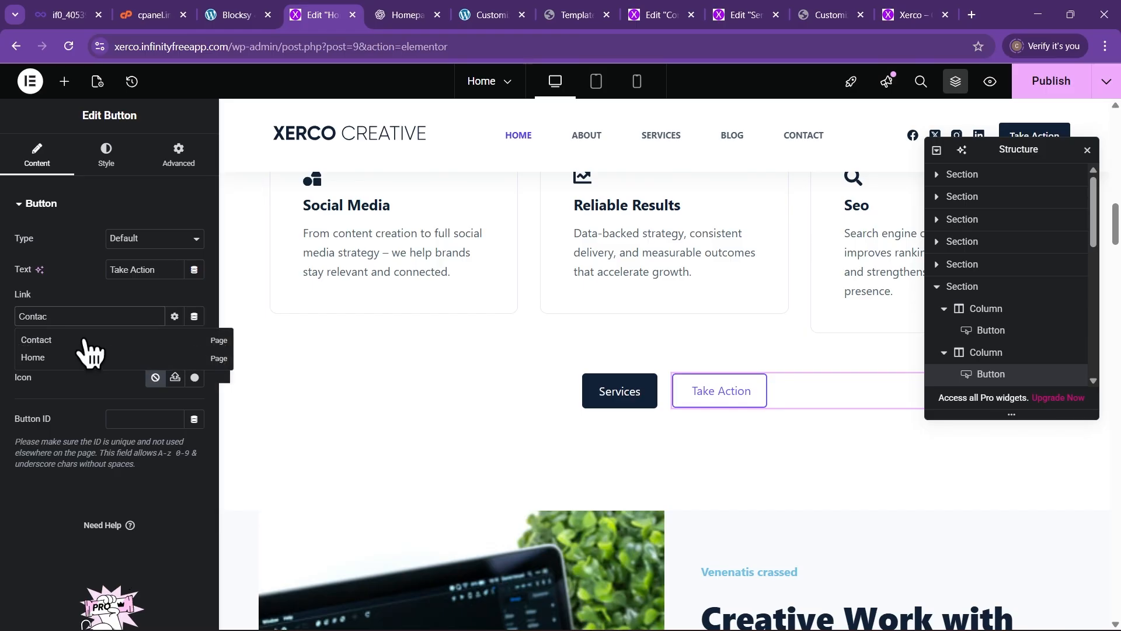
{"action": "left_click", "coordinate": [61, 342]}
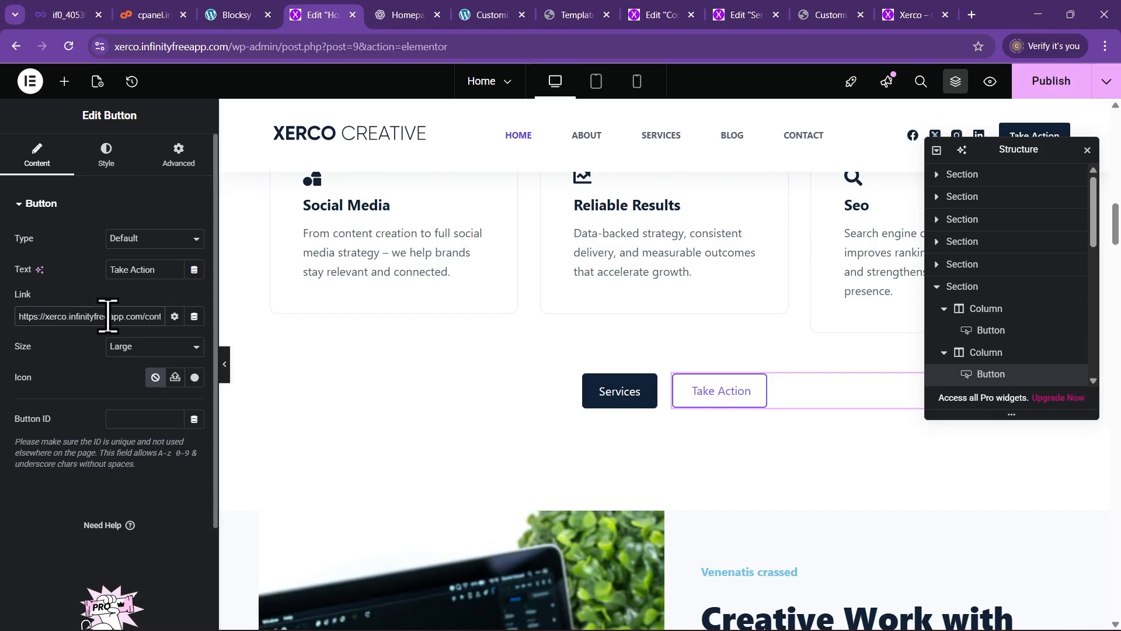
{"action": "scroll", "coordinate": [463, 409], "scroll_direction": "down", "scroll_amount": 15}
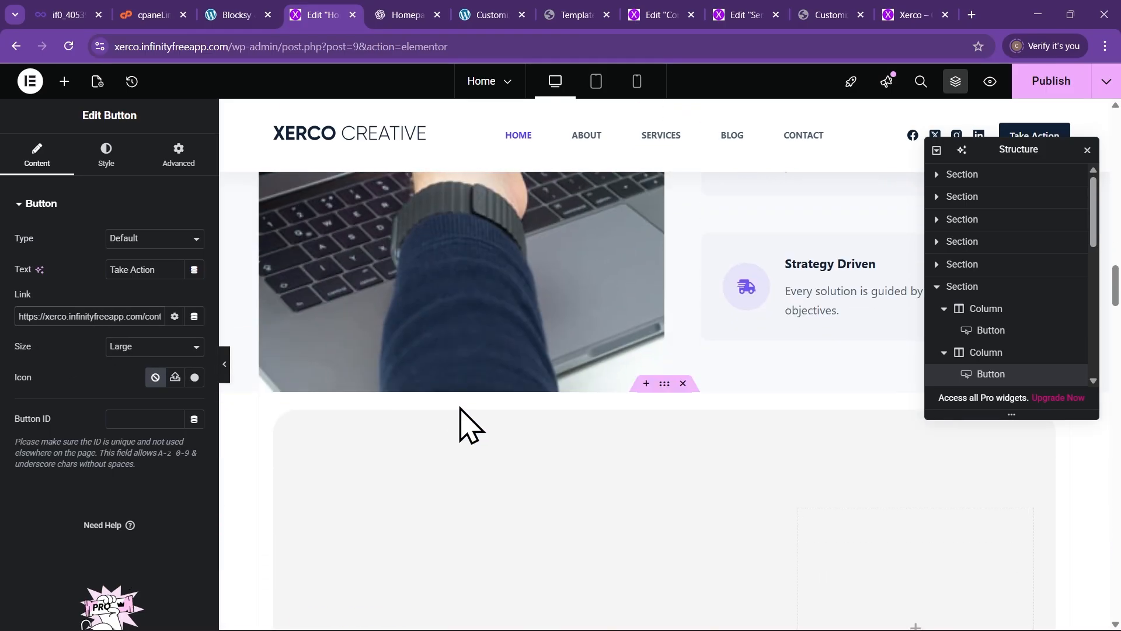
{"action": "scroll", "coordinate": [462, 409], "scroll_direction": "down", "scroll_amount": 8}
{"action": "scroll", "coordinate": [473, 426], "scroll_direction": "up", "scroll_amount": 4}
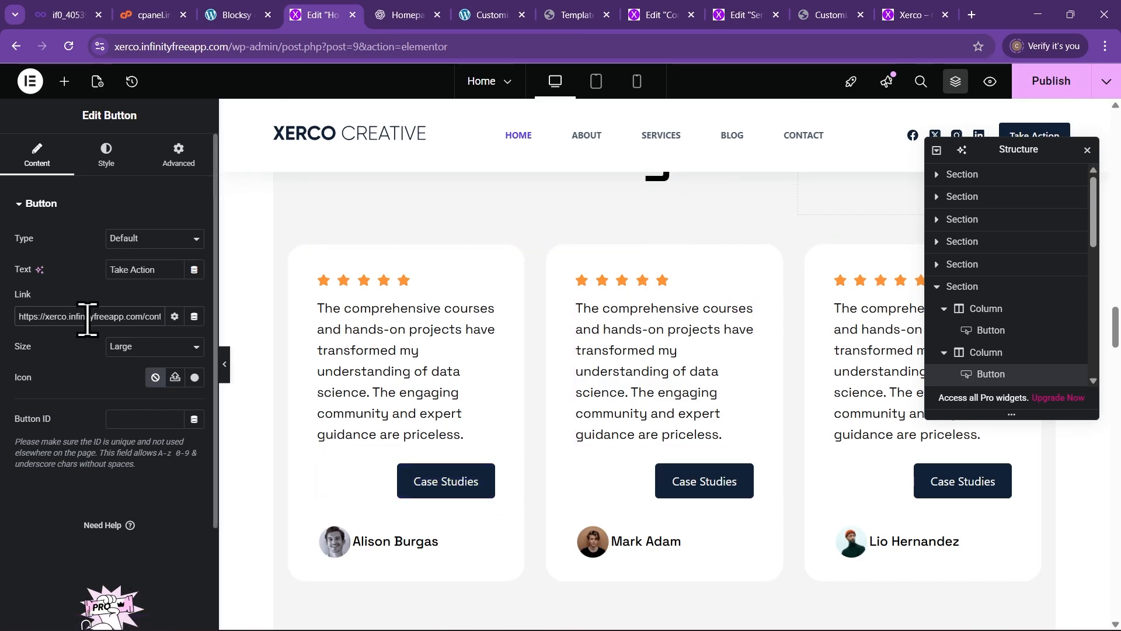
Open Facebook in a new tab, select its web address, and return to the Home page editor
{"action": "left_click", "coordinate": [969, 16]}
{"action": "type", "text": "fa"}
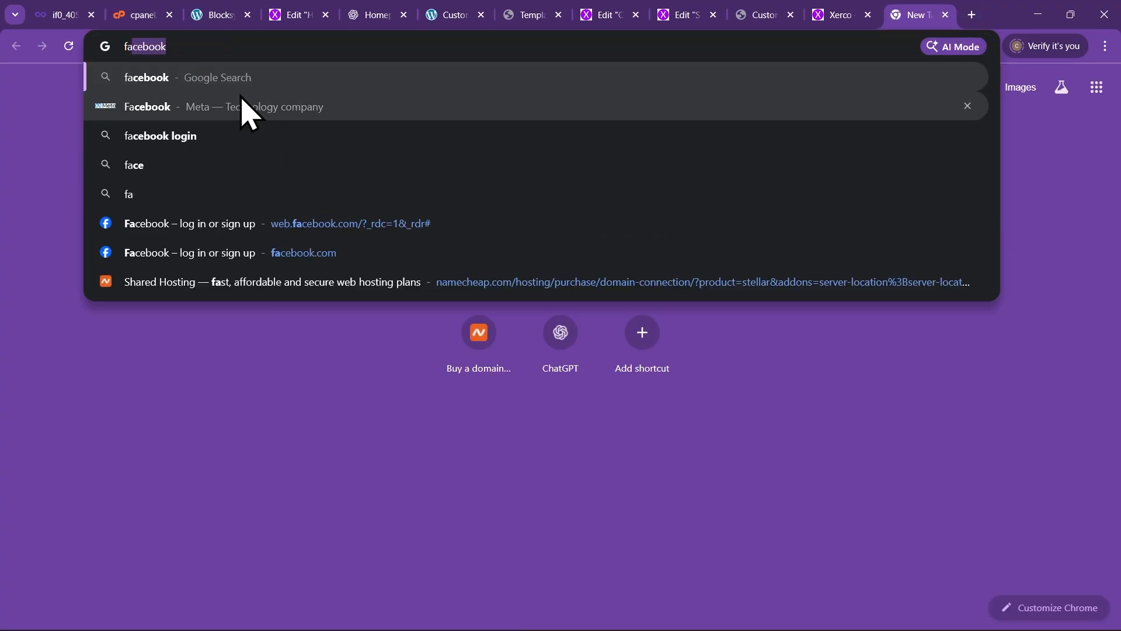
{"action": "left_click", "coordinate": [248, 111]}
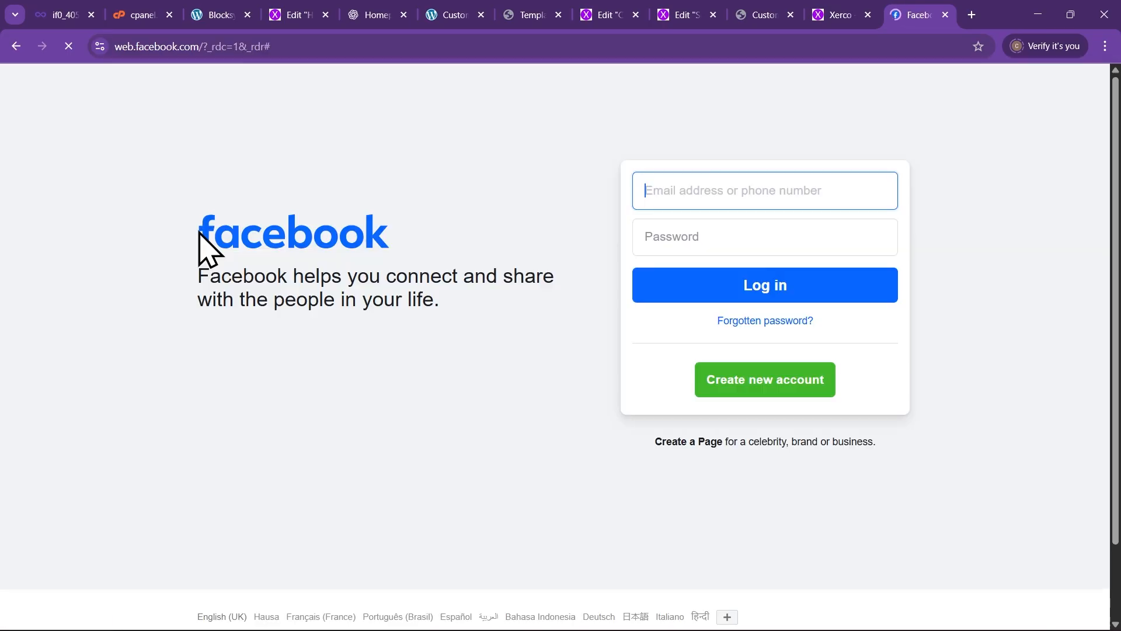
{"action": "left_click", "coordinate": [308, 46]}
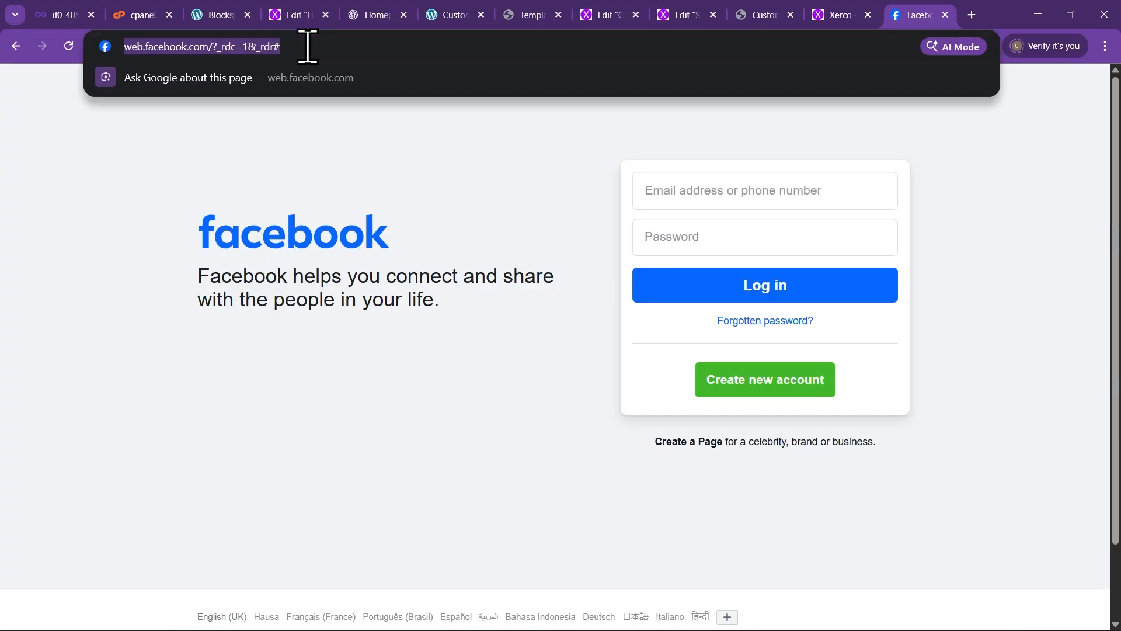
{"action": "left_click_drag", "start_coordinate": [270, 54], "coordinate": [107, 56]}
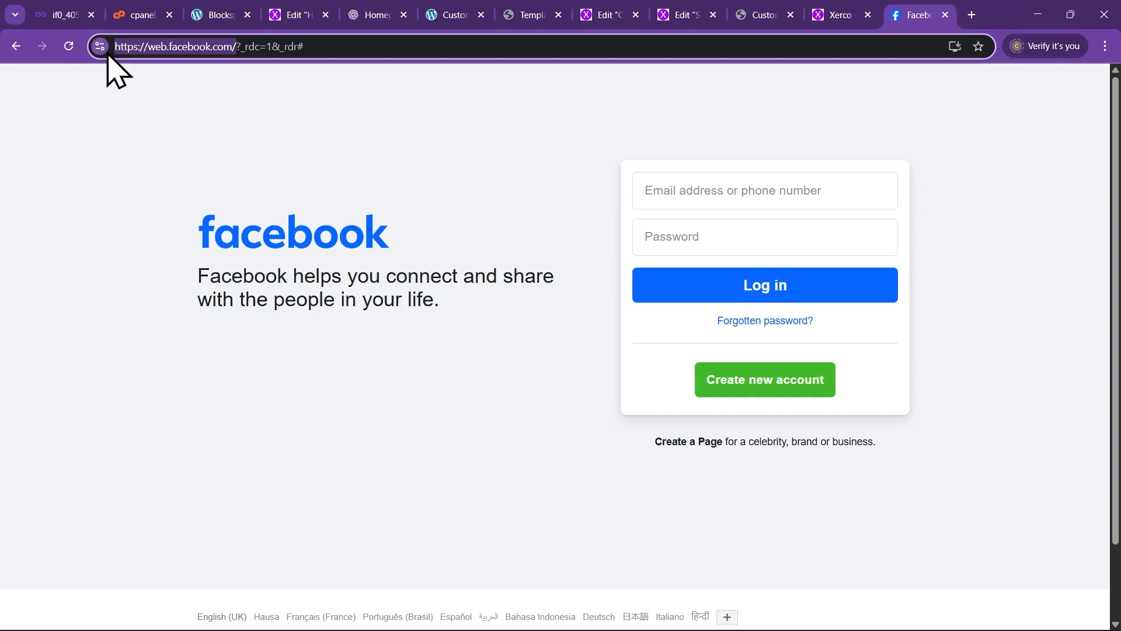
{"action": "left_click", "coordinate": [835, 17]}
{"action": "left_click", "coordinate": [292, 18]}
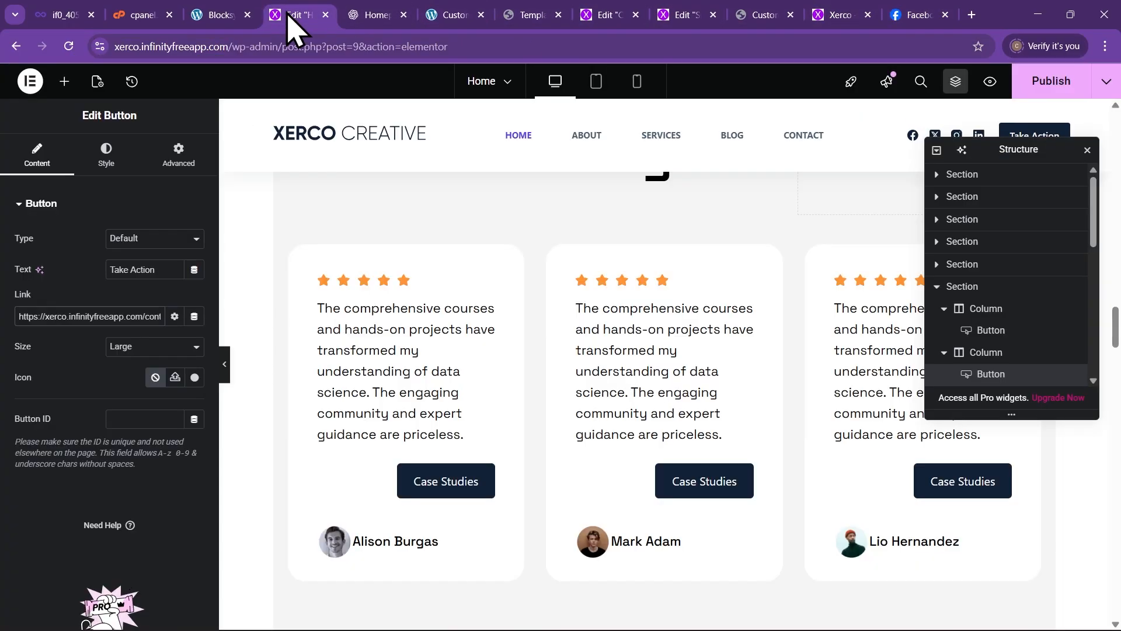
{"action": "left_click", "coordinate": [490, 481]}
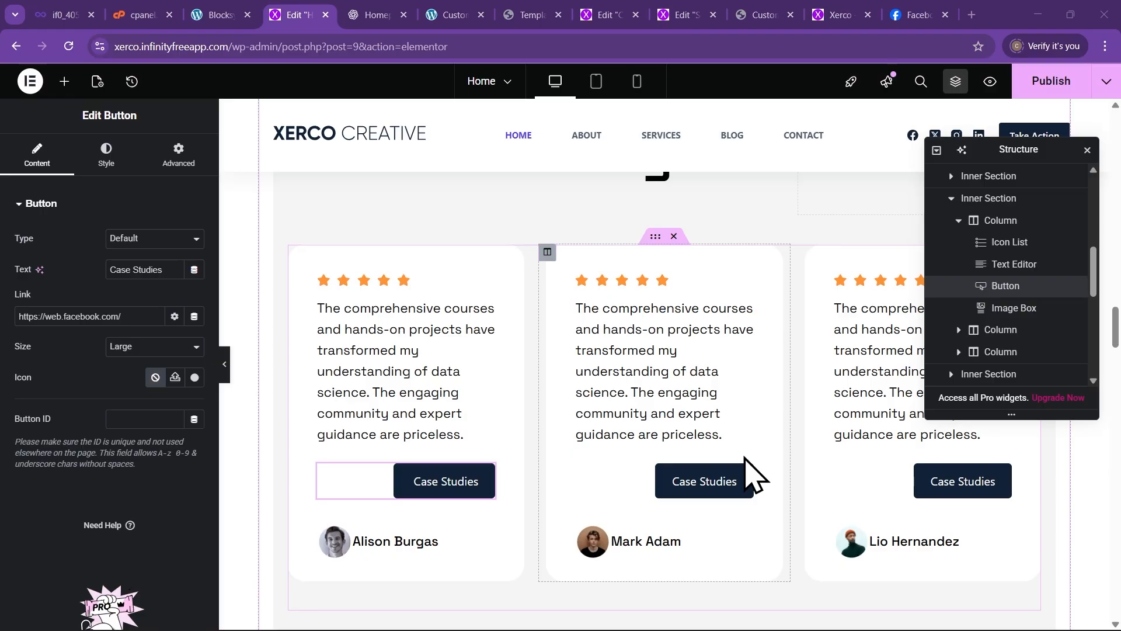
{"action": "scroll", "coordinate": [631, 502], "scroll_direction": "down", "scroll_amount": 15}
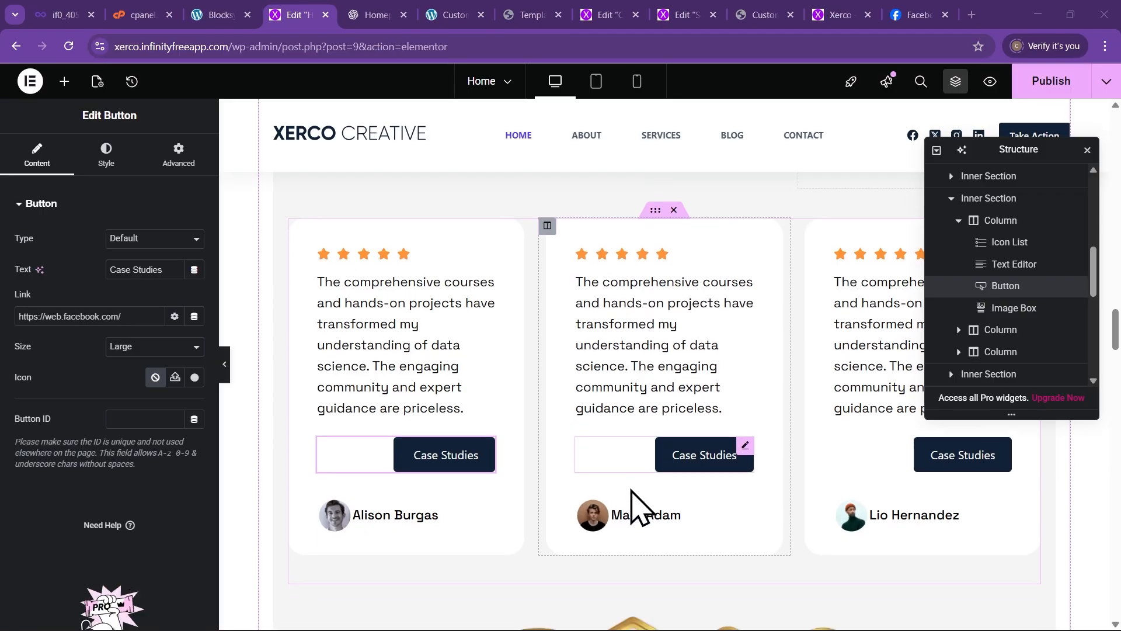
{"action": "scroll", "coordinate": [621, 504], "scroll_direction": "down", "scroll_amount": 15}
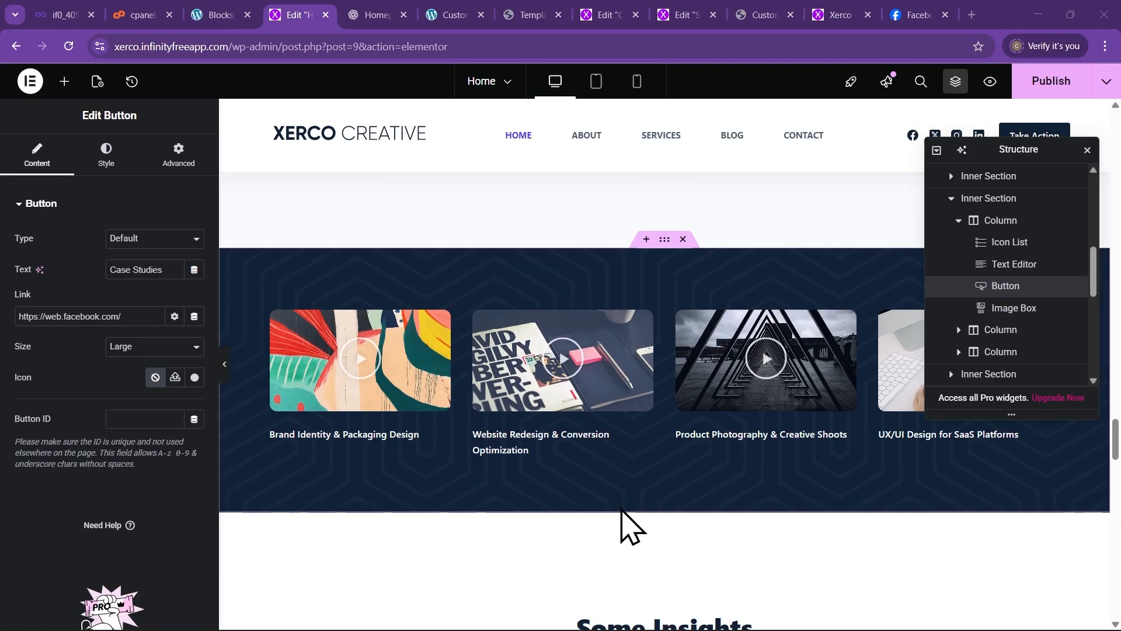
{"action": "scroll", "coordinate": [621, 510], "scroll_direction": "down", "scroll_amount": 12}
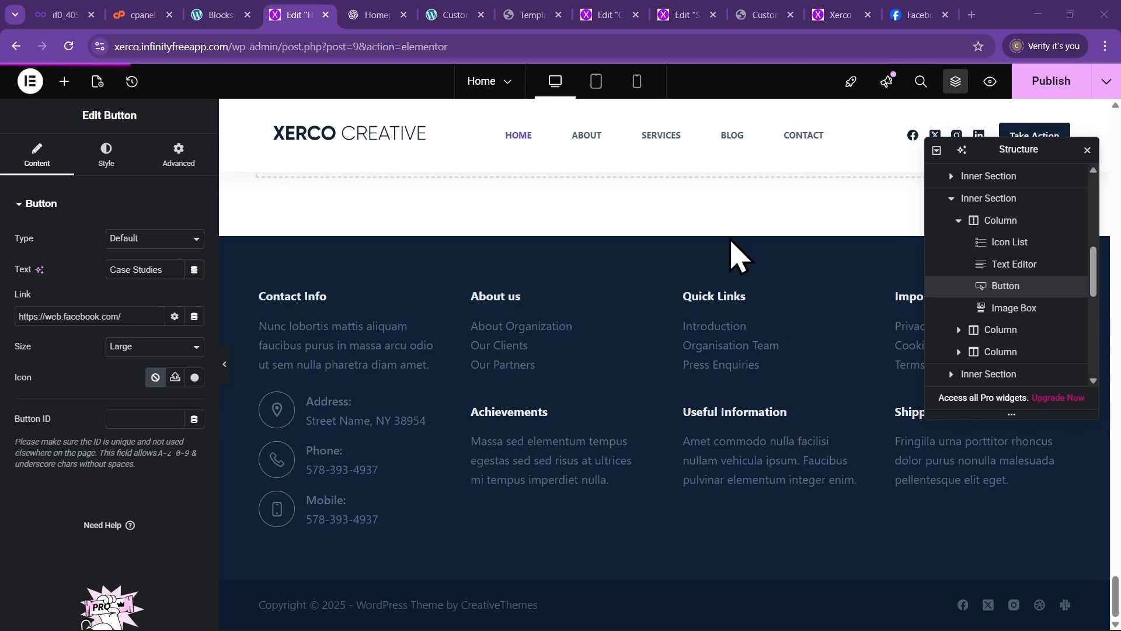
Replace the Facebook page's address with the Xerco site URL and load it
{"action": "left_click", "coordinate": [913, 16]}
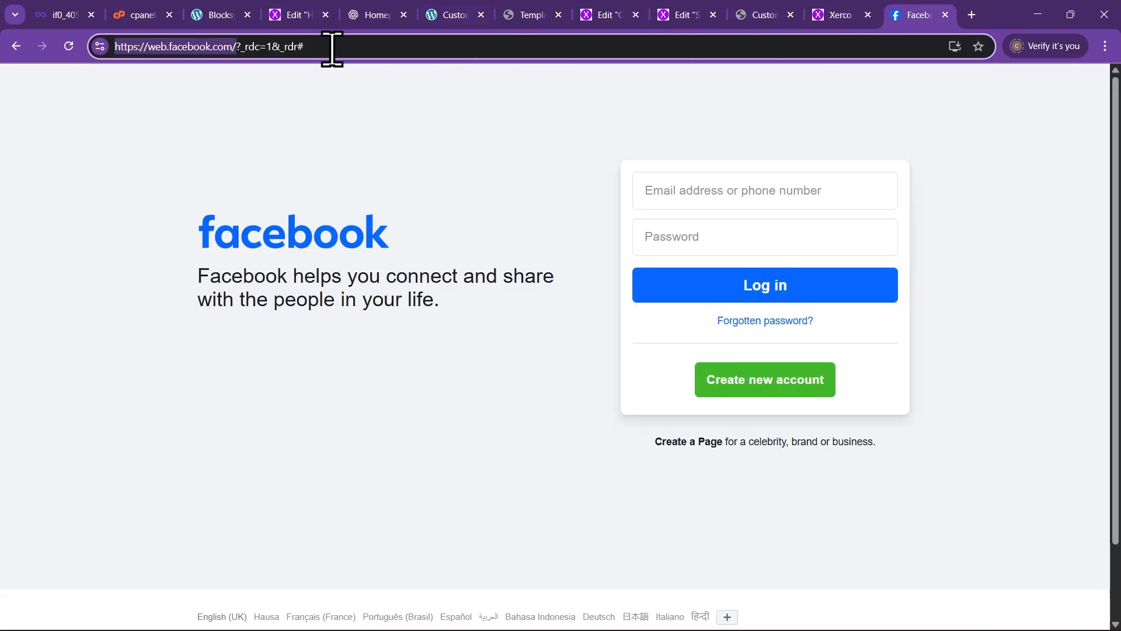
{"action": "left_click_drag", "start_coordinate": [332, 48], "coordinate": [350, 48]}
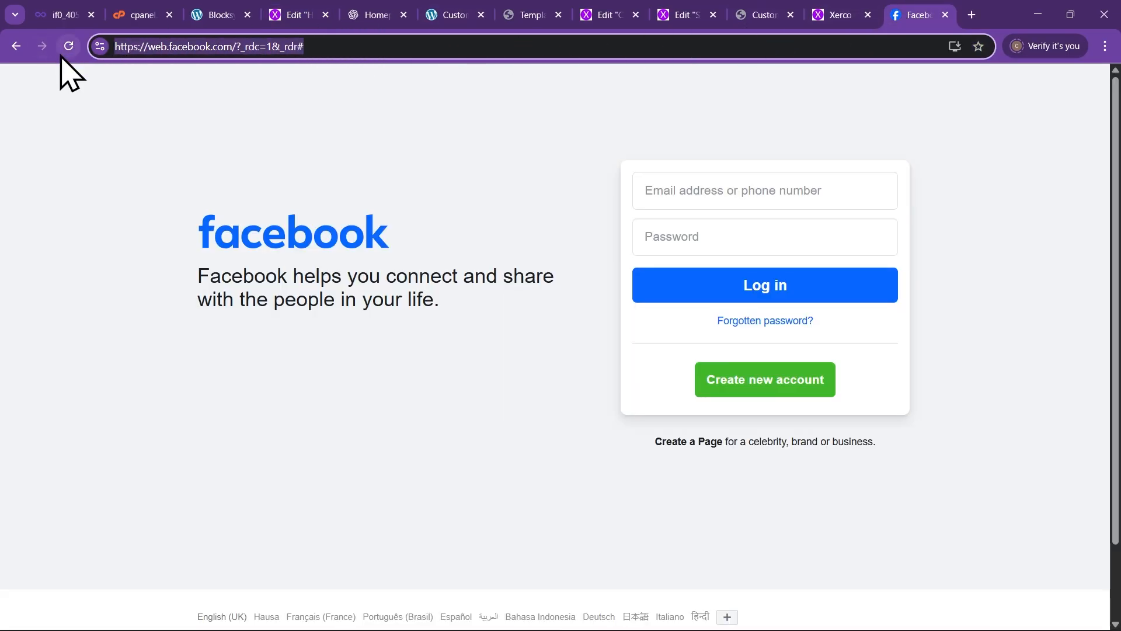
{"action": "type", "text": "xer"}
{"action": "key", "text": "Return"}
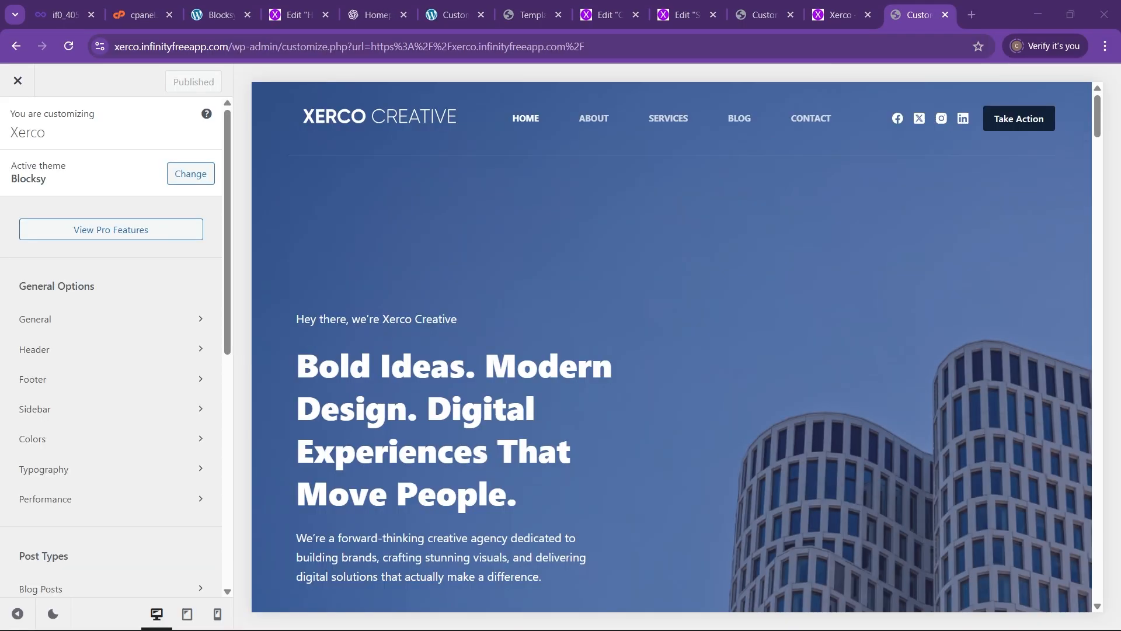
Open the footer builder from the preview's footer and select the row showing the 4-column widget layout
{"action": "scroll", "coordinate": [537, 418], "scroll_direction": "down", "scroll_amount": 4}
{"action": "scroll", "coordinate": [537, 417], "scroll_direction": "down", "scroll_amount": 10}
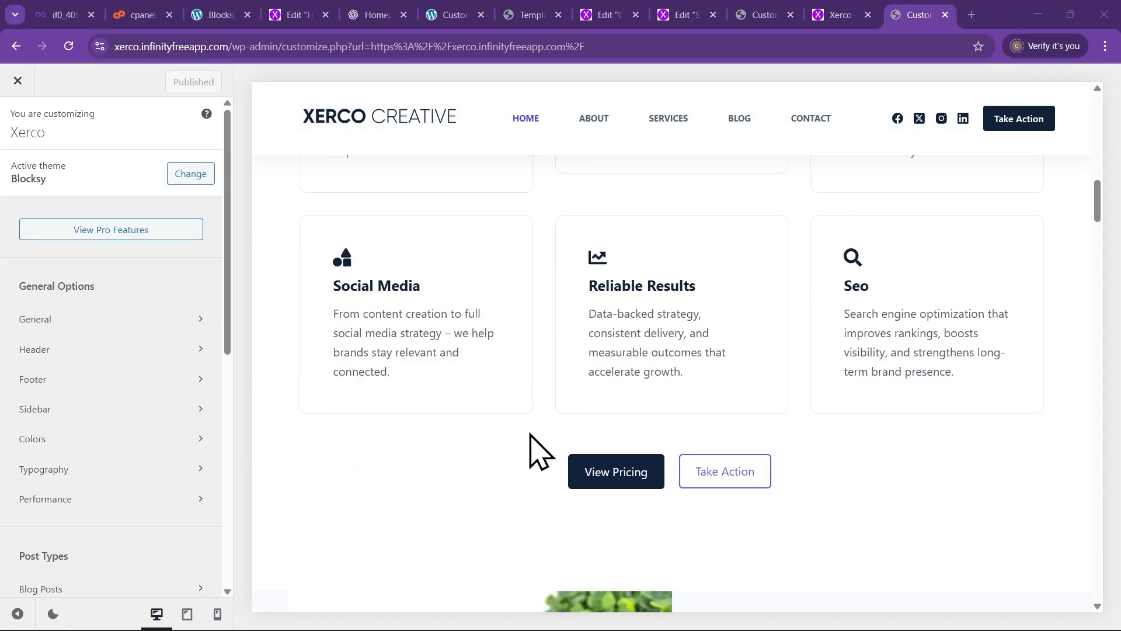
{"action": "scroll", "coordinate": [584, 426], "scroll_direction": "down", "scroll_amount": 5}
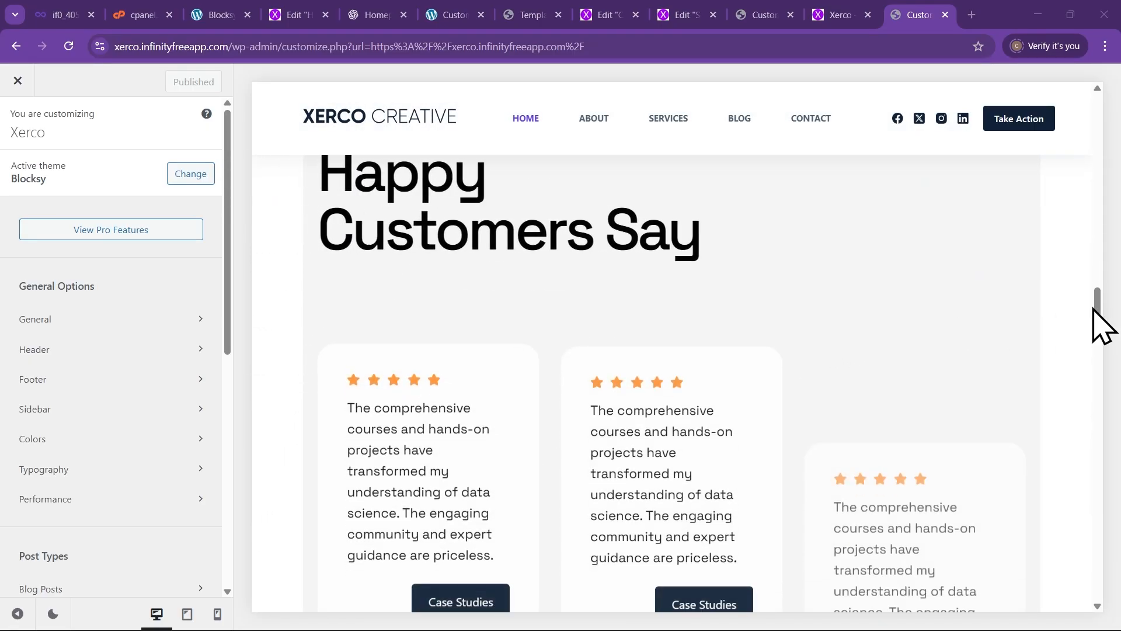
{"action": "left_click_drag", "start_coordinate": [1104, 325], "coordinate": [1114, 579]}
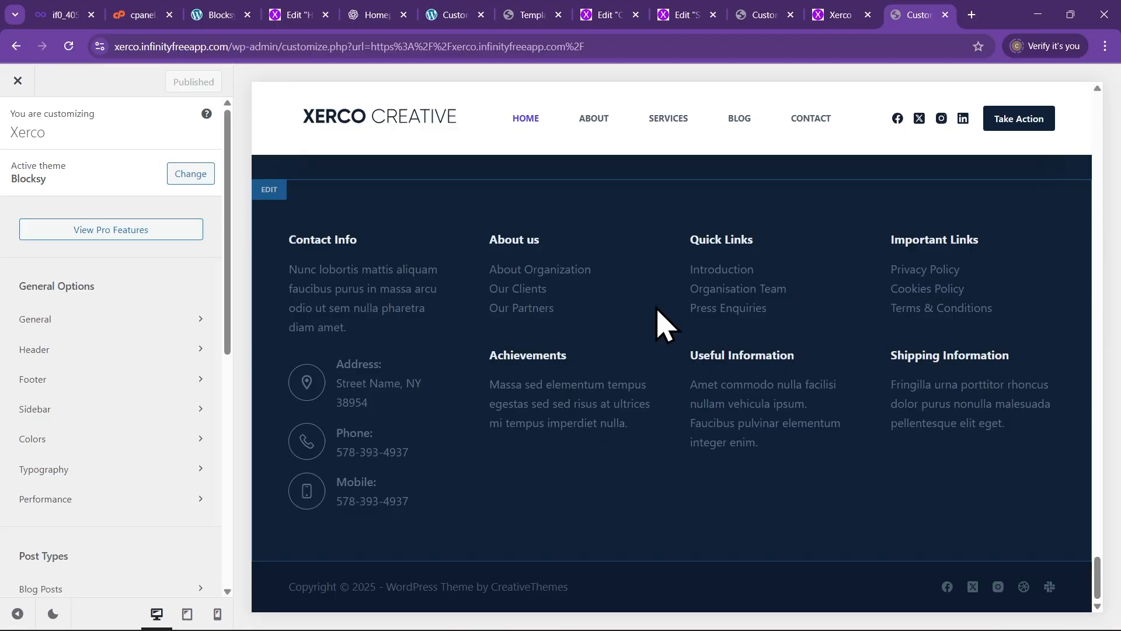
{"action": "scroll", "coordinate": [538, 280], "scroll_direction": "up", "scroll_amount": 1}
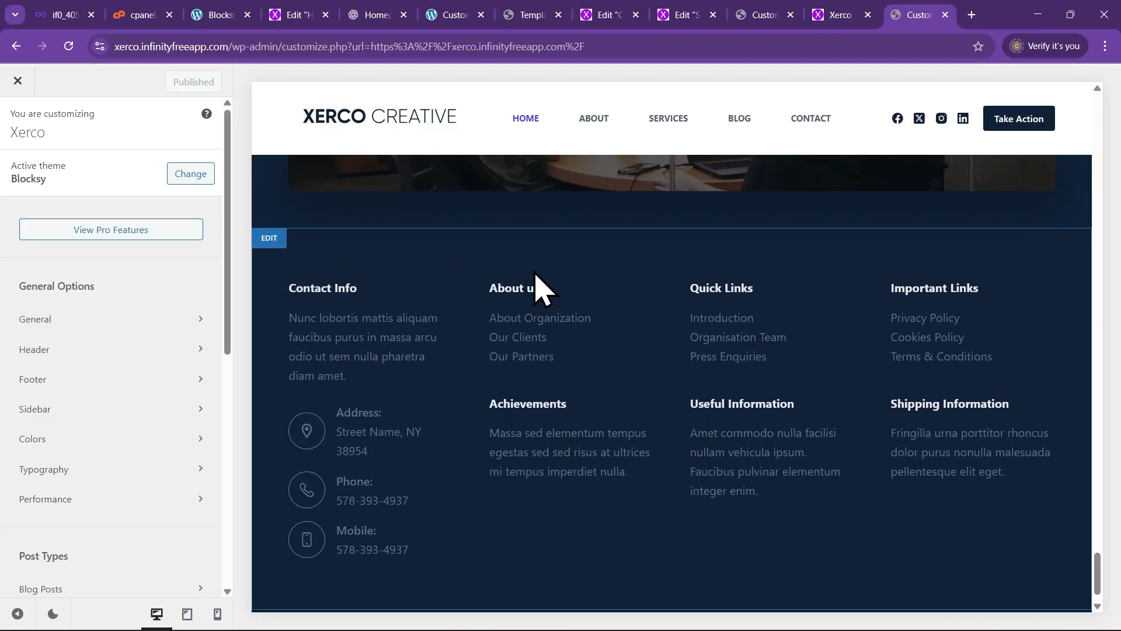
{"action": "left_click", "coordinate": [270, 240]}
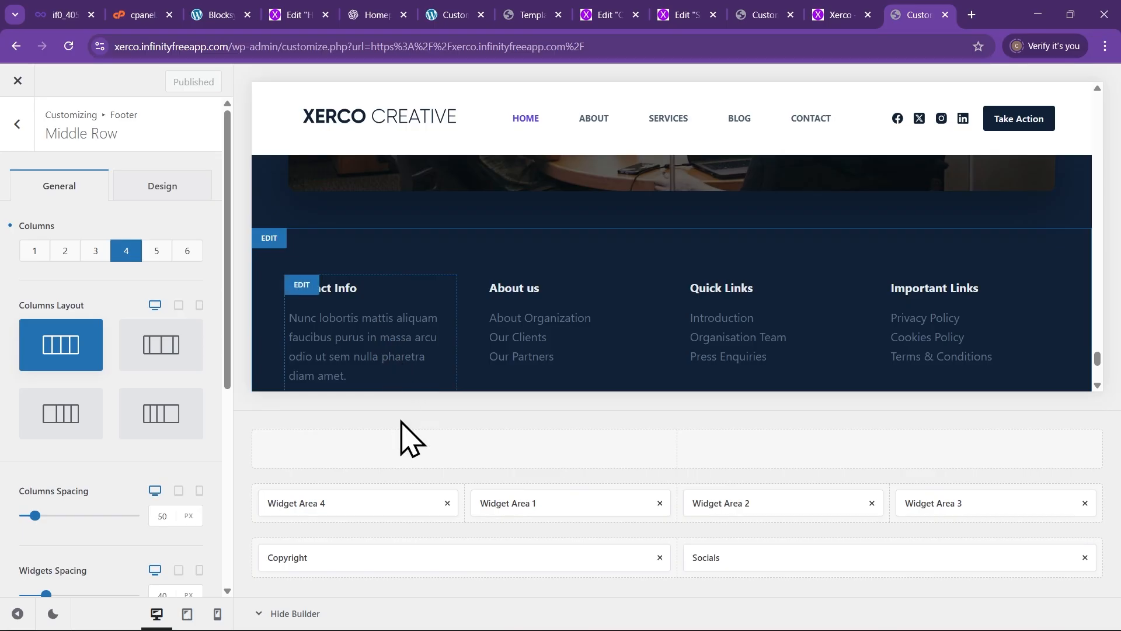
{"action": "scroll", "coordinate": [351, 313], "scroll_direction": "down", "scroll_amount": 3}
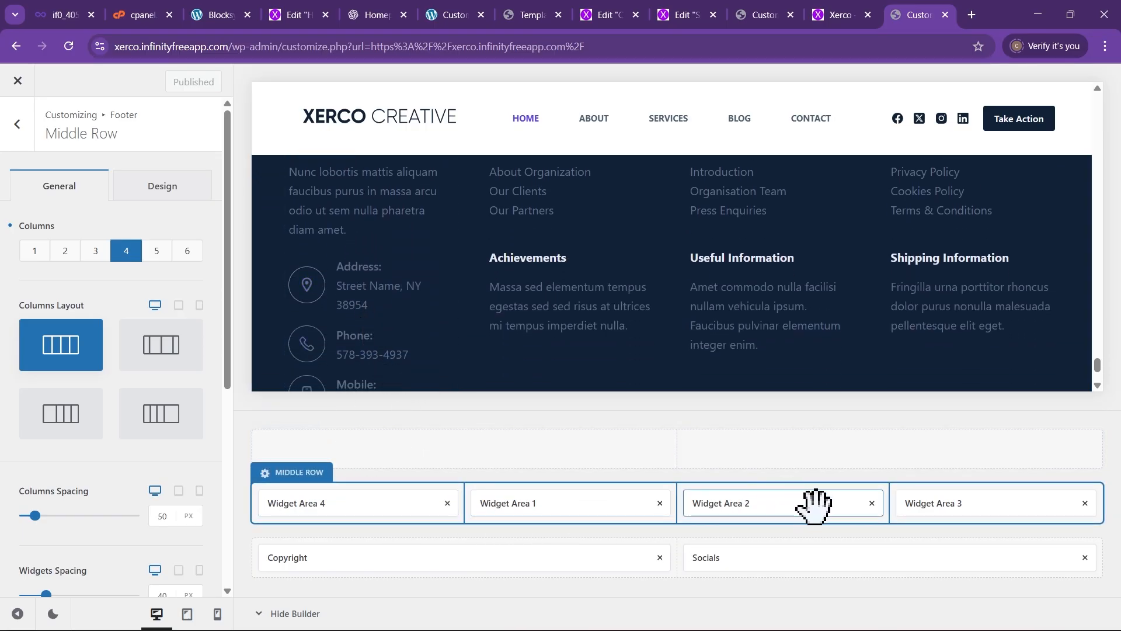
{"action": "scroll", "coordinate": [446, 376], "scroll_direction": "down", "scroll_amount": 2}
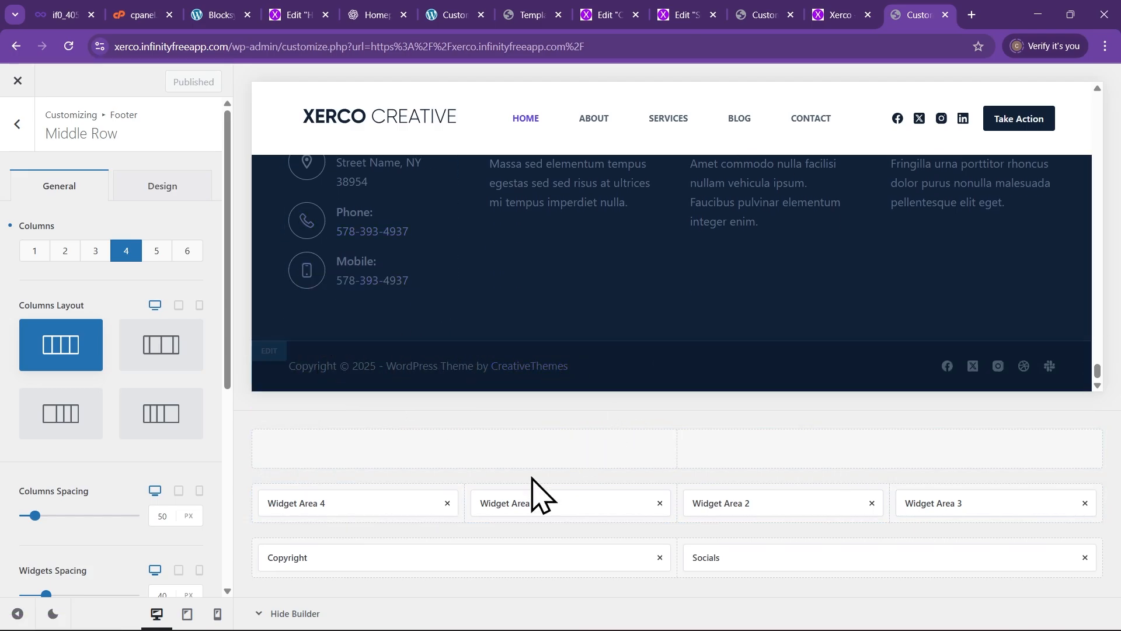
{"action": "left_click", "coordinate": [343, 562]}
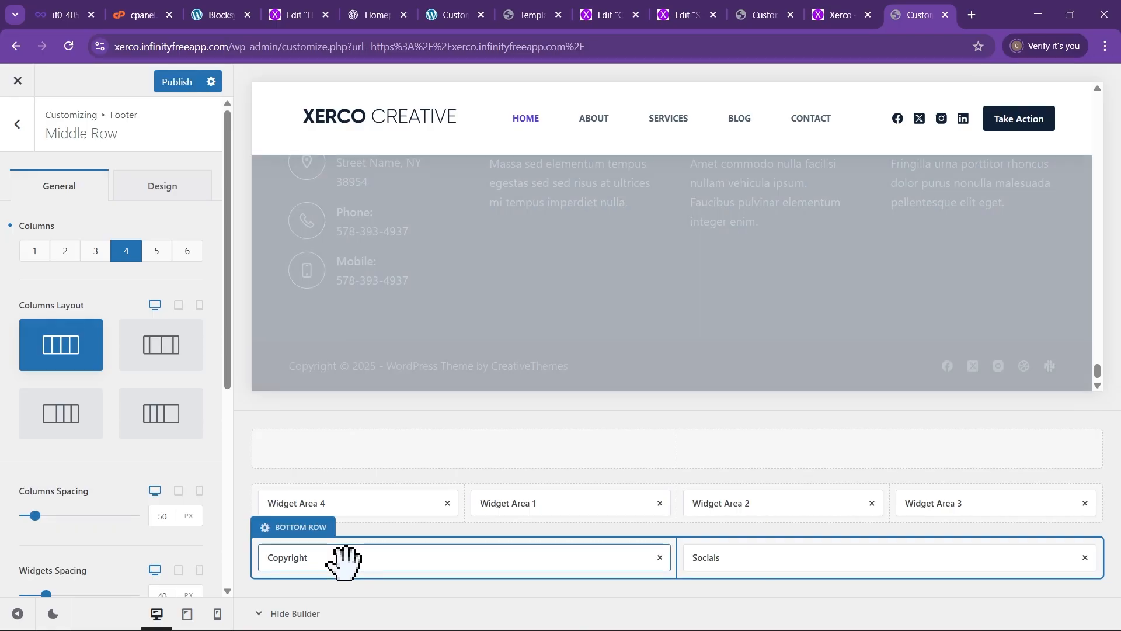
Replace the copyright's 'WordPress Theme by {theme_author}' credit with 'Xerco Creatives'
{"action": "left_click", "coordinate": [344, 560]}
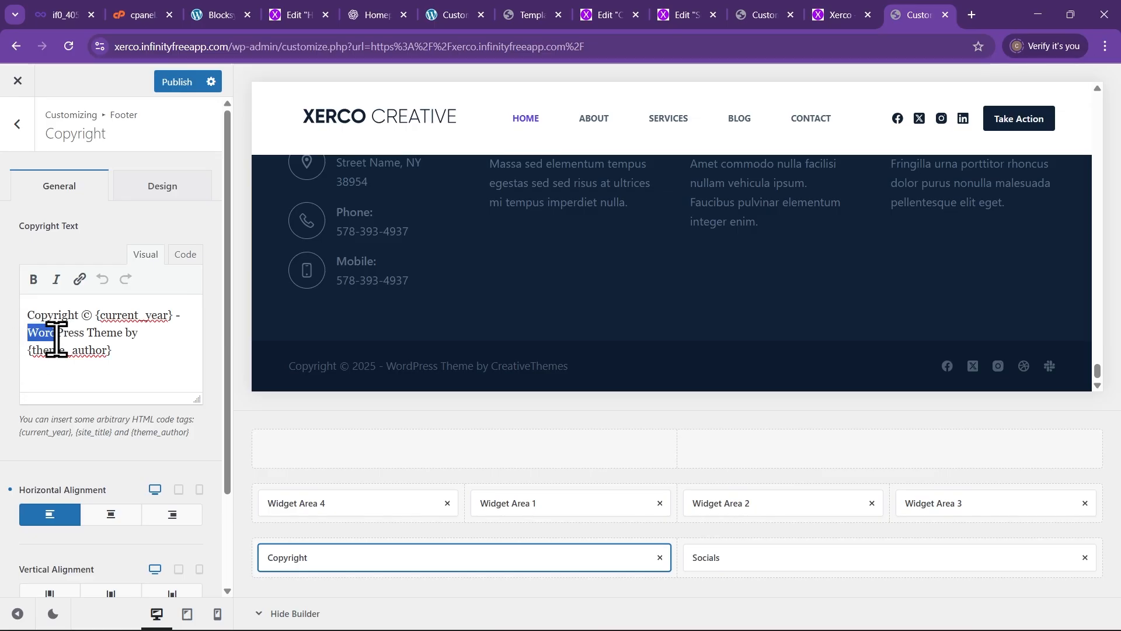
{"action": "left_click_drag", "start_coordinate": [56, 338], "coordinate": [127, 353]}
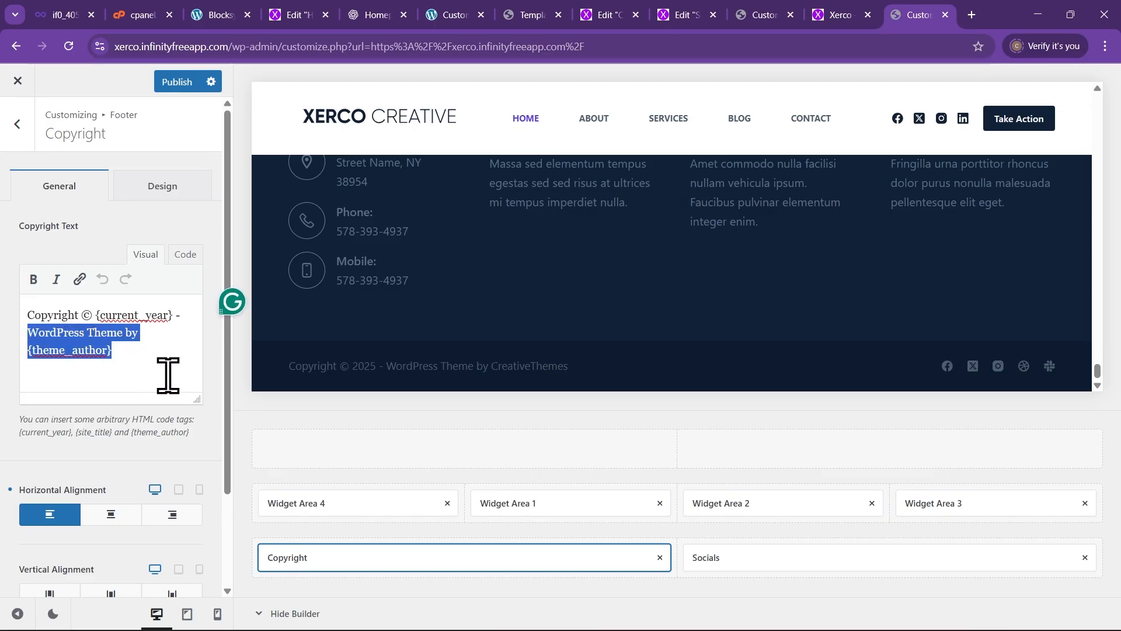
{"action": "key", "text": "BackSpace"}
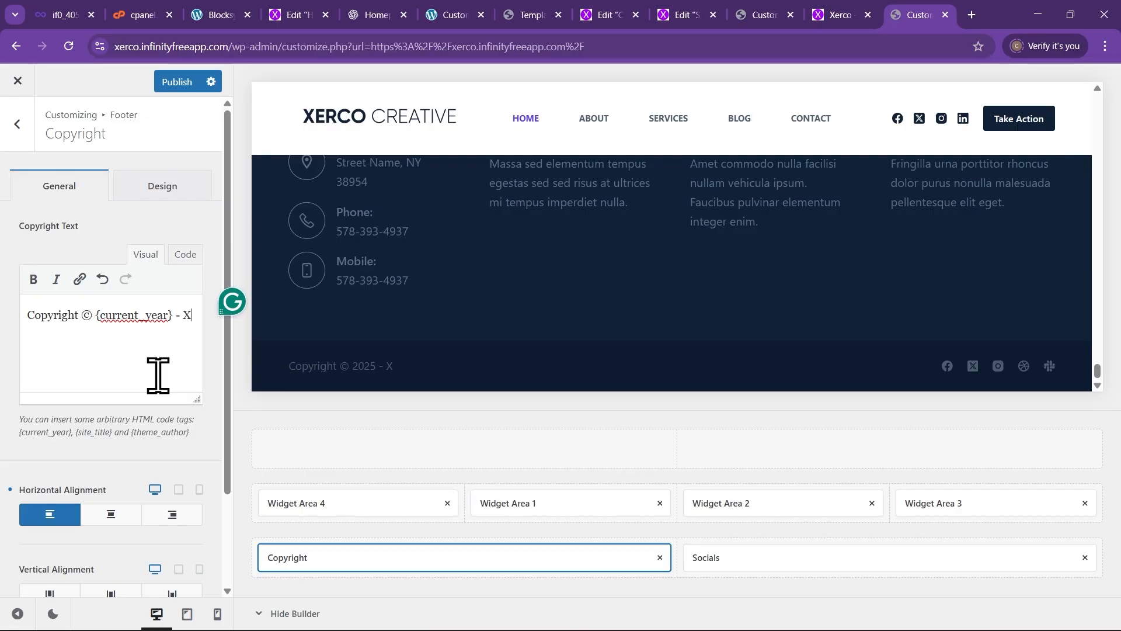
{"action": "type", "text": "Xerco Creatives"}
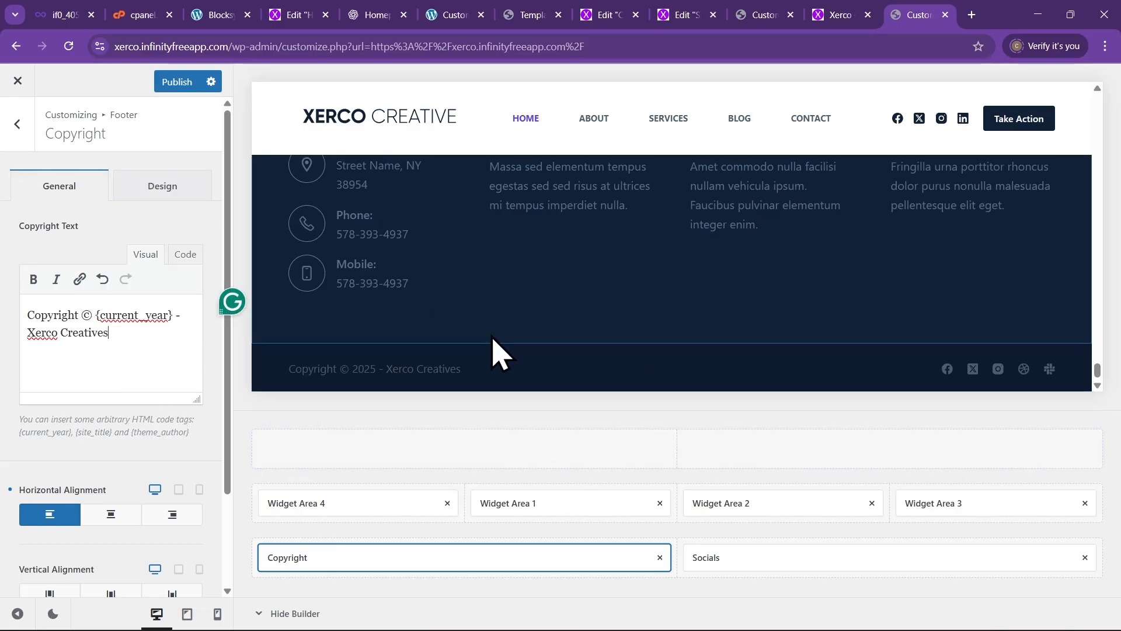
{"action": "scroll", "coordinate": [514, 363], "scroll_direction": "up", "scroll_amount": 2}
{"action": "scroll", "coordinate": [496, 333], "scroll_direction": "down", "scroll_amount": 2}
{"action": "scroll", "coordinate": [418, 313], "scroll_direction": "up", "scroll_amount": 2}
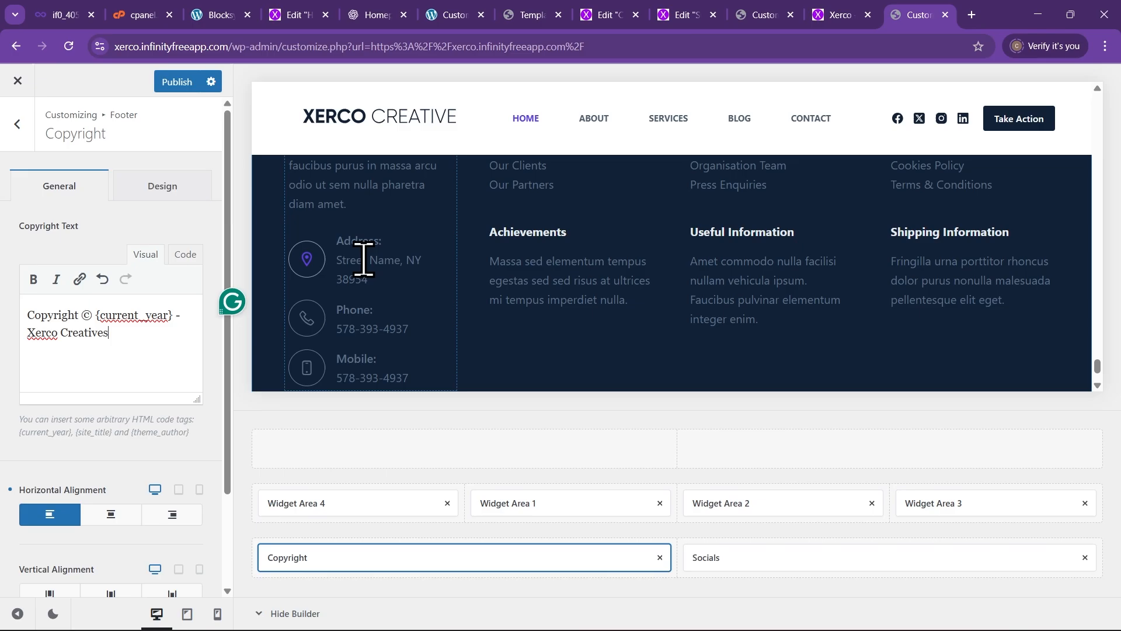
{"action": "scroll", "coordinate": [363, 260], "scroll_direction": "up", "scroll_amount": 2}
{"action": "scroll", "coordinate": [543, 286], "scroll_direction": "down", "scroll_amount": 5}
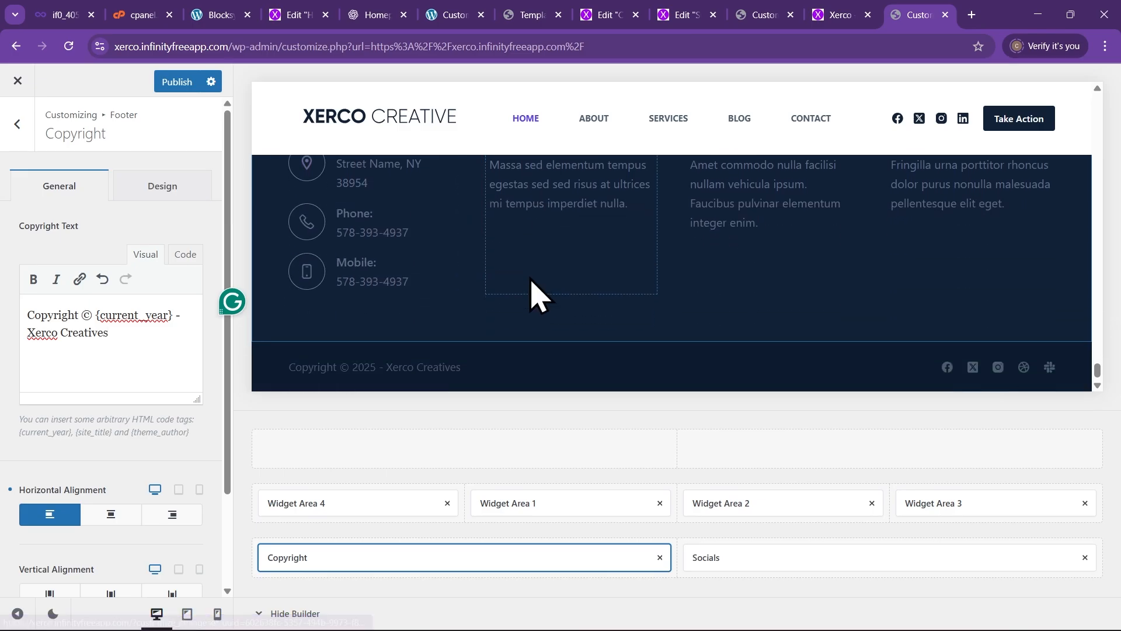
{"action": "scroll", "coordinate": [467, 270], "scroll_direction": "up", "scroll_amount": 3}
{"action": "scroll", "coordinate": [495, 266], "scroll_direction": "up", "scroll_amount": 3}
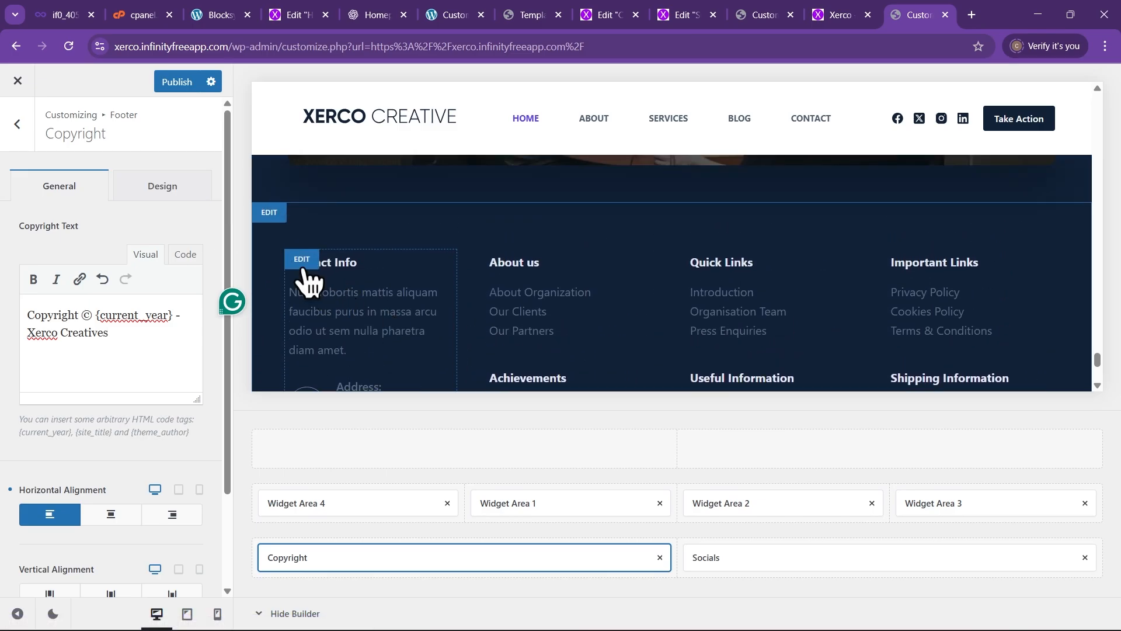
Inspect the Contact Info footer column's paragraph and address and phone list blocks
{"action": "left_click", "coordinate": [295, 263]}
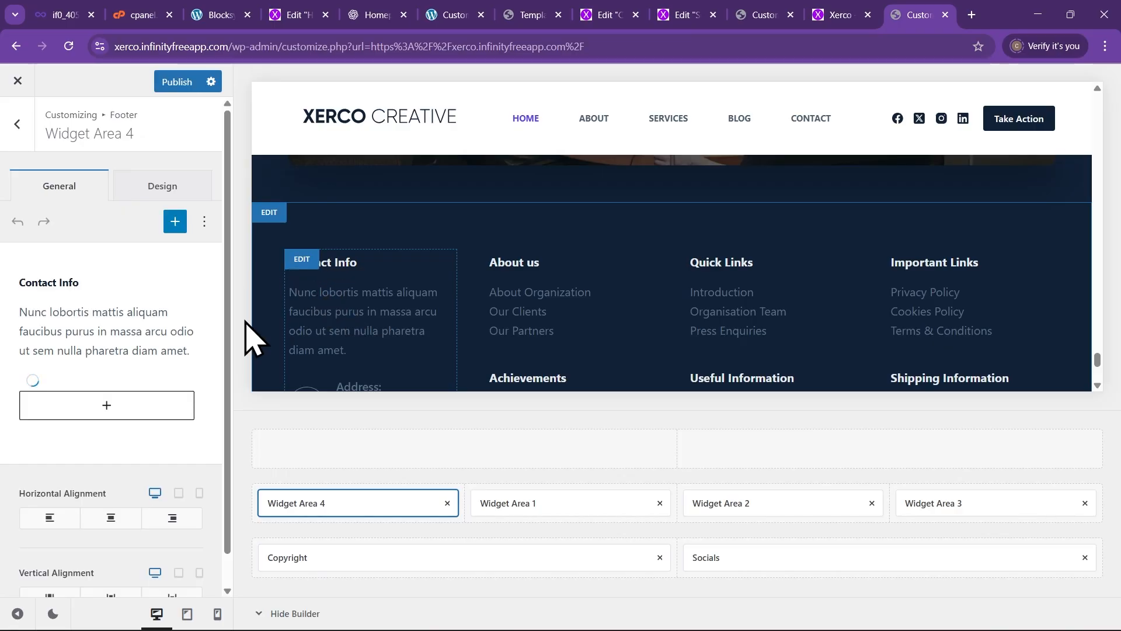
{"action": "left_click", "coordinate": [125, 327]}
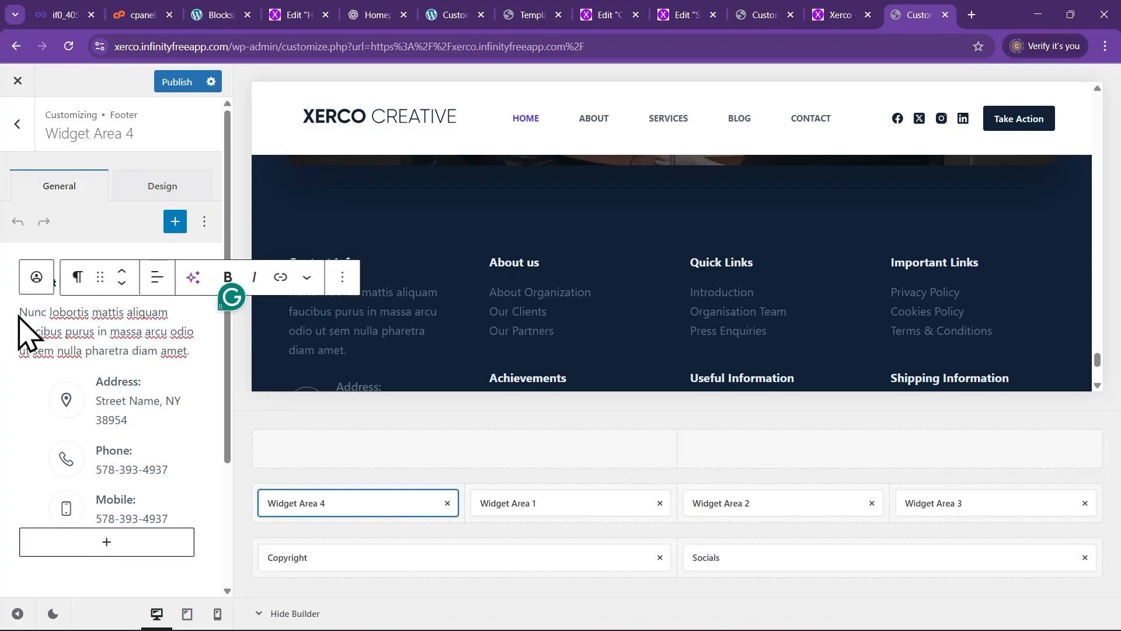
{"action": "left_click_drag", "start_coordinate": [19, 316], "coordinate": [121, 334]}
{"action": "scroll", "coordinate": [319, 300], "scroll_direction": "down", "scroll_amount": 1}
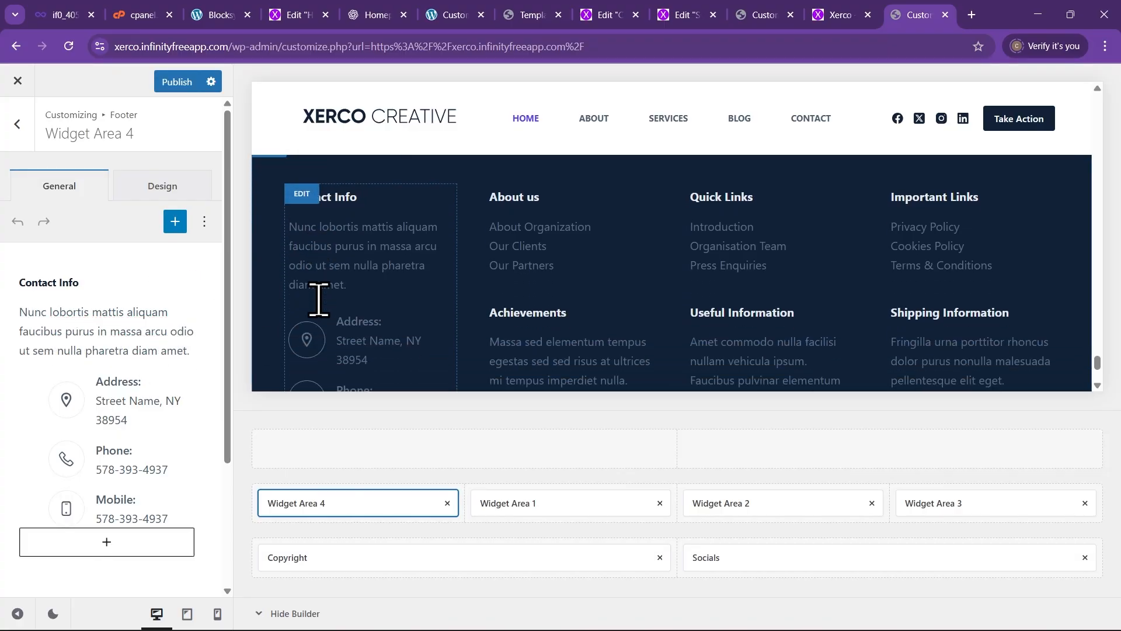
{"action": "scroll", "coordinate": [319, 299], "scroll_direction": "down", "scroll_amount": 2}
{"action": "scroll", "coordinate": [105, 327], "scroll_direction": "down", "scroll_amount": 1}
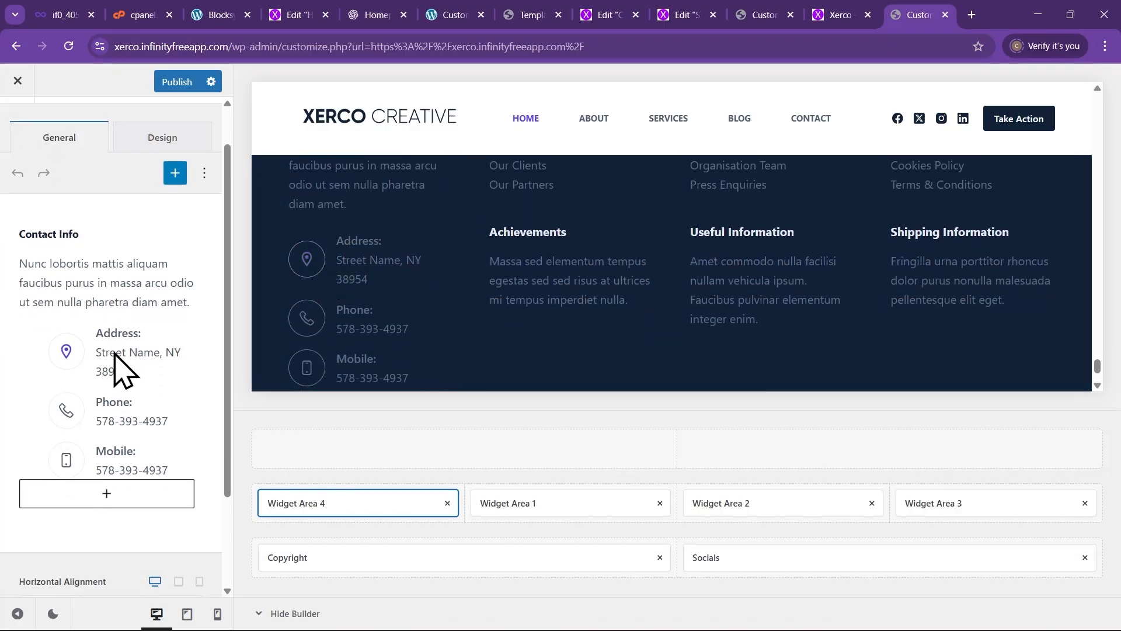
{"action": "left_click", "coordinate": [115, 374]}
{"action": "left_click", "coordinate": [119, 362]}
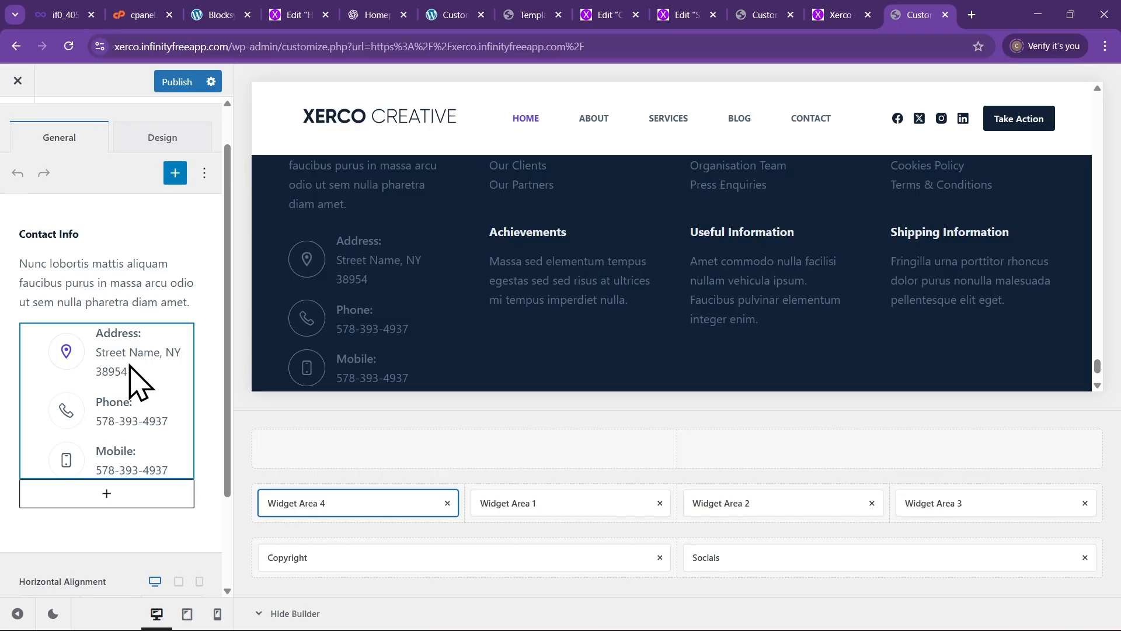
{"action": "scroll", "coordinate": [134, 379], "scroll_direction": "down", "scroll_amount": 2}
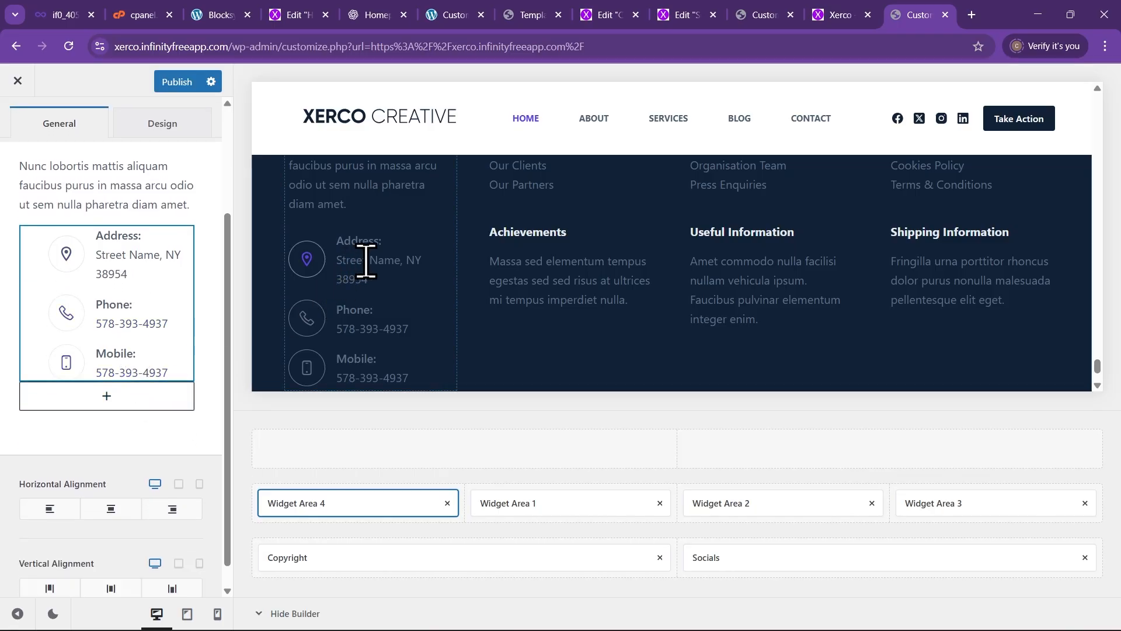
{"action": "left_click", "coordinate": [124, 263]}
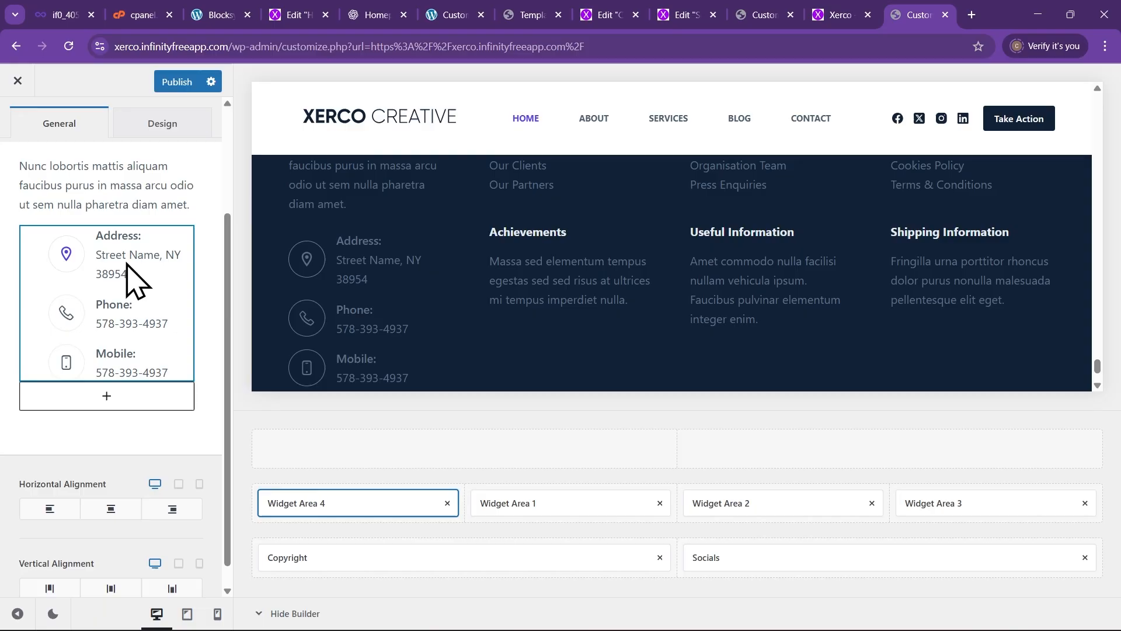
Remove Widget Area 4 from the footer's middle row
{"action": "scroll", "coordinate": [82, 380], "scroll_direction": "up", "scroll_amount": 3}
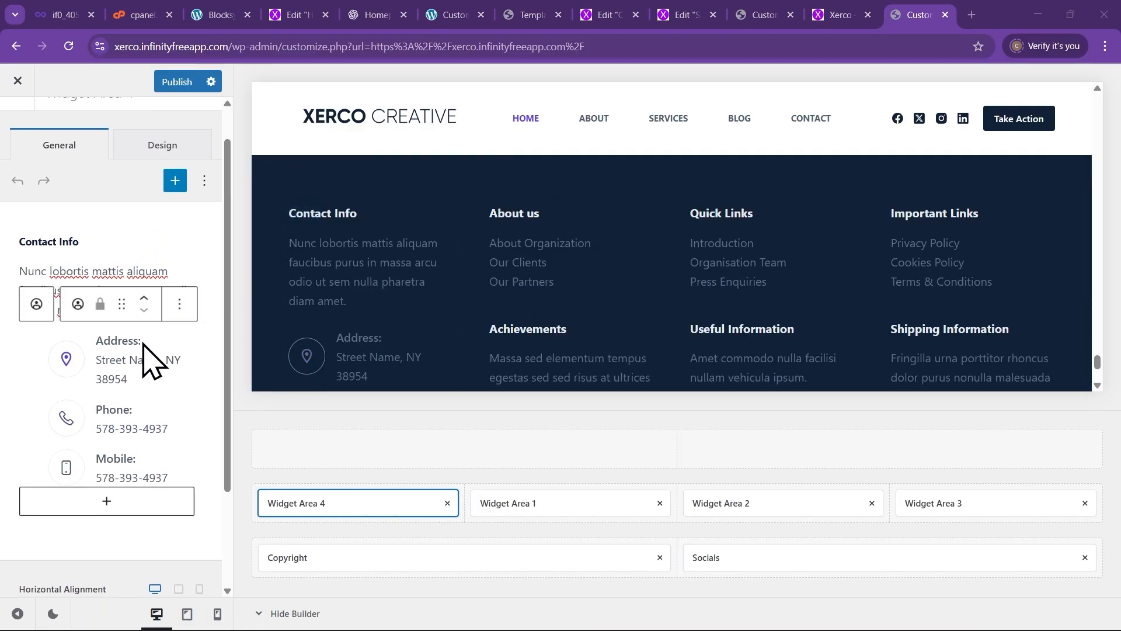
{"action": "left_click", "coordinate": [119, 285]}
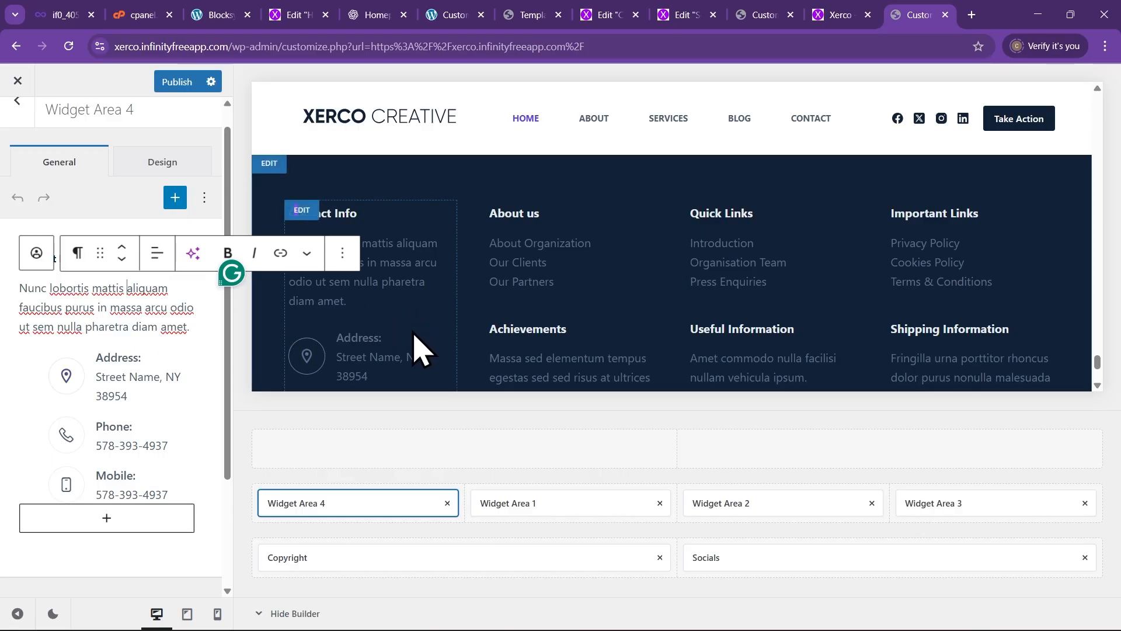
{"action": "scroll", "coordinate": [409, 368], "scroll_direction": "down", "scroll_amount": 2}
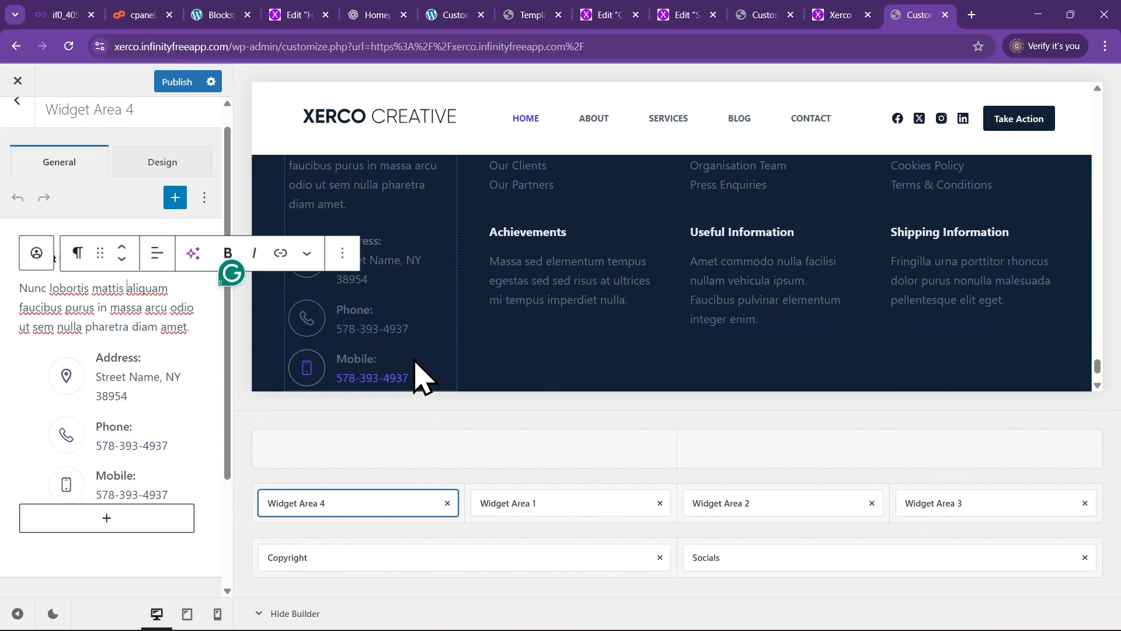
{"action": "scroll", "coordinate": [424, 262], "scroll_direction": "up", "scroll_amount": 4}
{"action": "scroll", "coordinate": [432, 283], "scroll_direction": "down", "scroll_amount": 2}
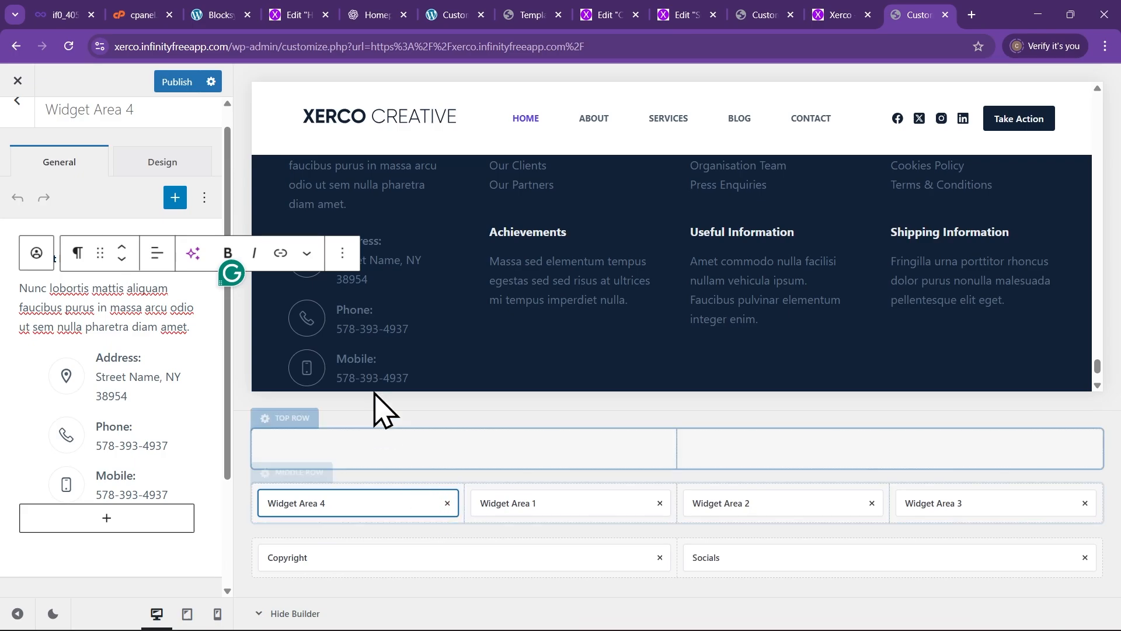
{"action": "scroll", "coordinate": [365, 246], "scroll_direction": "up", "scroll_amount": 2}
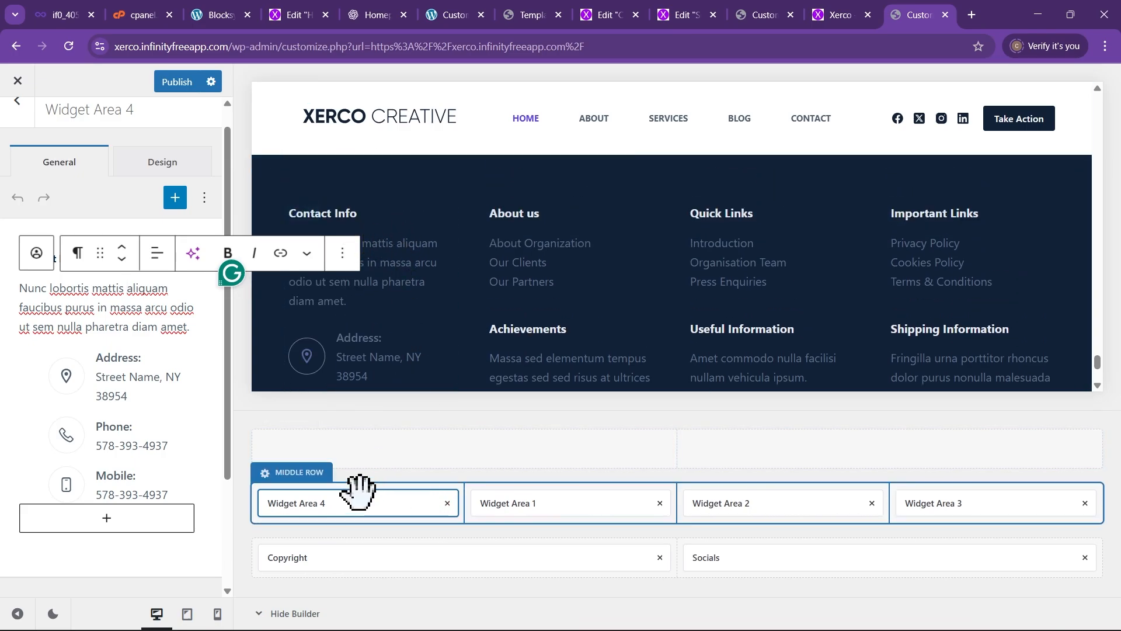
{"action": "left_click", "coordinate": [447, 503]}
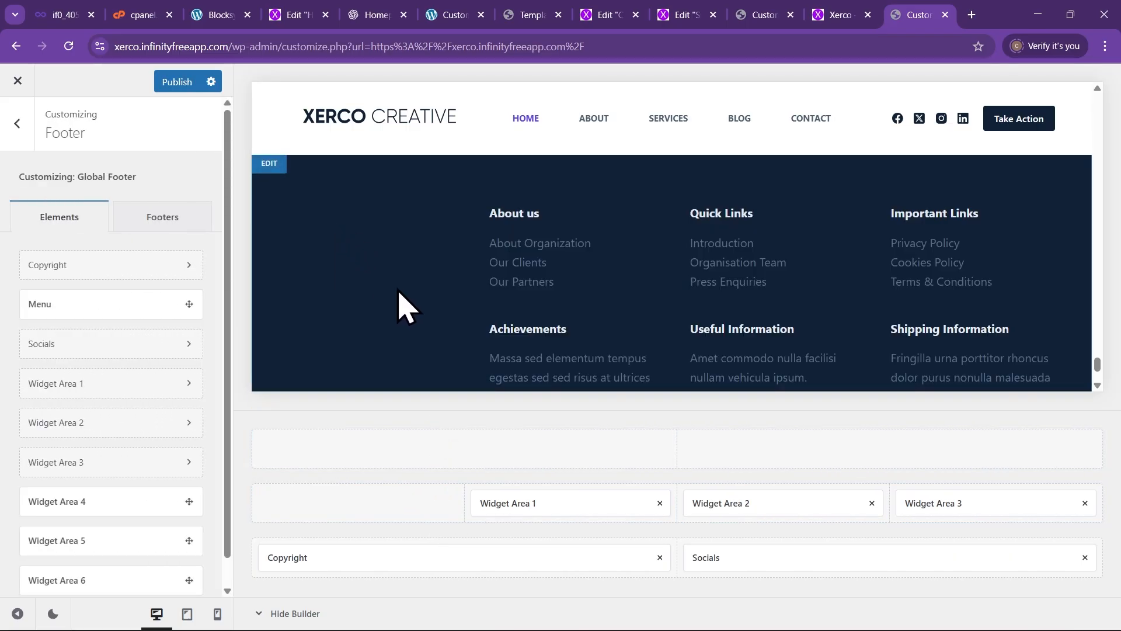
Open Widget Area 1's About us text widget and select its About Organization list item
{"action": "scroll", "coordinate": [417, 281], "scroll_direction": "down", "scroll_amount": 1}
{"action": "scroll", "coordinate": [417, 281], "scroll_direction": "down", "scroll_amount": 1}
{"action": "scroll", "coordinate": [392, 275], "scroll_direction": "up", "scroll_amount": 3}
{"action": "scroll", "coordinate": [395, 274], "scroll_direction": "down", "scroll_amount": 2}
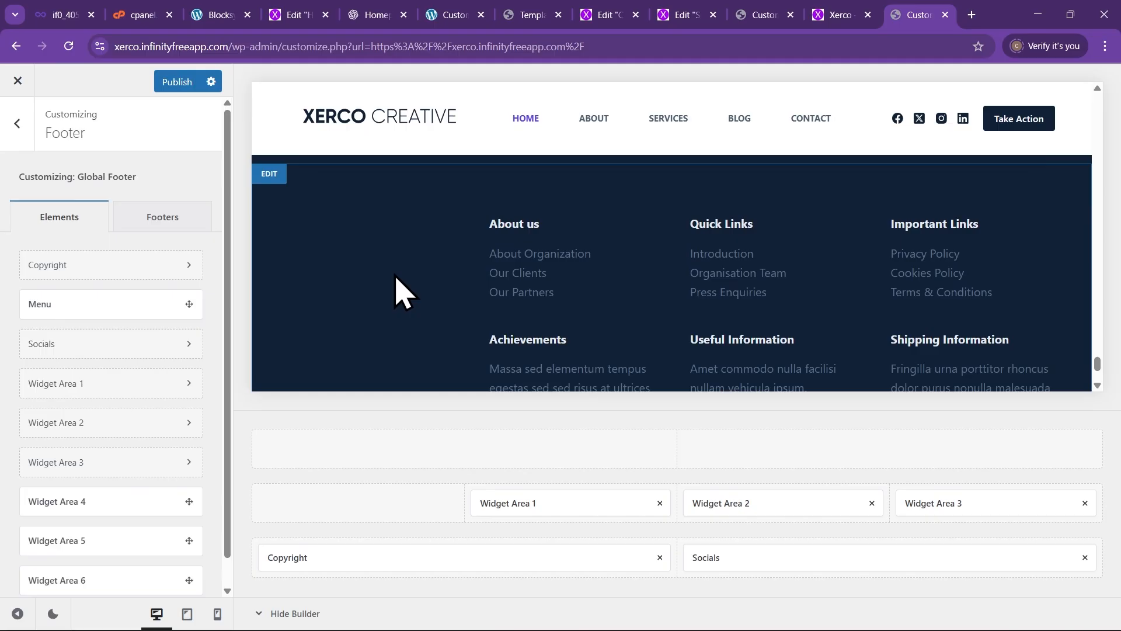
{"action": "scroll", "coordinate": [418, 332], "scroll_direction": "down", "scroll_amount": 1}
{"action": "scroll", "coordinate": [362, 310], "scroll_direction": "up", "scroll_amount": 3}
{"action": "scroll", "coordinate": [401, 330], "scroll_direction": "down", "scroll_amount": 3}
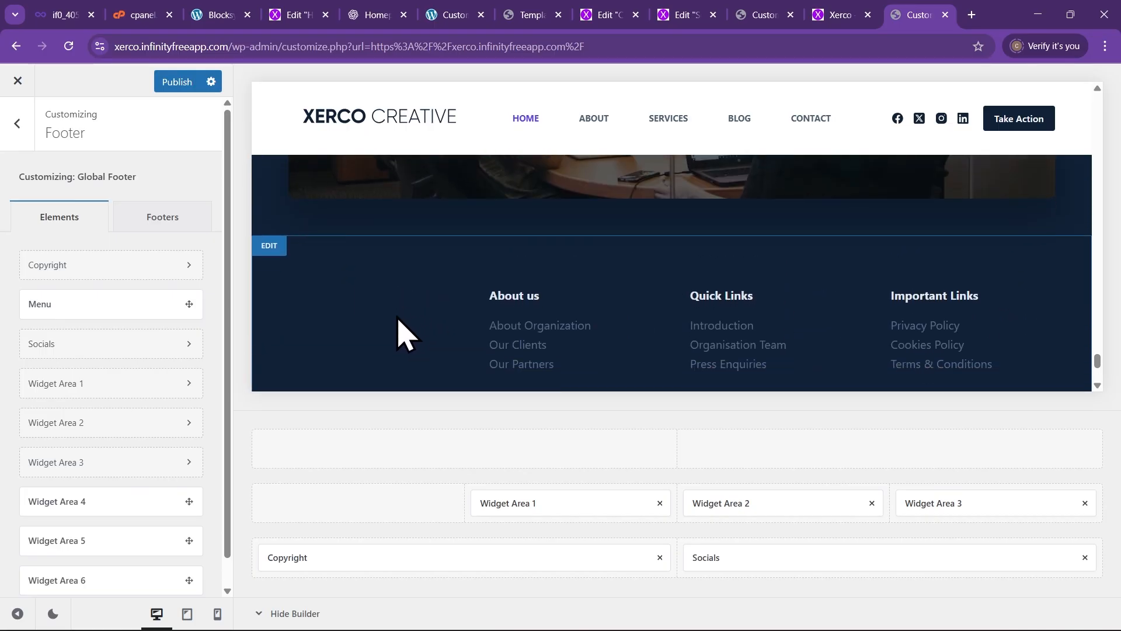
{"action": "scroll", "coordinate": [421, 326], "scroll_direction": "up", "scroll_amount": 2}
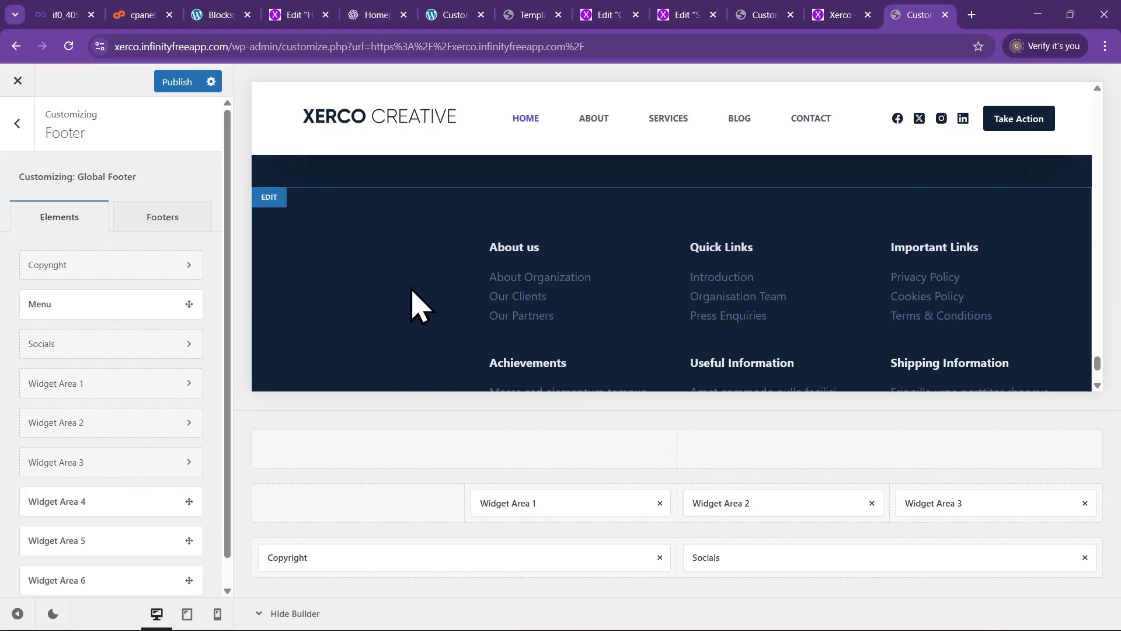
{"action": "scroll", "coordinate": [414, 292], "scroll_direction": "down", "scroll_amount": 3}
{"action": "scroll", "coordinate": [409, 303], "scroll_direction": "up", "scroll_amount": 2}
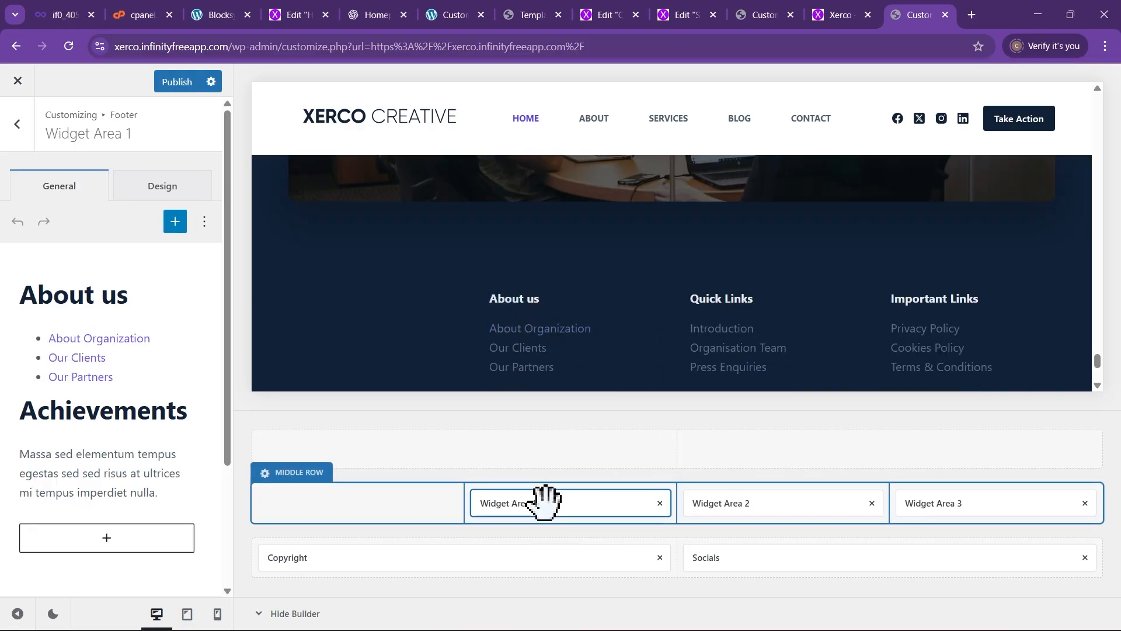
{"action": "left_click", "coordinate": [114, 318]}
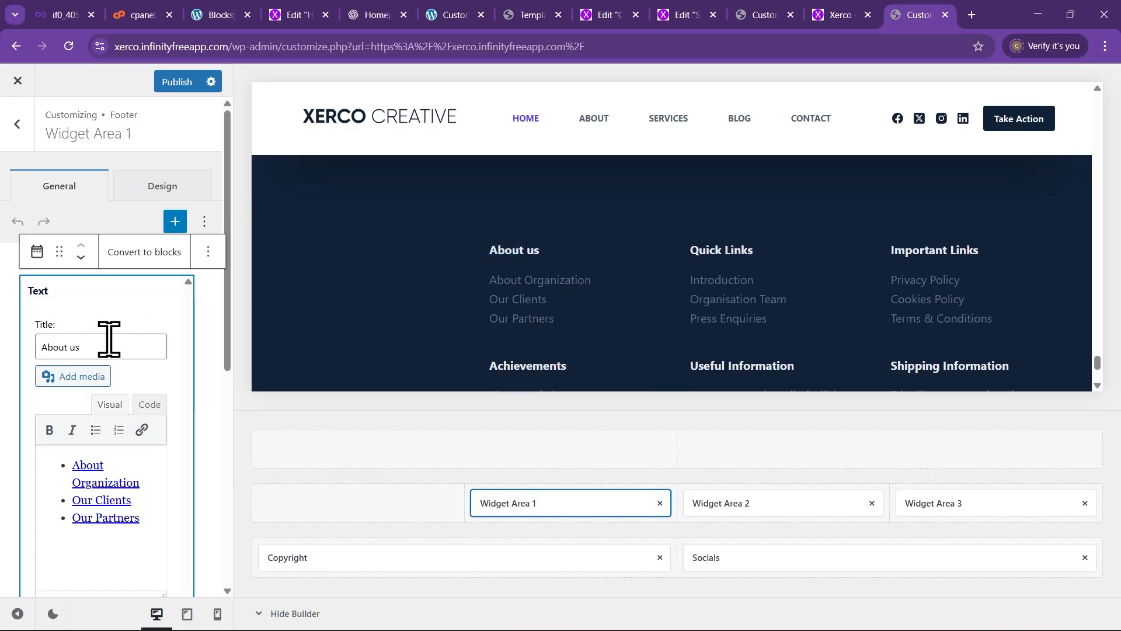
{"action": "scroll", "coordinate": [96, 327], "scroll_direction": "down", "scroll_amount": 1}
{"action": "left_click_drag", "start_coordinate": [113, 300], "coordinate": [50, 294]}
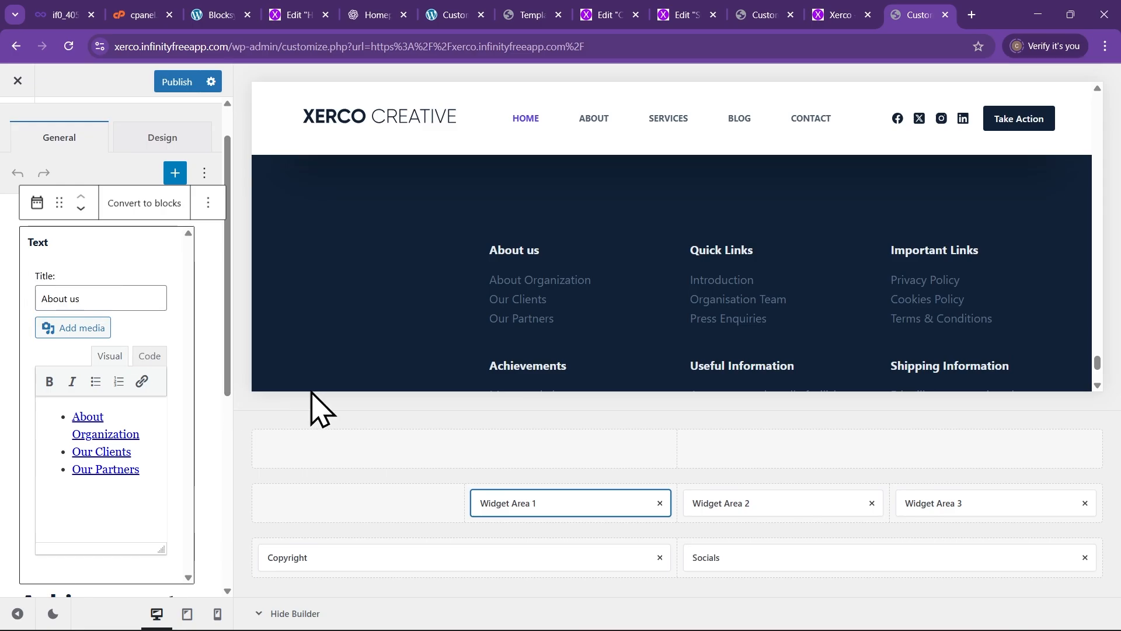
{"action": "triple_click", "coordinate": [116, 429]}
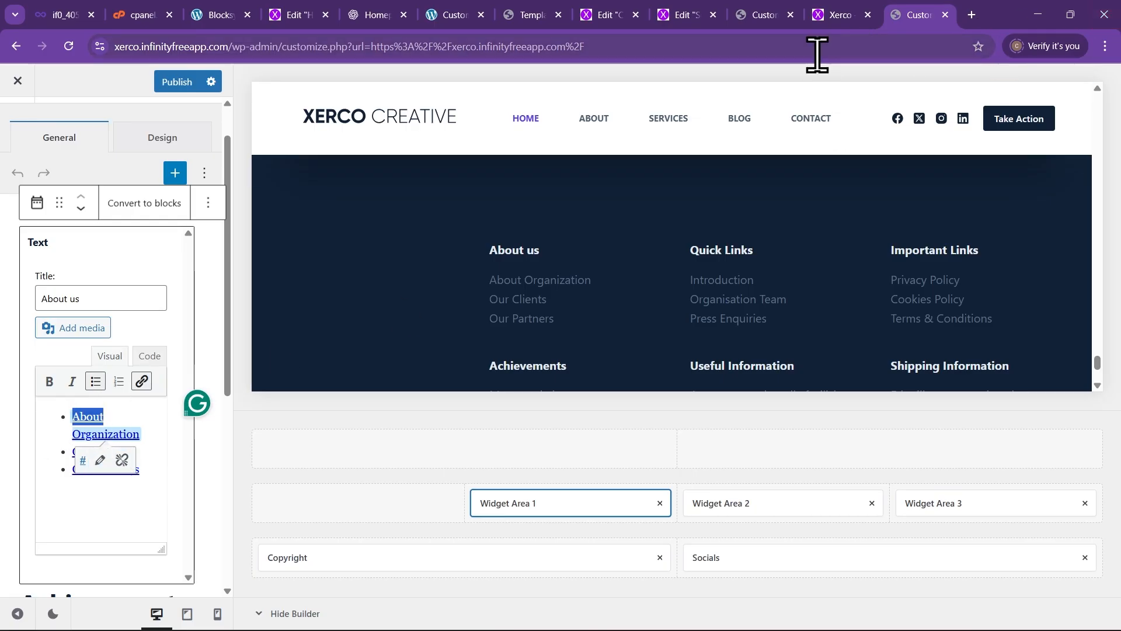
Open the live Xerco About page and copy its address, xerco.infinityfreeapp.com/about/
{"action": "left_click", "coordinate": [839, 14]}
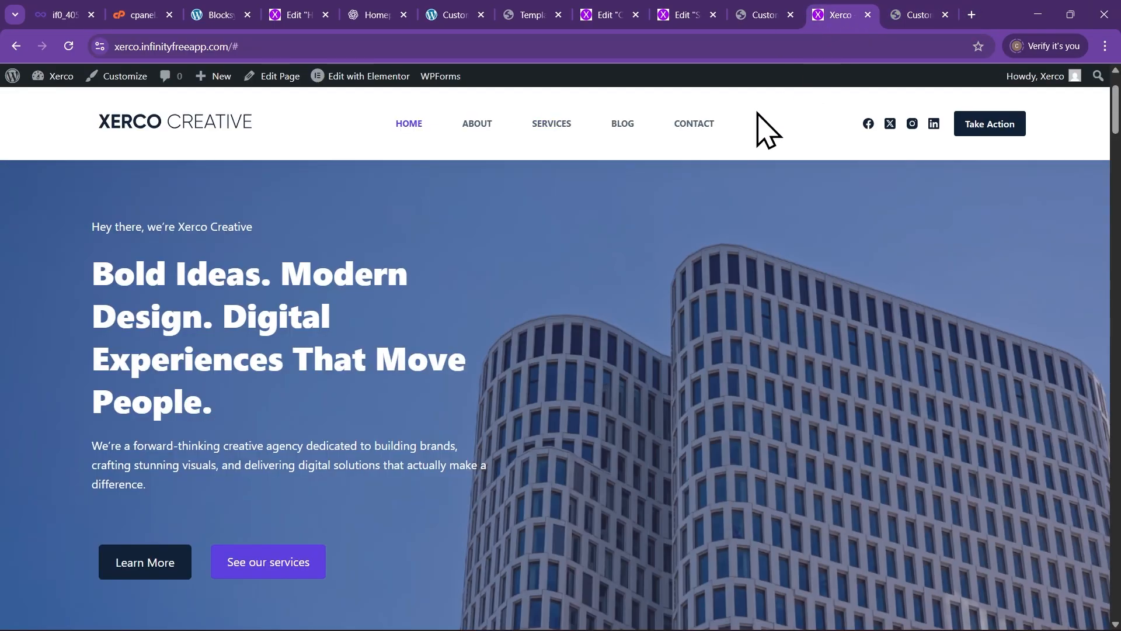
{"action": "left_click", "coordinate": [475, 125]}
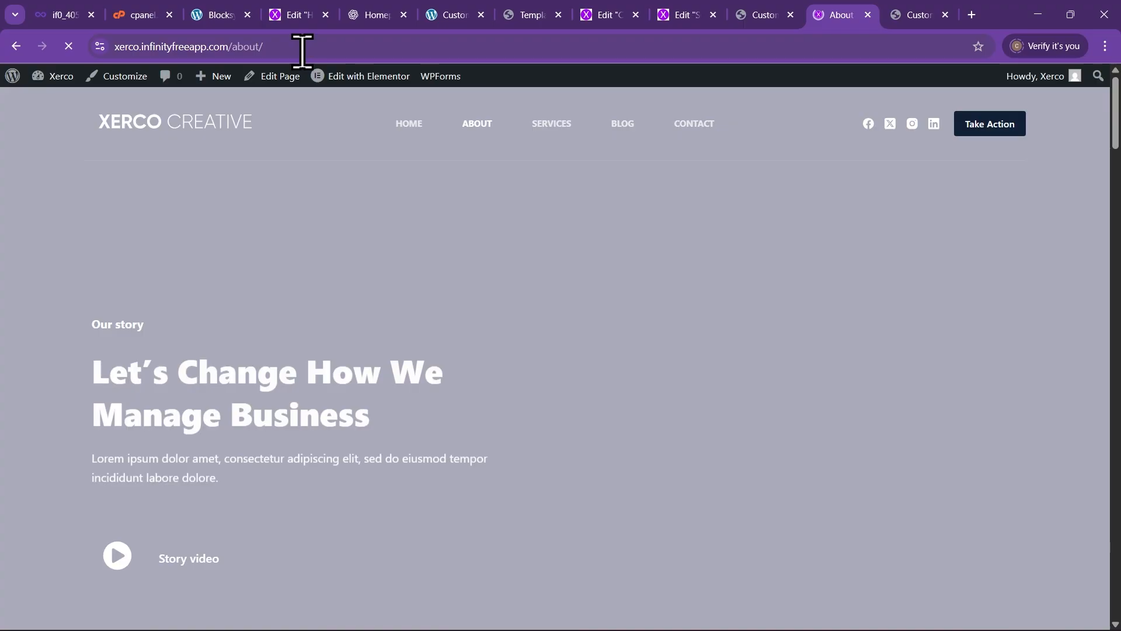
{"action": "left_click", "coordinate": [273, 46]}
{"action": "left_click", "coordinate": [298, 202]}
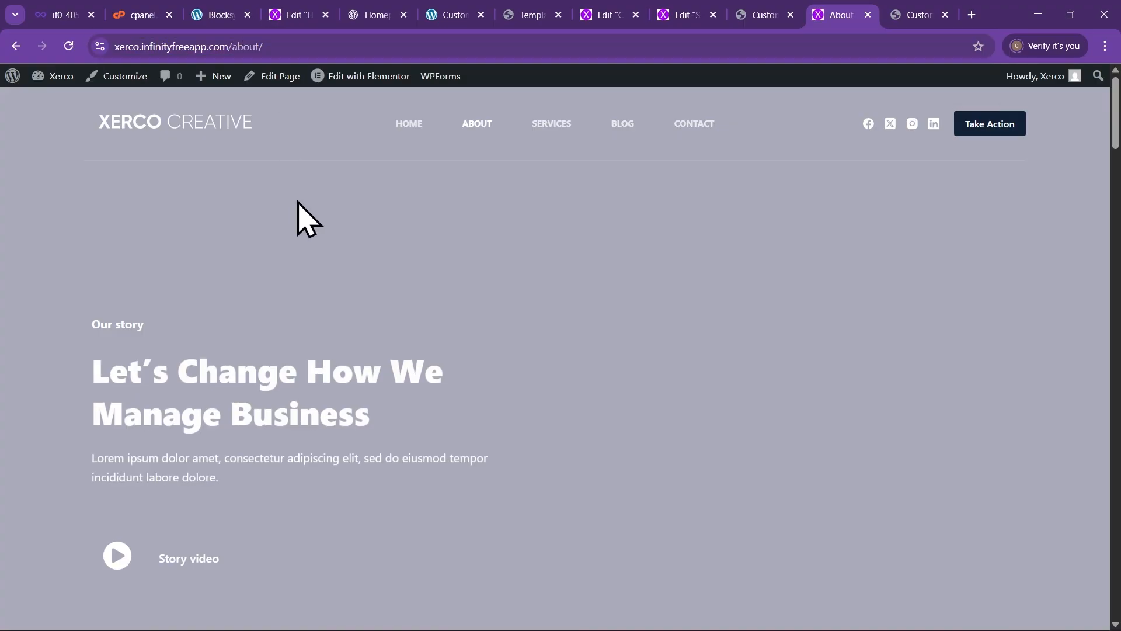
{"action": "left_click", "coordinate": [297, 46]}
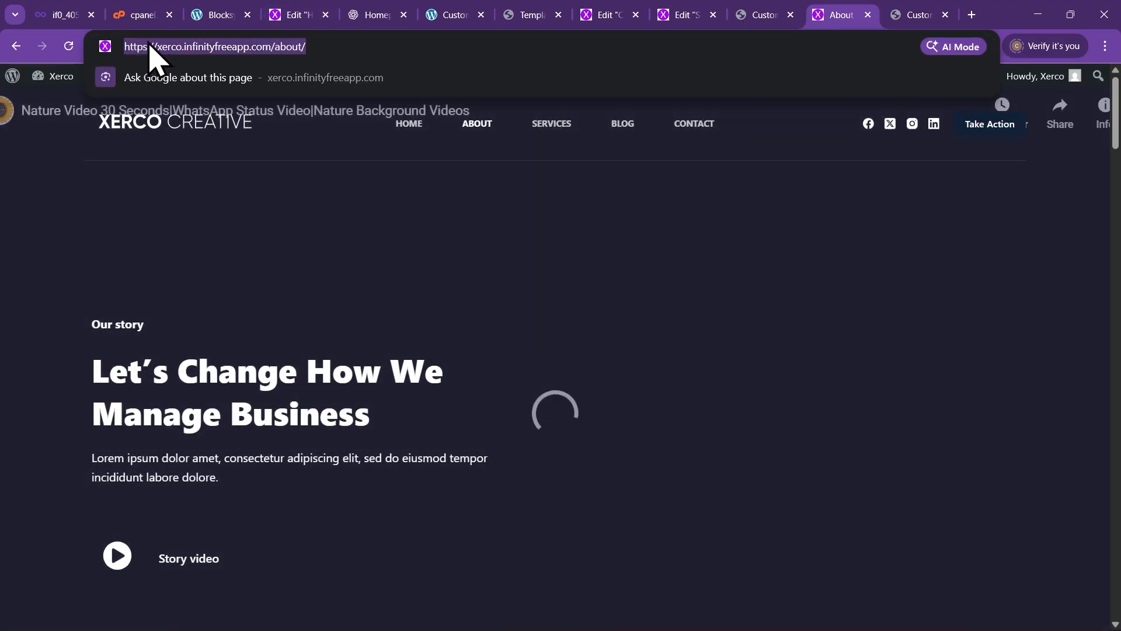
{"action": "right_click", "coordinate": [150, 46]}
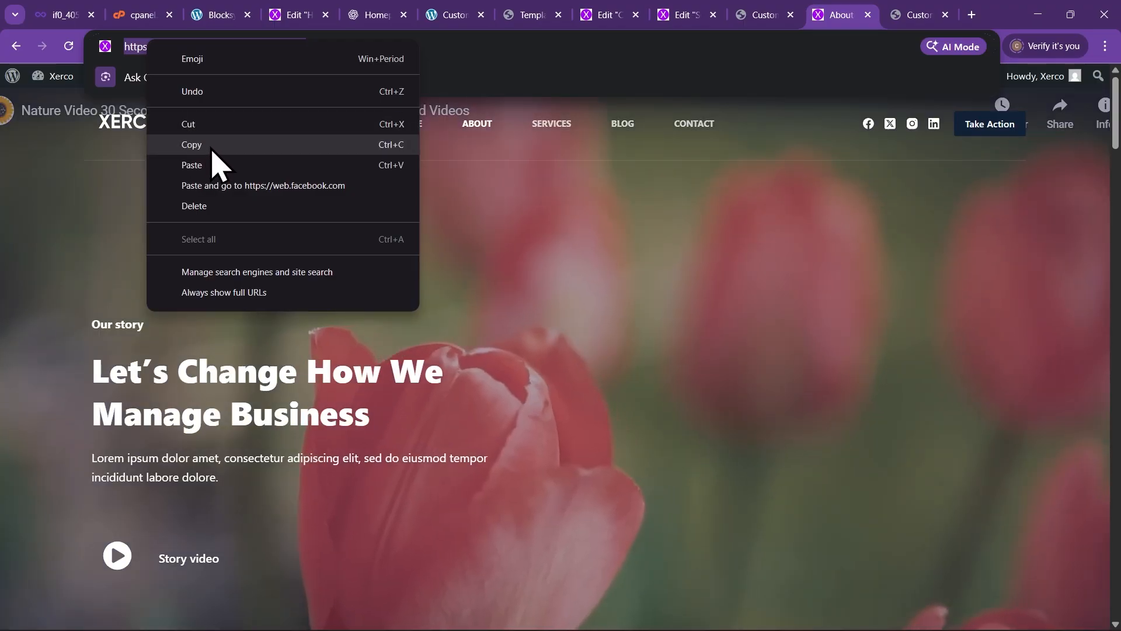
{"action": "left_click", "coordinate": [216, 144]}
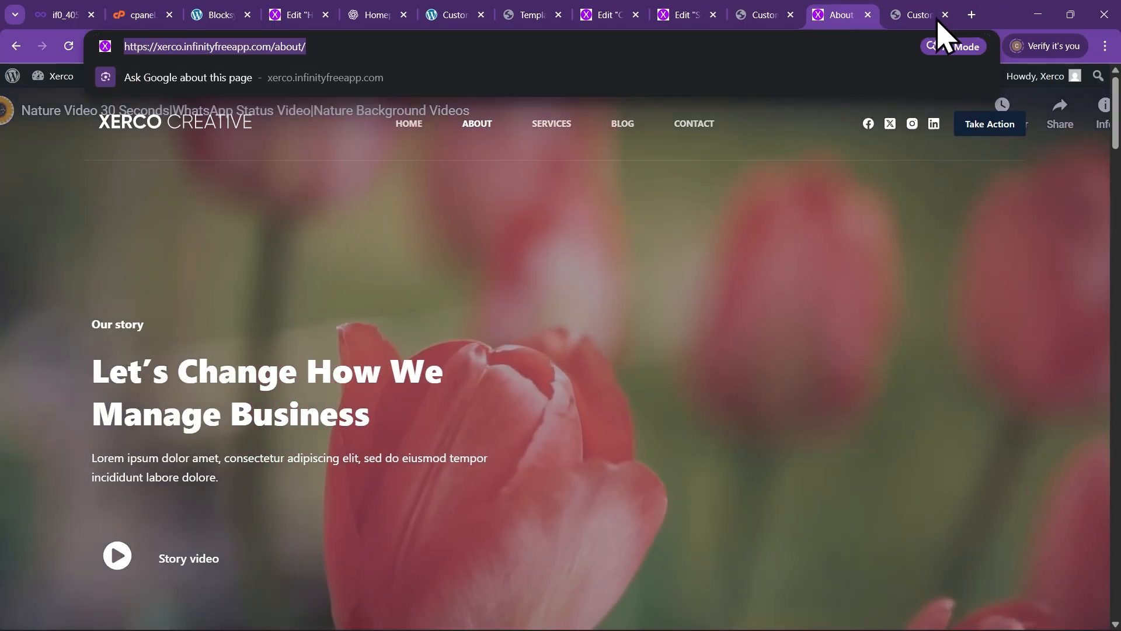
{"action": "left_click", "coordinate": [911, 17]}
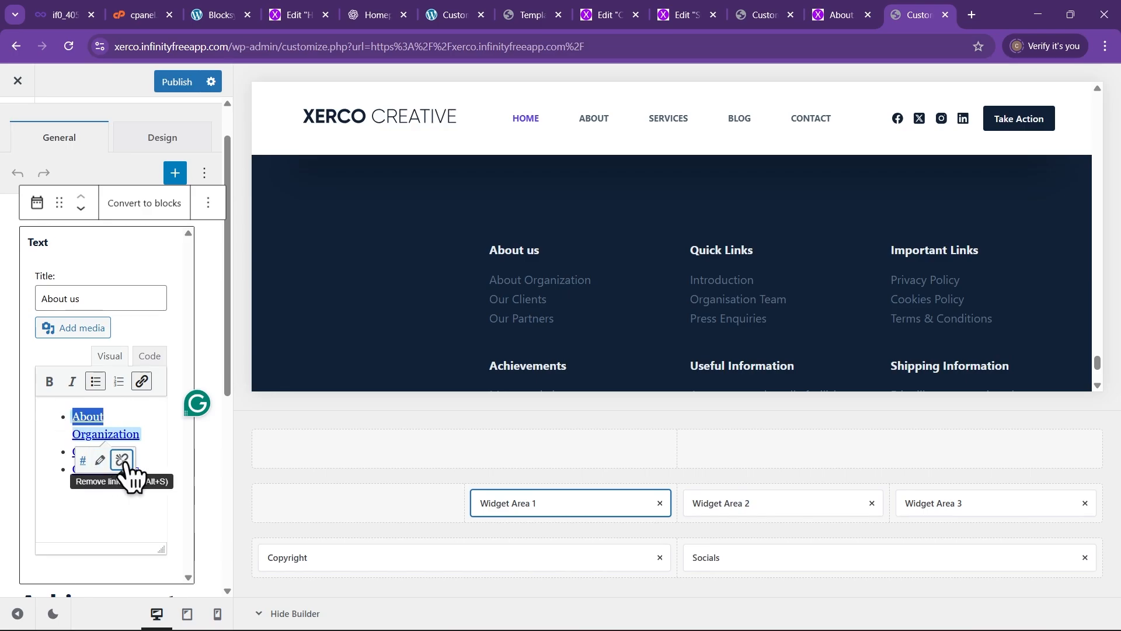
{"action": "left_click", "coordinate": [100, 460]}
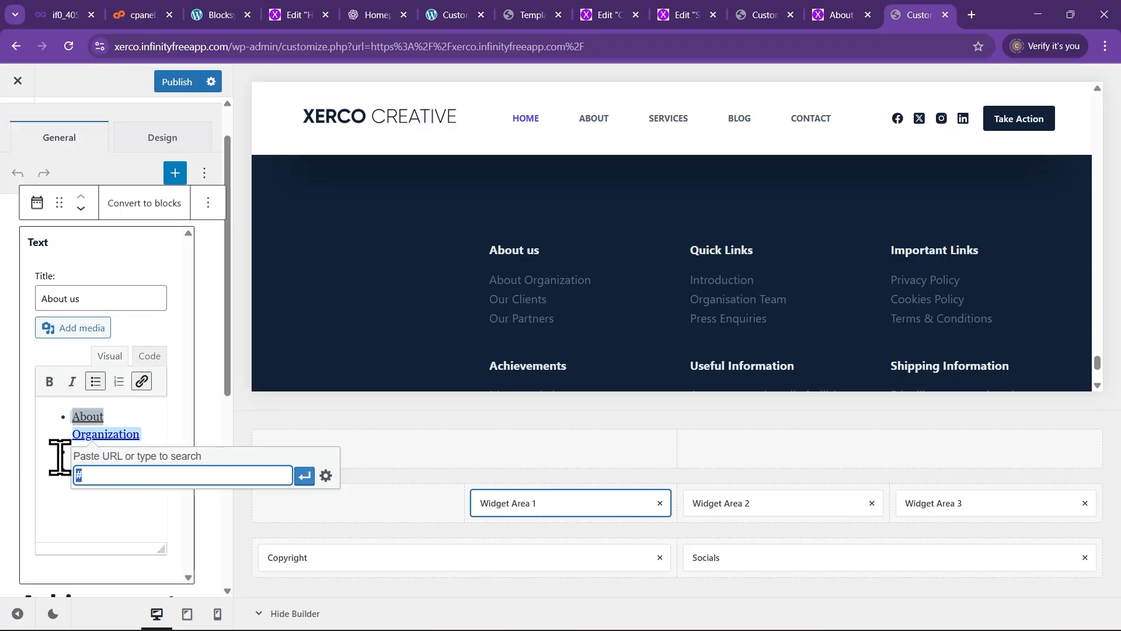
{"action": "key", "text": "ctrl+v"}
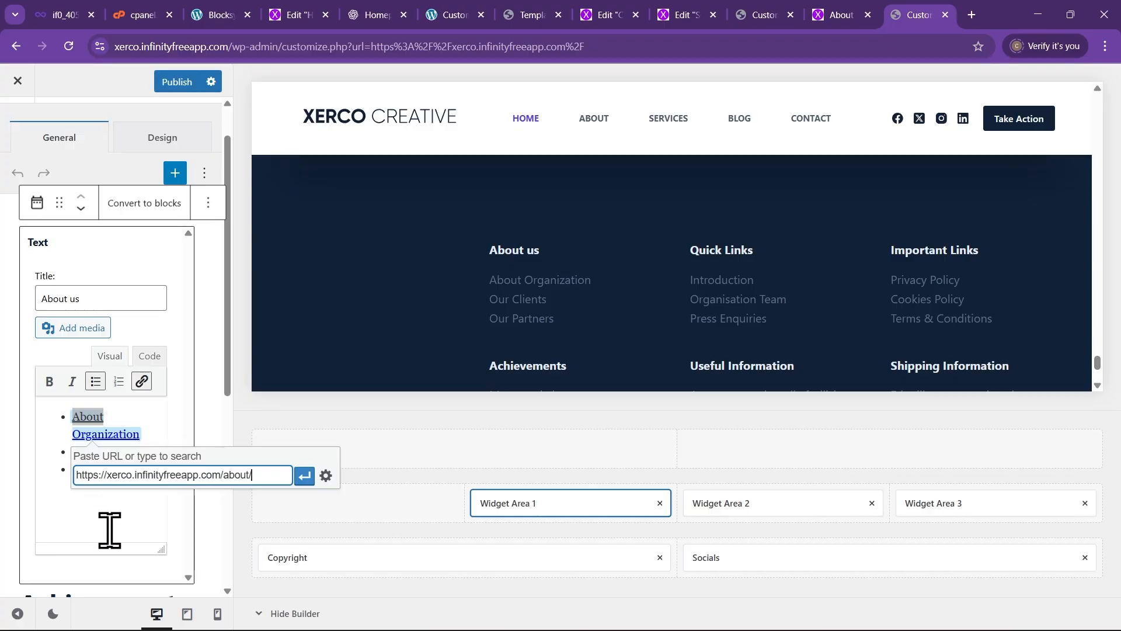
{"action": "left_click", "coordinate": [305, 478]}
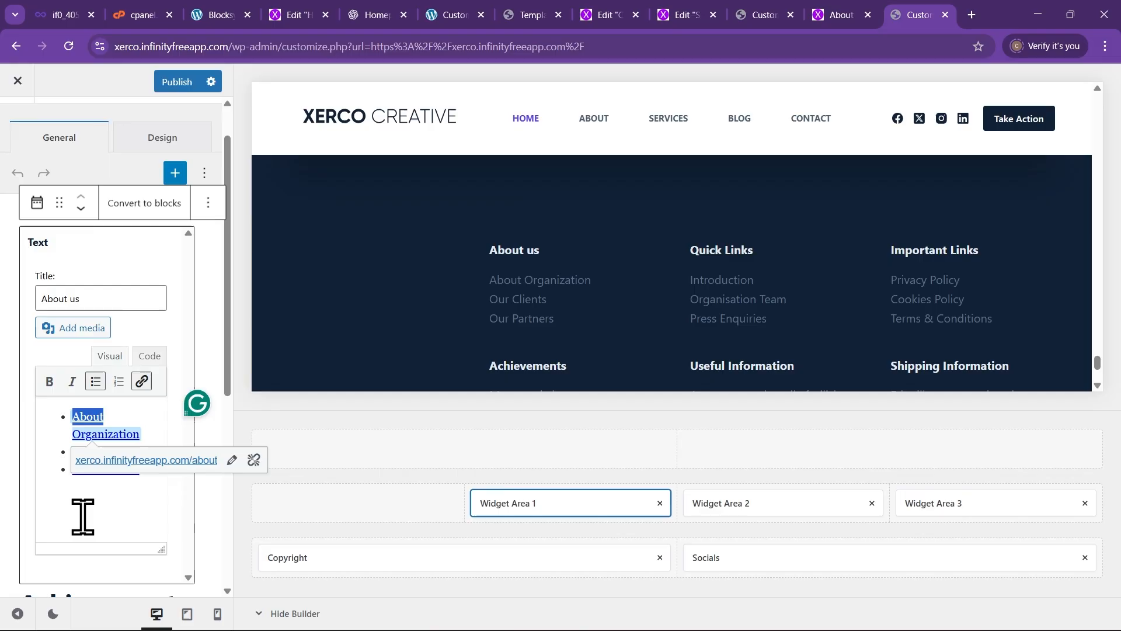
{"action": "left_click", "coordinate": [77, 469]}
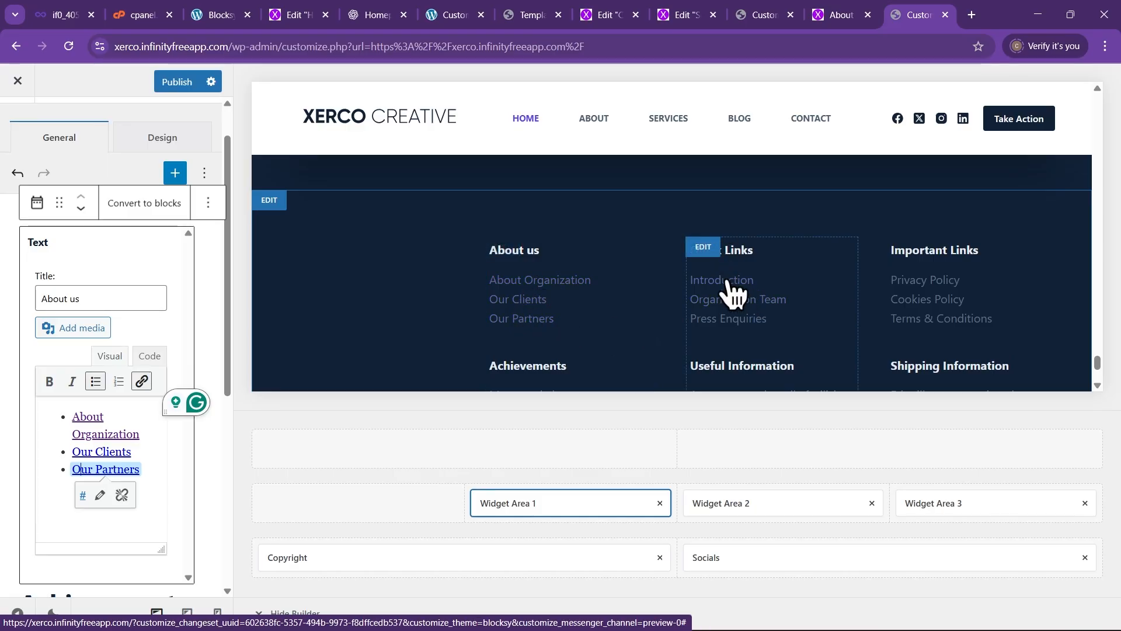
{"action": "scroll", "coordinate": [876, 271], "scroll_direction": "down", "scroll_amount": 2}
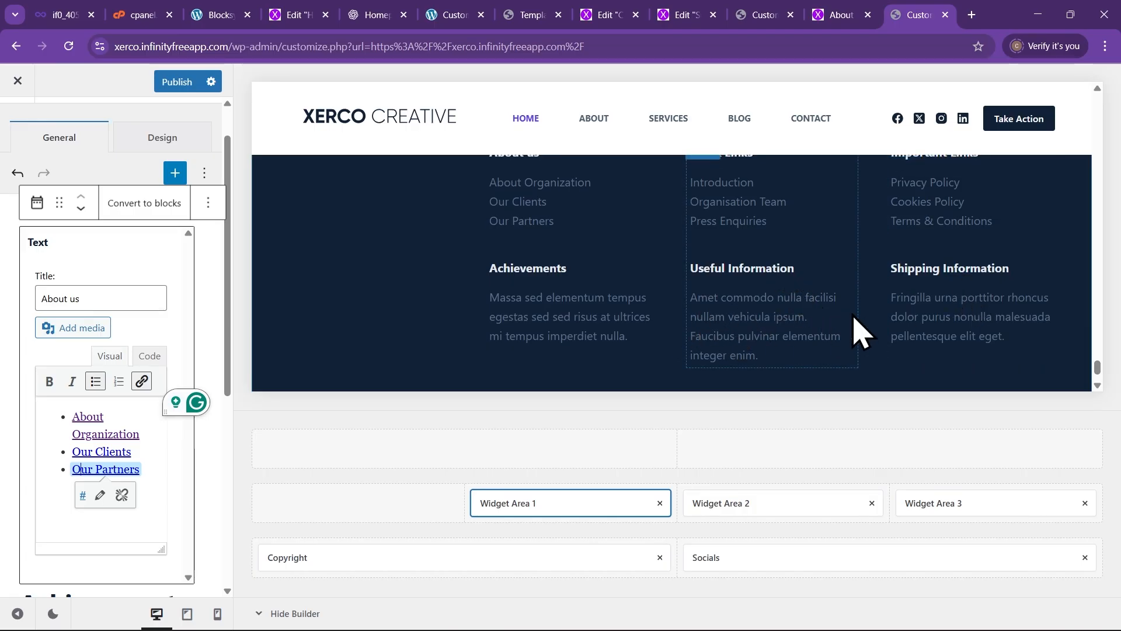
{"action": "scroll", "coordinate": [856, 327], "scroll_direction": "down", "scroll_amount": 1}
{"action": "scroll", "coordinate": [64, 429], "scroll_direction": "down", "scroll_amount": 3}
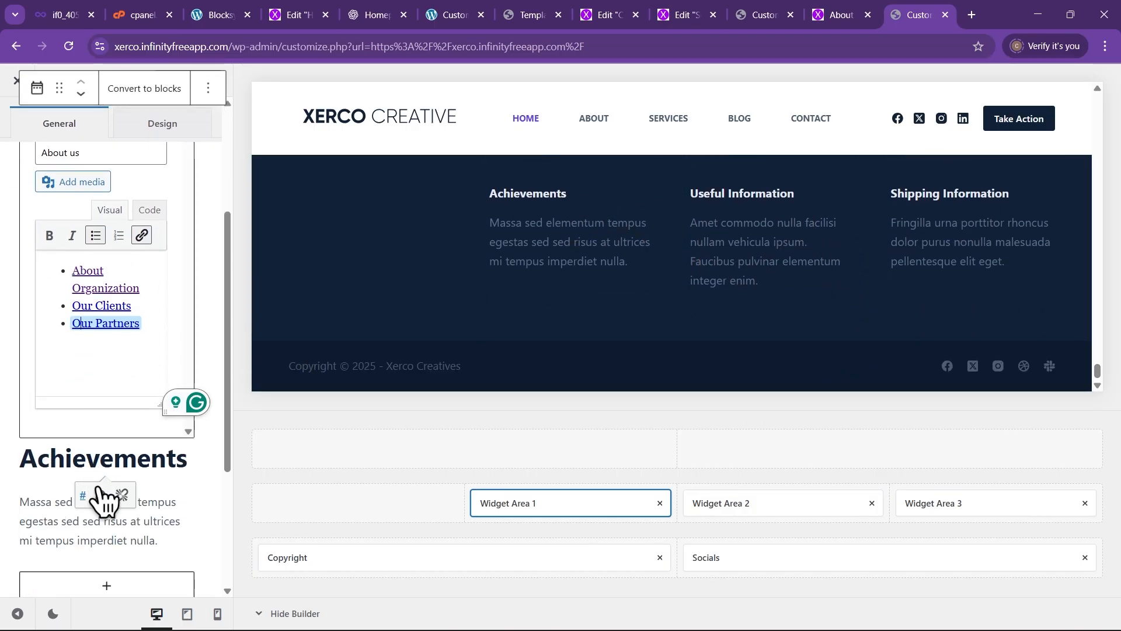
{"action": "scroll", "coordinate": [47, 476], "scroll_direction": "down", "scroll_amount": 3}
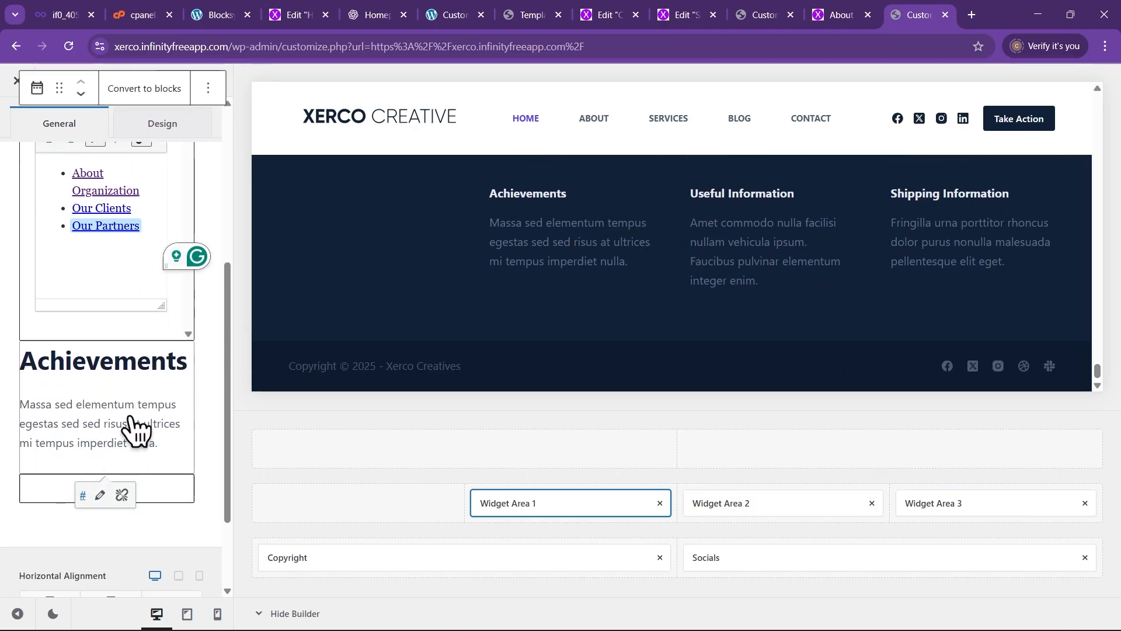
{"action": "scroll", "coordinate": [137, 430], "scroll_direction": "up", "scroll_amount": 2}
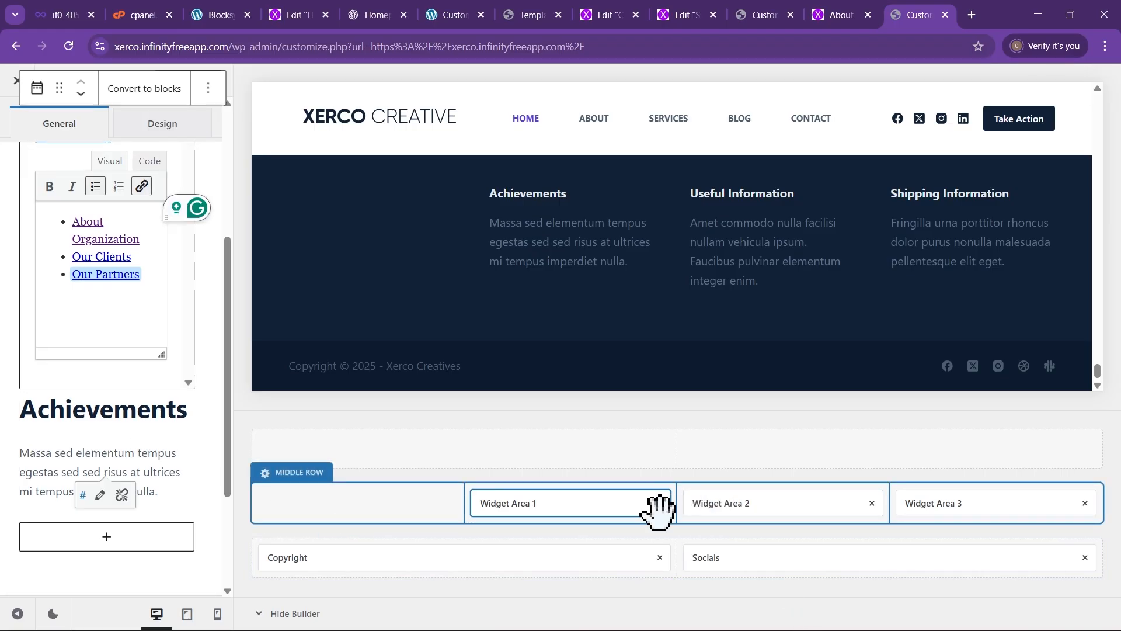
Remove Socials from the footer's bottom row, then drag it into the right column beside Copyright
{"action": "scroll", "coordinate": [657, 299], "scroll_direction": "up", "scroll_amount": 5}
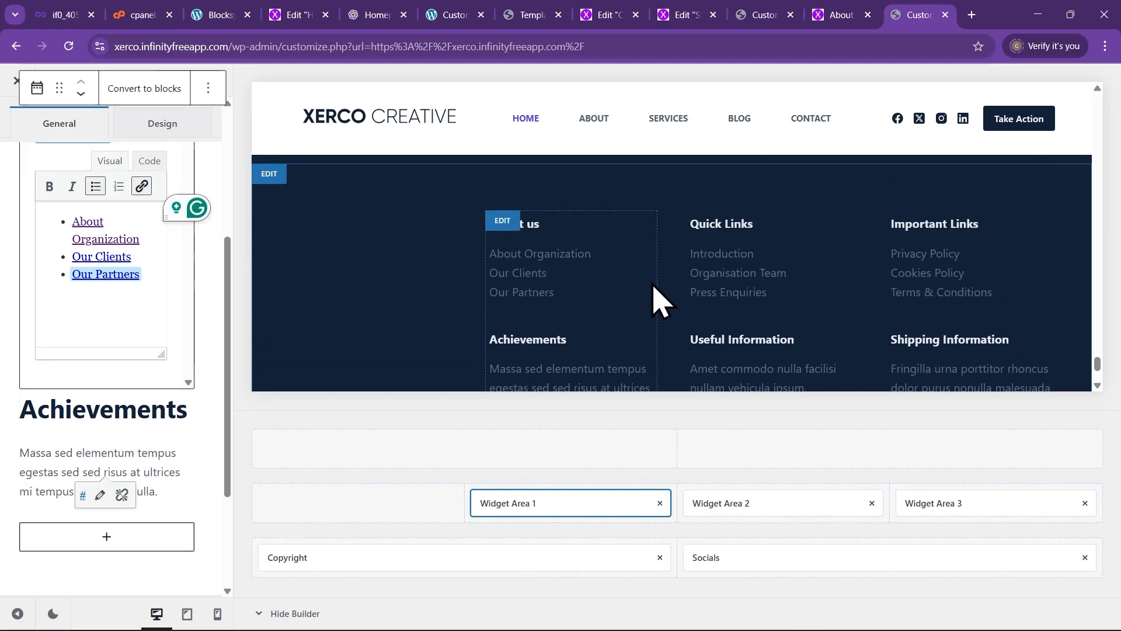
{"action": "scroll", "coordinate": [672, 286], "scroll_direction": "down", "scroll_amount": 5}
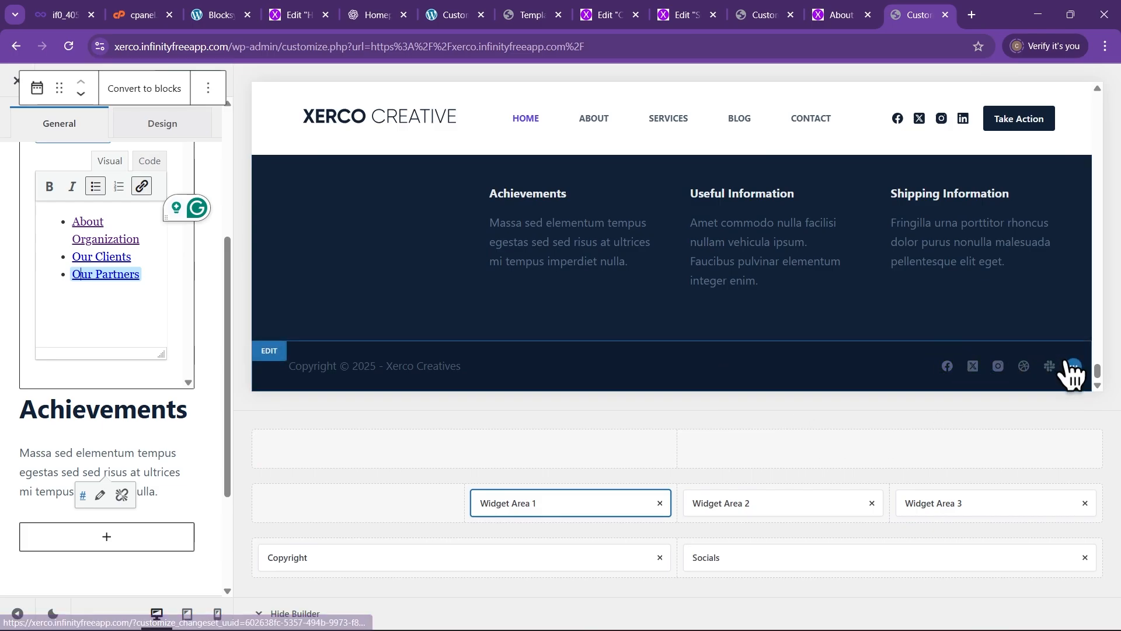
{"action": "left_click", "coordinate": [1072, 368]}
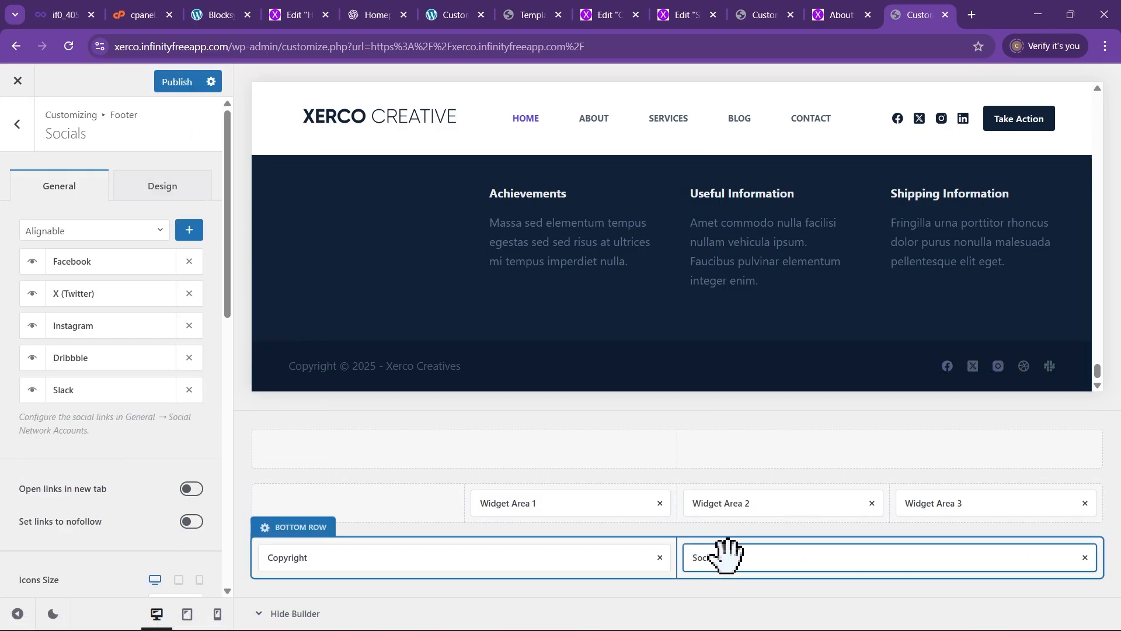
{"action": "left_click", "coordinate": [1085, 558]}
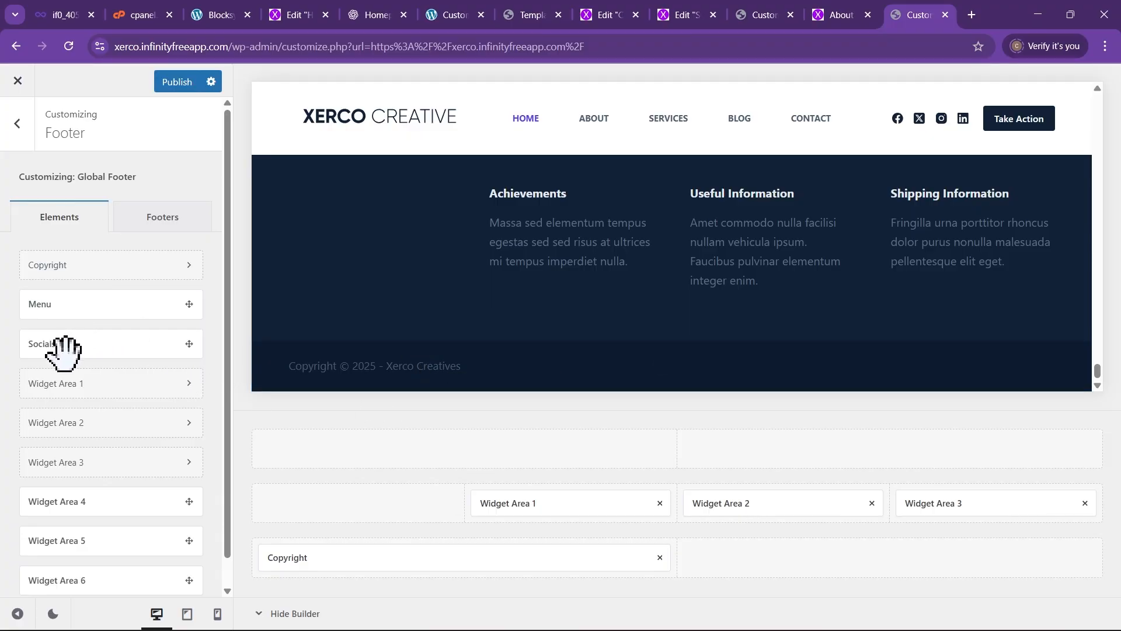
{"action": "left_click_drag", "start_coordinate": [59, 345], "coordinate": [905, 562]}
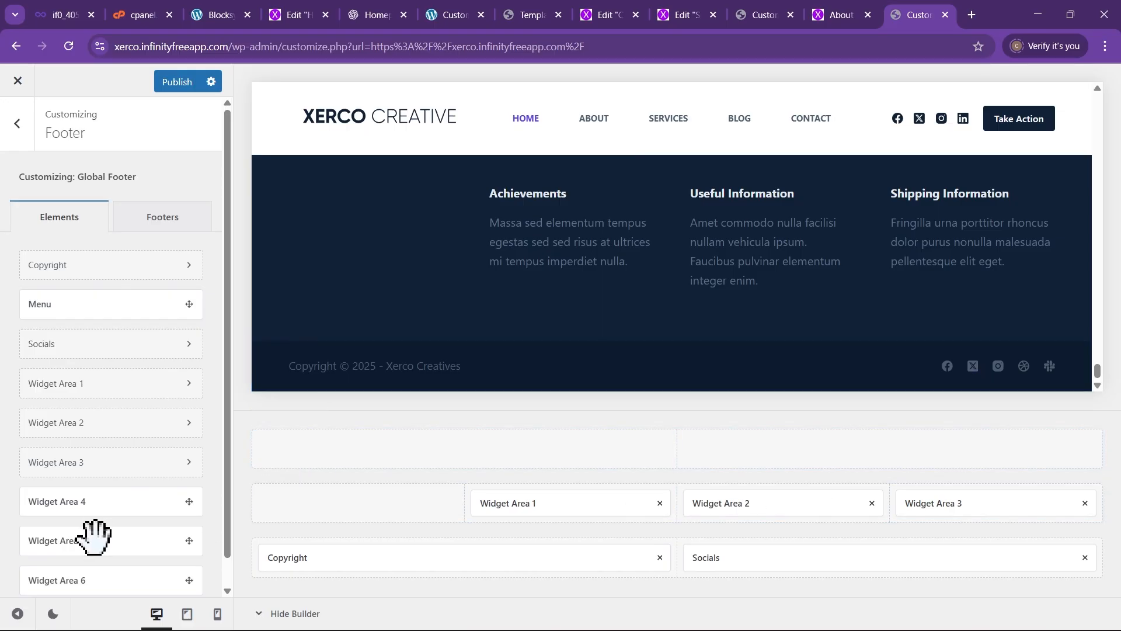
Drag Widget Area 4 into the empty first column of the footer's middle row
{"action": "left_click_drag", "start_coordinate": [58, 501], "coordinate": [357, 504]}
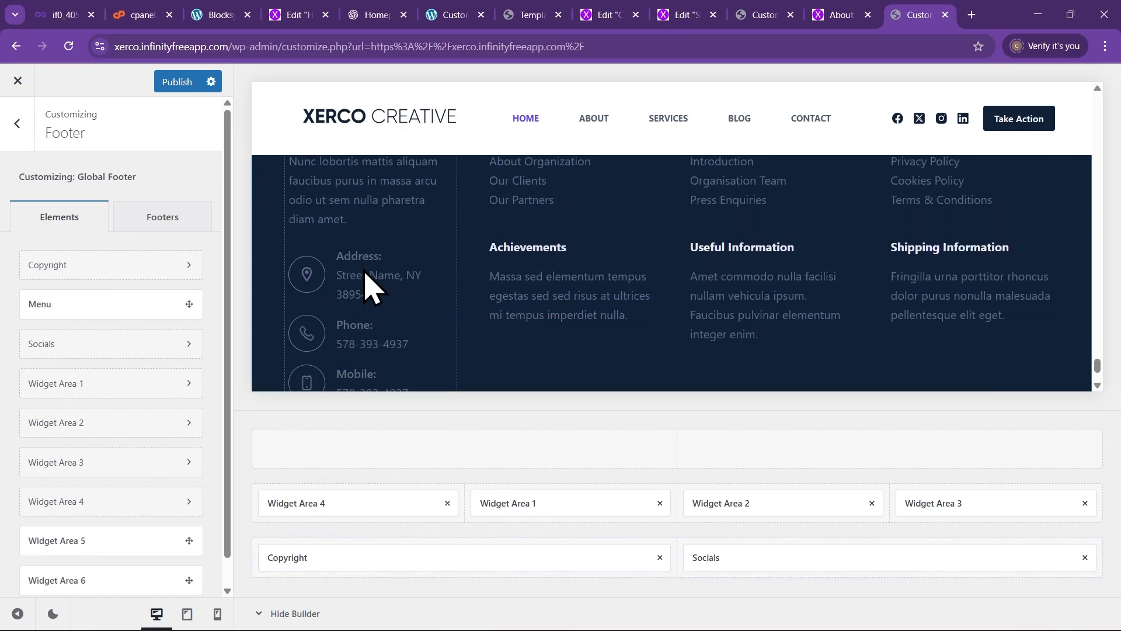
{"action": "scroll", "coordinate": [365, 270], "scroll_direction": "up", "scroll_amount": 5}
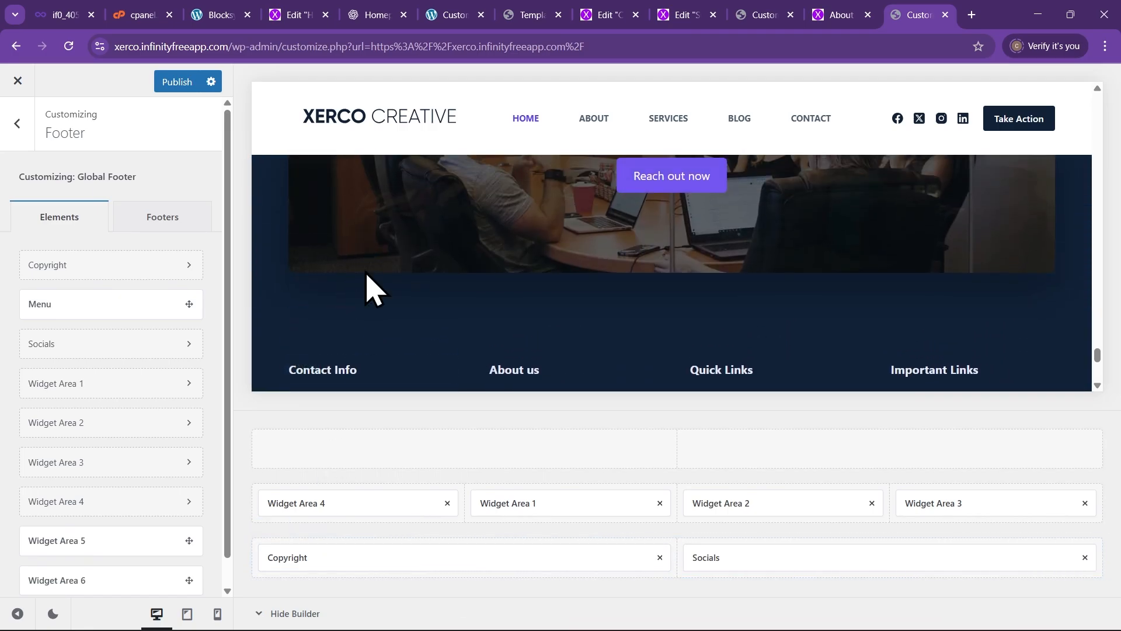
{"action": "scroll", "coordinate": [440, 316], "scroll_direction": "down", "scroll_amount": 6}
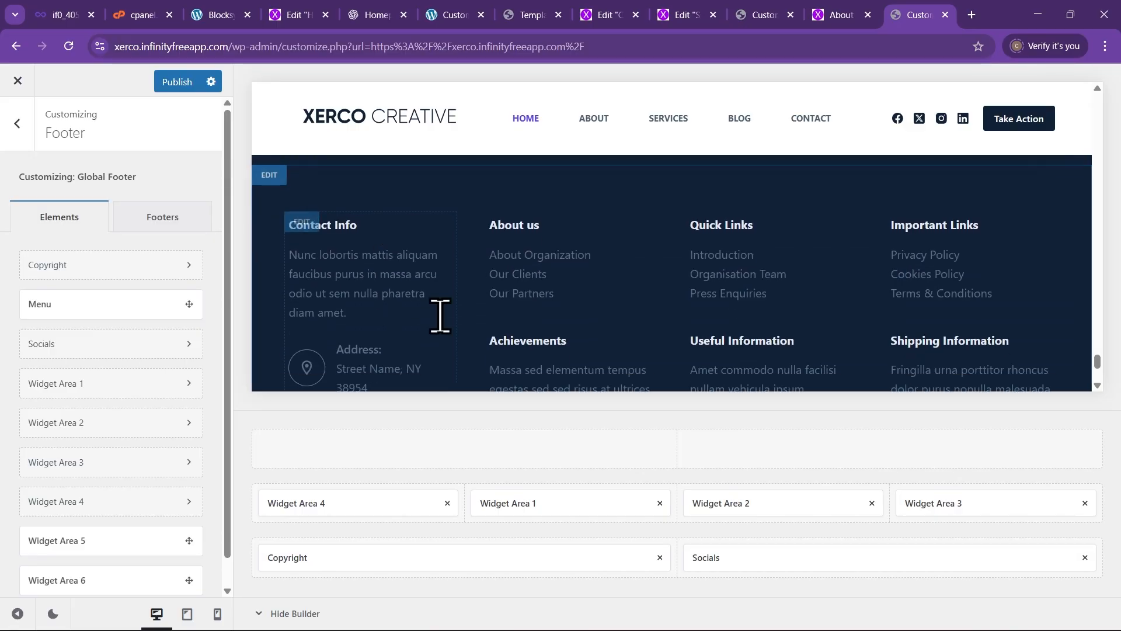
{"action": "scroll", "coordinate": [455, 327], "scroll_direction": "up", "scroll_amount": 8}
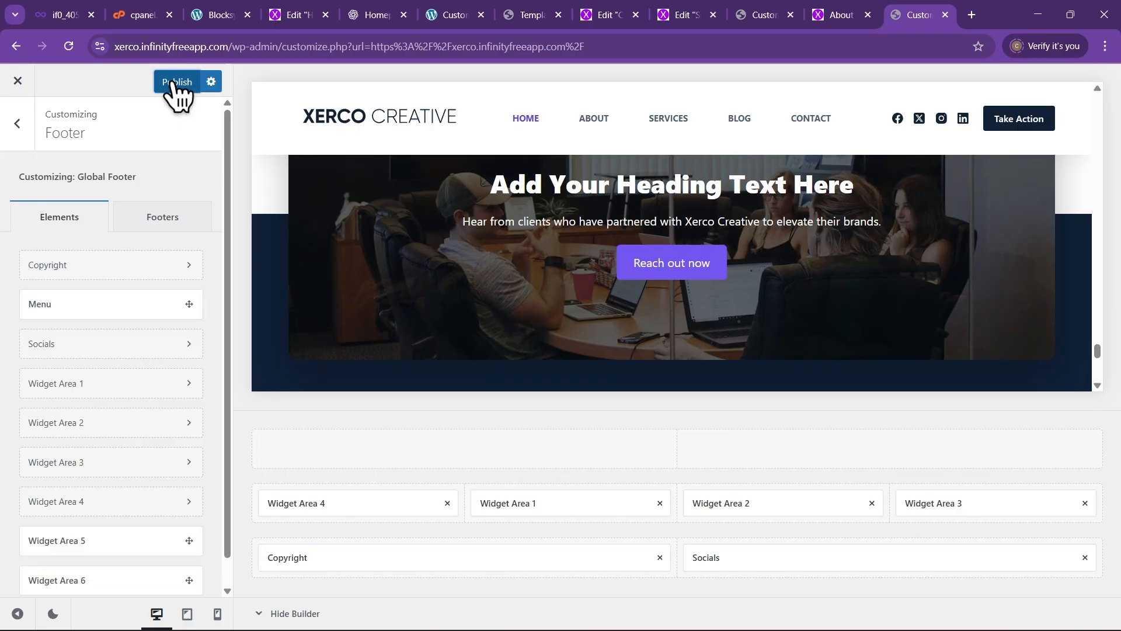
Publish the footer changes in the Customizer
{"action": "left_click", "coordinate": [175, 83]}
{"action": "scroll", "coordinate": [608, 342], "scroll_direction": "up", "scroll_amount": 4}
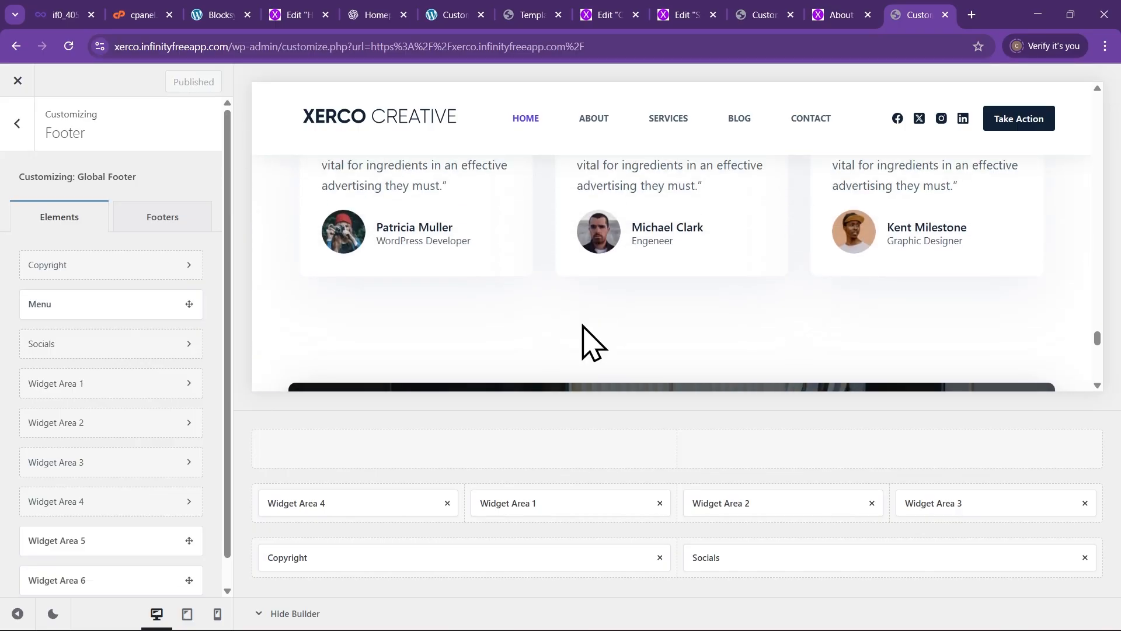
{"action": "scroll", "coordinate": [607, 315], "scroll_direction": "up", "scroll_amount": 10}
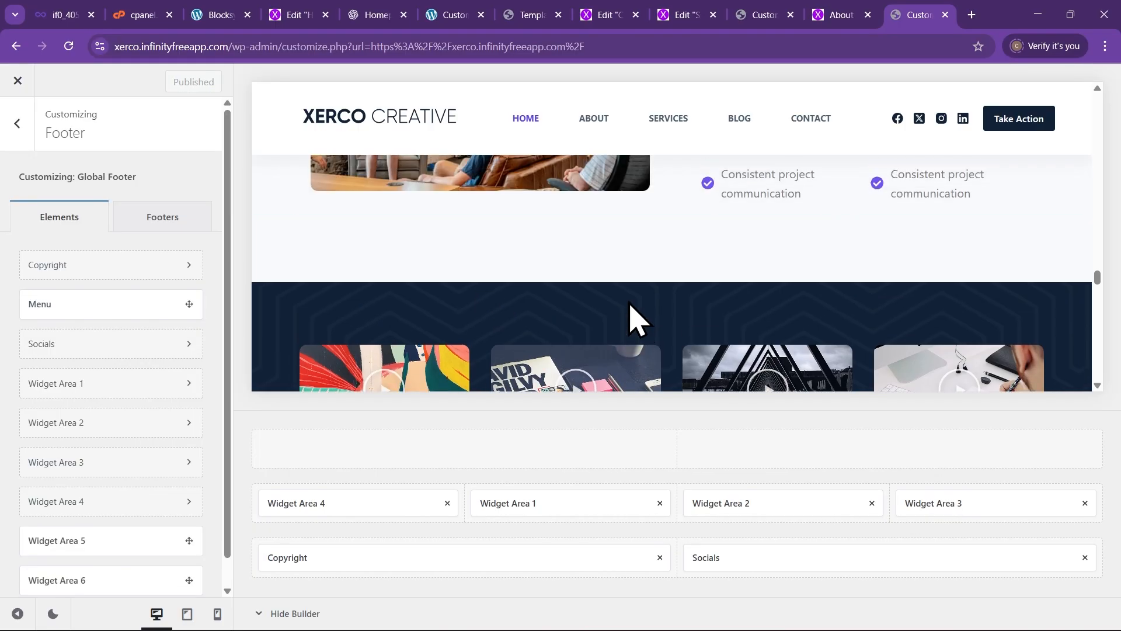
{"action": "scroll", "coordinate": [625, 326], "scroll_direction": "up", "scroll_amount": 5}
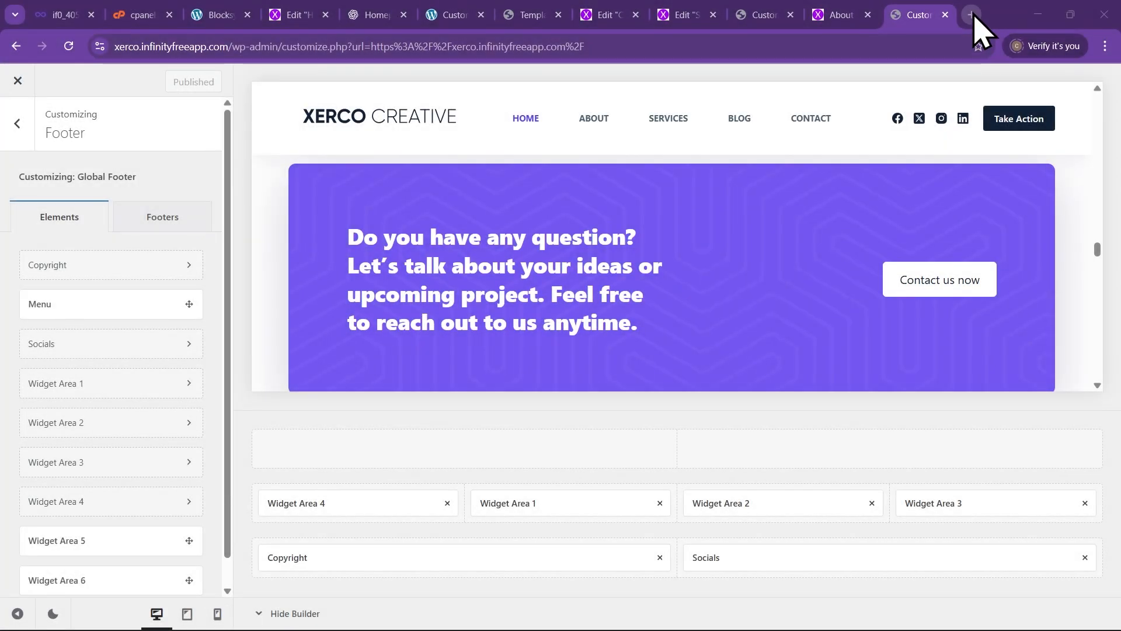
Load the live Xerco site in a new browser tab
{"action": "left_click", "coordinate": [971, 15]}
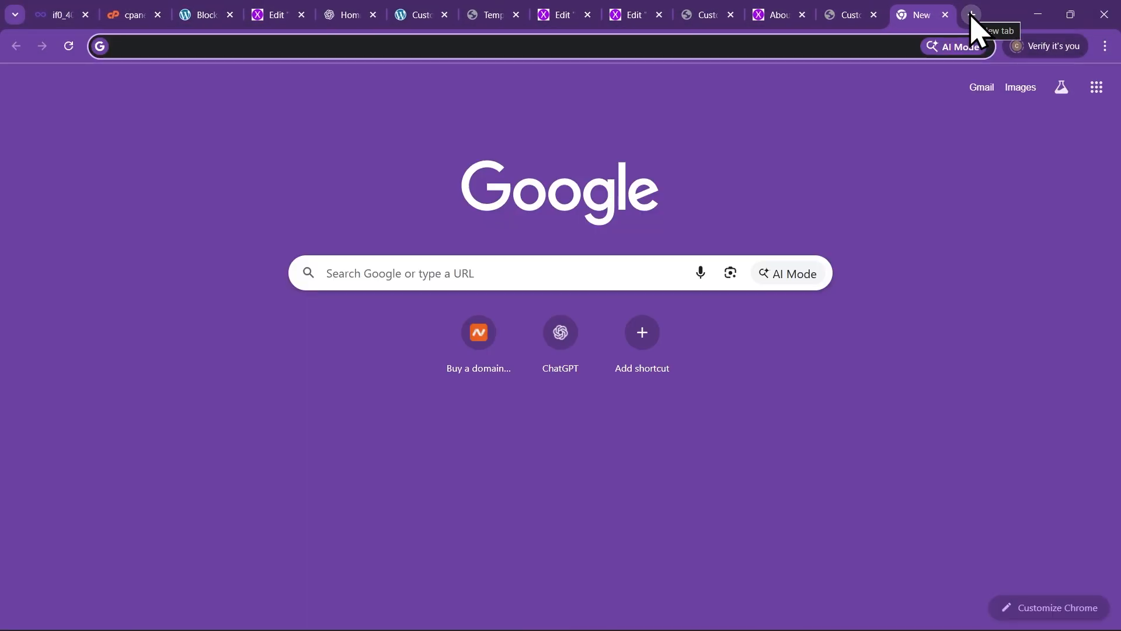
{"action": "type", "text": "xer"}
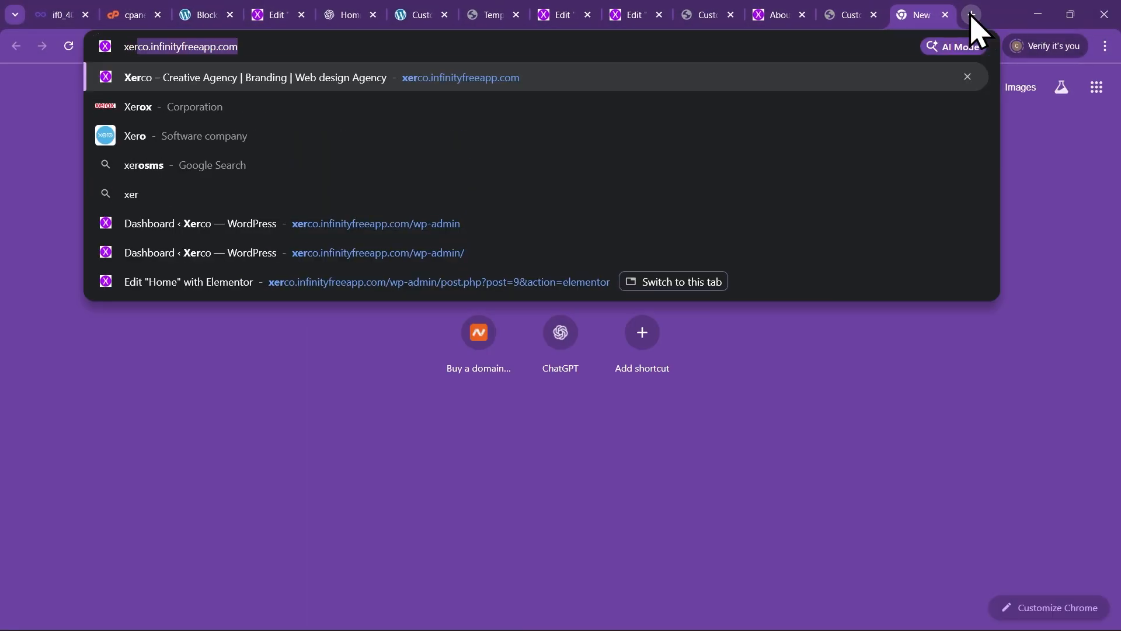
{"action": "key", "text": "Return"}
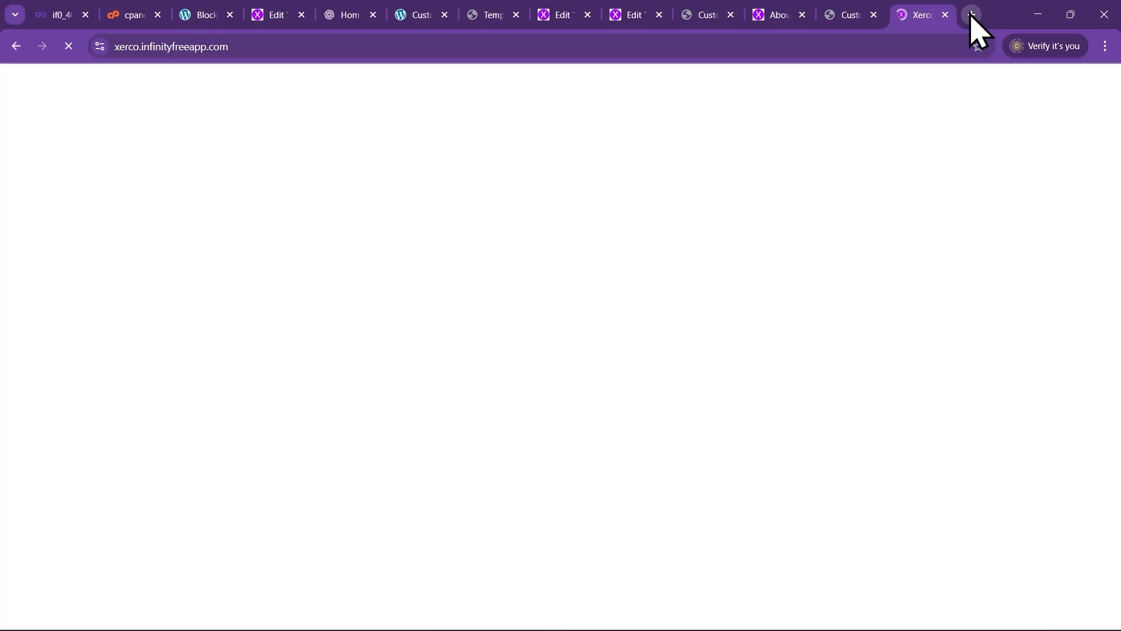
Browse down the live home page, then go to the Services page from the header menu
{"action": "scroll", "coordinate": [486, 280], "scroll_direction": "down", "scroll_amount": 1}
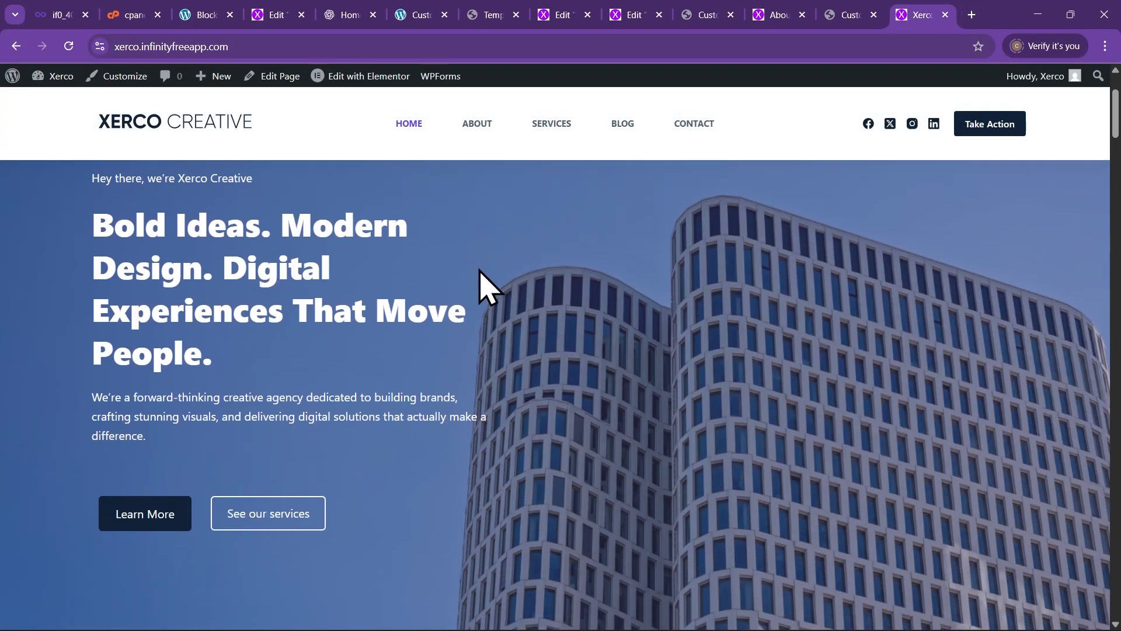
{"action": "scroll", "coordinate": [231, 339], "scroll_direction": "up", "scroll_amount": 1}
{"action": "scroll", "coordinate": [516, 318], "scroll_direction": "down", "scroll_amount": 2}
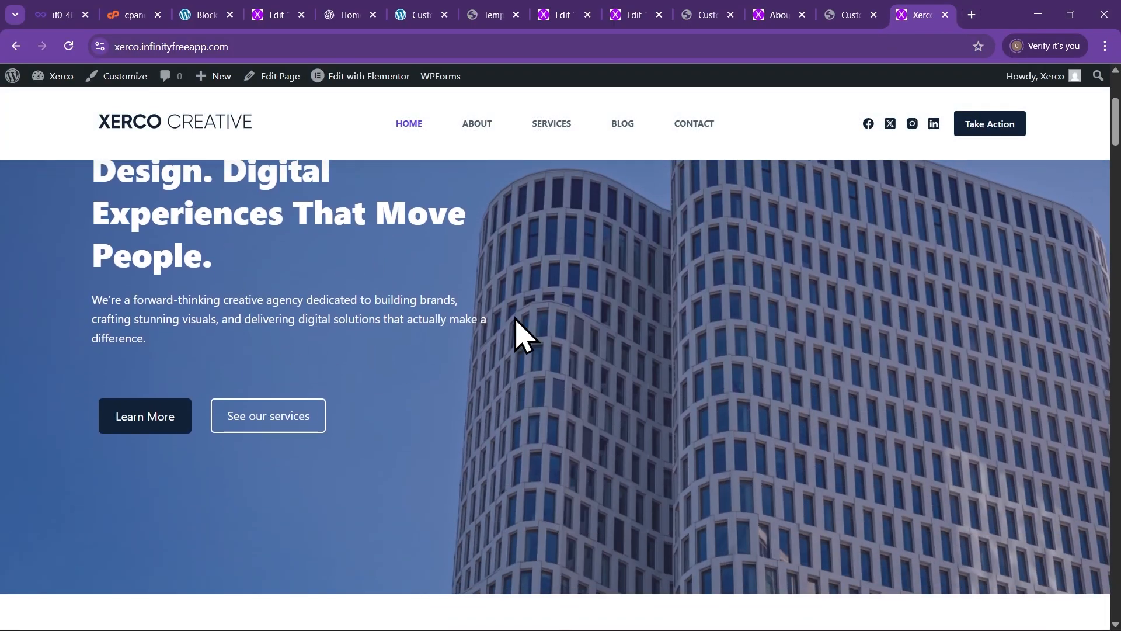
{"action": "scroll", "coordinate": [623, 251], "scroll_direction": "up", "scroll_amount": 1}
{"action": "scroll", "coordinate": [642, 280], "scroll_direction": "down", "scroll_amount": 2}
{"action": "scroll", "coordinate": [665, 301], "scroll_direction": "up", "scroll_amount": 2}
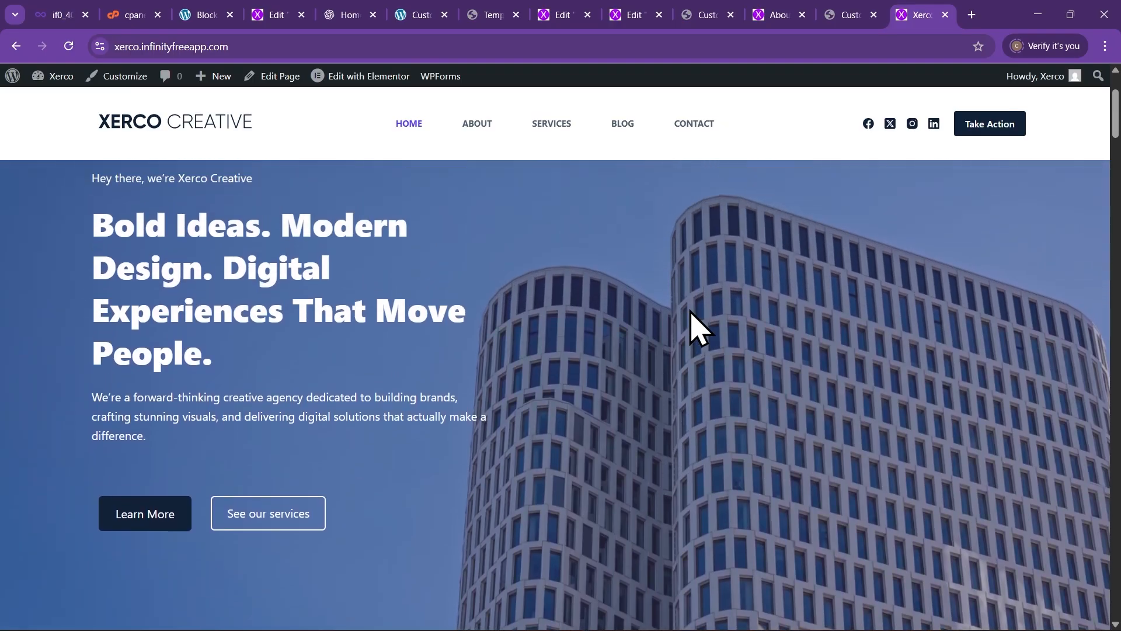
{"action": "scroll", "coordinate": [691, 323], "scroll_direction": "down", "scroll_amount": 2}
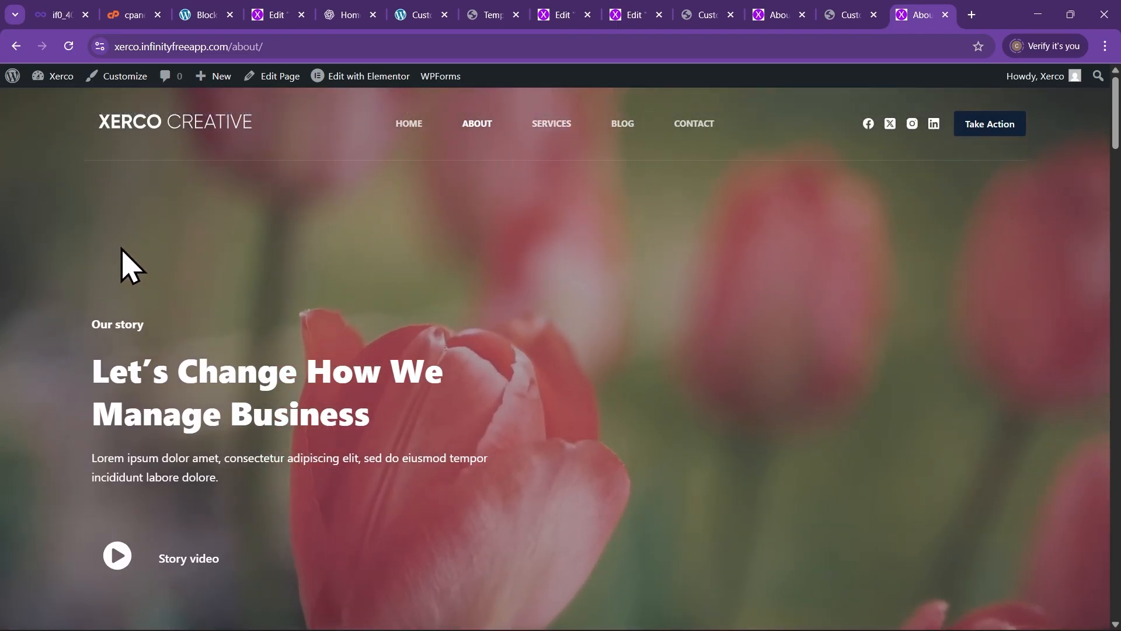
{"action": "scroll", "coordinate": [678, 332], "scroll_direction": "down", "scroll_amount": 2}
{"action": "scroll", "coordinate": [679, 333], "scroll_direction": "down", "scroll_amount": 7}
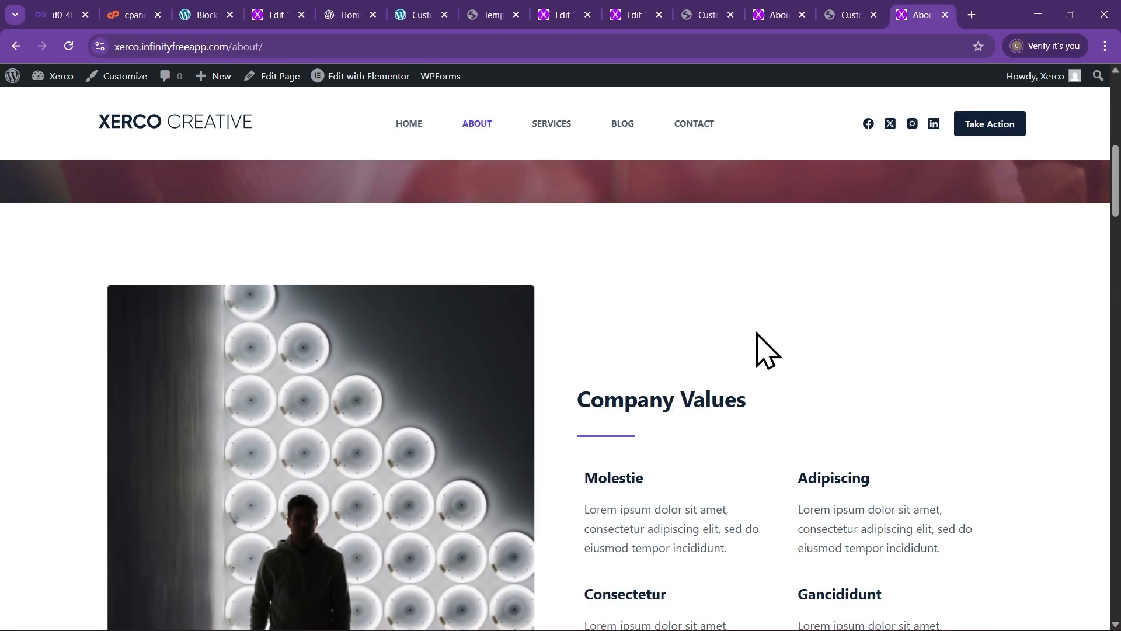
{"action": "scroll", "coordinate": [418, 386], "scroll_direction": "down", "scroll_amount": 2}
{"action": "scroll", "coordinate": [418, 385], "scroll_direction": "up", "scroll_amount": 10}
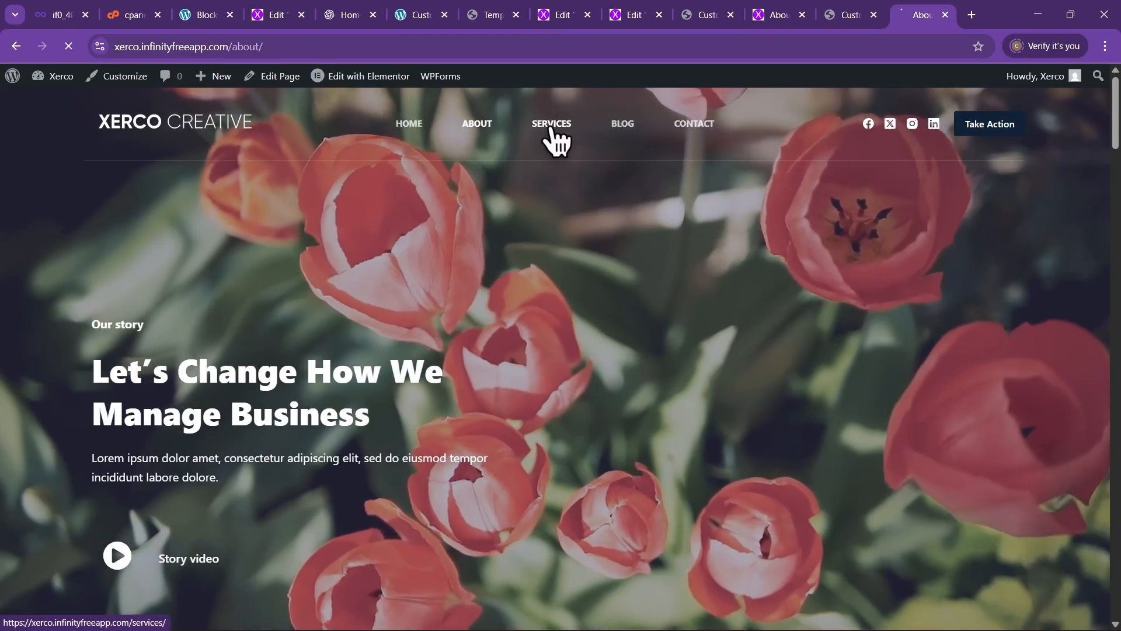
{"action": "left_click", "coordinate": [550, 126]}
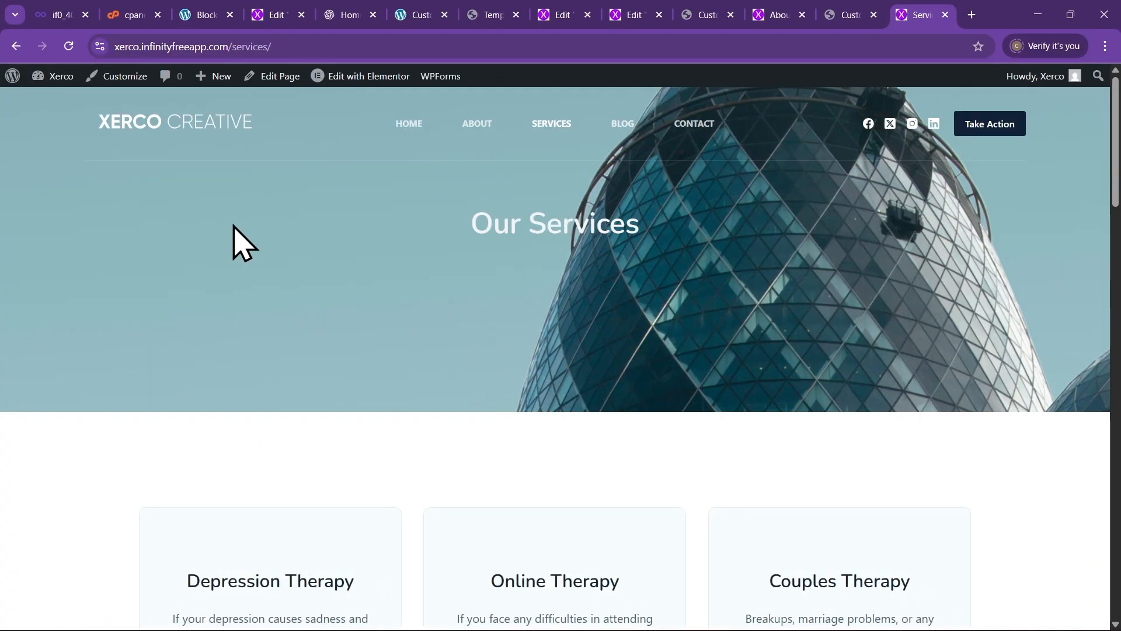
{"action": "scroll", "coordinate": [356, 327], "scroll_direction": "down", "scroll_amount": 2}
{"action": "scroll", "coordinate": [377, 336], "scroll_direction": "up", "scroll_amount": 2}
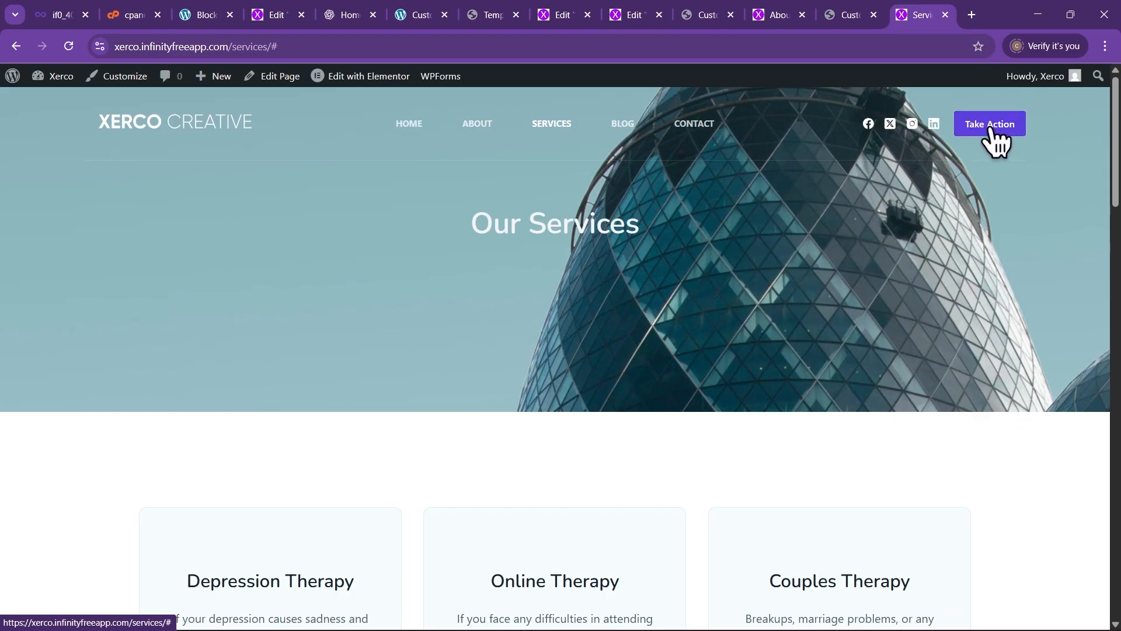
Set the header Take Action button's link to a Xerco site address and publish it
{"action": "left_click", "coordinate": [840, 17]}
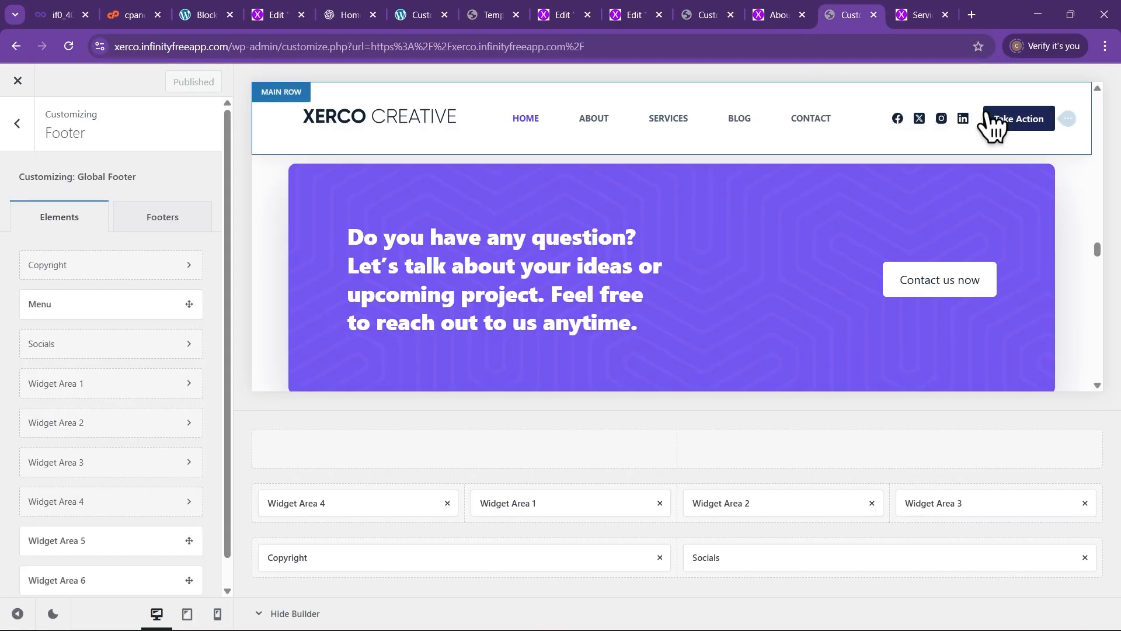
{"action": "left_click", "coordinate": [1074, 120]}
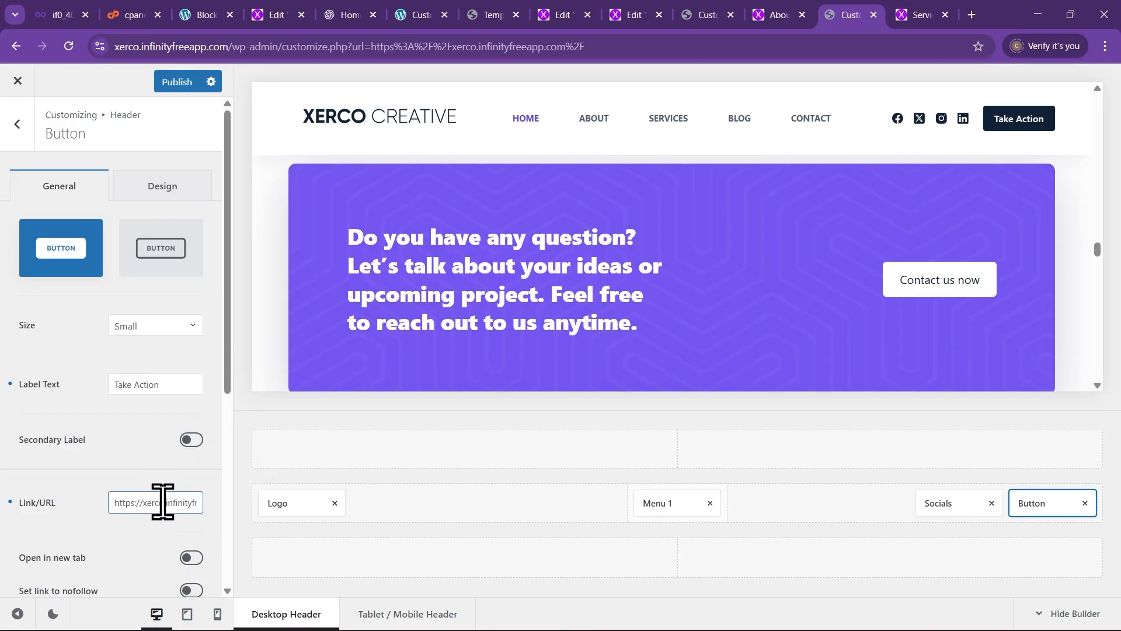
{"action": "left_click", "coordinate": [178, 84]}
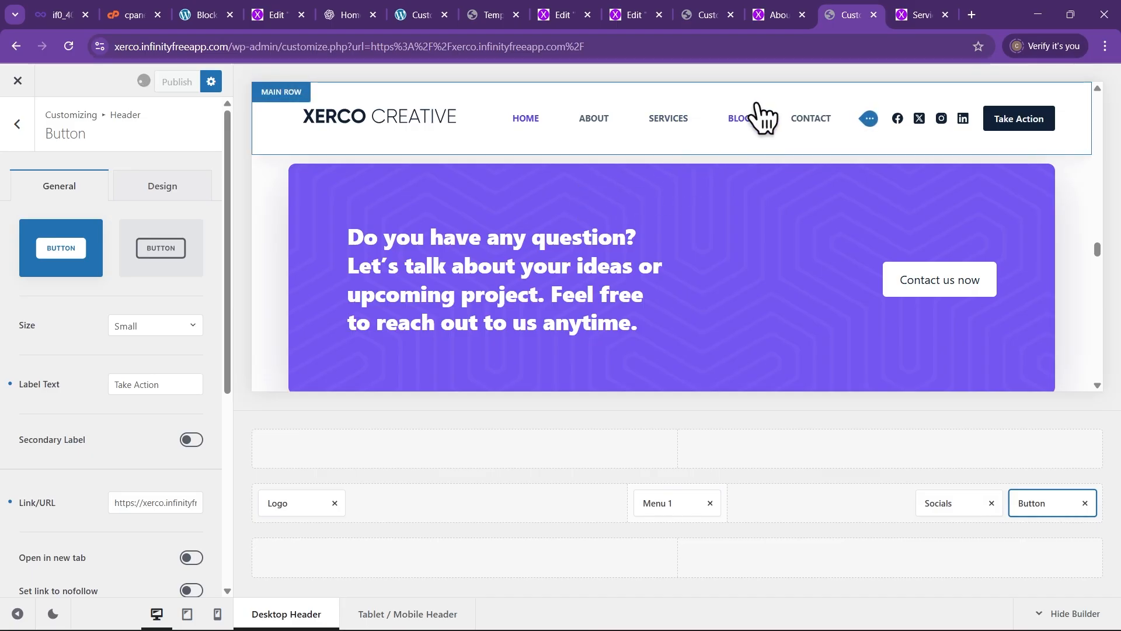
{"action": "left_click", "coordinate": [903, 15]}
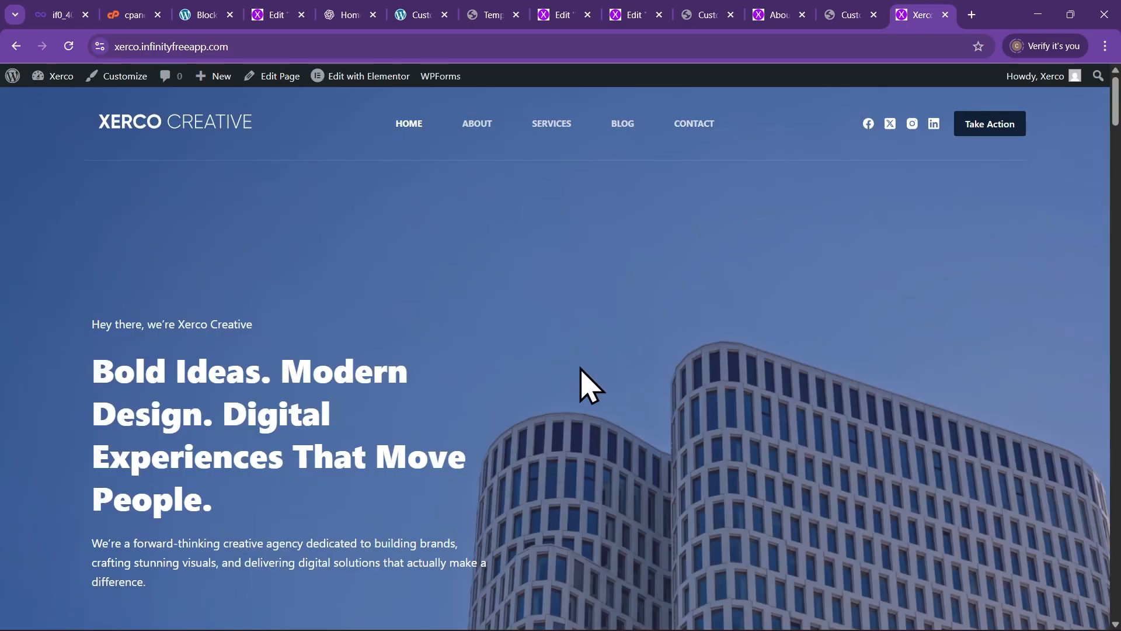
Scroll the live homepage down to the What we do Web Design, Graphic Design and Web Development cards
{"action": "scroll", "coordinate": [464, 363], "scroll_direction": "down", "scroll_amount": 5}
{"action": "scroll", "coordinate": [466, 395], "scroll_direction": "up", "scroll_amount": 5}
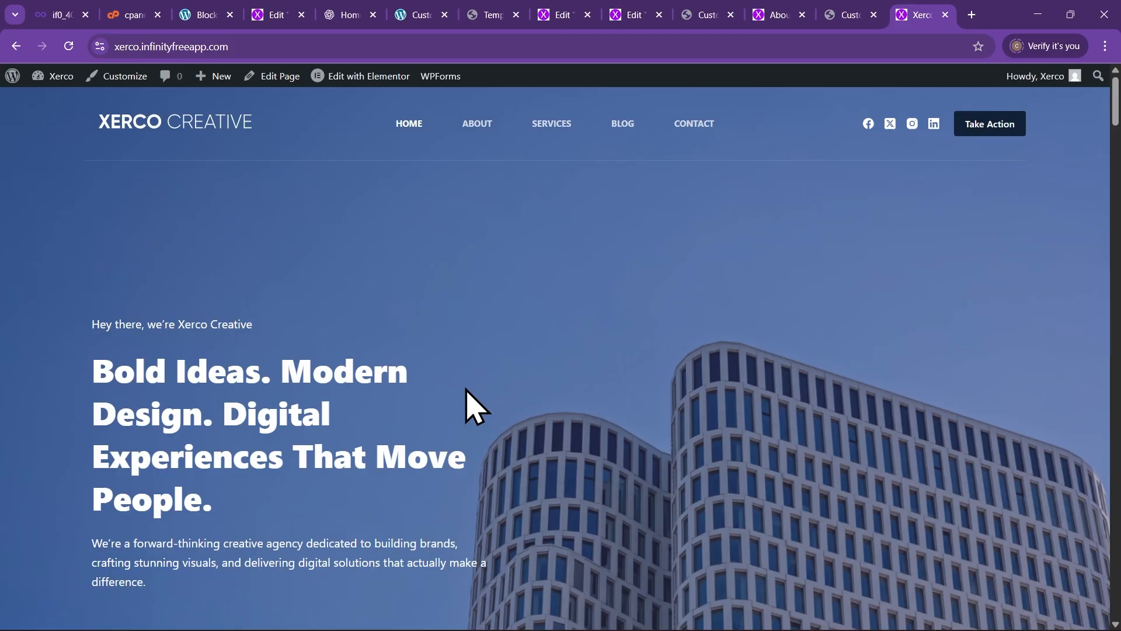
{"action": "scroll", "coordinate": [466, 390], "scroll_direction": "down", "scroll_amount": 8}
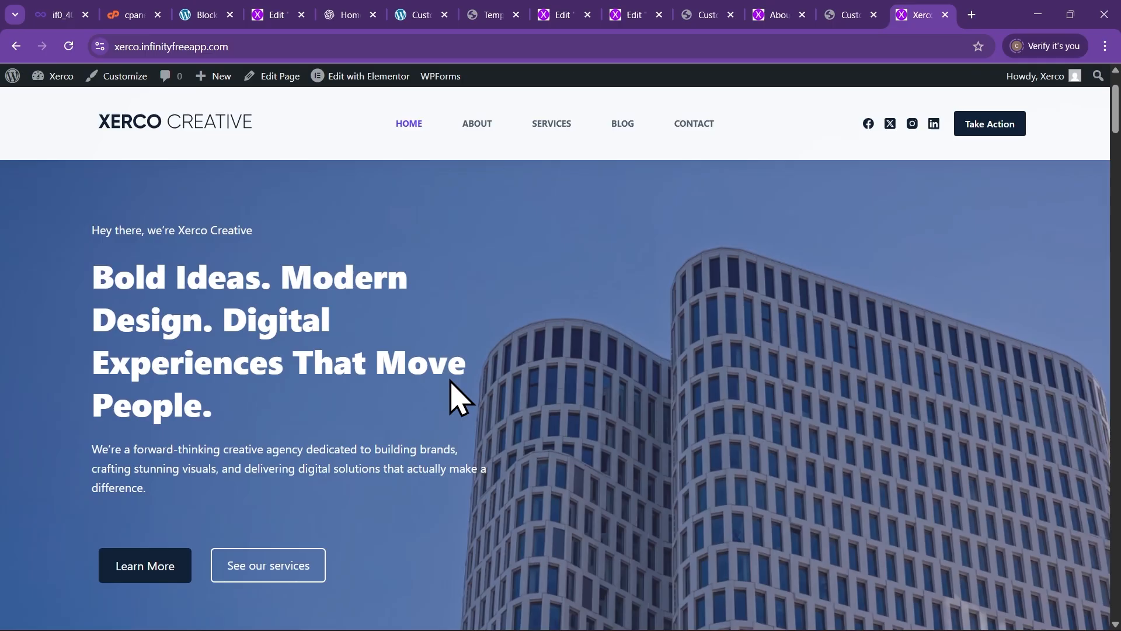
{"action": "scroll", "coordinate": [494, 412], "scroll_direction": "down", "scroll_amount": 3}
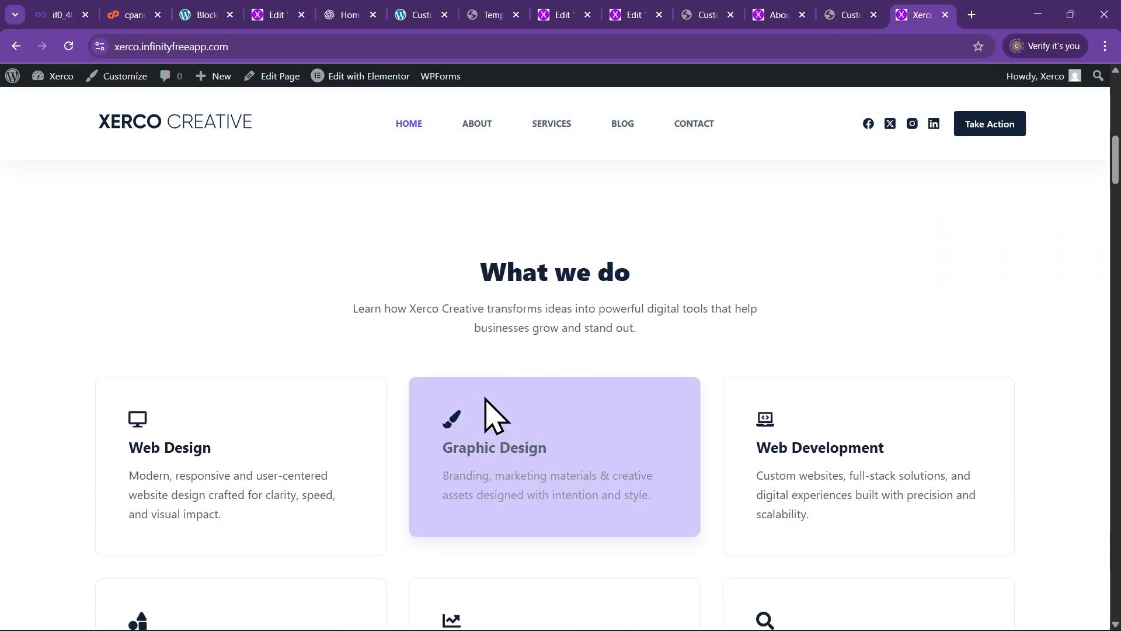